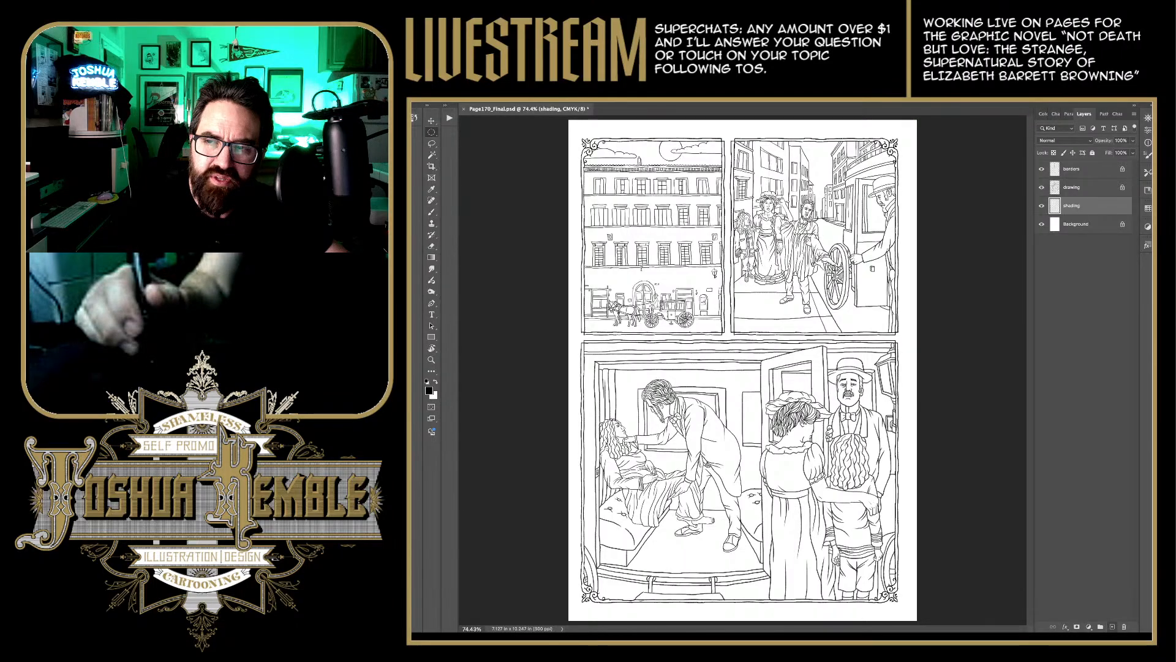
Step: Shade the tip of the cloud crossing the moon in the first panel with soft brush strokes on the shading layer
key("ctrl+shift+alt+n")
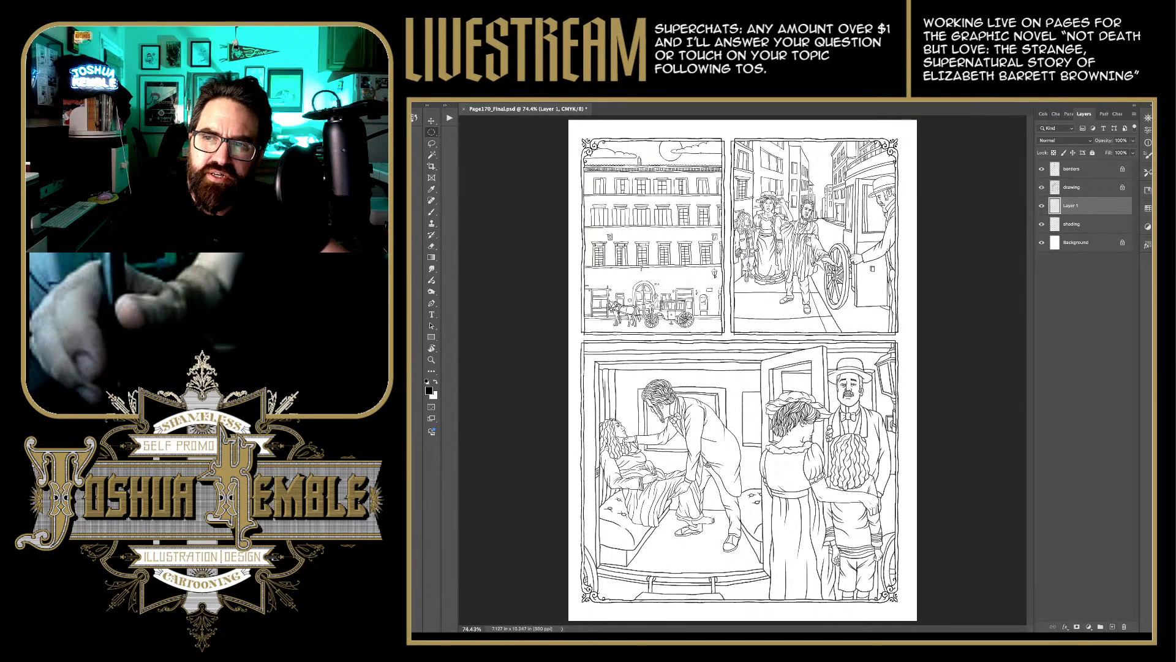
key("ctrl+z")
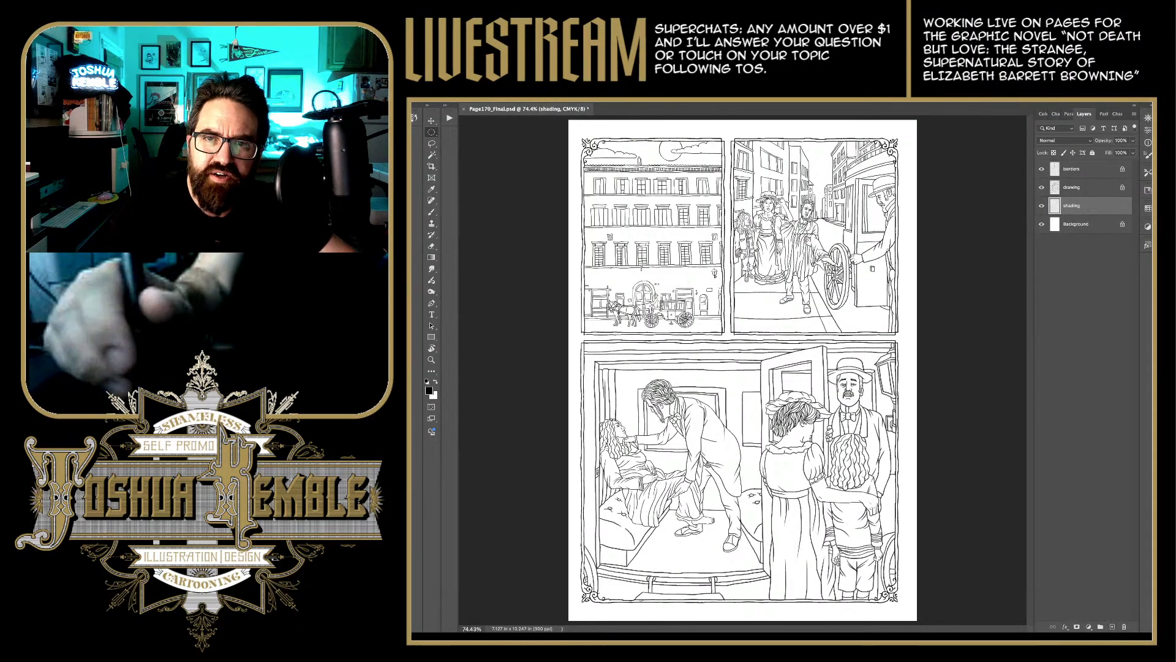
left_click_drag(667, 129, 759, 130)
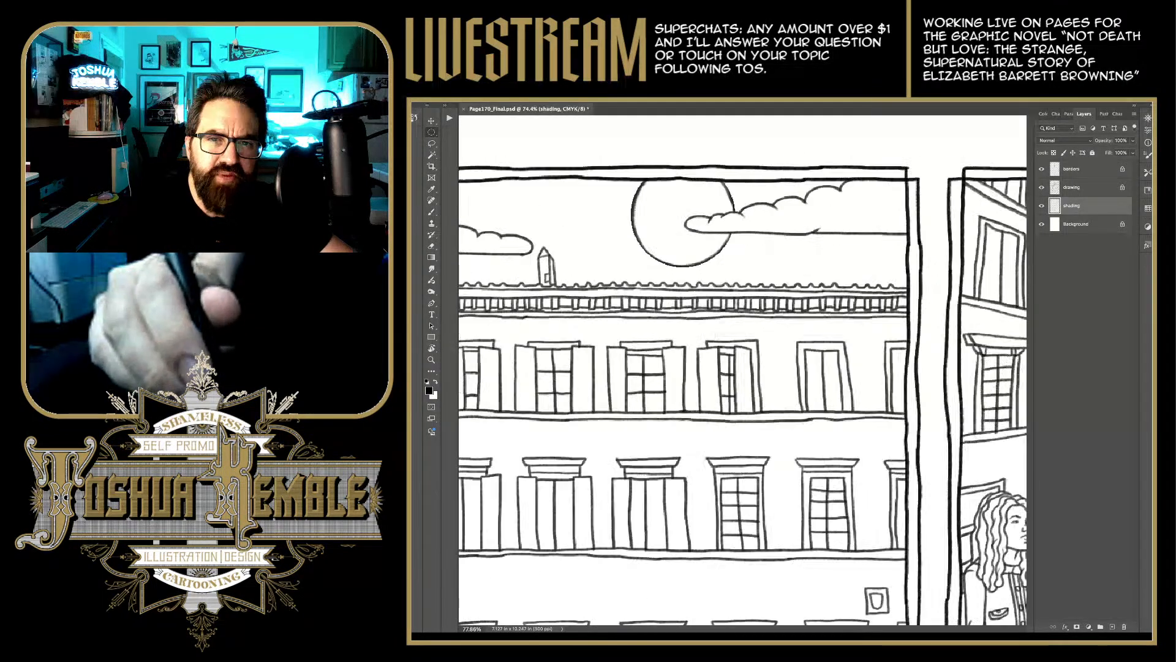
key("b")
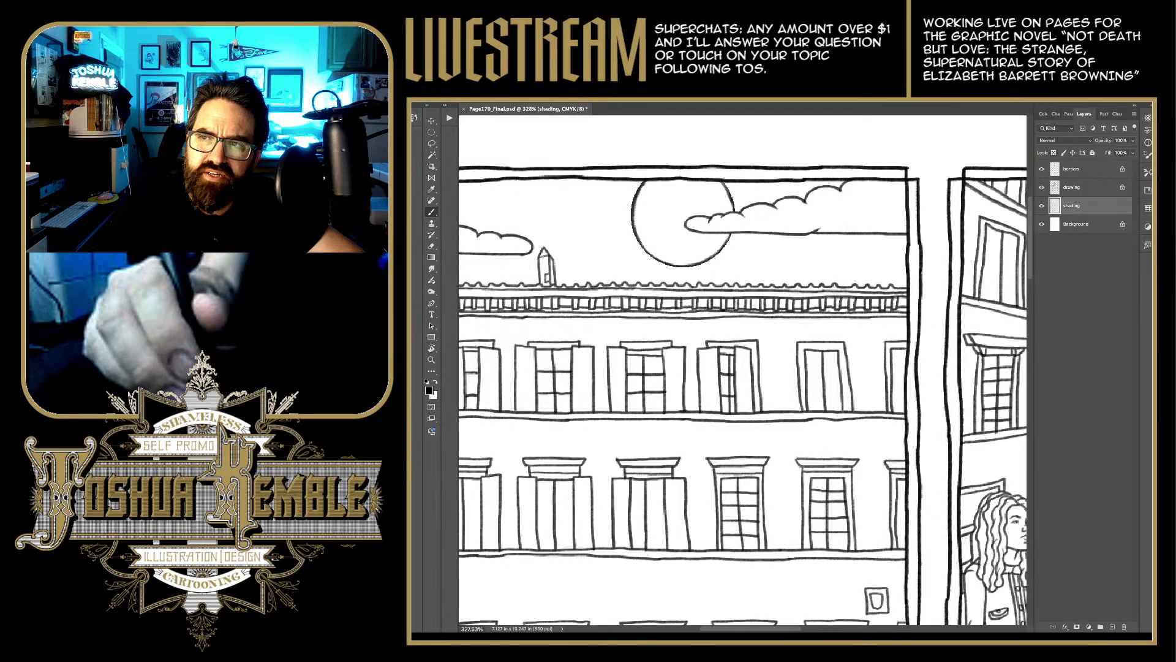
scroll(735, 181, "up", 1)
scroll(759, 193, "up", 2)
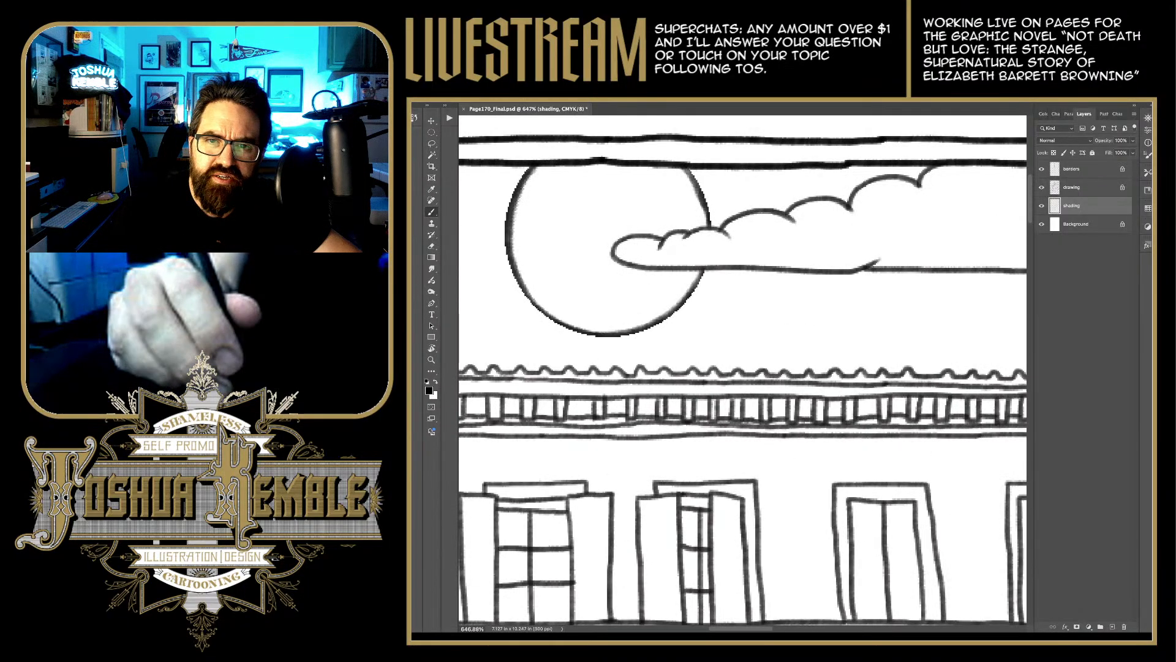
mouse_move(643, 255)
left_mouse_down()
mouse_move(625, 255)
mouse_move(744, 249)
mouse_move(711, 256)
left_mouse_up()
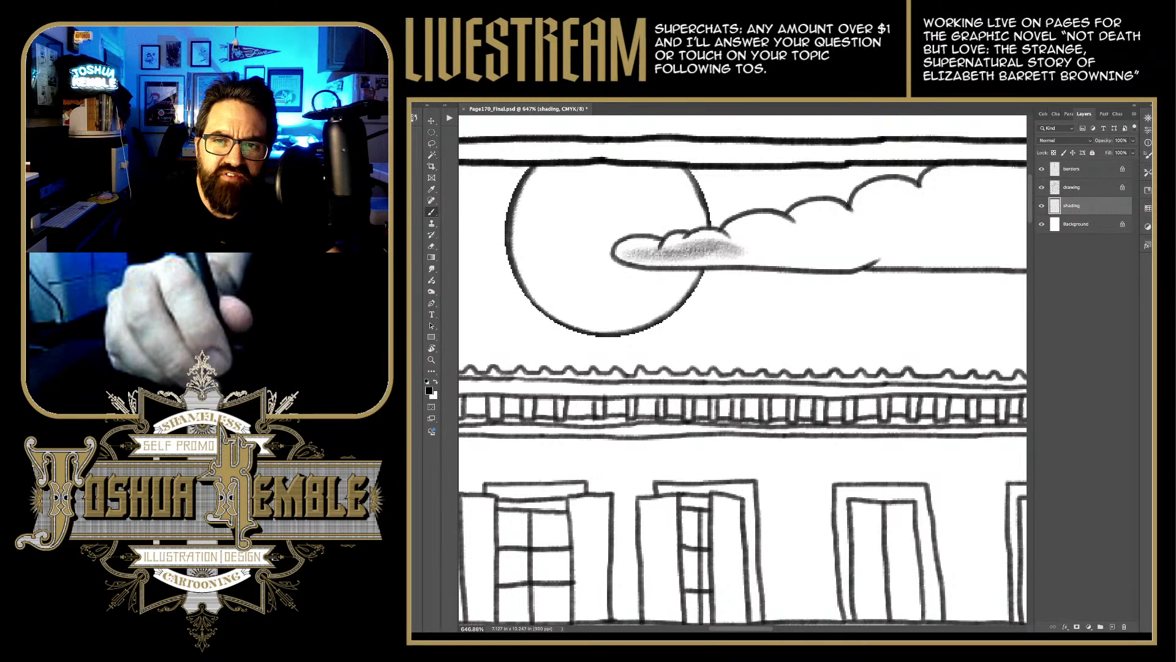
mouse_move(704, 248)
left_mouse_down()
mouse_move(735, 245)
mouse_move(717, 254)
left_mouse_up()
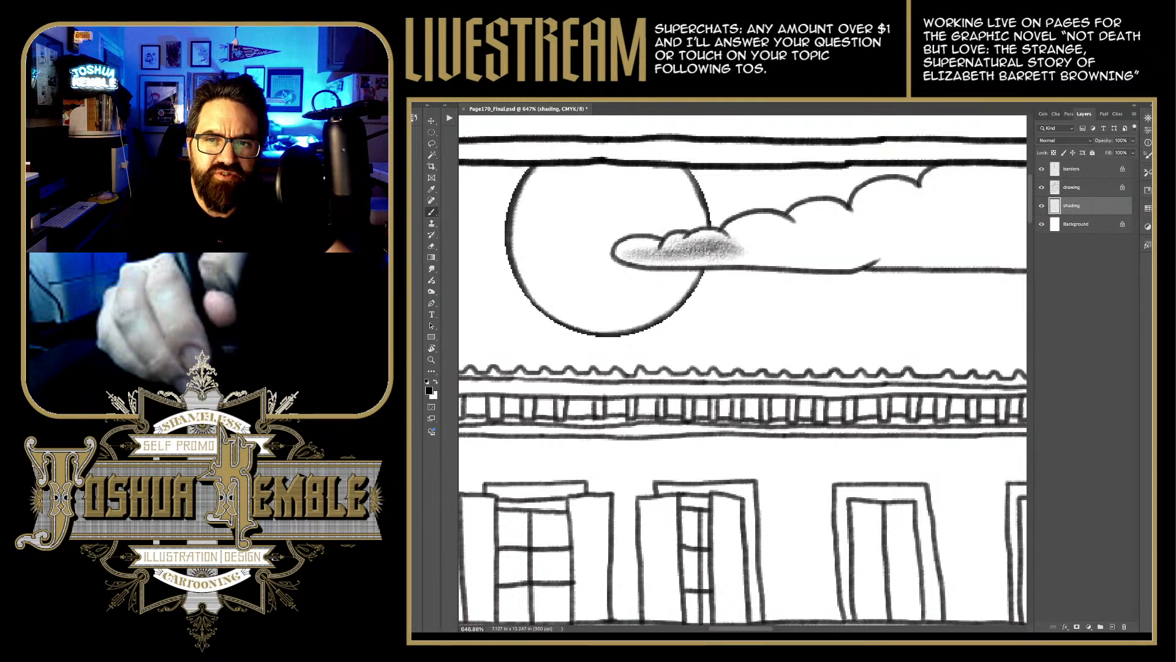
Step: Extend the brush shading across the rest of the moonlit cloud up to the panel's right border, darkening its middle
left_click_drag(735, 368, 575, 386)
mouse_move(557, 276)
left_mouse_down()
mouse_move(619, 242)
mouse_move(686, 263)
mouse_move(686, 239)
mouse_move(701, 257)
left_mouse_up()
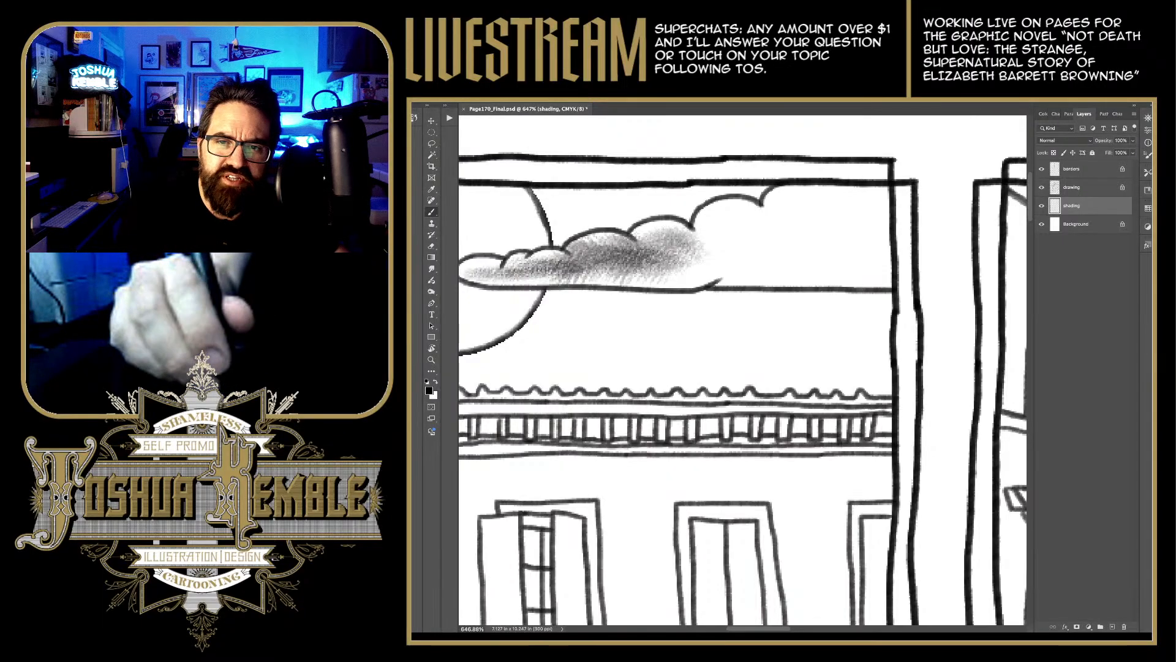
mouse_move(612, 266)
left_mouse_down()
mouse_move(582, 273)
mouse_move(778, 266)
mouse_move(735, 227)
mouse_move(766, 221)
mouse_move(699, 248)
mouse_move(818, 257)
mouse_move(674, 270)
mouse_move(904, 266)
mouse_move(796, 267)
mouse_move(907, 239)
mouse_move(858, 227)
mouse_move(797, 236)
mouse_move(846, 220)
mouse_move(784, 208)
mouse_move(857, 196)
left_mouse_up()
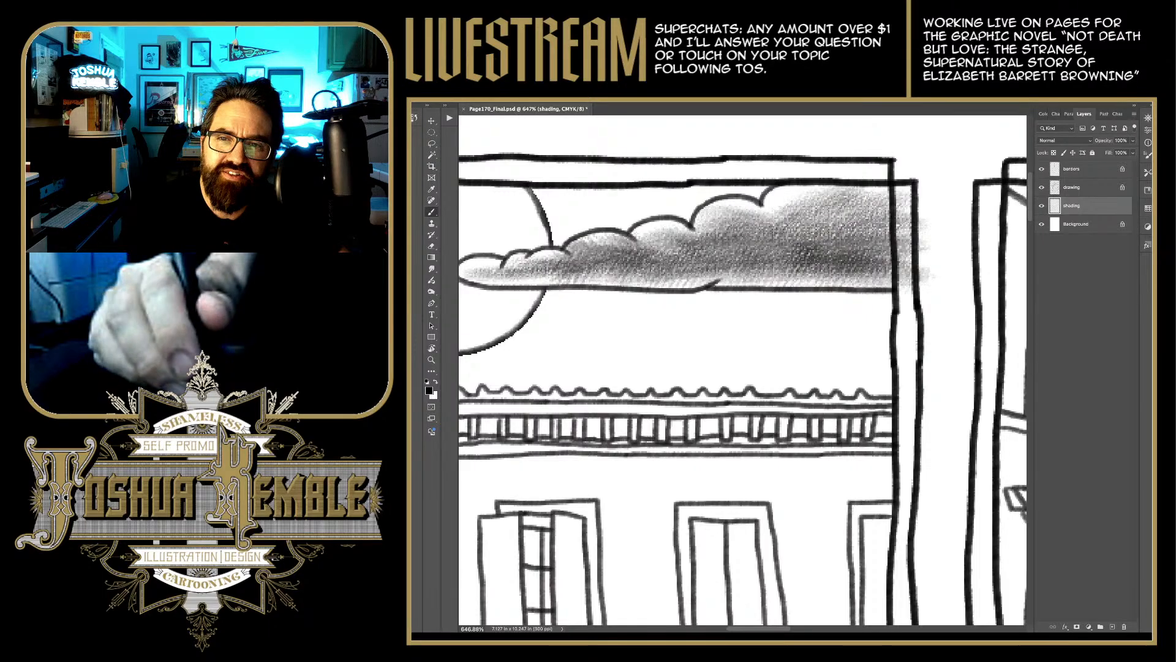
left_click_drag(704, 262, 515, 297)
left_click_drag(637, 248, 515, 282)
left_click_drag(808, 234, 667, 270)
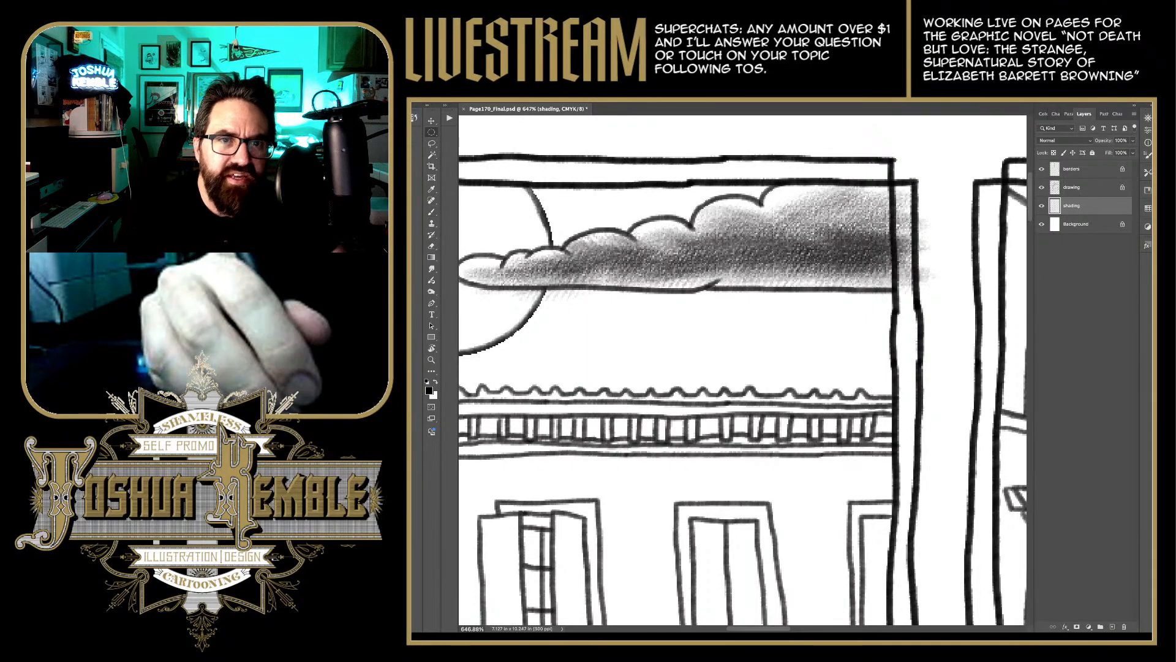
Step: Select the cloud shading that spills past the first panel's right border with the marquee and delete it
key("m")
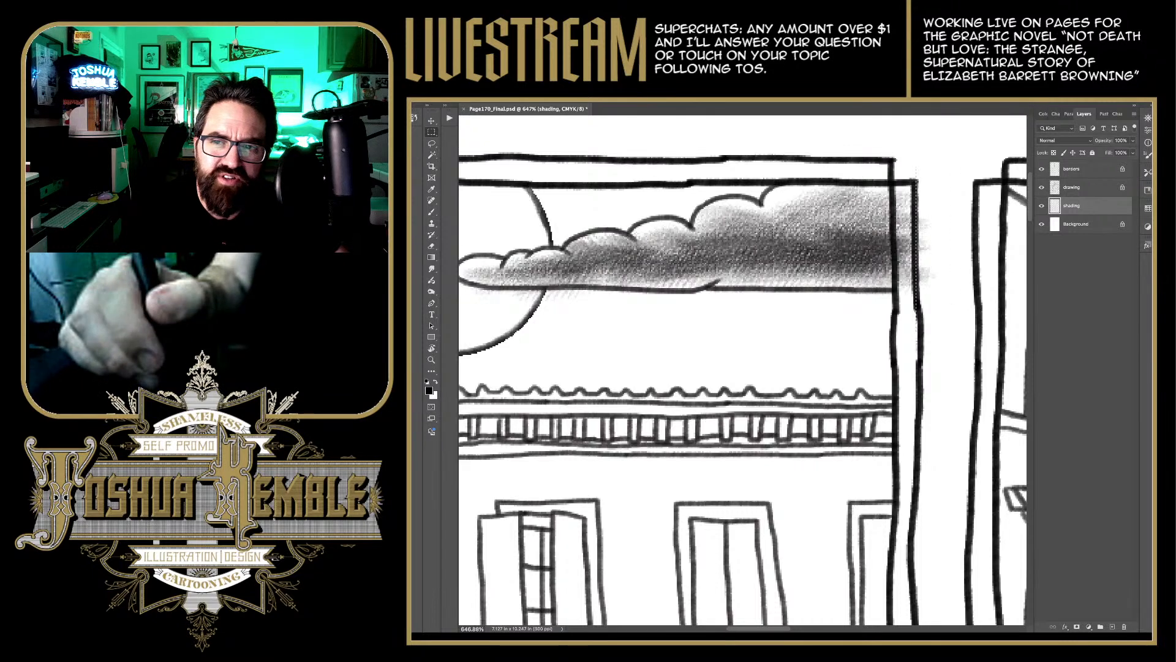
left_click_drag(894, 170, 953, 334)
key("ctrl+d")
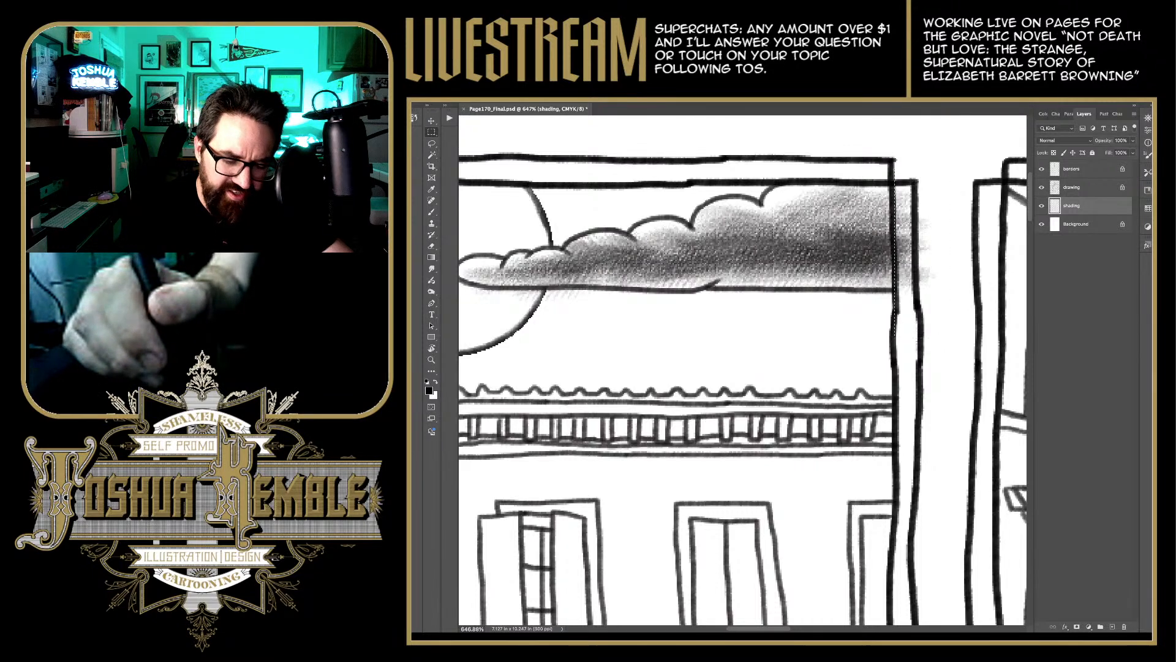
key("Delete")
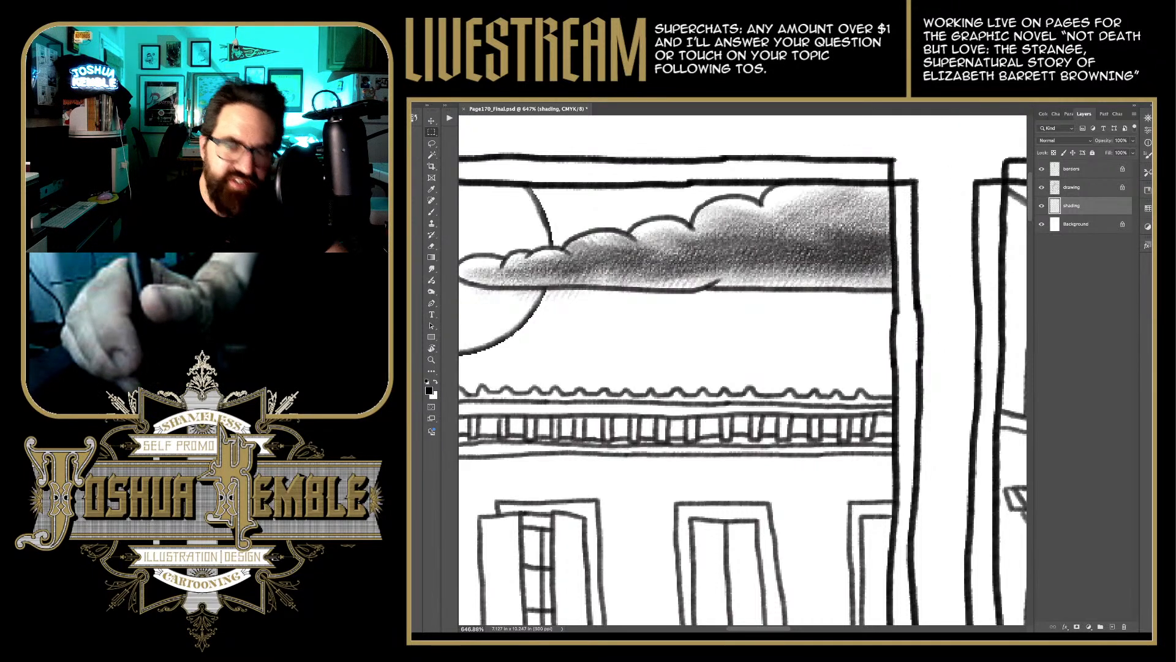
Step: Select the whole shaded cloud beside the moon with the marquee, clear its shading and deselect
key("ctrl+0")
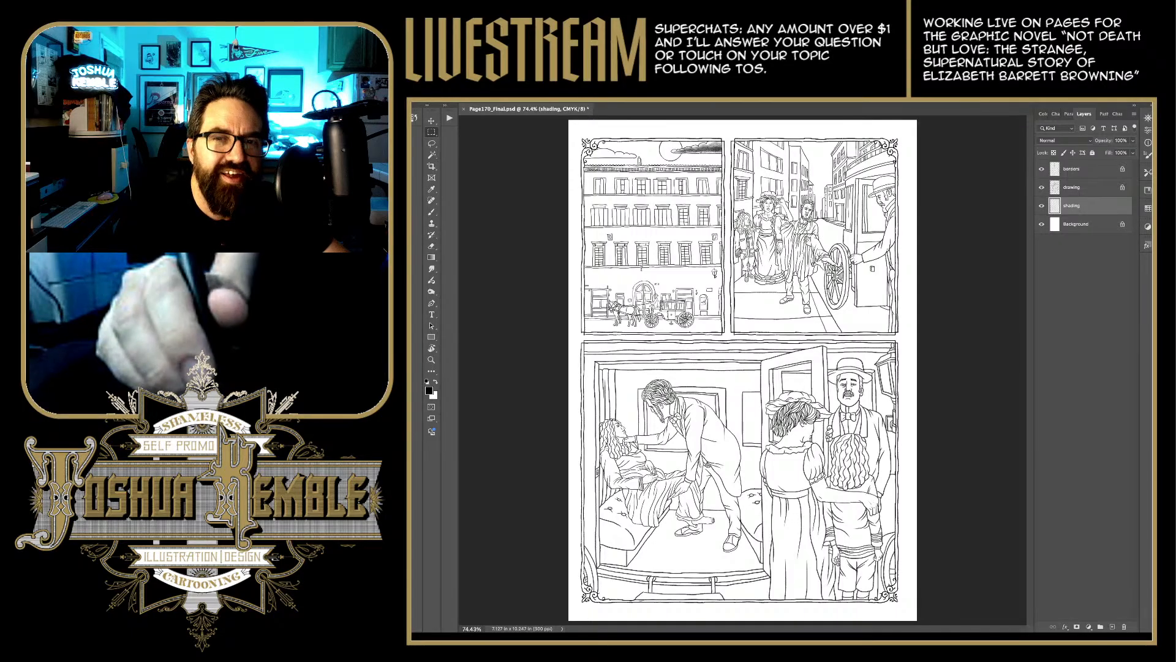
left_click_drag(702, 137, 741, 137)
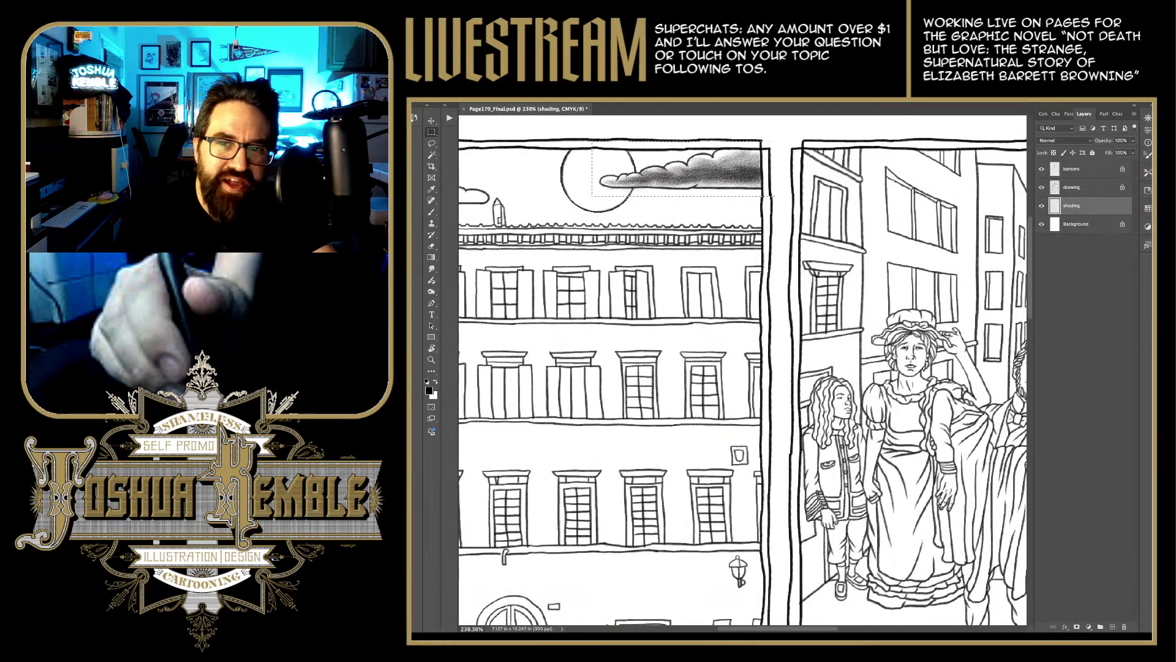
key("Delete")
key("ctrl+d")
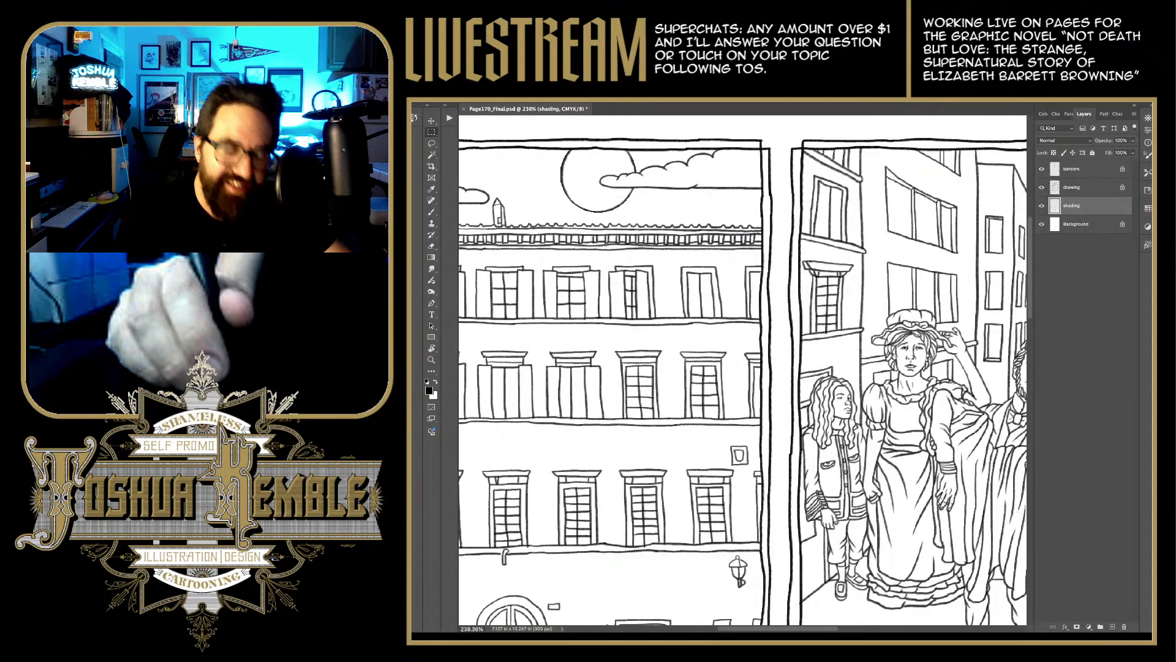
Step: Brush lighter textured shading into the cloud crossing the moon, darkening toward the right border, and erase the spill beyond that border
key("b")
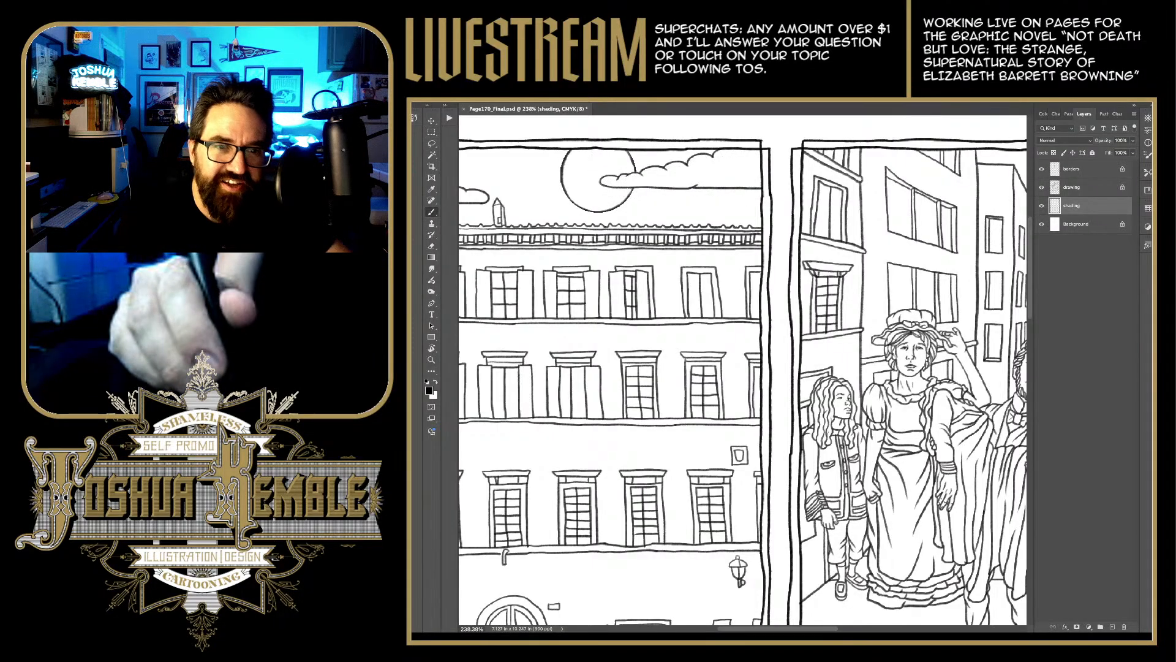
scroll(680, 156, "up", 2)
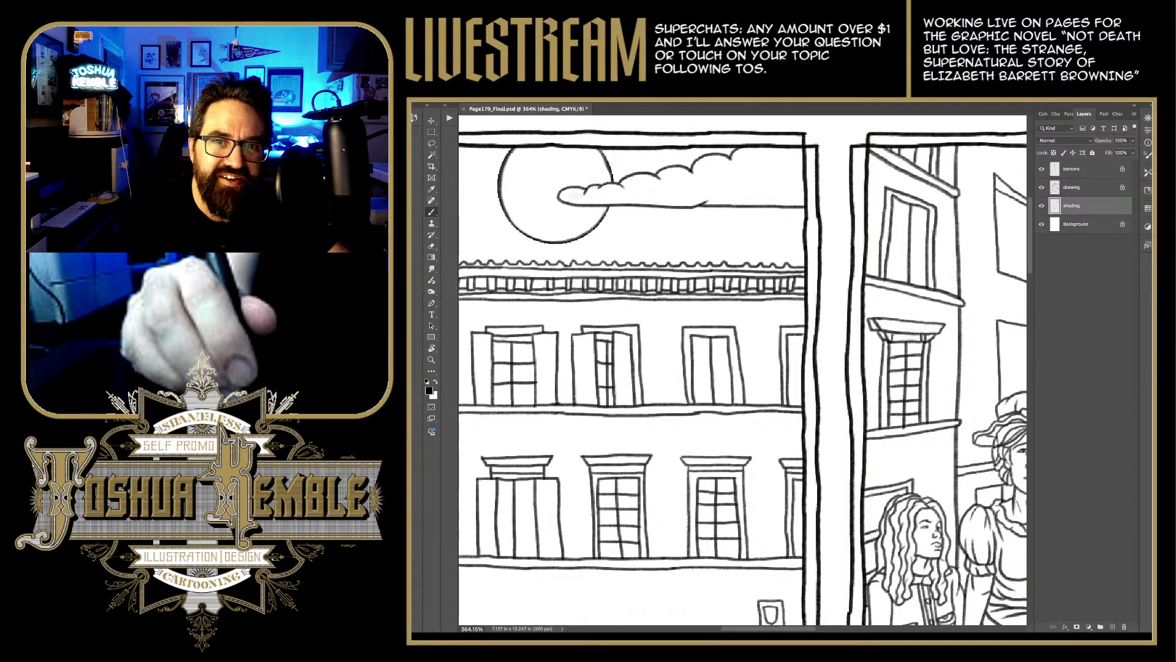
left_click_drag(607, 196, 714, 188)
mouse_move(692, 193)
left_mouse_down()
mouse_move(739, 163)
mouse_move(763, 192)
mouse_move(805, 190)
left_mouse_up()
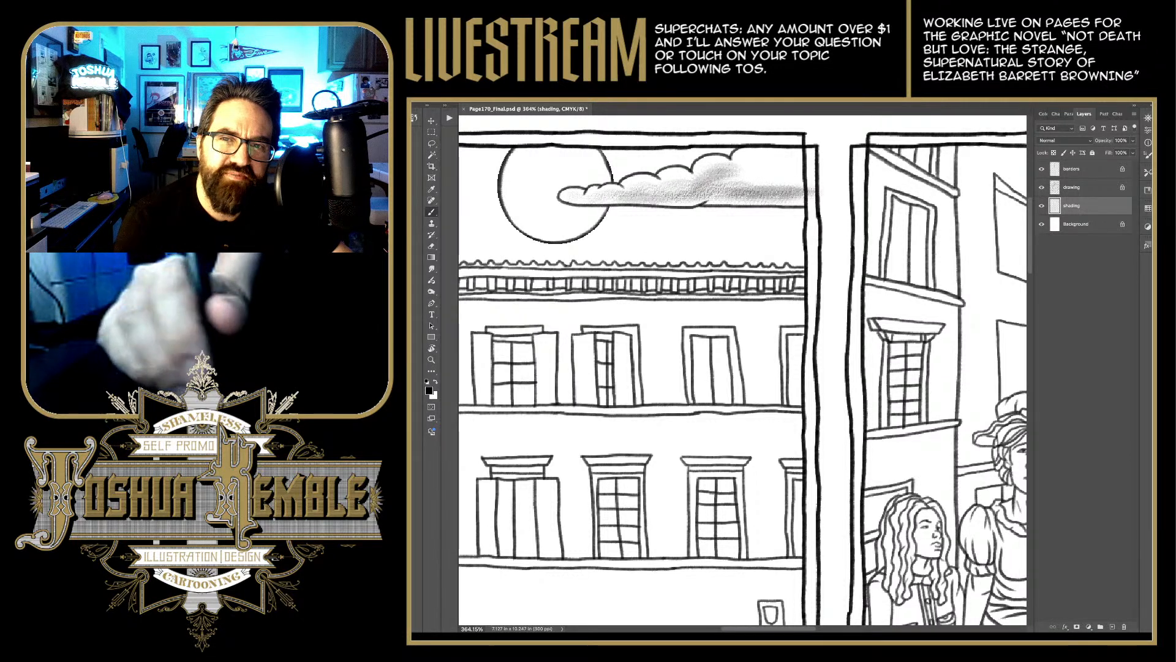
mouse_move(727, 198)
left_mouse_down()
mouse_move(831, 177)
mouse_move(796, 170)
left_mouse_up()
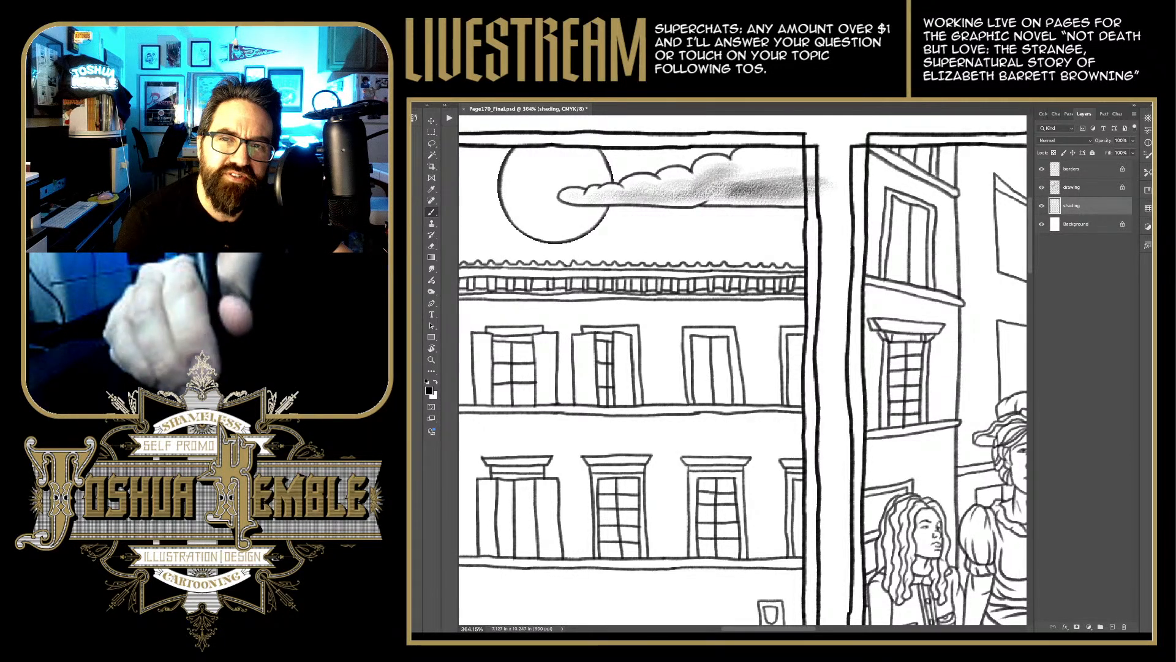
mouse_move(724, 182)
left_mouse_down()
mouse_move(826, 169)
mouse_move(755, 154)
mouse_move(804, 153)
mouse_move(782, 177)
mouse_move(726, 192)
left_mouse_up()
left_click_drag(740, 201, 814, 183)
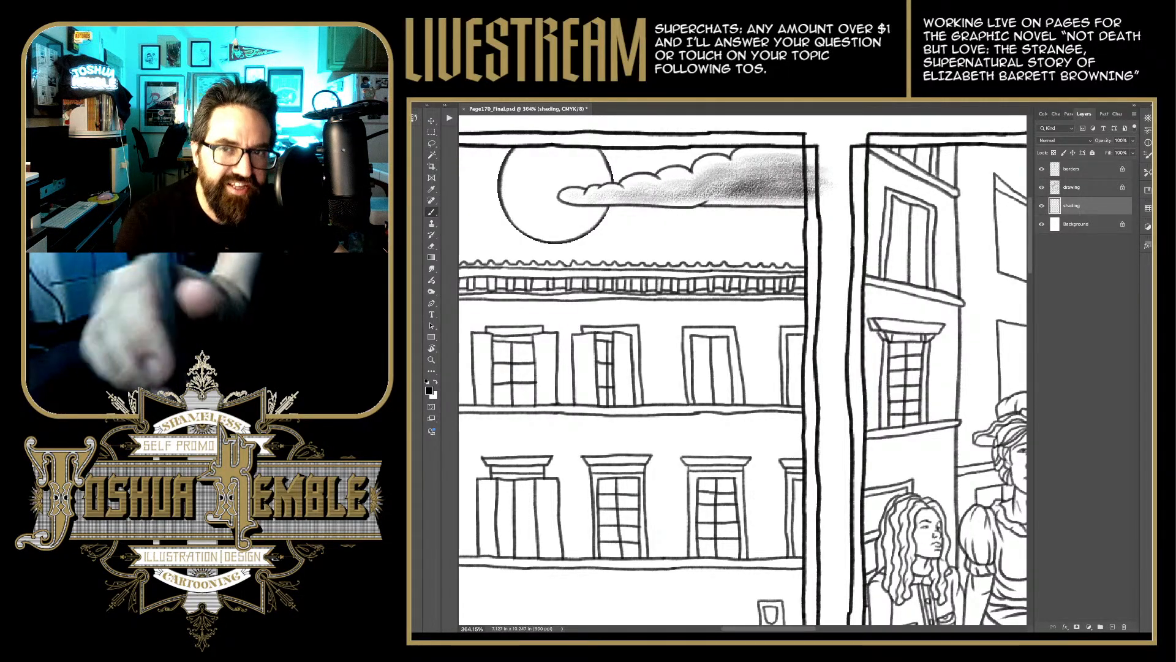
key("e")
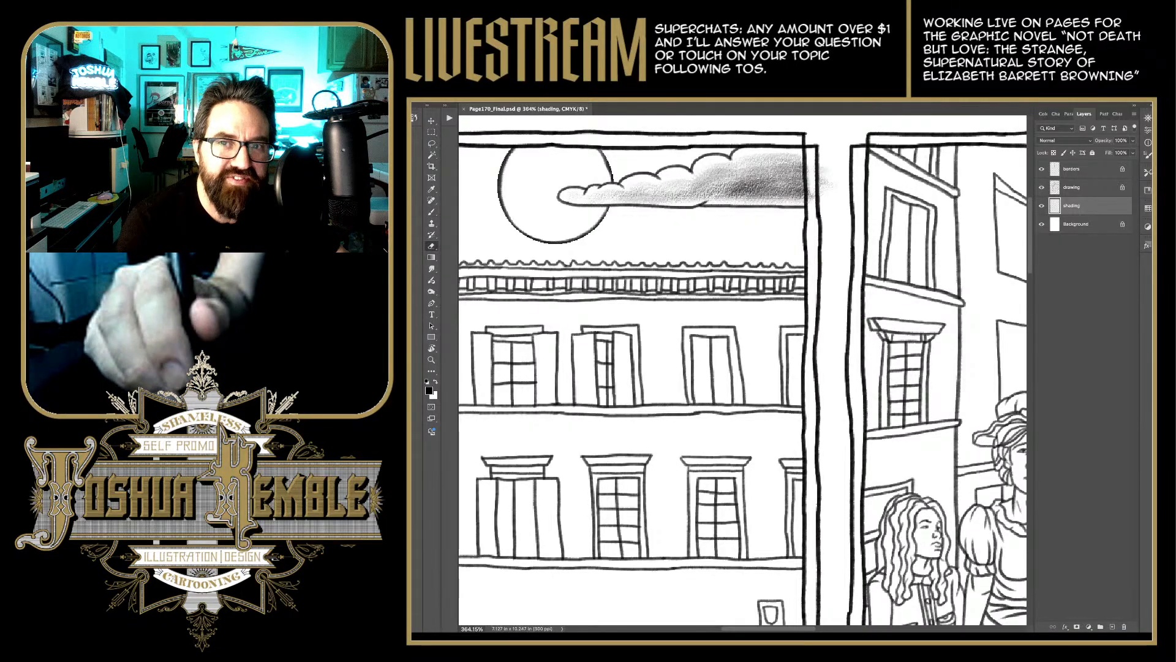
left_click_drag(812, 167, 811, 199)
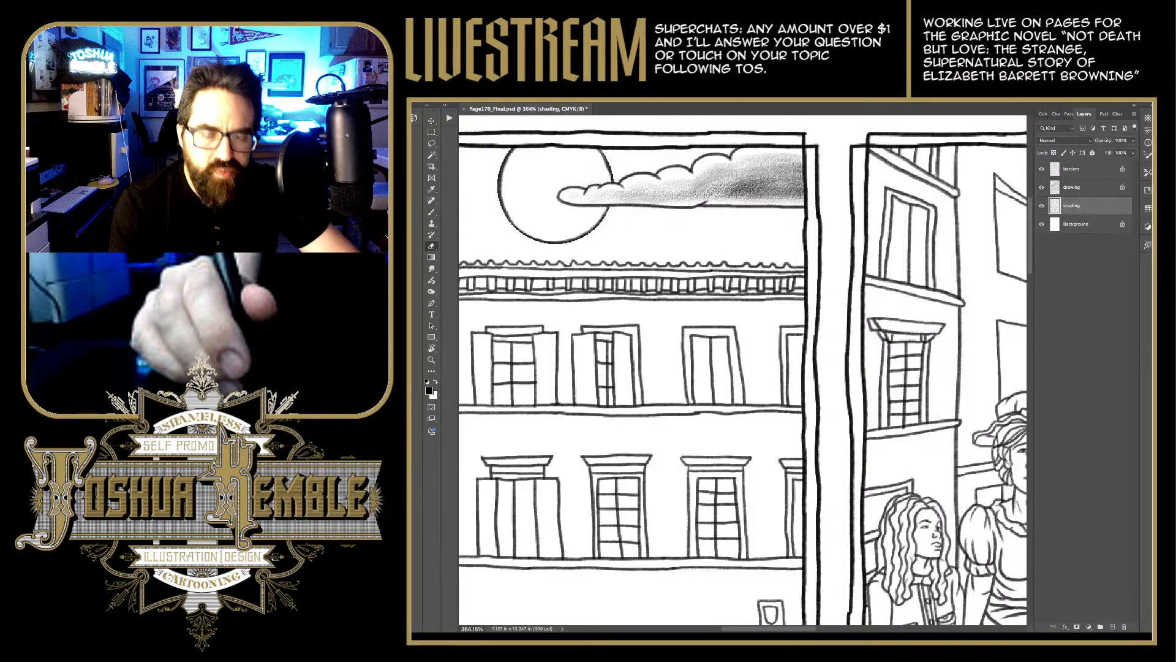
Step: Shade the cloud next to the first panel's ornamental corner with soft brush strokes, making its left end darkest
key("b")
left_click_drag(723, 368, 977, 382)
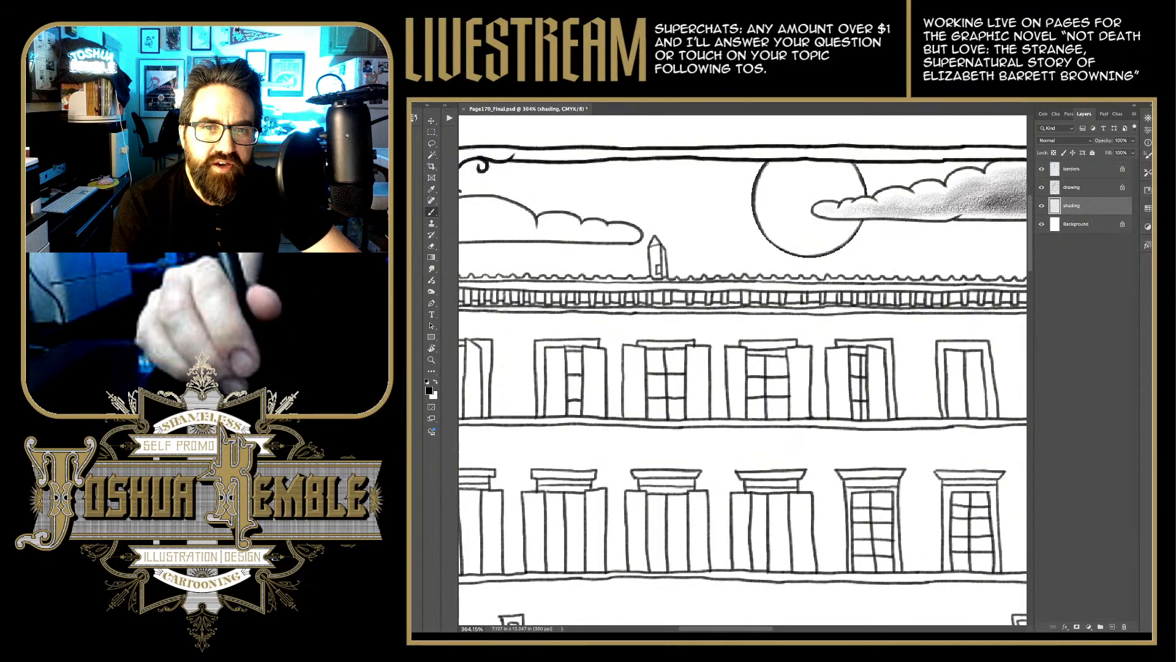
left_click_drag(735, 367, 858, 362)
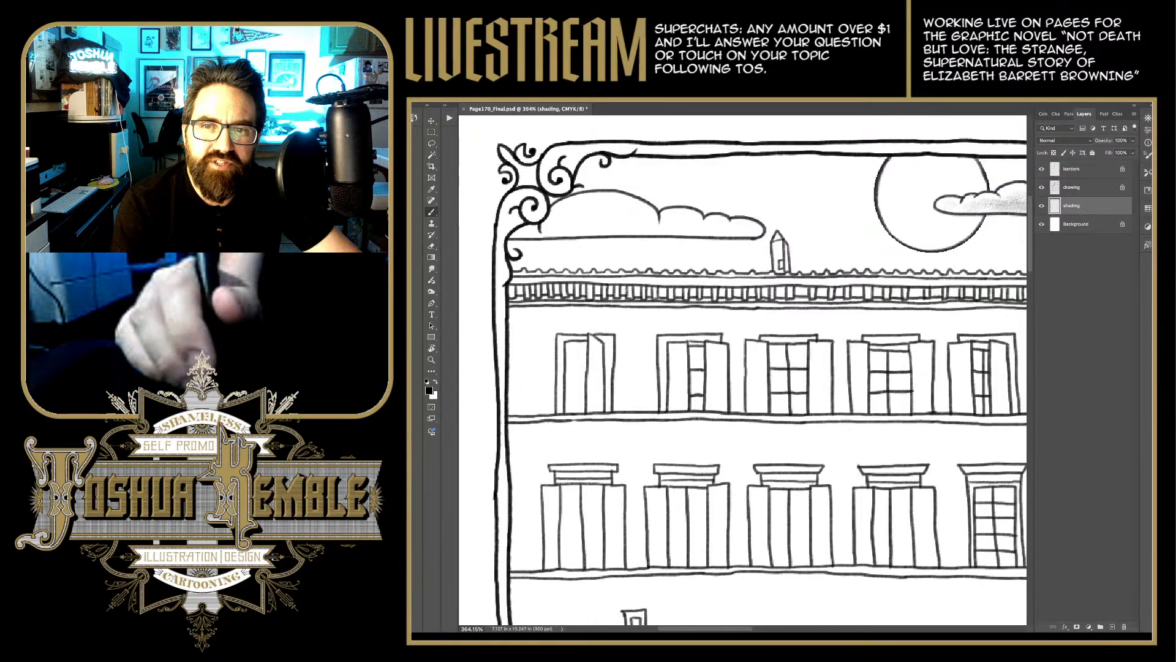
left_click_drag(738, 229, 571, 222)
left_click_drag(640, 210, 548, 208)
mouse_move(631, 224)
left_mouse_down()
mouse_move(503, 233)
mouse_move(550, 220)
left_mouse_up()
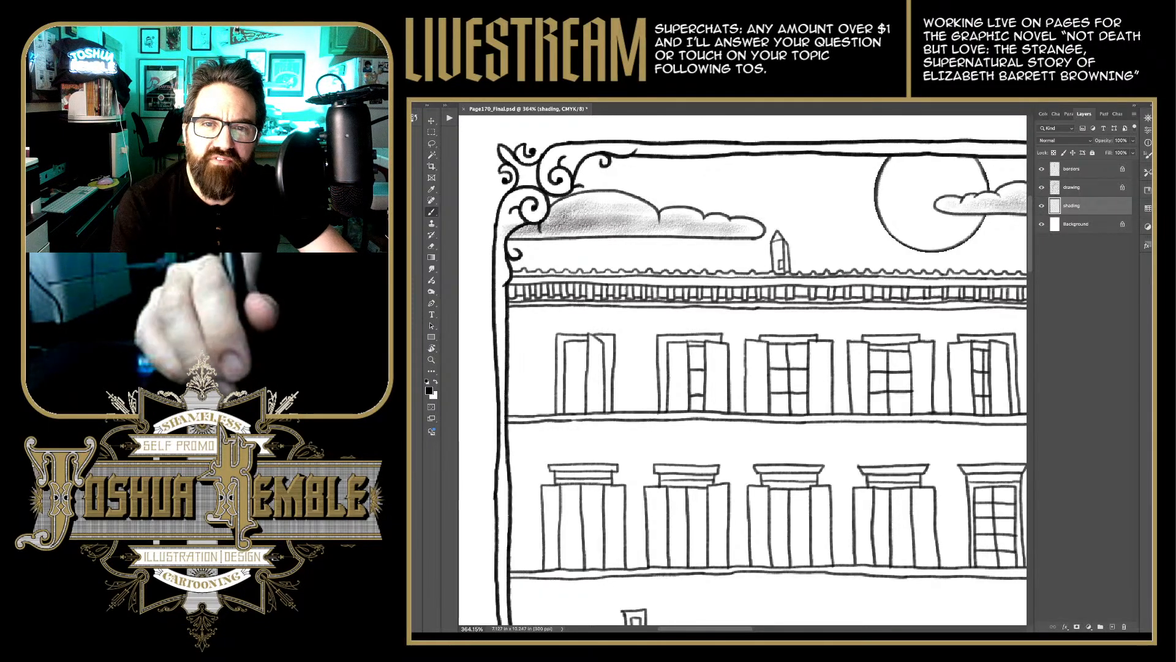
mouse_move(650, 228)
left_mouse_down()
mouse_move(582, 232)
mouse_move(631, 230)
mouse_move(550, 219)
left_mouse_up()
left_click_drag(623, 201, 583, 208)
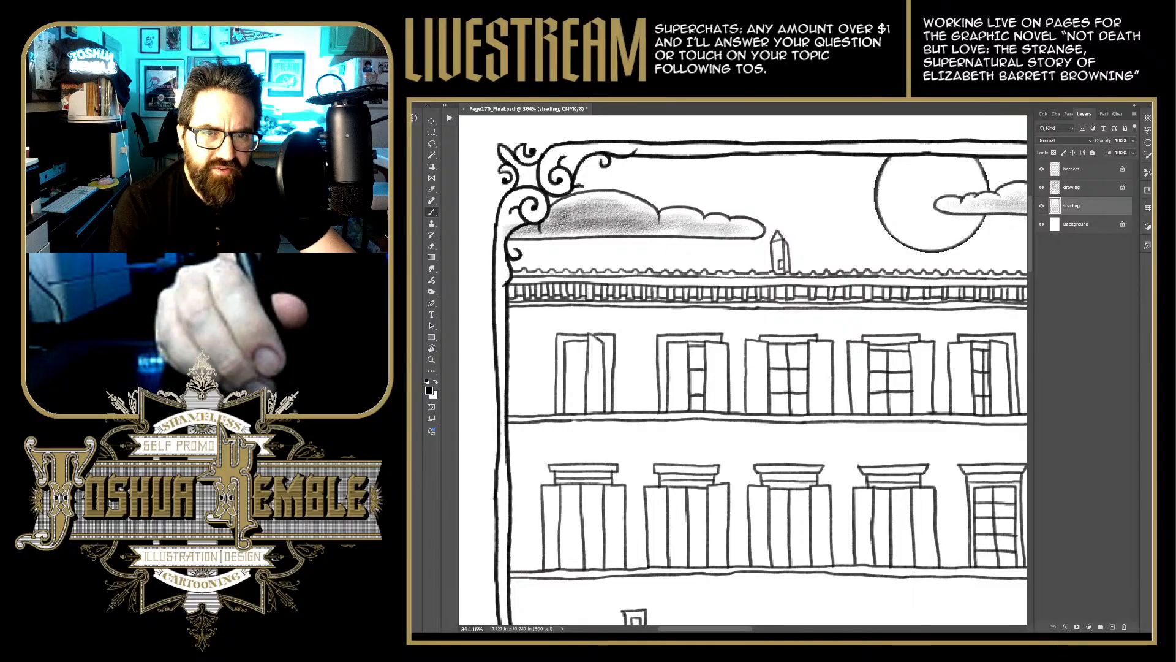
key("e")
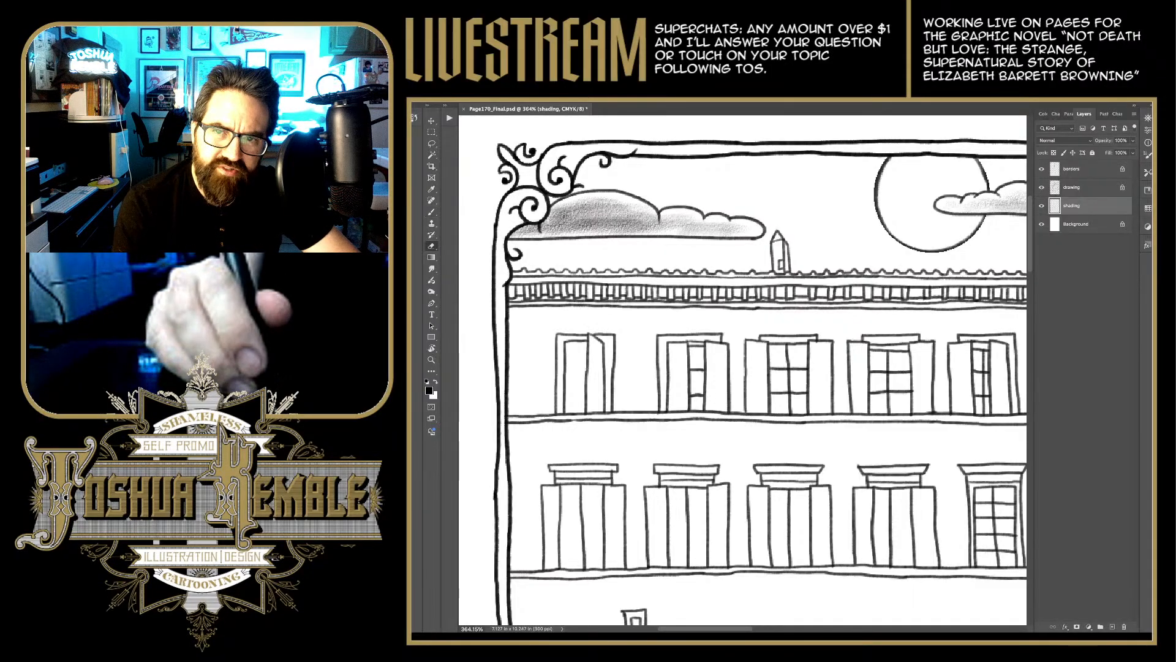
Step: Shade the moon's rim on a new layer above the shading layer, keeping the centre light, and erase the spill above the panel
key("b")
mouse_move(797, 367)
left_mouse_down()
mouse_move(592, 402)
mouse_move(589, 423)
left_mouse_up()
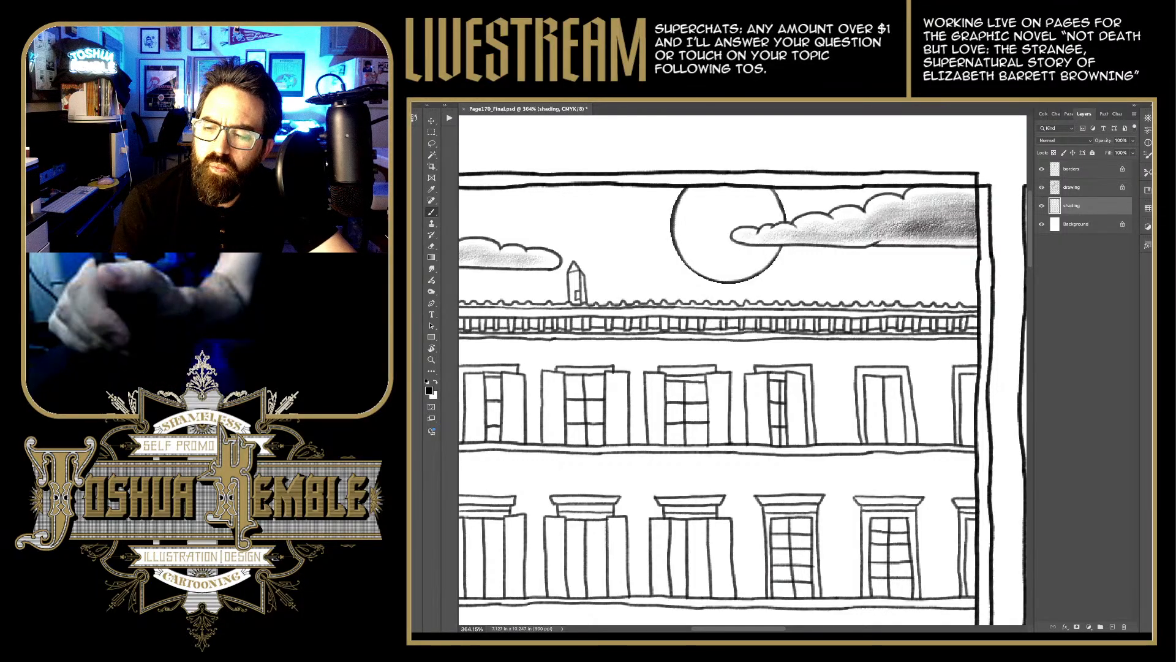
key("ctrl+shift+alt+n")
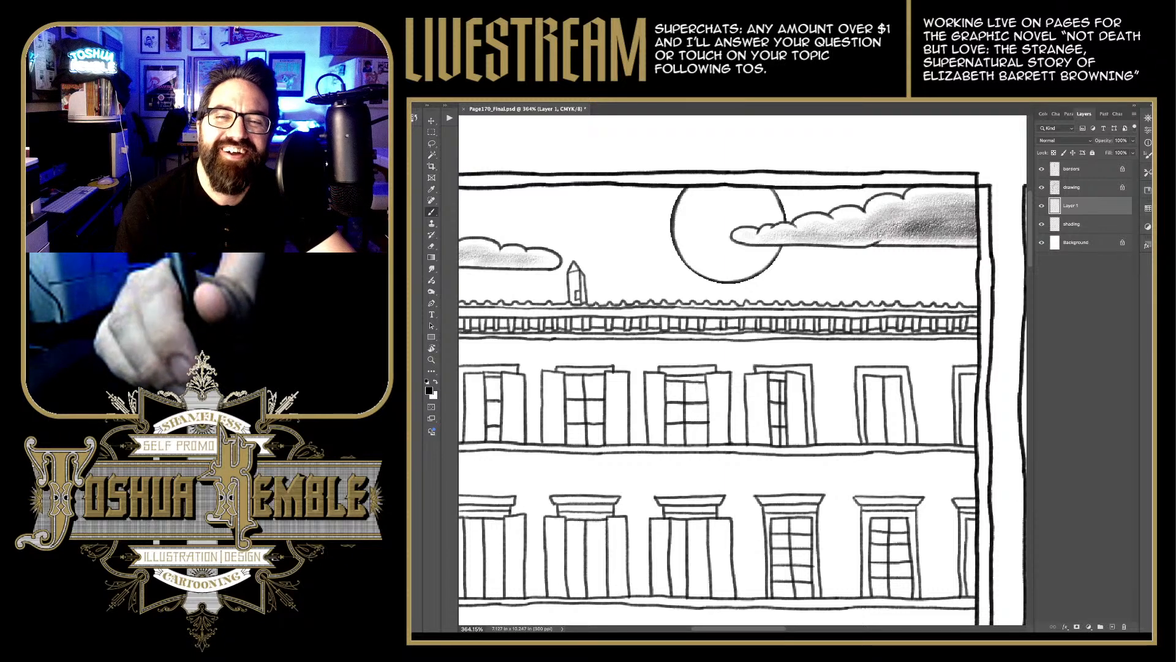
mouse_move(763, 214)
left_mouse_down()
mouse_move(781, 207)
mouse_move(779, 178)
mouse_move(693, 208)
left_mouse_up()
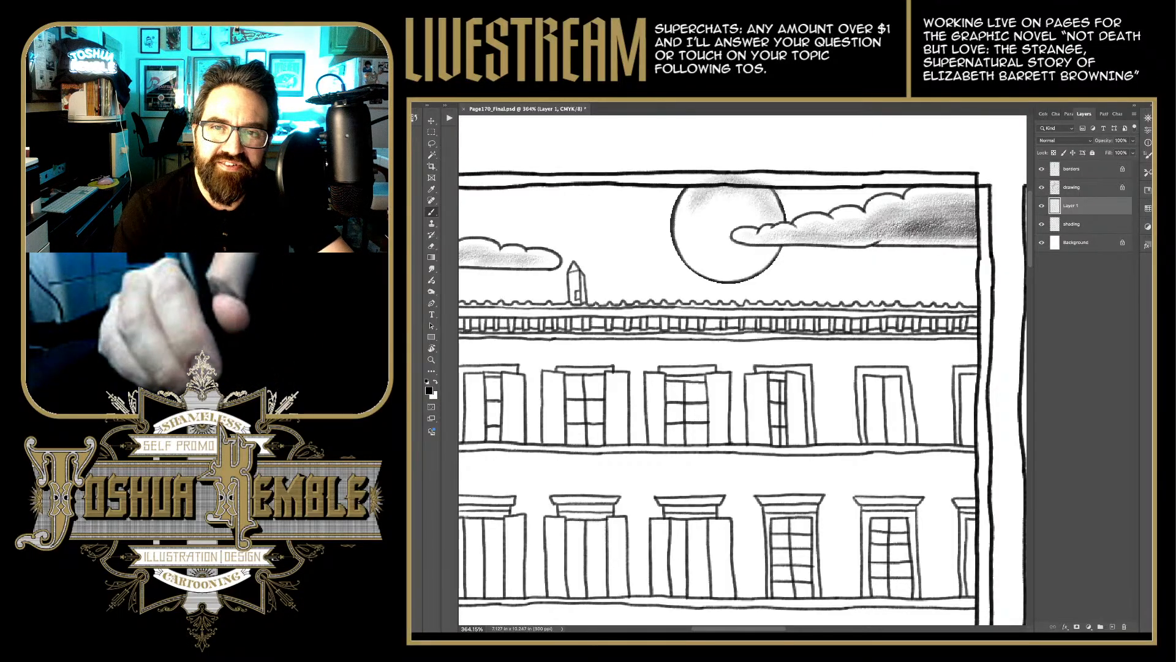
mouse_move(702, 232)
left_mouse_down()
mouse_move(689, 257)
mouse_move(724, 274)
mouse_move(771, 249)
left_mouse_up()
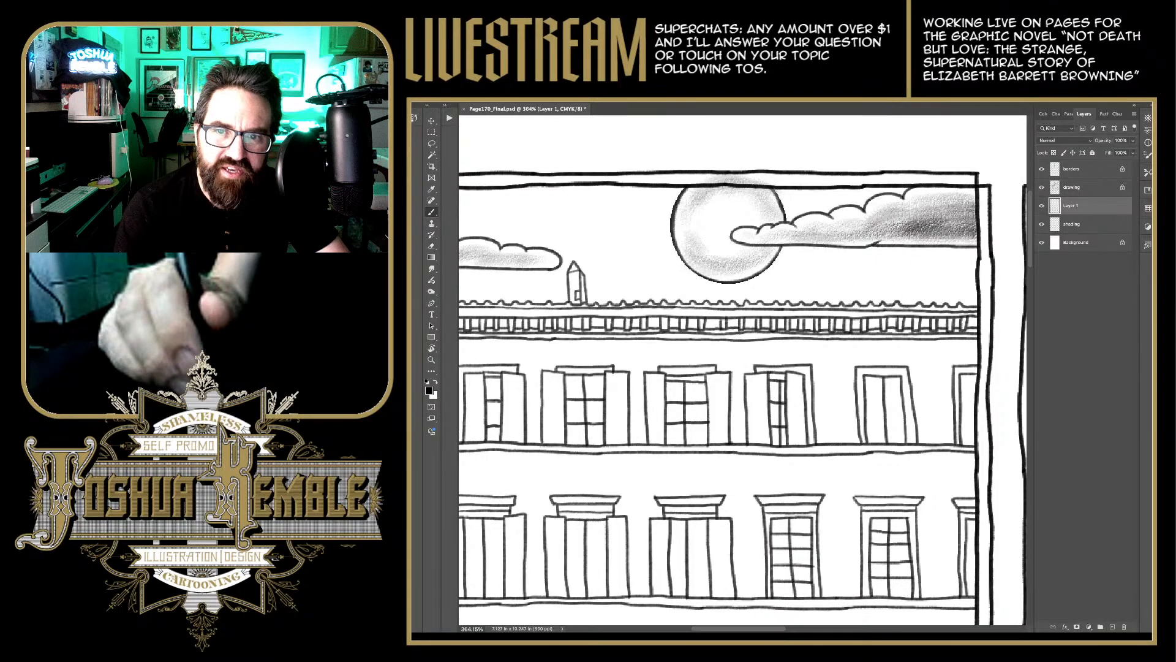
left_click_drag(702, 207, 681, 244)
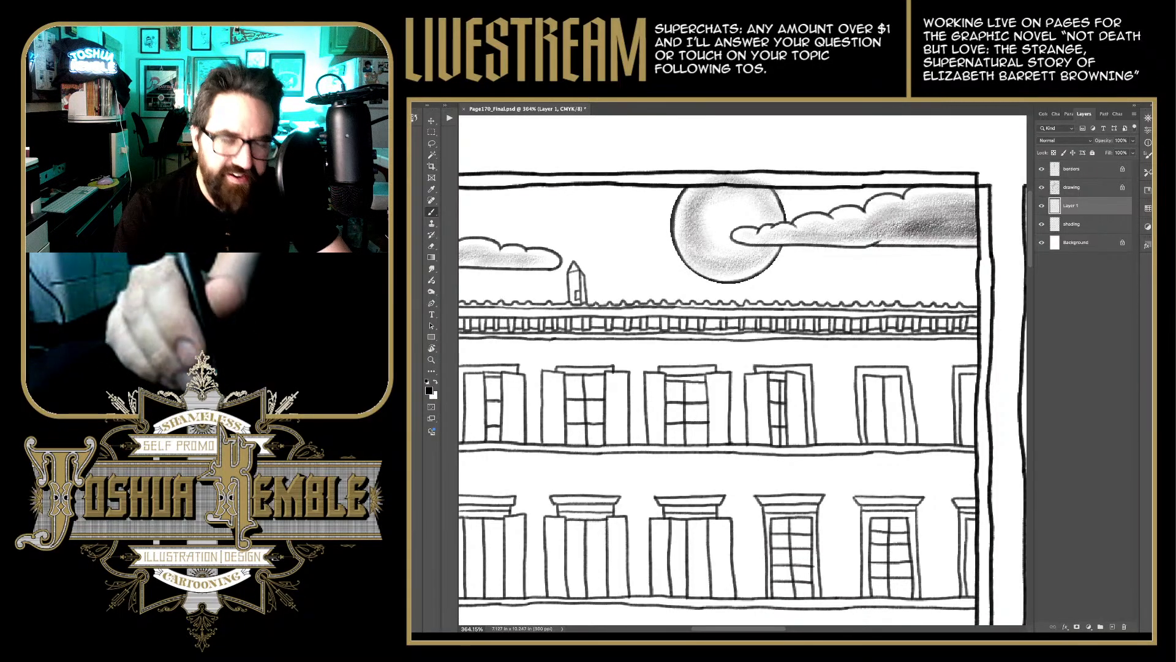
key("e")
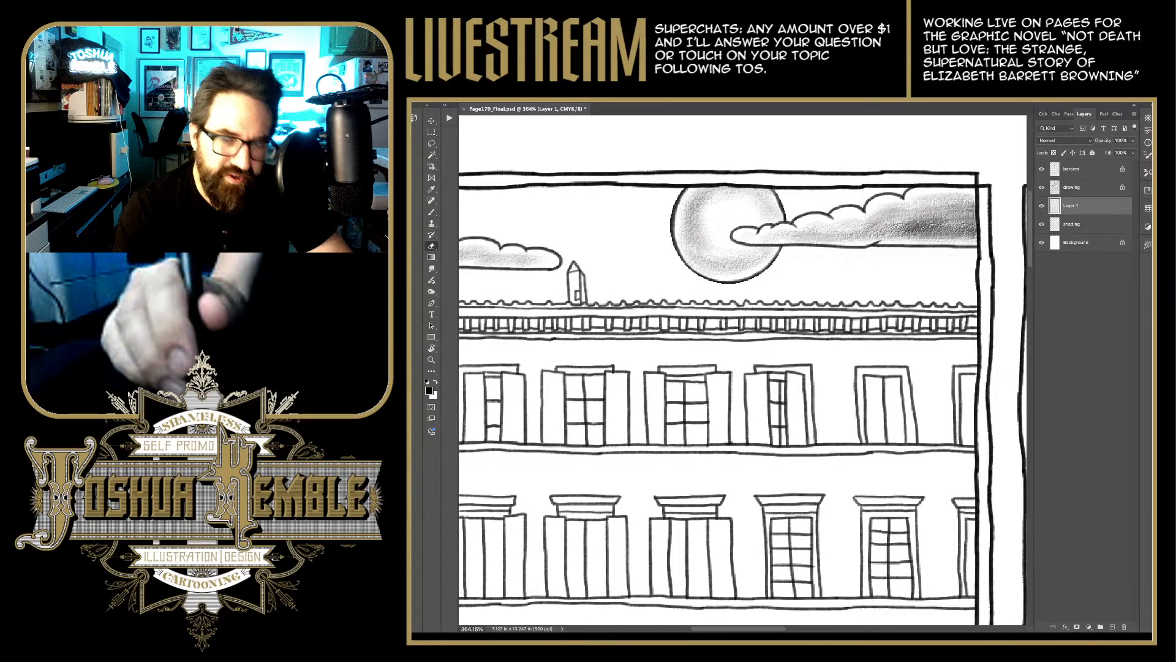
scroll(787, 243, "down", 5)
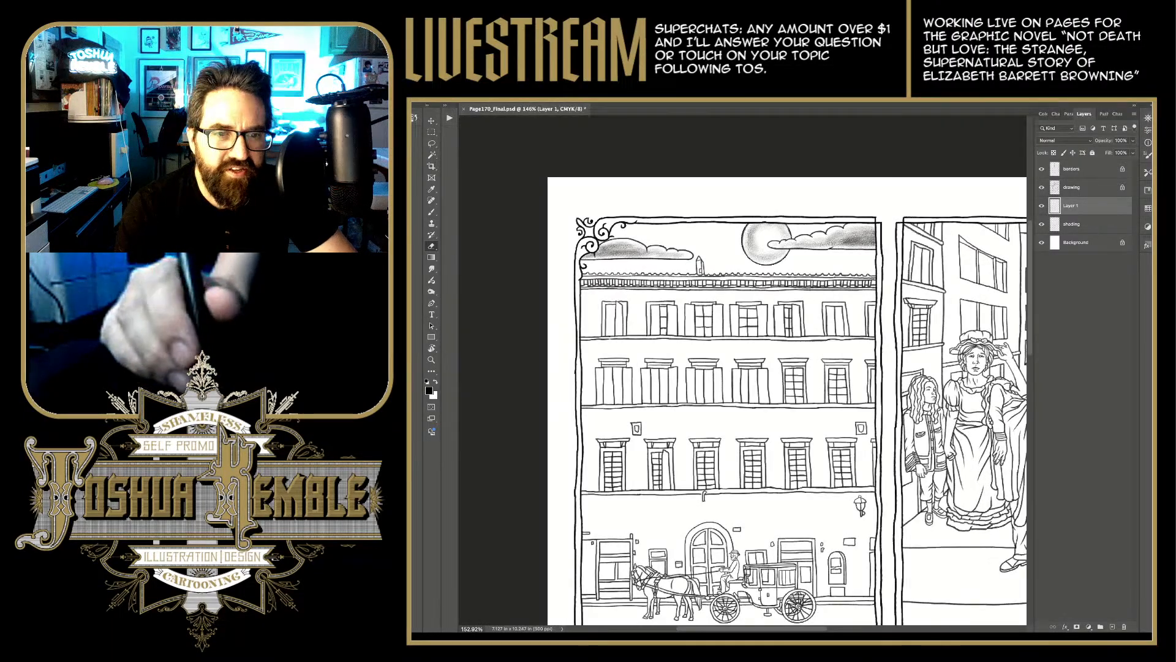
Step: Add a new layer above the moon shading and brush soft sky shading around the moon, leaving a light halo
scroll(710, 253, "up", 3)
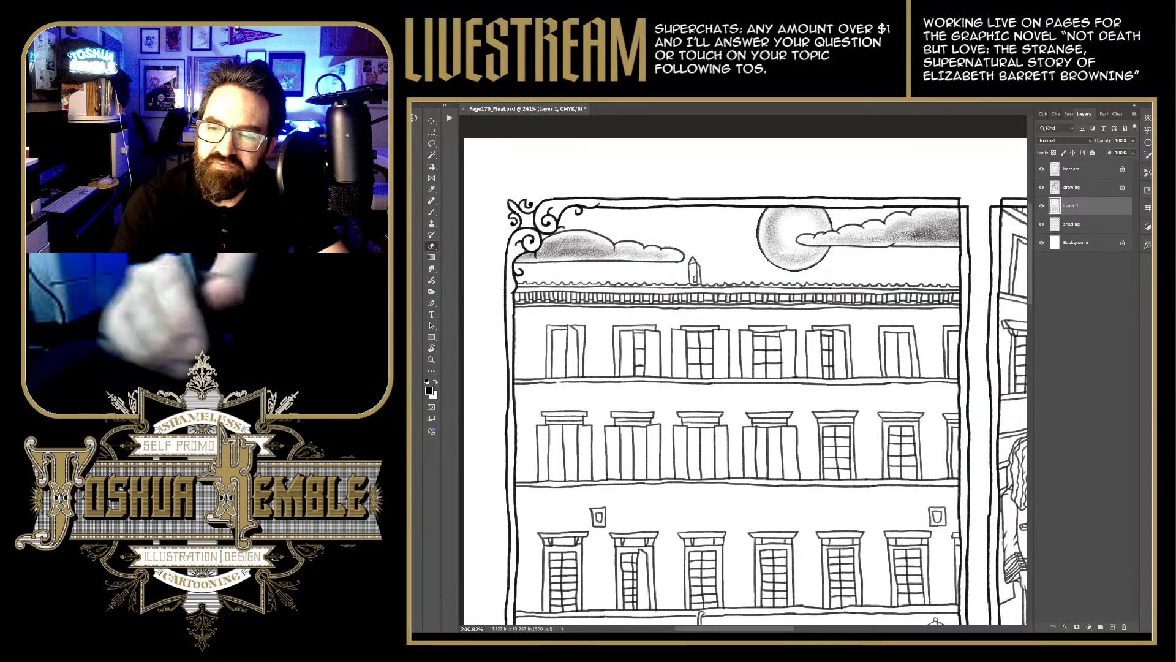
key("ctrl+shift+alt+n")
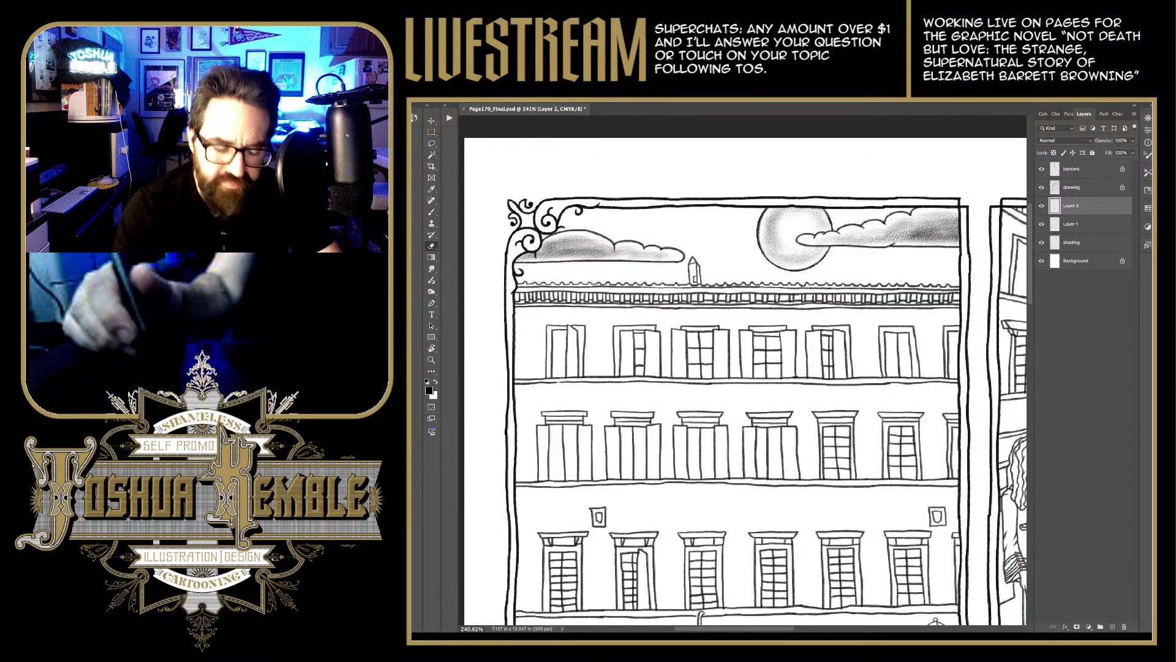
key("b")
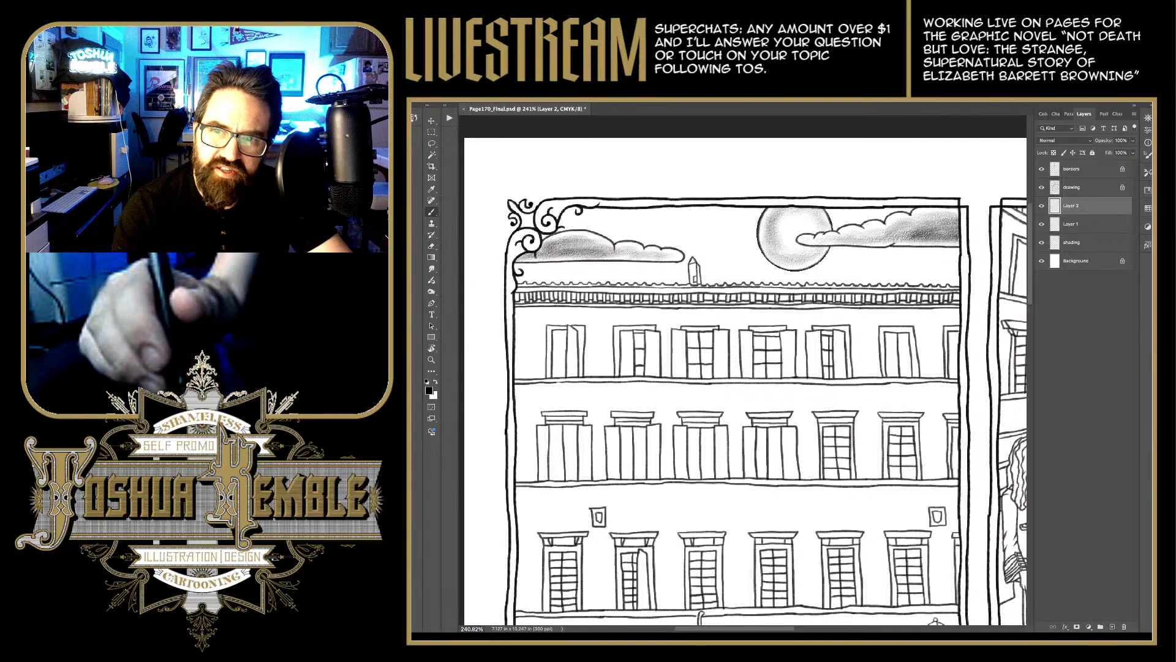
mouse_move(831, 224)
left_mouse_down()
mouse_move(859, 201)
mouse_move(831, 279)
mouse_move(796, 295)
left_mouse_up()
mouse_move(839, 256)
left_mouse_down()
mouse_move(766, 299)
mouse_move(730, 285)
left_mouse_up()
mouse_move(771, 210)
left_mouse_down()
mouse_move(730, 283)
mouse_move(706, 248)
left_mouse_up()
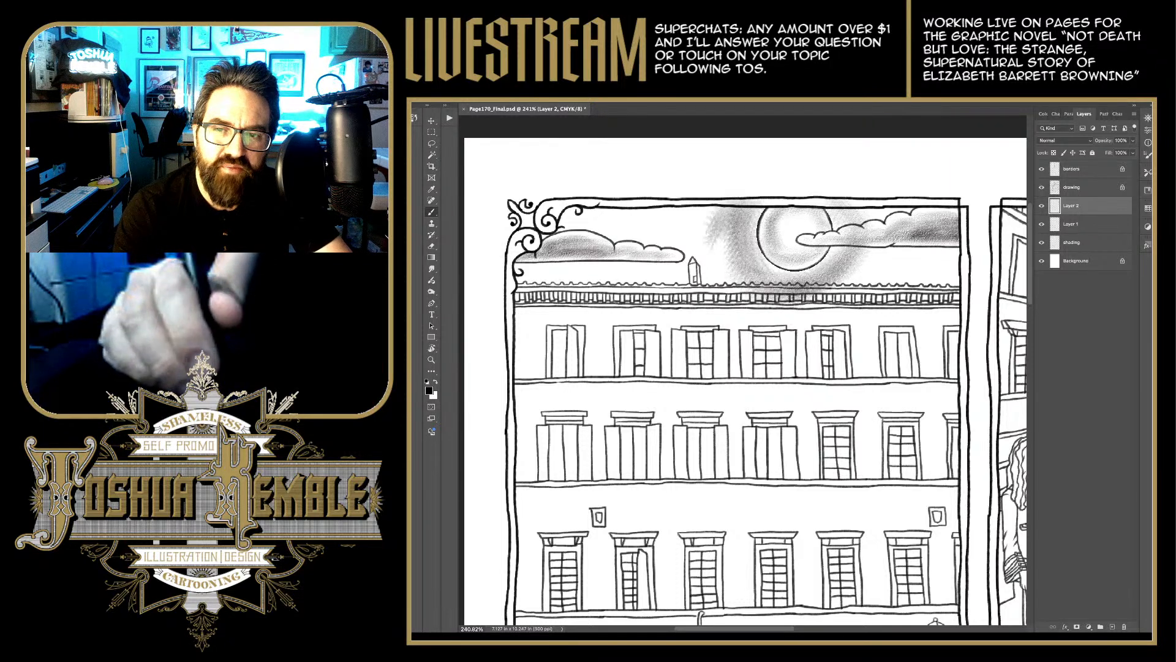
Step: Shade the night sky from the moon to the ornamental corner, brushing over the cloud and making the area beneath it darkest
left_click_drag(729, 208, 705, 279)
left_click_drag(739, 242, 708, 288)
mouse_move(720, 212)
left_mouse_down()
mouse_move(683, 288)
mouse_move(659, 294)
left_mouse_up()
mouse_move(686, 202)
left_mouse_down()
mouse_move(652, 291)
mouse_move(637, 297)
left_mouse_up()
left_click_drag(676, 265, 654, 293)
left_click_drag(677, 211, 585, 268)
left_click_drag(643, 202, 554, 257)
left_click_drag(606, 202, 545, 254)
left_click_drag(557, 211, 511, 297)
mouse_move(557, 254)
left_mouse_down()
mouse_move(490, 293)
mouse_move(662, 293)
left_mouse_up()
mouse_move(609, 257)
left_mouse_down()
mouse_move(671, 301)
mouse_move(607, 299)
left_mouse_up()
left_click_drag(667, 258, 521, 297)
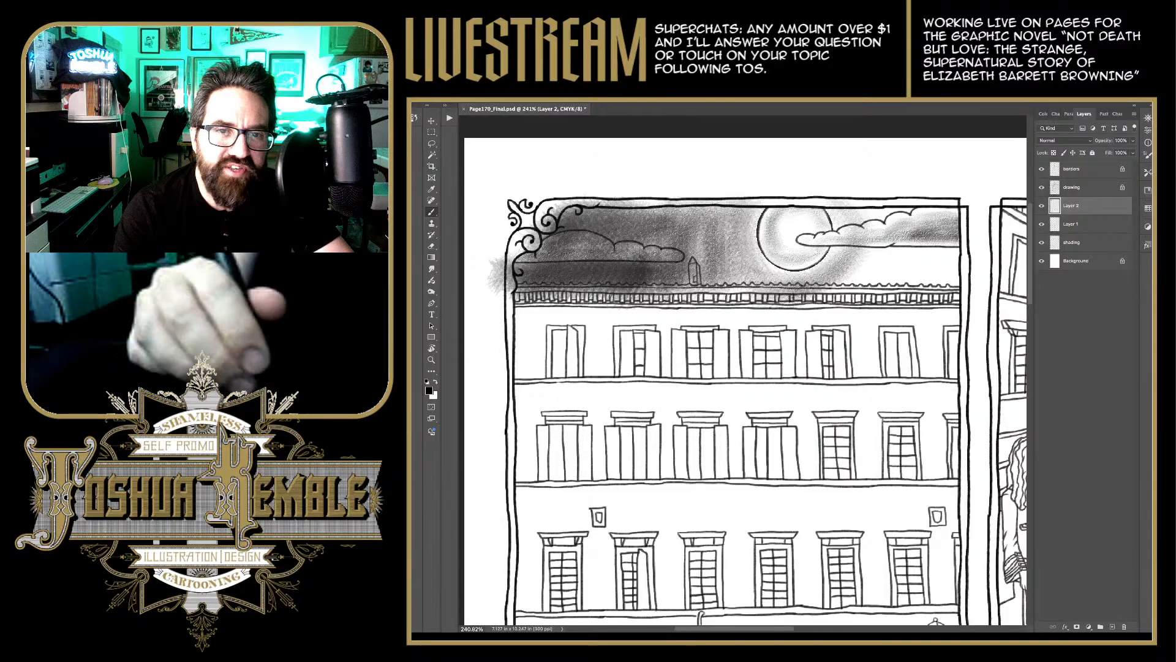
left_click_drag(591, 251, 499, 301)
left_click_drag(549, 254, 490, 307)
Step: Shade the sky between the moon and the first panel's right border, darkening it toward that border
left_click_drag(893, 193, 855, 227)
left_click_drag(974, 212, 862, 233)
mouse_move(955, 236)
left_mouse_down()
mouse_move(855, 265)
mouse_move(867, 276)
mouse_move(848, 283)
left_mouse_up()
mouse_move(956, 267)
left_mouse_down()
mouse_move(824, 301)
mouse_move(943, 286)
left_mouse_up()
left_click_drag(961, 239, 935, 300)
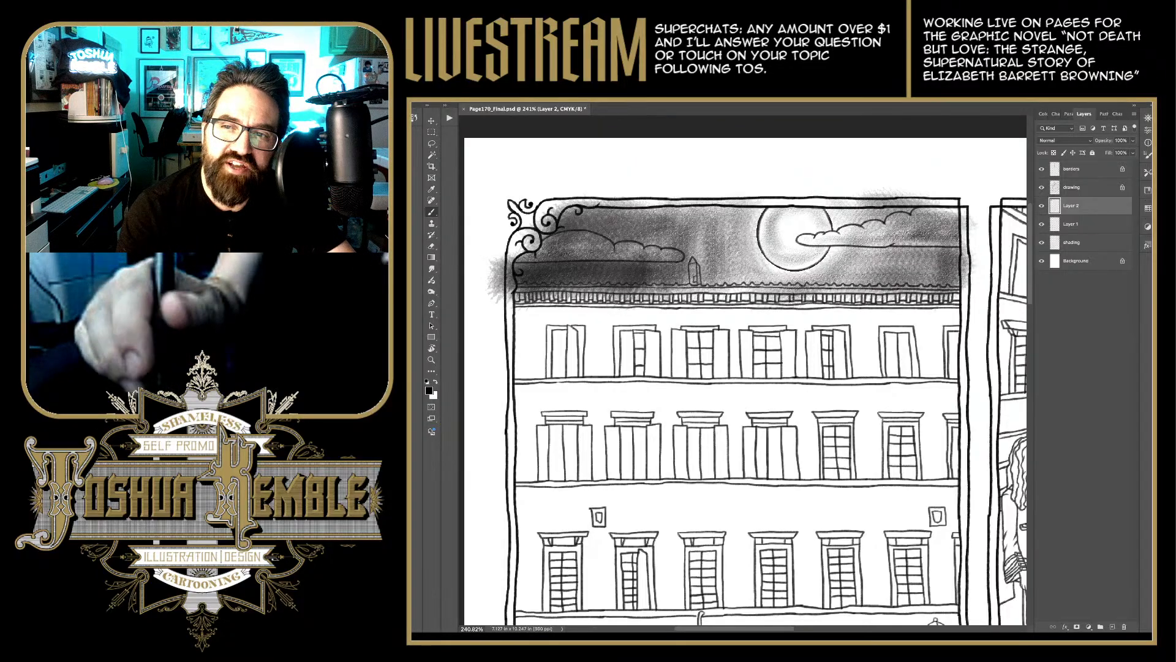
mouse_move(971, 219)
left_mouse_down()
mouse_move(963, 254)
mouse_move(914, 295)
left_mouse_up()
left_click_drag(943, 234, 910, 283)
left_click_drag(957, 212, 893, 244)
mouse_move(940, 186)
left_mouse_down()
mouse_move(861, 216)
mouse_move(834, 204)
left_mouse_up()
Step: Darken the sky around the ornamental corner with broad brush strokes running past the panel border
left_click_drag(671, 202, 596, 245)
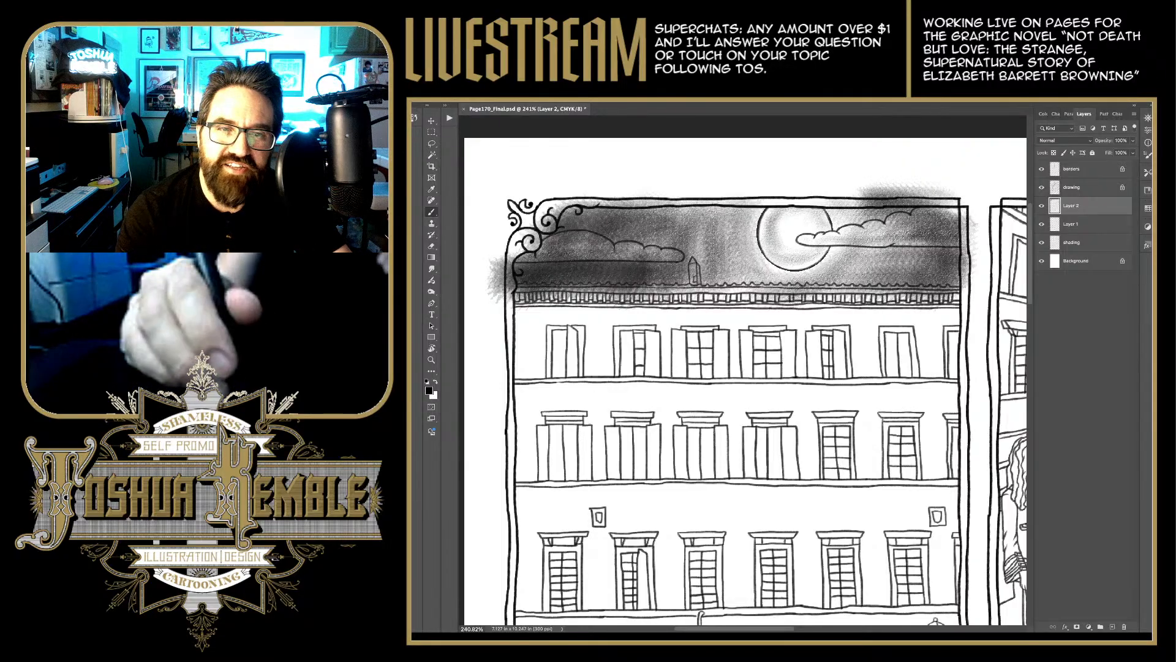
left_click_drag(634, 192, 523, 269)
left_click_drag(564, 207, 485, 319)
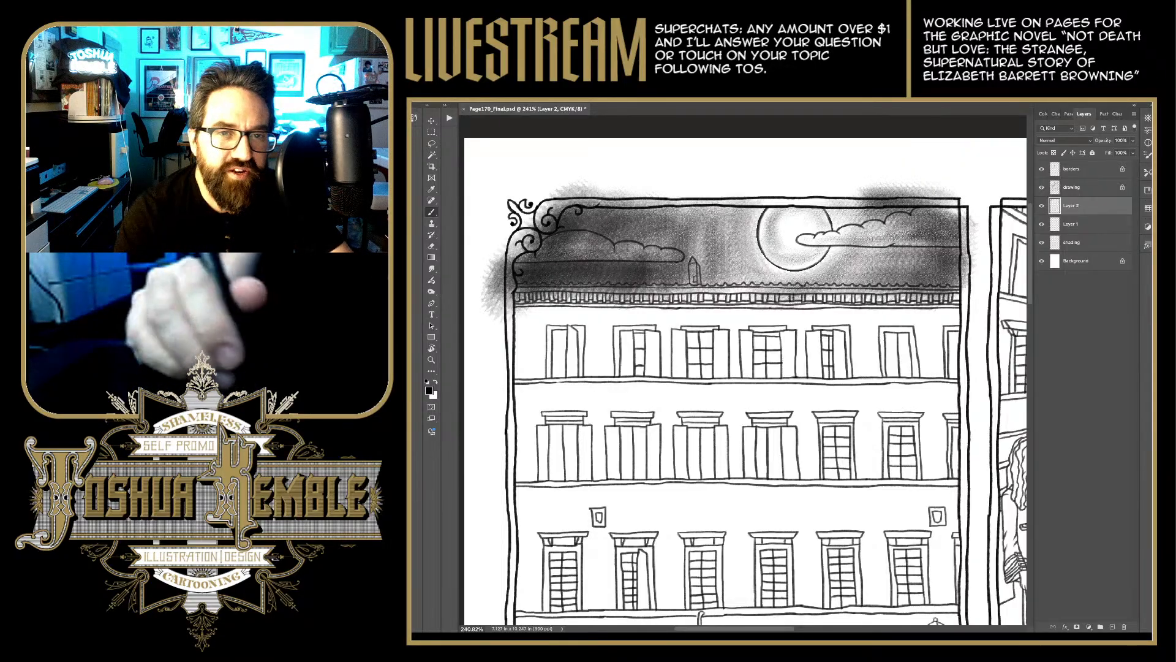
Step: Select the sky areas with the Magic Wand on the drawing layer and check the selection edges around the cloud and ornamental corner
key("w")
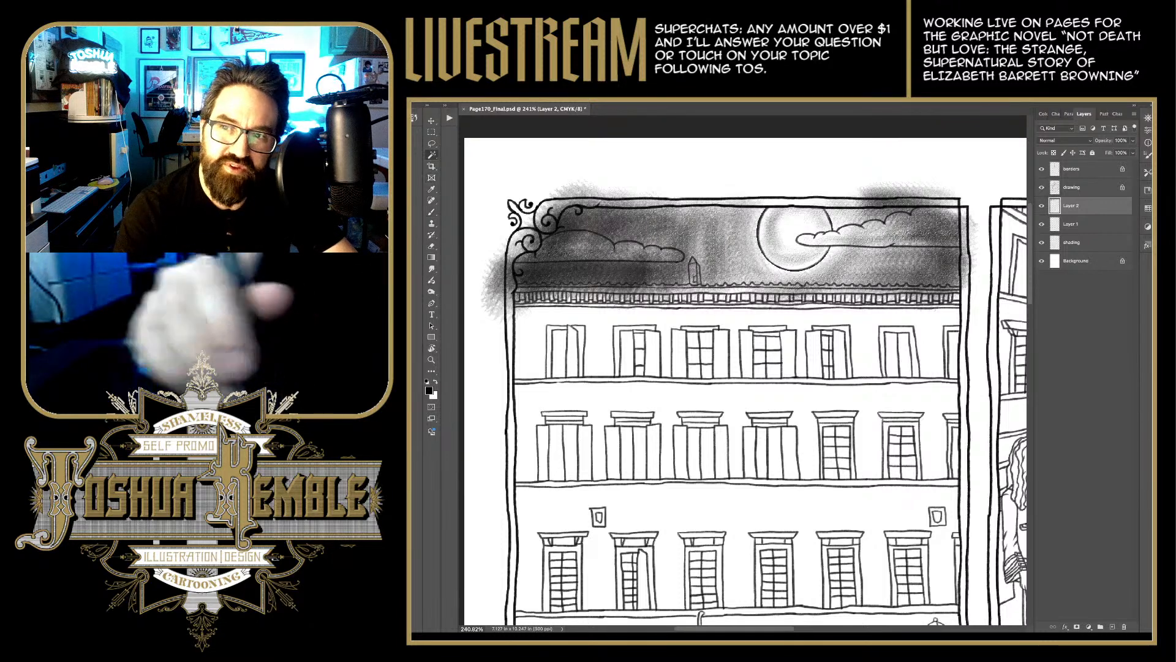
left_click(1084, 187)
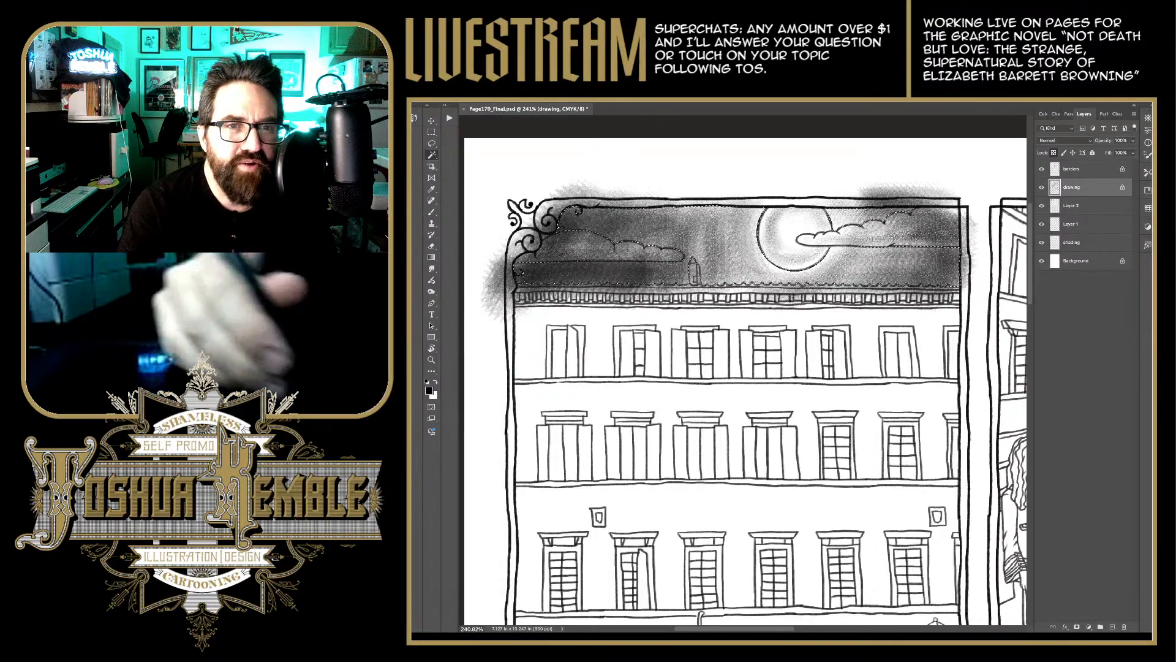
key("l")
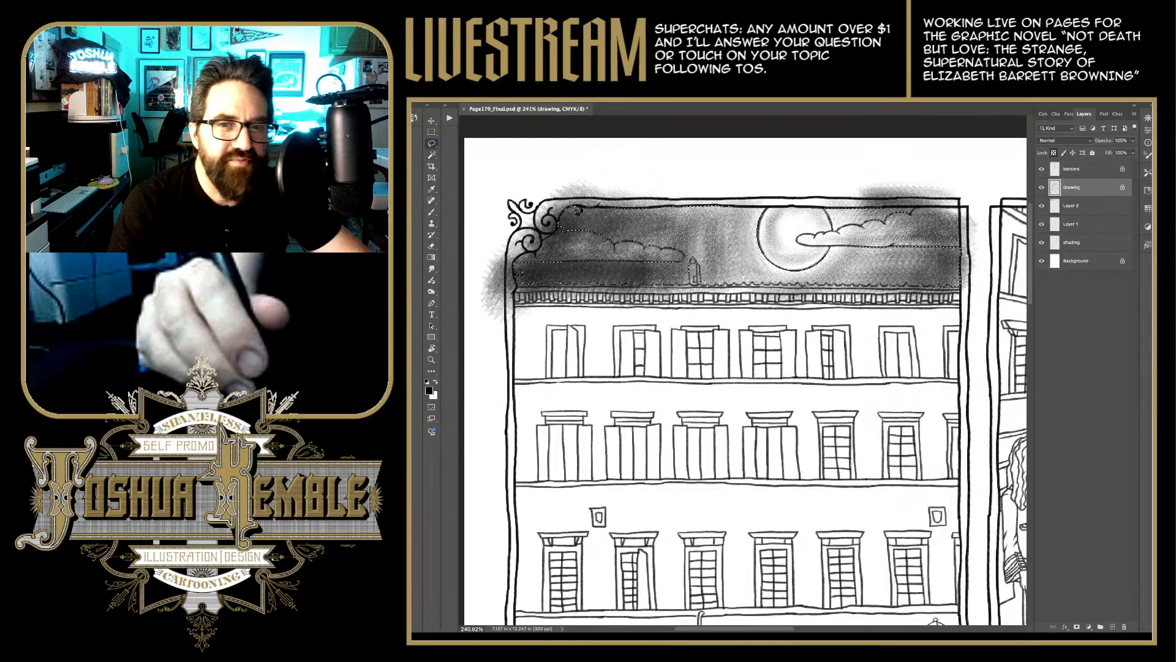
scroll(546, 228, "up", 5)
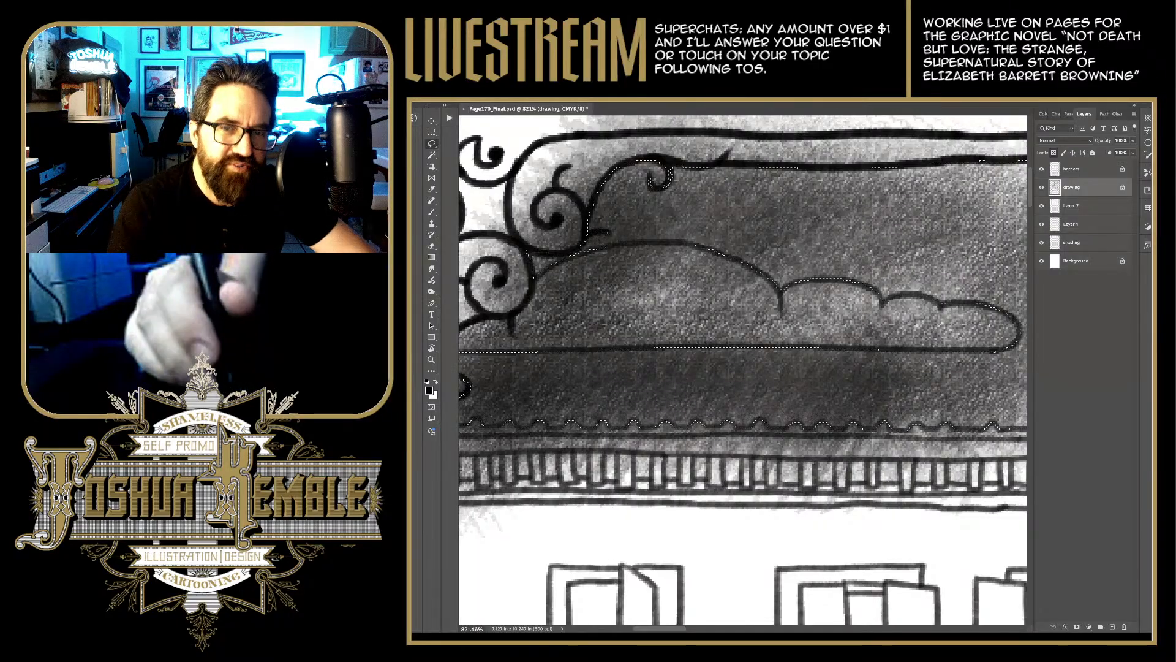
scroll(727, 197, "down", 10)
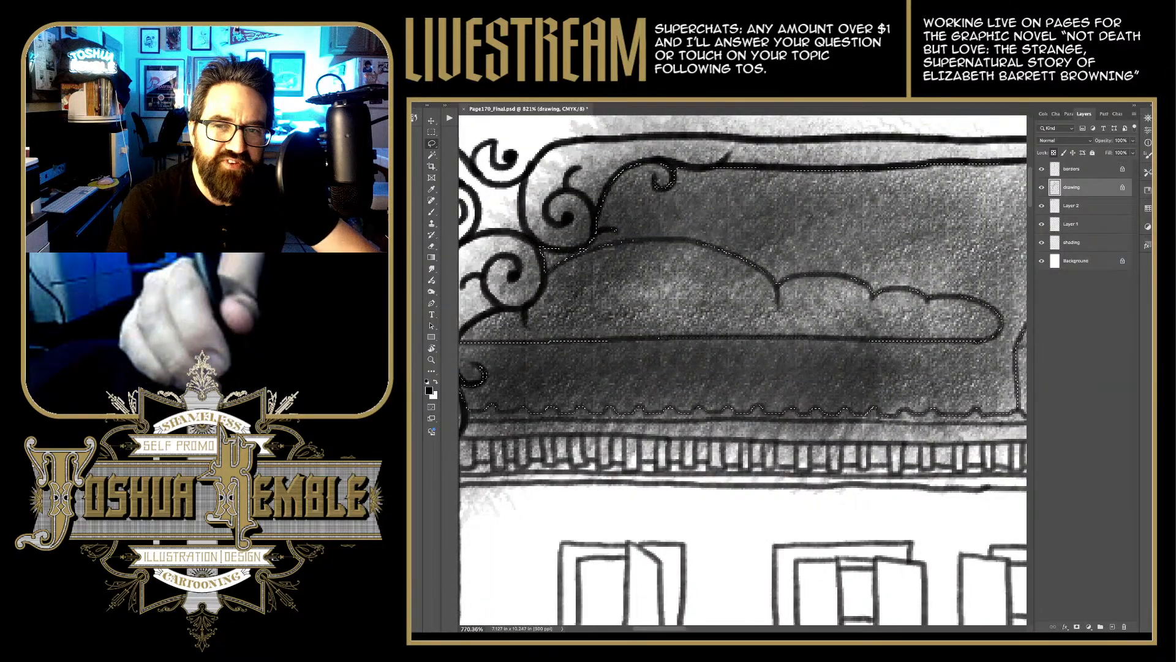
scroll(766, 386, "right", 3)
scroll(766, 386, "up", 1)
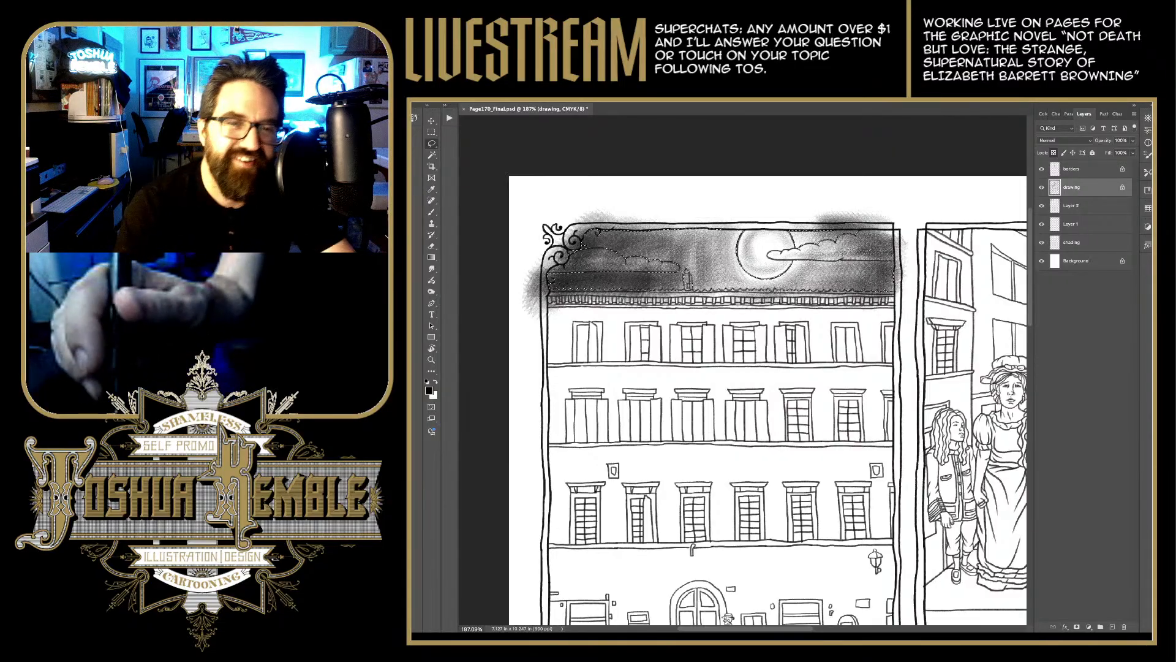
Step: Invert the selection, delete the sky layer's shading outside the sky areas, deselect and save the file
left_click(1078, 205)
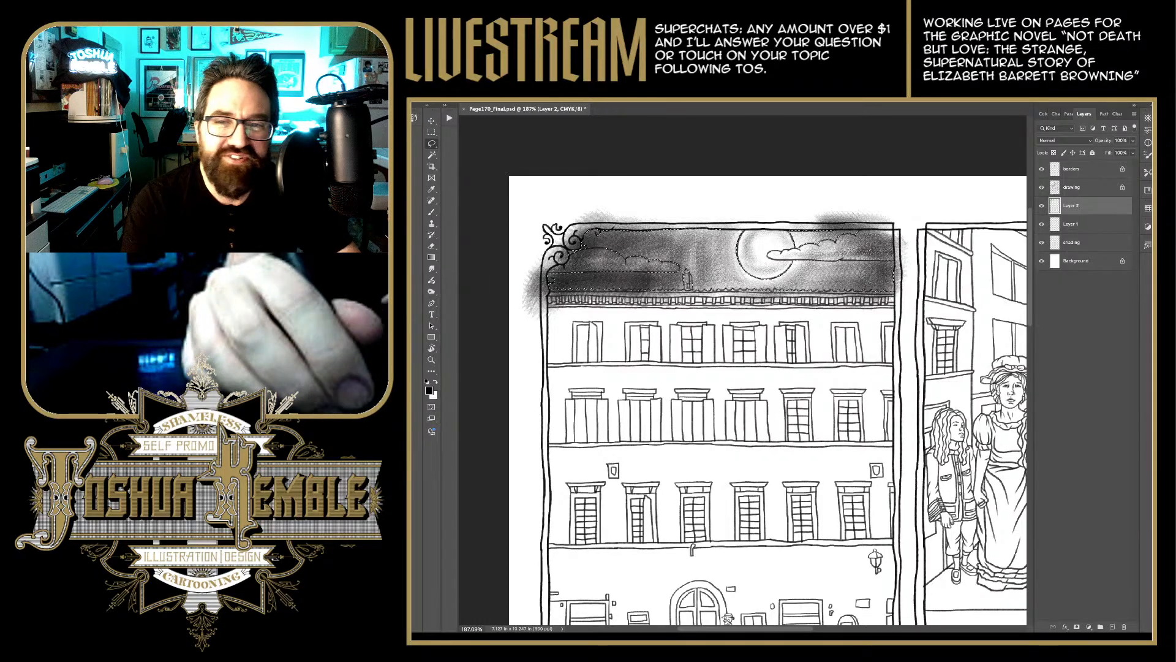
key("ctrl+shift+i")
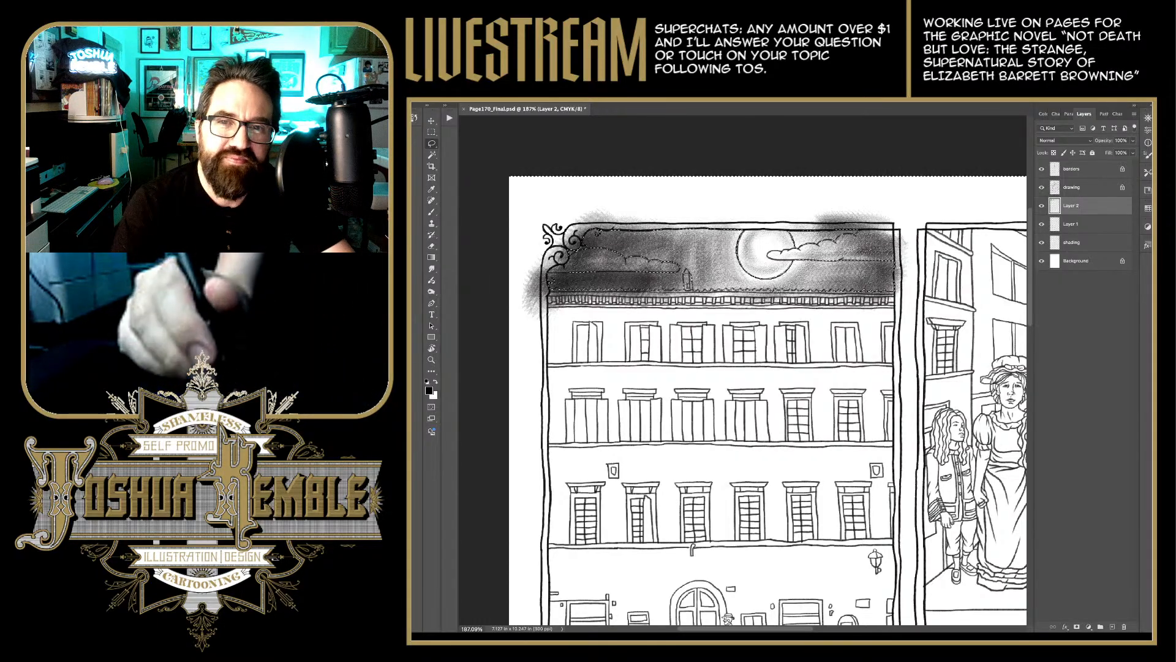
key("Delete")
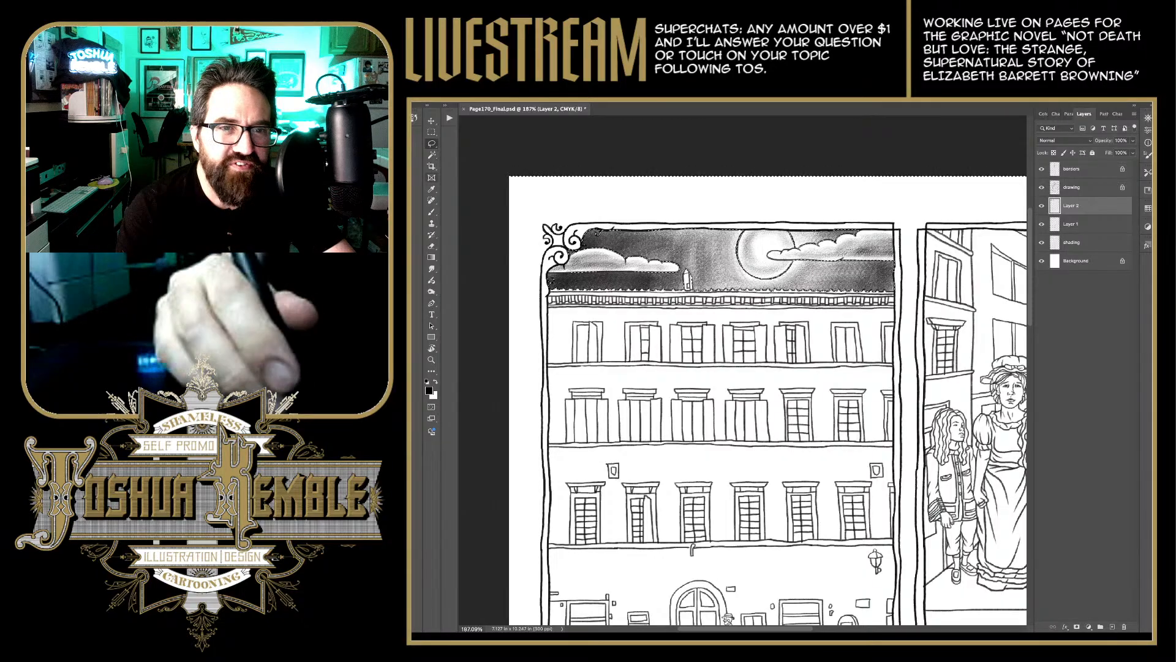
key("m")
left_click_drag(723, 343, 800, 327)
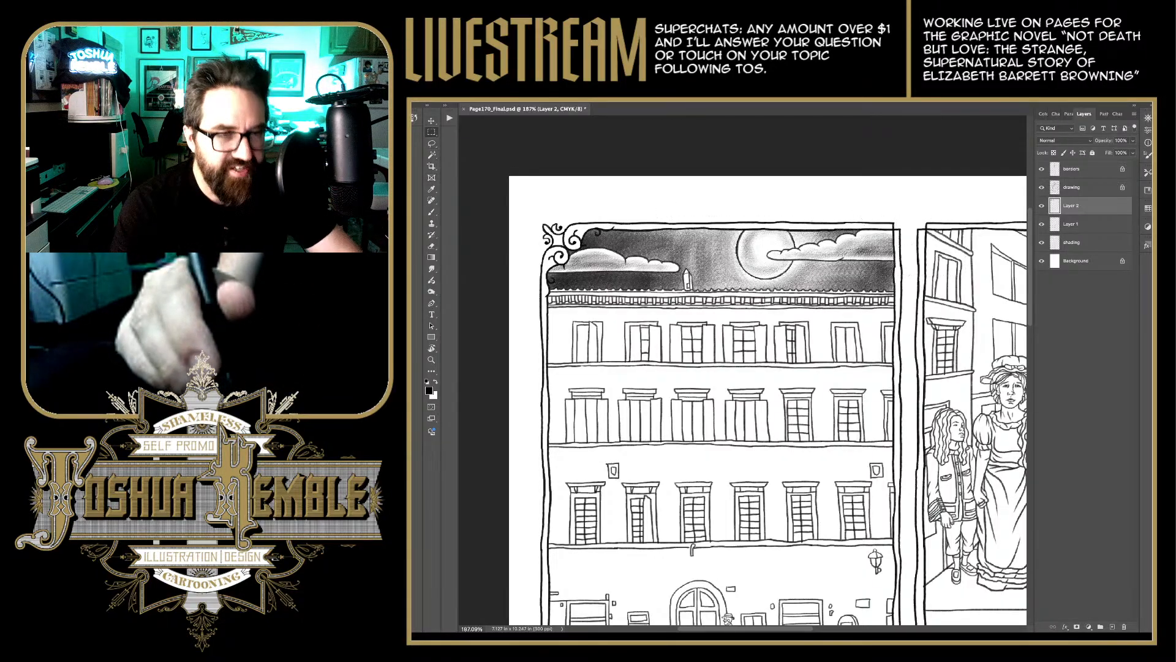
key("ctrl+s")
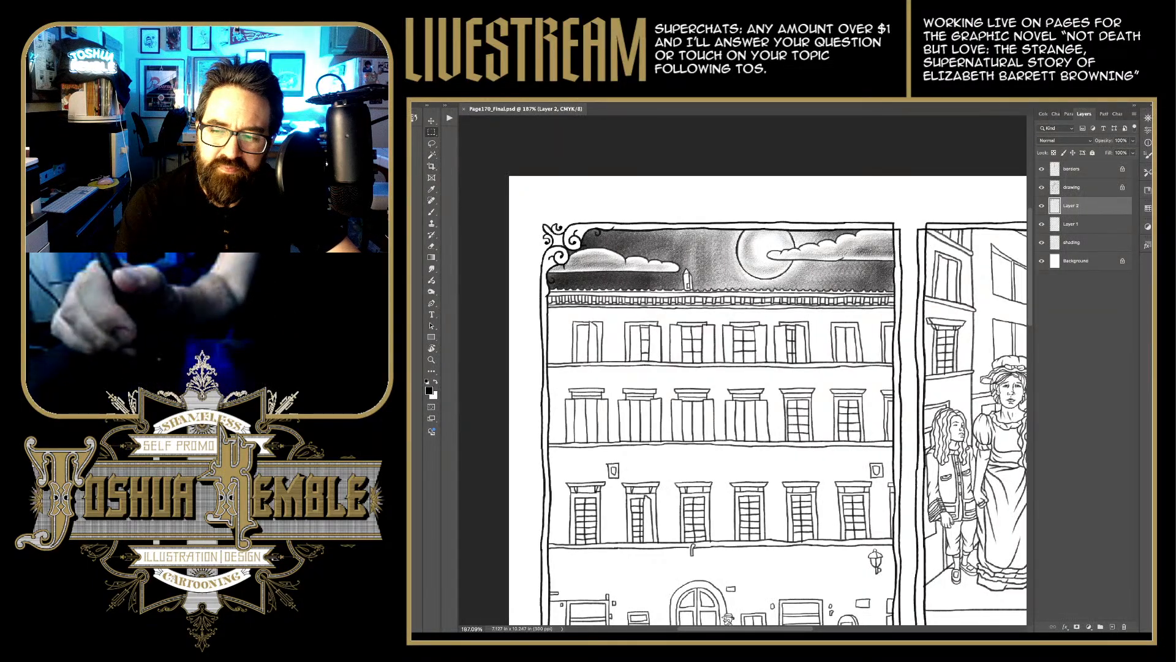
Step: Add a new layer above the sky layer and lightly shade the small tower on the roof
key("ctrl+shift+alt+n")
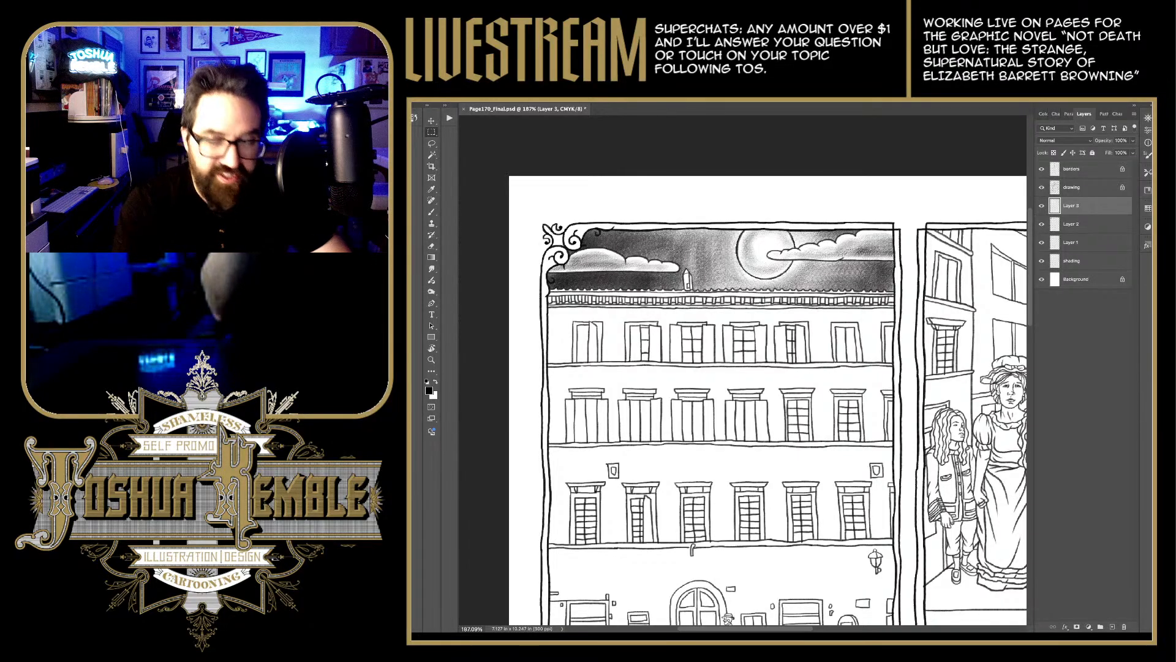
key("b")
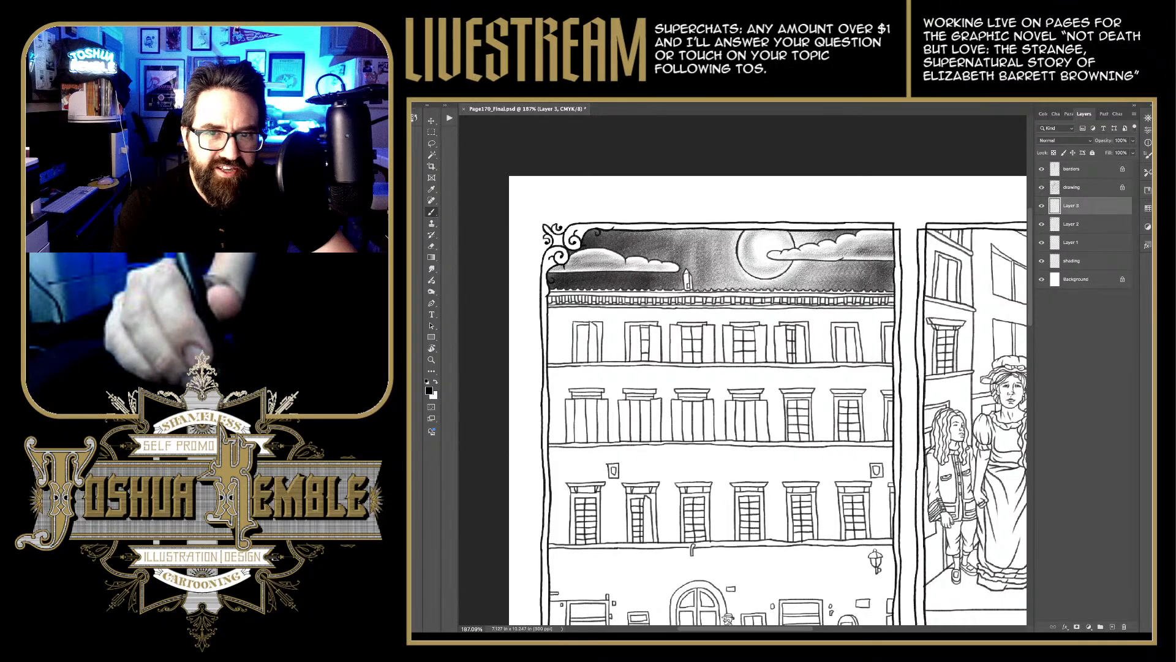
scroll(691, 278, "up", 4)
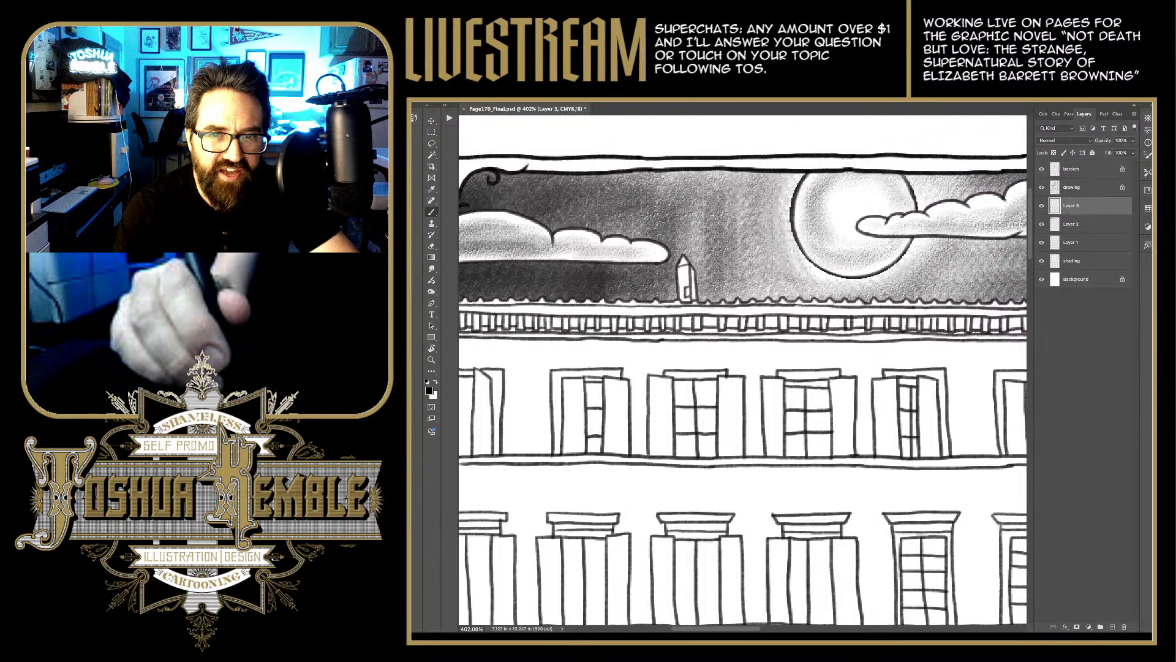
mouse_move(686, 267)
left_mouse_down()
mouse_move(686, 295)
mouse_move(685, 270)
left_mouse_up()
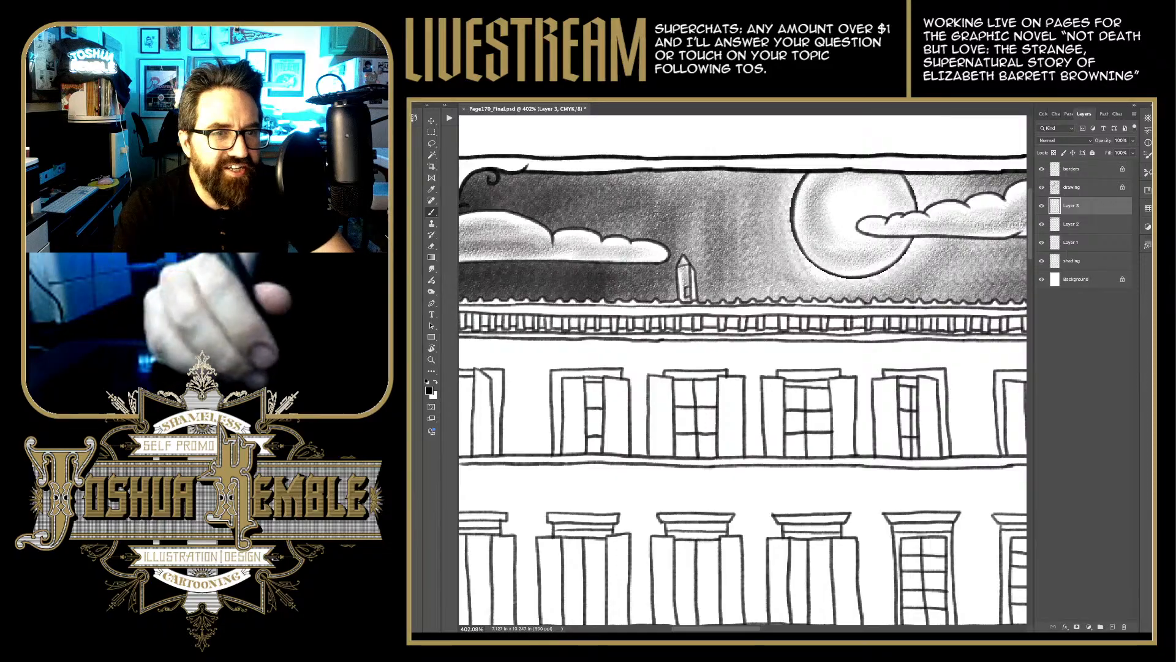
Step: Shade the narrow roof strip beneath the scalloped tiles from the ornamental corner across to the panel's right border
left_click_drag(686, 282, 843, 244)
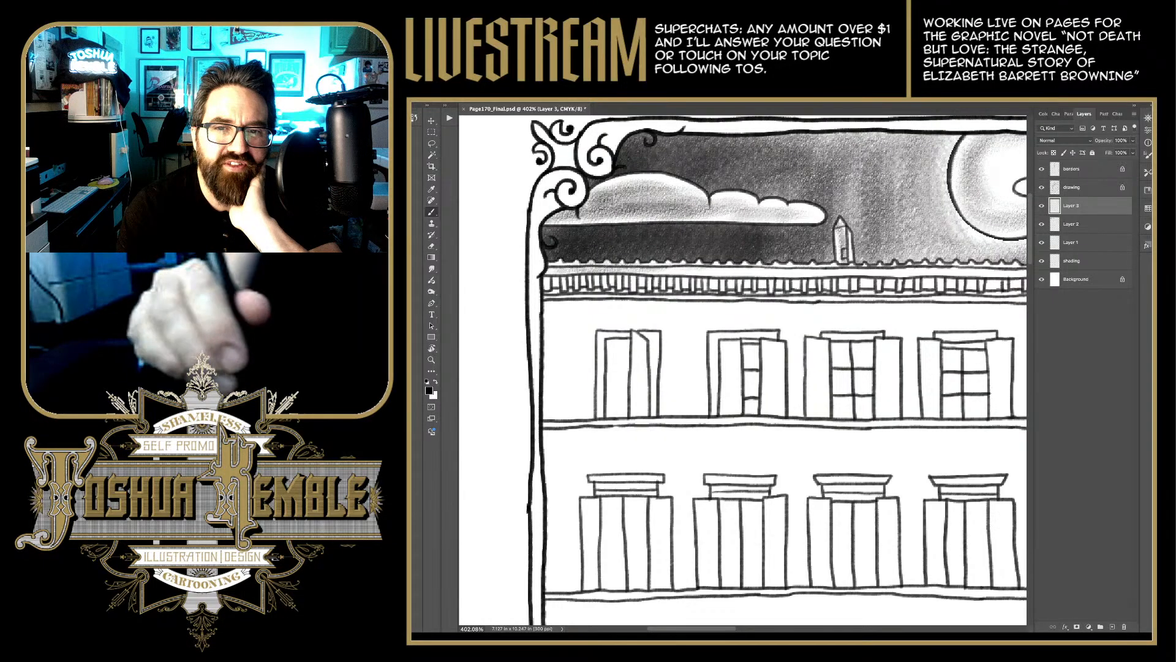
left_click_drag(687, 269, 882, 271)
scroll(743, 368, "right", 5)
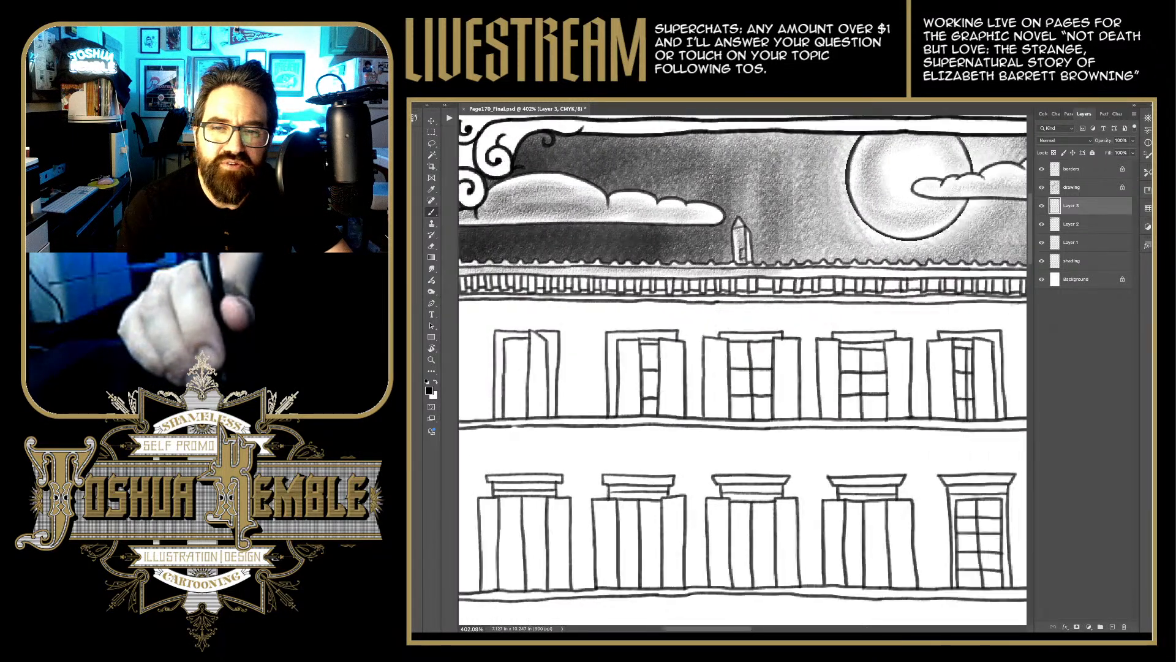
scroll(742, 368, "right", 4)
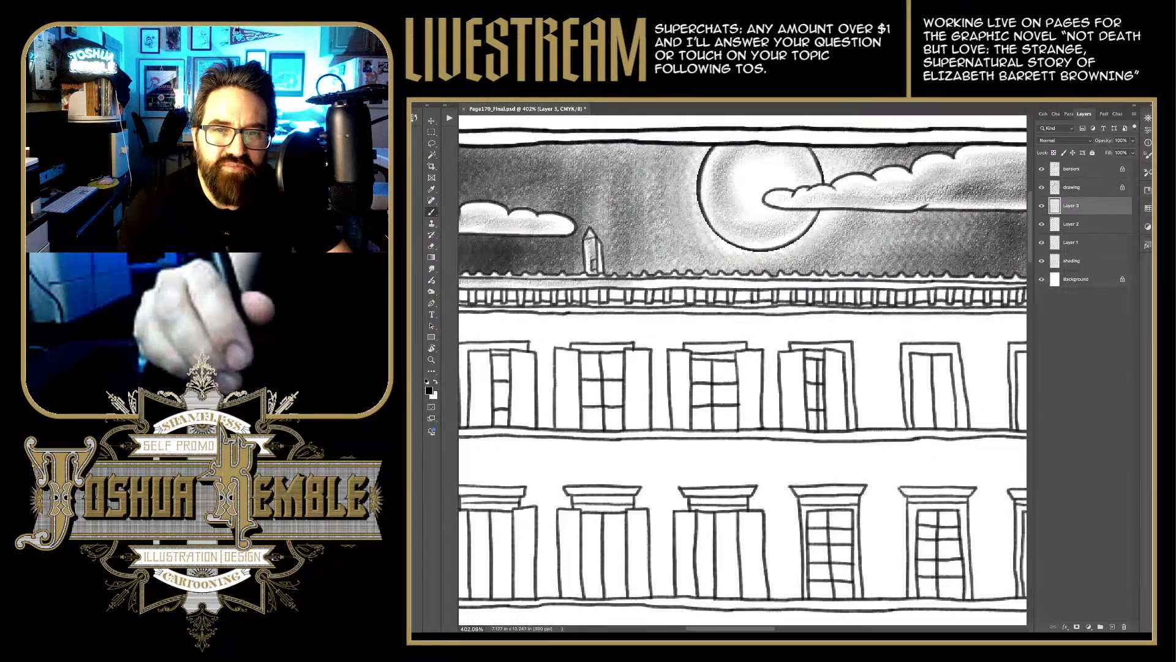
left_click_drag(652, 281, 928, 282)
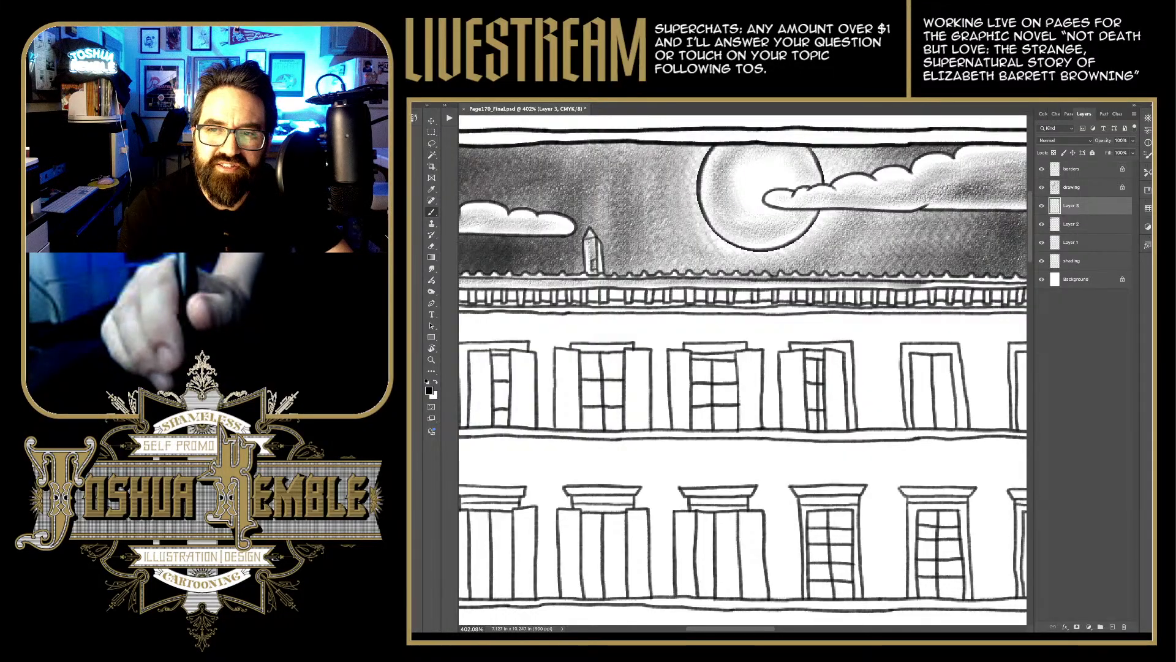
scroll(743, 367, "right", 7)
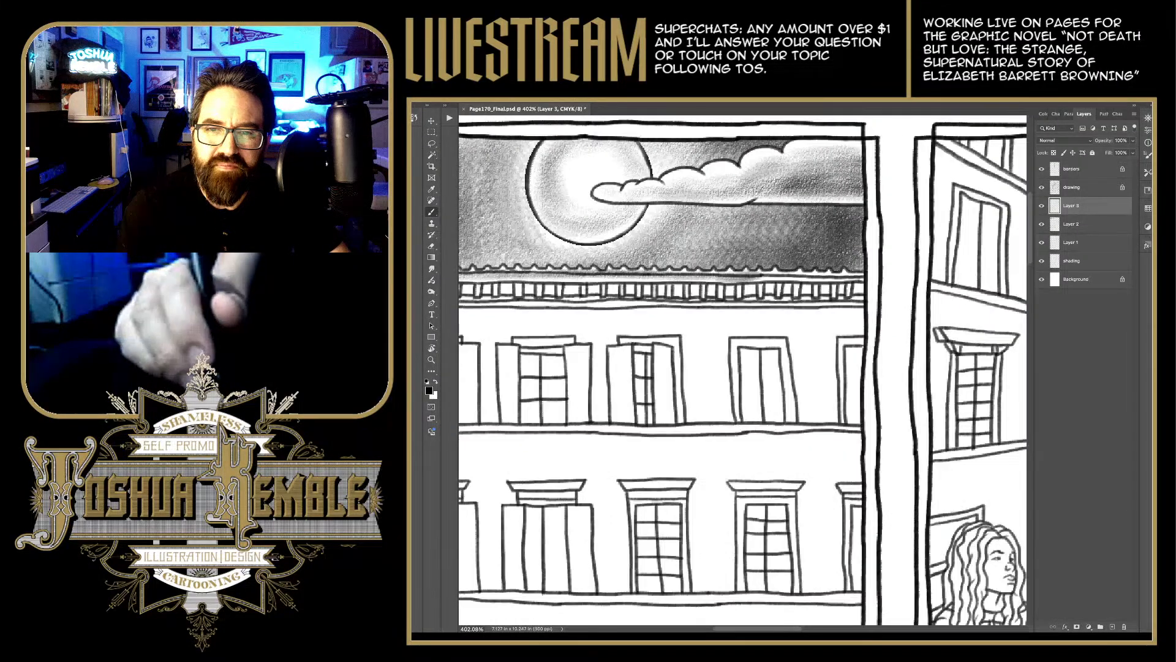
left_click_drag(794, 277, 853, 277)
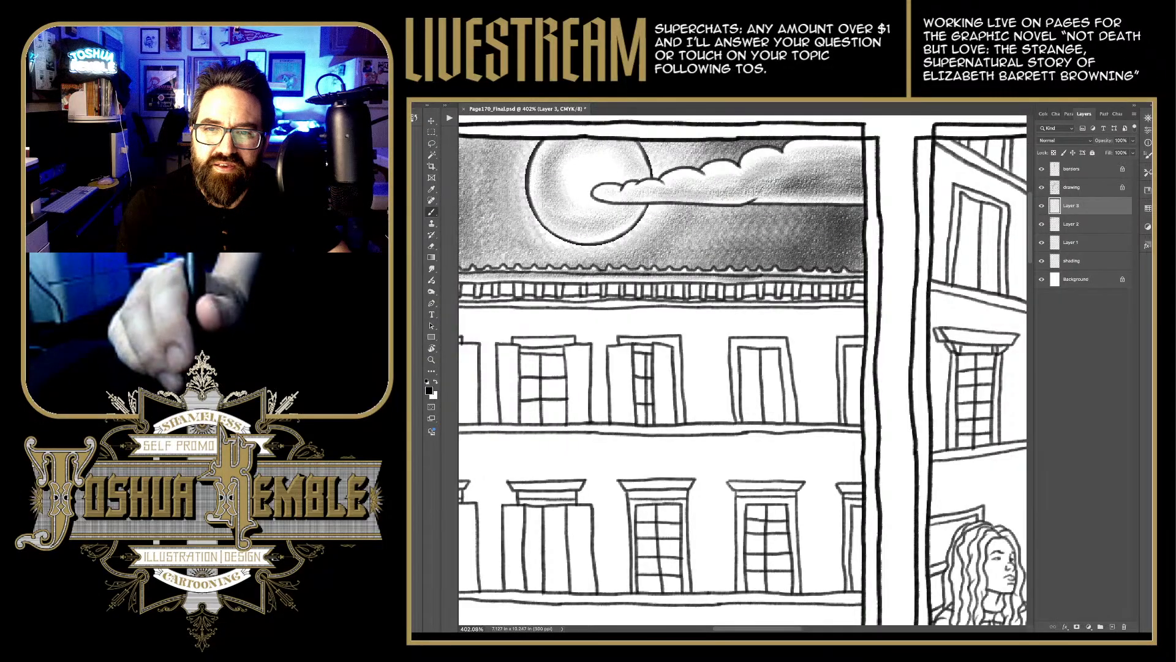
Step: Shade the row of small brackets under the roof in dark strokes along the building's full width, up to the right border
scroll(743, 368, "left", 10)
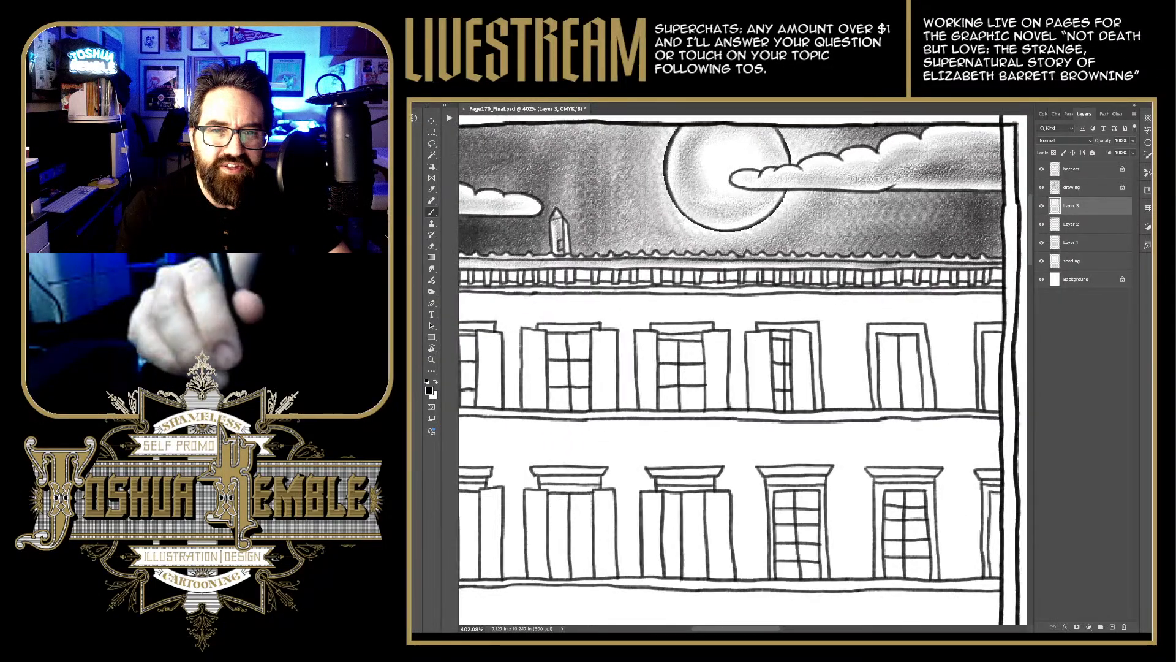
scroll(742, 368, "left", 3)
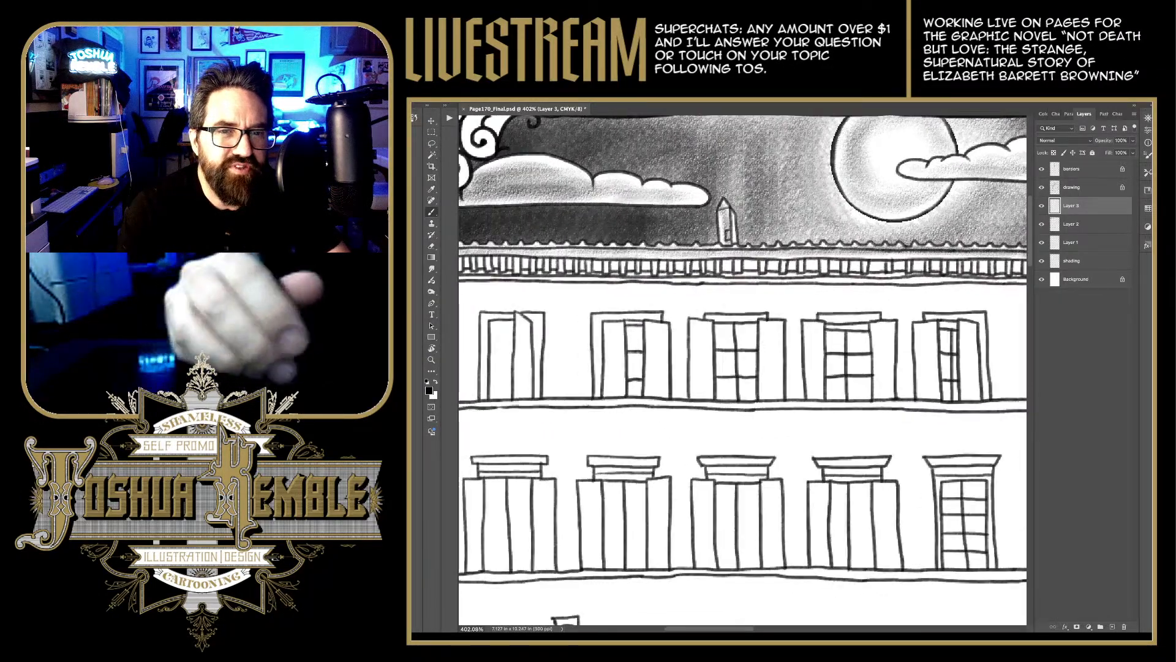
scroll(742, 367, "left", 4)
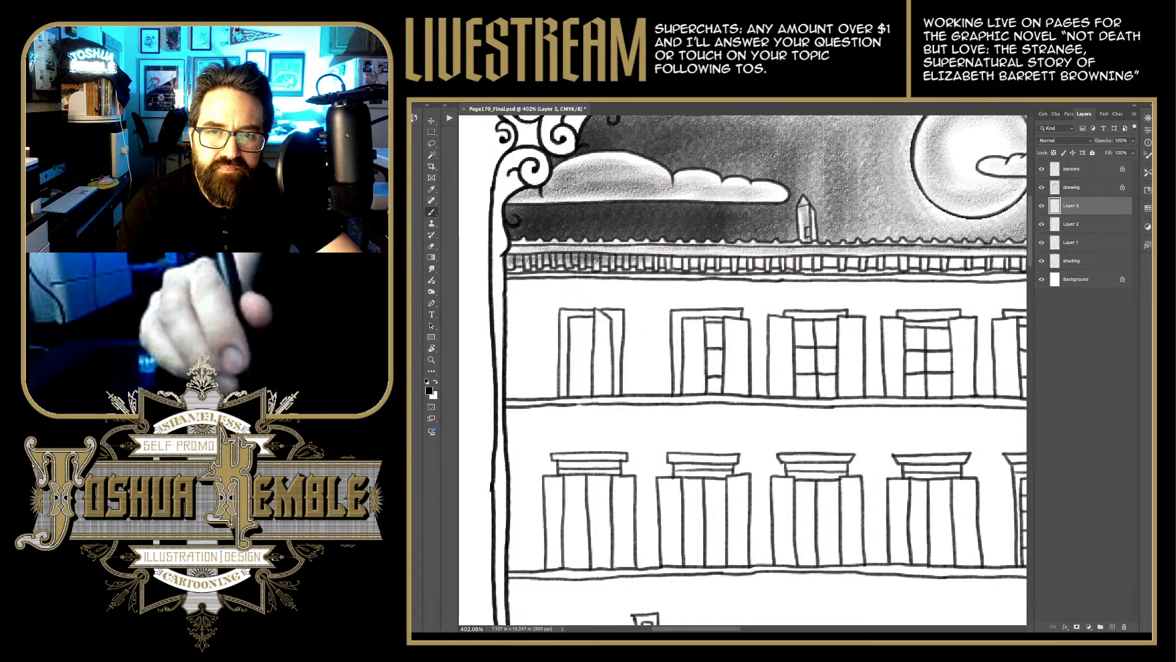
left_click_drag(640, 261, 921, 257)
left_click_drag(847, 264, 946, 263)
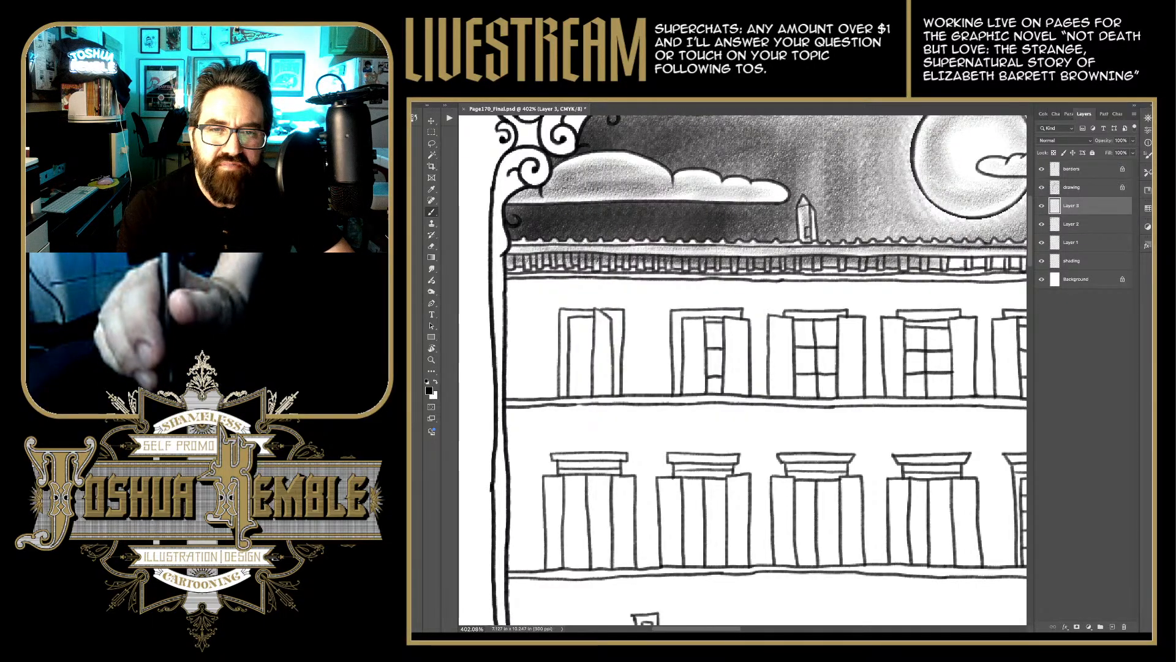
left_click_drag(743, 368, 559, 383)
left_click_drag(744, 274, 921, 268)
left_click_drag(743, 367, 586, 374)
left_click_drag(715, 281, 902, 280)
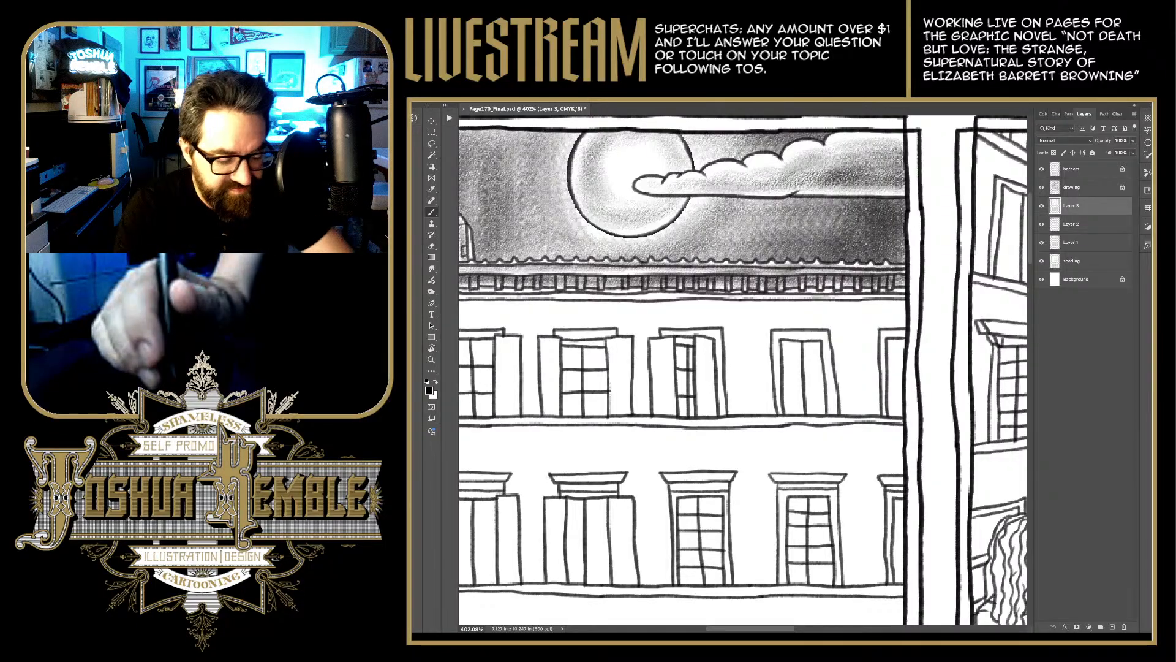
key("e")
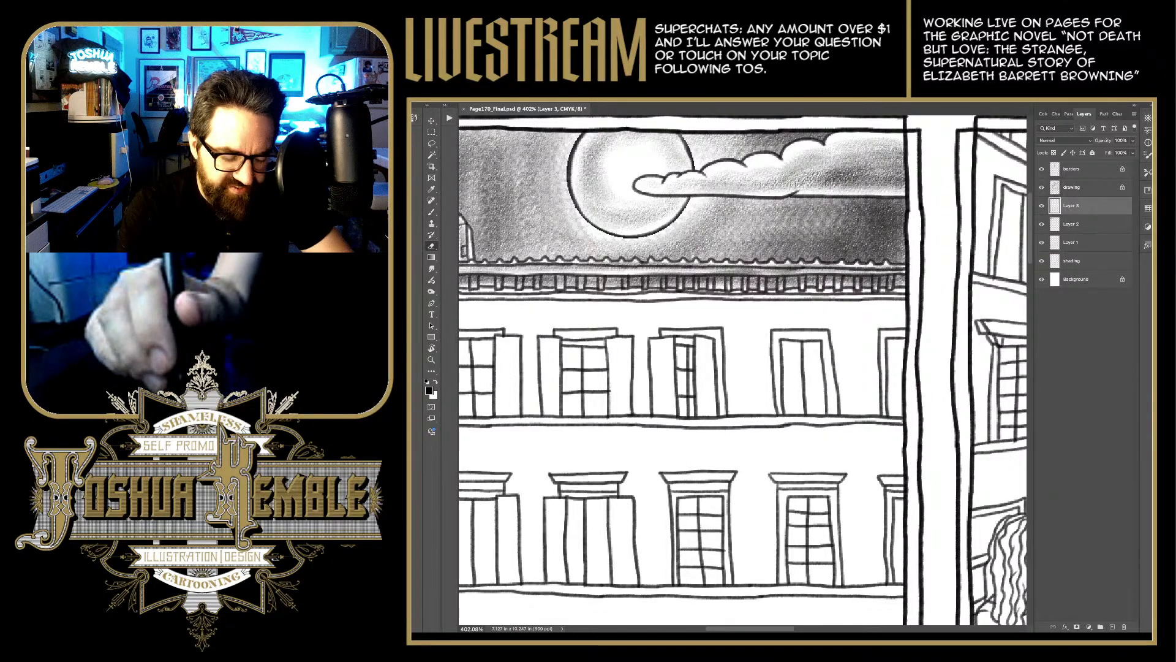
Step: Brush a soft shadow on the wall under the roof brackets, from the ornamental corner to the third top-row window
key("b")
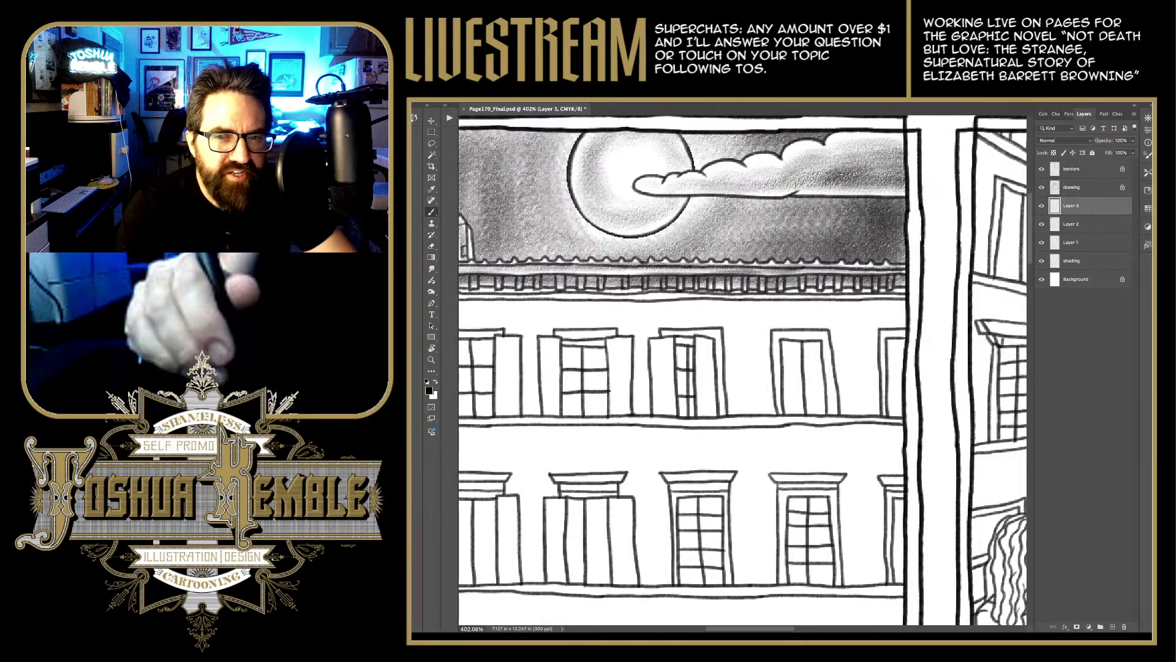
left_click_drag(576, 380, 972, 358)
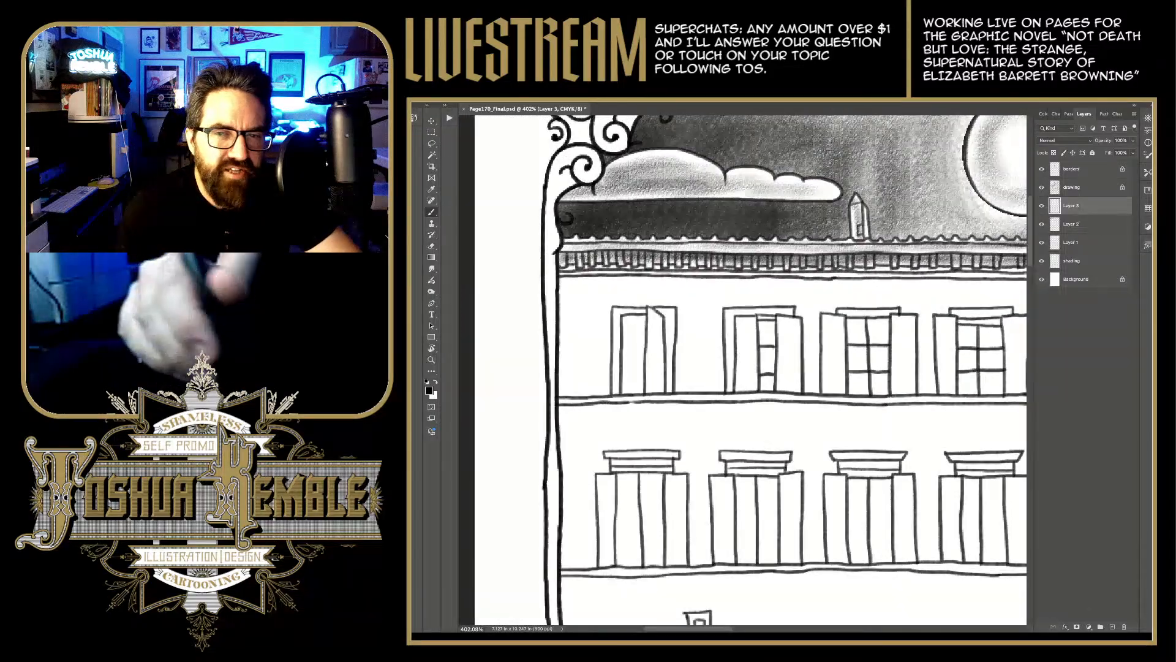
mouse_move(648, 280)
left_mouse_down()
mouse_move(752, 280)
mouse_move(641, 282)
left_mouse_up()
left_click_drag(724, 274, 583, 269)
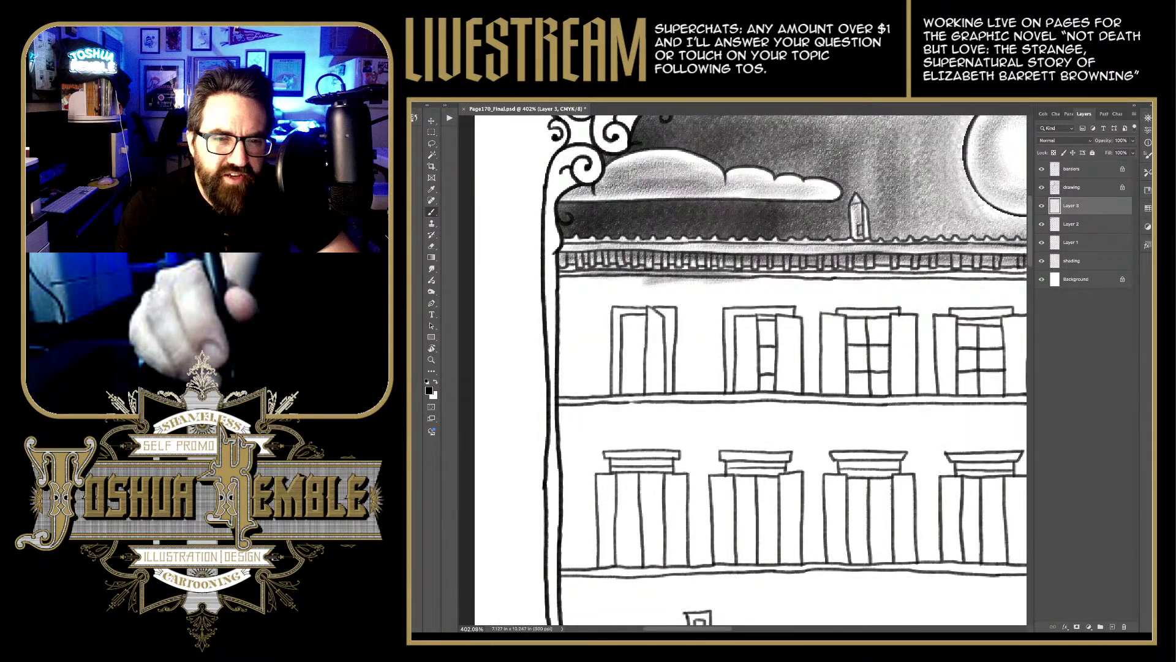
left_click_drag(720, 273, 711, 274)
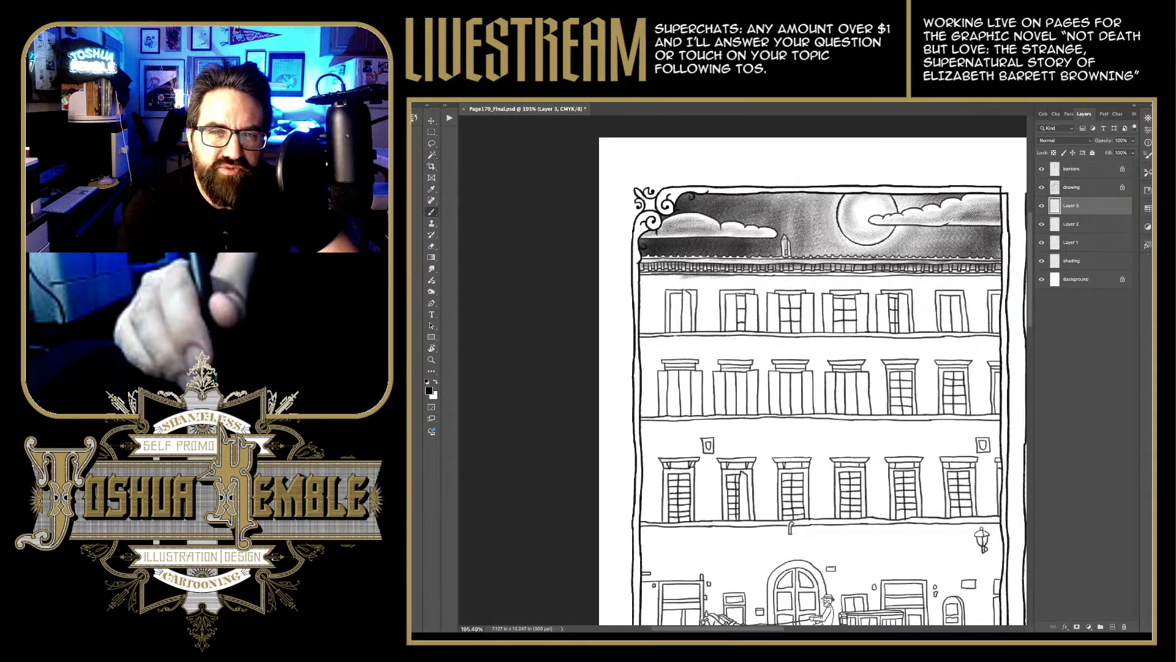
scroll(775, 267, "up", 5)
left_click_drag(774, 266, 735, 262)
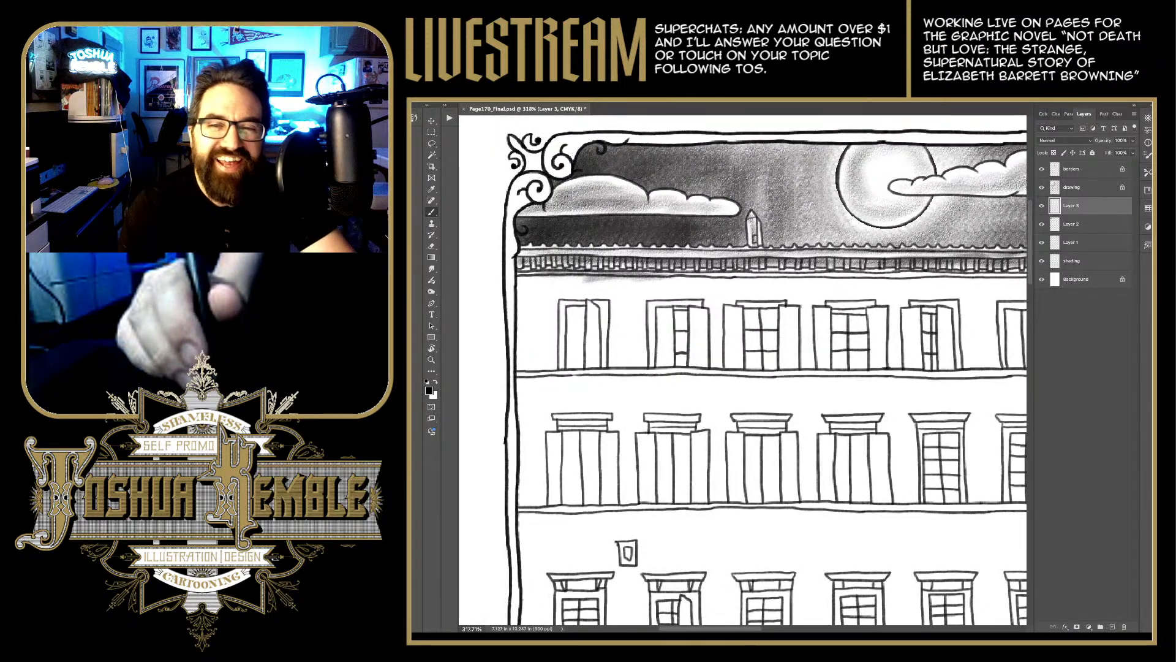
left_click_drag(765, 276, 637, 282)
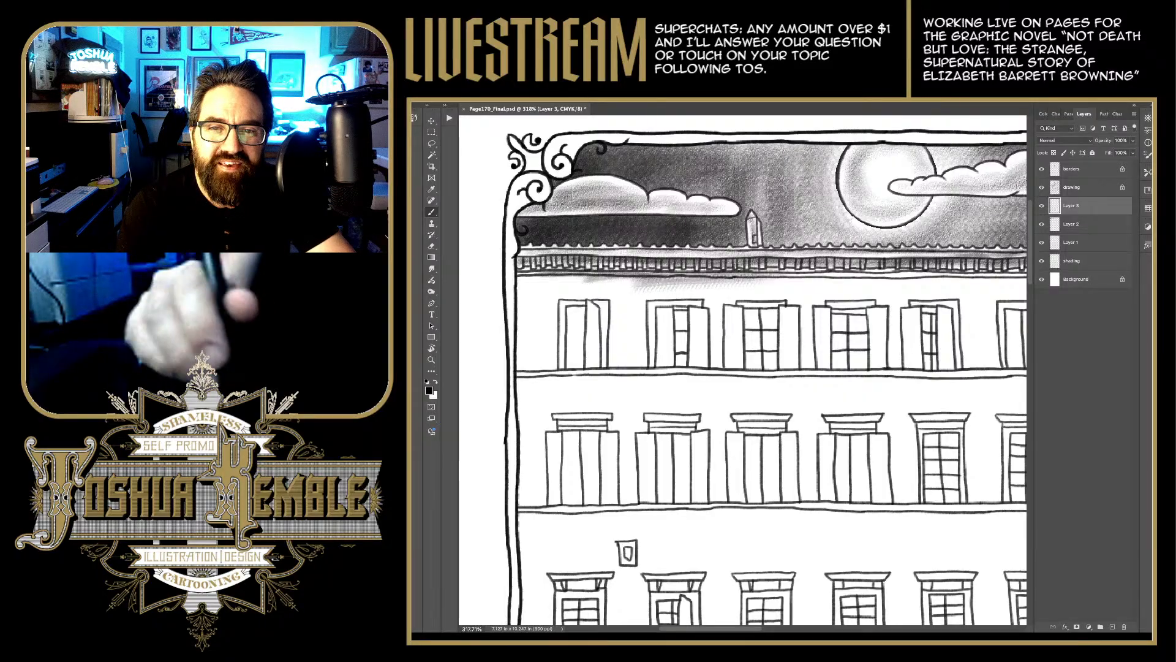
left_click_drag(718, 278, 519, 281)
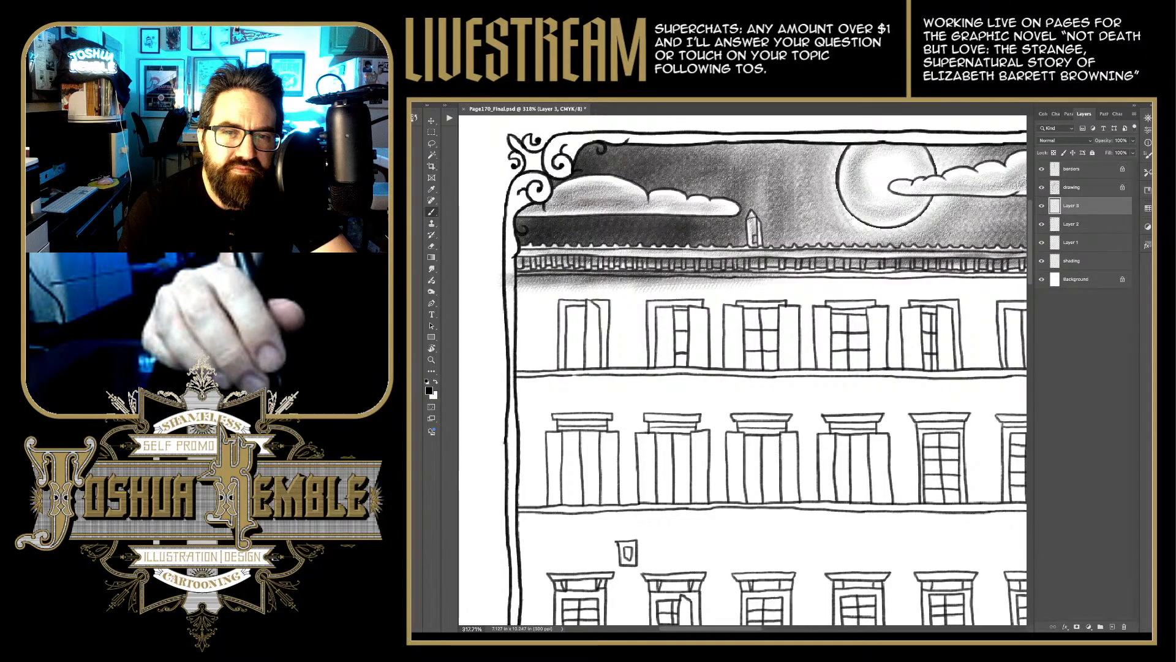
Step: Extend the soft wall shadow beneath the roof brackets across to the panel's right border
left_click_drag(709, 280, 850, 279)
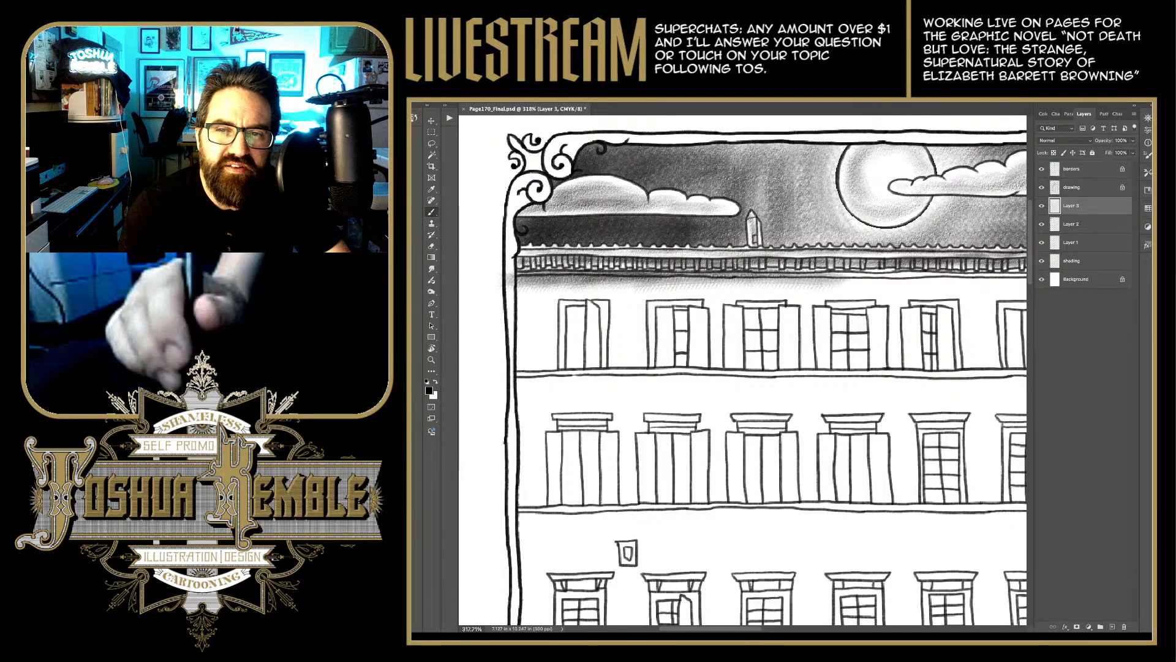
left_click_drag(773, 269, 888, 280)
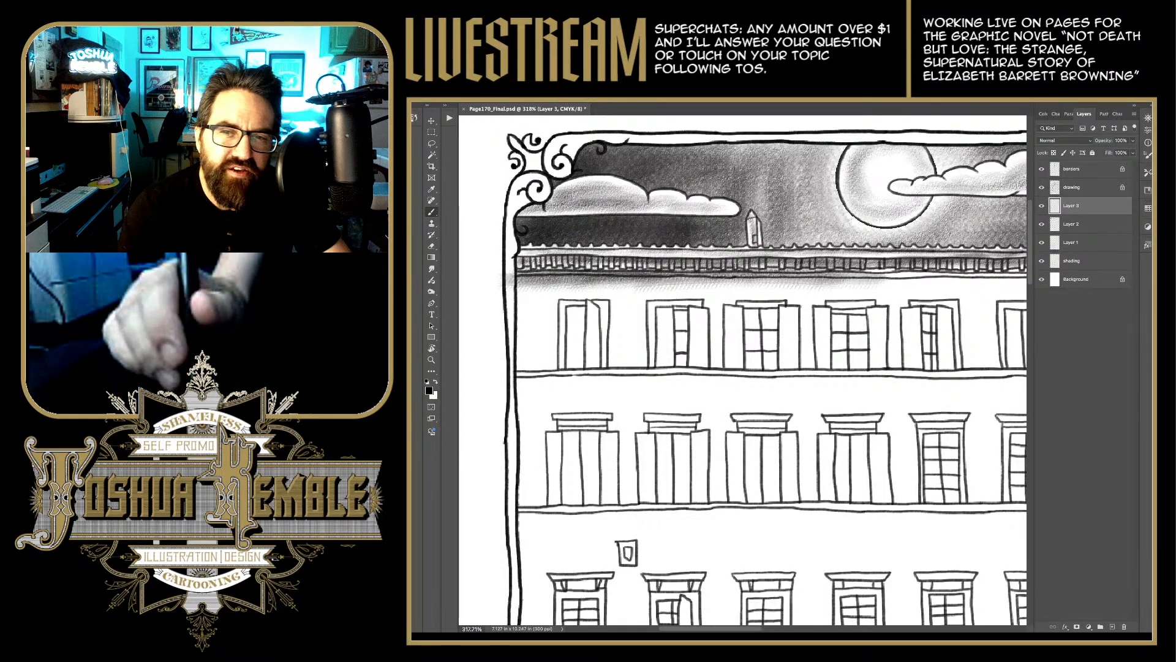
left_click_drag(833, 379, 646, 361)
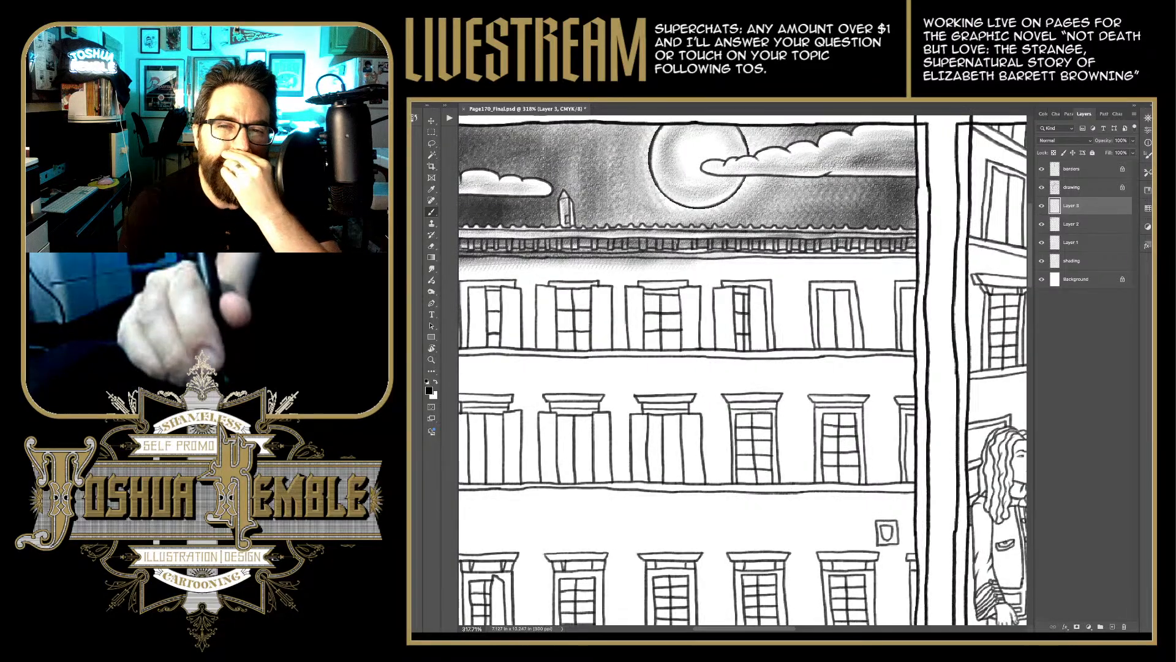
left_click_drag(700, 259, 851, 260)
left_click_drag(764, 263, 925, 263)
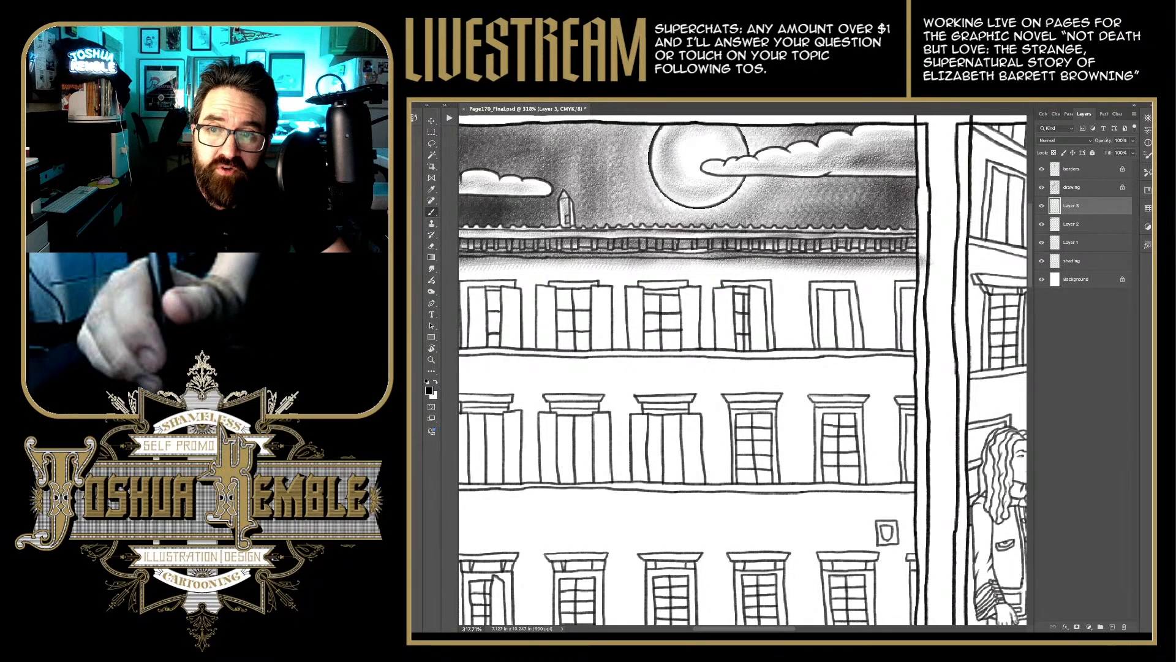
scroll(742, 370, "left", 1)
scroll(743, 370, "left", 5)
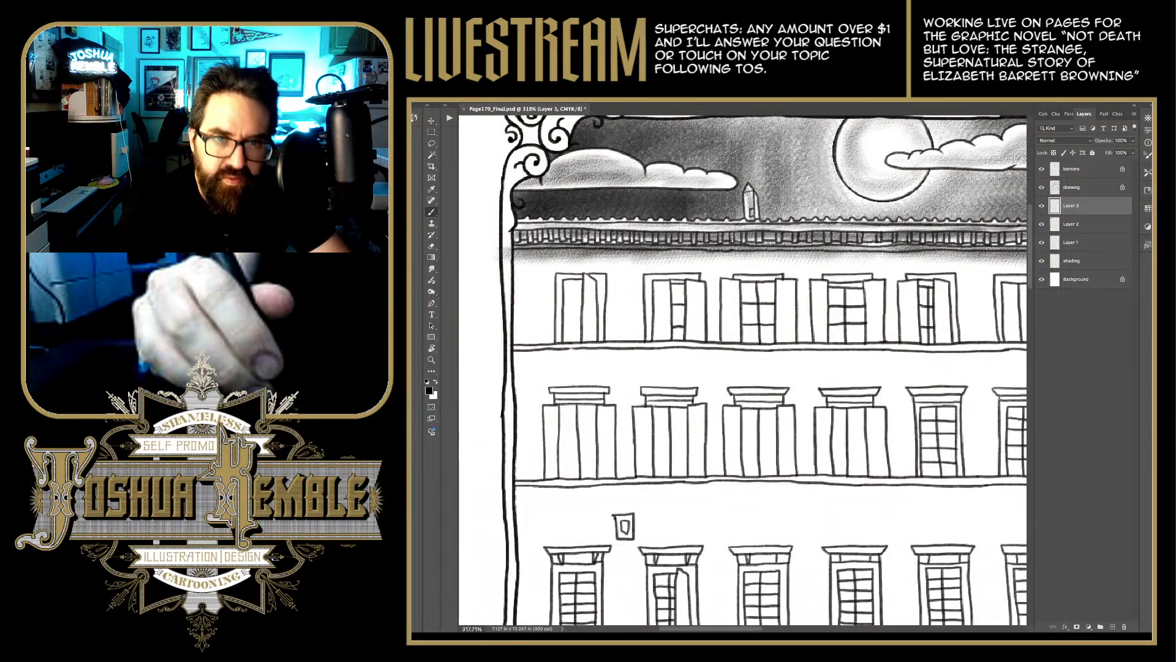
key("e")
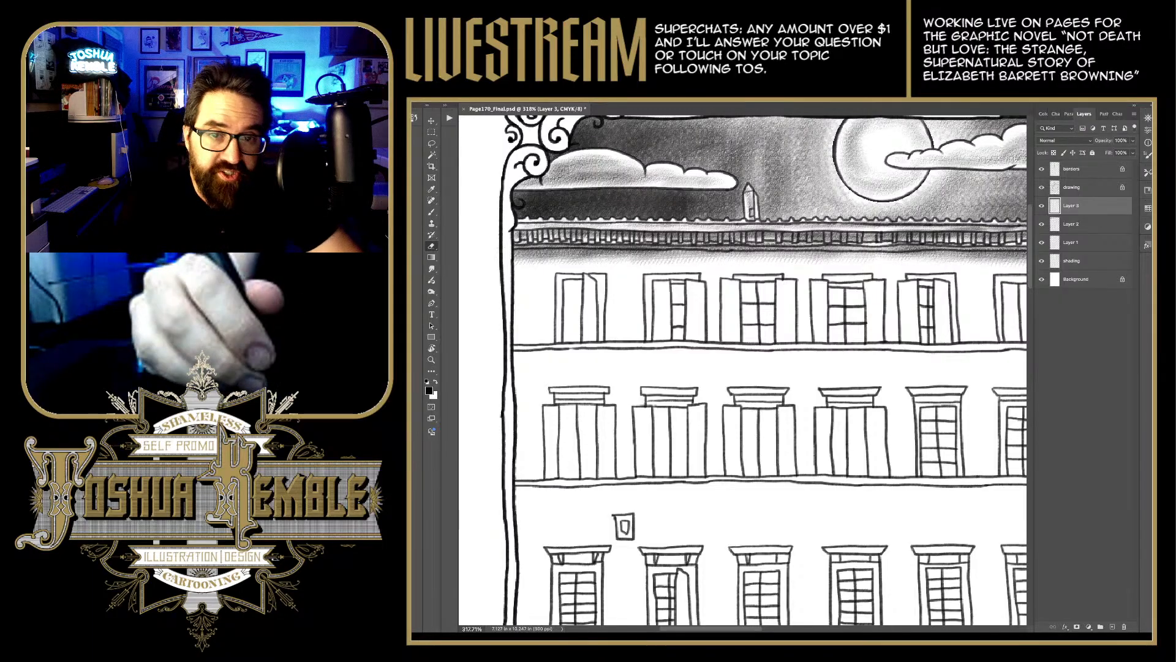
key("b")
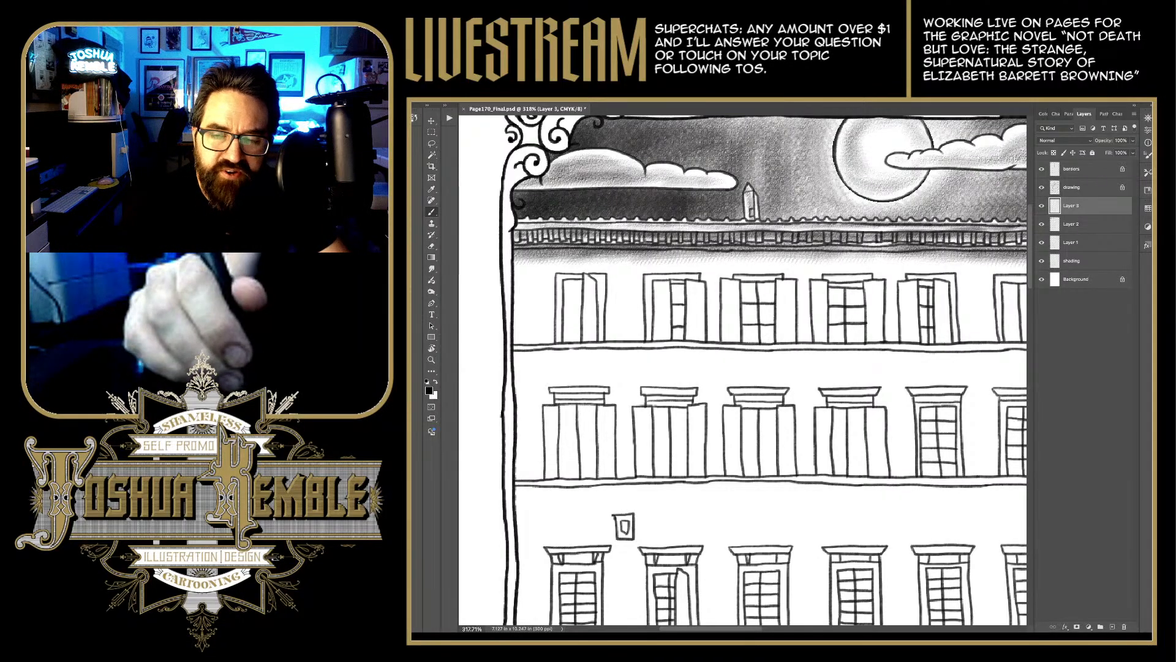
scroll(742, 369, "right", 3)
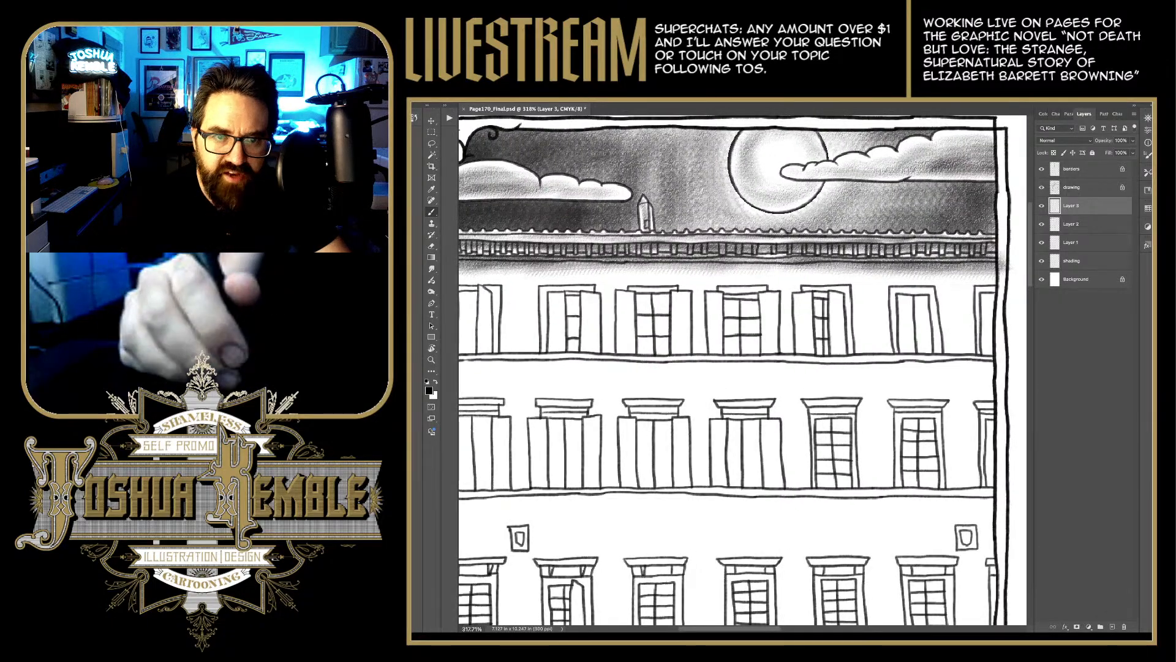
scroll(742, 369, "left", 2)
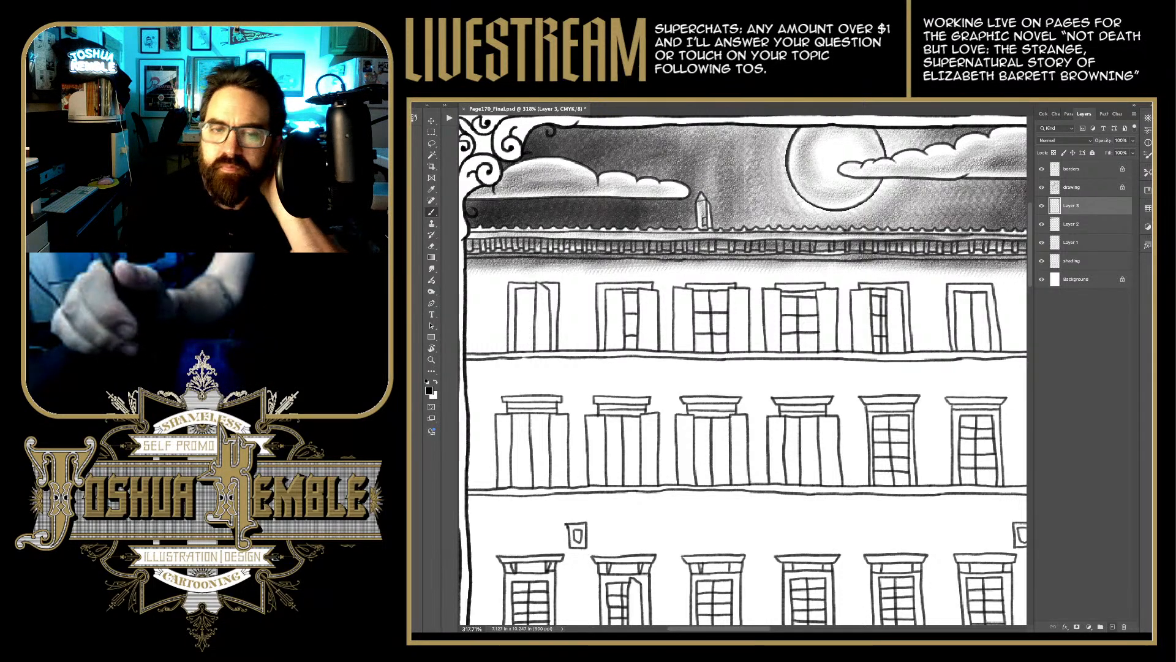
Step: Add a new layer above the eave-shadow layer and shade the top row's first window, darkest in its opening, plus the wall beside it
key("ctrl+shift+alt+n")
mouse_move(533, 351)
left_mouse_down()
mouse_move(527, 285)
mouse_move(521, 318)
mouse_move(526, 349)
mouse_move(532, 287)
mouse_move(504, 337)
left_mouse_up()
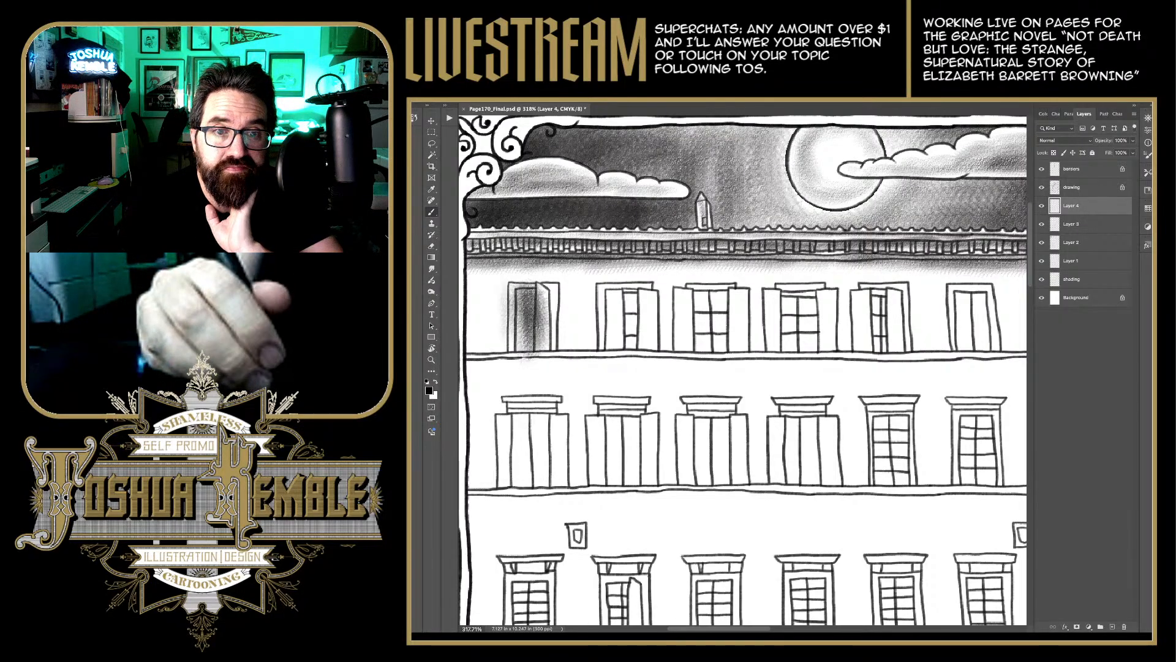
left_click_drag(503, 296, 506, 353)
left_click_drag(564, 291, 564, 355)
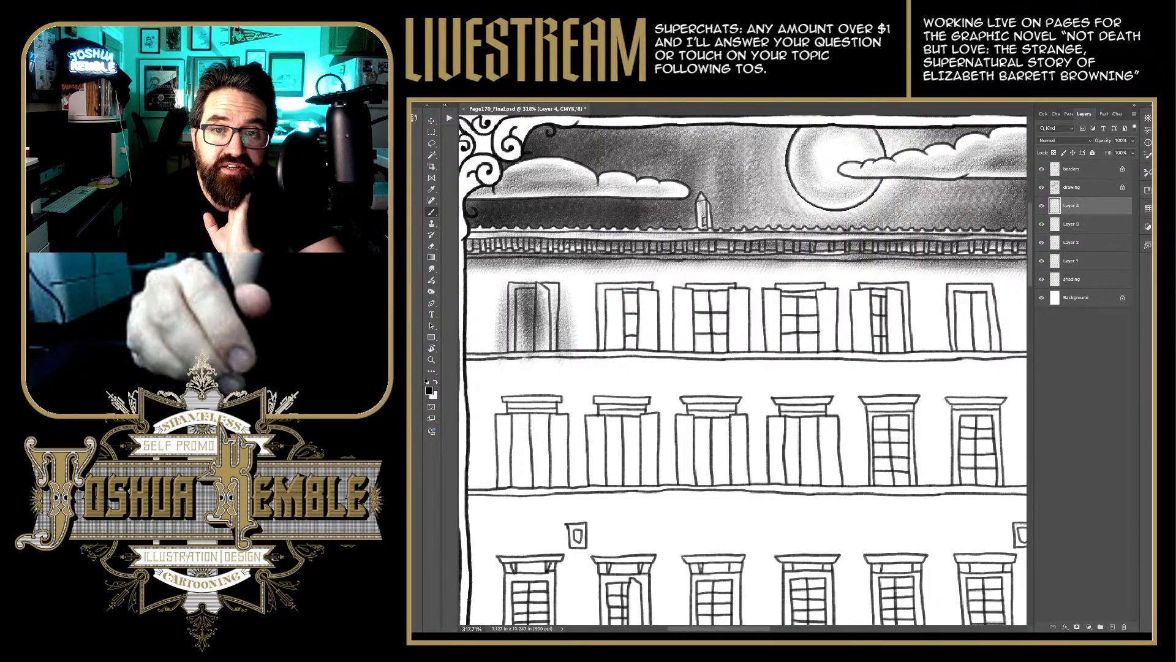
Step: Shade the top row's second window with its shutter, and blend soft tone along the wall base beneath the first two windows
left_click_drag(610, 295, 608, 348)
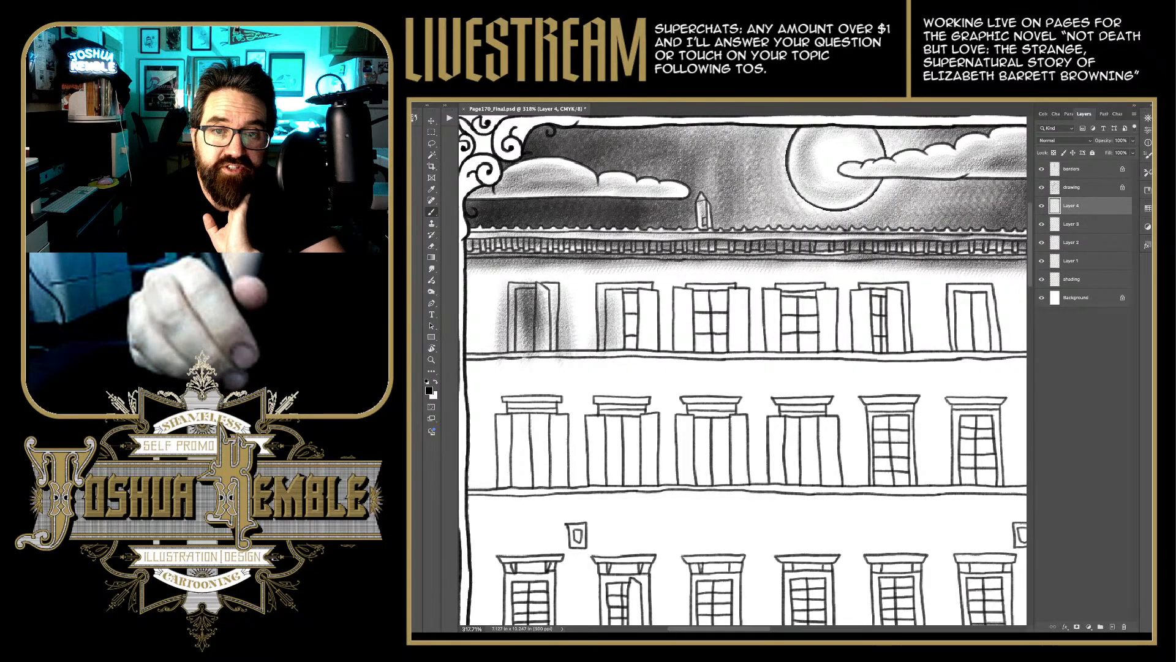
left_click_drag(592, 299, 589, 349)
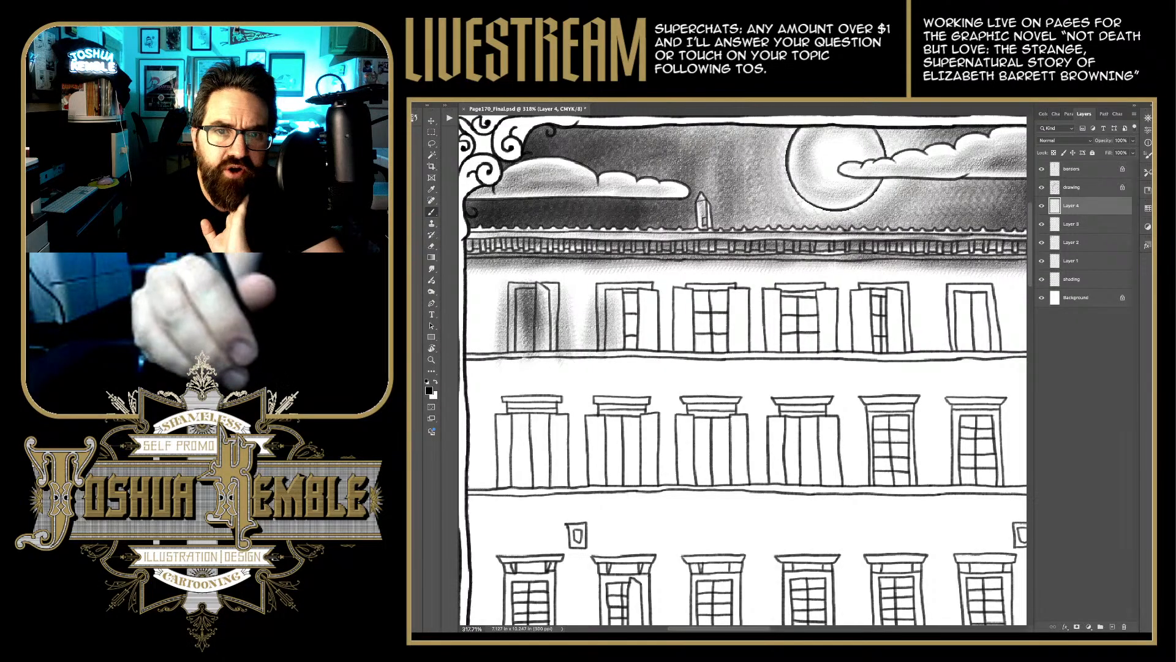
mouse_move(631, 302)
left_mouse_down()
mouse_move(633, 347)
mouse_move(634, 286)
mouse_move(628, 304)
mouse_move(647, 353)
left_mouse_up()
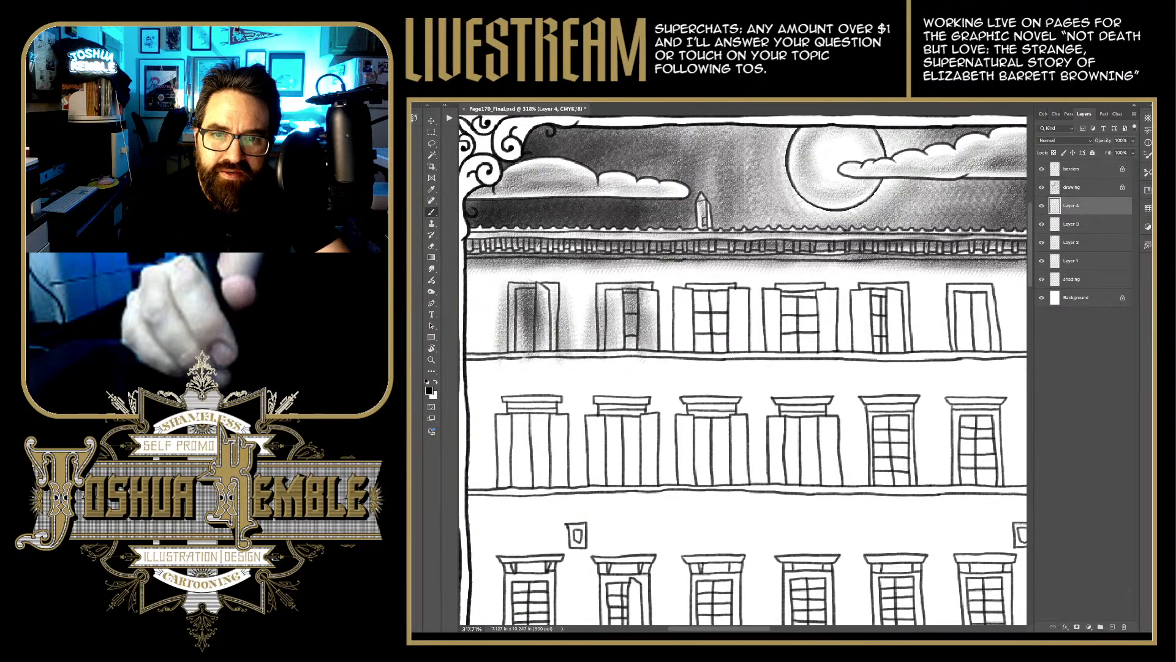
left_click_drag(664, 308, 668, 355)
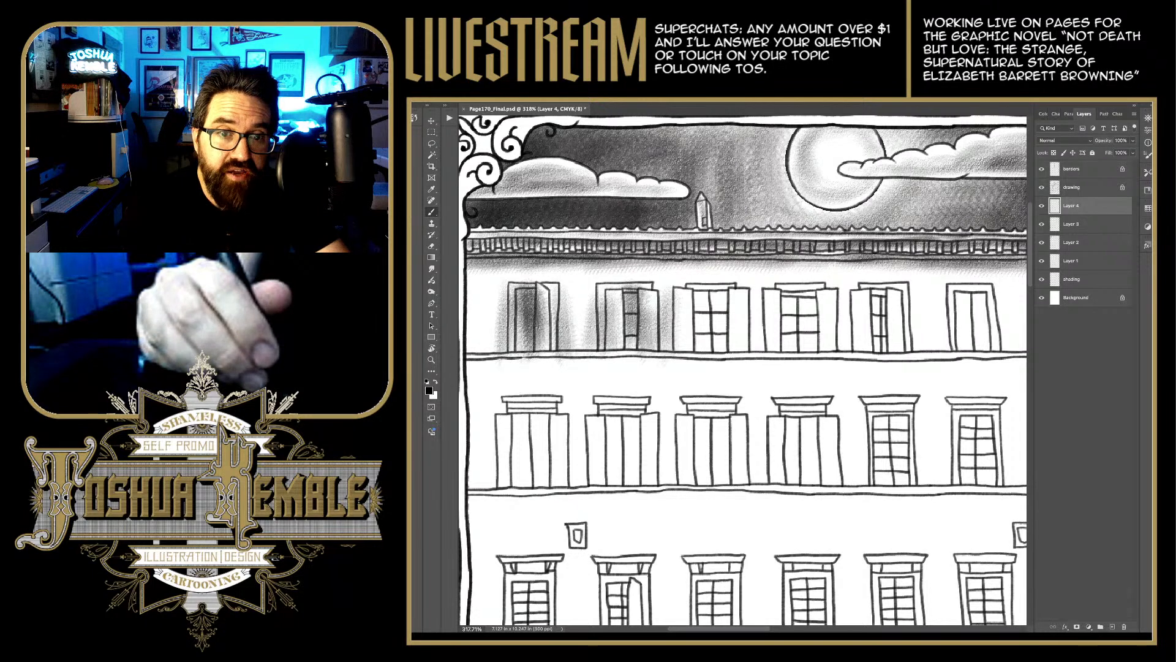
mouse_move(498, 328)
left_mouse_down()
mouse_move(495, 365)
mouse_move(643, 357)
left_mouse_up()
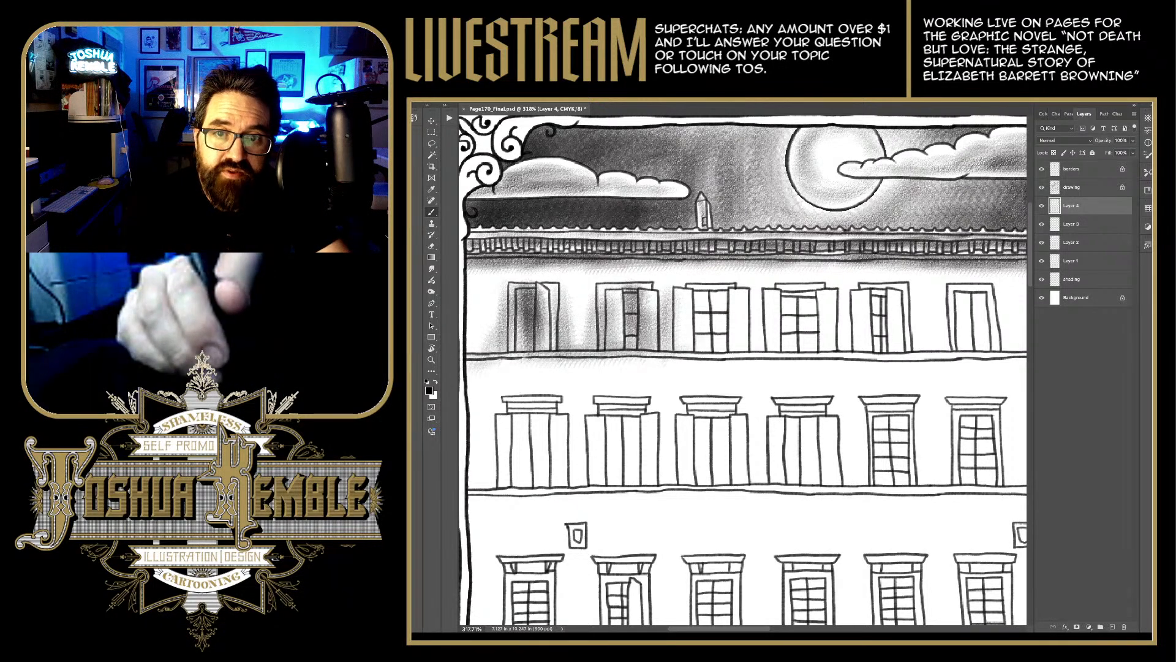
Step: Shade the top row's third window, its panes and shutters, and the wall gap before the fourth window
mouse_move(680, 309)
left_mouse_down()
mouse_move(685, 347)
mouse_move(704, 332)
mouse_move(698, 357)
mouse_move(718, 350)
mouse_move(717, 297)
mouse_move(726, 309)
mouse_move(711, 309)
mouse_move(729, 299)
mouse_move(734, 346)
left_mouse_up()
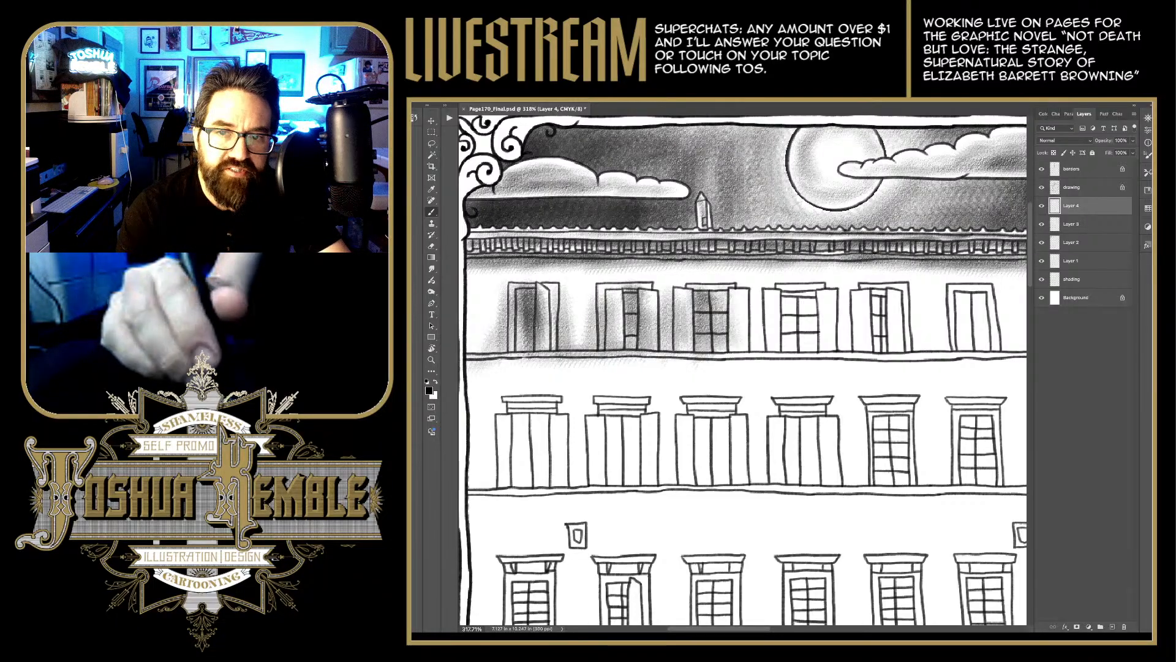
left_click_drag(726, 296, 742, 349)
mouse_move(760, 300)
left_mouse_down()
mouse_move(751, 350)
mouse_move(759, 346)
left_mouse_up()
Step: Shade the top row's fourth window and its shutters, continuing onto the left shutter of the fifth window
scroll(742, 367, "right", 3)
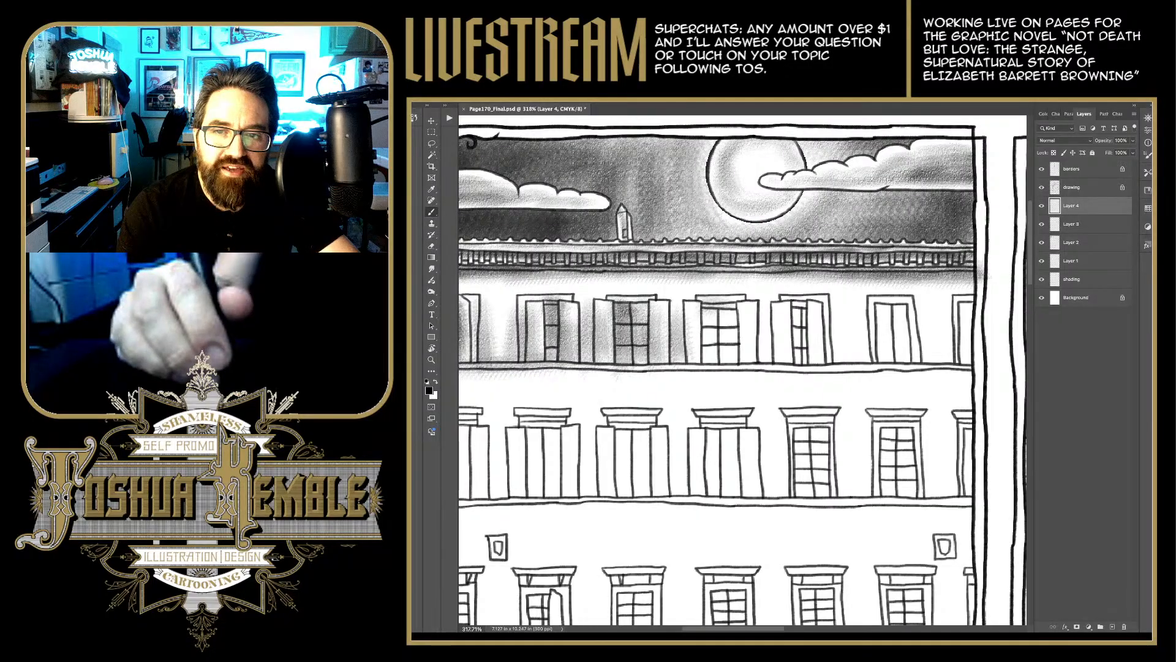
mouse_move(711, 312)
left_mouse_down()
mouse_move(708, 364)
mouse_move(730, 364)
mouse_move(692, 358)
left_mouse_up()
mouse_move(748, 333)
left_mouse_down()
mouse_move(748, 359)
mouse_move(766, 362)
left_mouse_up()
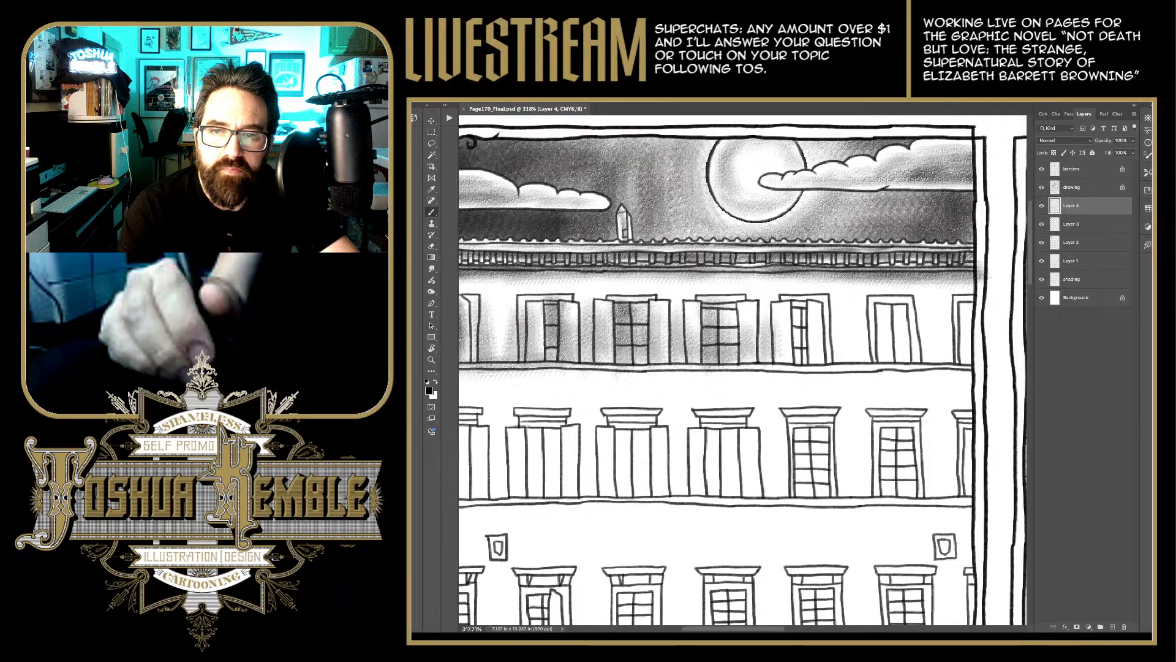
mouse_move(772, 314)
left_mouse_down()
mouse_move(772, 362)
mouse_move(783, 349)
left_mouse_up()
left_click_drag(784, 343, 784, 362)
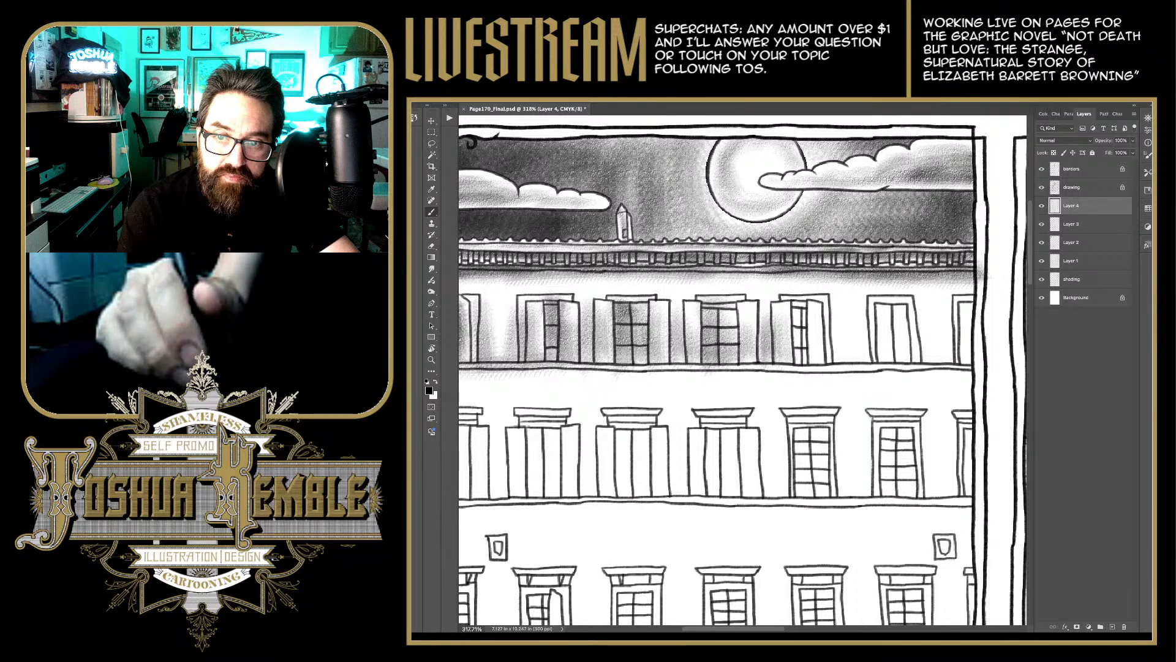
Step: Darken the panes of the top row's fifth window and shade its right side and the adjoining wall
left_click_drag(803, 315, 805, 364)
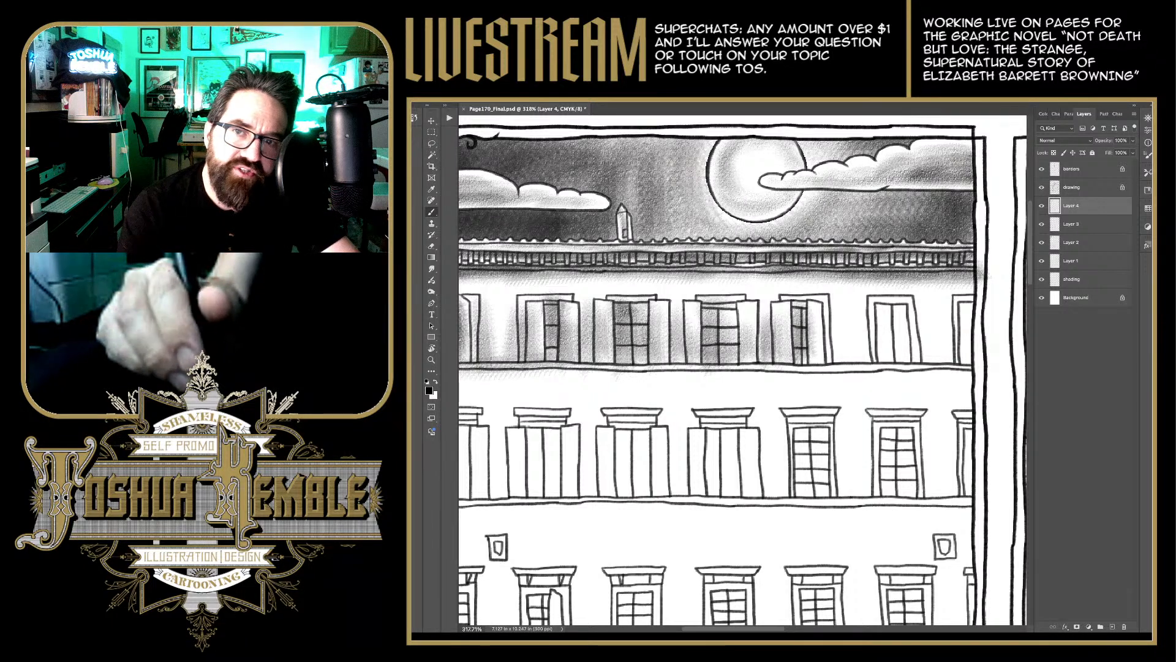
mouse_move(786, 298)
left_mouse_down()
mouse_move(805, 311)
mouse_move(769, 313)
mouse_move(833, 362)
left_mouse_up()
left_click_drag(839, 309, 842, 358)
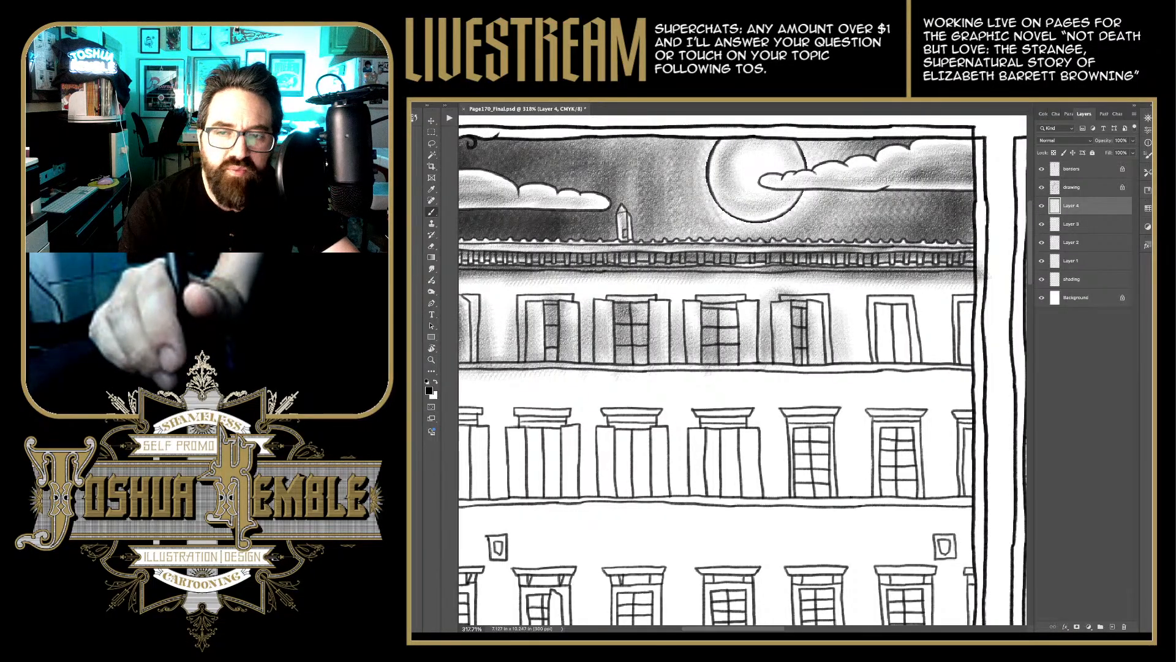
Step: Shade the wall around the top row's sixth window and the partial window against the panel's right border
left_click_drag(868, 320, 870, 357)
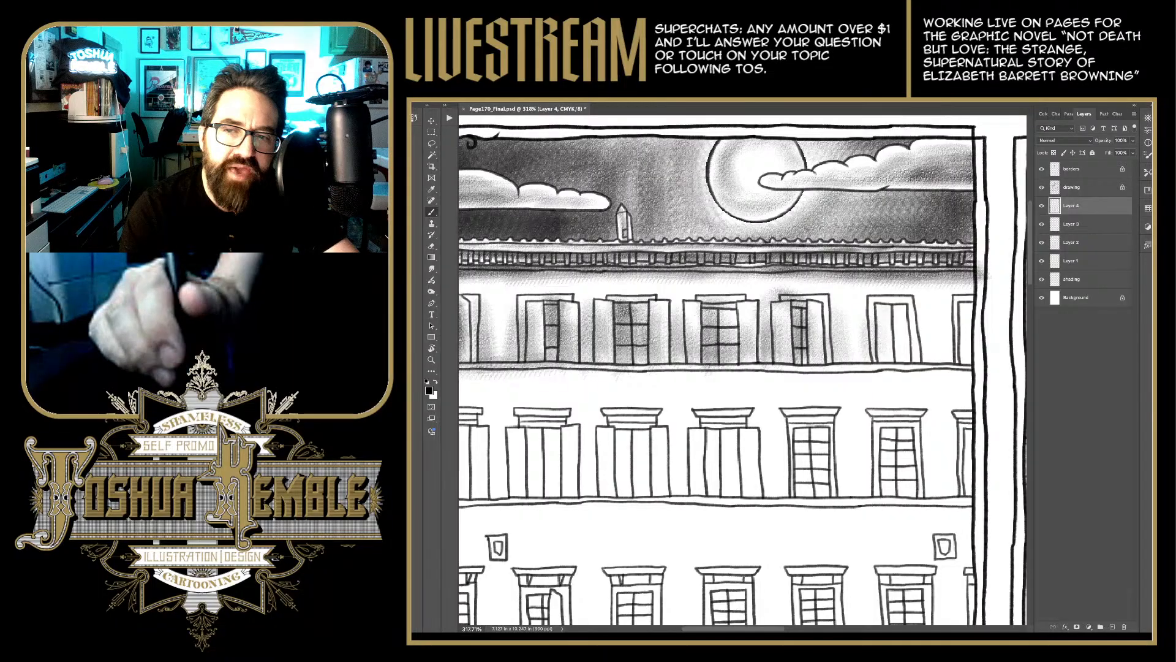
mouse_move(885, 312)
left_mouse_down()
mouse_move(887, 360)
mouse_move(903, 361)
mouse_move(866, 368)
mouse_move(853, 347)
left_mouse_up()
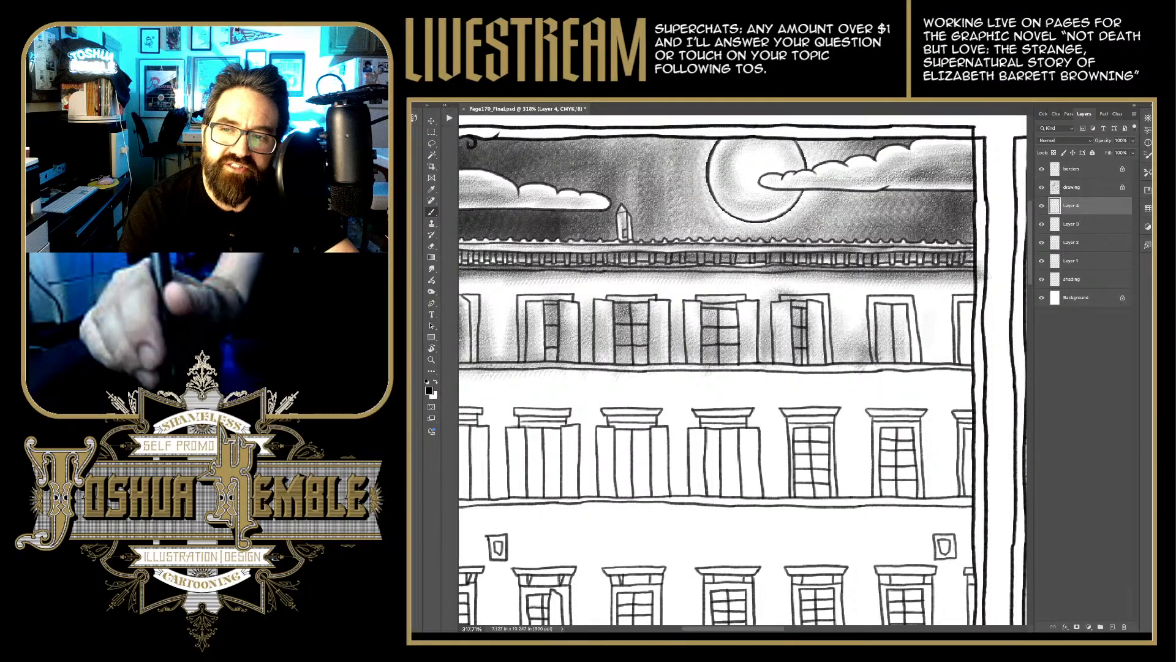
mouse_move(944, 307)
left_mouse_down()
mouse_move(950, 361)
mouse_move(939, 361)
left_mouse_up()
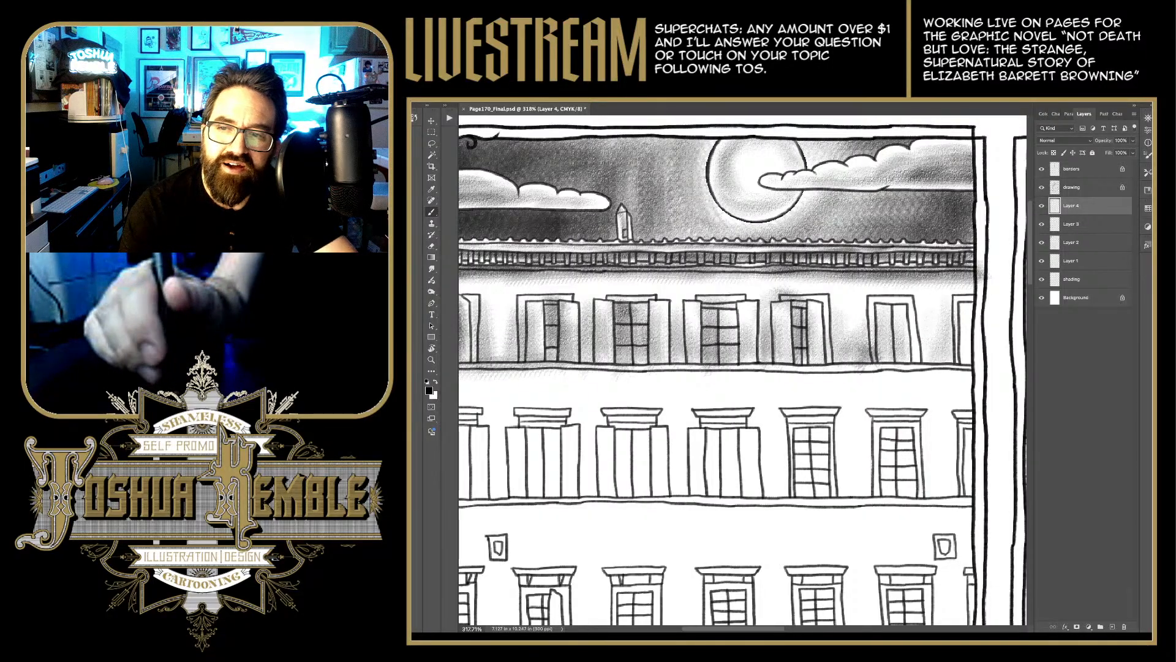
mouse_move(961, 317)
left_mouse_down()
mouse_move(962, 361)
mouse_move(974, 352)
left_mouse_up()
Step: Switch to the Eraser, check Layers 3 and 4, and save the page with Layer 4 active
key("e")
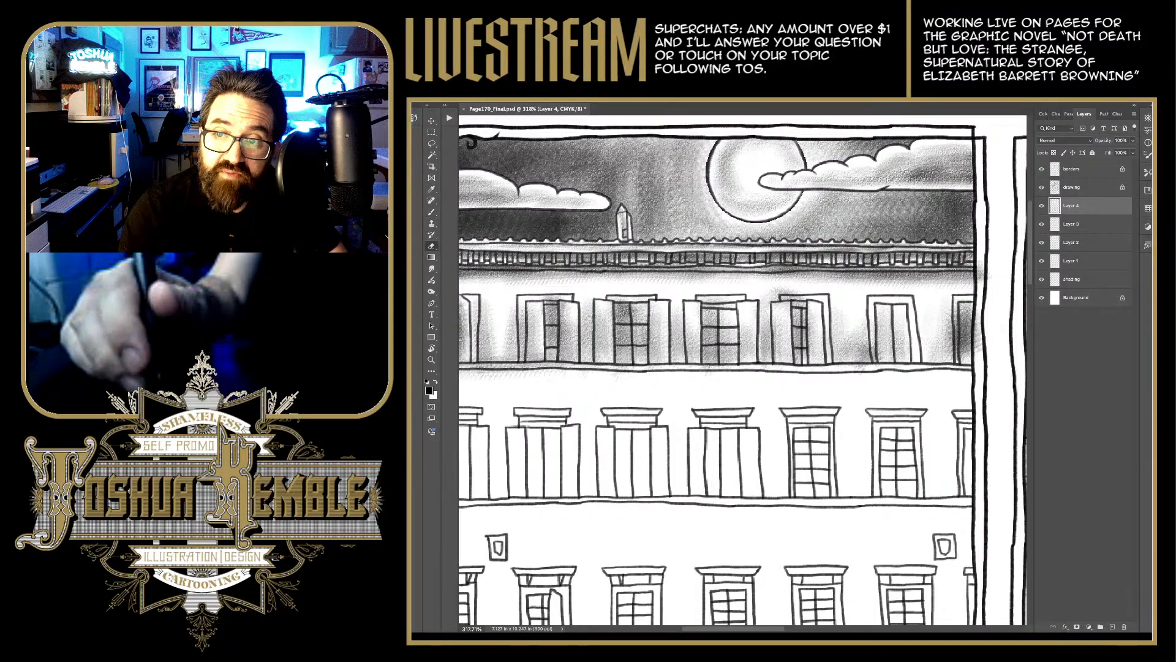
left_click(1078, 224)
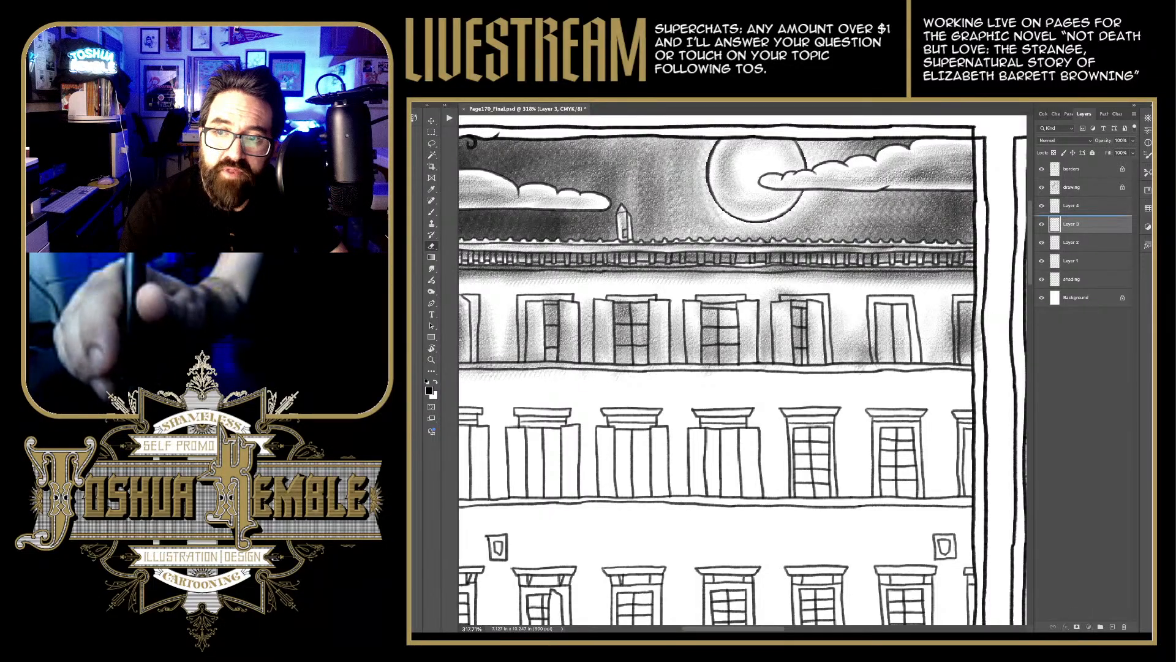
left_click(1078, 205)
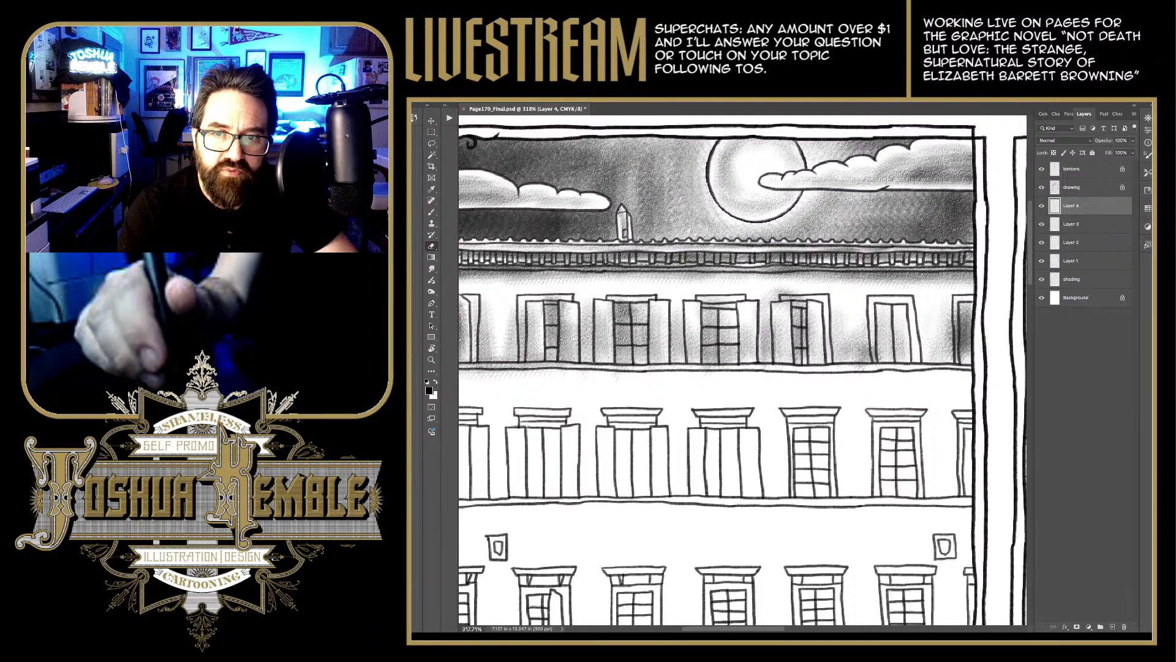
scroll(910, 318, "down", 5)
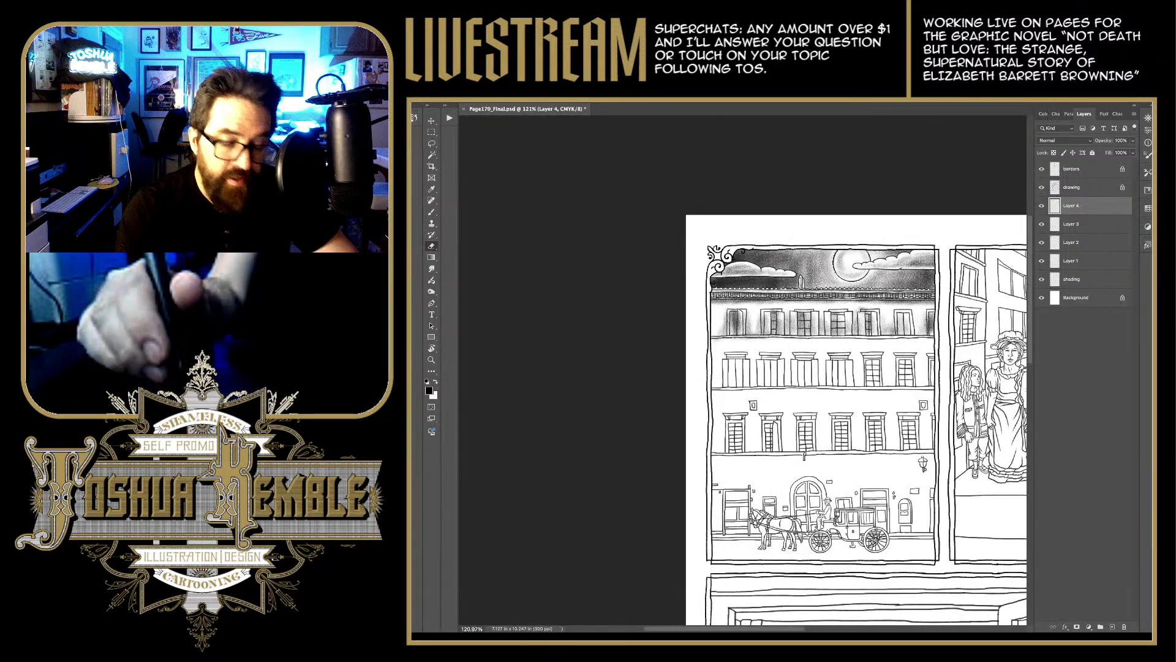
key("super+s")
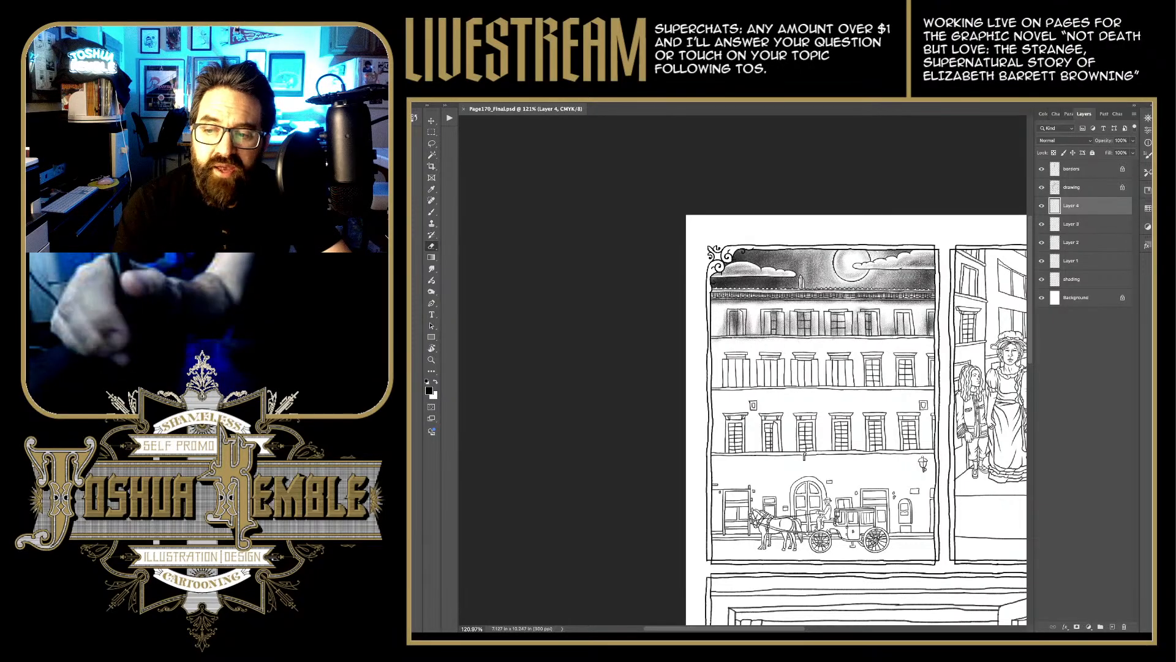
Step: Add a new layer above Layer 4 and shade the wall band just beneath the top-row windows' ledge across the first panel
key("ctrl+shift+alt+n")
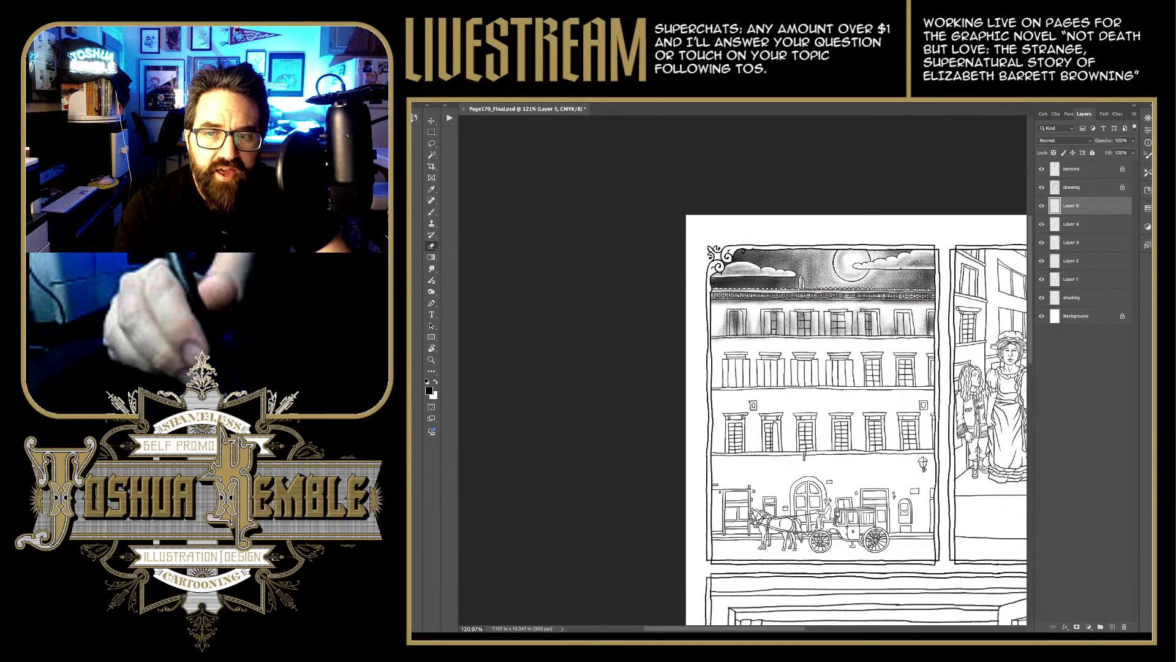
scroll(766, 329, "up", 5)
scroll(743, 370, "right", 5)
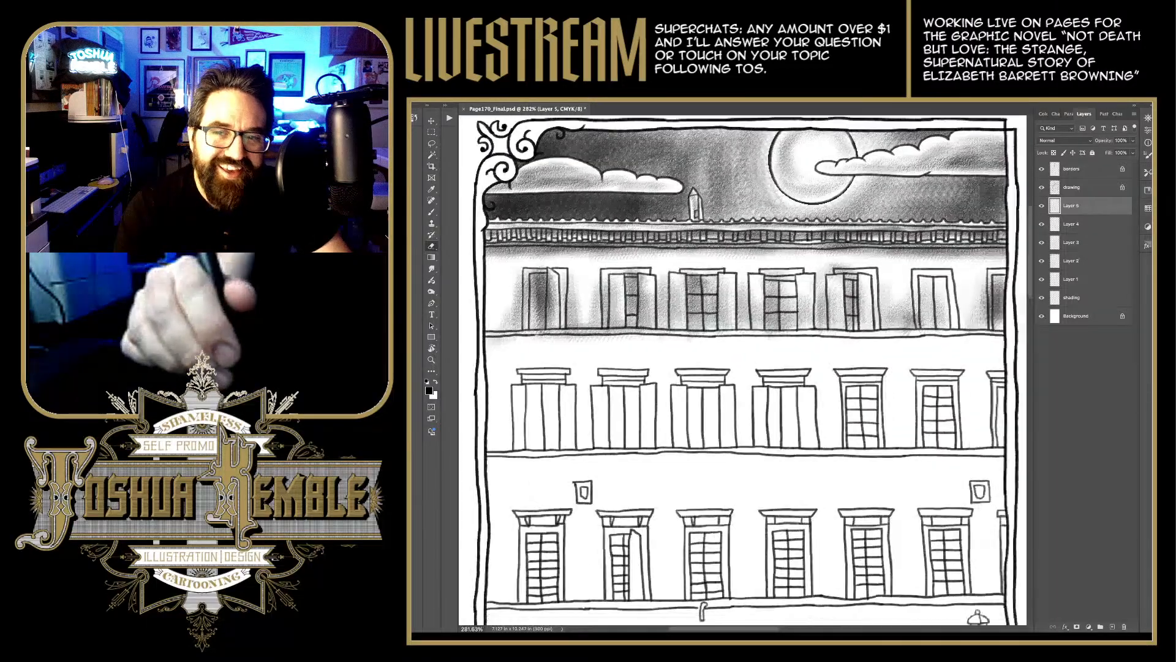
key("b")
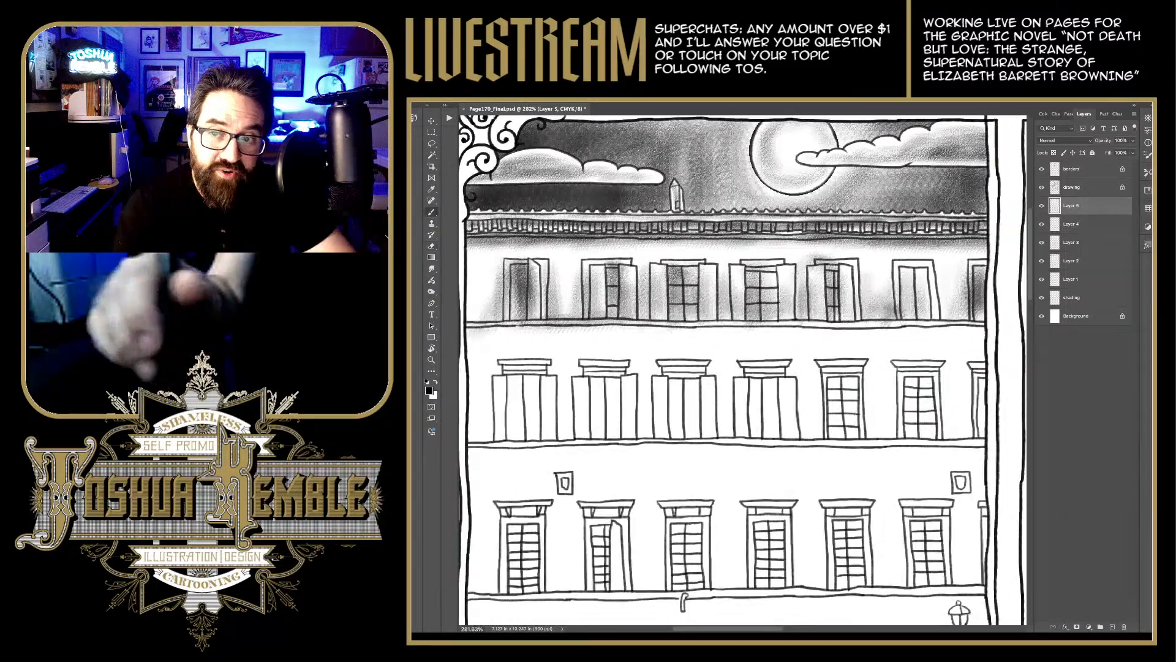
left_click_drag(963, 333, 648, 334)
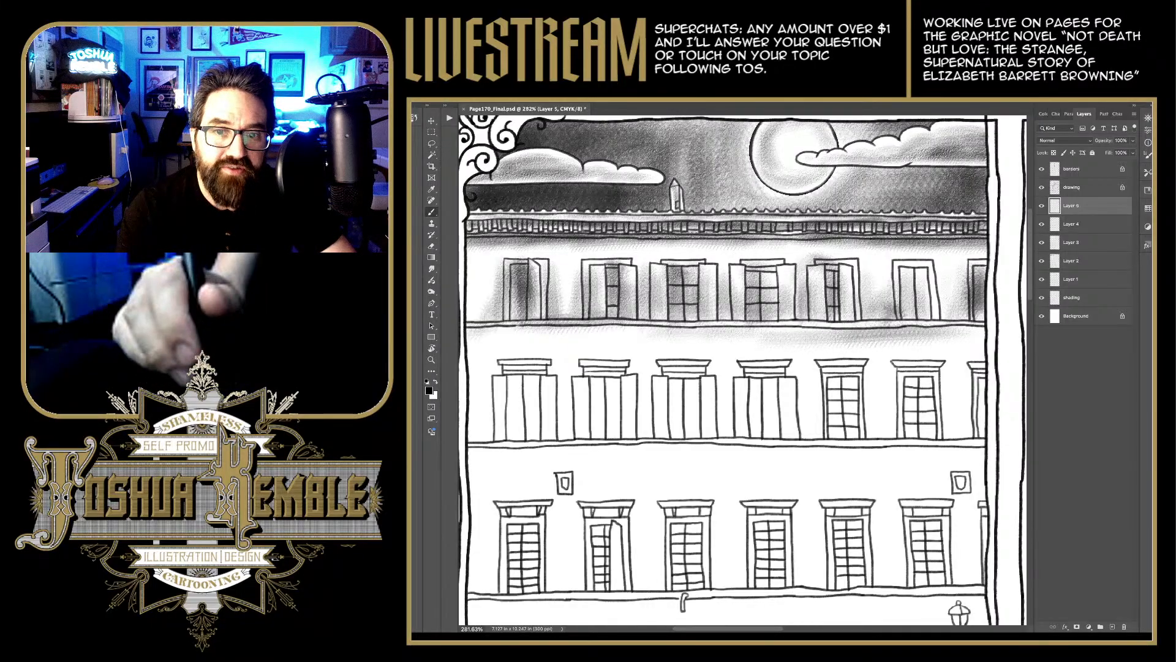
left_click_drag(792, 331, 548, 338)
left_click_drag(642, 332, 461, 336)
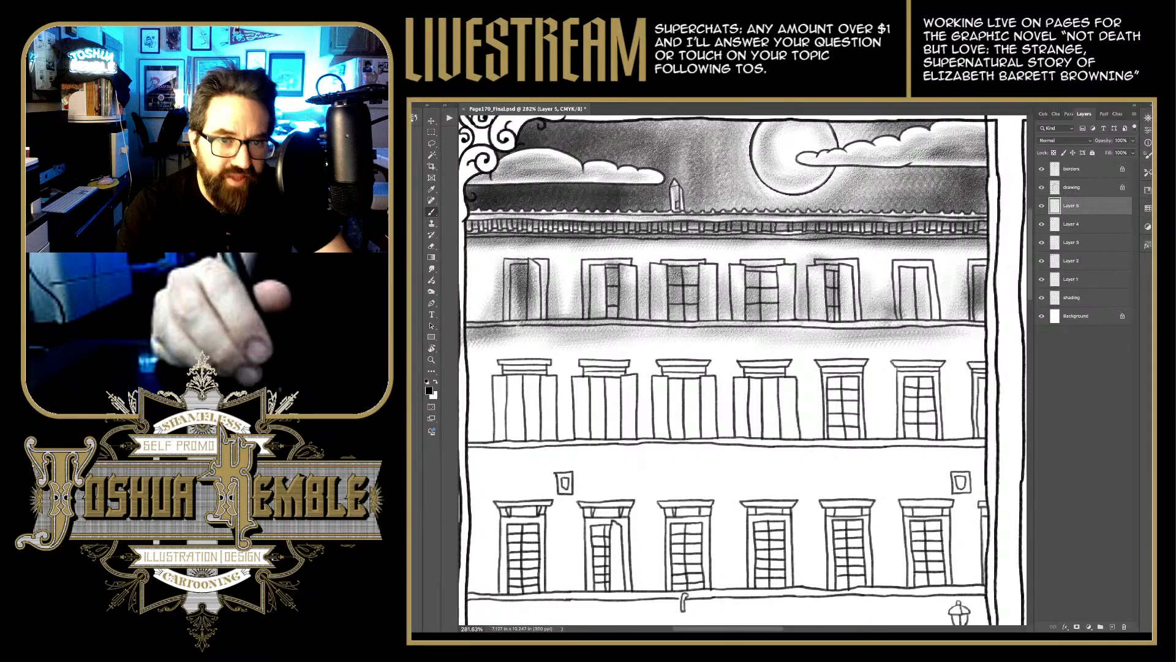
left_click_drag(735, 368, 795, 361)
key("e")
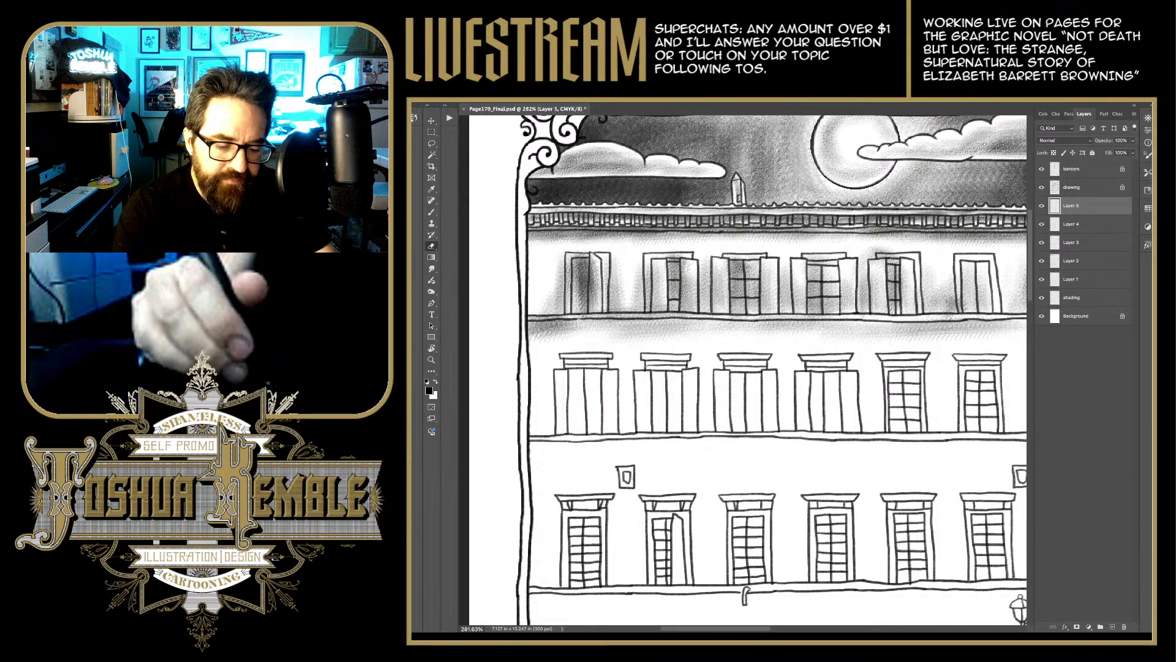
Step: Shade the second row's first window, covering its lintel, shutters and the wall on both sides
key("b")
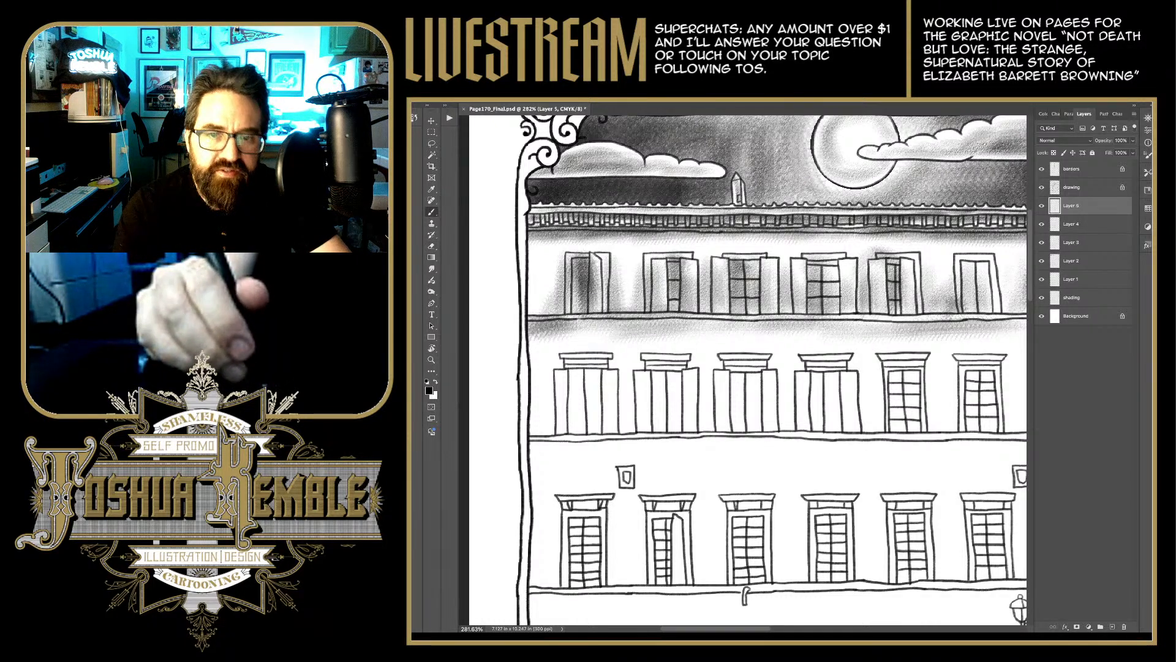
left_click_drag(606, 362, 555, 366)
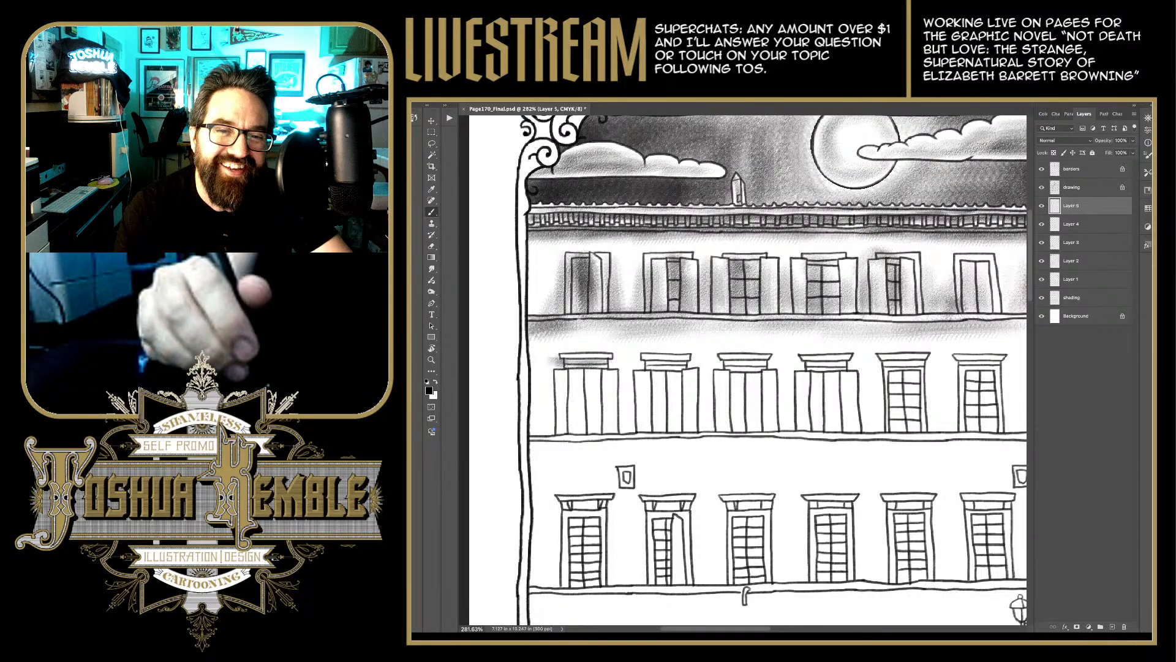
mouse_move(595, 424)
left_mouse_down()
mouse_move(591, 372)
mouse_move(572, 379)
mouse_move(571, 404)
mouse_move(572, 368)
left_mouse_up()
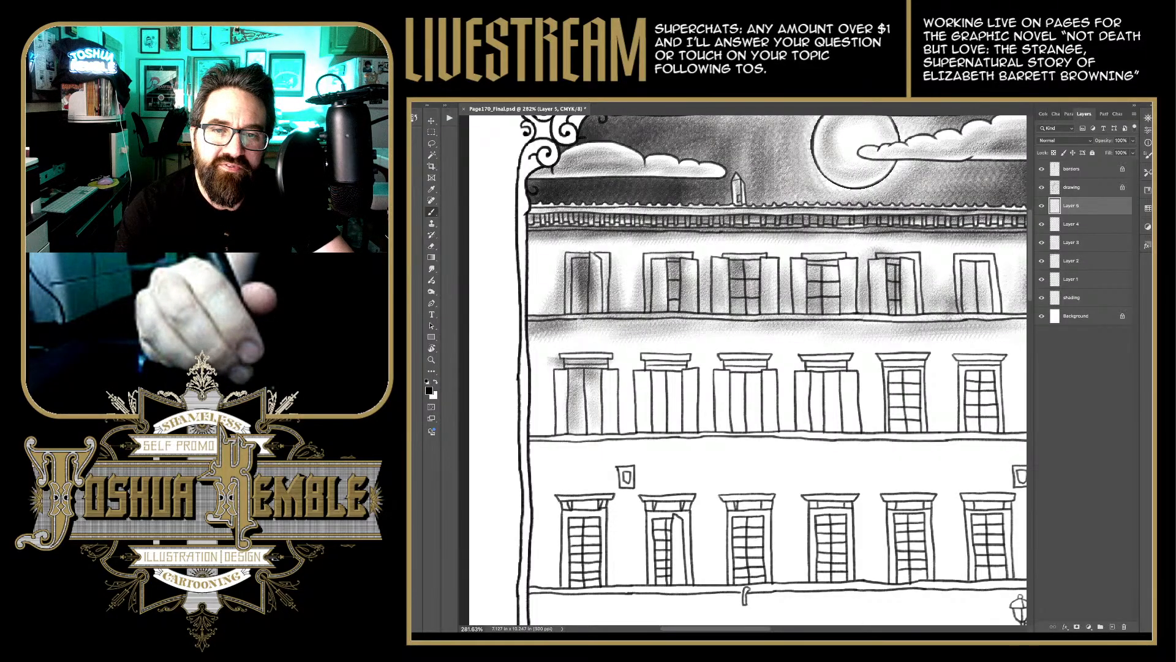
mouse_move(553, 433)
left_mouse_down()
mouse_move(550, 367)
mouse_move(605, 415)
mouse_move(609, 436)
mouse_move(621, 408)
mouse_move(626, 419)
left_mouse_up()
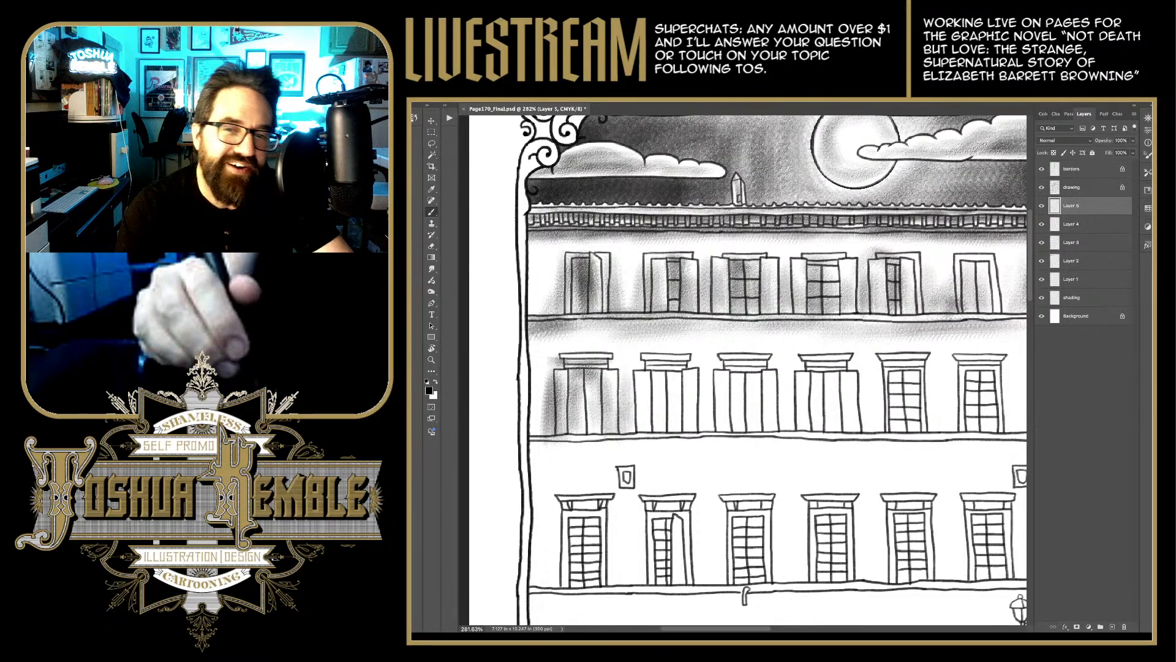
Step: Shade the shutters and lintels of the second row's second and third windows and the wall between them
mouse_move(637, 368)
left_mouse_down()
mouse_move(685, 363)
mouse_move(655, 431)
left_mouse_up()
mouse_move(639, 381)
left_mouse_down()
mouse_move(640, 428)
mouse_move(631, 428)
left_mouse_up()
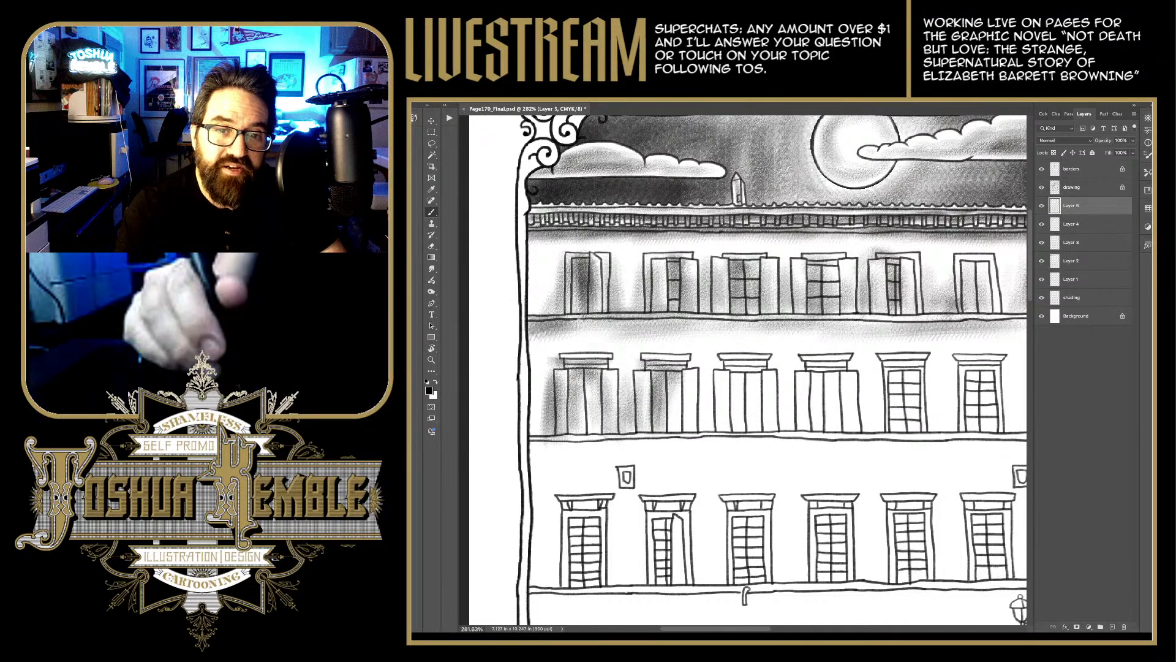
mouse_move(735, 368)
left_mouse_down()
mouse_move(671, 377)
mouse_move(689, 393)
mouse_move(675, 397)
mouse_move(674, 439)
left_mouse_up()
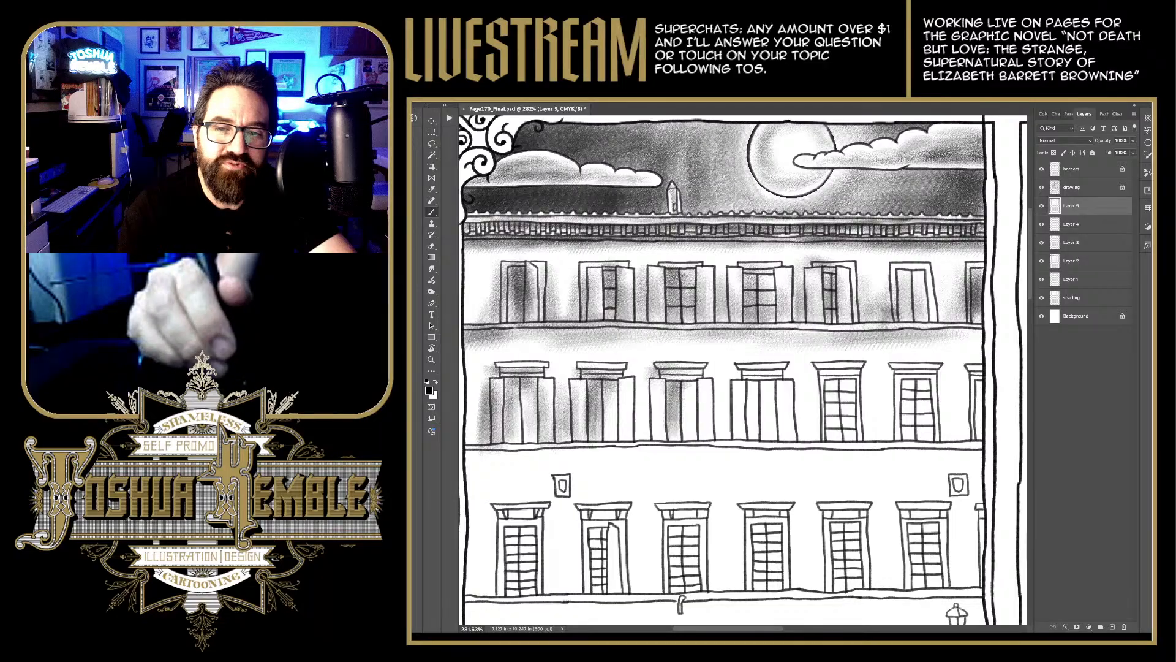
left_click_drag(677, 398, 689, 438)
left_click_drag(655, 387, 648, 432)
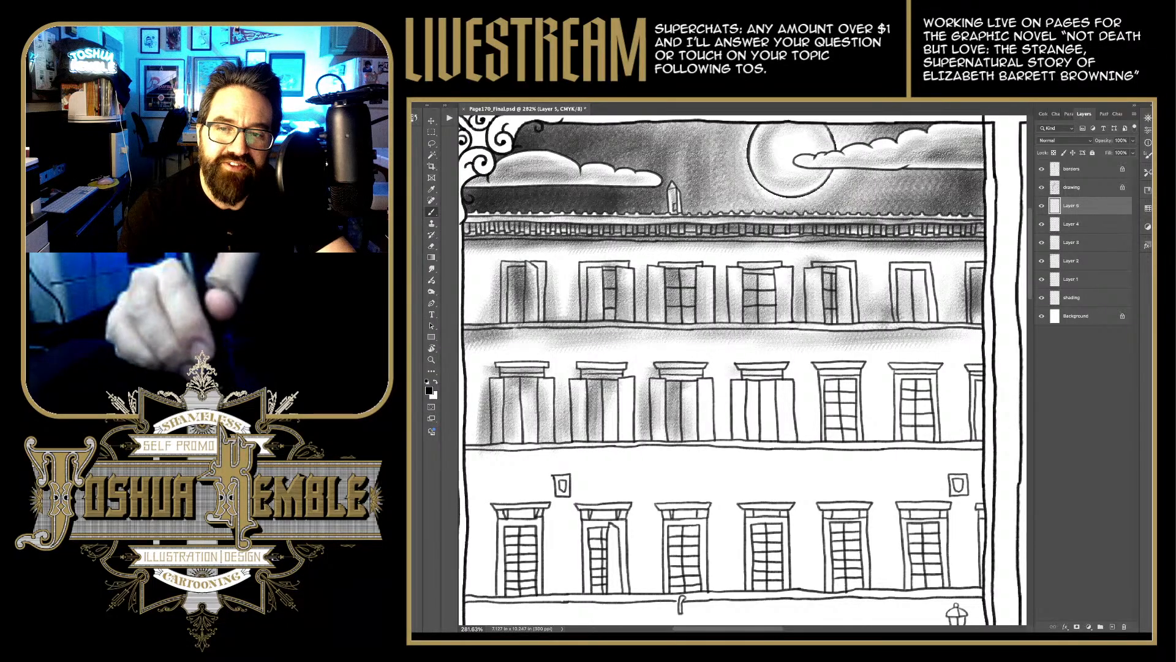
Step: Shade the wall gap before the second row's fourth window and darken that window's shutters and center
mouse_move(738, 367)
left_mouse_down()
mouse_move(775, 376)
mouse_move(727, 419)
mouse_move(724, 438)
left_mouse_up()
left_click_drag(737, 390, 738, 437)
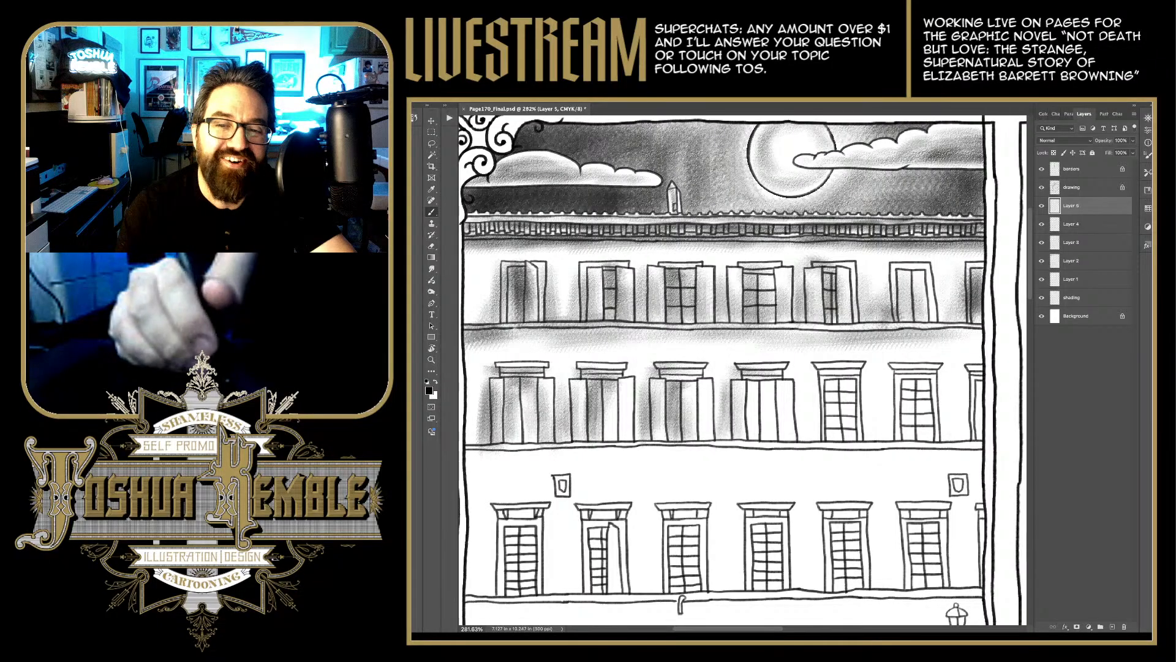
left_click_drag(753, 398, 753, 429)
mouse_move(744, 381)
left_mouse_down()
mouse_move(762, 407)
mouse_move(782, 394)
mouse_move(753, 438)
left_mouse_up()
left_click_drag(764, 389, 765, 446)
mouse_move(769, 398)
left_mouse_down()
mouse_move(769, 439)
mouse_move(753, 446)
left_mouse_up()
mouse_move(781, 391)
left_mouse_down()
mouse_move(779, 436)
mouse_move(783, 414)
left_mouse_up()
Step: Shade the second row's fifth window, darkening its lintel, left frame and panes
mouse_move(851, 363)
left_mouse_down()
mouse_move(817, 374)
mouse_move(818, 440)
left_mouse_up()
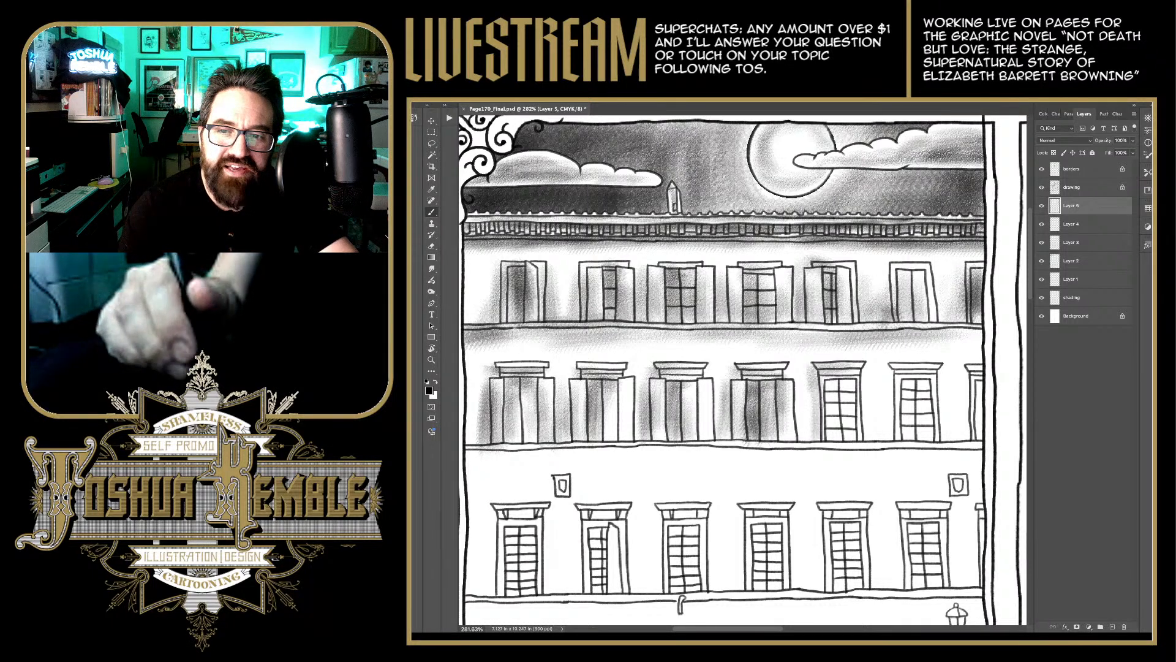
left_click_drag(826, 381, 853, 390)
mouse_move(832, 383)
left_mouse_down()
mouse_move(846, 393)
mouse_move(838, 438)
left_mouse_up()
mouse_move(835, 395)
left_mouse_down()
mouse_move(847, 432)
mouse_move(847, 410)
left_mouse_up()
left_click_drag(836, 435, 840, 440)
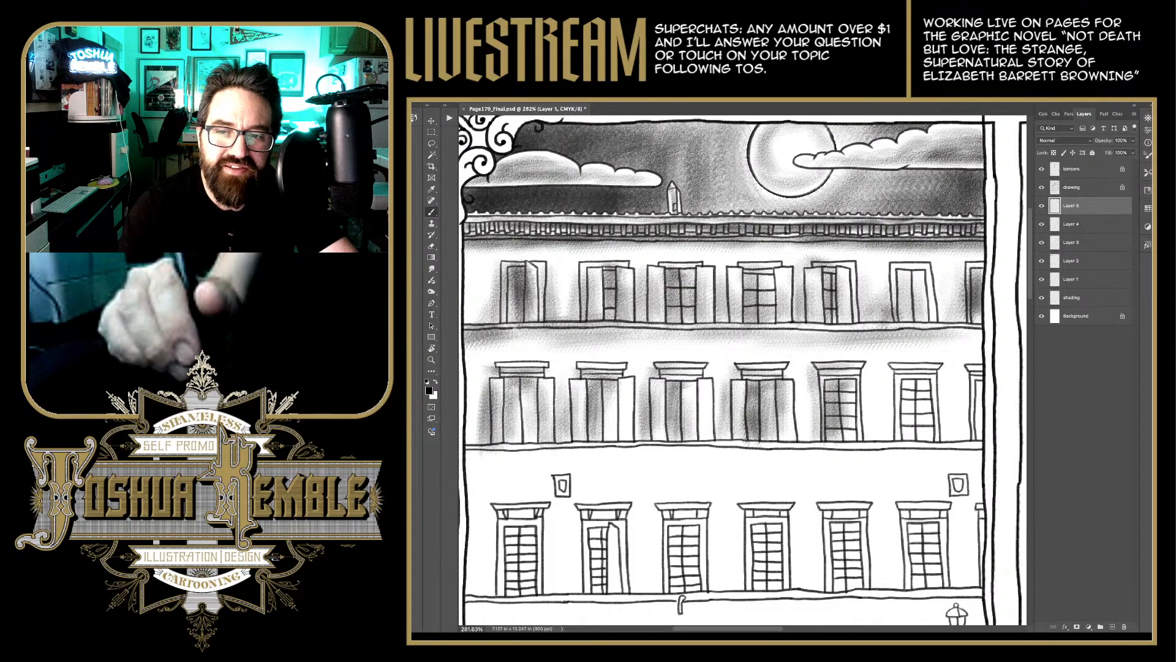
Step: Shade the wall between the second row's fifth and sixth windows, the sixth window's panes, and the partial window at the panel's right border
mouse_move(824, 376)
left_mouse_down()
mouse_move(836, 386)
mouse_move(933, 379)
mouse_move(914, 381)
mouse_move(896, 434)
left_mouse_up()
mouse_move(882, 393)
left_mouse_down()
mouse_move(899, 445)
mouse_move(885, 419)
mouse_move(886, 438)
left_mouse_up()
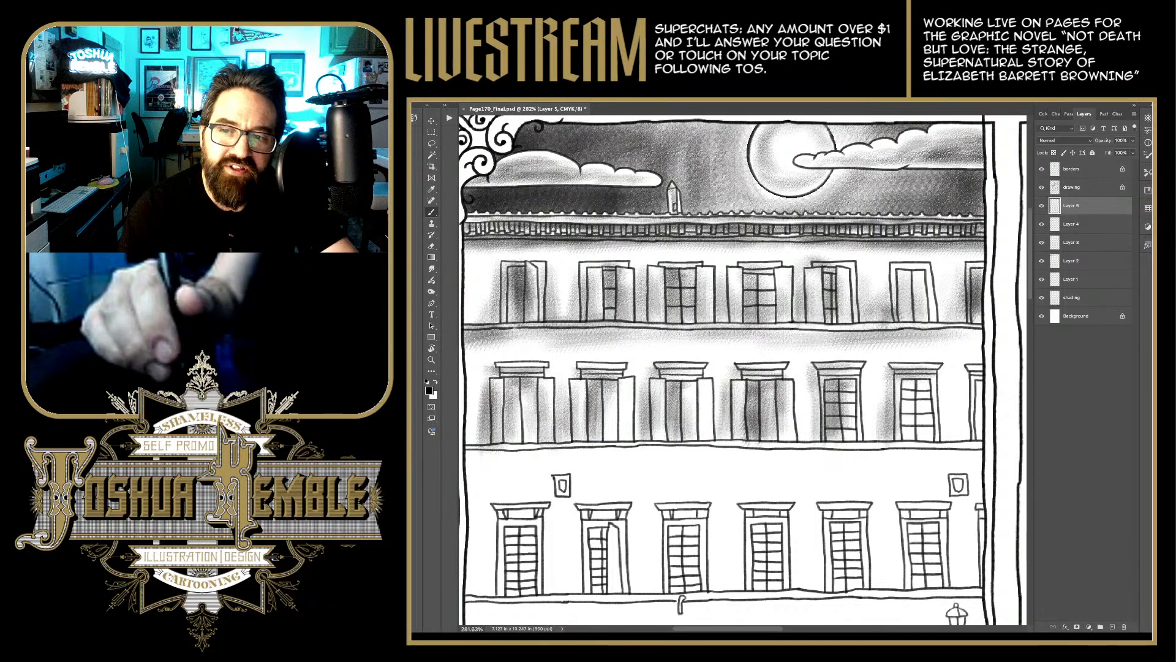
mouse_move(906, 379)
left_mouse_down()
mouse_move(913, 443)
mouse_move(926, 447)
left_mouse_up()
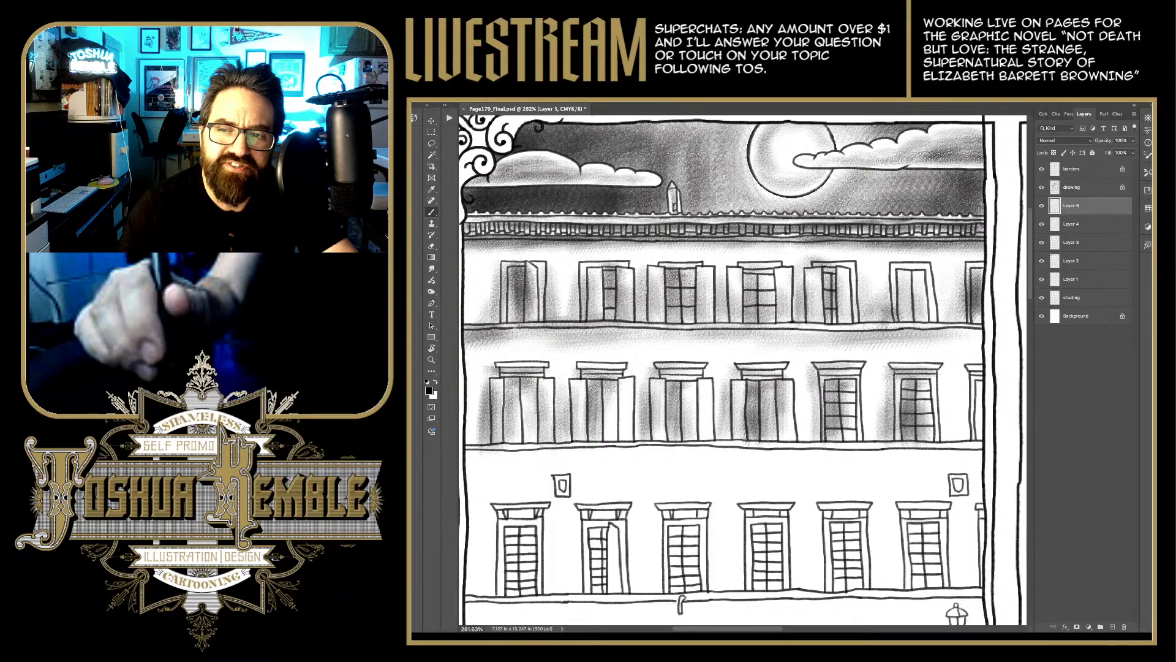
mouse_move(973, 374)
left_mouse_down()
mouse_move(979, 447)
mouse_move(964, 440)
mouse_move(963, 403)
left_mouse_up()
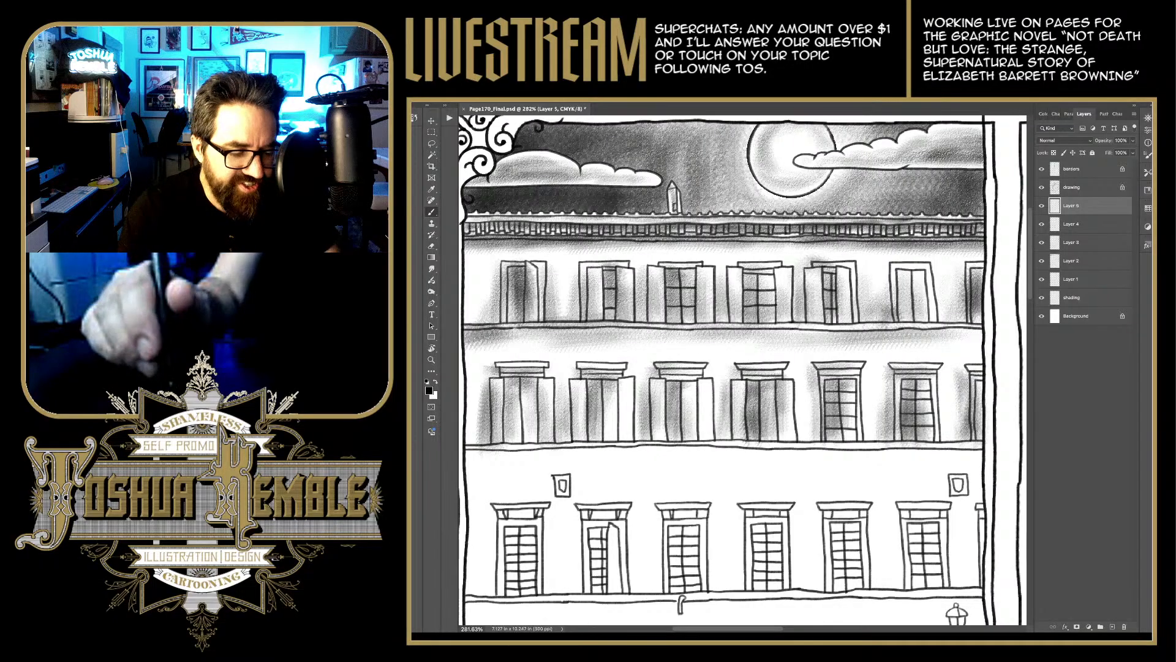
key("e")
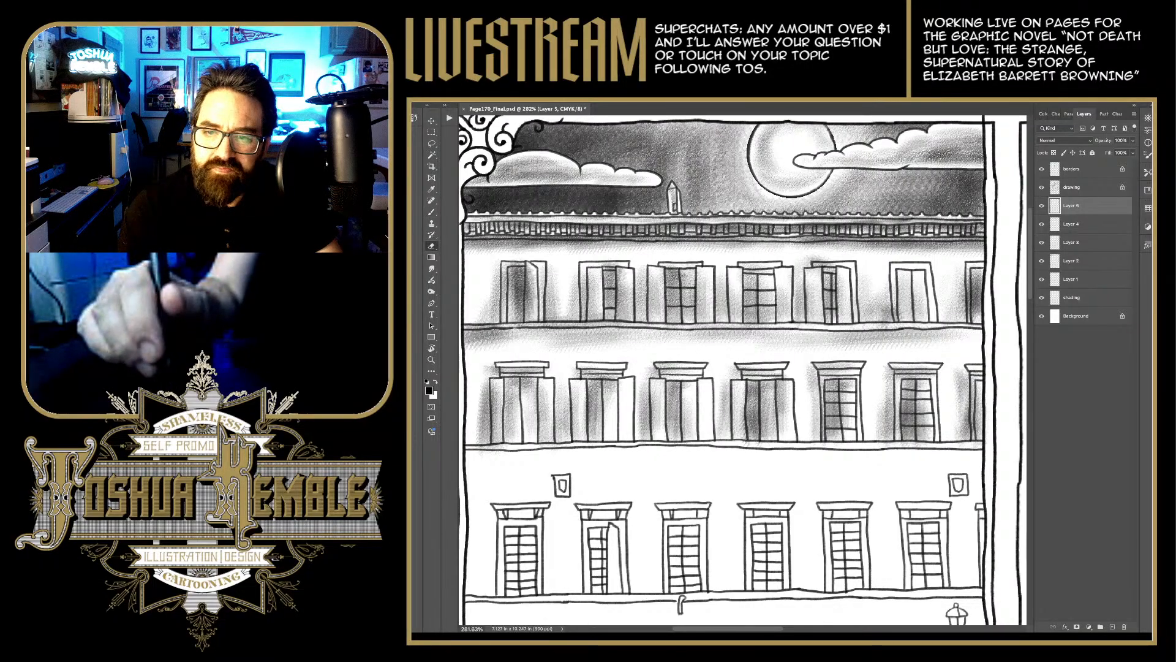
Step: Add another layer above Layer 5 and deepen the shadow on the wall beneath the eaves across the building
scroll(971, 387, "down", 5)
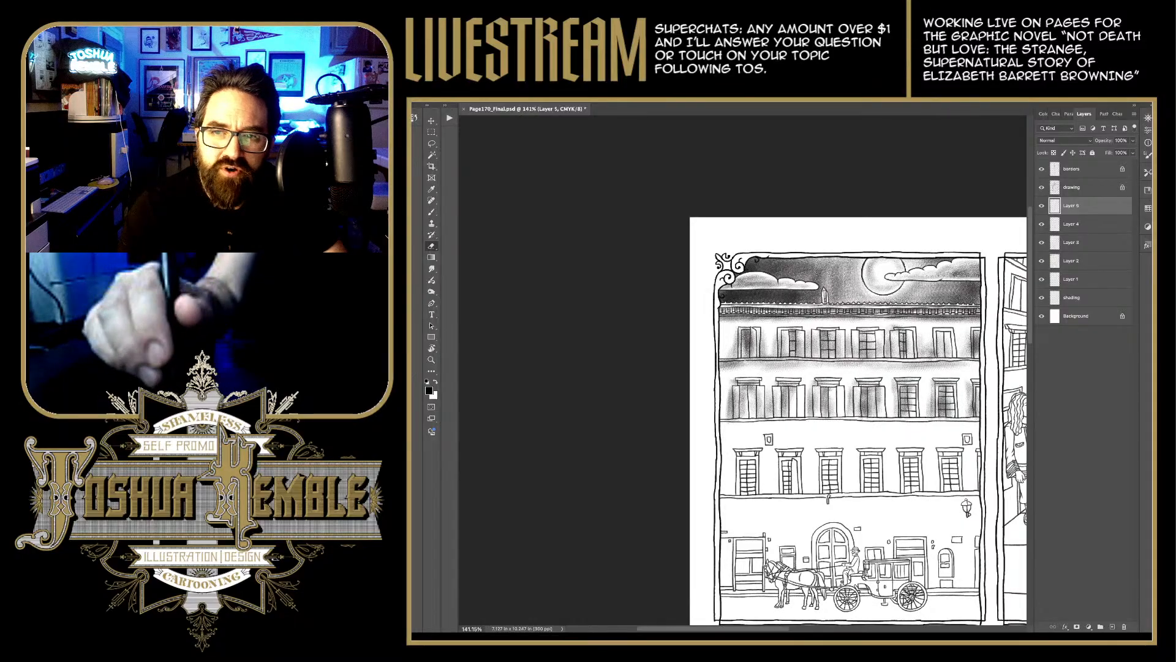
scroll(930, 319, "up", 3)
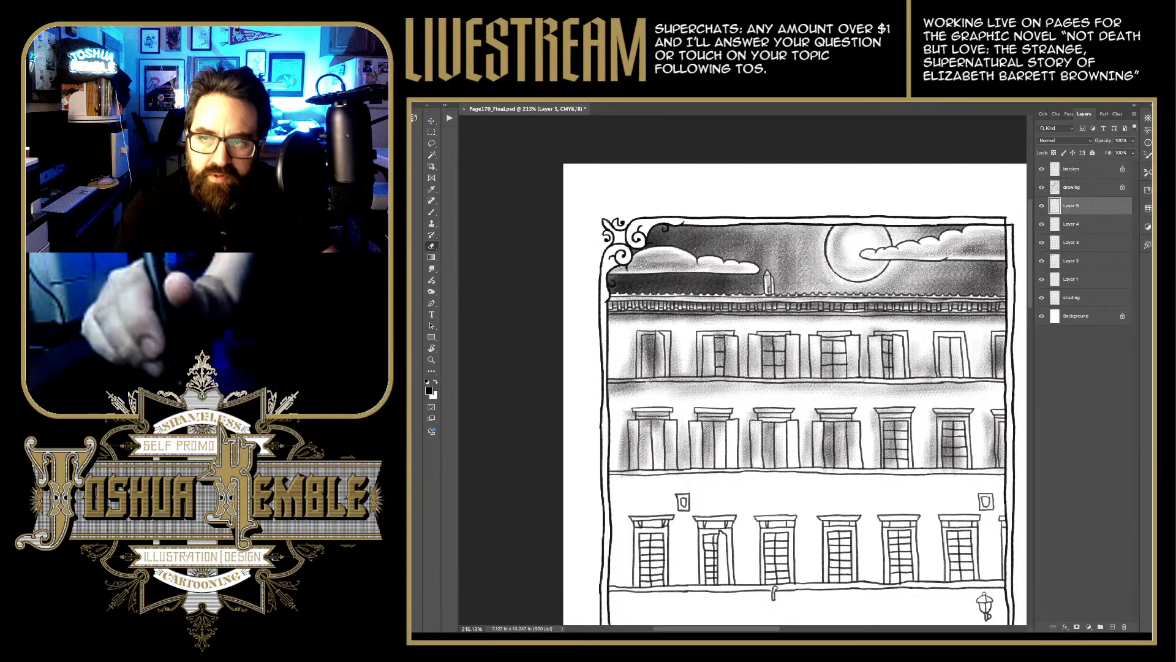
key("b")
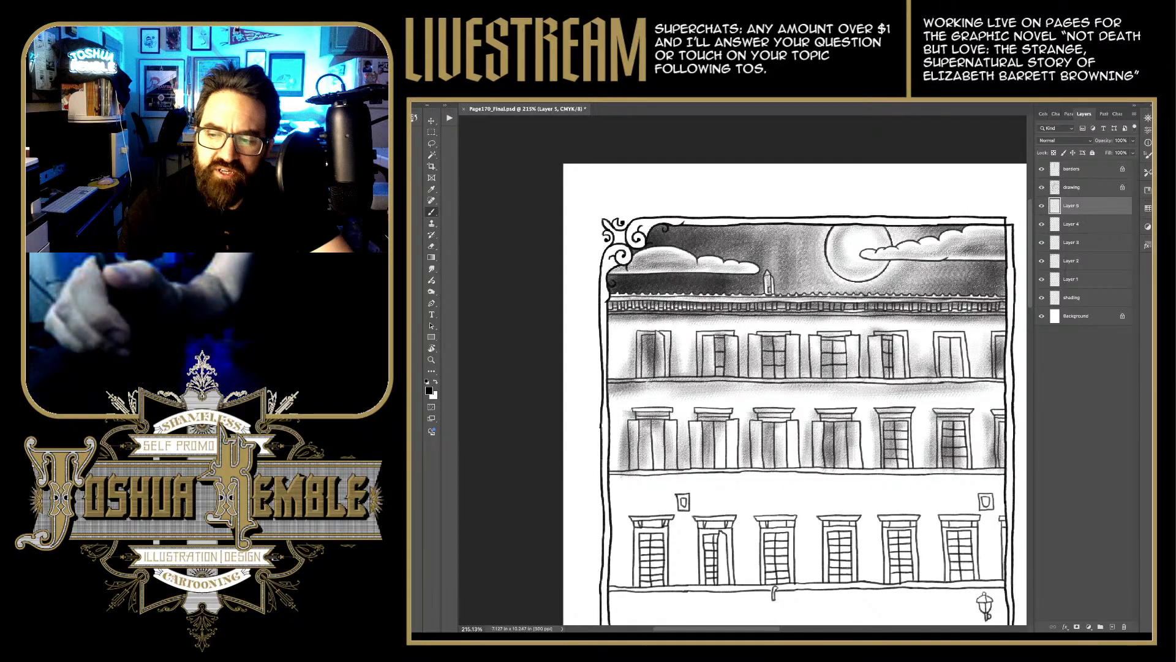
key("ctrl+shift+alt+n")
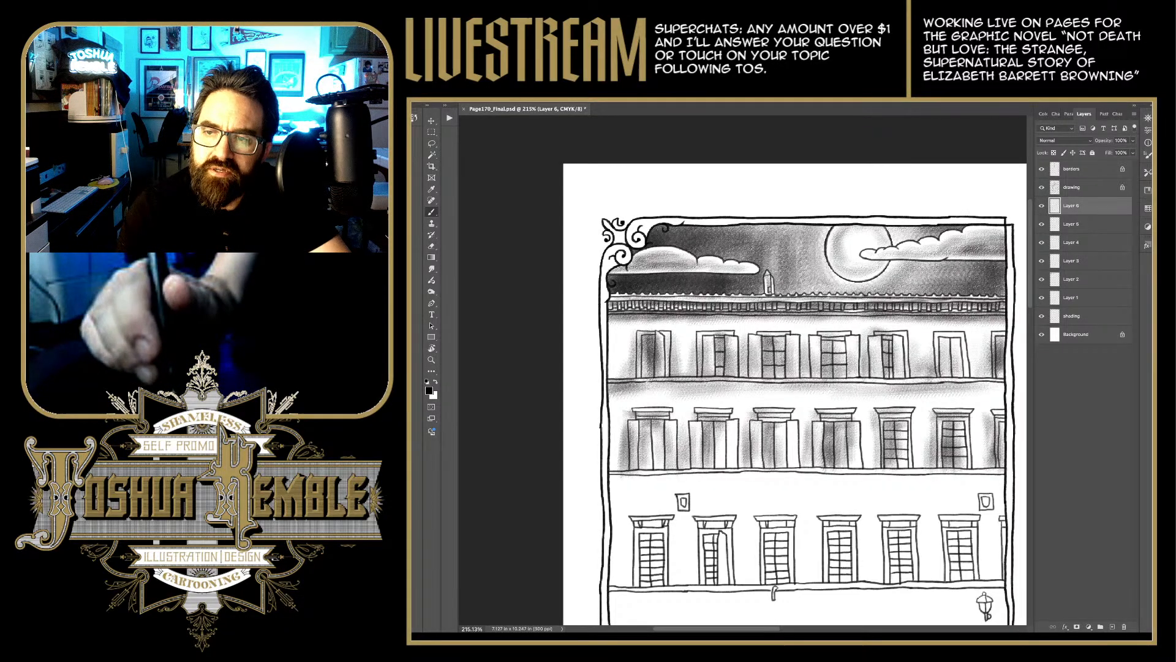
left_click_drag(1005, 319, 687, 320)
mouse_move(764, 323)
left_mouse_down()
mouse_move(684, 323)
mouse_move(787, 325)
mouse_move(582, 325)
mouse_move(603, 316)
mouse_move(604, 330)
mouse_move(590, 333)
left_mouse_up()
key("e")
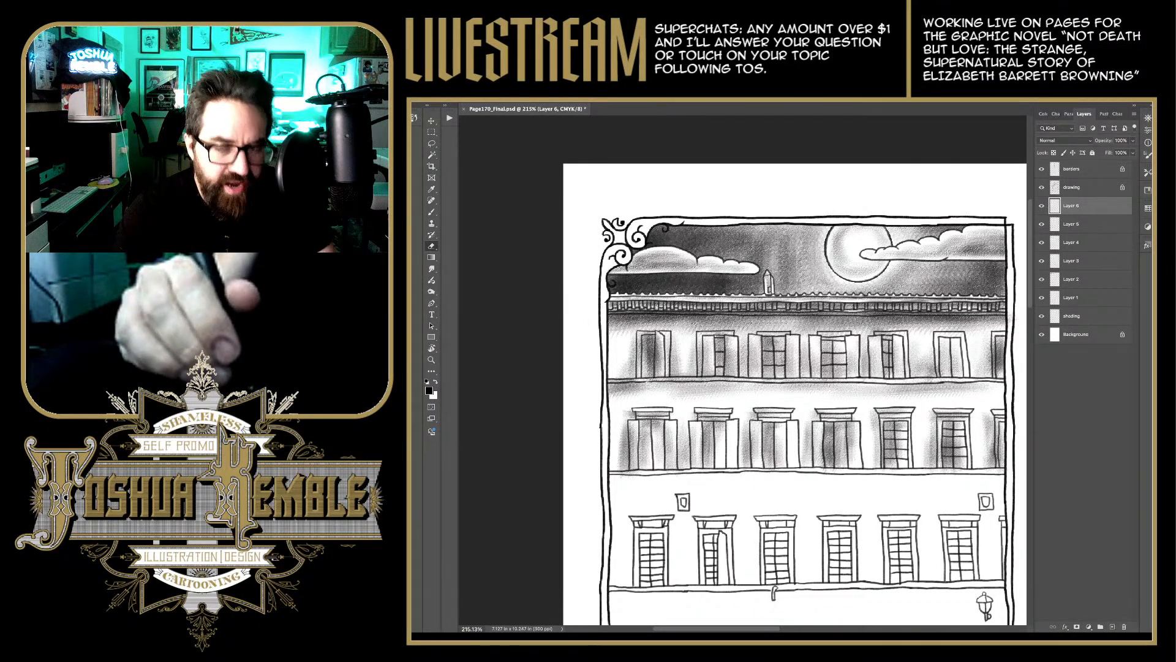
Step: Shade the wall band just beneath the second-row windows' ledge from the panel's right border to its left border
key("b")
scroll(742, 346, "down", 3)
scroll(743, 345, "right", 2)
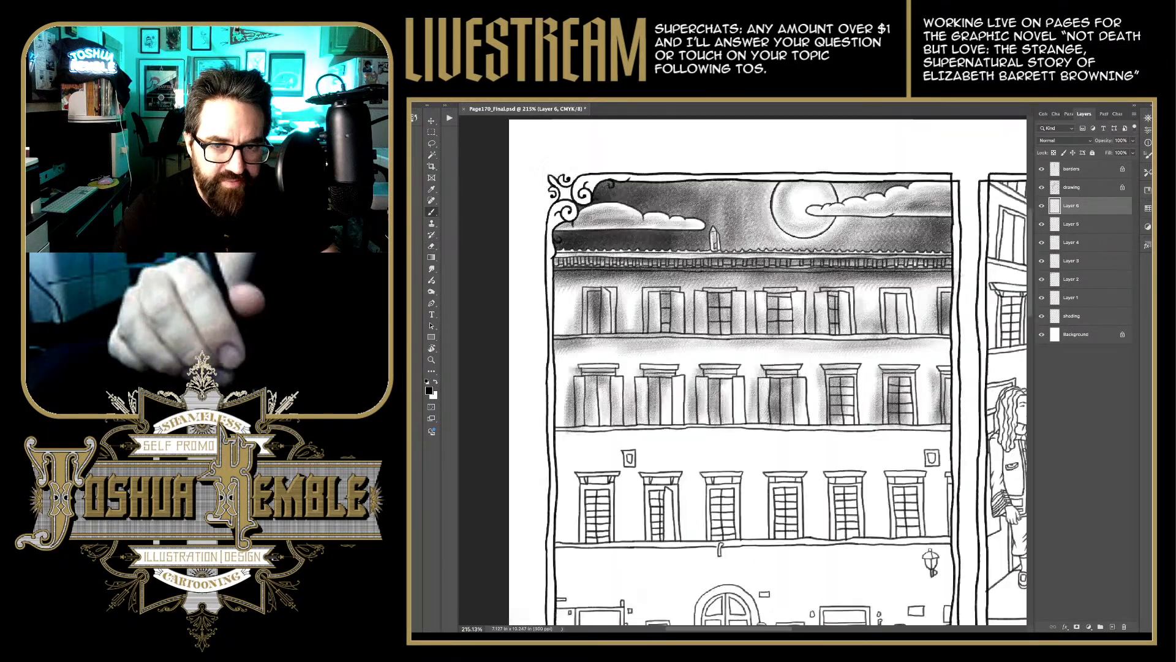
scroll(743, 368, "down", 1)
scroll(743, 368, "right", 1)
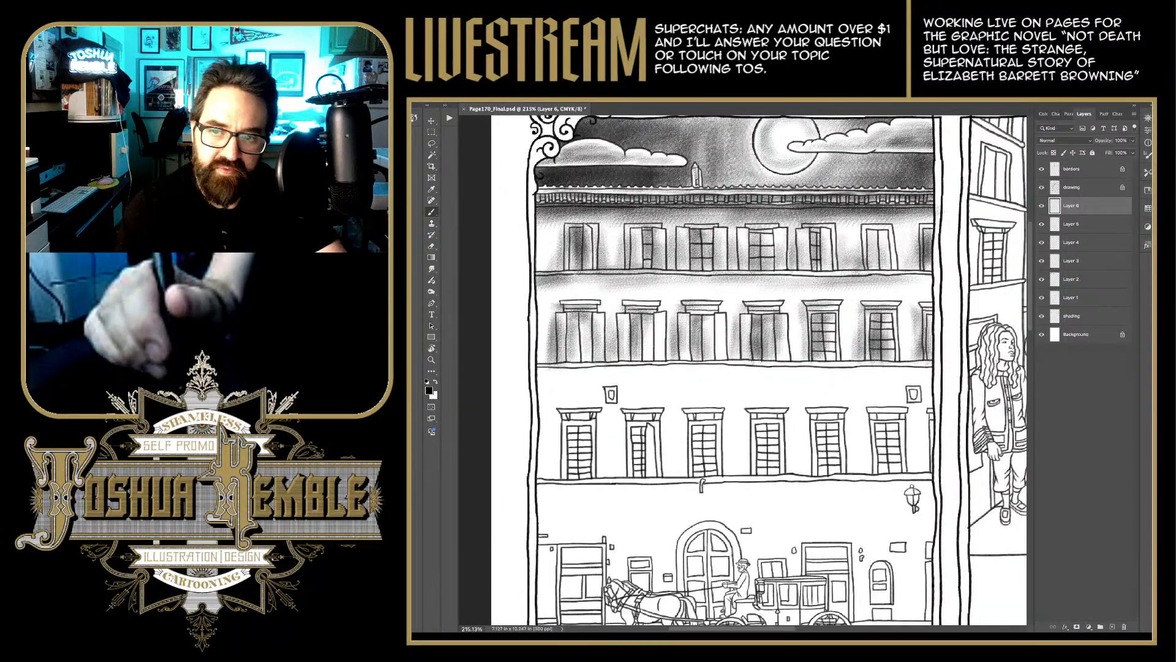
left_click_drag(919, 372, 806, 373)
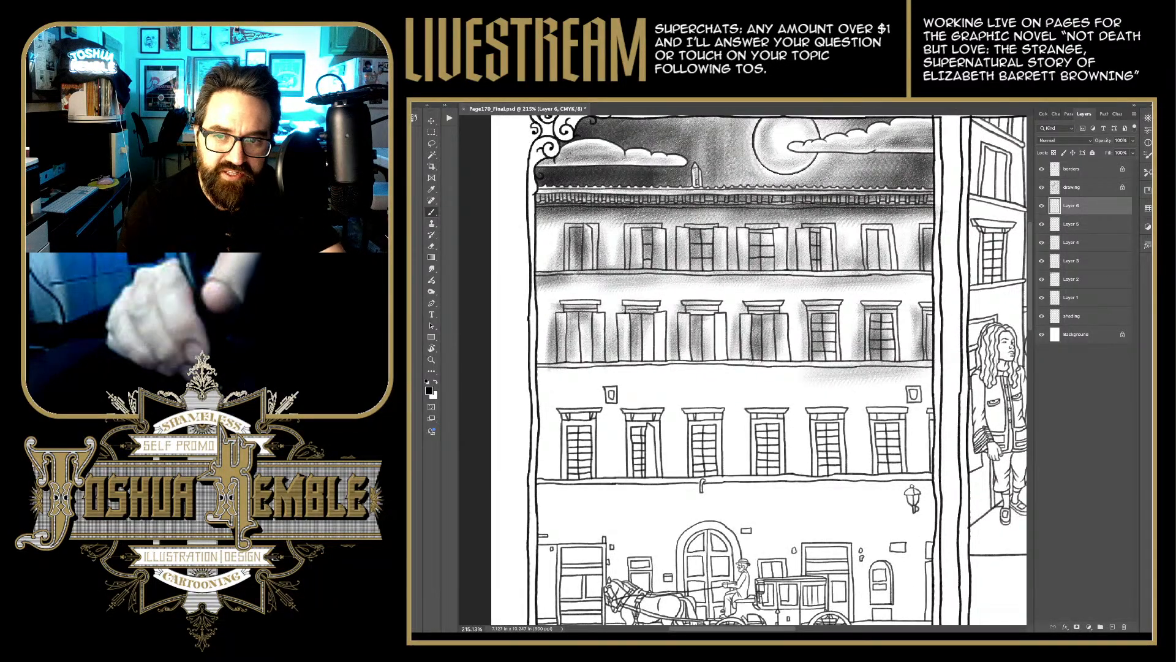
left_click_drag(894, 369, 724, 364)
left_click_drag(813, 374, 537, 369)
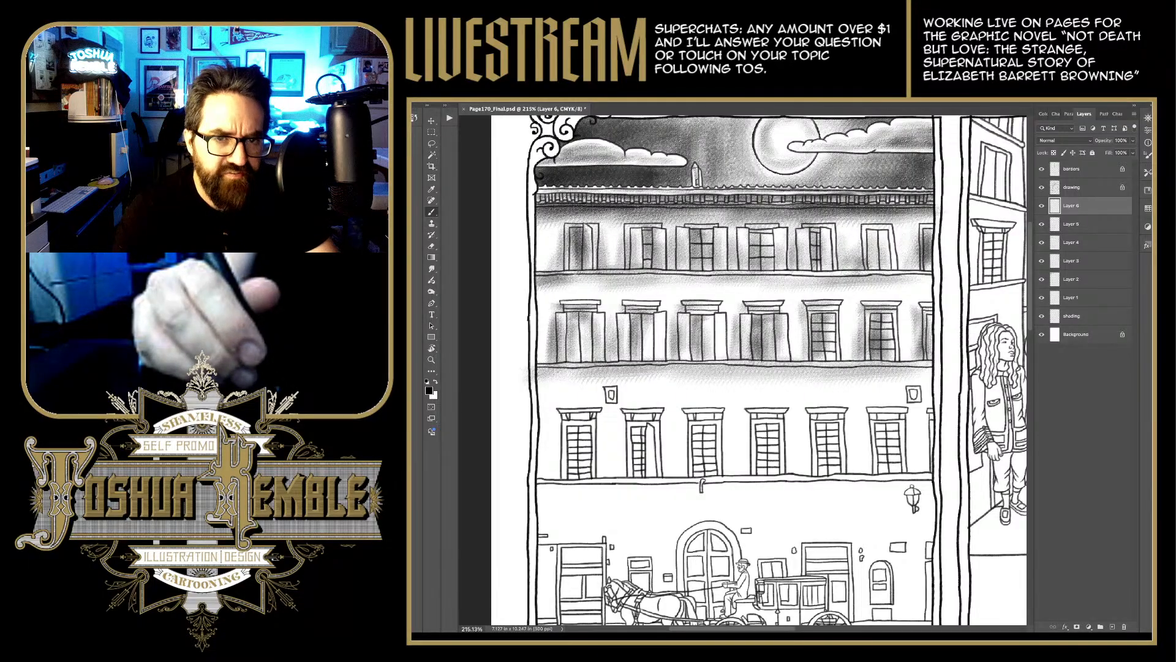
key("e")
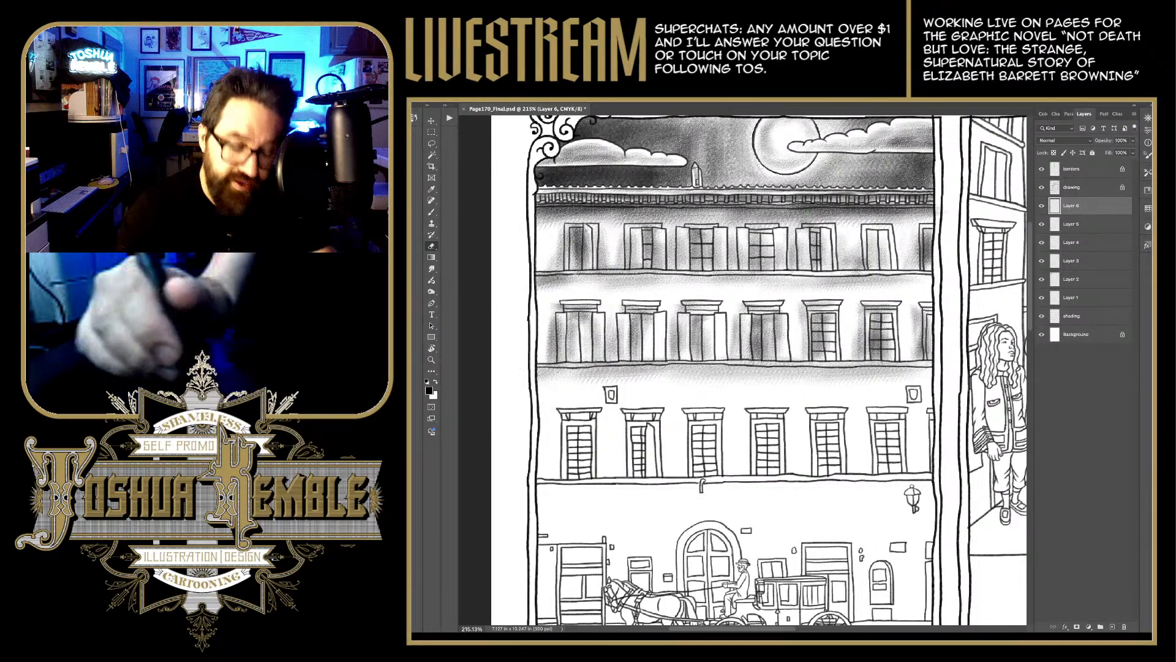
Step: Shade beneath the lintels of the six windows in the third row with short brush strokes
key("b")
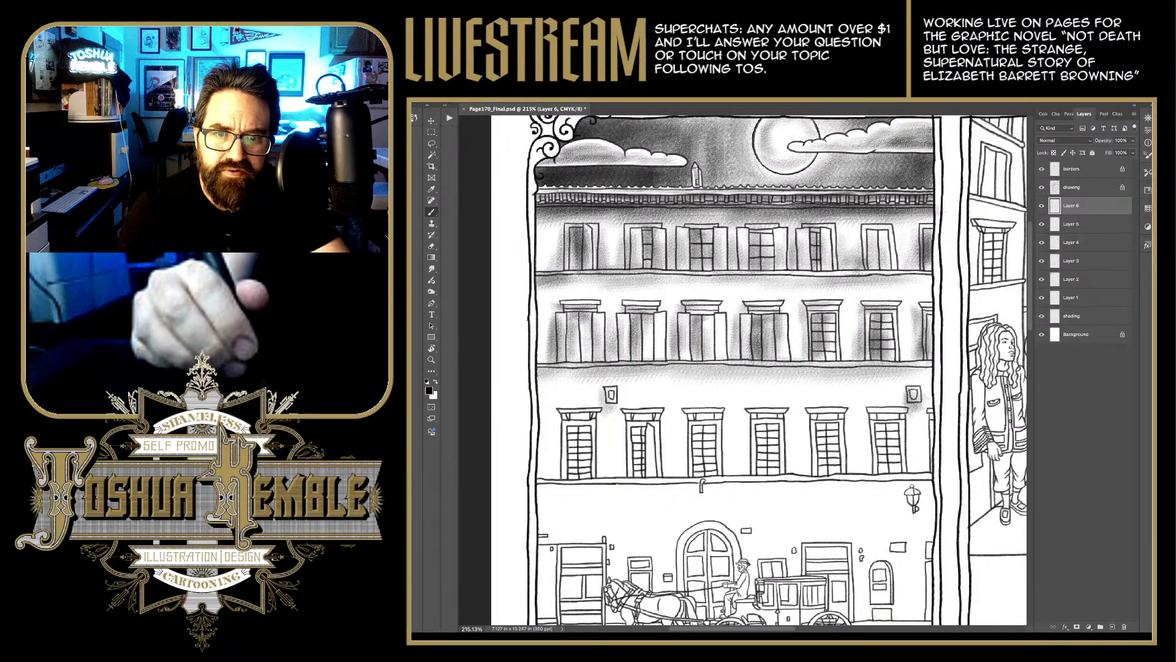
mouse_move(566, 416)
left_mouse_down()
mouse_move(588, 418)
mouse_move(566, 422)
left_mouse_up()
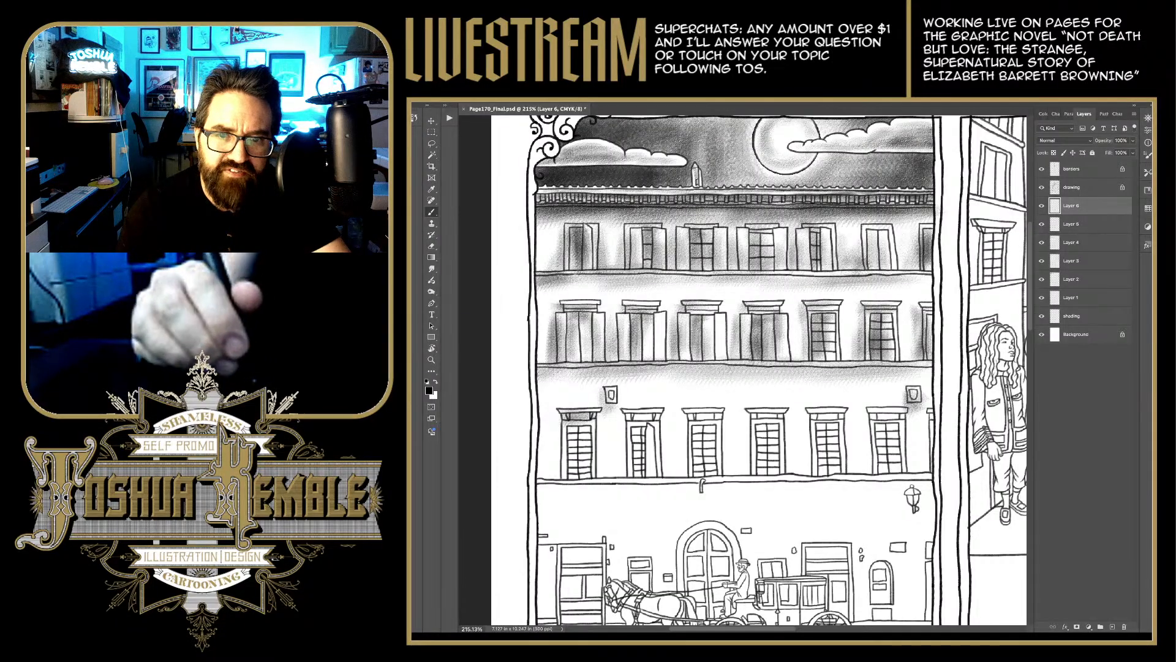
left_click_drag(650, 416, 630, 424)
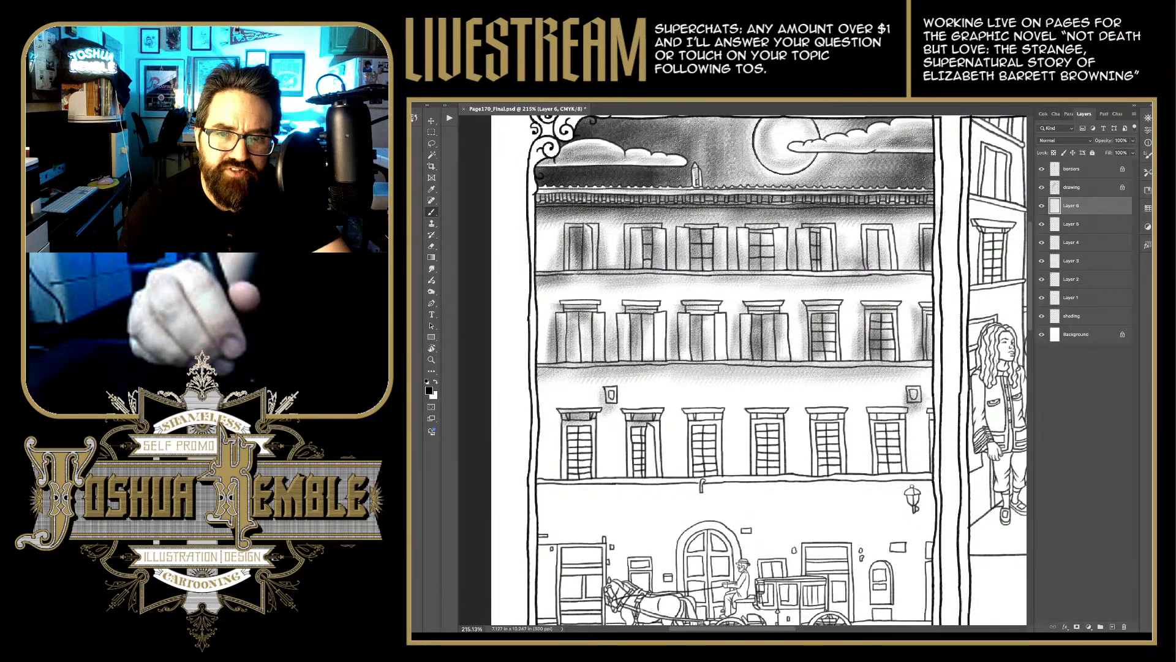
left_click_drag(712, 416, 685, 423)
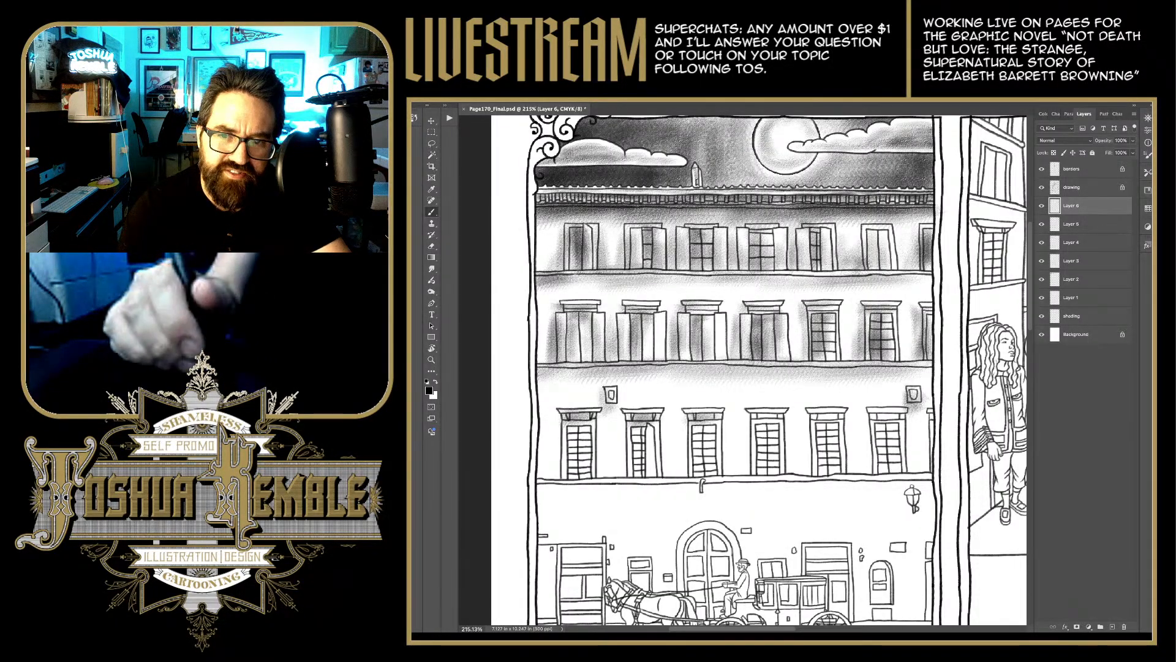
left_click_drag(781, 416, 764, 423)
left_click_drag(773, 414, 745, 426)
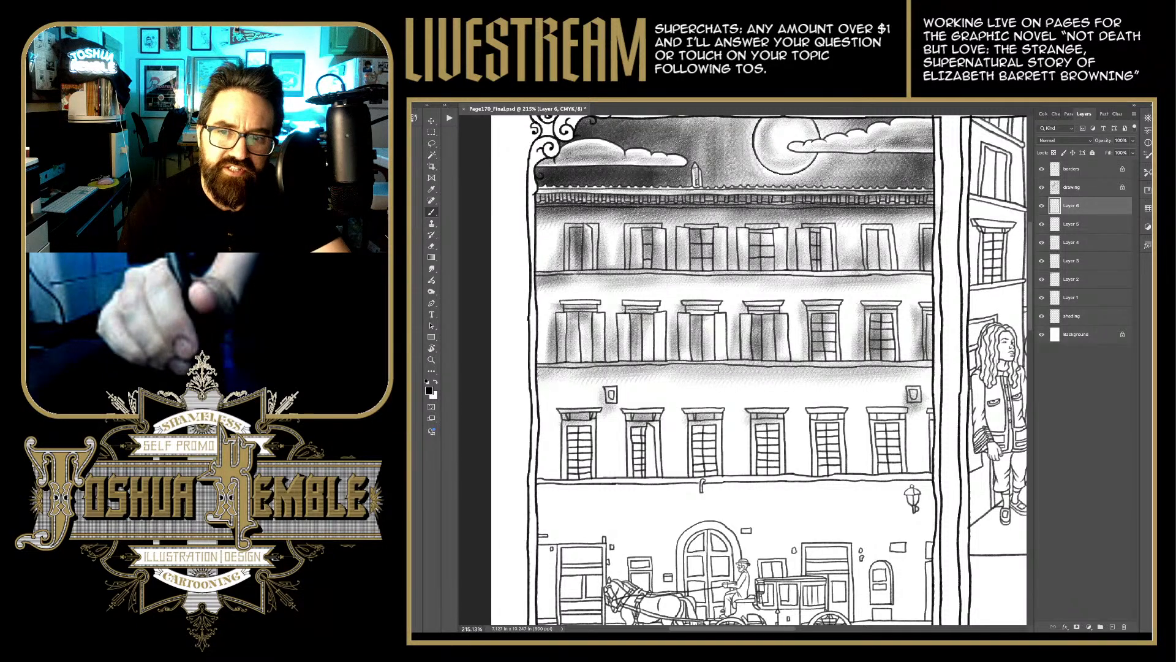
left_click_drag(837, 415, 824, 426)
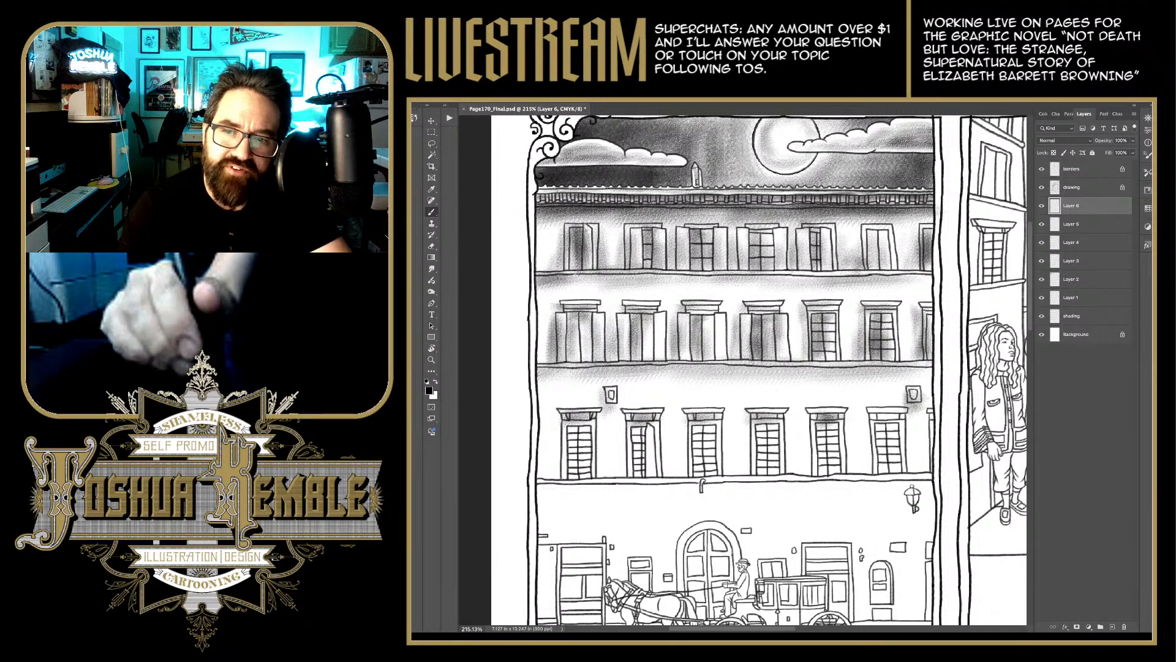
left_click_drag(892, 413, 873, 427)
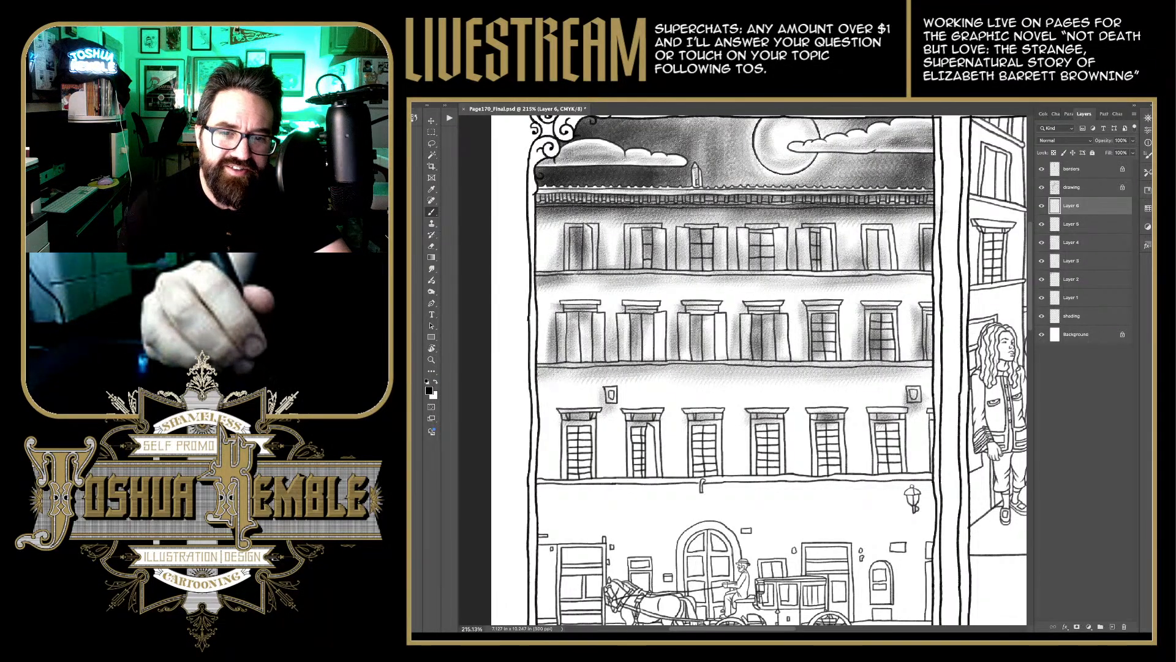
Step: Shade the panes and frames of the third row's first and second windows and the wall beside them
left_click_drag(560, 451, 557, 412)
mouse_move(560, 477)
left_mouse_down()
mouse_move(558, 429)
mouse_move(581, 426)
mouse_move(580, 445)
mouse_move(570, 442)
mouse_move(636, 429)
mouse_move(621, 414)
left_mouse_up()
mouse_move(625, 463)
left_mouse_down()
mouse_move(624, 418)
mouse_move(623, 436)
left_mouse_up()
mouse_move(625, 481)
left_mouse_down()
mouse_move(625, 441)
mouse_move(651, 410)
mouse_move(649, 470)
left_mouse_up()
left_click_drag(649, 455, 659, 475)
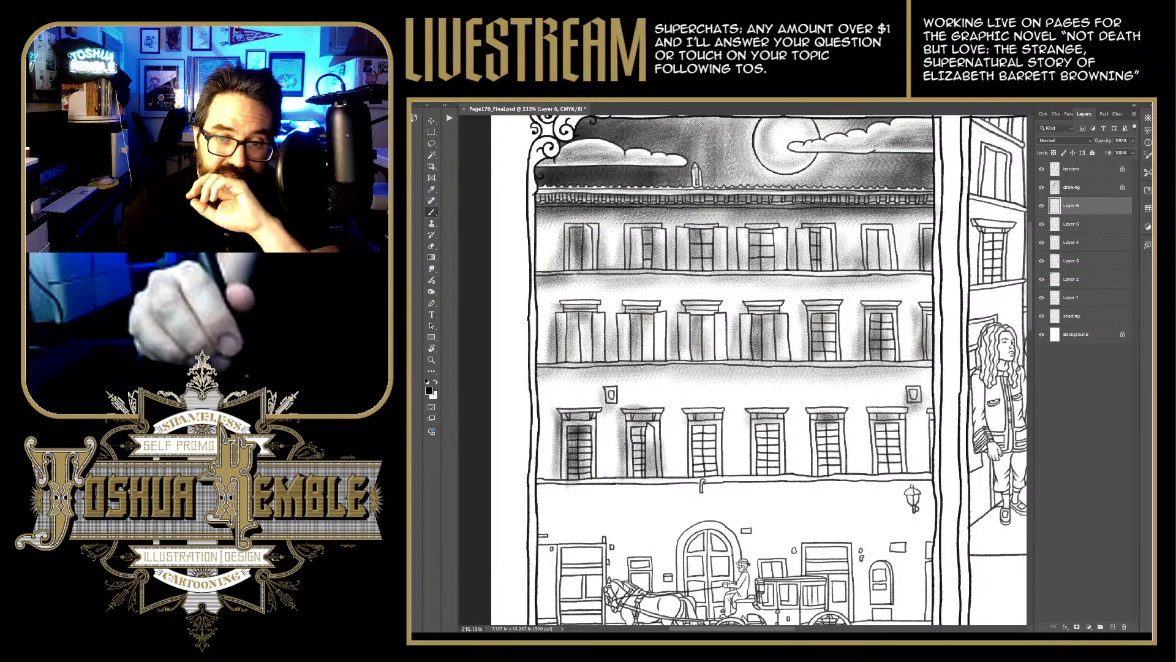
left_click_drag(665, 427, 667, 479)
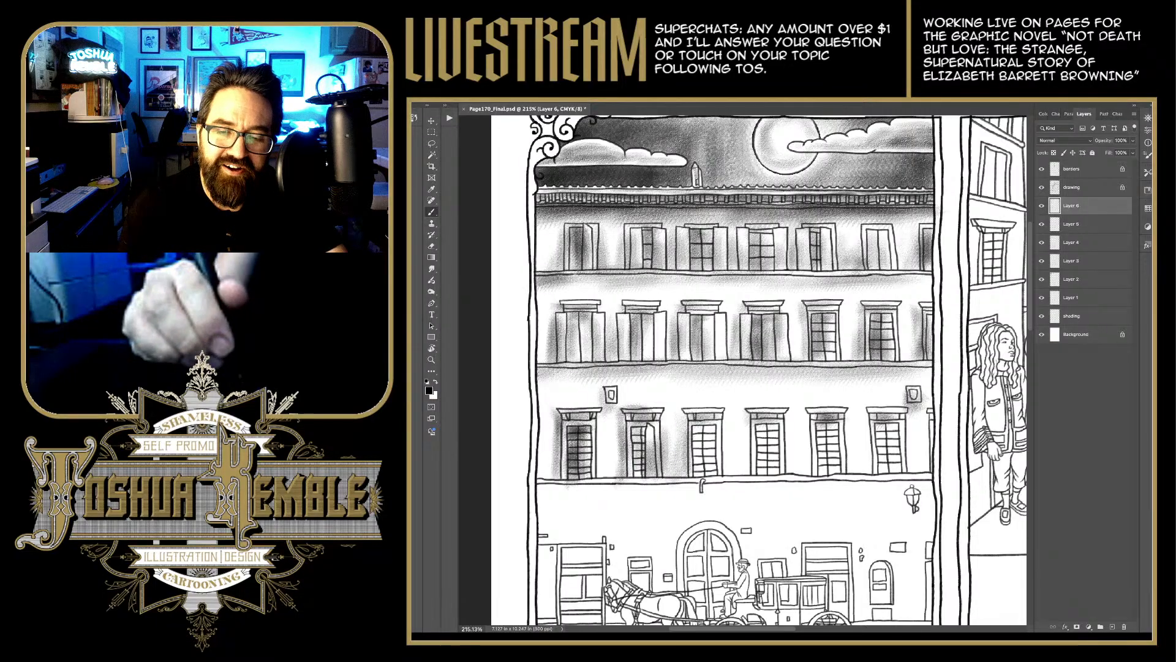
Step: Shade the third row's third and fourth windows, and darken the second window's panes
mouse_move(705, 427)
left_mouse_down()
mouse_move(711, 452)
mouse_move(692, 484)
mouse_move(704, 481)
left_mouse_up()
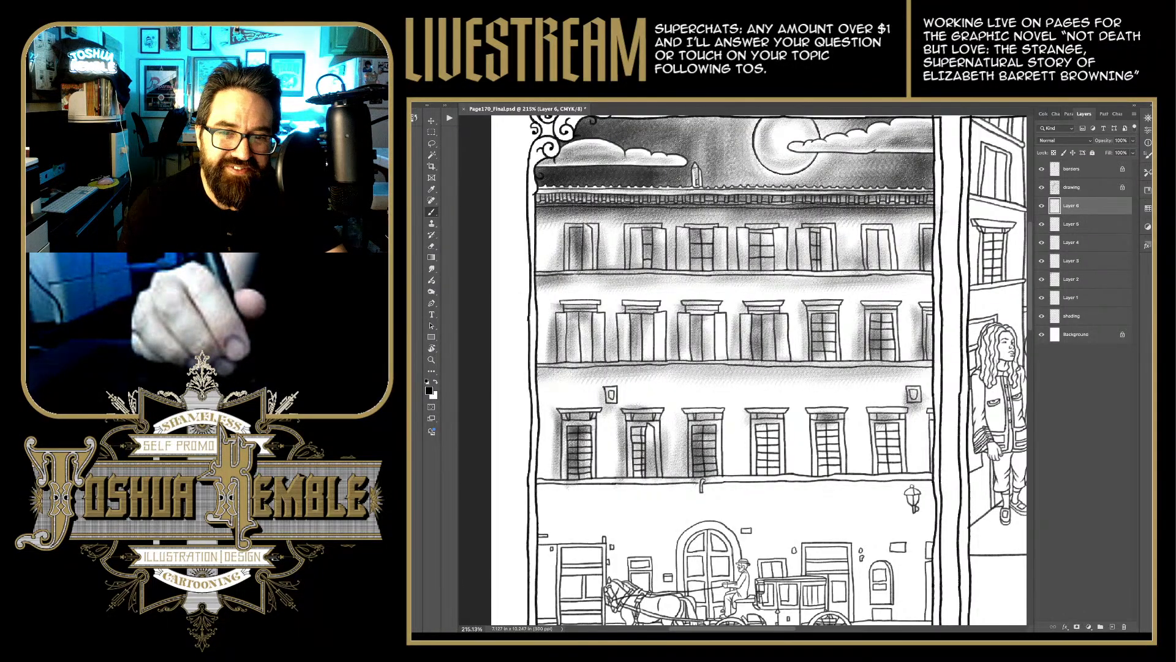
left_click_drag(643, 434, 634, 480)
left_click_drag(640, 446, 636, 471)
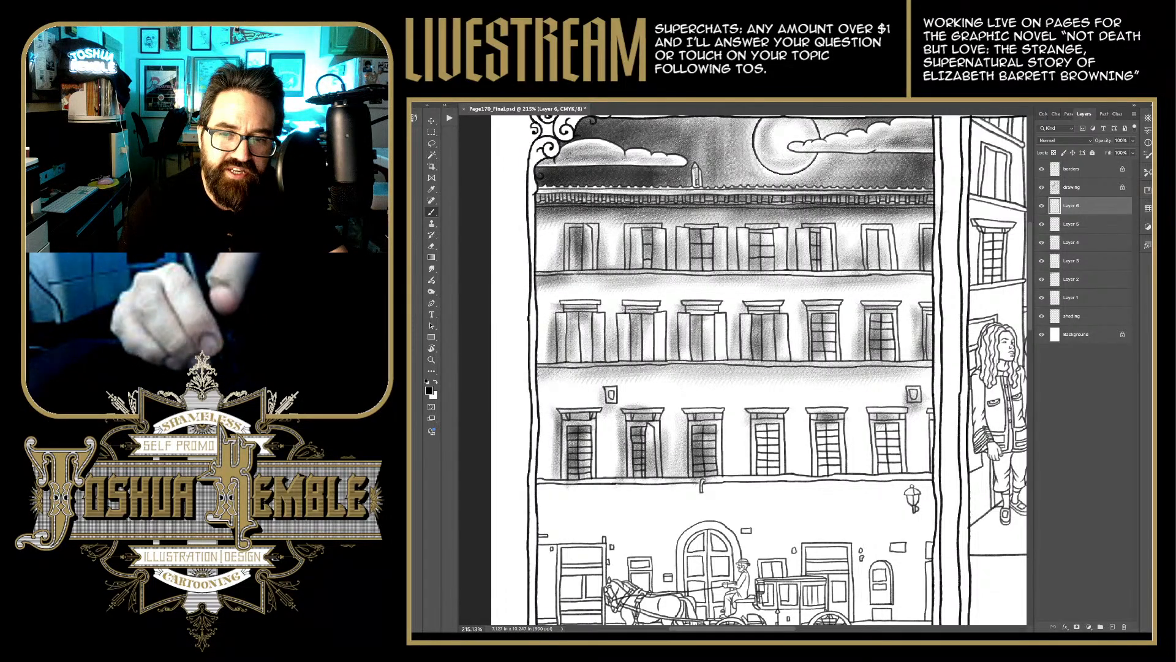
left_click_drag(746, 433, 743, 470)
left_click_drag(741, 426, 735, 473)
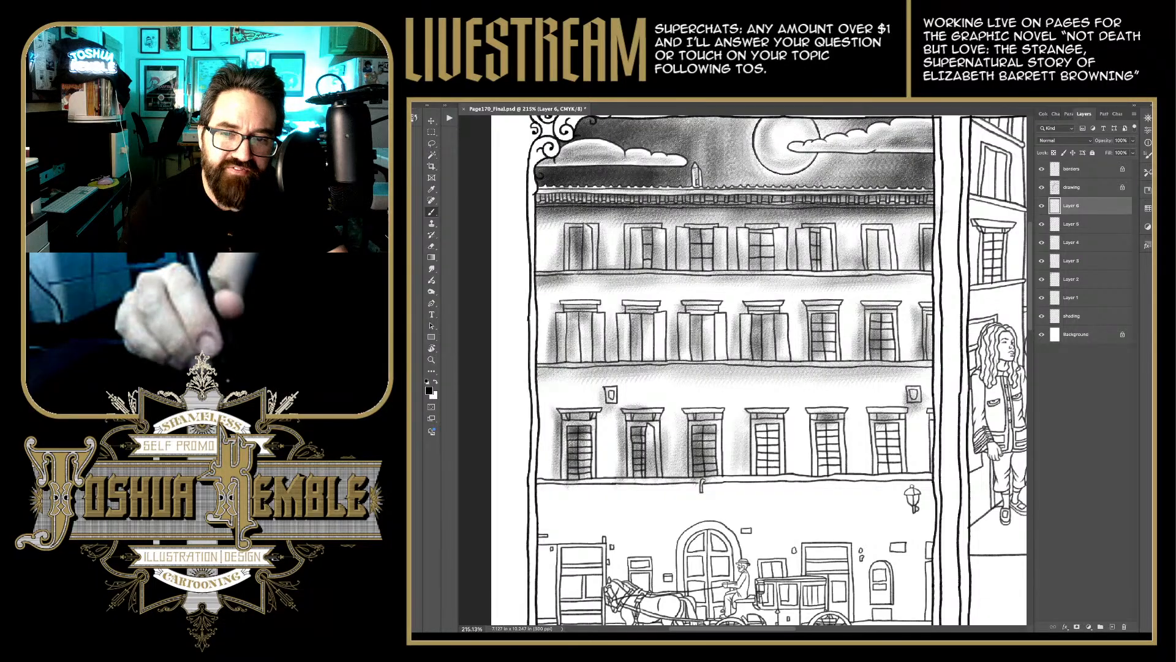
mouse_move(743, 432)
left_mouse_down()
mouse_move(740, 473)
mouse_move(760, 473)
left_mouse_up()
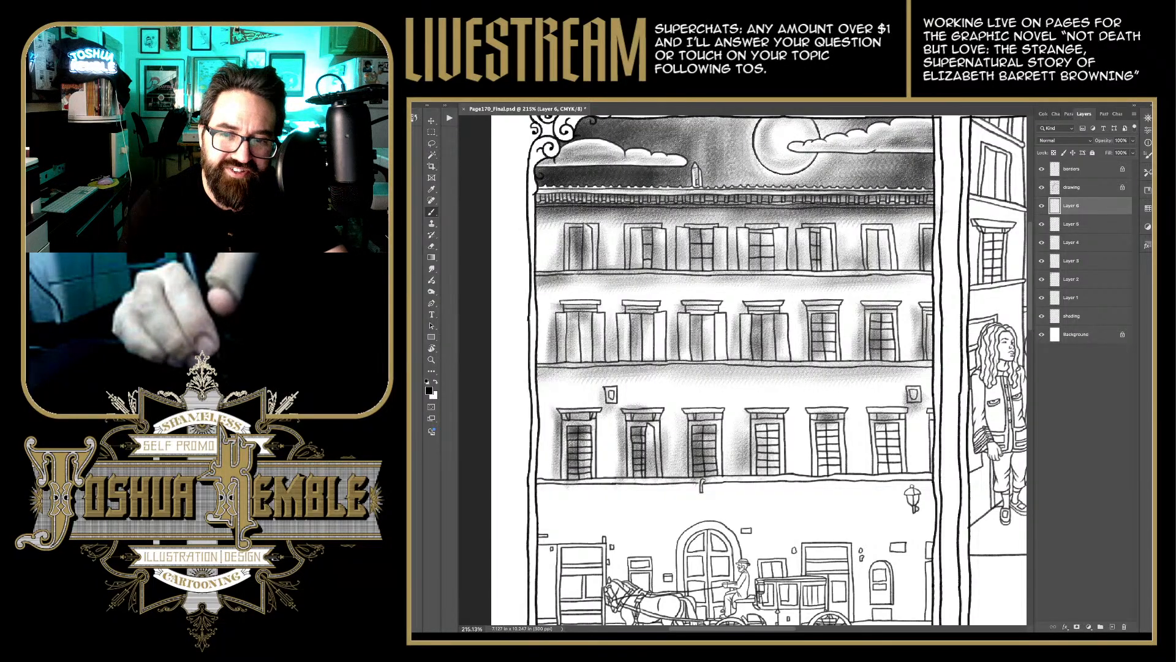
mouse_move(773, 426)
left_mouse_down()
mouse_move(755, 447)
mouse_move(762, 440)
mouse_move(757, 477)
mouse_move(767, 466)
left_mouse_up()
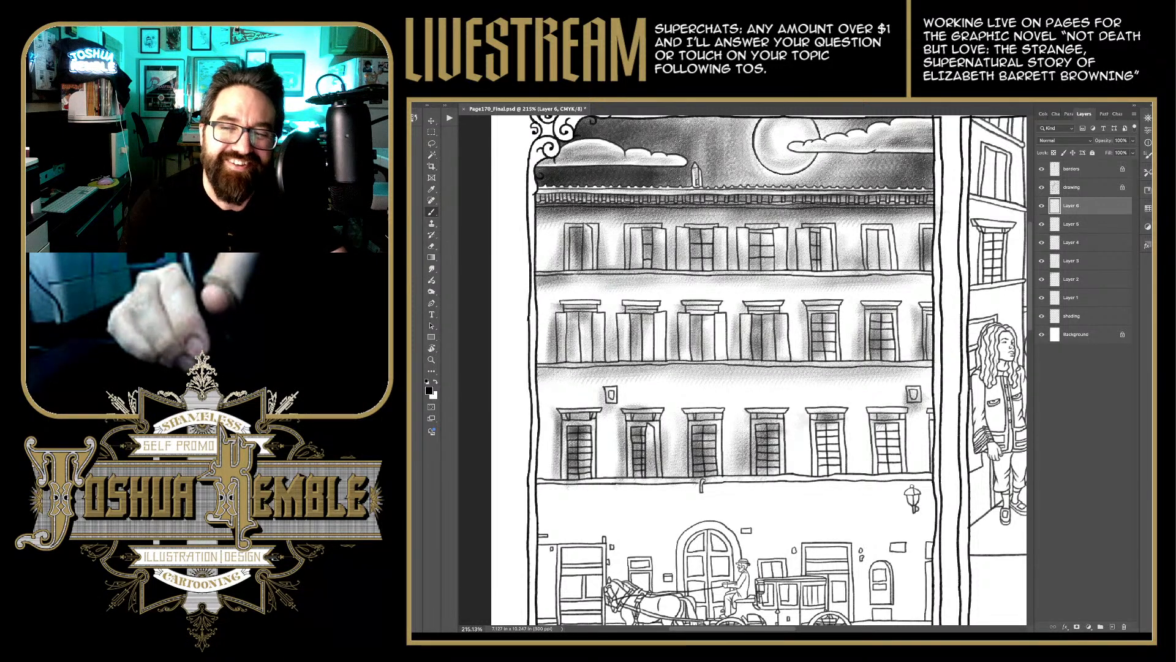
Step: Shade the third row's fifth and sixth windows, darkening the panes, frames and adjoining wall edges
left_click_drag(810, 424, 799, 470)
mouse_move(816, 459)
left_mouse_down()
mouse_move(799, 486)
mouse_move(789, 469)
left_mouse_up()
mouse_move(818, 410)
left_mouse_down()
mouse_move(799, 438)
mouse_move(816, 481)
mouse_move(818, 447)
mouse_move(820, 487)
left_mouse_up()
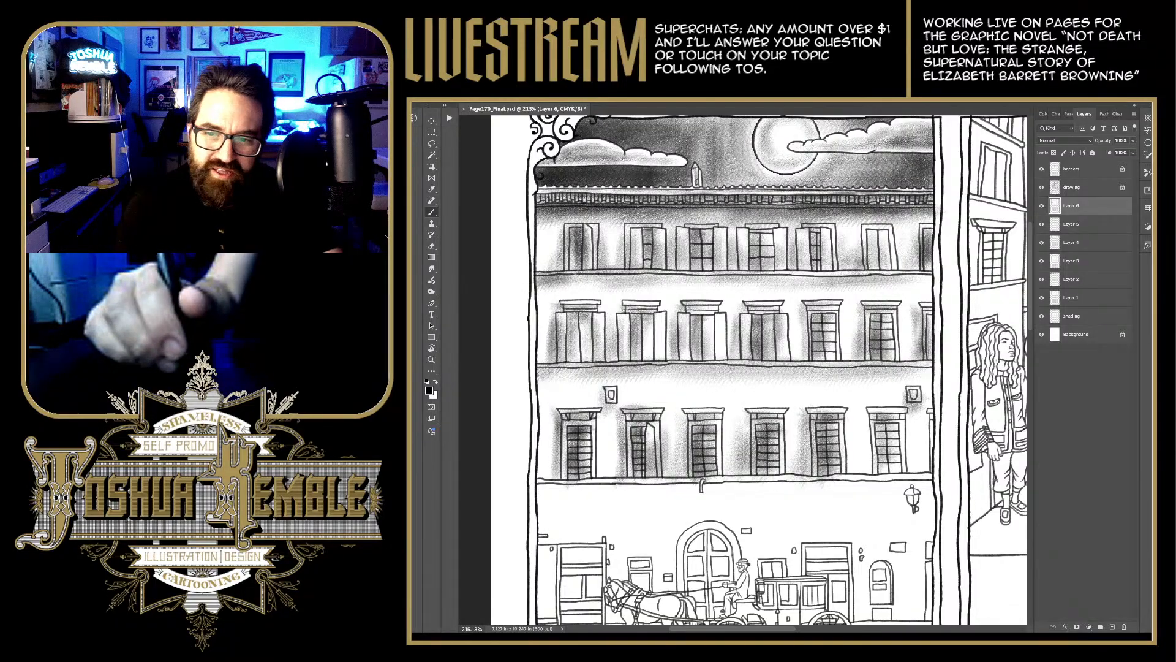
left_click_drag(884, 423, 885, 474)
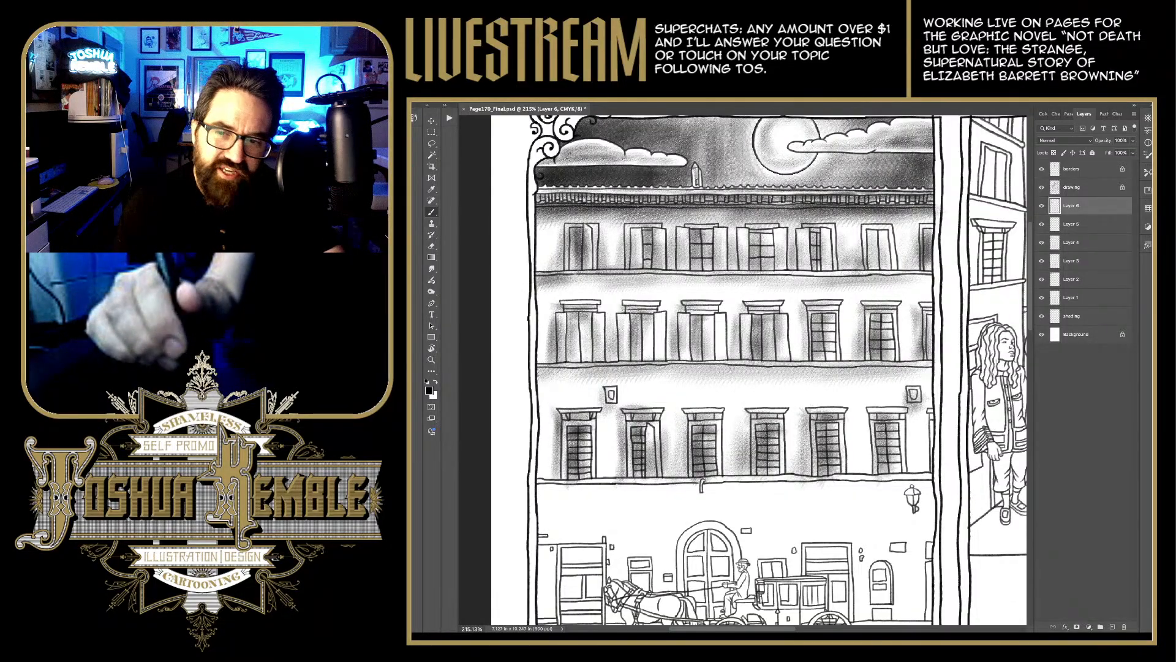
left_click_drag(891, 433, 895, 470)
mouse_move(868, 422)
left_mouse_down()
mouse_move(867, 484)
mouse_move(859, 471)
left_mouse_up()
mouse_move(862, 412)
left_mouse_down()
mouse_move(862, 440)
mouse_move(922, 471)
left_mouse_up()
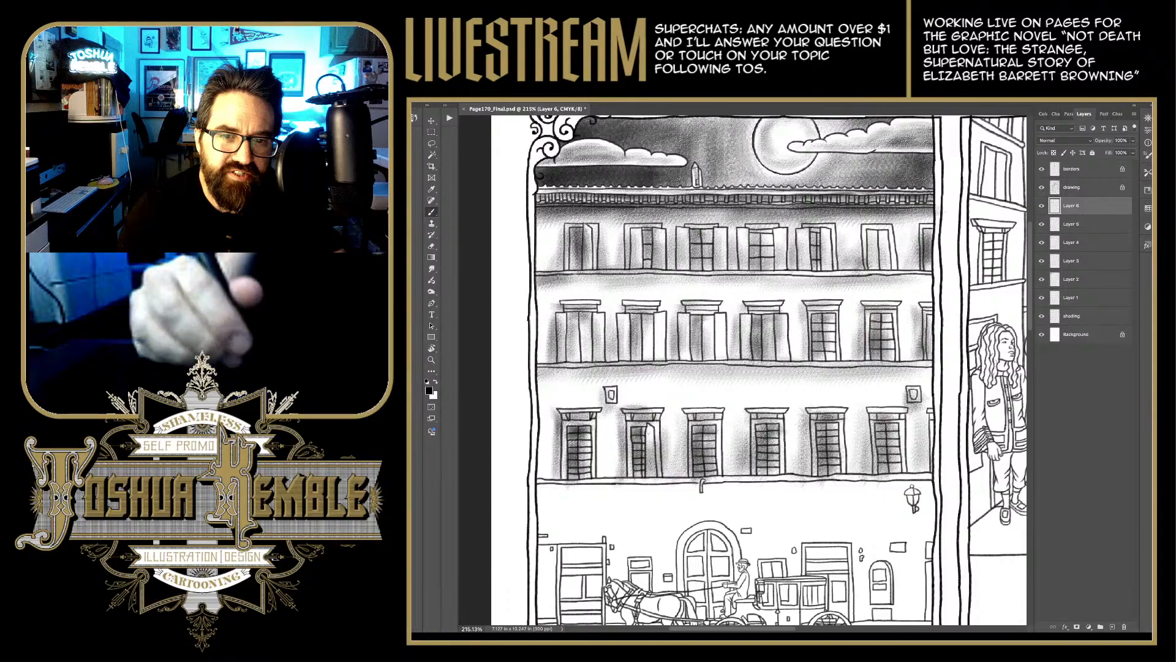
Step: Shade the wall sections between the third-row windows, from the panel's left border across to the fifth window
left_click_drag(555, 389, 548, 473)
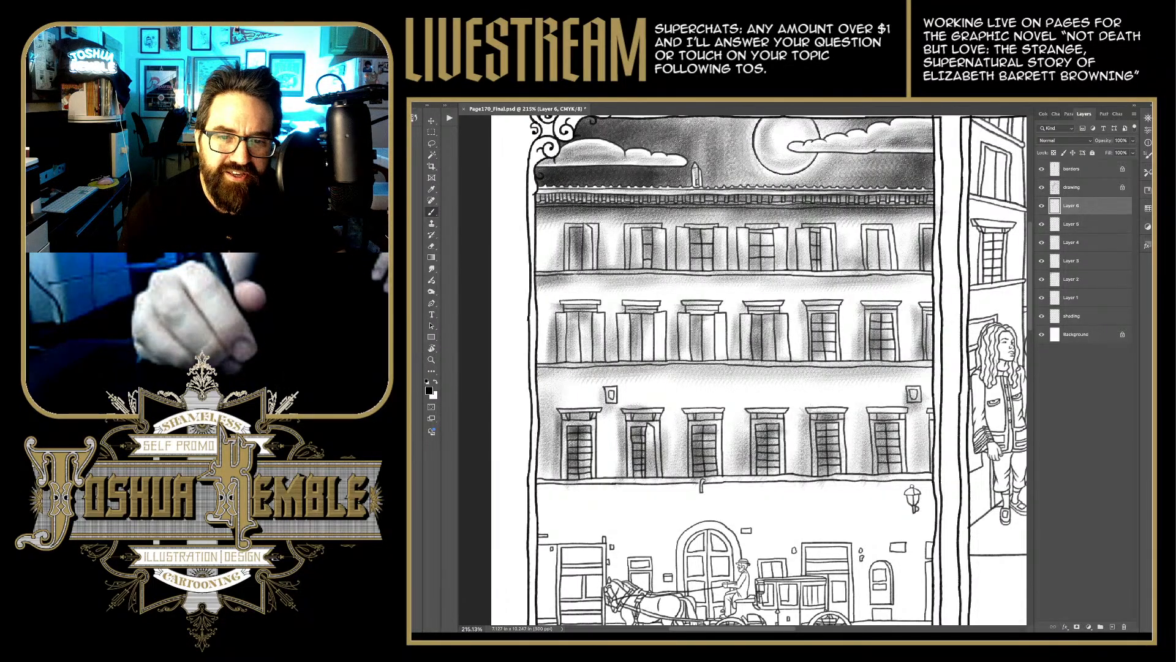
mouse_move(605, 435)
left_mouse_down()
mouse_move(602, 482)
mouse_move(616, 476)
left_mouse_up()
left_click_drag(667, 409, 667, 438)
left_click_drag(673, 435, 674, 473)
left_click_drag(726, 433, 727, 469)
left_click_drag(732, 457, 731, 473)
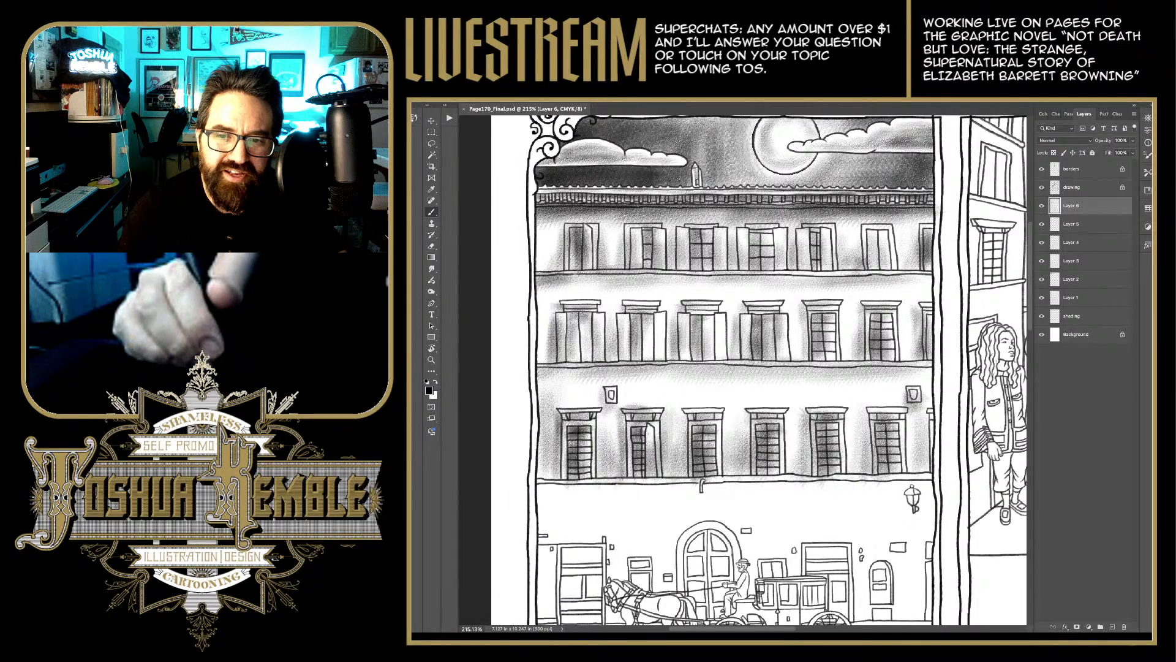
left_click_drag(790, 448, 791, 471)
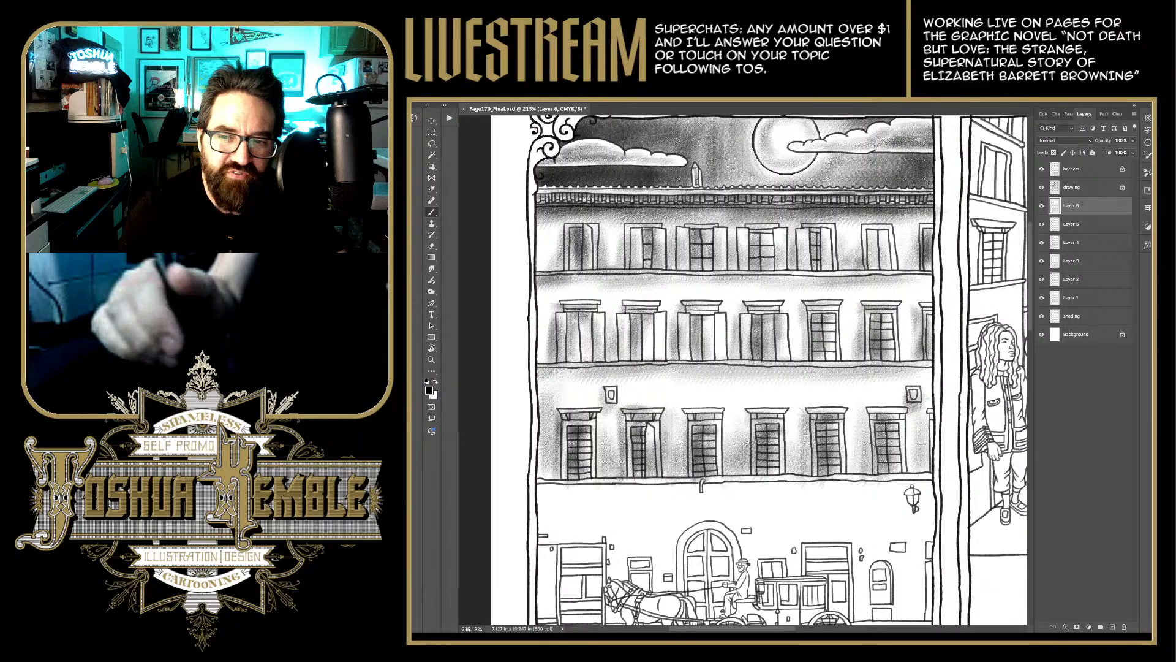
left_click_drag(852, 442, 853, 482)
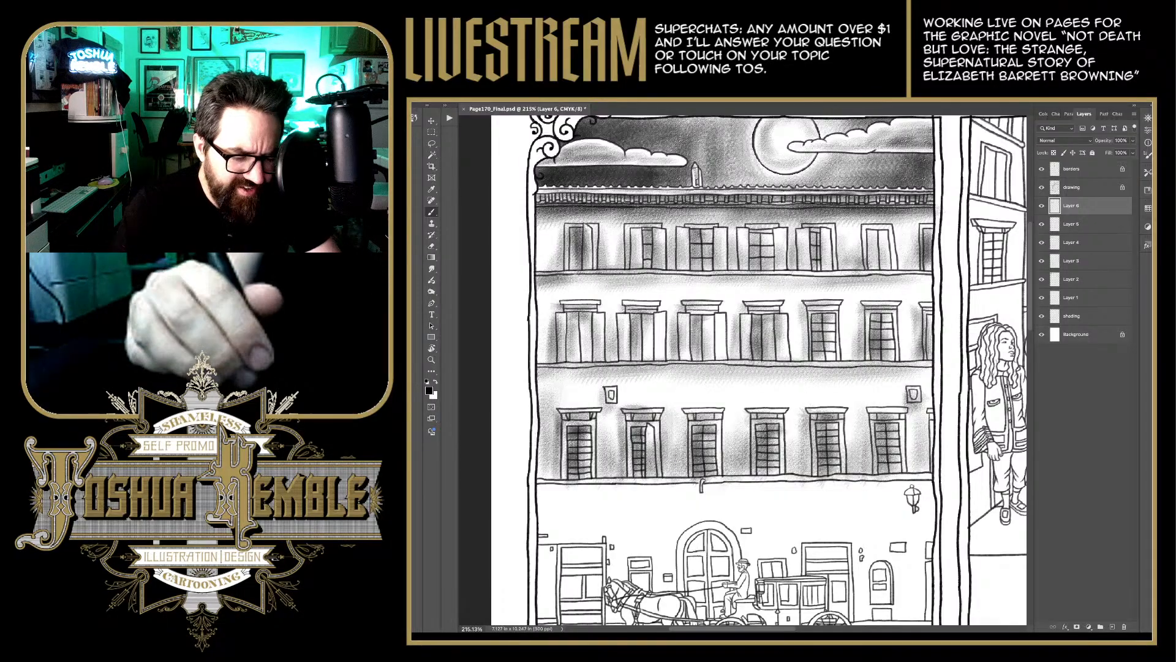
Step: Add another layer above Layer 6 and shade the wall around the small hook under the third-row windows' ledge
key("e")
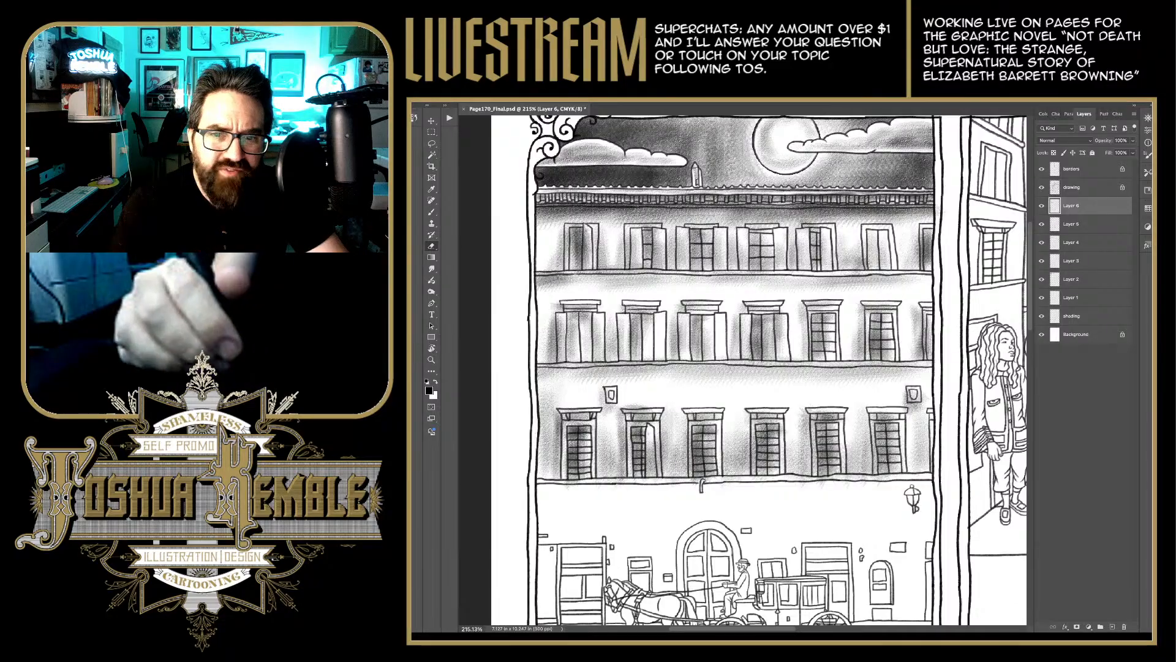
left_click_drag(741, 392, 714, 326)
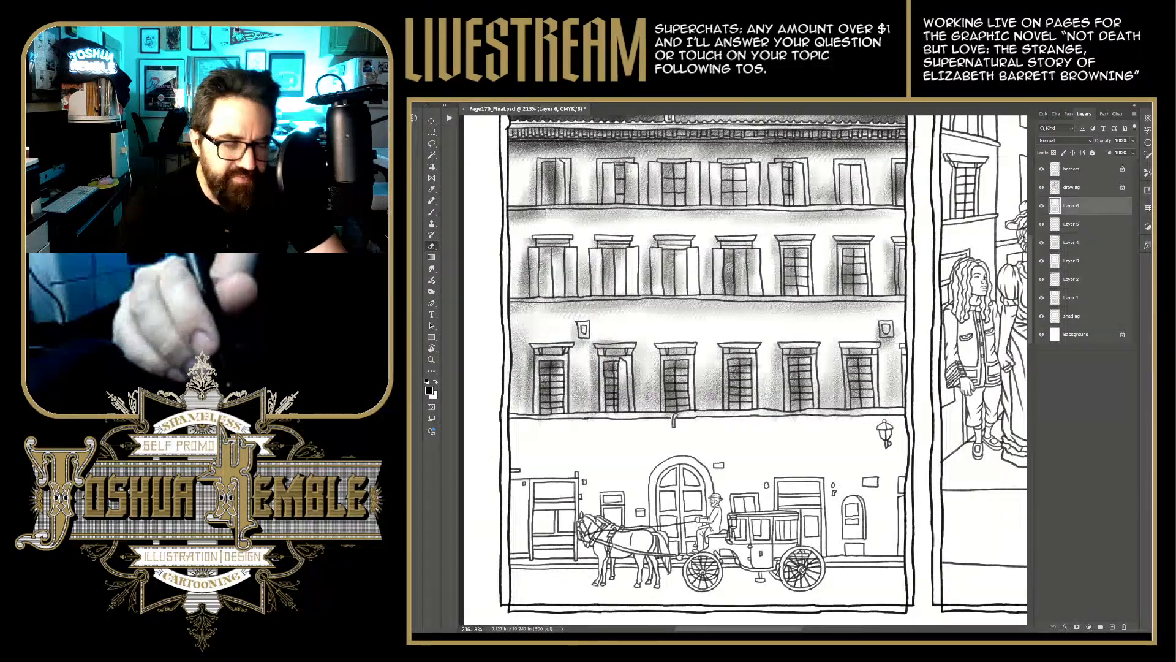
key("b")
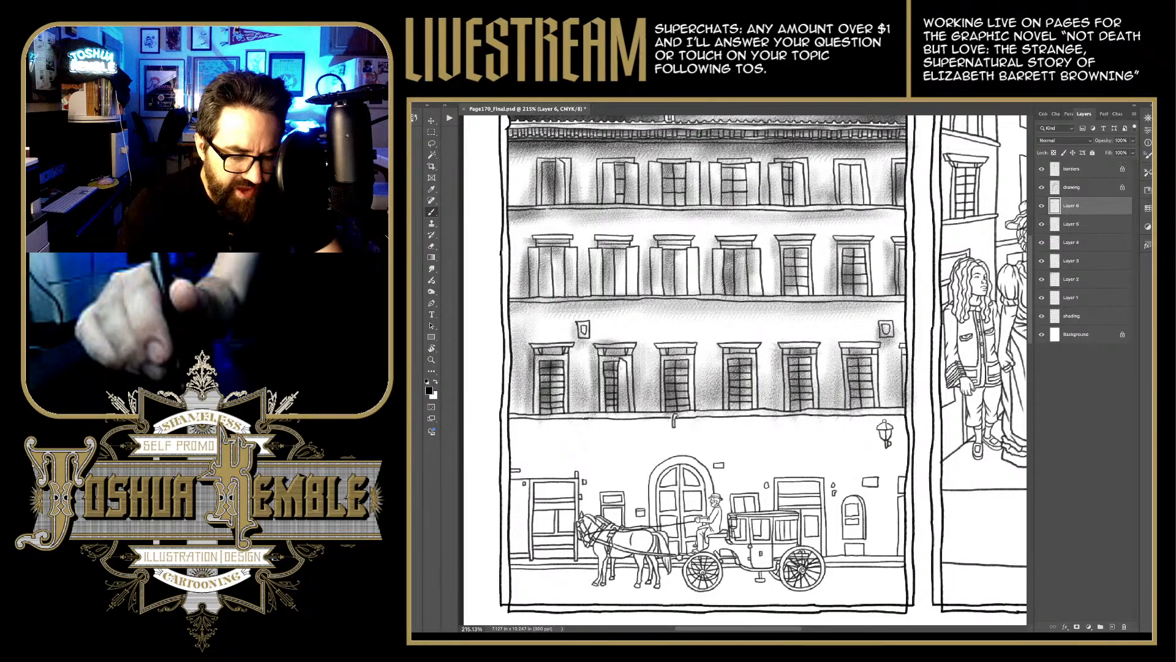
key("e")
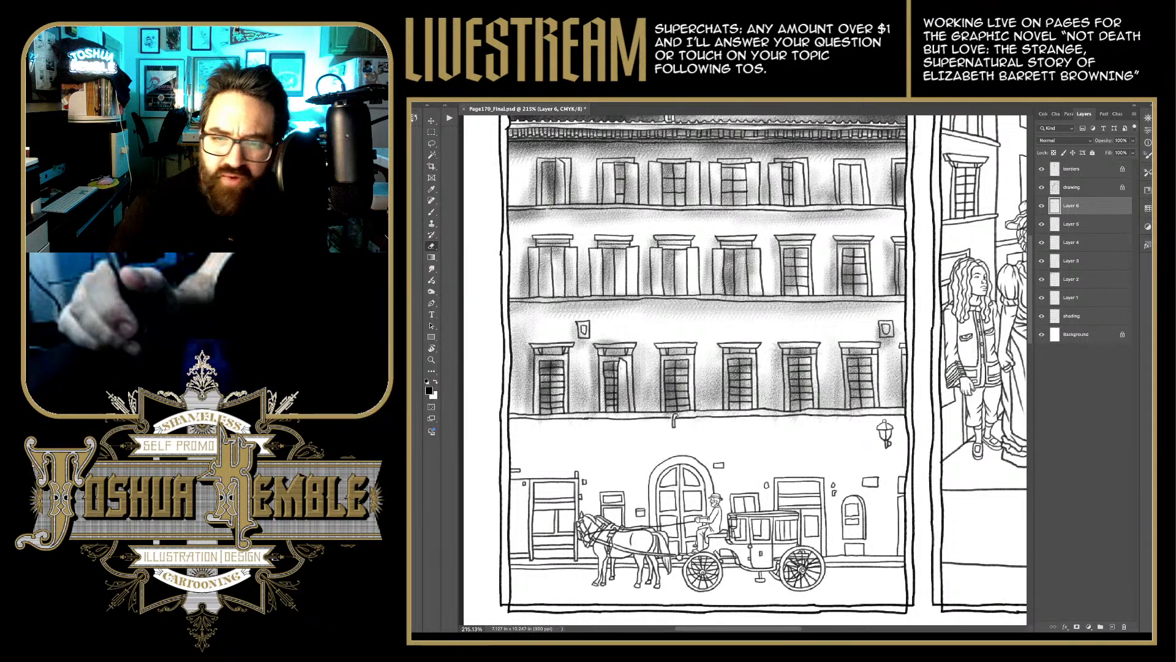
key("ctrl+shift+alt+n")
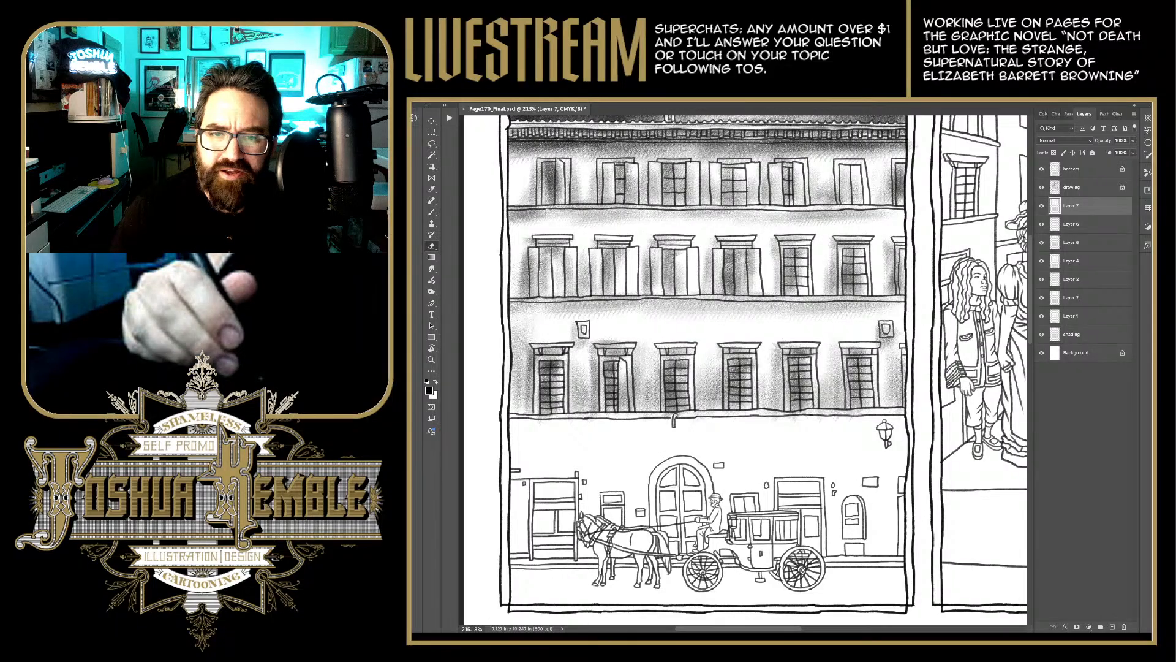
scroll(596, 394, "up", 3)
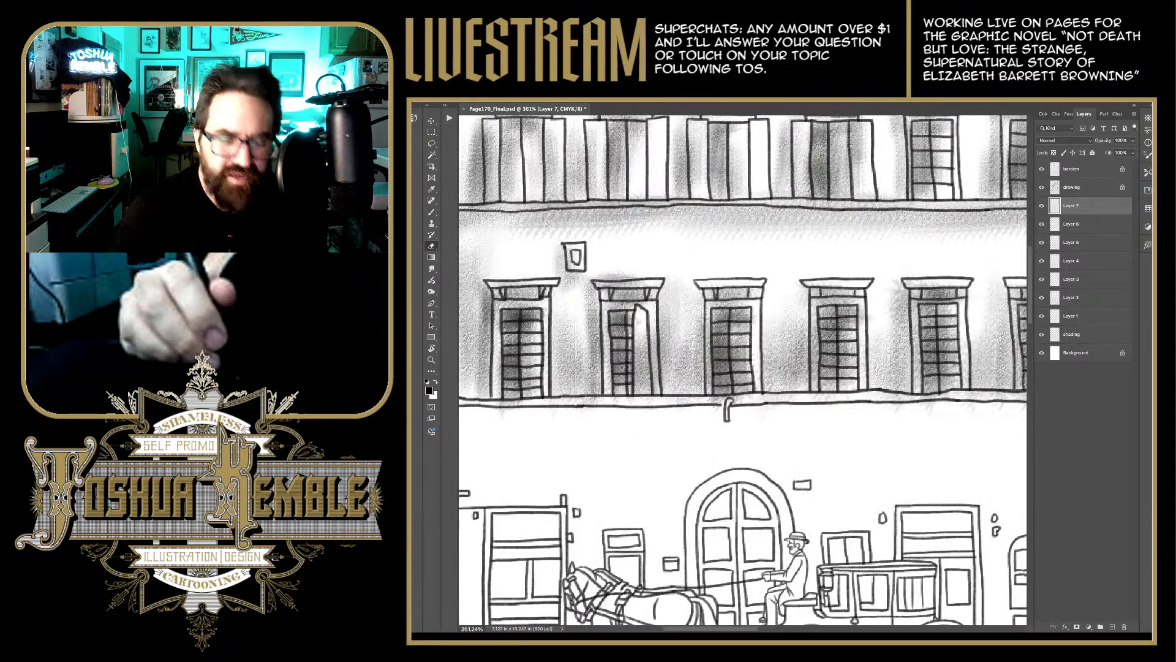
left_click_drag(711, 402, 773, 338)
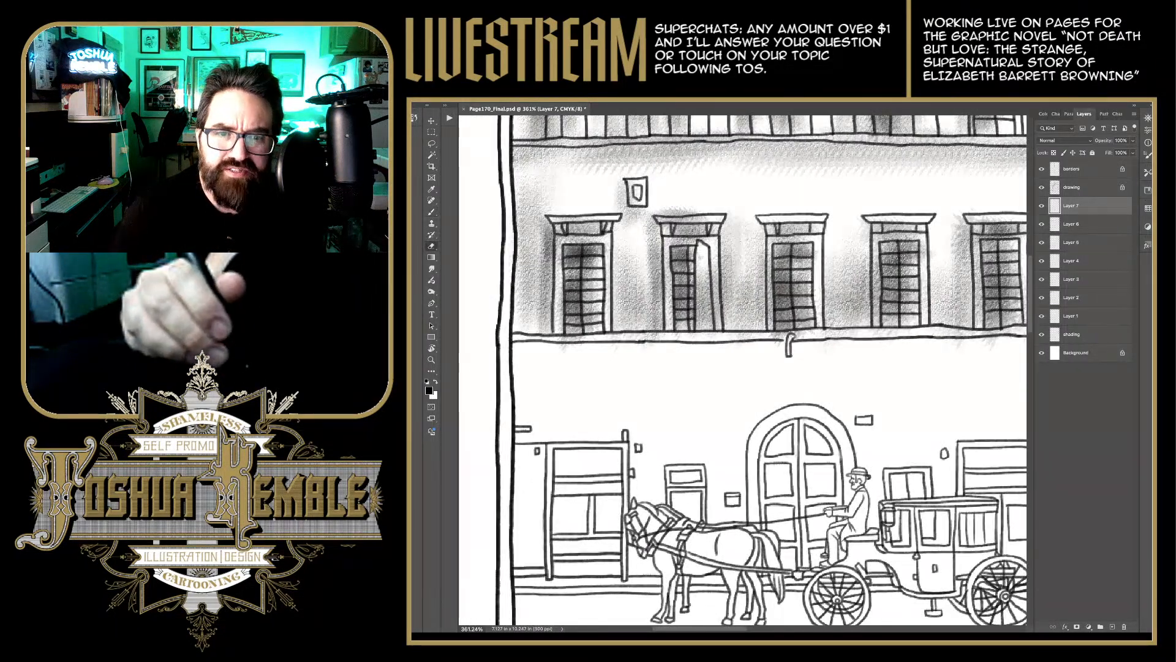
key("b")
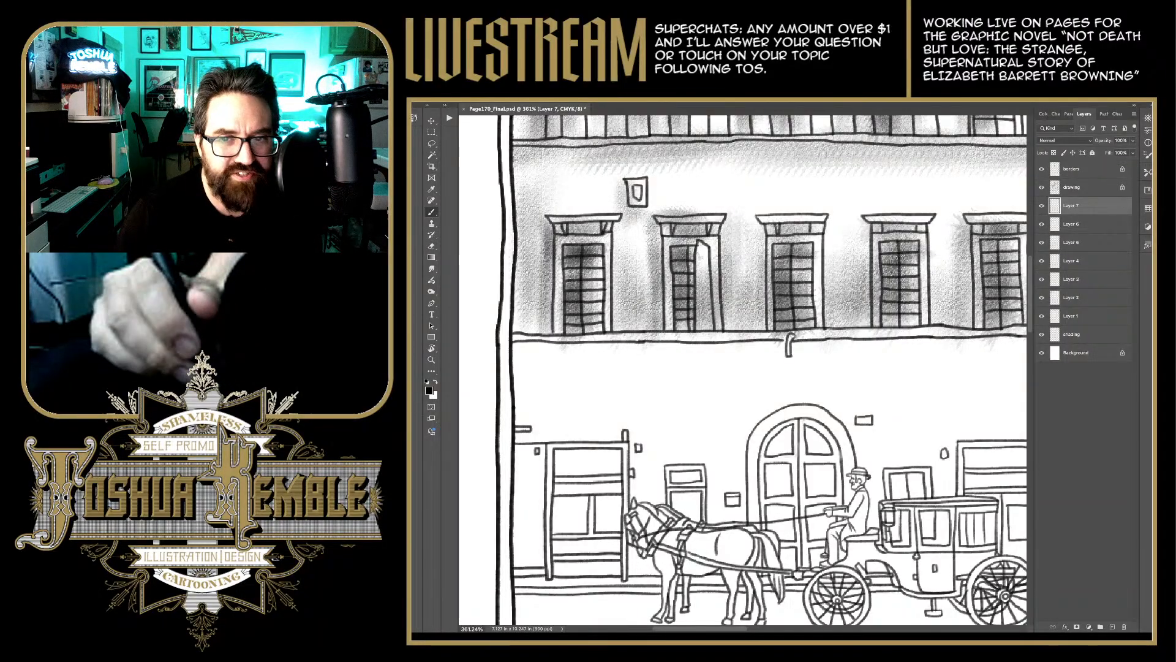
mouse_move(781, 349)
left_mouse_down()
mouse_move(789, 367)
mouse_move(808, 361)
left_mouse_up()
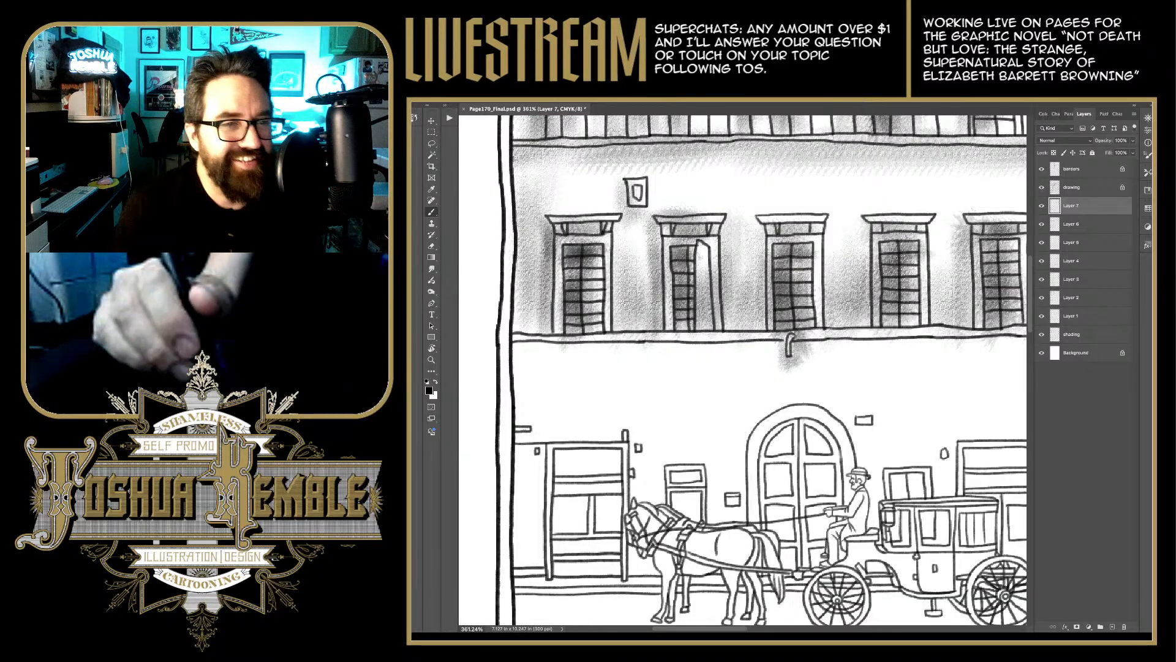
key("super+z")
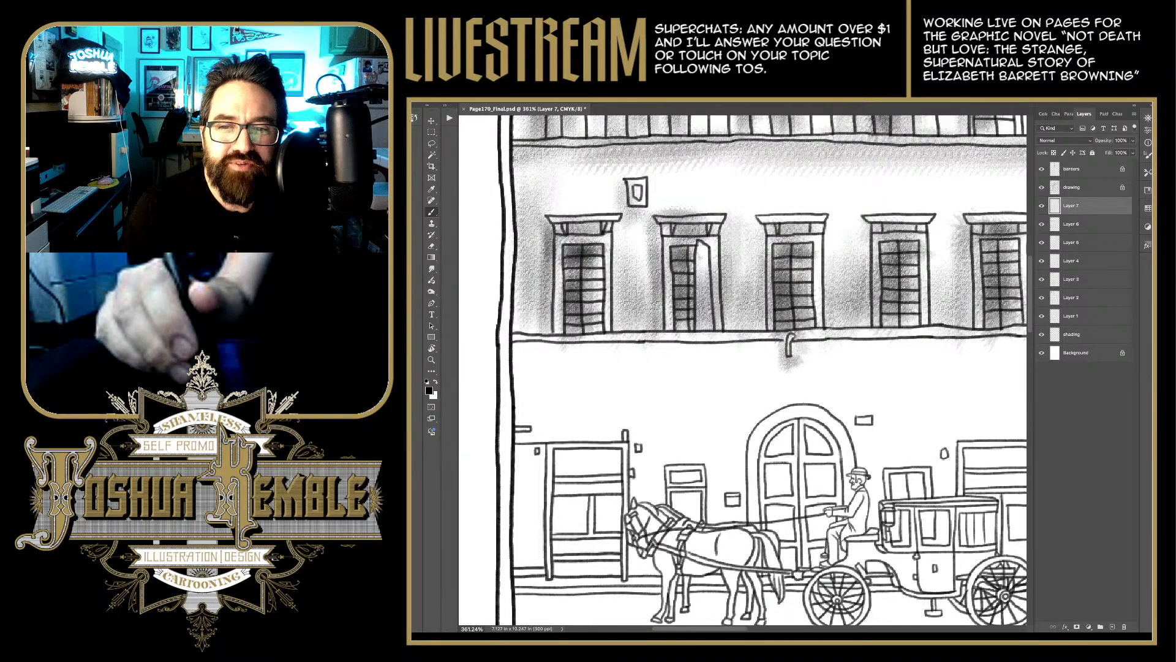
left_click_drag(799, 344, 793, 358)
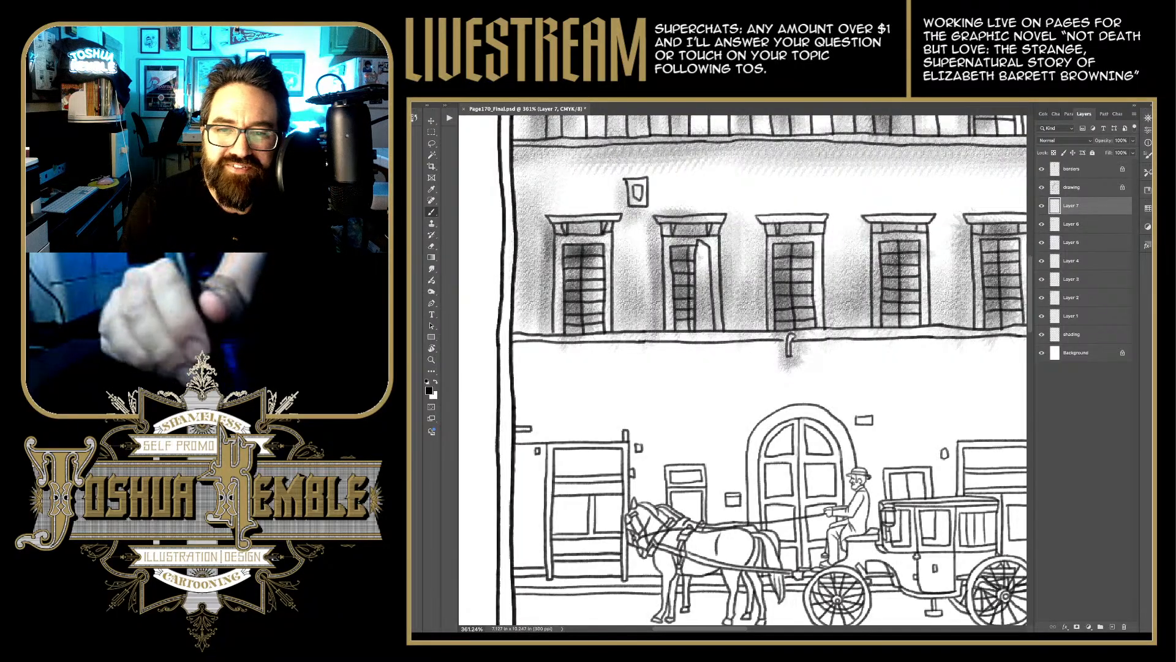
Step: Shade the wall lantern's glass and the wall band just beneath the third-row windows' ledge through to the panel's left border
scroll(742, 370, "right", 5)
scroll(743, 370, "right", 2)
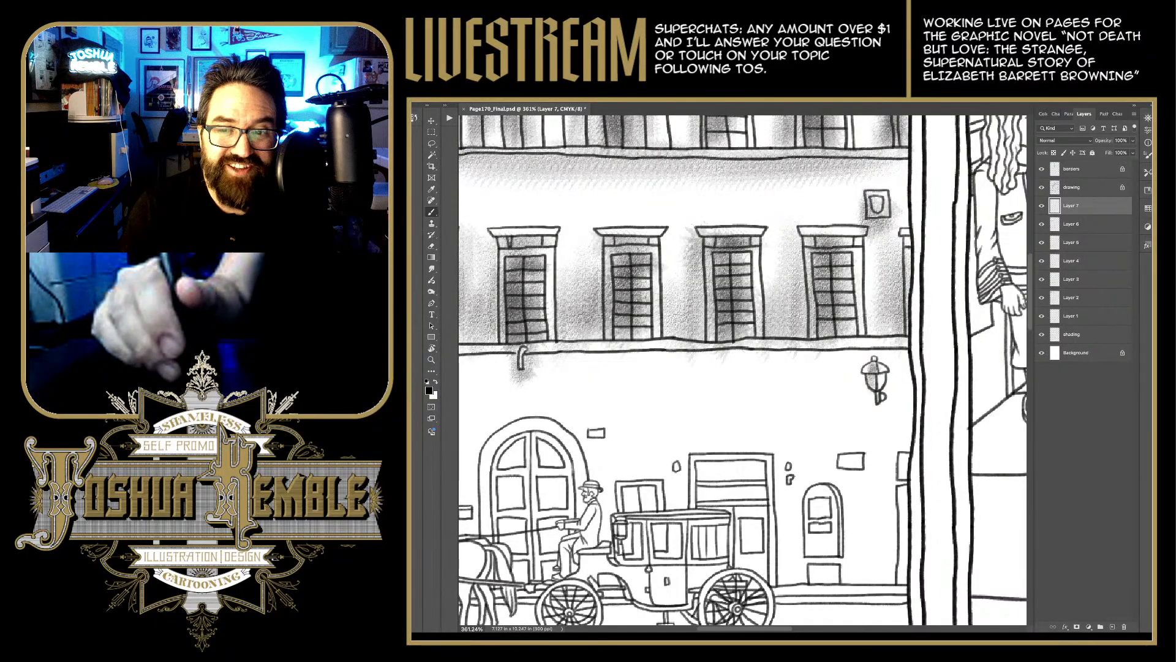
mouse_move(853, 371)
left_mouse_down()
mouse_move(879, 414)
mouse_move(864, 377)
mouse_move(882, 354)
mouse_move(524, 358)
mouse_move(766, 308)
mouse_move(586, 310)
left_mouse_up()
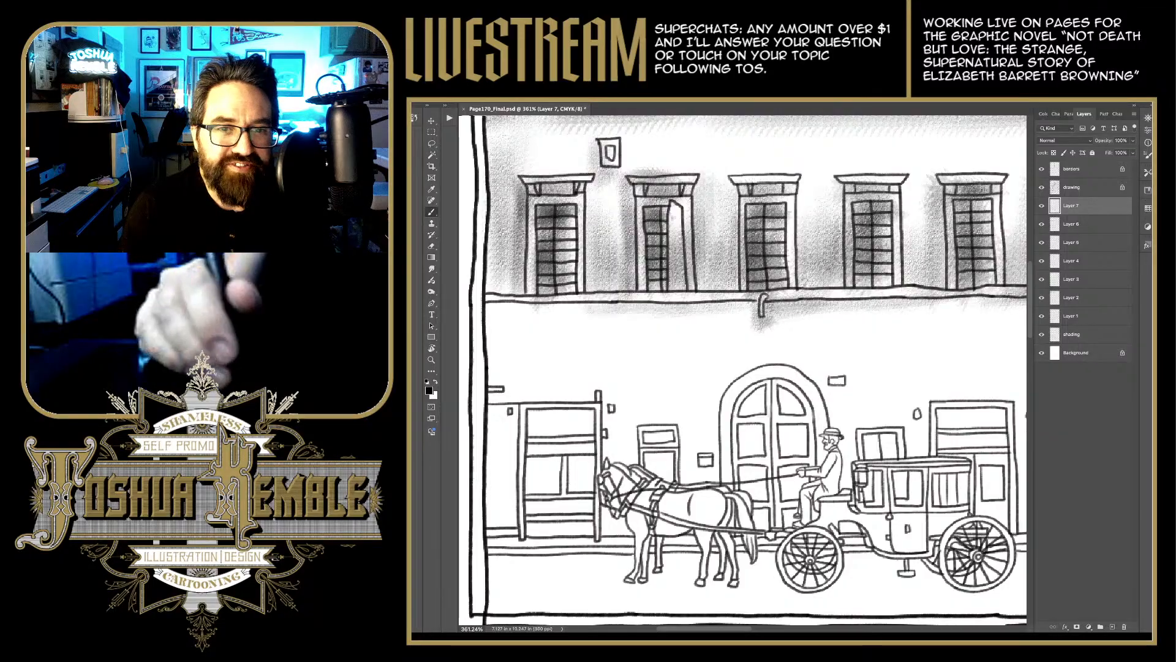
left_click_drag(661, 310, 511, 309)
left_click_drag(588, 311, 493, 308)
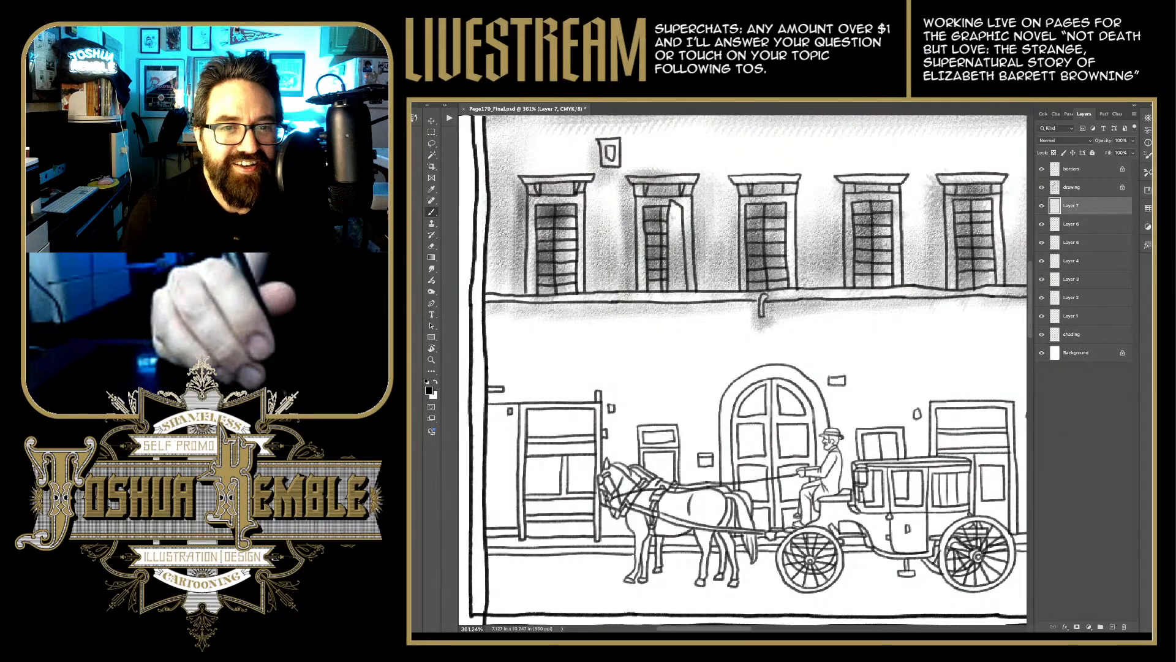
Step: Shade the panels of the large ground-floor door in front of the horses with soft pencil texture
key("e")
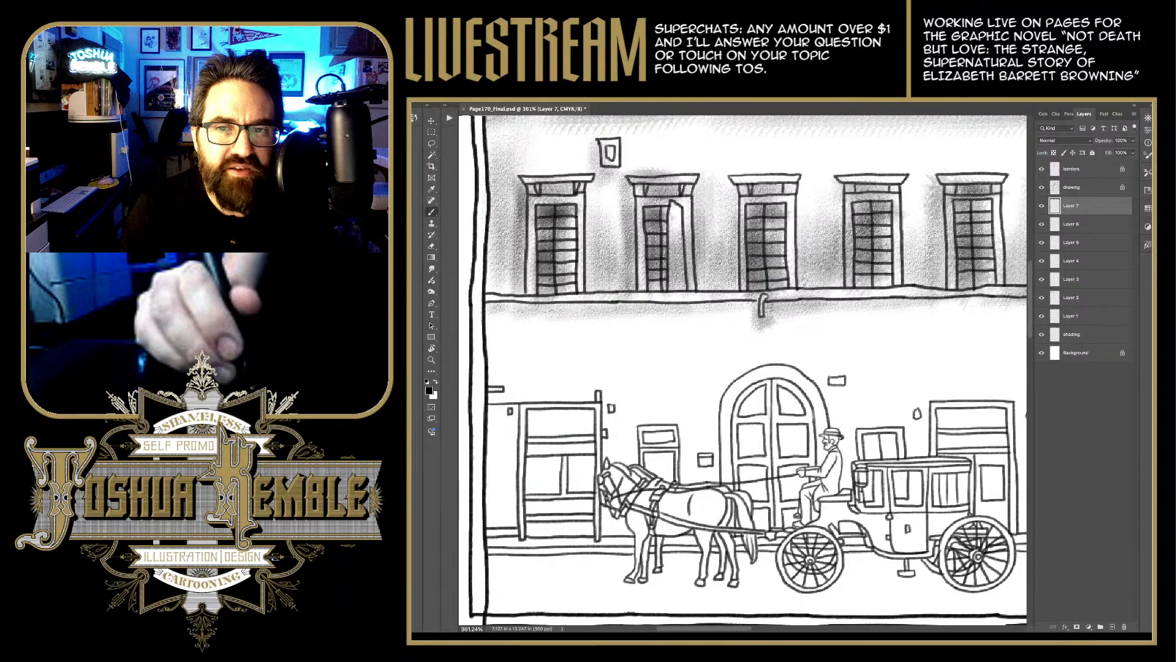
key("b")
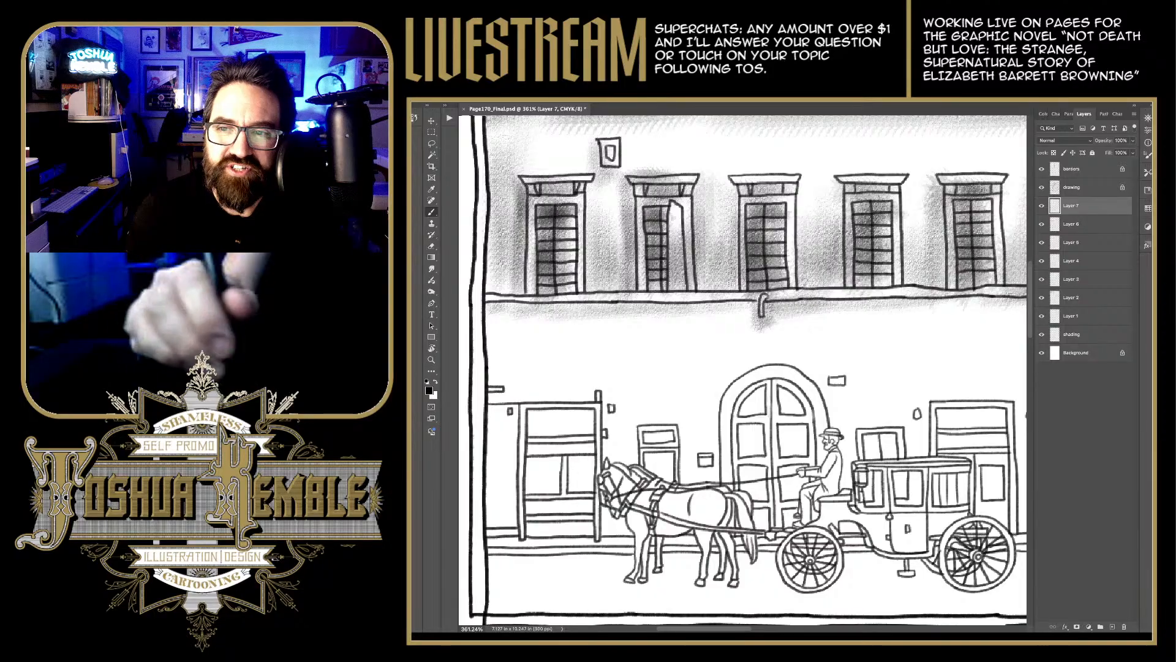
left_click_drag(823, 368, 662, 370)
left_click_drag(735, 368, 886, 305)
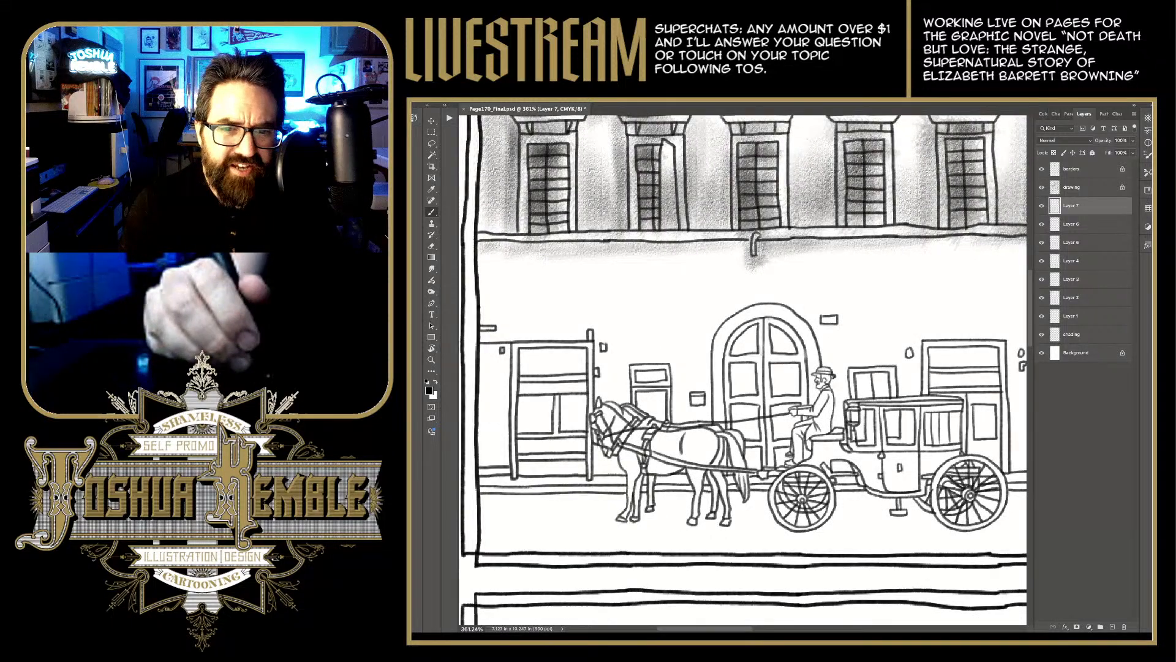
mouse_move(579, 471)
left_mouse_down()
mouse_move(582, 352)
mouse_move(532, 355)
mouse_move(572, 355)
mouse_move(576, 370)
mouse_move(564, 367)
mouse_move(575, 352)
mouse_move(522, 364)
left_mouse_up()
mouse_move(550, 356)
left_mouse_down()
mouse_move(574, 352)
mouse_move(582, 370)
mouse_move(531, 390)
mouse_move(585, 390)
mouse_move(576, 405)
mouse_move(521, 406)
mouse_move(547, 419)
mouse_move(538, 429)
mouse_move(519, 420)
mouse_move(530, 409)
mouse_move(544, 425)
left_mouse_up()
mouse_move(558, 418)
left_mouse_down()
mouse_move(547, 429)
mouse_move(576, 428)
mouse_move(519, 445)
mouse_move(542, 449)
mouse_move(521, 473)
mouse_move(549, 472)
mouse_move(508, 370)
left_mouse_up()
Step: Shade the wall section between the large ground-floor door and the panel's left border
mouse_move(506, 419)
left_mouse_down()
mouse_move(506, 338)
mouse_move(482, 359)
mouse_move(473, 350)
mouse_move(490, 371)
mouse_move(488, 414)
left_mouse_up()
left_click_drag(495, 366, 495, 429)
left_click_drag(502, 354, 504, 415)
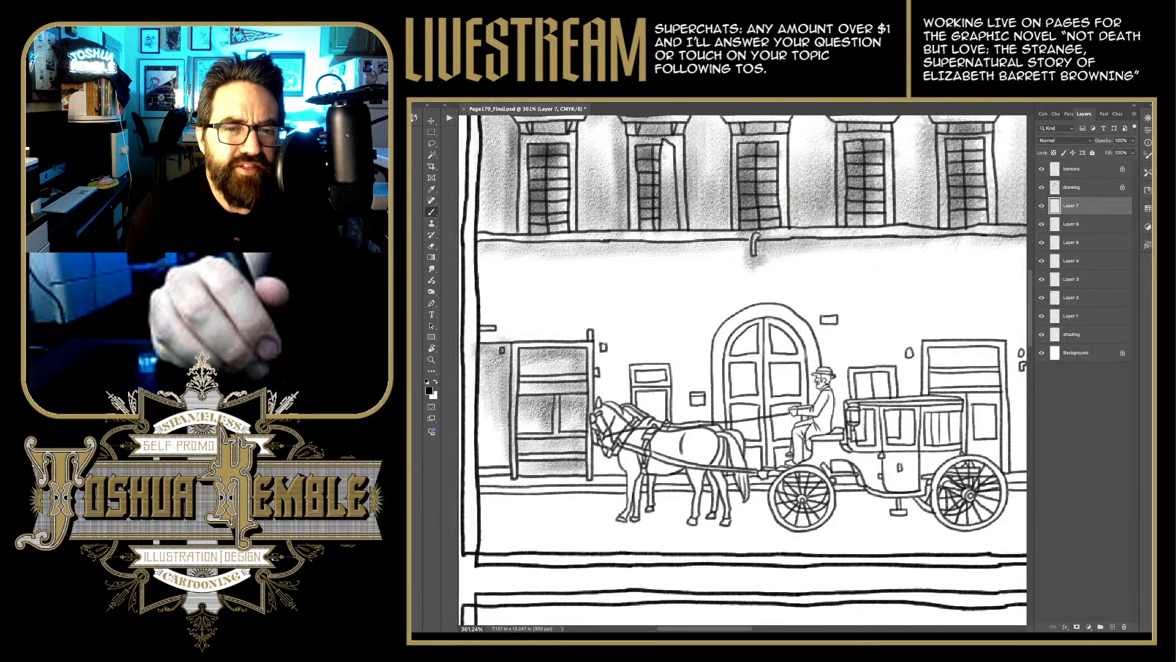
left_click_drag(507, 365, 485, 347)
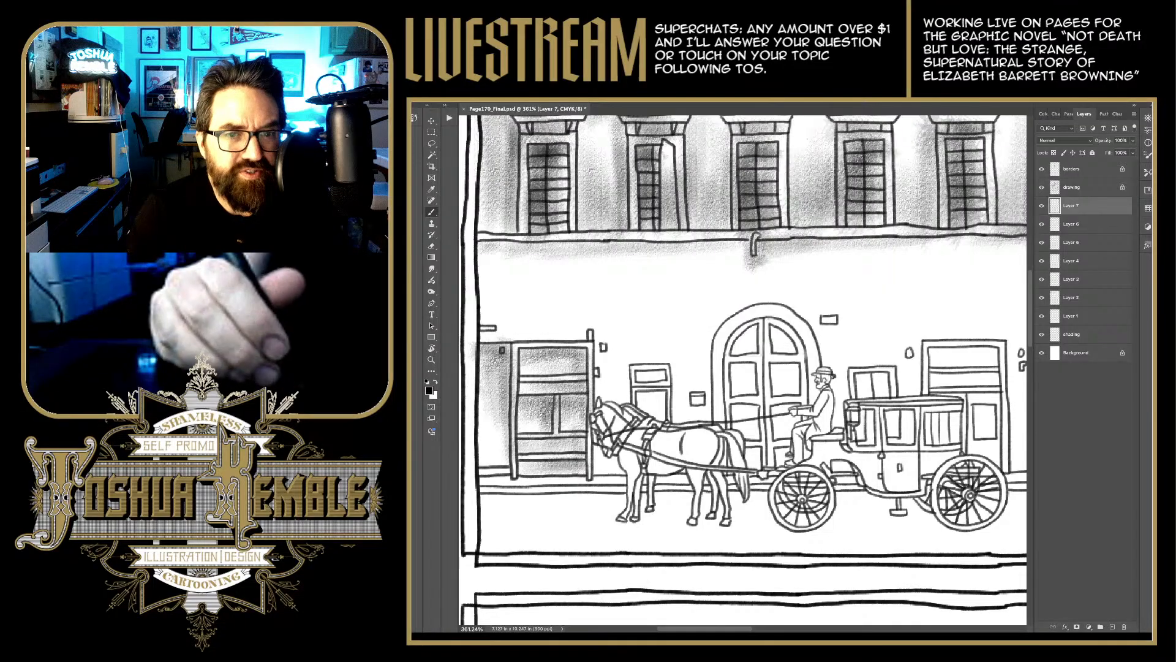
key("e")
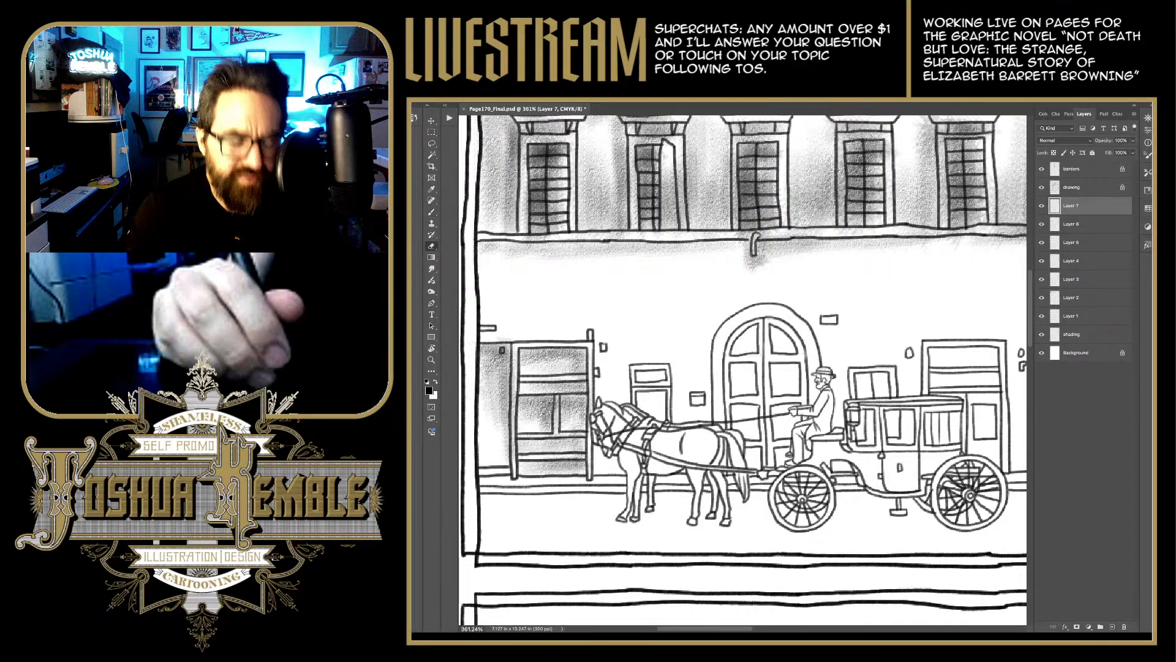
key("b")
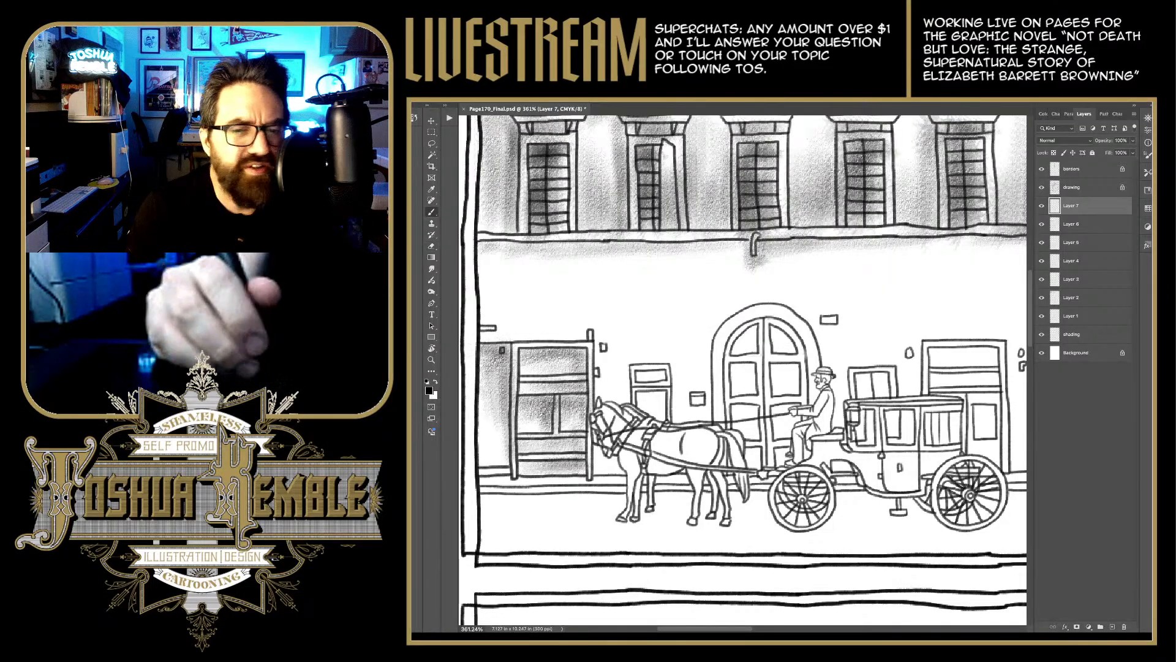
Step: Darken the base of the wall beside the panel's left border and erase the shading that spills onto the ledge below it
left_click_drag(742, 368, 773, 320)
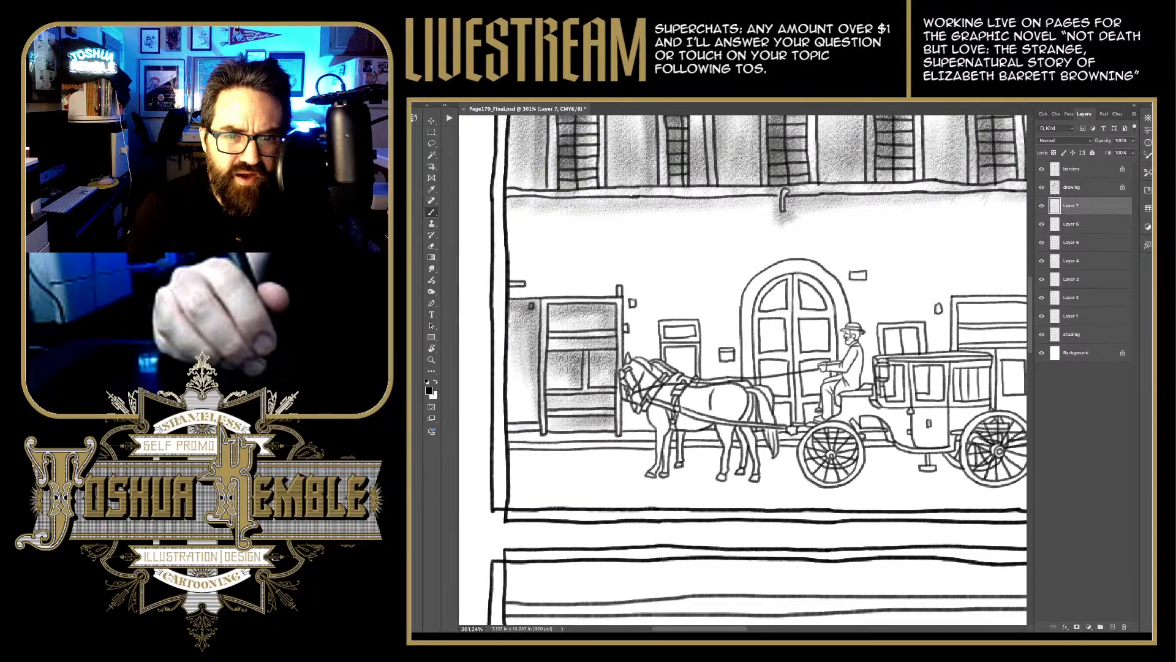
mouse_move(511, 428)
left_mouse_down()
mouse_move(536, 433)
mouse_move(508, 436)
mouse_move(519, 427)
left_mouse_up()
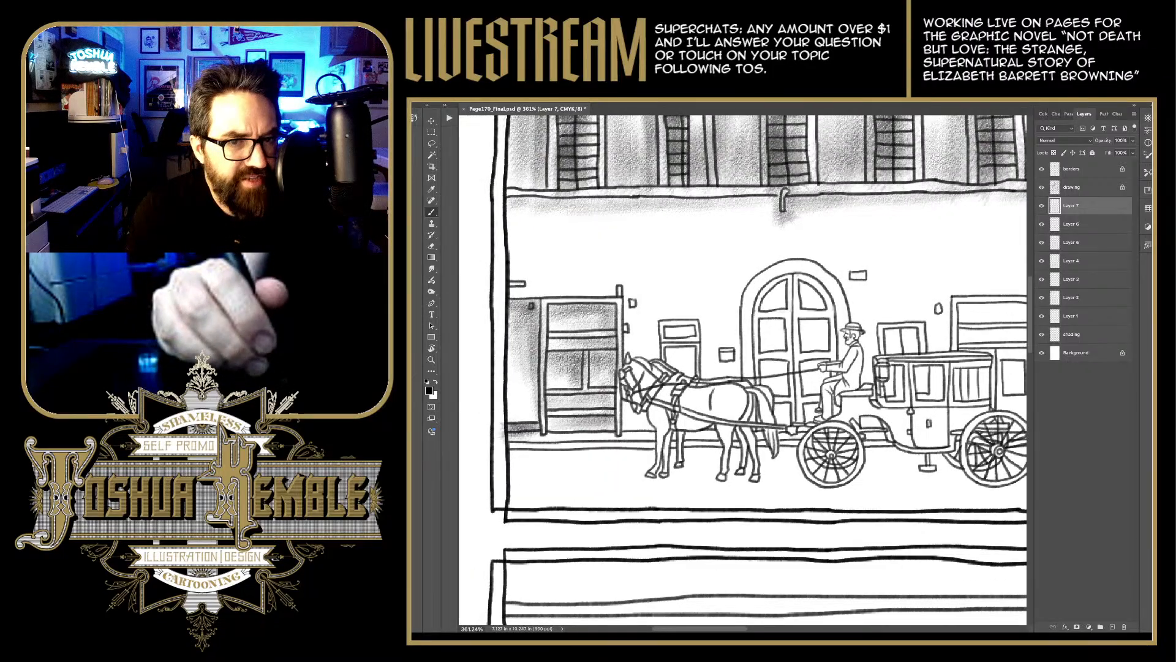
key("e")
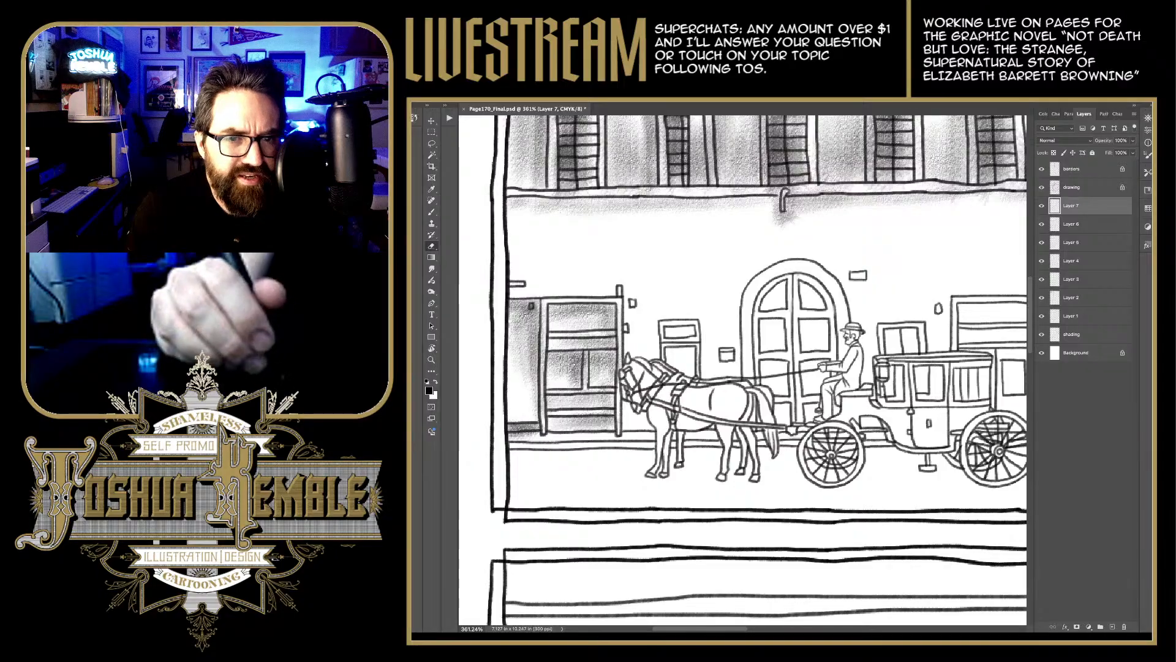
left_click_drag(511, 436, 535, 436)
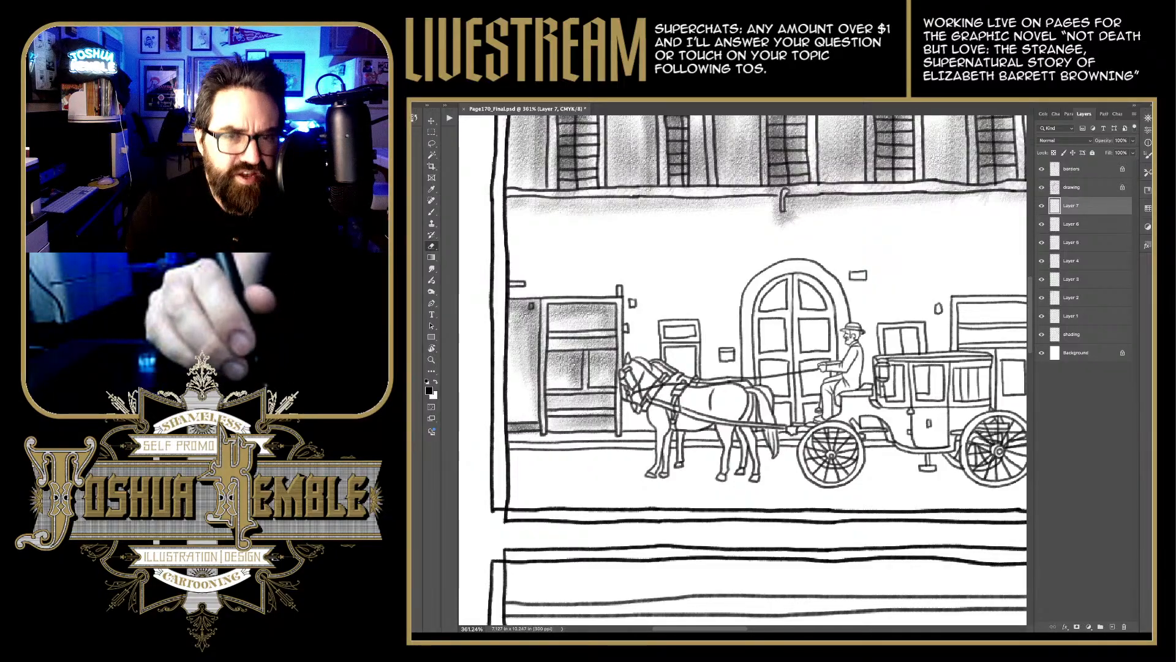
key("b")
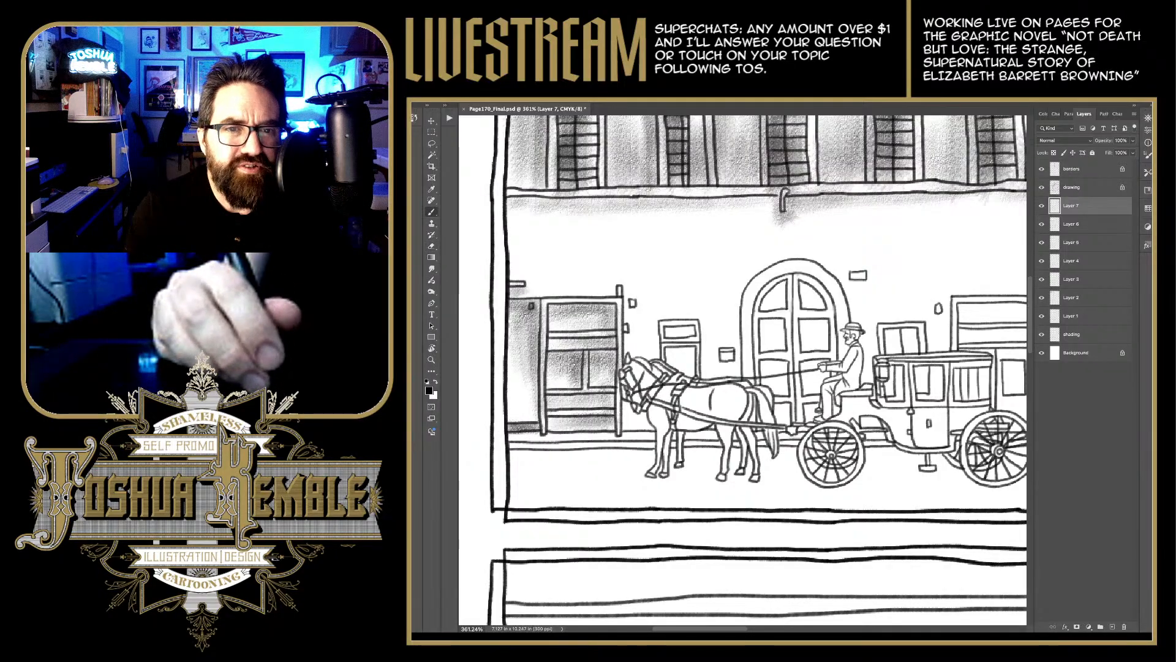
key("e")
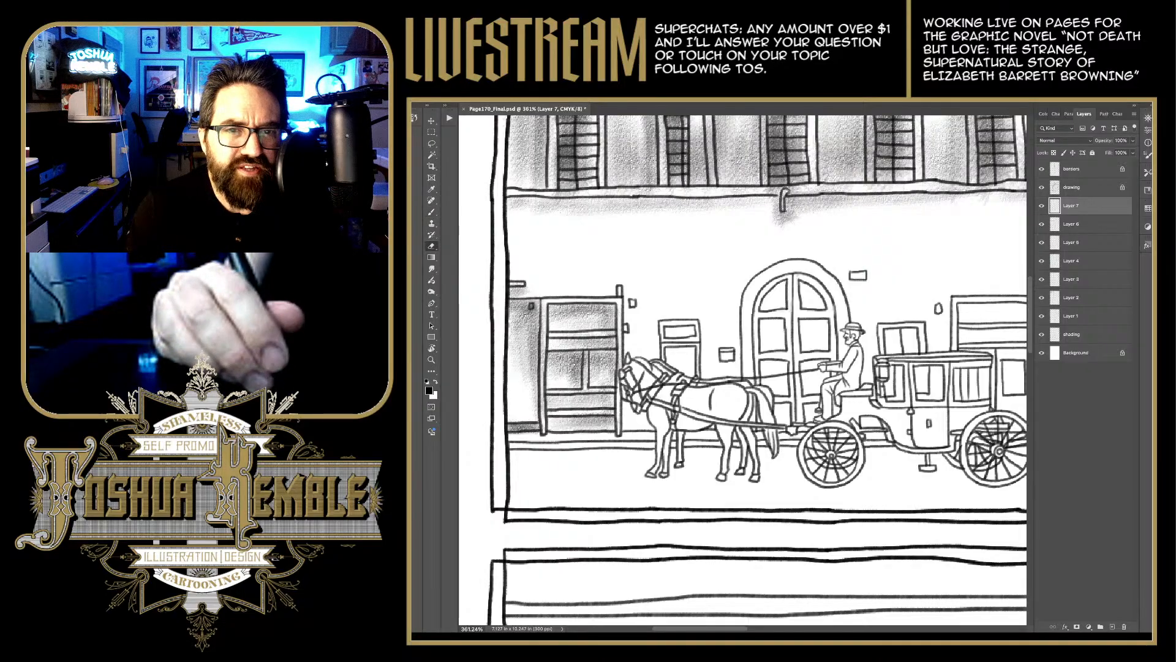
Step: Shade the top pane and lower opening of the small doorway behind the horses, cleaning stray shading with the eraser
scroll(743, 367, "right", 3)
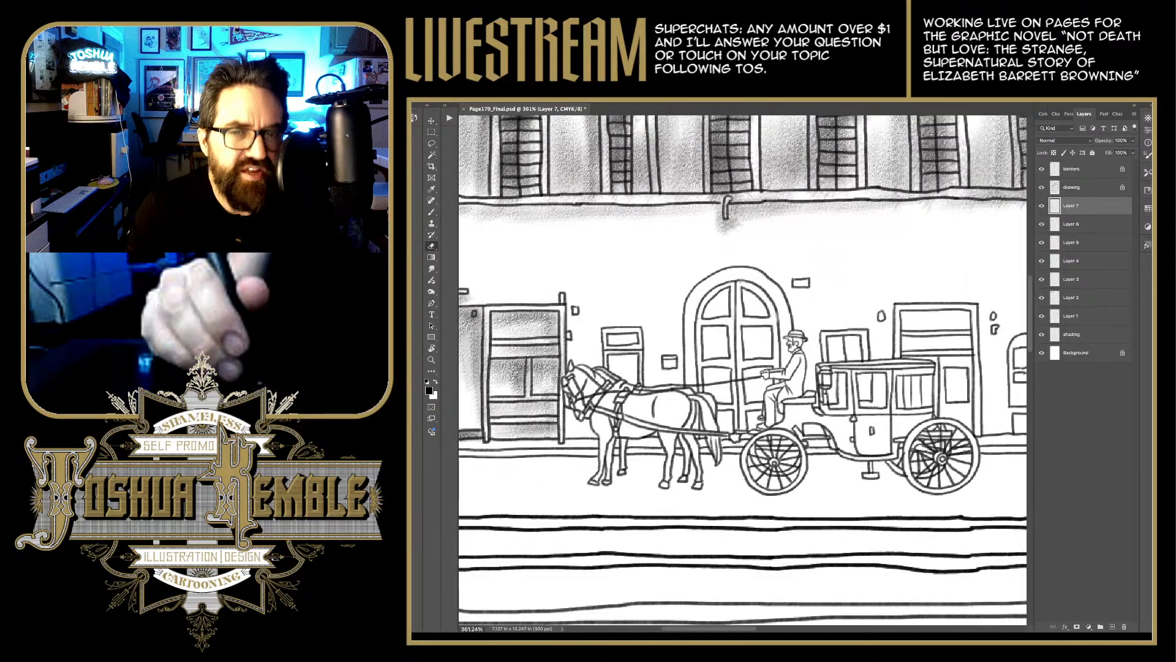
key("b")
mouse_move(604, 338)
left_mouse_down()
mouse_move(640, 342)
mouse_move(625, 342)
mouse_move(639, 389)
mouse_move(637, 365)
mouse_move(631, 376)
mouse_move(617, 364)
left_mouse_up()
key("e")
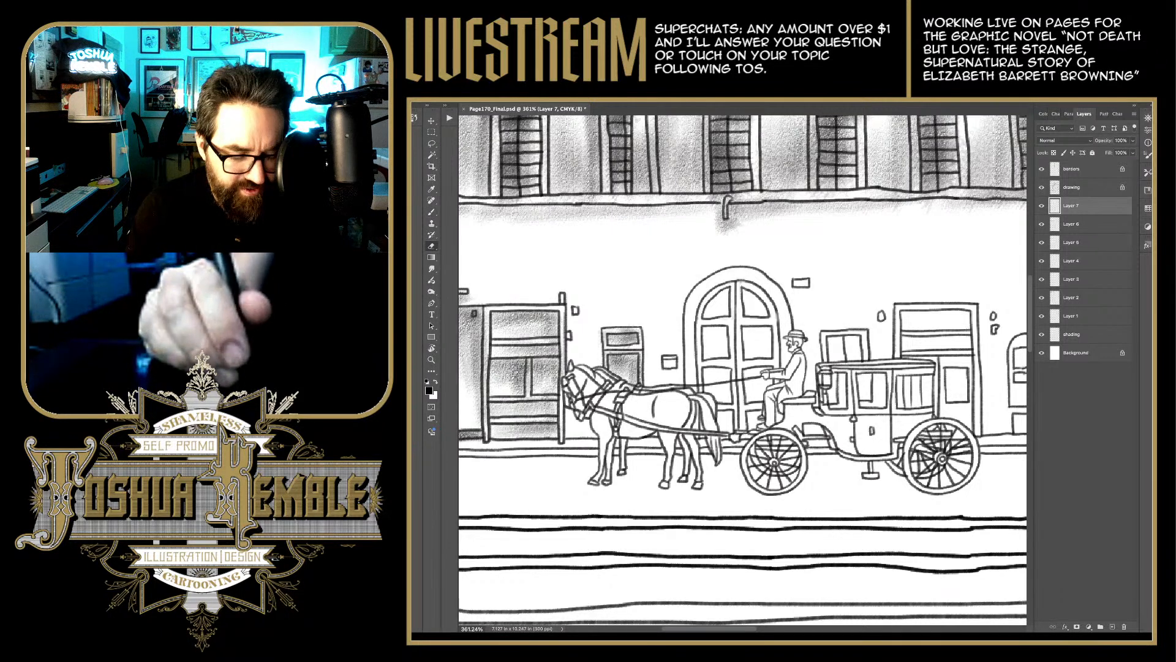
Step: Undo the stroke at the top of the large door's post and shade the small wall plaque beside the arched door
key("b")
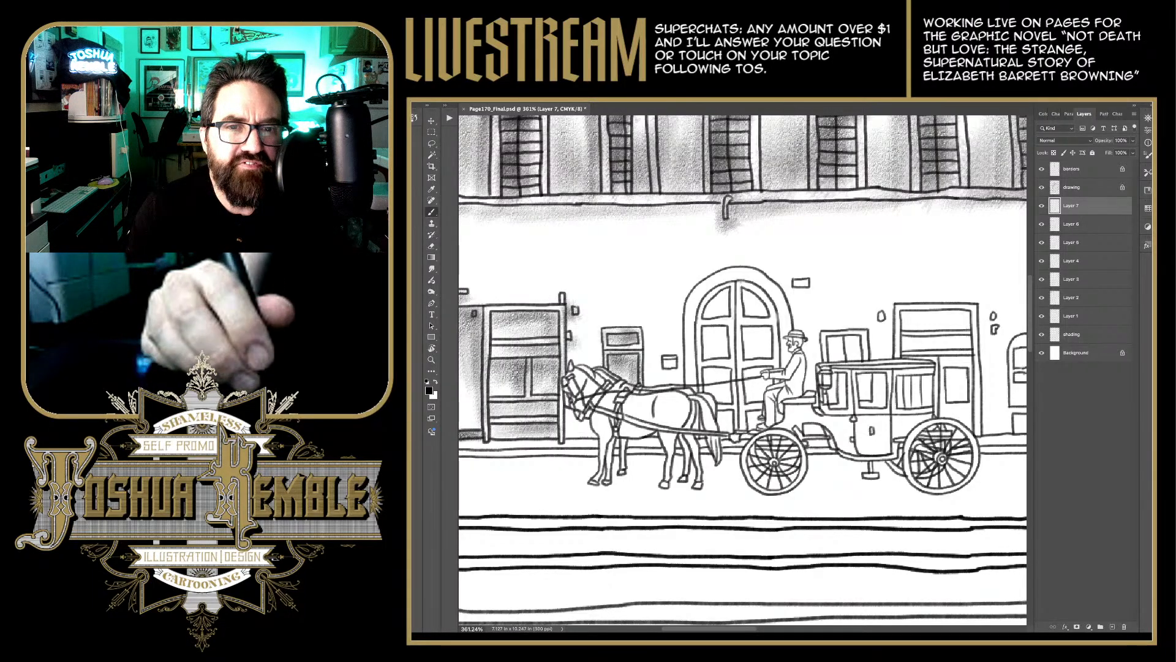
left_click_drag(553, 291, 566, 307)
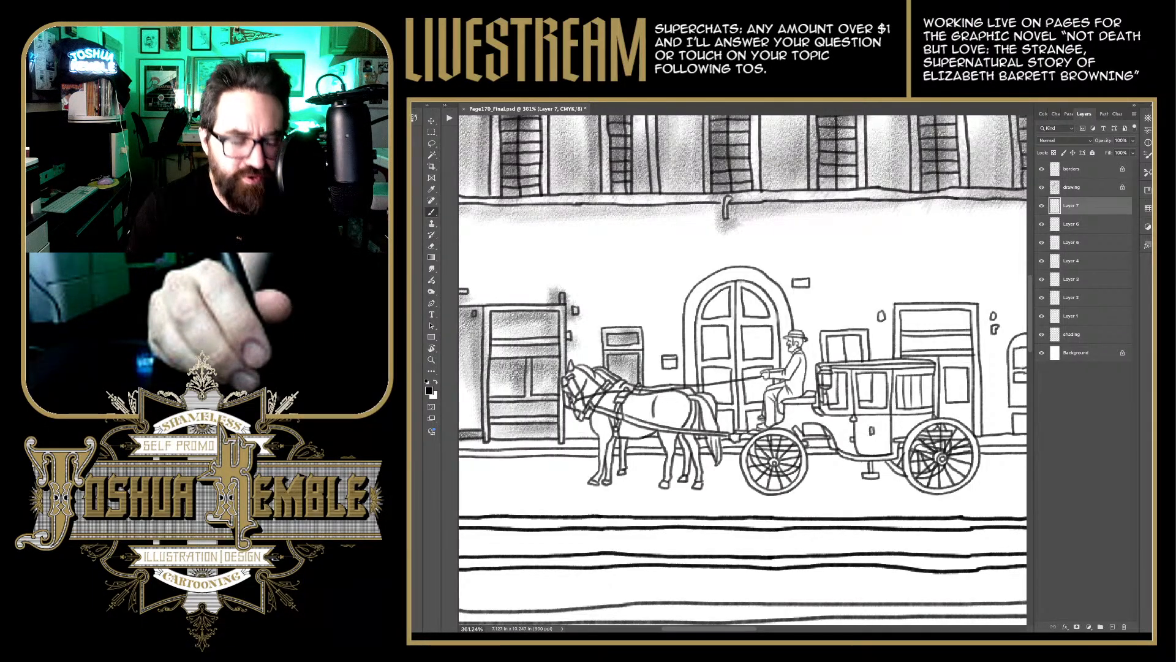
key("ctrl+z")
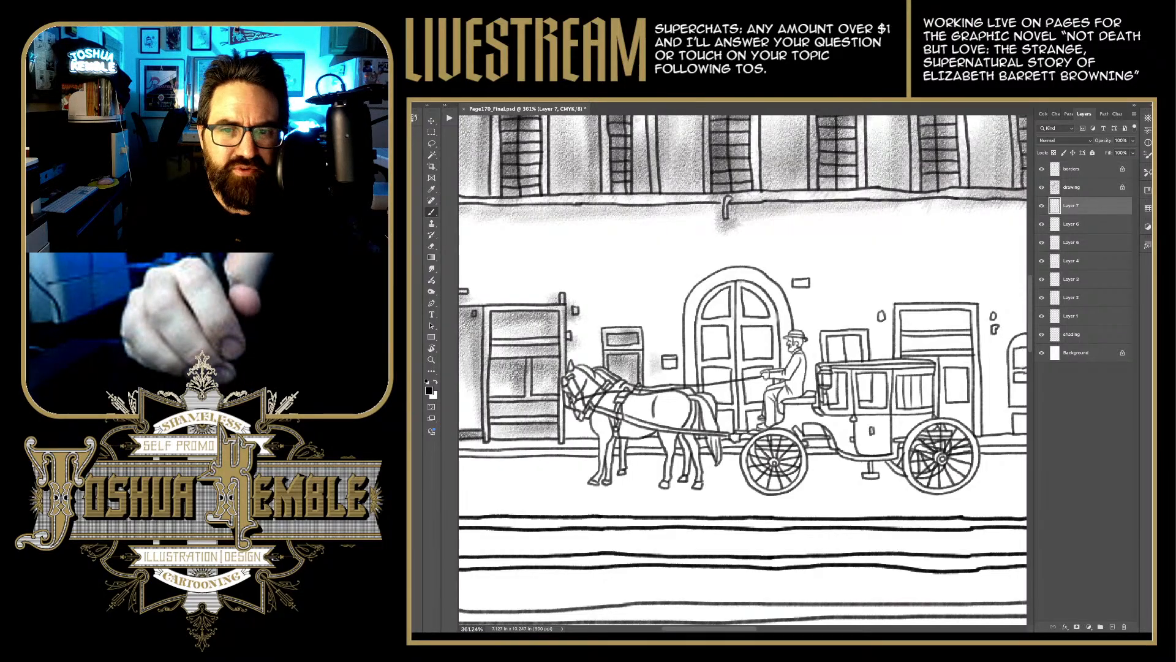
mouse_move(657, 358)
left_mouse_down()
mouse_move(655, 371)
mouse_move(678, 376)
left_mouse_up()
Step: Shade the wall between the large door and the small doorway, and erase the spill from the horses' heads
left_click_drag(575, 402, 578, 433)
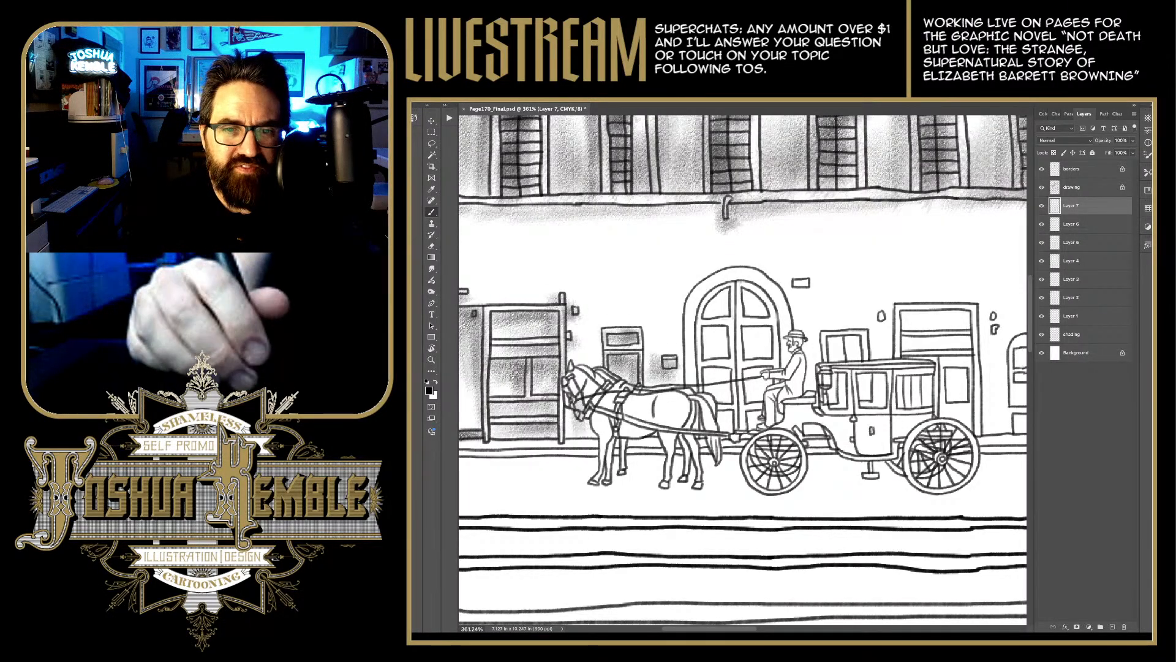
mouse_move(569, 327)
left_mouse_down()
mouse_move(567, 375)
mouse_move(590, 411)
left_mouse_up()
mouse_move(592, 353)
left_mouse_down()
mouse_move(606, 423)
mouse_move(571, 429)
left_mouse_up()
mouse_move(573, 363)
left_mouse_down()
mouse_move(579, 426)
mouse_move(603, 445)
left_mouse_up()
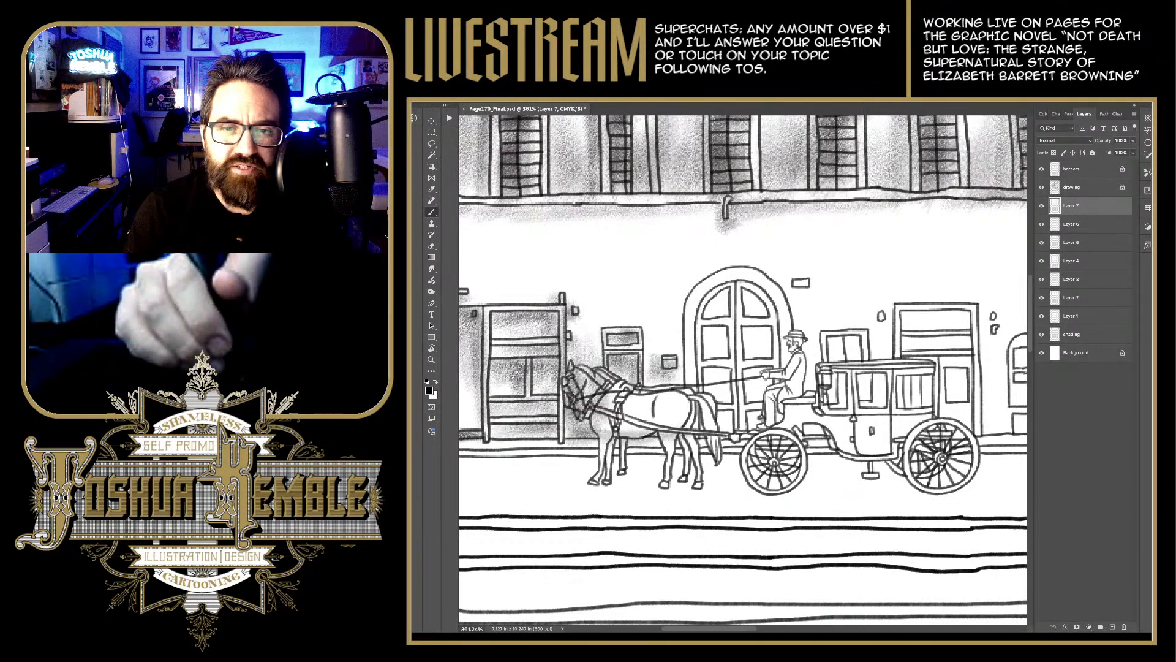
key("space")
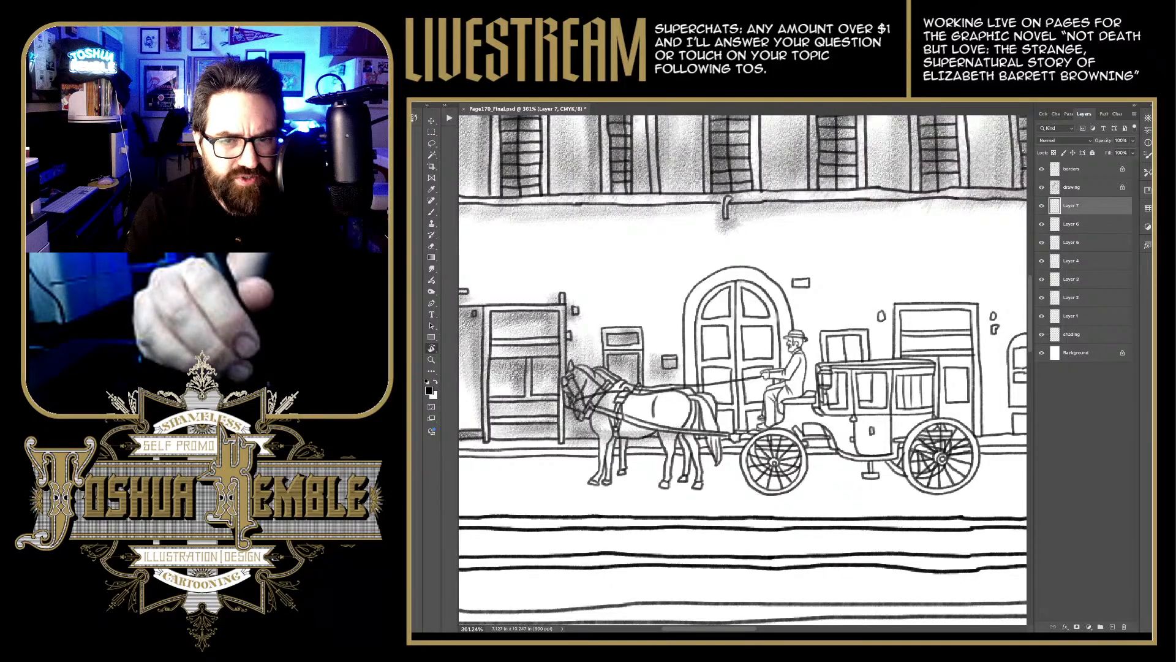
key("e")
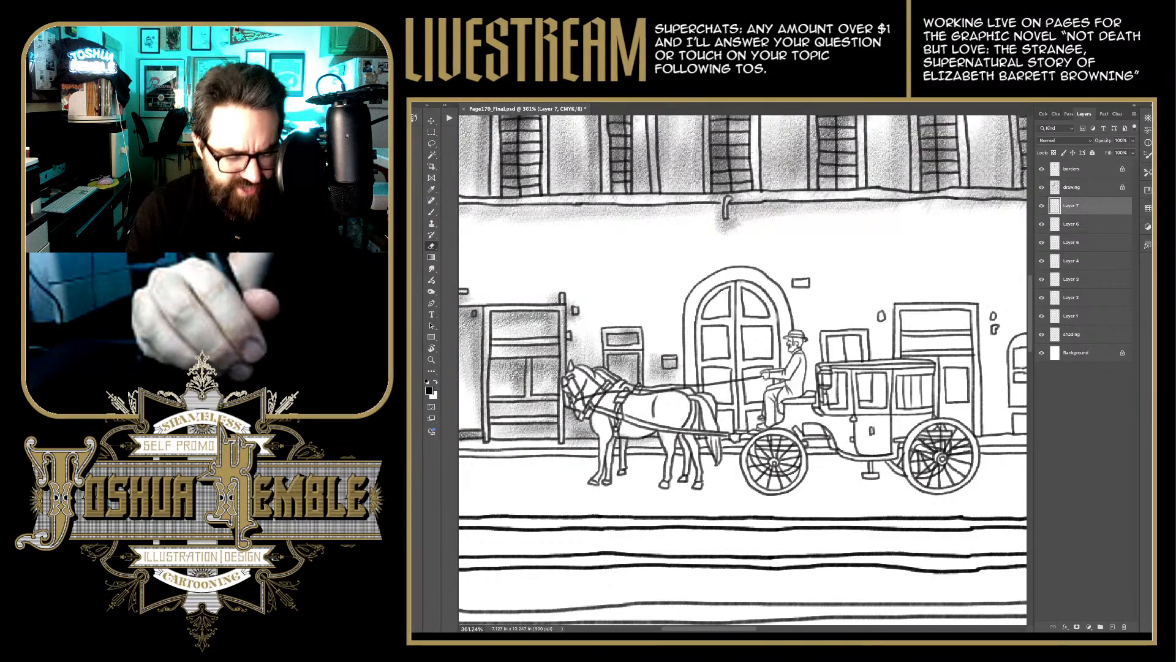
Step: Shade the wall along the outer left curve of the arched doorway and clean up its edge with the eraser
key("b")
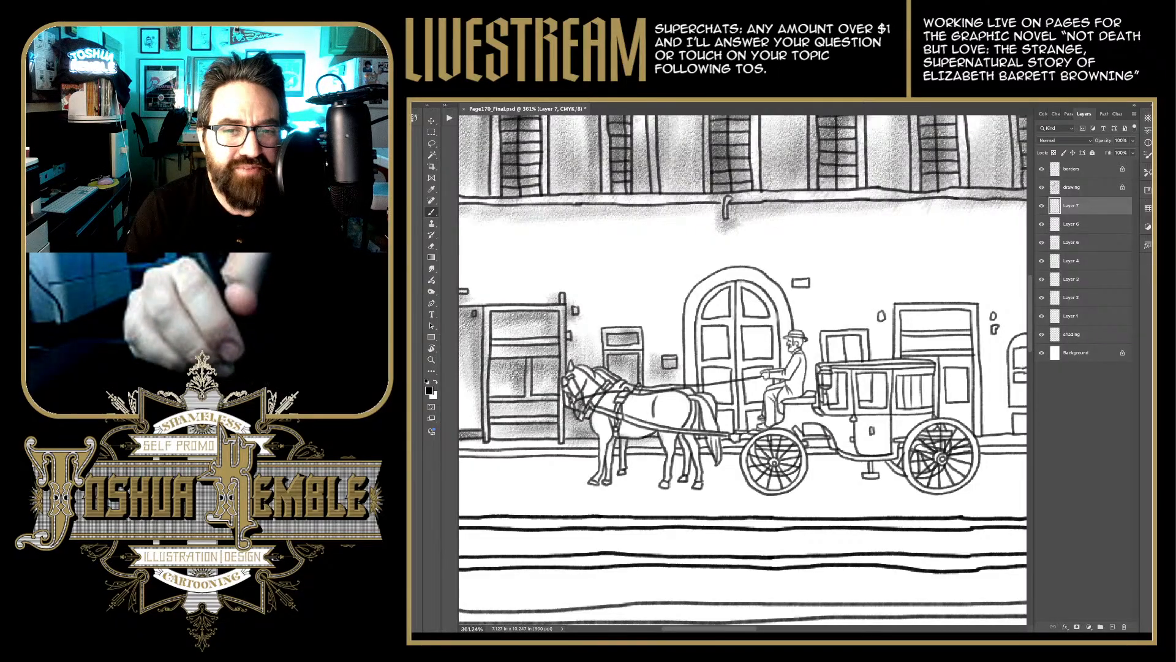
scroll(742, 370, "right", 3)
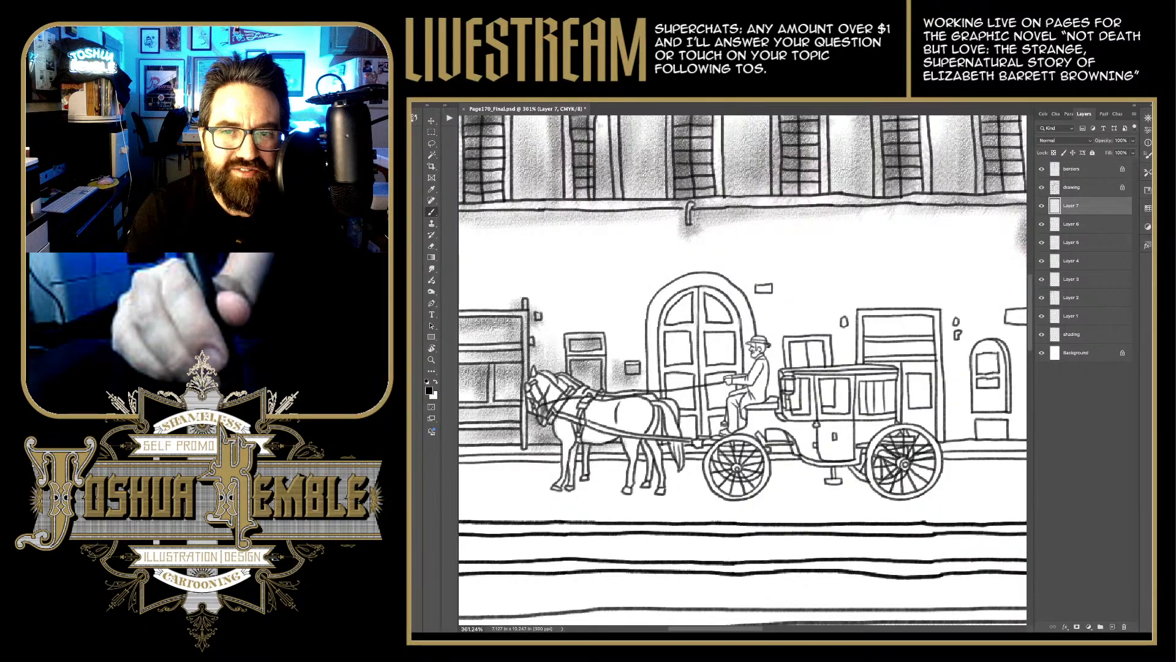
mouse_move(679, 281)
left_mouse_down()
mouse_move(647, 323)
mouse_move(640, 390)
left_mouse_up()
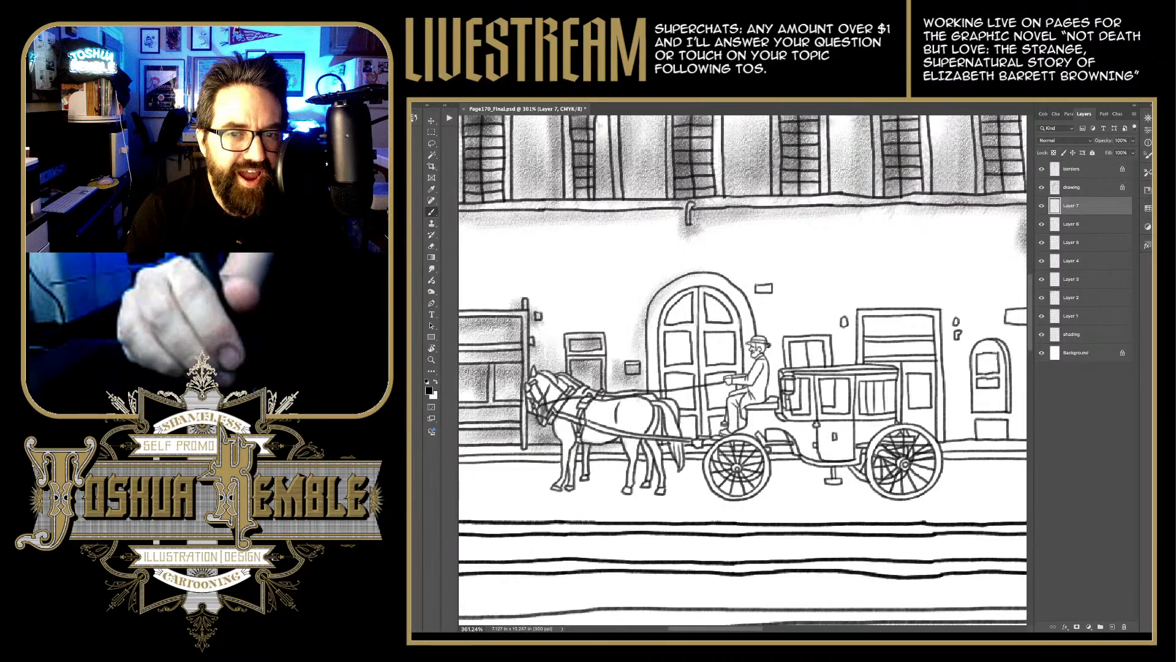
mouse_move(639, 345)
left_mouse_down()
mouse_move(645, 416)
mouse_move(651, 302)
mouse_move(680, 280)
left_mouse_up()
key("e")
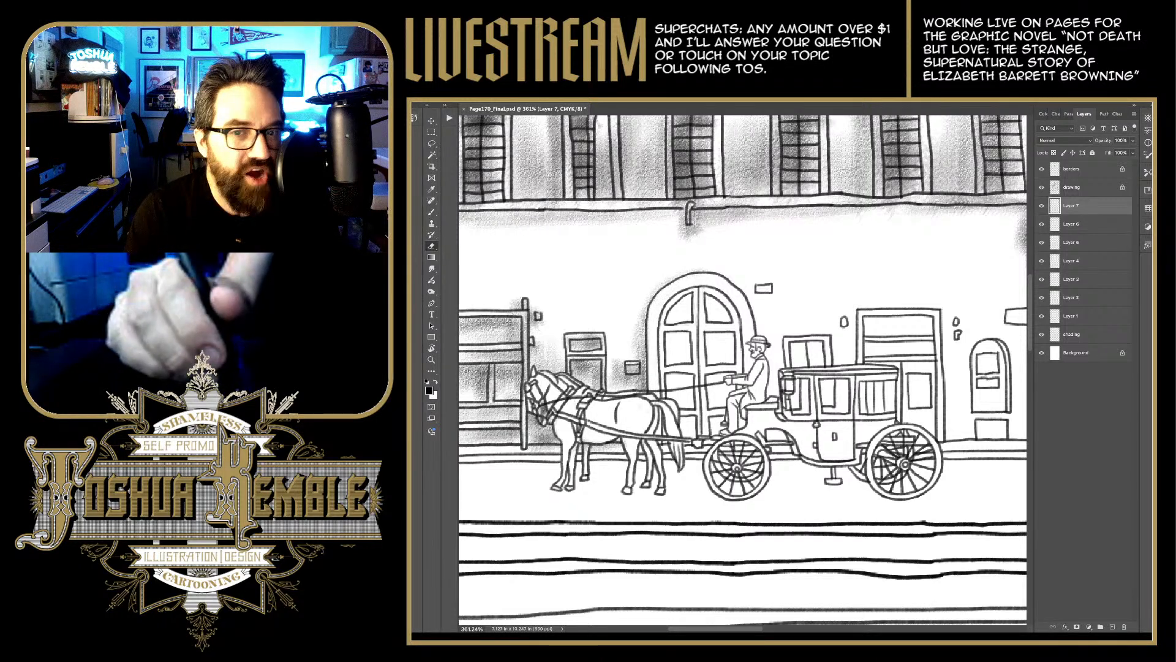
Step: Shade the arched door's fanlight and panels behind the coachman, down to the reins
key("b")
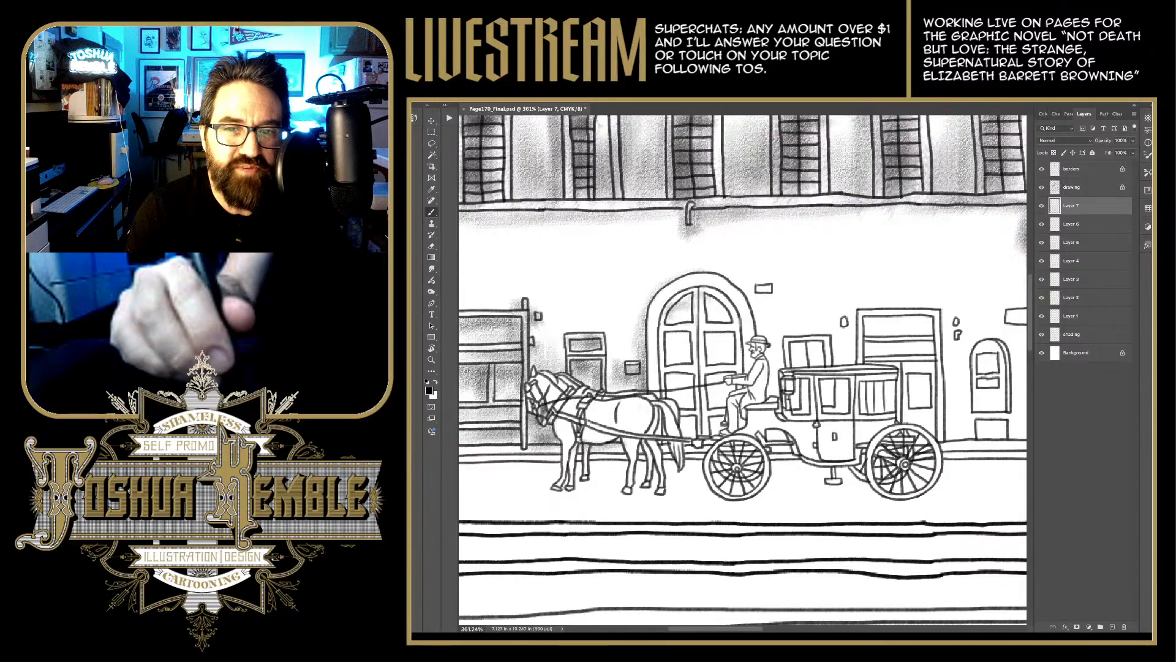
mouse_move(701, 290)
left_mouse_down()
mouse_move(746, 371)
mouse_move(721, 426)
left_mouse_up()
mouse_move(738, 363)
left_mouse_down()
mouse_move(733, 419)
mouse_move(710, 436)
left_mouse_up()
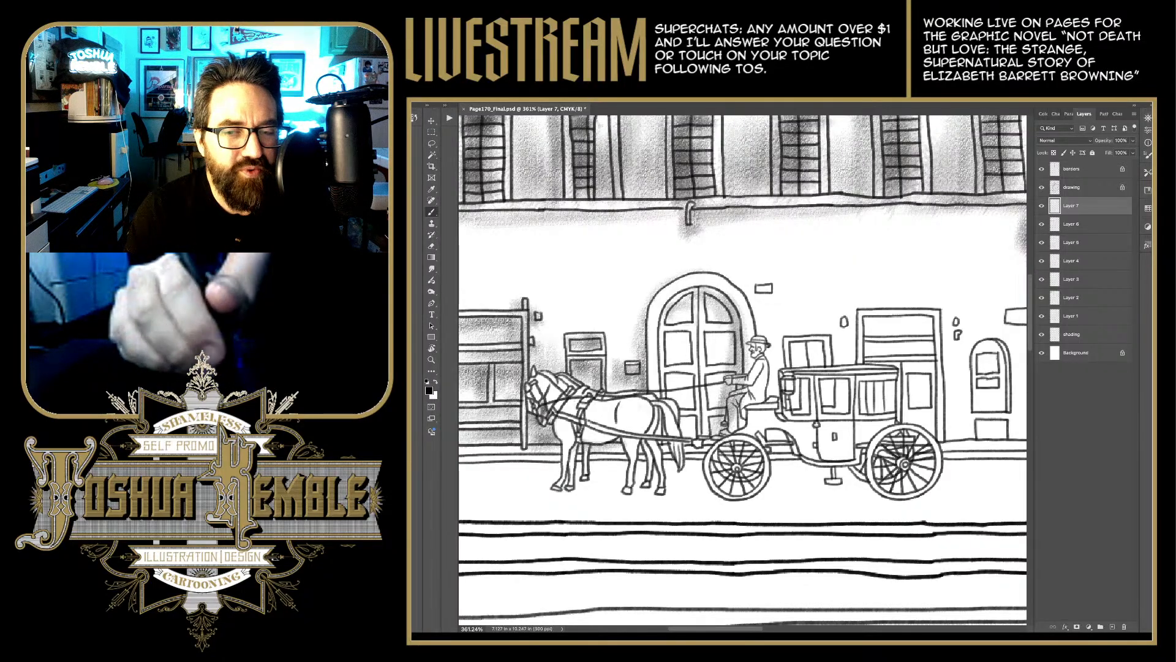
left_click_drag(723, 384, 706, 427)
left_click_drag(668, 323, 668, 422)
mouse_move(680, 352)
left_mouse_down()
mouse_move(674, 438)
mouse_move(688, 447)
mouse_move(705, 415)
left_mouse_up()
left_click_drag(717, 356, 712, 416)
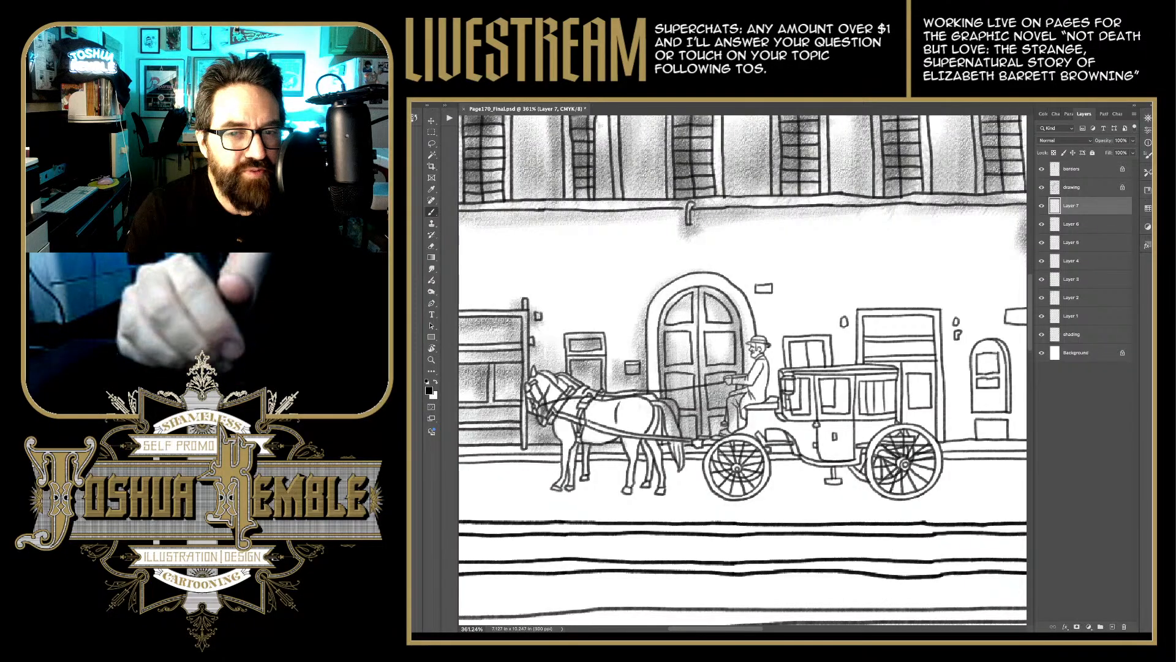
Step: Darken the arched doorway's left jamb and the door's lower left area behind the horses' tails
left_click_drag(653, 365, 653, 388)
left_click_drag(651, 321, 656, 398)
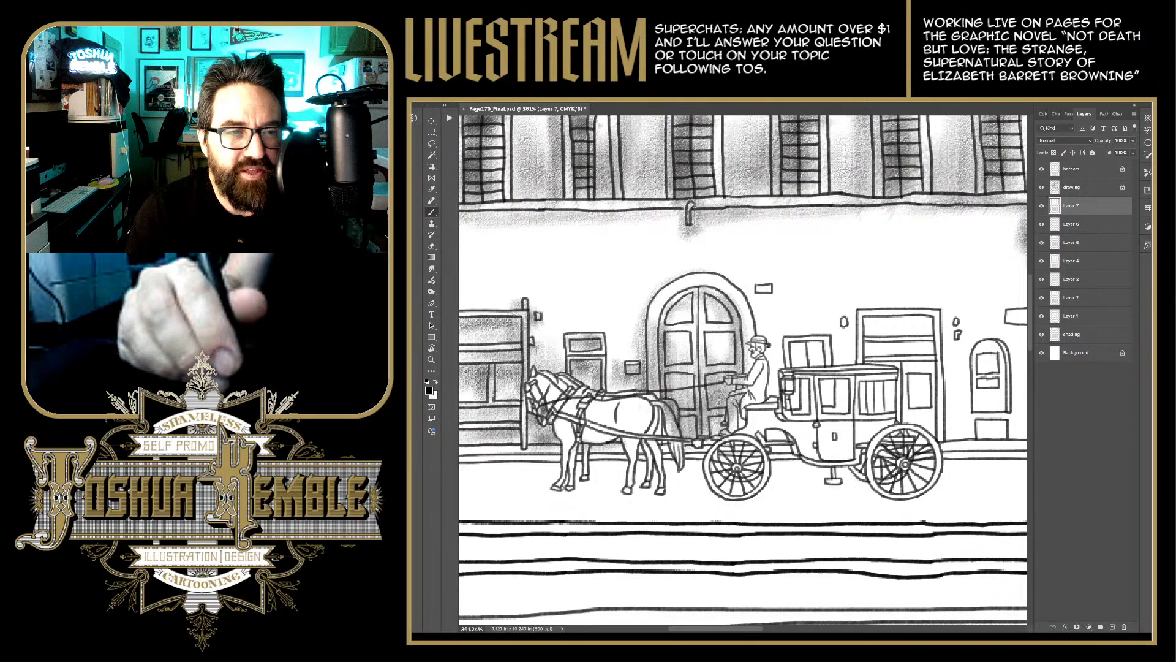
mouse_move(665, 345)
left_mouse_down()
mouse_move(686, 444)
mouse_move(671, 446)
left_mouse_up()
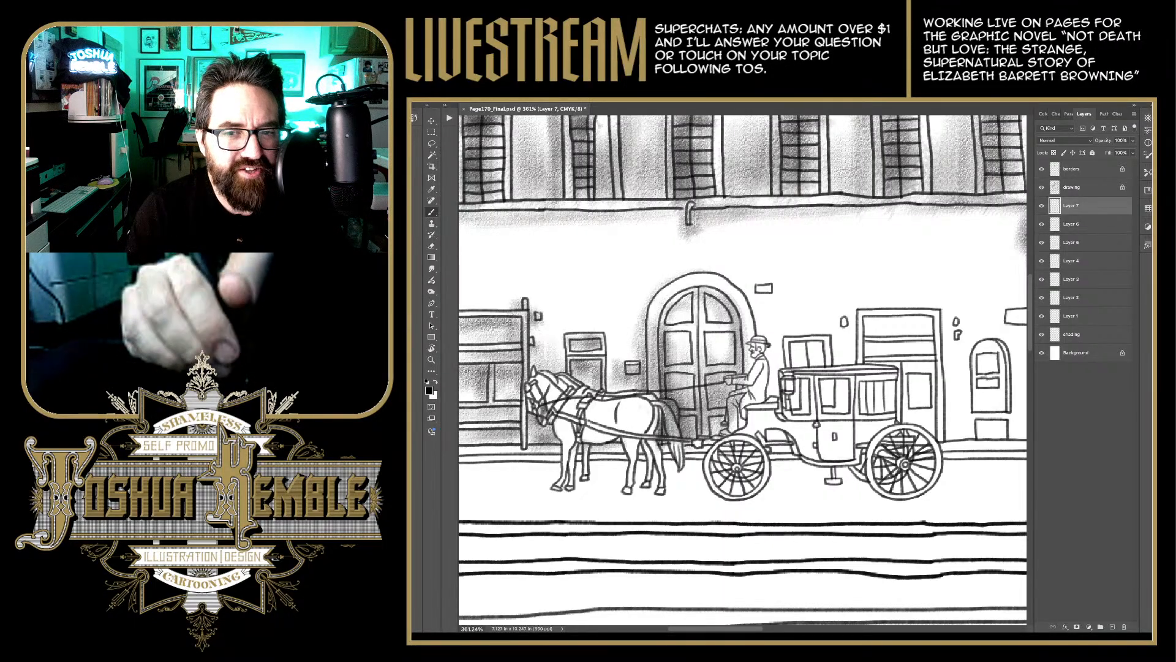
Step: Erase the door shading that spills over the horses' tails, the reins and the coachman
key("e")
left_click_drag(662, 404, 680, 444)
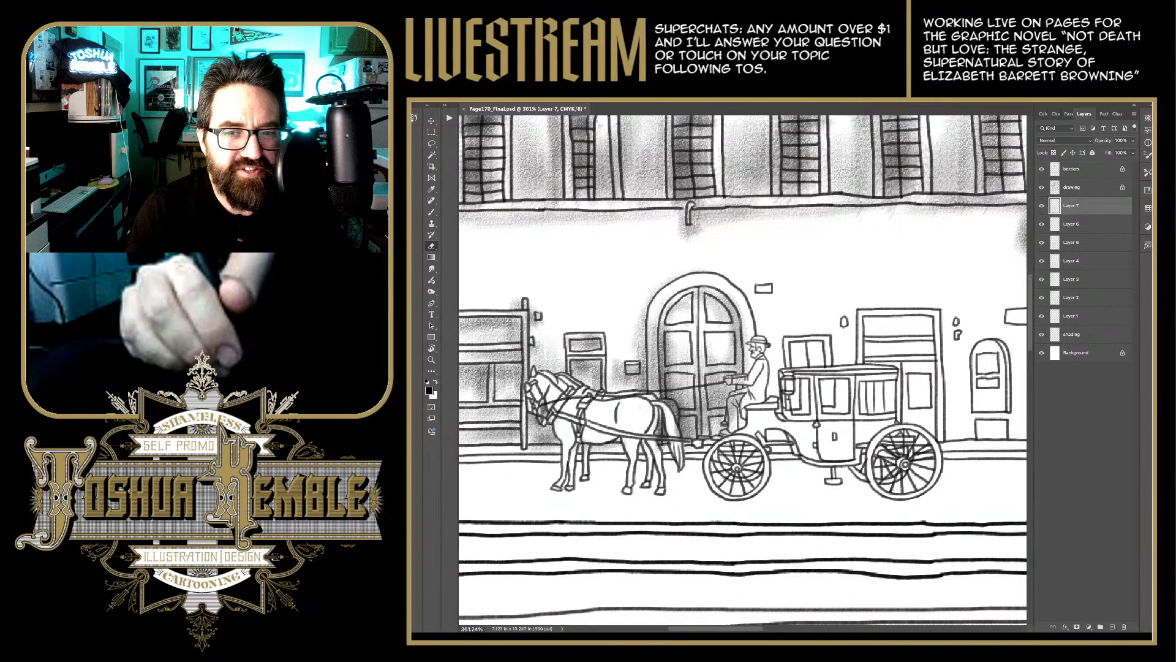
mouse_move(665, 398)
left_mouse_down()
mouse_move(730, 423)
mouse_move(738, 392)
left_mouse_up()
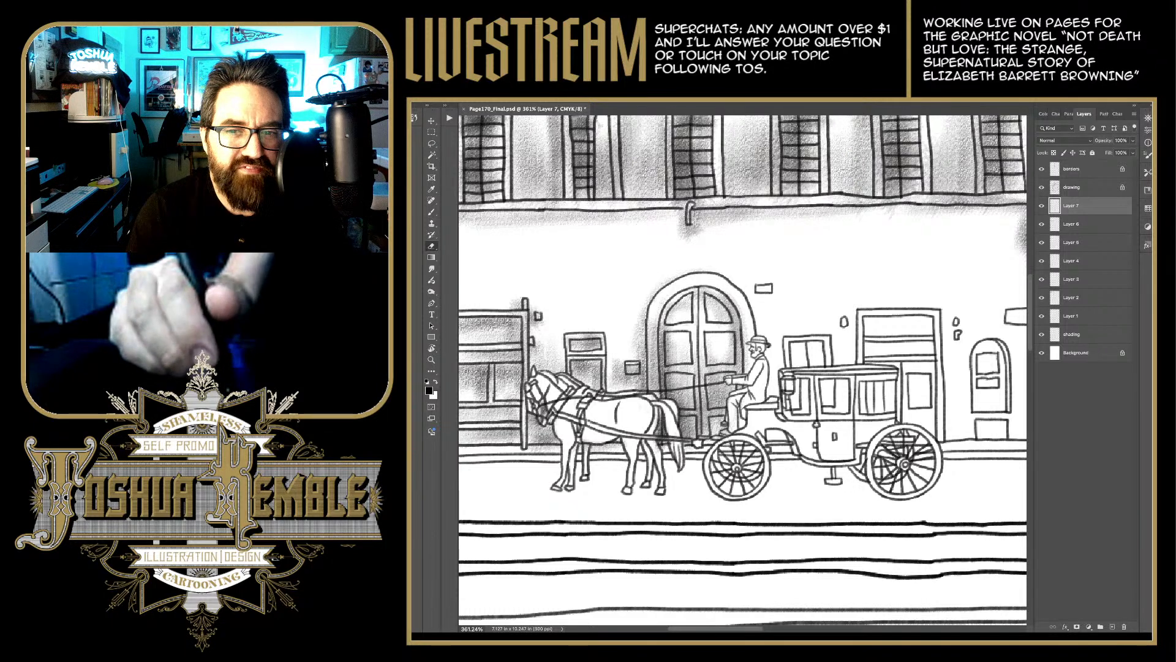
left_click_drag(747, 371, 746, 362)
left_click_drag(747, 347, 746, 326)
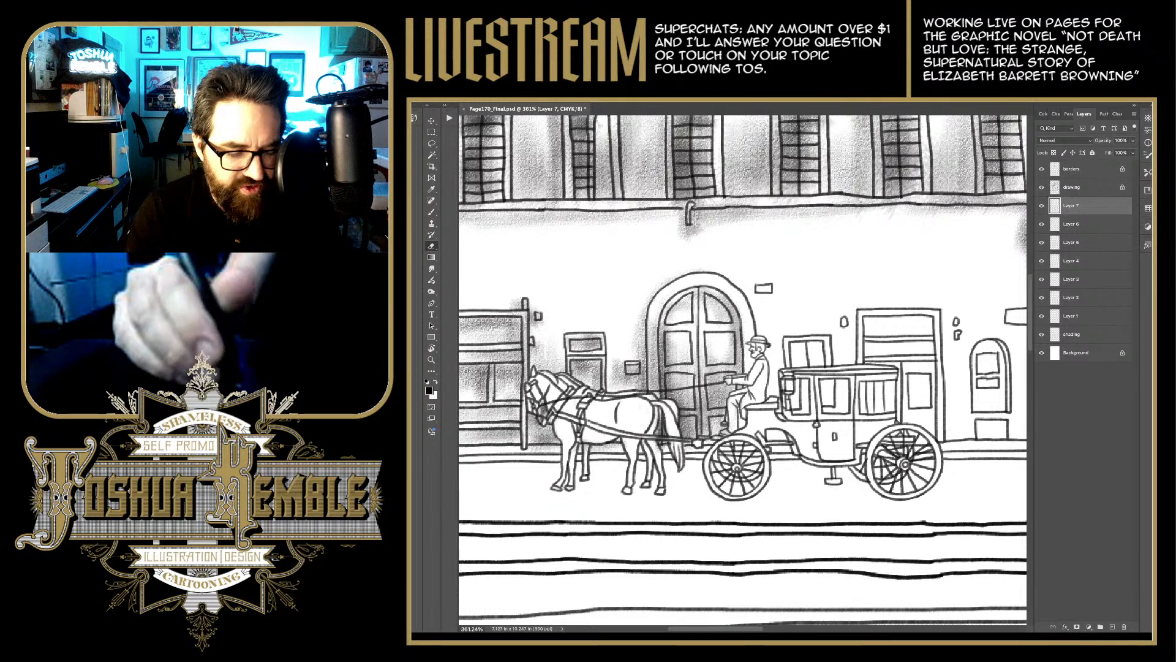
key("b")
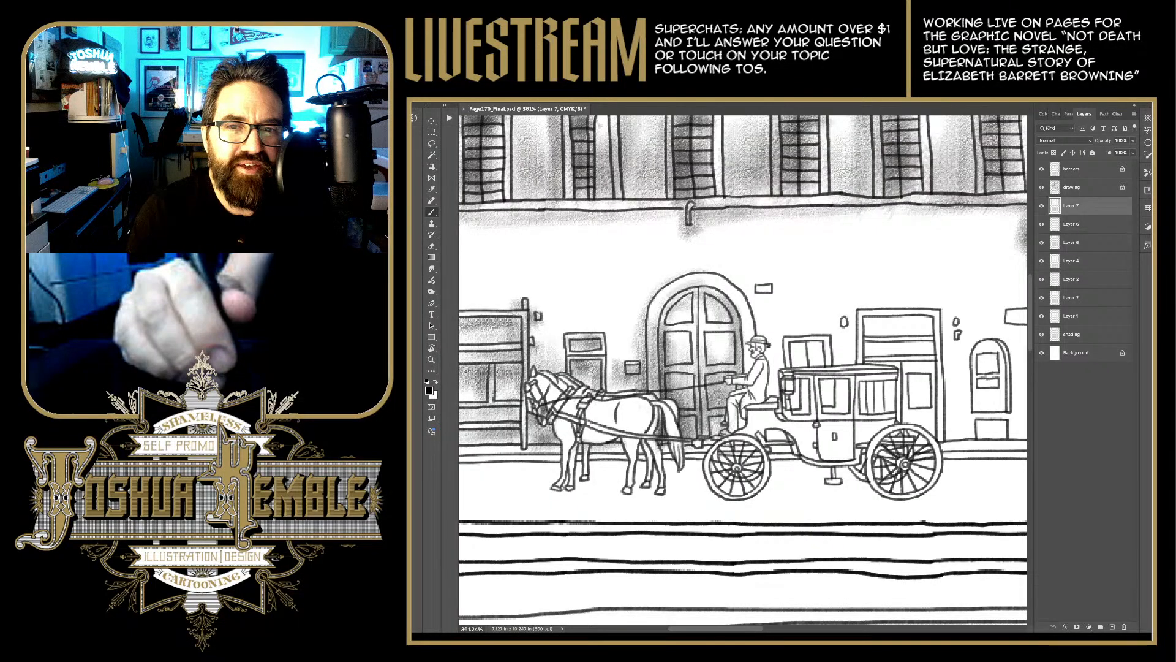
Step: Shade the stone surround of the arched doorway along its left curve and down its right side towards the coachman
mouse_move(664, 300)
left_mouse_down()
mouse_move(650, 335)
mouse_move(650, 319)
left_mouse_up()
left_click_drag(643, 329, 643, 351)
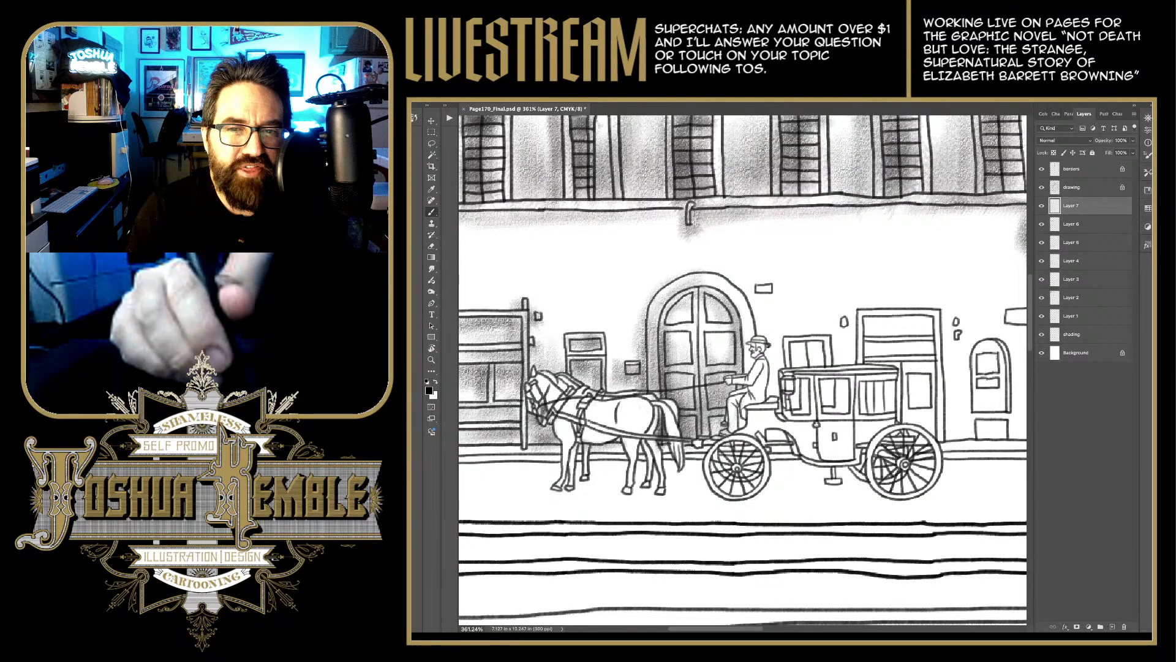
mouse_move(734, 311)
left_mouse_down()
mouse_move(751, 377)
mouse_move(742, 392)
mouse_move(754, 383)
left_mouse_up()
key("e")
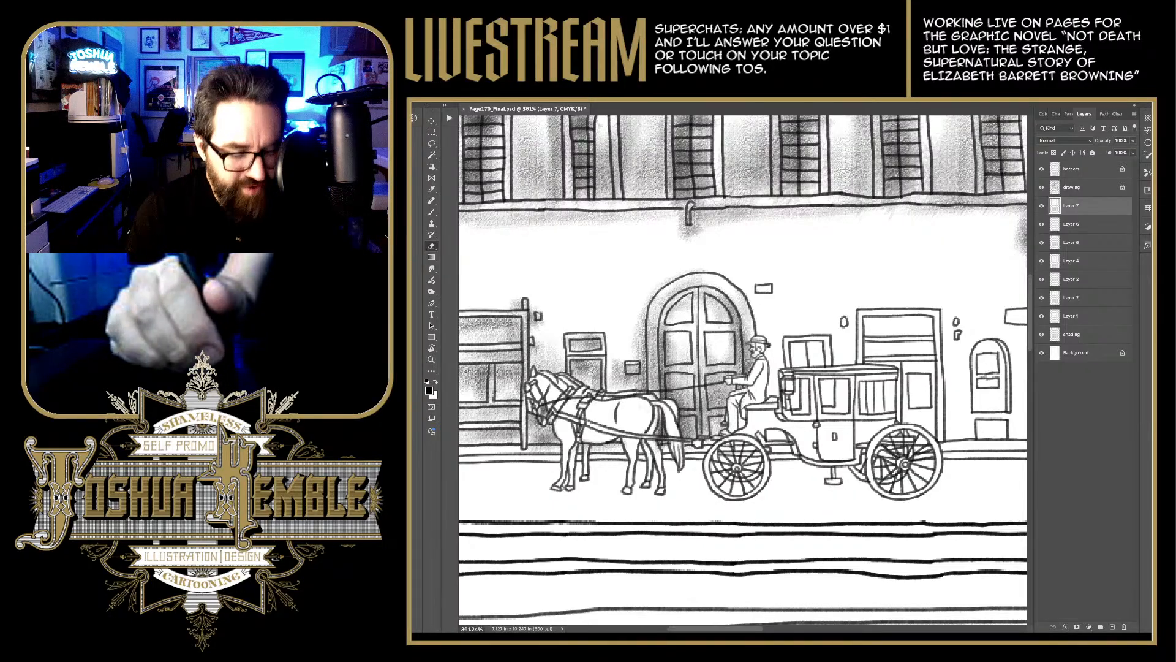
Step: Shade the wall and small window between the arched doorway and the carriage, and erase the spill over the coachman
scroll(742, 371, "right", 3)
scroll(743, 372, "up", 2)
key("b")
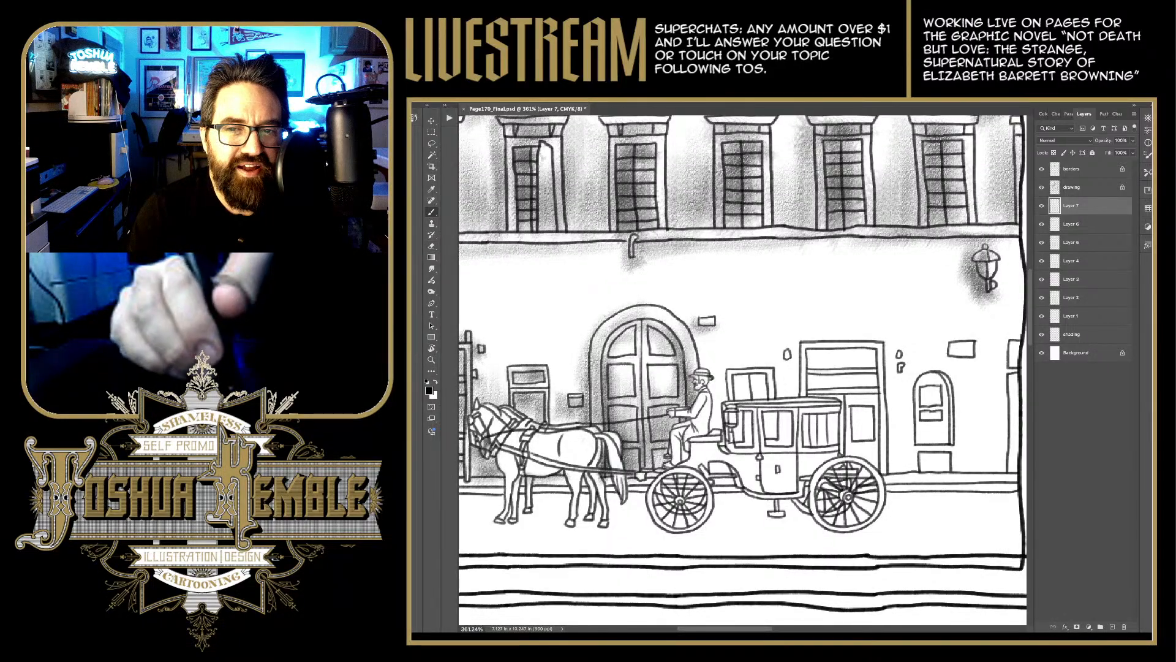
mouse_move(782, 353)
left_mouse_down()
mouse_move(742, 378)
mouse_move(767, 394)
mouse_move(771, 369)
mouse_move(718, 377)
mouse_move(718, 429)
left_mouse_up()
left_click_drag(711, 357, 710, 411)
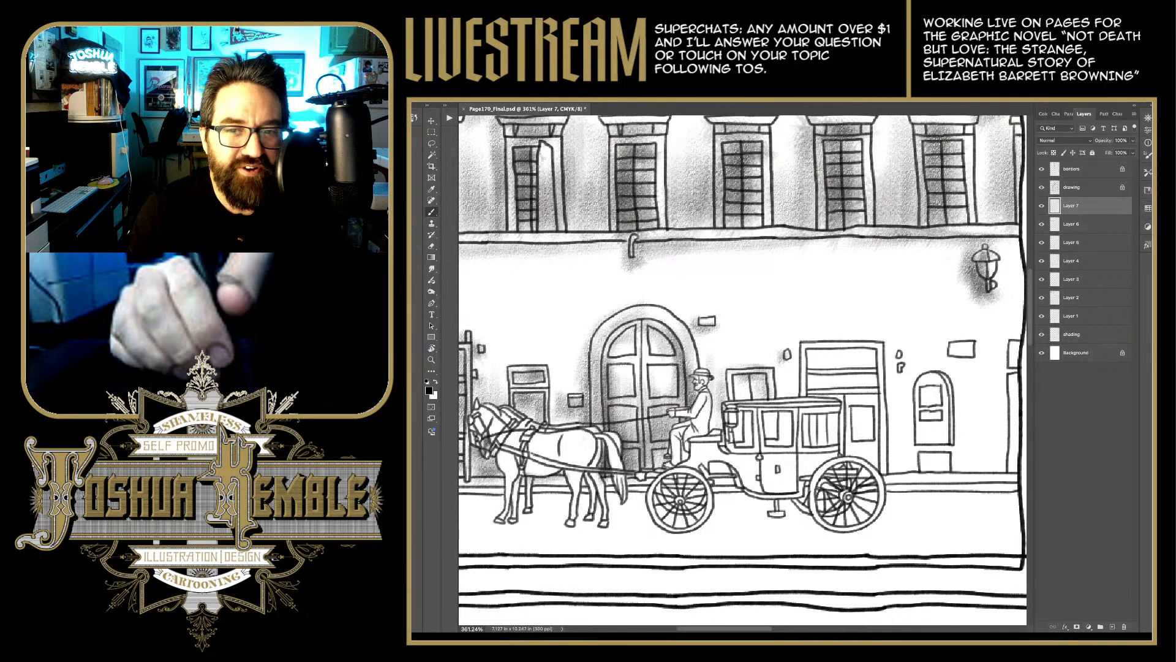
left_click_drag(698, 340, 714, 429)
key("e")
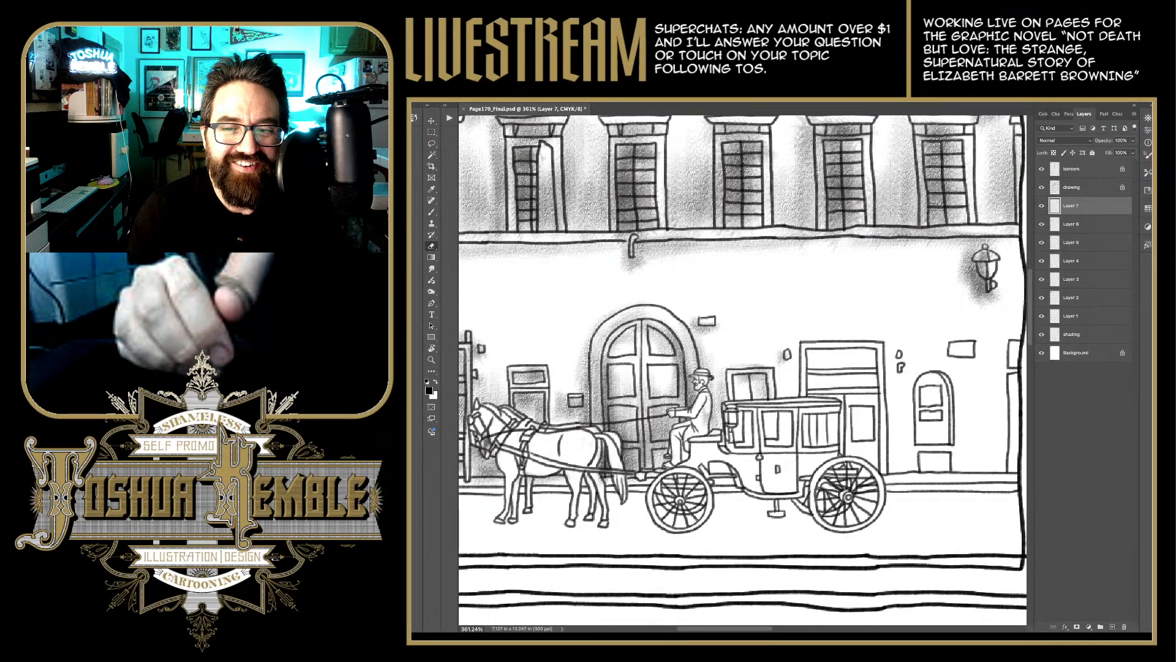
left_click_drag(710, 413, 710, 428)
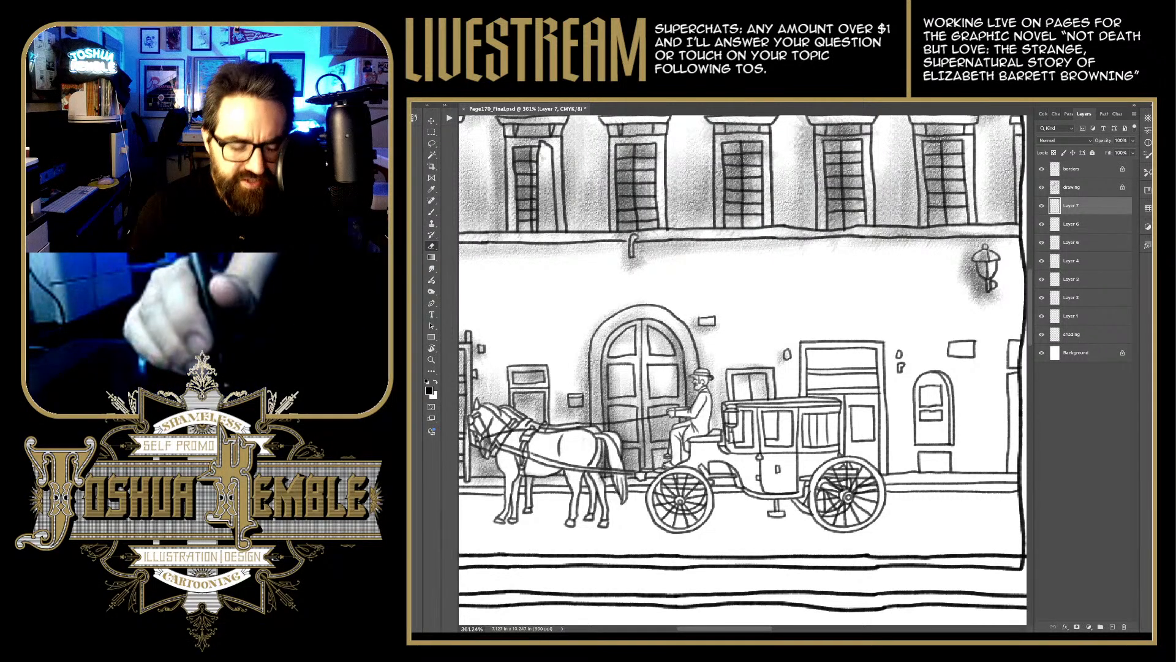
Step: Shade the rectangular doorway and its panels behind the carriage, and clean up its right frame with the eraser
key("b")
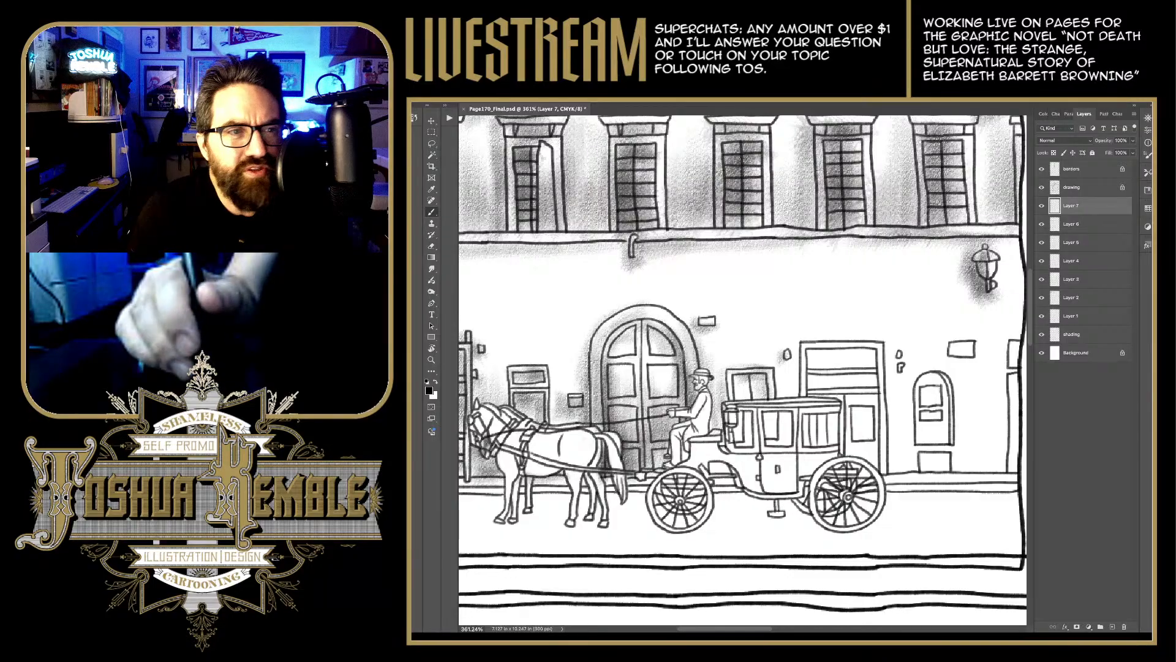
scroll(743, 369, "right", 5)
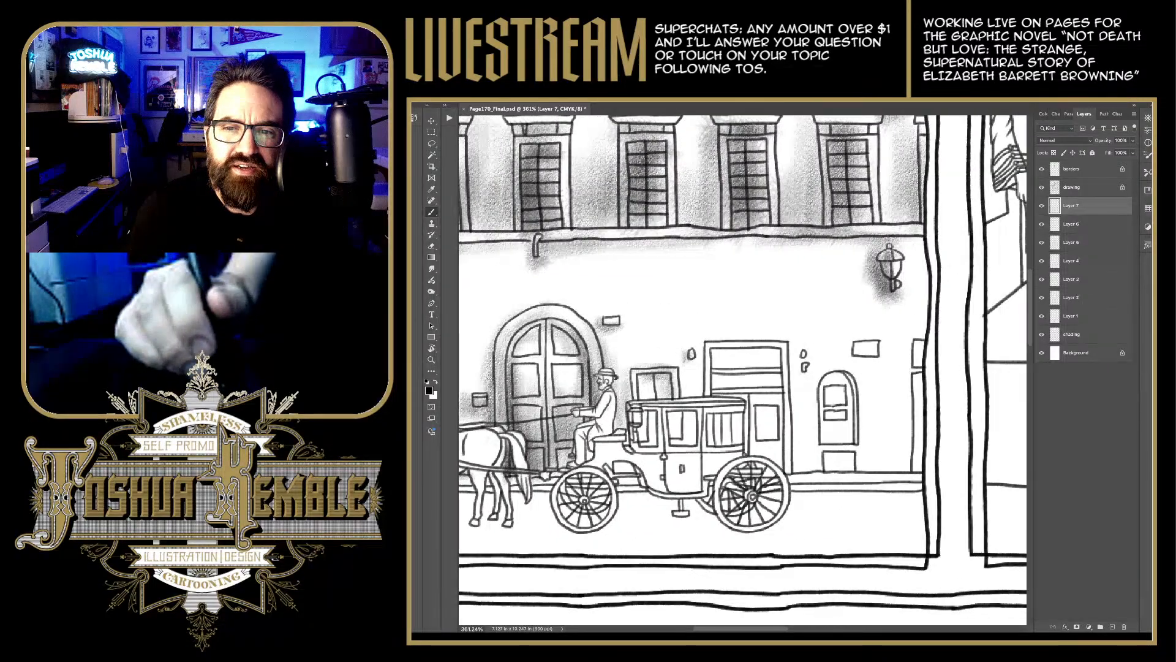
mouse_move(777, 359)
left_mouse_down()
mouse_move(775, 384)
mouse_move(768, 358)
mouse_move(711, 360)
mouse_move(779, 348)
mouse_move(768, 371)
mouse_move(721, 380)
mouse_move(792, 384)
mouse_move(773, 398)
mouse_move(723, 401)
mouse_move(744, 400)
mouse_move(771, 449)
left_mouse_up()
left_click_drag(782, 398, 769, 467)
mouse_move(785, 419)
left_mouse_down()
mouse_move(778, 472)
mouse_move(756, 472)
mouse_move(757, 459)
left_mouse_up()
mouse_move(765, 395)
left_mouse_down()
mouse_move(754, 411)
mouse_move(775, 436)
mouse_move(773, 462)
left_mouse_up()
left_click_drag(776, 375, 772, 403)
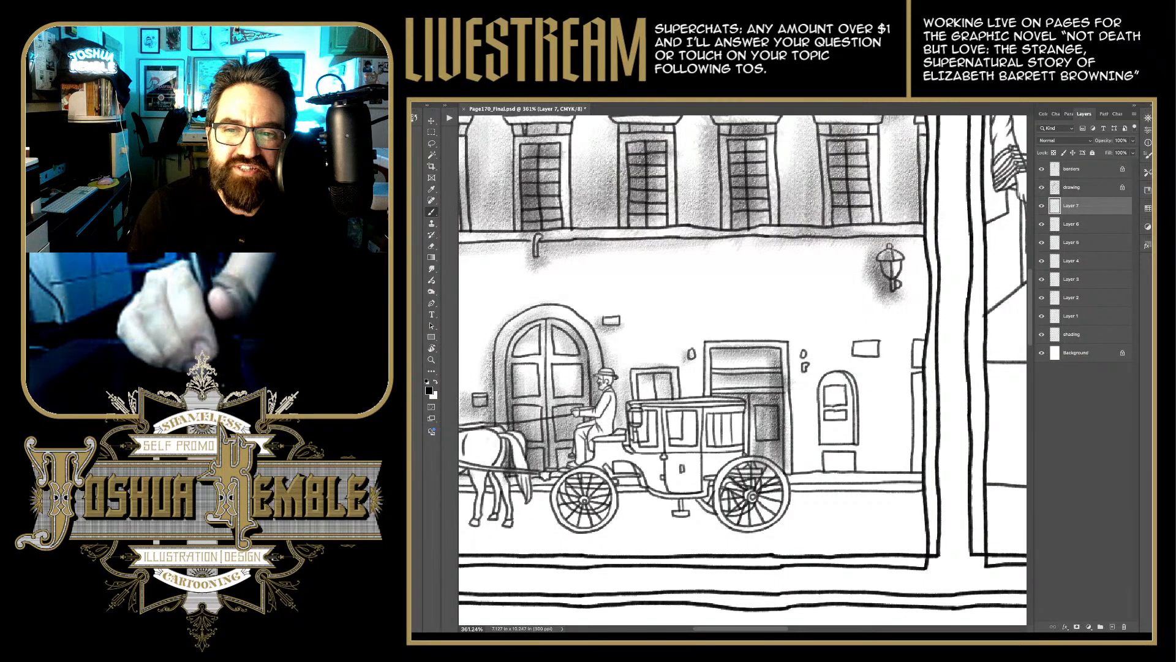
mouse_move(776, 354)
left_mouse_down()
mouse_move(774, 382)
mouse_move(729, 348)
mouse_move(703, 410)
mouse_move(700, 395)
left_mouse_up()
mouse_move(704, 352)
left_mouse_down()
mouse_move(693, 404)
mouse_move(698, 394)
left_mouse_up()
key("e")
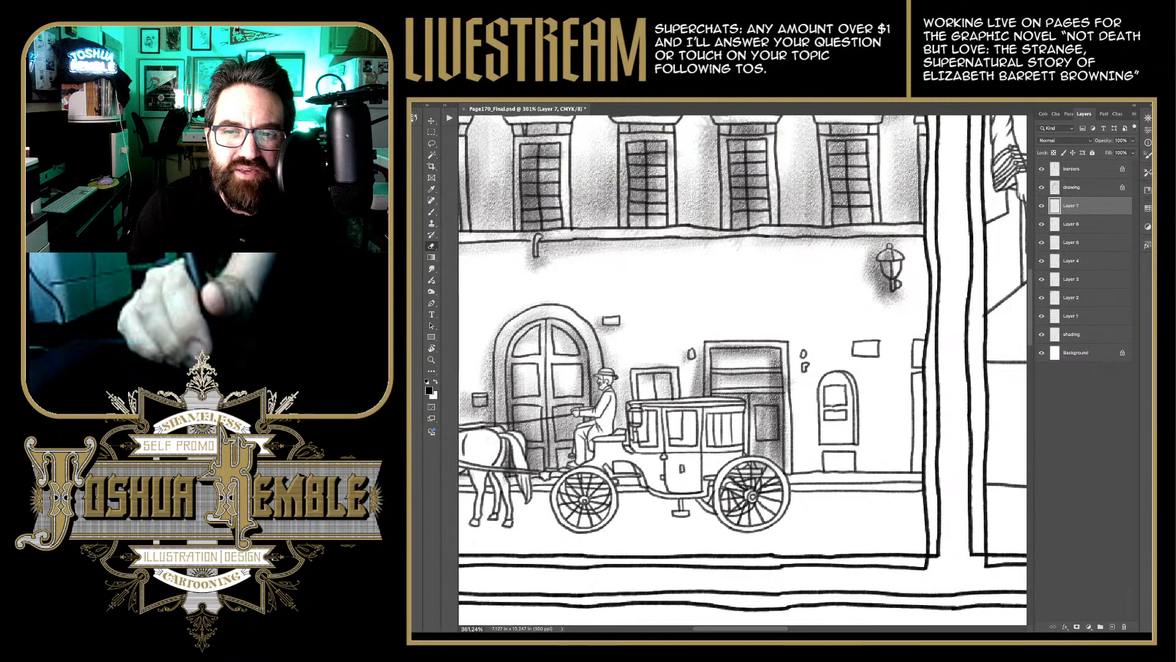
left_click_drag(786, 372, 787, 397)
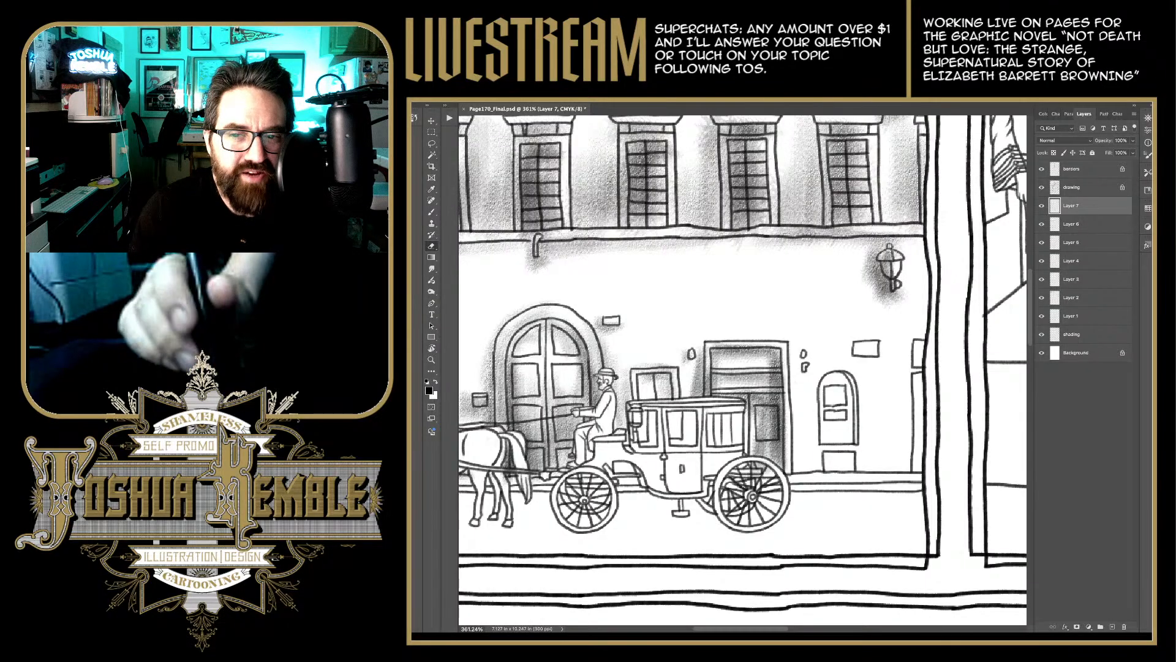
Step: Shade the wall around the small plaque and down along the first panel's right border
key("b")
mouse_move(799, 352)
left_mouse_down()
mouse_move(801, 372)
mouse_move(849, 357)
mouse_move(918, 373)
mouse_move(907, 432)
left_mouse_up()
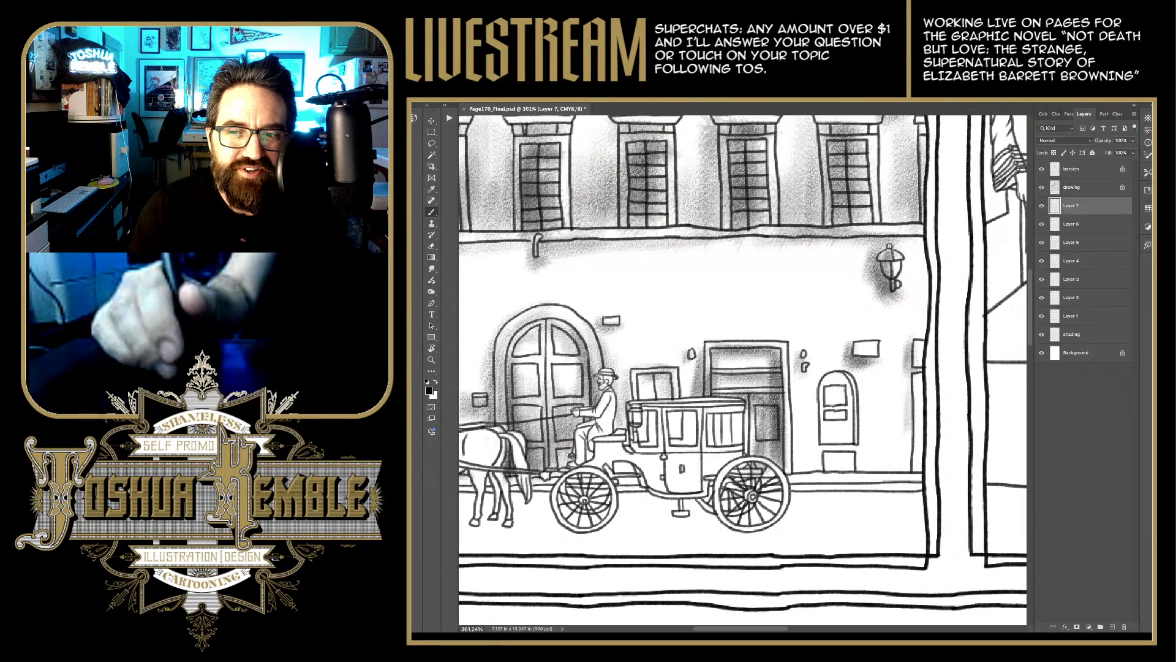
left_click_drag(912, 371, 903, 470)
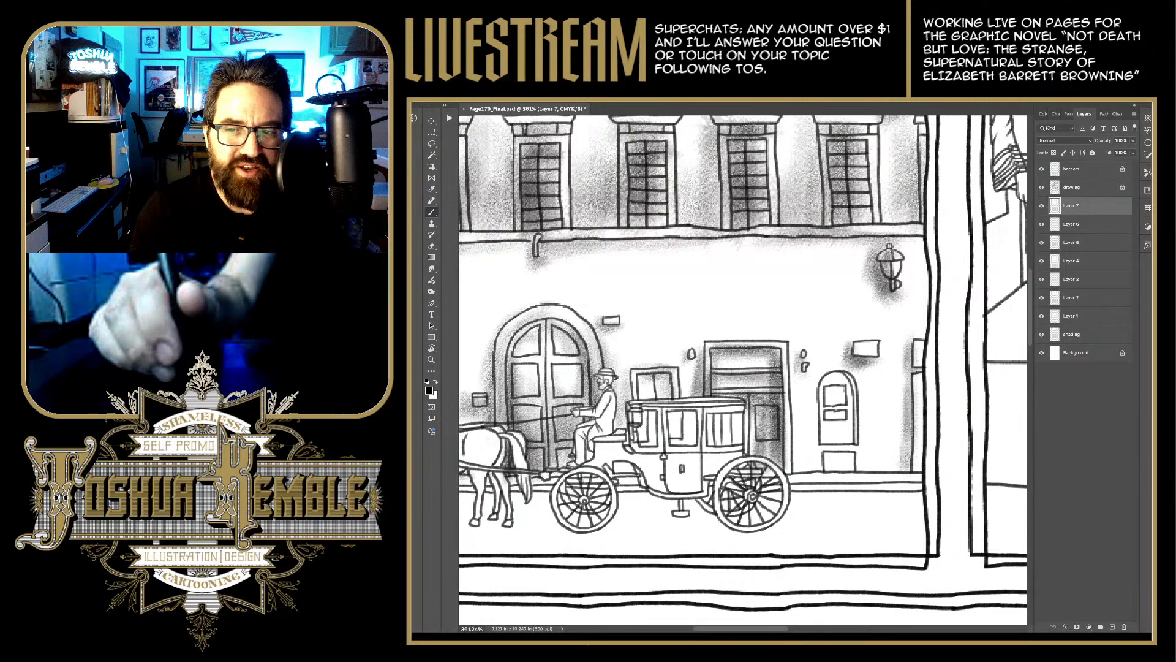
left_click_drag(903, 357, 895, 472)
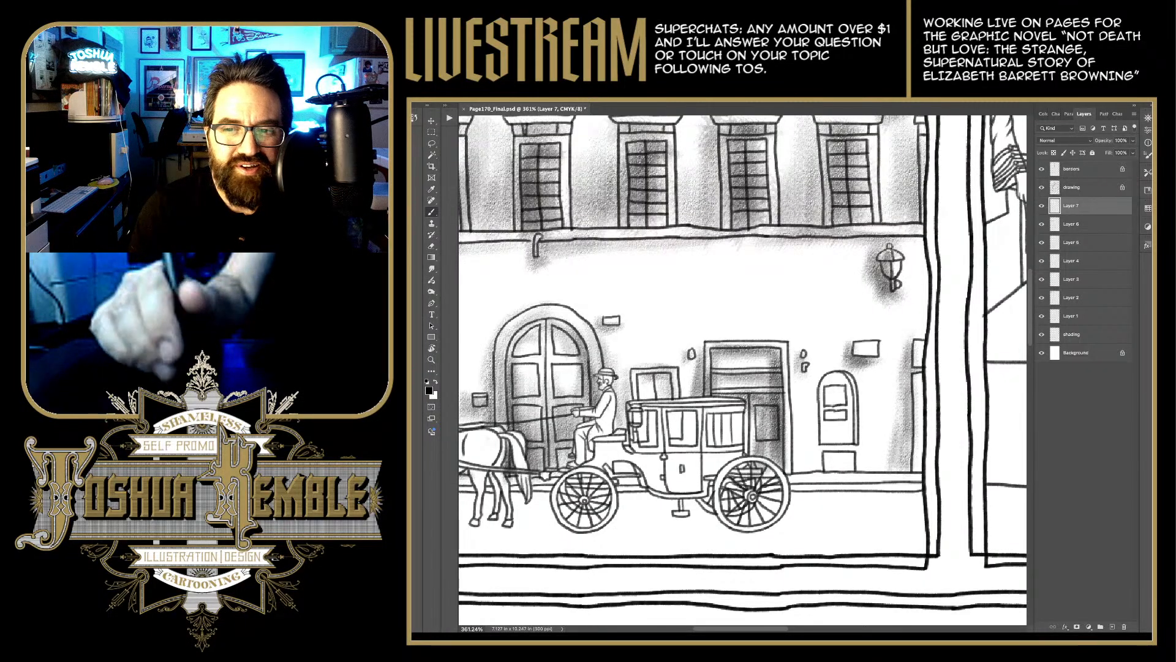
left_click_drag(892, 379, 892, 469)
left_click_drag(912, 356, 911, 459)
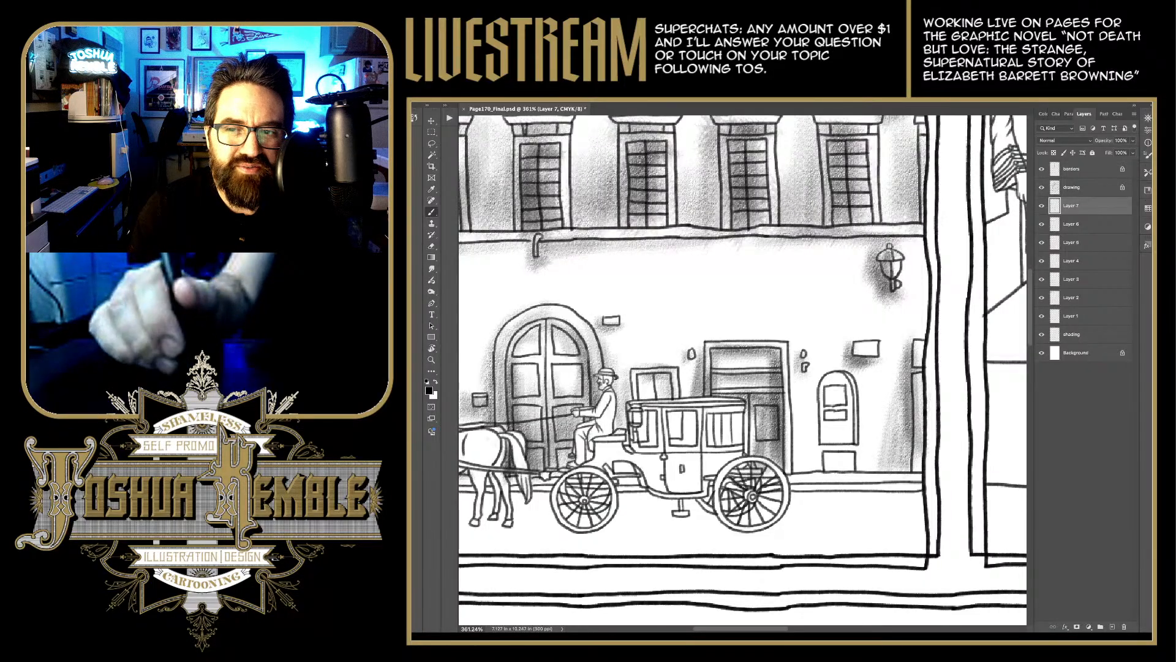
key("e")
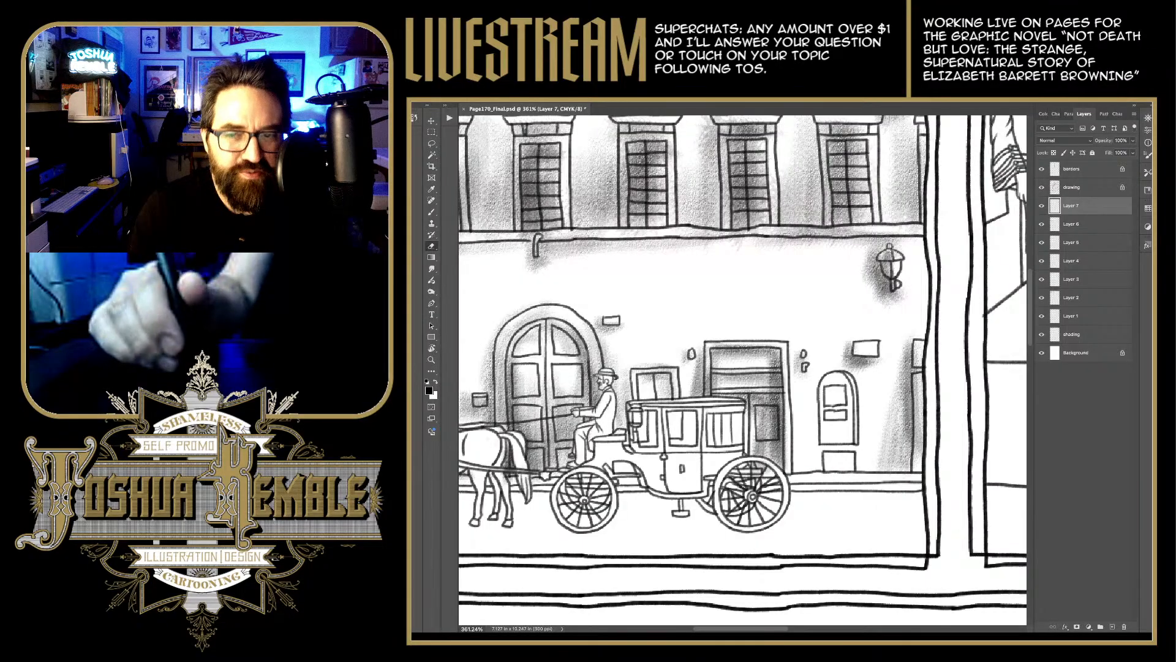
Step: Shade the small arched door to the right of the carriage and the block beneath it
key("b")
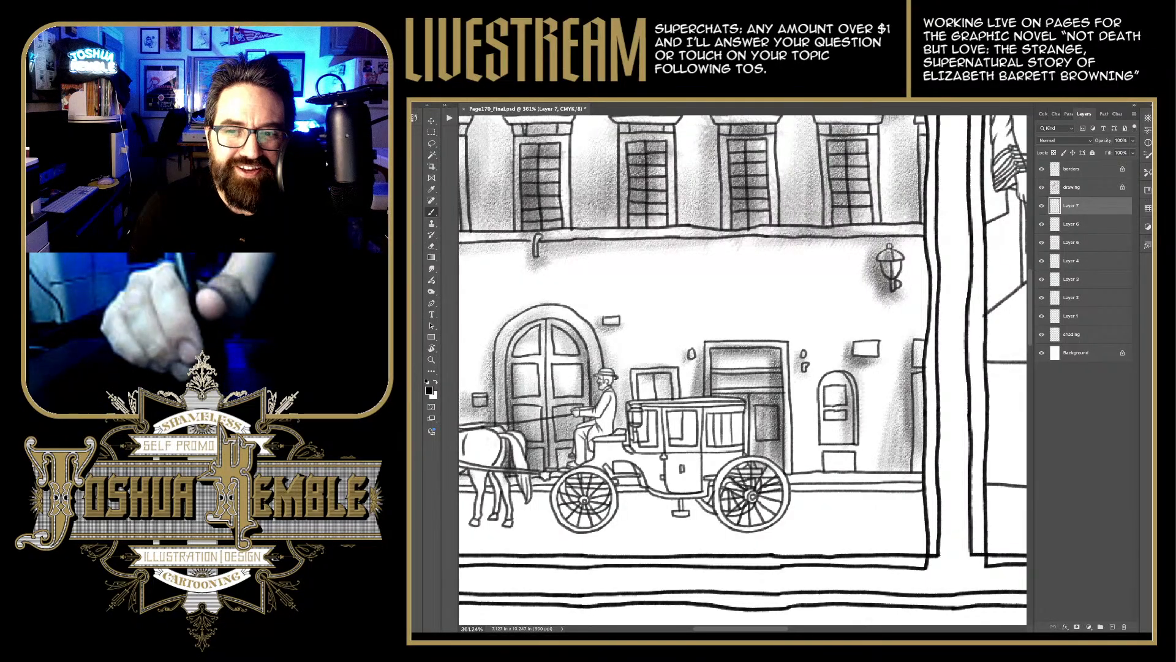
mouse_move(851, 366)
left_mouse_down()
mouse_move(816, 410)
mouse_move(835, 408)
mouse_move(827, 430)
mouse_move(838, 442)
left_mouse_up()
left_click_drag(846, 429, 822, 443)
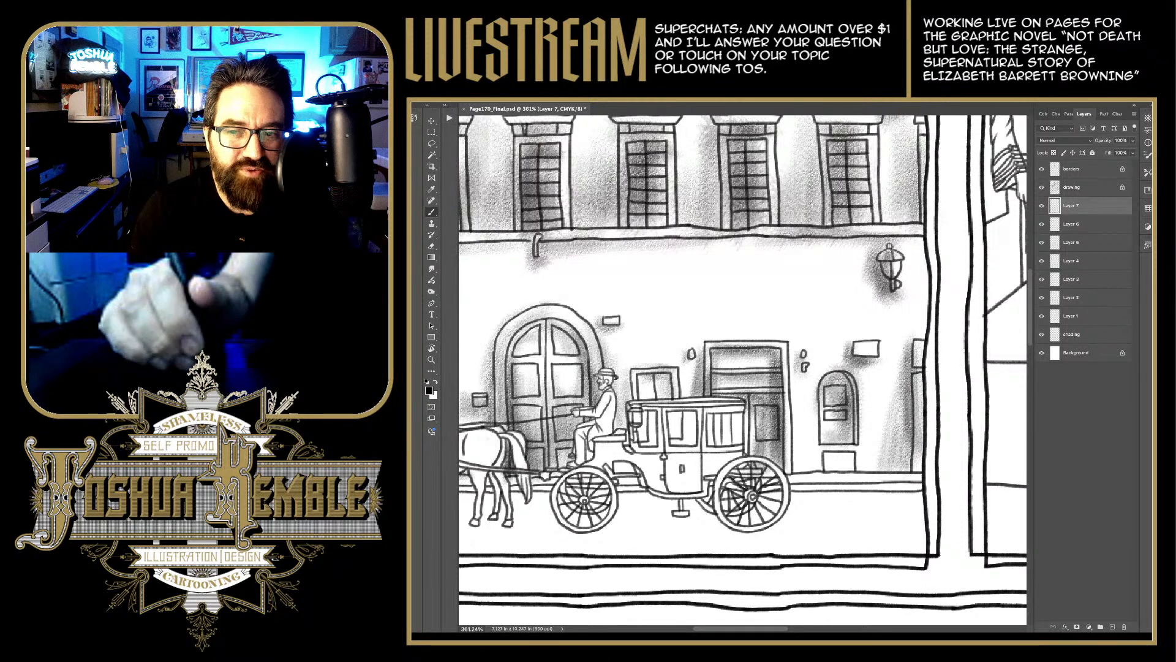
left_click_drag(853, 456, 833, 483)
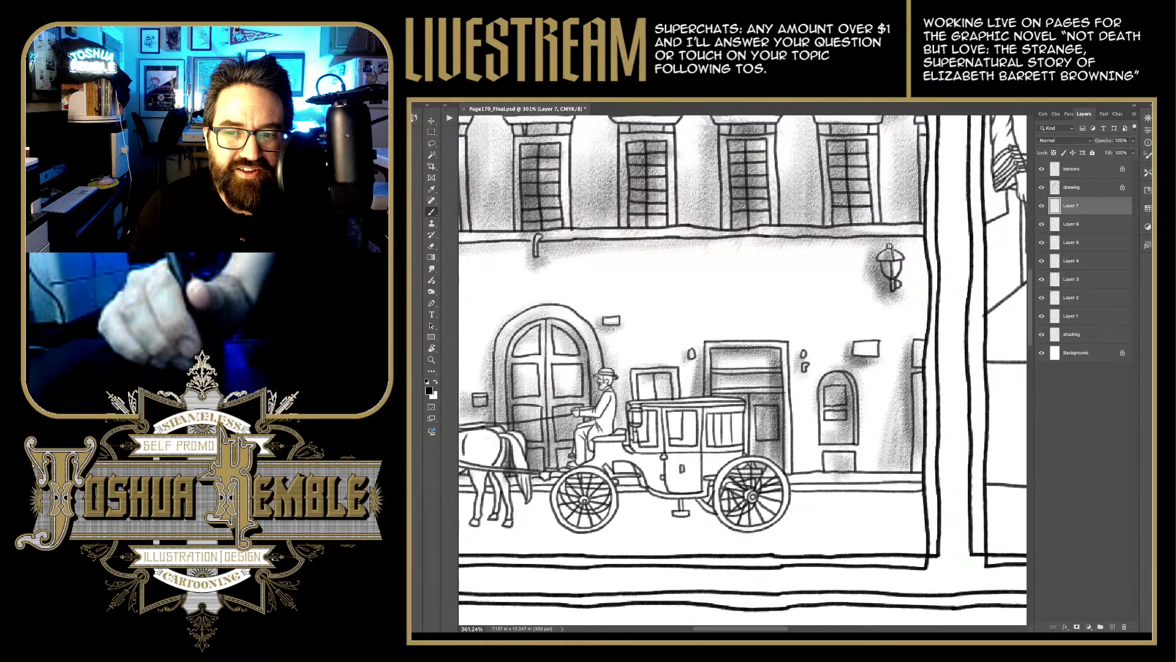
key("e")
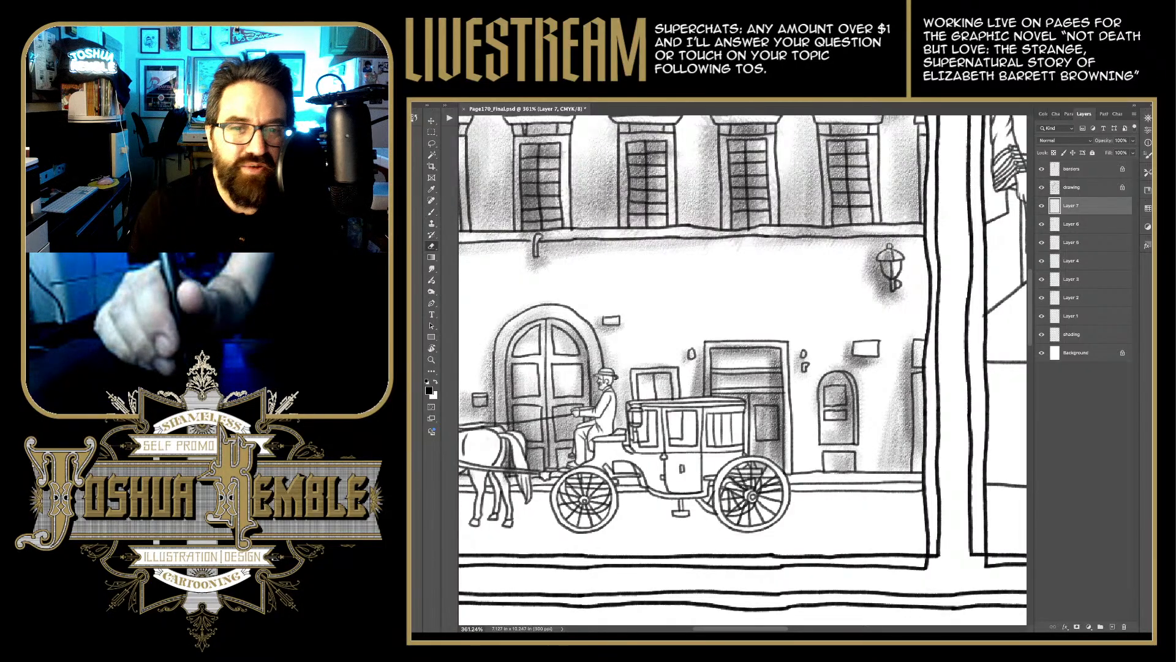
Step: Shade the curb strip from the horses to the first panel's left border and erase the overlap past the border
scroll(896, 377, "down", 5)
scroll(889, 411, "down", 3)
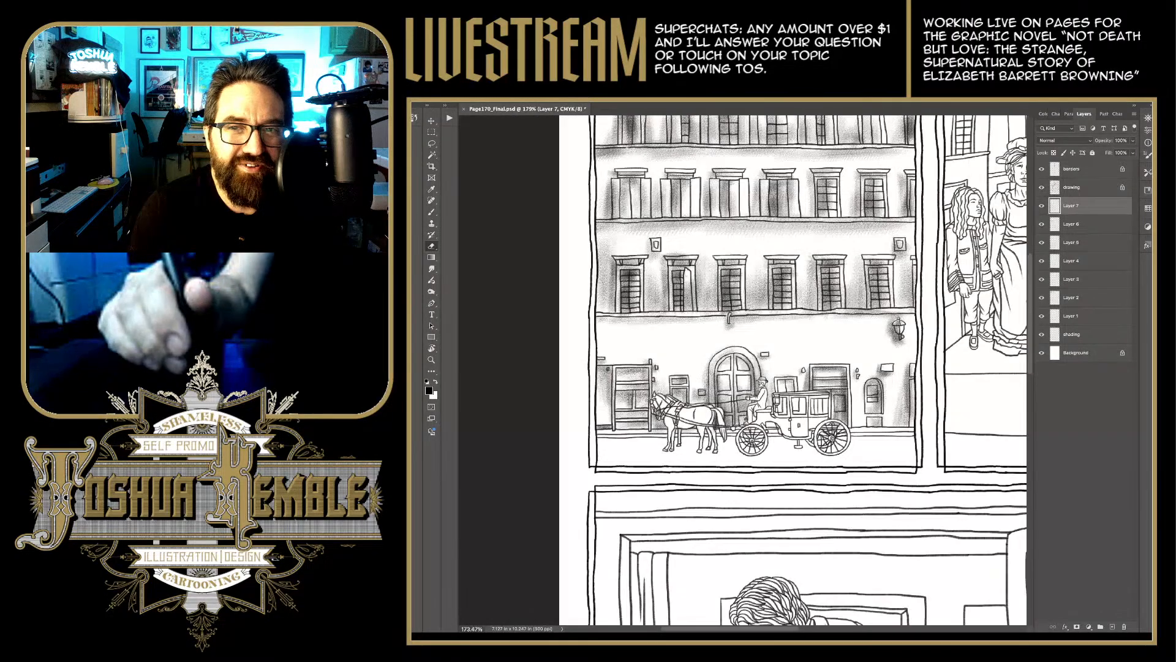
scroll(833, 368, "down", 2)
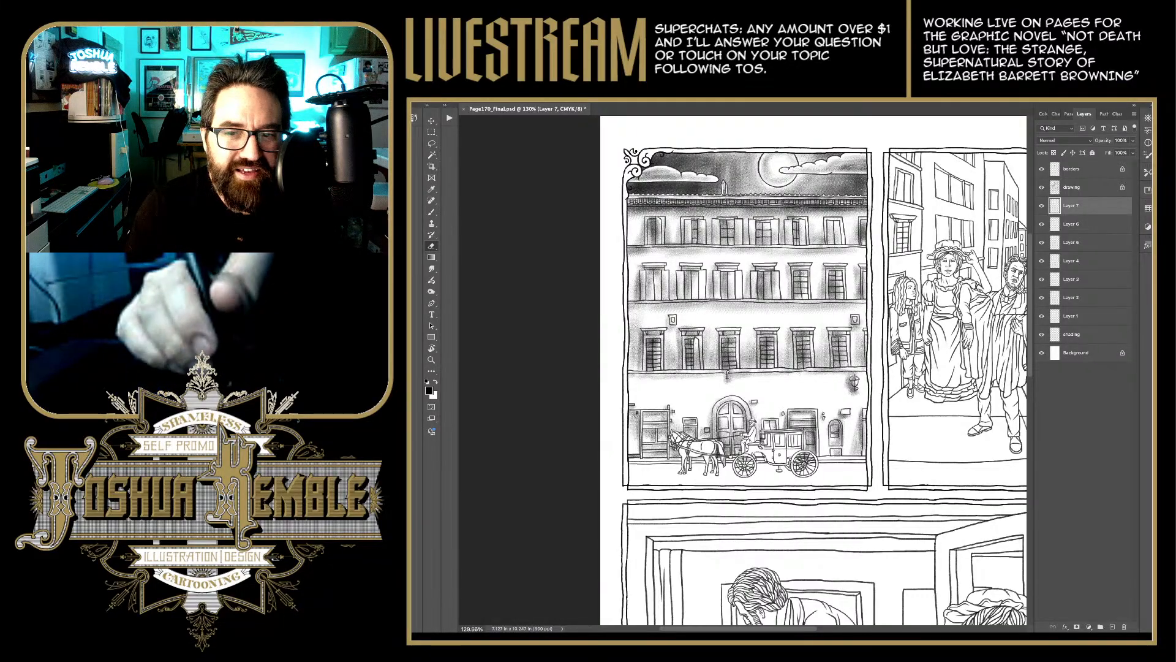
scroll(693, 429, "up", 4)
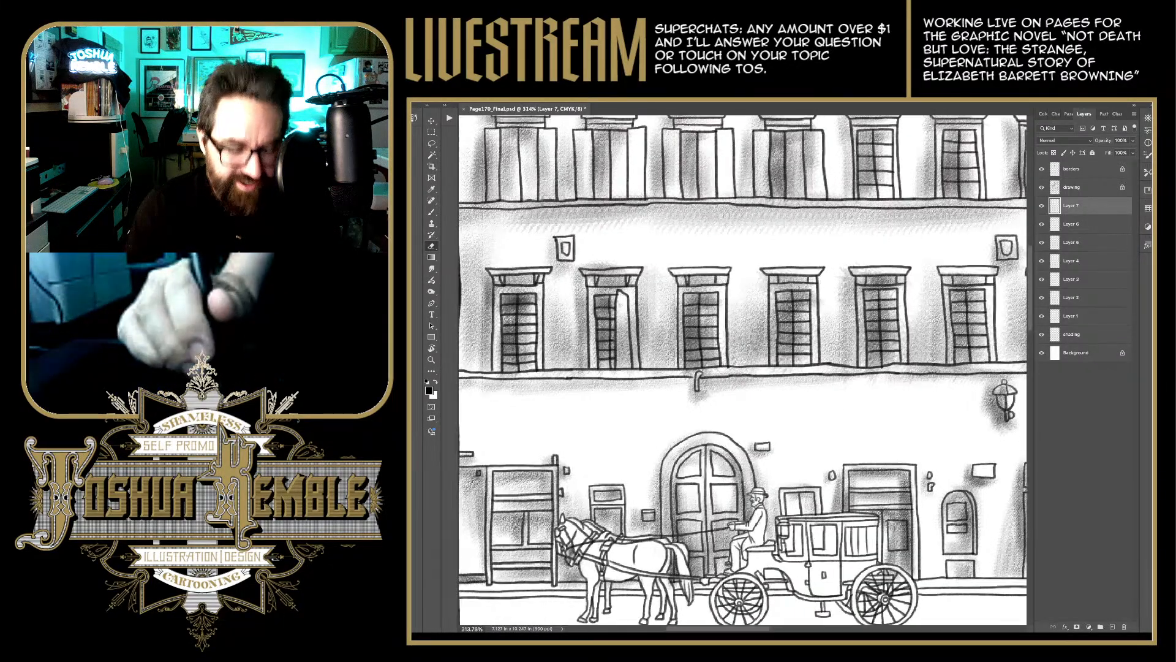
key("b")
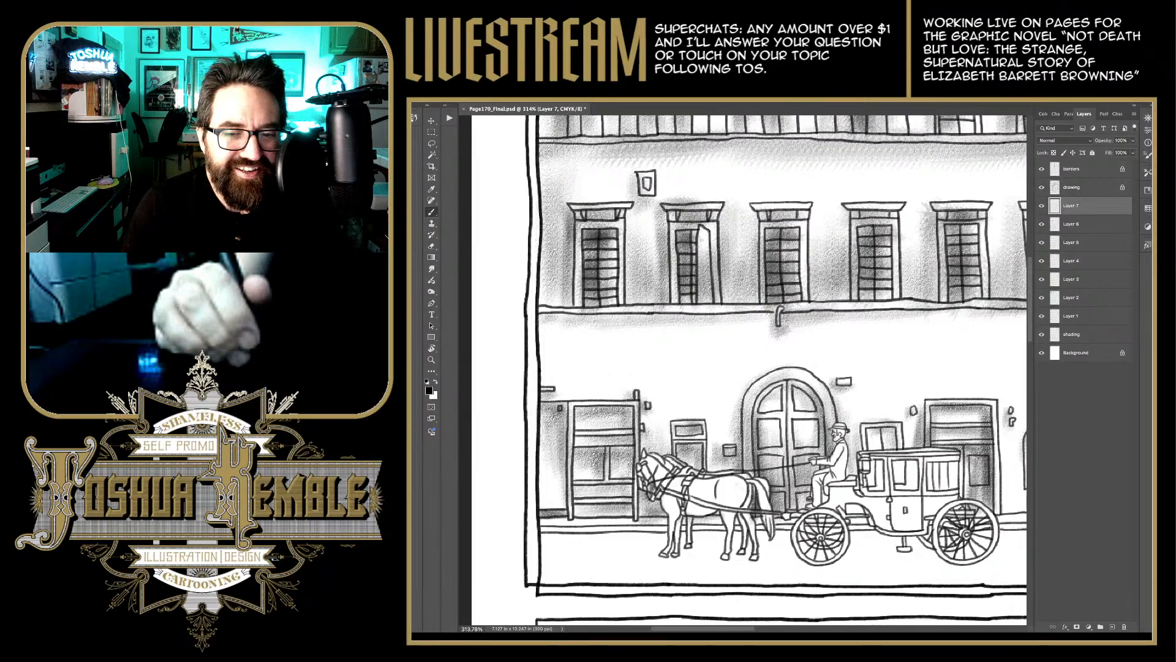
left_click_drag(661, 527, 532, 522)
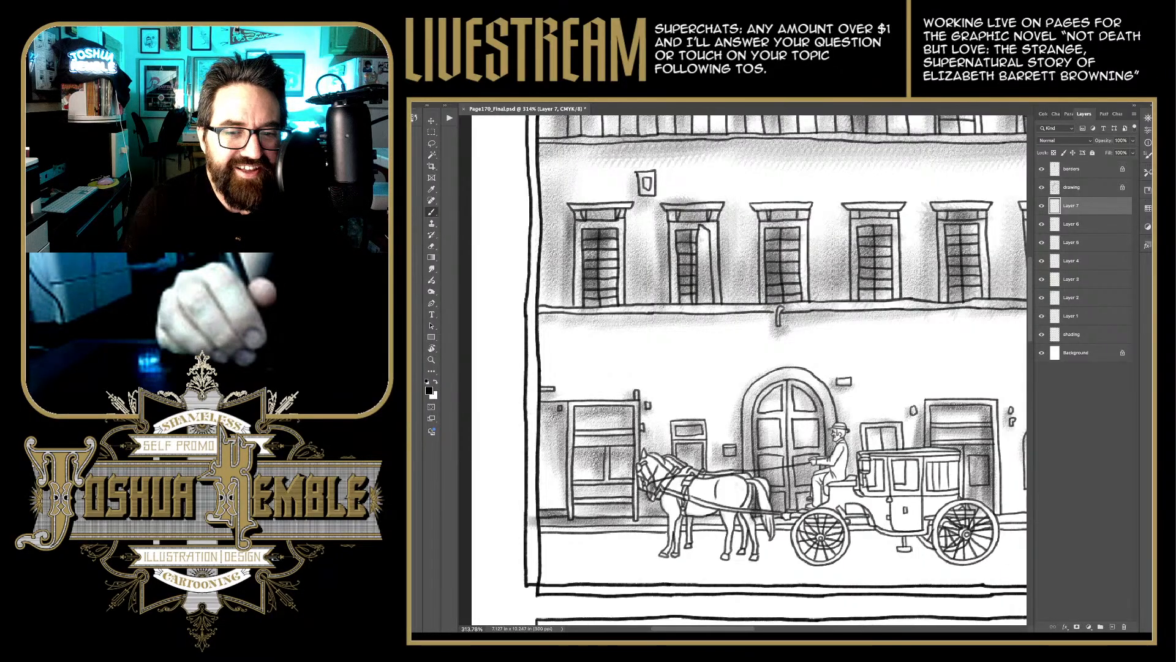
mouse_move(629, 520)
left_mouse_down()
mouse_move(570, 522)
mouse_move(622, 521)
left_mouse_up()
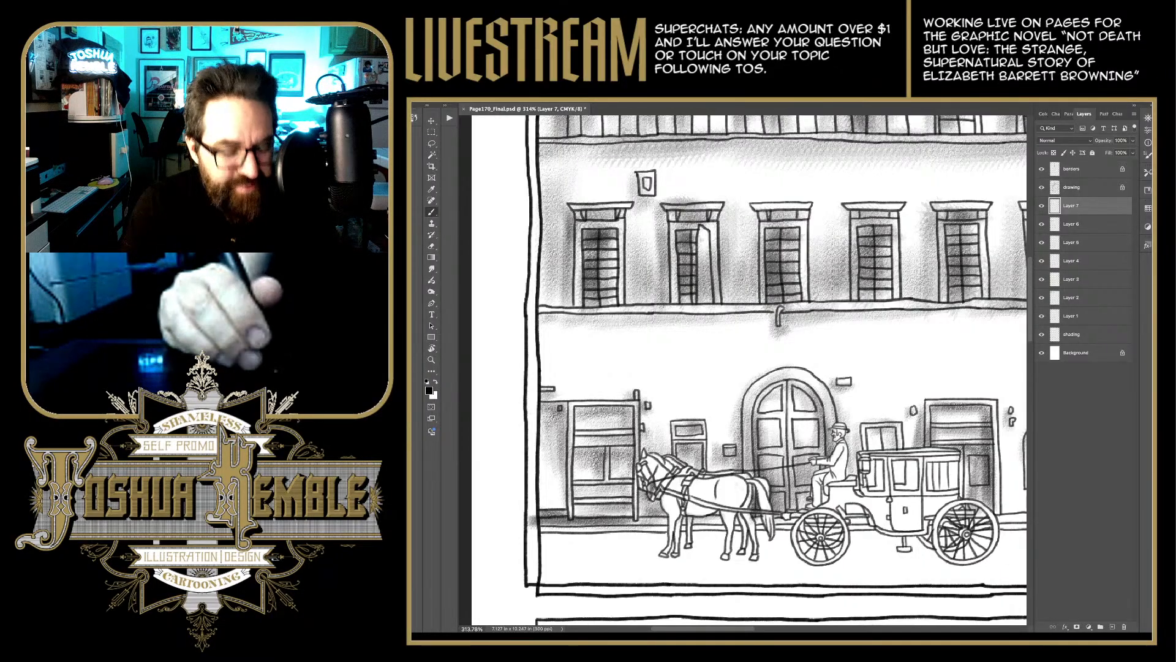
key("e")
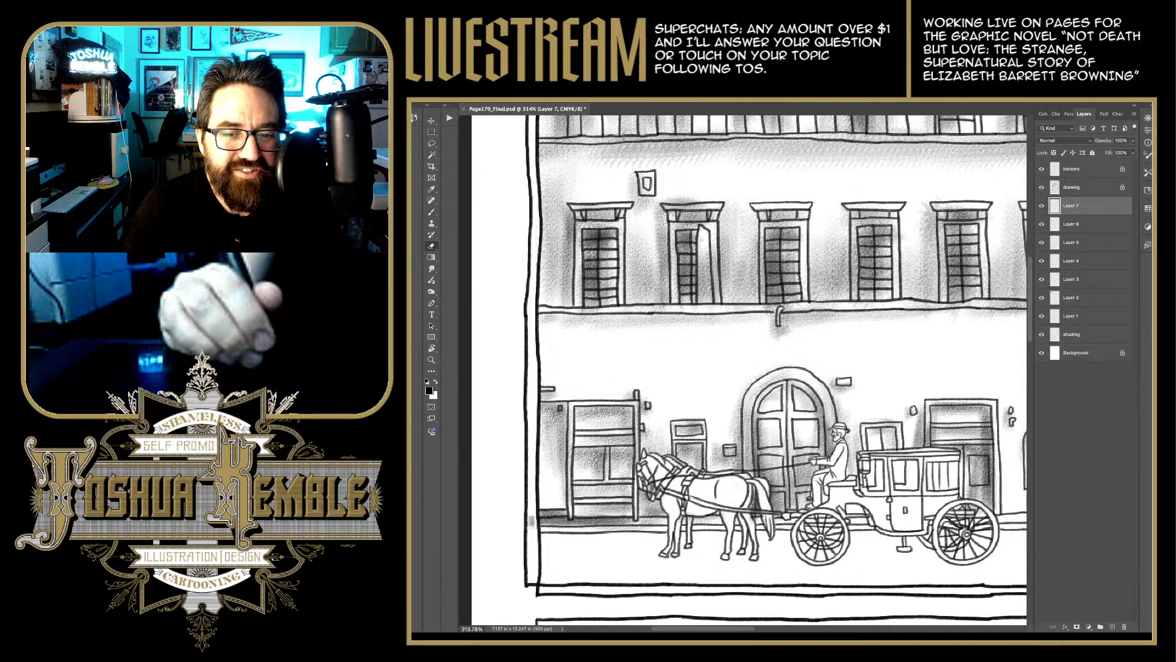
left_click_drag(531, 516, 531, 526)
Step: Shade the curb strip behind the horses' legs and the carriage's front wheel
key("b")
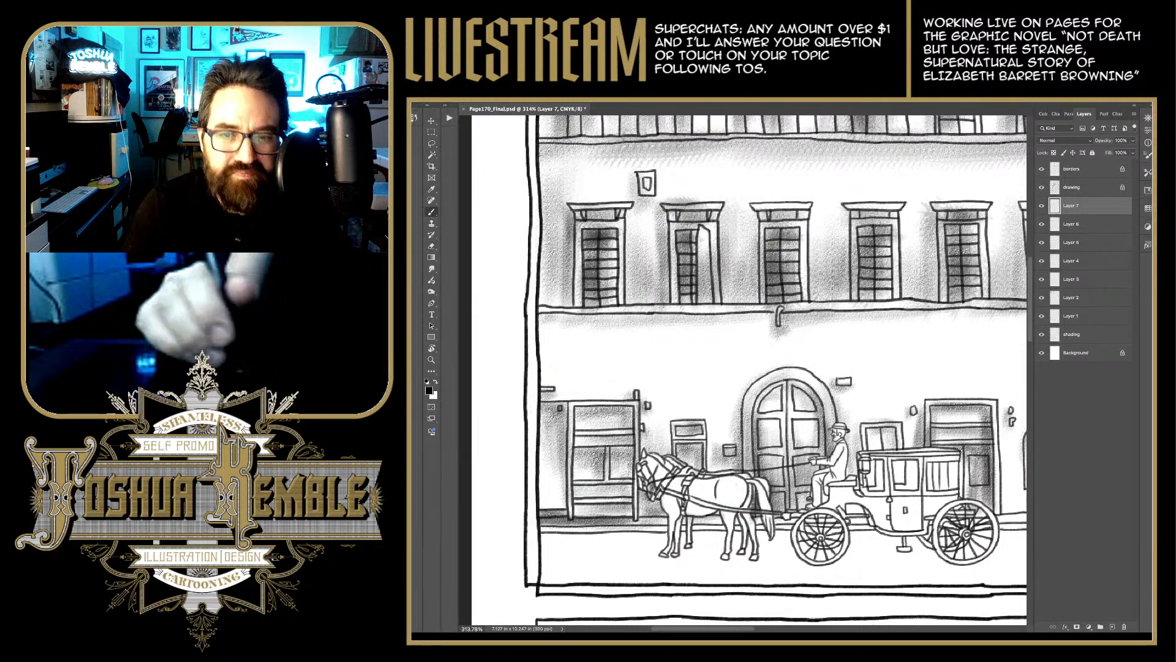
left_click_drag(741, 367, 649, 381)
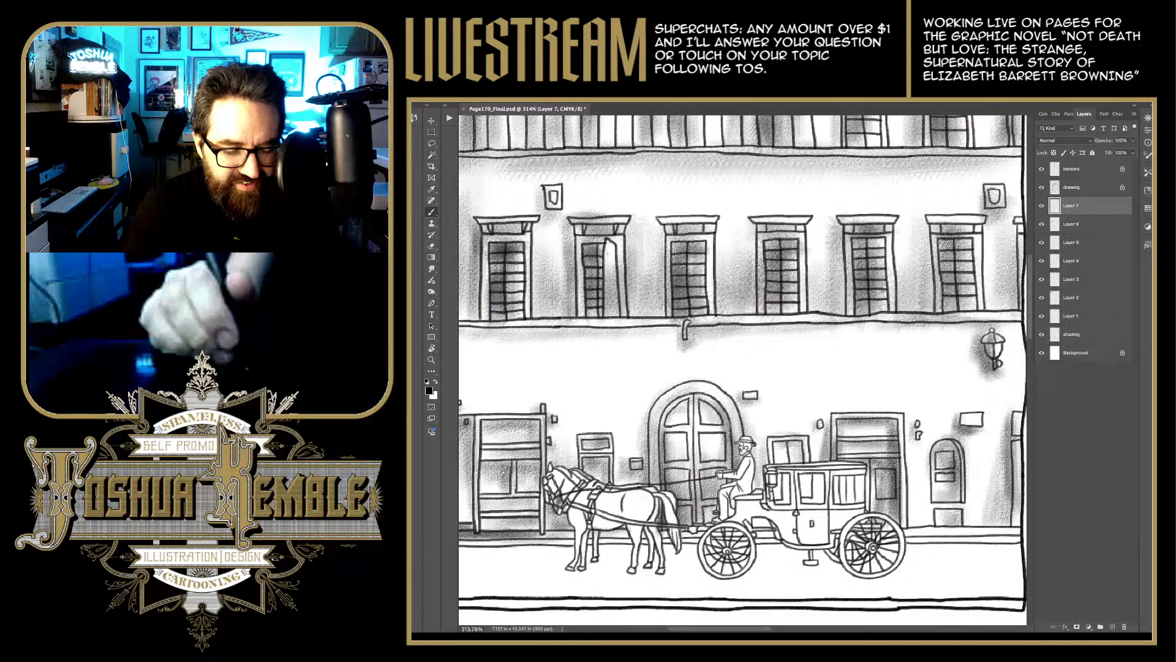
left_click_drag(741, 368, 673, 287)
left_click_drag(588, 454, 678, 452)
key("space")
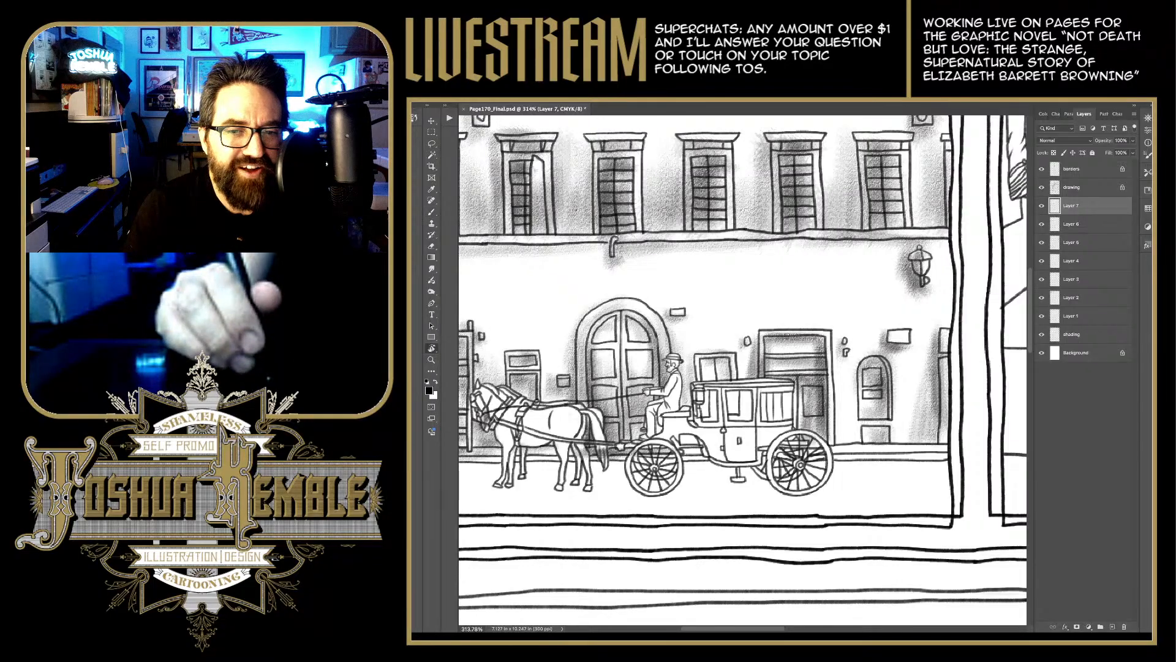
key("e")
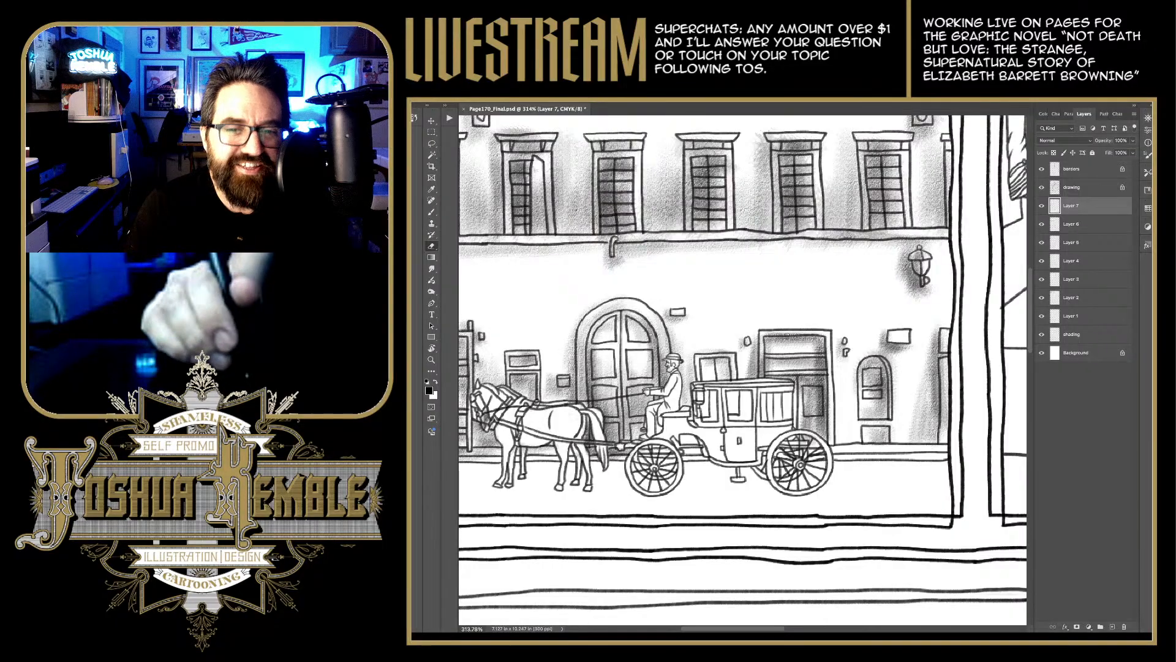
scroll(743, 364, "right", 3)
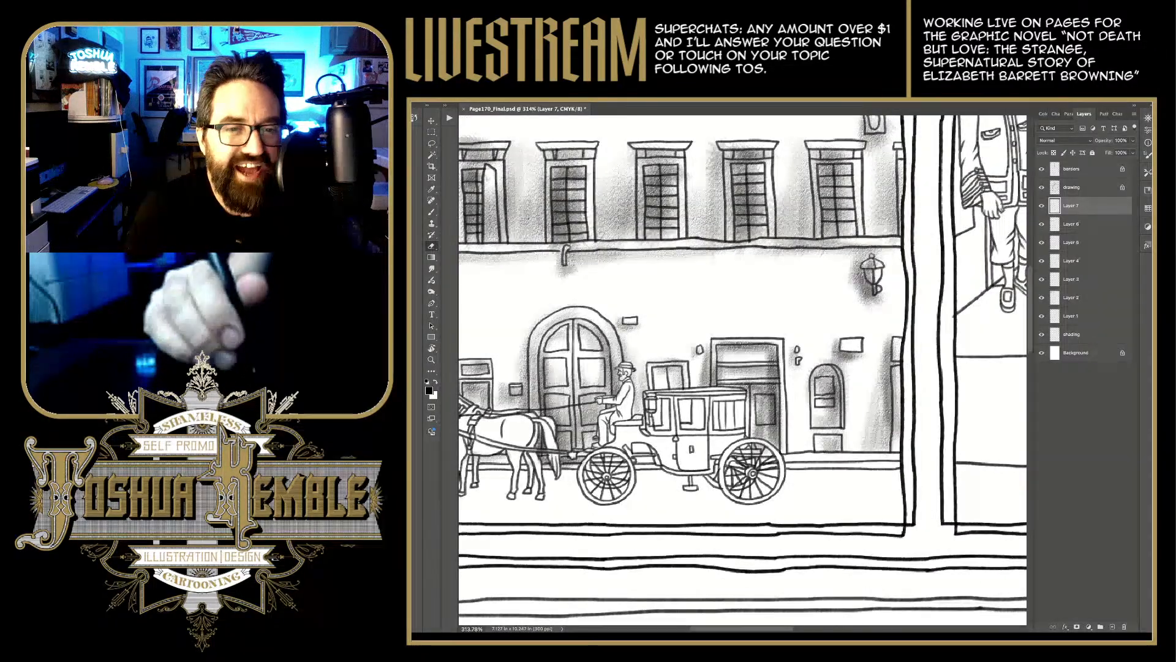
key("b")
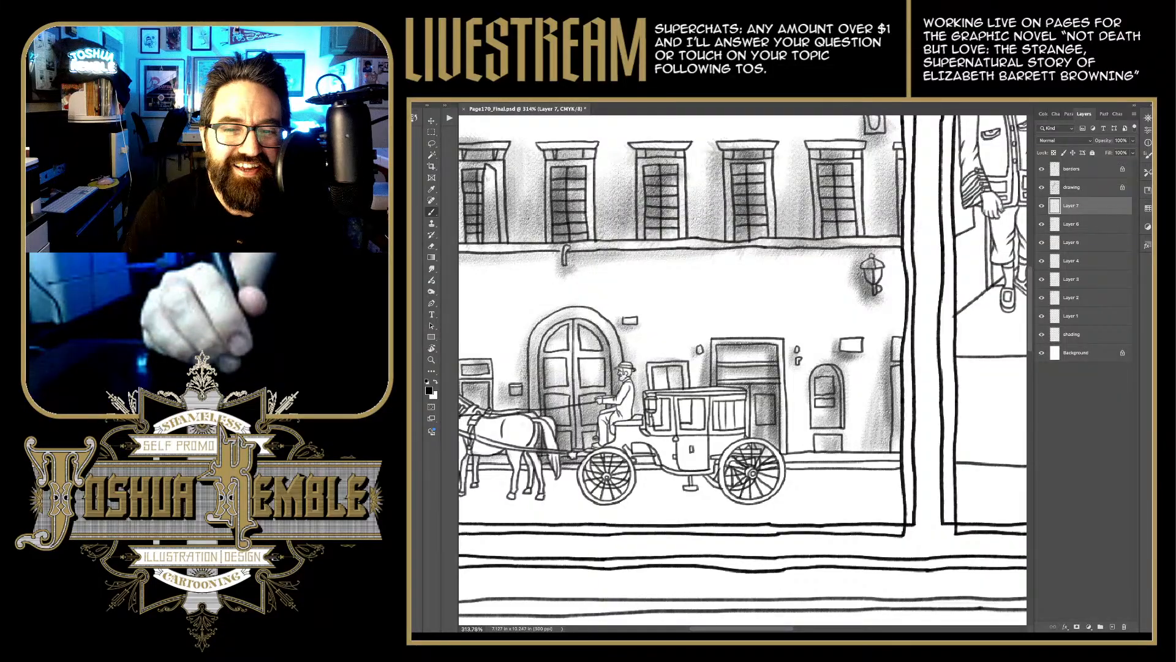
left_click_drag(650, 465, 633, 444)
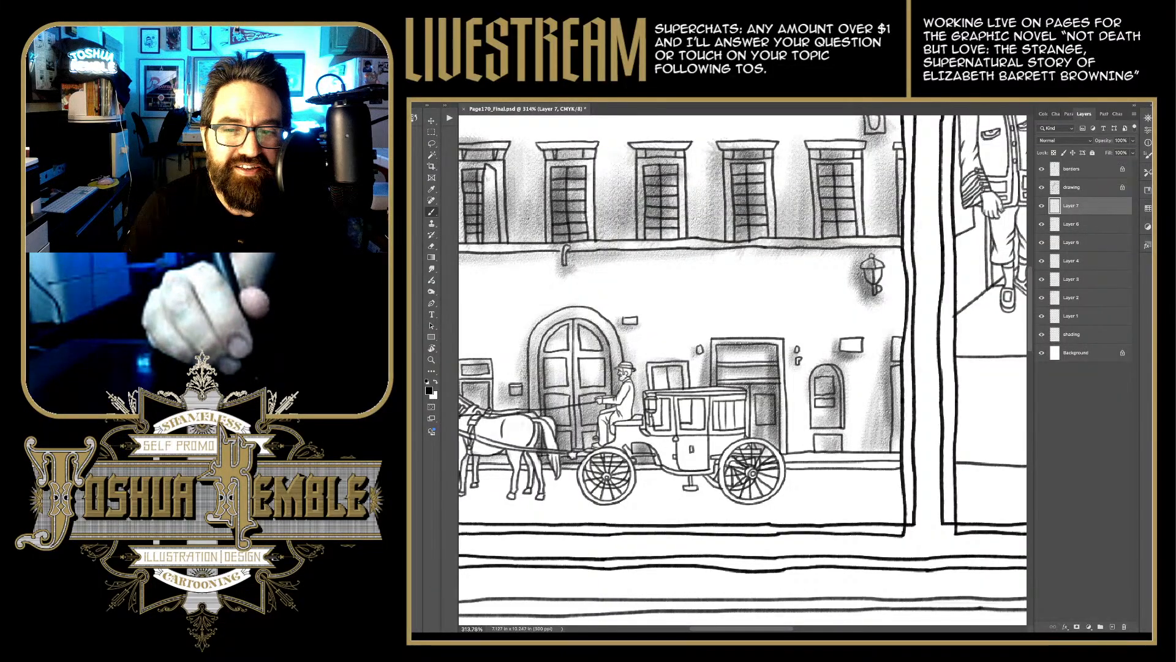
Step: Darken the curb strip from the first panel's right border to the carriage's rear wheel
mouse_move(888, 456)
left_mouse_down()
mouse_move(786, 451)
mouse_move(787, 474)
left_mouse_up()
mouse_move(858, 467)
left_mouse_down()
mouse_move(787, 466)
mouse_move(807, 467)
left_mouse_up()
left_click_drag(901, 469, 770, 473)
left_click_drag(849, 465, 767, 469)
left_click_drag(834, 471, 762, 474)
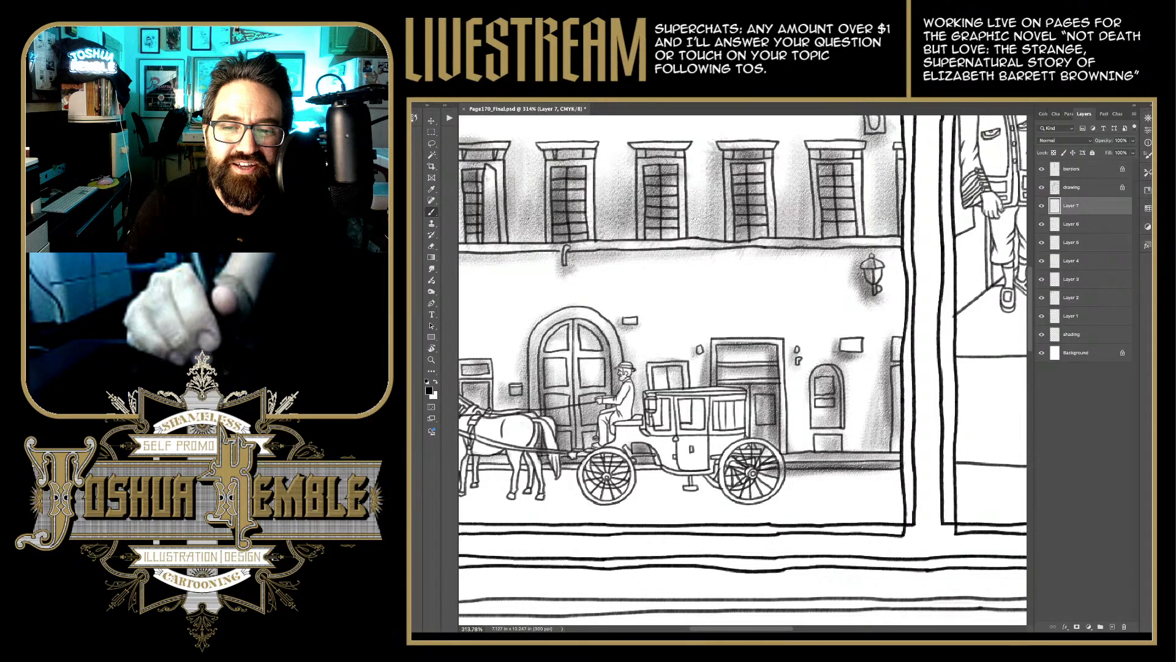
Step: Erase the shading overlap along the lower edge of the curb strip beside the carriage's rear wheel
key("e")
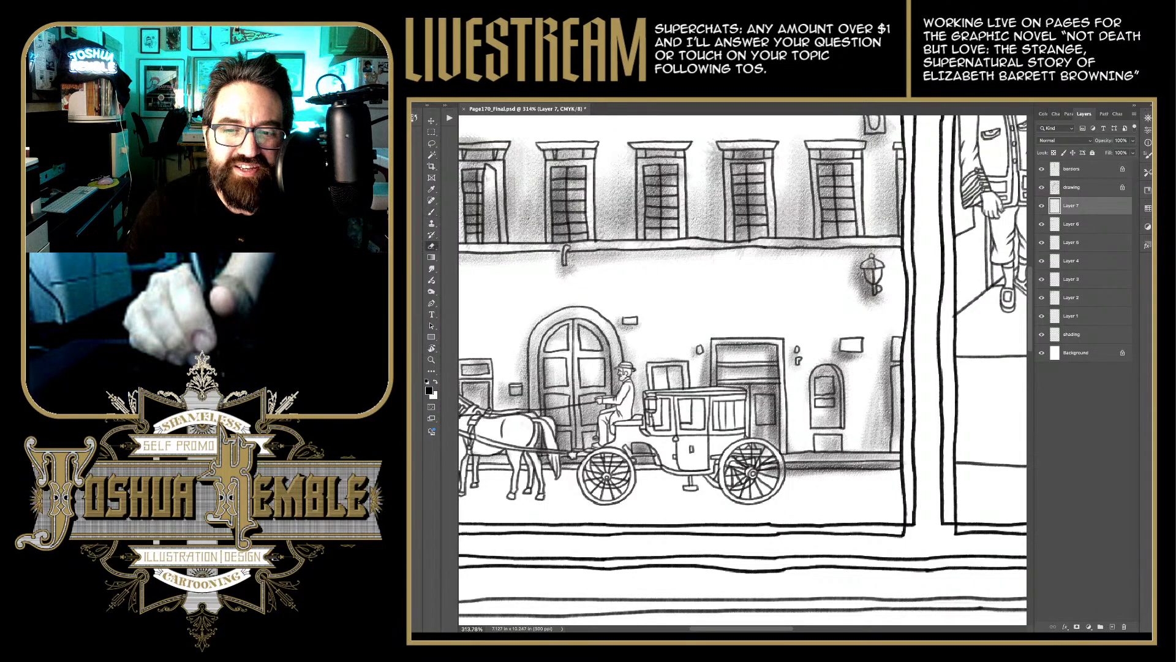
mouse_move(779, 471)
left_mouse_down()
mouse_move(764, 472)
mouse_move(824, 472)
left_mouse_up()
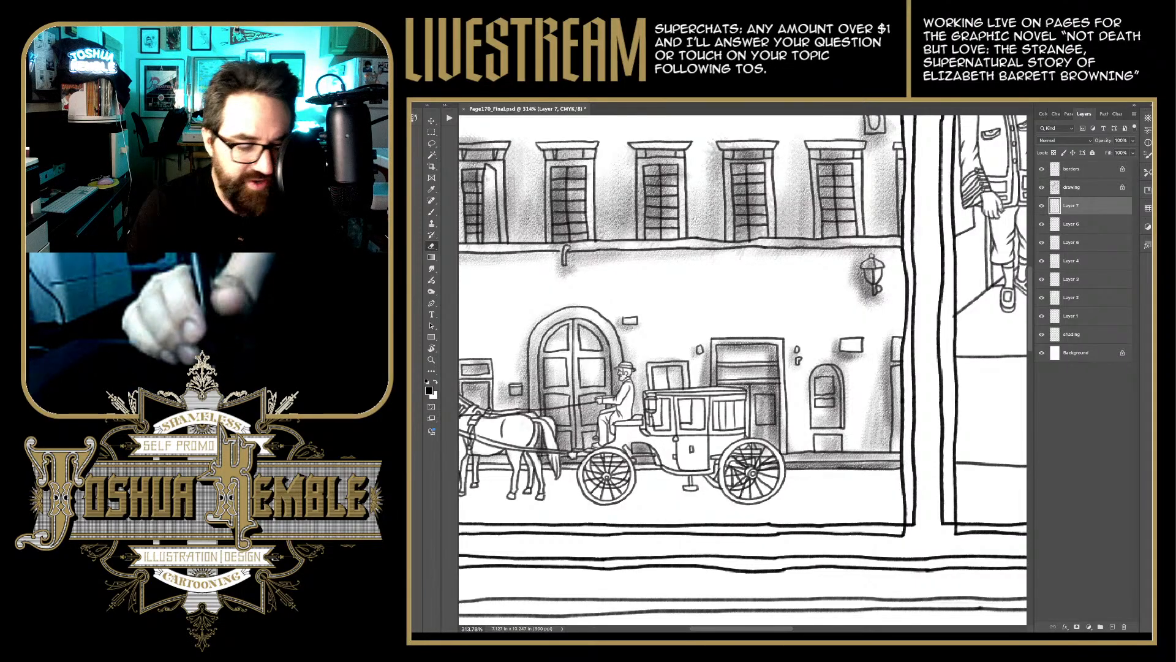
key("b")
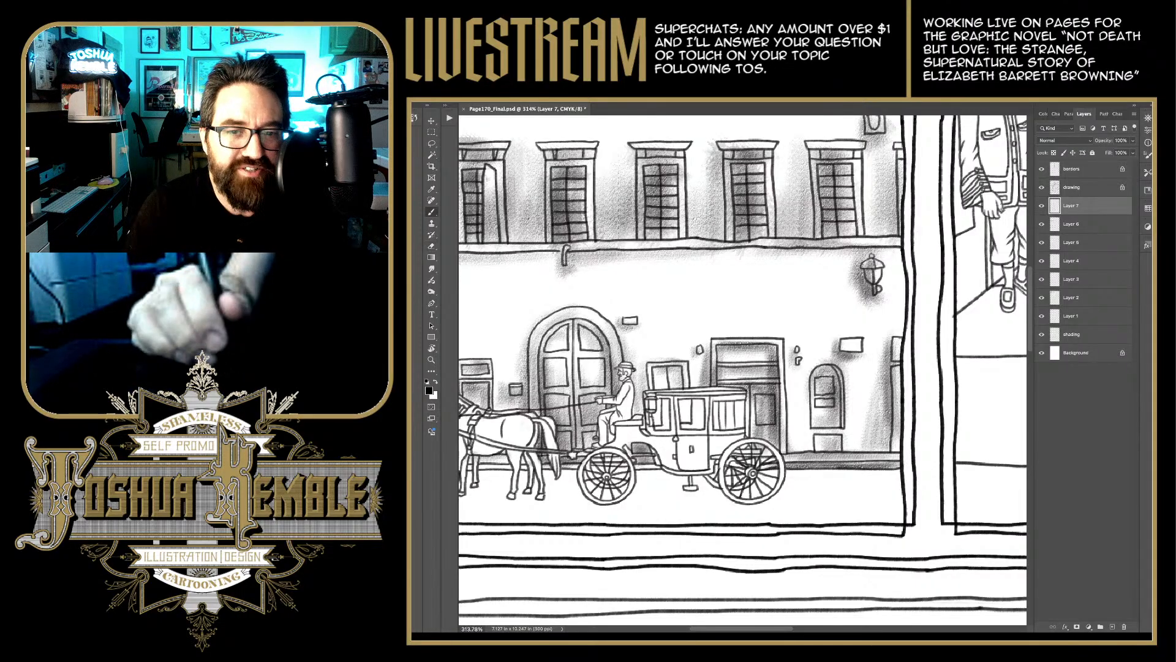
Step: Add a new layer and shade the ground-floor wall from the arched door to the first panel's left border
scroll(743, 367, "left", 5)
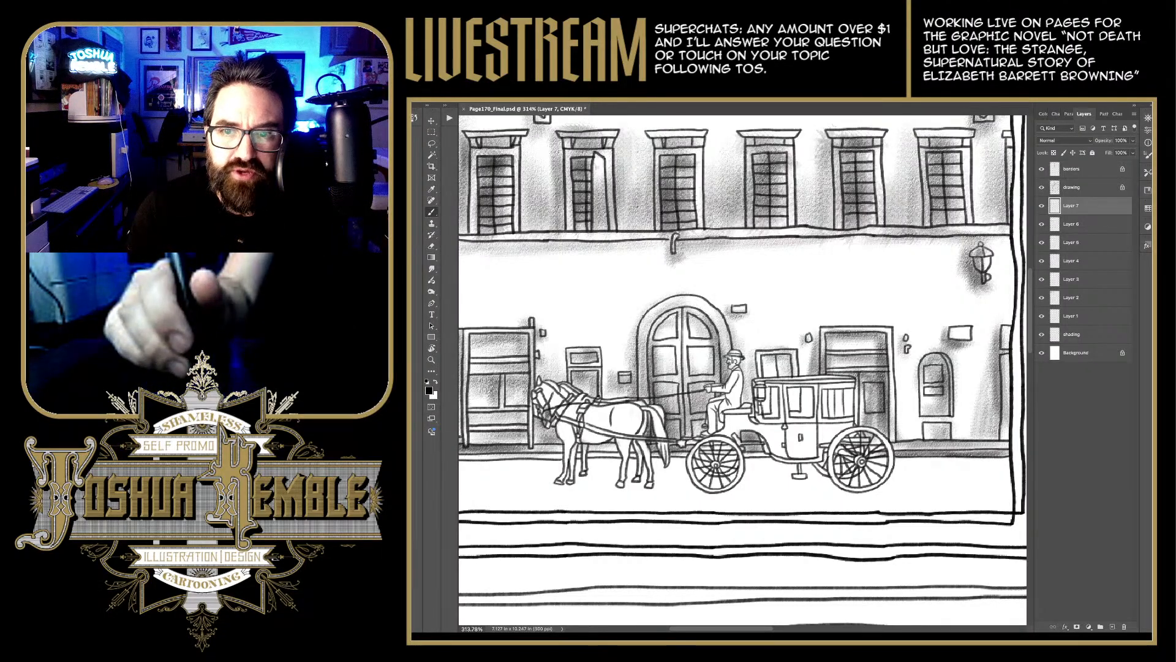
scroll(862, 327, "down", 10)
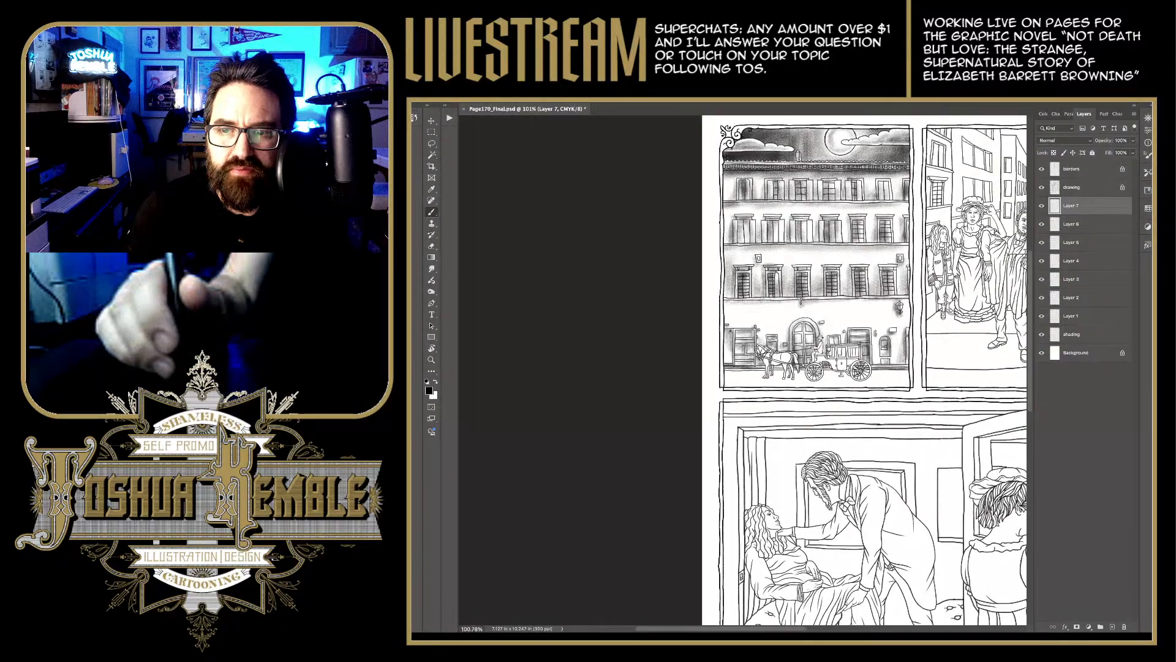
scroll(891, 314, "up", 5)
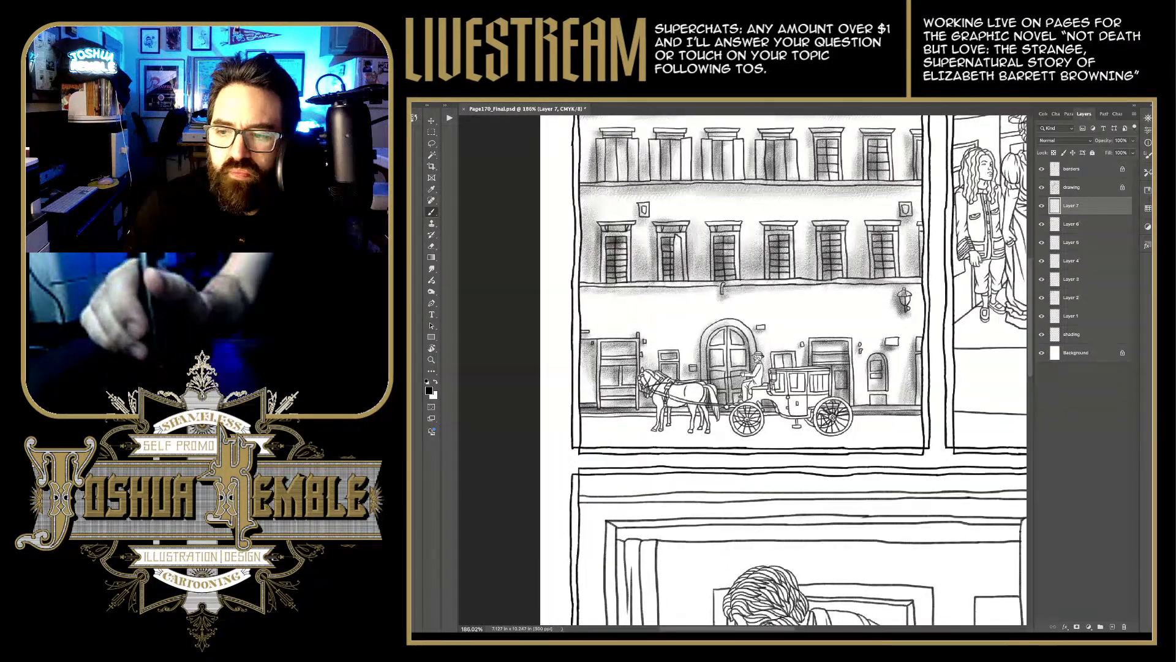
left_click(1113, 626)
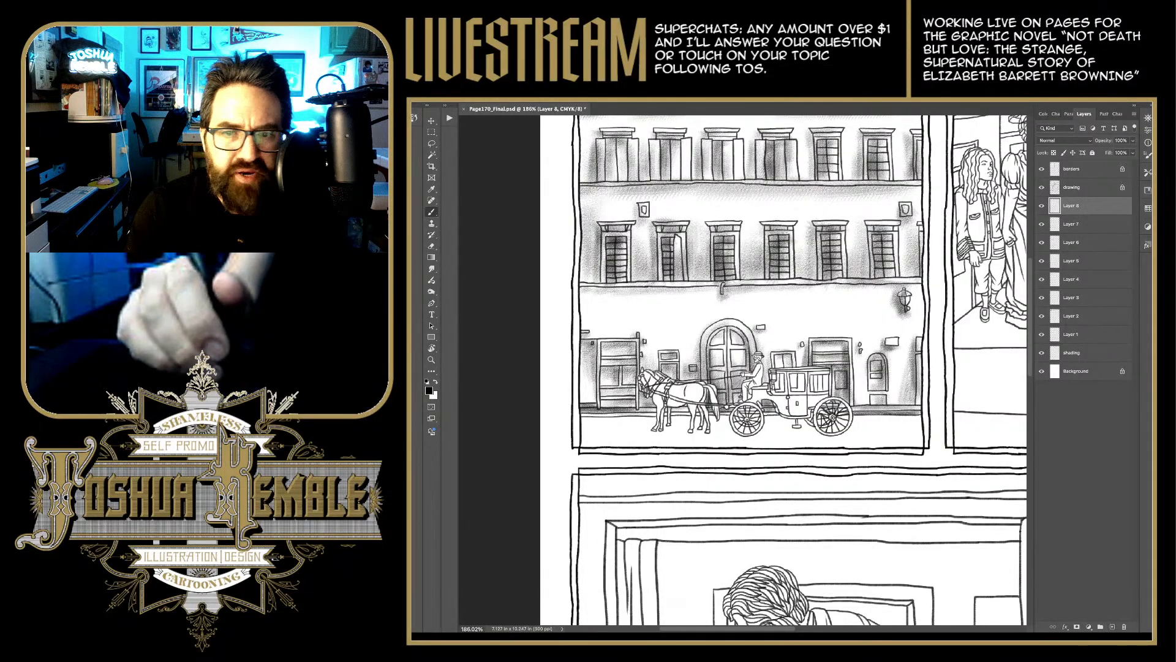
mouse_move(688, 355)
left_mouse_down()
mouse_move(682, 377)
mouse_move(690, 363)
mouse_move(643, 357)
mouse_move(642, 346)
left_mouse_up()
left_click_drag(692, 299, 597, 351)
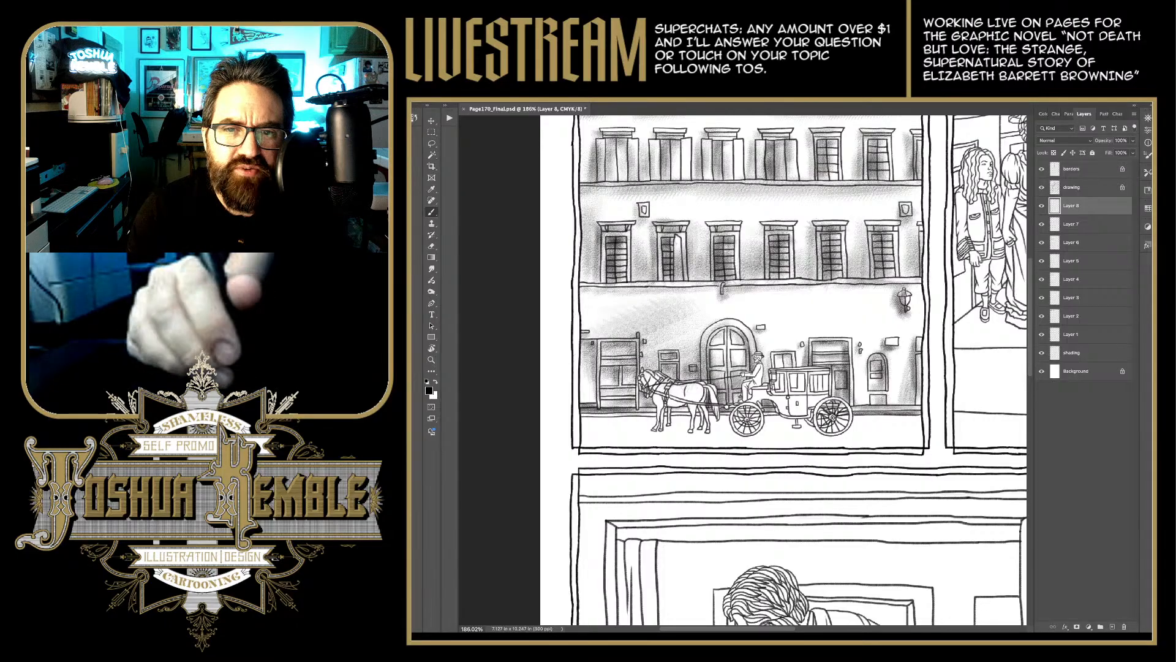
mouse_move(649, 294)
left_mouse_down()
mouse_move(585, 334)
mouse_move(555, 337)
mouse_move(588, 401)
mouse_move(661, 408)
mouse_move(704, 432)
left_mouse_up()
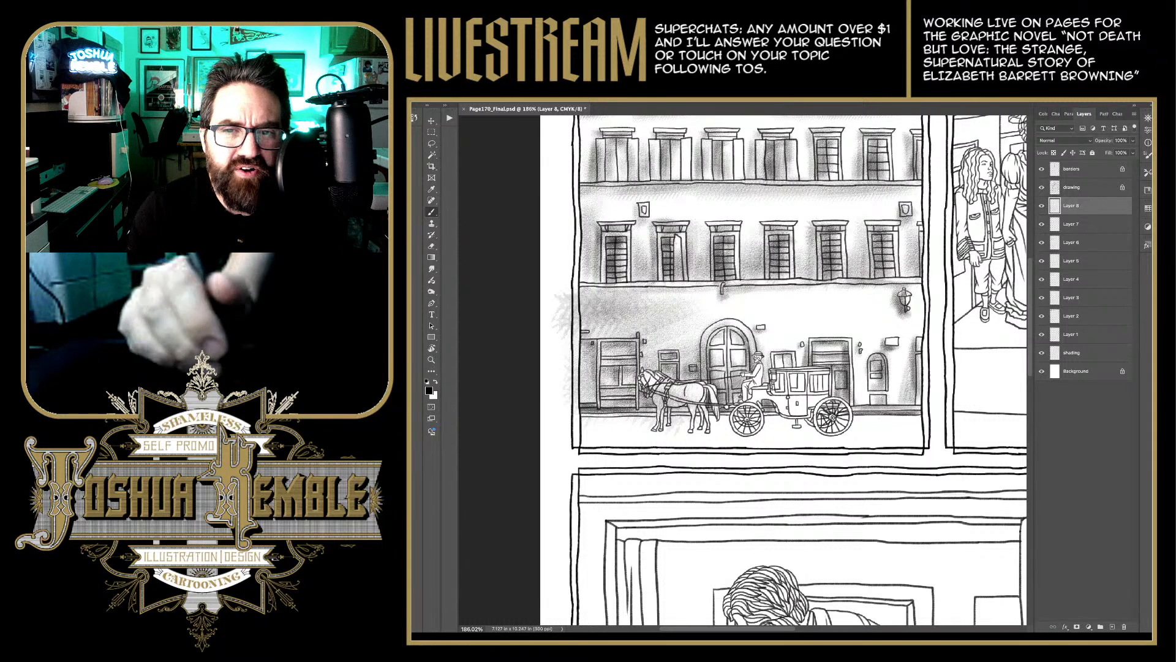
Step: Shade the ground-floor wall from the arched door to the first panel's right border, including the area beneath the ledge
left_click_drag(713, 322, 800, 360)
mouse_move(808, 311)
left_mouse_down()
mouse_move(857, 348)
mouse_move(806, 363)
mouse_move(879, 387)
mouse_move(882, 401)
mouse_move(913, 380)
mouse_move(890, 335)
mouse_move(848, 340)
left_mouse_up()
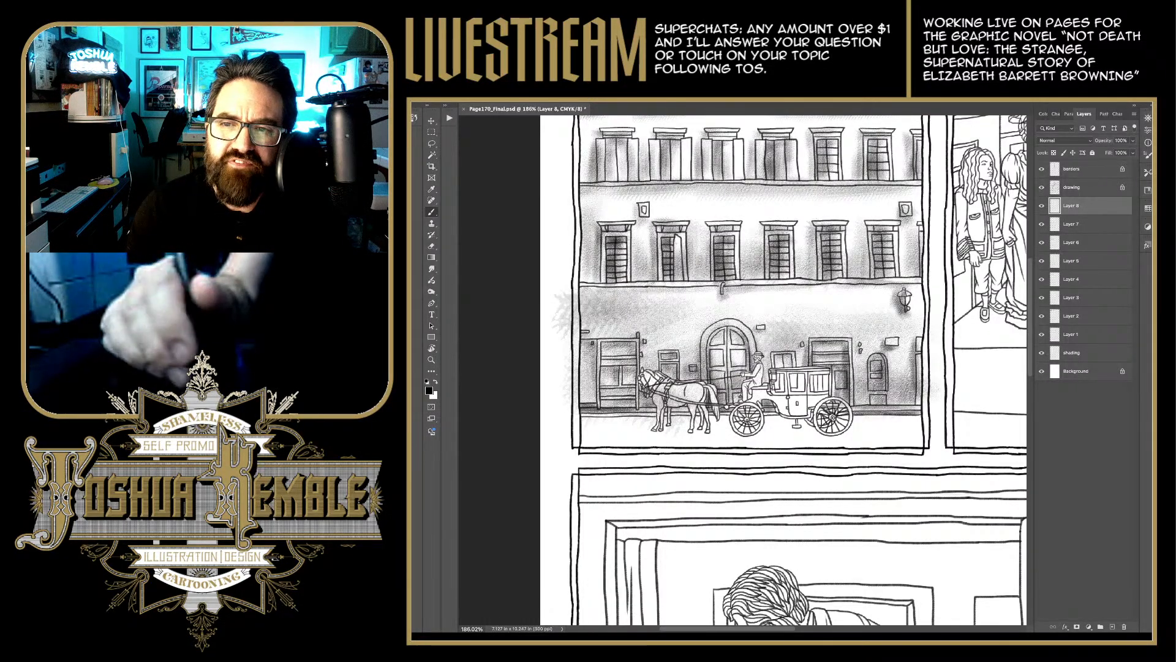
mouse_move(885, 290)
left_mouse_down()
mouse_move(865, 307)
mouse_move(808, 313)
mouse_move(822, 332)
left_mouse_up()
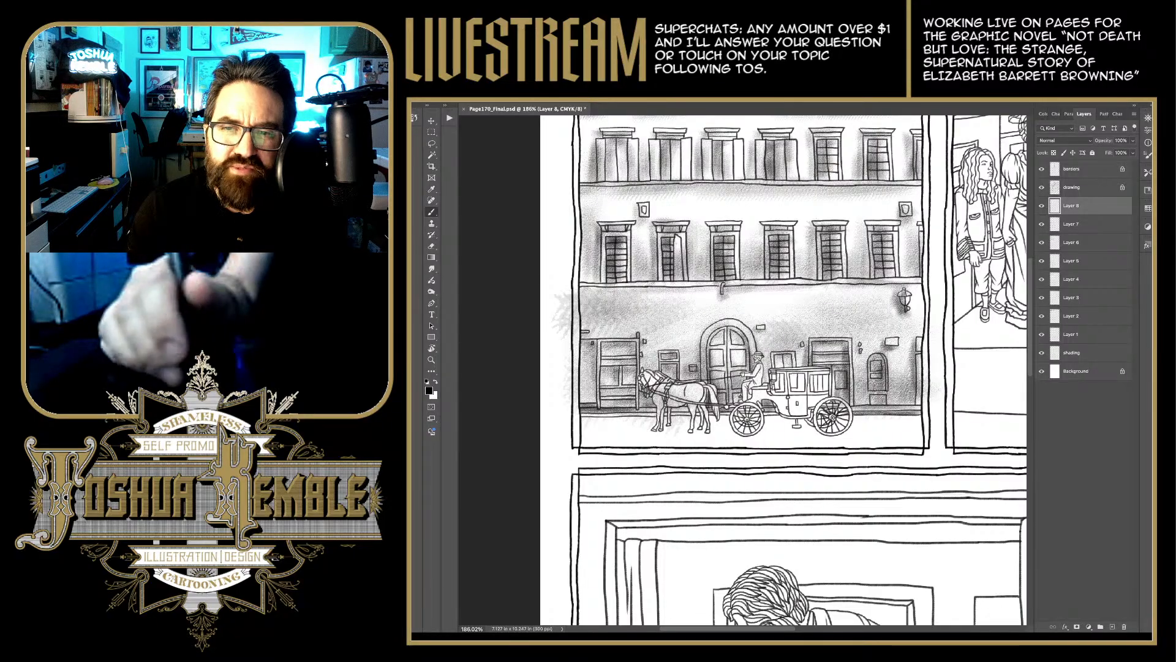
left_click_drag(839, 289, 748, 325)
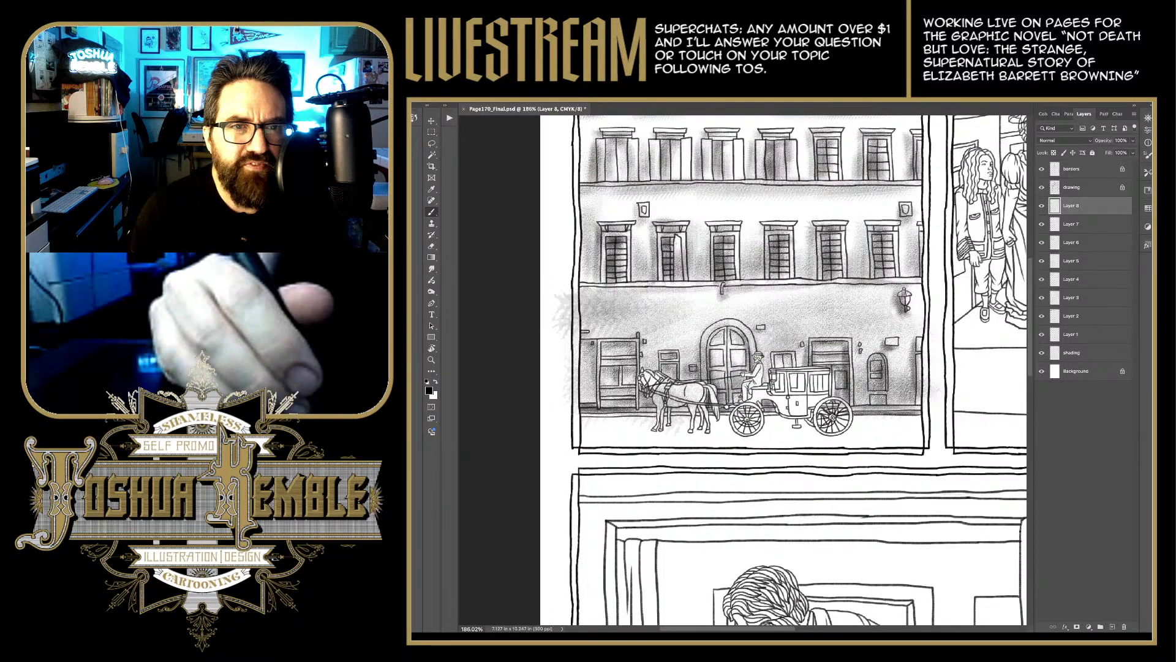
Step: Select the wall shading that spills past the first panel's side borders and onto the street with the Polygonal Lasso, delete it and deselect
key("l")
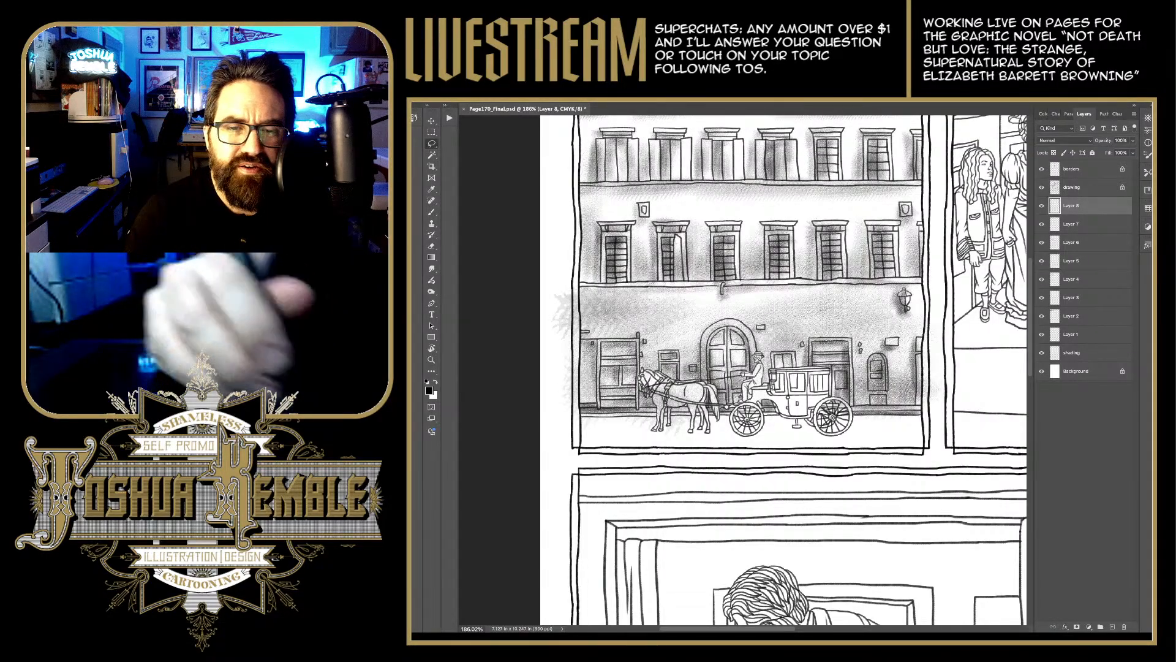
key("shift+l")
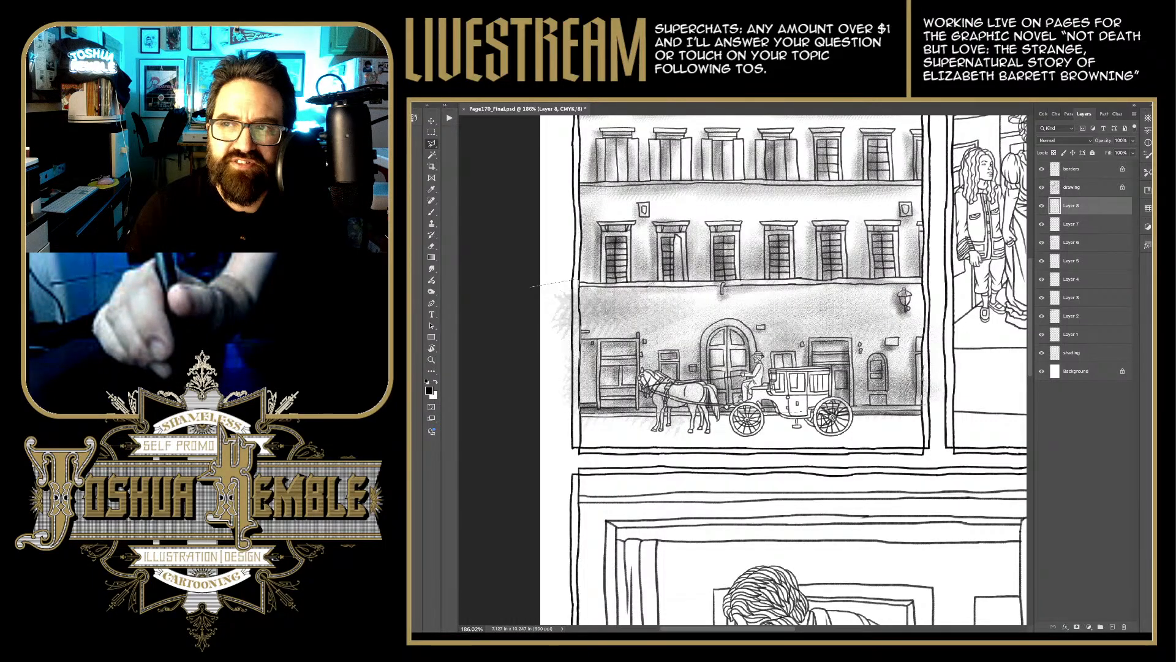
left_click(958, 351)
left_click(971, 437)
left_click(931, 474)
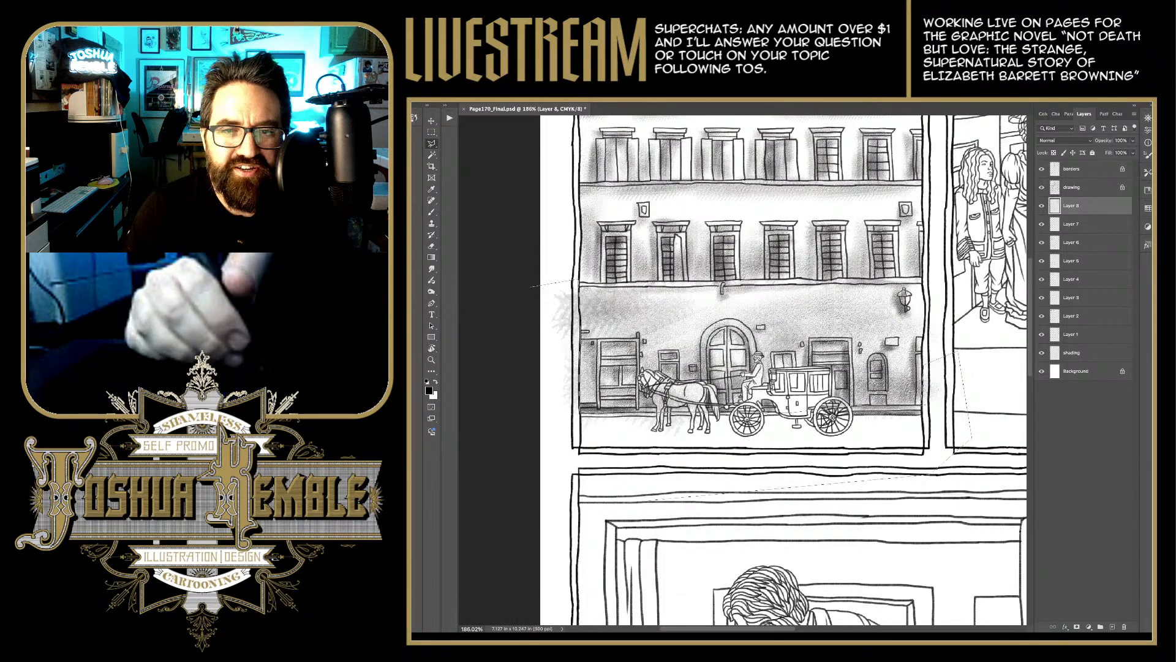
left_click(591, 488)
left_click(547, 459)
left_click(530, 286)
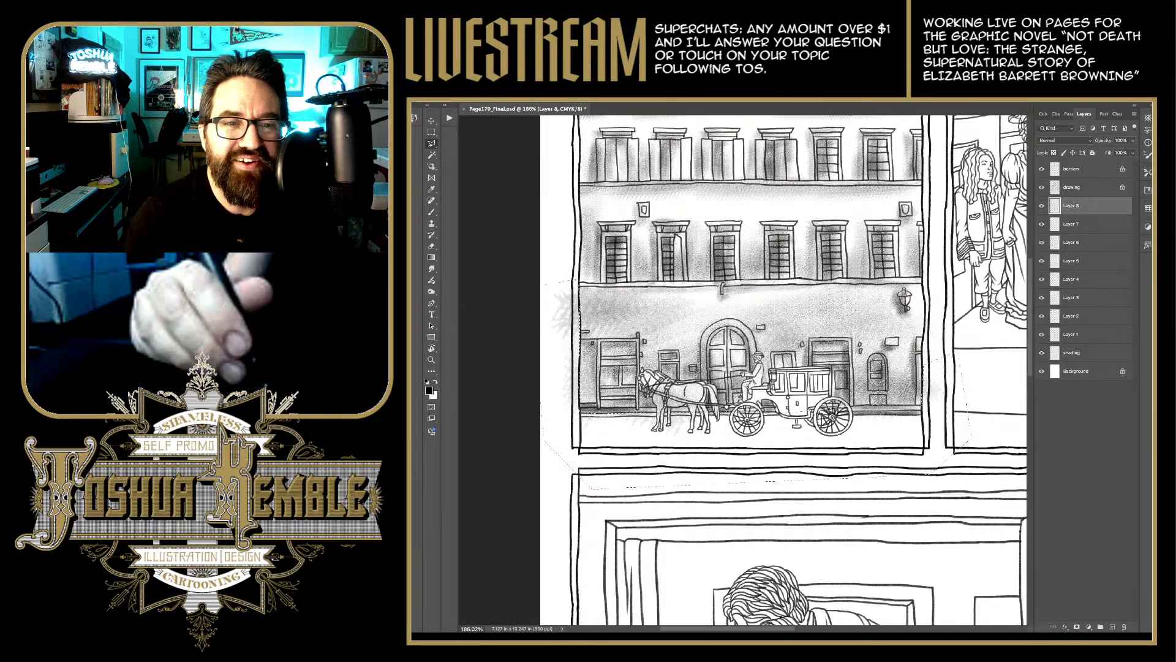
key("Delete")
key("m")
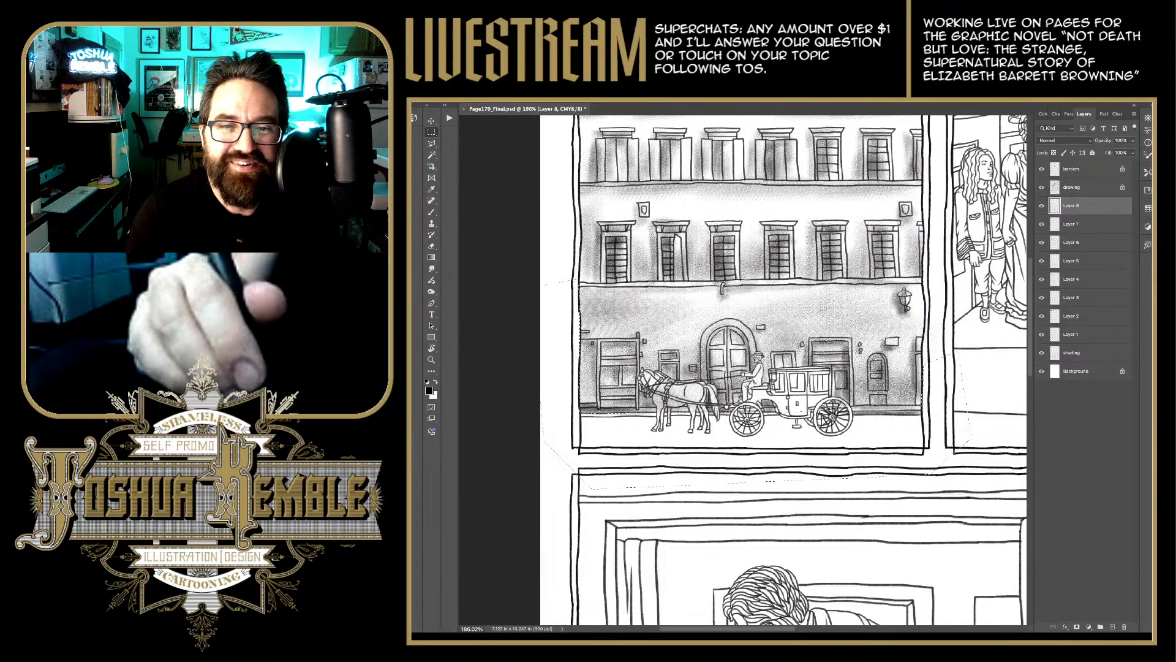
key("ctrl+d")
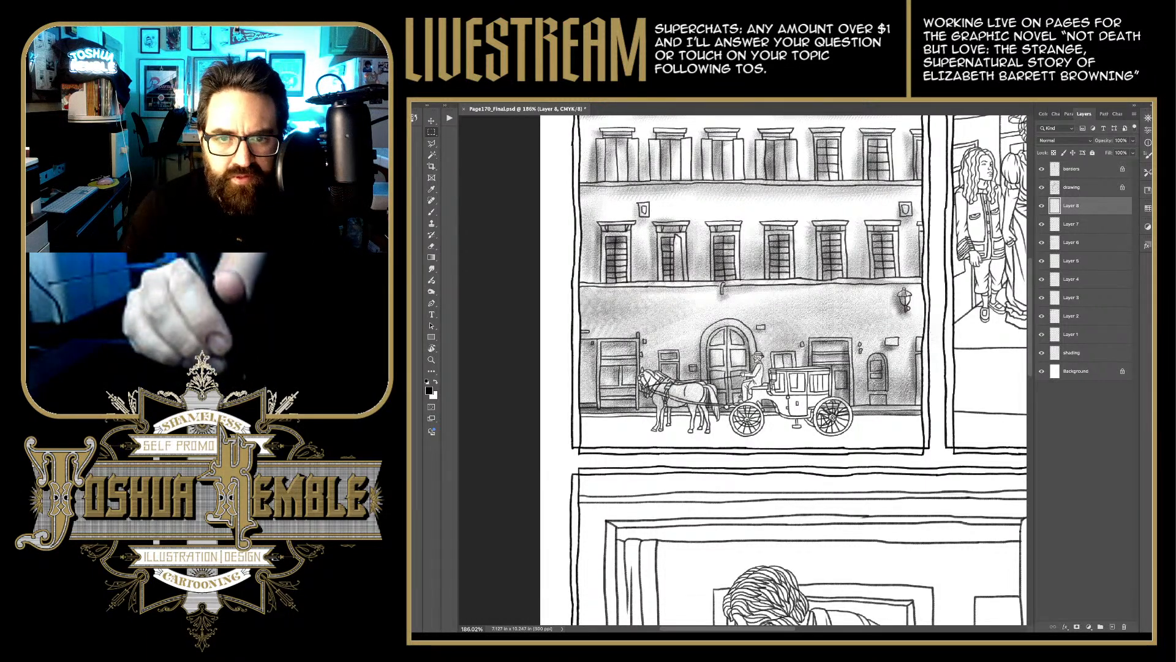
Step: Erase the wall shading that overlaps the horses, the driver and the carriage
scroll(679, 397, "up", 5)
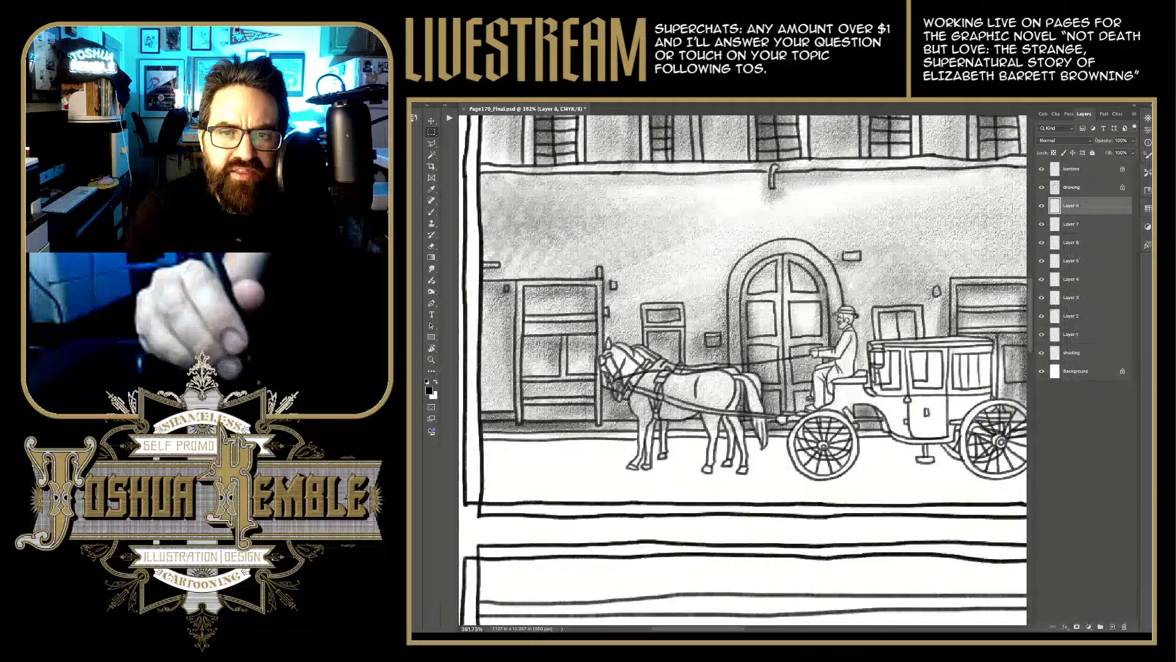
key("e")
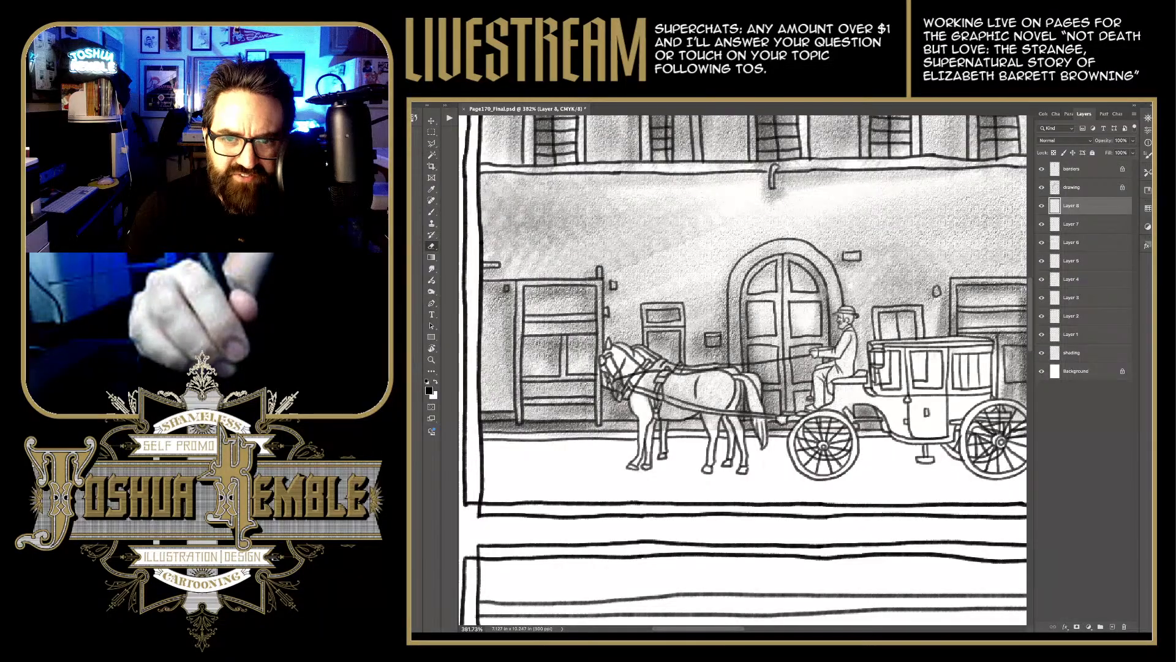
mouse_move(661, 411)
left_mouse_down()
mouse_move(705, 412)
mouse_move(650, 387)
mouse_move(655, 362)
mouse_move(701, 365)
mouse_move(727, 395)
mouse_move(703, 424)
left_mouse_up()
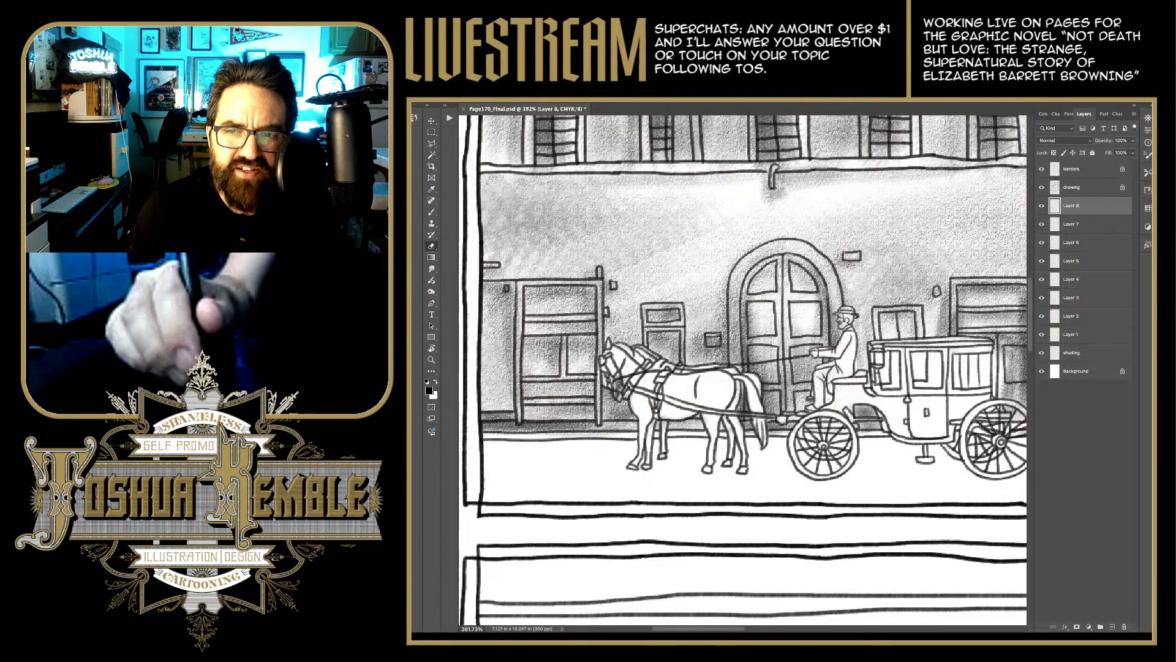
left_click_drag(797, 307, 649, 297)
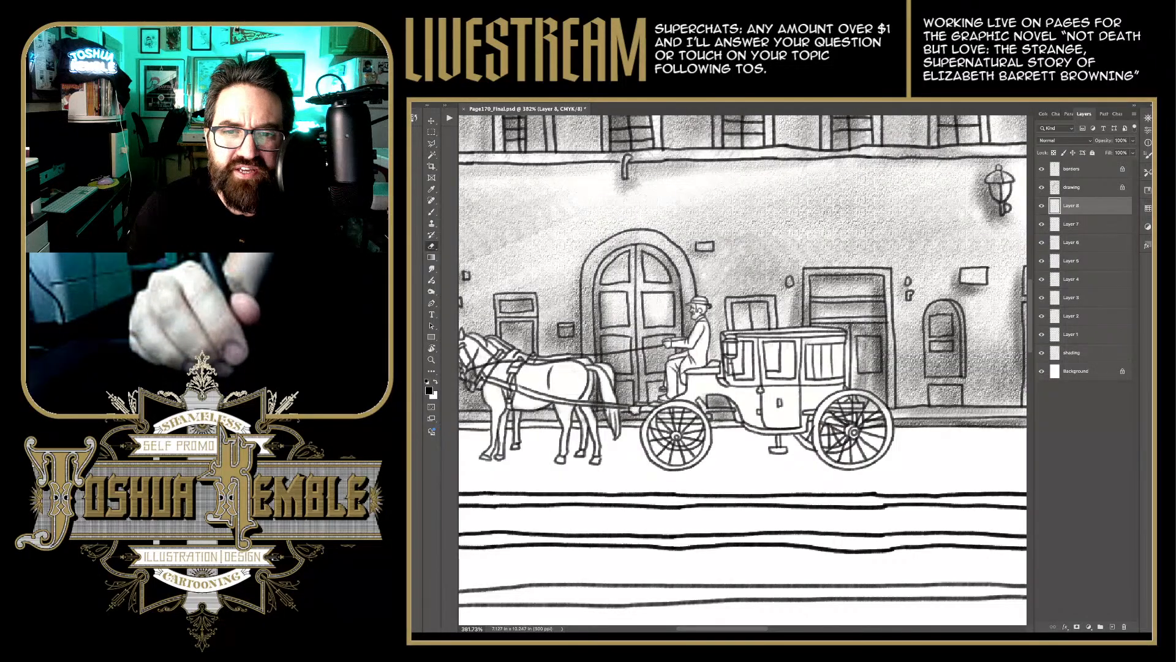
mouse_move(743, 368)
left_mouse_down()
mouse_move(622, 390)
mouse_move(739, 381)
left_mouse_up()
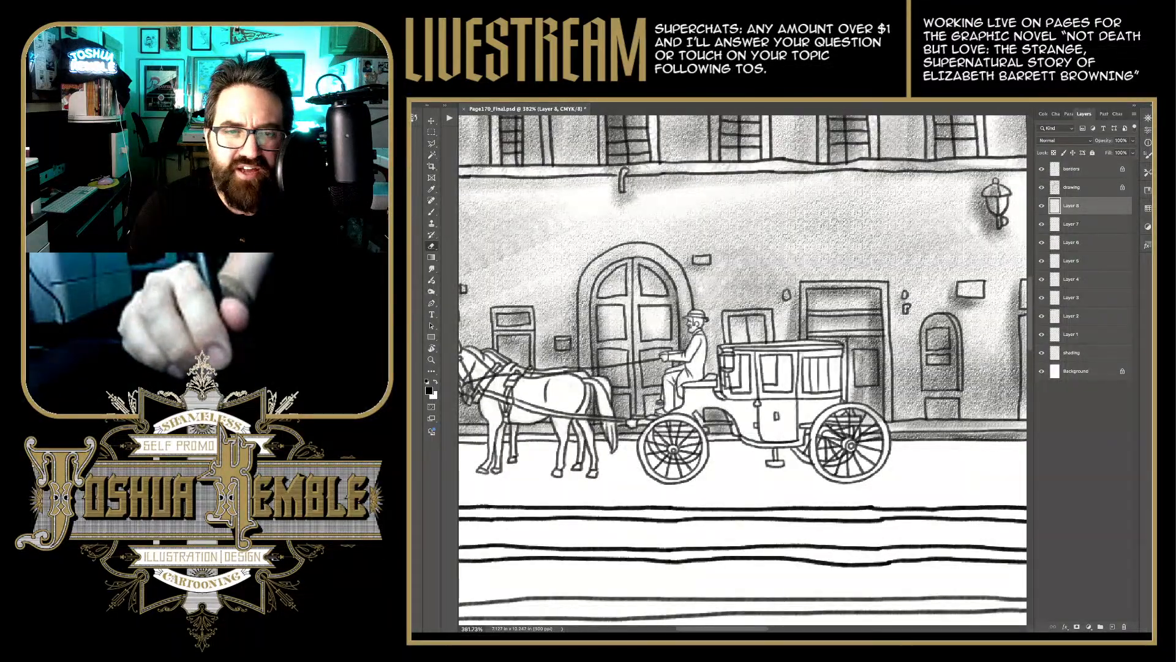
left_click_drag(739, 381, 856, 372)
key("b")
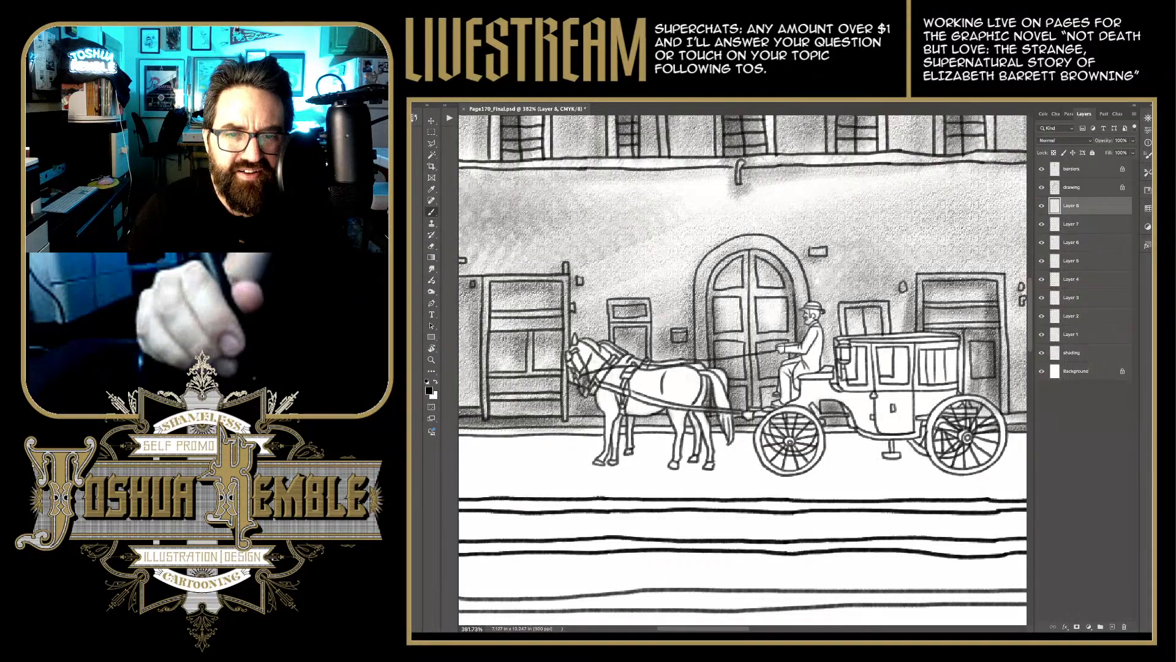
key("e")
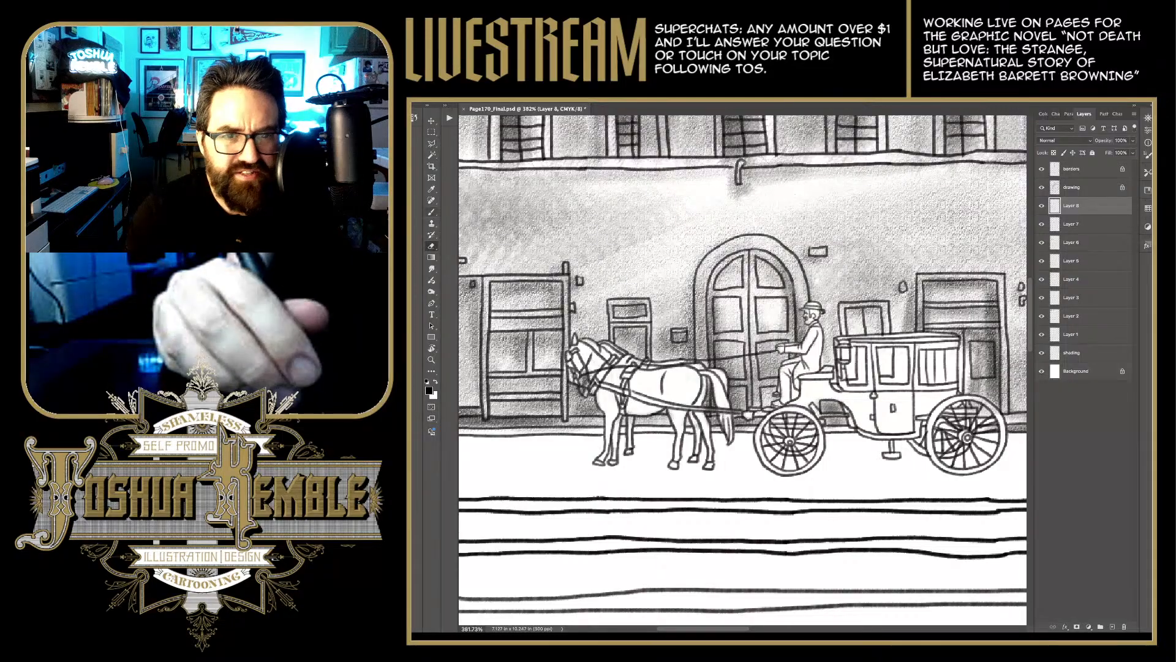
Step: Shade the horses' bodies, legs and tails with soft pencil tone
key("b")
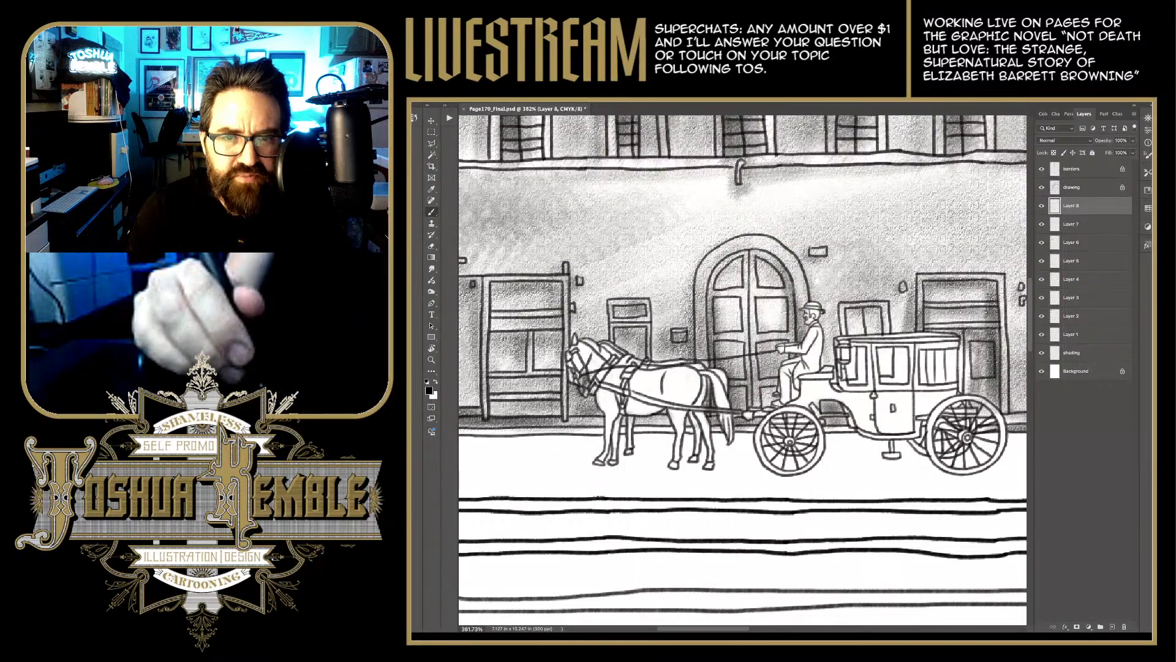
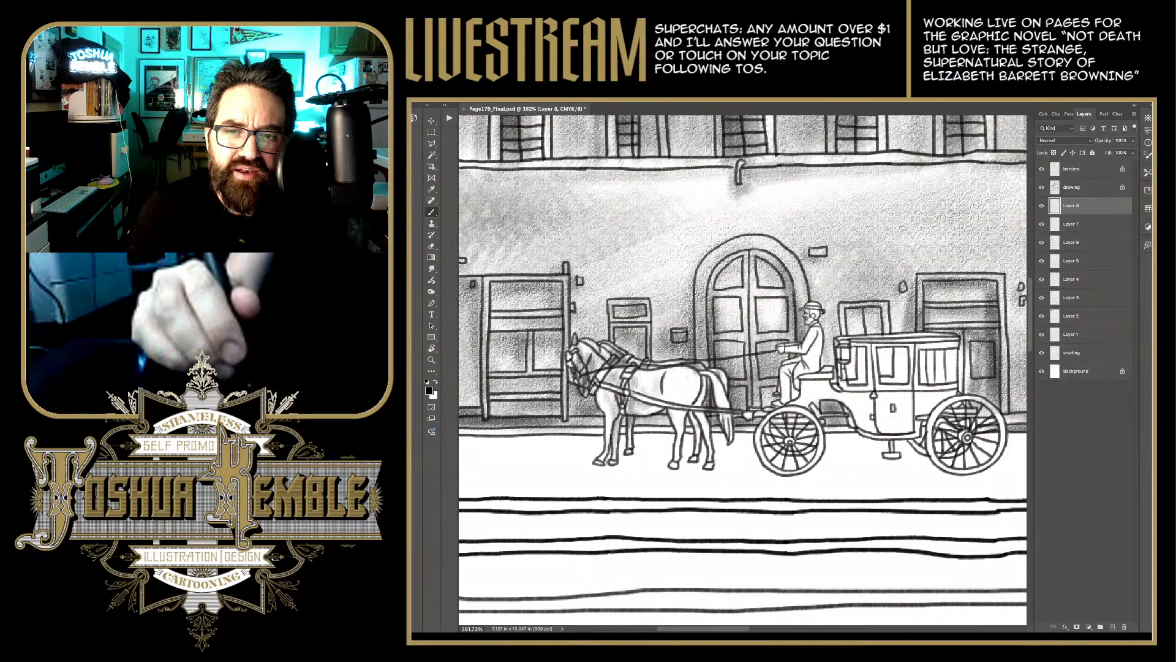
mouse_move(662, 381)
left_mouse_down()
mouse_move(644, 395)
mouse_move(635, 385)
mouse_move(649, 379)
mouse_move(611, 380)
mouse_move(691, 401)
mouse_move(676, 466)
left_mouse_up()
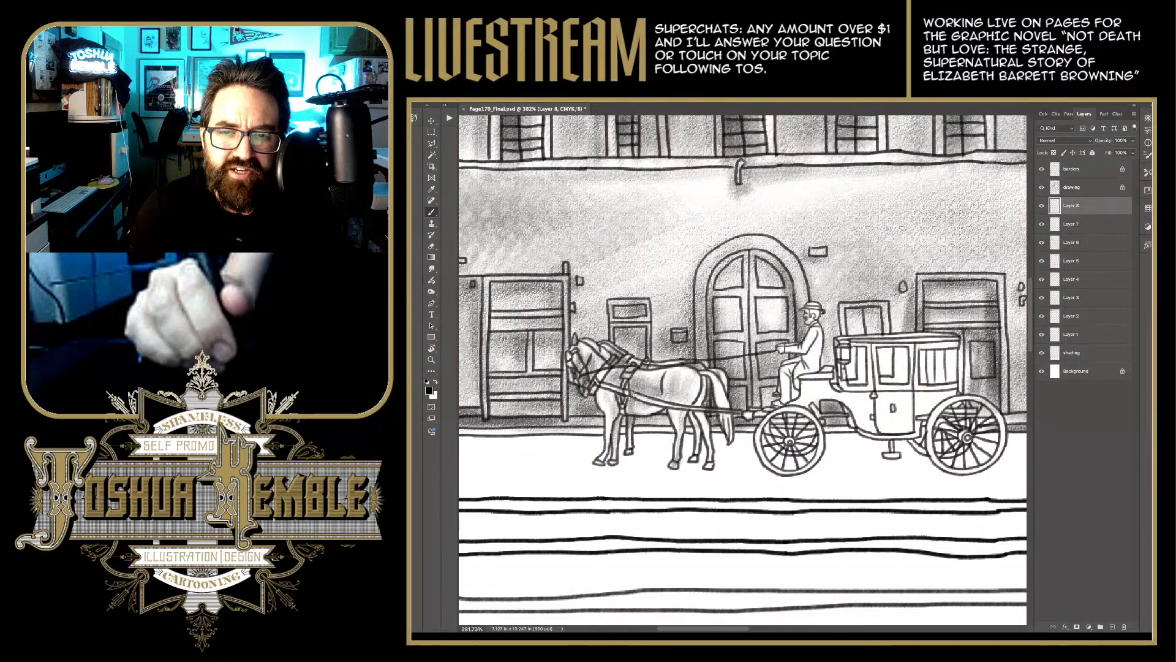
mouse_move(702, 424)
left_mouse_down()
mouse_move(699, 449)
mouse_move(694, 421)
left_mouse_up()
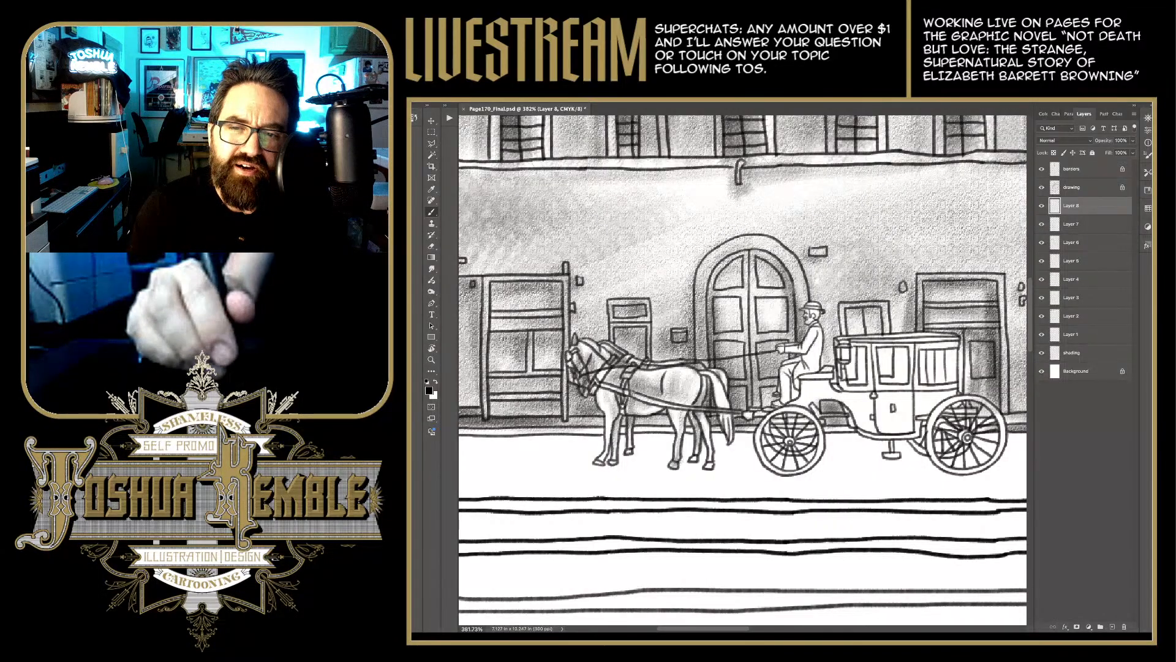
left_click_drag(705, 381, 704, 451)
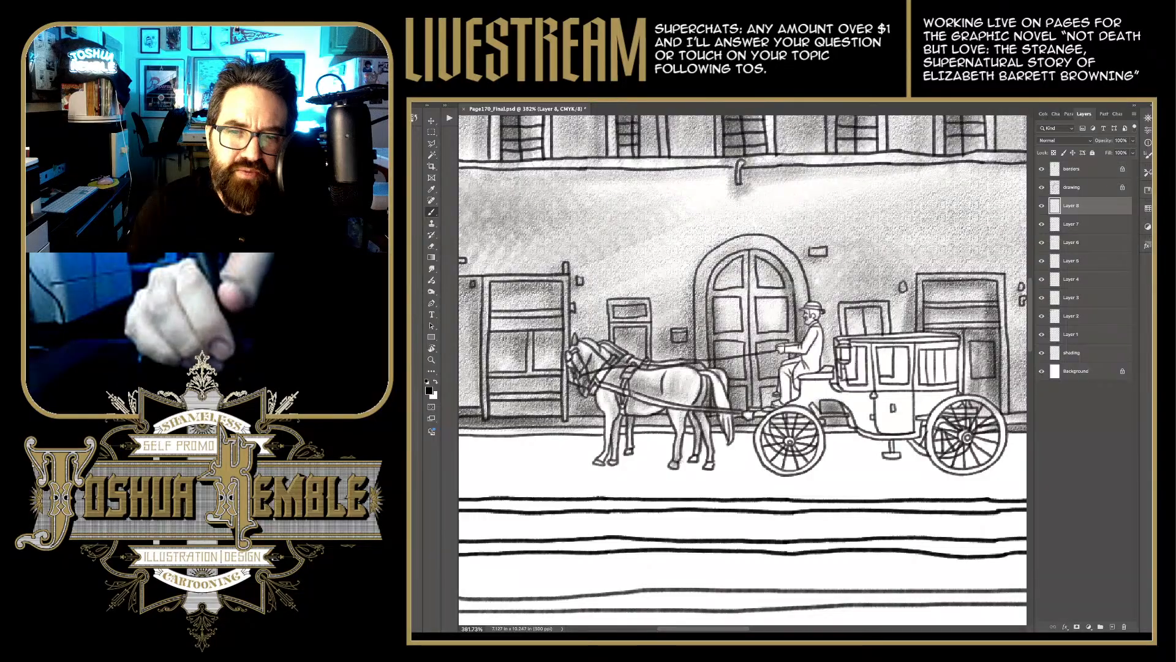
mouse_move(701, 393)
left_mouse_down()
mouse_move(693, 420)
mouse_move(699, 390)
mouse_move(715, 411)
mouse_move(696, 381)
mouse_move(718, 430)
mouse_move(719, 420)
left_mouse_up()
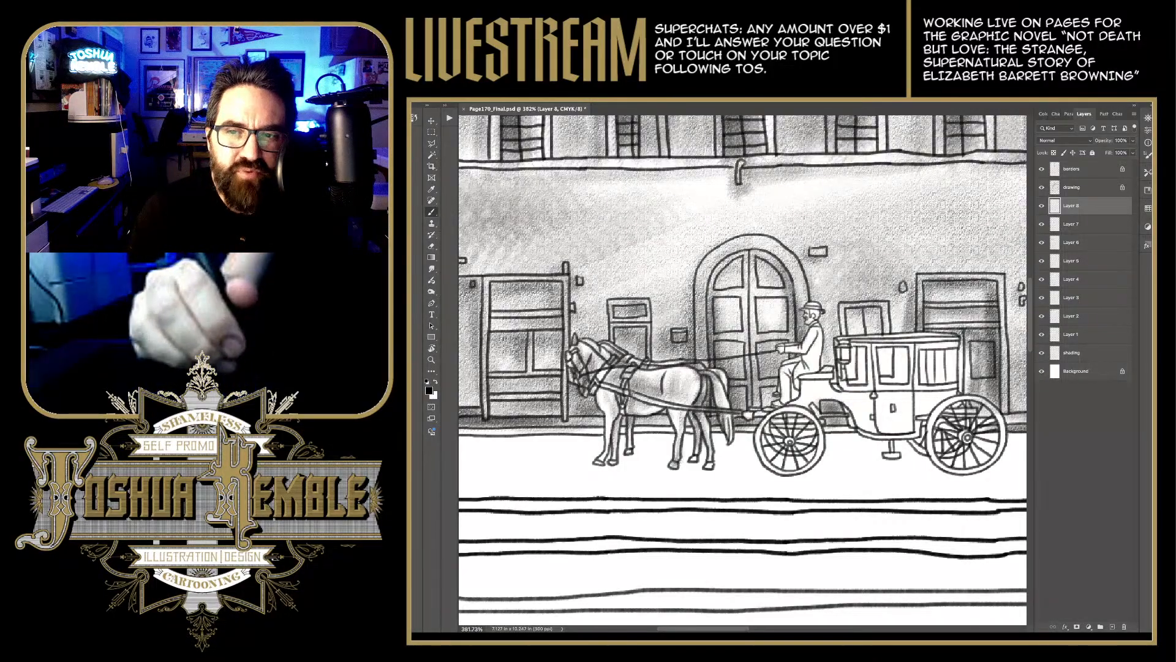
Step: Shade the carriage driver's hat and clothing and the front of the carriage beneath his seat
mouse_move(815, 310)
left_mouse_down()
mouse_move(805, 352)
mouse_move(775, 354)
mouse_move(808, 361)
mouse_move(791, 399)
mouse_move(788, 371)
left_mouse_up()
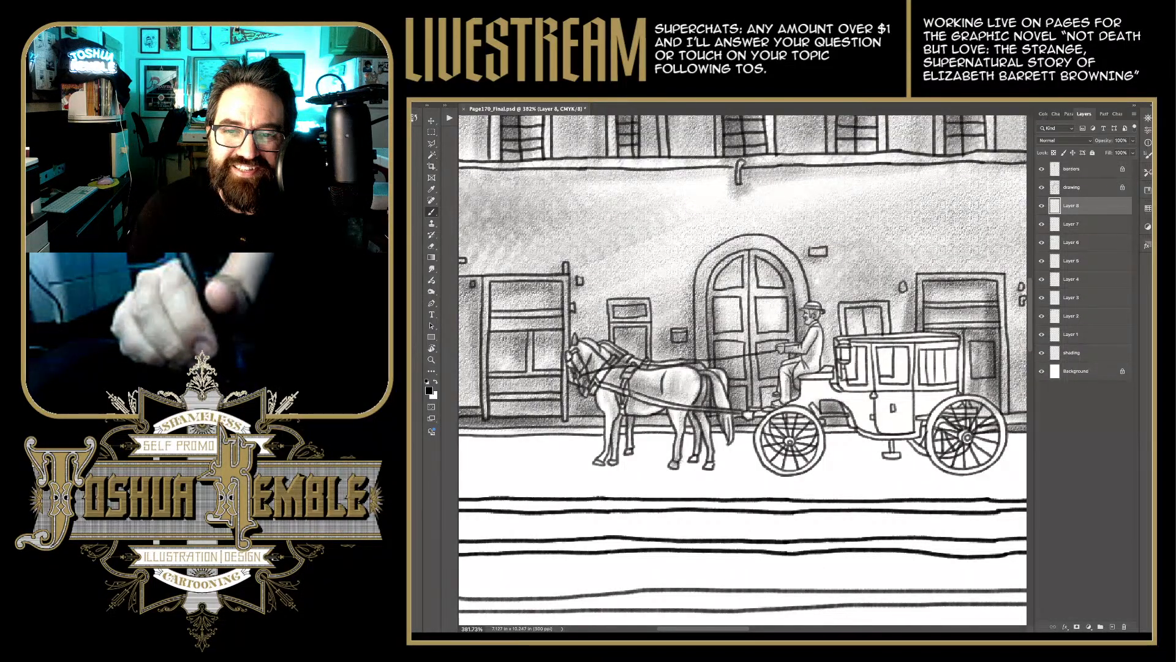
left_click_drag(767, 409, 758, 414)
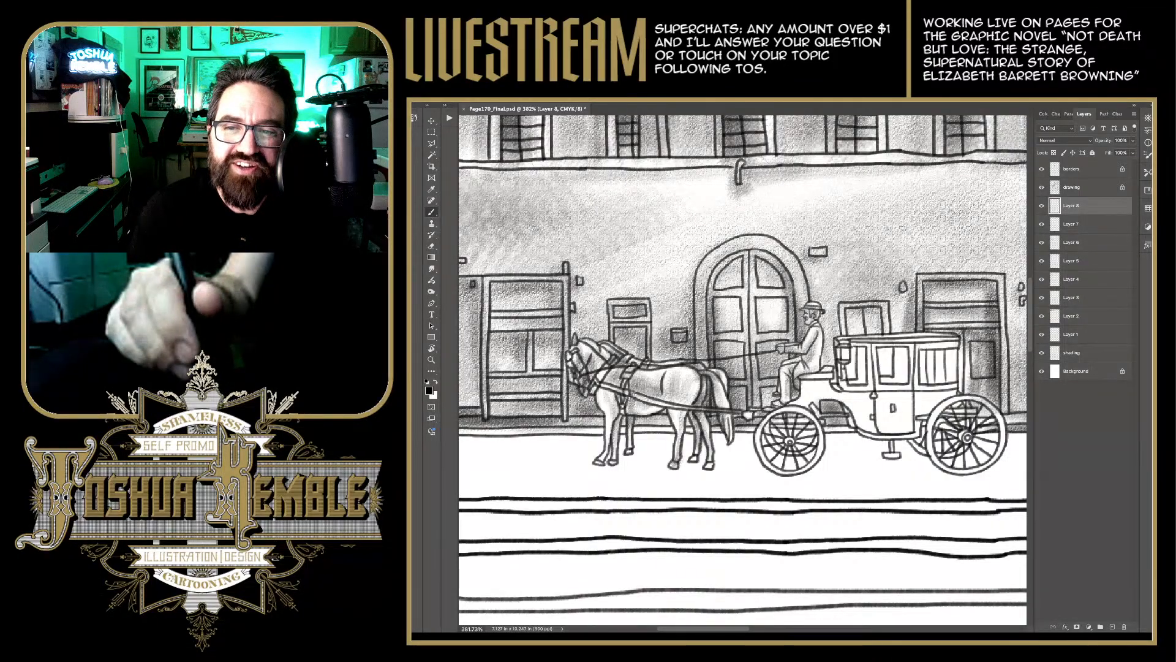
left_click_drag(829, 368, 803, 379)
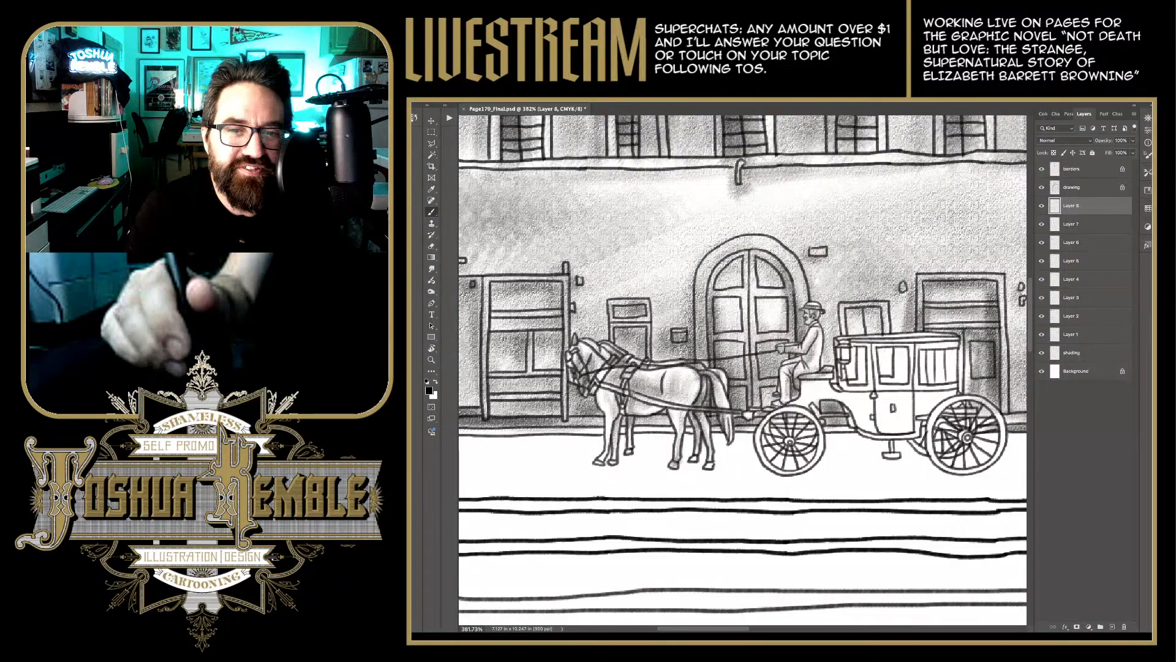
scroll(743, 368, "right", 4)
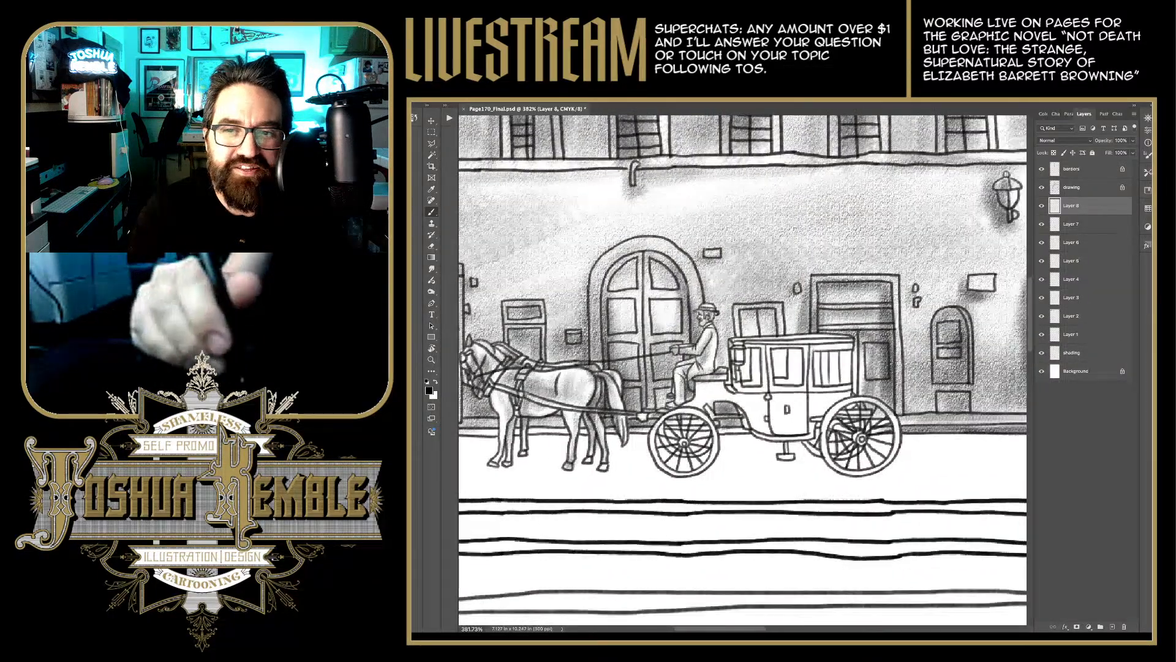
Step: Shade the carriage's roof edge, the front of its cabin and the front wheel with soft pencil tone
left_click_drag(745, 338, 831, 335)
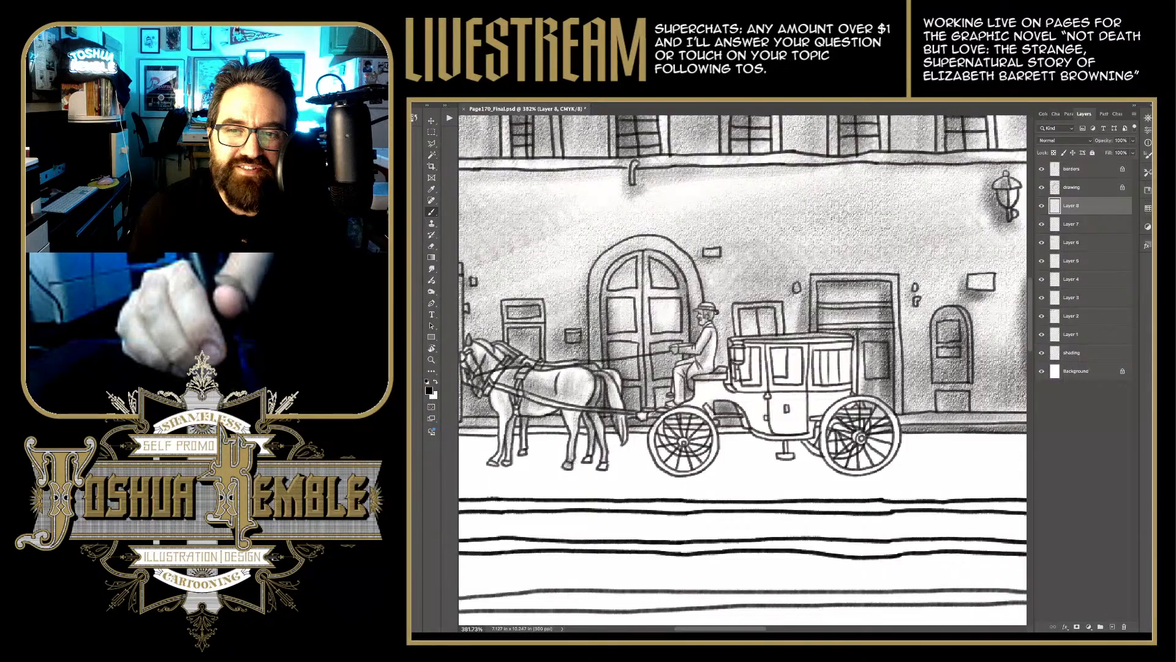
mouse_move(735, 350)
left_mouse_down()
mouse_move(739, 375)
mouse_move(716, 383)
left_mouse_up()
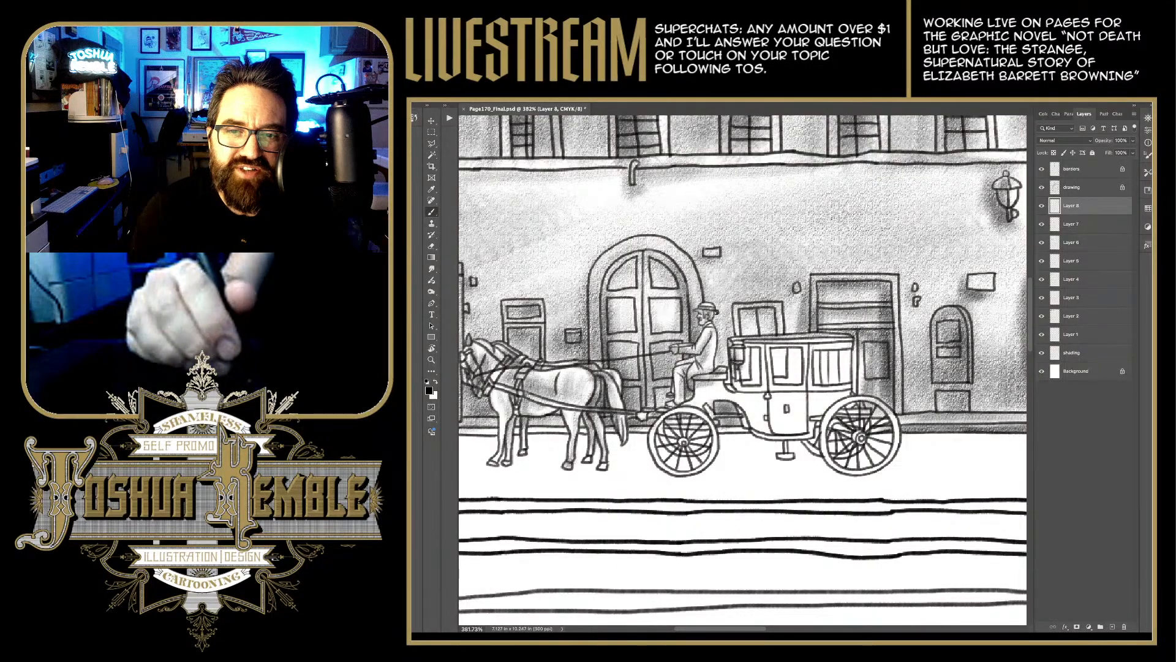
mouse_move(662, 420)
left_mouse_down()
mouse_move(699, 419)
mouse_move(662, 423)
mouse_move(686, 446)
mouse_move(662, 420)
left_mouse_up()
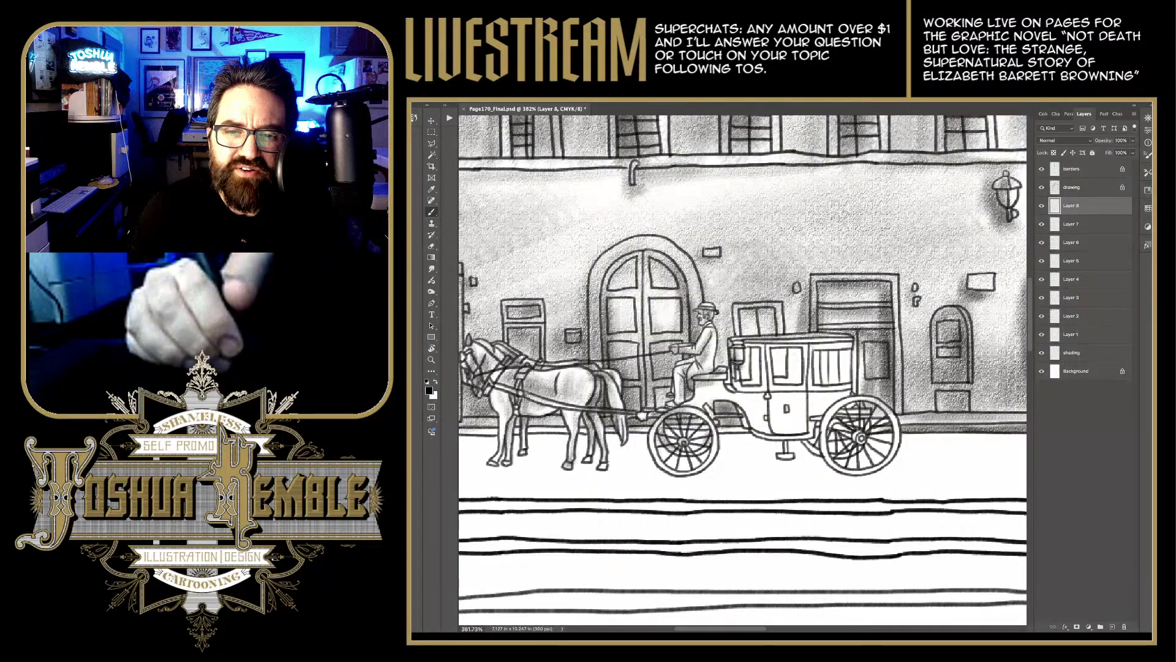
mouse_move(655, 464)
left_mouse_down()
mouse_move(669, 444)
mouse_move(700, 468)
left_mouse_up()
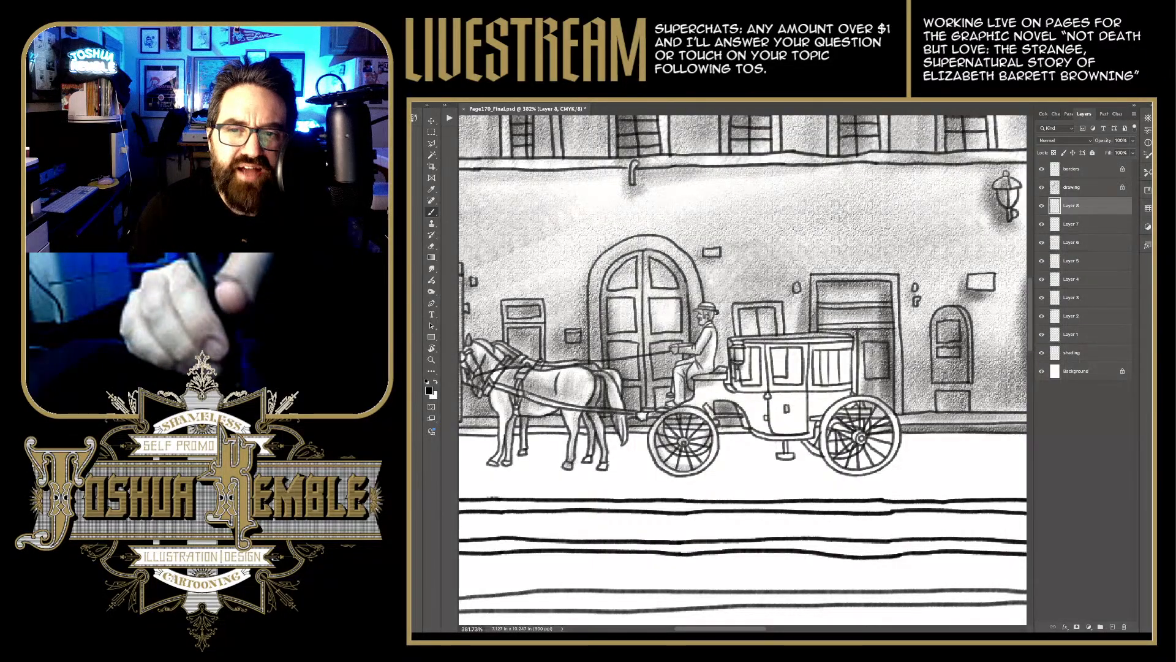
Step: Shade the carriage's windows and the upper cabin around them, down to the body behind the driver's seat
mouse_move(747, 354)
left_mouse_down()
mouse_move(747, 376)
mouse_move(756, 363)
left_mouse_up()
mouse_move(754, 345)
left_mouse_down()
mouse_move(775, 379)
mouse_move(784, 366)
mouse_move(798, 388)
mouse_move(800, 357)
left_mouse_up()
mouse_move(774, 349)
left_mouse_down()
mouse_move(791, 356)
mouse_move(762, 384)
mouse_move(774, 349)
mouse_move(845, 348)
mouse_move(815, 357)
left_mouse_up()
left_click_drag(810, 352, 821, 383)
mouse_move(828, 357)
left_mouse_down()
mouse_move(838, 383)
mouse_move(777, 396)
mouse_move(720, 389)
left_mouse_up()
mouse_move(733, 379)
left_mouse_down()
mouse_move(726, 395)
mouse_move(704, 387)
left_mouse_up()
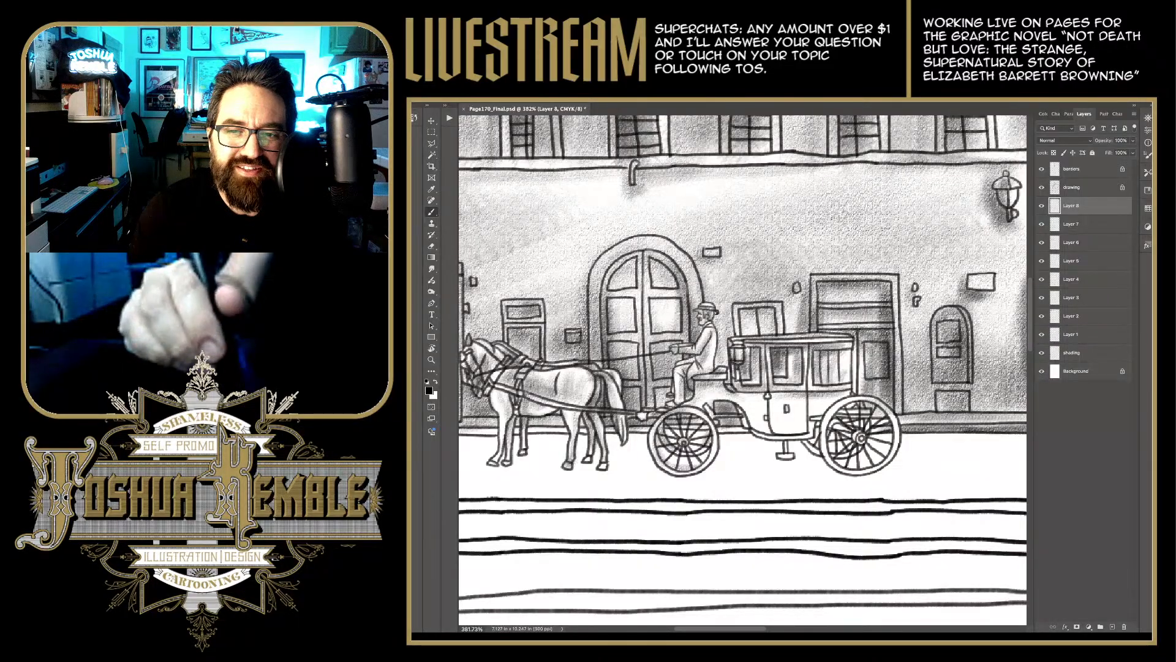
Step: Shade the carriage door and the curved lower body, building darker tone along the underside
mouse_move(759, 395)
left_mouse_down()
mouse_move(739, 404)
mouse_move(770, 414)
mouse_move(768, 430)
left_mouse_up()
left_click_drag(778, 393, 772, 431)
left_click_drag(787, 395, 782, 432)
left_click_drag(793, 397, 785, 432)
mouse_move(798, 404)
left_mouse_down()
mouse_move(789, 433)
mouse_move(774, 433)
left_mouse_up()
left_click_drag(794, 436, 772, 438)
mouse_move(817, 399)
left_mouse_down()
mouse_move(808, 436)
mouse_move(812, 403)
mouse_move(821, 424)
left_mouse_up()
mouse_move(818, 429)
left_mouse_down()
mouse_move(781, 440)
mouse_move(747, 431)
mouse_move(747, 414)
mouse_move(756, 429)
left_mouse_up()
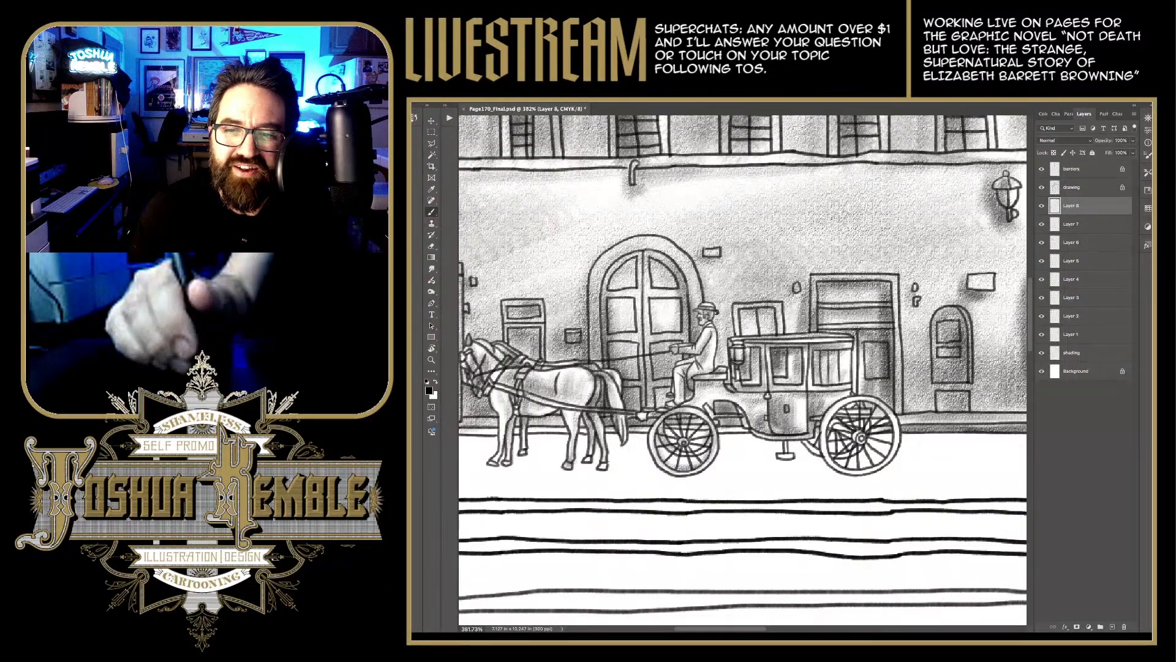
Step: Shade the carriage's rear wheel and the body area just in front of it
mouse_move(839, 405)
left_mouse_down()
mouse_move(823, 427)
mouse_move(832, 412)
left_mouse_up()
mouse_move(855, 396)
left_mouse_down()
mouse_move(828, 421)
mouse_move(833, 436)
left_mouse_up()
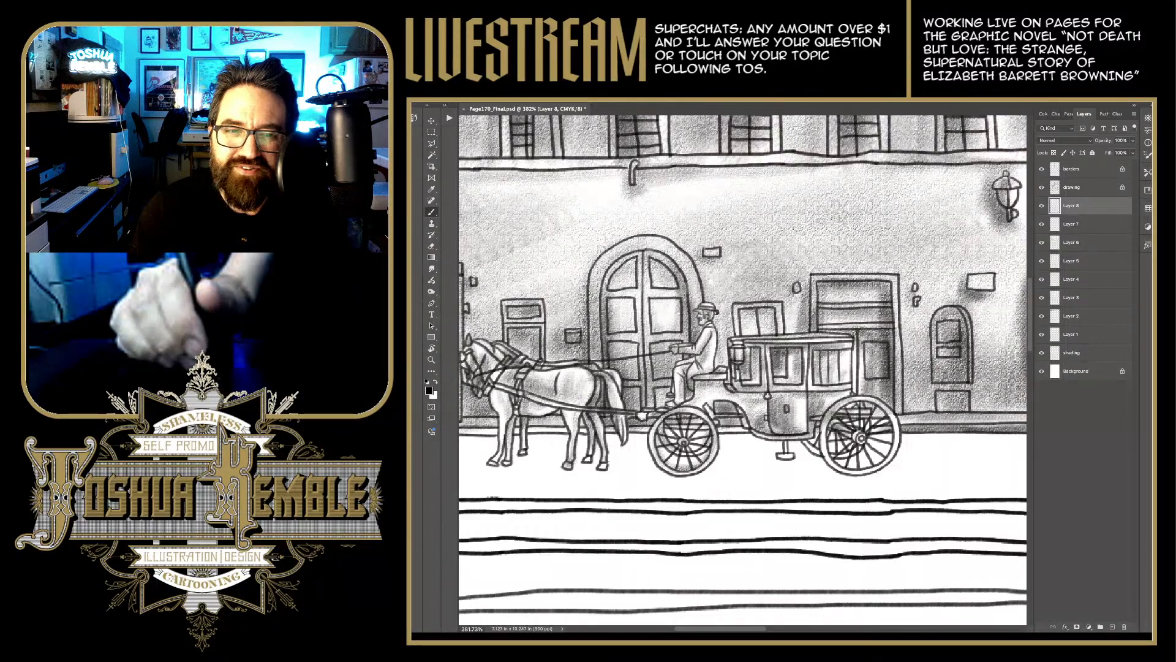
left_click_drag(857, 451, 832, 460)
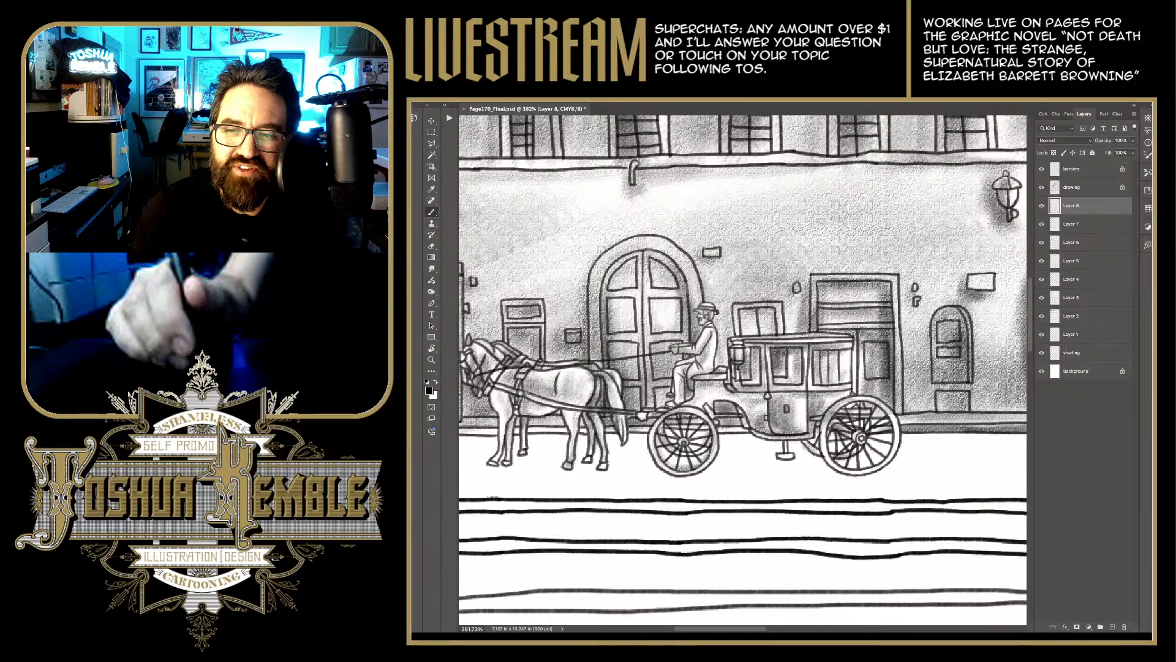
left_click_drag(882, 419, 822, 440)
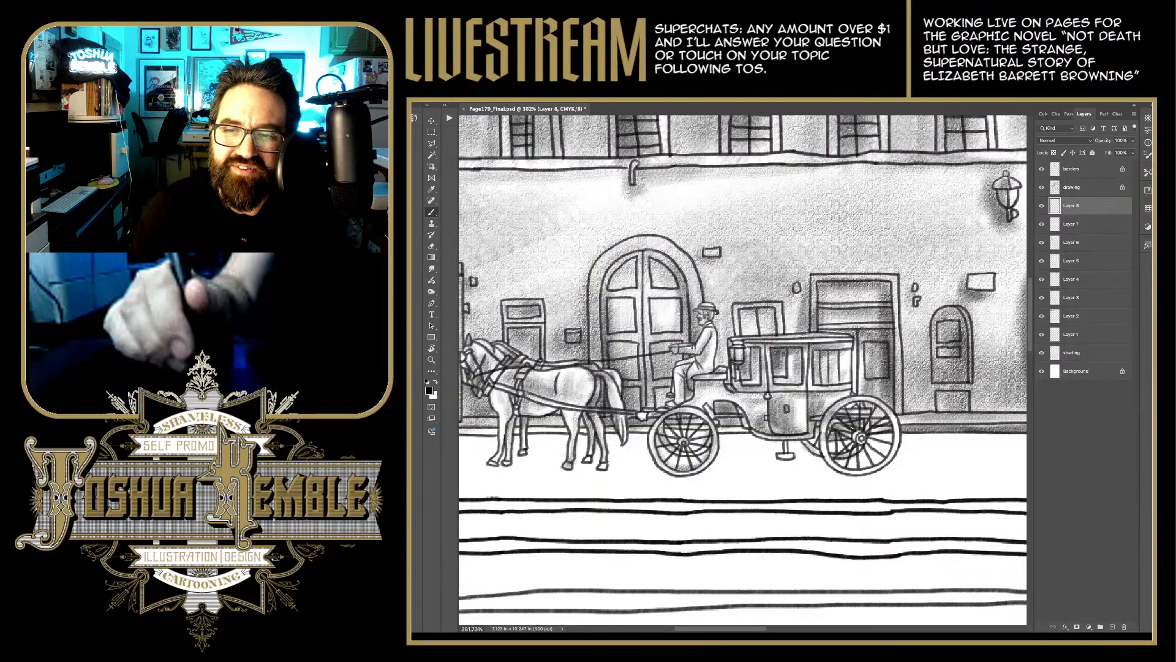
left_click_drag(887, 424, 820, 440)
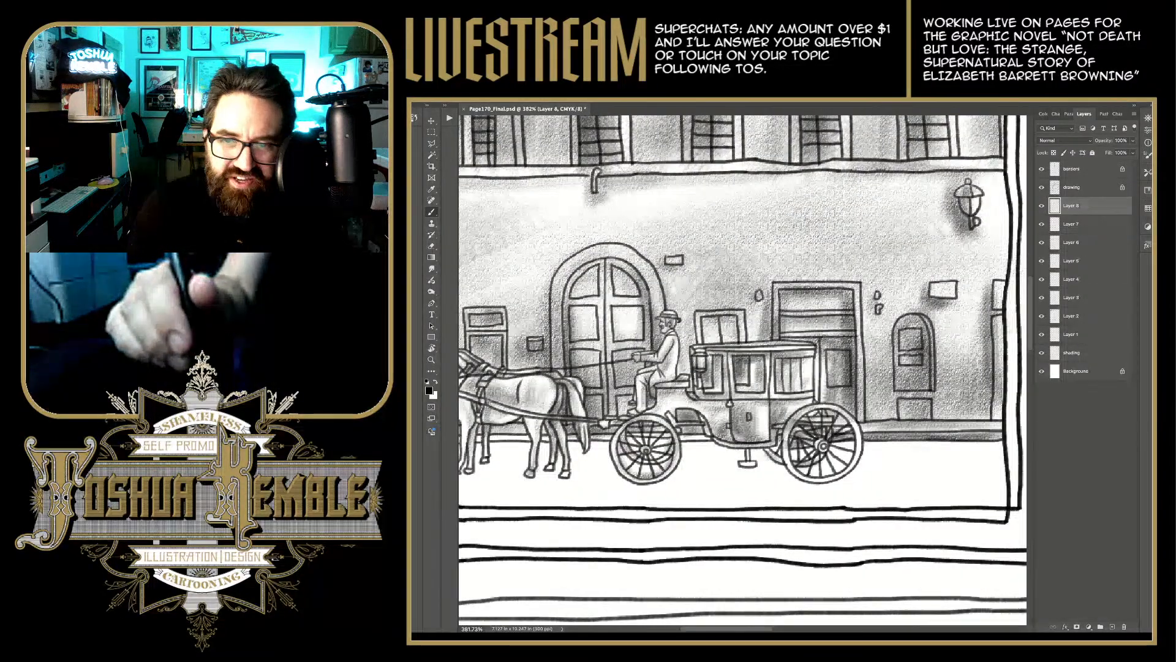
Step: Save the page and add a new empty layer directly beneath the drawing layer
left_click_drag(865, 378, 752, 378)
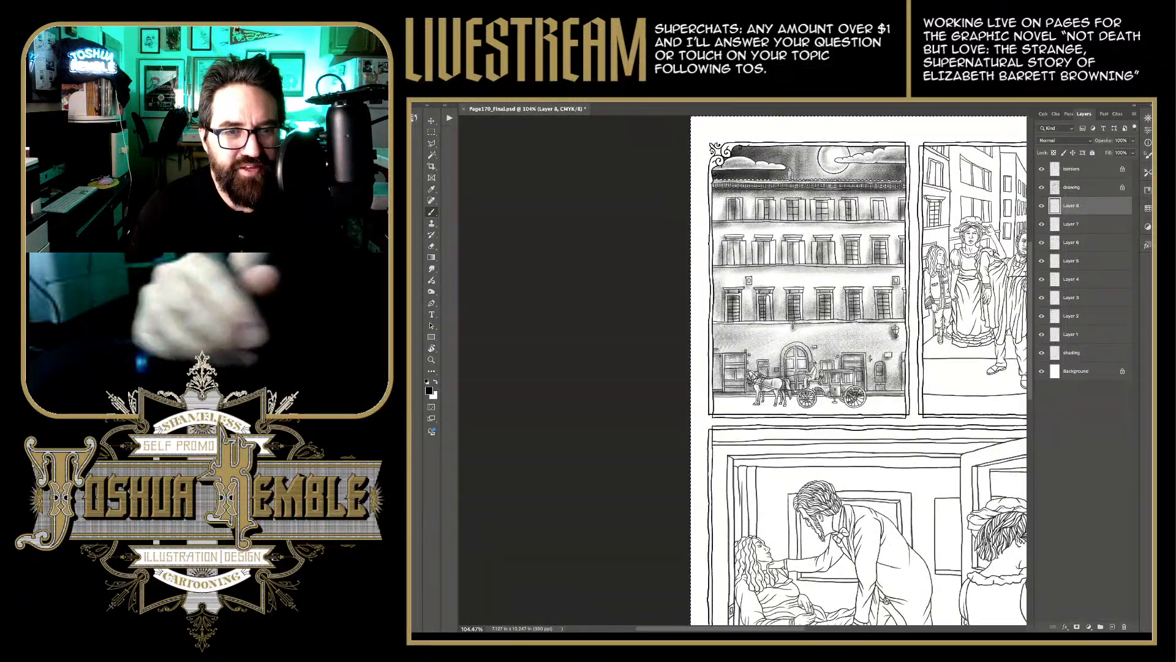
key("ctrl+s")
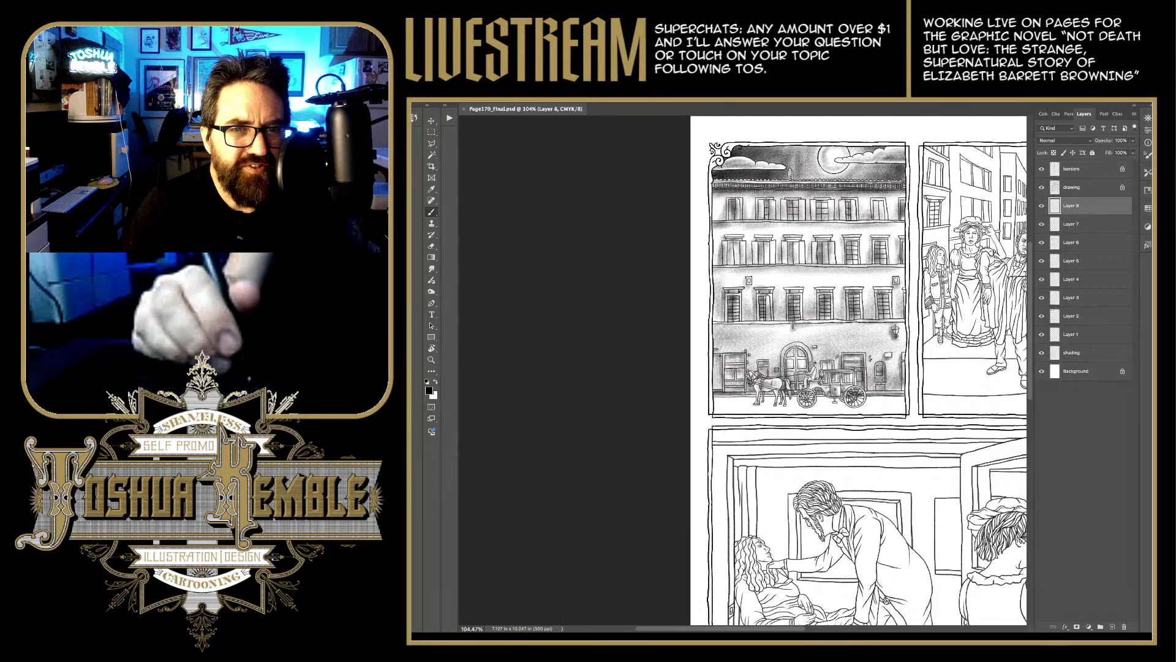
key("ctrl+a")
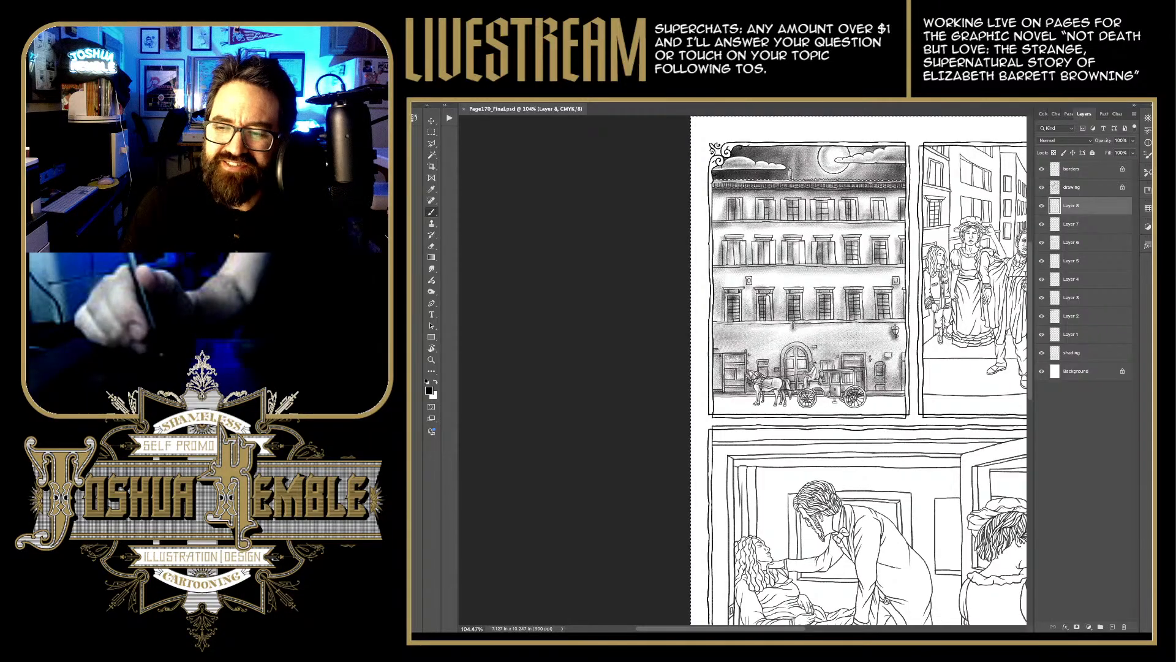
key("ctrl+shift+alt+n")
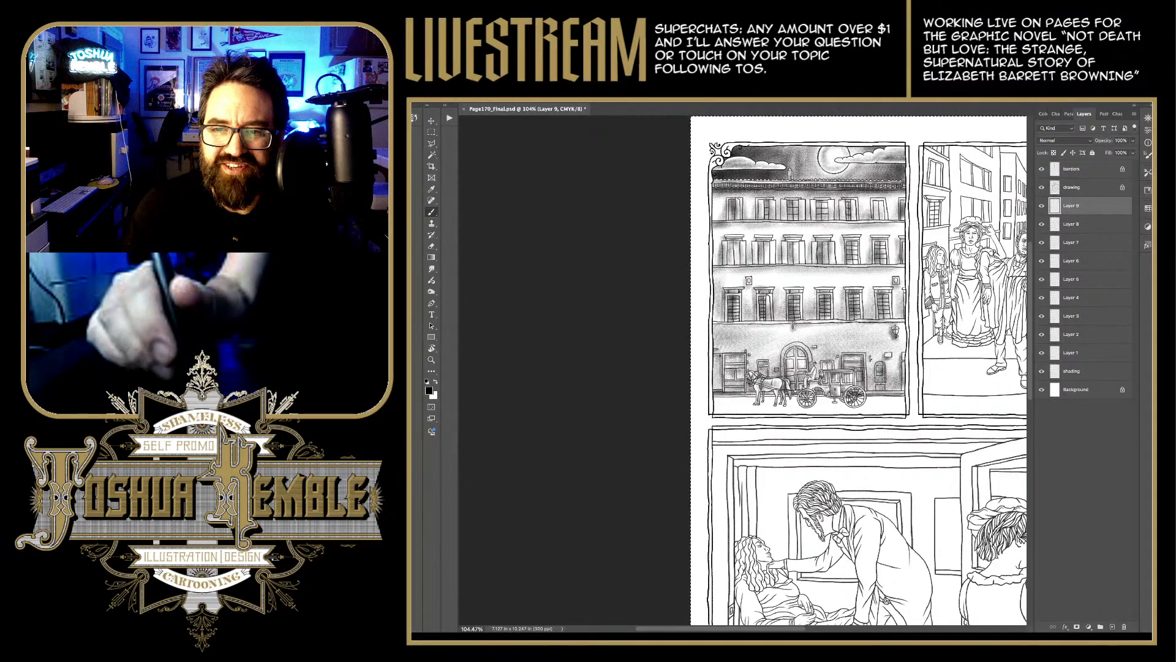
key("ctrl+d")
scroll(871, 404, "up", 5)
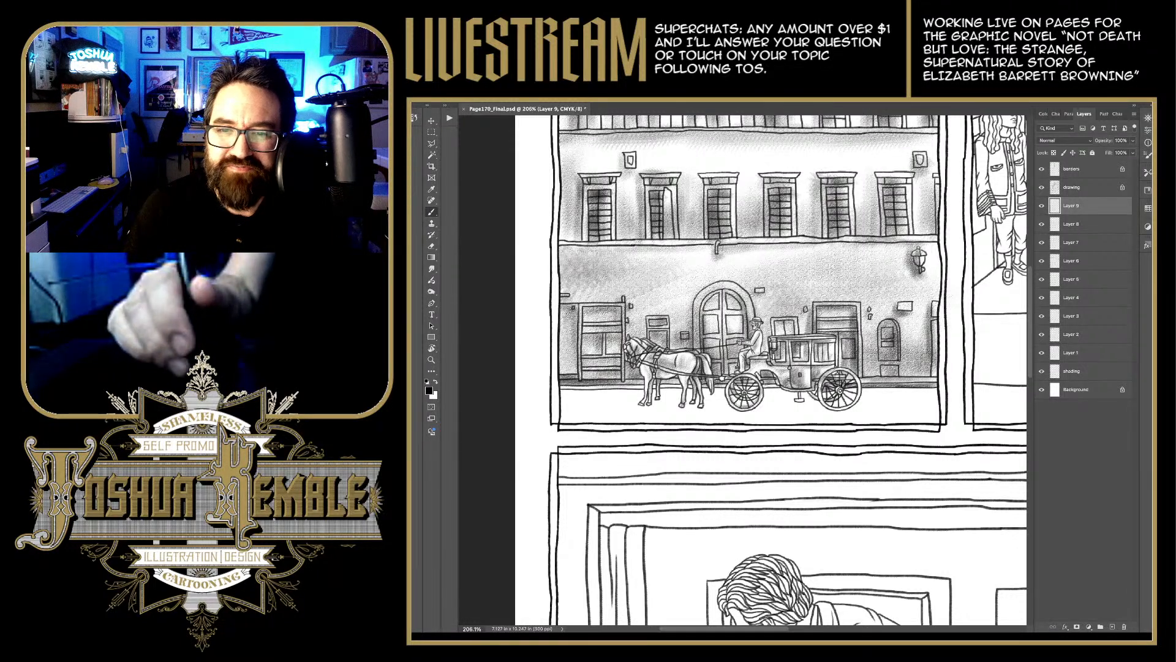
Step: Shade a soft ground shadow on the street beneath the horses and carriage, extending it toward both side borders of the panel
left_click_drag(796, 412, 860, 415)
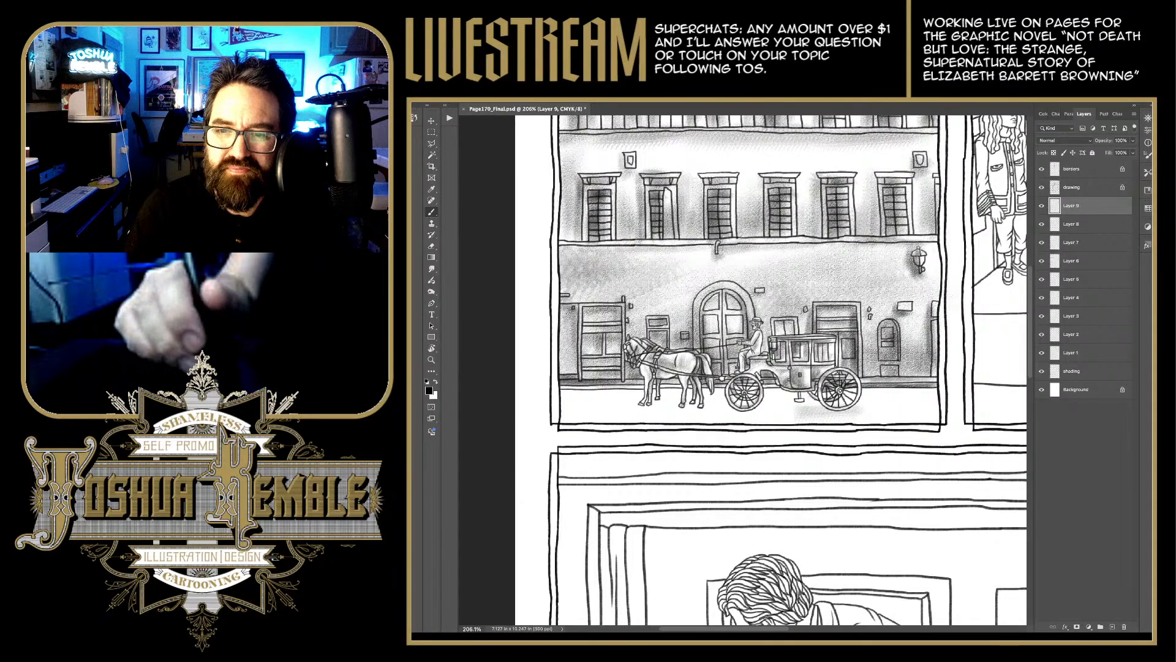
mouse_move(733, 410)
left_mouse_down()
mouse_move(864, 415)
mouse_move(582, 416)
mouse_move(726, 415)
left_mouse_up()
left_click_drag(638, 406, 834, 408)
mouse_move(756, 406)
left_mouse_down()
mouse_move(873, 411)
mouse_move(775, 422)
left_mouse_up()
mouse_move(861, 421)
left_mouse_down()
mouse_move(705, 423)
mouse_move(736, 423)
left_mouse_up()
left_click_drag(745, 421, 699, 422)
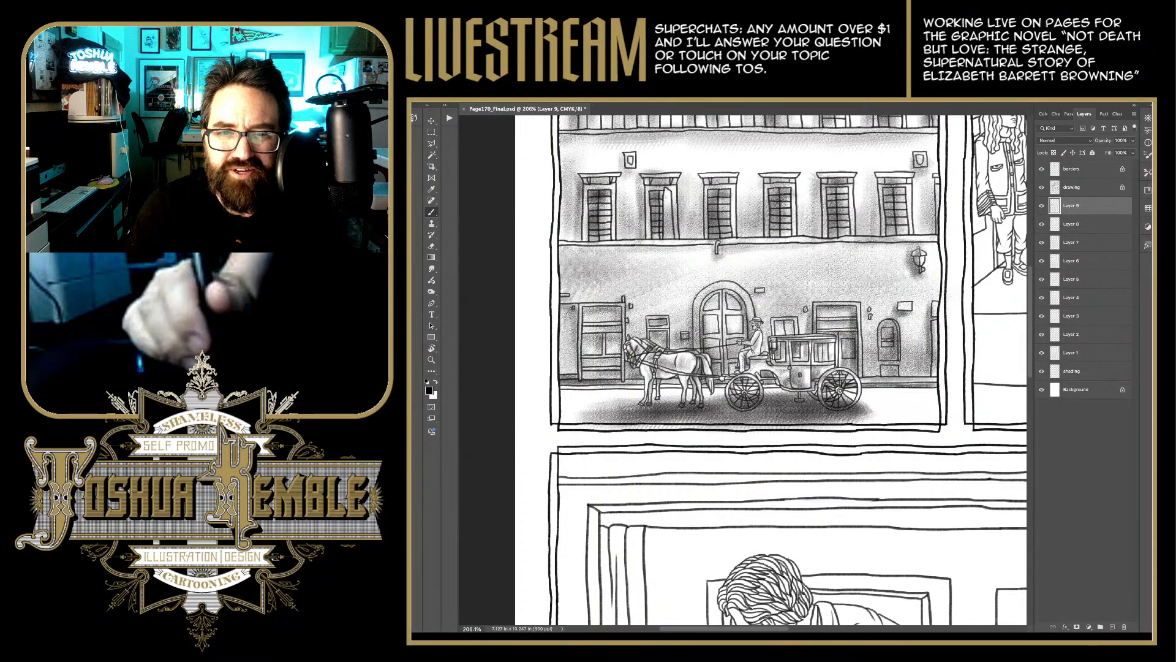
left_click_drag(781, 422, 669, 424)
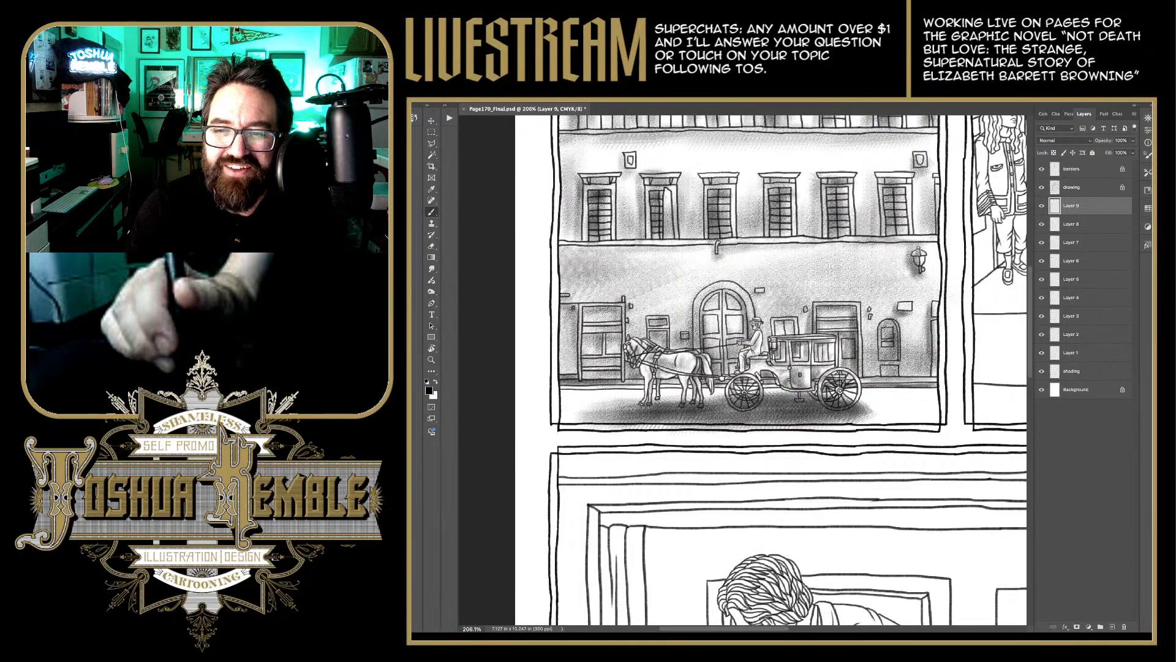
mouse_move(900, 421)
left_mouse_down()
mouse_move(836, 423)
mouse_move(937, 419)
mouse_move(862, 417)
left_mouse_up()
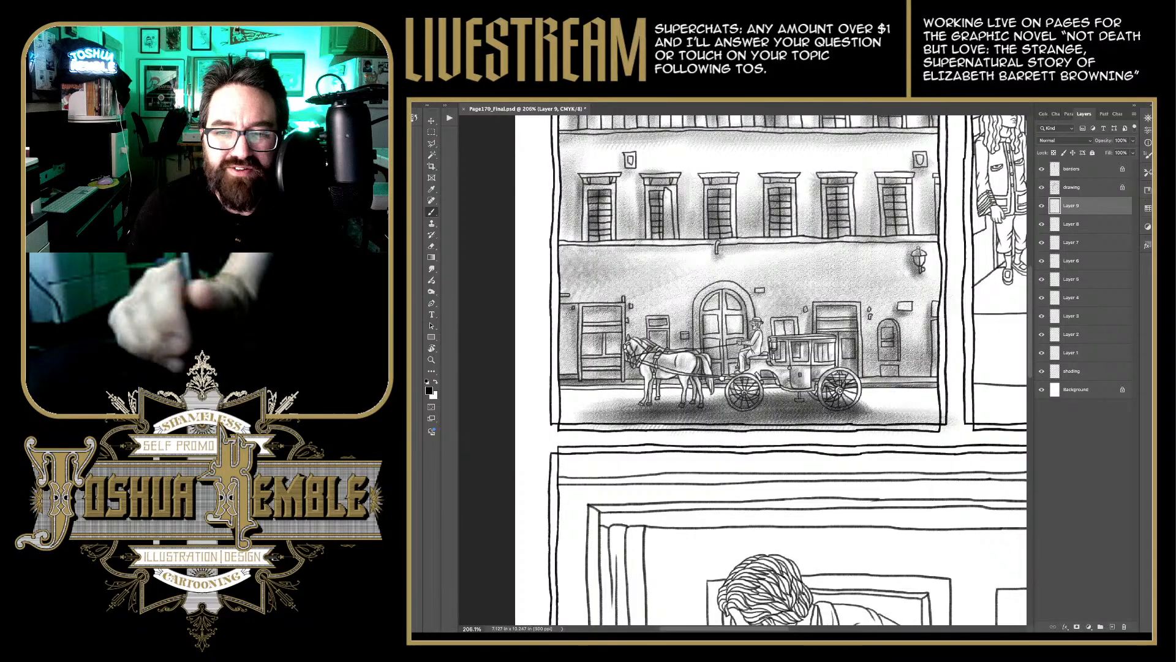
mouse_move(937, 409)
left_mouse_down()
mouse_move(856, 408)
mouse_move(938, 406)
mouse_move(857, 400)
mouse_move(946, 395)
mouse_move(589, 405)
left_mouse_up()
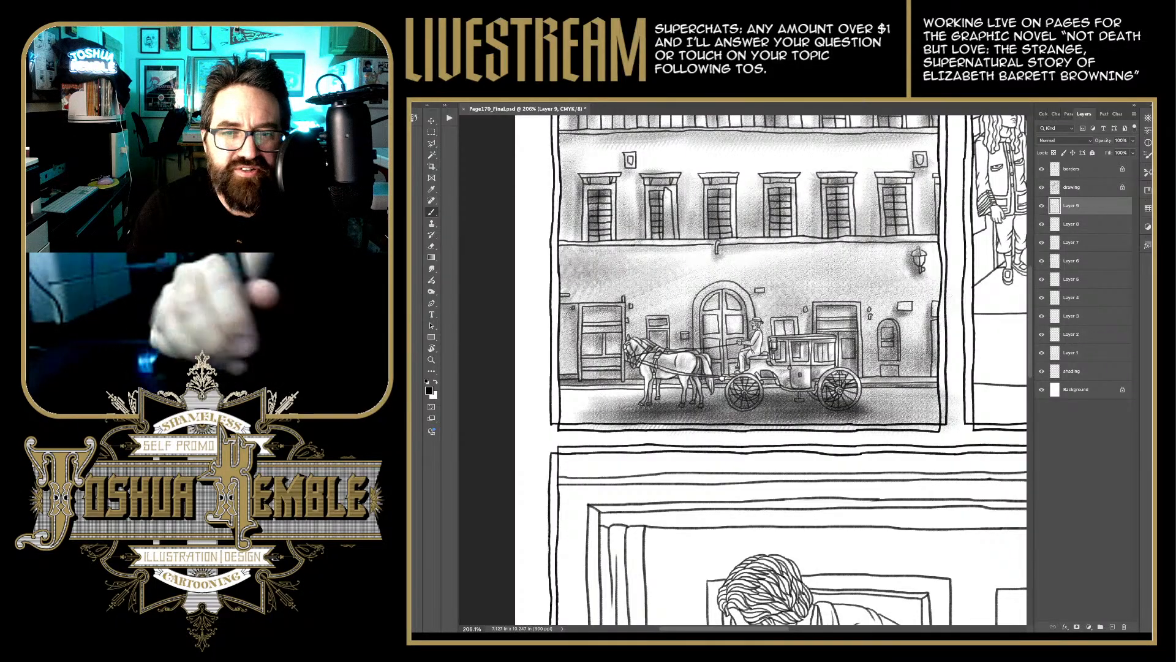
Step: Darken the whole street strip across the first panel with broad strokes, covering the horses' legs and the carriage wheels
left_click_drag(715, 392, 573, 399)
left_click_drag(680, 399, 531, 397)
mouse_move(638, 401)
left_mouse_down()
mouse_move(536, 422)
mouse_move(551, 408)
left_mouse_up()
left_click_drag(683, 386, 524, 401)
left_click_drag(744, 386, 531, 398)
left_click_drag(709, 392, 563, 397)
mouse_move(864, 395)
left_mouse_down()
mouse_move(698, 401)
mouse_move(706, 389)
mouse_move(750, 387)
left_mouse_up()
left_click_drag(899, 386, 746, 387)
mouse_move(935, 392)
left_mouse_down()
mouse_move(845, 398)
mouse_move(858, 395)
mouse_move(889, 392)
mouse_move(842, 410)
left_mouse_up()
mouse_move(936, 393)
left_mouse_down()
mouse_move(857, 383)
mouse_move(707, 405)
left_mouse_up()
mouse_move(629, 406)
left_mouse_down()
mouse_move(564, 397)
mouse_move(532, 407)
left_mouse_up()
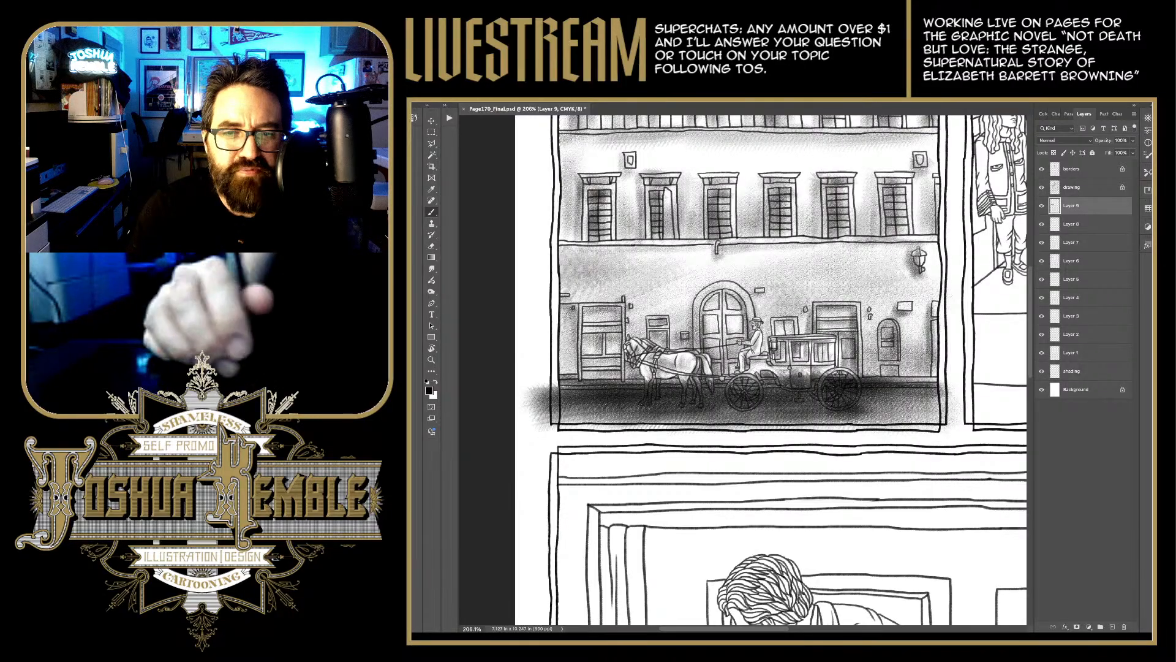
Step: Deepen the street tone under the carriage and along the panel's lower and side borders
mouse_move(682, 416)
left_mouse_down()
mouse_move(766, 431)
mouse_move(714, 410)
mouse_move(837, 409)
mouse_move(845, 423)
mouse_move(870, 398)
mouse_move(876, 414)
left_mouse_up()
mouse_move(700, 393)
left_mouse_down()
mouse_move(711, 402)
mouse_move(767, 389)
mouse_move(955, 392)
mouse_move(870, 418)
mouse_move(955, 404)
left_mouse_up()
left_click_drag(833, 438, 943, 412)
left_click_drag(741, 436, 813, 422)
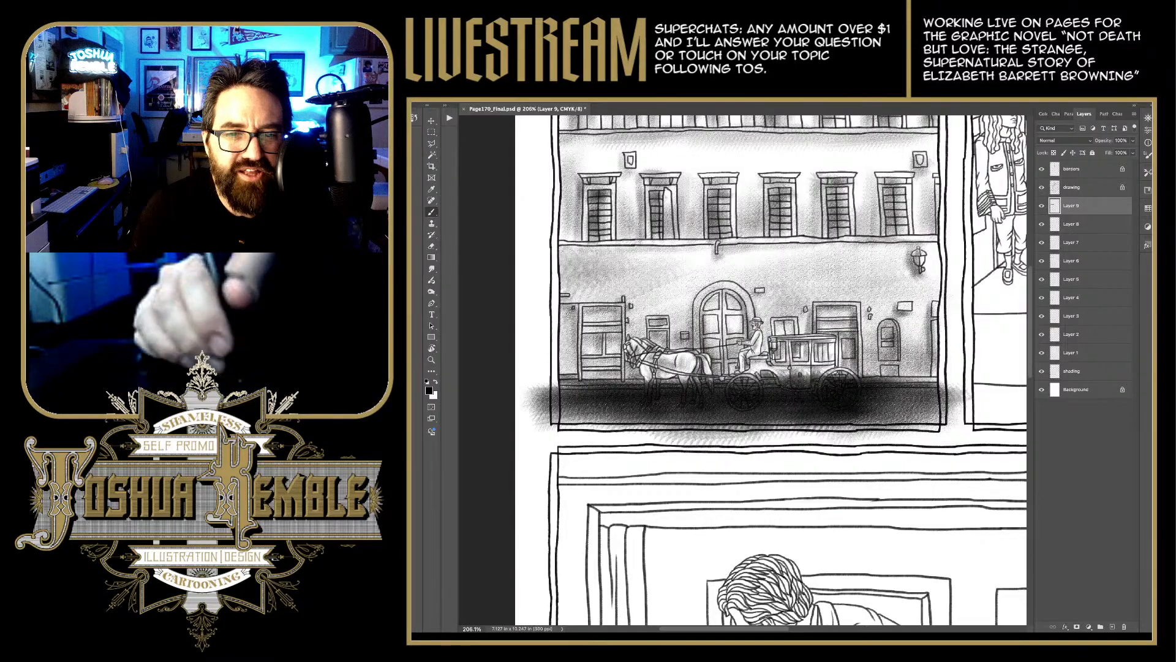
left_click_drag(687, 438, 720, 432)
mouse_move(536, 418)
left_mouse_down()
mouse_move(606, 395)
mouse_move(549, 395)
left_mouse_up()
left_click_drag(518, 411, 559, 380)
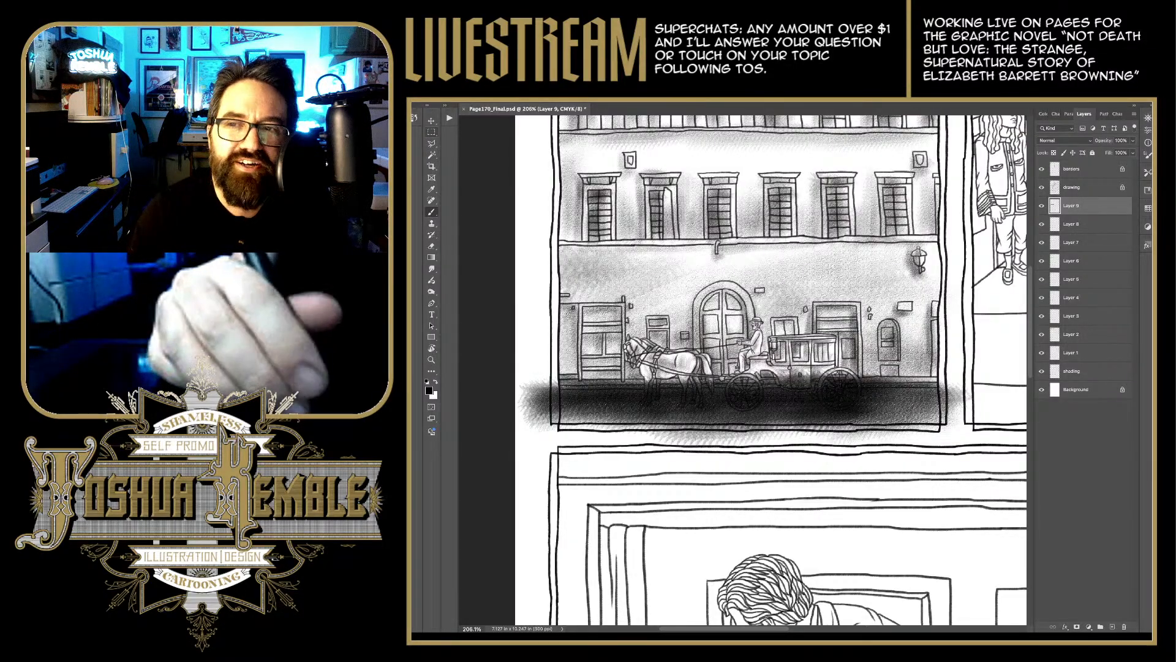
Step: Compare the panel with the street shading layer hidden and shown
key("m")
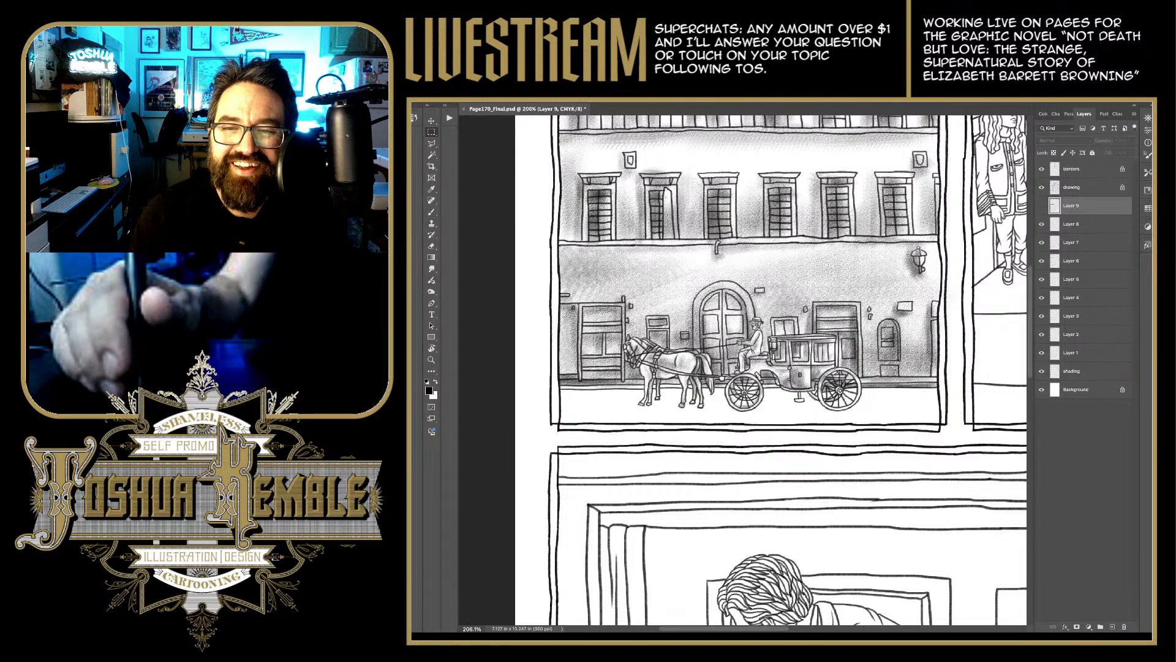
key("ctrl+z")
key("ctrl+shift+z")
key("ctrl+z")
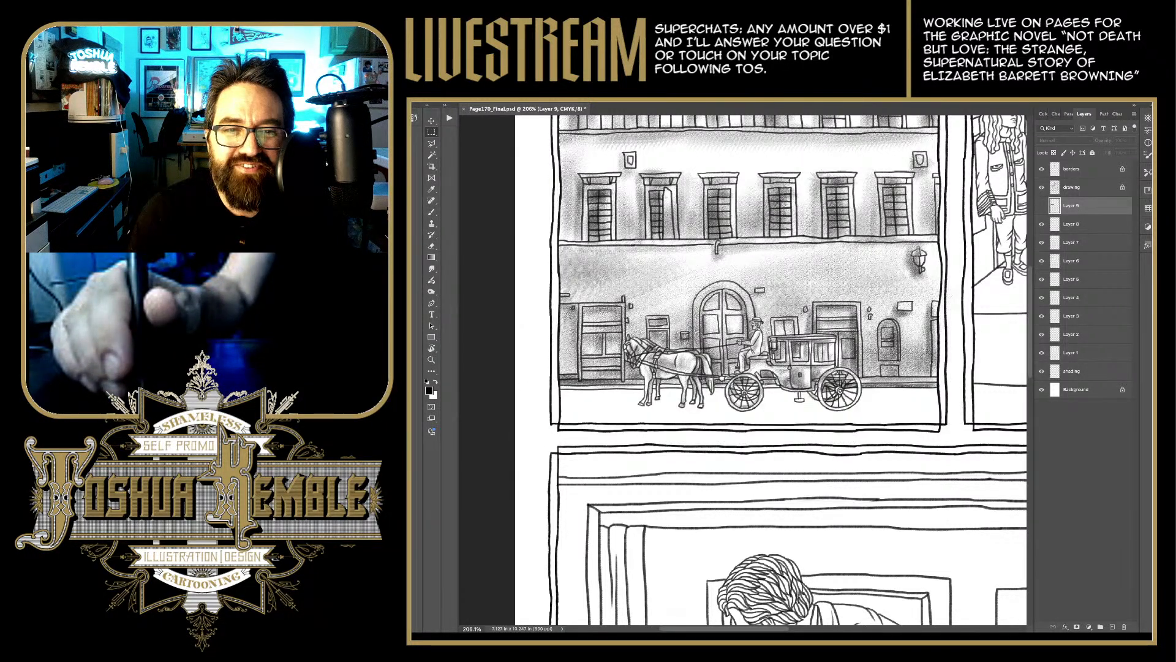
key("ctrl+shift+z")
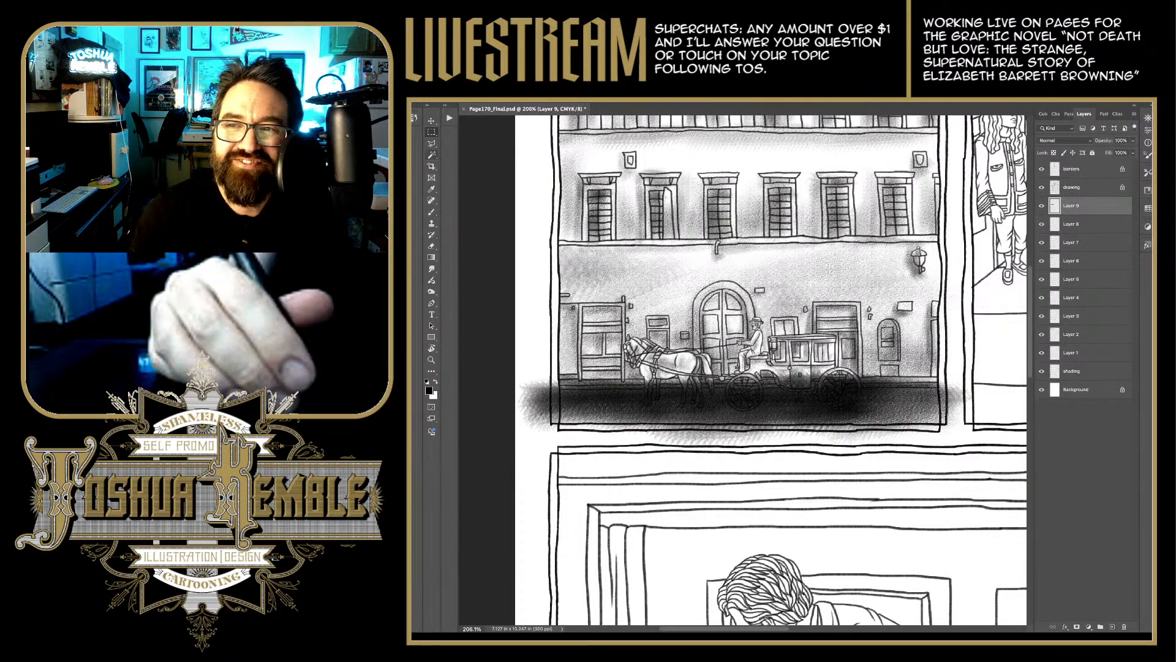
Step: Select the street area from the drawing layer's line art with the Magic Wand and make Layer 9 active again
key("w")
left_click(1078, 187)
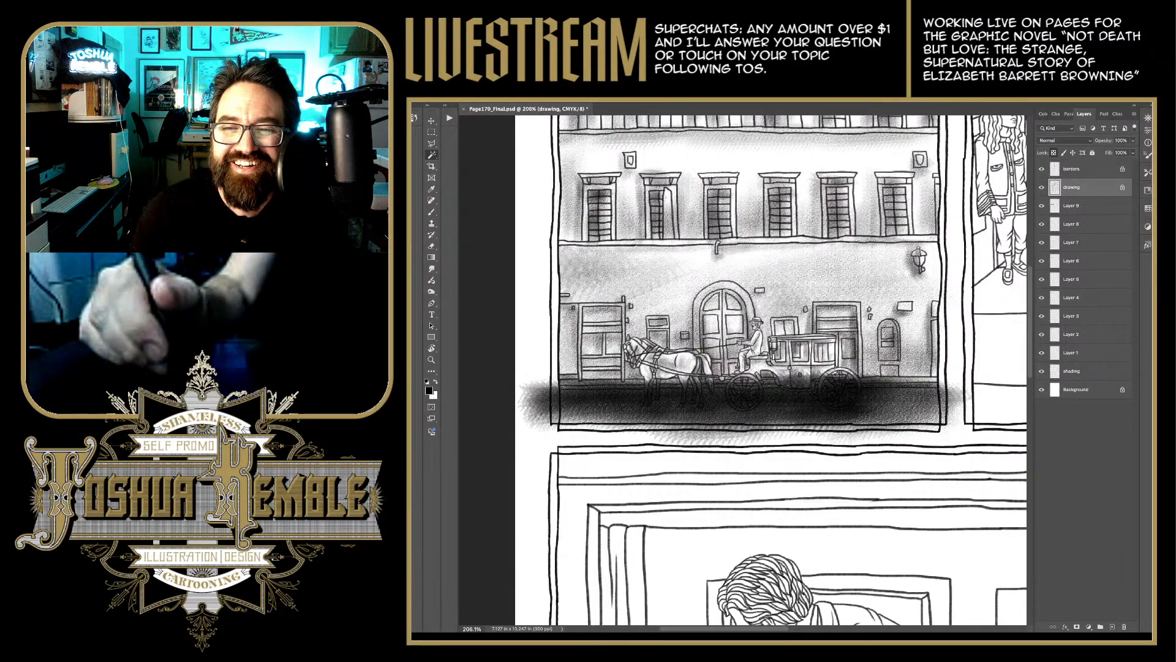
left_click(704, 415)
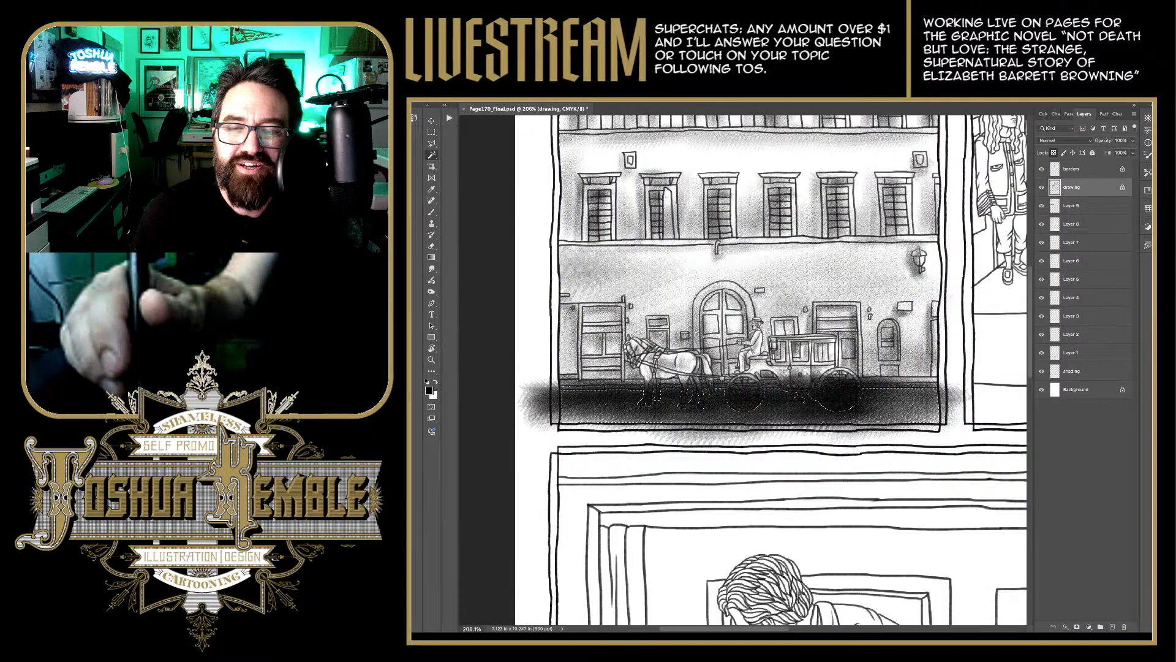
left_click(1084, 205)
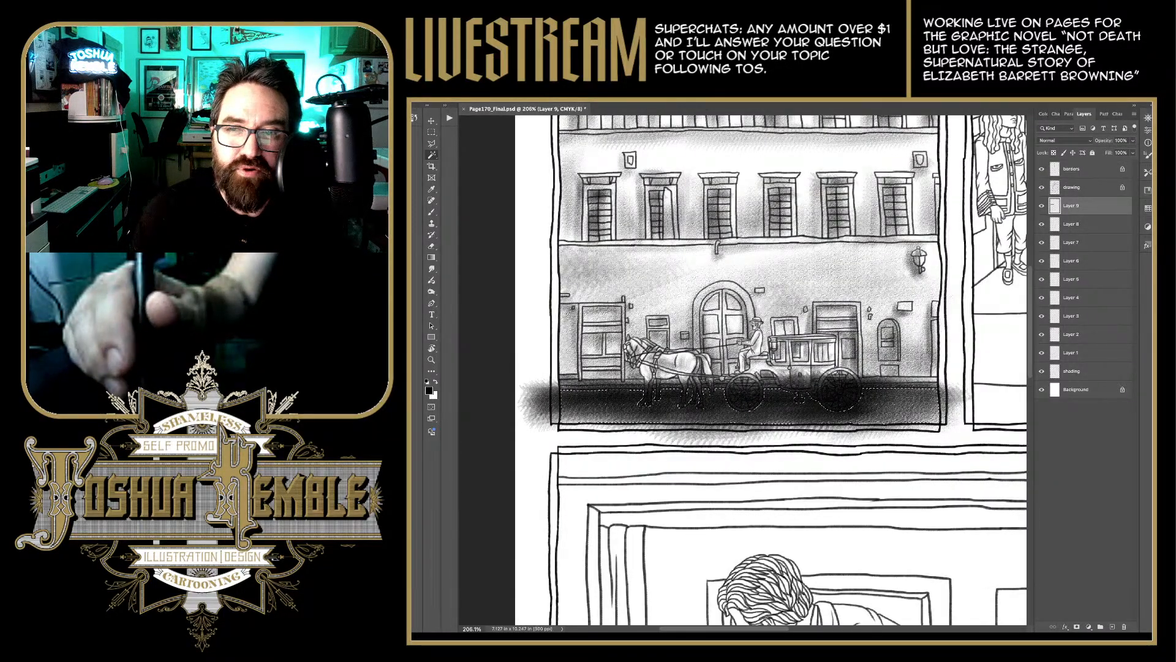
Step: Check the street selection's edges against the shading and line art around the horses' legs and front carriage wheel
left_click(1042, 186)
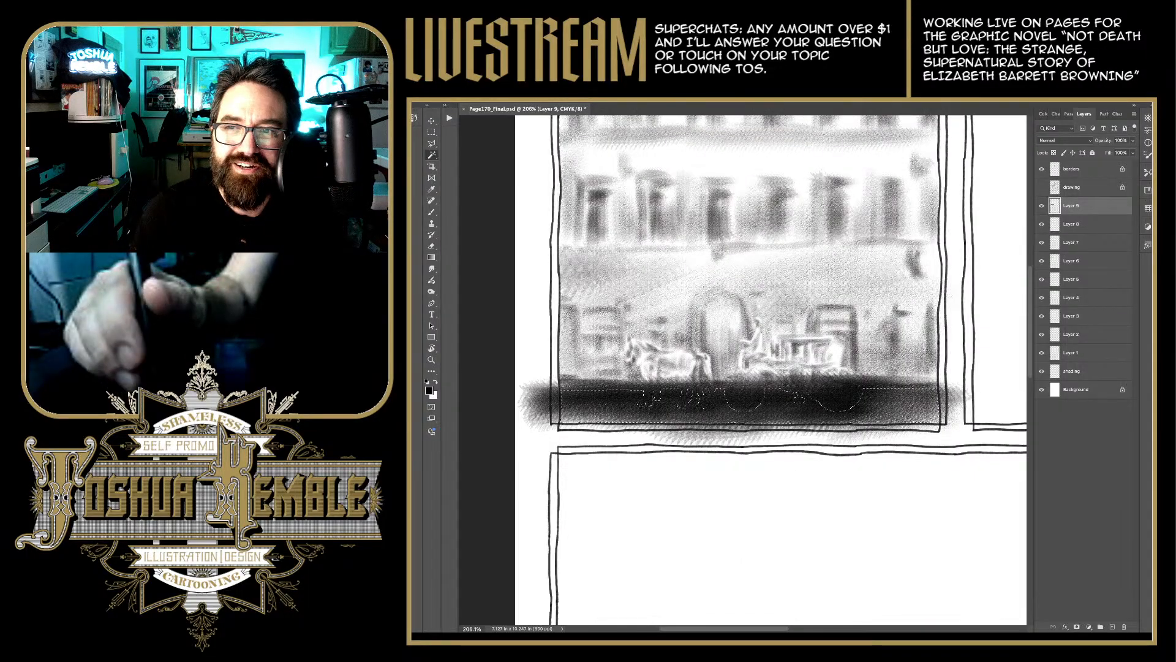
left_click(1041, 187)
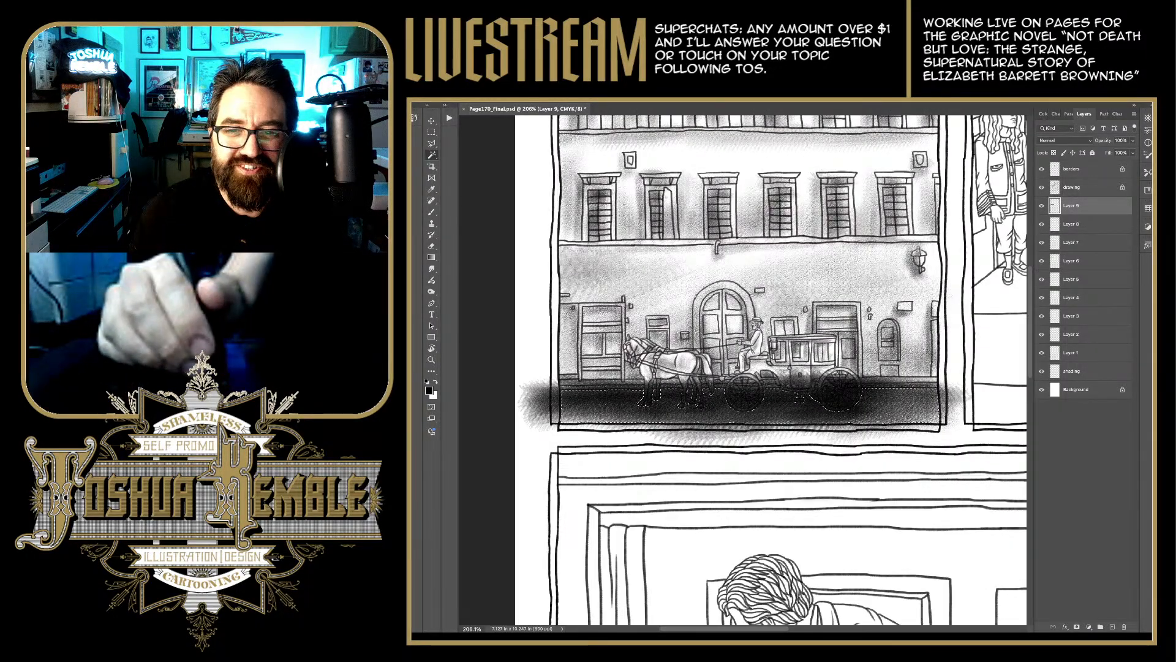
scroll(760, 401, "up", 8)
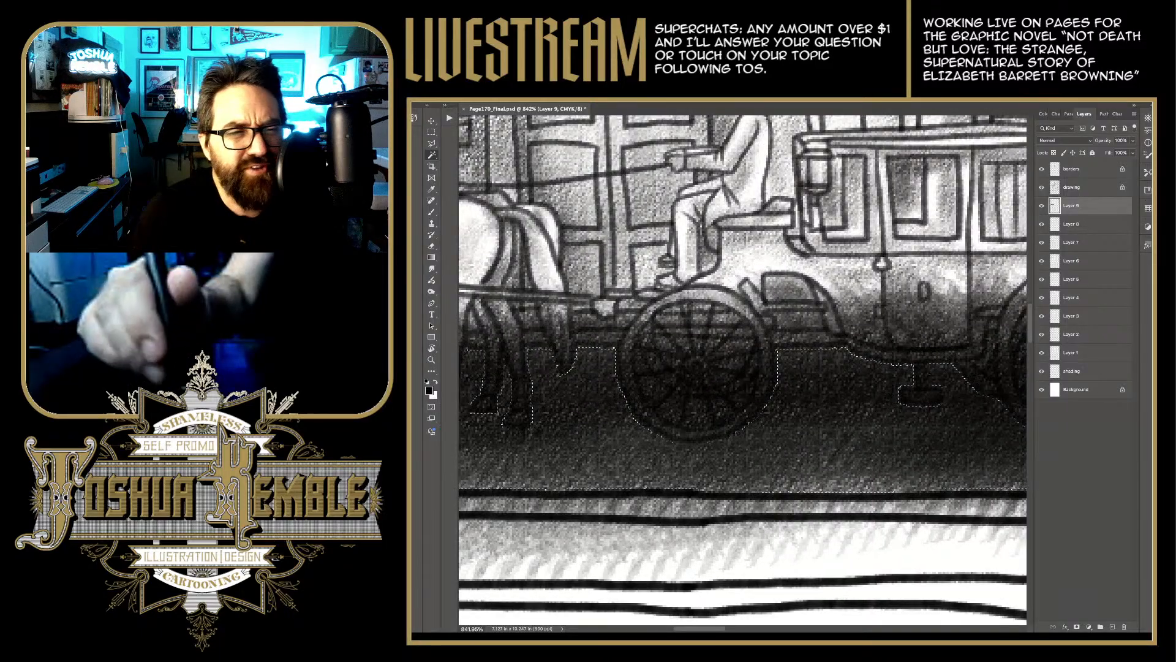
key("ctrl+d")
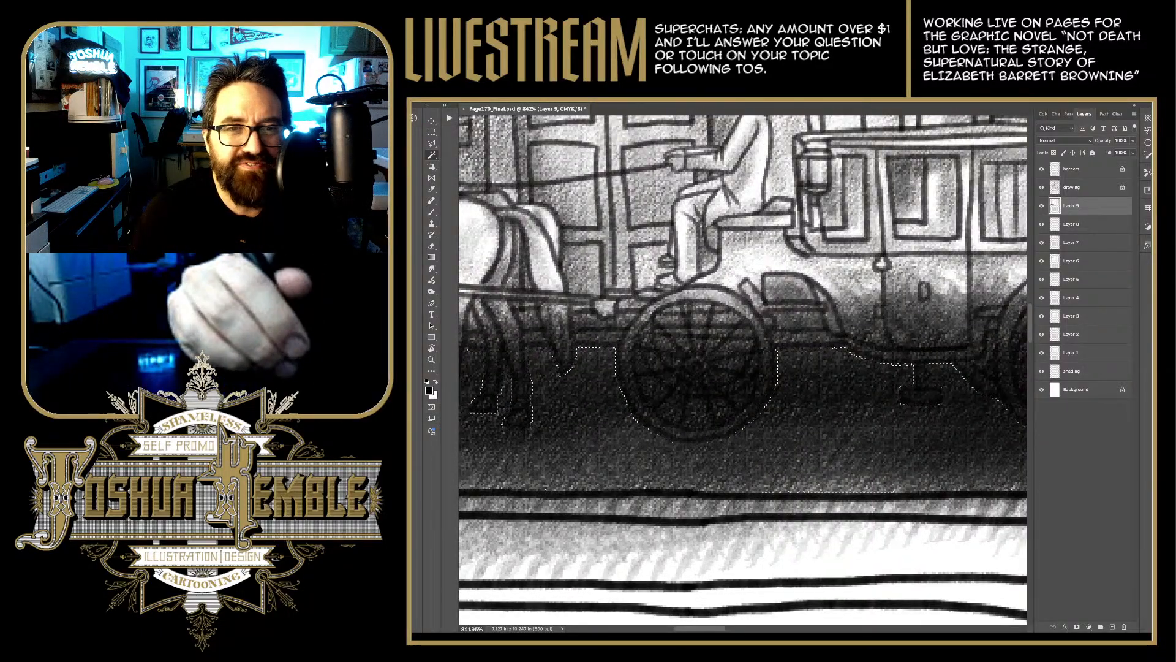
key("ctrl+shift+d")
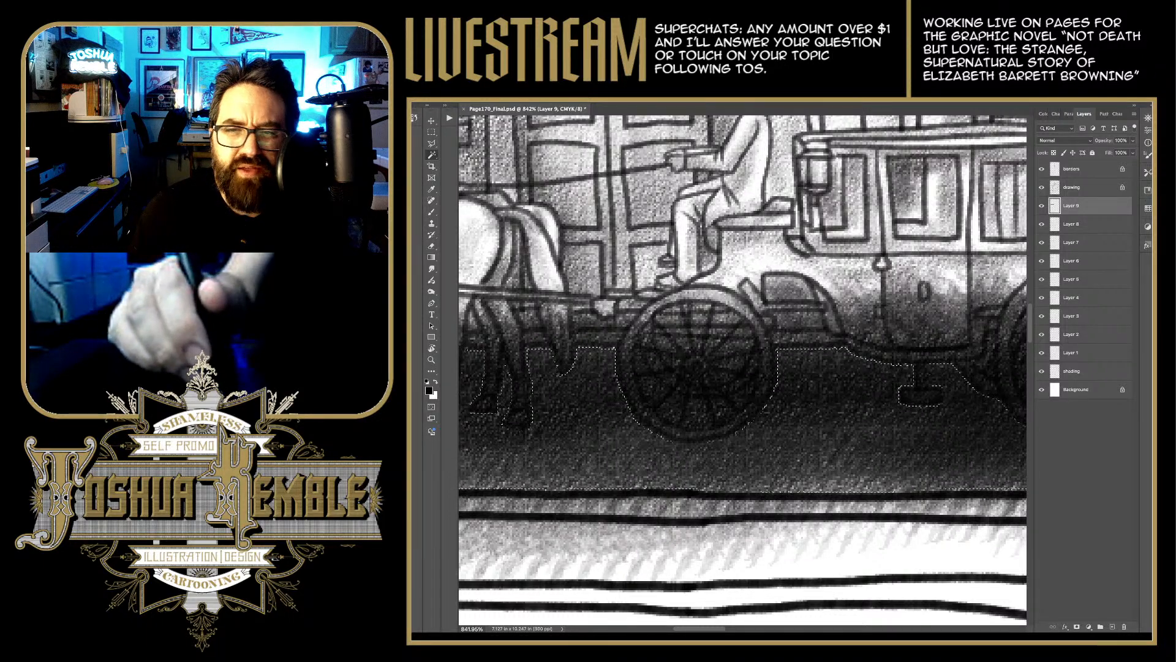
left_click_drag(696, 362, 761, 346)
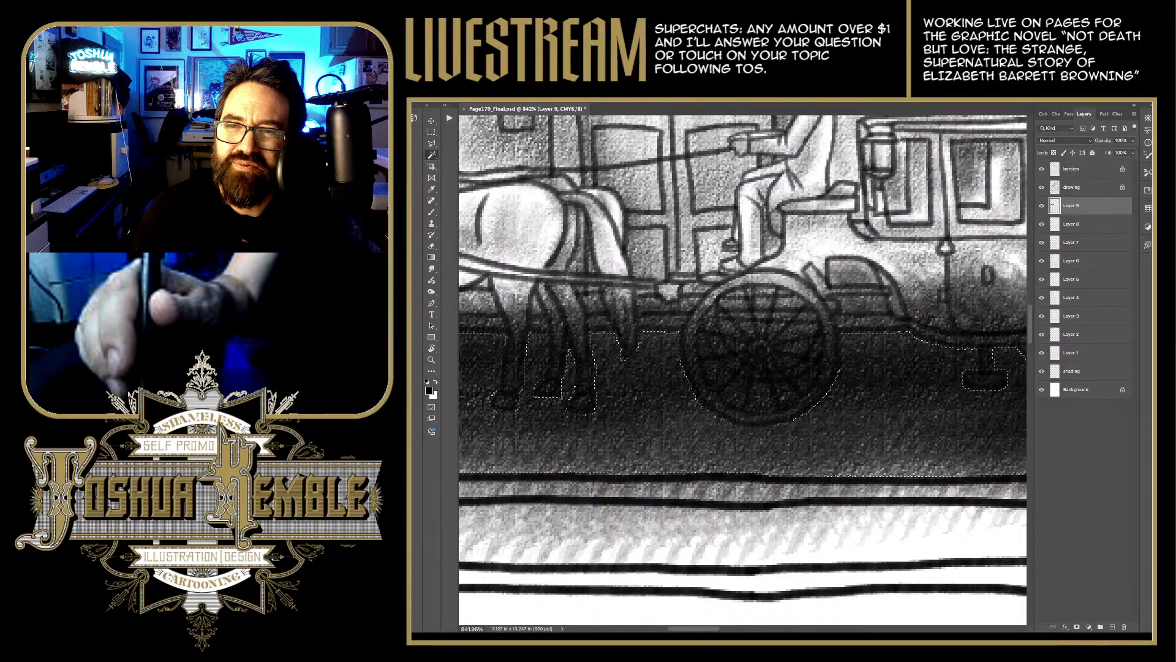
Step: Hide every layer beneath Layer 9 and use the Magic Wand on the drawing layer to select the gaps between the front wheel's spokes
left_click_drag(1041, 169, 1042, 390)
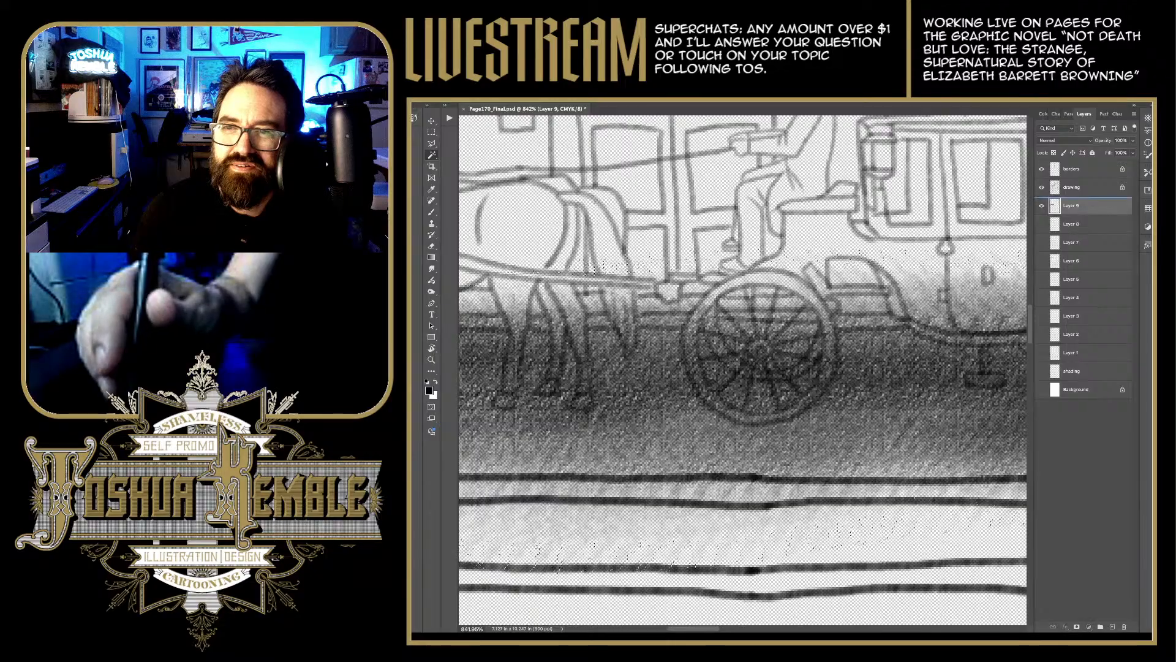
left_click(1081, 186)
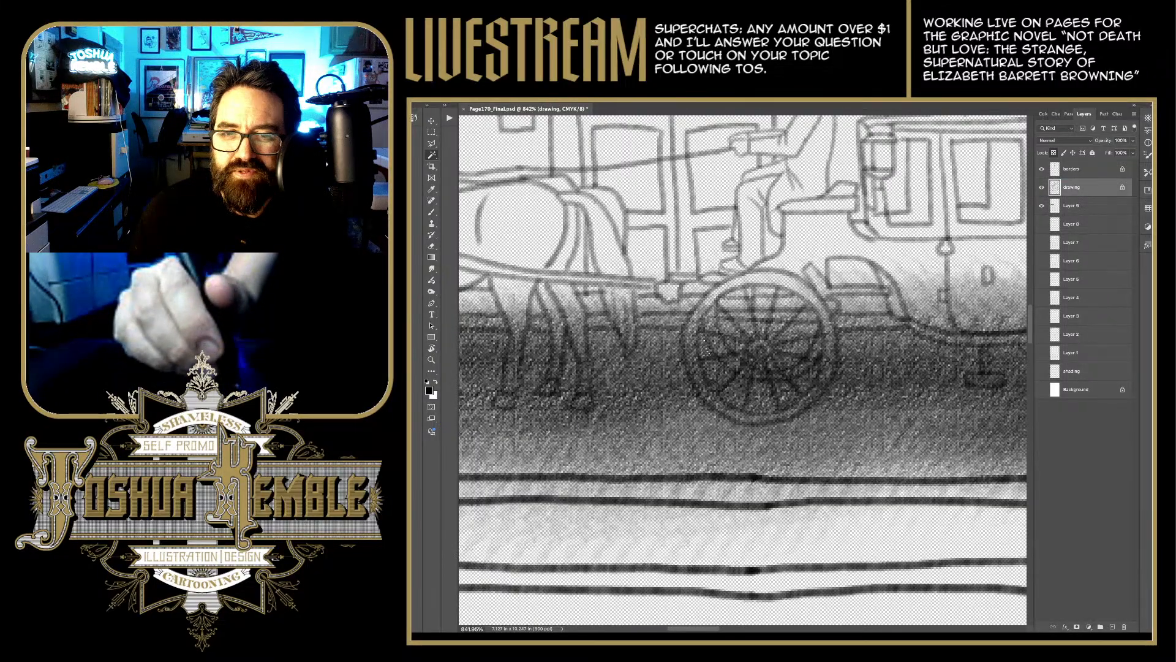
left_click(716, 373, "shift")
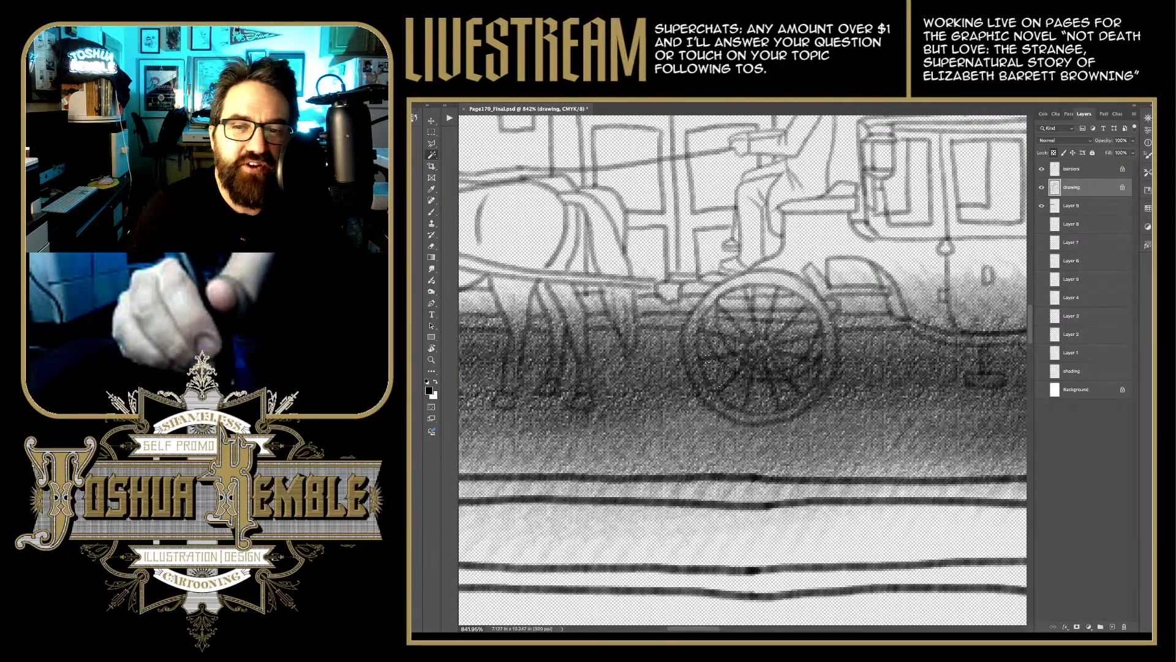
mouse_move(741, 401)
left_mouse_down()
mouse_move(775, 409)
mouse_move(813, 371)
left_mouse_up()
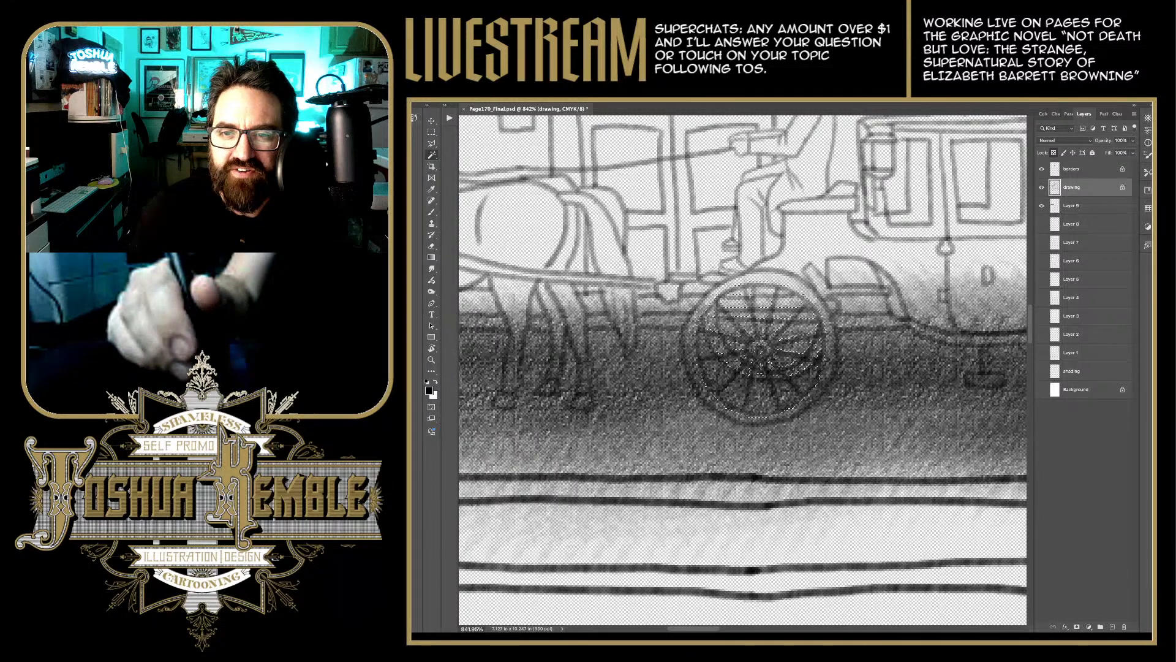
key("super+z")
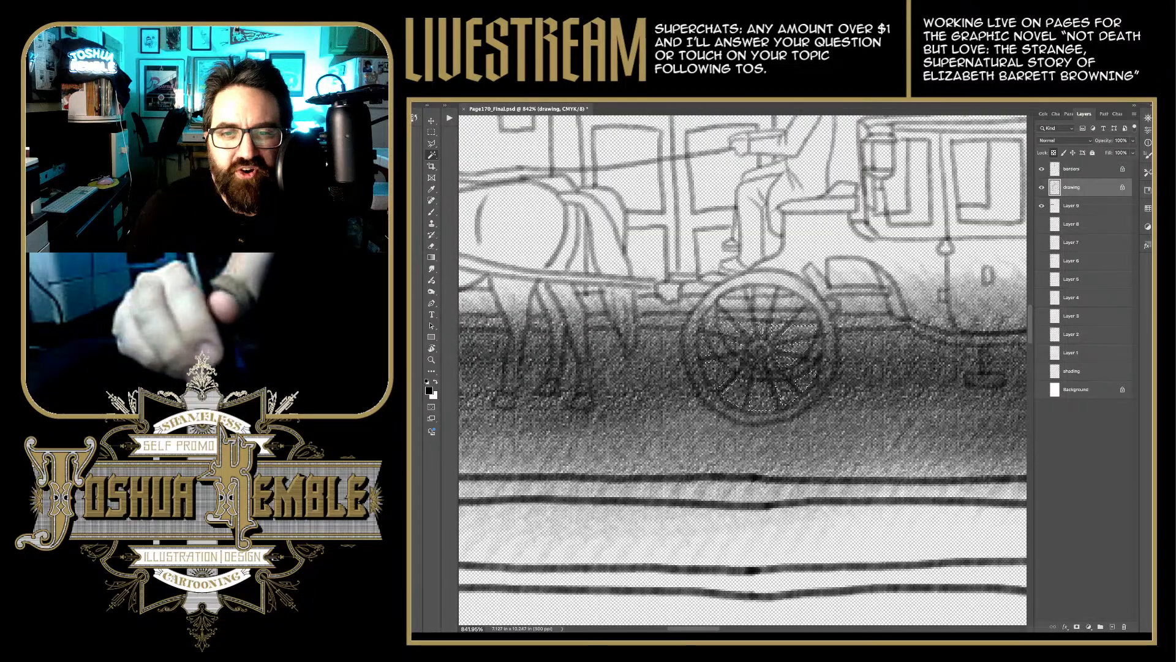
Step: Extend the Magic Wand selection on the drawing layer along the carriage underside toward the rear wheel
scroll(742, 368, "right", 5)
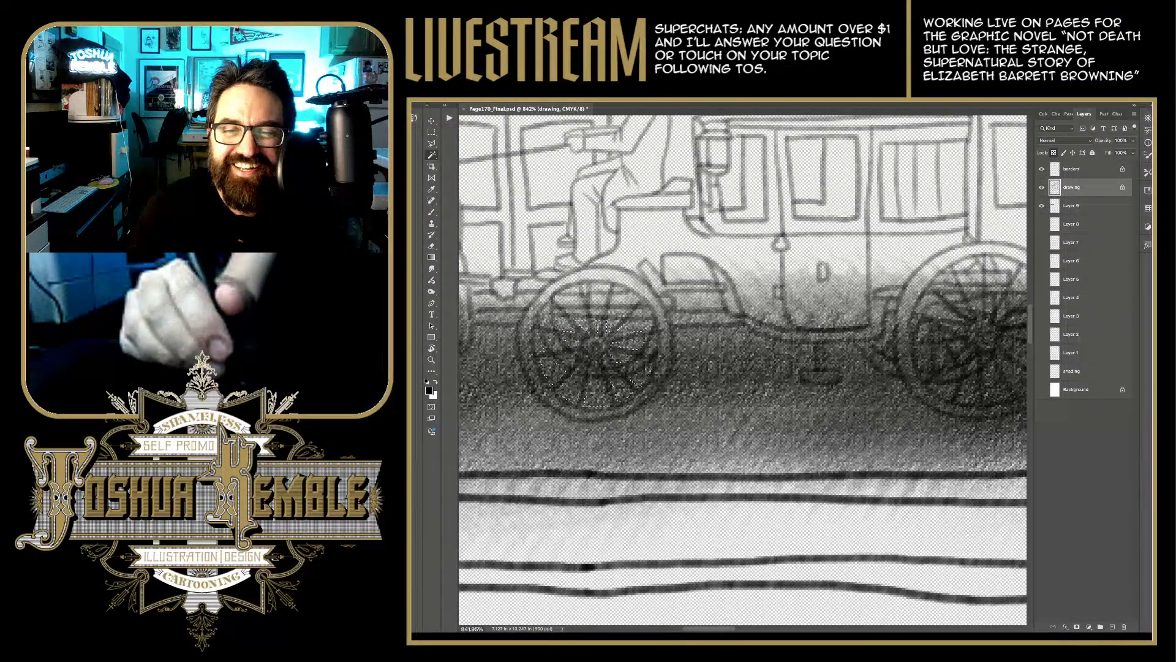
left_click(667, 385, "shift")
scroll(667, 385, "right", 1)
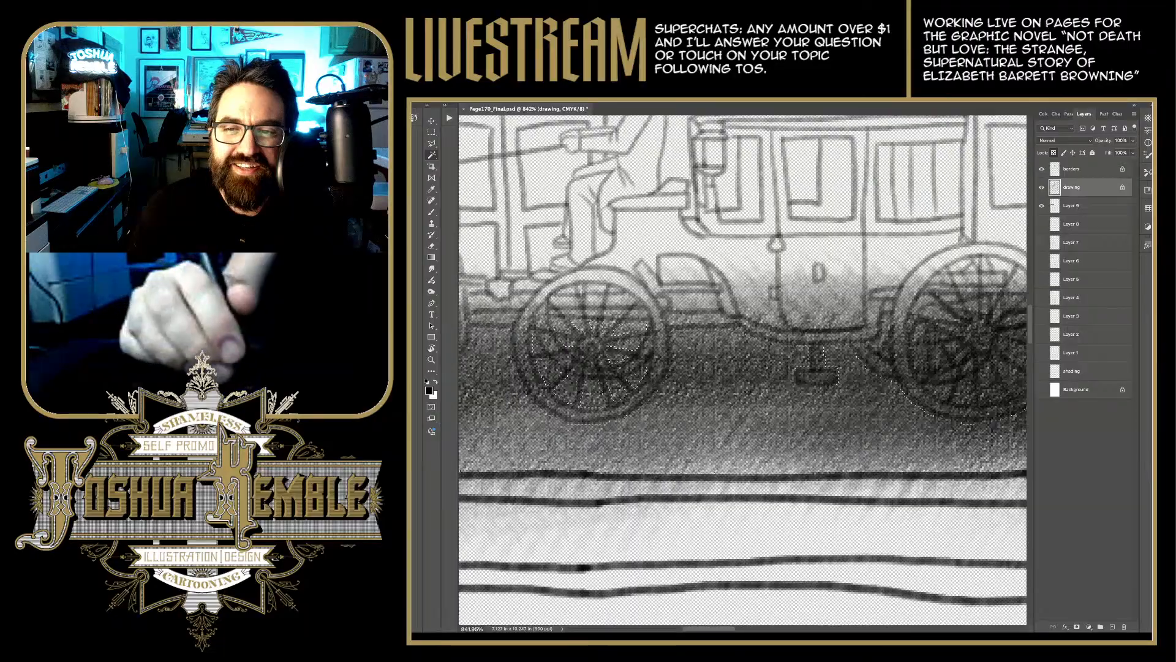
scroll(743, 367, "right", 5)
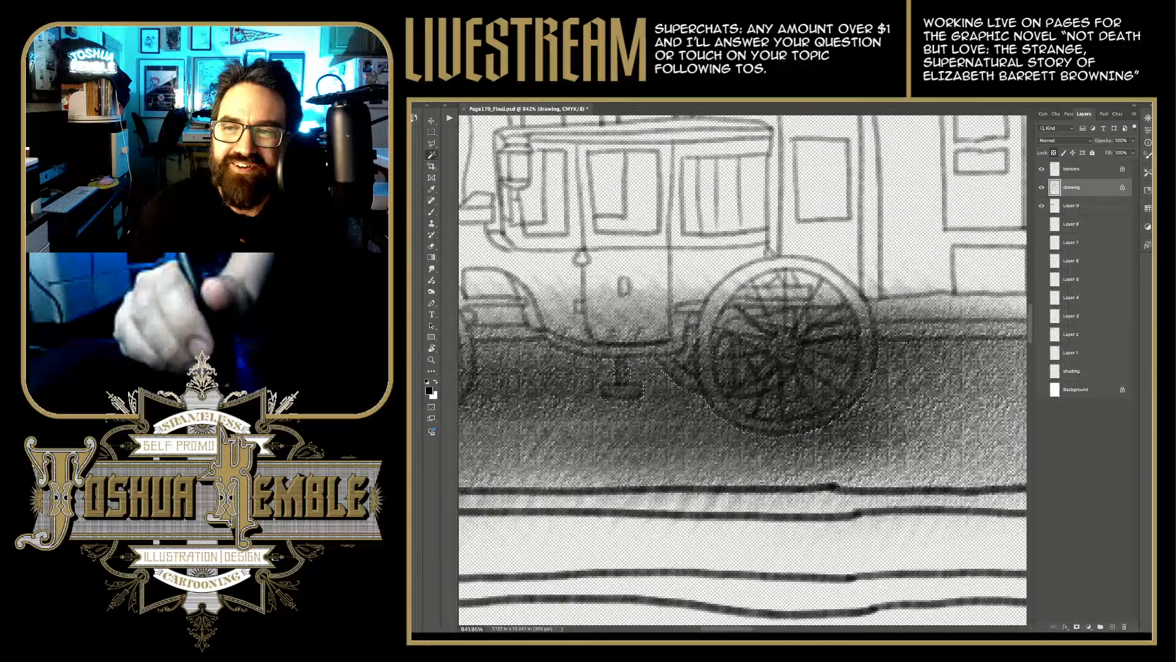
Step: Hide Layer 9 to check the selection around both carriage wheels against the bare line art, and show the layer again
key("Delete")
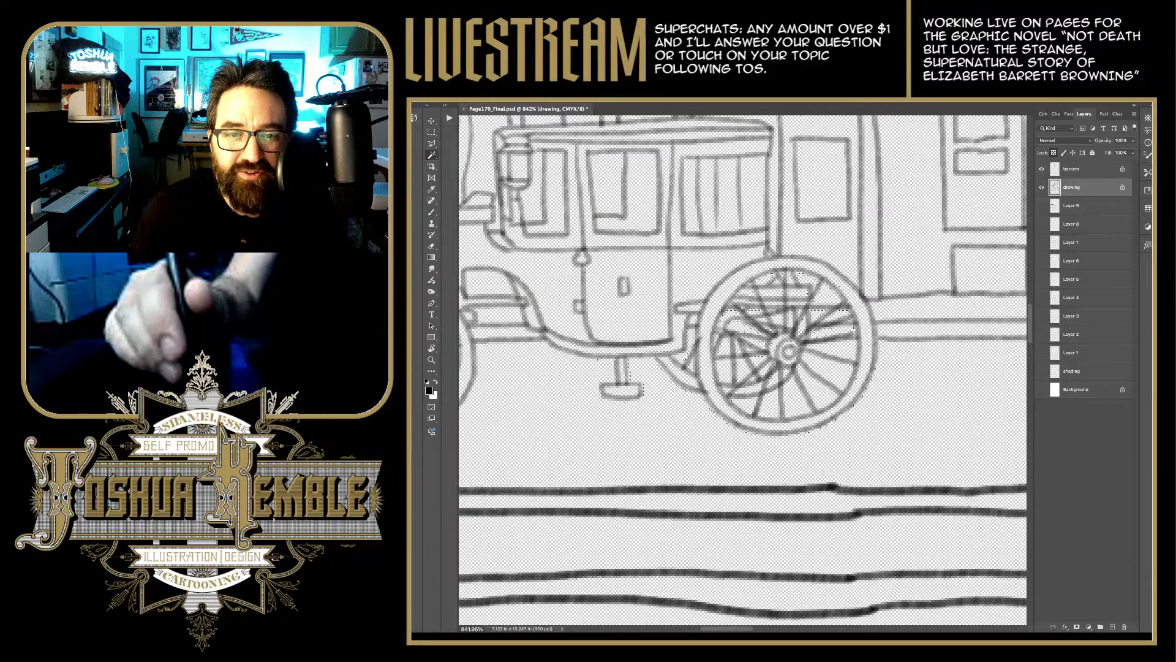
scroll(743, 368, "left", 5)
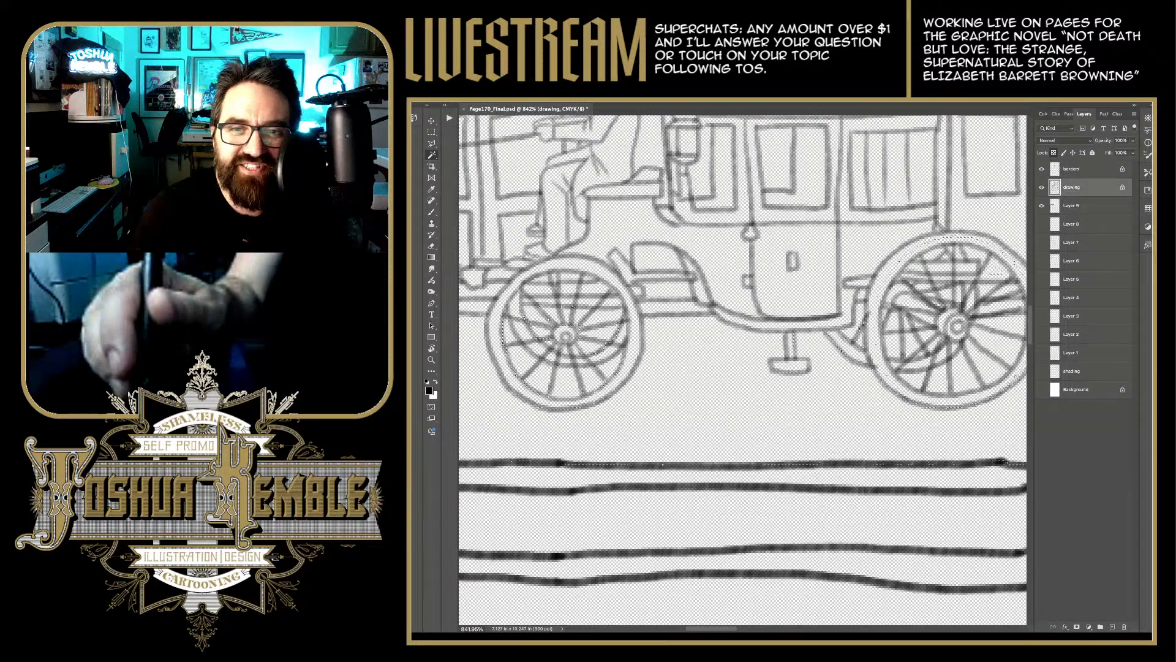
left_click(1041, 205)
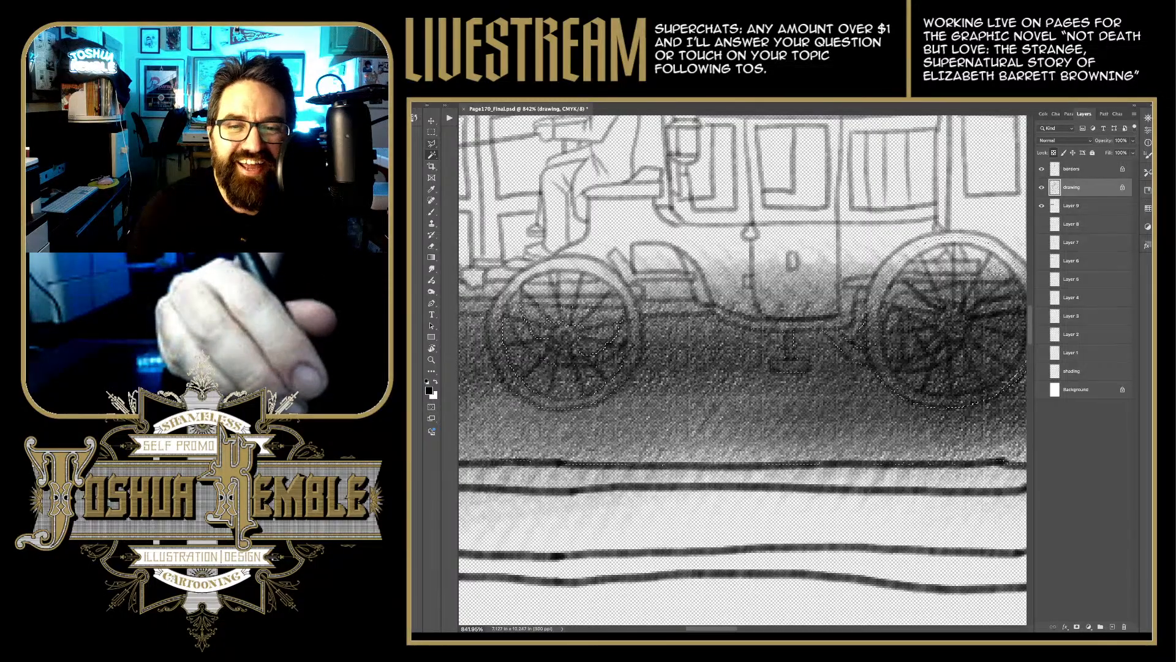
Step: Refine the lasso selection of the street around the carriage's undercarriage and rear wheel on the drawing layer, toggling Layer 9's visibility to check the linework
key("l")
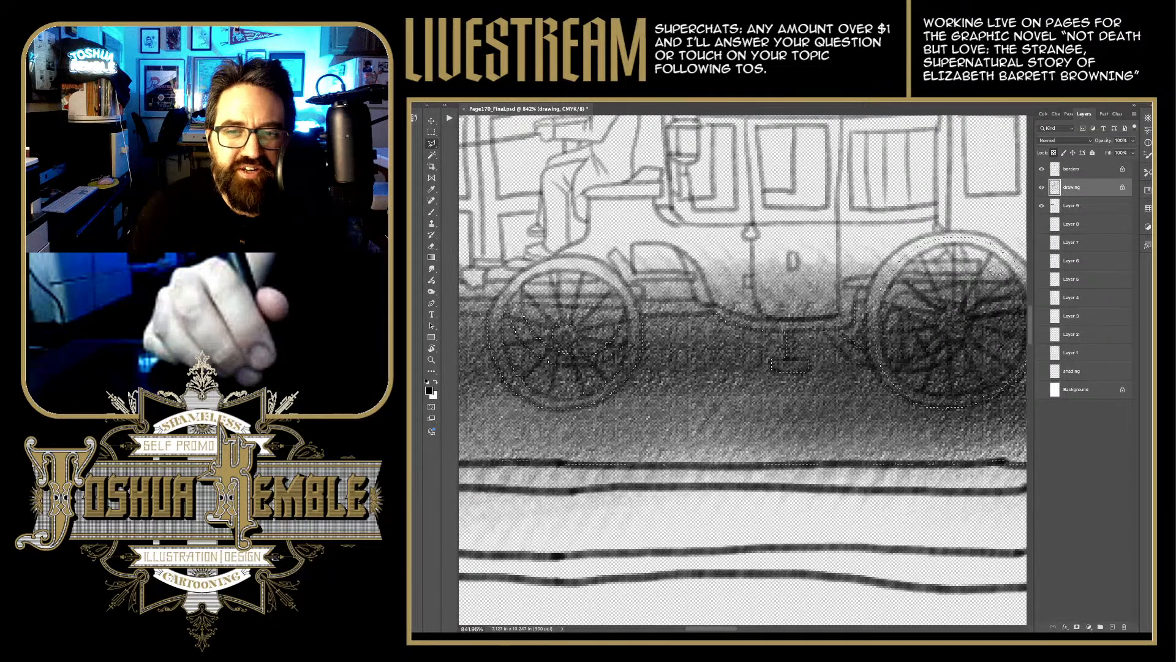
scroll(742, 370, "right", 5)
scroll(742, 370, "right", 1)
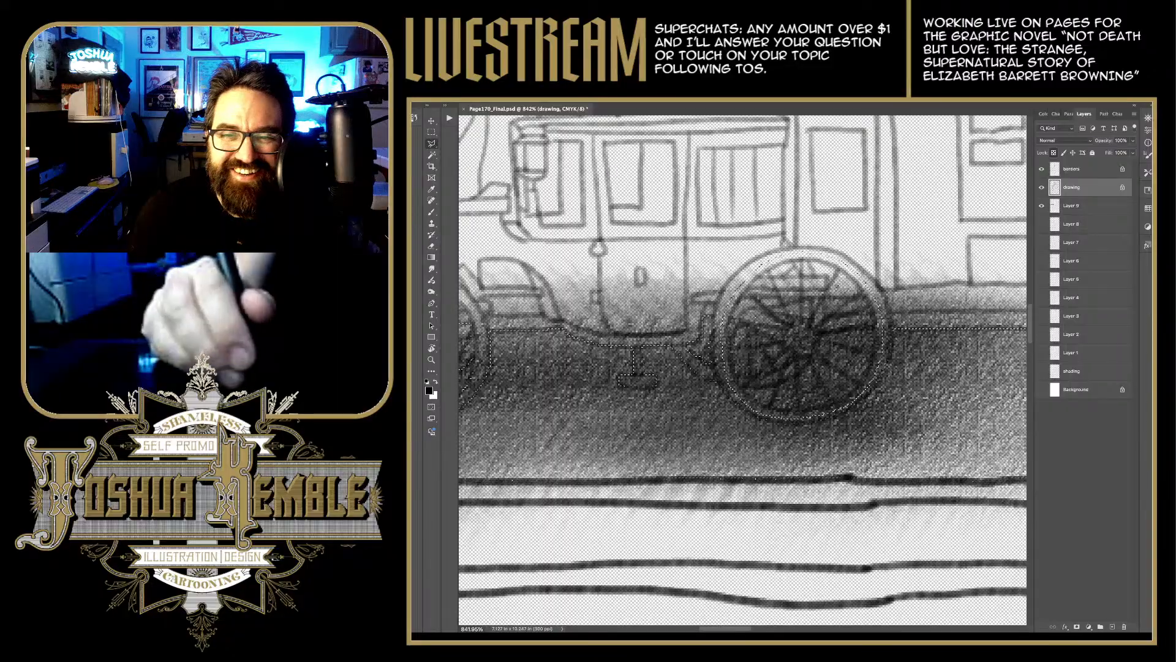
left_click_drag(854, 398, 760, 419)
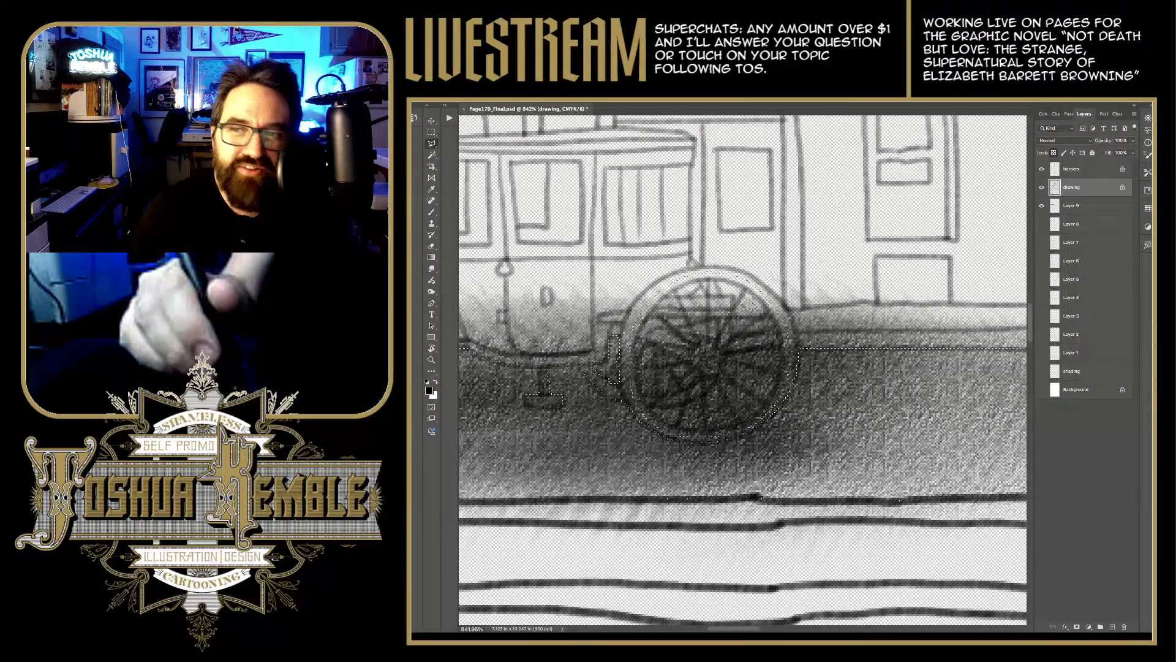
key("ctrl+z")
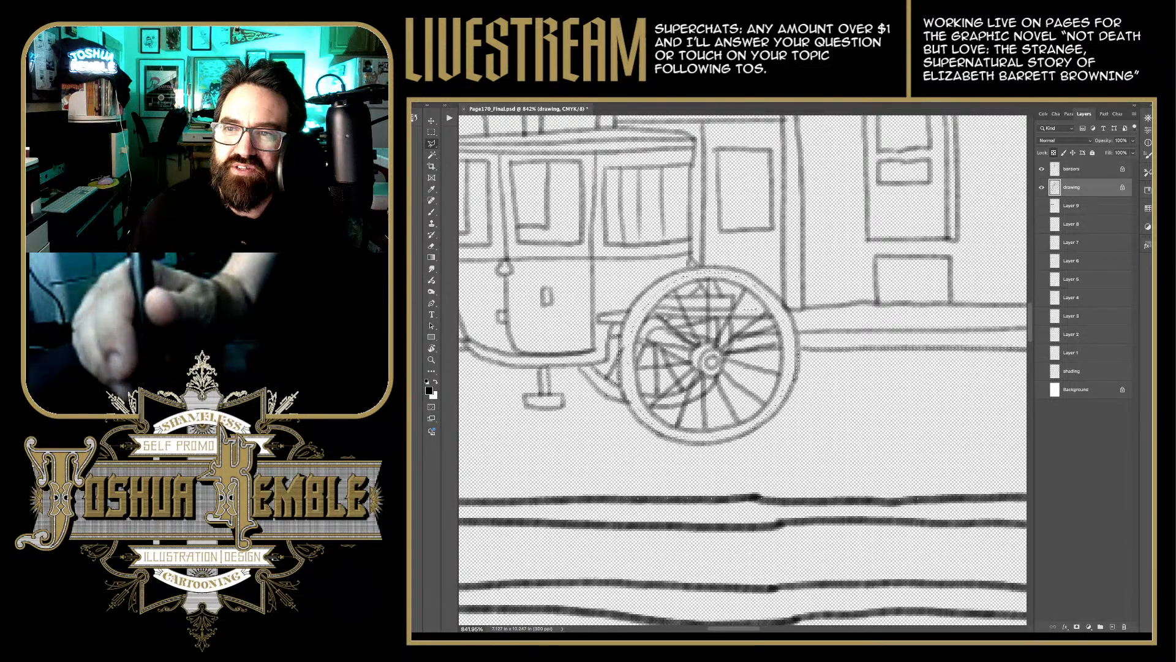
left_click(1041, 205)
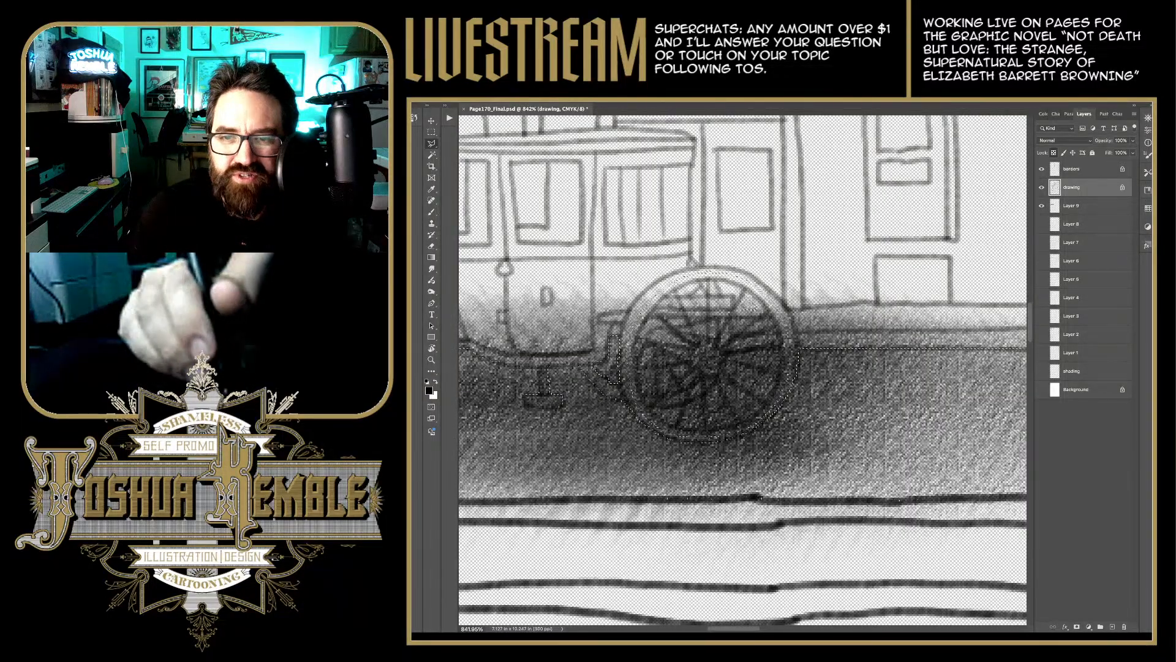
scroll(808, 306, "down", 3)
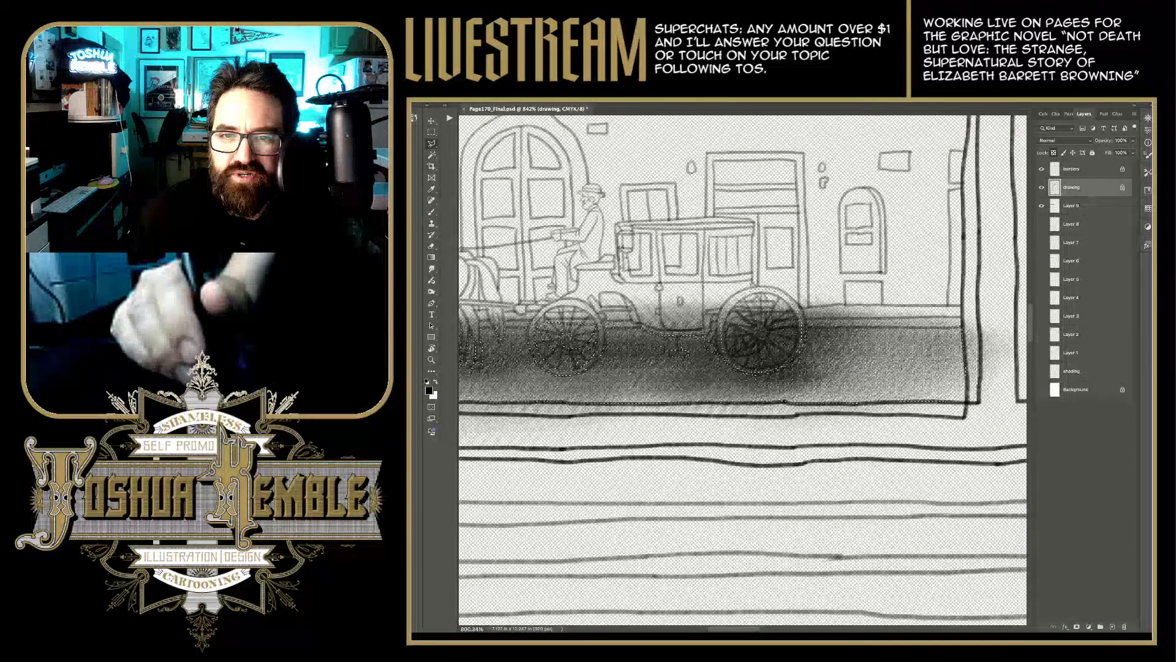
scroll(801, 346, "up", 3)
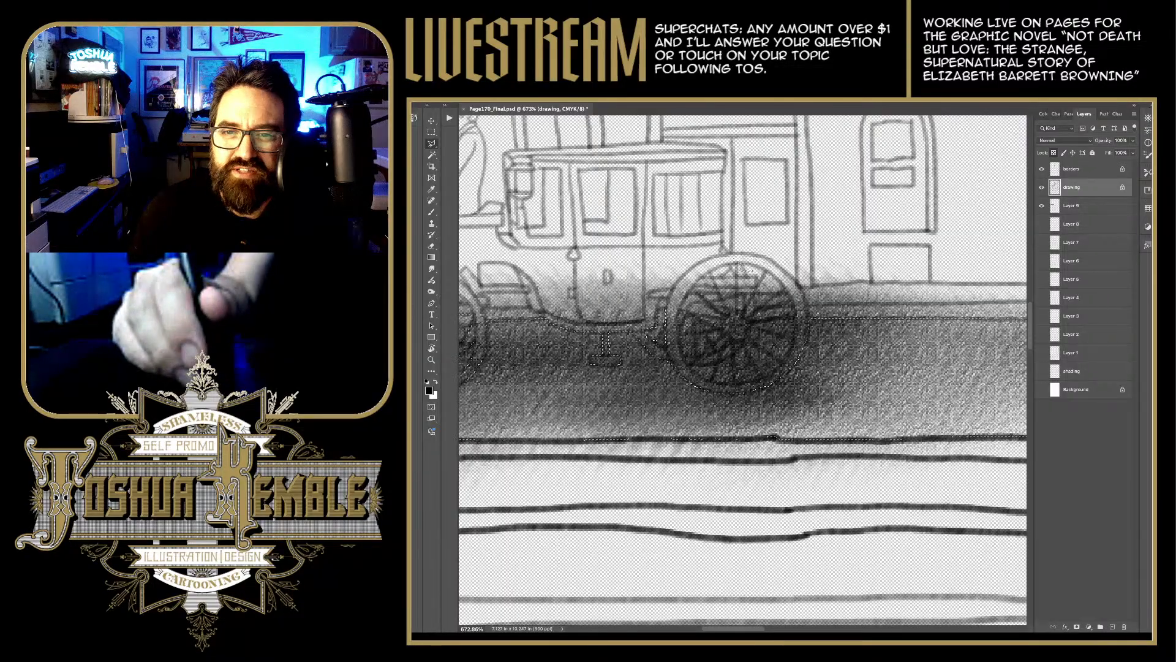
left_click_drag(766, 323, 789, 319)
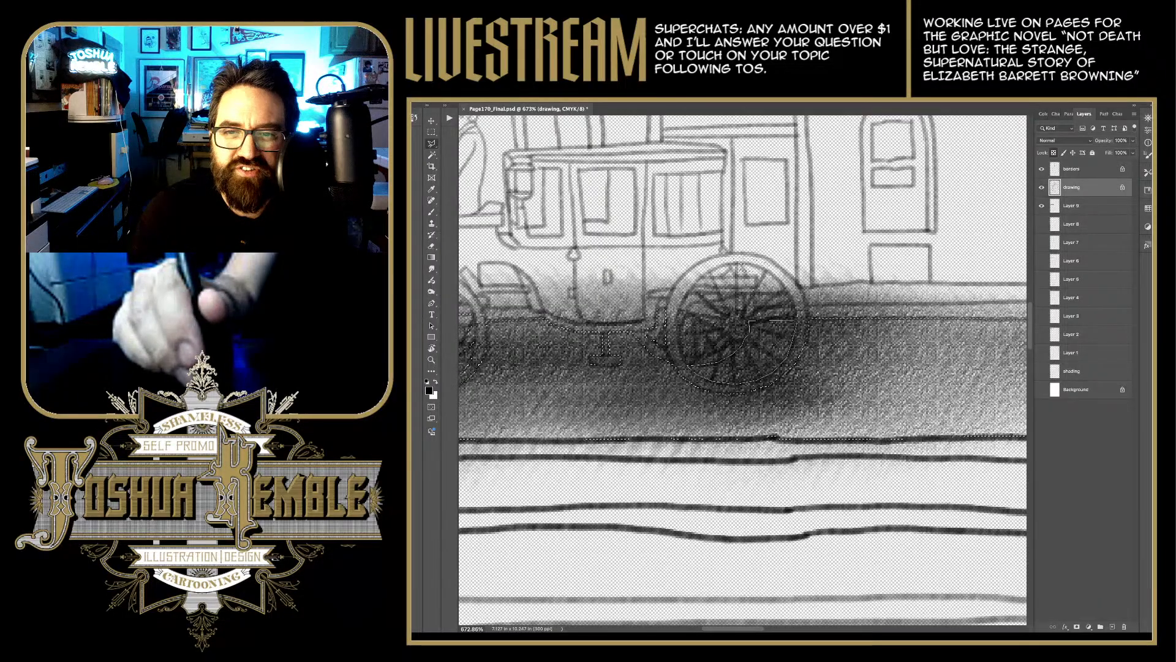
left_click(749, 322)
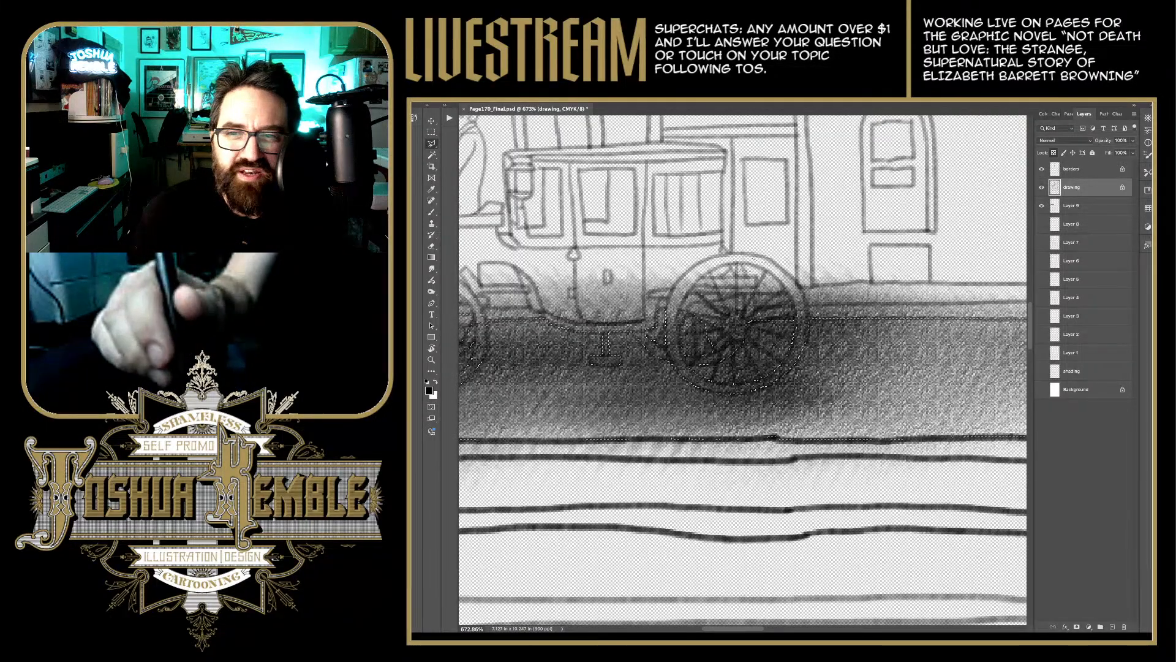
Step: Clear the Layer 9 shading outside the selected street area, including over the horse, carriage and panel border, and remove the selection
scroll(891, 285, "down", 10)
scroll(808, 367, "up", 3)
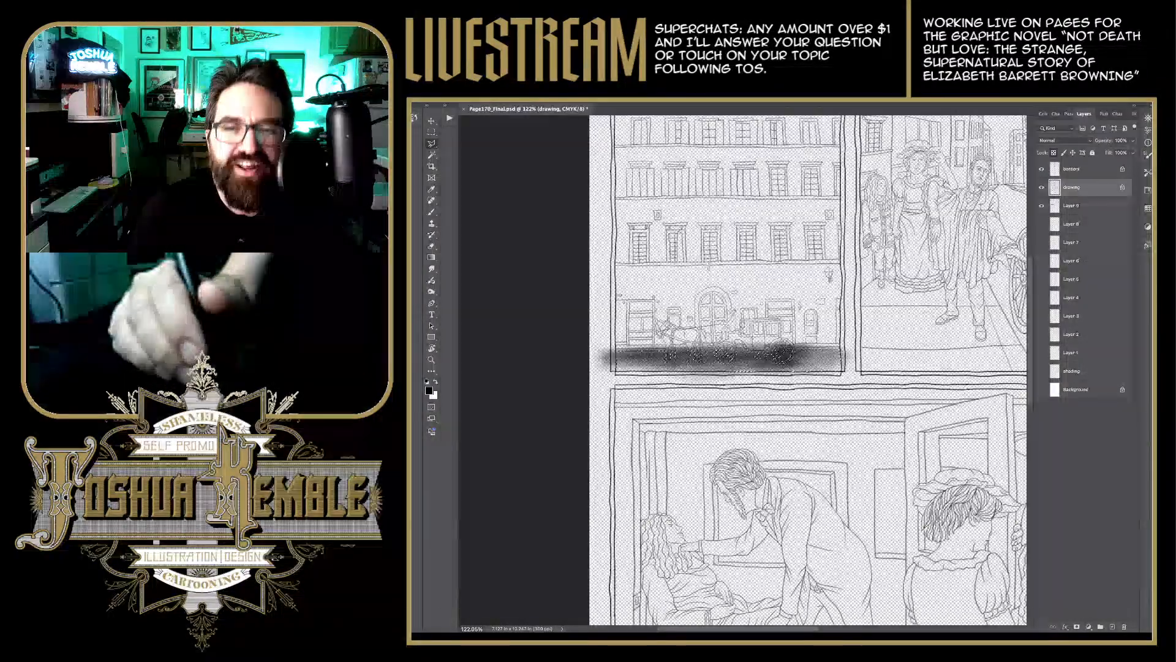
scroll(783, 315, "up", 2)
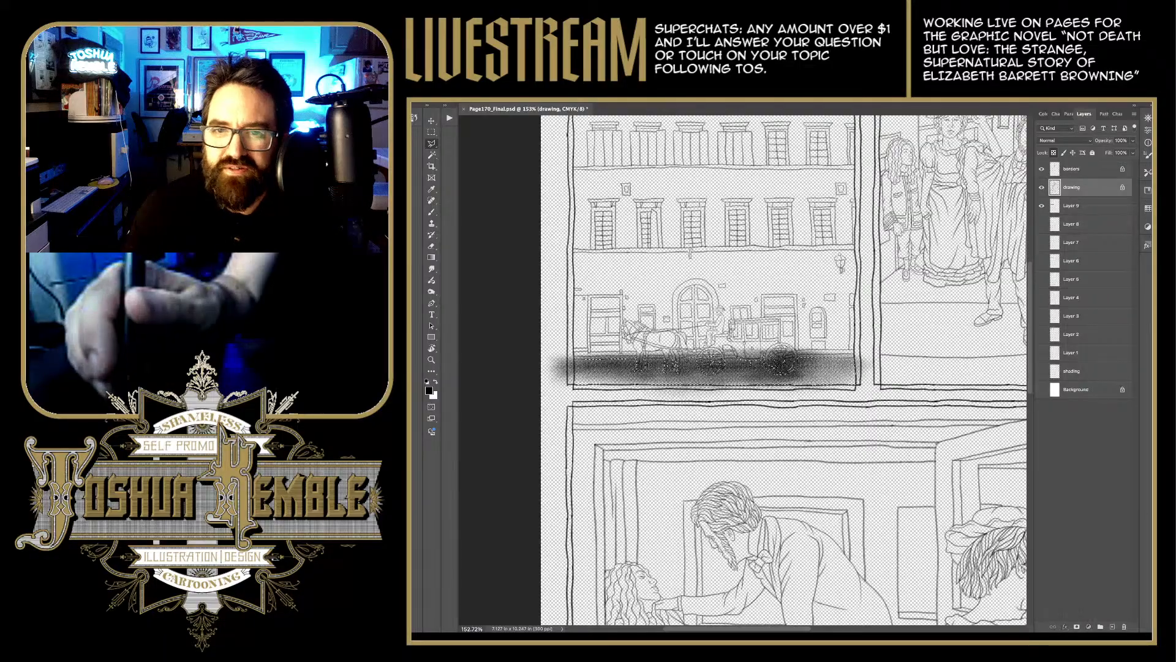
left_click(1078, 205)
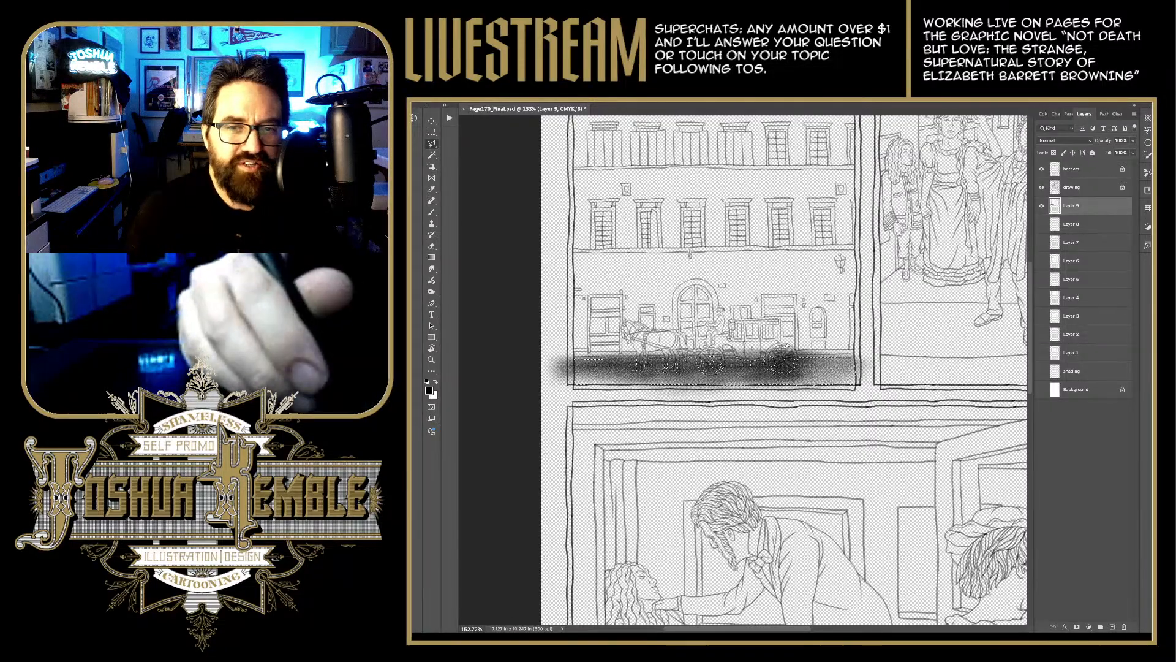
key("ctrl+z")
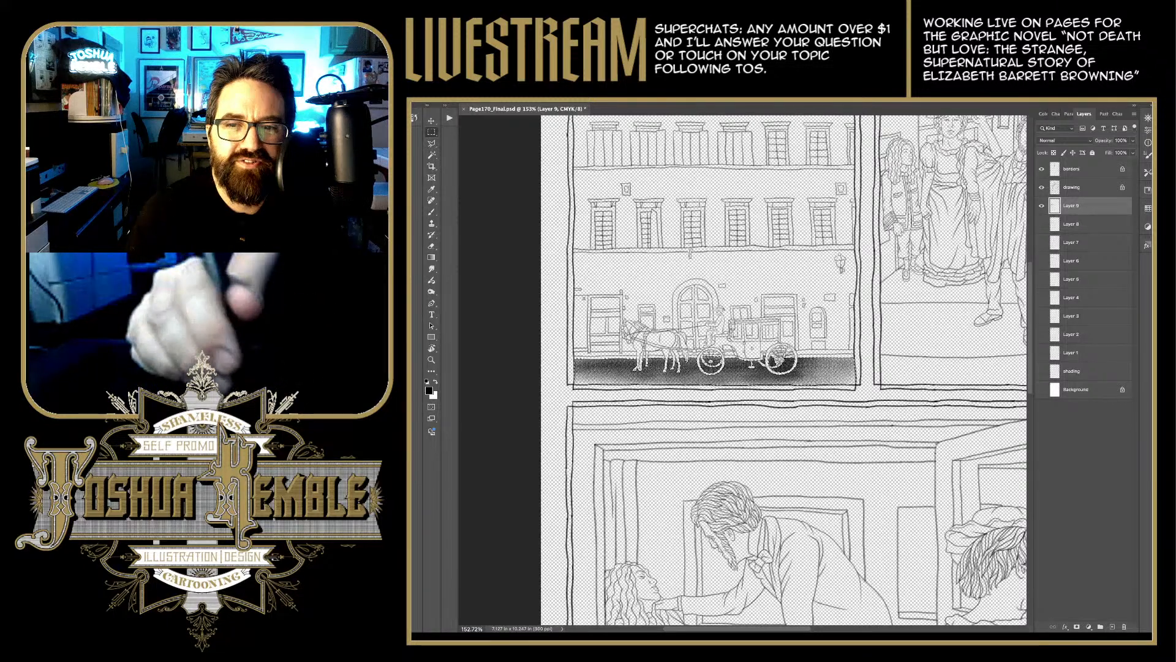
key("super+shift+i")
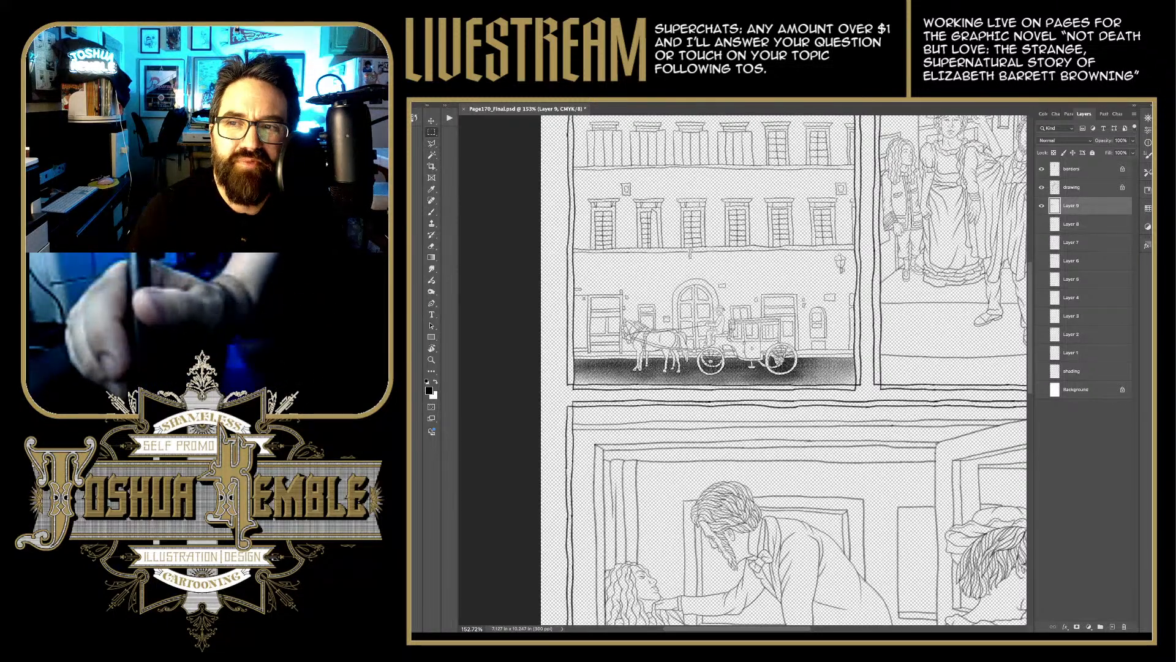
Step: Make Layers 1 through 8, the shading layer and the Background visible again beneath Layer 9
left_click(1042, 223)
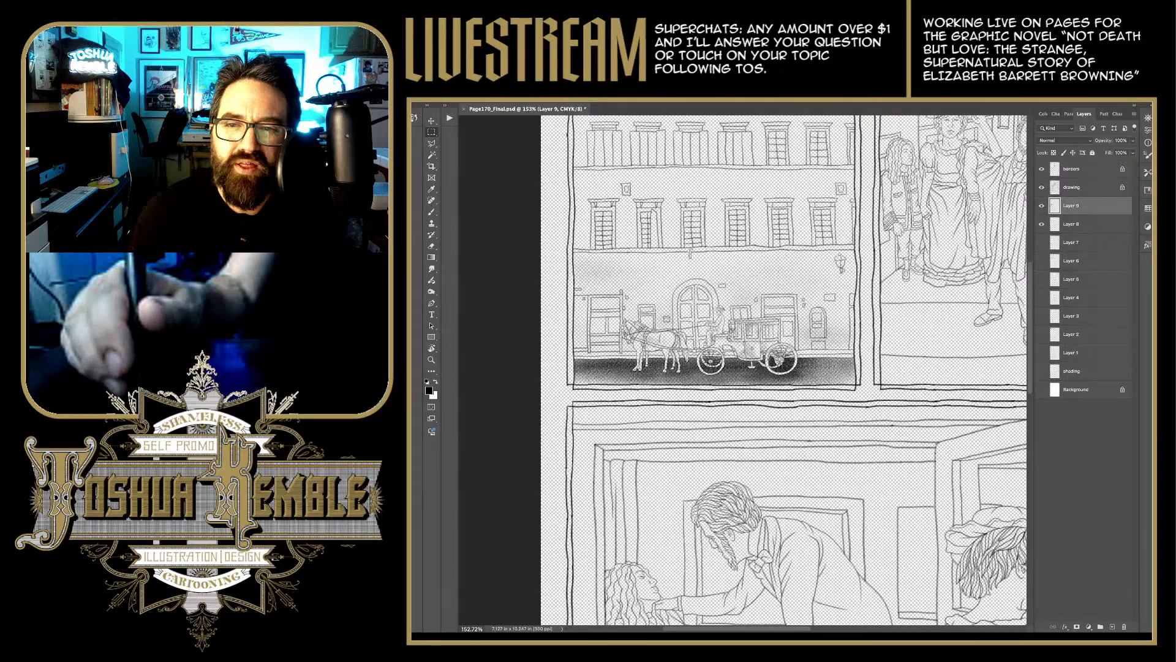
left_click(1042, 242)
left_click(1041, 260)
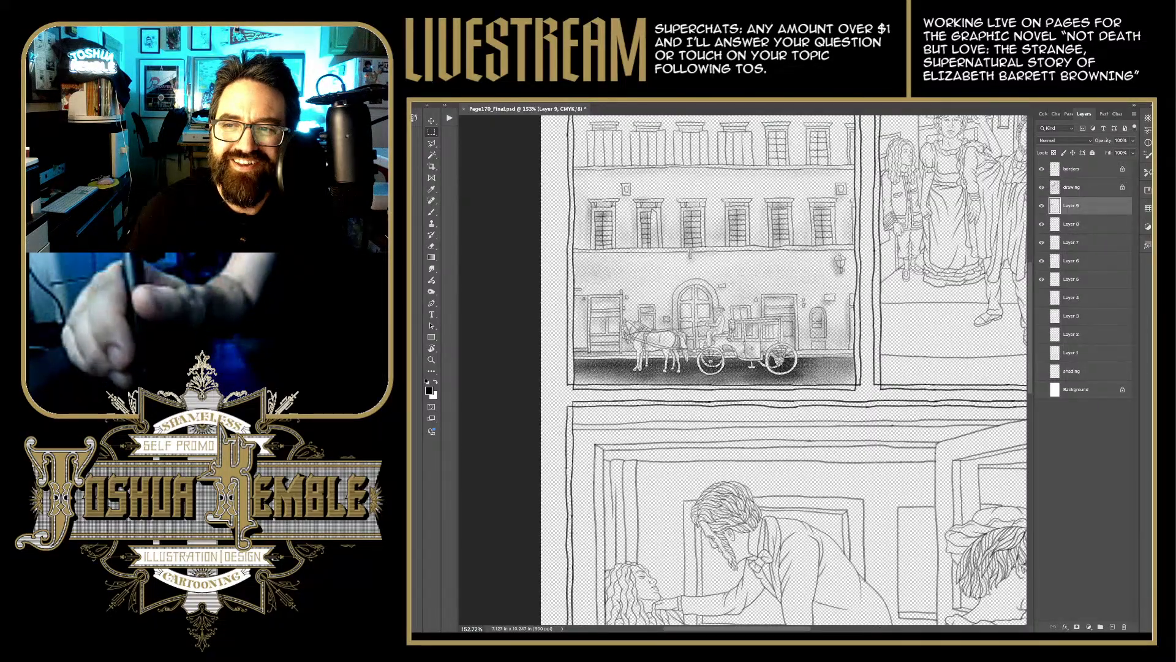
left_click(1041, 298)
left_click(1042, 315)
left_click(1041, 334)
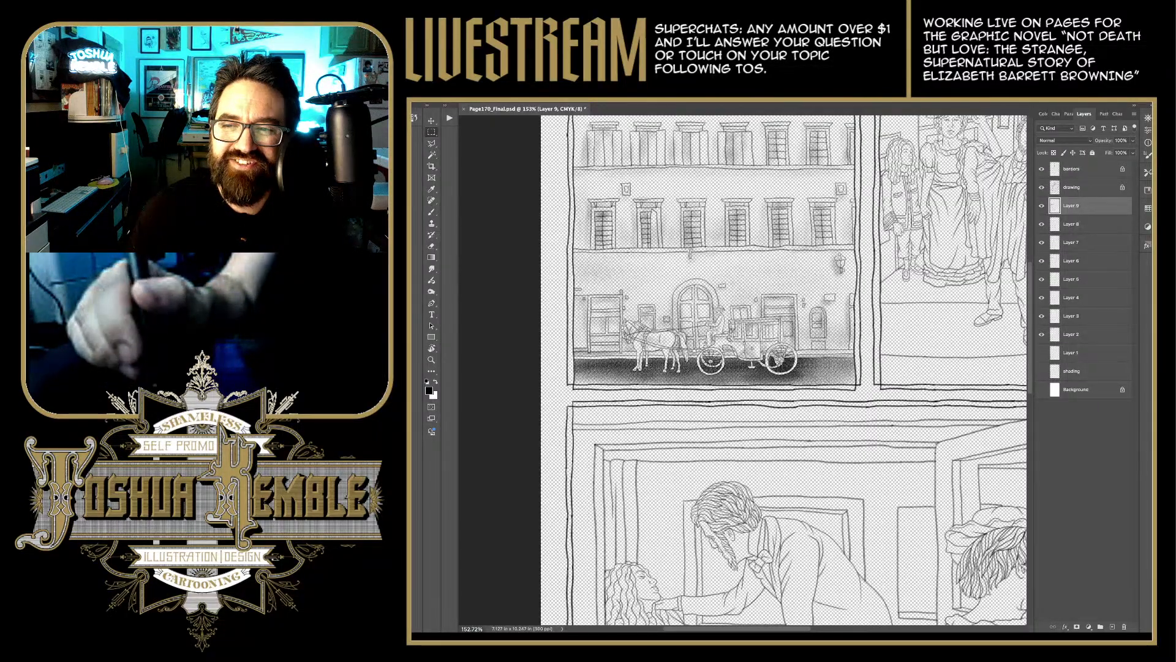
left_click(1042, 352)
left_click(1041, 389)
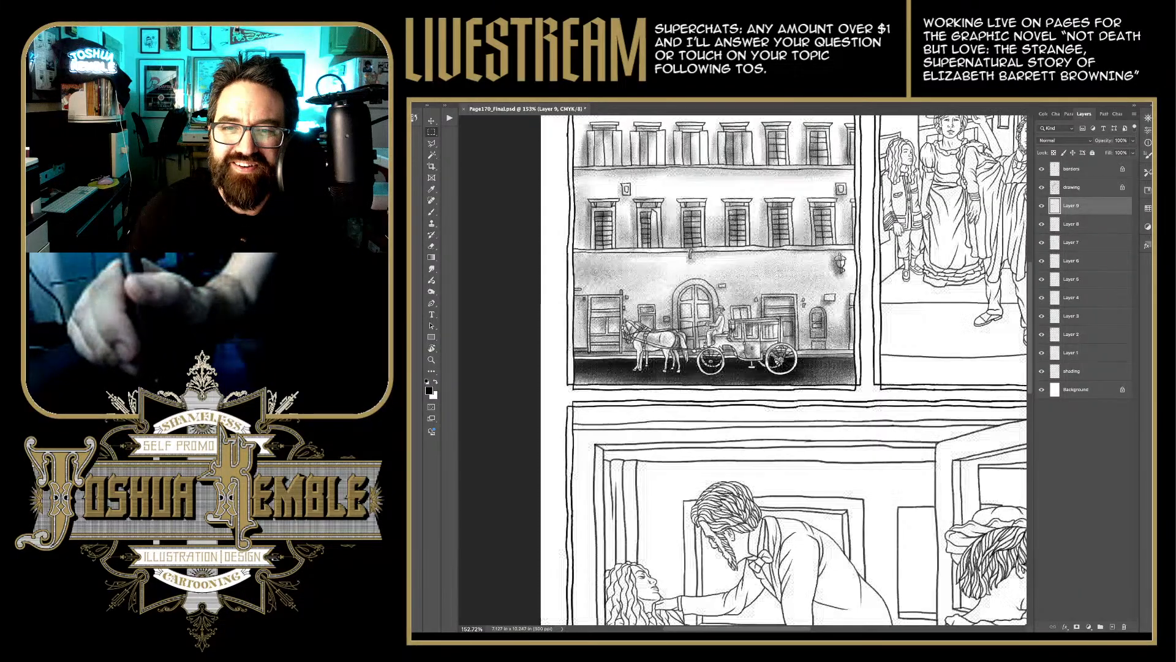
Step: Brush darker shading on Layer 9 onto the street around and beneath the carriage's front and rear wheels
scroll(766, 367, "up", 2)
scroll(766, 367, "right", 2)
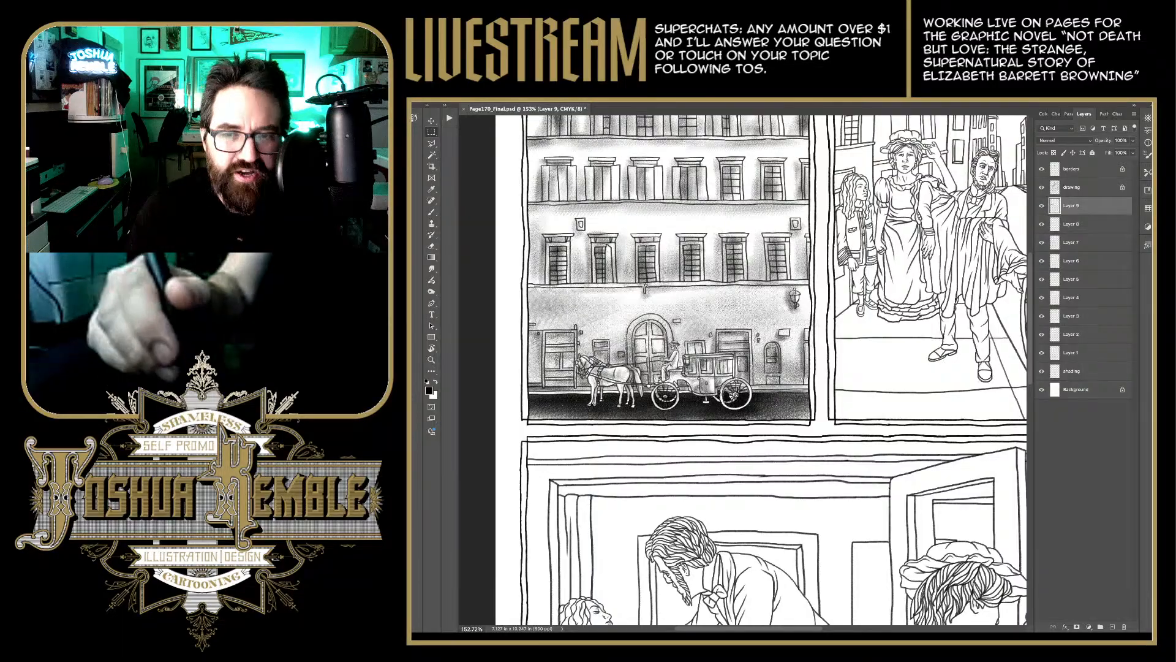
key("b")
scroll(735, 395, "up", 6)
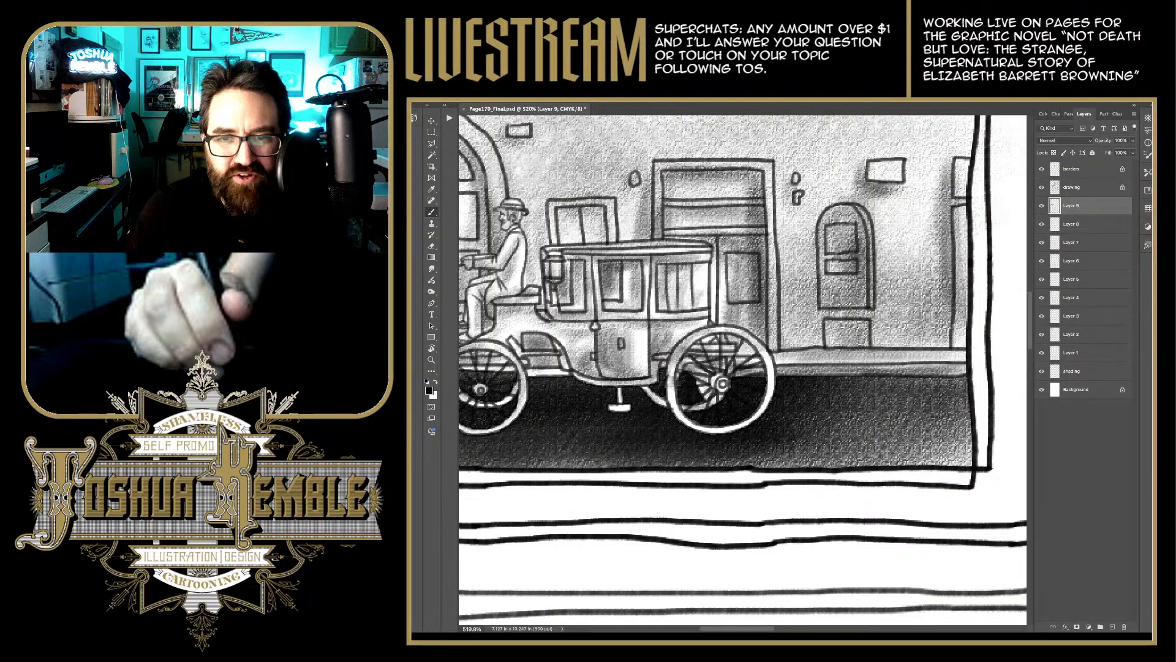
mouse_move(694, 401)
left_mouse_down()
mouse_move(708, 407)
mouse_move(646, 389)
mouse_move(621, 411)
mouse_move(722, 389)
left_mouse_up()
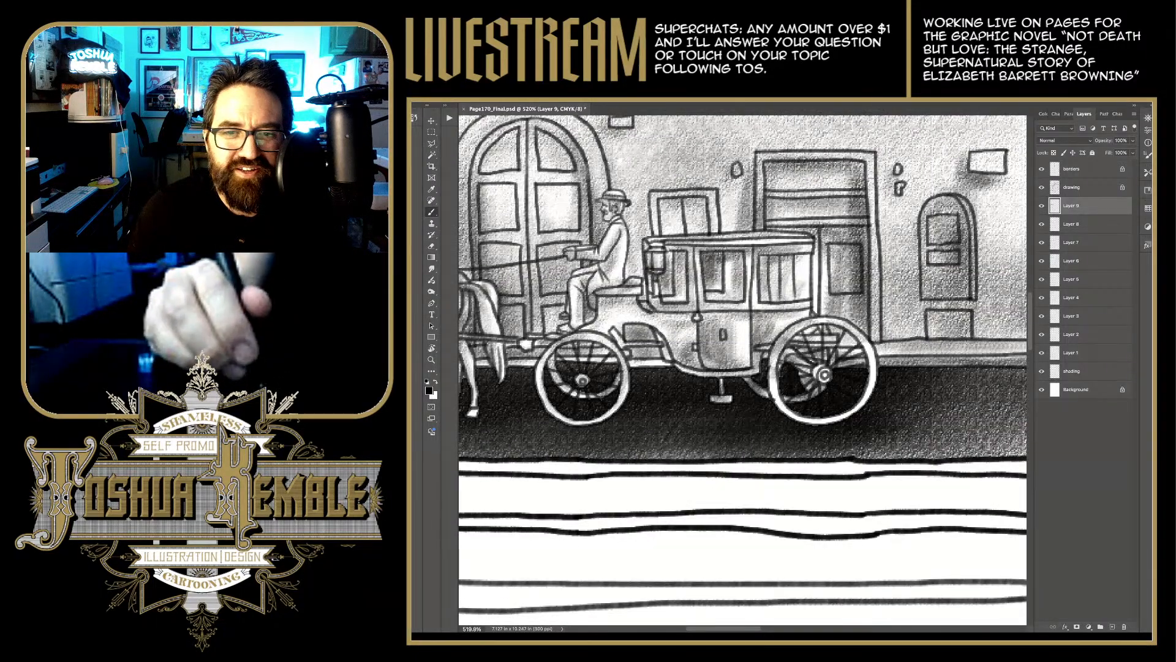
left_click_drag(579, 393, 609, 399)
left_click_drag(547, 362, 557, 378)
mouse_move(550, 357)
left_mouse_down()
mouse_move(567, 380)
mouse_move(559, 360)
left_mouse_up()
left_click_drag(562, 357, 553, 379)
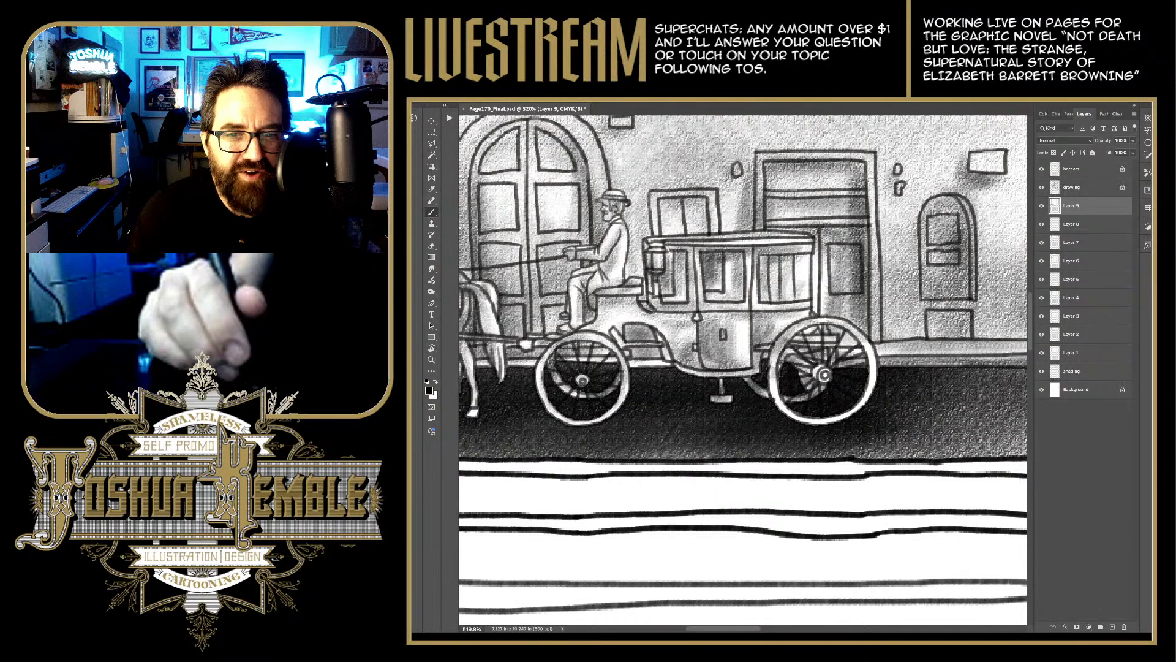
left_click_drag(630, 360, 641, 368)
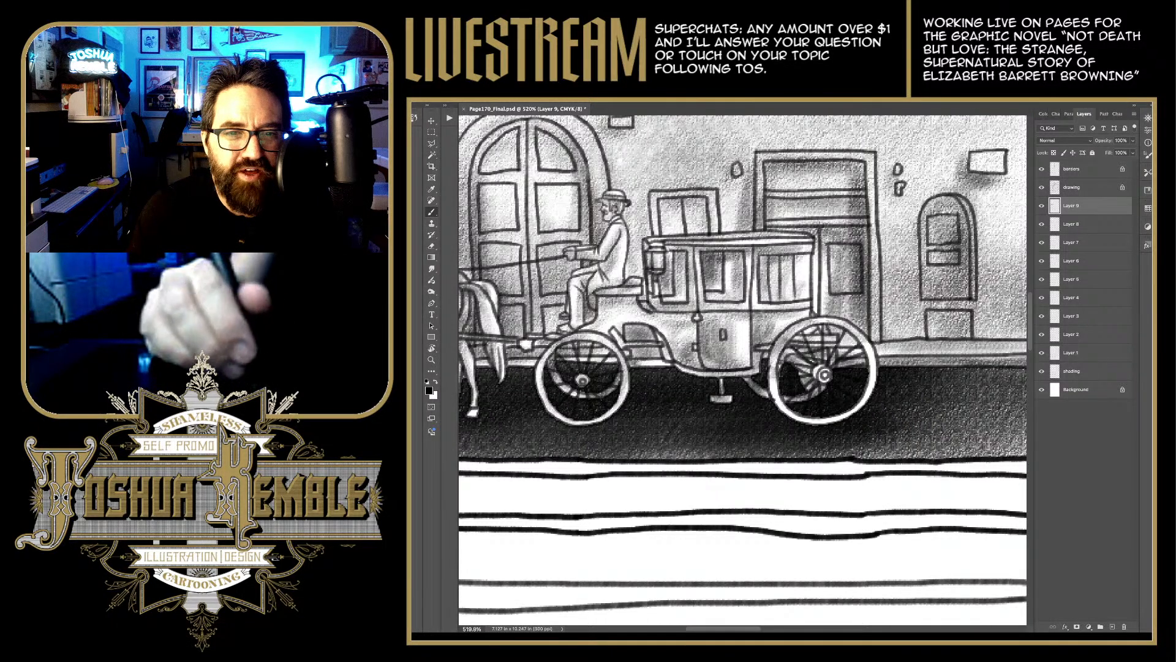
Step: Darken the street along the curb in front of the horse with the Brush on Layer 9 and review the whole panel
scroll(533, 363, "down", 5)
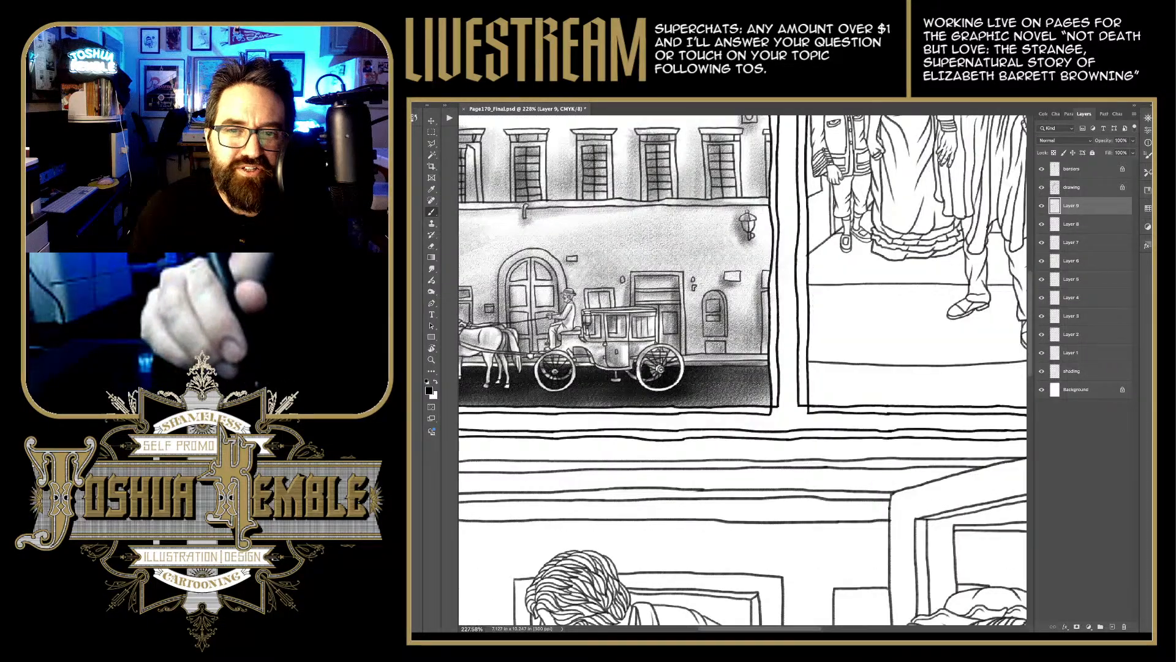
scroll(667, 365, "down", 2)
scroll(667, 365, "down", 3)
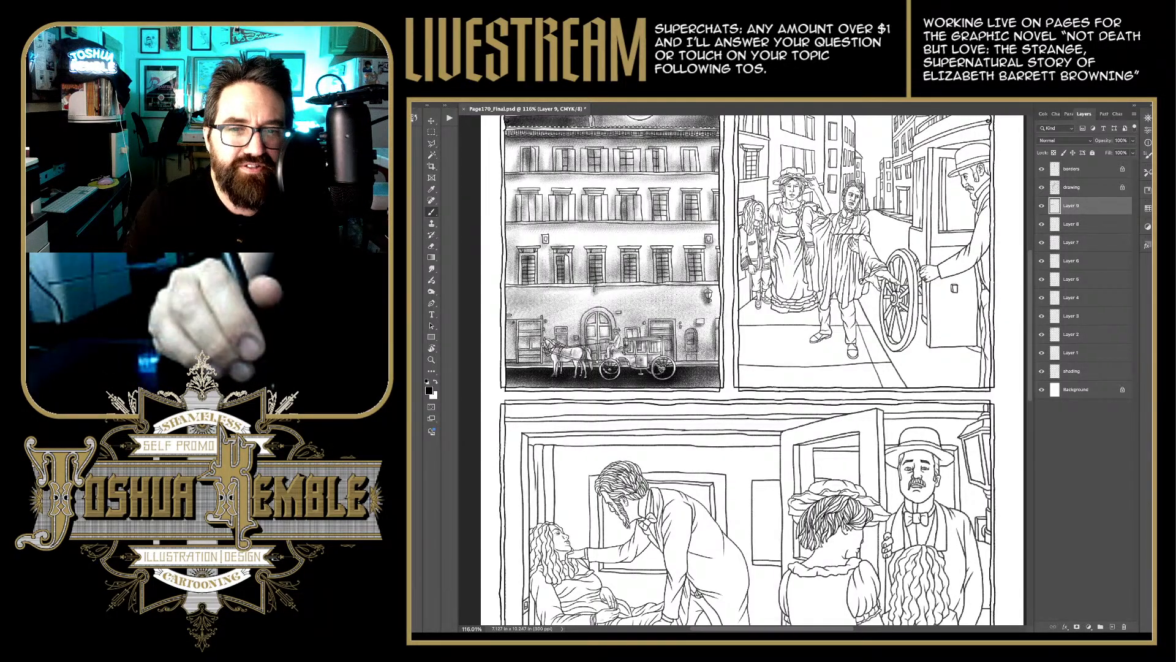
scroll(583, 360, "up", 5)
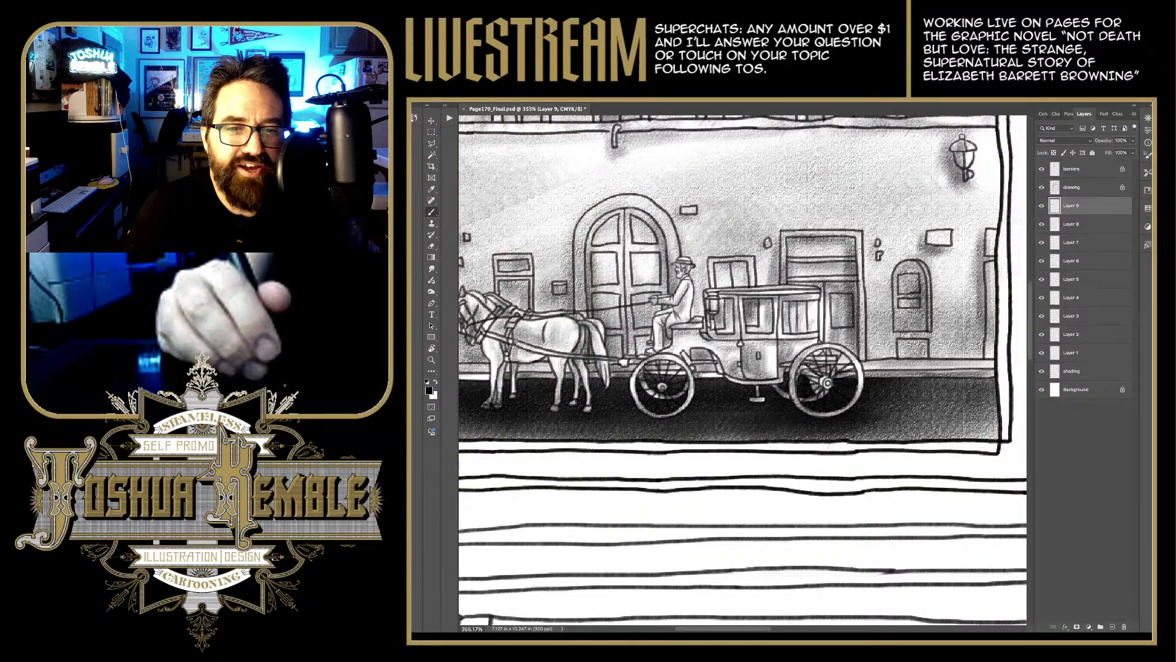
scroll(742, 367, "left", 5)
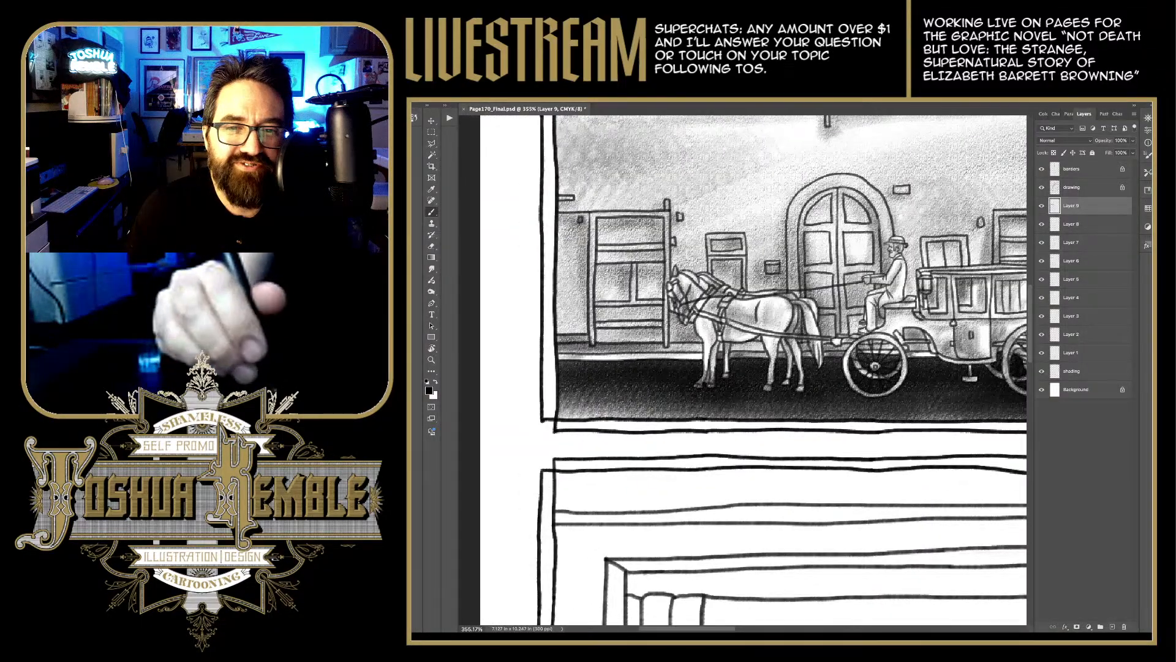
mouse_move(558, 358)
left_mouse_down()
mouse_move(706, 358)
mouse_move(694, 358)
left_mouse_up()
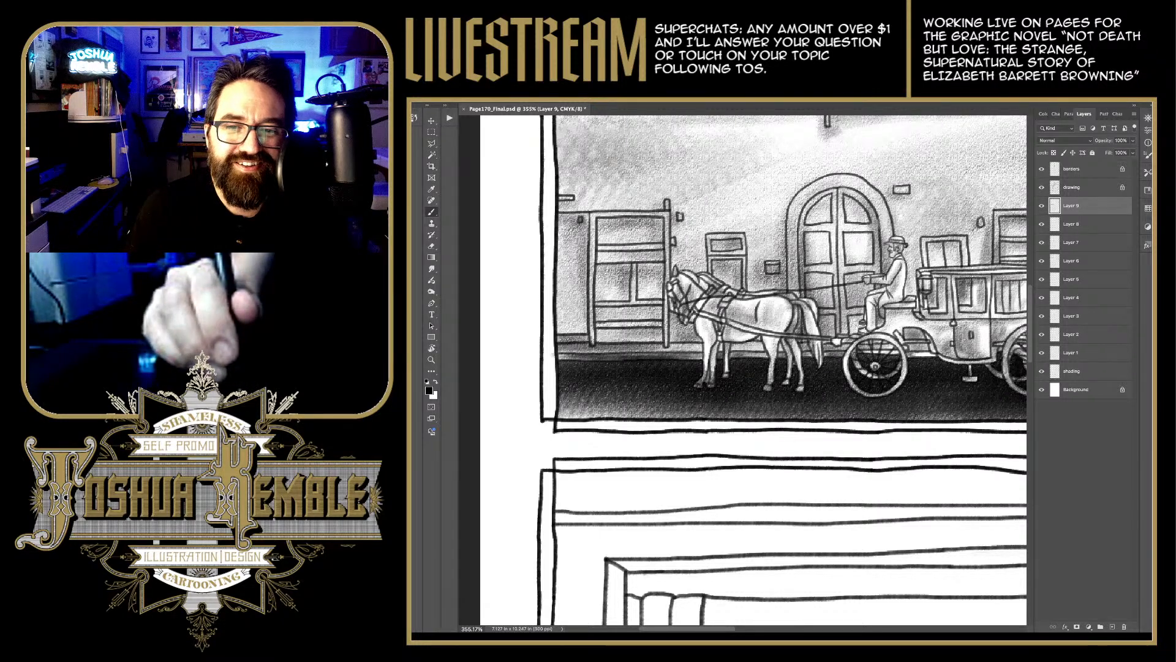
scroll(743, 368, "down", 6)
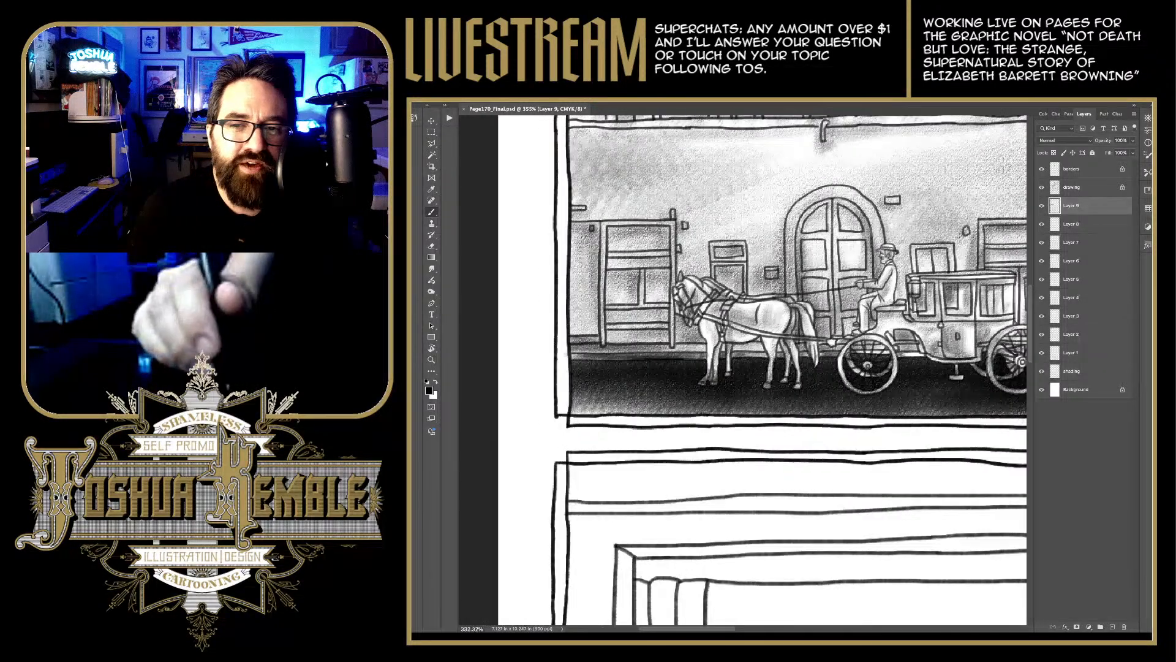
left_click_drag(815, 318, 747, 424)
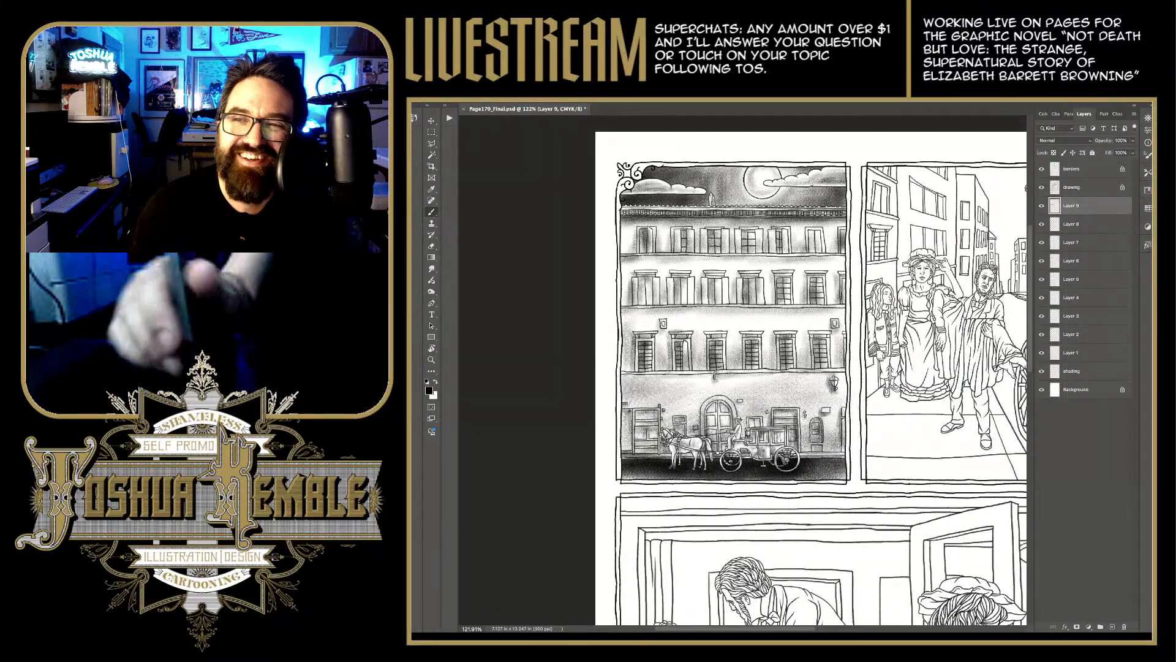
Step: Merge Layers 1 through 9 and shading into one layer with borders, drawing and Background hidden, and make those three visible again
left_click_drag(1041, 169, 1041, 187)
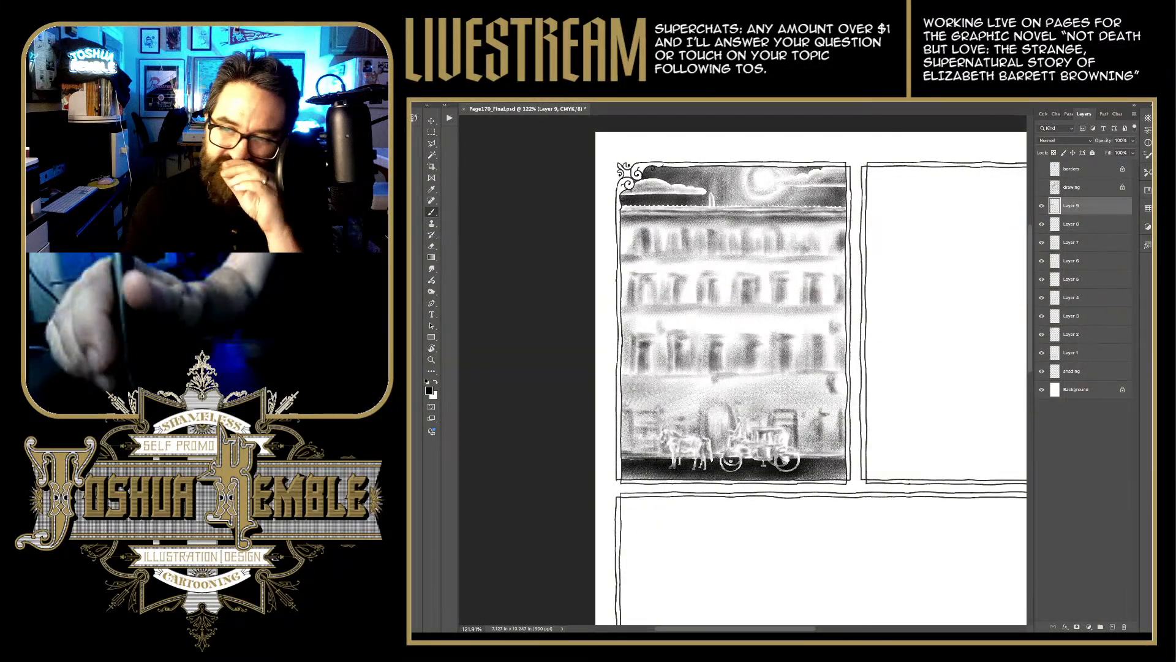
left_click(1042, 389)
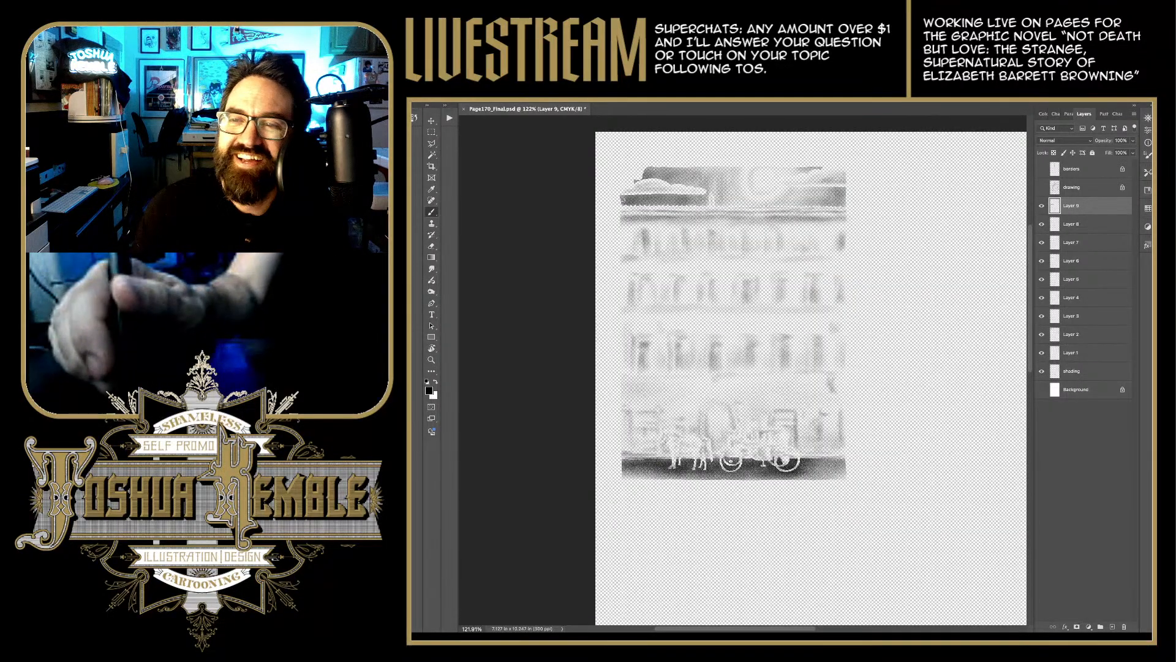
key("ctrl+shift+e")
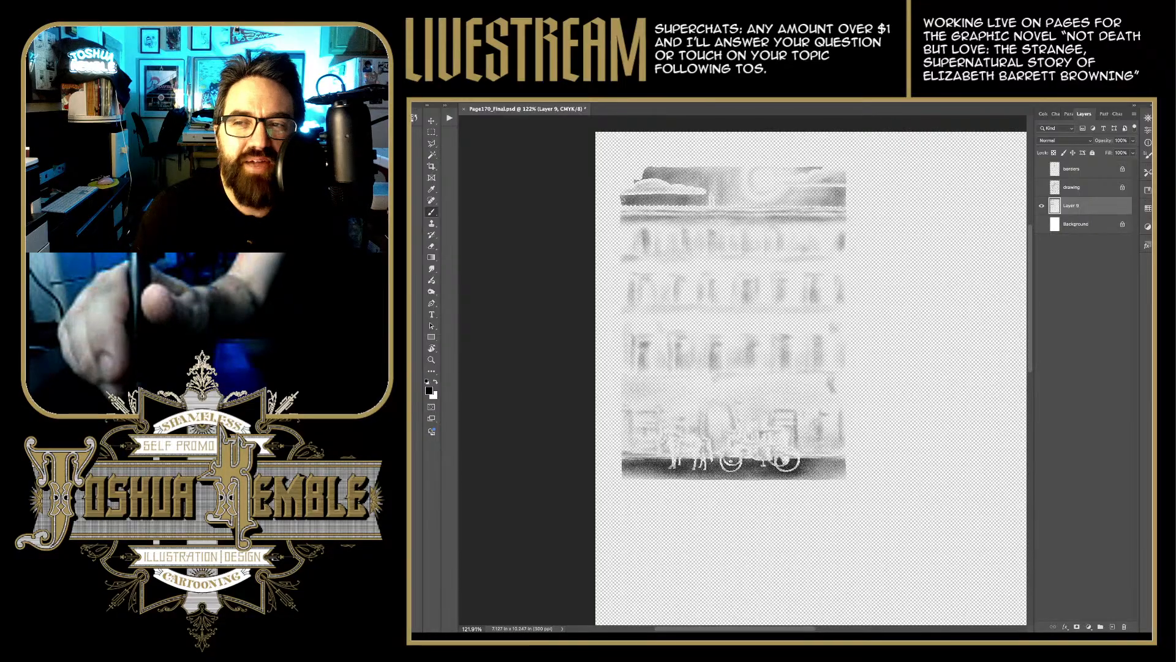
left_click(1041, 224)
left_click(1042, 187)
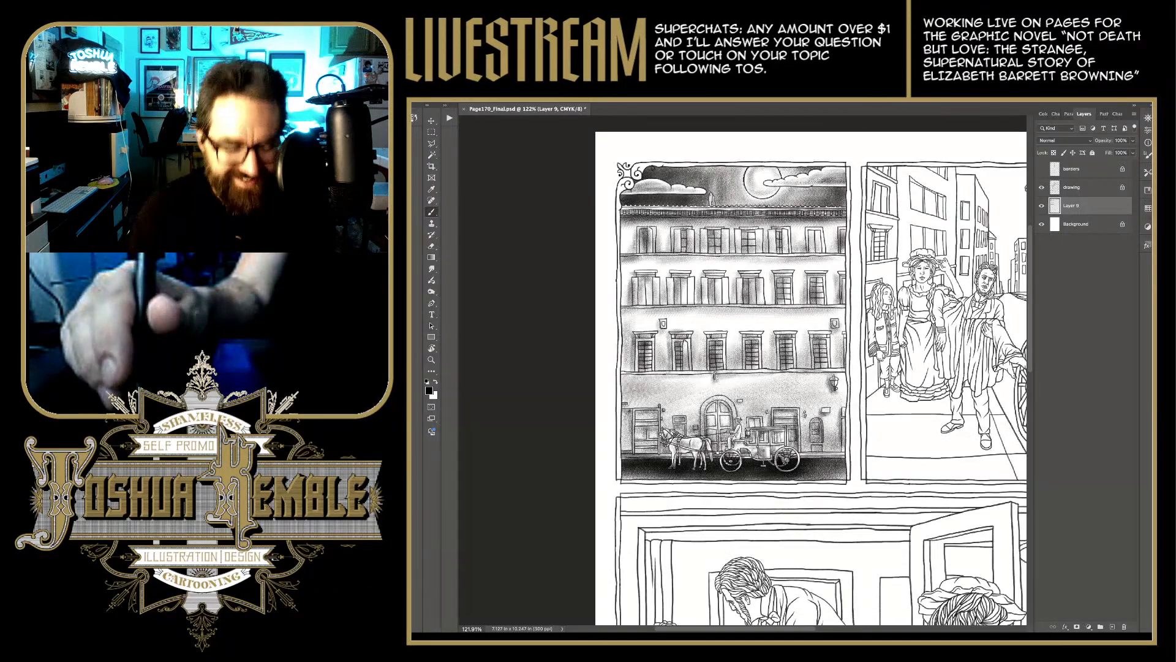
left_click(1042, 168)
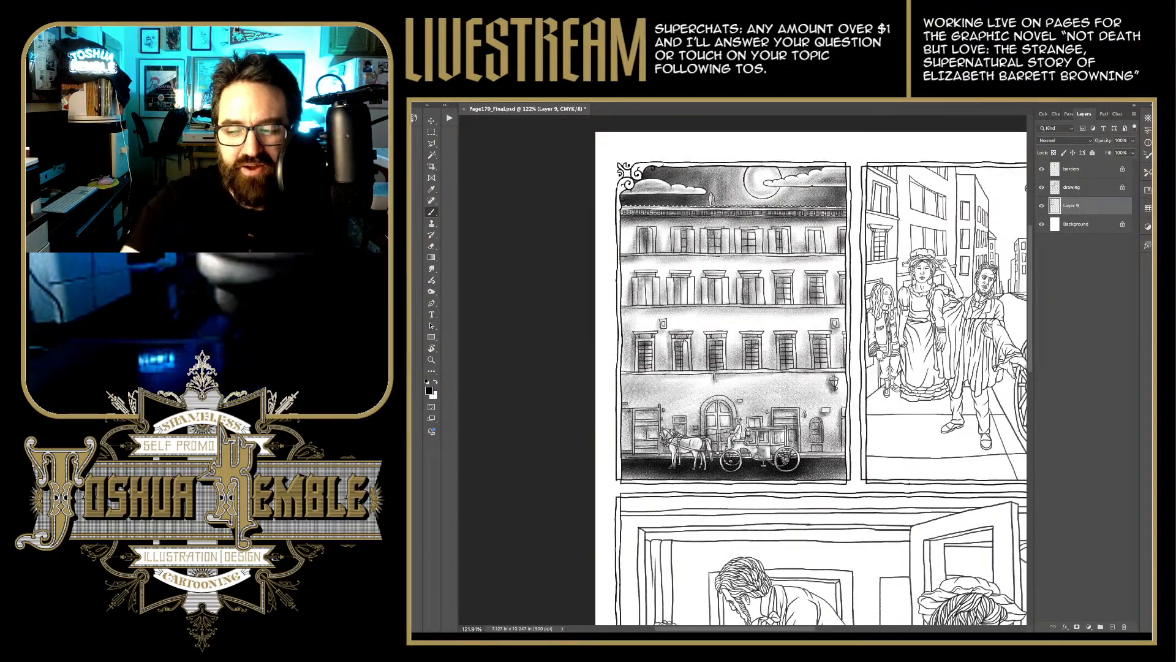
Step: Save the page, add a new layer between the drawing layer and Layer 9, and save again
key("ctrl+s")
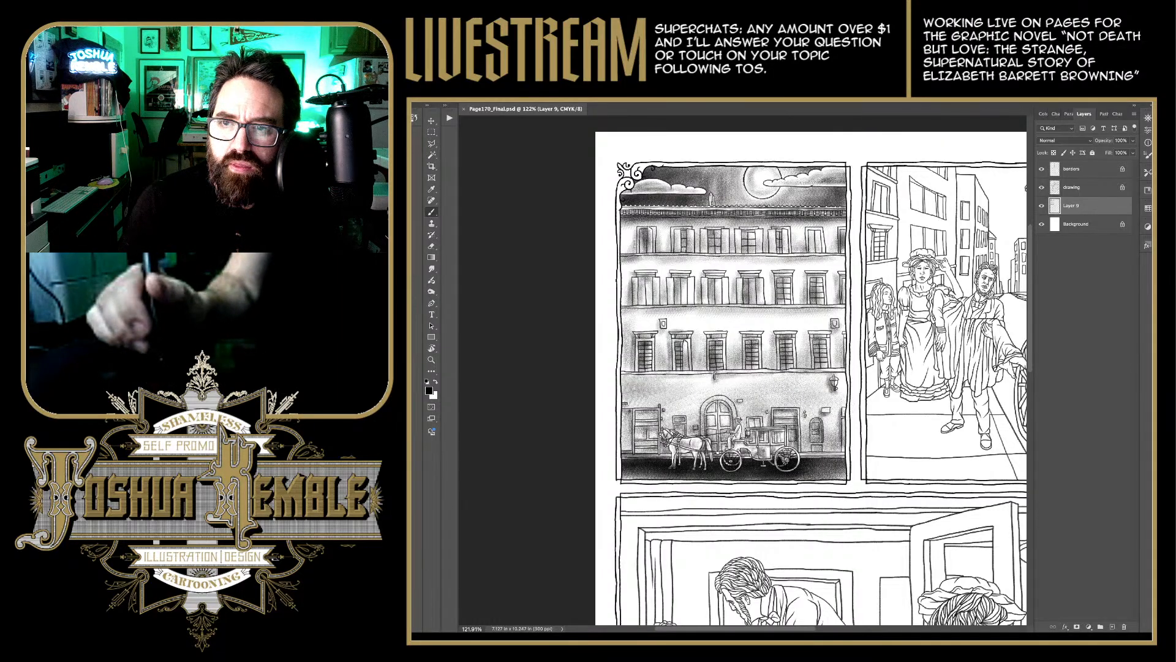
key("ctrl+shift+alt+n")
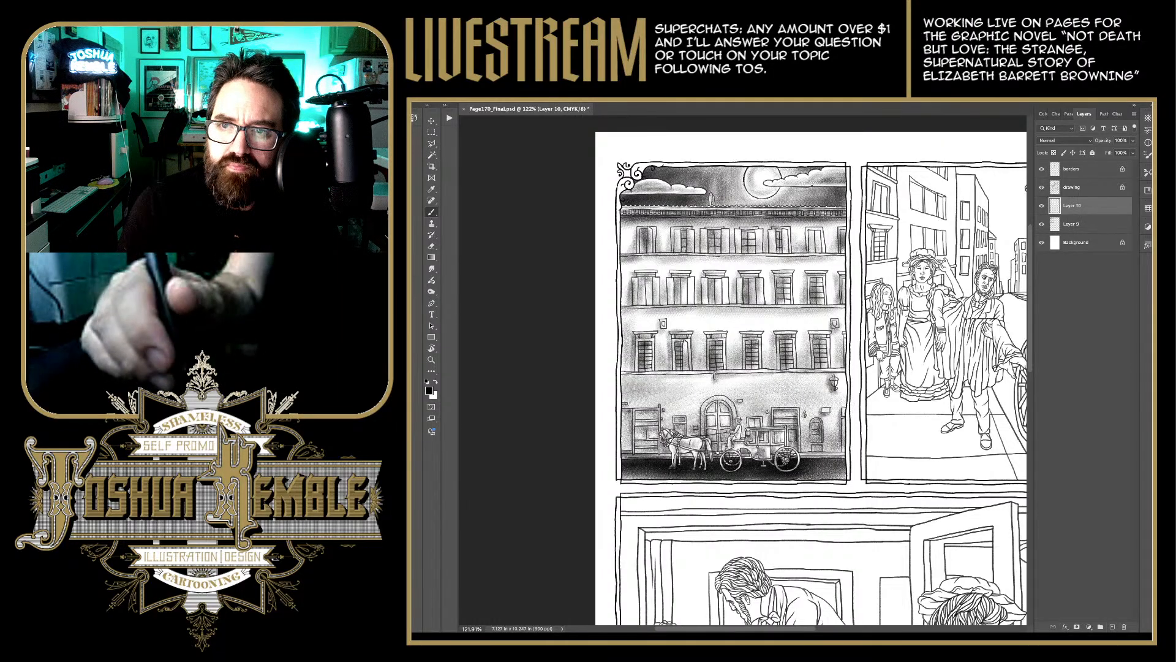
scroll(741, 380, "right", 5)
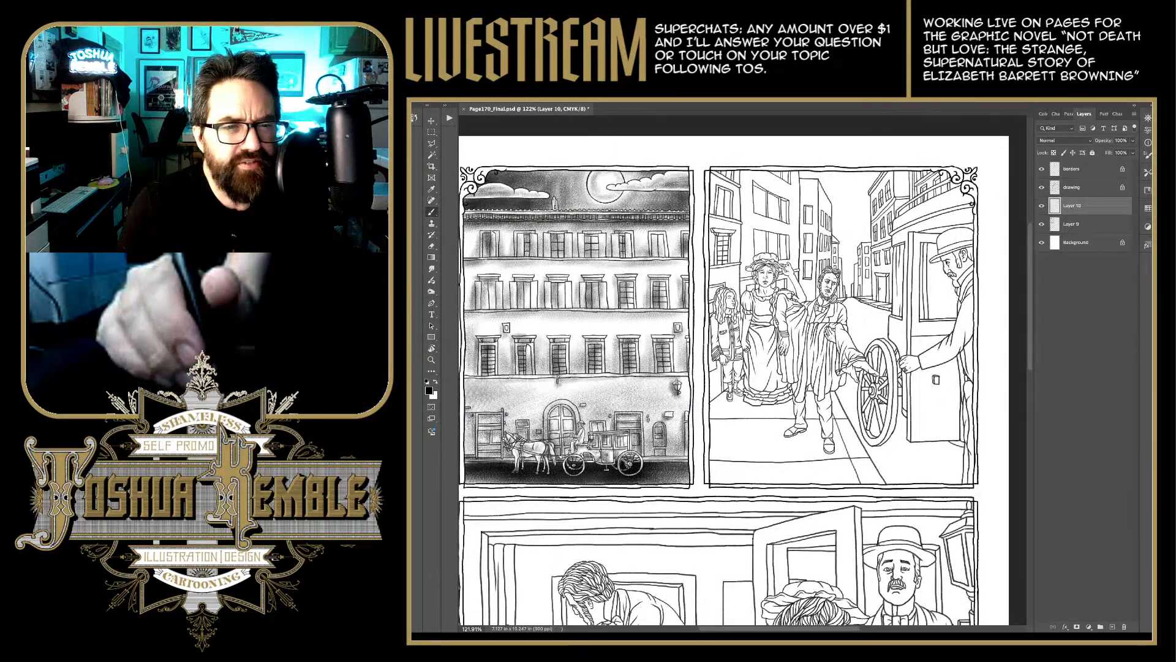
key("ctrl+s")
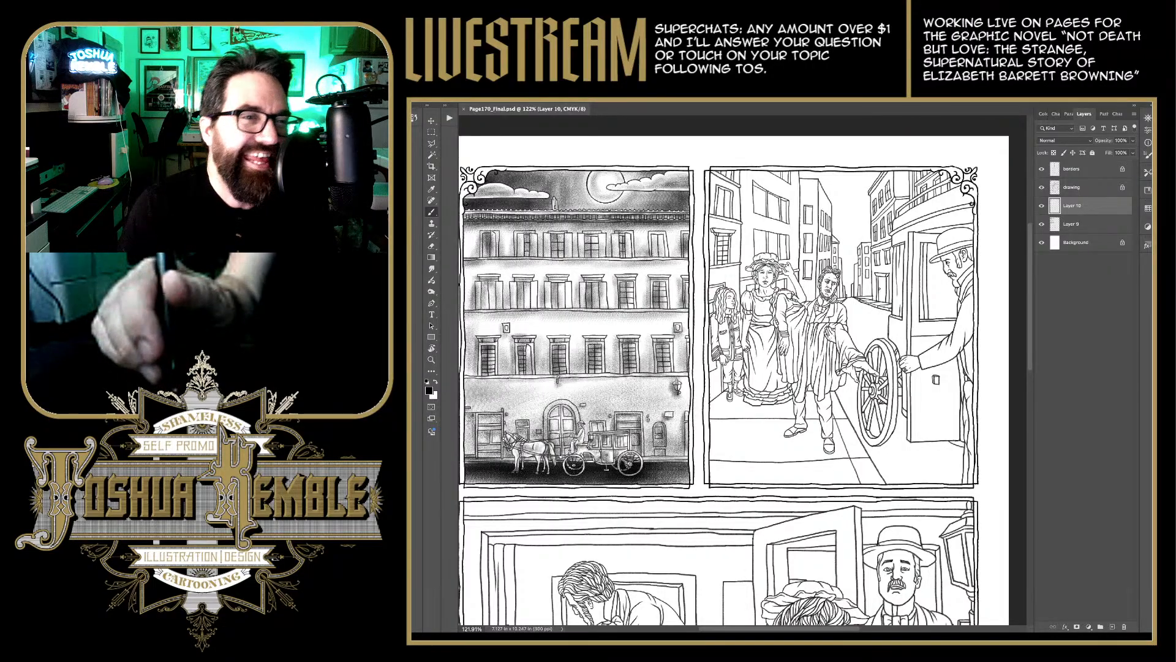
Step: Select the second panel's sky from the drawing layer, brush dark shading over it on Layer 10, and save the page
key("w")
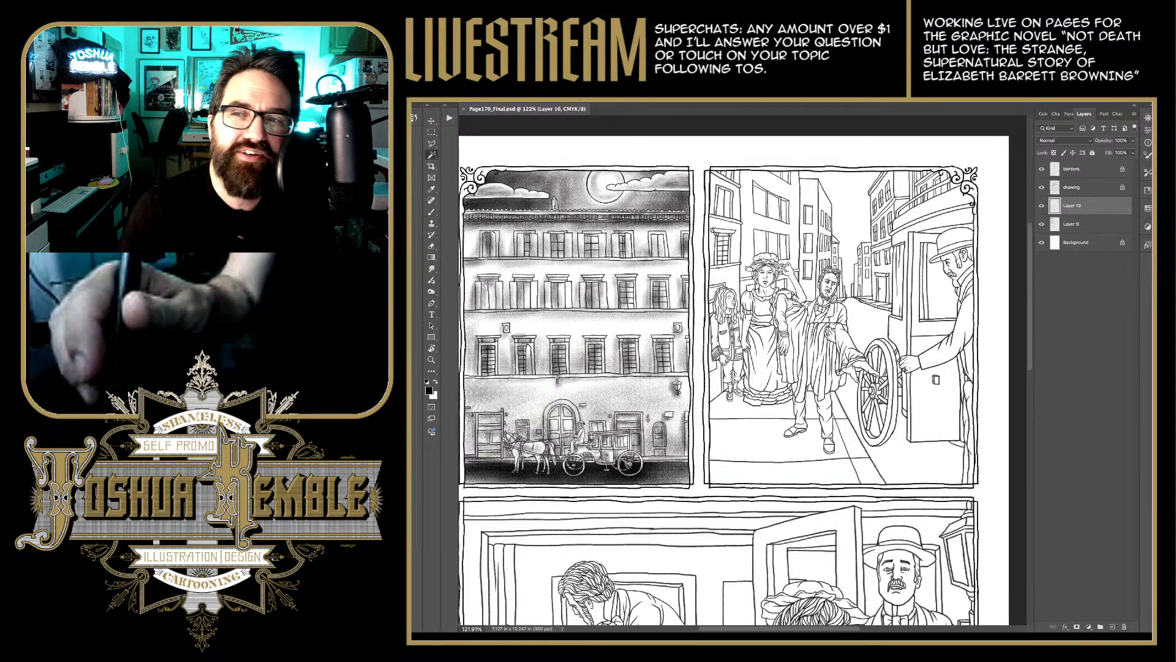
left_click(1090, 187)
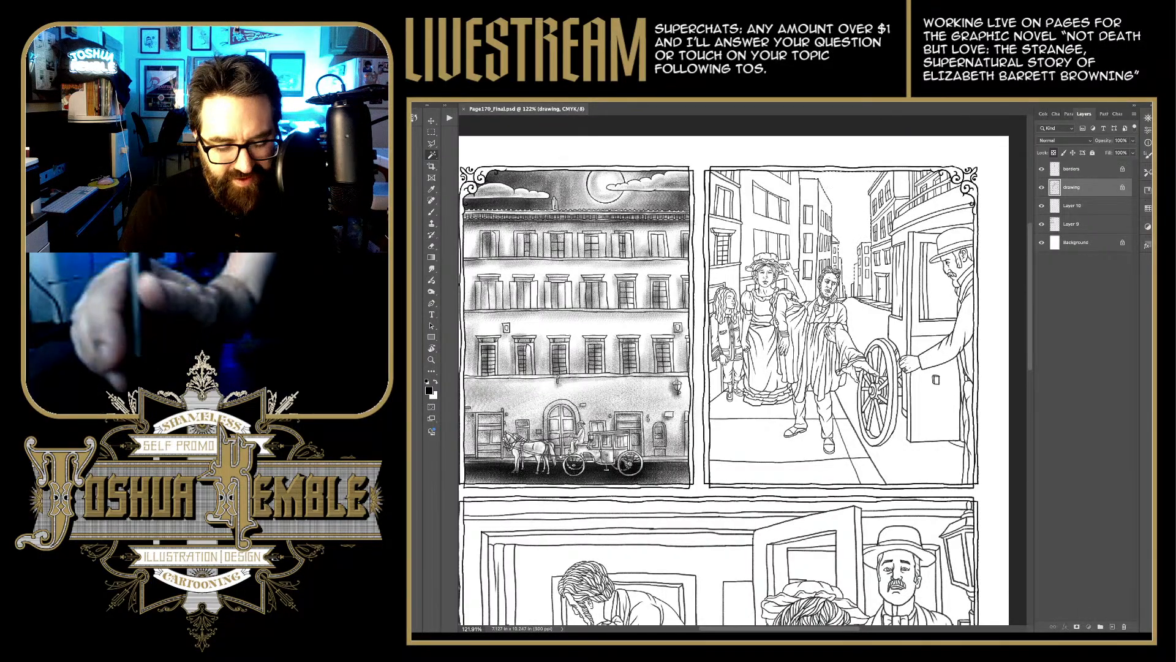
left_click(1091, 205)
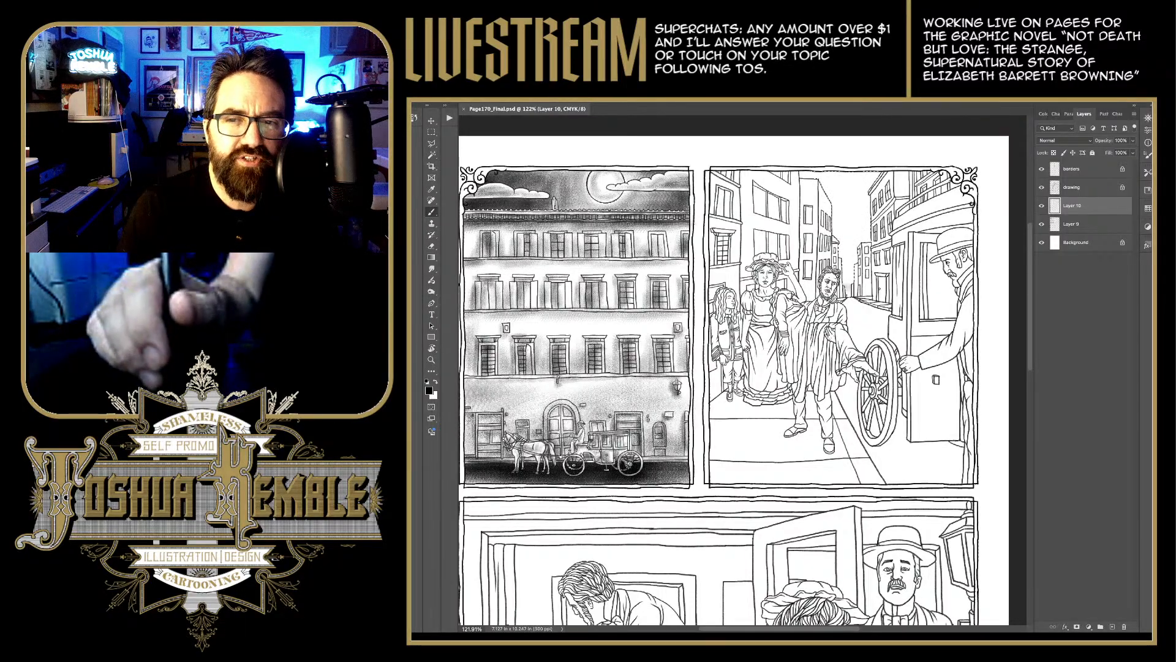
left_click_drag(586, 283, 586, 305)
mouse_move(849, 266)
left_mouse_down()
mouse_move(848, 293)
mouse_move(845, 192)
mouse_move(870, 195)
mouse_move(876, 179)
left_mouse_up()
mouse_move(806, 186)
left_mouse_down()
mouse_move(879, 173)
mouse_move(837, 172)
left_mouse_up()
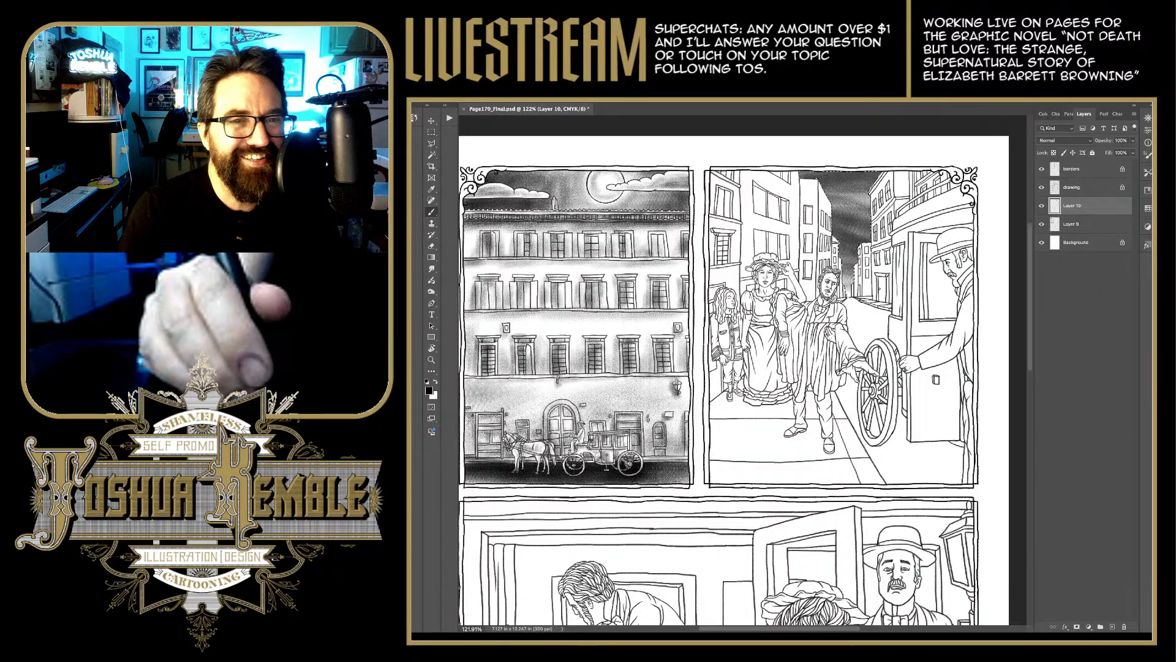
key("m")
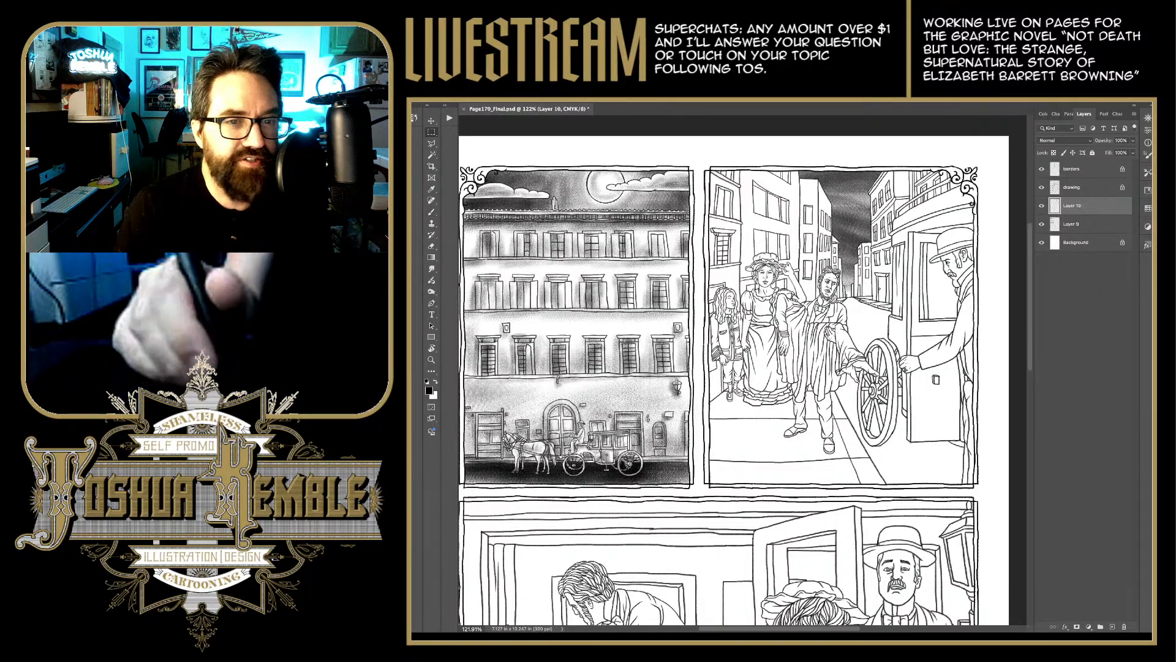
key("ctrl+s")
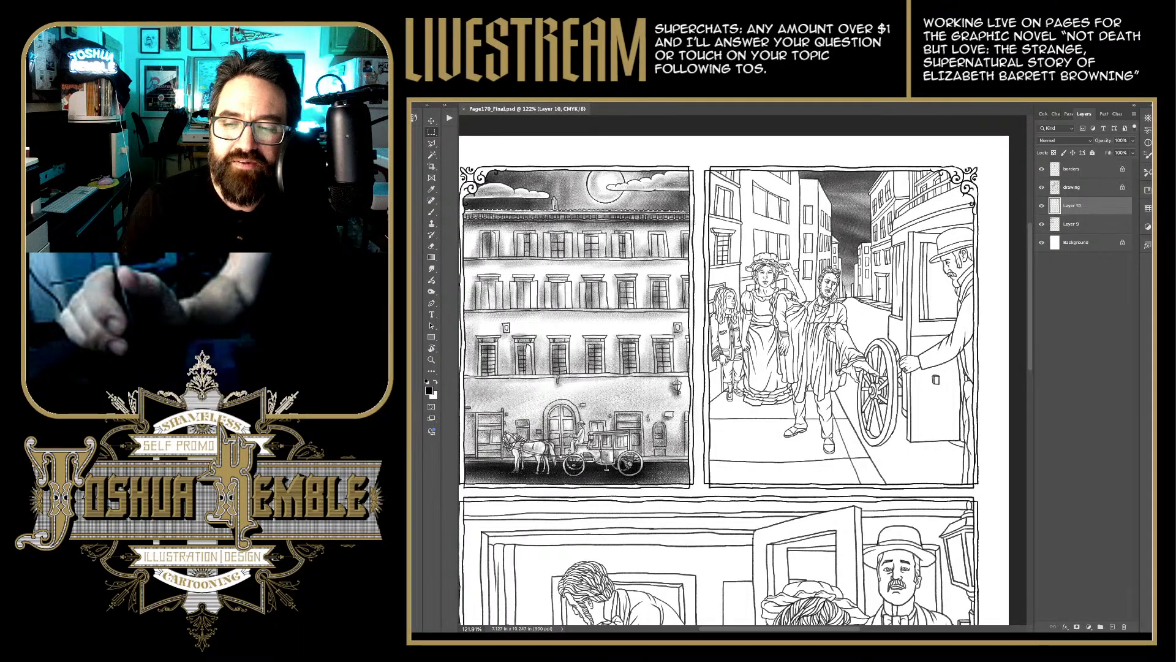
Step: Add a new layer above Layer 10 and activate the Brush for shading the child in the second panel
left_click(1112, 626)
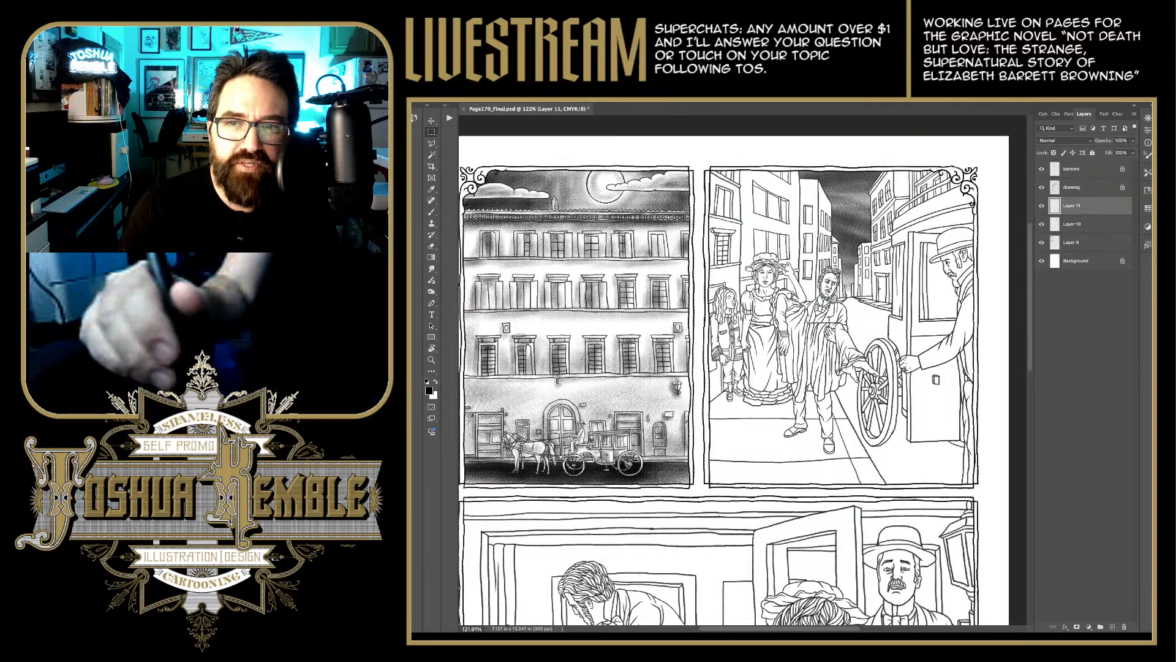
scroll(754, 296, "up", 3)
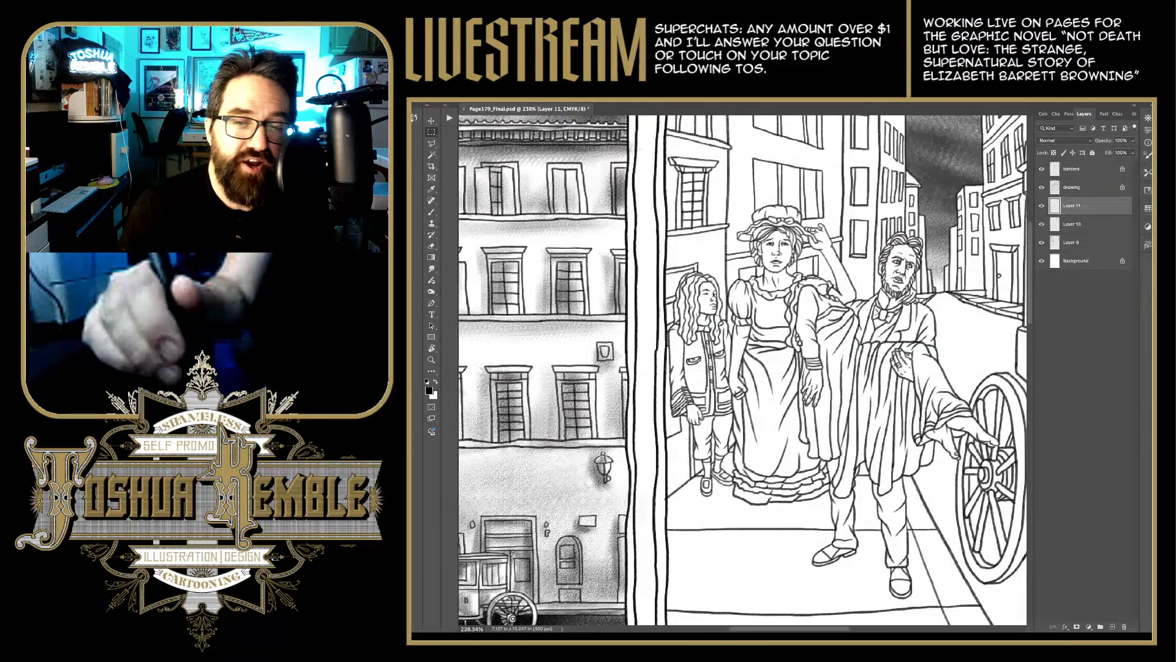
scroll(743, 370, "right", 3)
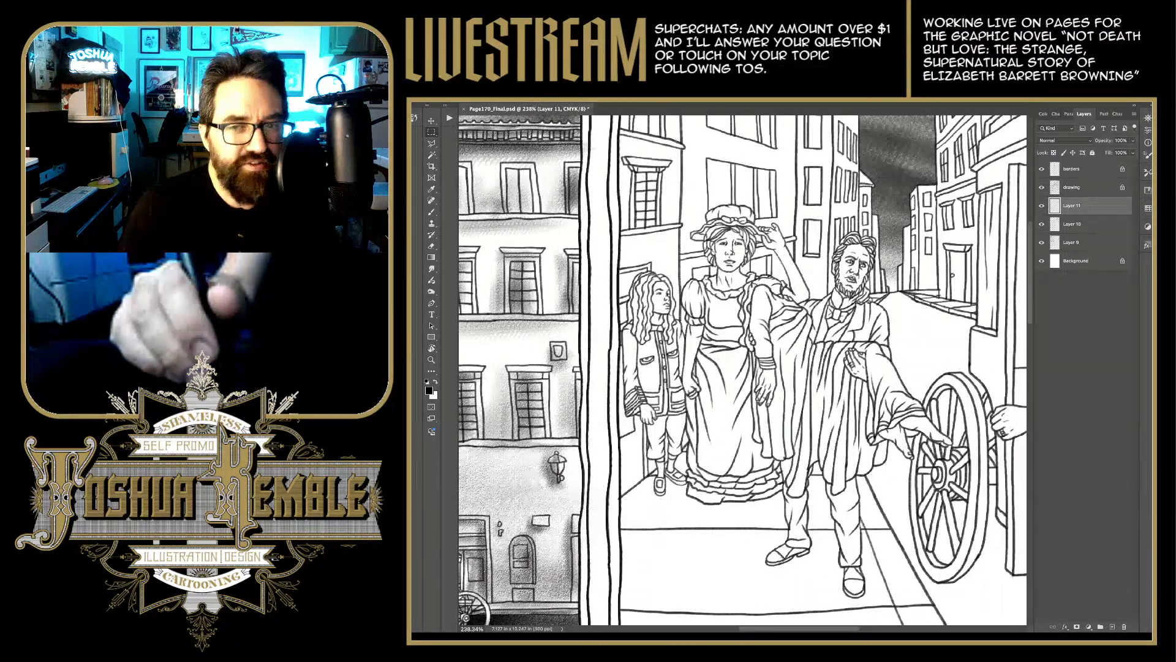
scroll(659, 288, "up", 3)
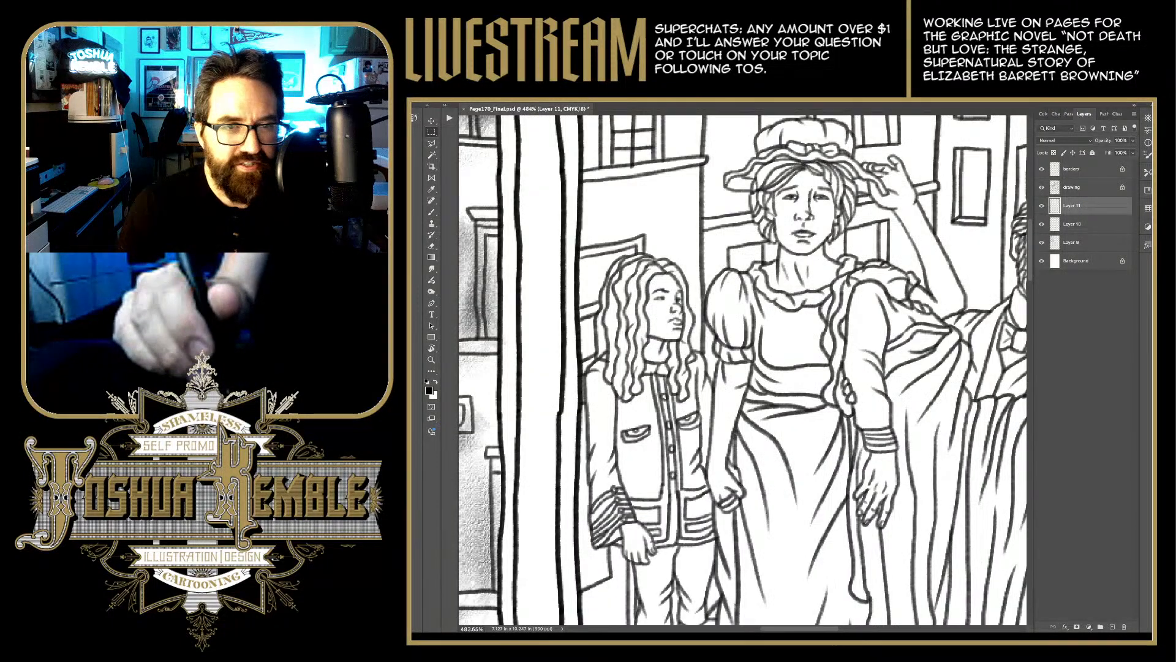
key("b")
key("m")
key("b")
key("m")
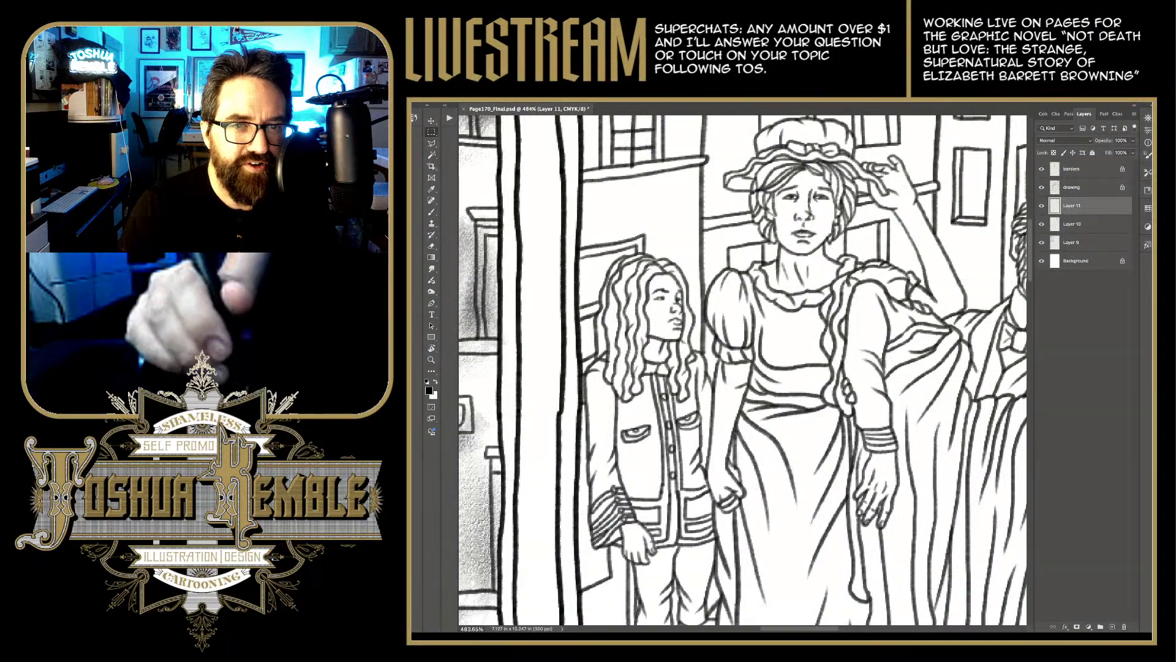
key("b")
key("m")
key("b")
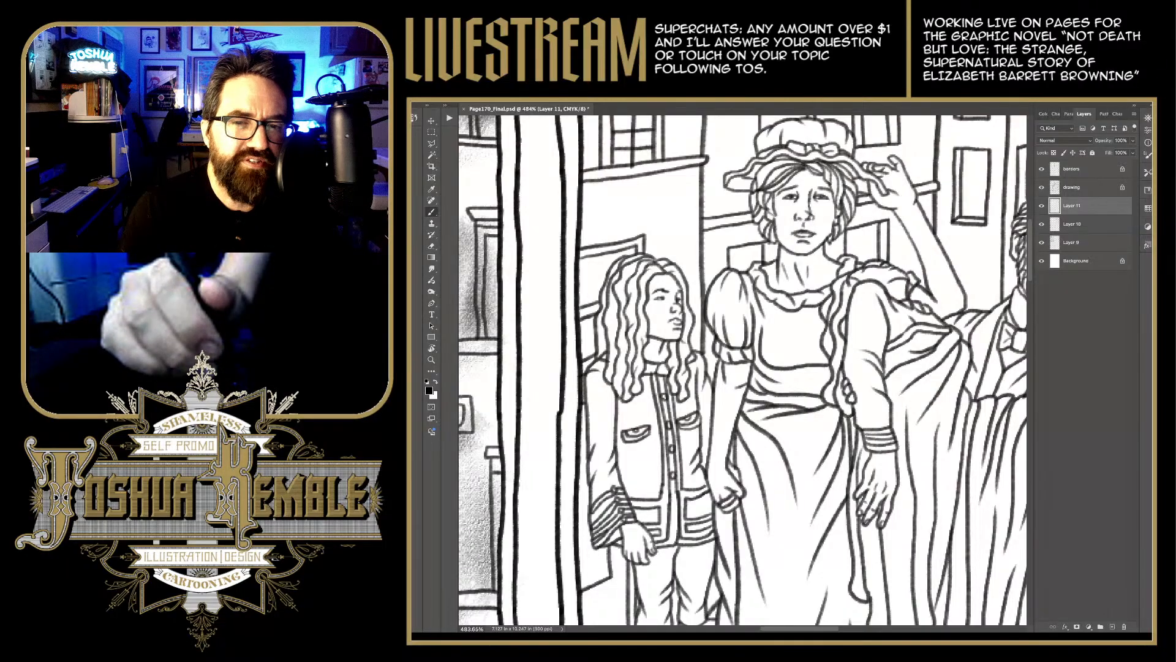
Step: Brush shading into the child's wavy hair on Layer 11, from the crown down the locks behind the face
left_click_drag(636, 392, 641, 318)
mouse_move(639, 344)
left_mouse_down()
mouse_move(643, 281)
mouse_move(657, 267)
left_mouse_up()
left_click_drag(637, 288, 645, 264)
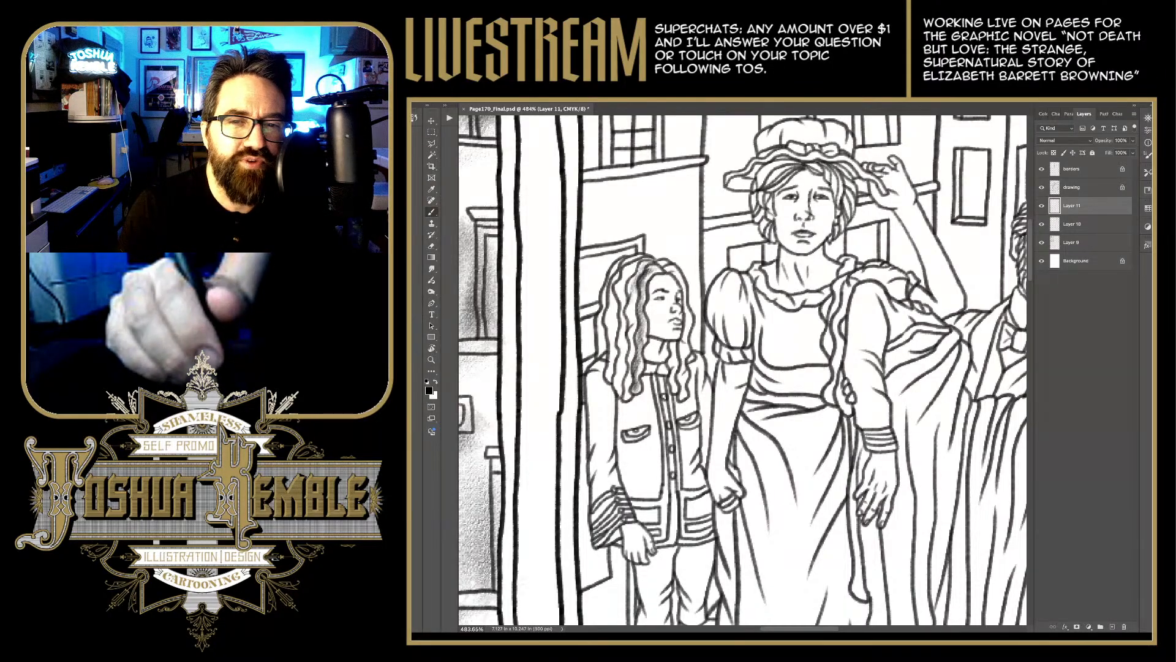
mouse_move(626, 315)
left_mouse_down()
mouse_move(635, 282)
mouse_move(637, 317)
left_mouse_up()
mouse_move(633, 327)
left_mouse_down()
mouse_move(637, 315)
mouse_move(632, 338)
left_mouse_up()
left_click_drag(634, 378, 621, 286)
mouse_move(623, 297)
left_mouse_down()
mouse_move(618, 276)
mouse_move(633, 267)
left_mouse_up()
left_click_drag(627, 277, 638, 256)
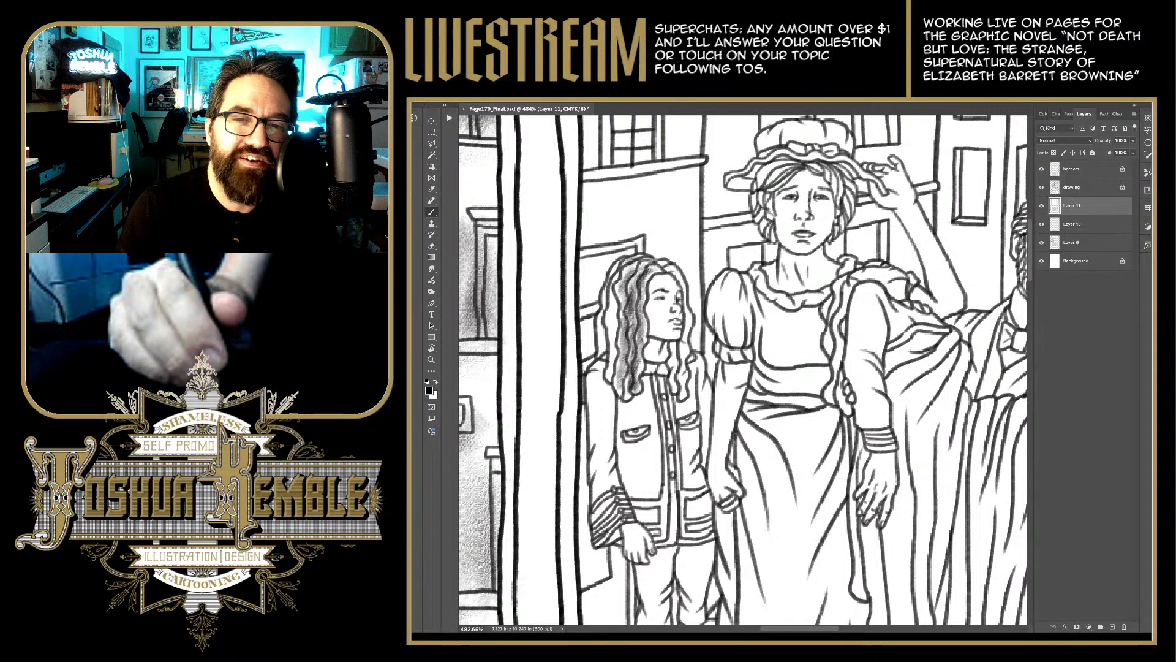
mouse_move(614, 311)
left_mouse_down()
mouse_move(614, 290)
mouse_move(612, 311)
left_mouse_up()
left_click_drag(618, 348, 617, 314)
left_click_drag(616, 371, 605, 292)
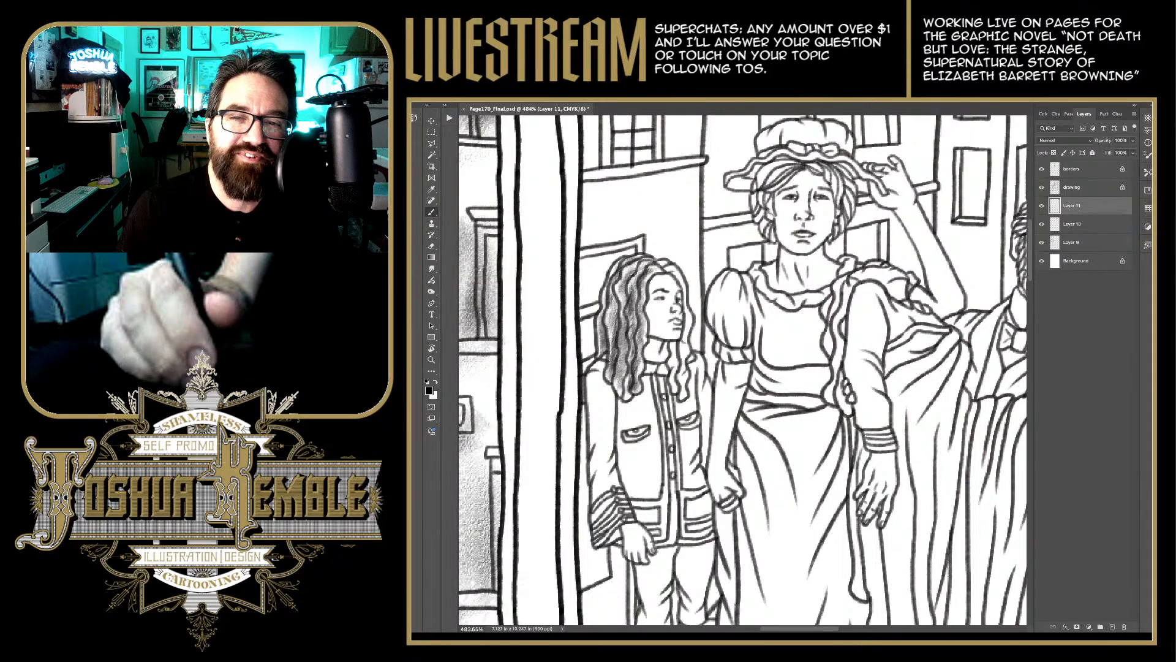
Step: Shade the child's hair at the forehead and the front locks falling beside the chin onto the collar
mouse_move(674, 279)
left_mouse_down()
mouse_move(664, 267)
mouse_move(673, 280)
left_mouse_up()
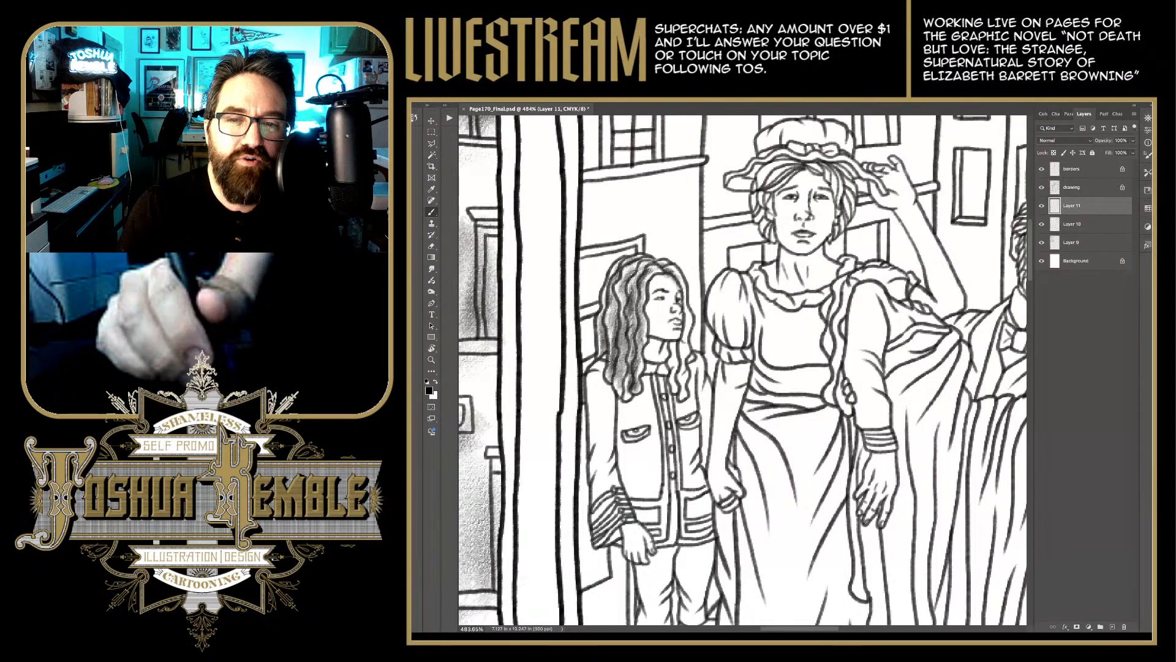
left_click_drag(685, 322, 683, 318)
mouse_move(689, 330)
left_mouse_down()
mouse_move(685, 309)
mouse_move(682, 339)
left_mouse_up()
left_click_drag(684, 382, 670, 359)
left_click_drag(676, 364, 669, 348)
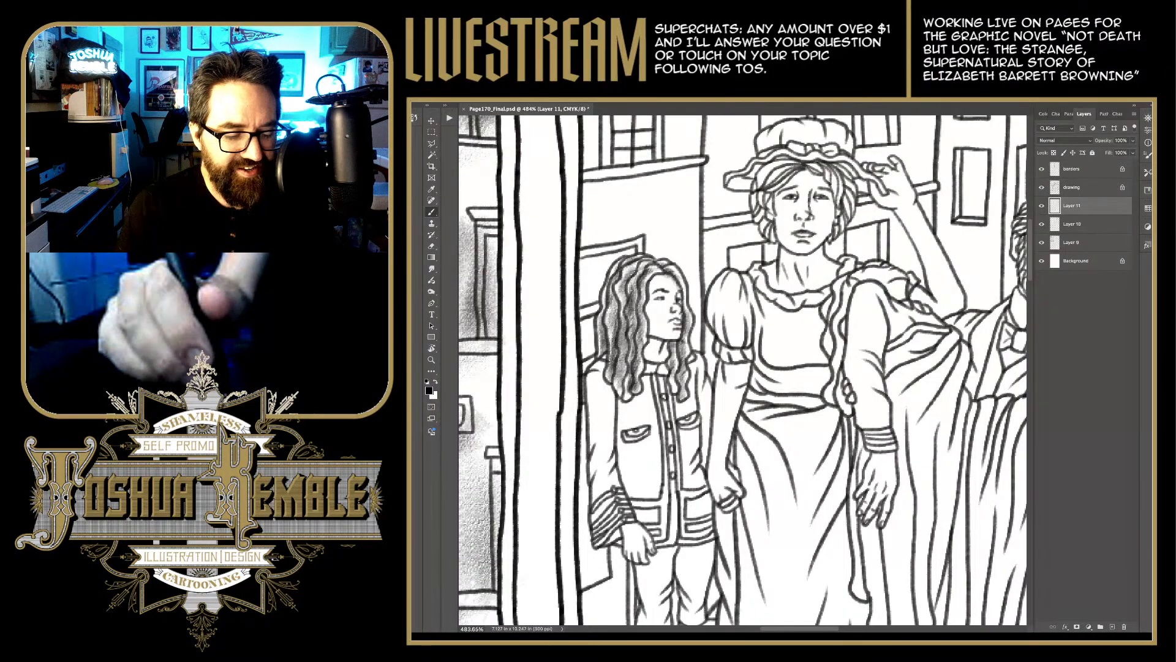
Step: Brush light shading onto the child's cheek, face and neck on Layer 11
key("e")
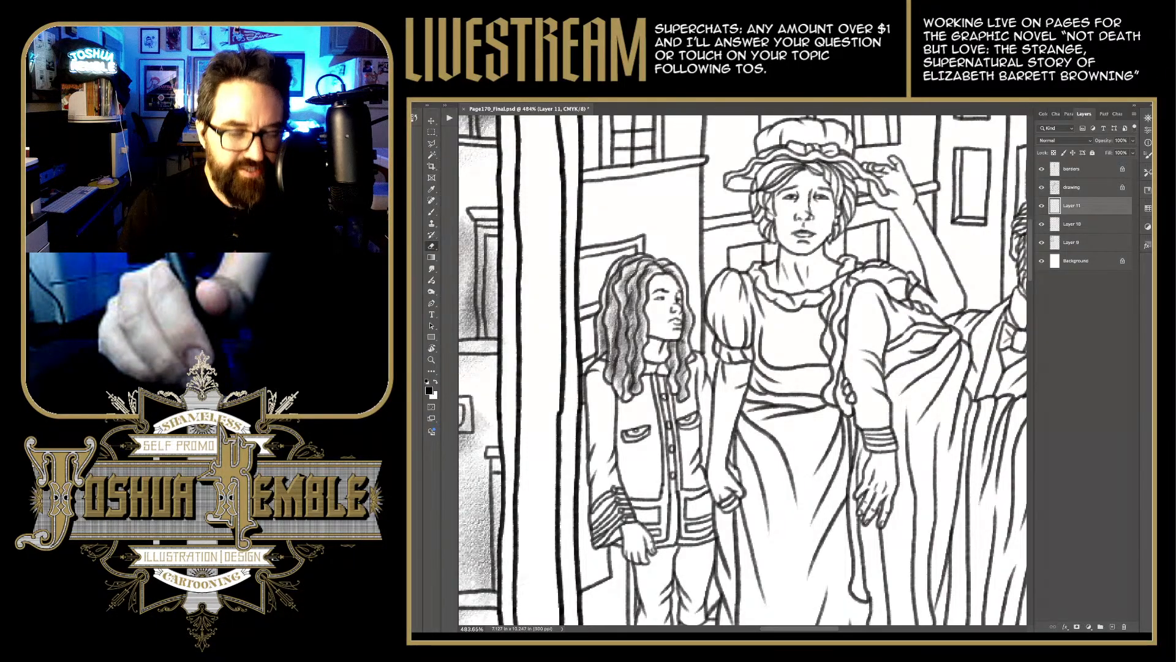
key("b")
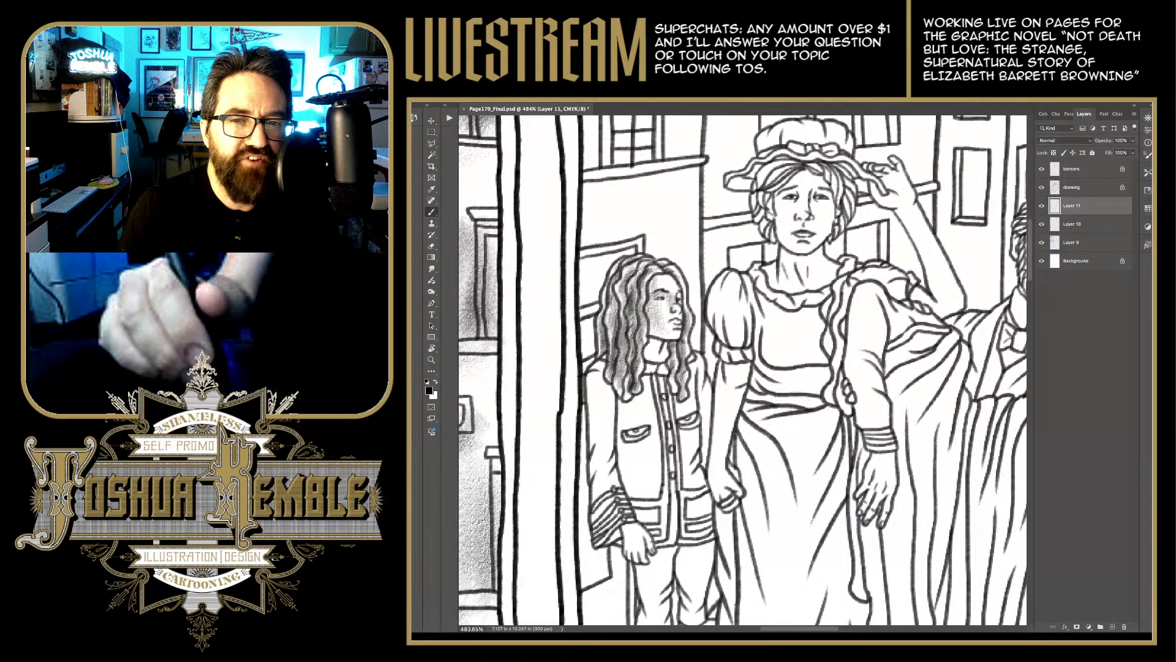
left_click_drag(673, 314, 649, 335)
left_click_drag(655, 289, 648, 325)
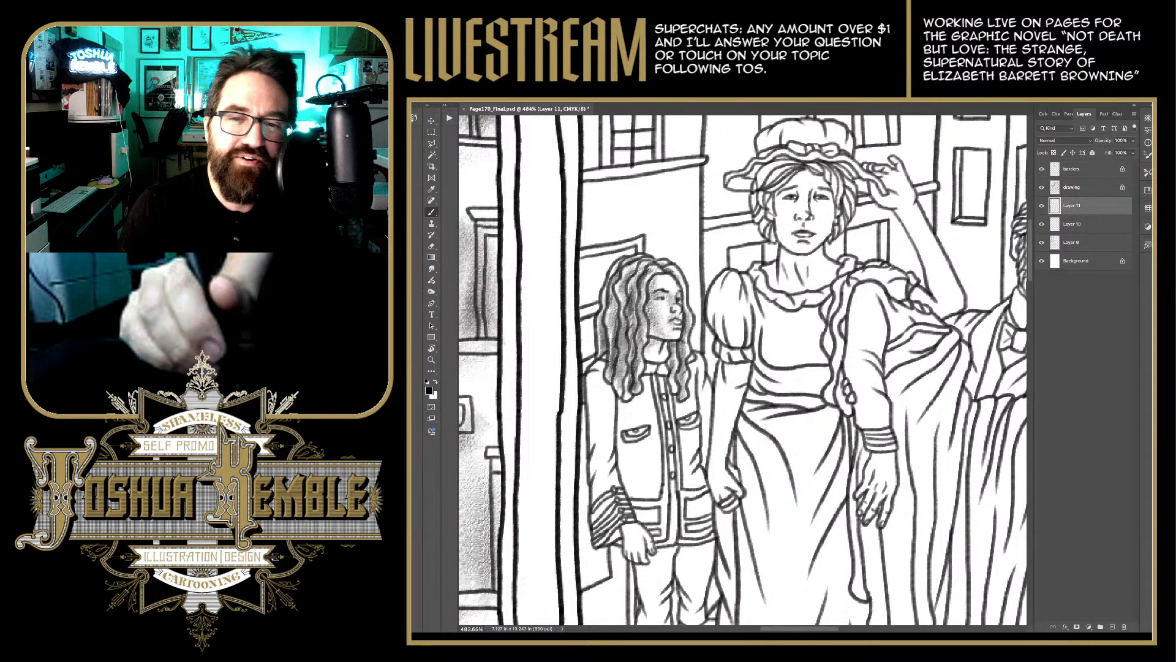
mouse_move(649, 342)
left_mouse_down()
mouse_move(657, 360)
mouse_move(662, 344)
left_mouse_up()
Step: Shade the child's collar, the jacket edge beside the woman's arm, and the opposite sleeve down to its striped cuff
mouse_move(668, 352)
left_mouse_down()
mouse_move(662, 342)
mouse_move(662, 372)
mouse_move(643, 385)
mouse_move(684, 367)
mouse_move(696, 448)
left_mouse_up()
left_click_drag(706, 393, 702, 477)
left_click_drag(710, 428, 703, 473)
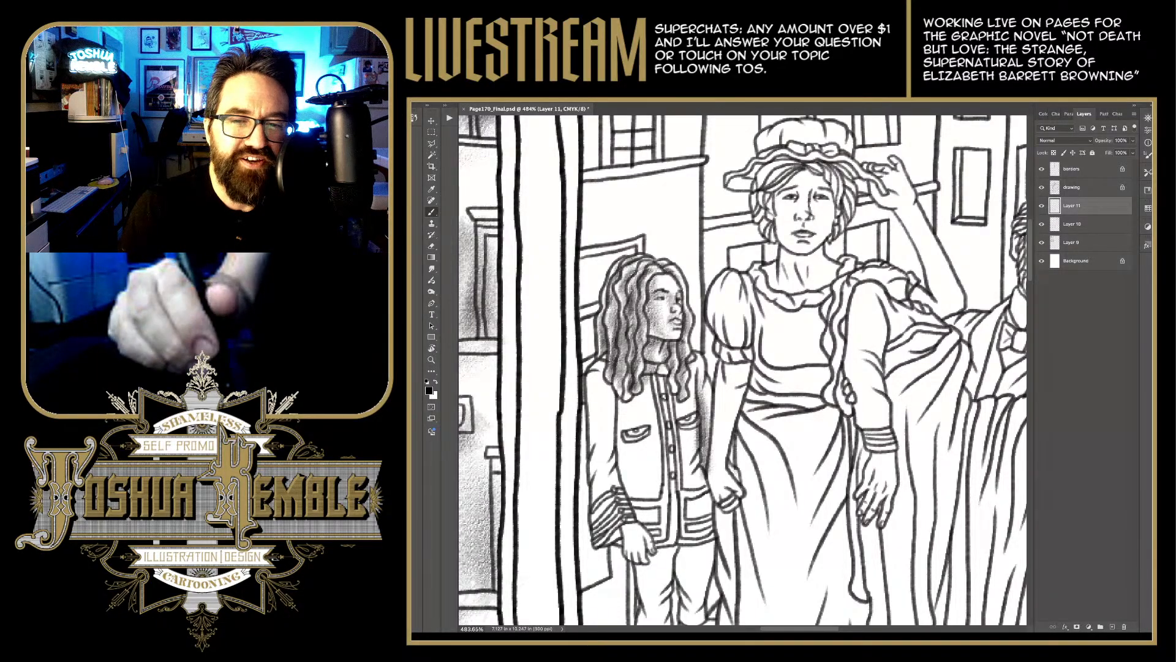
mouse_move(687, 374)
left_mouse_down()
mouse_move(691, 400)
mouse_move(671, 407)
mouse_move(661, 392)
mouse_move(597, 398)
mouse_move(596, 378)
mouse_move(593, 521)
left_mouse_up()
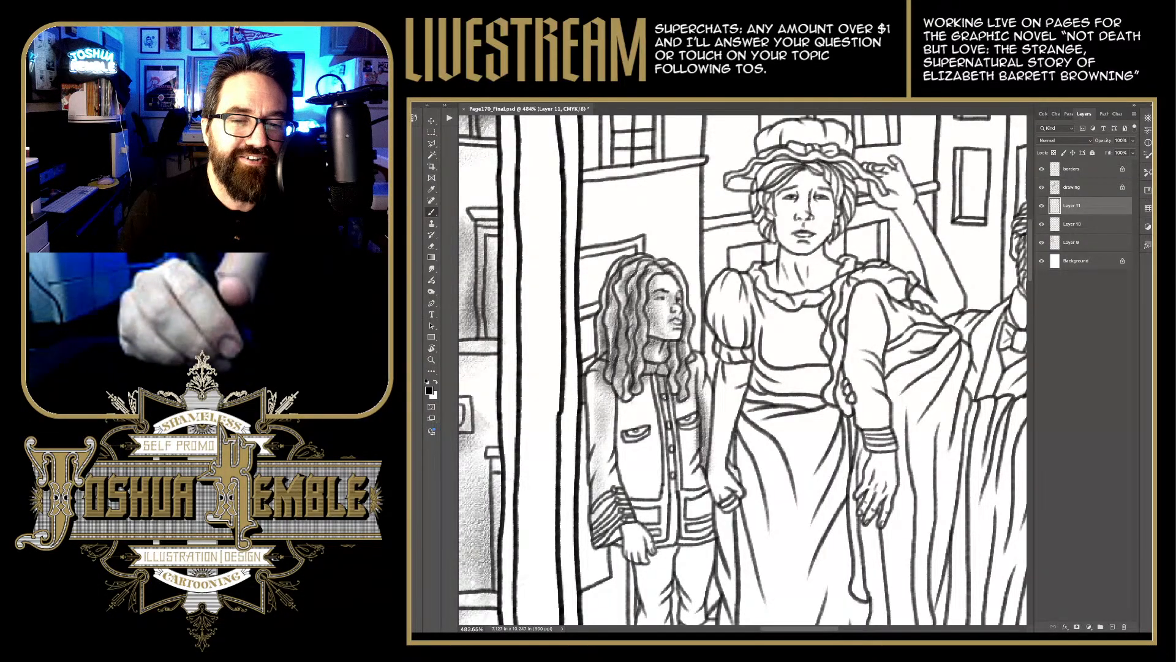
mouse_move(606, 468)
left_mouse_down()
mouse_move(605, 534)
mouse_move(600, 490)
mouse_move(596, 521)
left_mouse_up()
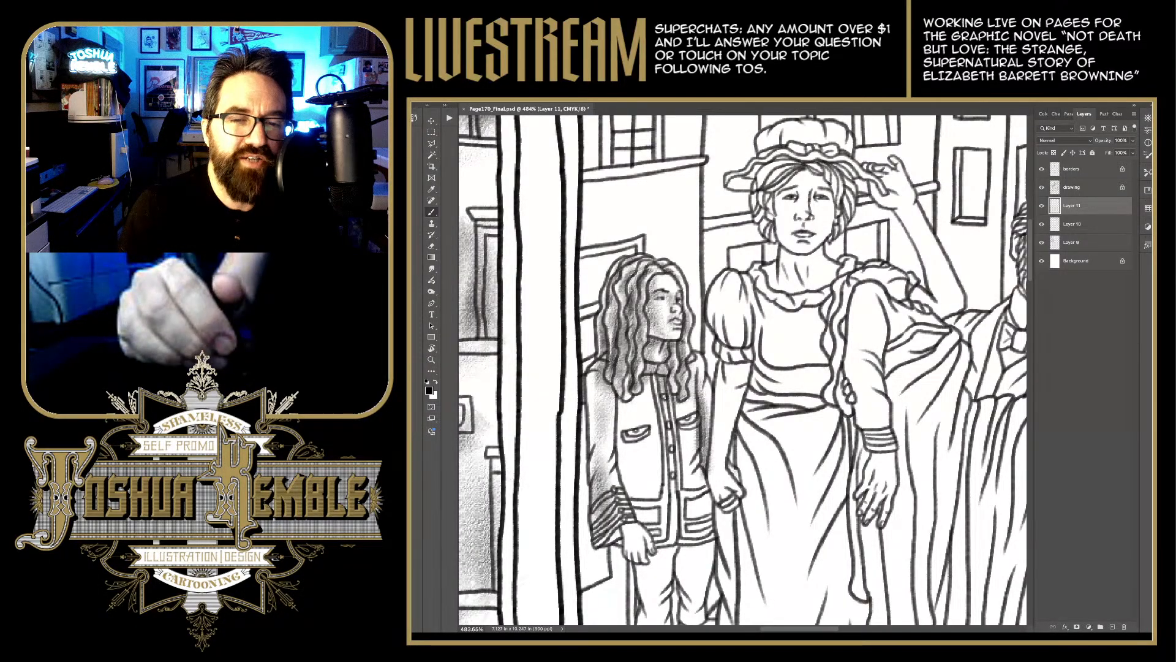
mouse_move(630, 413)
left_mouse_down()
mouse_move(619, 477)
mouse_move(615, 462)
left_mouse_up()
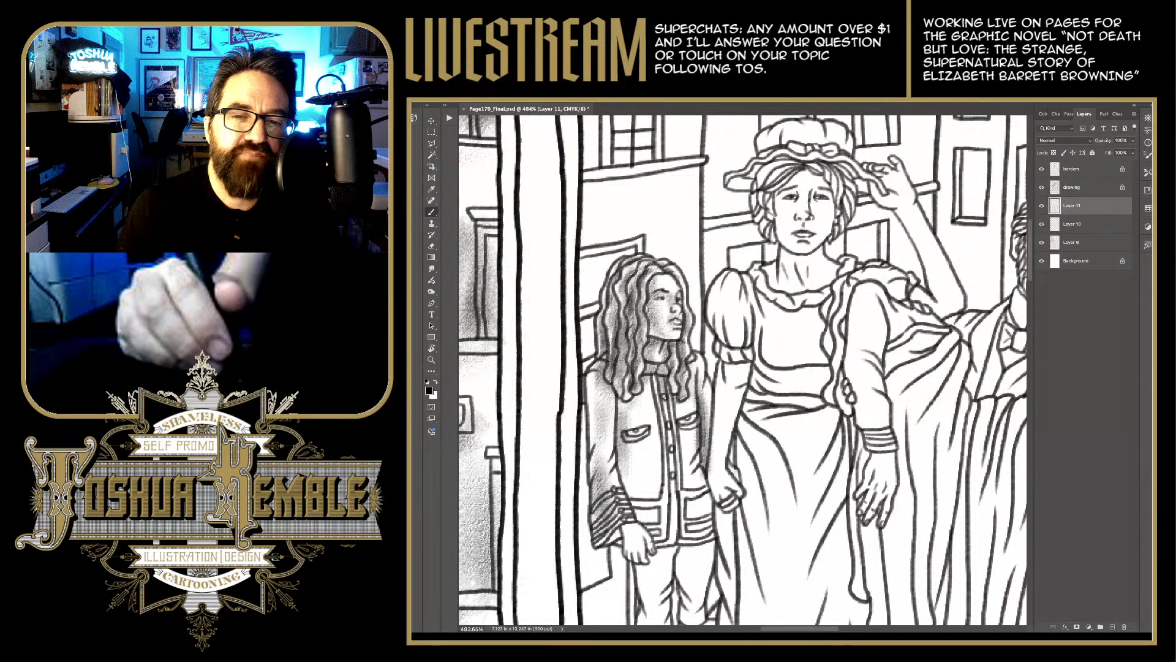
Step: Shade the front half of the child's jacket nearest the striped cuff, from the chest down to the lower pocket
mouse_move(637, 396)
left_mouse_down()
mouse_move(619, 411)
mouse_move(625, 455)
left_mouse_up()
mouse_move(655, 435)
left_mouse_down()
mouse_move(628, 446)
mouse_move(652, 439)
mouse_move(628, 451)
mouse_move(628, 497)
left_mouse_up()
left_click_drag(650, 501, 632, 539)
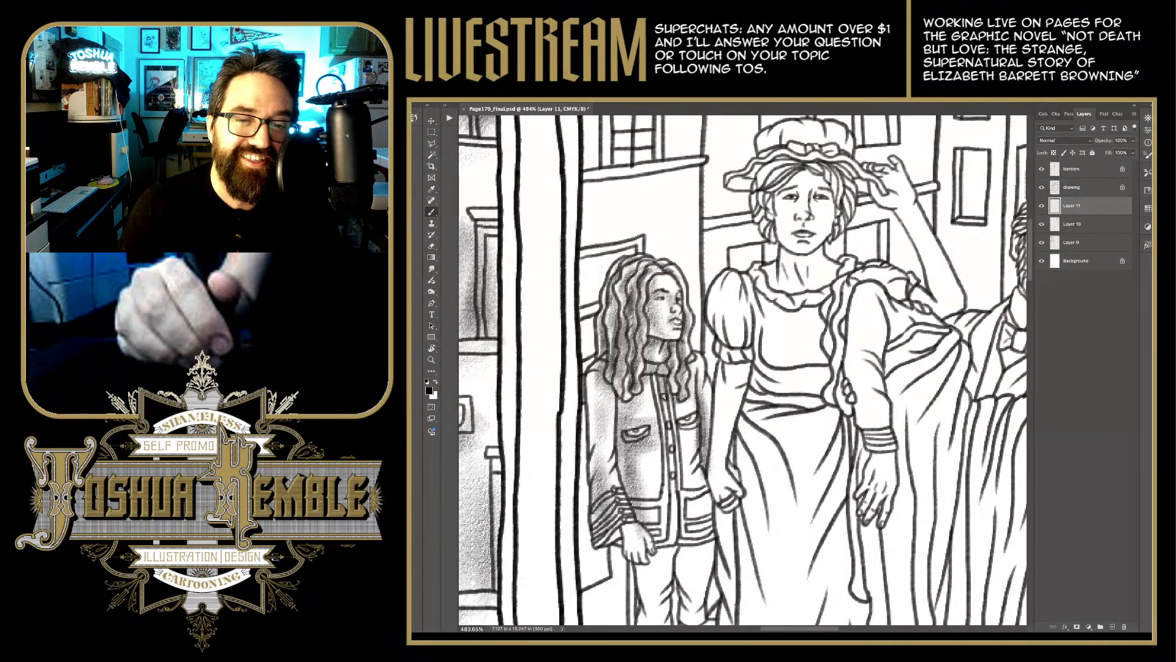
mouse_move(654, 456)
left_mouse_down()
mouse_move(637, 518)
mouse_move(647, 497)
left_mouse_up()
left_click_drag(666, 501, 656, 530)
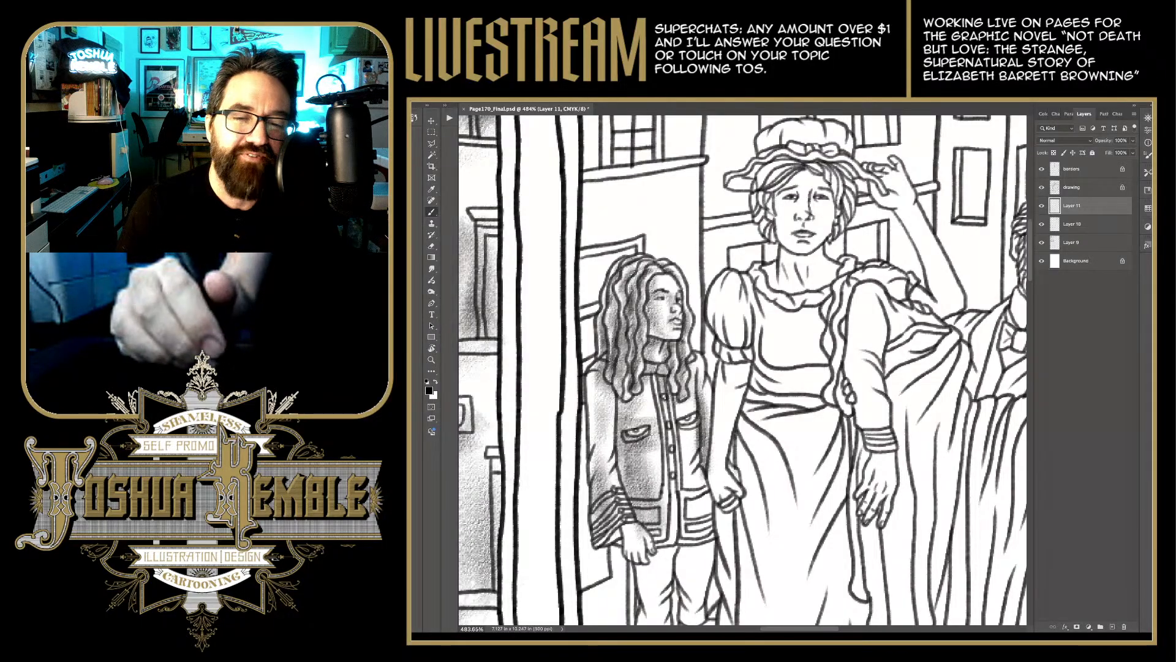
Step: Brush shading along the jacket's button band, hem and the half nearest the woman, and onto the child's hand
left_click_drag(667, 470, 655, 545)
left_click_drag(665, 529, 649, 548)
left_click_drag(672, 454, 670, 471)
left_click_drag(672, 430, 672, 539)
mouse_move(693, 492)
left_mouse_down()
mouse_move(681, 535)
mouse_move(694, 541)
left_mouse_up()
mouse_move(695, 446)
left_mouse_down()
mouse_move(683, 483)
mouse_move(689, 459)
left_mouse_up()
left_click_drag(696, 429, 689, 452)
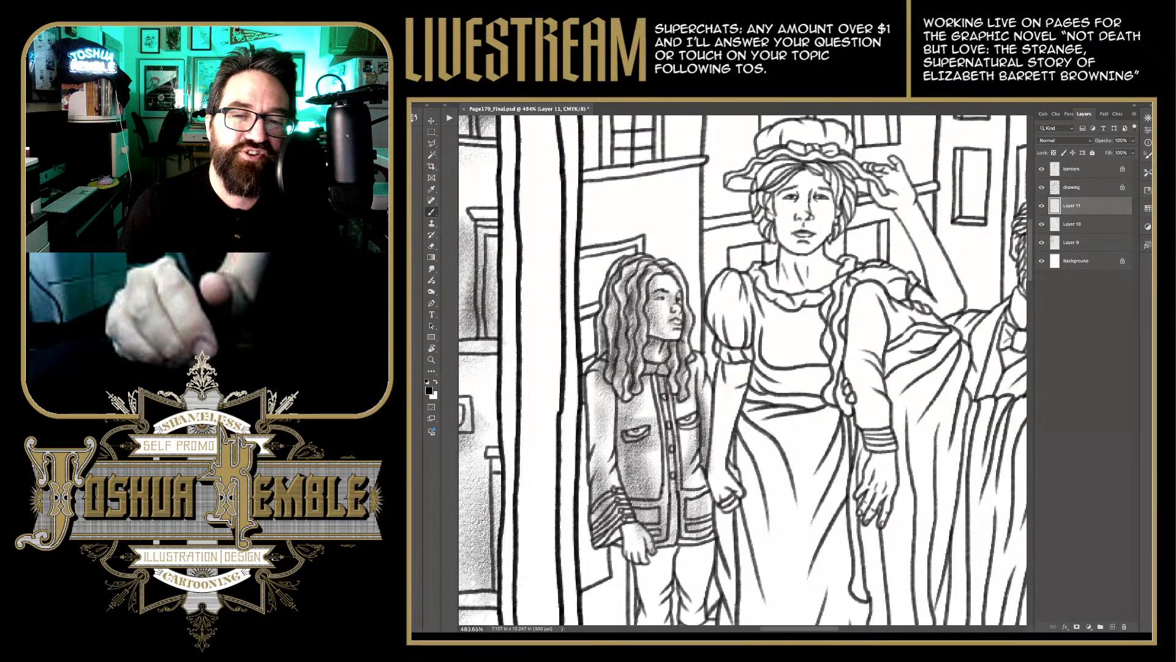
left_click_drag(694, 398, 678, 415)
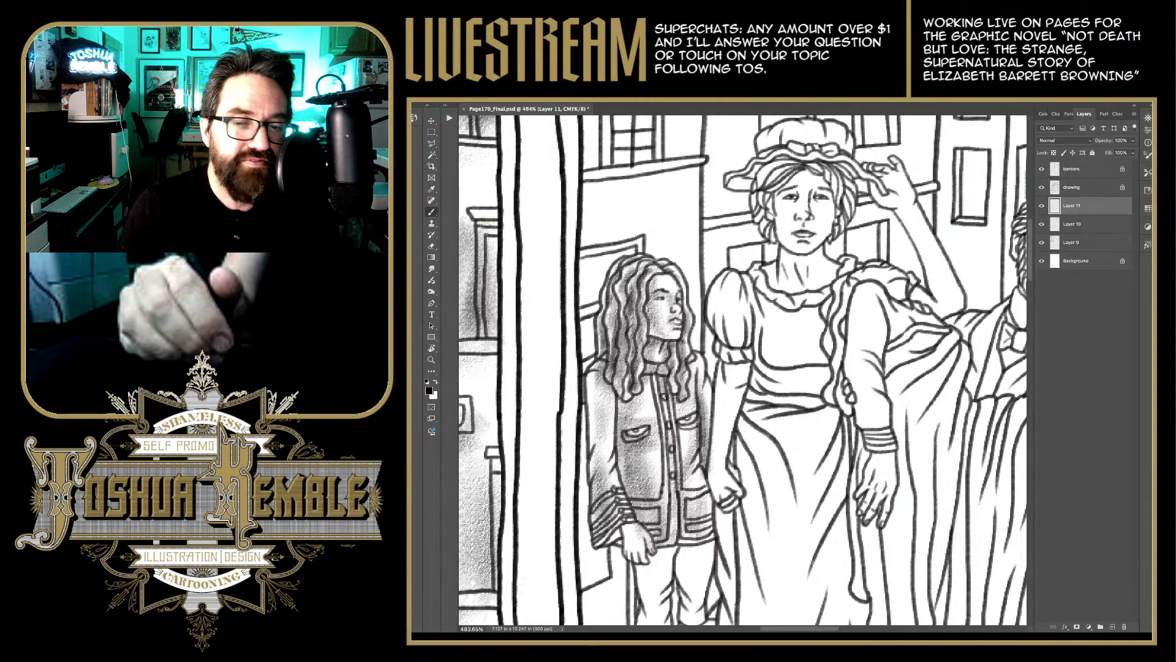
mouse_move(636, 525)
left_mouse_down()
mouse_move(628, 552)
mouse_move(608, 542)
left_mouse_up()
left_click_drag(631, 525, 612, 542)
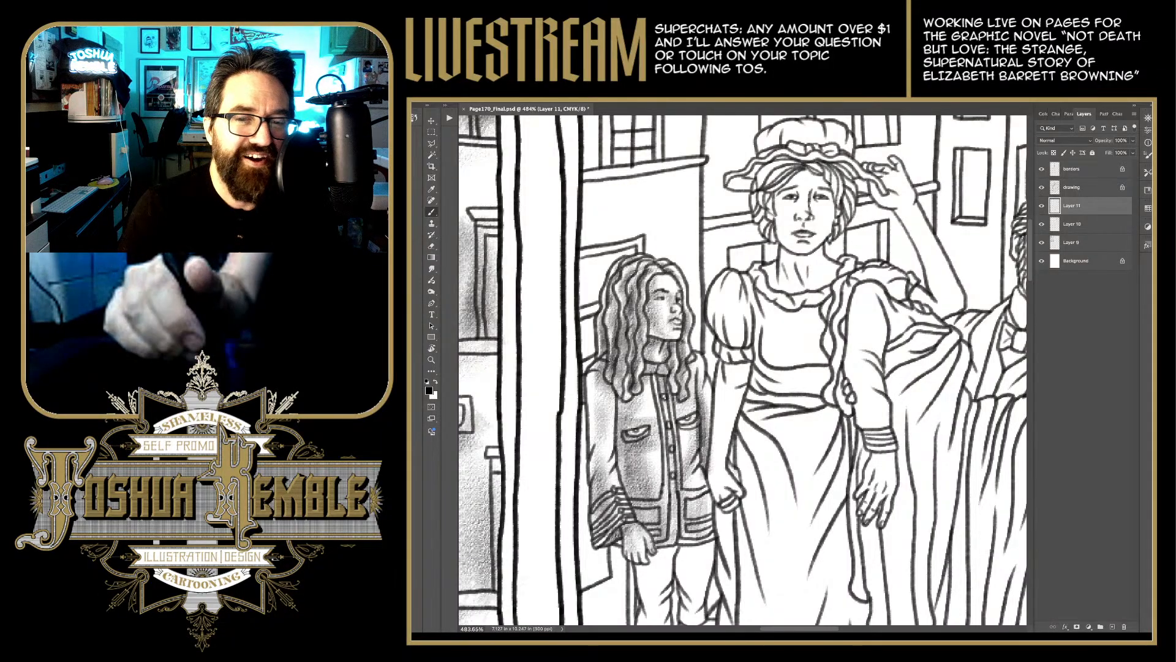
Step: Shade the child's trouser leg, ankle and shoe nearest the woman's dress on Layer 11
scroll(743, 370, "down", 5)
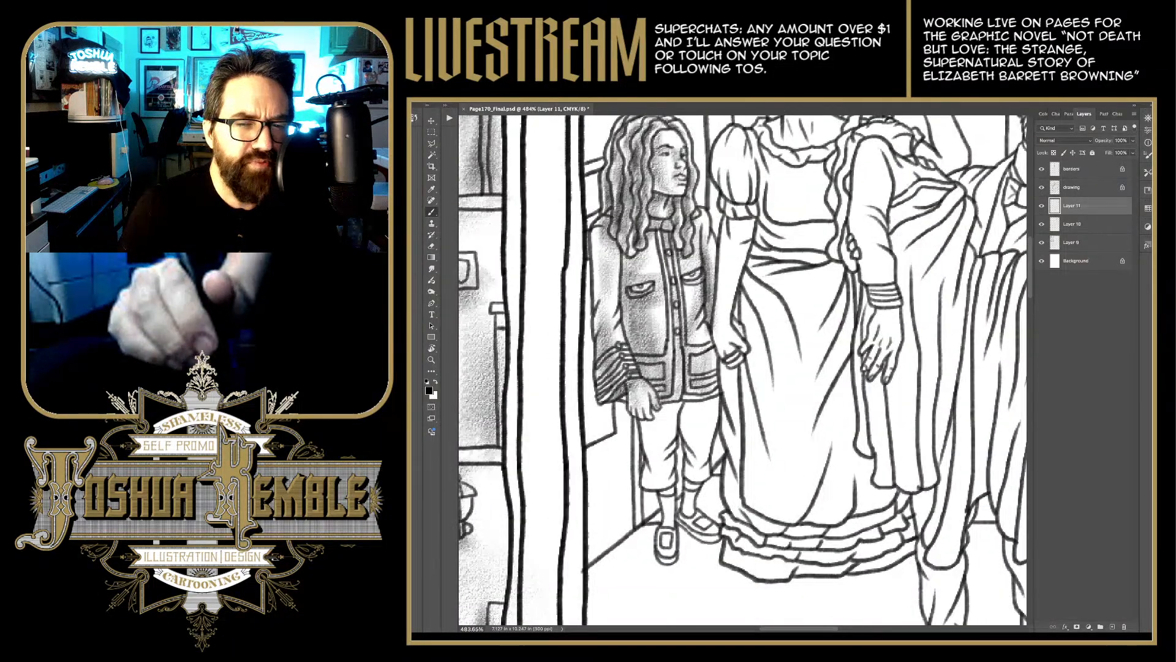
left_click_drag(708, 524, 678, 535)
left_click_drag(693, 503, 685, 514)
mouse_move(695, 454)
left_mouse_down()
mouse_move(685, 504)
mouse_move(685, 479)
left_mouse_up()
left_click_drag(697, 406, 684, 464)
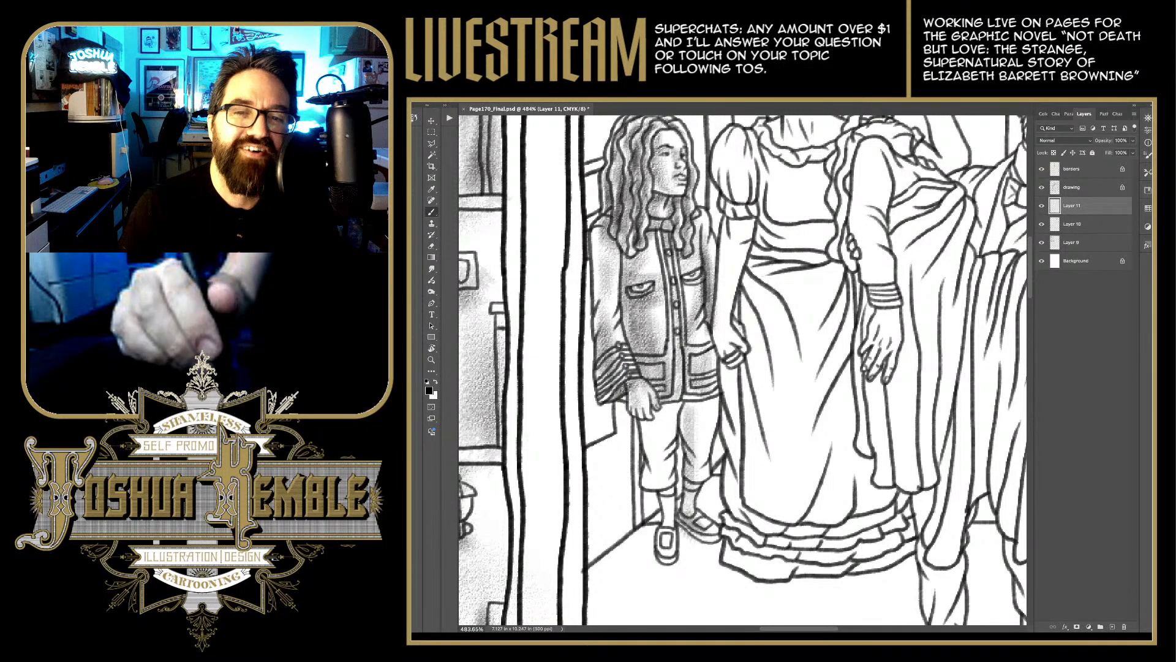
Step: Shade the child's remaining trouser leg down to the ankle and shoe, and touch up the tone around the collar
mouse_move(694, 405)
left_mouse_down()
mouse_move(711, 409)
mouse_move(660, 412)
mouse_move(652, 448)
mouse_move(648, 429)
mouse_move(664, 460)
mouse_move(649, 484)
mouse_move(669, 515)
mouse_move(667, 550)
left_mouse_up()
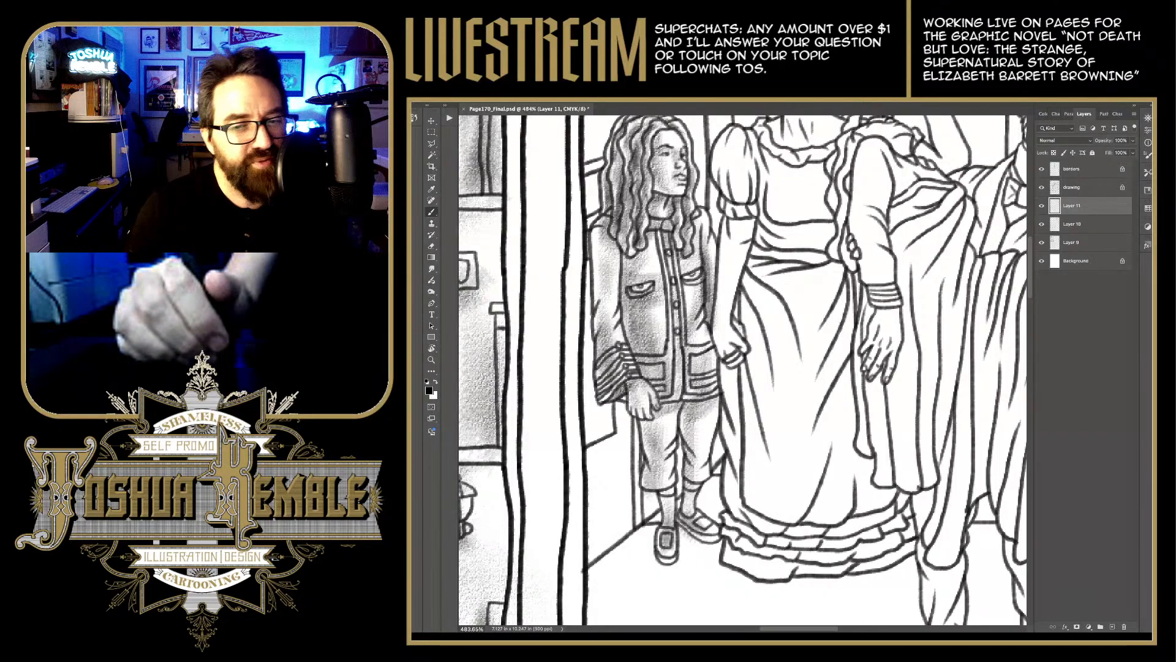
left_click_drag(664, 478, 667, 493)
mouse_move(659, 413)
left_mouse_down()
mouse_move(672, 441)
mouse_move(666, 423)
left_mouse_up()
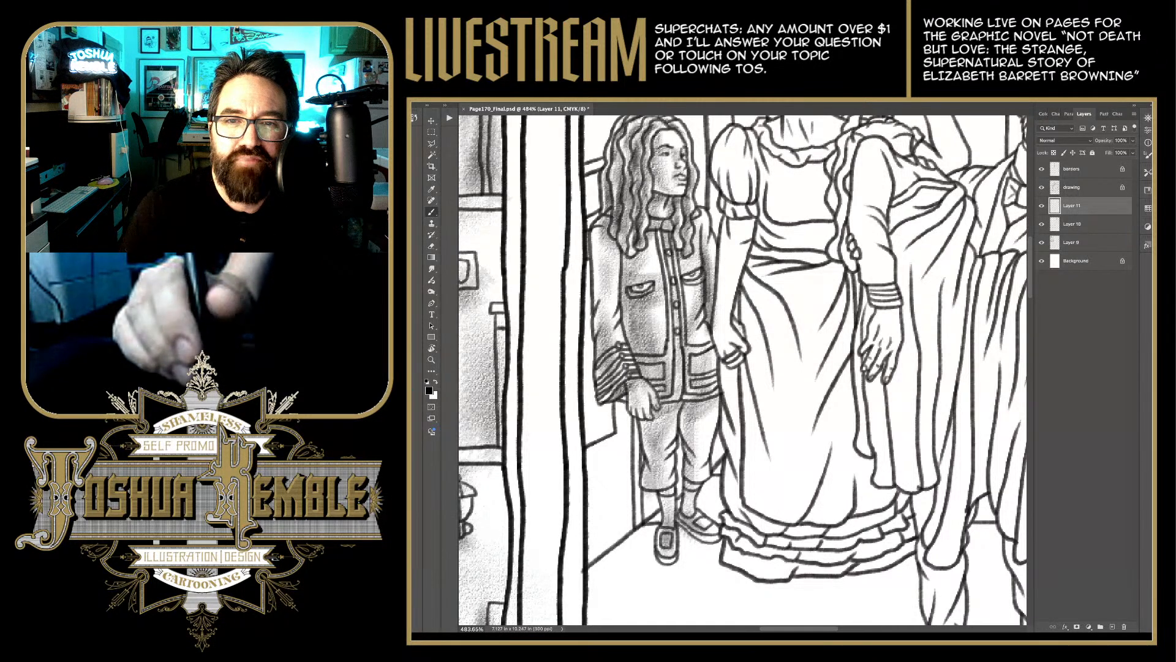
mouse_move(700, 220)
left_mouse_down()
mouse_move(703, 239)
mouse_move(703, 219)
mouse_move(677, 236)
mouse_move(643, 228)
left_mouse_up()
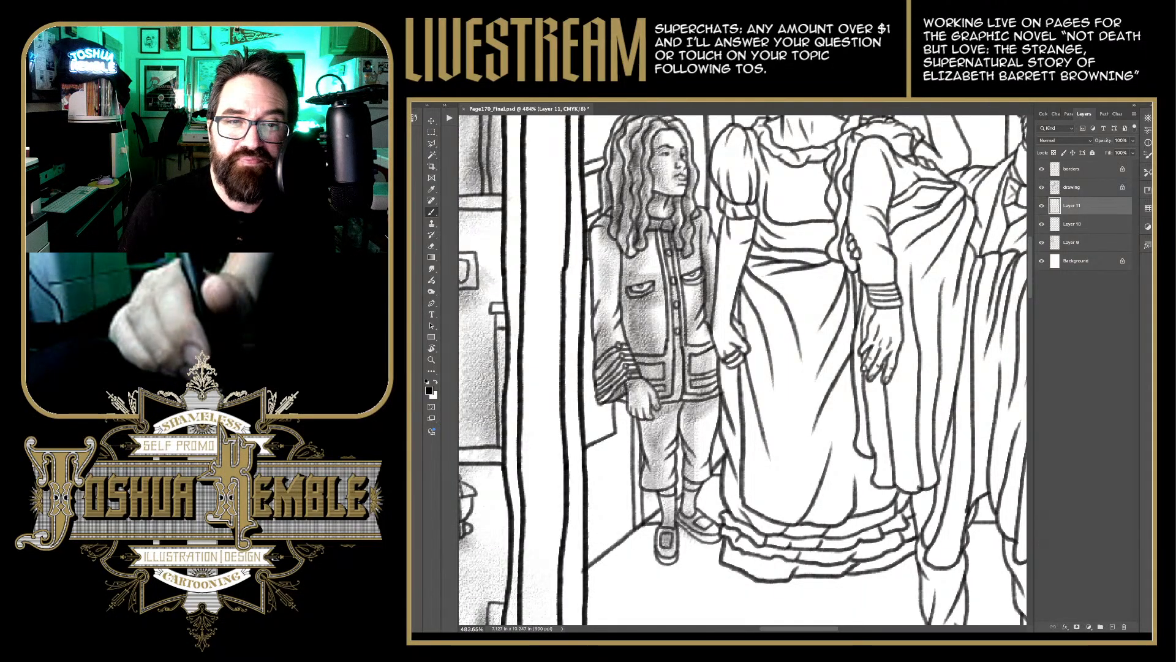
Step: Shade the crown, band and brim of the standing woman's bonnet, continuing into the hair just beneath the brim
left_click_drag(735, 306, 630, 463)
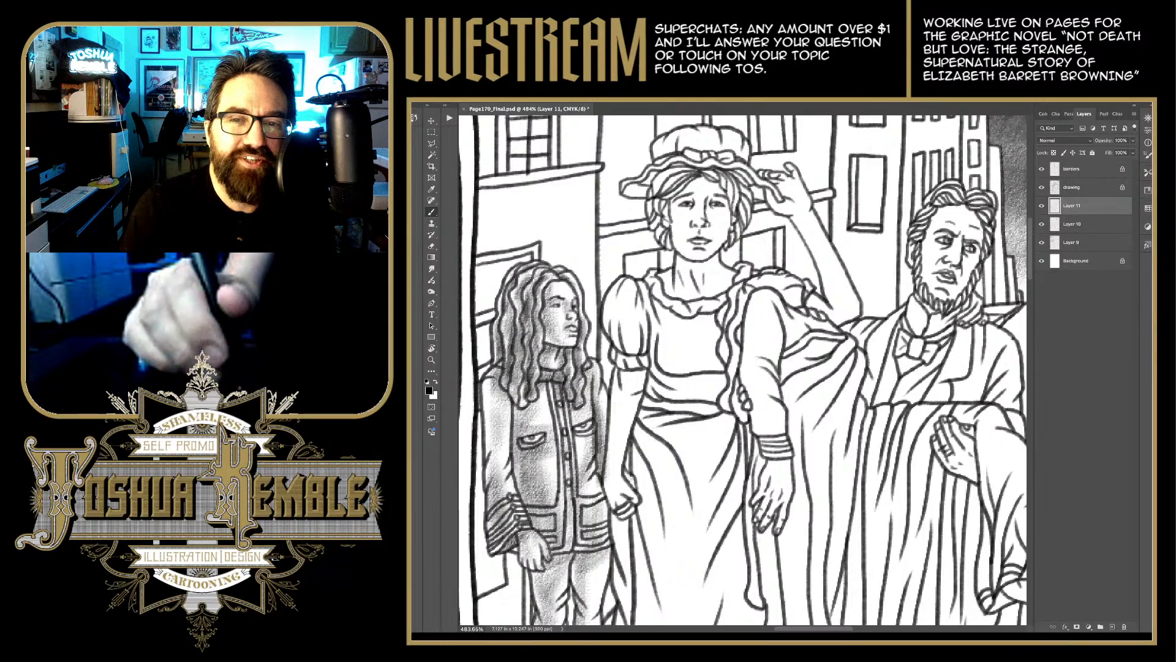
left_click_drag(741, 367, 710, 424)
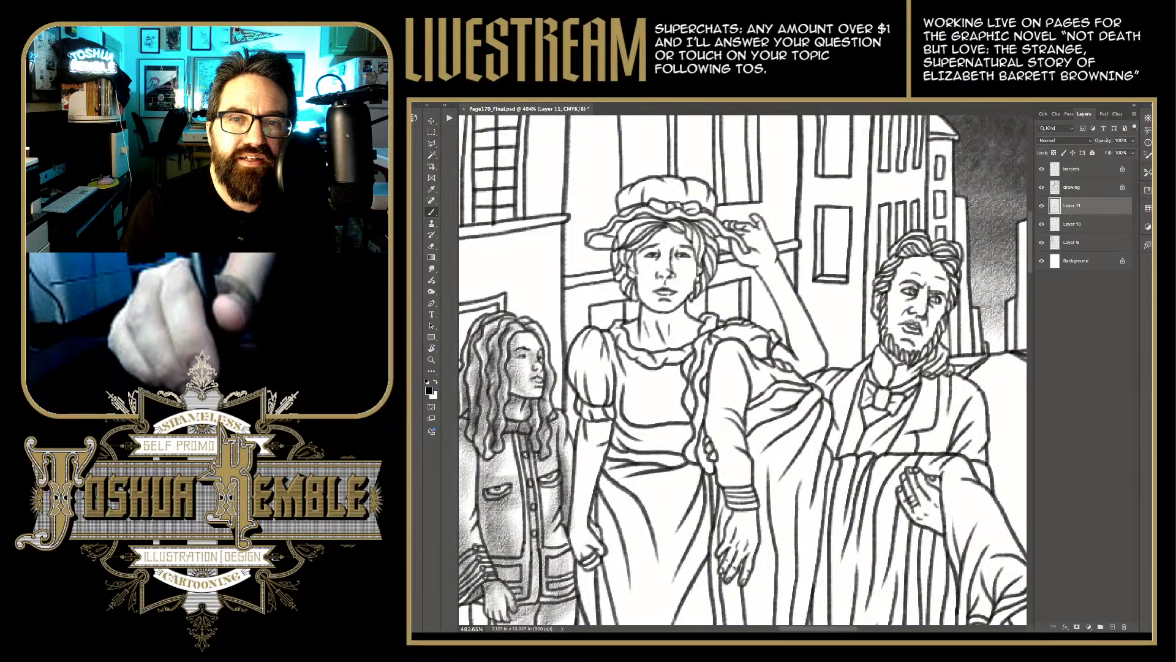
mouse_move(637, 198)
left_mouse_down()
mouse_move(658, 204)
mouse_move(697, 183)
mouse_move(710, 201)
left_mouse_up()
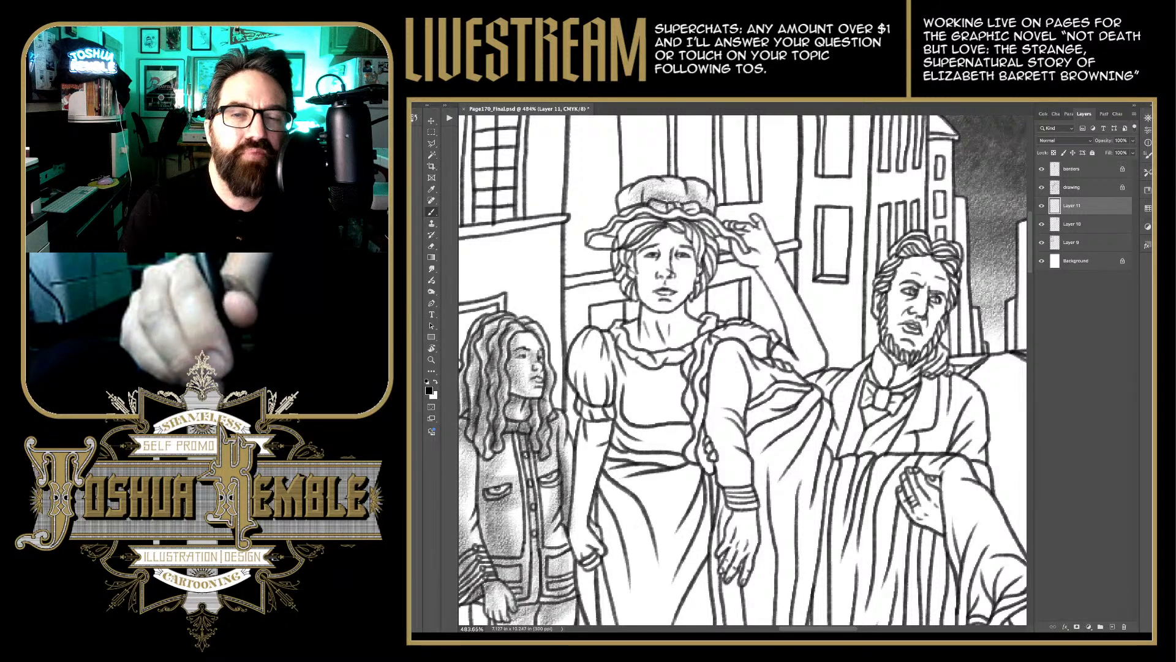
left_click_drag(617, 216, 672, 207)
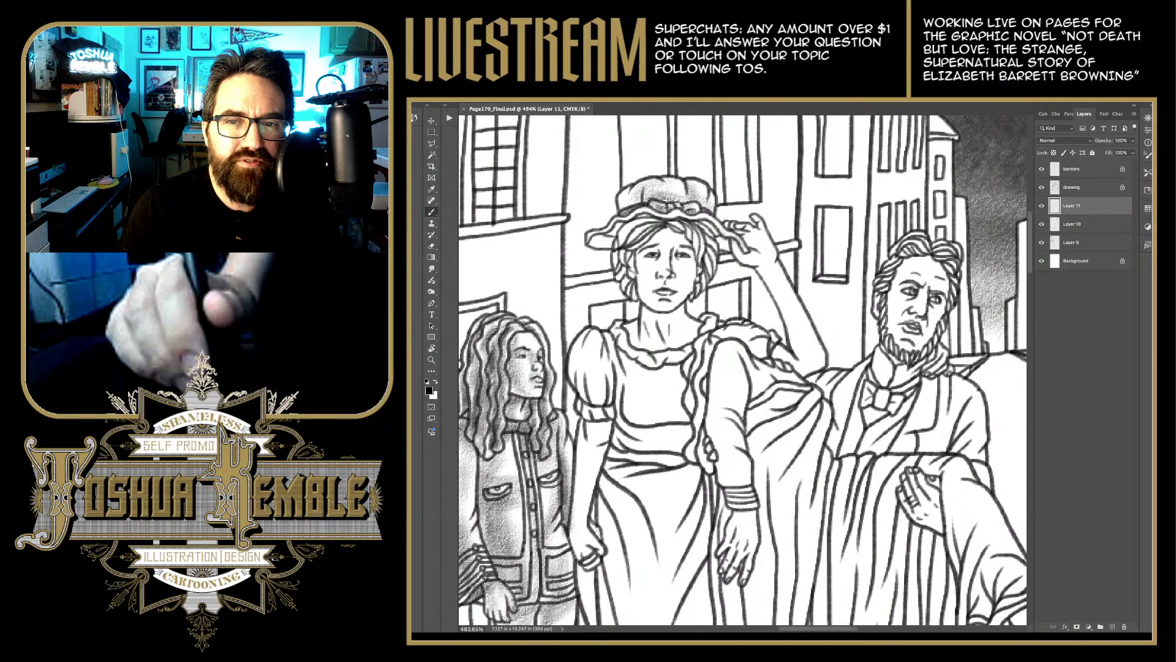
mouse_move(726, 247)
left_mouse_down()
mouse_move(687, 218)
mouse_move(626, 225)
left_mouse_up()
mouse_move(643, 216)
left_mouse_down()
mouse_move(594, 249)
mouse_move(641, 237)
left_mouse_up()
left_click_drag(651, 231, 628, 247)
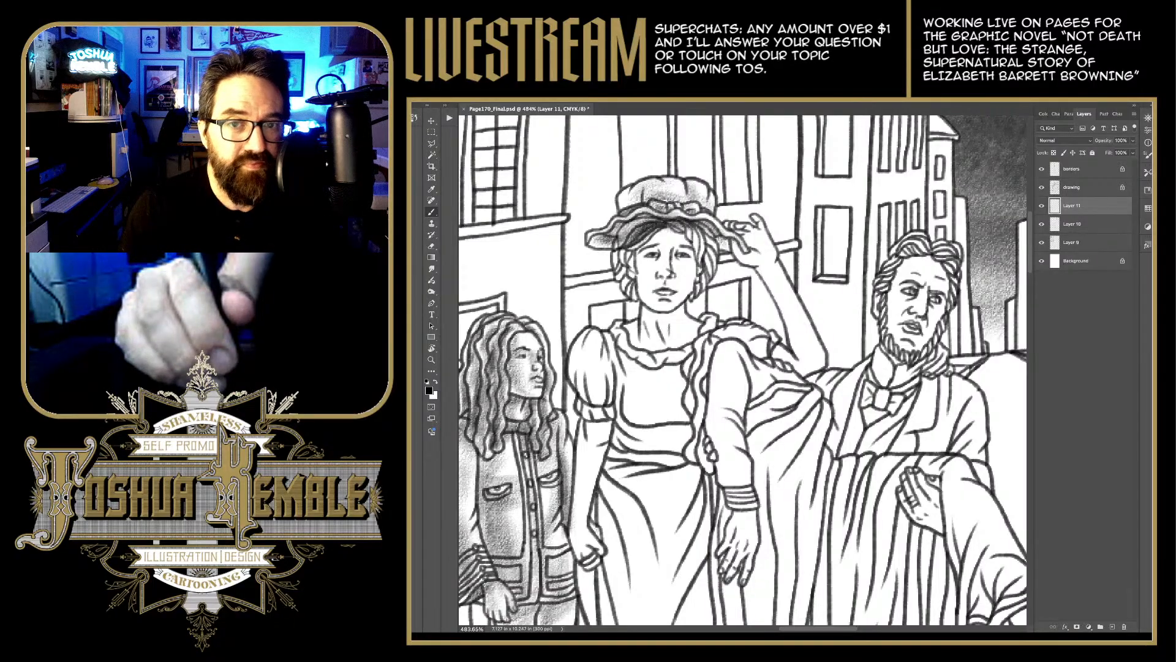
Step: Add tone to the woman's hair on both sides of her head, and shade her forehead, cheek and jaw
left_click_drag(632, 249, 613, 271)
left_click_drag(621, 251, 622, 289)
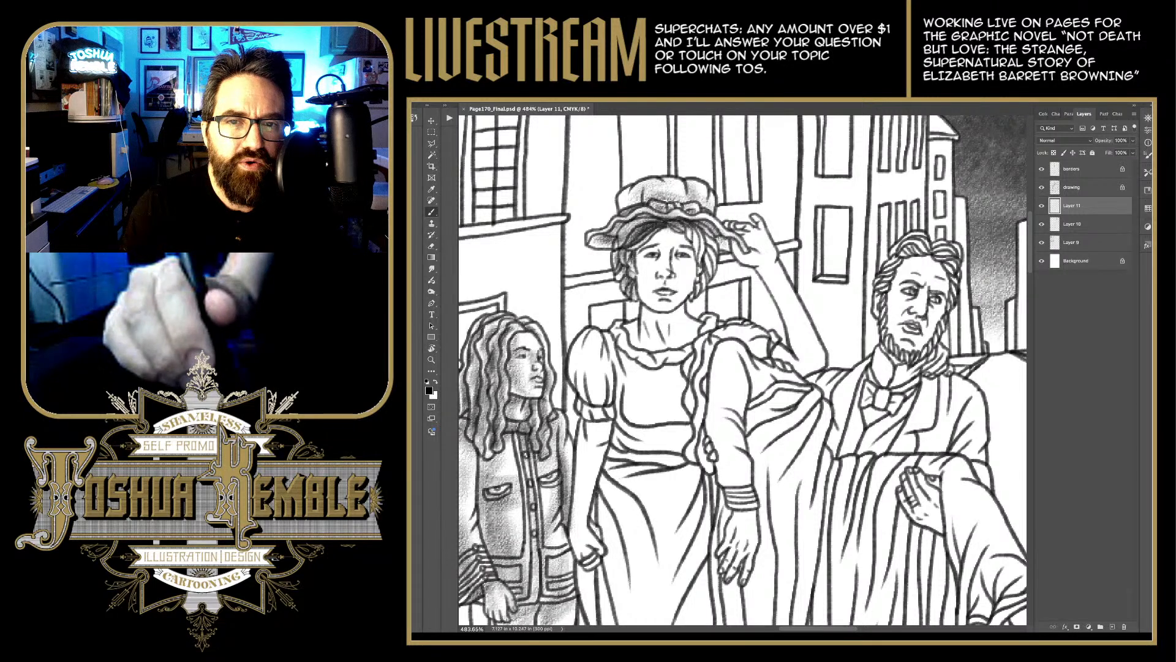
left_click_drag(697, 232, 699, 287)
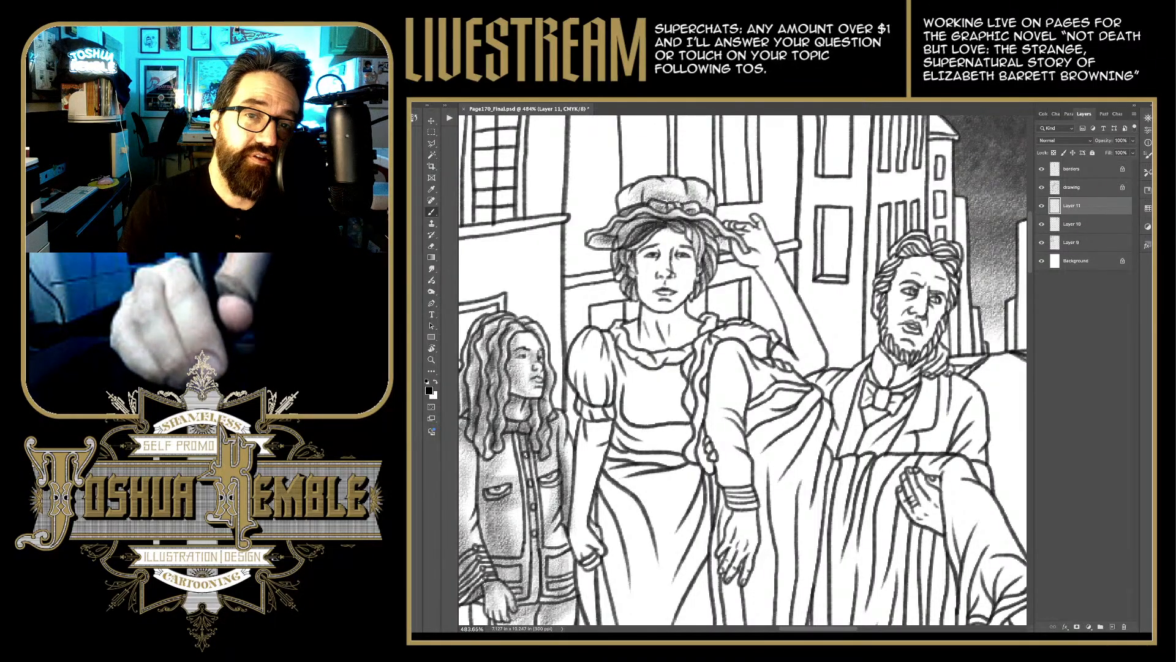
left_click_drag(662, 231, 638, 263)
mouse_move(642, 252)
left_mouse_down()
mouse_move(637, 264)
mouse_move(674, 274)
mouse_move(659, 284)
mouse_move(649, 273)
left_mouse_up()
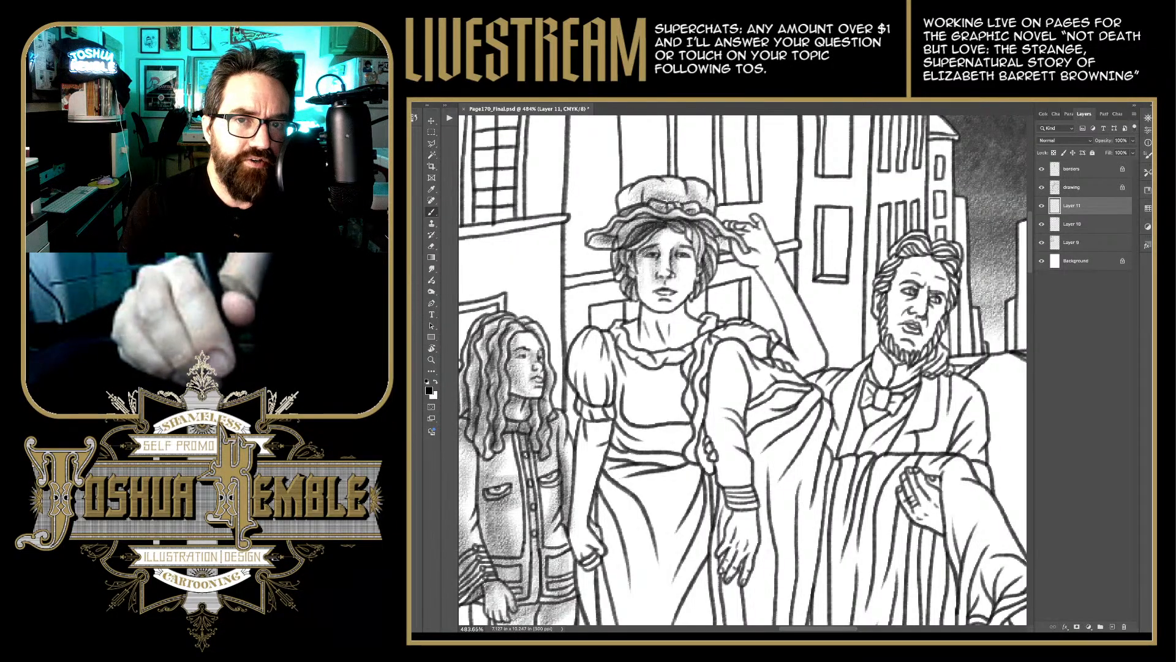
mouse_move(640, 275)
left_mouse_down()
mouse_move(641, 309)
mouse_move(648, 300)
left_mouse_up()
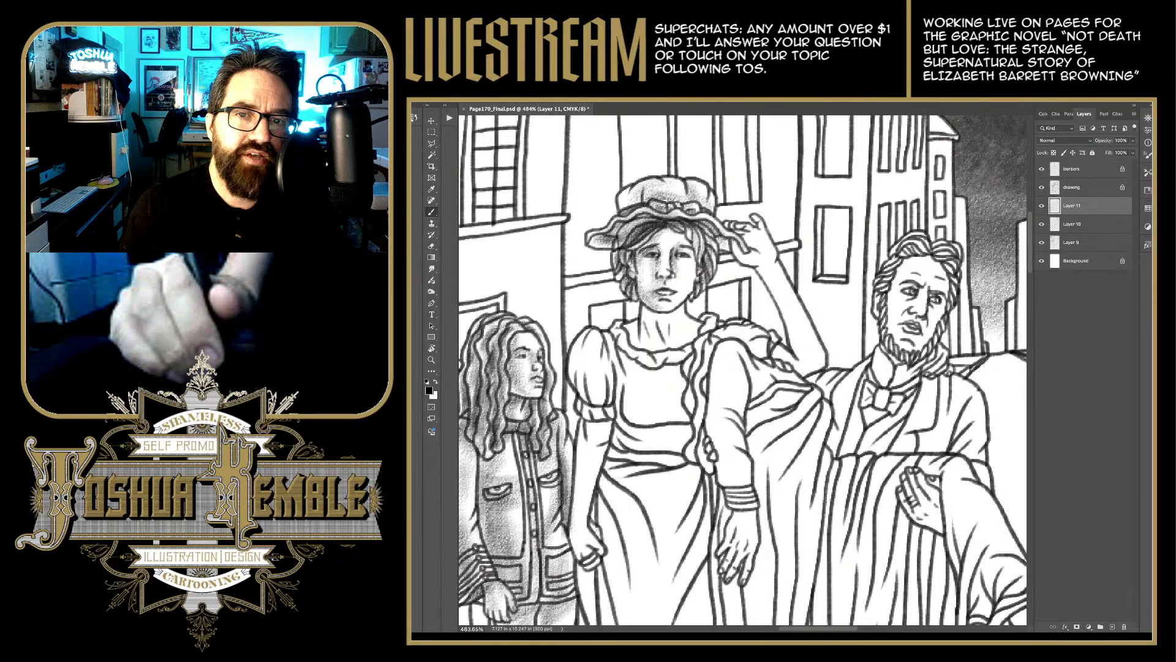
Step: Shade the woman's neck and upper chest, her ruffled collar, and the dress just below the ruffle
mouse_move(682, 309)
left_mouse_down()
mouse_move(650, 319)
mouse_move(646, 350)
mouse_move(646, 324)
mouse_move(657, 331)
mouse_move(636, 351)
mouse_move(629, 342)
left_mouse_up()
left_click_drag(647, 333, 633, 348)
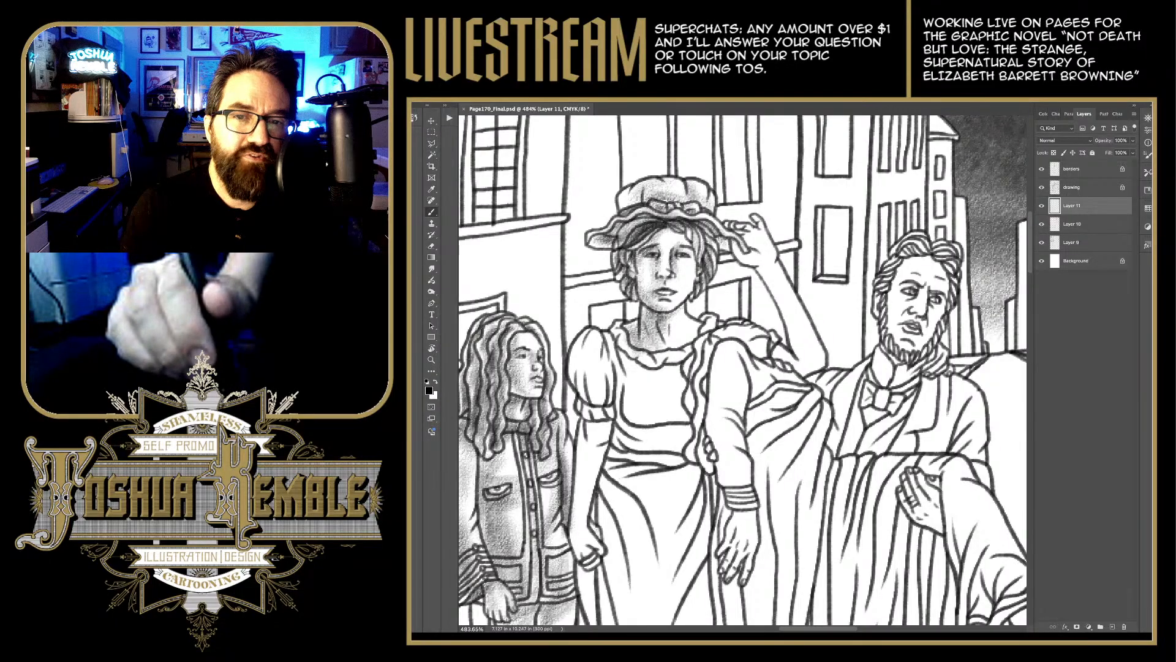
mouse_move(701, 325)
left_mouse_down()
mouse_move(687, 341)
mouse_move(701, 334)
left_mouse_up()
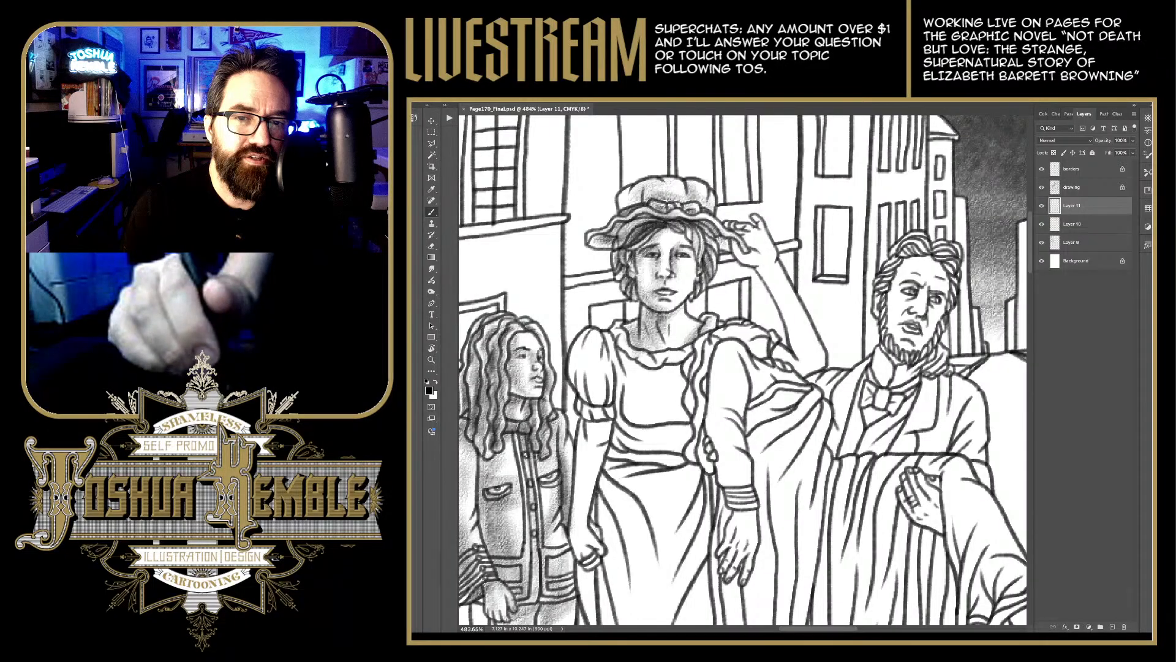
mouse_move(668, 368)
left_mouse_down()
mouse_move(628, 371)
mouse_move(596, 344)
mouse_move(574, 374)
mouse_move(578, 397)
left_mouse_up()
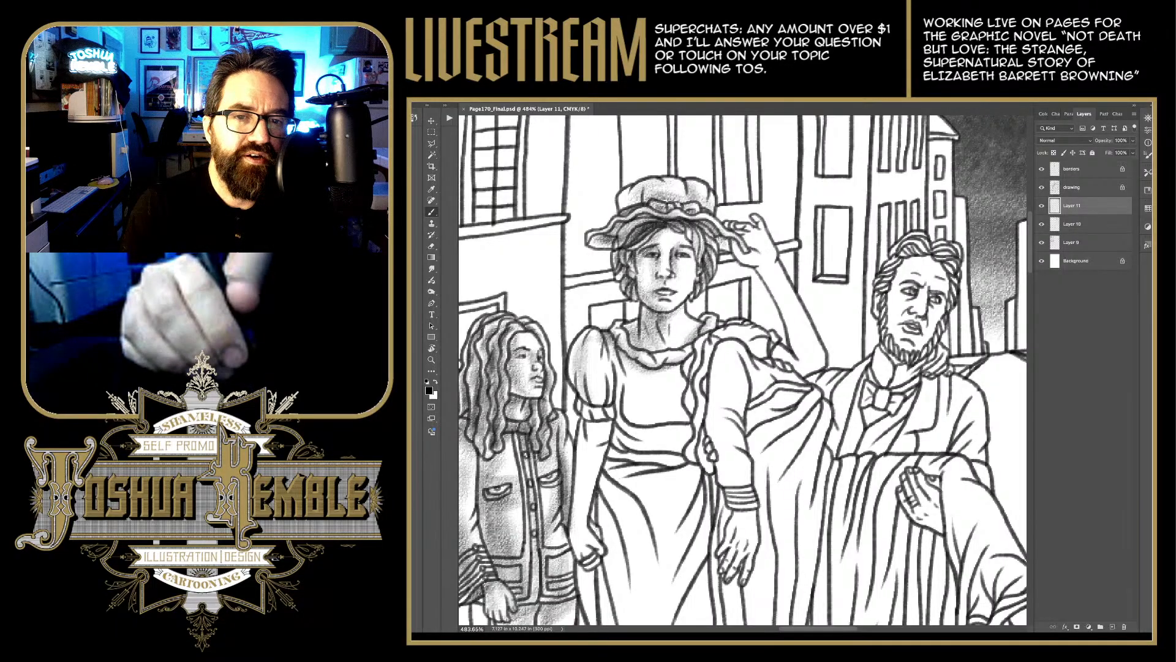
Step: Shade the woman's puffed sleeve and her lowered arm down to the hand beside the child
mouse_move(596, 337)
left_mouse_down()
mouse_move(583, 396)
mouse_move(598, 405)
left_mouse_up()
left_click_drag(609, 348, 580, 496)
mouse_move(590, 456)
left_mouse_down()
mouse_move(587, 569)
mouse_move(589, 552)
left_mouse_up()
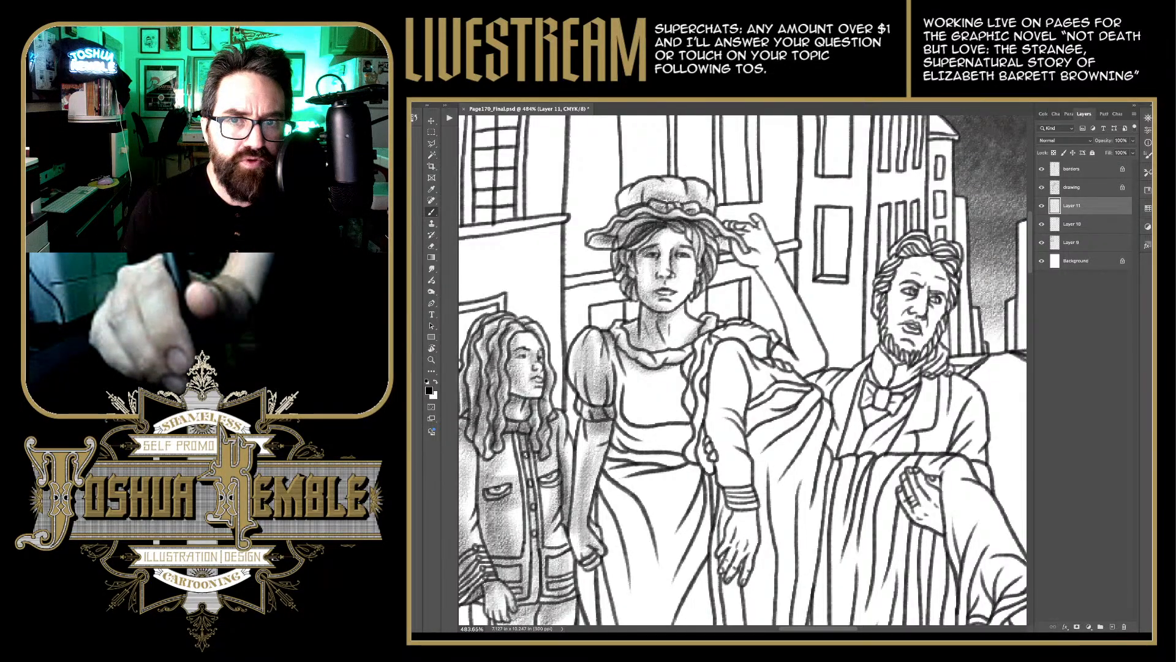
Step: Shade the woman's raised hand and forearm down to the elbow, and the sleeve edge behind the carried figure
mouse_move(741, 251)
left_mouse_down()
mouse_move(765, 230)
mouse_move(746, 246)
mouse_move(727, 234)
left_mouse_up()
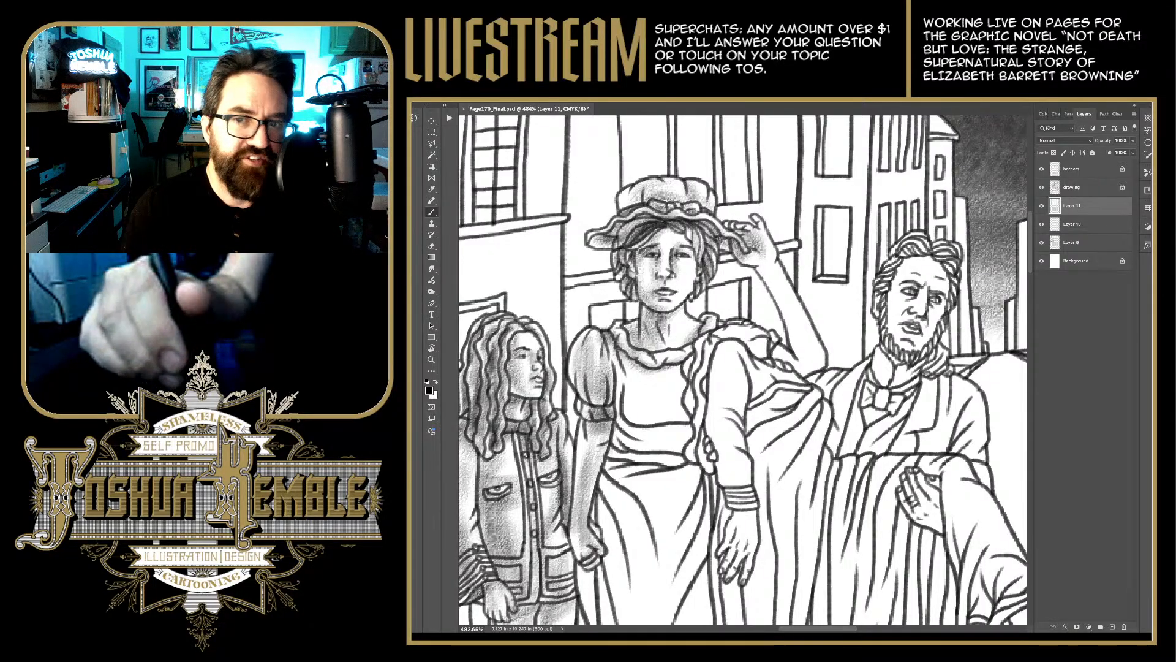
left_click_drag(792, 329, 757, 256)
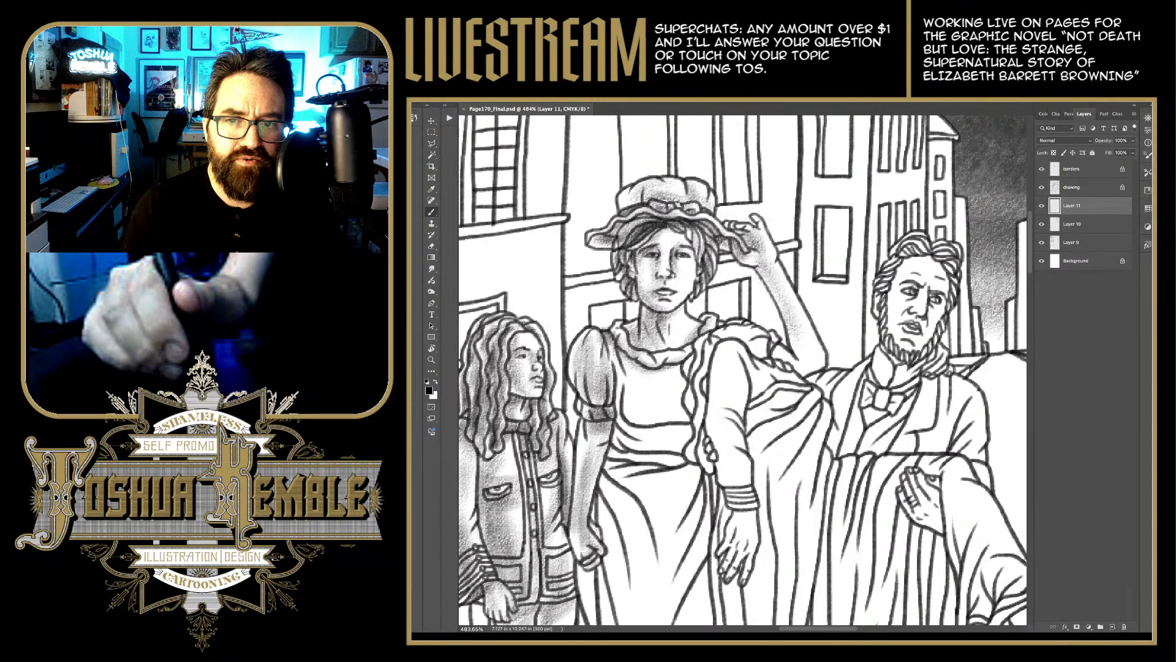
left_click_drag(808, 381, 783, 355)
left_click_drag(790, 362, 779, 350)
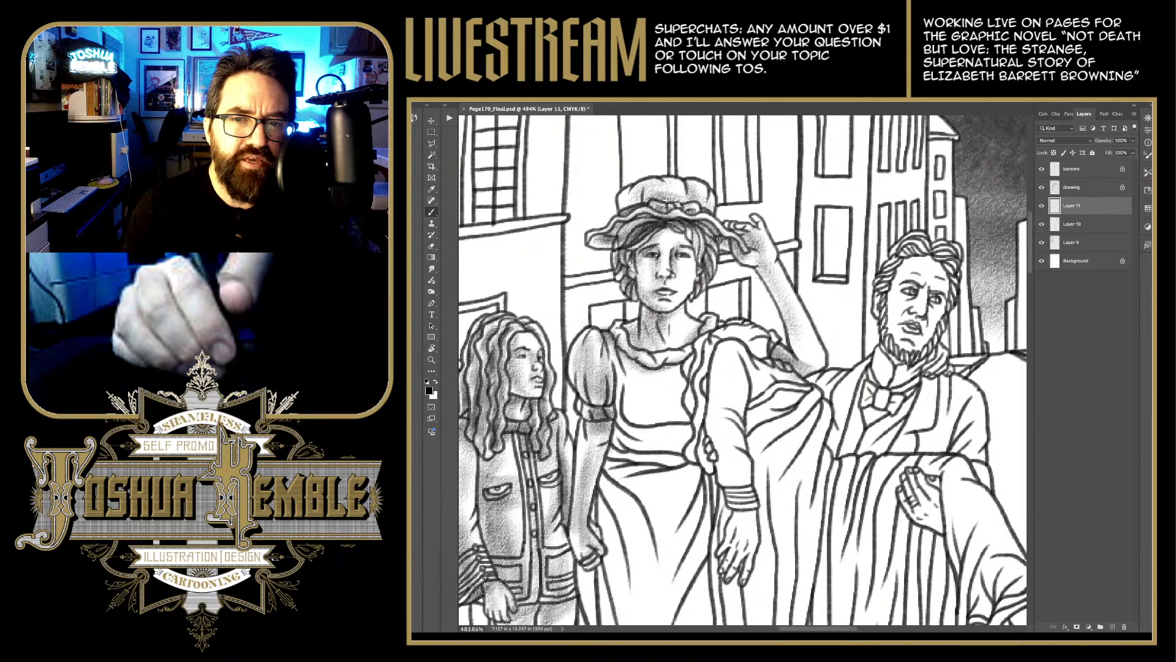
Step: Shade the bodice of the woman's dress from the ruffled collar down to the waist, darkening its folds
mouse_move(649, 375)
left_mouse_down()
mouse_move(685, 369)
mouse_move(674, 417)
mouse_move(637, 423)
mouse_move(626, 367)
mouse_move(619, 417)
mouse_move(652, 445)
mouse_move(692, 454)
mouse_move(705, 373)
left_mouse_up()
left_click_drag(685, 446, 676, 352)
left_click_drag(651, 409, 700, 337)
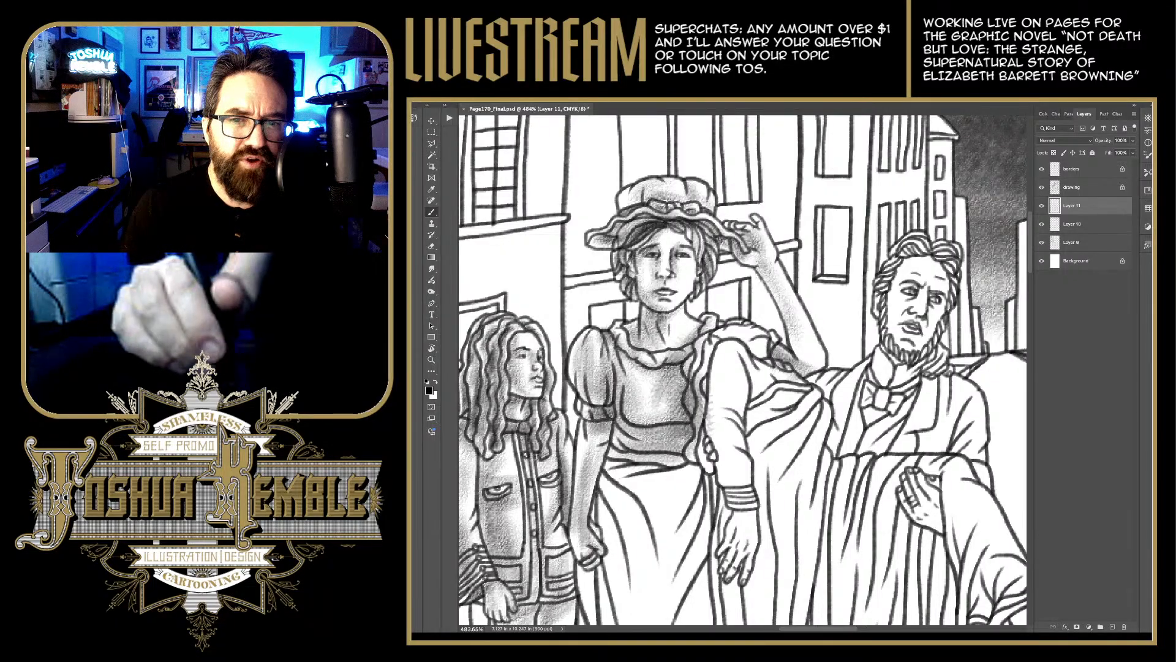
mouse_move(665, 389)
left_mouse_down()
mouse_move(707, 327)
mouse_move(664, 365)
left_mouse_up()
left_click_drag(659, 374, 668, 438)
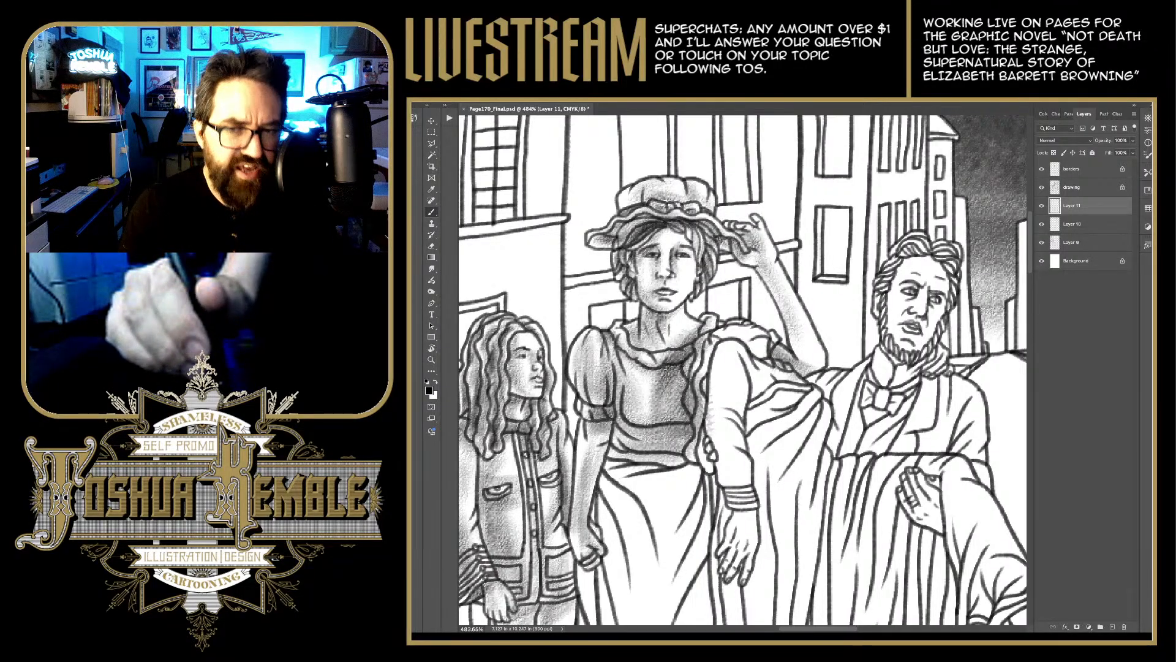
Step: Erase the tone spilling from the bodice onto the carried figure, and brush more shading onto the raised arm's elbow
key("e")
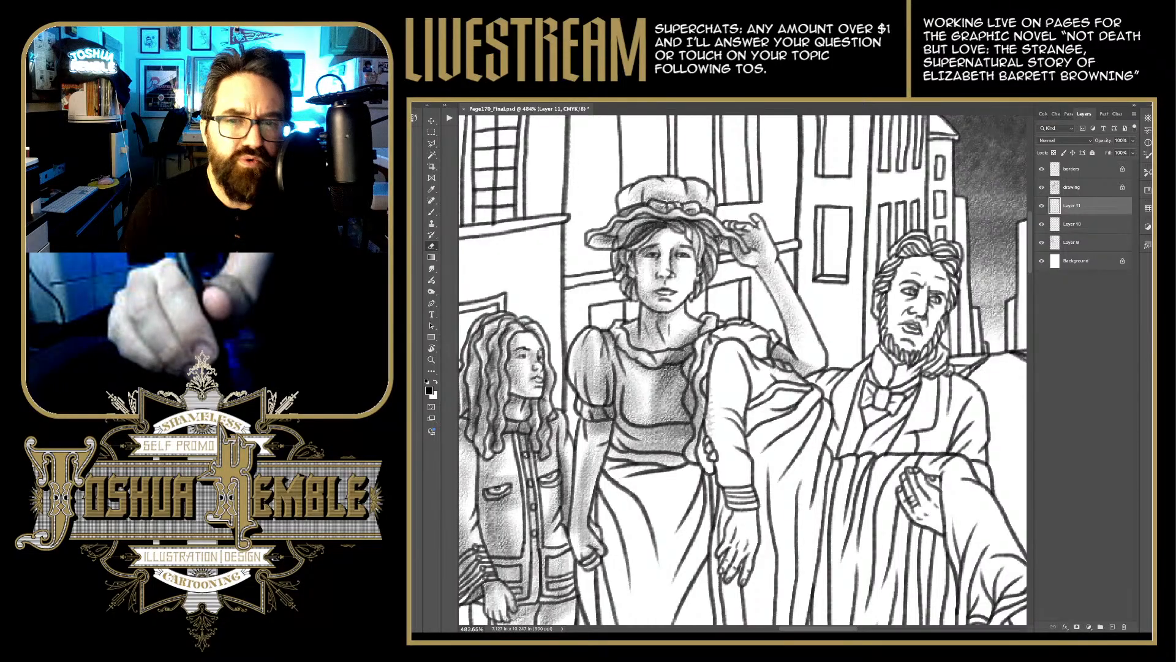
mouse_move(693, 366)
left_mouse_down()
mouse_move(696, 442)
mouse_move(701, 387)
left_mouse_up()
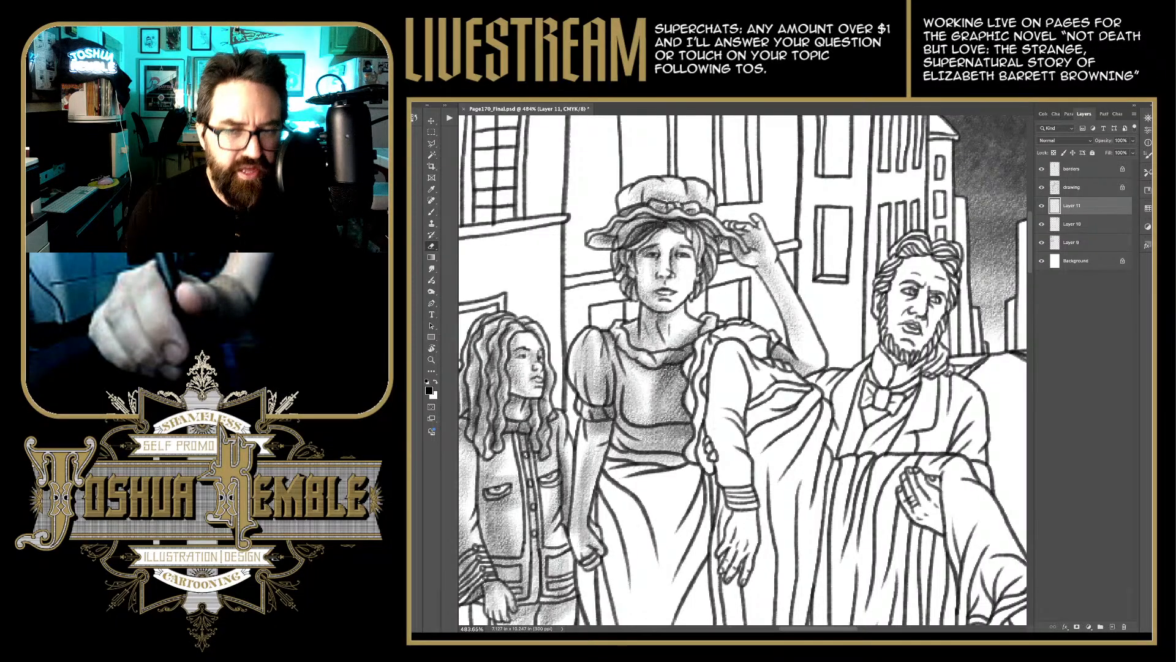
key("b")
left_click_drag(796, 341, 819, 366)
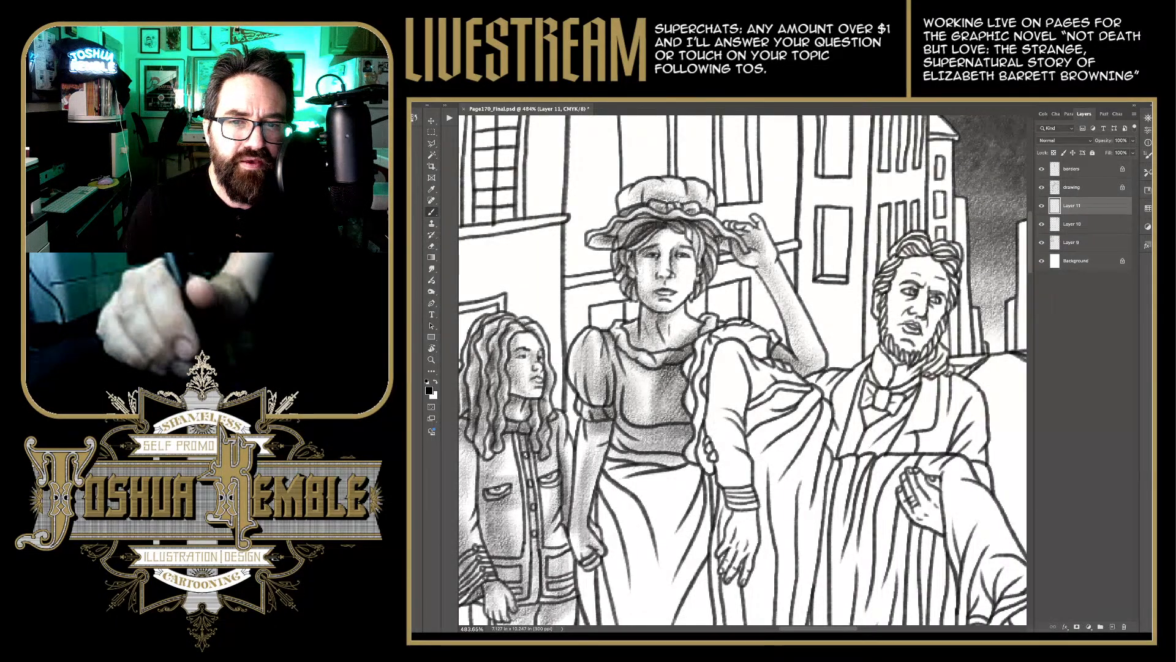
Step: Create a new layer above Layer 11 and shade the upper skirt folds below the waist on the side nearest the child
scroll(742, 370, "down", 3)
scroll(743, 370, "down", 3)
scroll(743, 370, "down", 1)
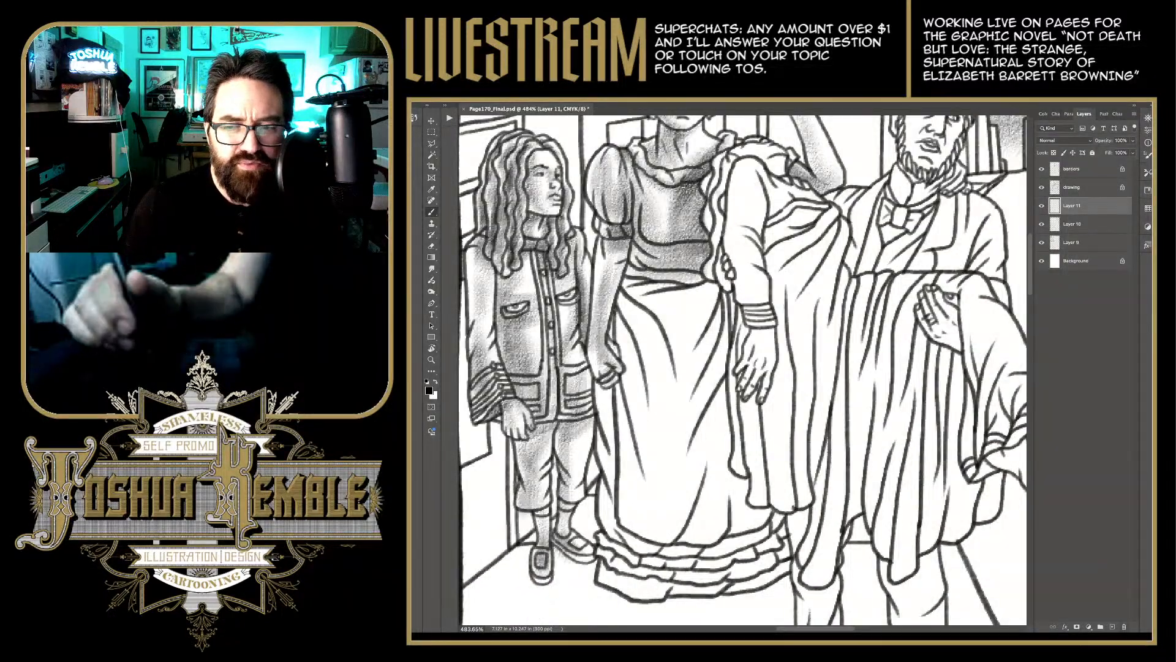
key("ctrl+shift+alt+n")
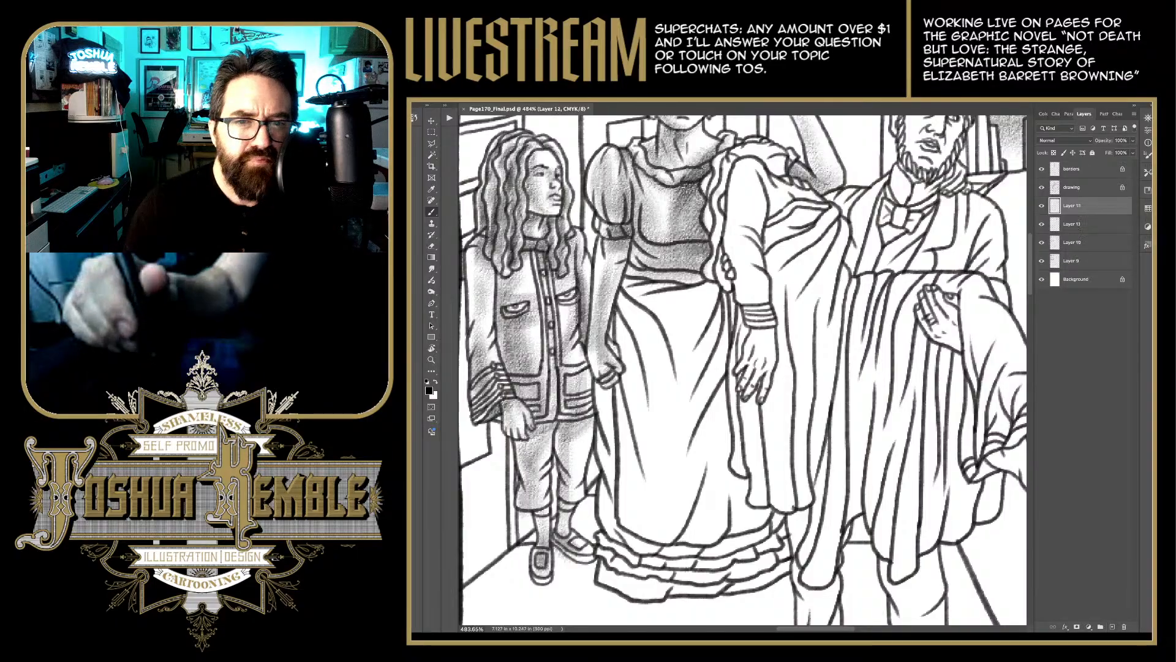
left_click_drag(629, 390, 625, 300)
left_click_drag(628, 361, 618, 248)
left_click_drag(643, 331, 613, 245)
mouse_move(686, 389)
left_mouse_down()
mouse_move(650, 296)
mouse_move(633, 286)
mouse_move(637, 271)
left_mouse_up()
left_click_drag(686, 302, 653, 272)
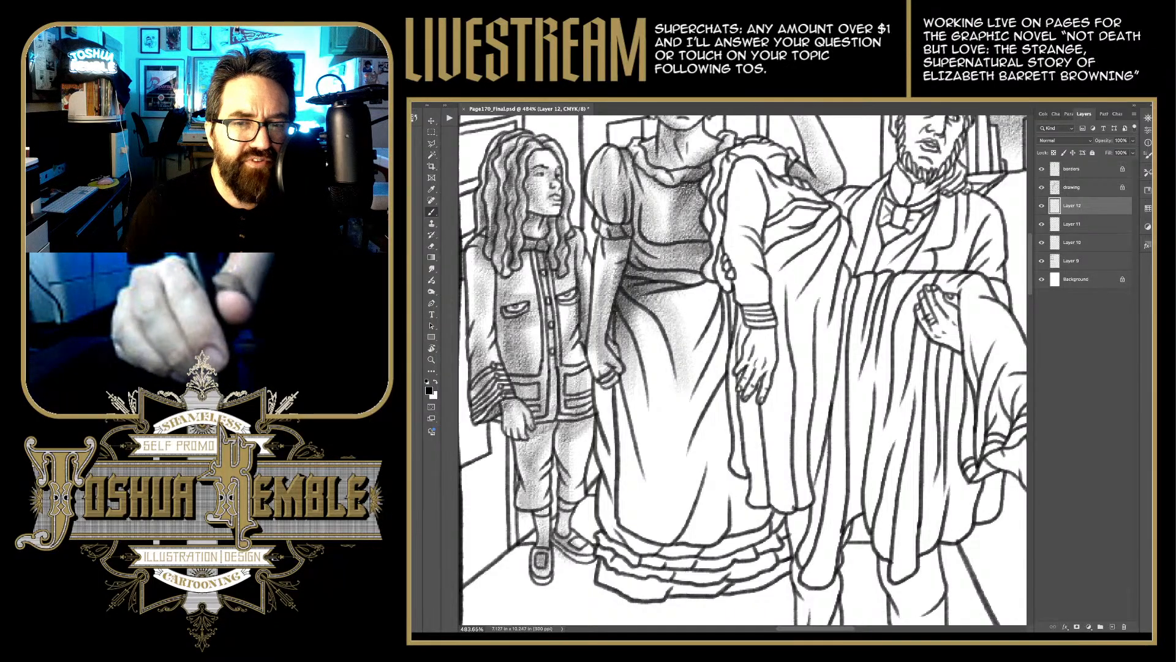
Step: Shade the upper skirt folds on the side nearest the carried figure, up to the waistband
mouse_move(713, 444)
left_mouse_down()
mouse_move(690, 391)
mouse_move(689, 320)
left_mouse_up()
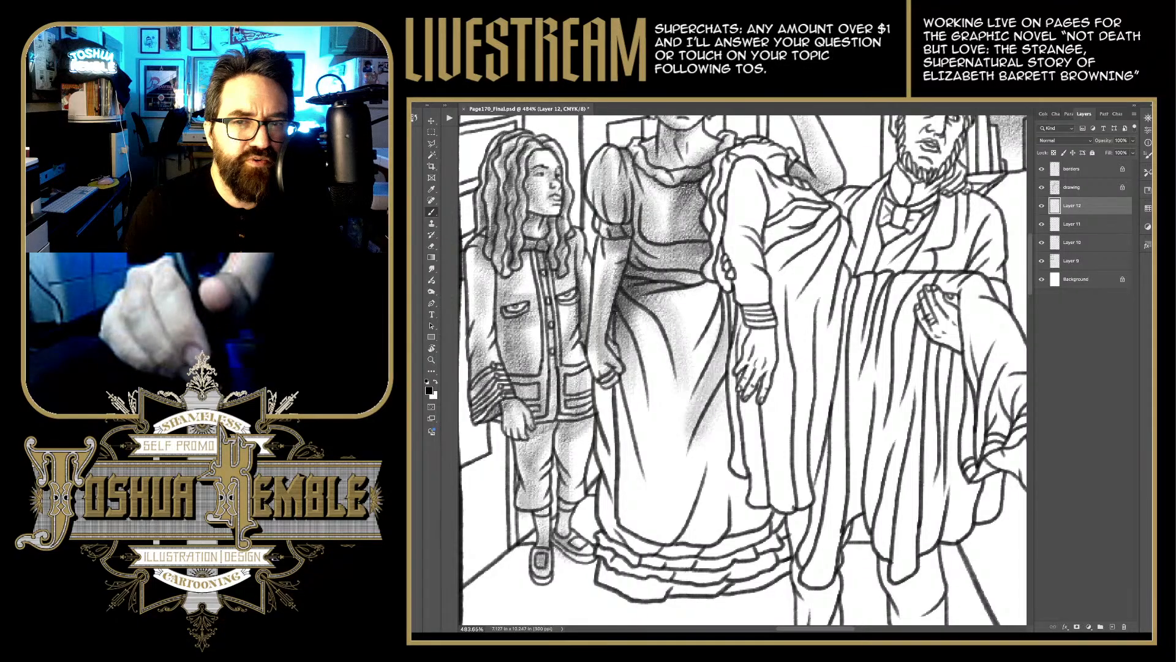
left_click_drag(729, 395, 707, 302)
mouse_move(732, 364)
left_mouse_down()
mouse_move(720, 275)
mouse_move(689, 285)
left_mouse_up()
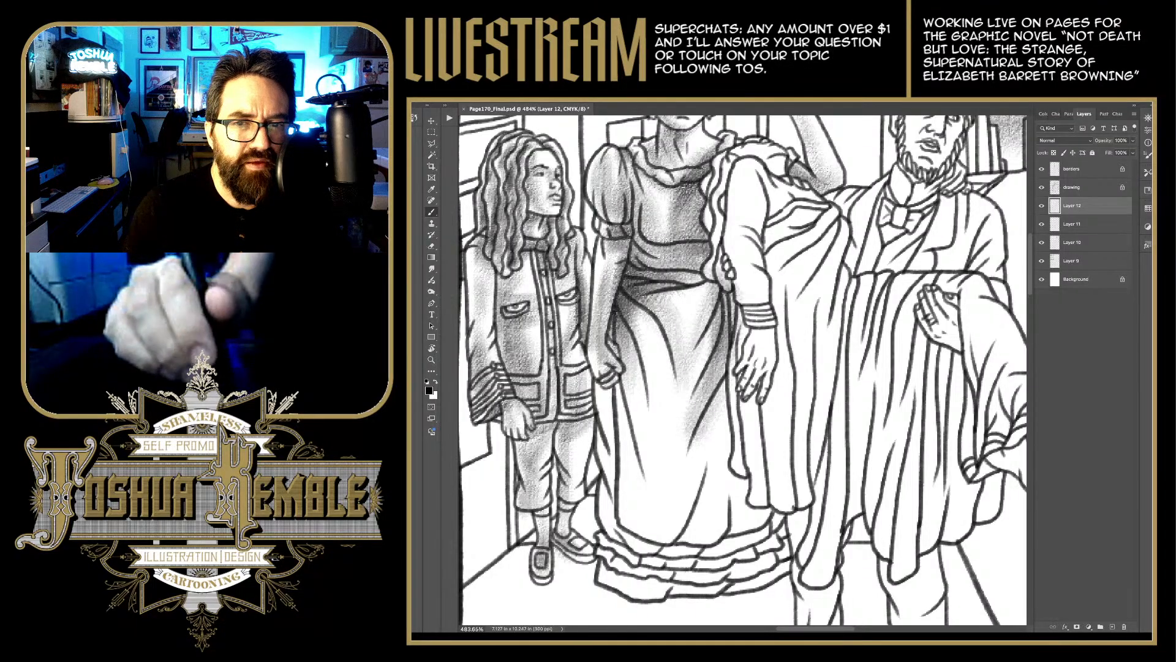
mouse_move(711, 328)
left_mouse_down()
mouse_move(689, 273)
mouse_move(695, 254)
left_mouse_up()
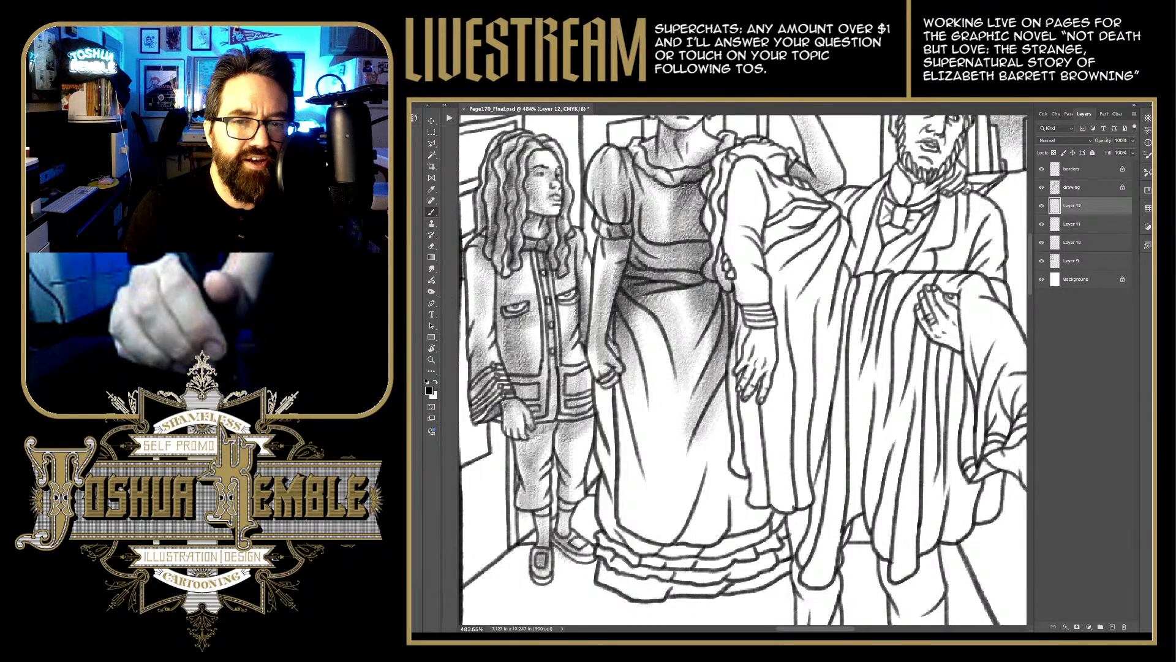
Step: Shade the long skirt folds on the child's side, from mid-skirt down to the top of the ruffled hem
left_click_drag(662, 509, 637, 435)
left_click_drag(661, 477, 622, 343)
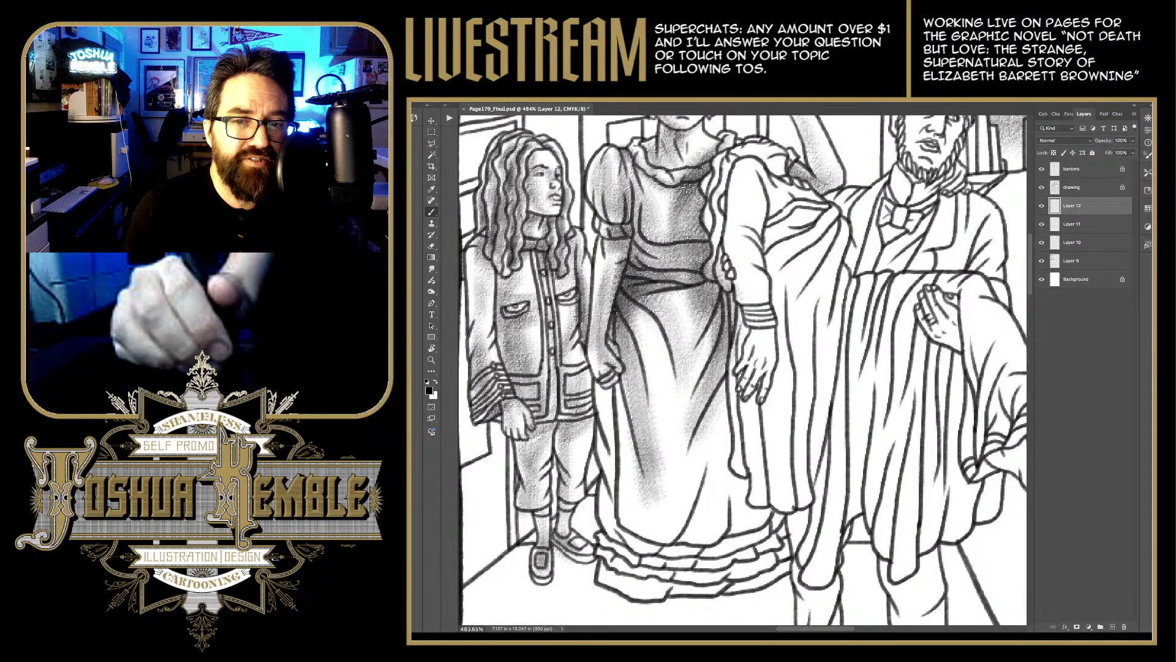
left_click_drag(651, 428, 618, 313)
left_click_drag(650, 512, 621, 389)
left_click_drag(643, 481, 607, 374)
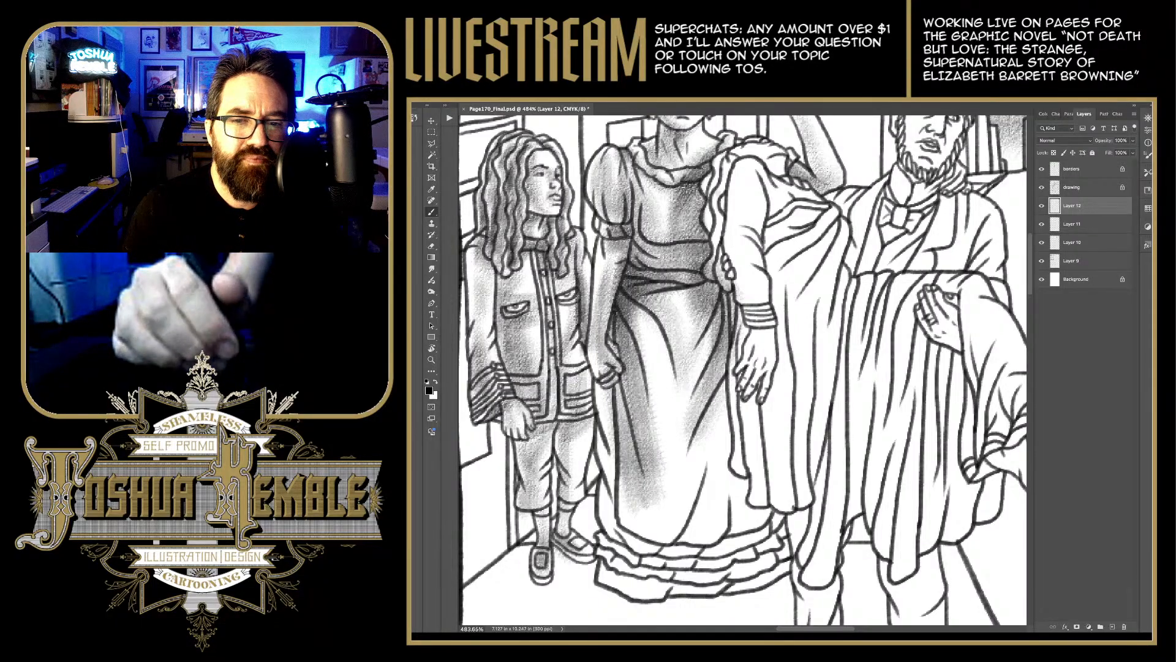
left_click_drag(634, 518, 615, 386)
left_click_drag(631, 490, 603, 368)
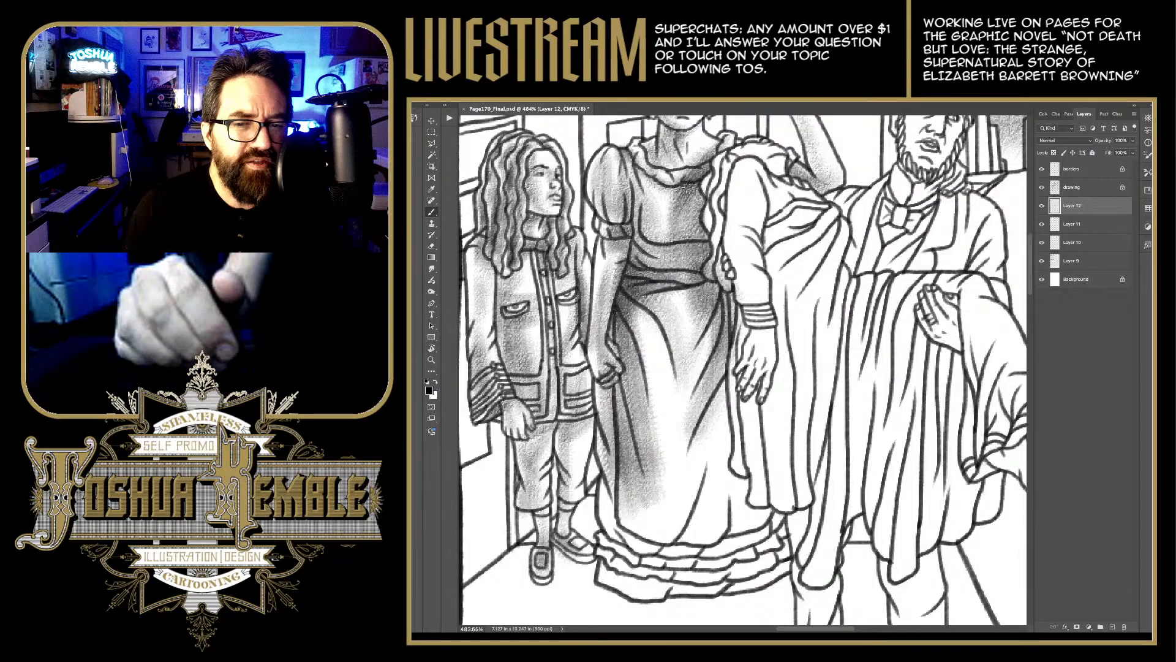
left_click_drag(640, 532, 622, 475)
left_click_drag(622, 552, 604, 499)
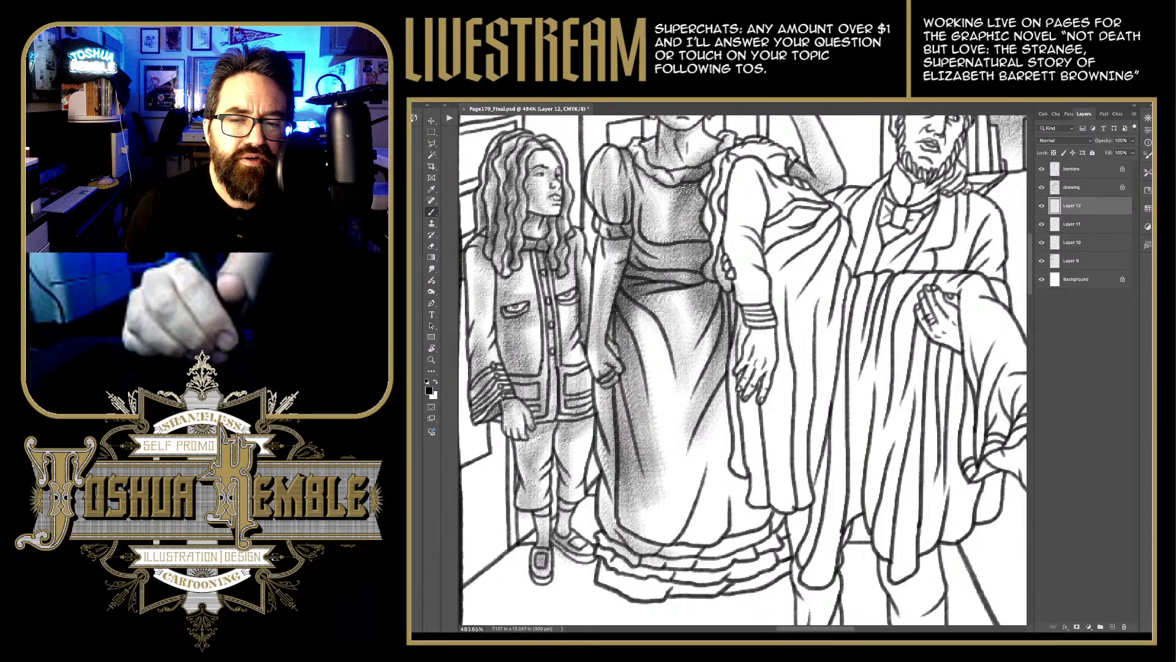
Step: Brush tone across the tiers of the ruffled hem at the bottom of the woman's skirt
left_click_drag(626, 539, 674, 563)
left_click_drag(637, 545, 705, 571)
mouse_move(610, 576)
left_mouse_down()
mouse_move(695, 592)
mouse_move(751, 582)
mouse_move(777, 576)
mouse_move(805, 539)
left_mouse_up()
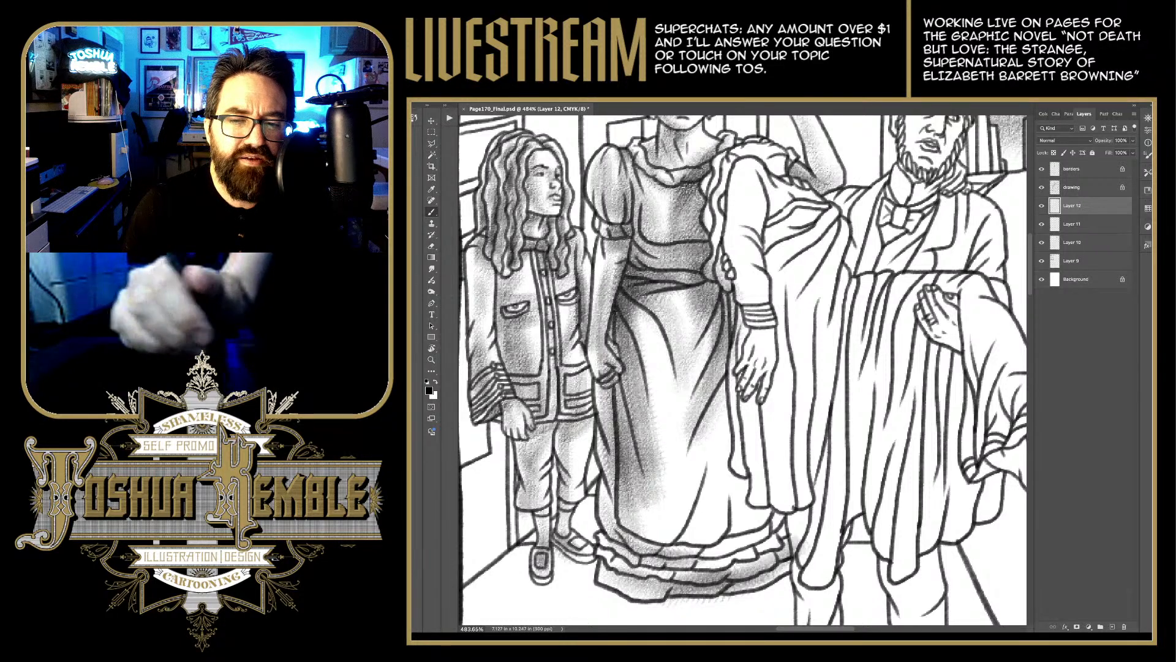
Step: Shade the ruffled hem and lower skirt folds of the standing woman on the side nearest the carried figure
mouse_move(677, 564)
left_mouse_down()
mouse_move(797, 533)
mouse_move(787, 520)
left_mouse_up()
left_click_drag(749, 556, 807, 511)
mouse_move(711, 561)
left_mouse_down()
mouse_move(775, 542)
mouse_move(784, 496)
left_mouse_up()
mouse_move(723, 533)
left_mouse_down()
mouse_move(756, 463)
mouse_move(755, 407)
left_mouse_up()
mouse_move(680, 564)
left_mouse_down()
mouse_move(720, 474)
mouse_move(726, 425)
left_mouse_up()
left_click_drag(695, 530, 735, 404)
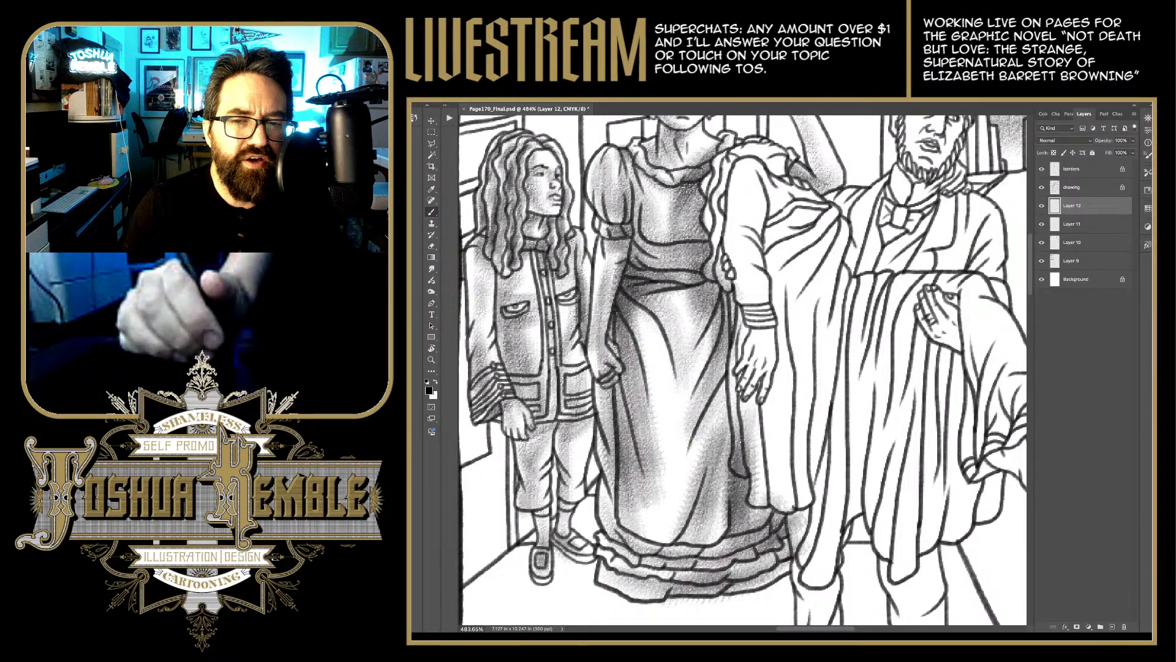
Step: Shade the central folds of the woman's skirt from just above the hem up to below the waist
left_click_drag(677, 530, 704, 442)
left_click_drag(661, 542, 698, 425)
left_click_drag(667, 543, 683, 403)
left_click_drag(678, 462, 642, 313)
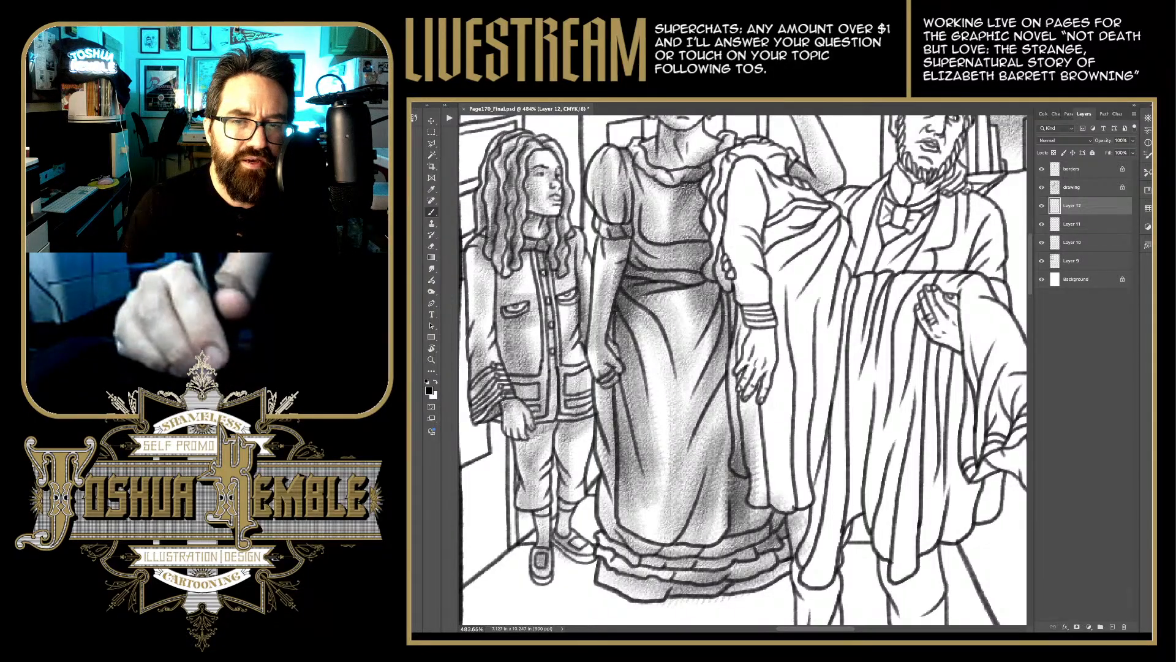
left_click_drag(691, 392, 658, 315)
Step: Deepen the tone on the woman's upper skirt, from the waistband to mid-thigh, beside the carried figure's arm
scroll(741, 367, "down", 1)
scroll(742, 368, "down", 4)
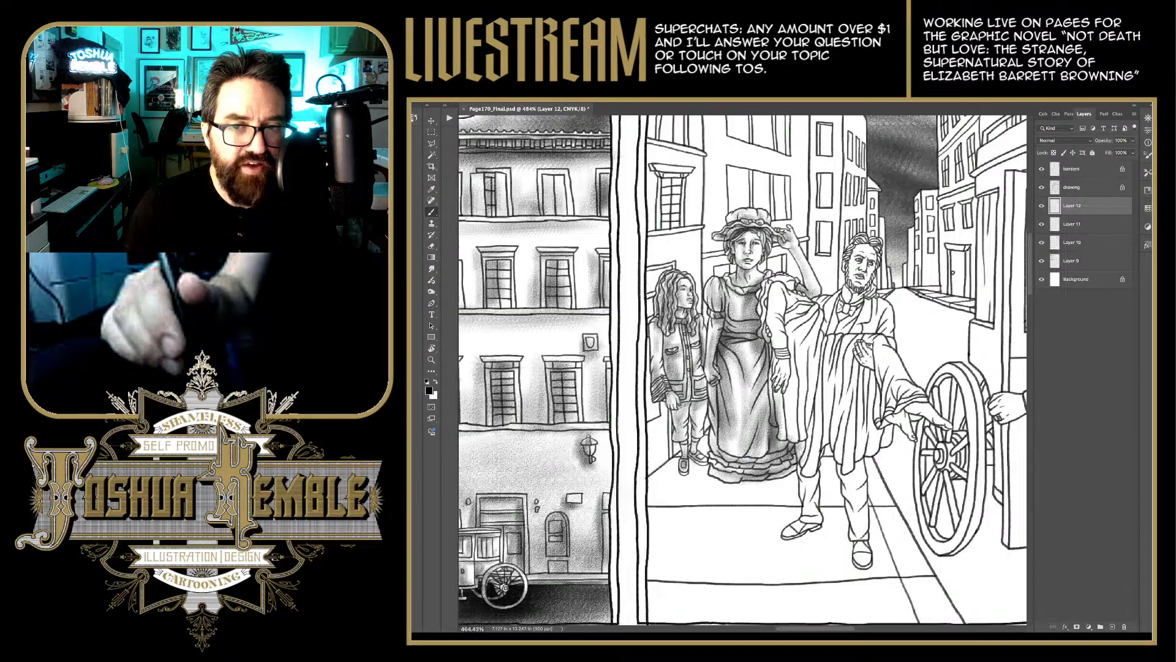
scroll(813, 386, "up", 2)
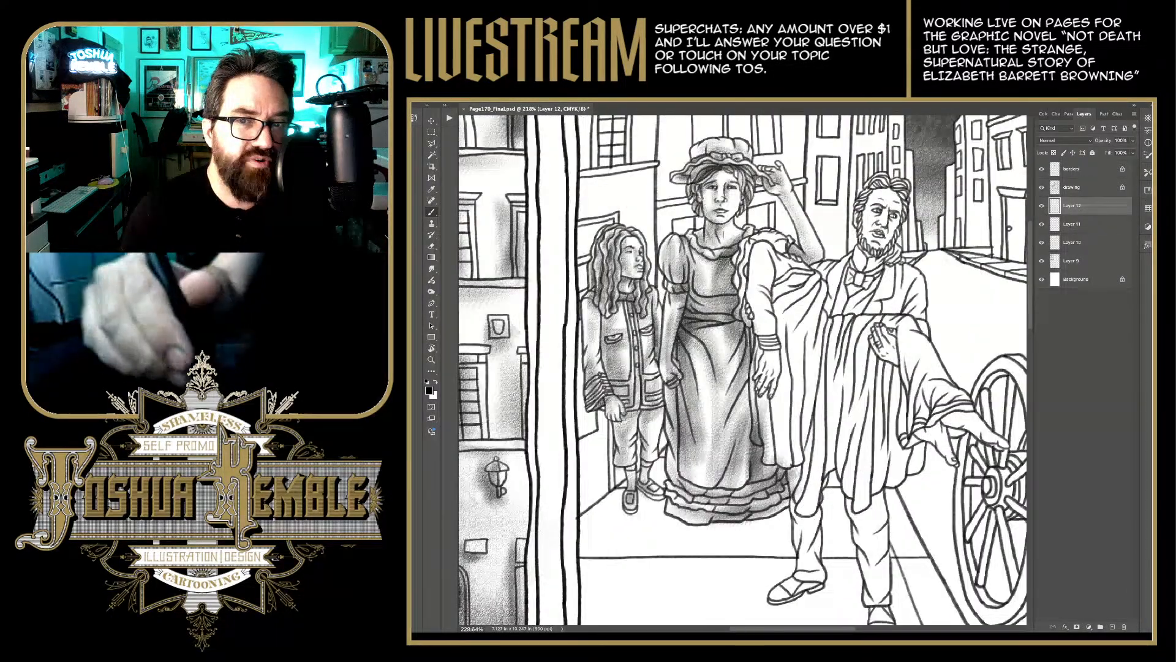
mouse_move(742, 304)
left_mouse_down()
mouse_move(707, 296)
mouse_move(731, 266)
mouse_move(728, 302)
left_mouse_up()
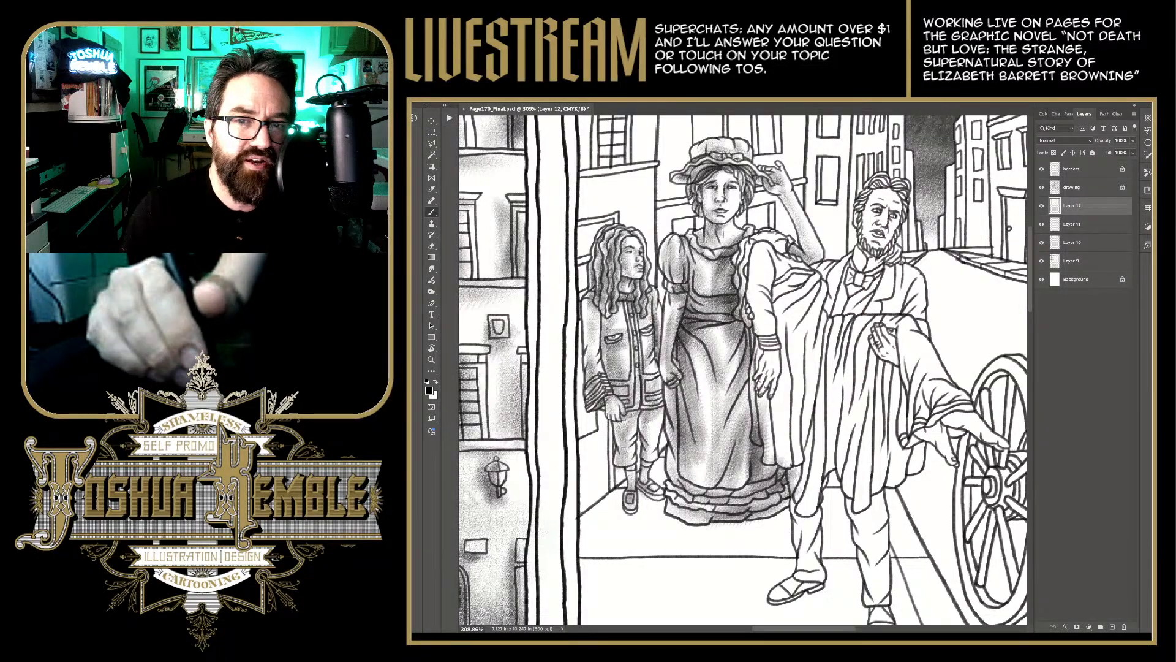
left_click_drag(722, 367, 740, 331)
left_click_drag(714, 386, 751, 331)
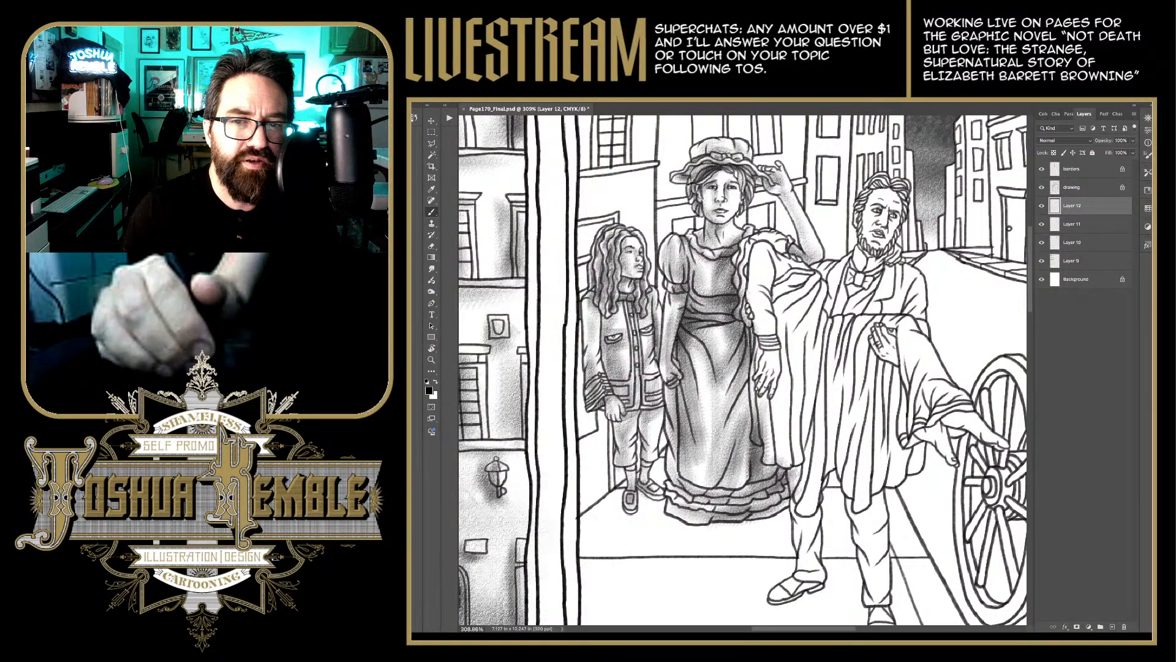
left_click_drag(719, 421, 738, 386)
left_click_drag(734, 390, 749, 341)
Step: Darken the woman's lower skirt and ruffled hem along the edge beside the carried figure's dress
mouse_move(743, 439)
left_mouse_down()
mouse_move(763, 352)
mouse_move(742, 411)
left_mouse_up()
left_click_drag(732, 422, 767, 363)
mouse_move(728, 446)
left_mouse_down()
mouse_move(767, 372)
mouse_move(747, 407)
left_mouse_up()
mouse_move(735, 478)
left_mouse_down()
mouse_move(754, 396)
mouse_move(762, 411)
left_mouse_up()
left_click_drag(729, 495, 770, 434)
mouse_move(738, 495)
left_mouse_down()
mouse_move(763, 459)
mouse_move(749, 487)
left_mouse_up()
left_click_drag(739, 503, 790, 455)
left_click_drag(746, 509, 798, 472)
left_click_drag(754, 518, 799, 488)
mouse_move(757, 515)
left_mouse_down()
mouse_move(802, 487)
mouse_move(764, 502)
mouse_move(761, 522)
mouse_move(789, 510)
left_mouse_up()
Step: Erase the tone that spills over the carried figure's arm and dress edge, and save the document
key("e")
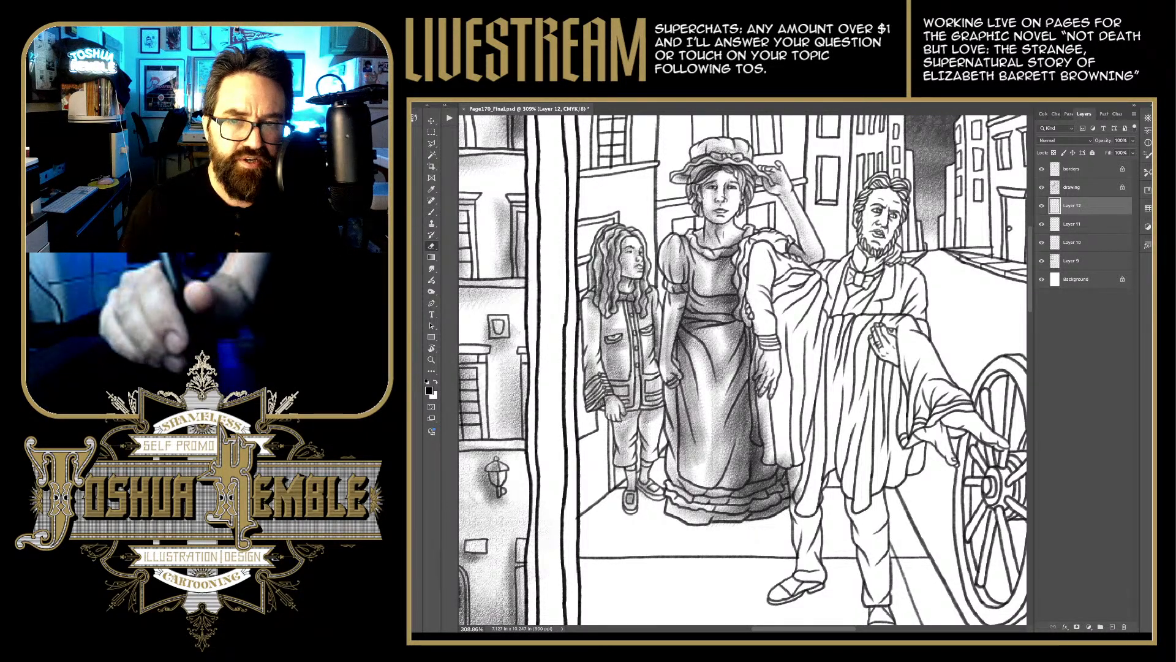
left_click_drag(735, 292, 751, 326)
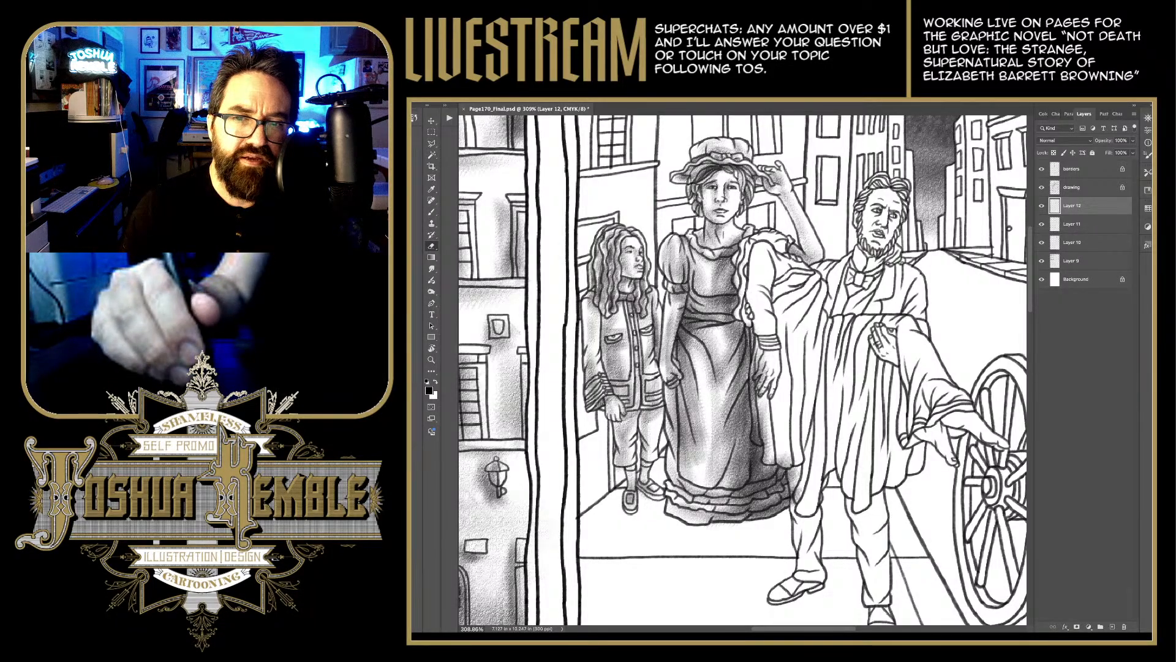
mouse_move(760, 355)
left_mouse_down()
mouse_move(758, 442)
mouse_move(769, 465)
mouse_move(790, 465)
mouse_move(801, 499)
mouse_move(790, 496)
left_mouse_up()
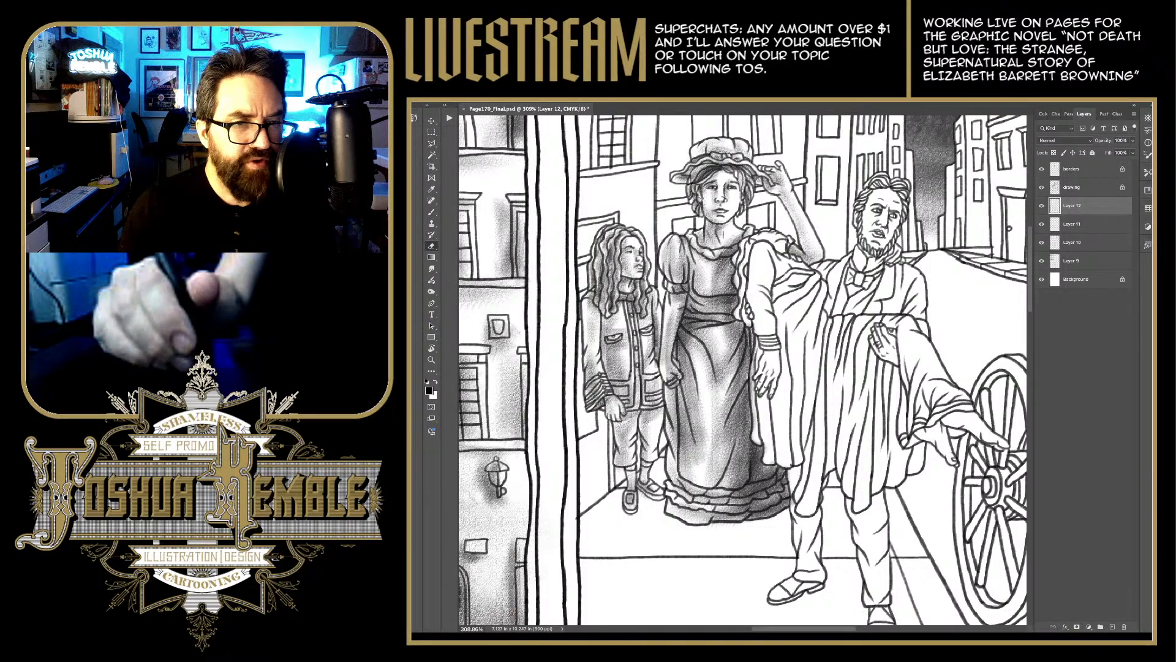
key("ctrl+s")
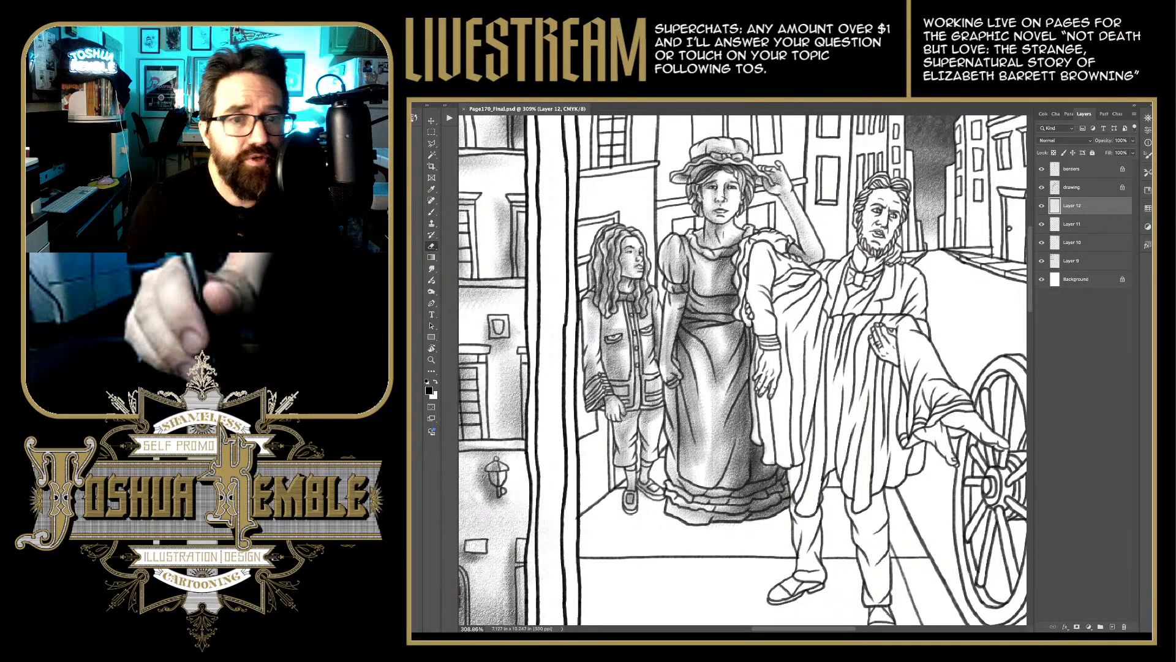
Step: Brush tone onto the carried figure's hair, sleeve and hanging hand
key("b")
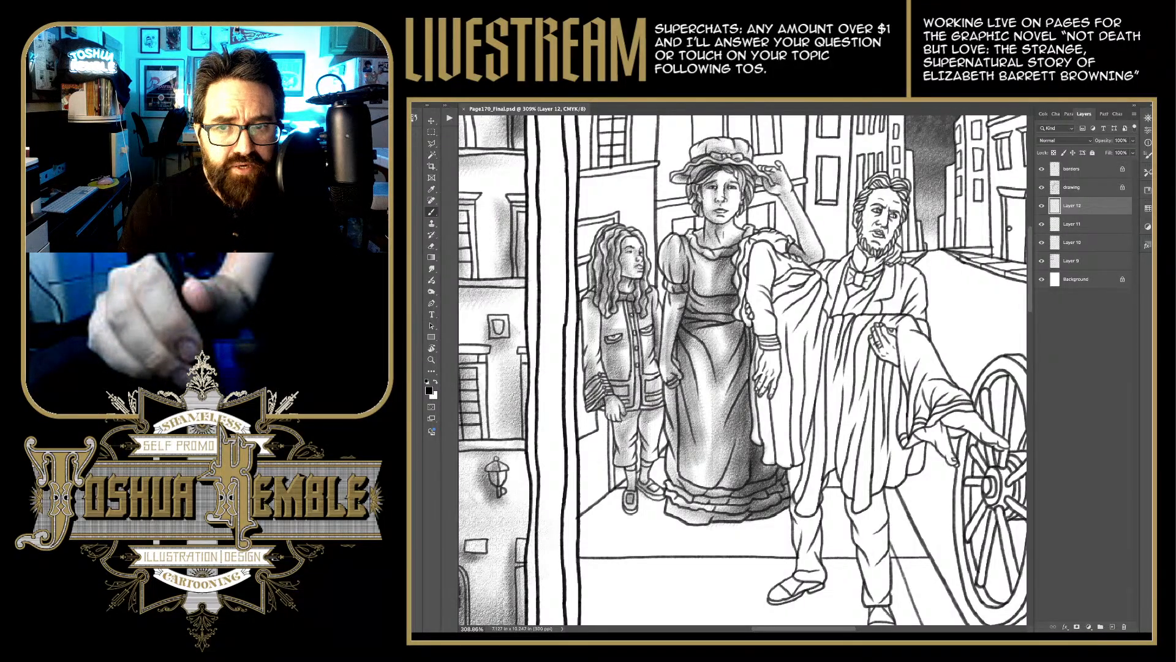
mouse_move(746, 299)
left_mouse_down()
mouse_move(748, 322)
mouse_move(742, 251)
mouse_move(741, 270)
left_mouse_up()
left_click_drag(753, 245, 749, 253)
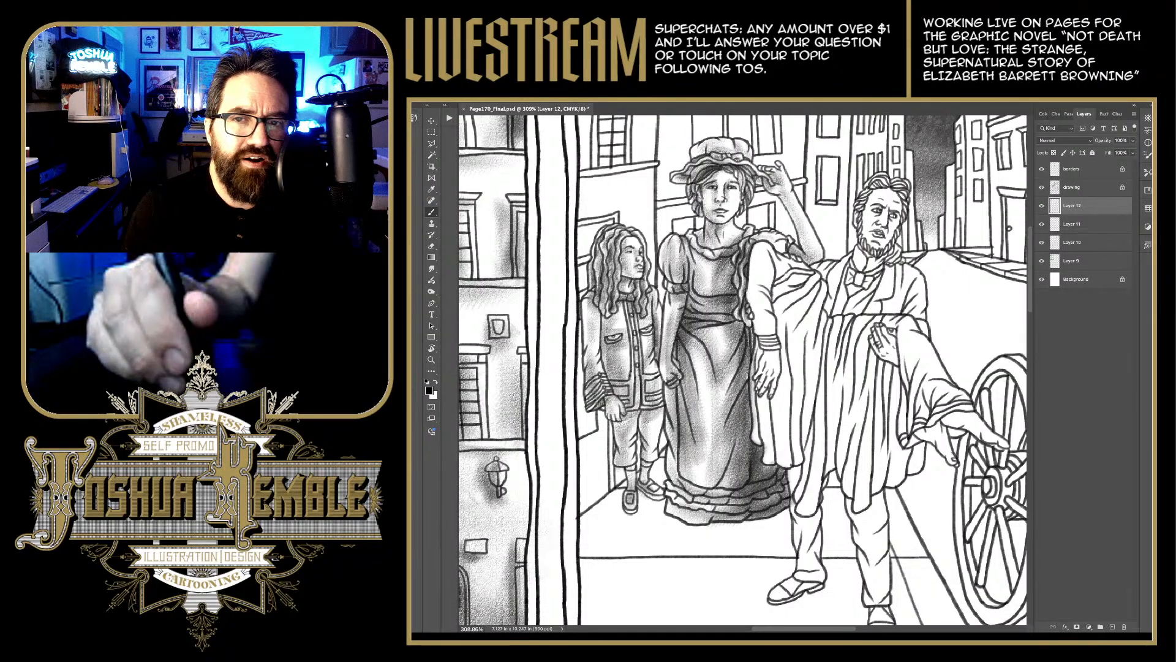
left_click_drag(781, 238, 776, 257)
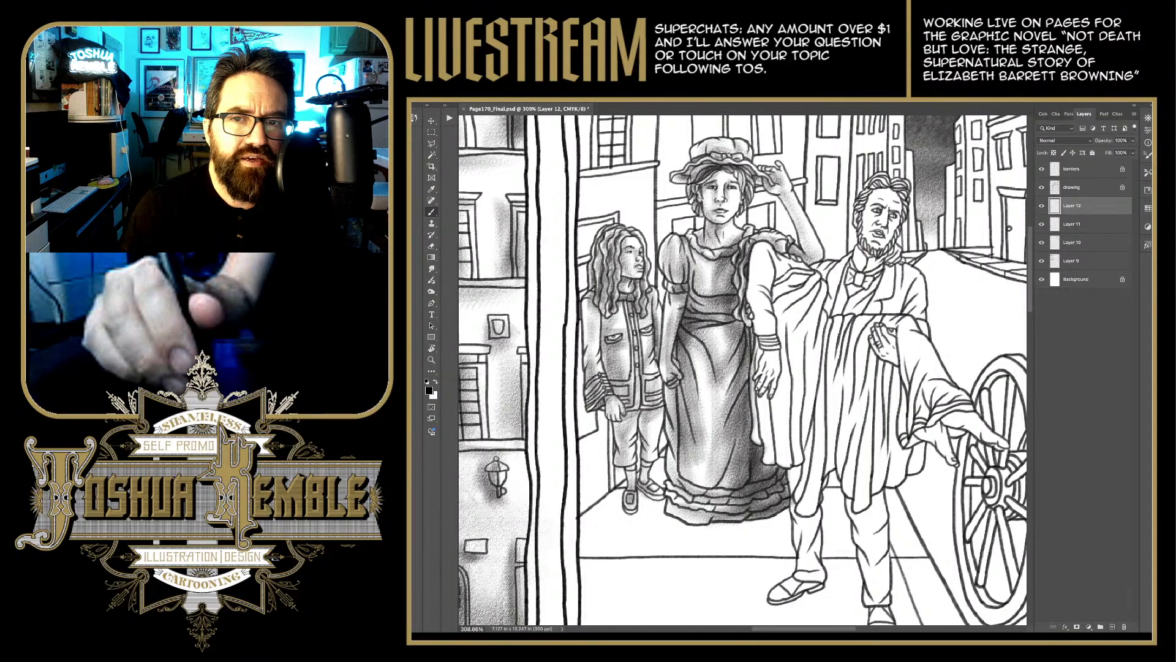
left_click_drag(762, 255, 752, 341)
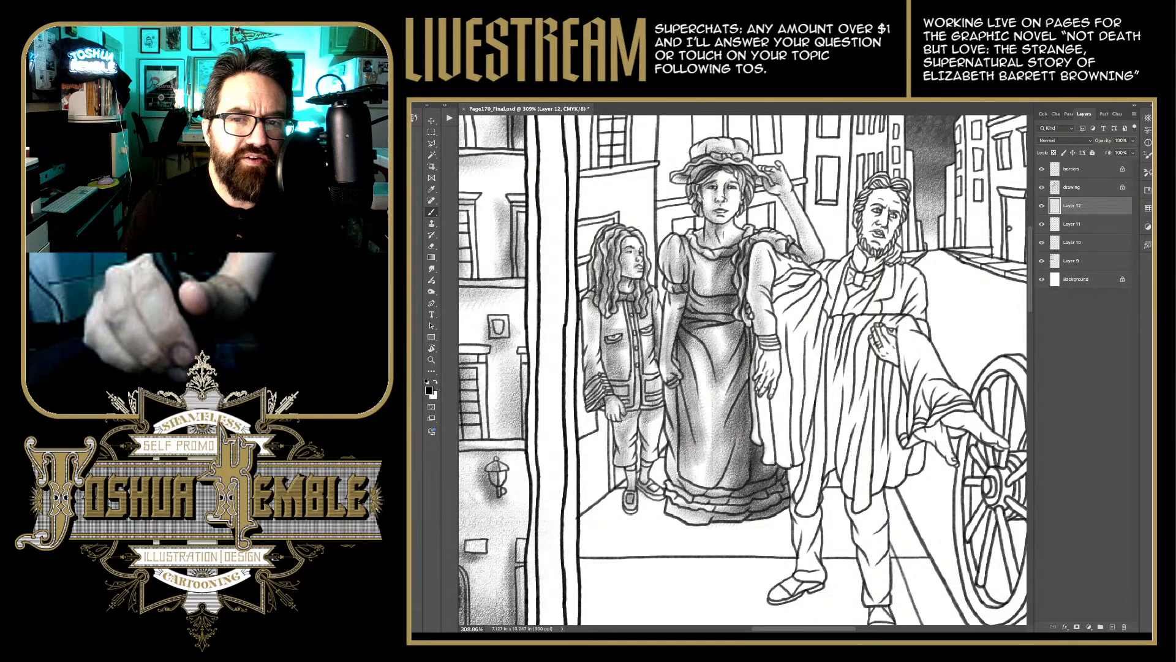
mouse_move(770, 352)
left_mouse_down()
mouse_move(765, 381)
mouse_move(756, 352)
mouse_move(750, 403)
left_mouse_up()
mouse_move(764, 392)
left_mouse_down()
mouse_move(752, 411)
mouse_move(766, 411)
left_mouse_up()
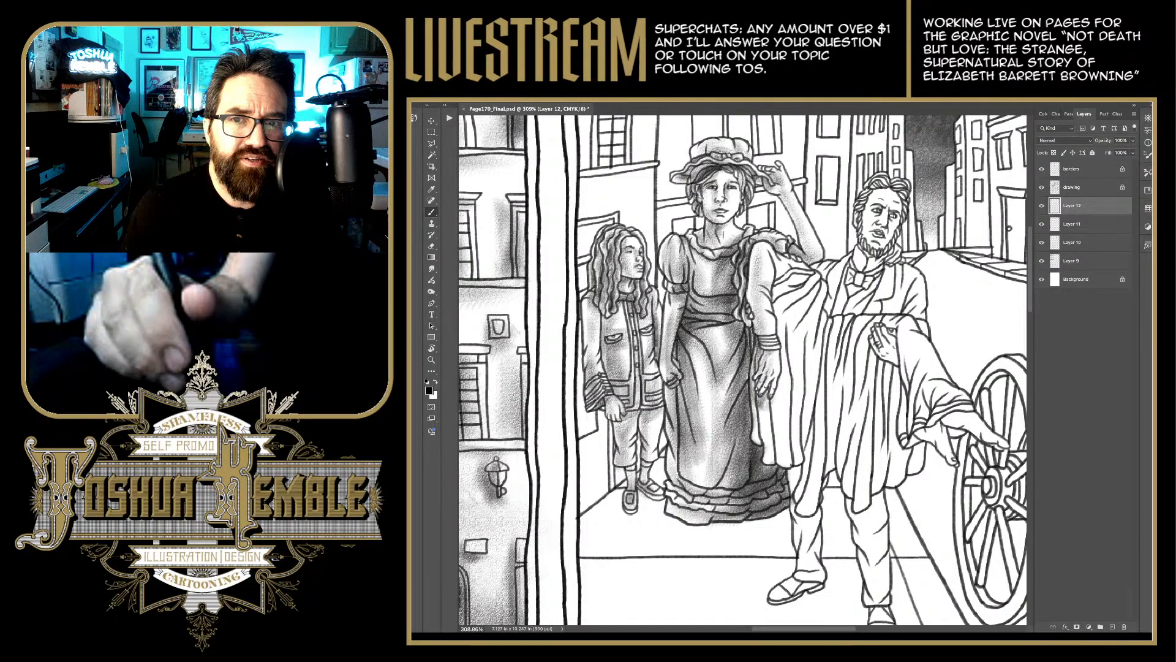
Step: Shade the carried figure's dress folds from the shoulder down past the sleeve cuff
left_click_drag(783, 261, 779, 292)
left_click_drag(802, 271, 776, 288)
left_click_drag(805, 277, 773, 301)
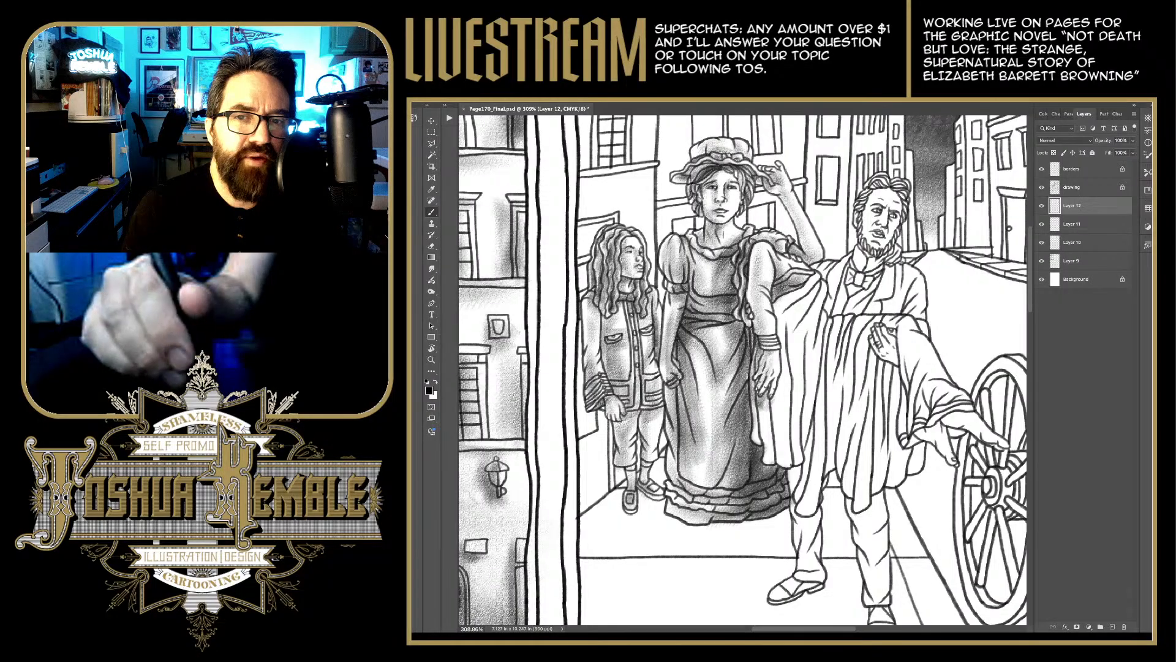
left_click_drag(779, 299, 779, 346)
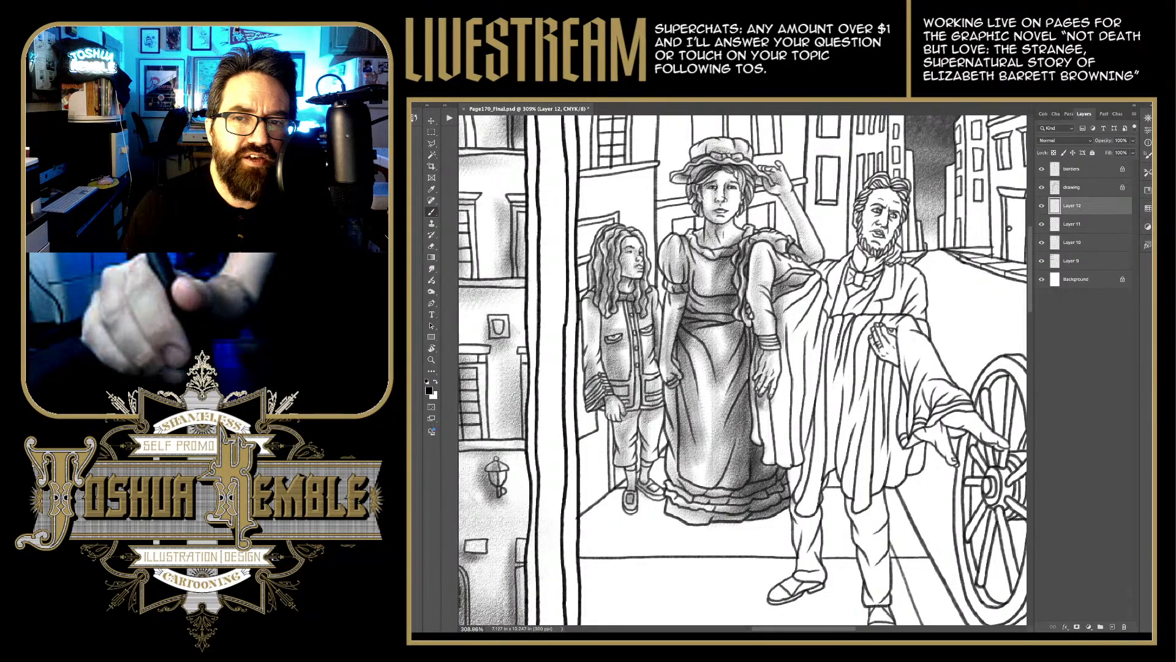
mouse_move(806, 288)
left_mouse_down()
mouse_move(781, 319)
mouse_move(782, 359)
left_mouse_up()
left_click_drag(818, 284, 778, 357)
mouse_move(800, 304)
left_mouse_down()
mouse_move(777, 361)
mouse_move(783, 386)
left_mouse_up()
Step: Shade the carried figure's dress around and below the hanging hand, down to the lower edge of the cloth
mouse_move(792, 345)
left_mouse_down()
mouse_move(773, 410)
mouse_move(776, 458)
left_mouse_up()
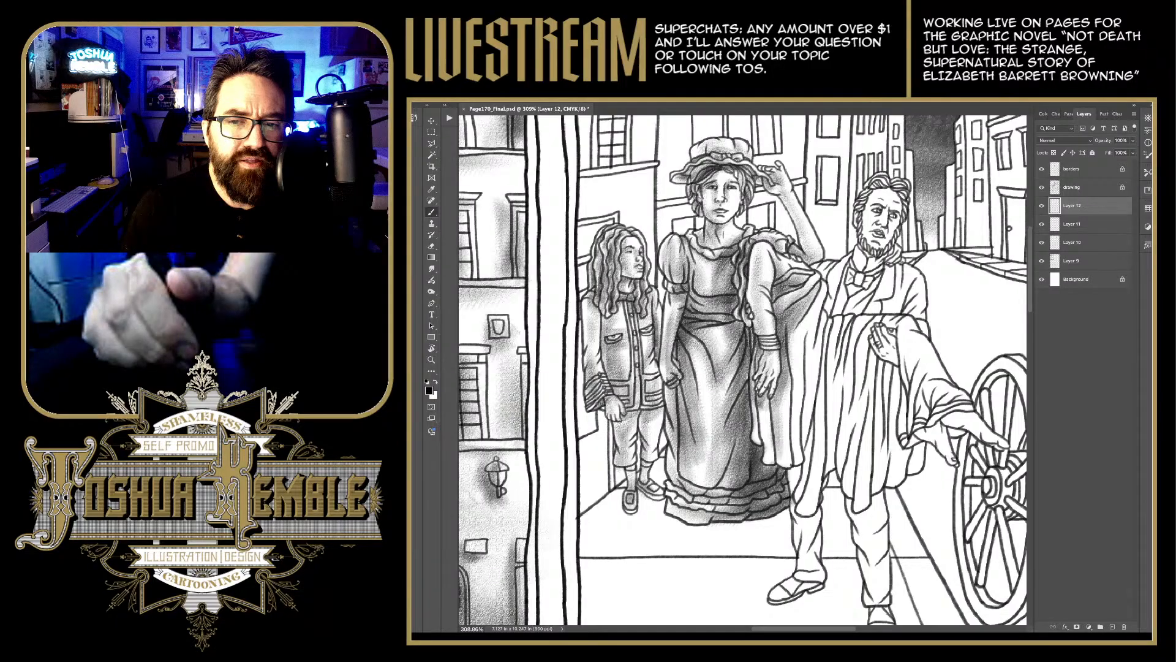
left_click_drag(789, 372, 775, 448)
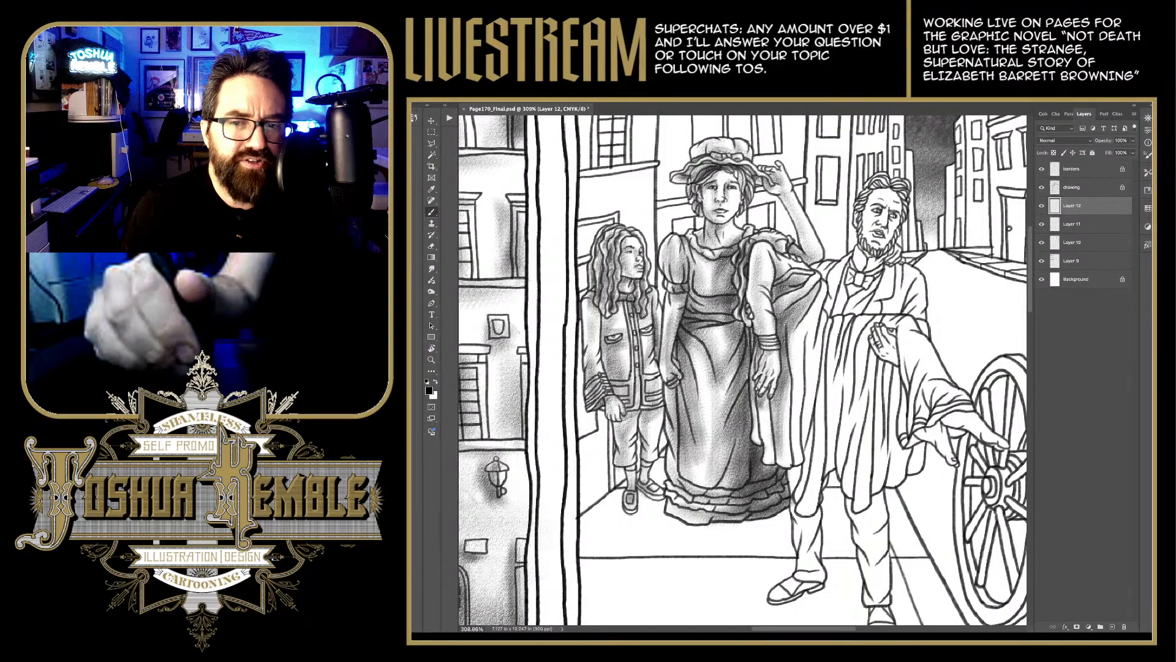
left_click_drag(767, 398, 757, 455)
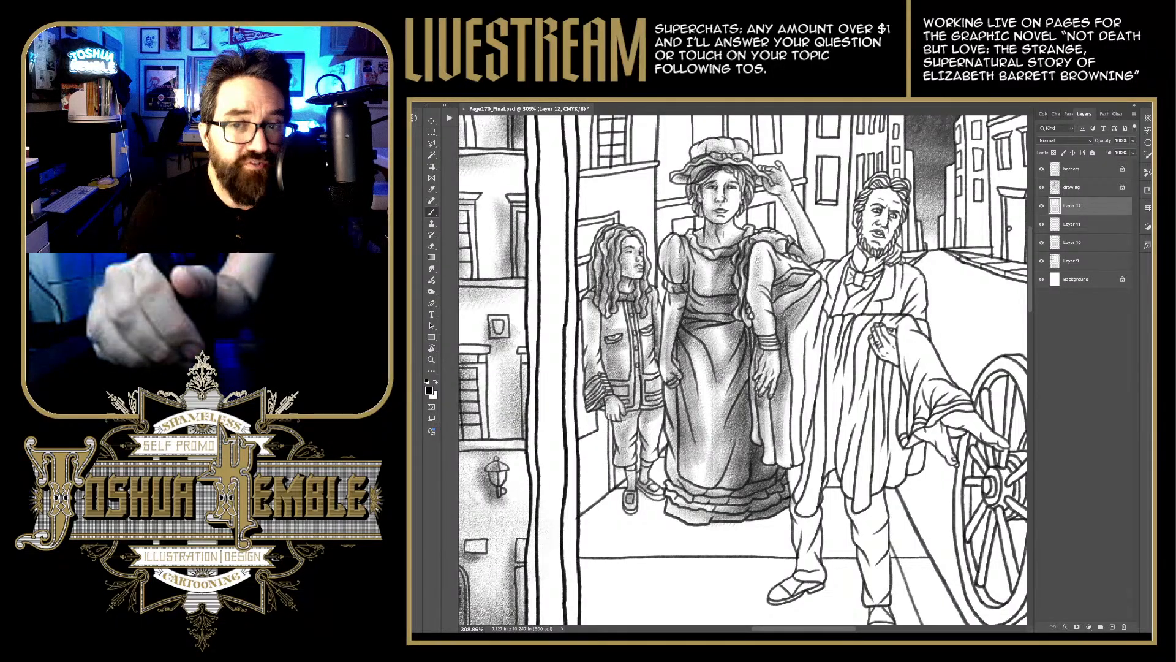
left_click_drag(770, 397, 758, 424)
mouse_move(772, 382)
left_mouse_down()
mouse_move(755, 403)
mouse_move(750, 392)
left_mouse_up()
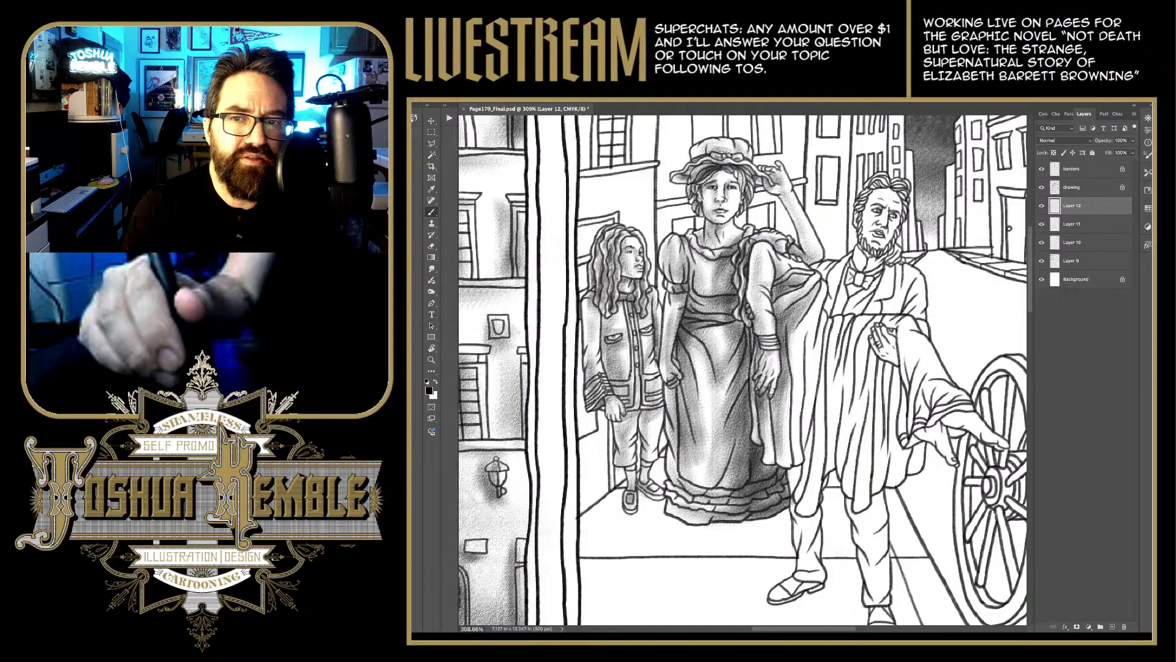
Step: Shade the long dress folds just beyond the hanging hand, from the chest to the lower edge
left_click_drag(813, 299, 791, 375)
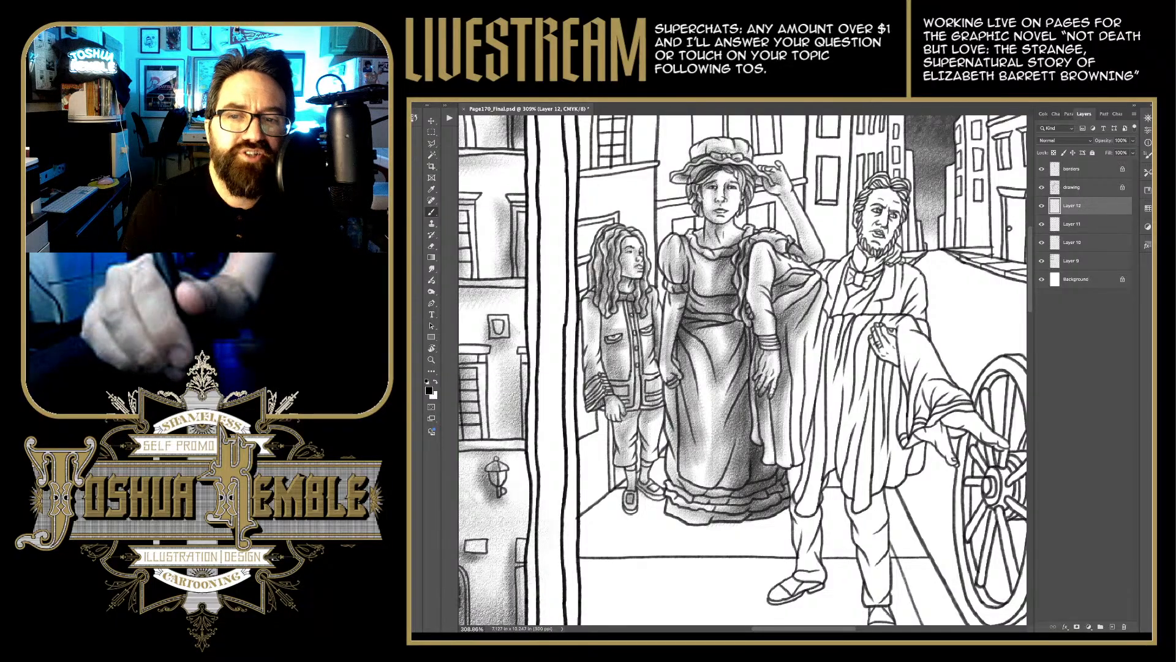
left_click_drag(799, 331, 789, 457)
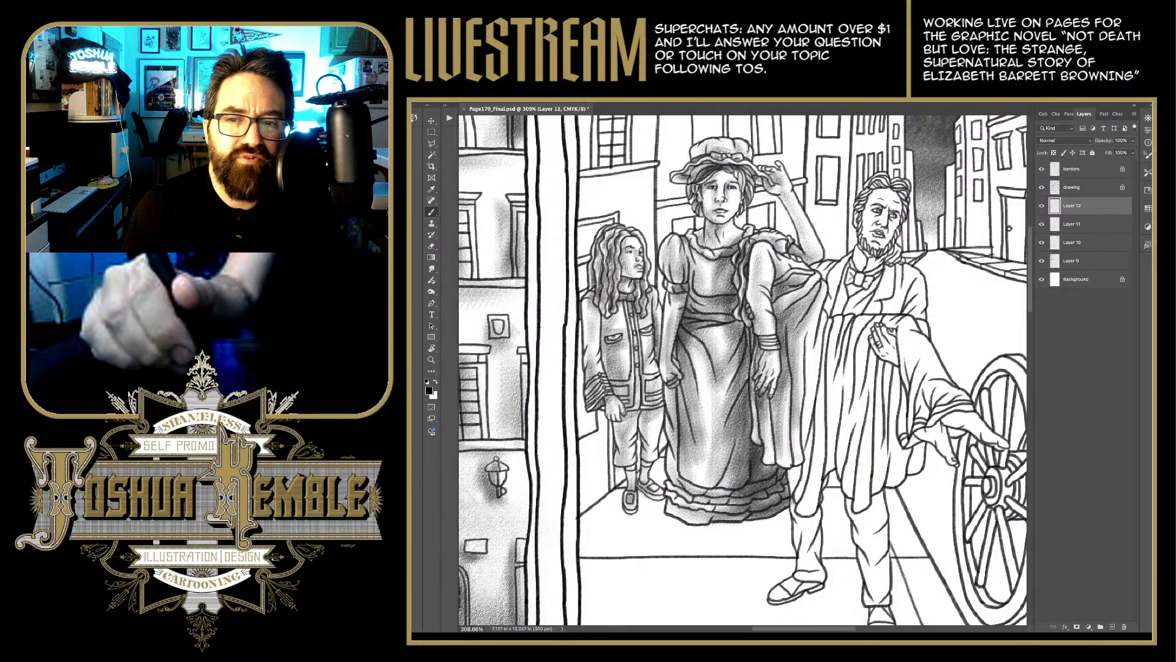
left_click_drag(800, 416, 789, 457)
left_click_drag(802, 349, 788, 448)
left_click_drag(811, 365, 804, 422)
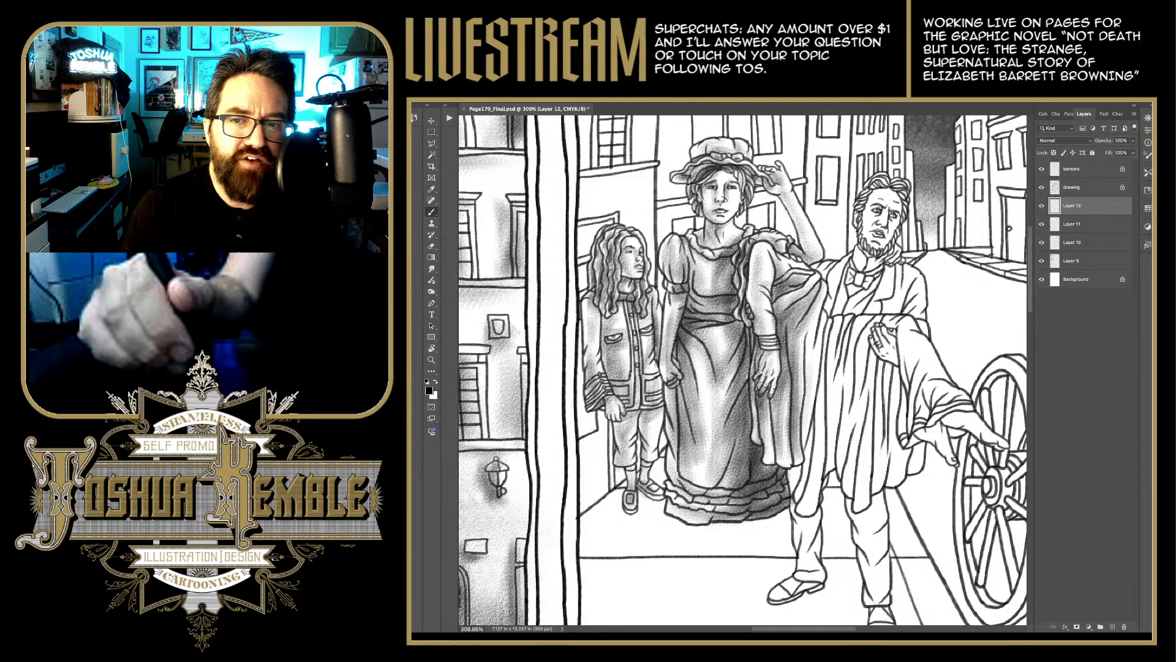
Step: Shade the draped folds in front of the bearded man's hip, down to the cloth's hanging tip at his knee
left_click_drag(811, 336, 800, 420)
left_click_drag(815, 305, 802, 376)
left_click_drag(819, 329, 802, 442)
left_click_drag(825, 353, 809, 443)
left_click_drag(828, 355, 805, 457)
left_click_drag(817, 433, 801, 488)
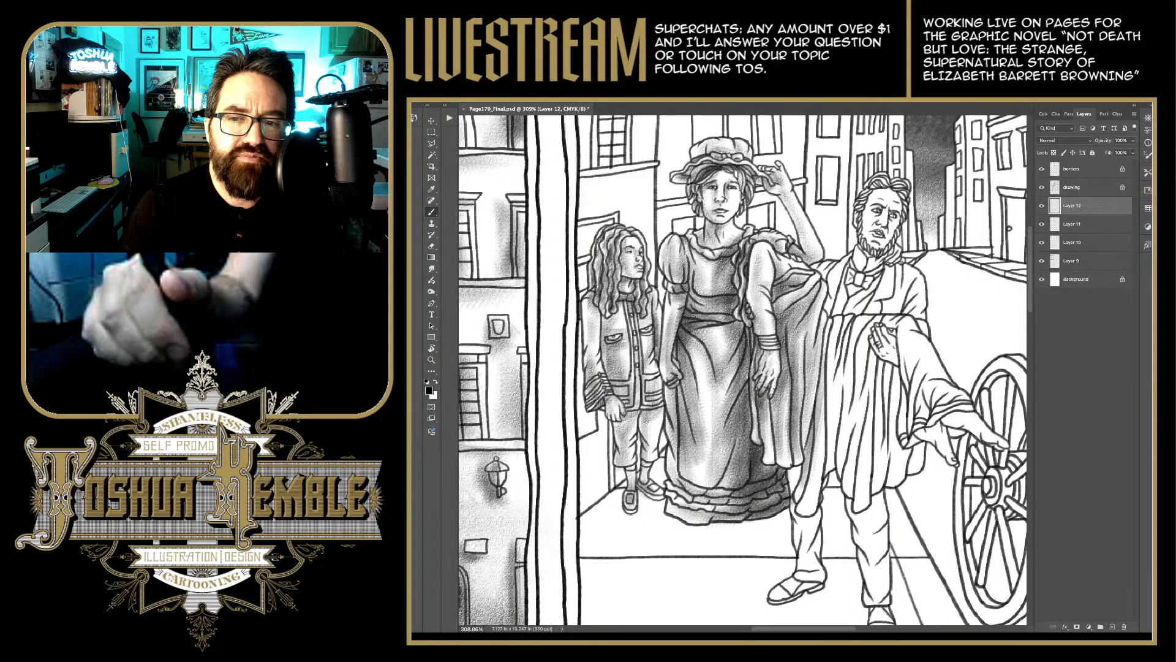
left_click_drag(820, 395, 801, 502)
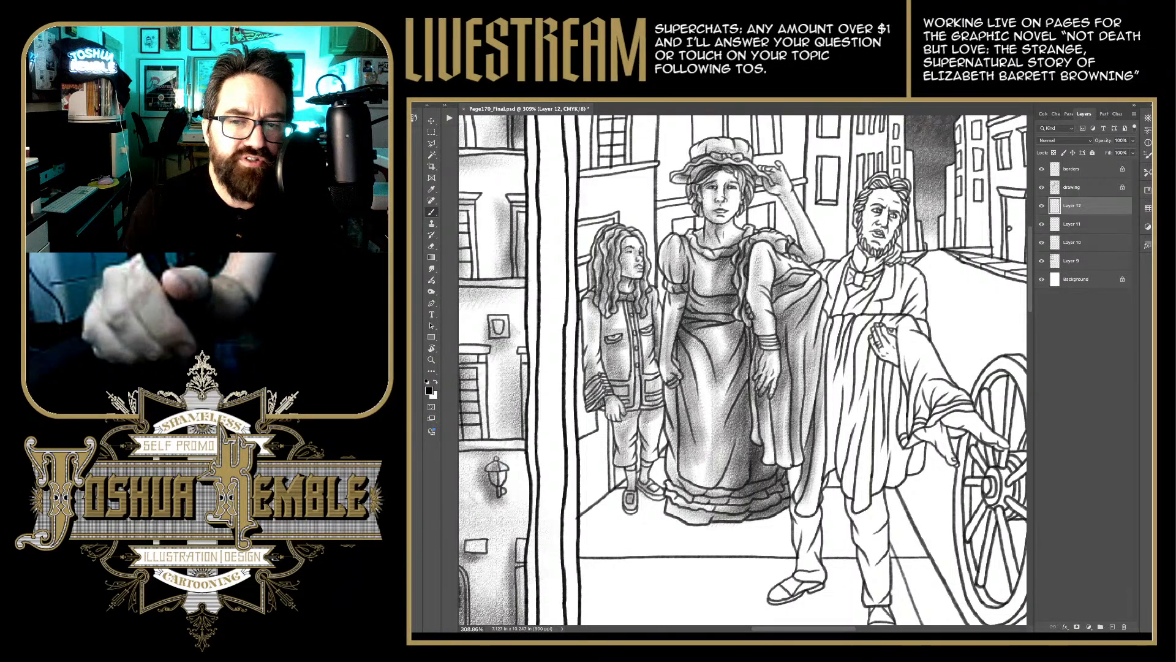
left_click_drag(820, 422, 800, 512)
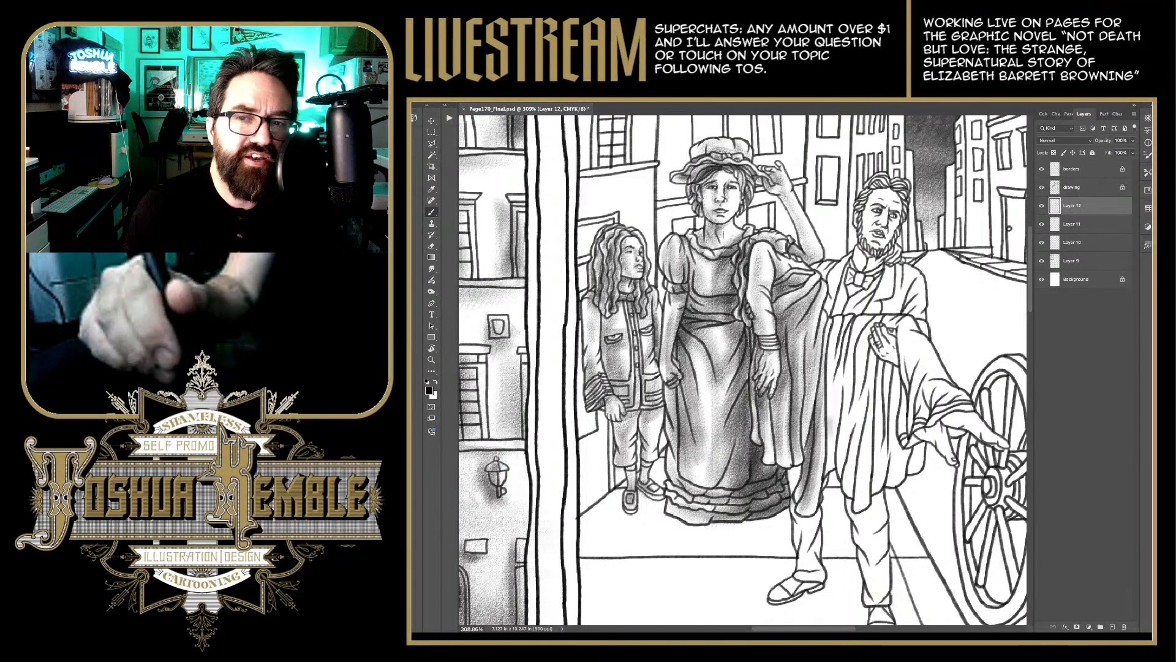
Step: Shade the draped cloth's middle folds from the bearded man's waist down to his thighs
mouse_move(837, 352)
left_mouse_down()
mouse_move(825, 417)
mouse_move(823, 399)
left_mouse_up()
mouse_move(842, 312)
left_mouse_down()
mouse_move(827, 352)
mouse_move(830, 410)
left_mouse_up()
left_click_drag(851, 343, 832, 465)
left_click_drag(853, 416, 839, 469)
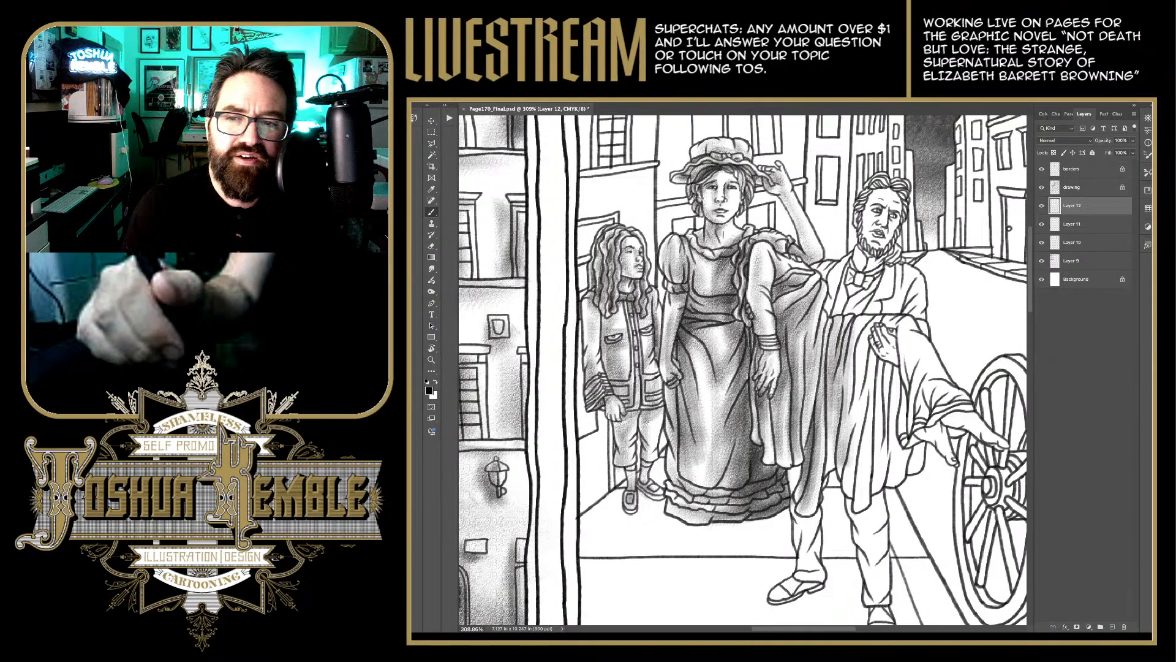
left_click_drag(870, 360, 841, 460)
left_click_drag(851, 403, 844, 414)
left_click_drag(870, 325, 845, 403)
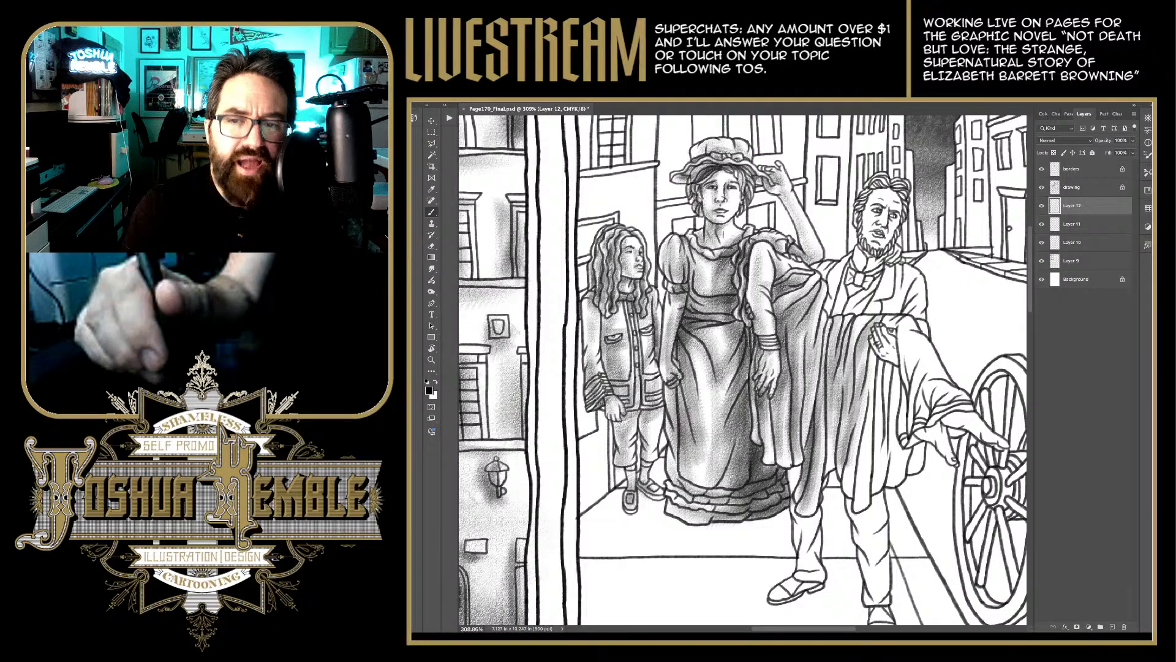
mouse_move(880, 341)
left_mouse_down()
mouse_move(862, 377)
mouse_move(883, 374)
mouse_move(863, 414)
left_mouse_up()
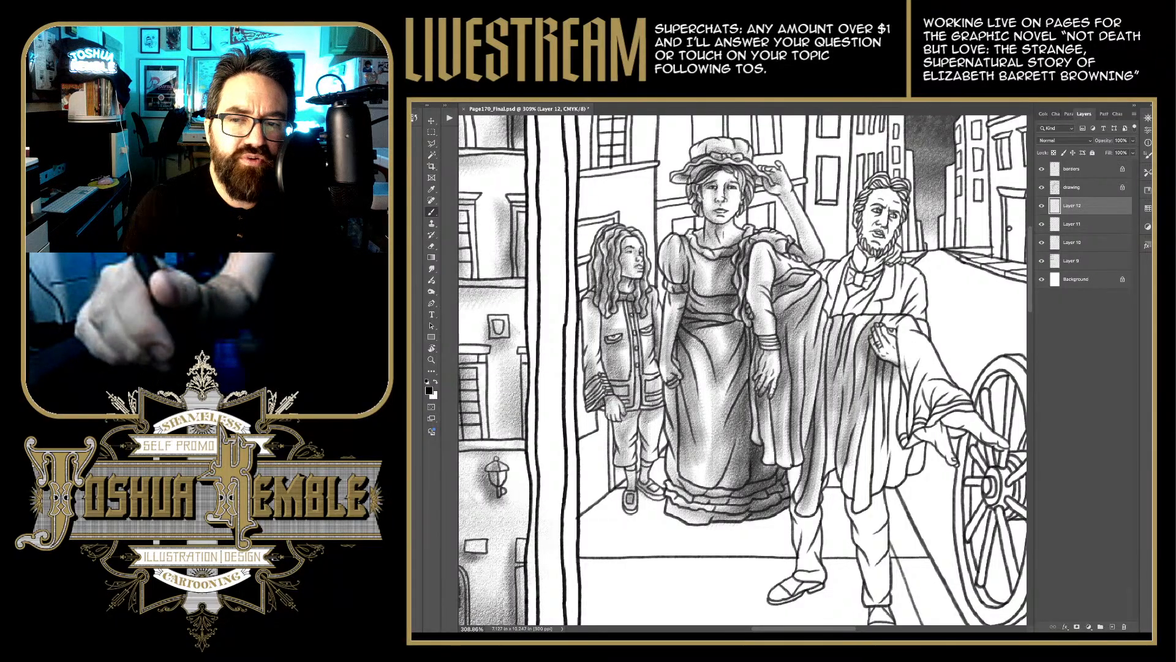
Step: Shade the draped folds below the bearded man's supporting hand, down to the cloth's lower edge
left_click_drag(873, 368, 850, 482)
left_click_drag(854, 442, 845, 495)
mouse_move(877, 393)
left_mouse_down()
mouse_move(861, 454)
mouse_move(870, 469)
left_mouse_up()
left_click_drag(884, 350, 867, 468)
left_click_drag(897, 382, 878, 438)
mouse_move(895, 339)
left_mouse_down()
mouse_move(880, 420)
mouse_move(889, 416)
mouse_move(889, 480)
left_mouse_up()
left_click_drag(902, 417, 888, 480)
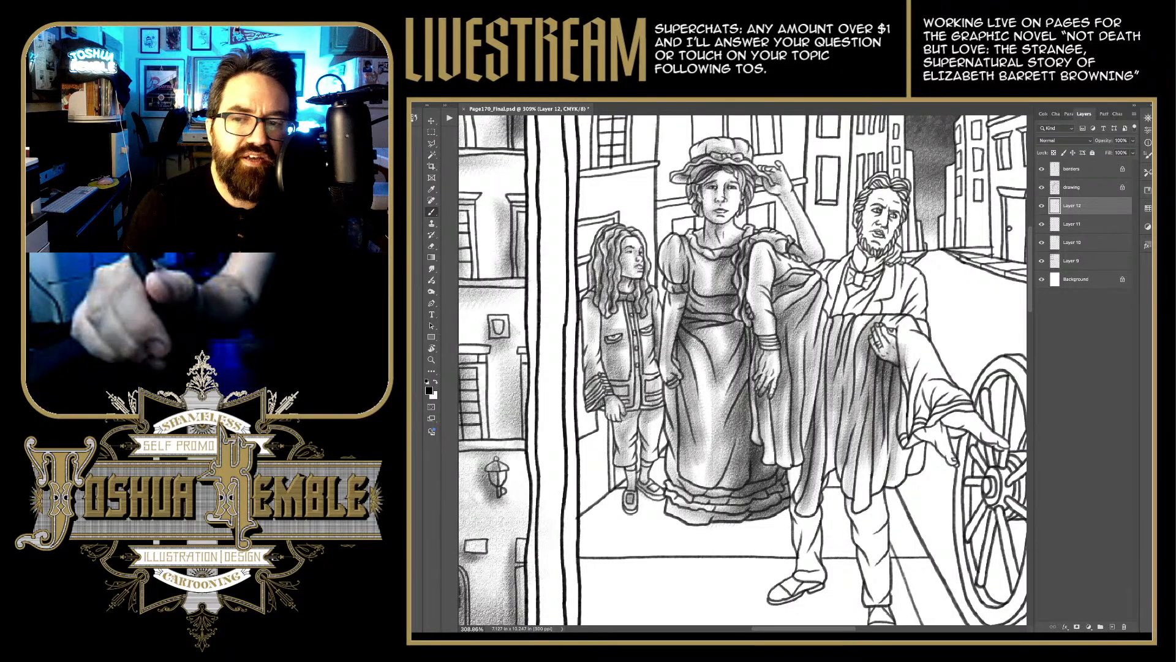
left_click_drag(898, 387, 892, 468)
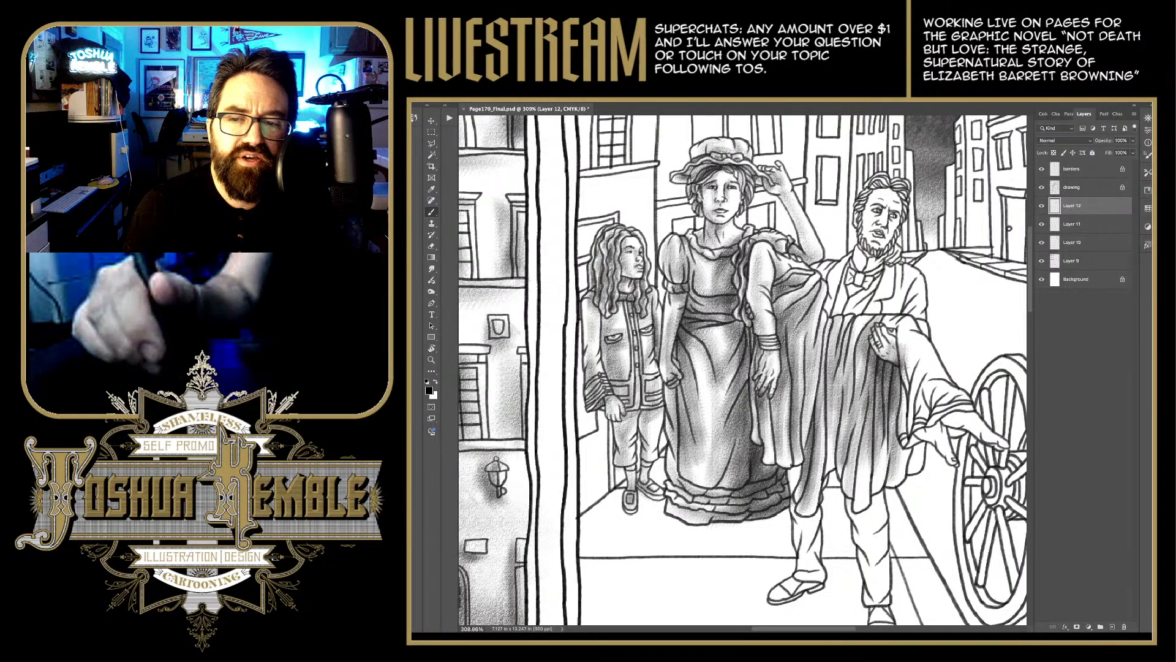
left_click_drag(905, 421, 894, 479)
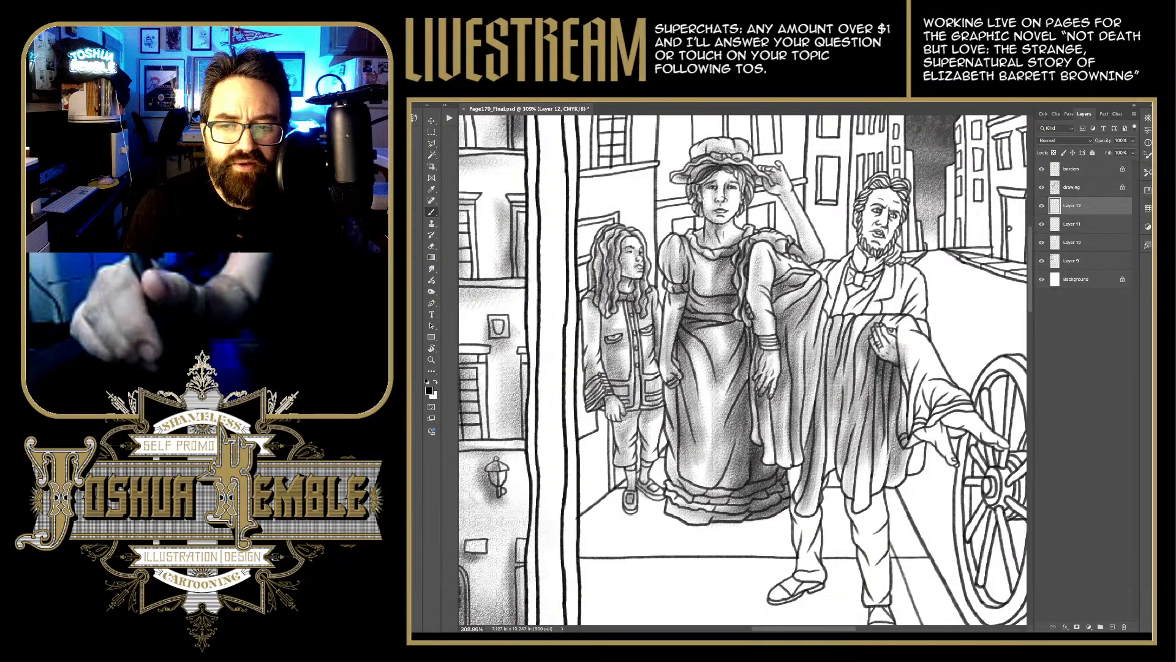
Step: Shade the outermost folds near the wheel and deepen the shadow on the cloth beneath the man's hand and the draped forearm
left_click_drag(925, 430, 911, 471)
left_click_drag(923, 436, 909, 470)
left_click_drag(925, 415, 908, 466)
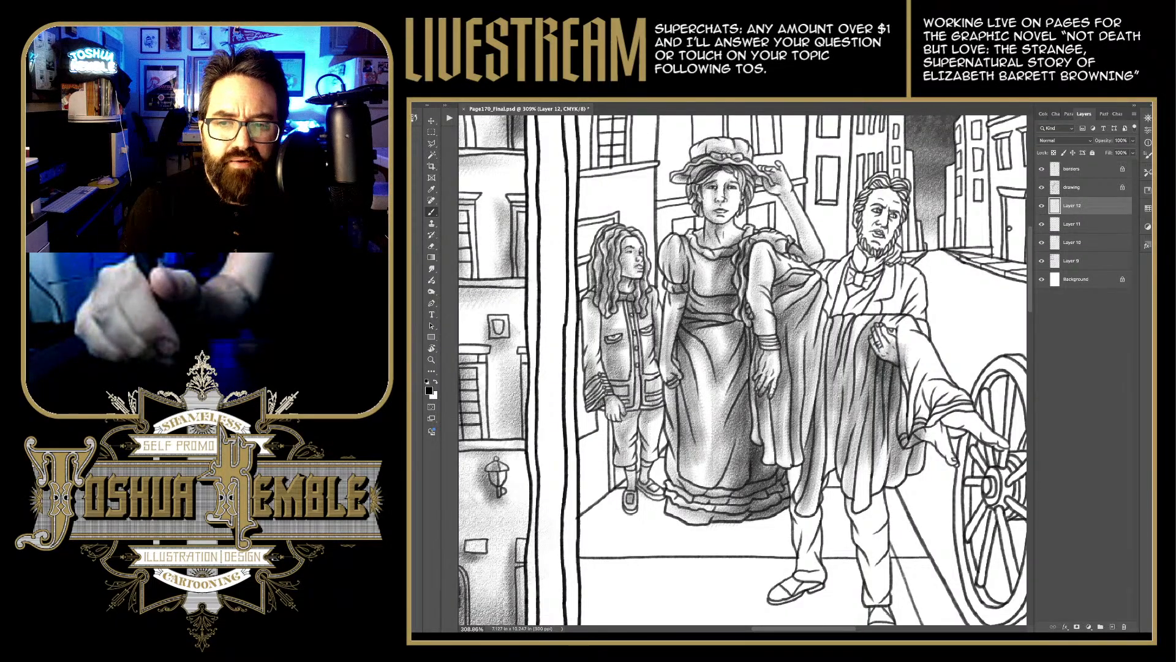
mouse_move(889, 422)
left_mouse_down()
mouse_move(873, 491)
mouse_move(855, 502)
left_mouse_up()
mouse_move(876, 345)
left_mouse_down()
mouse_move(863, 381)
mouse_move(874, 366)
left_mouse_up()
left_click_drag(912, 363, 884, 381)
mouse_move(918, 380)
left_mouse_down()
mouse_move(885, 389)
mouse_move(889, 459)
left_mouse_up()
left_click_drag(920, 438, 908, 455)
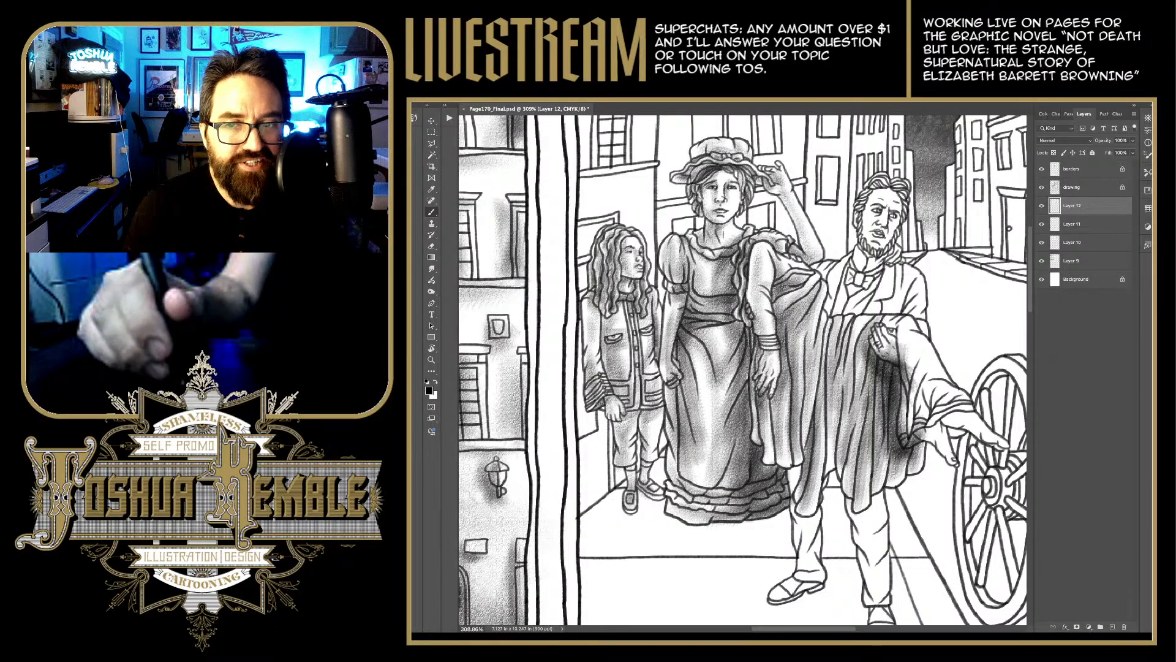
Step: Lighten the shadow on the draped cloth beneath the bearded man's supporting hand with the Eraser
key("e")
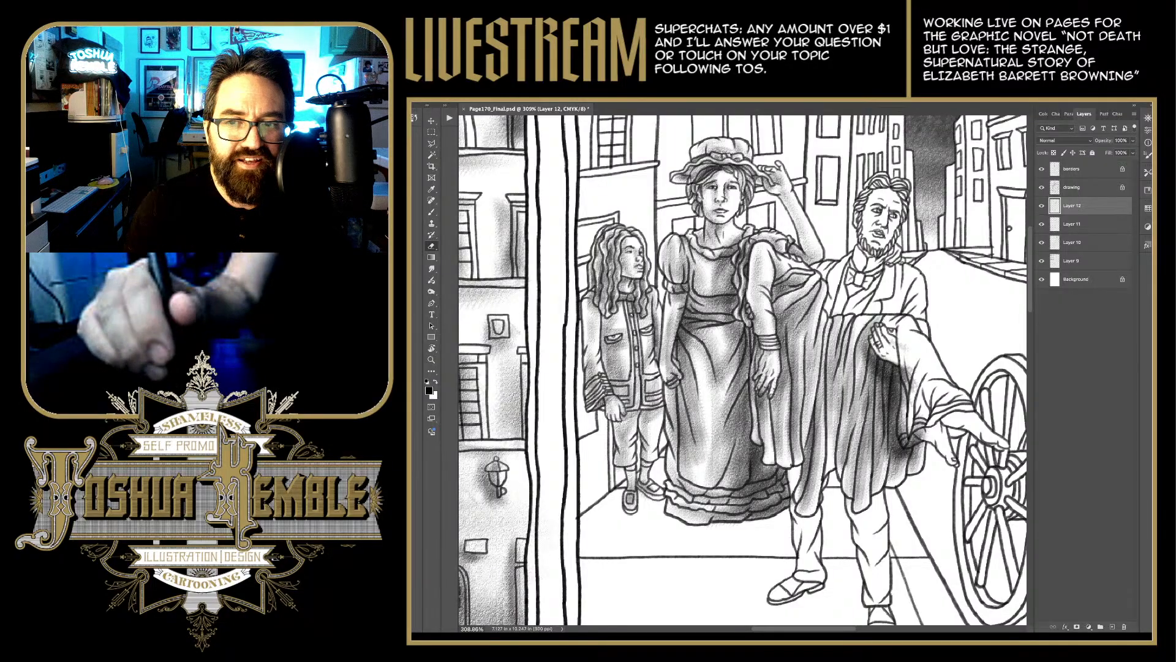
left_click_drag(907, 365, 900, 434)
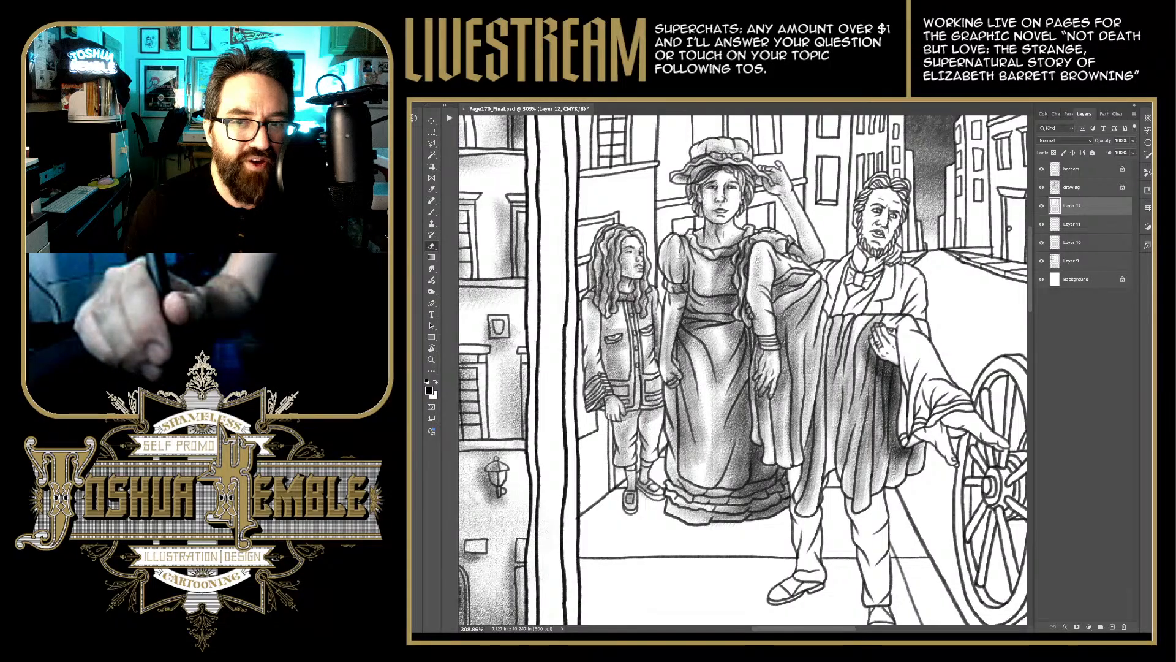
left_click_drag(882, 368, 788, 417)
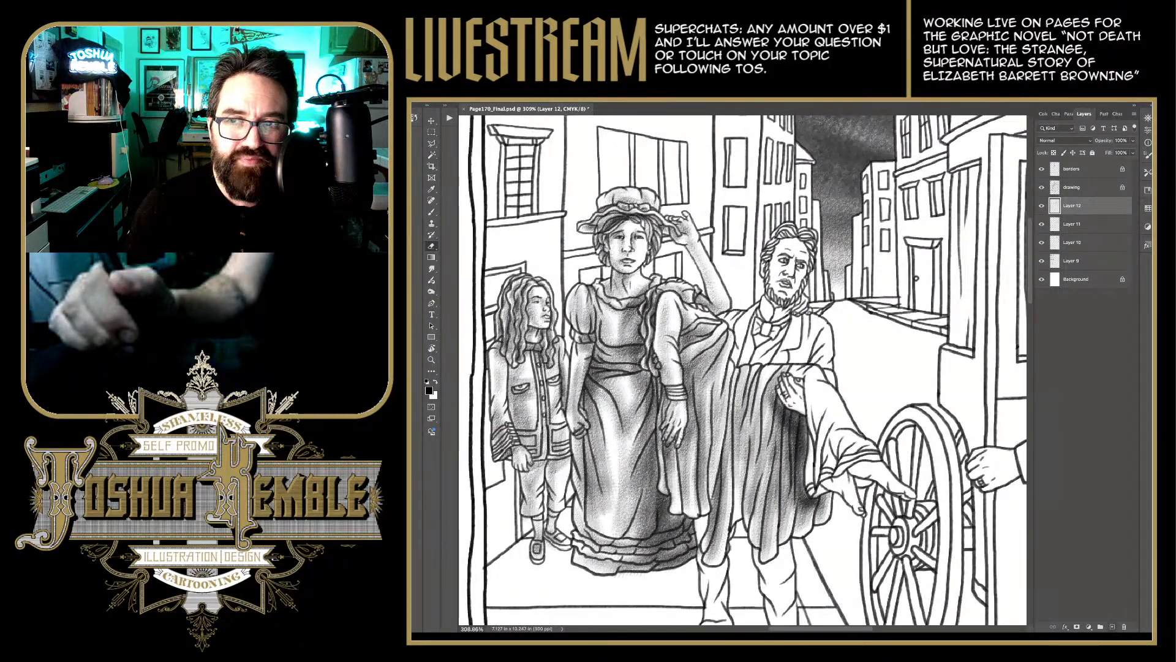
Step: On a new layer, darken the area around the carried figure's hanging hand, clean up its edge, and save the file
key("ctrl+shift+alt+n")
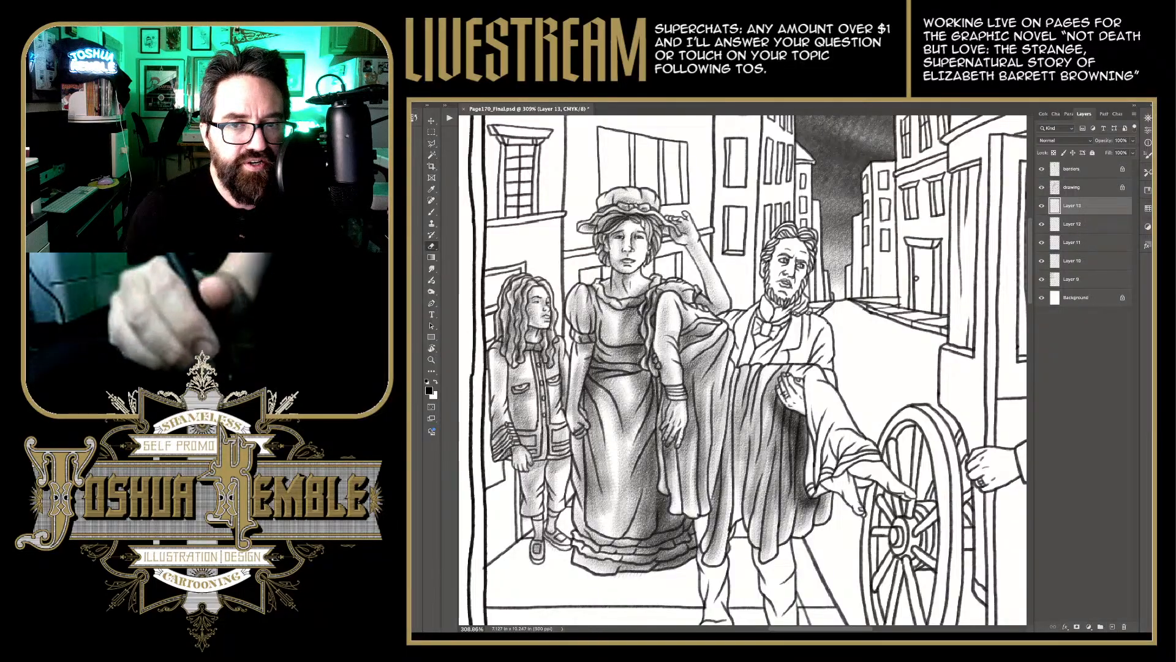
key("b")
left_click_drag(668, 394, 674, 477)
left_click_drag(679, 428, 668, 497)
key("e")
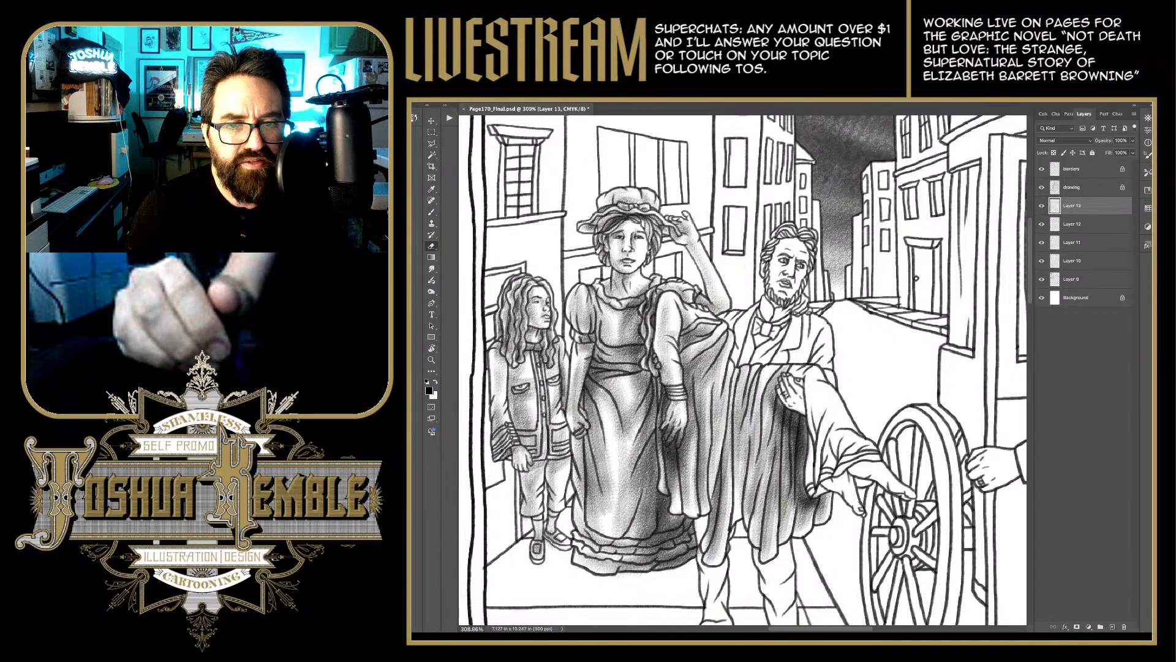
mouse_move(671, 423)
left_mouse_down()
mouse_move(670, 444)
mouse_move(673, 430)
left_mouse_up()
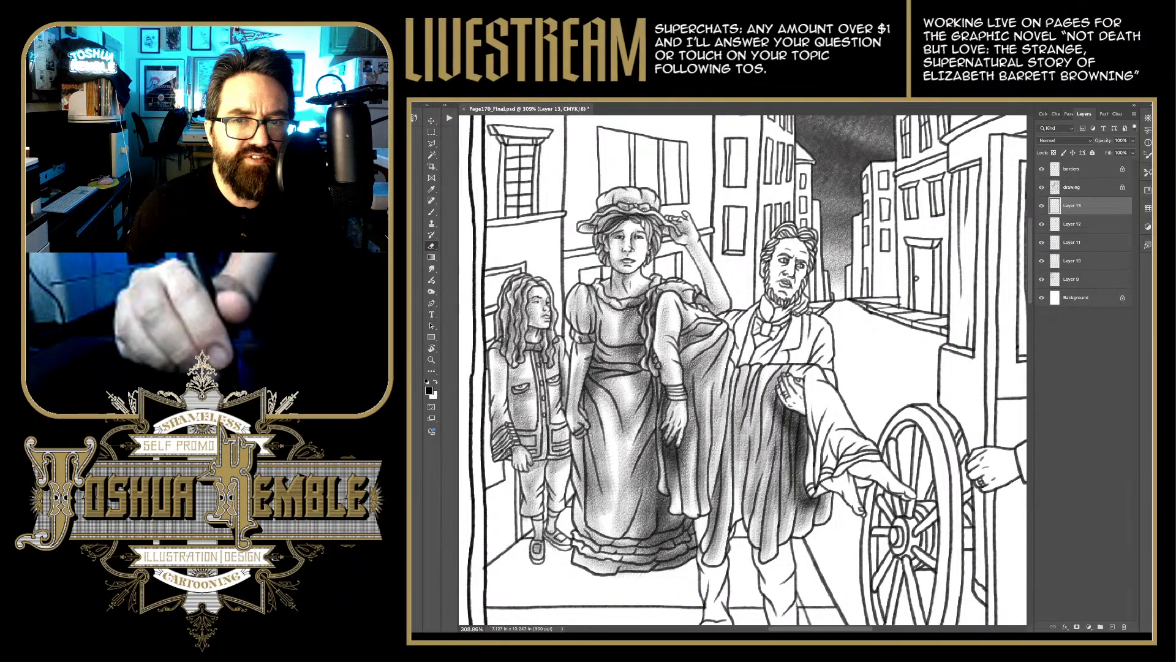
key("b")
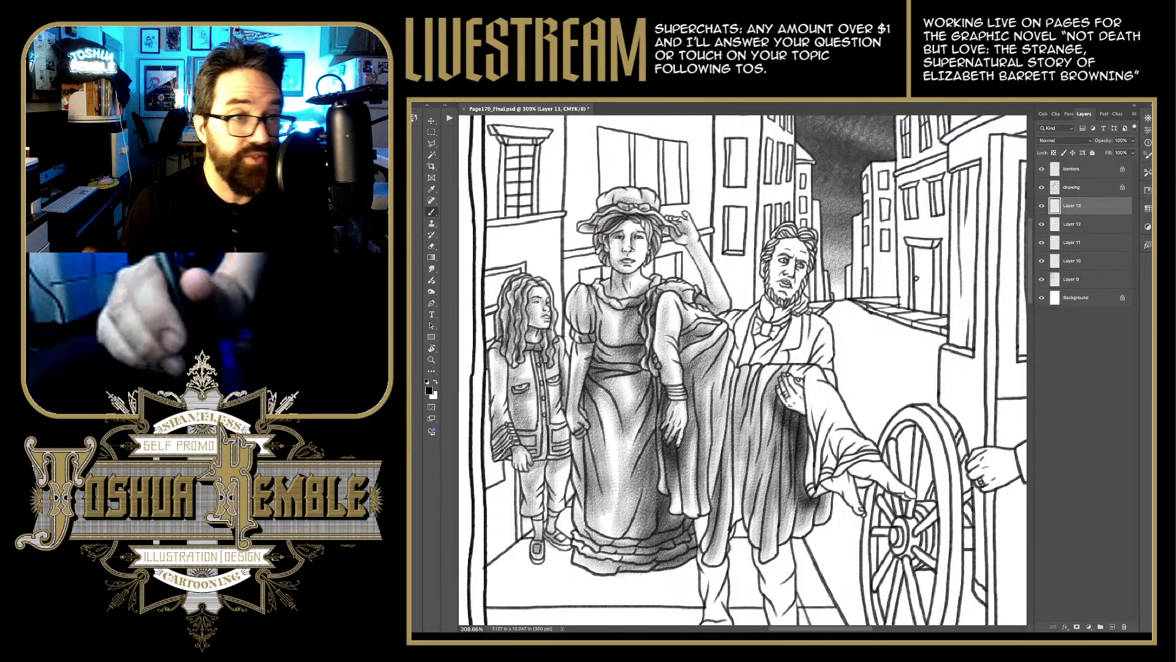
key("ctrl+s")
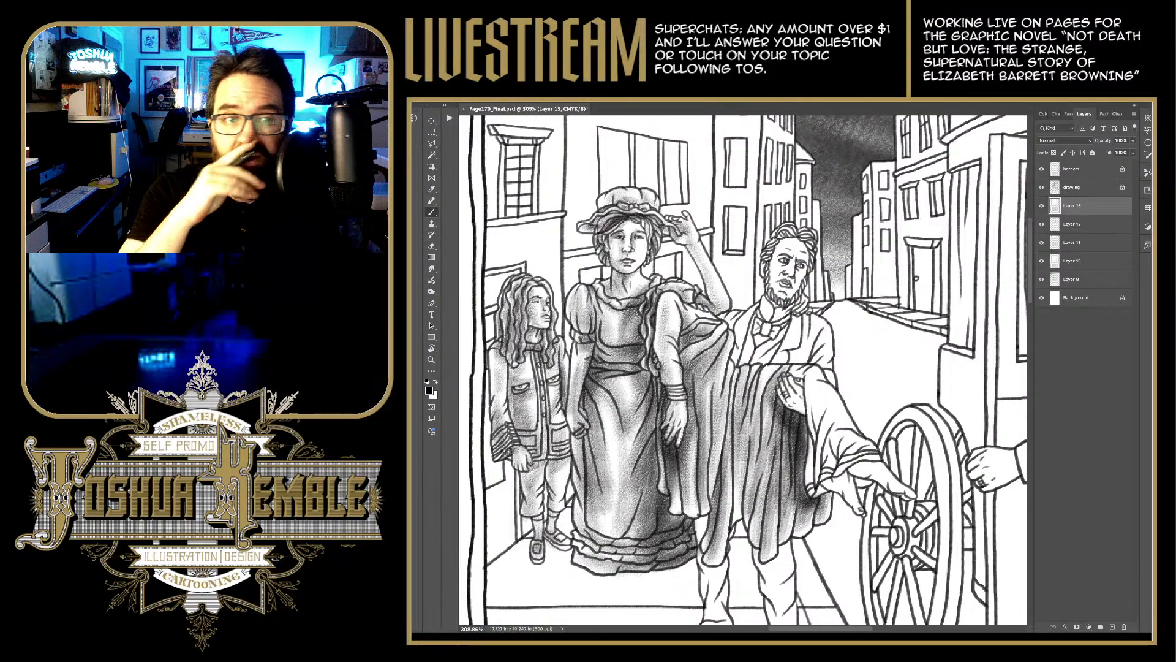
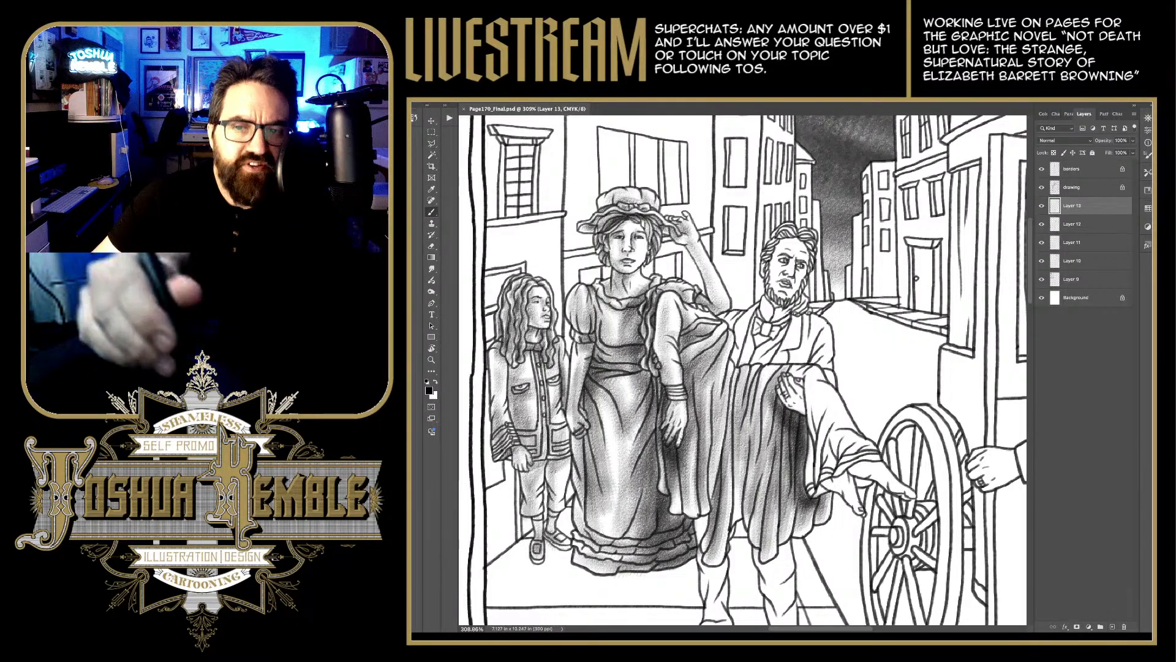
Step: Shade the dress over the carried figure's knees around the bearded man's supporting hand, erasing tone from his fingers
left_click_drag(835, 381, 907, 381)
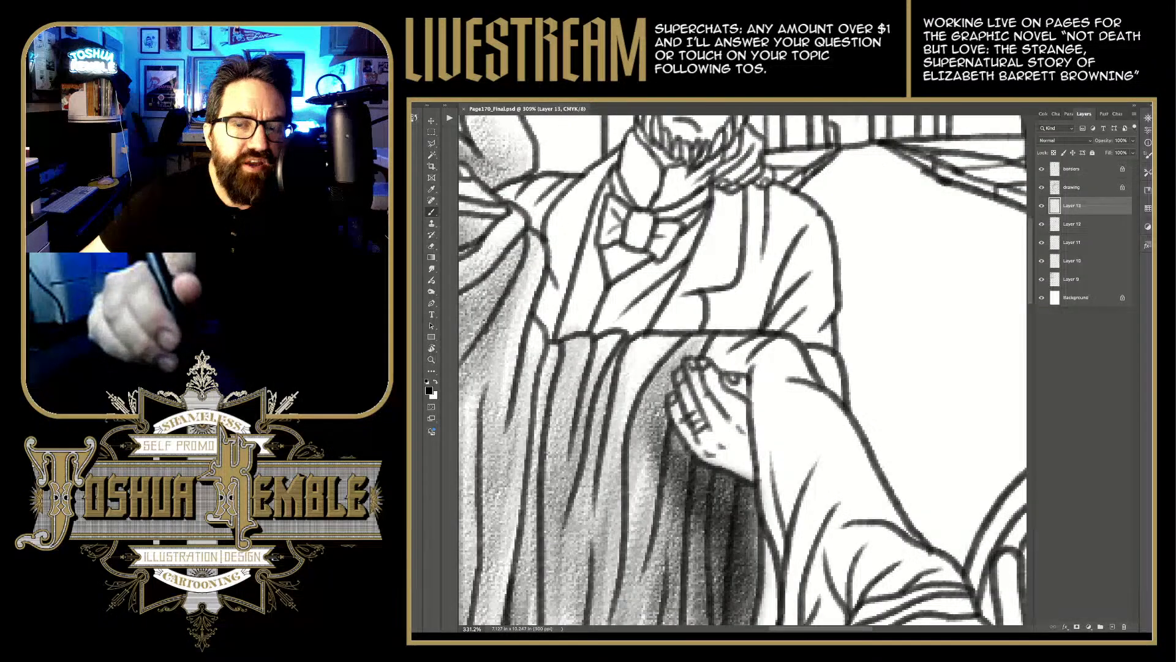
left_click_drag(835, 392, 733, 252)
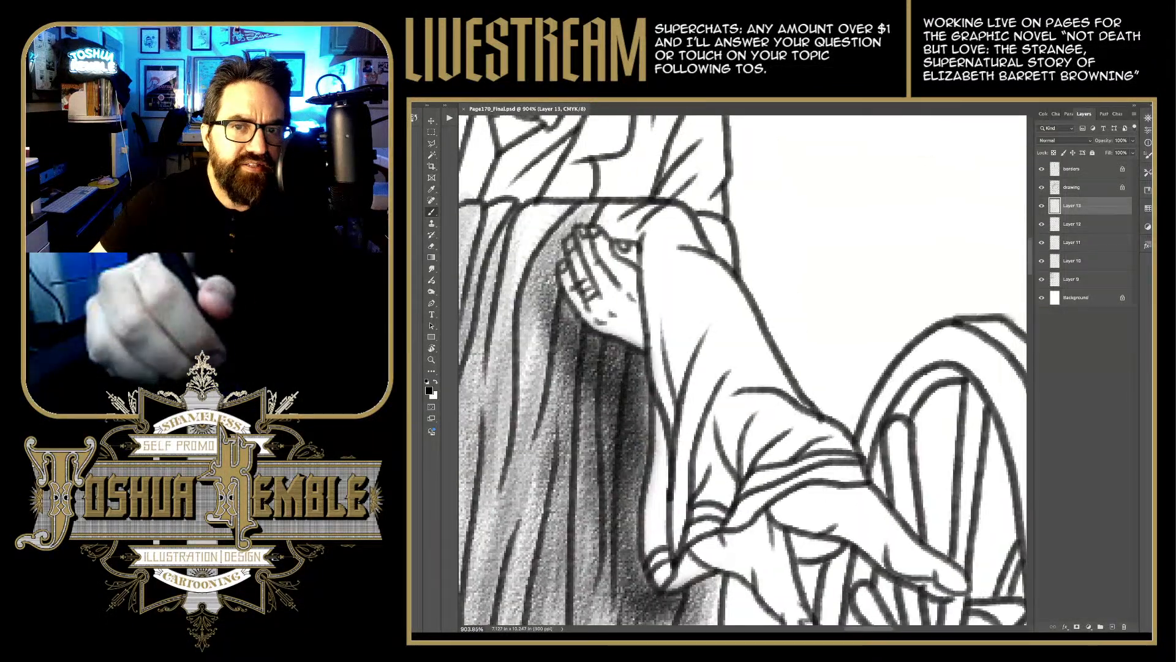
left_click_drag(674, 399, 671, 245)
mouse_move(674, 331)
left_mouse_down()
mouse_move(668, 233)
mouse_move(601, 214)
left_mouse_up()
mouse_move(649, 257)
left_mouse_down()
mouse_move(582, 208)
mouse_move(625, 261)
mouse_move(589, 269)
left_mouse_up()
key("e")
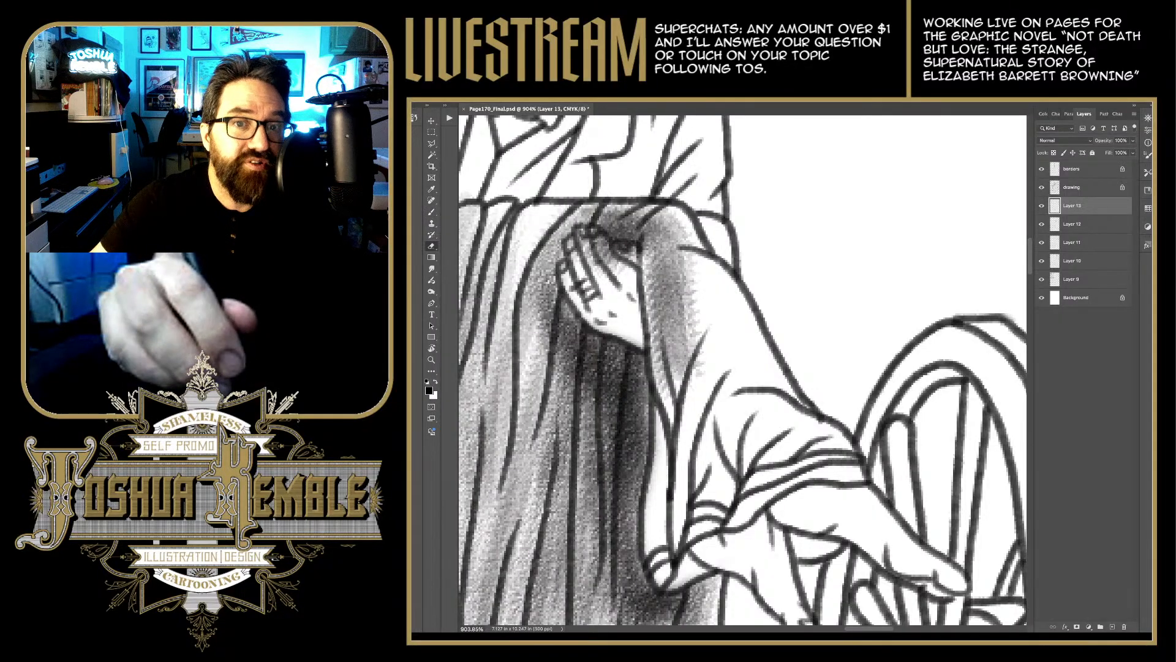
mouse_move(634, 231)
left_mouse_down()
mouse_move(597, 270)
mouse_move(582, 263)
left_mouse_up()
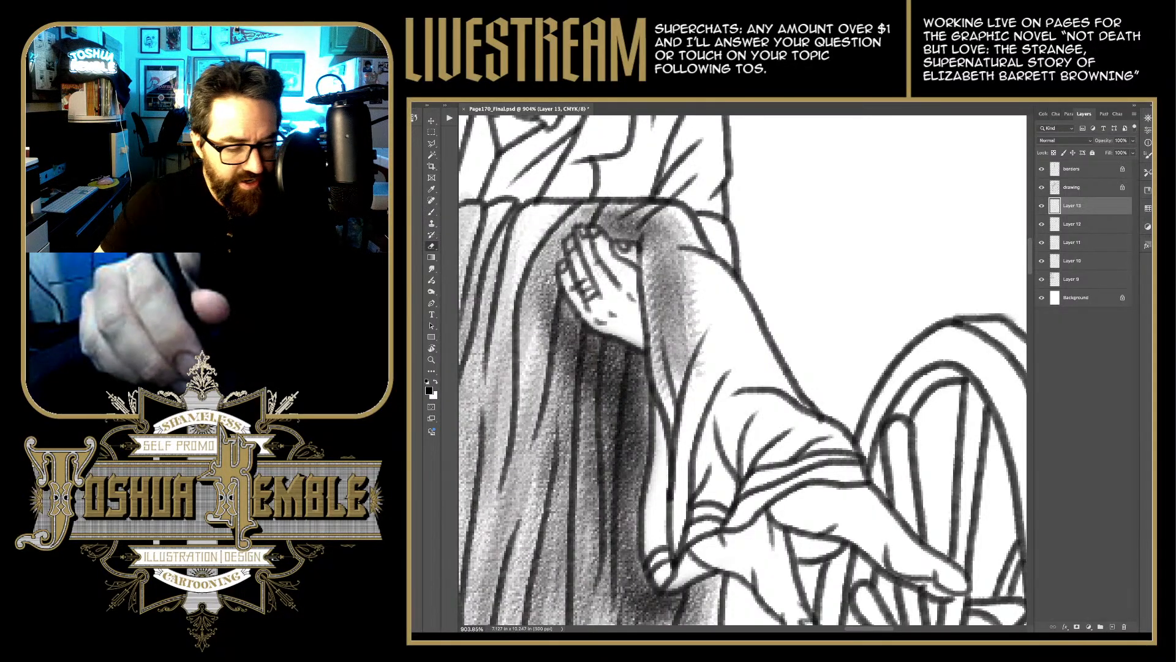
Step: Shade the far knee and the dress's inner folds running down the carried figure's legs to the hem
key("b")
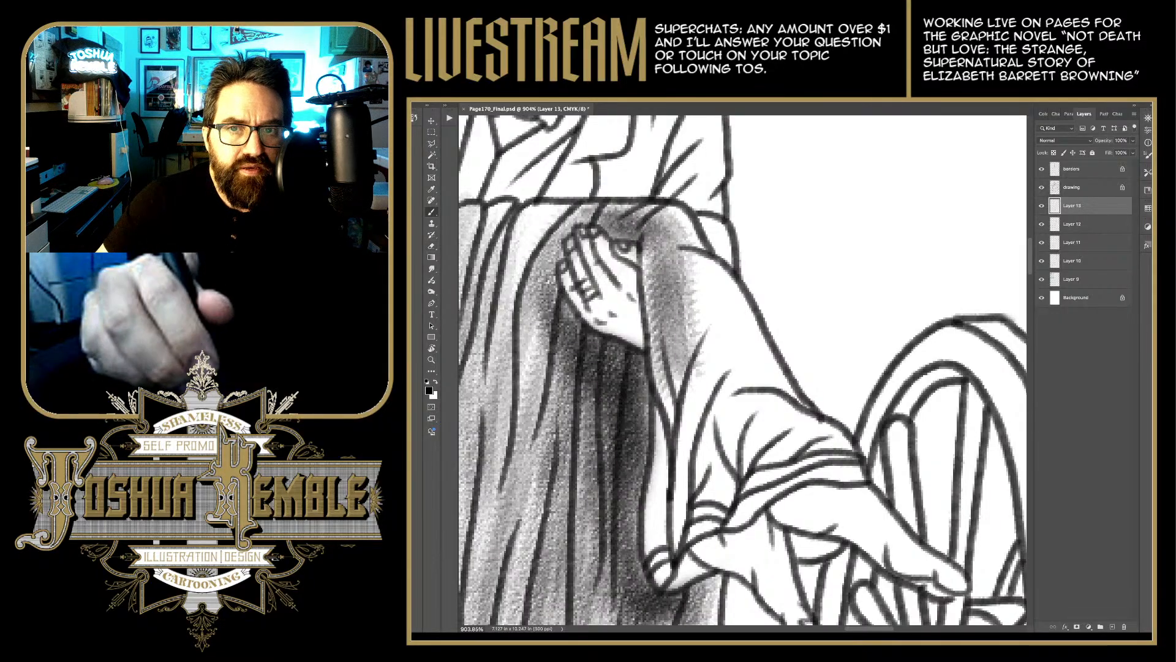
left_click_drag(716, 228, 698, 318)
left_click_drag(707, 263, 692, 348)
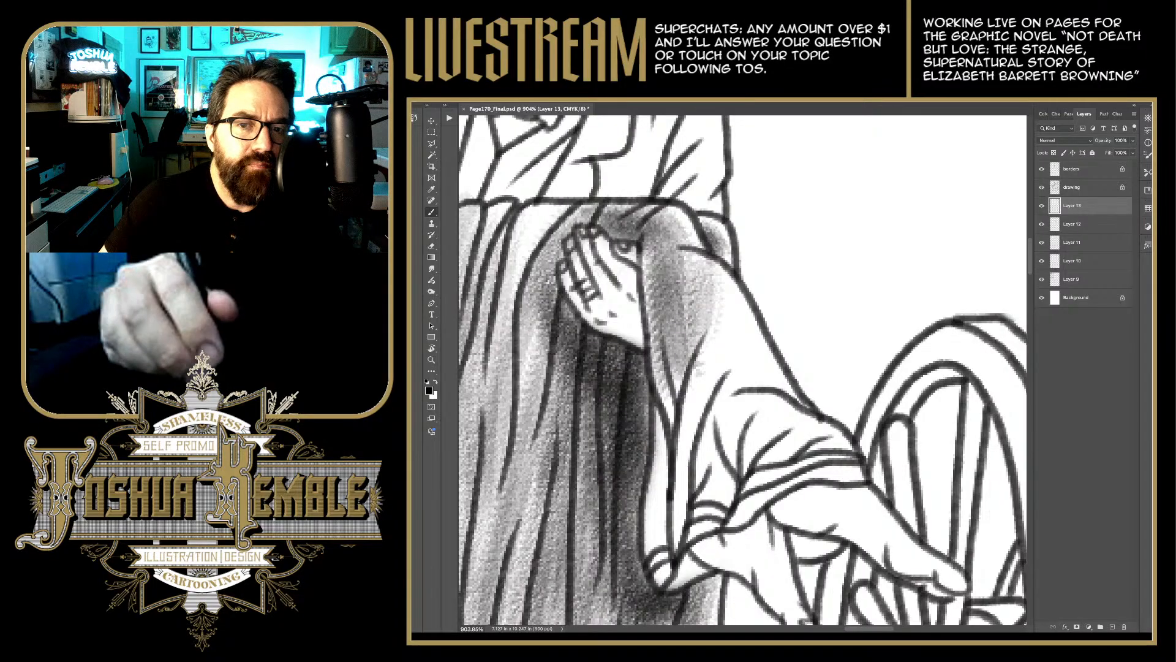
left_click_drag(661, 416, 704, 588)
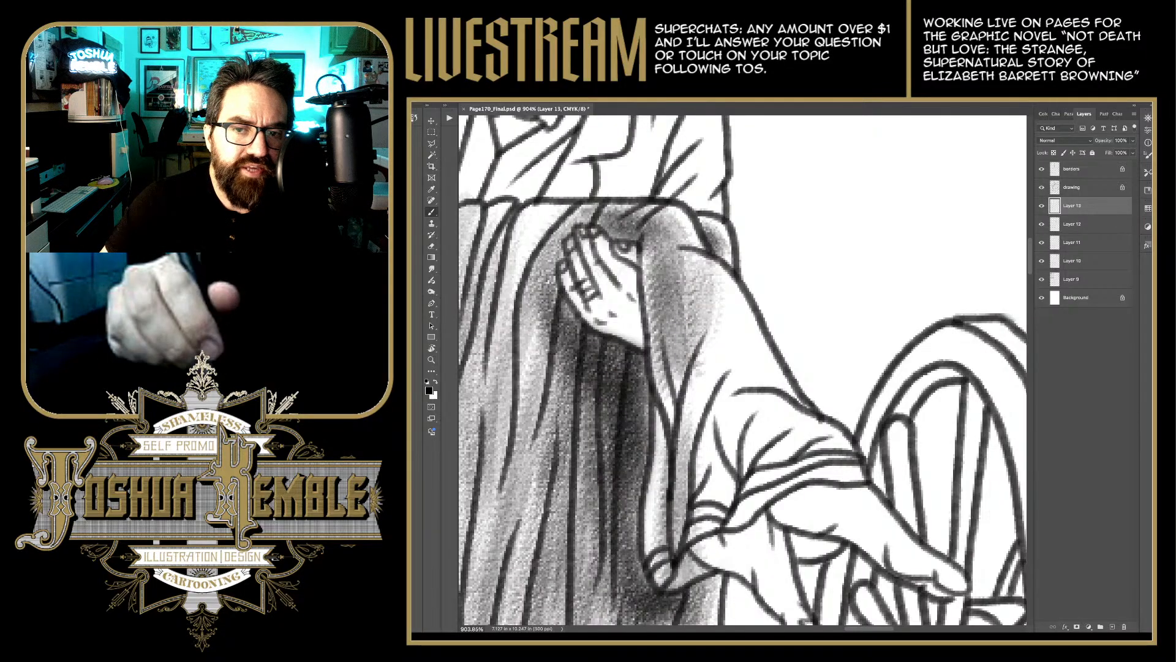
left_click_drag(686, 398, 710, 515)
left_click_drag(717, 444, 711, 470)
mouse_move(732, 404)
left_mouse_down()
mouse_move(763, 527)
mouse_move(766, 466)
mouse_move(756, 502)
left_mouse_up()
left_click_drag(735, 368, 729, 490)
left_click_drag(732, 423, 723, 294)
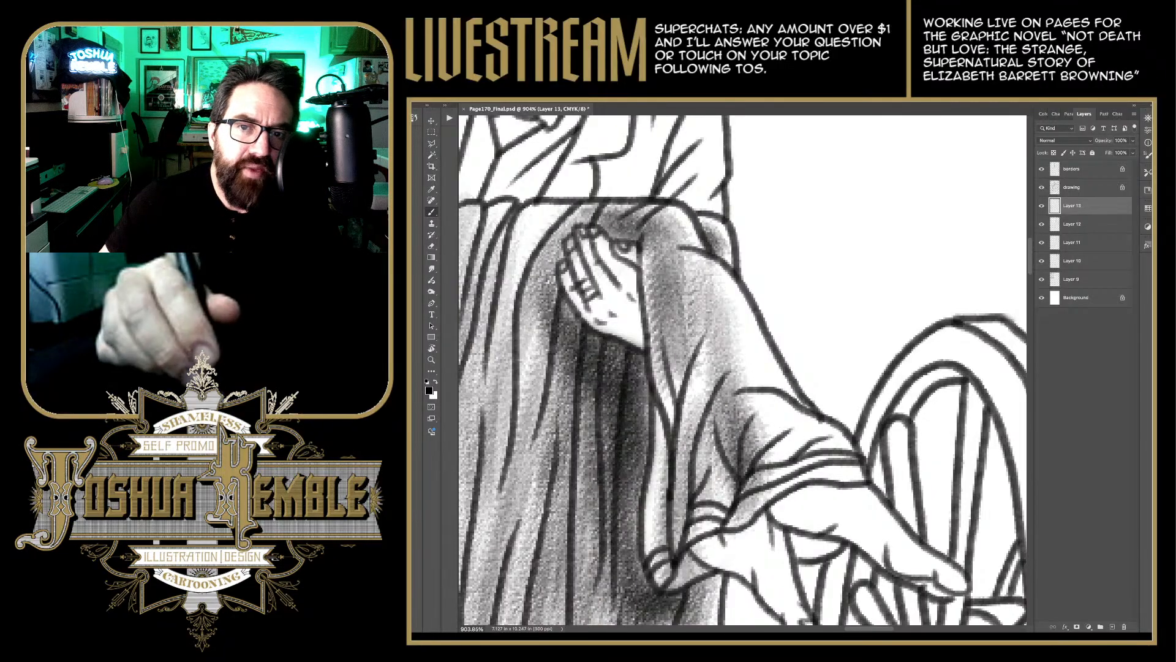
Step: Shade the dress's outer edge along the shins and deepen the gathered folds above the hem
mouse_move(757, 337)
left_mouse_down()
mouse_move(732, 386)
mouse_move(774, 384)
mouse_move(701, 398)
left_mouse_up()
left_click_drag(710, 346, 699, 416)
left_click_drag(796, 423, 745, 490)
left_click_drag(808, 453, 695, 533)
mouse_move(732, 471)
left_mouse_down()
mouse_move(680, 539)
mouse_move(680, 581)
left_mouse_up()
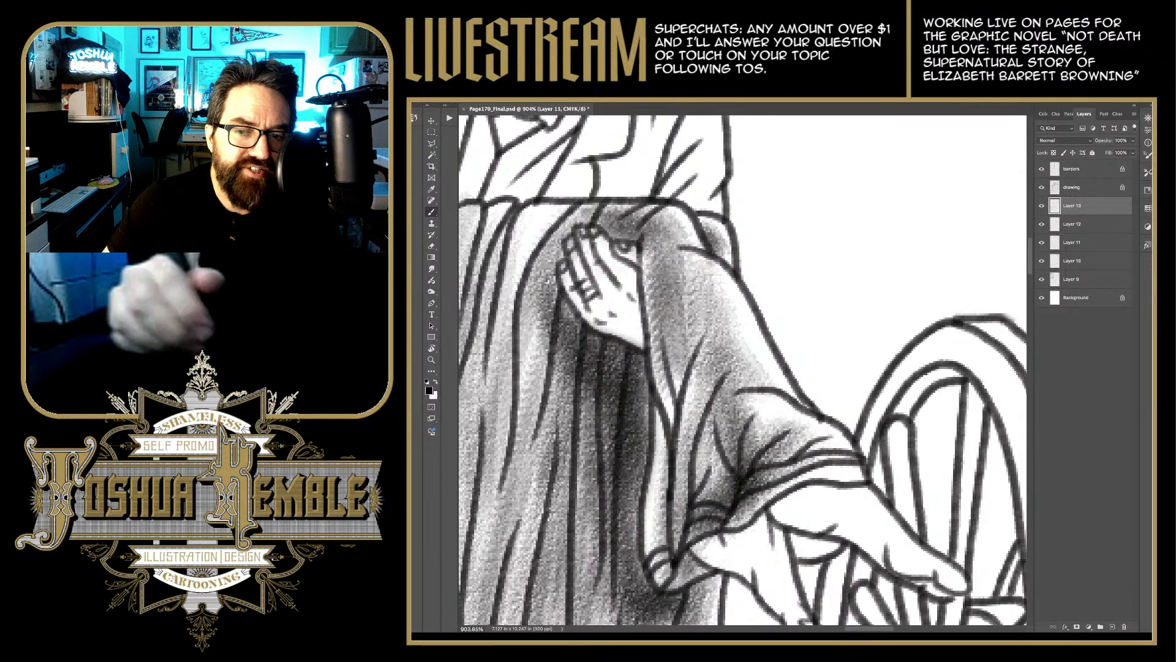
Step: Shade the hem's inner side behind the ankles and the carried figure's lower foot beneath the cloth
left_click_drag(818, 540, 791, 555)
left_click_drag(796, 392, 682, 264)
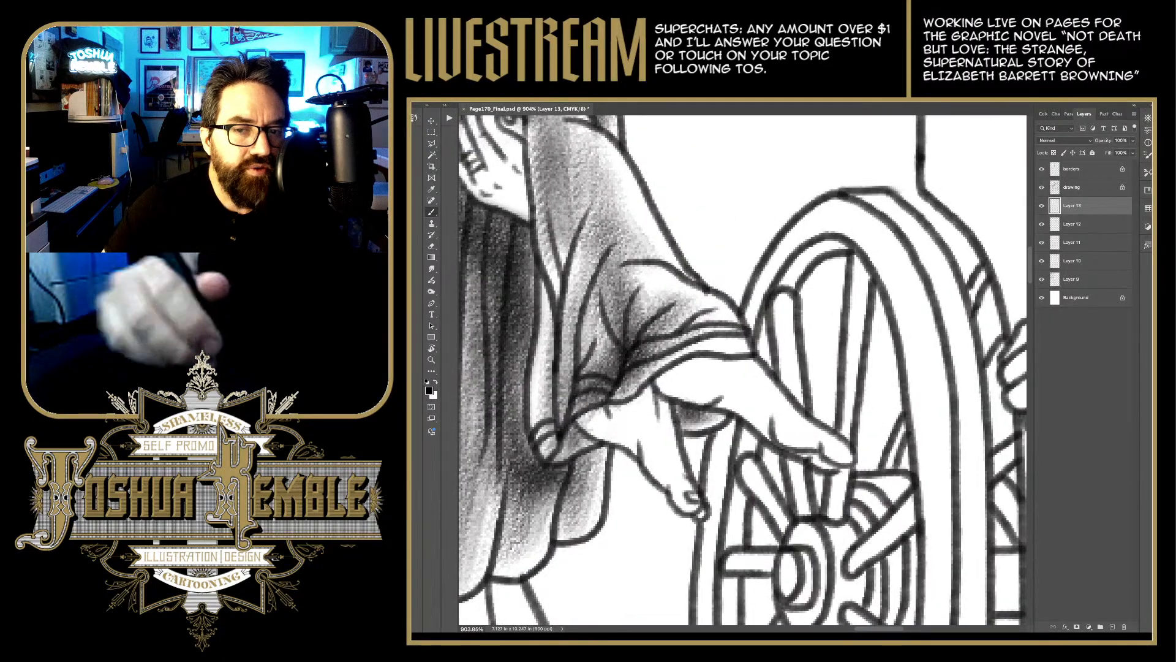
left_click_drag(672, 414, 648, 450)
mouse_move(670, 384)
left_mouse_down()
mouse_move(631, 461)
mouse_move(631, 422)
mouse_move(585, 432)
left_mouse_up()
left_click_drag(652, 404, 592, 440)
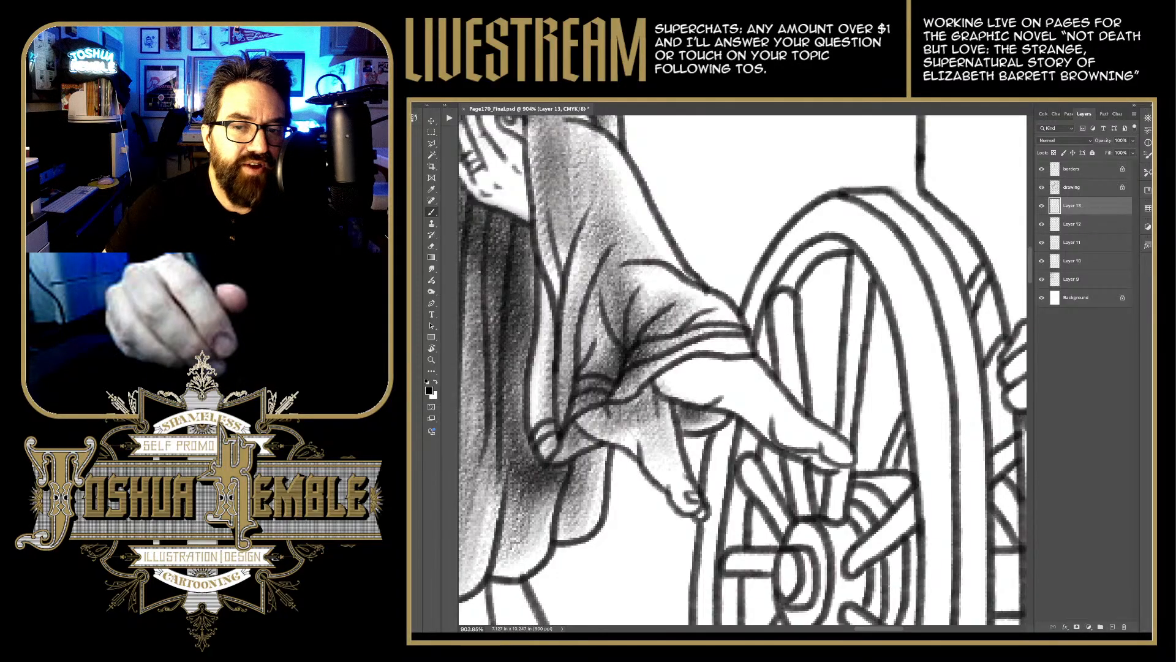
left_click_drag(643, 380, 606, 429)
Step: Shade the carried figure's upper foot from the hem to the toes and extend tone along the lower foot
mouse_move(802, 429)
left_mouse_down()
mouse_move(741, 398)
mouse_move(729, 365)
mouse_move(665, 360)
left_mouse_up()
mouse_move(711, 395)
left_mouse_down()
mouse_move(650, 365)
mouse_move(687, 358)
left_mouse_up()
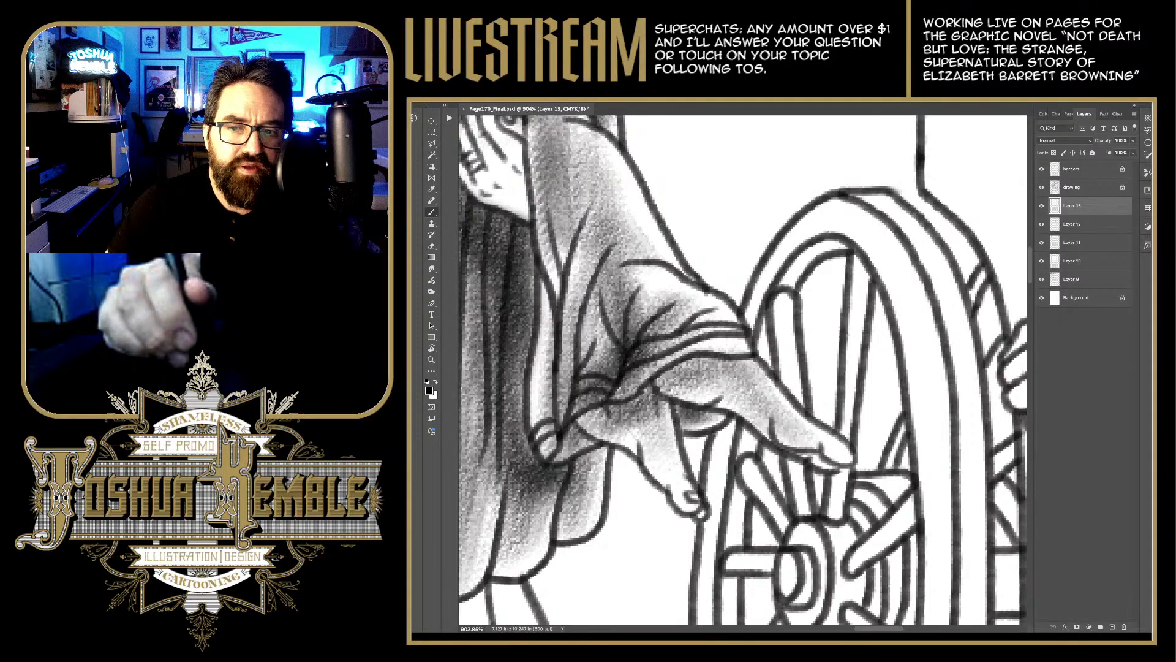
mouse_move(828, 467)
left_mouse_down()
mouse_move(806, 454)
mouse_move(823, 444)
mouse_move(814, 437)
left_mouse_up()
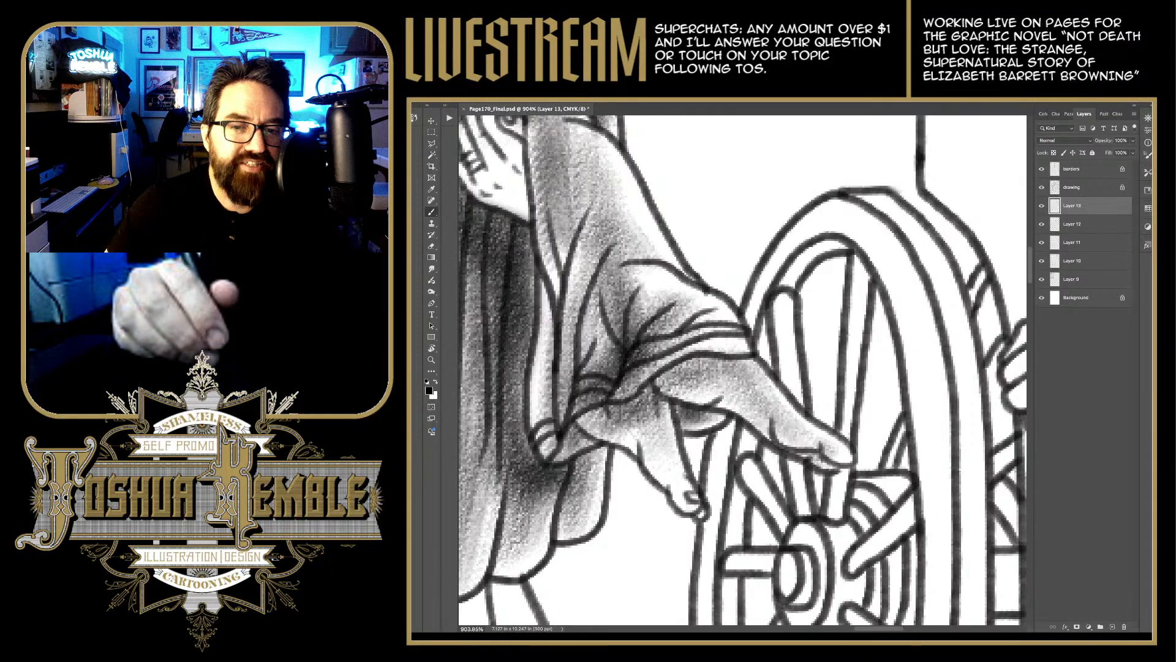
left_click_drag(692, 506, 638, 429)
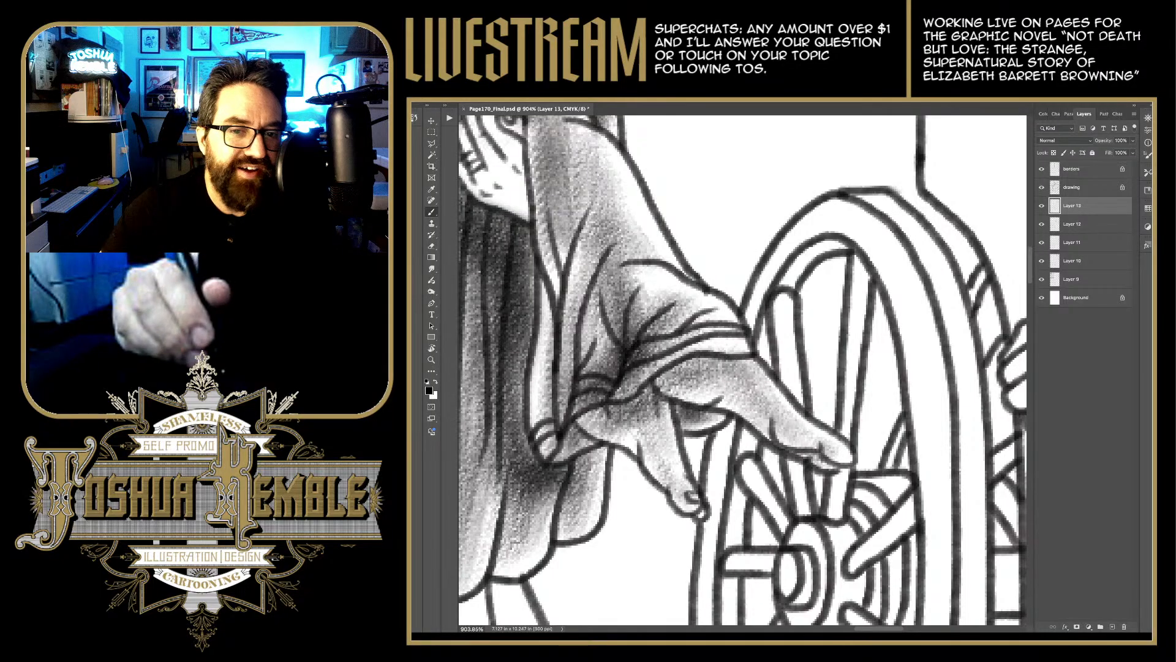
Step: Deepen the shadows cast by the dress hem onto both ankles and save the file
mouse_move(553, 444)
left_mouse_down()
mouse_move(645, 397)
mouse_move(723, 416)
left_mouse_up()
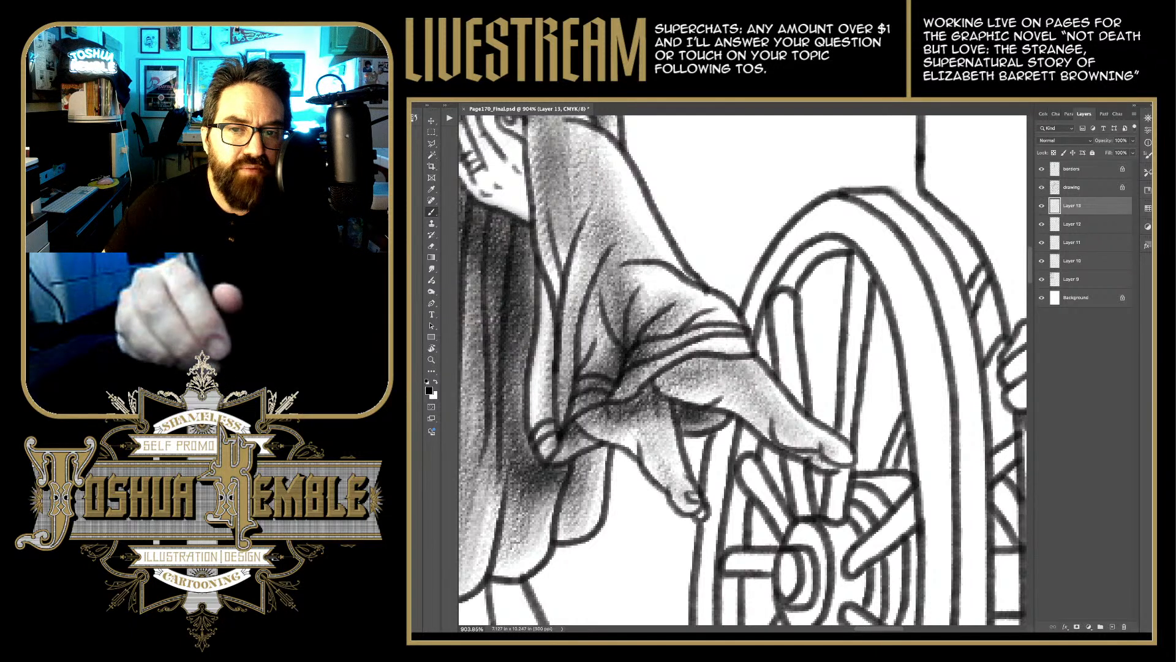
mouse_move(660, 385)
left_mouse_down()
mouse_move(705, 361)
mouse_move(723, 366)
mouse_move(728, 349)
mouse_move(748, 360)
left_mouse_up()
mouse_move(582, 426)
left_mouse_down()
mouse_move(616, 410)
mouse_move(665, 405)
mouse_move(660, 418)
mouse_move(675, 415)
left_mouse_up()
mouse_move(641, 453)
left_mouse_down()
mouse_move(675, 411)
mouse_move(649, 420)
left_mouse_up()
mouse_move(739, 379)
left_mouse_down()
mouse_move(766, 415)
mouse_move(691, 349)
left_mouse_up()
left_click_drag(631, 380, 680, 338)
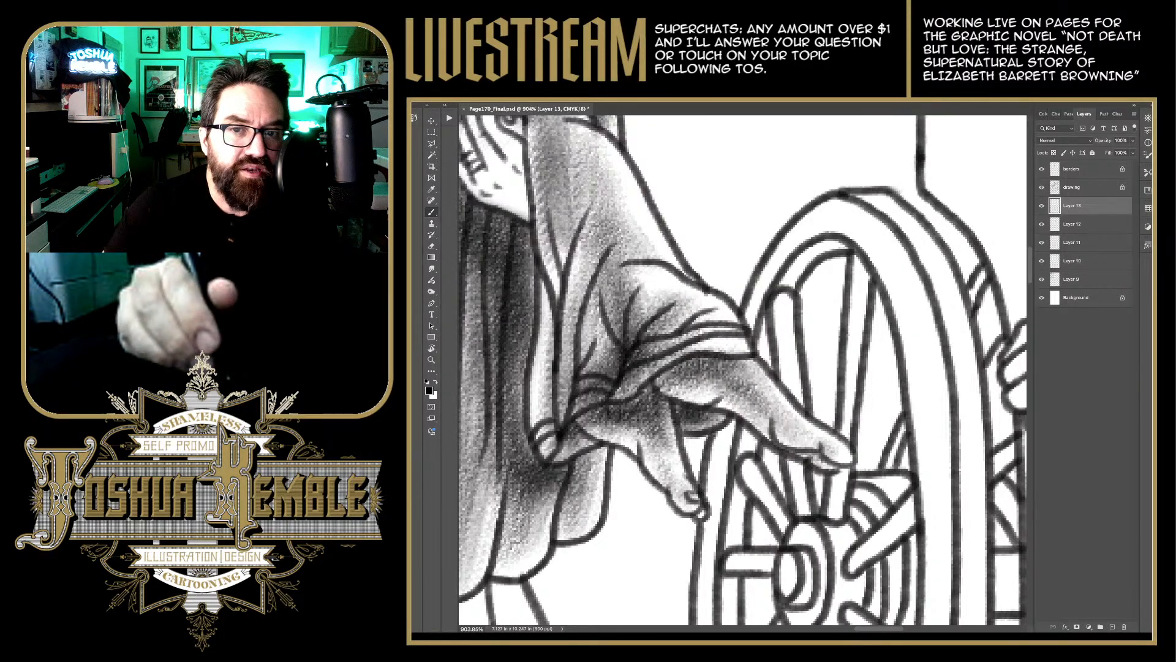
scroll(704, 317, "down", 10)
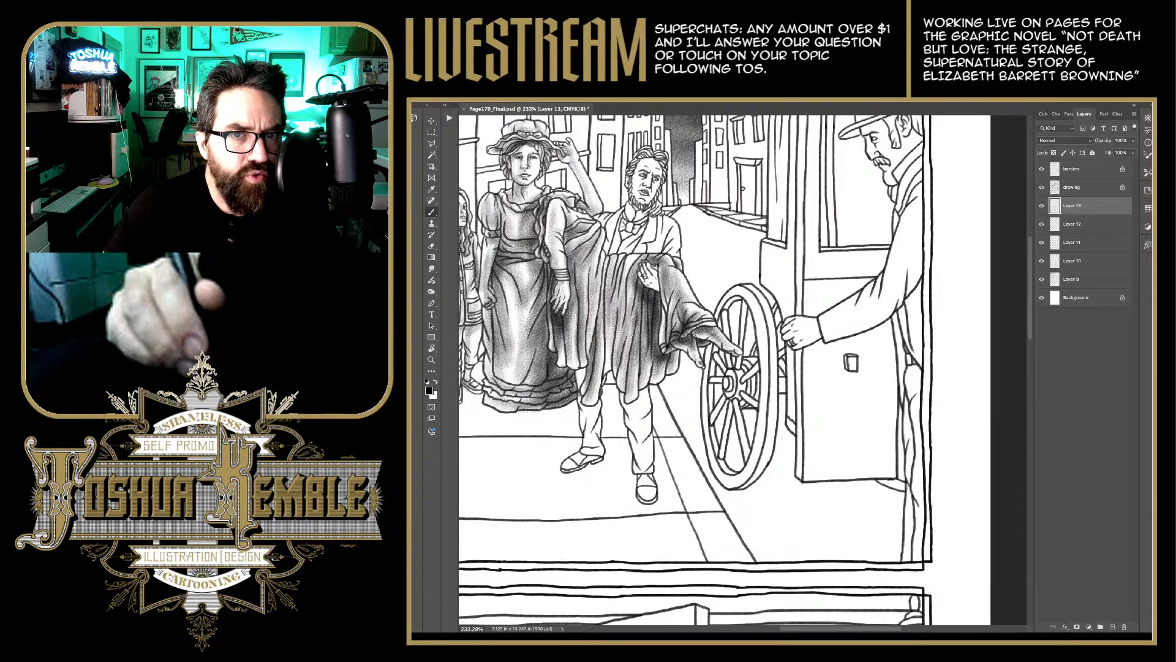
scroll(704, 317, "down", 5)
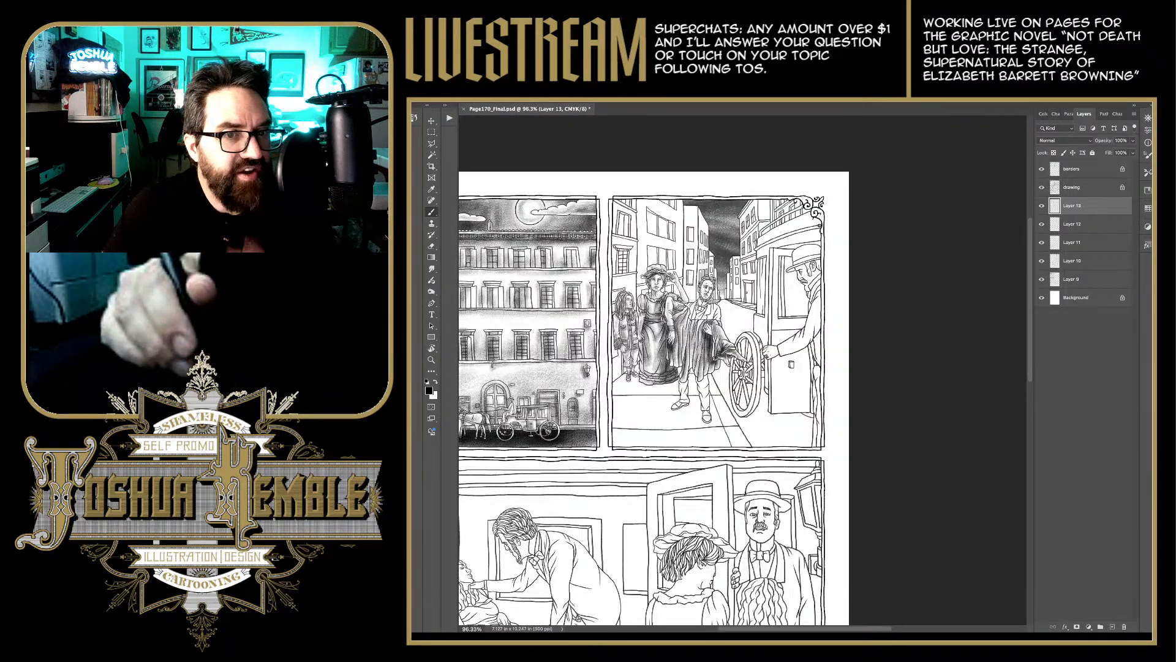
key("ctrl+s")
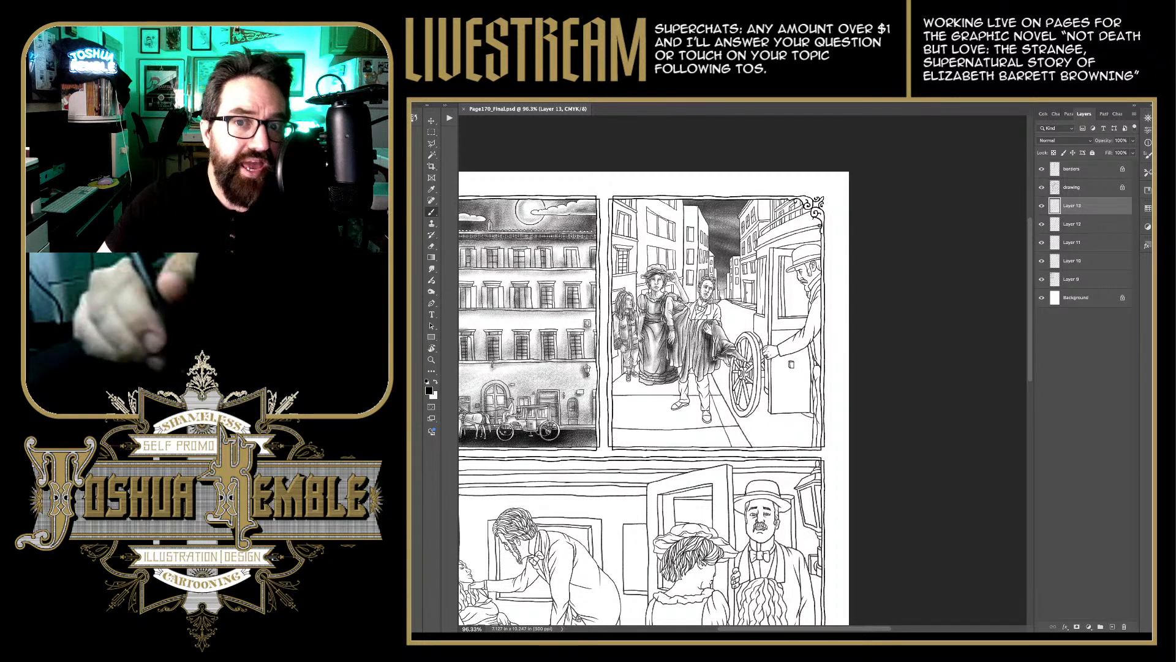
Step: Shade the bearded man's hair from the crown down the shadowed side of his head to the ear
scroll(743, 371, "up", 10)
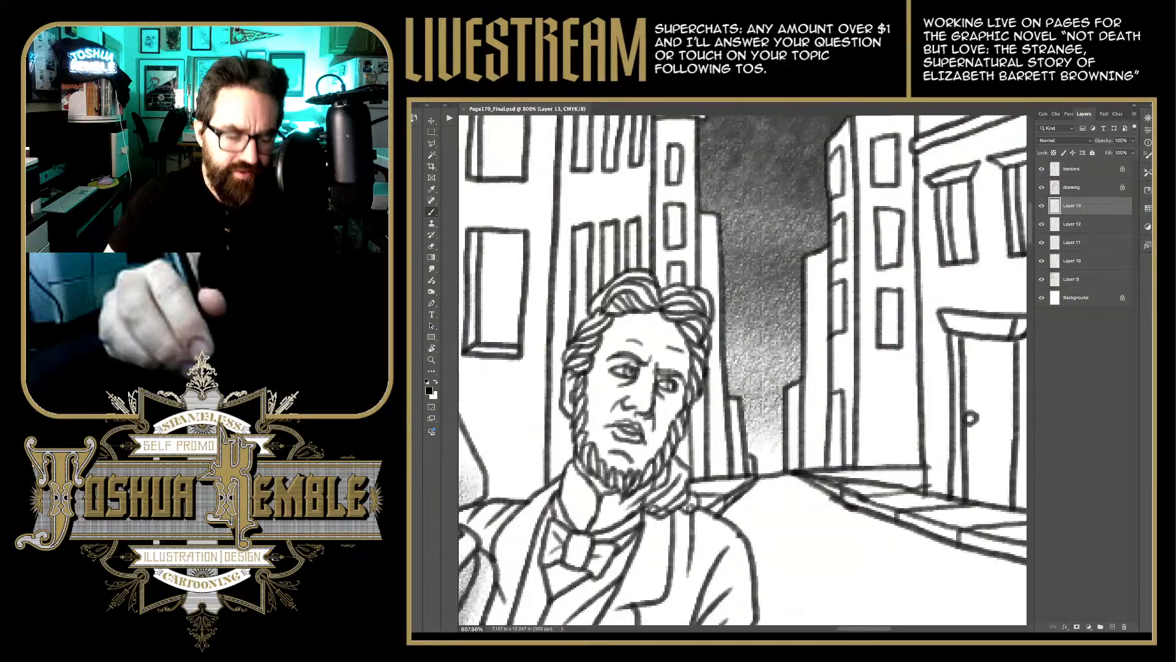
scroll(743, 370, "up", 3)
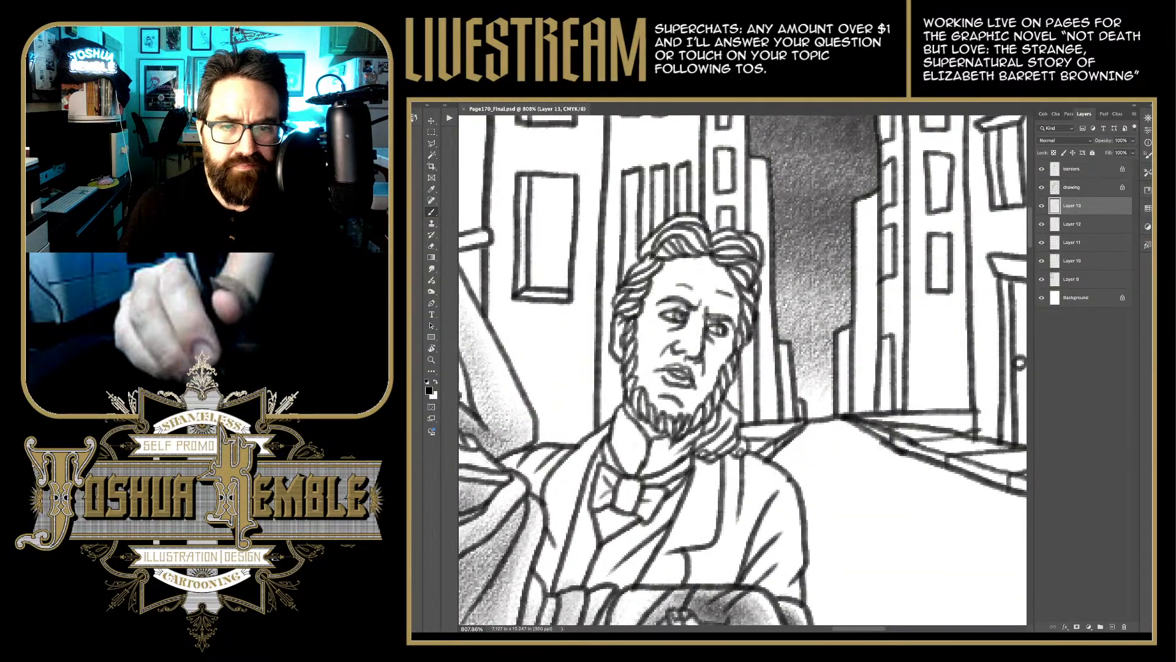
mouse_move(693, 227)
left_mouse_down()
mouse_move(648, 261)
mouse_move(666, 257)
left_mouse_up()
left_click_drag(673, 247, 634, 285)
mouse_move(658, 263)
left_mouse_down()
mouse_move(627, 289)
mouse_move(620, 336)
left_mouse_up()
left_click_drag(625, 342, 619, 353)
left_click_drag(629, 325, 620, 359)
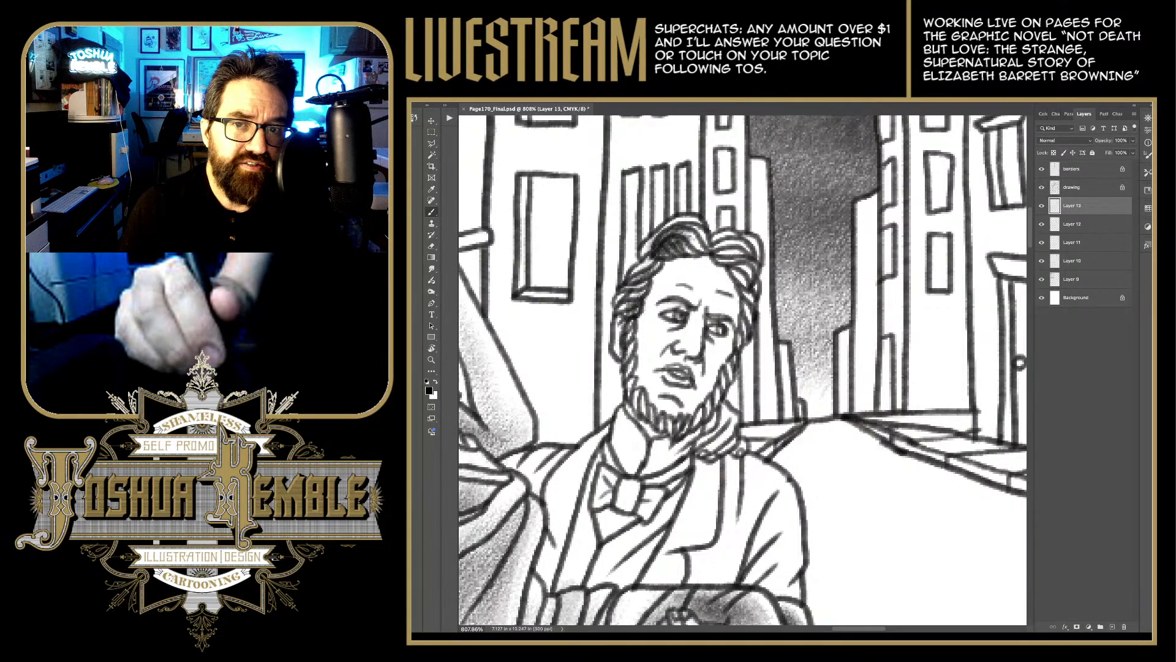
Step: Shade the bearded man's eye sockets, nose, and the shadowed side of his face down through the beard to the neck
left_click_drag(682, 313, 663, 316)
left_click_drag(684, 300, 664, 310)
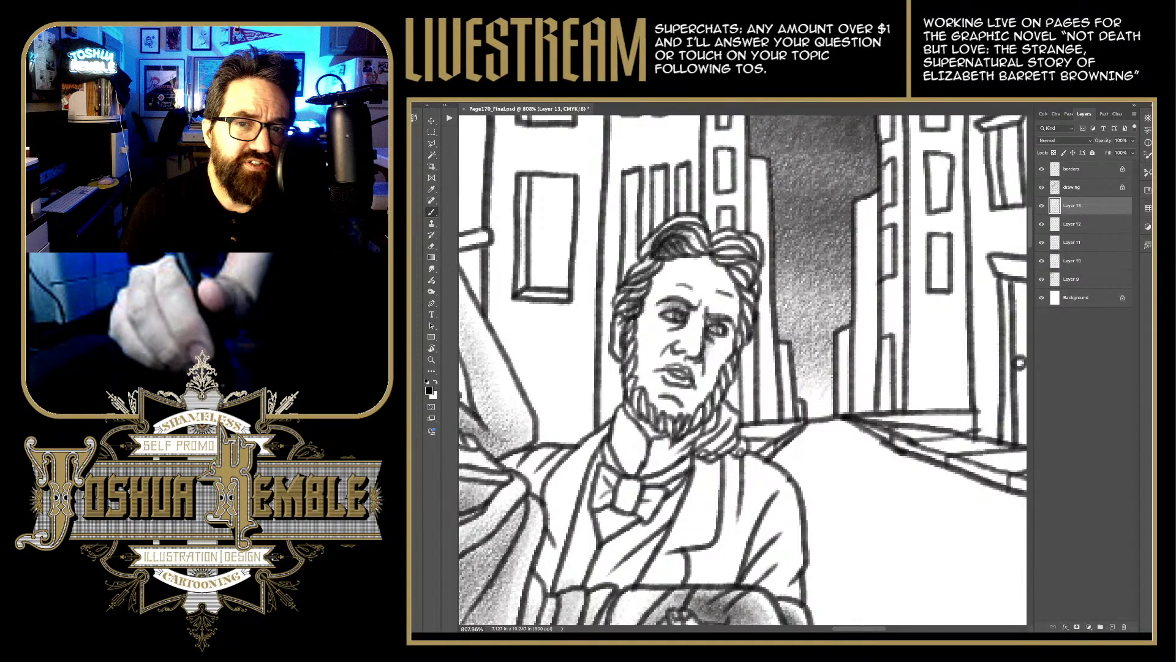
mouse_move(684, 328)
left_mouse_down()
mouse_move(666, 342)
mouse_move(683, 343)
left_mouse_up()
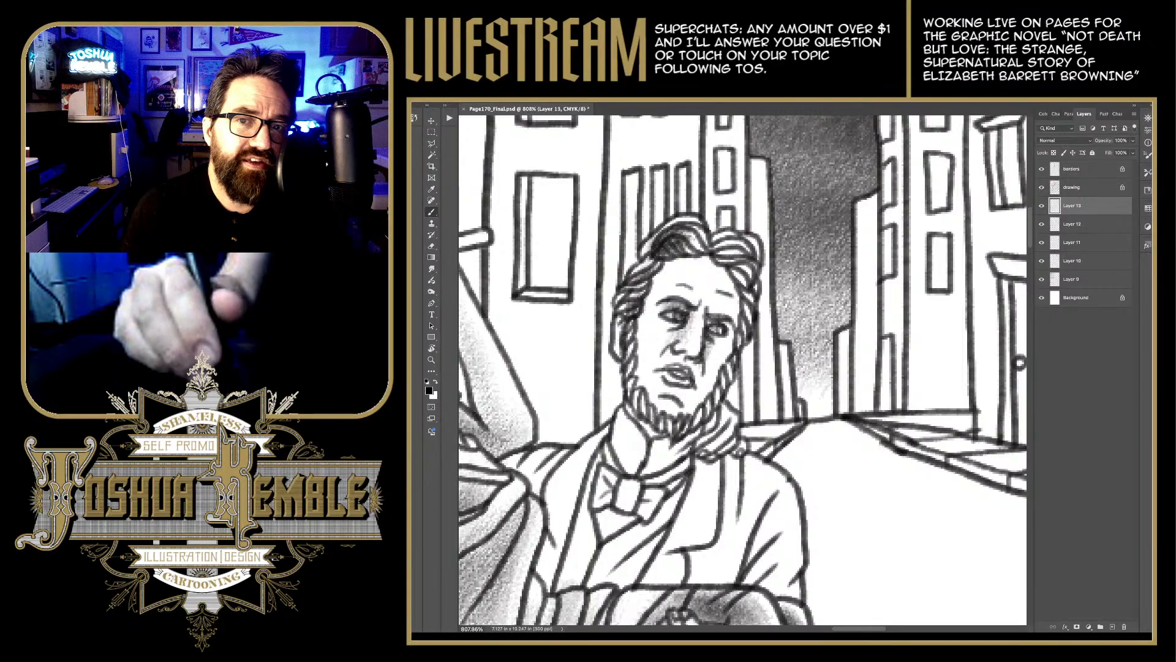
left_click_drag(698, 256, 678, 273)
mouse_move(685, 271)
left_mouse_down()
mouse_move(661, 296)
mouse_move(655, 286)
mouse_move(629, 404)
left_mouse_up()
mouse_move(646, 344)
left_mouse_down()
mouse_move(629, 409)
mouse_move(648, 427)
left_mouse_up()
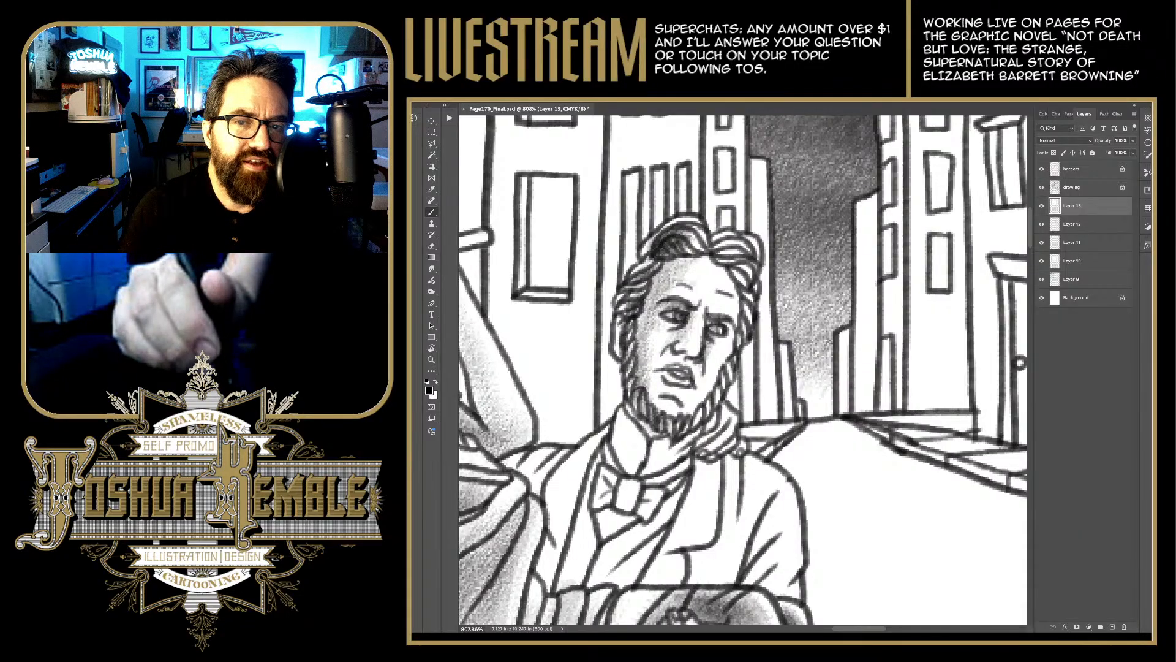
mouse_move(674, 357)
left_mouse_down()
mouse_move(654, 370)
mouse_move(674, 363)
mouse_move(666, 381)
mouse_move(649, 386)
mouse_move(643, 410)
mouse_move(657, 418)
mouse_move(628, 423)
mouse_move(624, 444)
mouse_move(642, 441)
left_mouse_up()
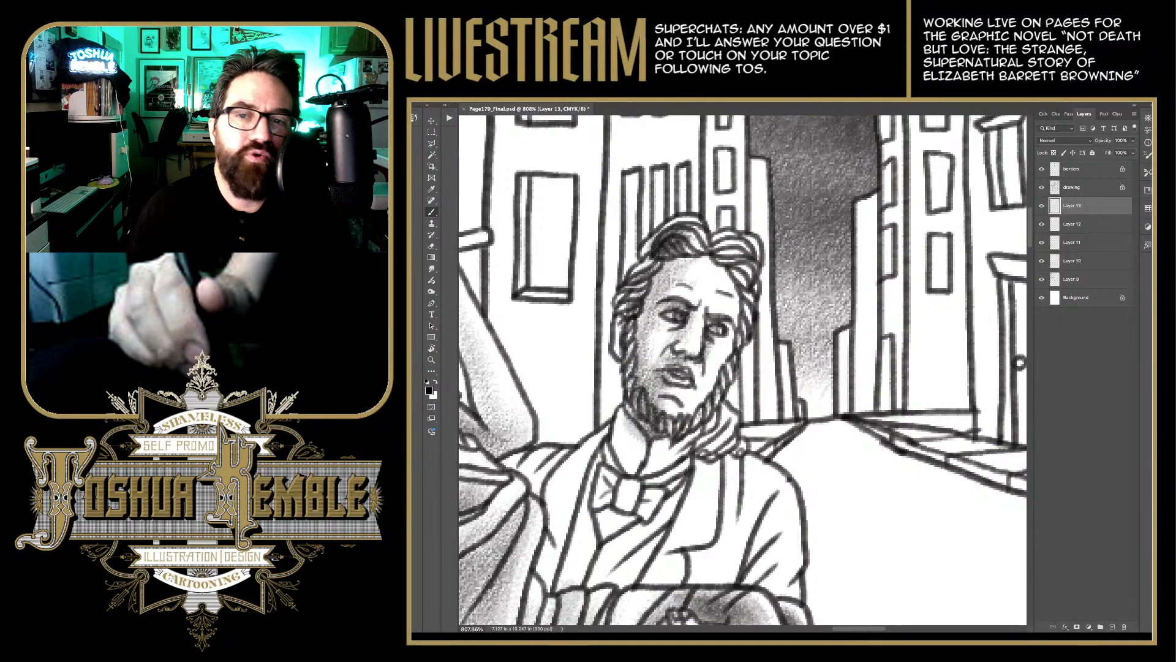
Step: Tone the far edge of the bearded man's beard and the hair from his forehead down the far temple
left_click_drag(731, 362, 718, 391)
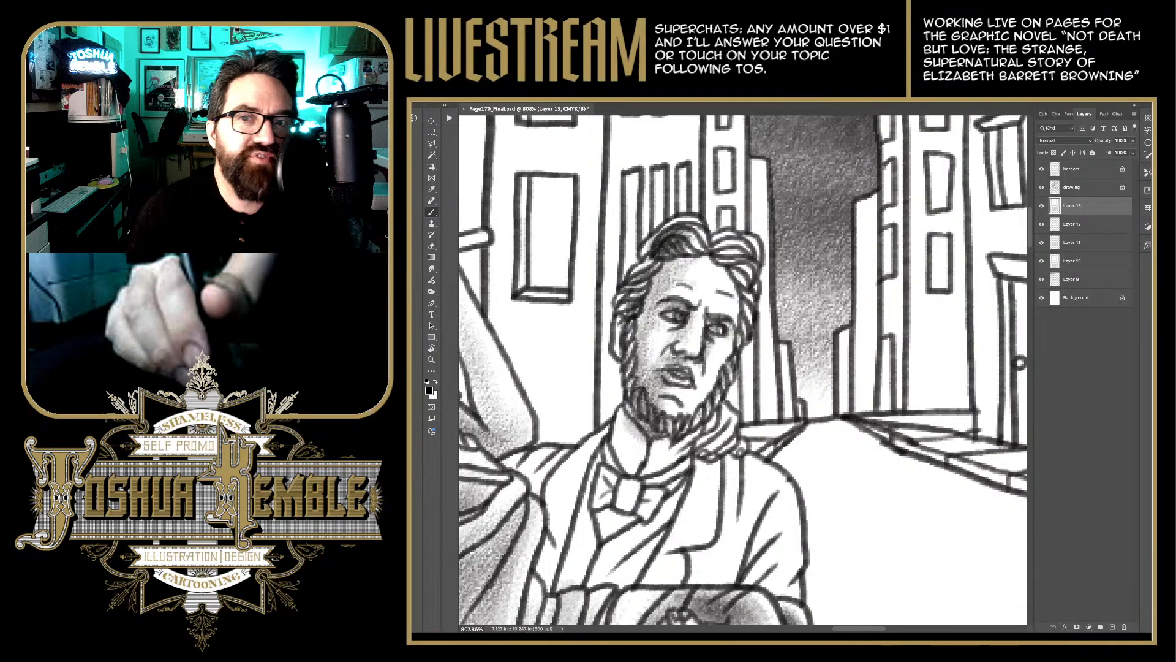
left_click_drag(725, 261, 690, 275)
mouse_move(740, 240)
left_mouse_down()
mouse_move(715, 254)
mouse_move(737, 280)
mouse_move(738, 332)
left_mouse_up()
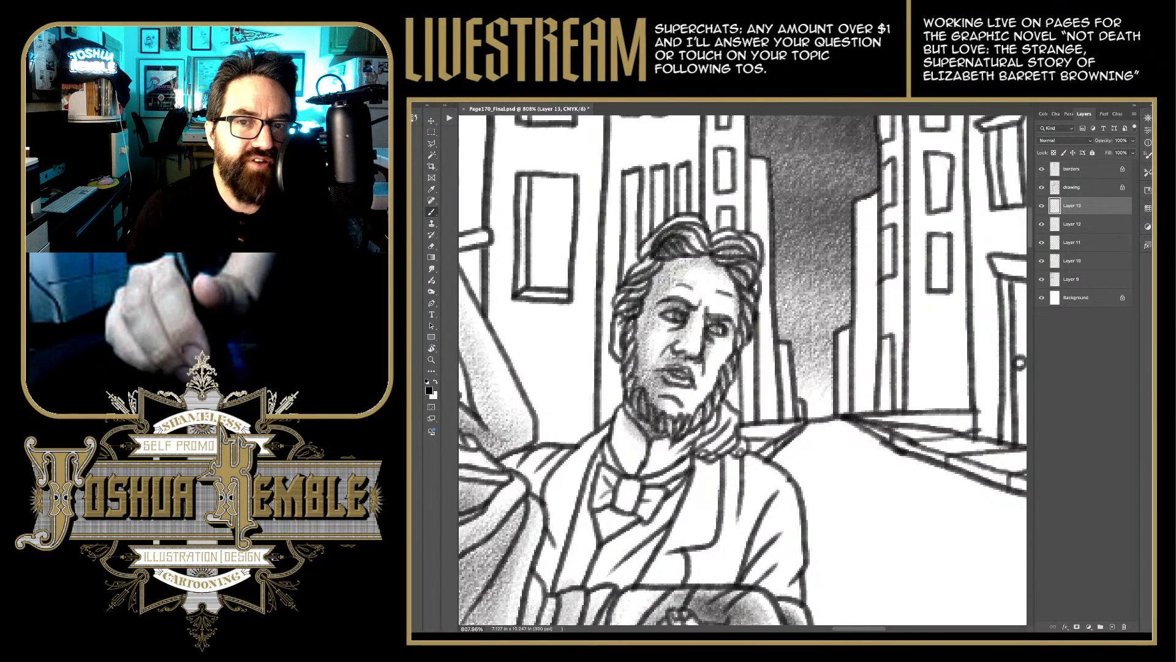
left_click_drag(753, 266, 745, 302)
left_click_drag(742, 237, 713, 252)
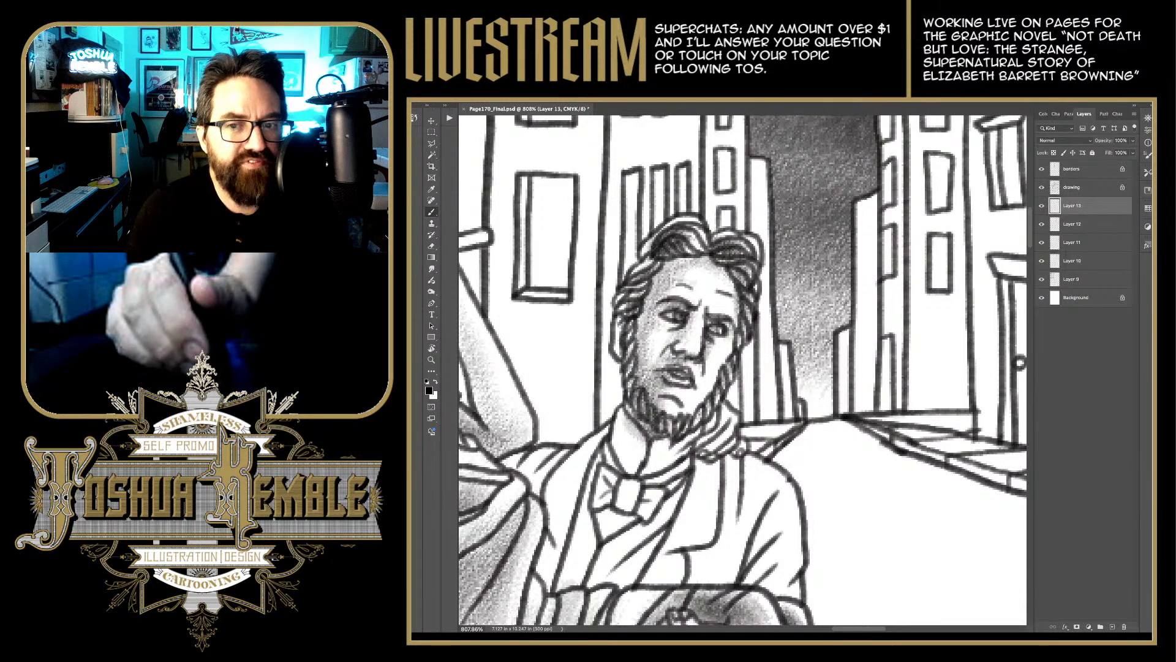
Step: Darken the bearded man's beard along the far jaw and under the chin to the throat
left_click_drag(725, 379, 712, 406)
left_click_drag(712, 399, 694, 426)
mouse_move(714, 365)
left_mouse_down()
mouse_move(691, 414)
mouse_move(669, 415)
mouse_move(658, 462)
left_mouse_up()
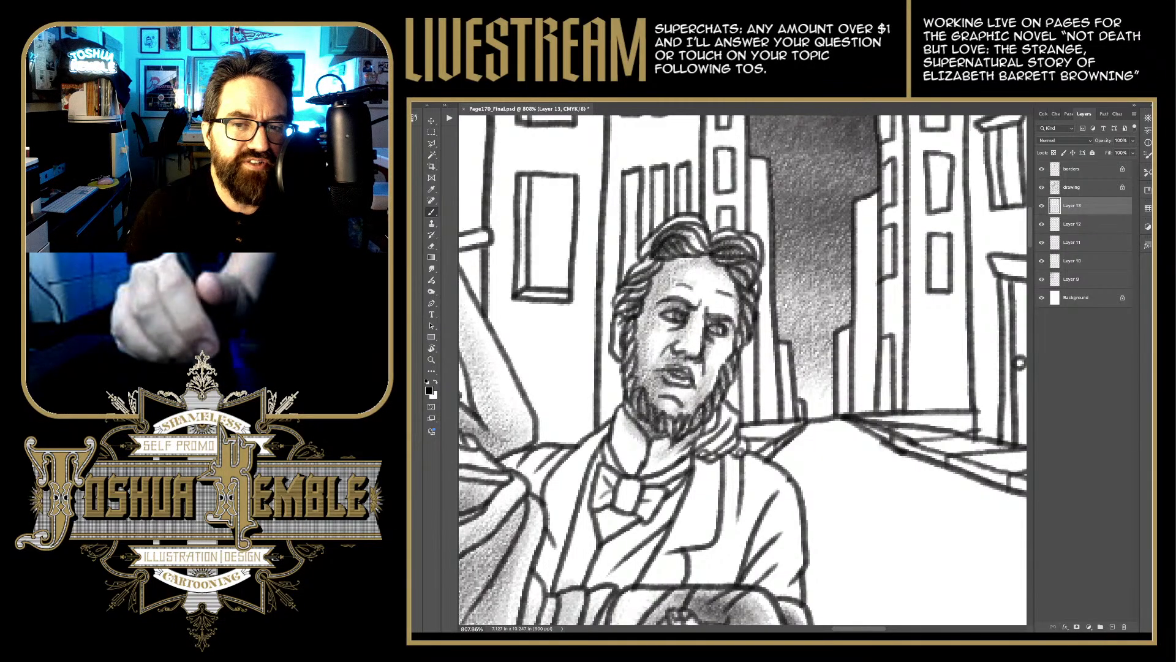
Step: Shade the bearded man's neck, both sides of his collar, and his bow tie and shirt front
mouse_move(704, 431)
left_mouse_down()
mouse_move(652, 471)
mouse_move(677, 454)
mouse_move(628, 473)
left_mouse_up()
left_click_drag(634, 424, 621, 471)
left_click_drag(627, 418, 612, 466)
mouse_move(642, 437)
left_mouse_down()
mouse_move(619, 473)
mouse_move(628, 475)
left_mouse_up()
mouse_move(728, 409)
left_mouse_down()
mouse_move(698, 450)
mouse_move(696, 469)
mouse_move(710, 472)
mouse_move(693, 484)
left_mouse_up()
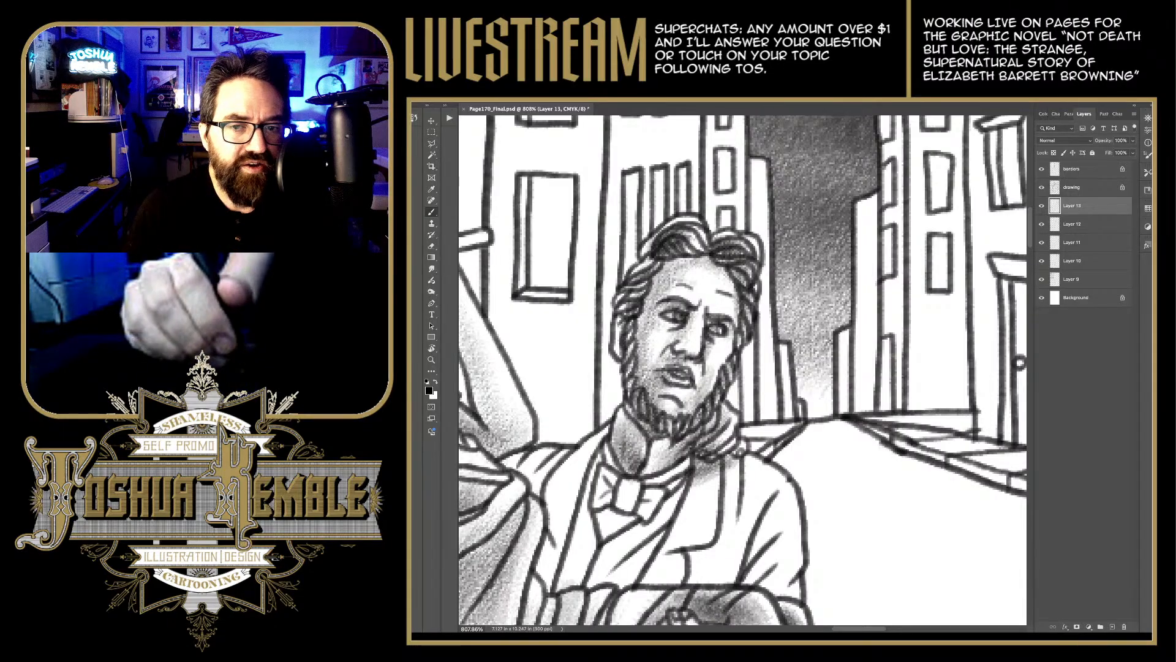
left_click_drag(619, 449, 604, 474)
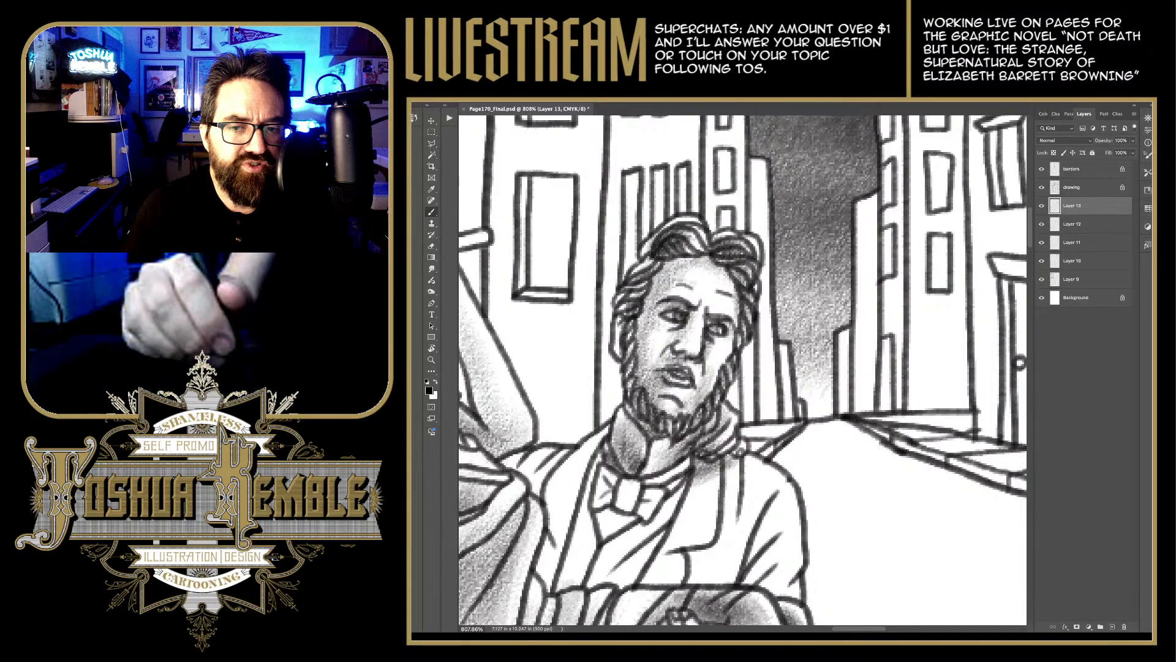
mouse_move(677, 472)
left_mouse_down()
mouse_move(598, 494)
mouse_move(586, 507)
mouse_move(639, 516)
mouse_move(661, 493)
mouse_move(599, 519)
mouse_move(604, 550)
left_mouse_up()
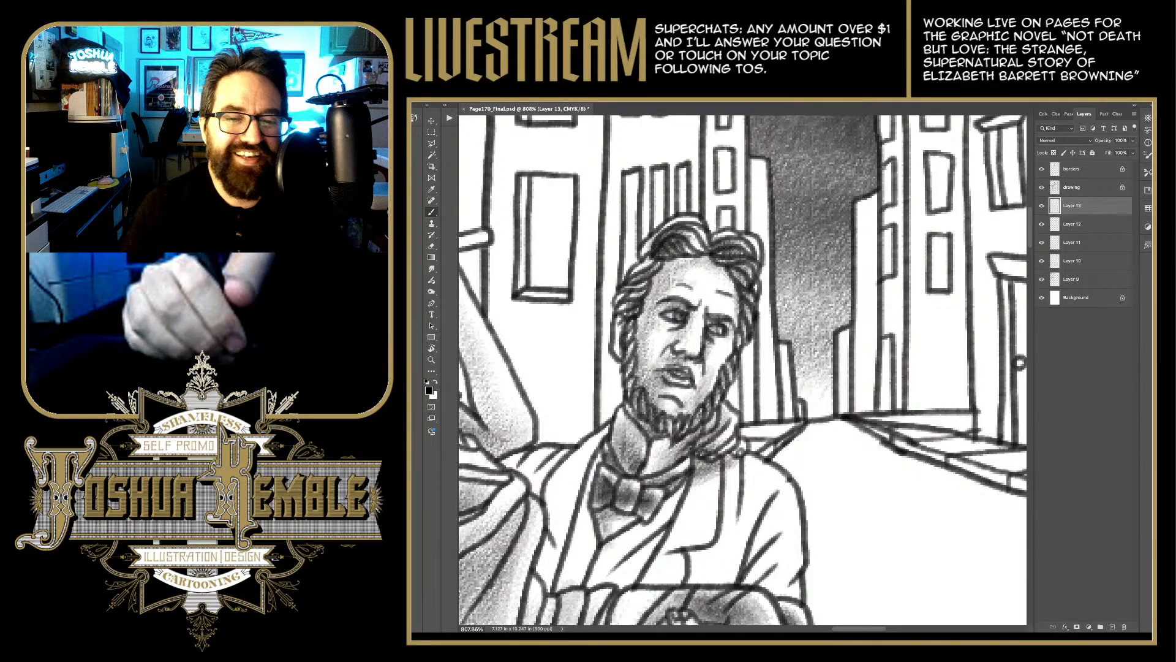
Step: Shade the man's coat from the shoulder behind the carried figure down the sleeve to the draped cloth
mouse_move(735, 398)
left_mouse_down()
mouse_move(753, 361)
mouse_move(827, 294)
left_mouse_up()
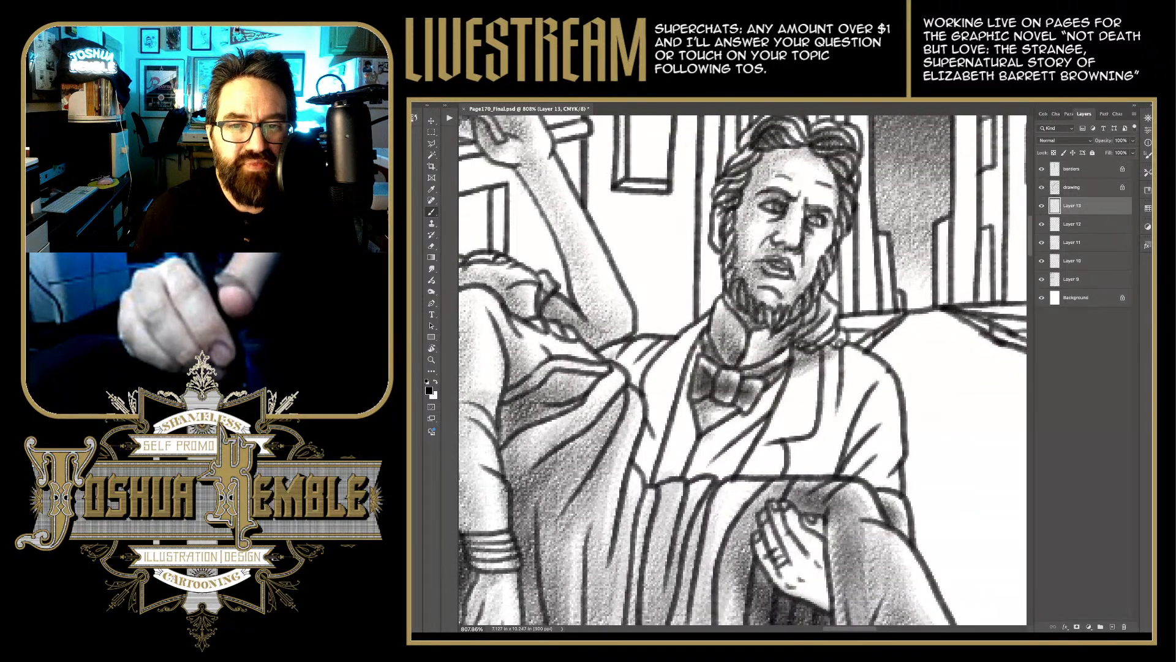
mouse_move(620, 350)
left_mouse_down()
mouse_move(642, 384)
mouse_move(663, 343)
left_mouse_up()
mouse_move(633, 387)
left_mouse_down()
mouse_move(625, 354)
mouse_move(621, 366)
left_mouse_up()
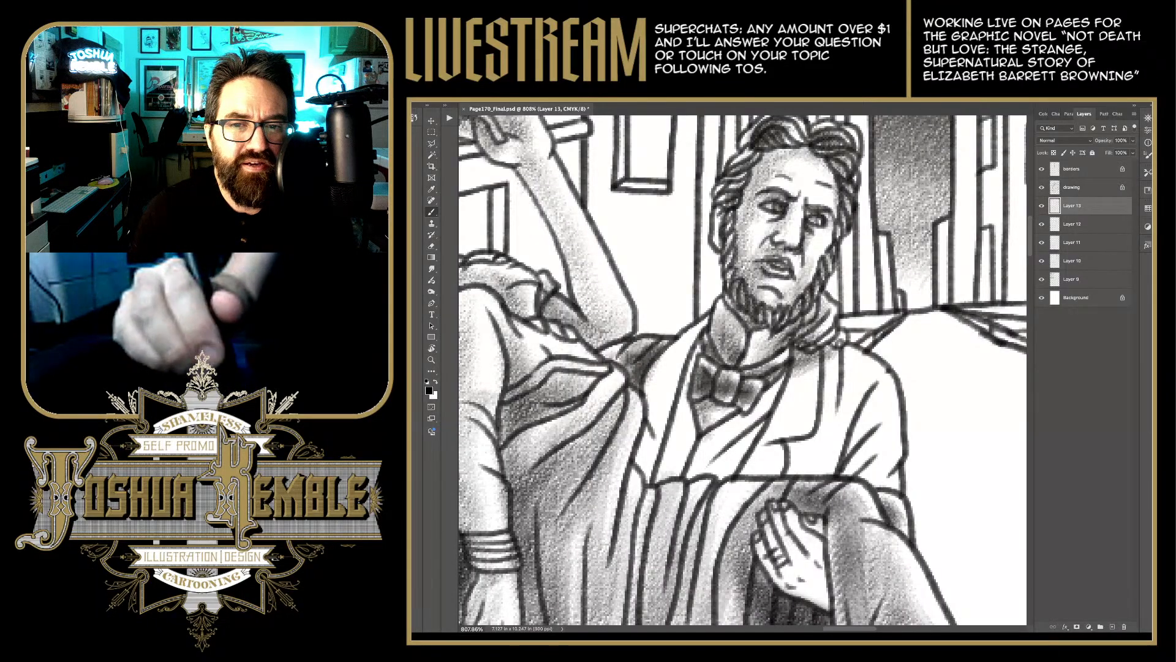
left_click_drag(699, 324, 649, 414)
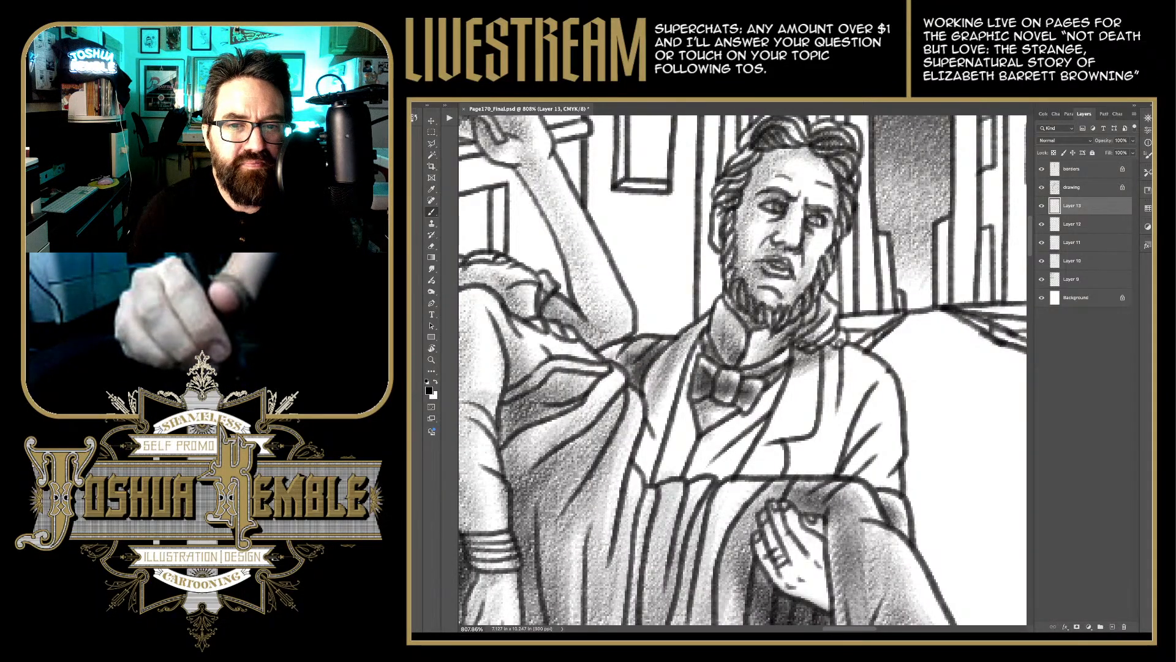
left_click_drag(669, 356, 643, 467)
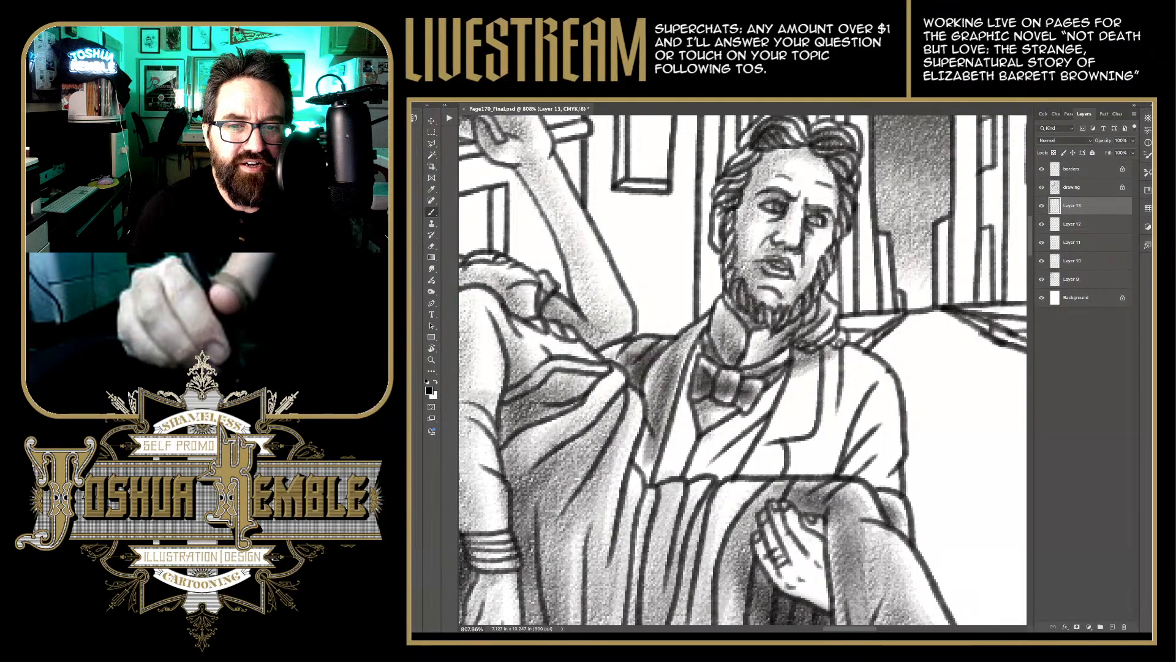
left_click_drag(656, 401, 637, 471)
left_click_drag(650, 429, 635, 484)
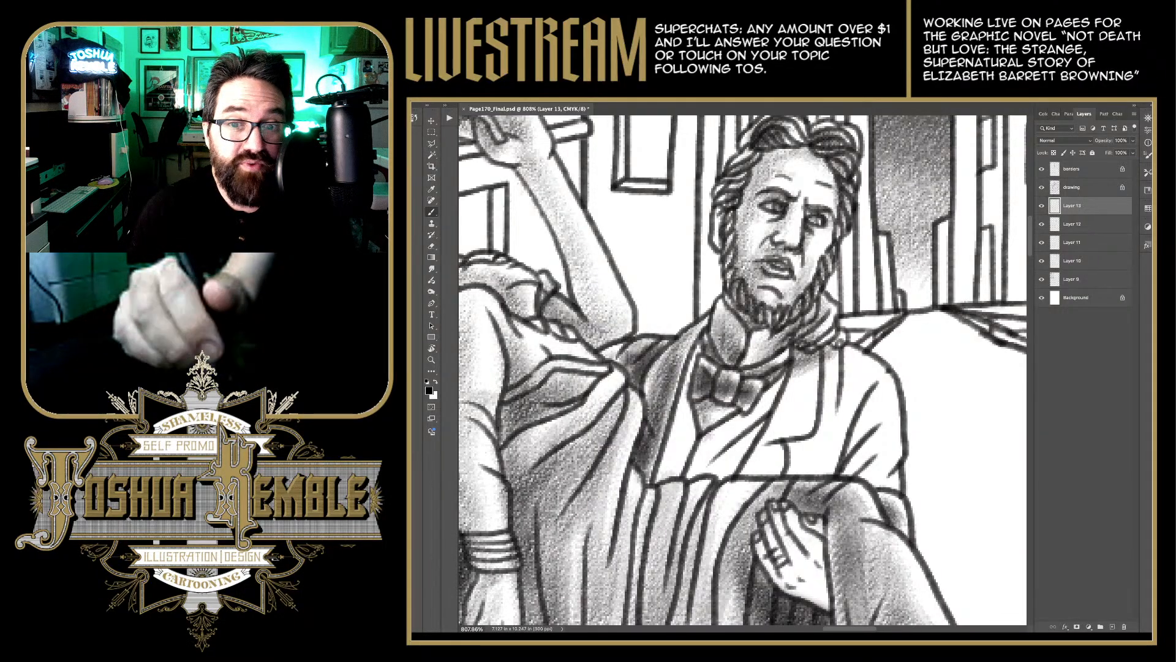
Step: Darken the coat lapel beside the carried figure and shade the man's vest below the bow tie down to the cloth
left_click_drag(696, 347, 658, 476)
left_click_drag(684, 395, 657, 481)
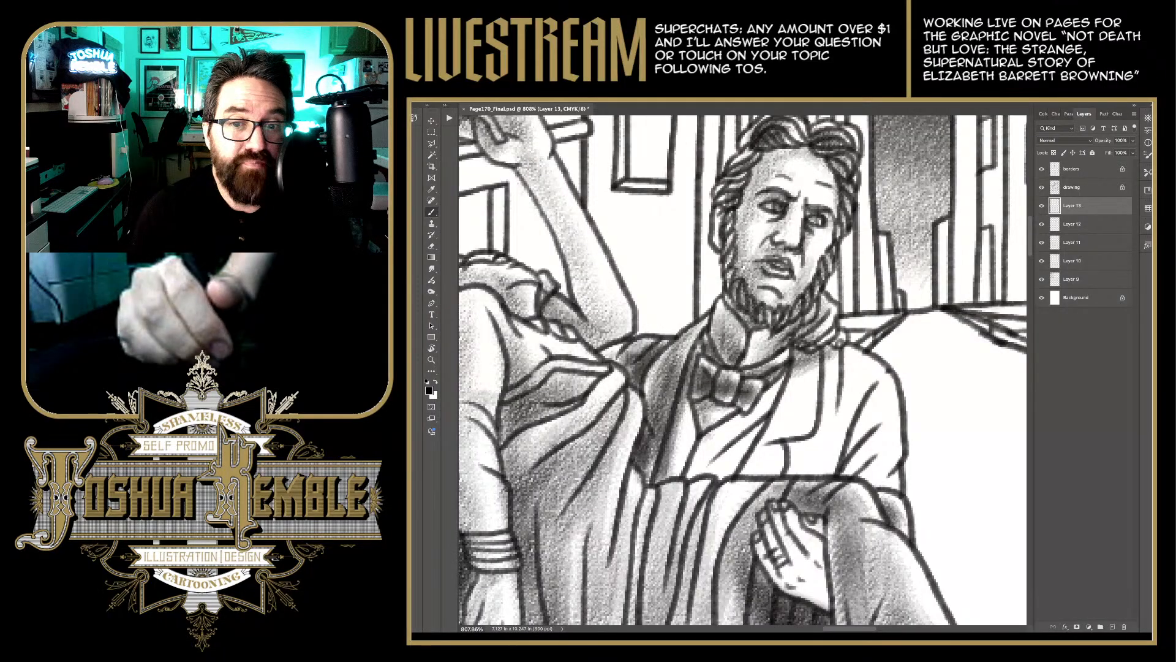
mouse_move(680, 417)
left_mouse_down()
mouse_move(654, 484)
mouse_move(668, 479)
left_mouse_up()
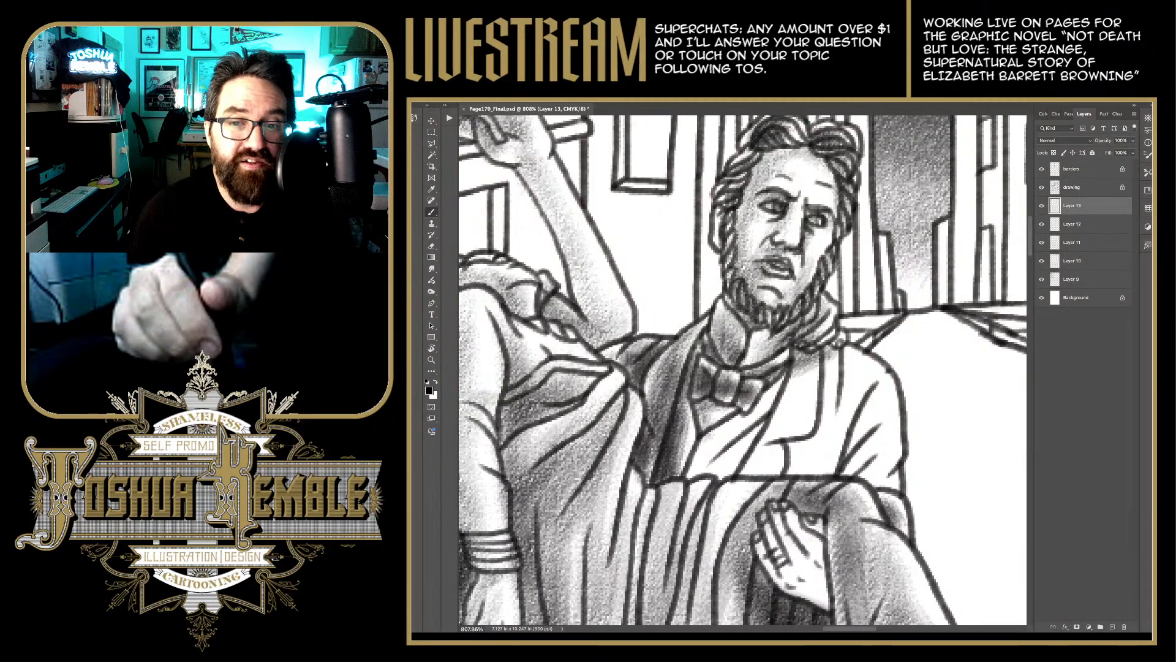
left_click_drag(741, 422, 701, 466)
left_click_drag(768, 407, 729, 439)
mouse_move(781, 380)
left_mouse_down()
mouse_move(744, 426)
mouse_move(765, 415)
mouse_move(690, 478)
left_mouse_up()
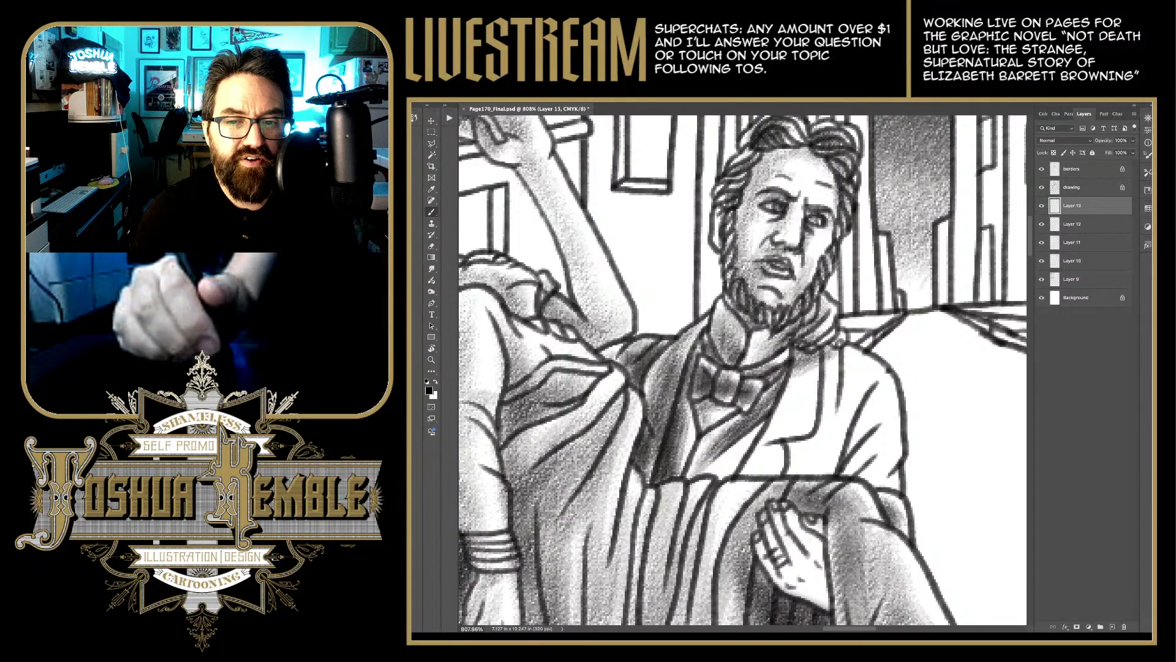
left_click_drag(748, 444, 715, 476)
mouse_move(761, 424)
left_mouse_down()
mouse_move(720, 477)
mouse_move(726, 487)
mouse_move(698, 485)
mouse_move(710, 473)
left_mouse_up()
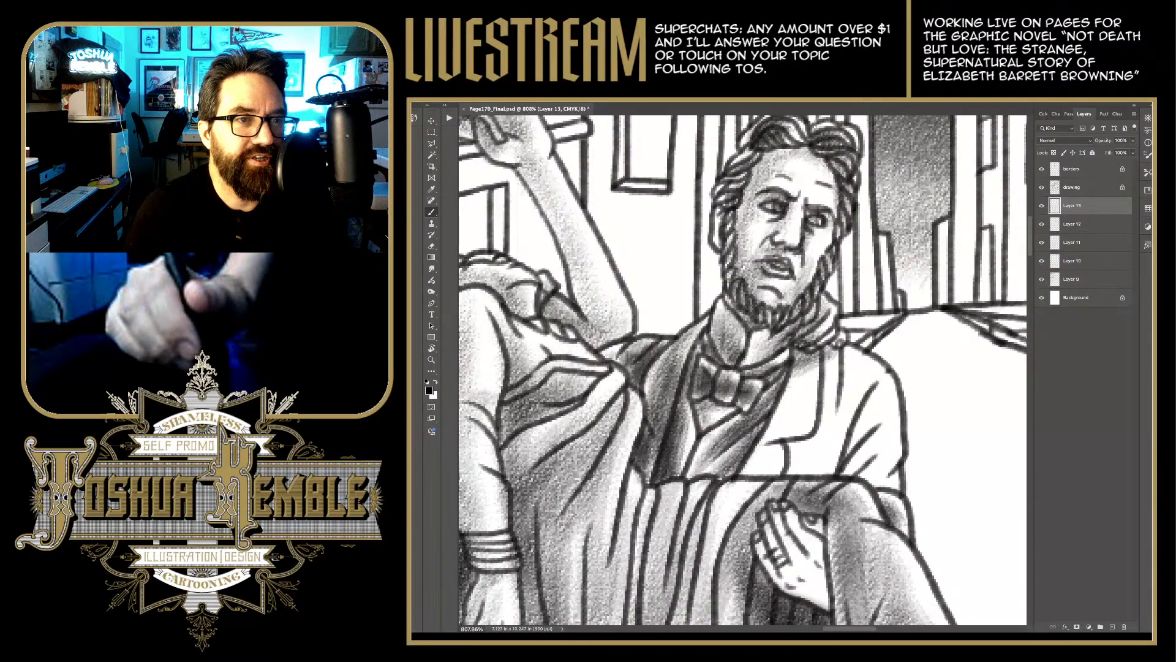
Step: Shade the coat's far lapel from the collar down to its notch and the coat front beneath it
left_click_drag(791, 367, 710, 374)
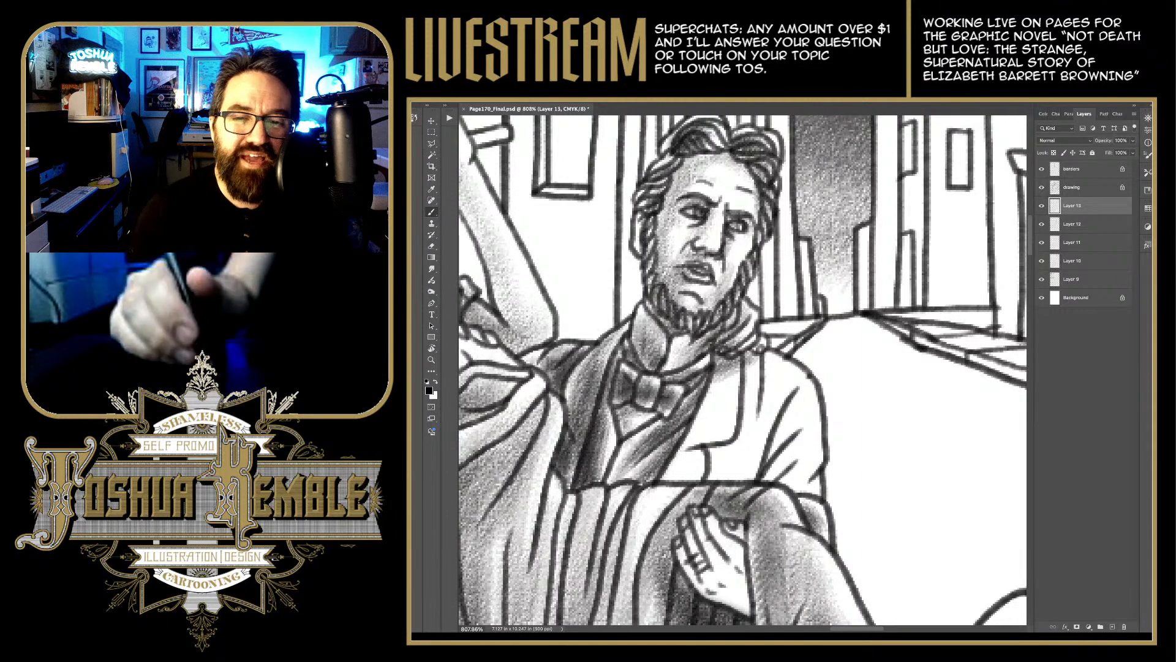
mouse_move(710, 374)
left_mouse_down()
mouse_move(674, 475)
mouse_move(693, 478)
mouse_move(699, 460)
mouse_move(677, 472)
mouse_move(711, 398)
mouse_move(717, 423)
left_mouse_up()
left_click_drag(726, 377, 714, 438)
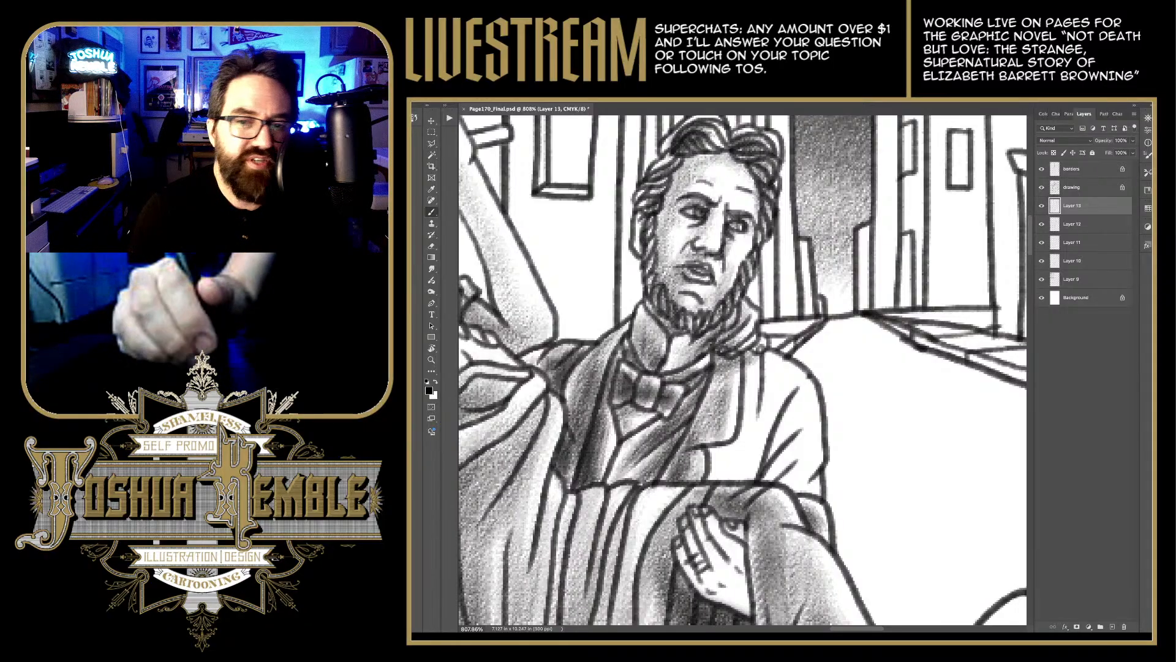
left_click_drag(714, 368, 711, 429)
left_click_drag(751, 354, 741, 458)
mouse_move(754, 405)
left_mouse_down()
mouse_move(741, 454)
mouse_move(712, 460)
mouse_move(708, 489)
left_mouse_up()
left_click_drag(736, 452, 722, 480)
left_click_drag(748, 450, 725, 483)
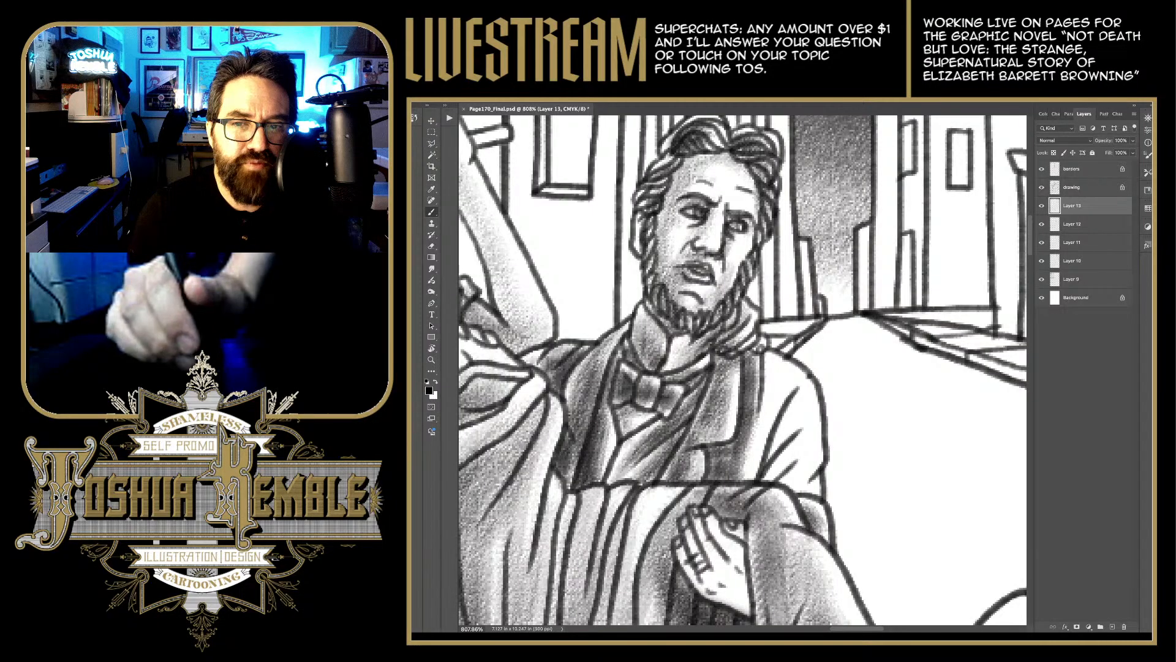
Step: Deepen the shadow on the coat front between the far lapel and the sleeve
left_click_drag(775, 395, 737, 478)
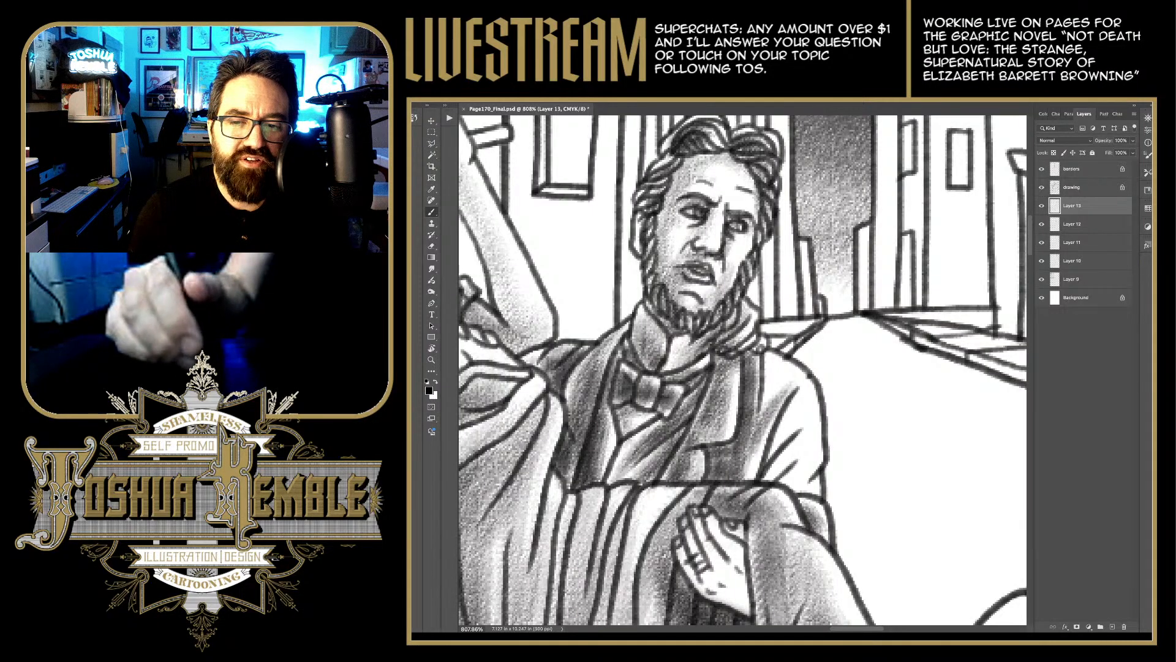
left_click_drag(769, 417, 738, 481)
left_click_drag(763, 438, 744, 478)
mouse_move(762, 418)
left_mouse_down()
mouse_move(732, 472)
mouse_move(710, 469)
left_mouse_up()
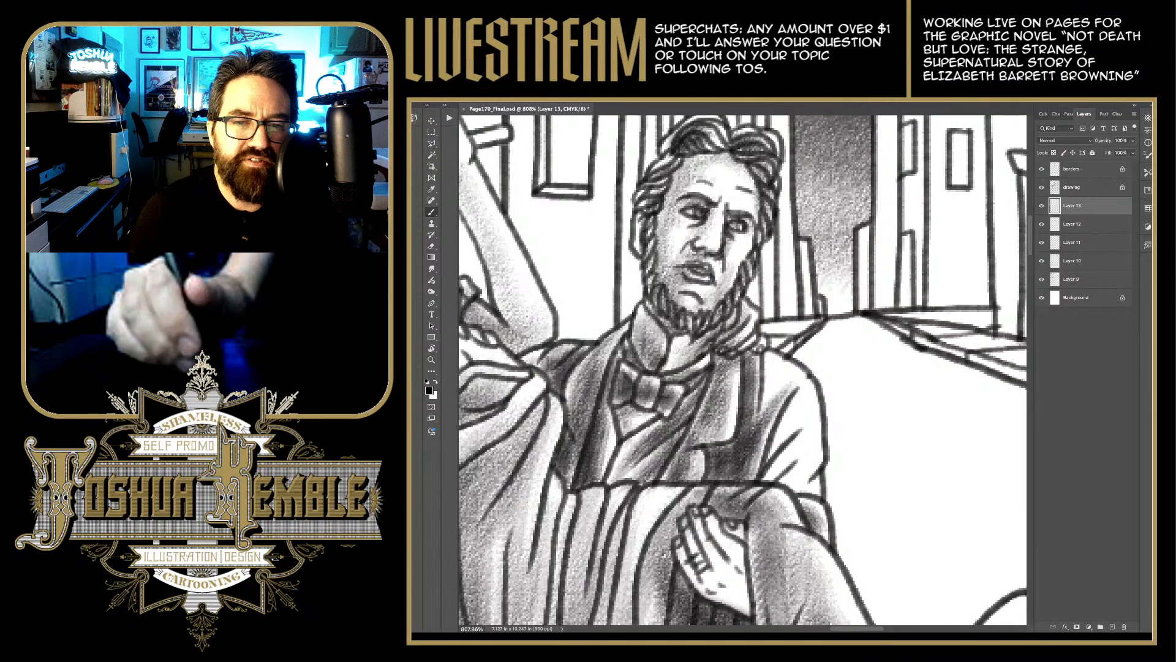
Step: Shade the coat's far shoulder and sleeve folds, and darken the coat along the top edge of the carried figure's dress
left_click_drag(773, 373, 757, 427)
left_click_drag(807, 384, 775, 440)
left_click_drag(808, 379, 760, 464)
mouse_move(807, 430)
left_mouse_down()
mouse_move(761, 479)
mouse_move(783, 482)
mouse_move(774, 490)
mouse_move(790, 500)
left_mouse_up()
mouse_move(817, 446)
left_mouse_down()
mouse_move(802, 500)
mouse_move(737, 484)
mouse_move(743, 475)
left_mouse_up()
mouse_move(764, 449)
left_mouse_down()
mouse_move(723, 474)
mouse_move(669, 476)
left_mouse_up()
left_click_drag(704, 469, 597, 482)
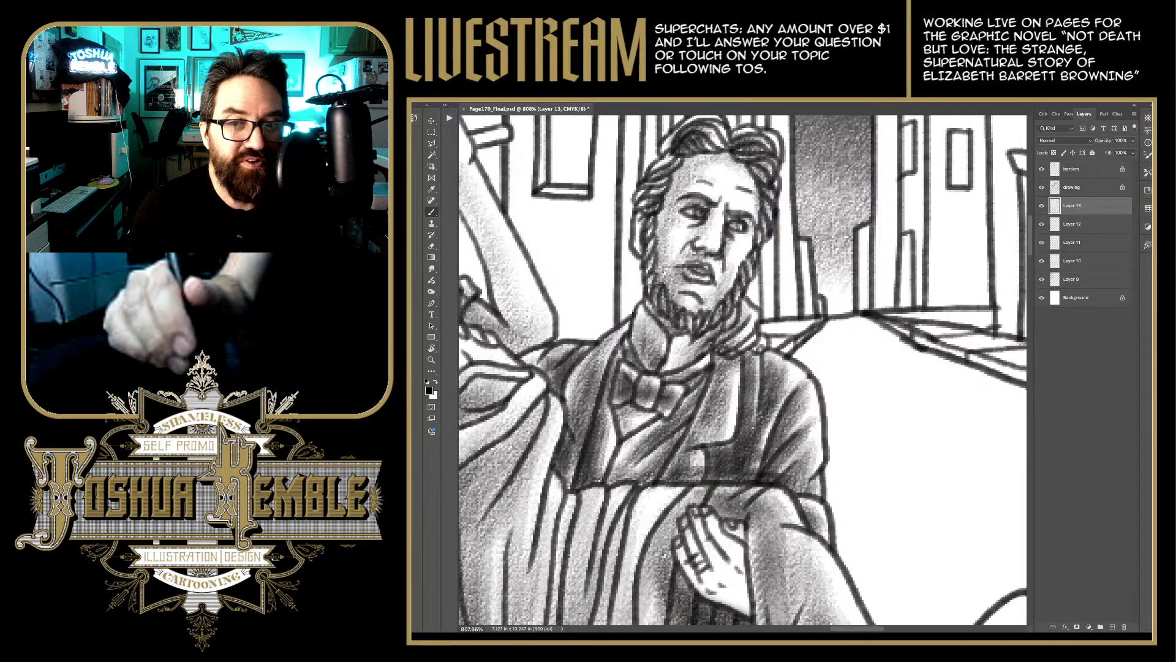
Step: Shade the man's hand supporting the carried figure's legs, from the palm and fingers to the wrist
scroll(847, 372, "down", 5)
scroll(743, 370, "right", 3)
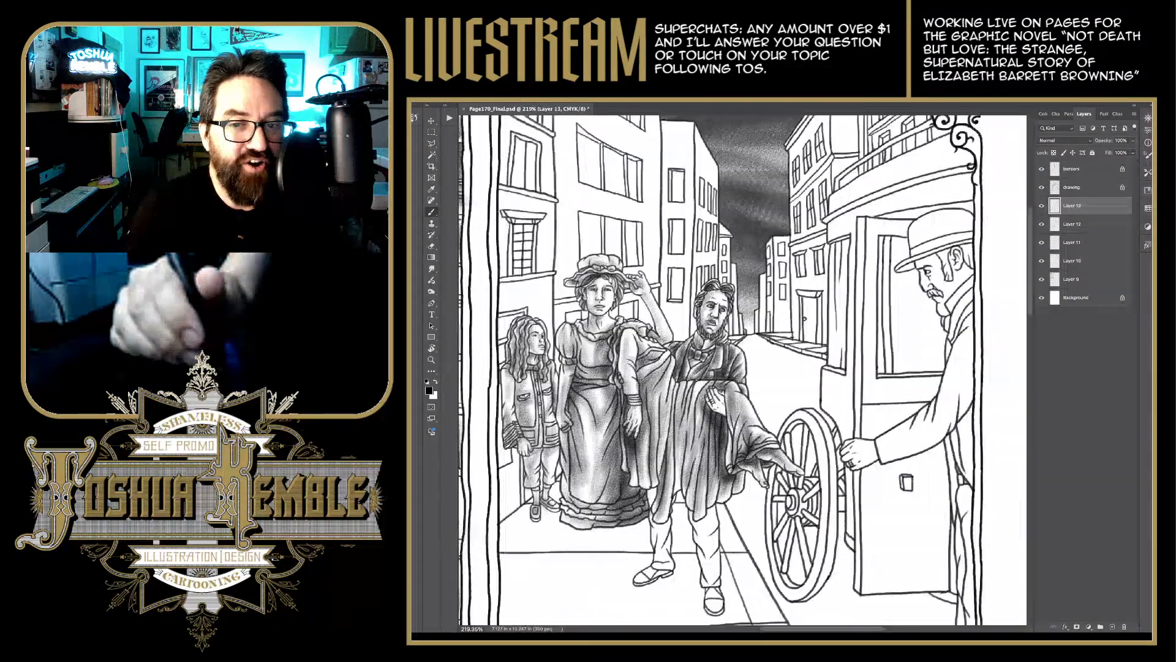
scroll(742, 370, "up", 1)
scroll(733, 387, "up", 4)
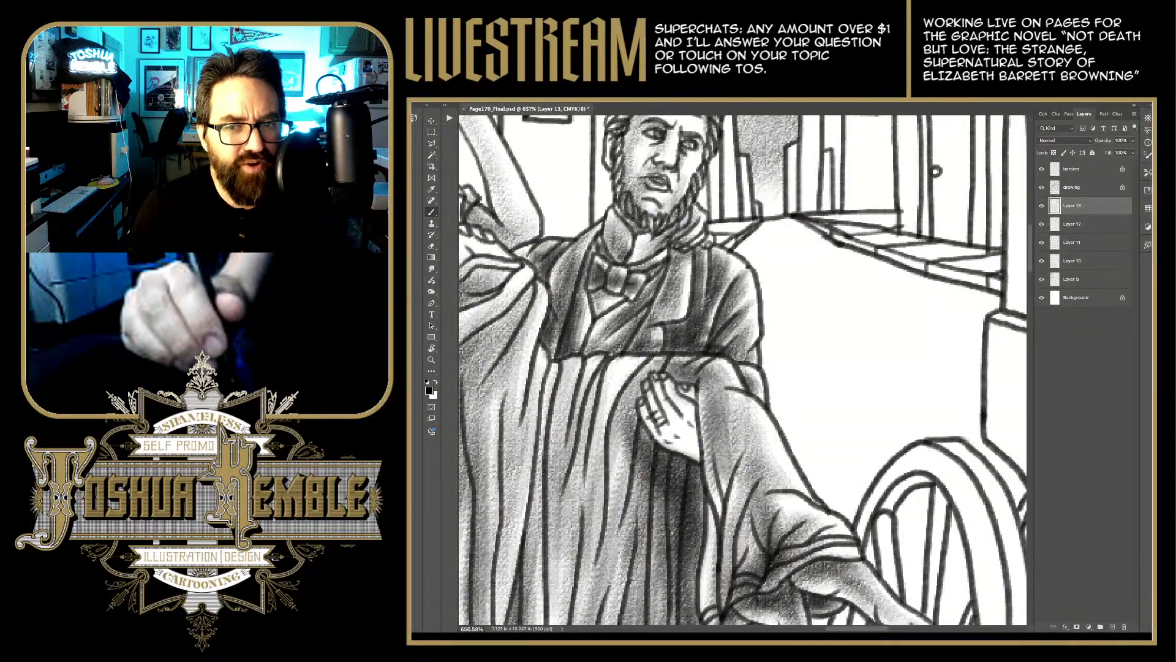
mouse_move(676, 395)
left_mouse_down()
mouse_move(698, 420)
mouse_move(695, 456)
left_mouse_up()
left_click_drag(691, 414, 702, 456)
mouse_move(667, 404)
left_mouse_down()
mouse_move(685, 430)
mouse_move(662, 424)
mouse_move(677, 441)
left_mouse_up()
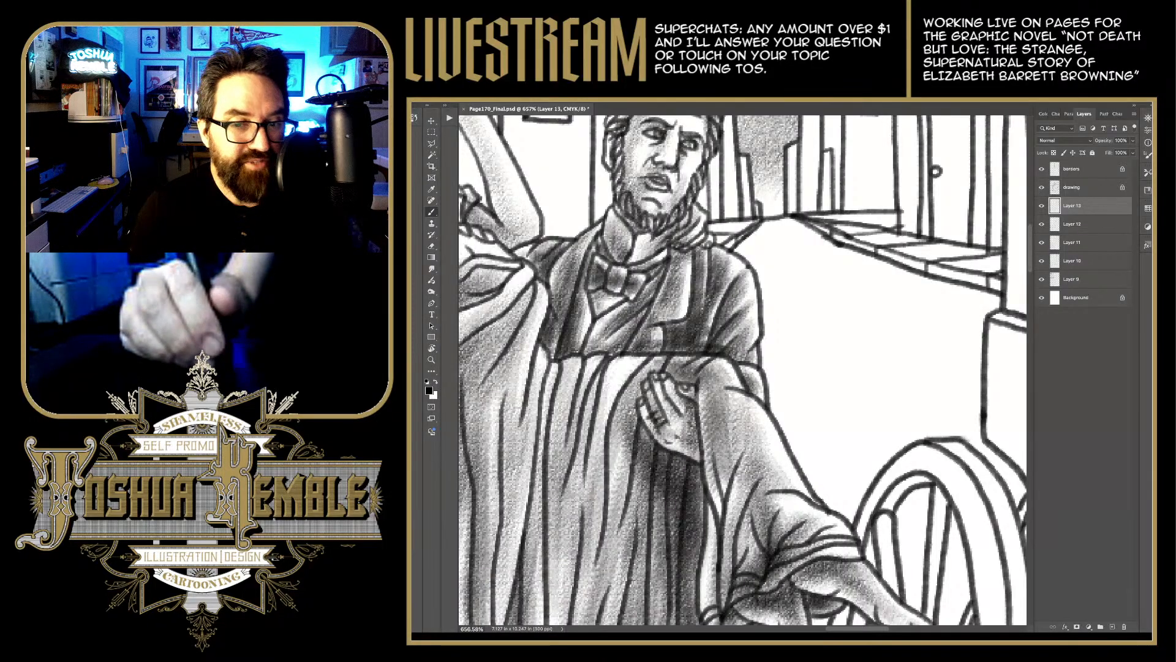
left_click_drag(699, 401, 690, 459)
Step: Add a new layer above the current shading layer for toning the bearded man's legs
scroll(743, 370, "down", 3)
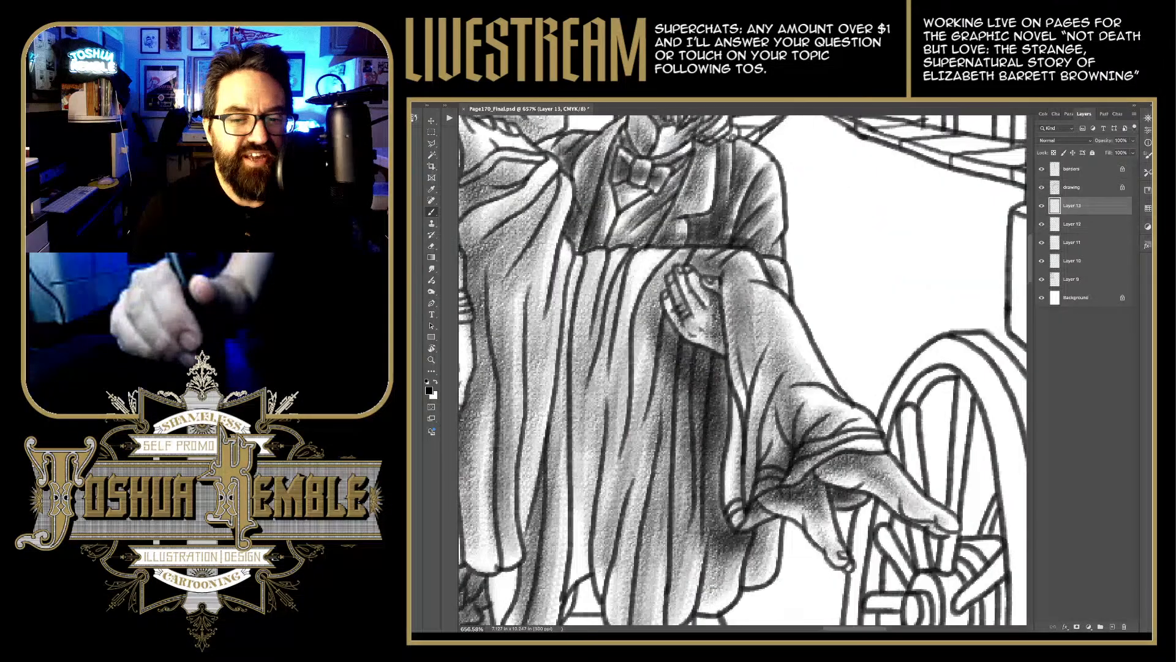
scroll(742, 370, "down", 2)
scroll(742, 370, "down", 1)
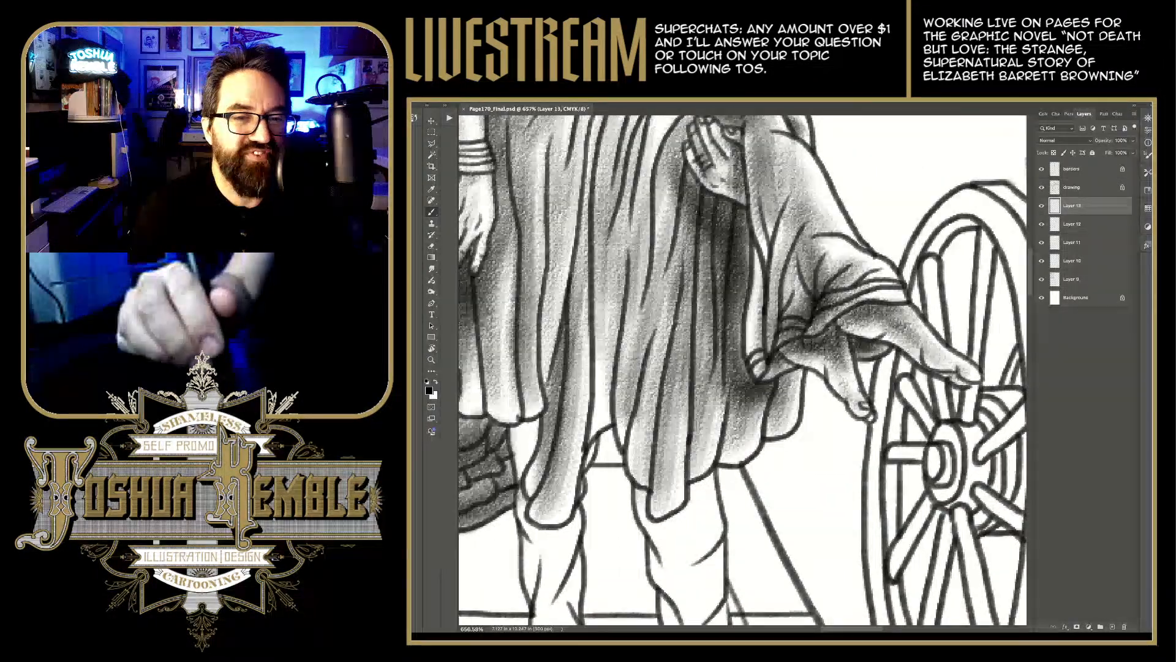
scroll(742, 370, "down", 3)
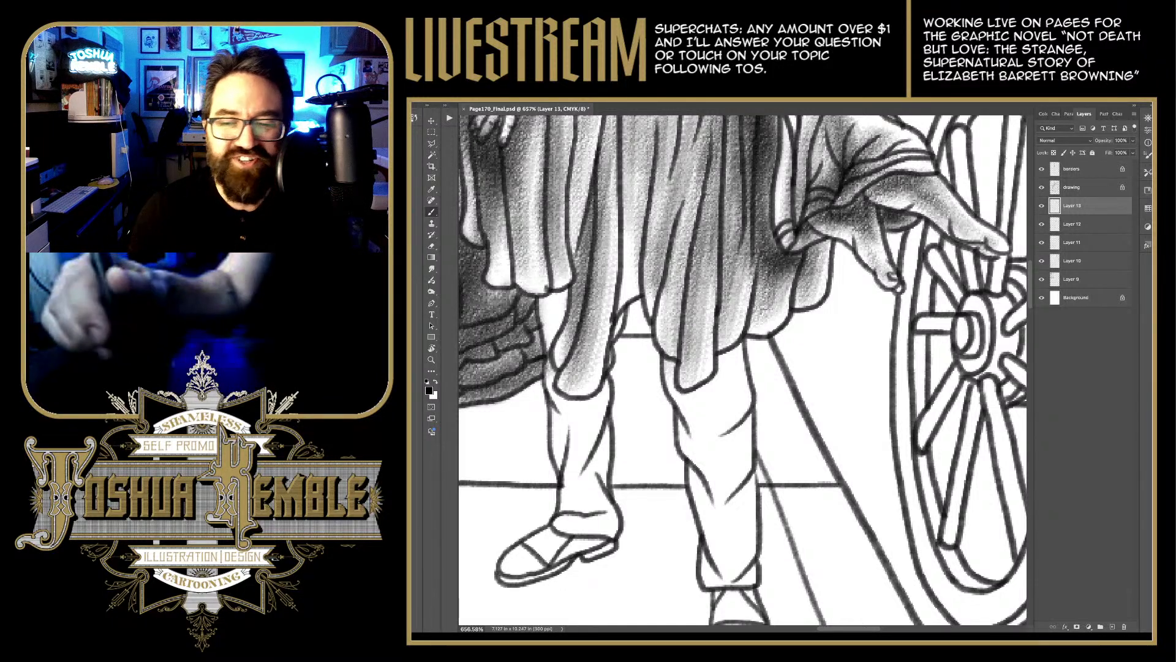
key("ctrl+shift+alt+n")
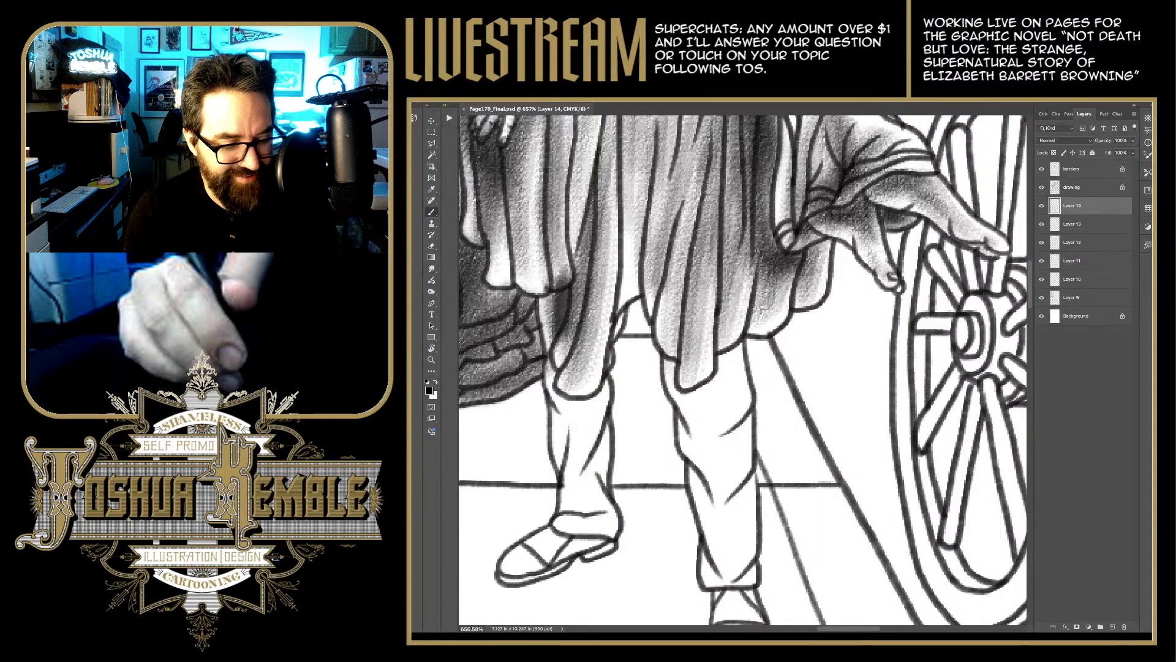
Step: Shade the bearded man's rear trouser leg from the coat hem to the cuff, darkest beneath the hem
key("e")
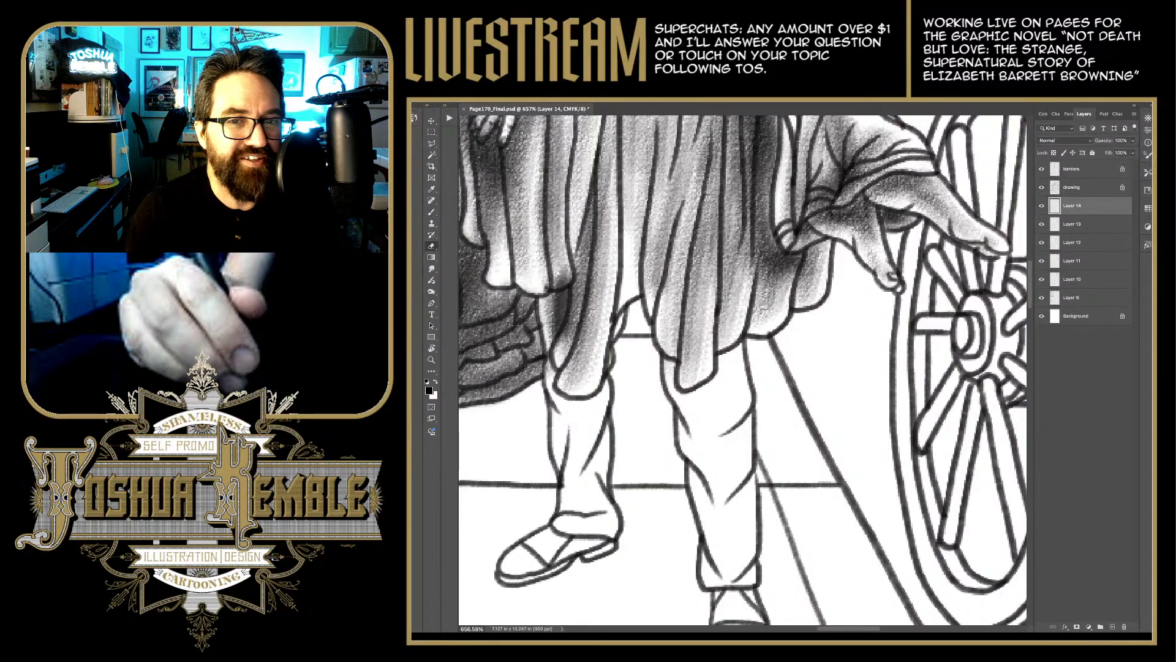
mouse_move(545, 285)
left_mouse_down()
mouse_move(561, 272)
mouse_move(563, 291)
left_mouse_up()
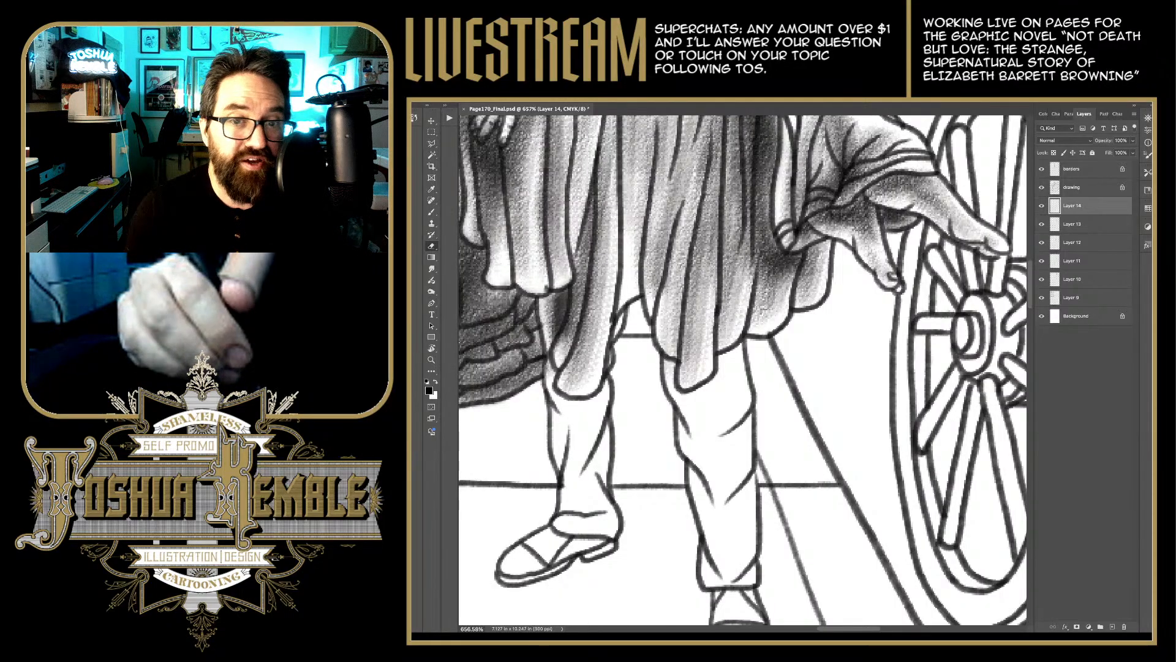
mouse_move(561, 343)
left_mouse_down()
mouse_move(576, 288)
mouse_move(575, 306)
left_mouse_up()
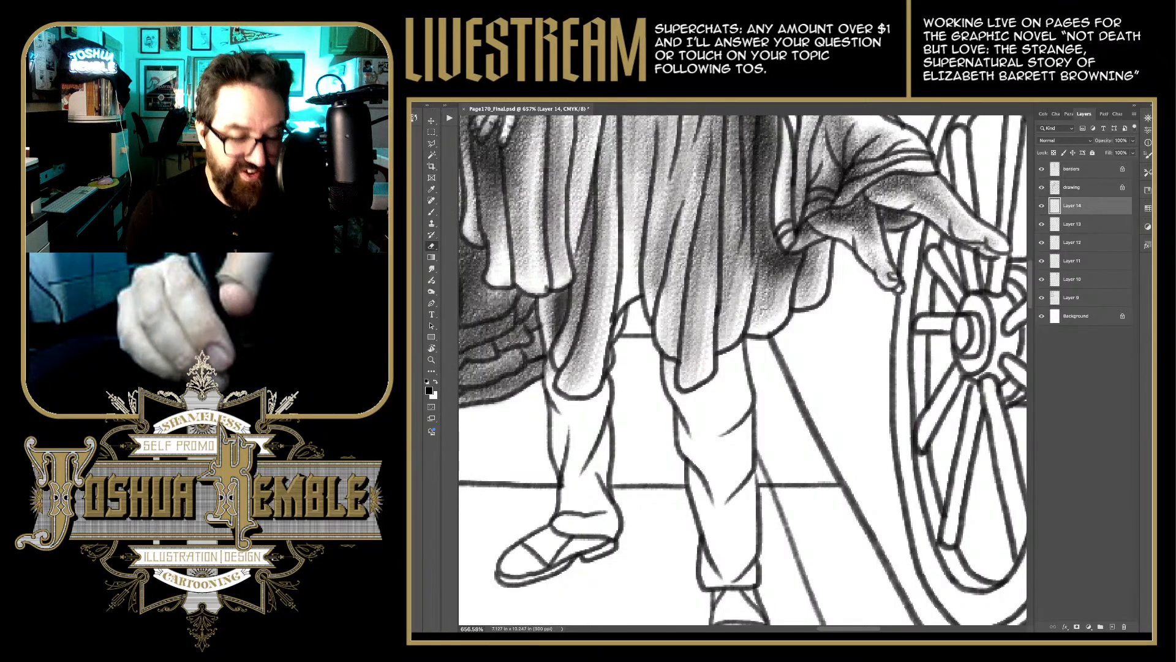
key("b")
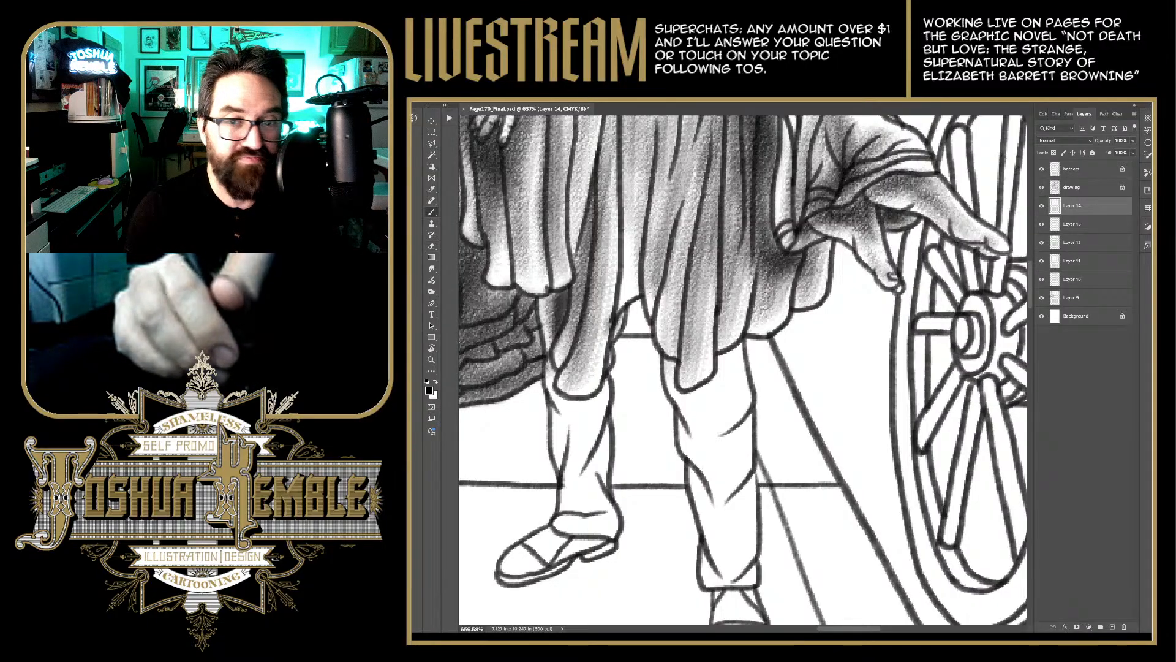
key("e")
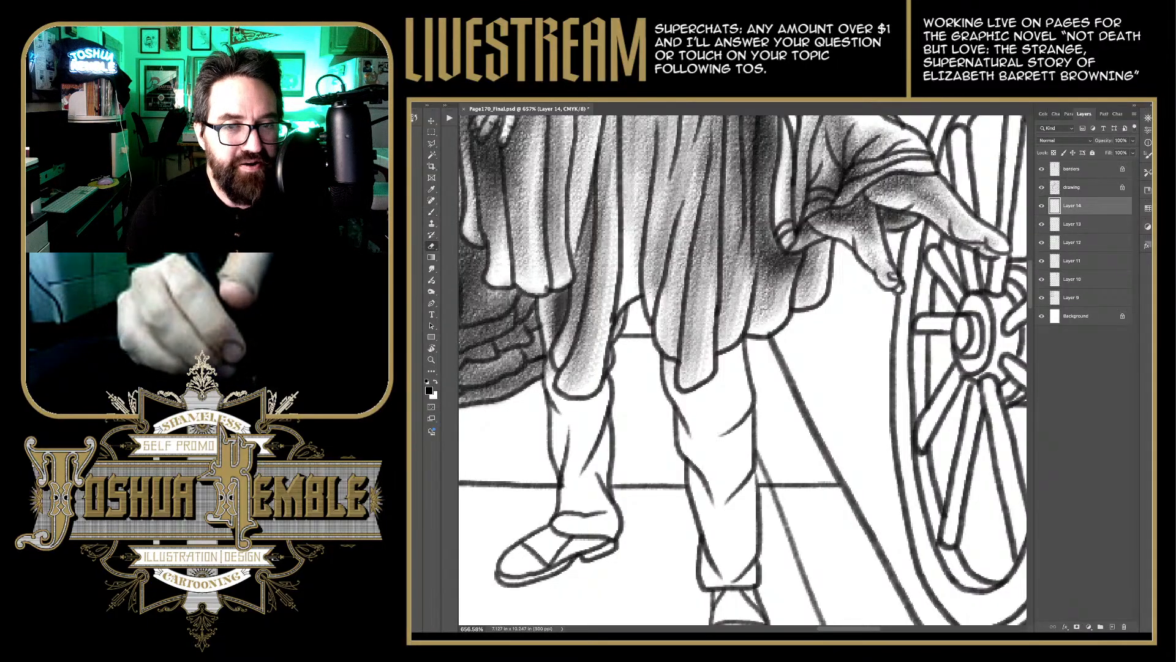
key("b")
left_click_drag(573, 453, 551, 351)
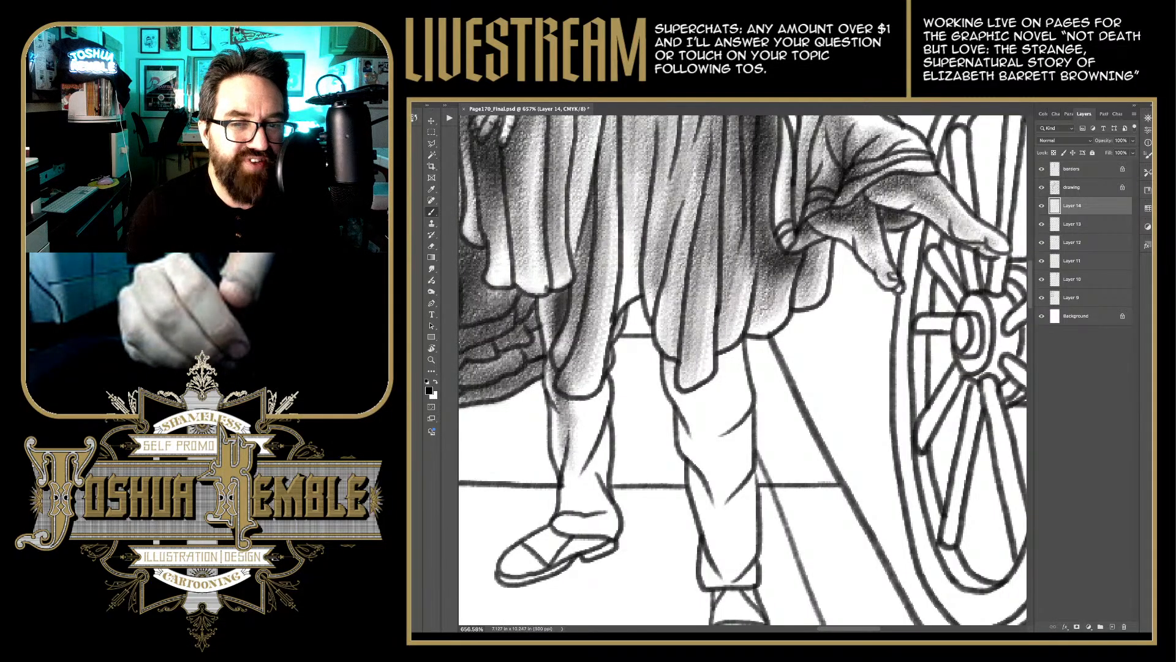
mouse_move(588, 478)
left_mouse_down()
mouse_move(591, 374)
mouse_move(579, 429)
mouse_move(573, 392)
mouse_move(585, 389)
mouse_move(582, 373)
mouse_move(595, 376)
mouse_move(554, 346)
left_mouse_up()
key("e")
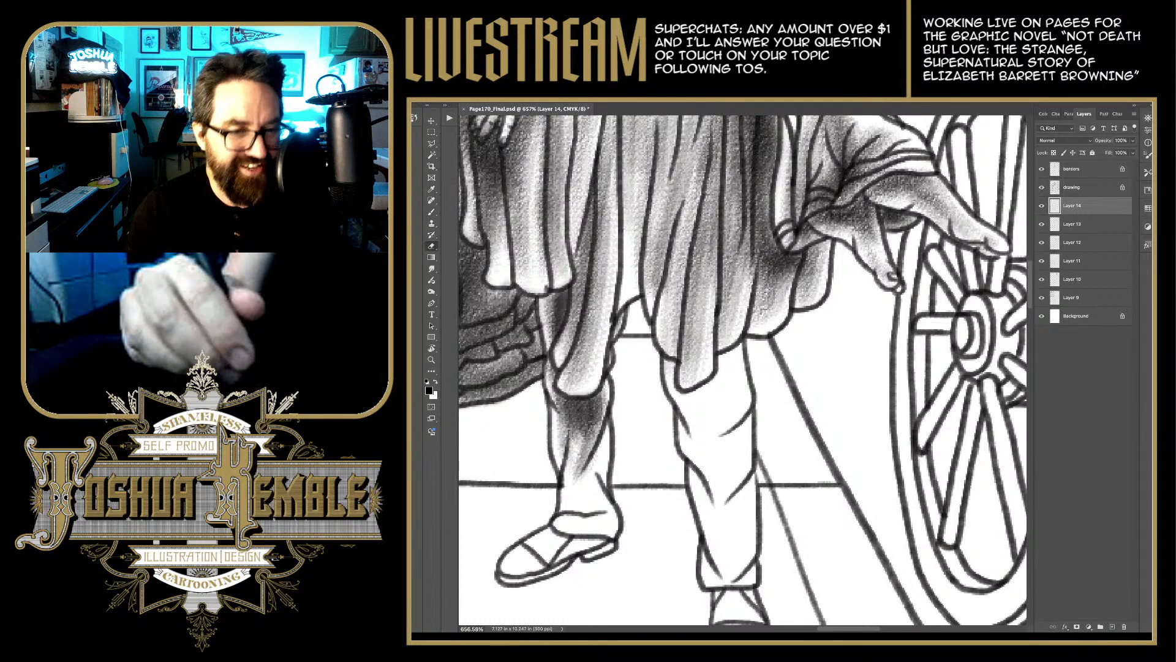
key("b")
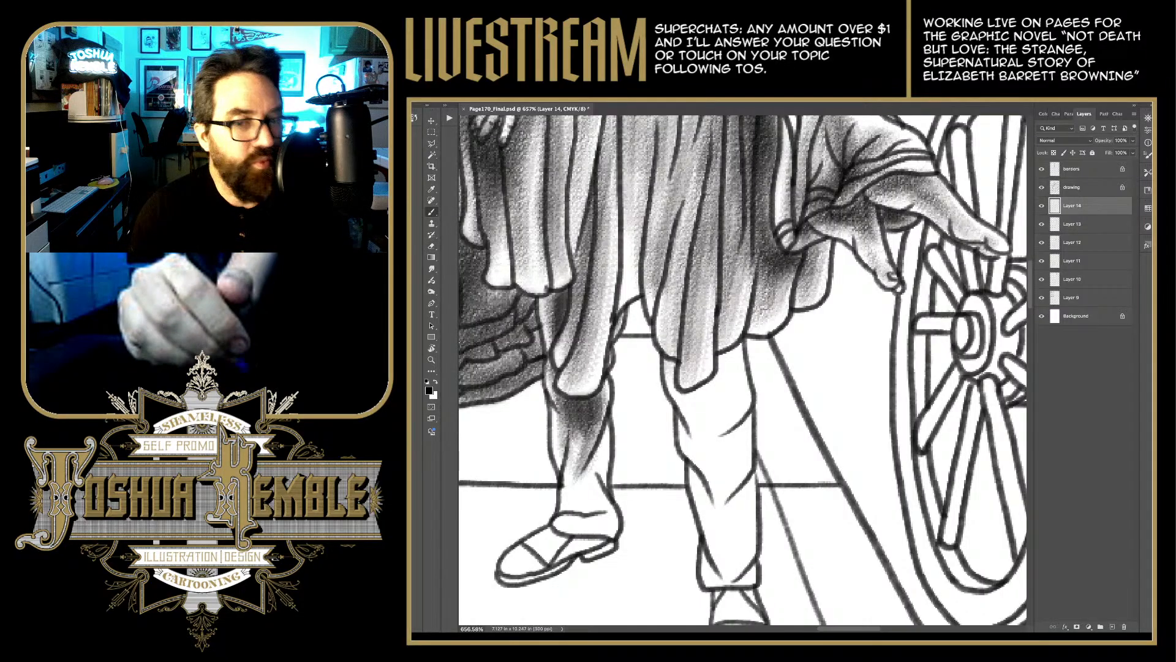
mouse_move(581, 510)
left_mouse_down()
mouse_move(597, 436)
mouse_move(591, 498)
mouse_move(570, 508)
mouse_move(609, 527)
mouse_move(567, 542)
mouse_move(604, 519)
mouse_move(609, 538)
mouse_move(600, 505)
left_mouse_up()
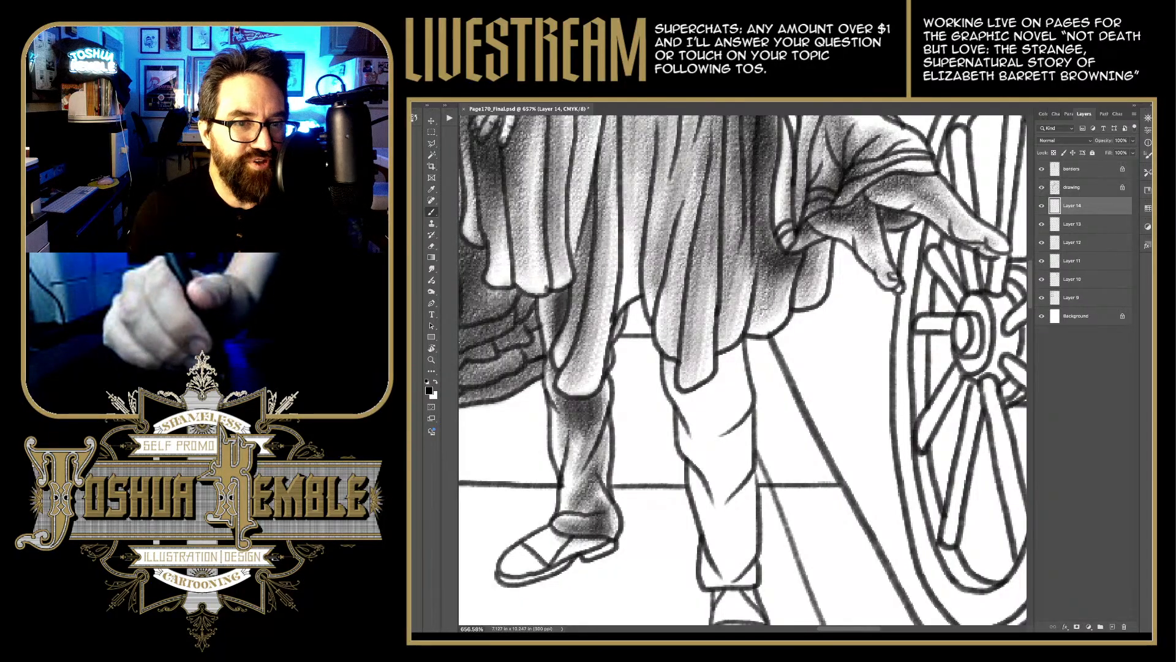
Step: Lay a base tone over the man's front trouser leg from the coat hem to the cuff
left_click_drag(741, 367, 710, 322)
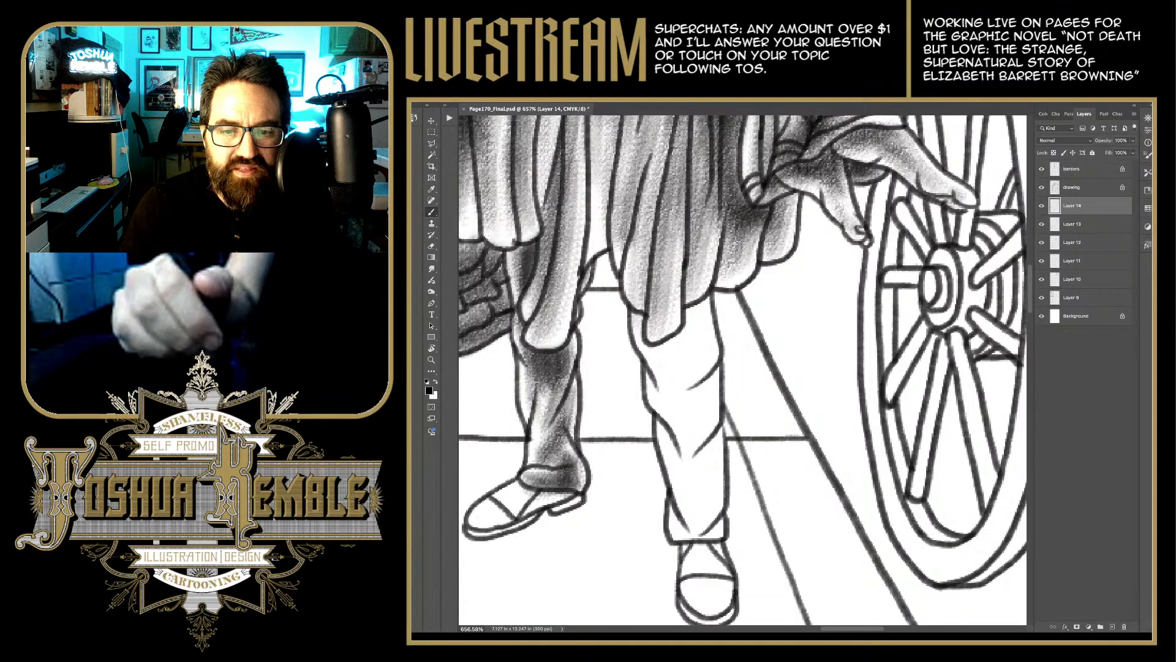
mouse_move(674, 538)
left_mouse_down()
mouse_move(716, 515)
mouse_move(718, 525)
mouse_move(684, 450)
mouse_move(693, 429)
left_mouse_up()
left_click_drag(666, 518, 705, 426)
mouse_move(704, 520)
left_mouse_down()
mouse_move(692, 375)
mouse_move(711, 367)
mouse_move(699, 306)
left_mouse_up()
left_click_drag(714, 383, 689, 297)
mouse_move(680, 361)
left_mouse_down()
mouse_move(711, 303)
mouse_move(691, 289)
left_mouse_up()
left_click_drag(681, 429, 659, 365)
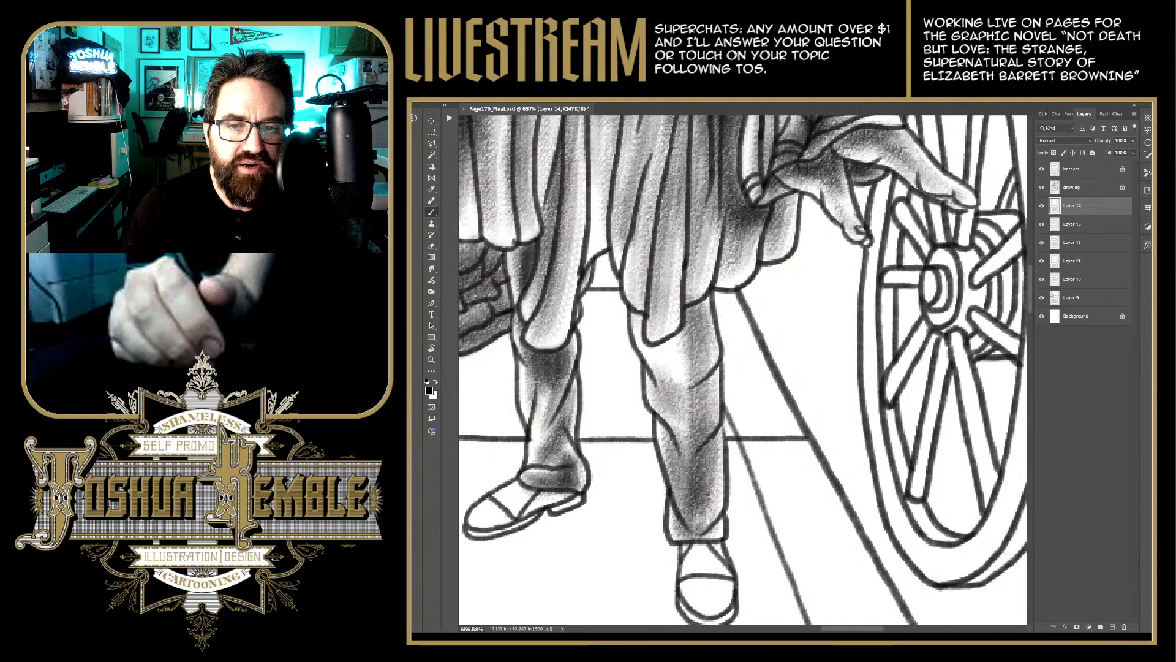
Step: Deepen the shadow on the front trouser leg beneath the coat and along the knee and shin folds
left_click_drag(687, 451, 655, 325)
mouse_move(662, 368)
left_mouse_down()
mouse_move(649, 303)
mouse_move(659, 306)
left_mouse_up()
mouse_move(692, 405)
left_mouse_down()
mouse_move(674, 301)
mouse_move(713, 300)
left_mouse_up()
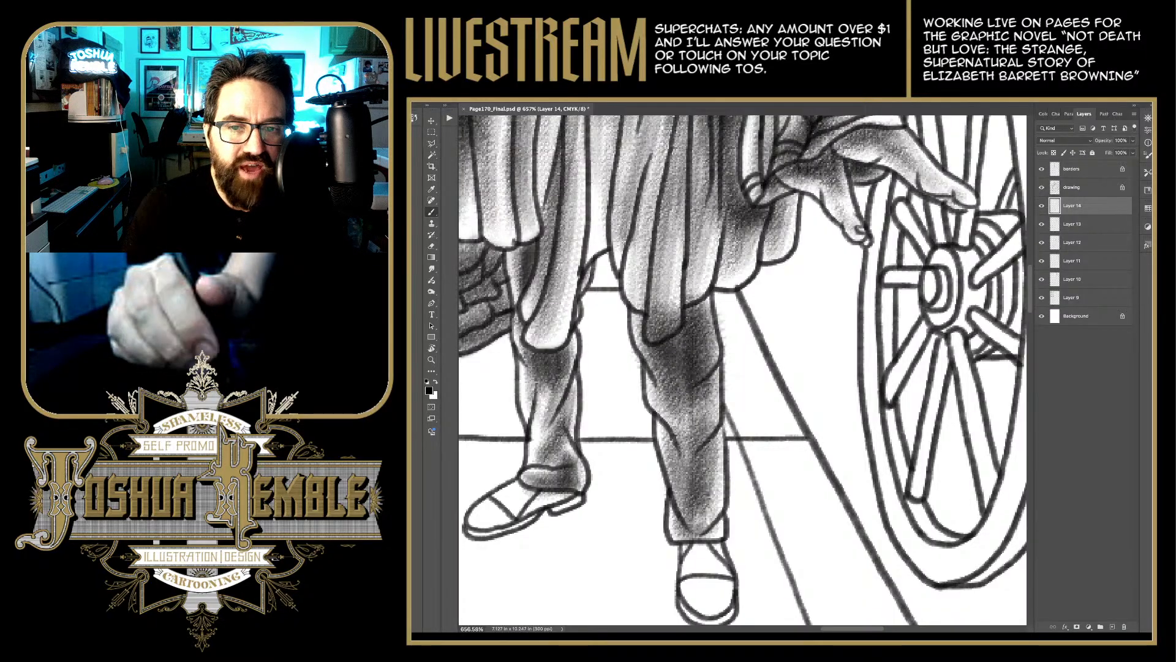
mouse_move(698, 463)
left_mouse_down()
mouse_move(687, 343)
mouse_move(679, 376)
left_mouse_up()
left_click_drag(711, 484, 713, 362)
mouse_move(714, 533)
left_mouse_down()
mouse_move(704, 380)
mouse_move(704, 515)
left_mouse_up()
left_click_drag(704, 567, 699, 484)
left_click_drag(704, 325, 689, 279)
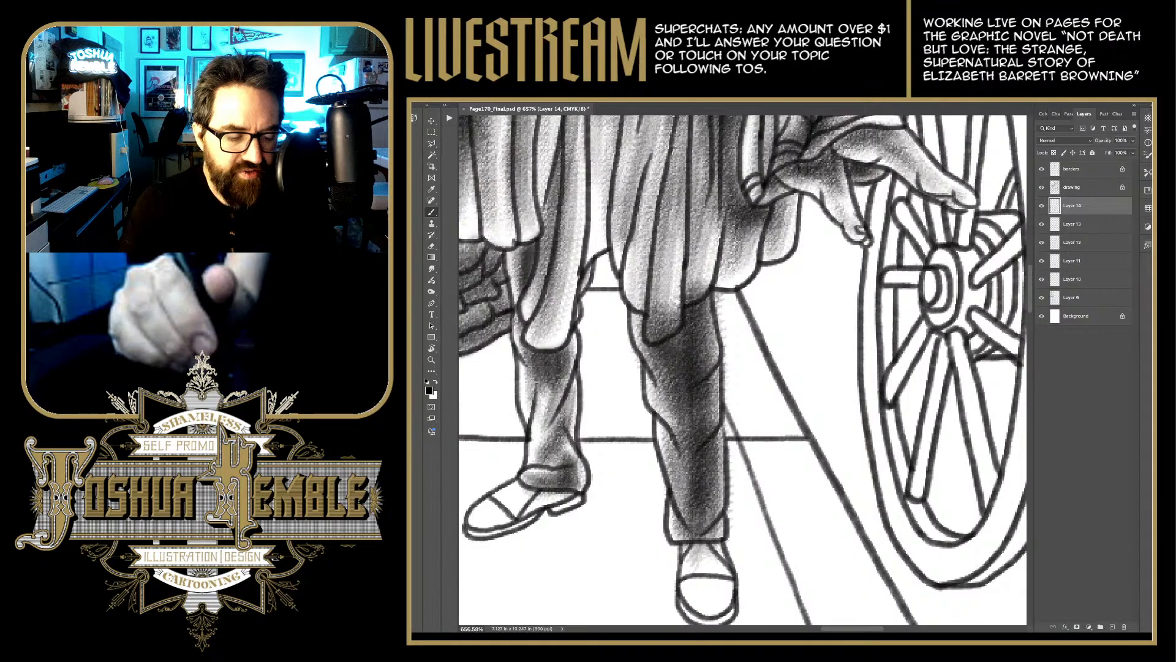
Step: Erase the trouser tone that spills onto the coat hem, the front shoe and the area beside the legs
key("e")
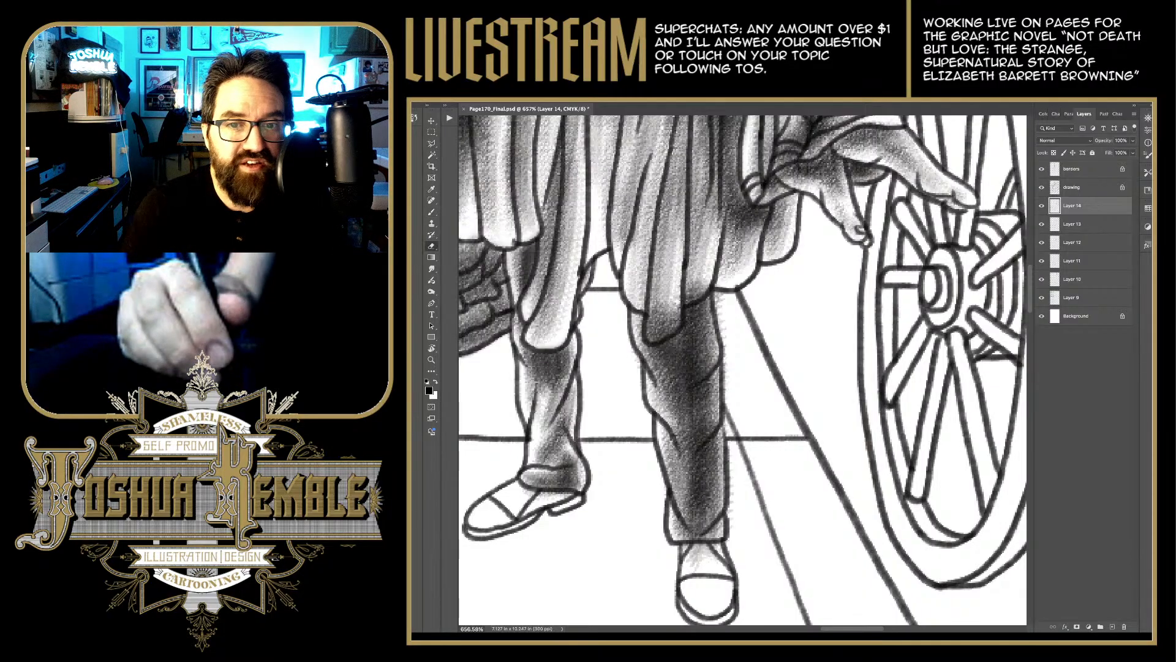
mouse_move(660, 307)
left_mouse_down()
mouse_move(654, 336)
mouse_move(701, 282)
mouse_move(723, 309)
left_mouse_up()
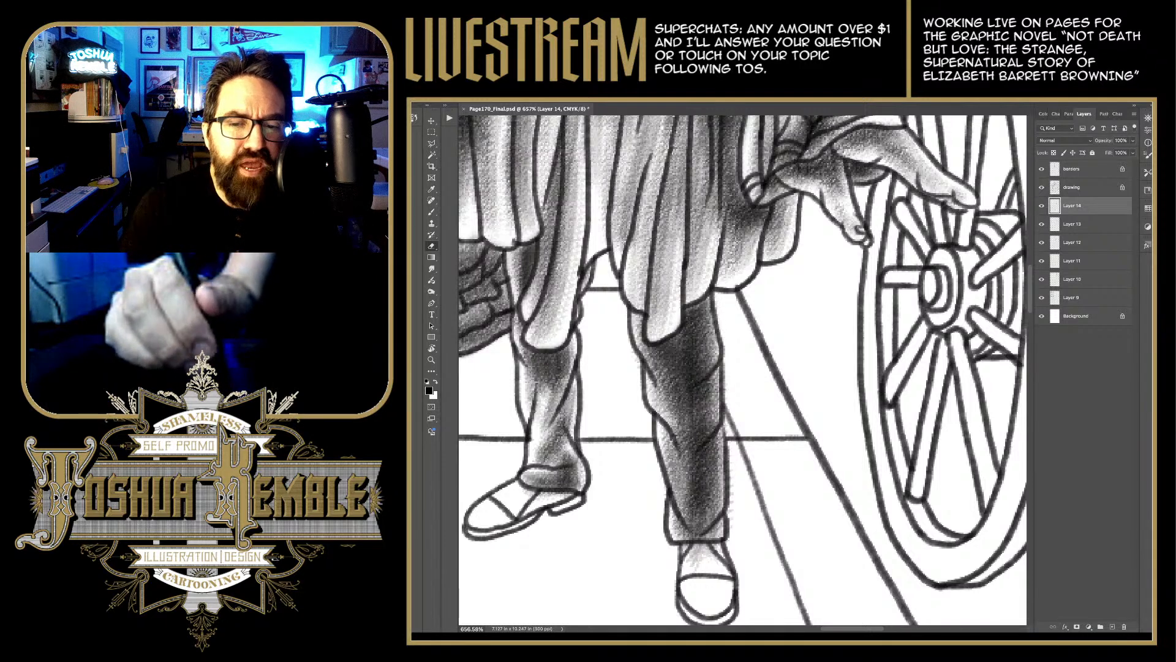
mouse_move(689, 568)
left_mouse_down()
mouse_move(707, 553)
mouse_move(720, 561)
left_mouse_up()
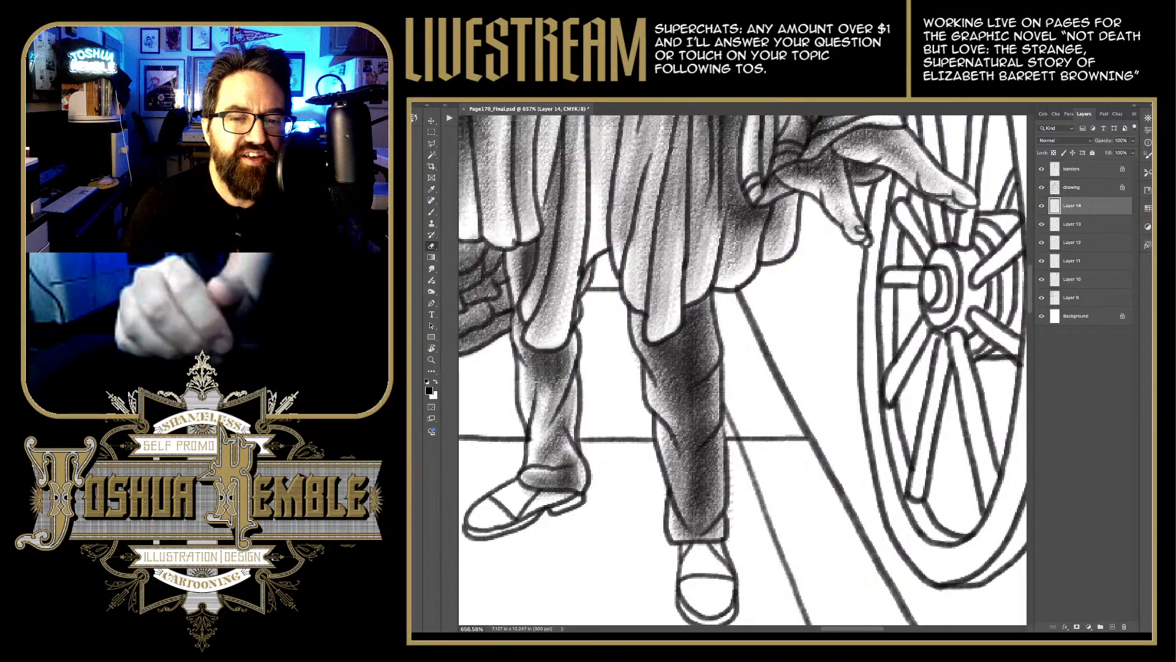
scroll(742, 369, "down", 3)
scroll(742, 370, "left", 3)
mouse_move(585, 426)
left_mouse_down()
mouse_move(610, 416)
mouse_move(622, 424)
left_mouse_up()
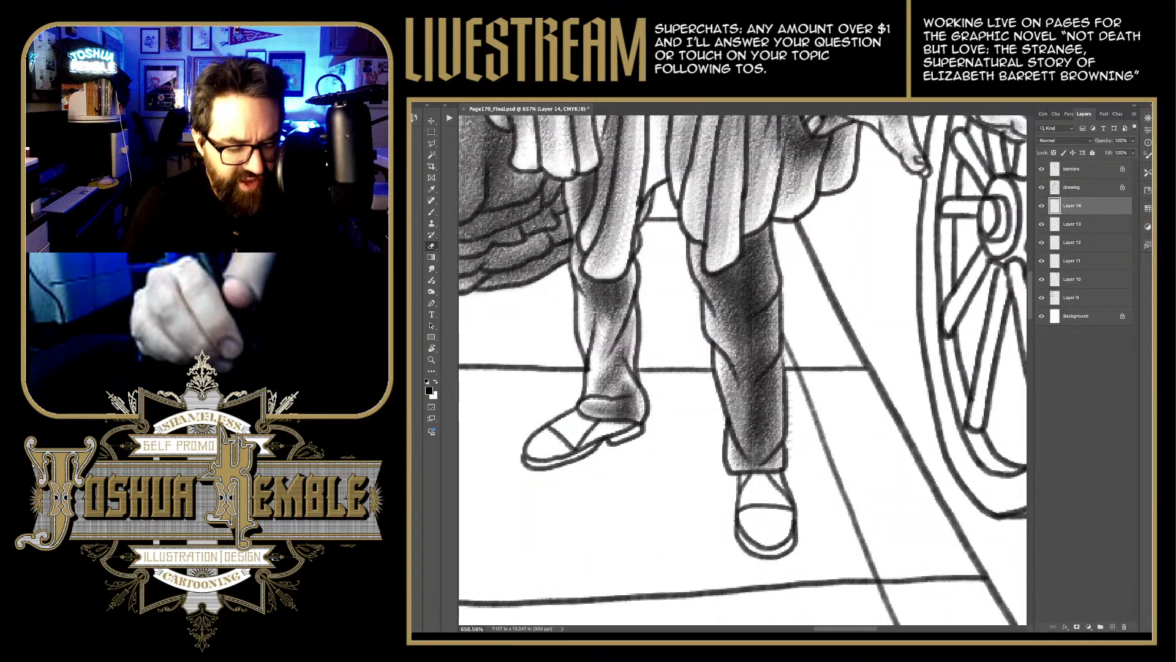
Step: Shade both of the bearded man's shoes and save the page
key("b")
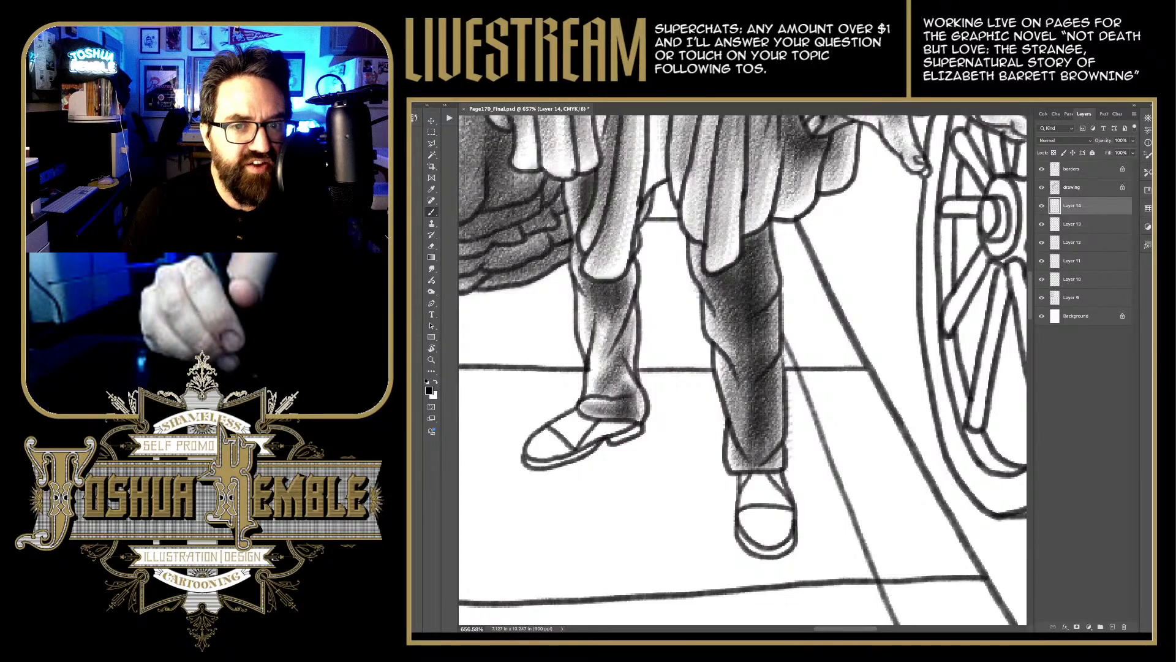
mouse_move(533, 453)
left_mouse_down()
mouse_move(588, 418)
mouse_move(637, 429)
left_mouse_up()
left_click_drag(550, 461, 588, 444)
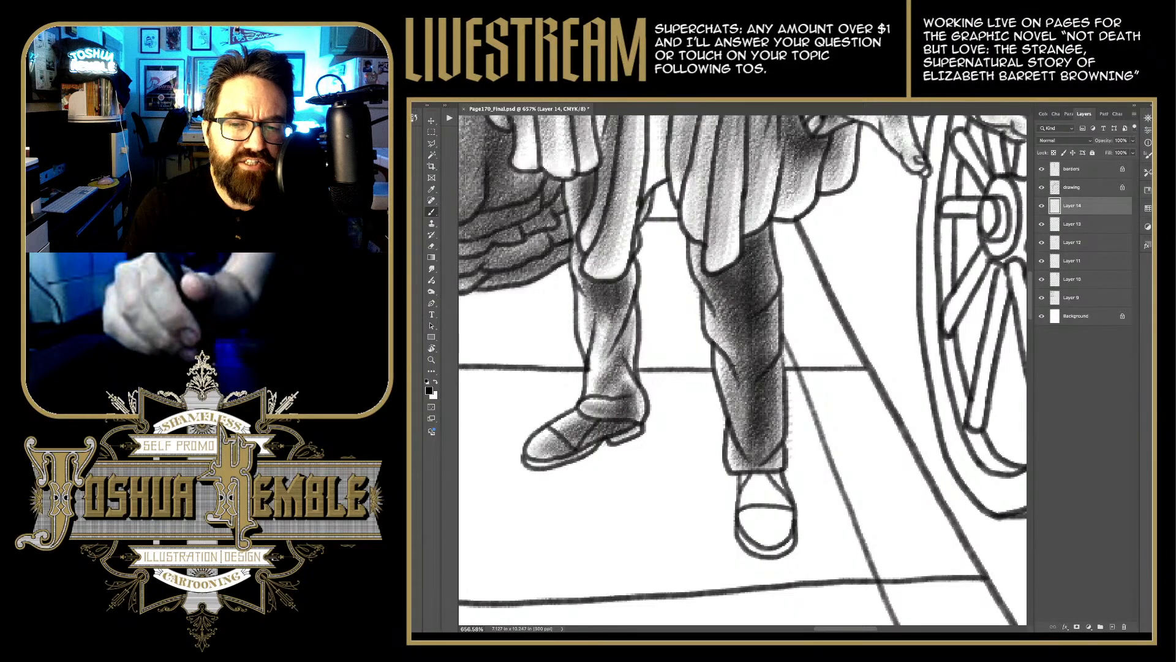
mouse_move(778, 540)
left_mouse_down()
mouse_move(750, 479)
mouse_move(775, 465)
mouse_move(789, 565)
mouse_move(769, 507)
left_mouse_up()
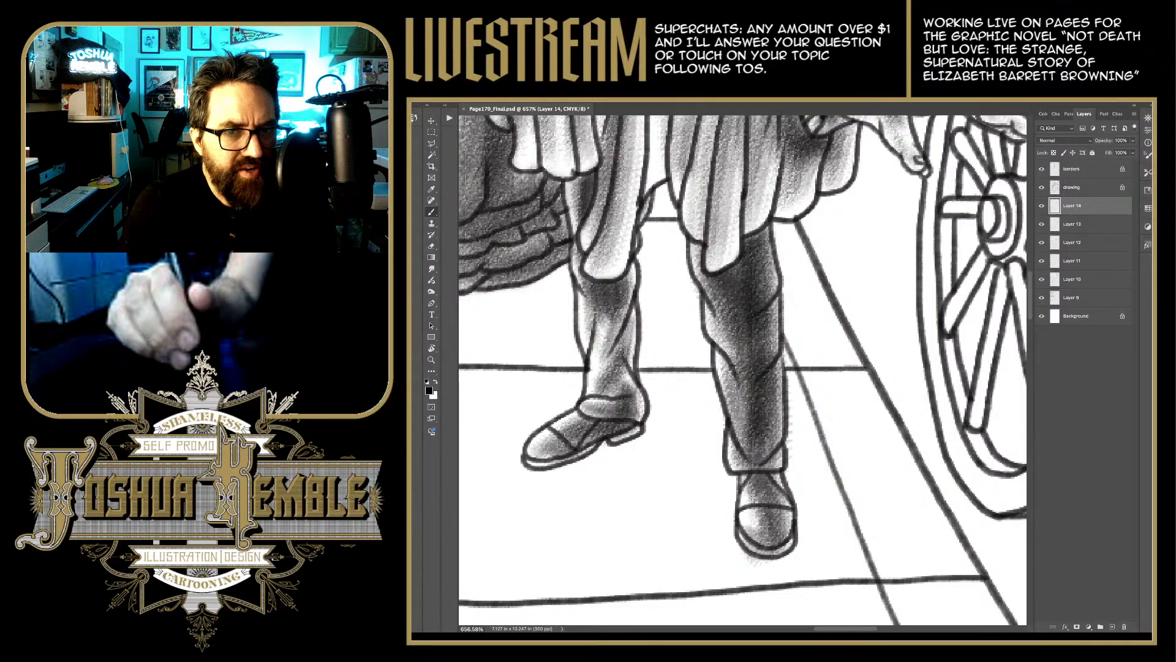
scroll(840, 411, "down", 5)
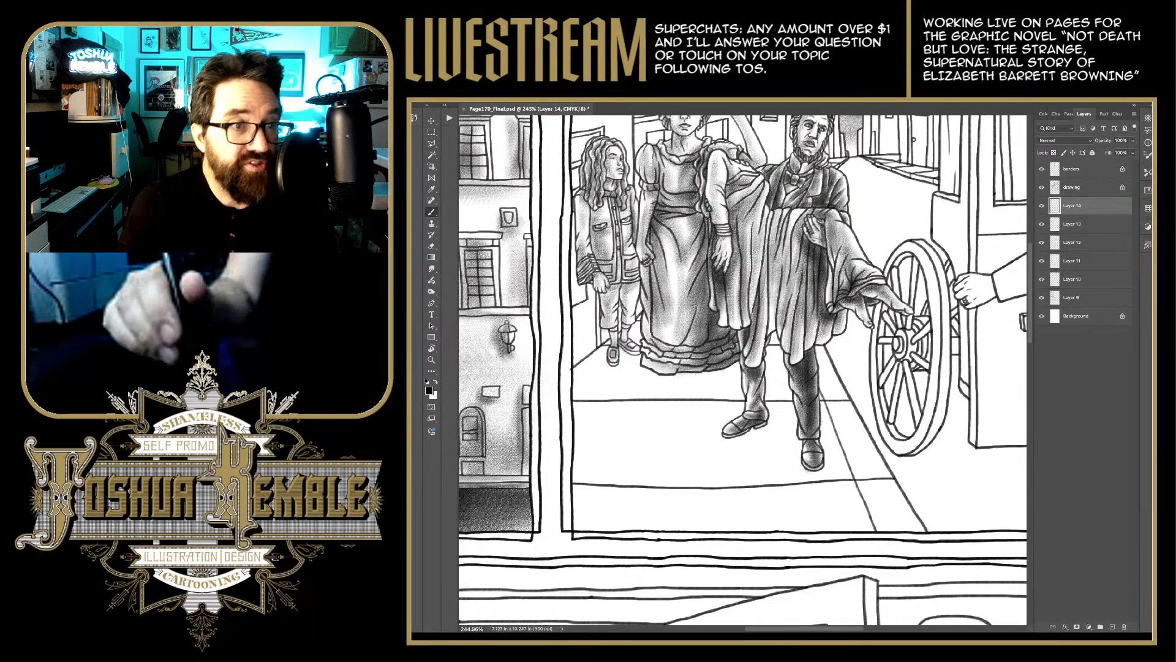
key("ctrl+s")
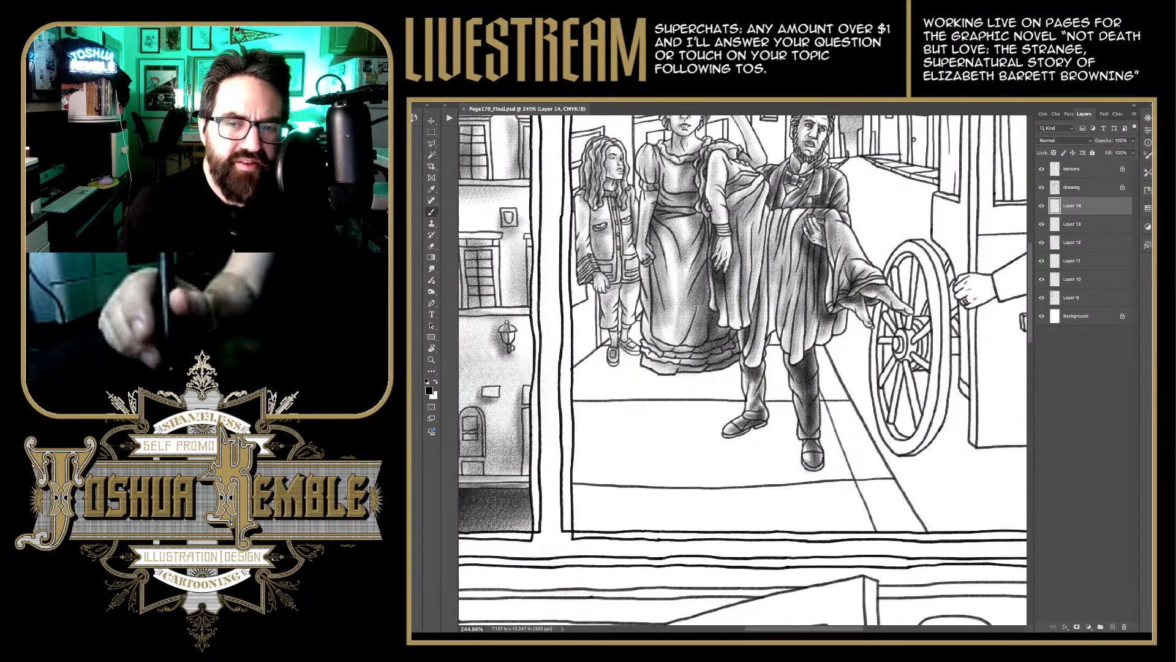
Step: Select Layer 14 for shading the man in the bowler hat beside the carriage door
scroll(743, 369, "right", 2)
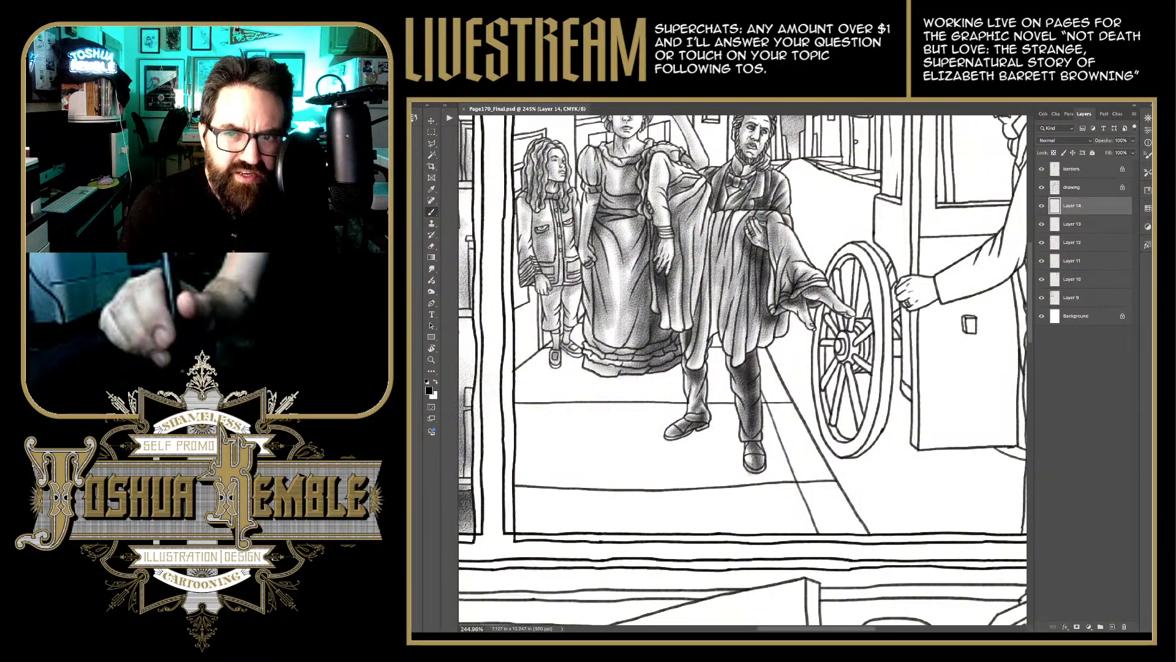
scroll(742, 370, "down", 6)
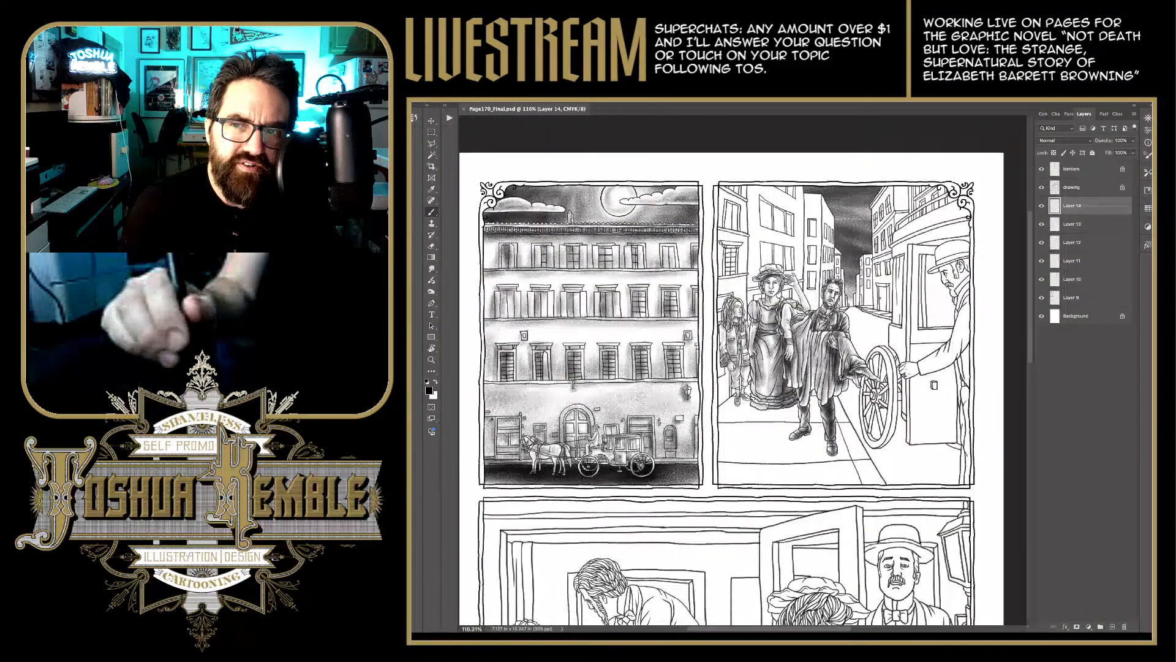
scroll(742, 369, "right", 1)
scroll(742, 369, "right", 1)
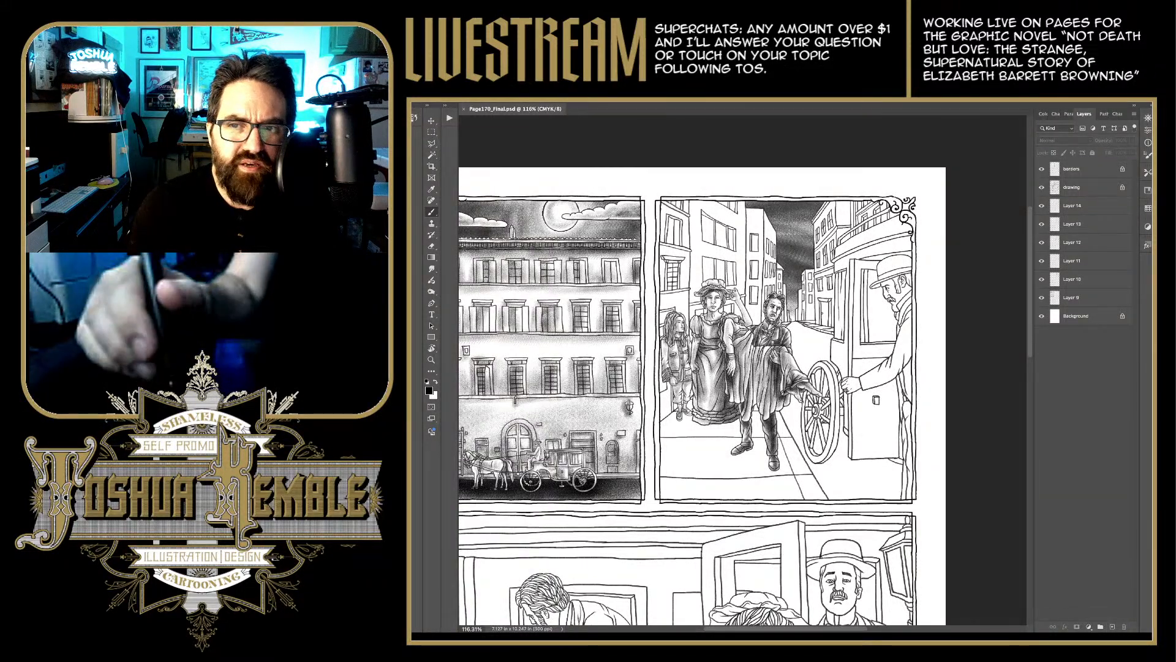
scroll(911, 274, "up", 5)
scroll(904, 280, "up", 3)
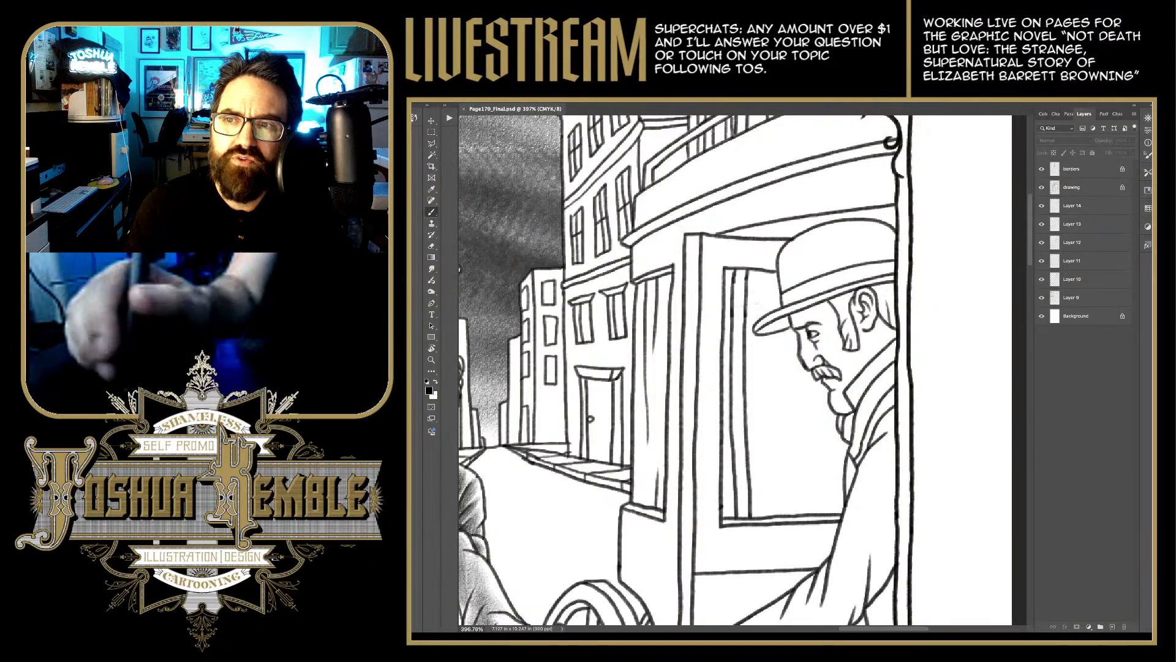
left_click(1078, 206)
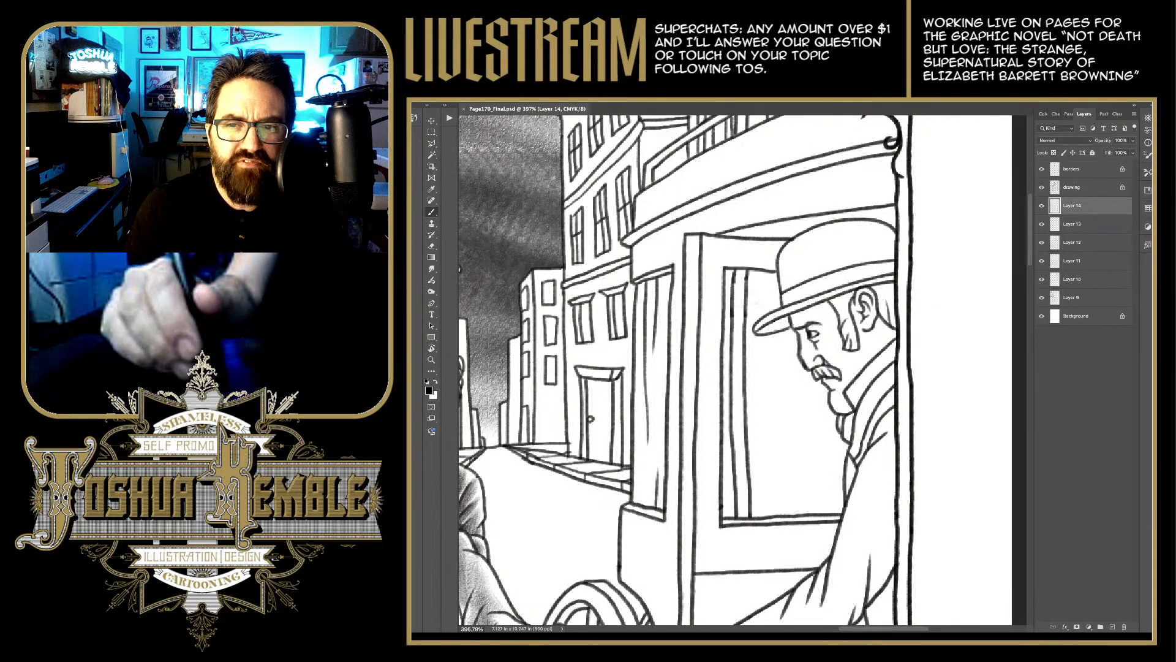
left_click_drag(765, 329, 788, 318)
left_click_drag(792, 323, 806, 311)
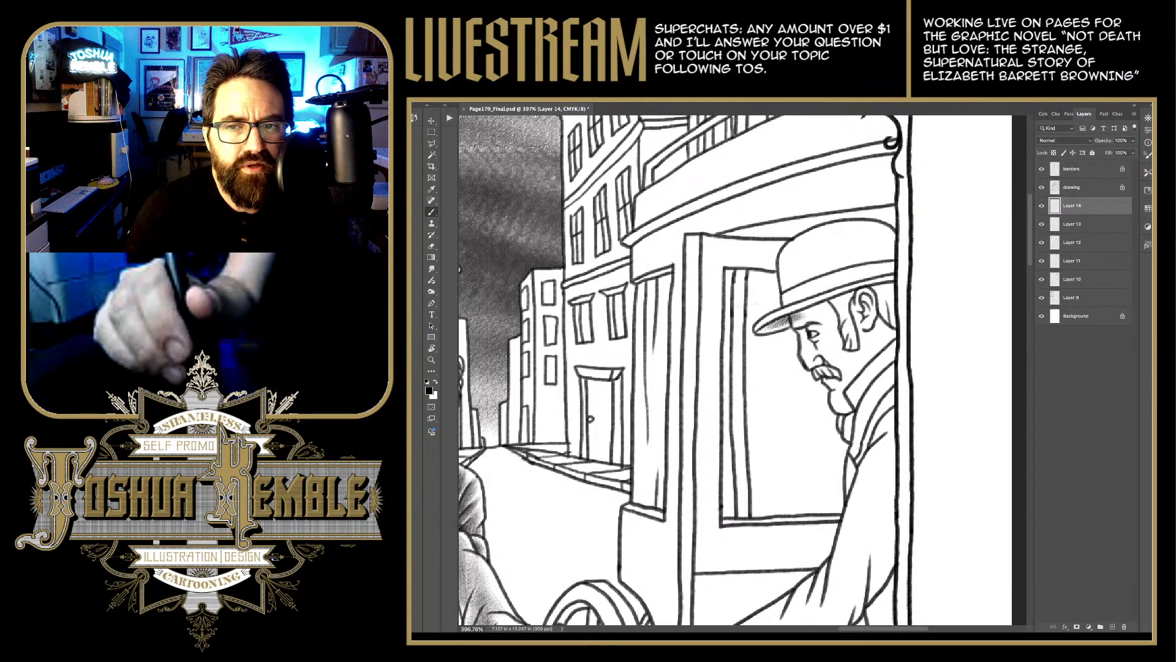
key("e")
left_click_drag(792, 323, 794, 314)
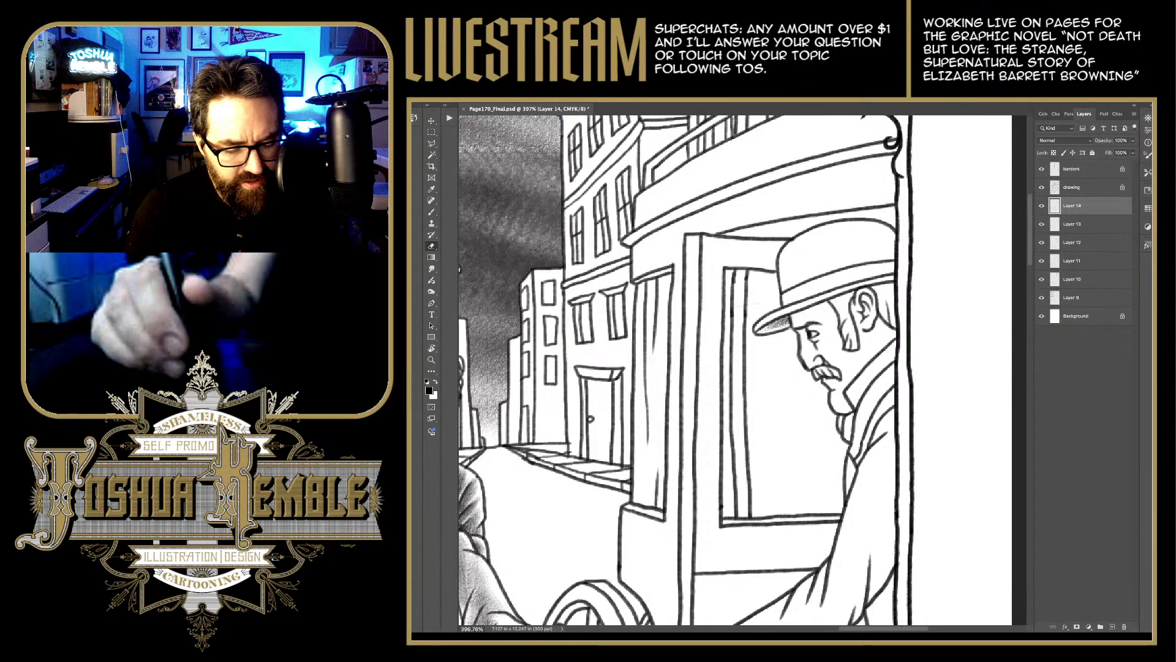
Step: Shade the crown and brim of the carriage man's bowler hat, erasing the tone from its band and beyond the panel border
key("b")
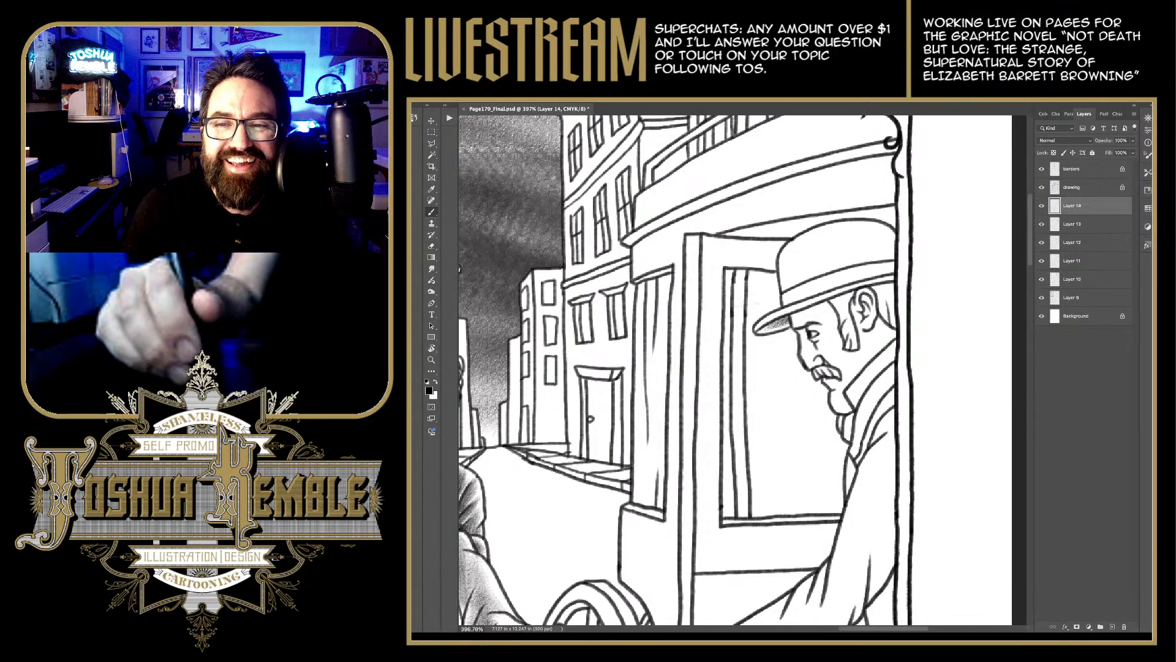
left_click_drag(775, 315, 891, 272)
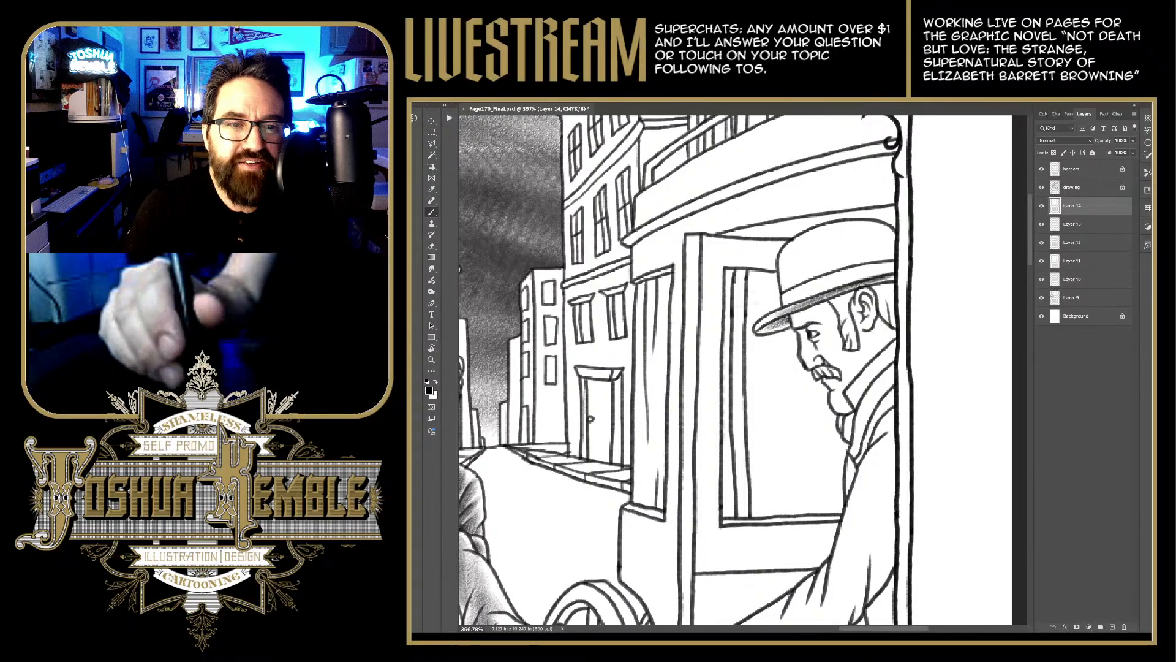
mouse_move(788, 285)
left_mouse_down()
mouse_move(799, 243)
mouse_move(877, 228)
left_mouse_up()
mouse_move(809, 246)
left_mouse_down()
mouse_move(885, 225)
mouse_move(891, 237)
left_mouse_up()
mouse_move(795, 270)
left_mouse_down()
mouse_move(821, 245)
mouse_move(842, 248)
left_mouse_up()
mouse_move(787, 291)
left_mouse_down()
mouse_move(852, 252)
mouse_move(893, 250)
left_mouse_up()
mouse_move(814, 264)
left_mouse_down()
mouse_move(910, 251)
mouse_move(865, 232)
left_mouse_up()
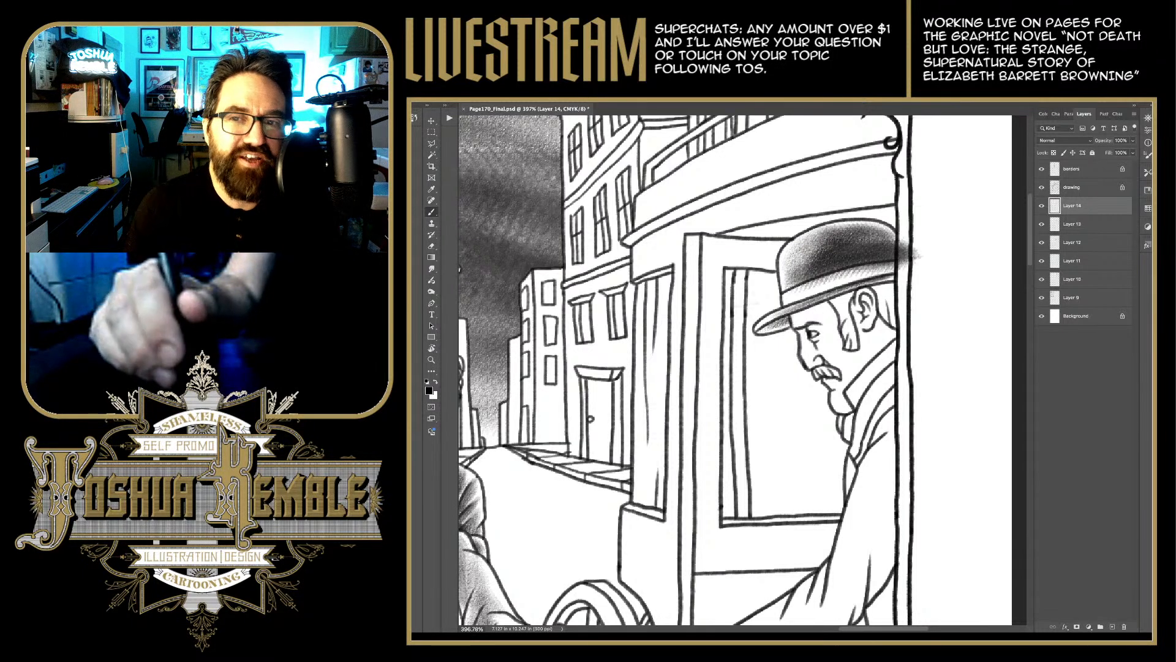
mouse_move(789, 281)
left_mouse_down()
mouse_move(831, 232)
mouse_move(895, 228)
left_mouse_up()
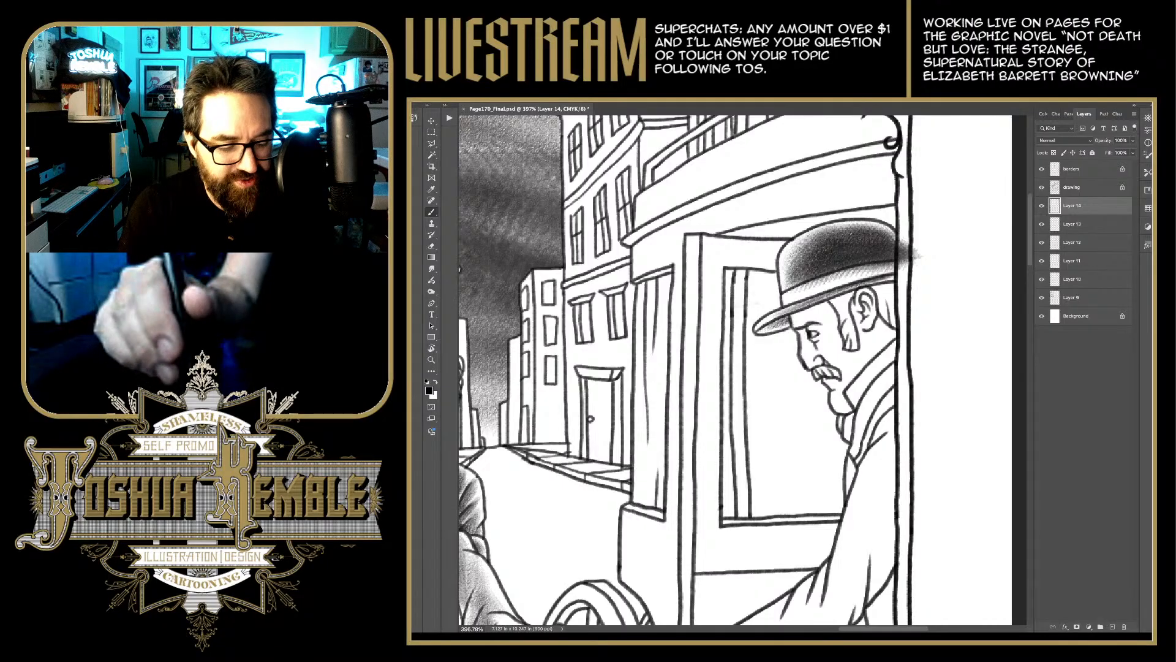
key("e")
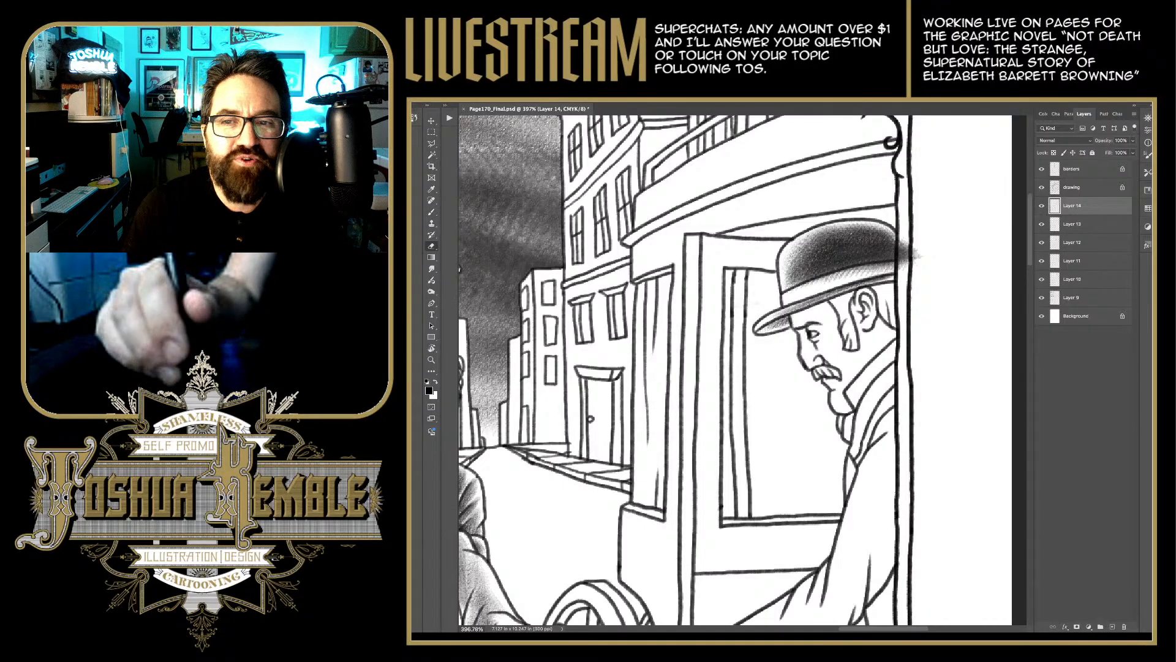
mouse_move(807, 283)
left_mouse_down()
mouse_move(904, 258)
mouse_move(916, 243)
mouse_move(898, 242)
left_mouse_up()
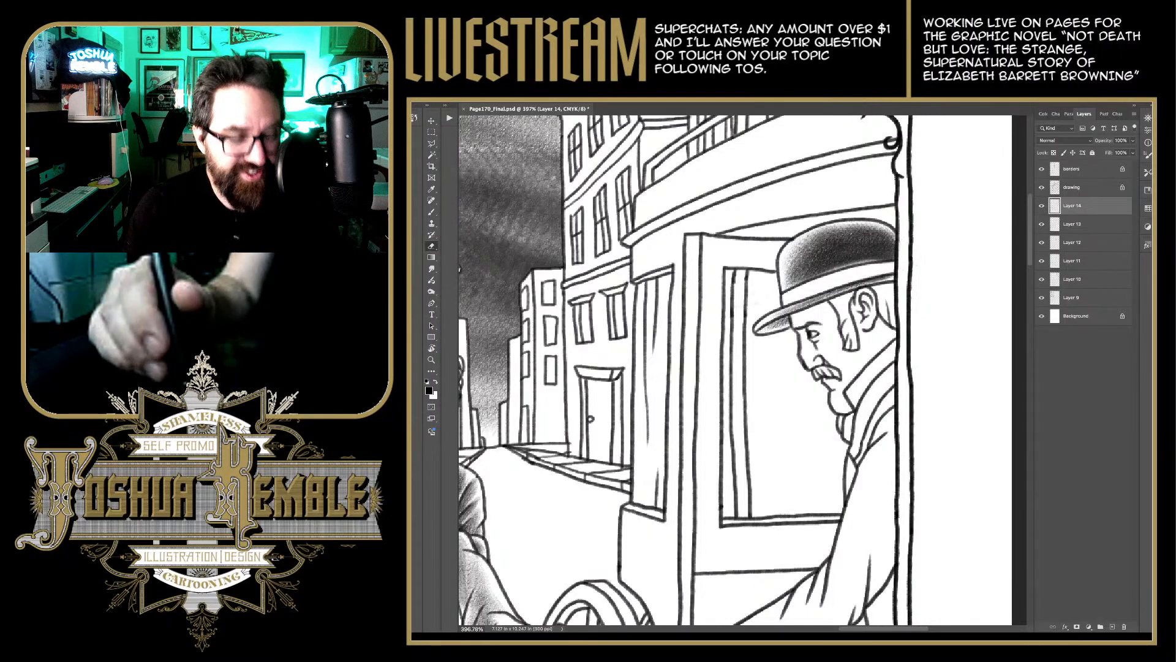
Step: Shade the band of the carriage man's bowler hat with a mid-grey tone
key("b")
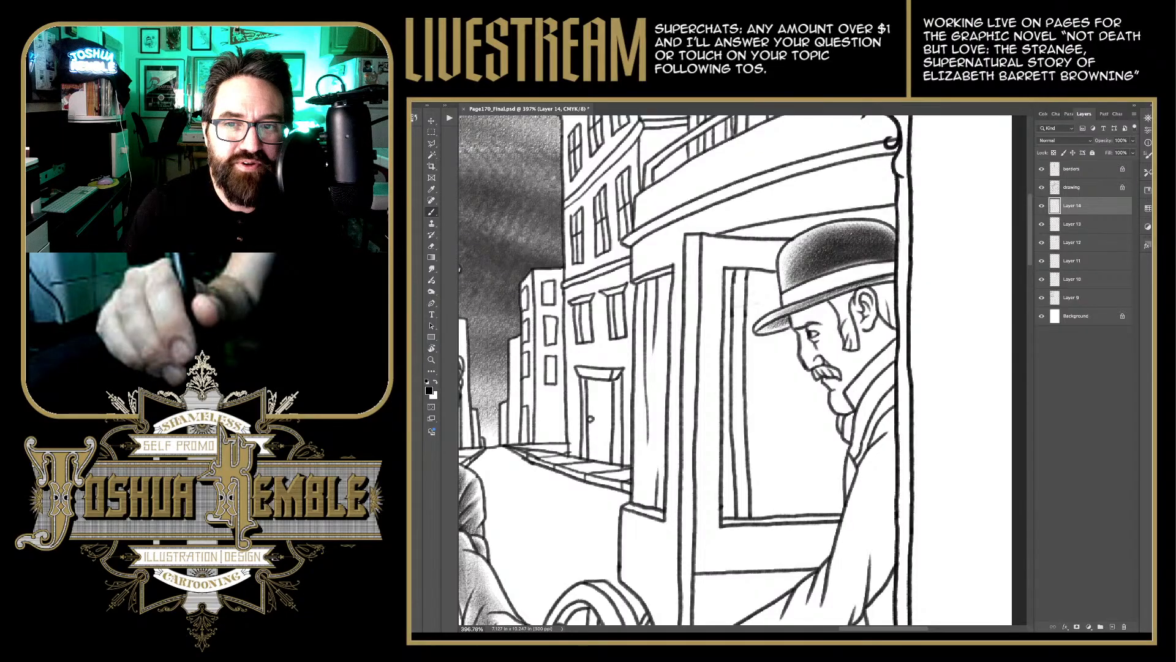
left_click_drag(797, 298, 892, 259)
key("e")
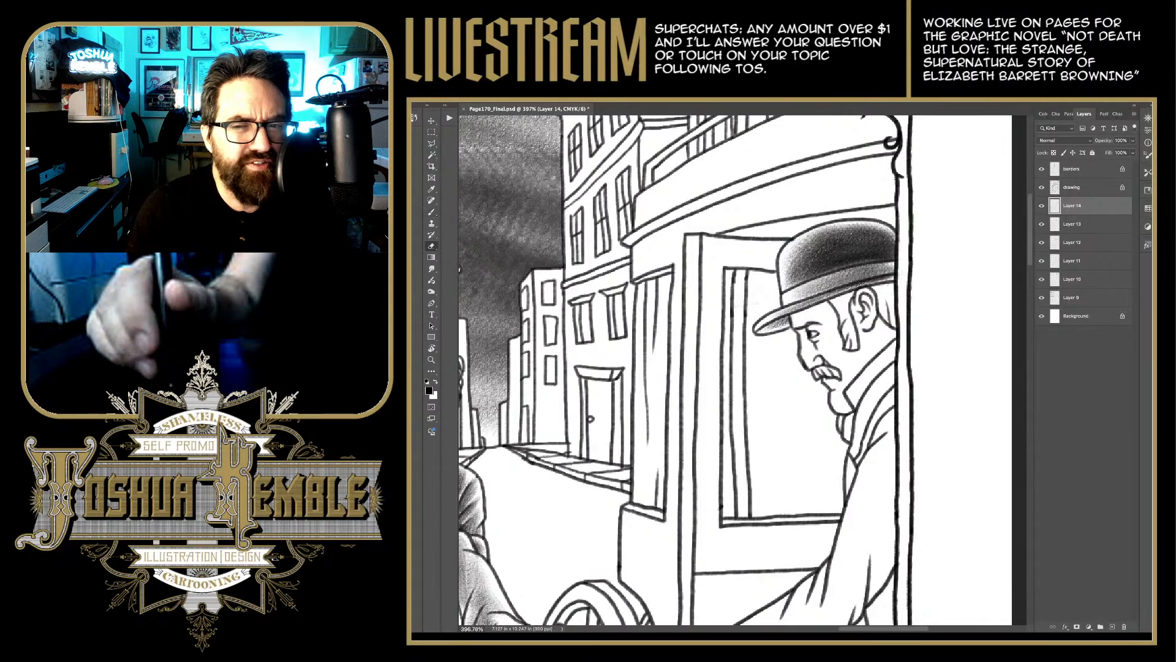
Step: Add a new layer above Layer 14 and shade the carriage man's face, from under the hat brim down to the jaw and neck
key("b")
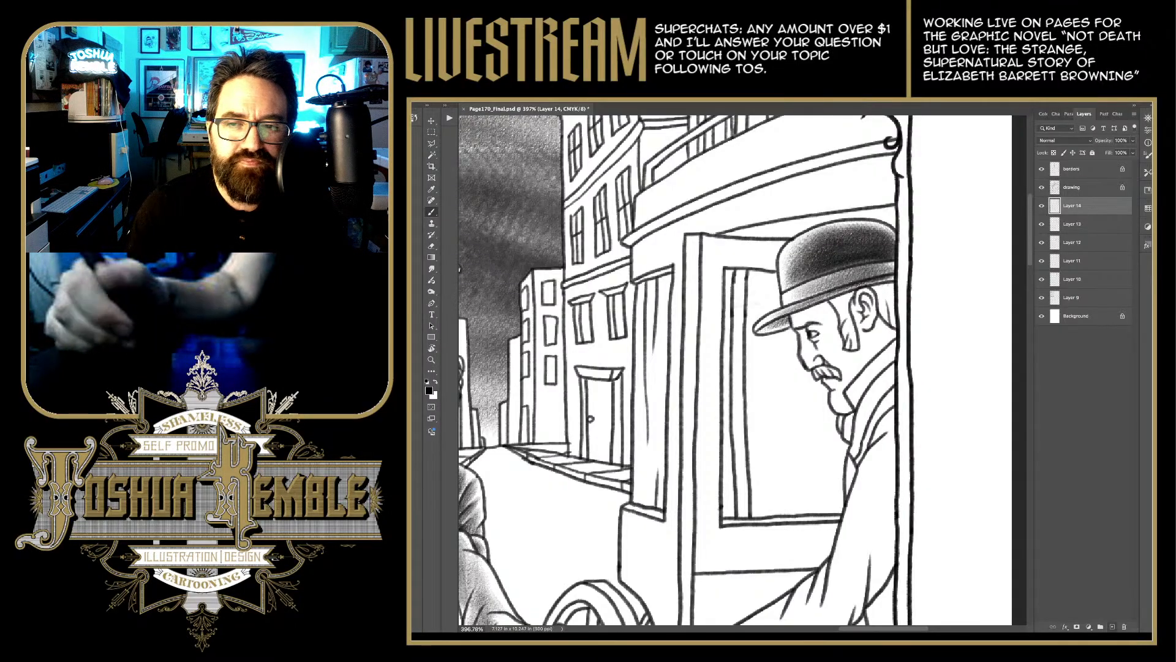
left_click(1112, 626)
mouse_move(793, 318)
left_mouse_down()
mouse_move(904, 283)
mouse_move(882, 311)
mouse_move(836, 324)
mouse_move(840, 337)
left_mouse_up()
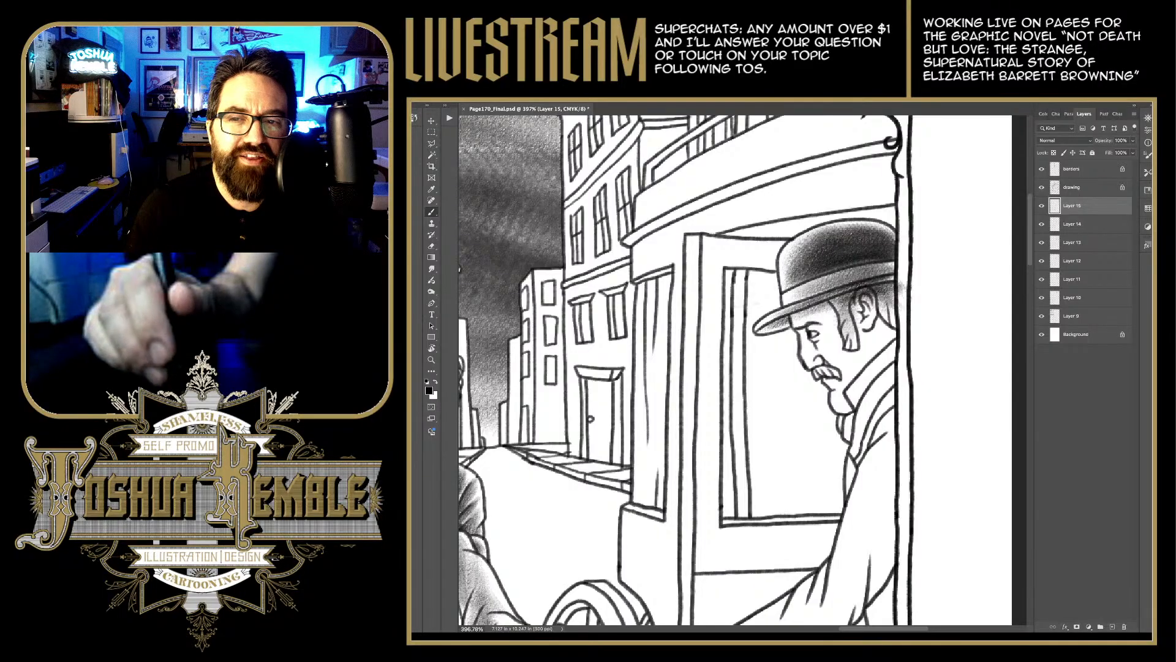
left_click_drag(869, 299, 854, 321)
mouse_move(876, 303)
left_mouse_down()
mouse_move(857, 324)
mouse_move(864, 318)
mouse_move(810, 333)
mouse_move(809, 360)
mouse_move(834, 360)
left_mouse_up()
mouse_move(834, 309)
left_mouse_down()
mouse_move(822, 347)
mouse_move(810, 329)
mouse_move(845, 348)
mouse_move(841, 366)
left_mouse_up()
mouse_move(853, 349)
left_mouse_down()
mouse_move(836, 388)
mouse_move(814, 383)
mouse_move(837, 406)
left_mouse_up()
left_click_drag(858, 363, 839, 391)
mouse_move(867, 337)
left_mouse_down()
mouse_move(851, 367)
mouse_move(879, 315)
mouse_move(869, 353)
left_mouse_up()
left_click_drag(890, 327, 846, 384)
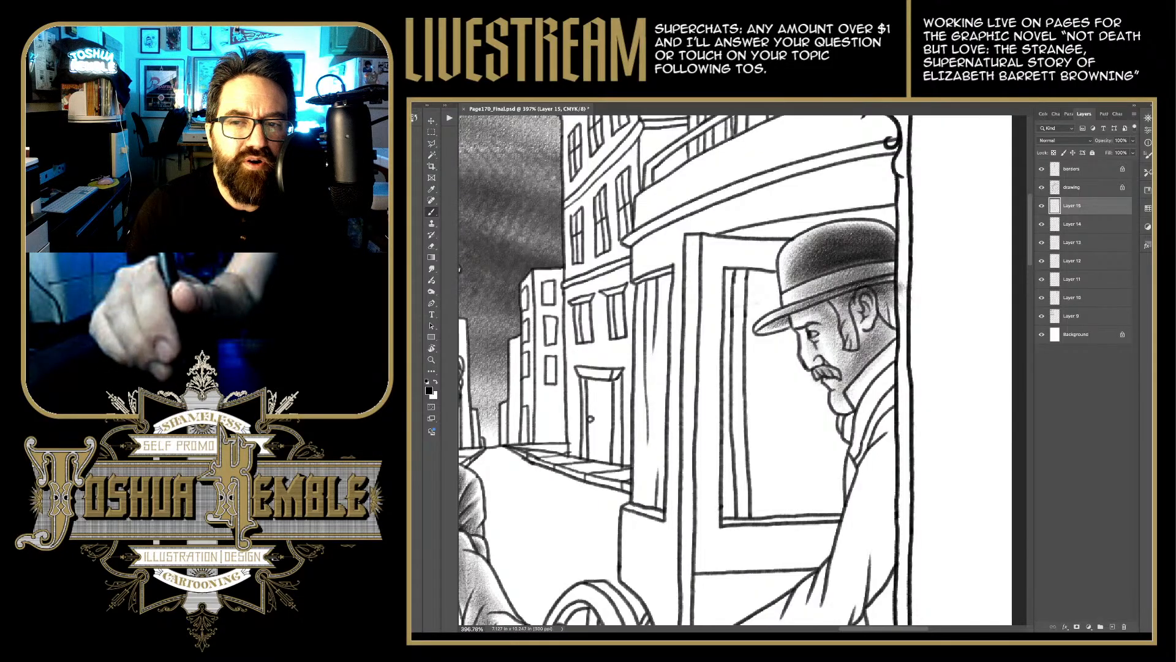
Step: Darken the carriage man's sideburn and the hair around his ear beneath the hat brim
left_click_drag(874, 326, 854, 346)
left_click_drag(871, 320, 839, 348)
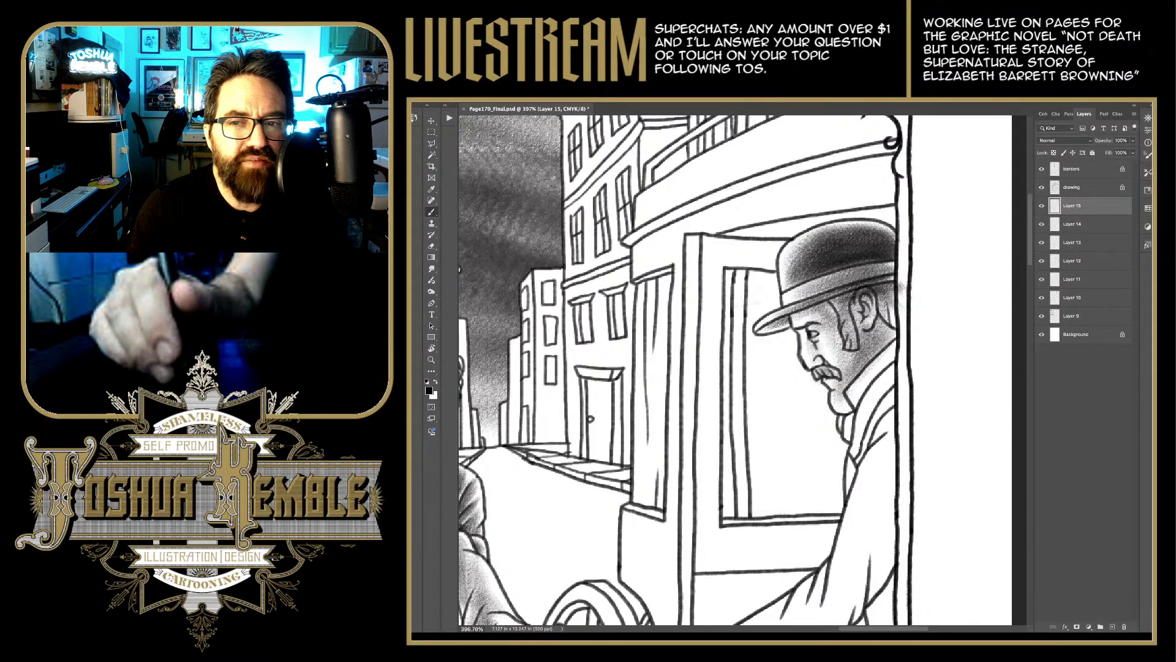
left_click_drag(856, 301, 843, 346)
mouse_move(851, 291)
left_mouse_down()
mouse_move(793, 325)
mouse_move(815, 315)
mouse_move(803, 306)
mouse_move(852, 287)
mouse_move(899, 293)
left_mouse_up()
key("e")
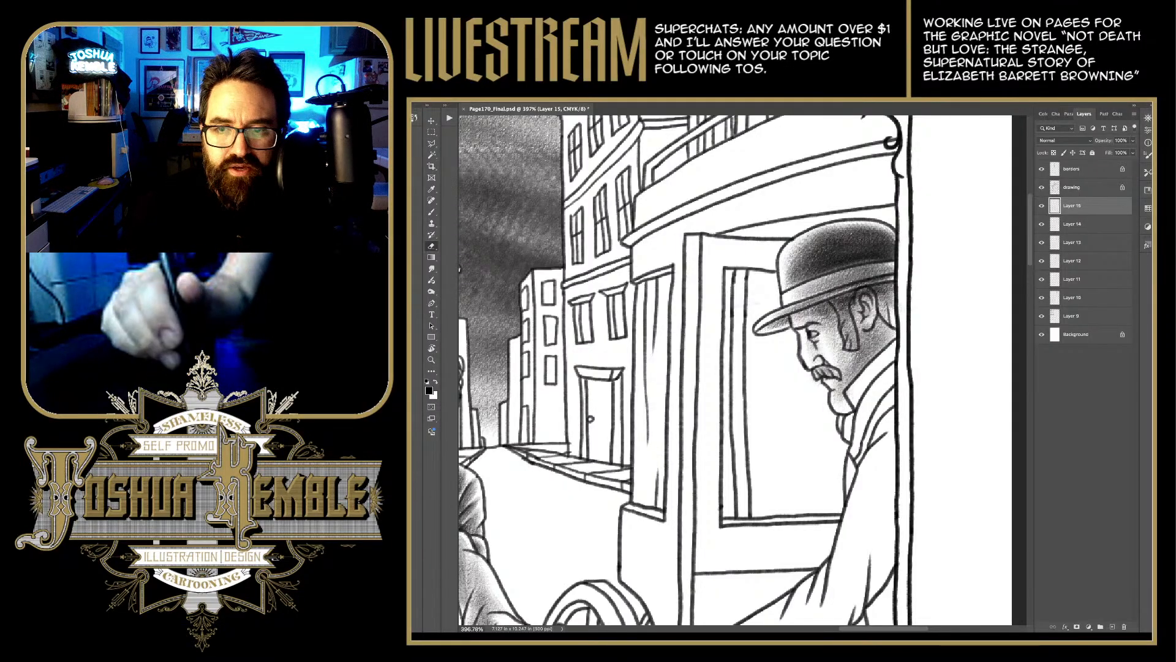
Step: Shade the carriage man's upright collar, erasing the tone that spills below it and beyond the panel border
key("b")
left_click_drag(855, 401, 906, 341)
key("ctrl+0")
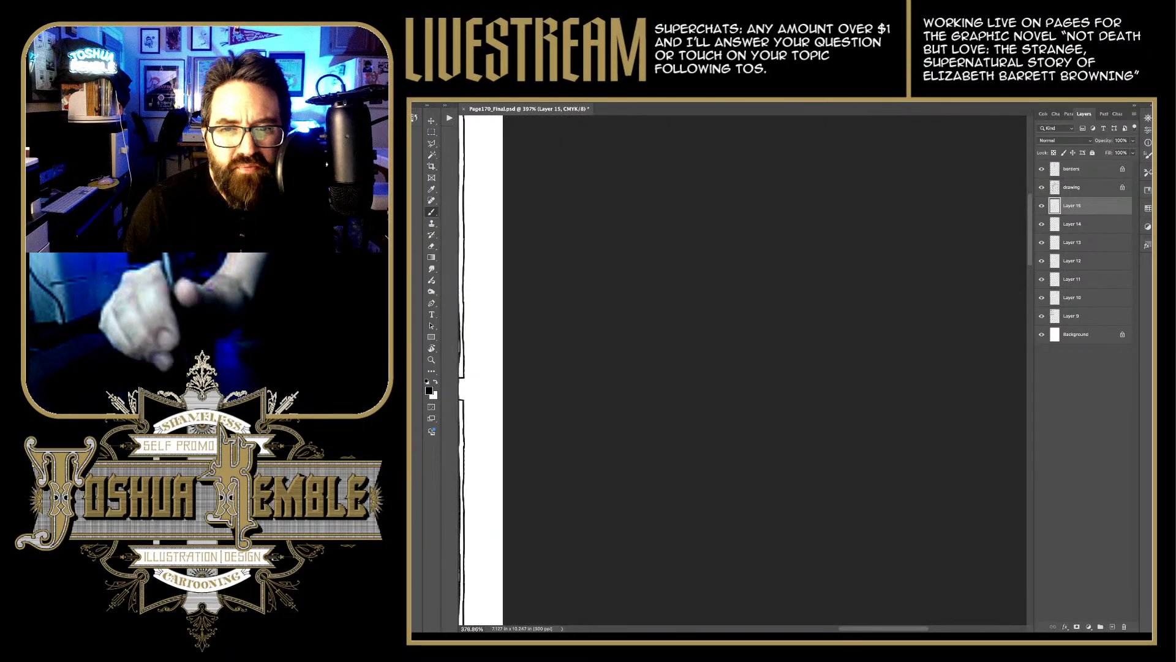
scroll(882, 379, "up", 5)
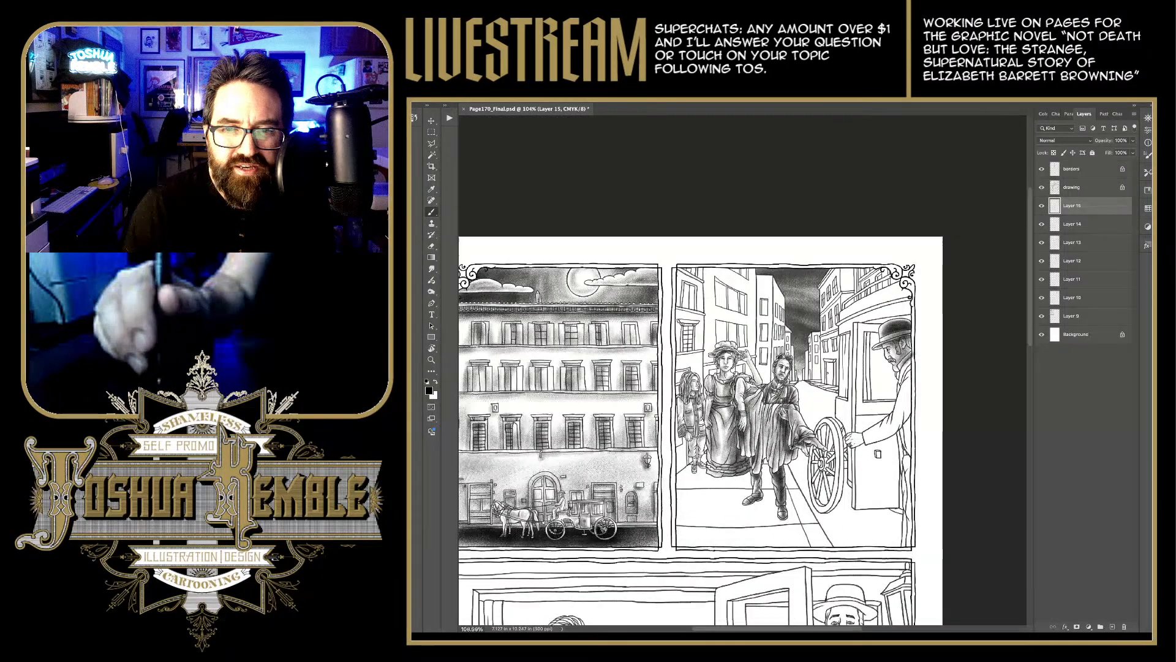
scroll(888, 380, "up", 3)
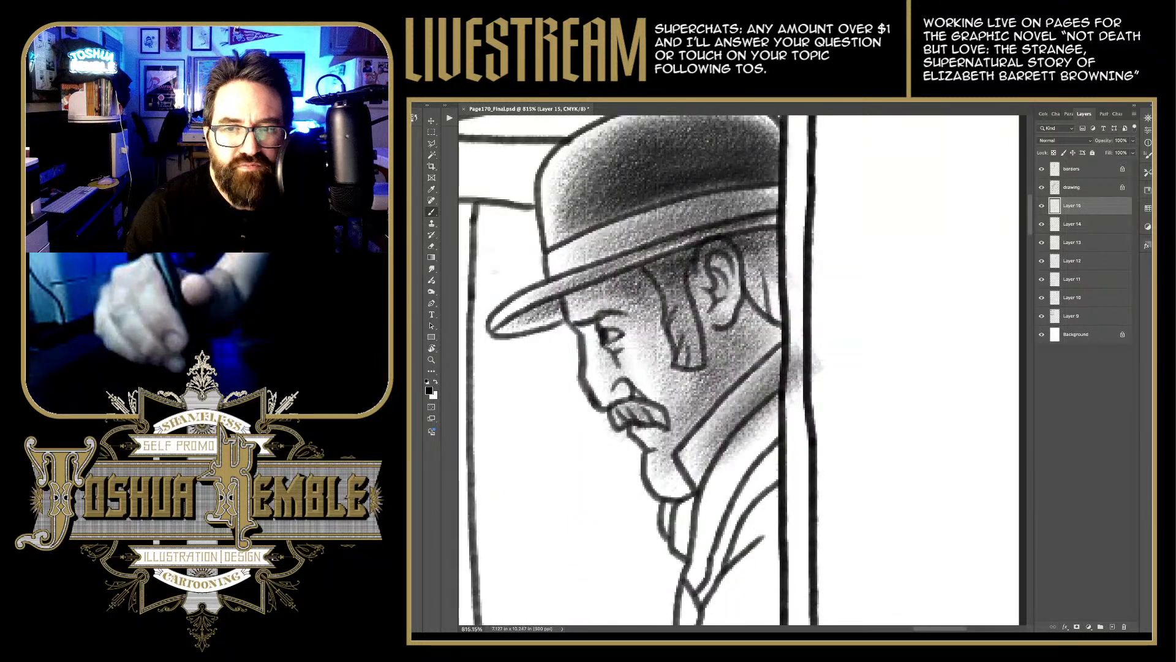
key("e")
mouse_move(795, 347)
left_mouse_down()
mouse_move(794, 388)
mouse_move(816, 362)
left_mouse_up()
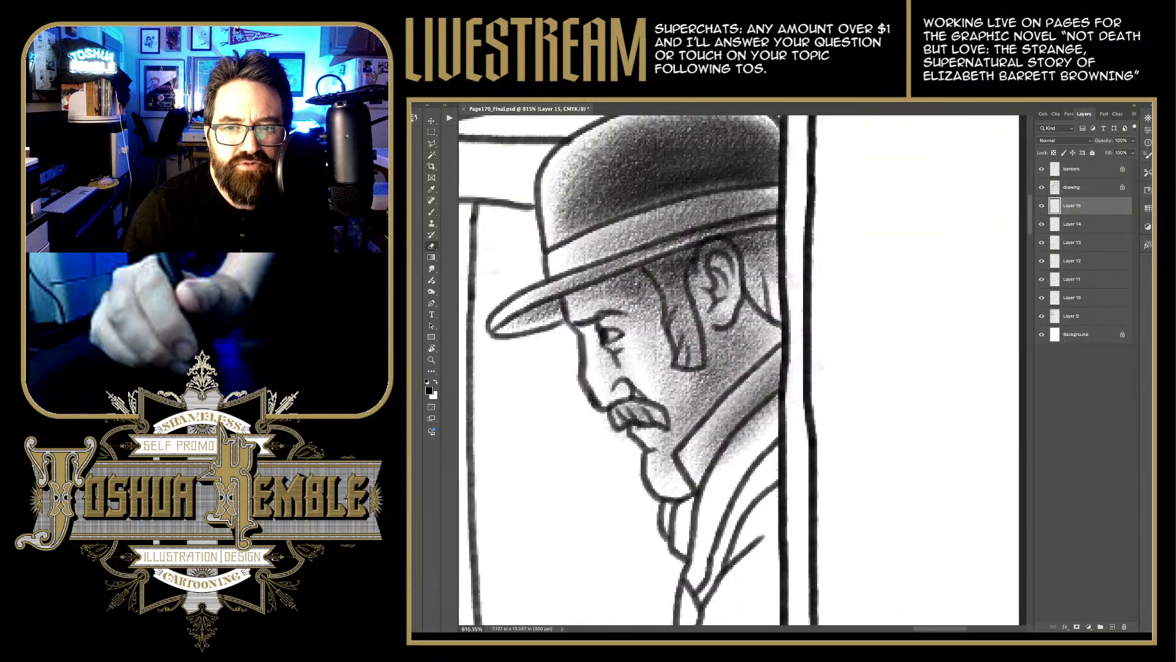
left_click_drag(777, 398, 721, 463)
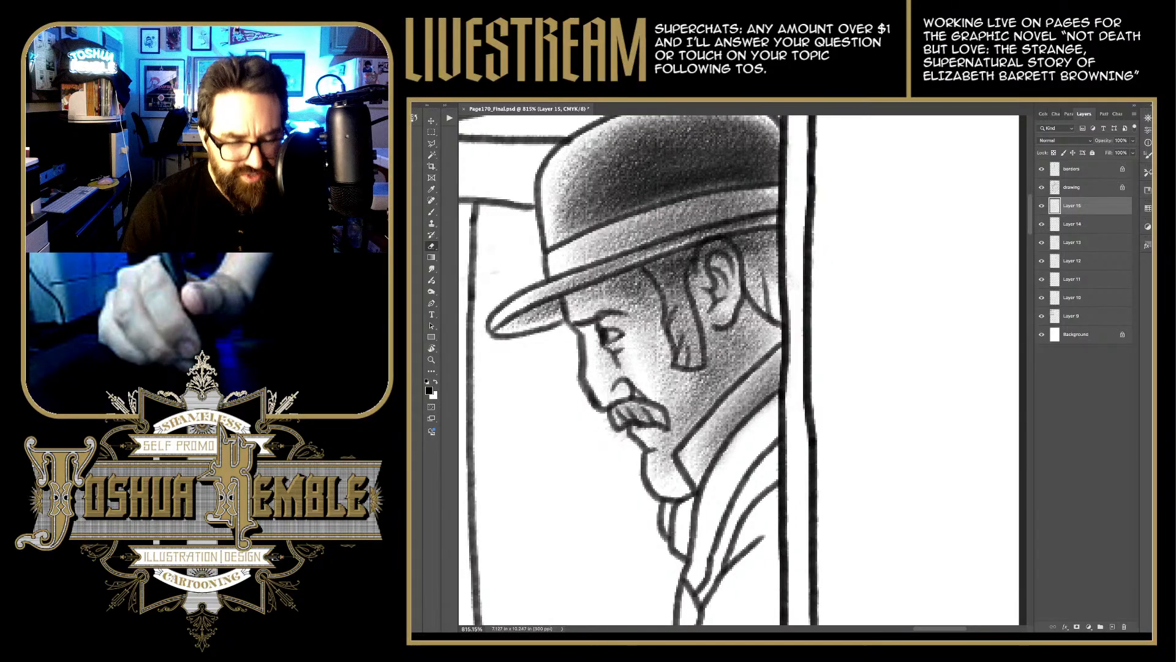
Step: Shade the neckcloth folds just under the carriage man's chin
key("b")
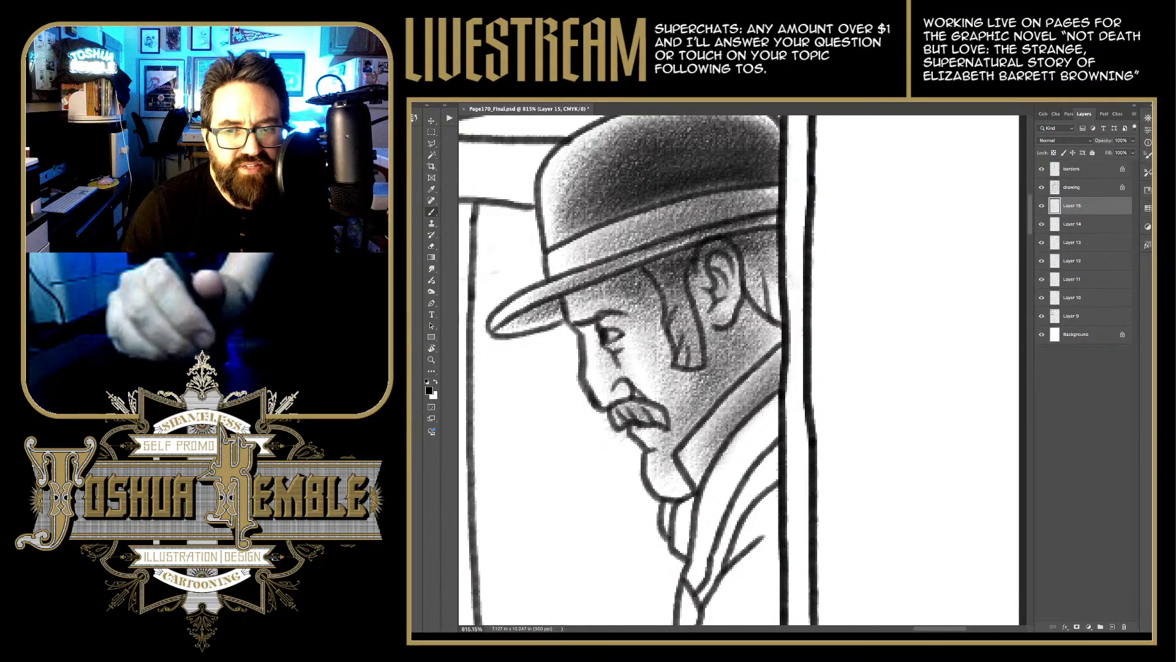
scroll(725, 370, "down", 5)
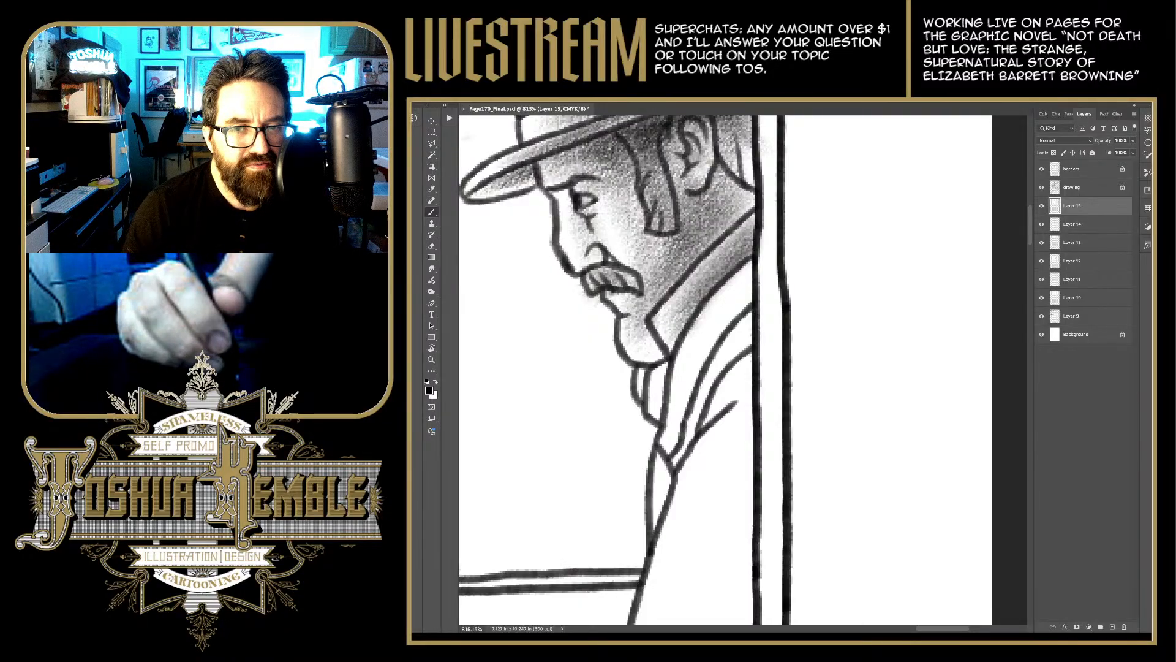
mouse_move(674, 380)
left_mouse_down()
mouse_move(652, 416)
mouse_move(654, 395)
mouse_move(637, 392)
mouse_move(650, 374)
left_mouse_up()
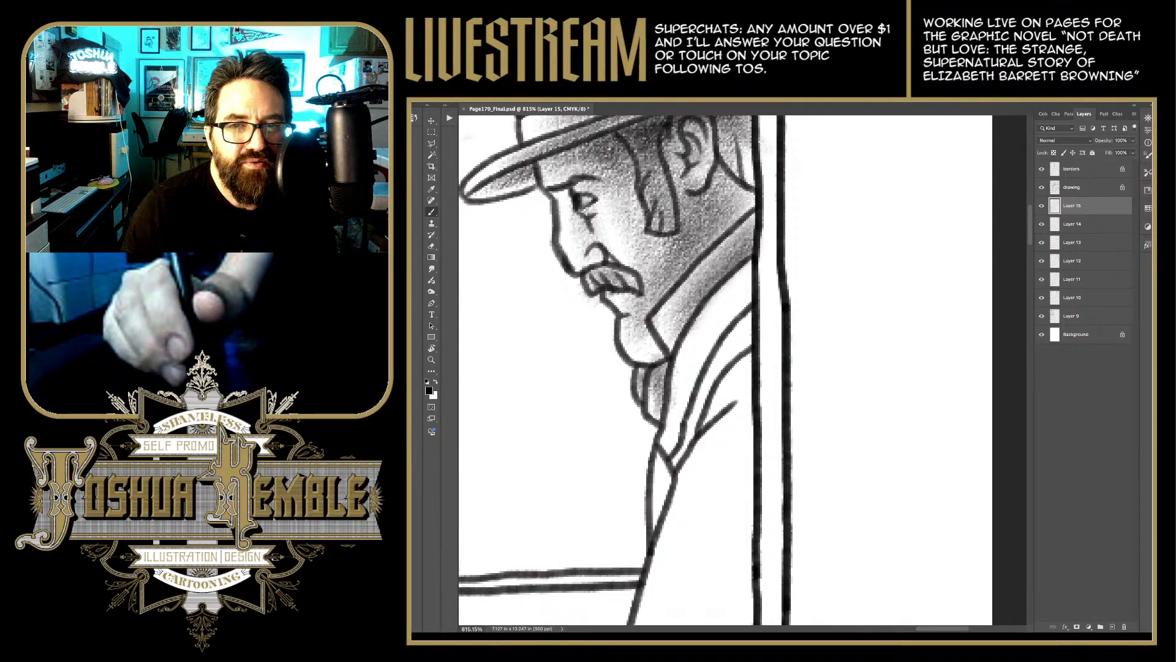
Step: Shade the coat collar around the carriage man's neck, darkest near the panel border, and erase the tone beyond the border
scroll(821, 263, "down", 5)
scroll(770, 310, "up", 4)
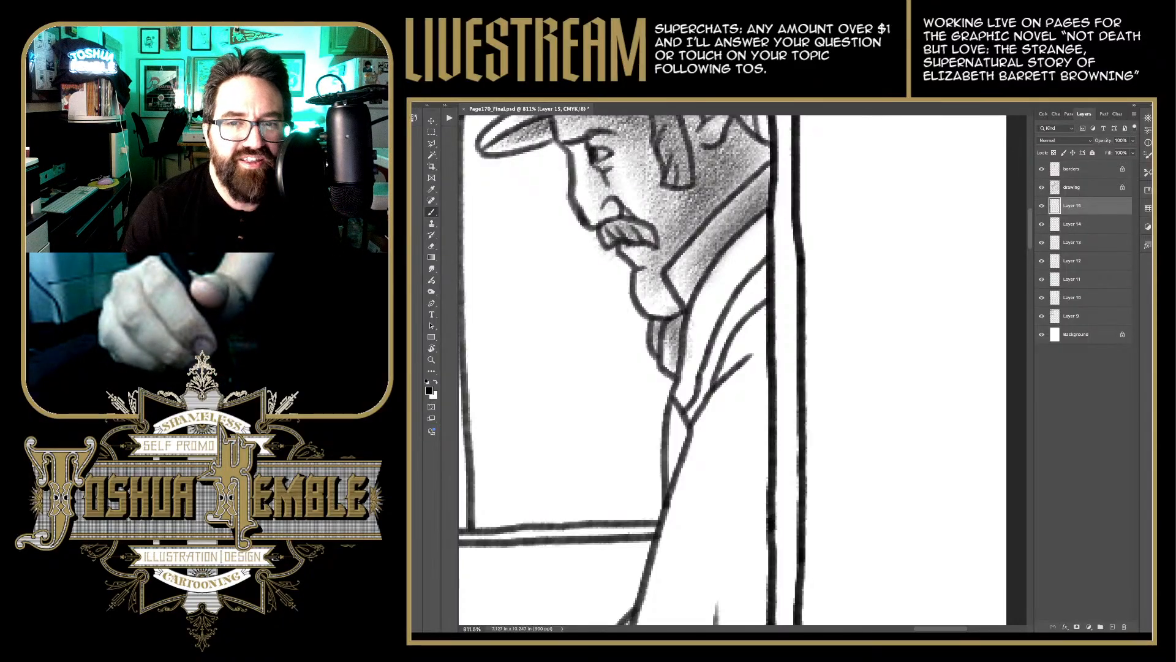
left_click_drag(692, 398, 726, 322)
left_click_drag(689, 374, 751, 273)
left_click_drag(696, 334, 791, 217)
mouse_move(714, 297)
left_mouse_down()
mouse_move(765, 232)
mouse_move(729, 288)
mouse_move(790, 220)
left_mouse_up()
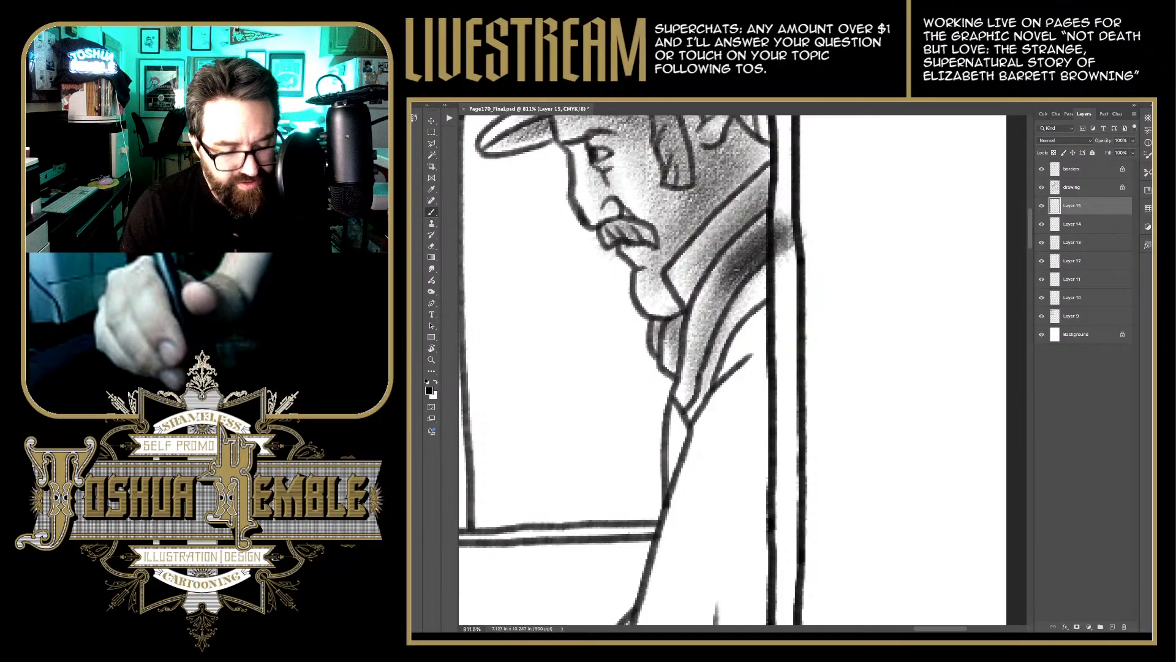
key("e")
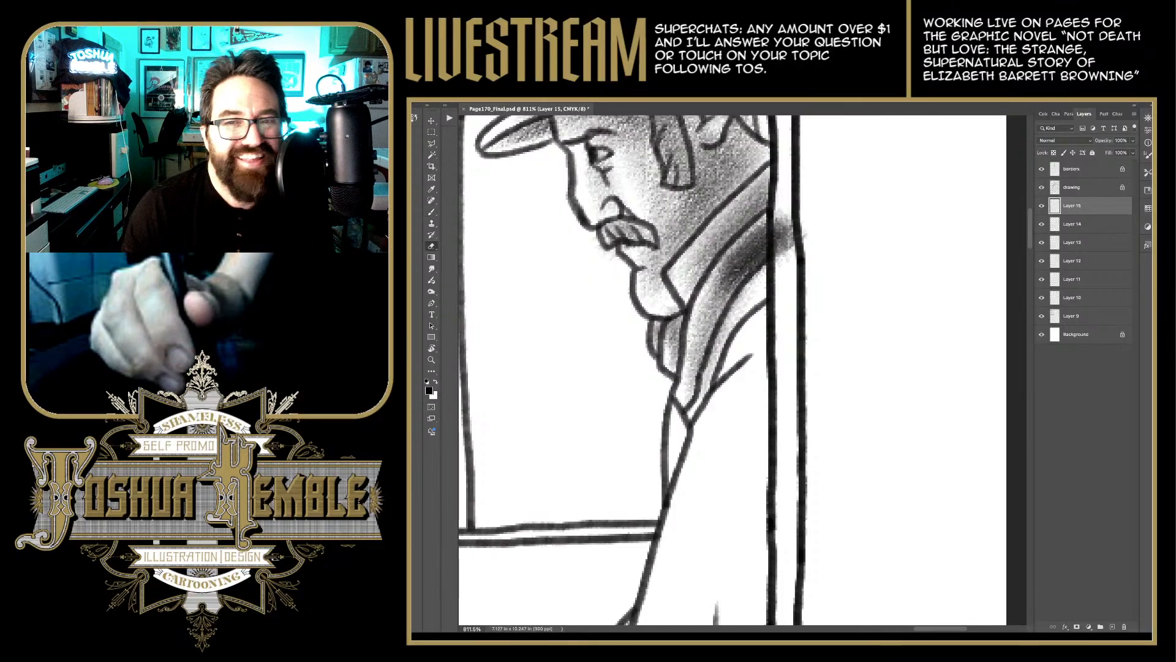
left_click_drag(775, 214, 787, 264)
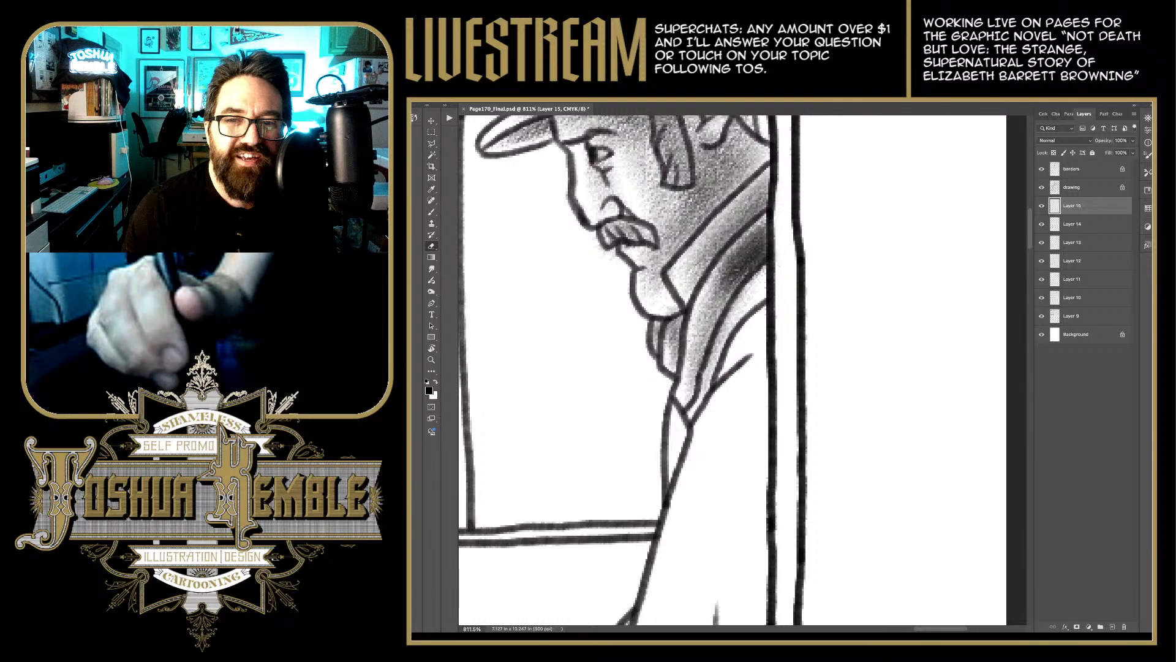
Step: Shade the carriage man's coat front below the neckcloth and his hand on the carriage door
scroll(841, 231, "down", 5)
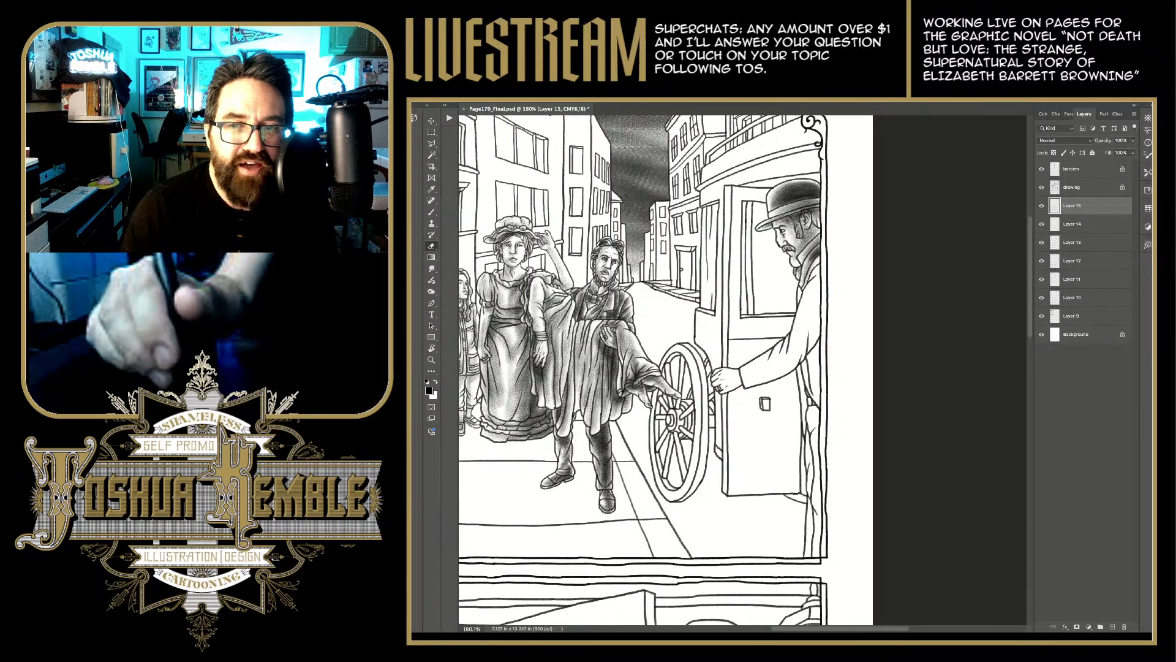
scroll(841, 245, "up", 5)
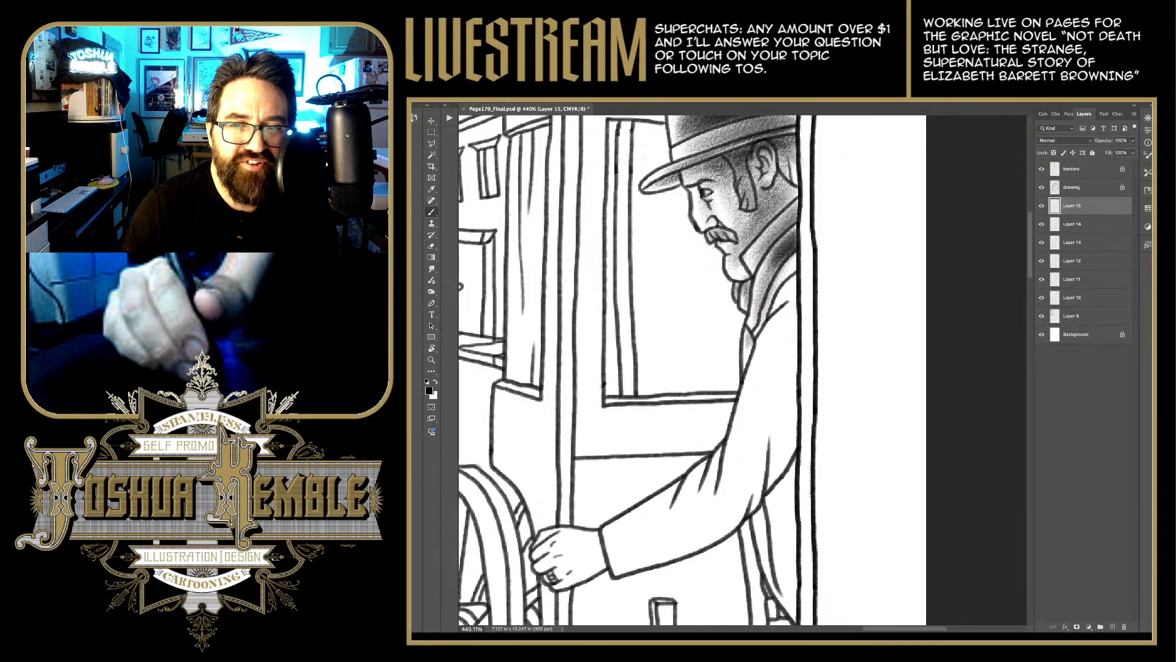
left_click_drag(752, 337, 755, 363)
mouse_move(790, 266)
left_mouse_down()
mouse_move(769, 307)
mouse_move(795, 257)
mouse_move(763, 323)
left_mouse_up()
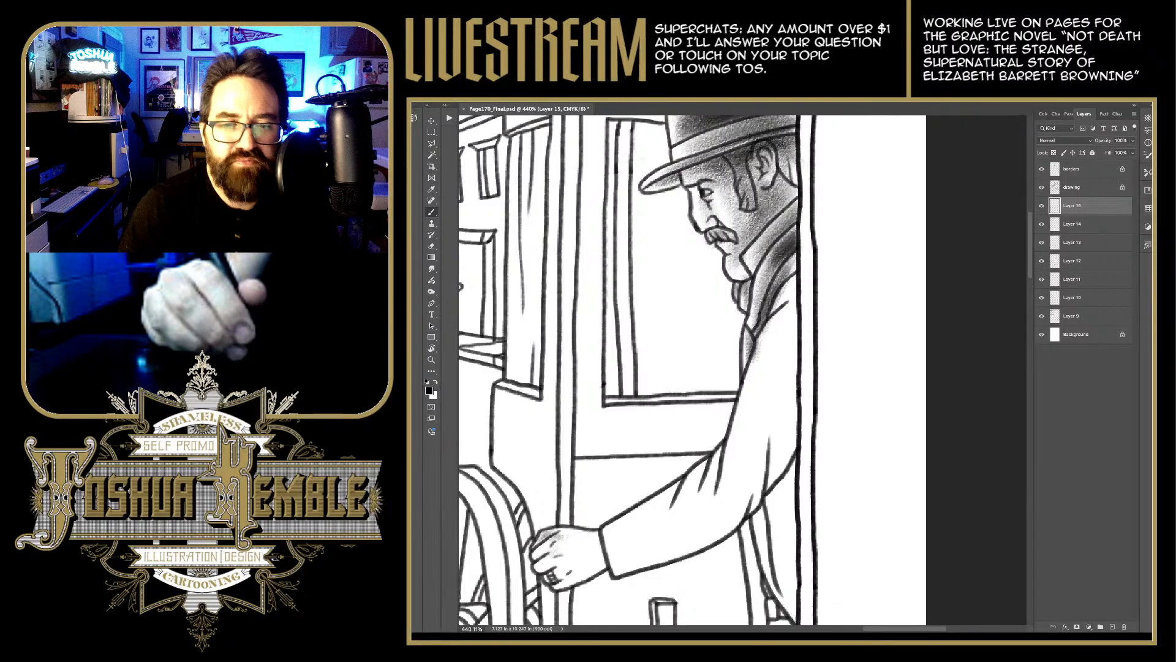
mouse_move(546, 553)
left_mouse_down()
mouse_move(585, 575)
mouse_move(597, 561)
mouse_move(576, 573)
mouse_move(607, 542)
mouse_move(585, 542)
mouse_move(606, 562)
left_mouse_up()
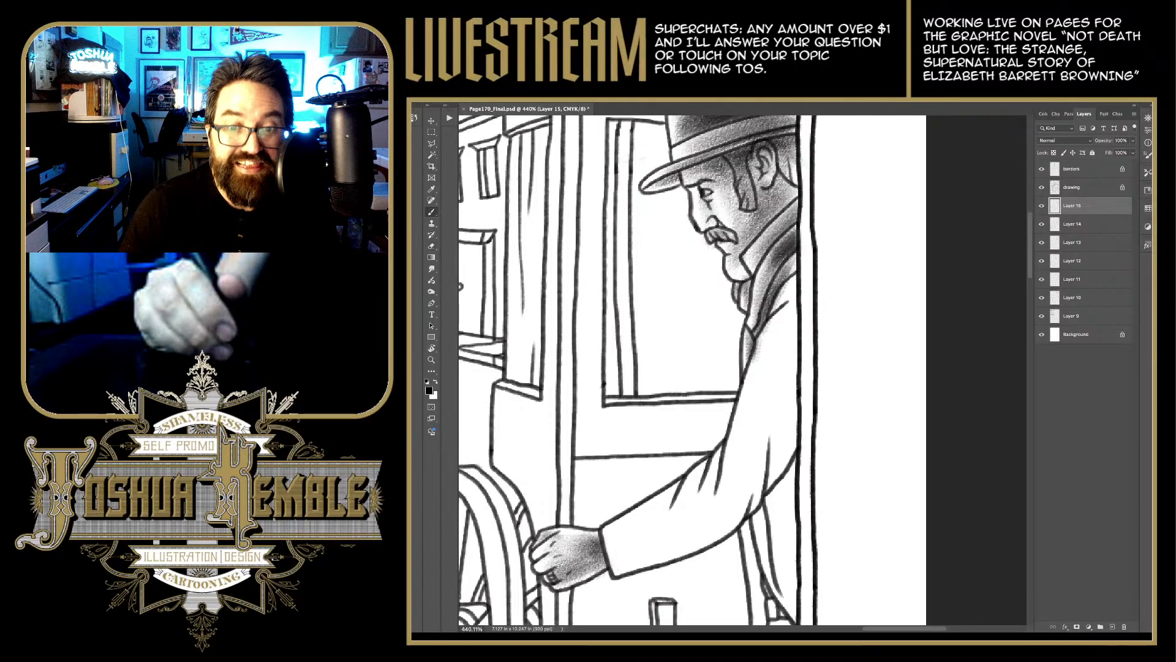
Step: Shade the forearm of the carriage man's coat sleeve from the cuff toward the elbow, building up a darker underside
left_click_drag(649, 520, 613, 542)
left_click_drag(671, 492, 622, 532)
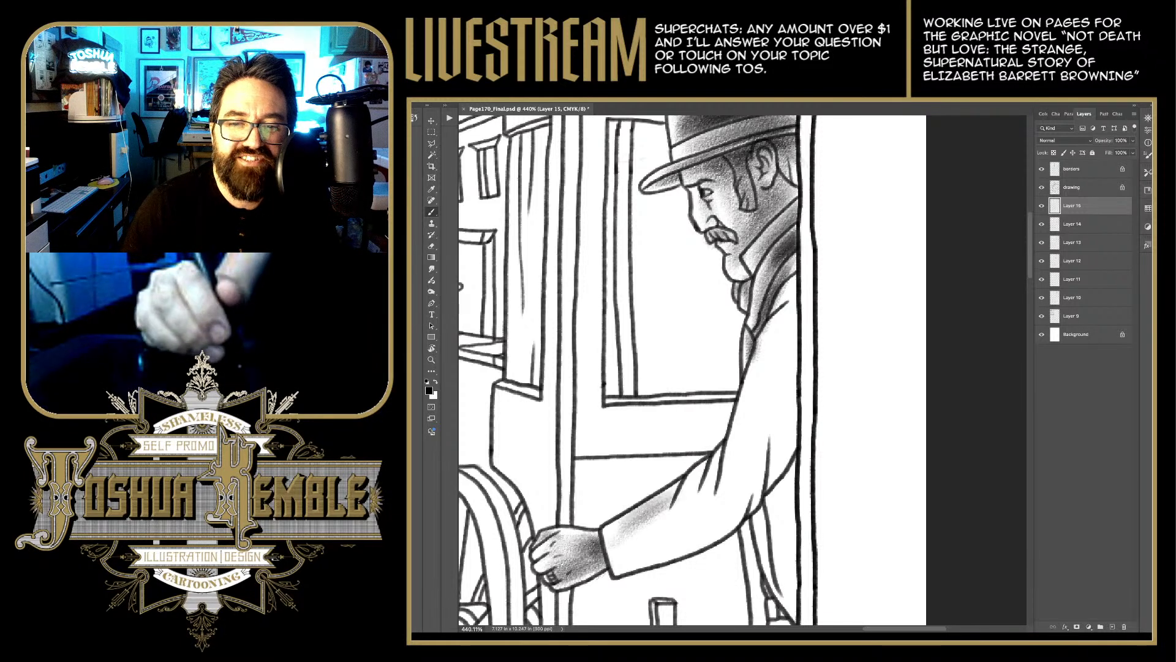
left_click_drag(707, 483, 659, 523)
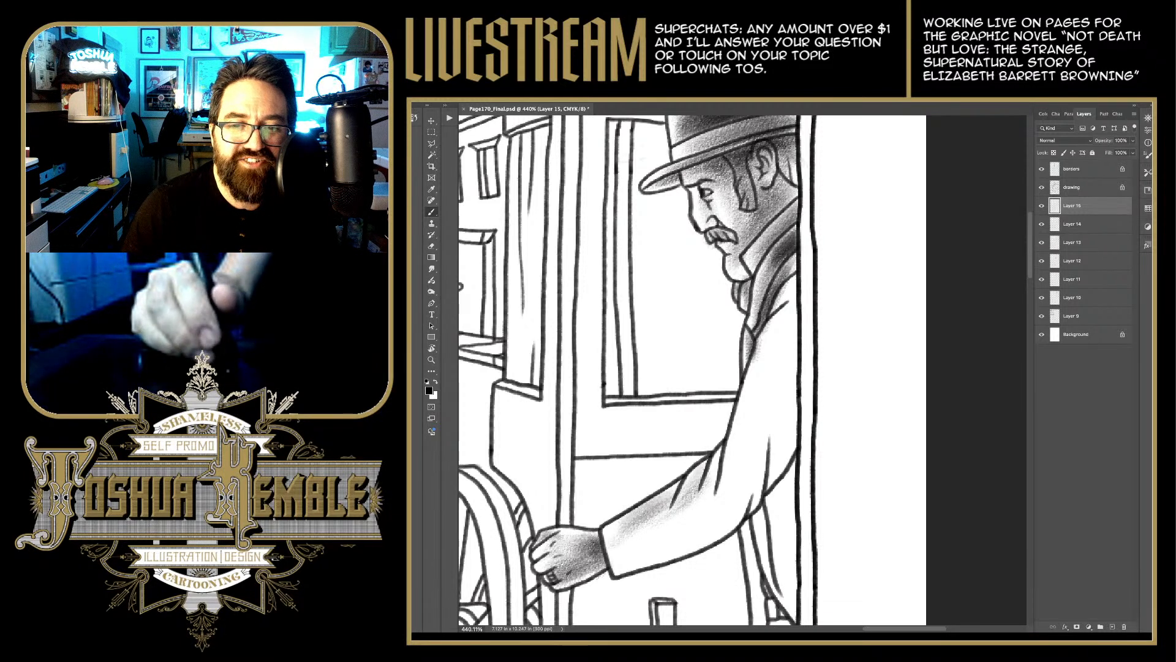
mouse_move(704, 495)
left_mouse_down()
mouse_move(669, 534)
mouse_move(634, 548)
left_mouse_up()
left_click_drag(670, 510, 628, 542)
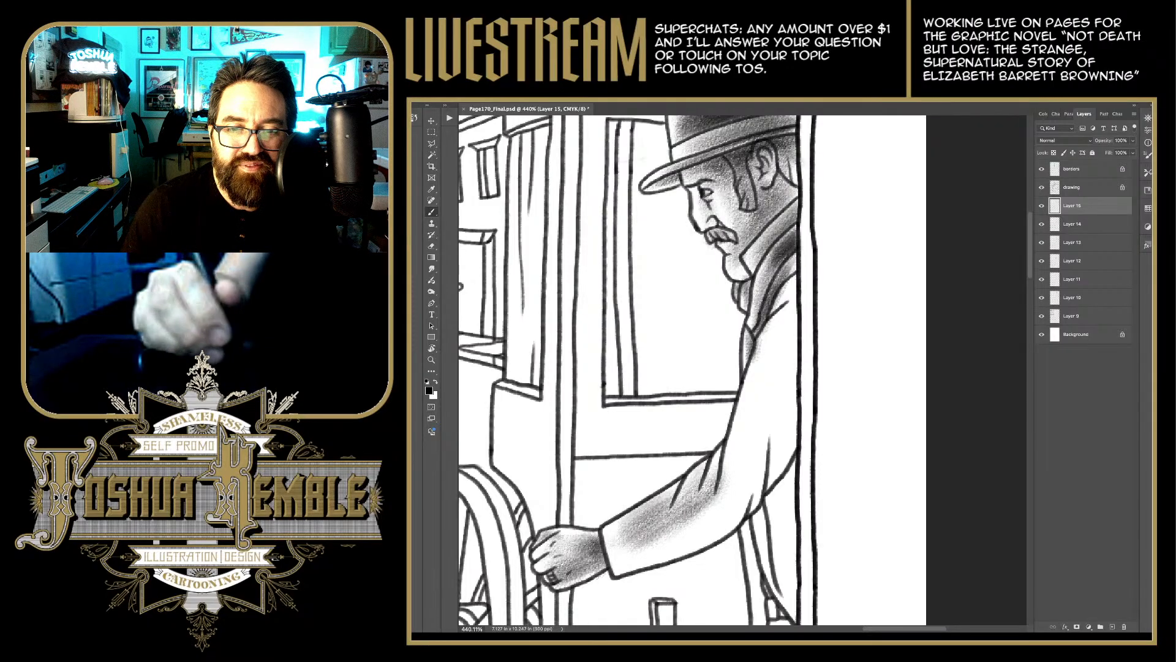
mouse_move(674, 492)
left_mouse_down()
mouse_move(611, 536)
mouse_move(609, 566)
left_mouse_up()
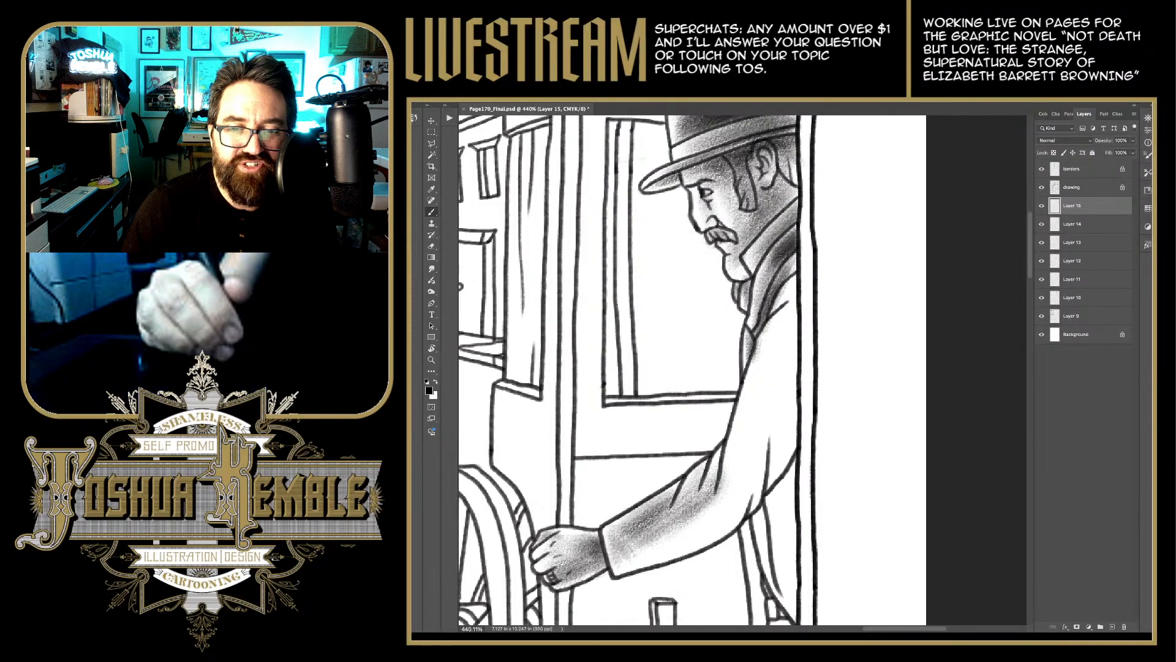
mouse_move(675, 517)
left_mouse_down()
mouse_move(606, 573)
mouse_move(613, 547)
left_mouse_up()
mouse_move(697, 484)
left_mouse_down()
mouse_move(640, 538)
mouse_move(669, 519)
left_mouse_up()
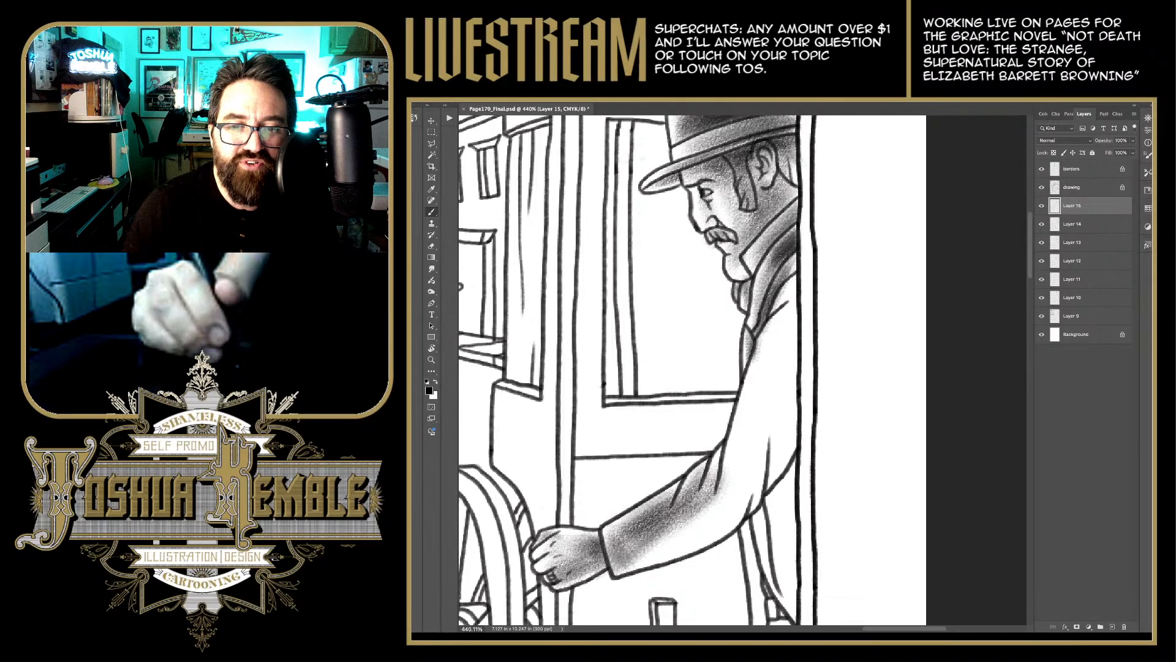
mouse_move(728, 464)
left_mouse_down()
mouse_move(701, 511)
mouse_move(631, 557)
left_mouse_up()
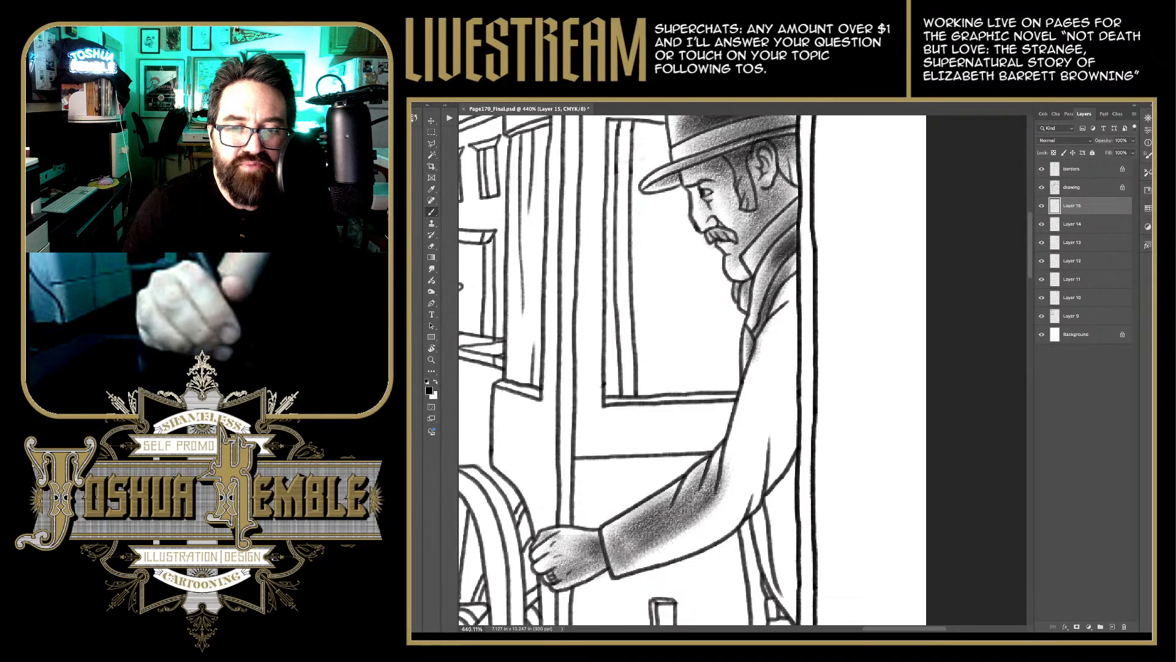
mouse_move(684, 512)
left_mouse_down()
mouse_move(623, 557)
mouse_move(628, 569)
left_mouse_up()
Step: Shade the elbow folds of the carriage man's sleeve and extend the tone up the front of the upper arm
mouse_move(723, 508)
left_mouse_down()
mouse_move(635, 557)
mouse_move(683, 544)
left_mouse_up()
mouse_move(752, 486)
left_mouse_down()
mouse_move(701, 539)
mouse_move(720, 528)
left_mouse_up()
mouse_move(761, 453)
left_mouse_down()
mouse_move(740, 497)
mouse_move(715, 512)
left_mouse_up()
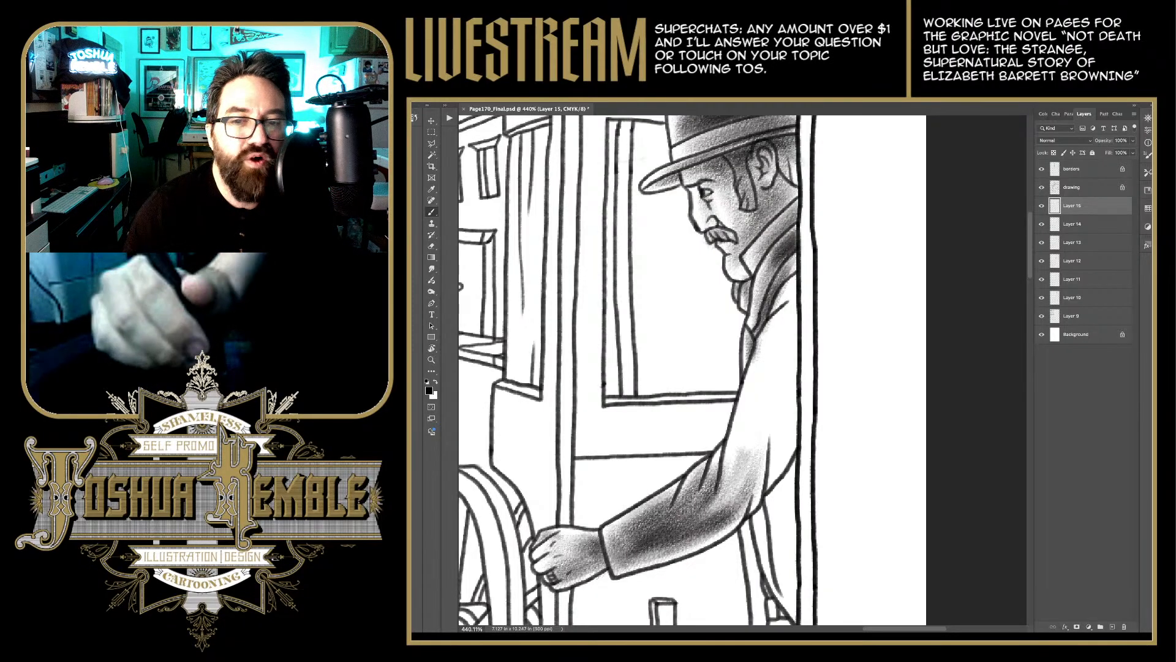
left_click_drag(760, 429, 720, 502)
left_click_drag(759, 403, 730, 456)
left_click_drag(774, 365, 744, 410)
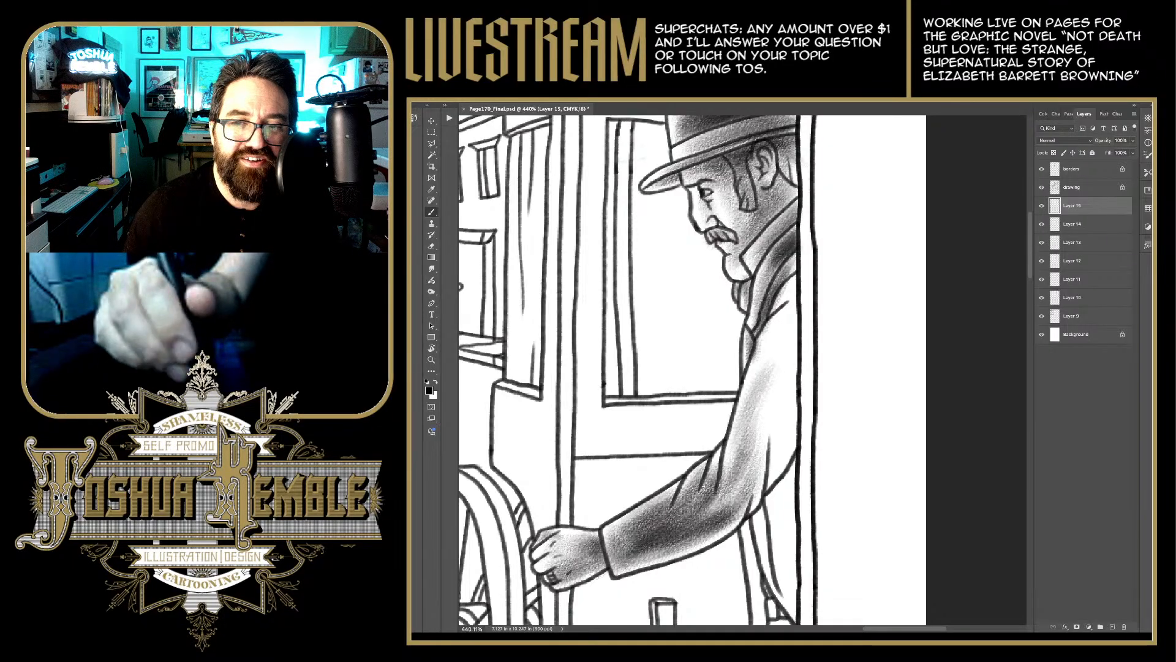
Step: Fill the carriage man's upper sleeve and shoulder with tone, from the collar down to the elbow
left_click_drag(775, 345, 738, 447)
left_click_drag(790, 306, 747, 399)
left_click_drag(807, 288, 759, 361)
mouse_move(797, 281)
left_mouse_down()
mouse_move(773, 319)
mouse_move(778, 302)
mouse_move(779, 346)
mouse_move(741, 428)
left_mouse_up()
left_click_drag(789, 334, 729, 520)
left_click_drag(790, 393, 745, 490)
mouse_move(795, 438)
left_mouse_down()
mouse_move(760, 478)
mouse_move(769, 481)
left_mouse_up()
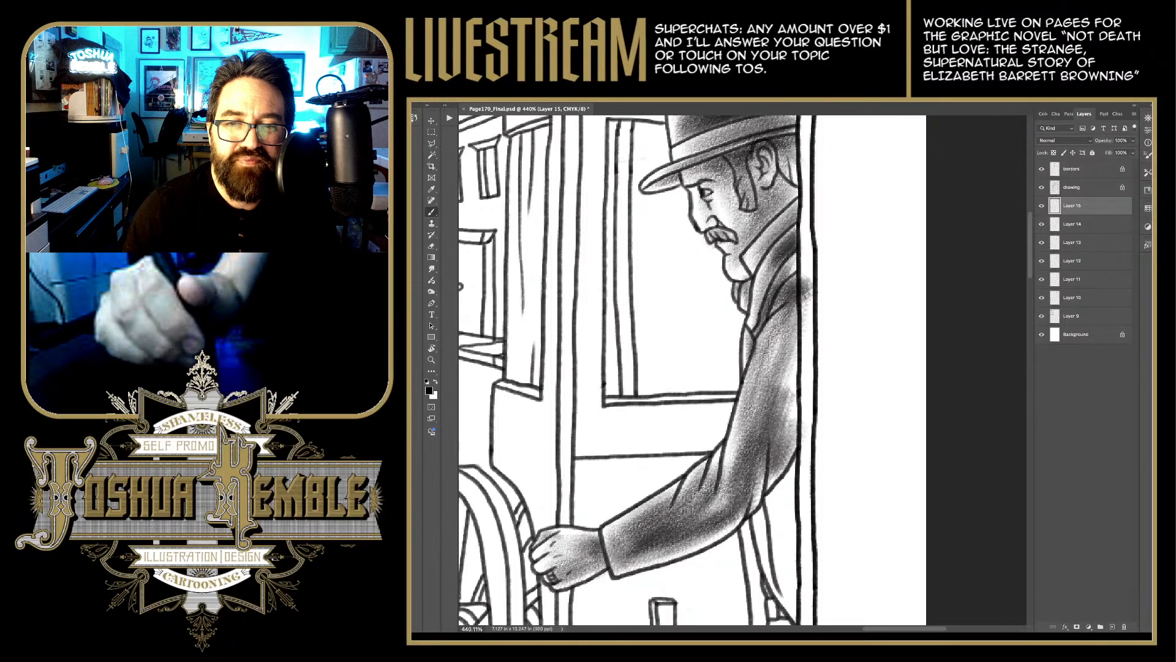
Step: Darken the back of the carriage man's upper arm and shoulder along the panel border
mouse_move(811, 374)
left_mouse_down()
mouse_move(766, 463)
mouse_move(763, 435)
left_mouse_up()
left_click_drag(806, 325, 760, 416)
left_click_drag(808, 303, 753, 404)
mouse_move(808, 279)
left_mouse_down()
mouse_move(757, 408)
mouse_move(787, 334)
left_mouse_up()
left_click_drag(808, 248, 791, 288)
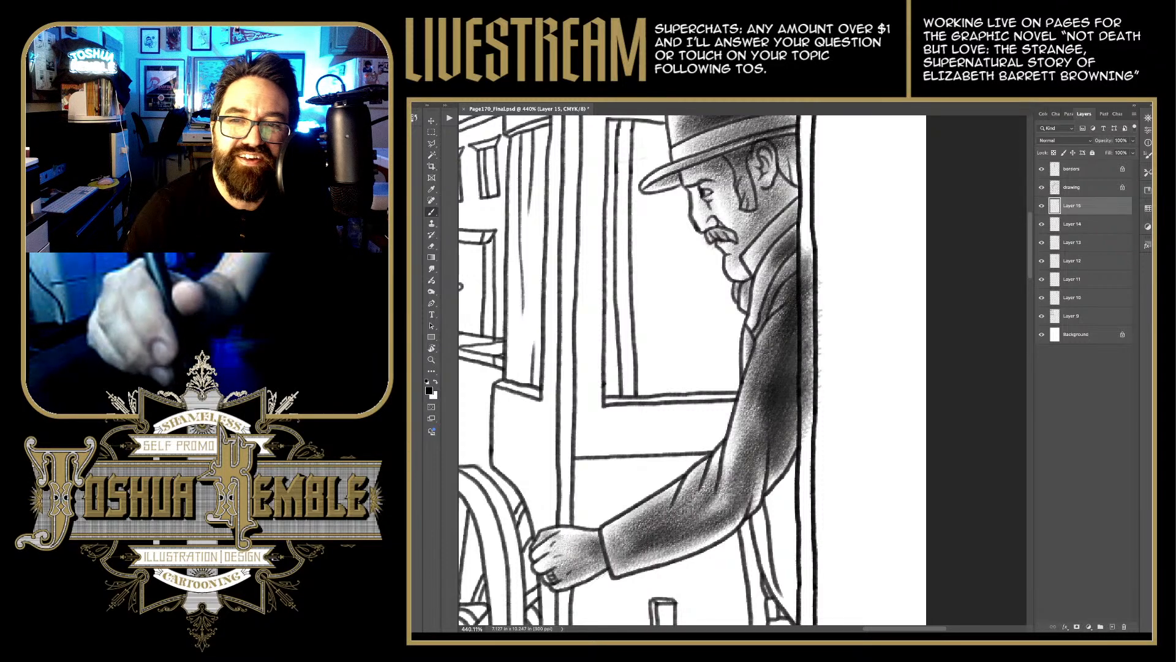
Step: Erase the coat tone that spills past the panel border beside the carriage man's shoulder and arm
left_click_drag(807, 245, 807, 340)
left_click_drag(808, 285, 808, 368)
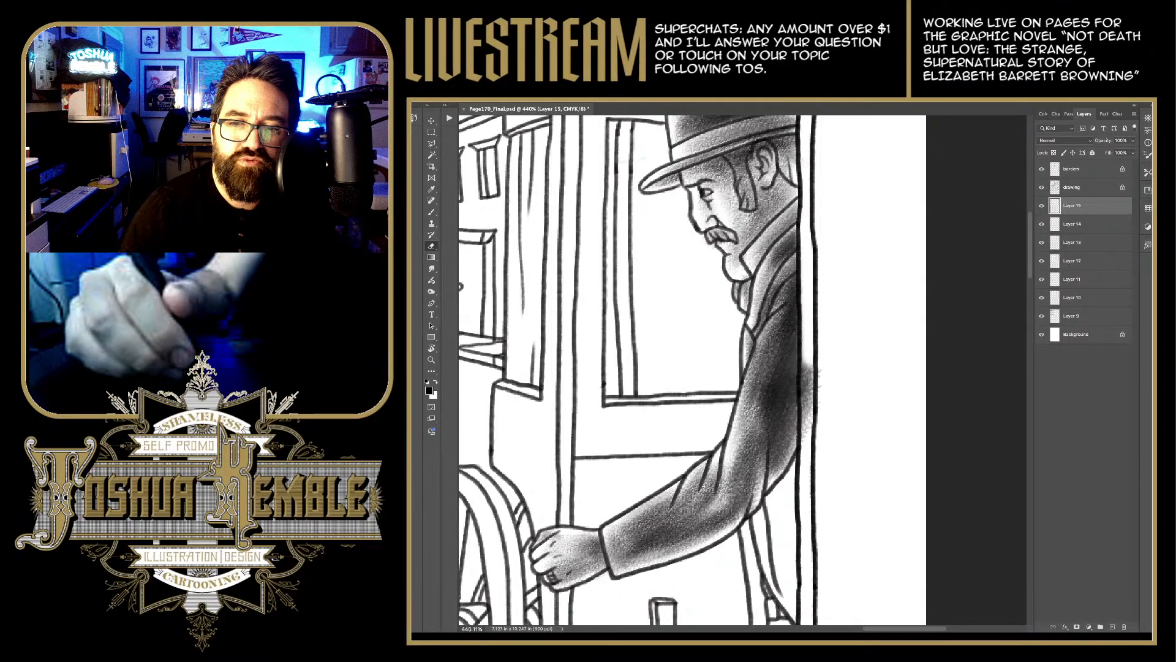
left_click_drag(807, 313, 807, 377)
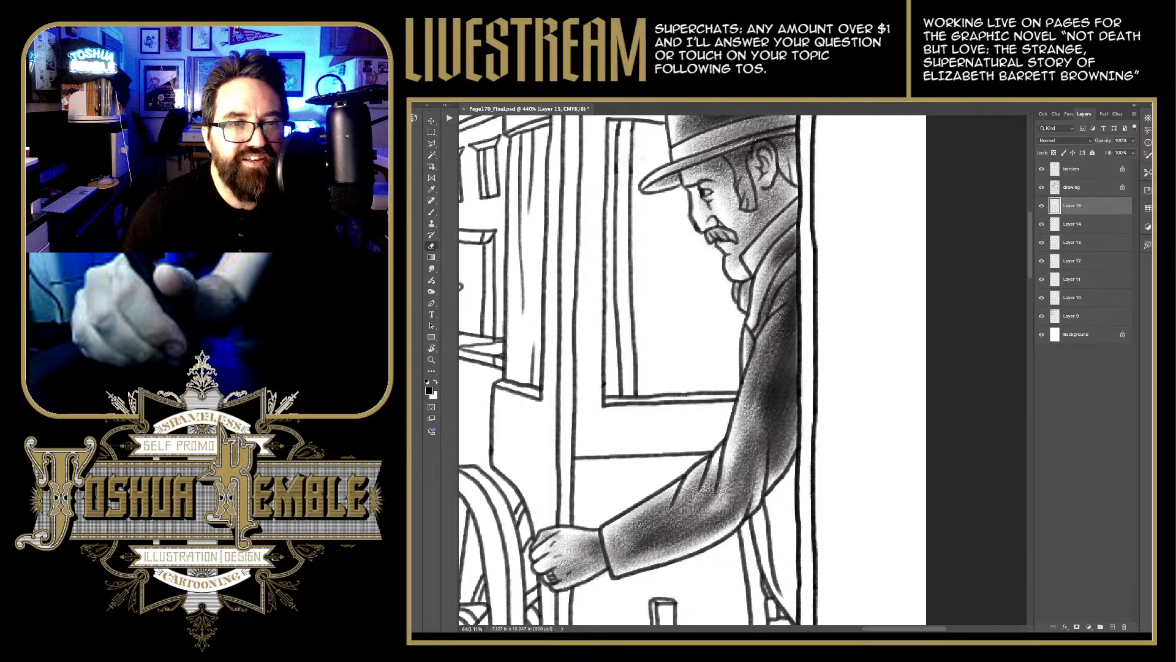
Step: Add a new layer and shade the carriage man's coat body below the elbow with dark tone
scroll(692, 368, "down", 5)
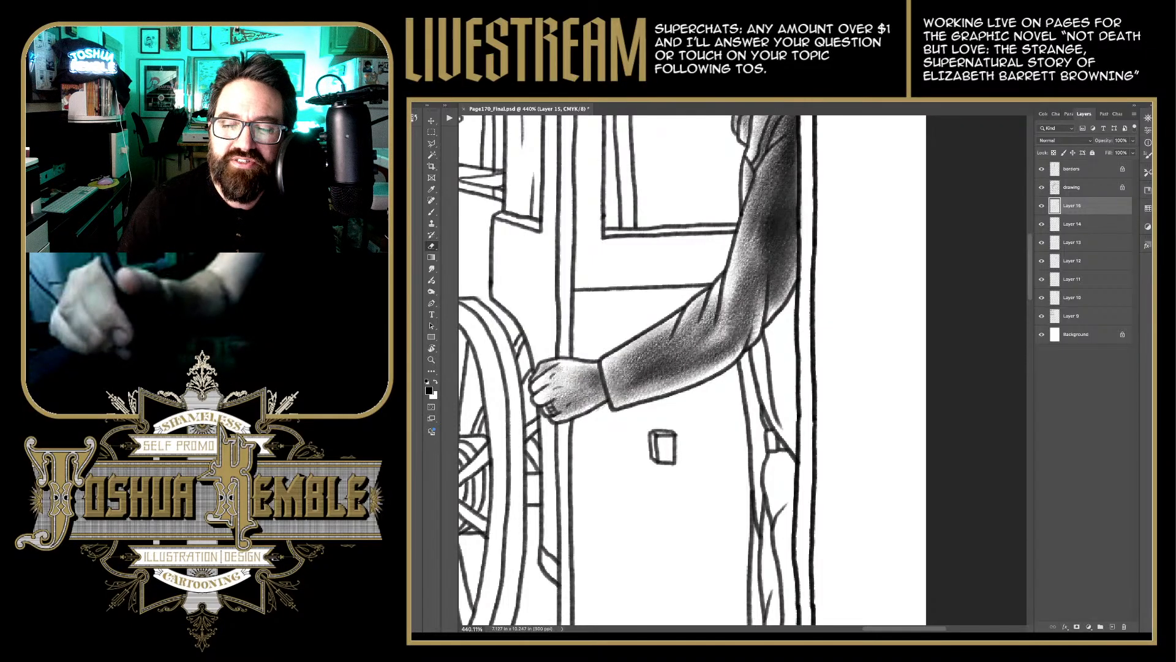
key("ctrl+shift+alt+n")
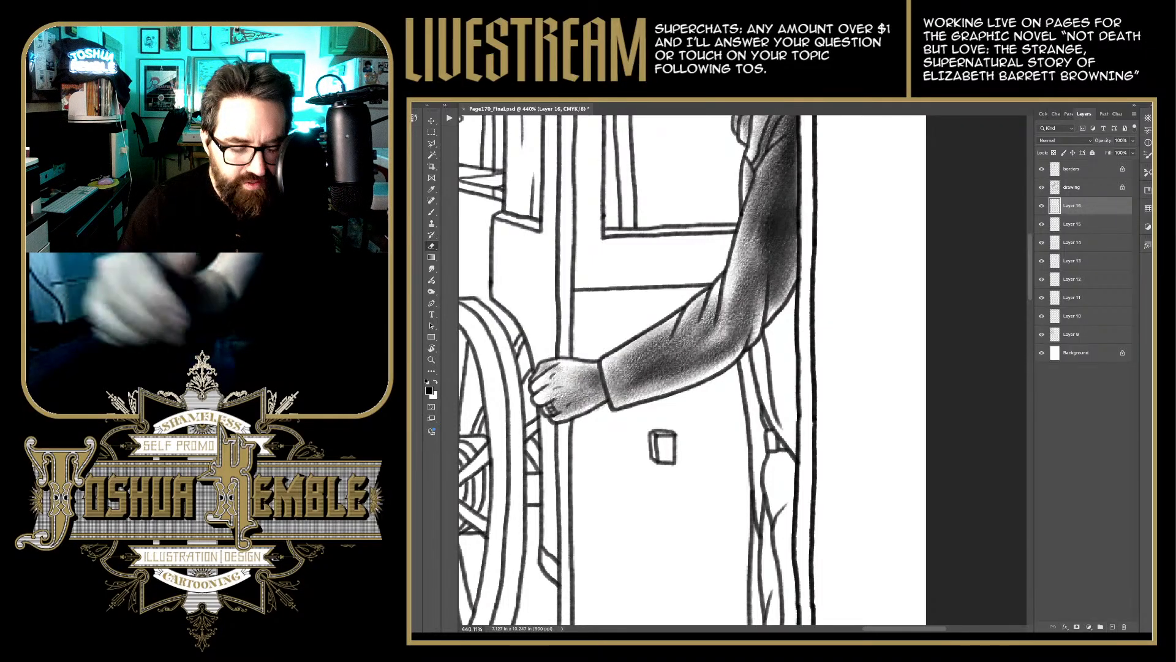
key("b")
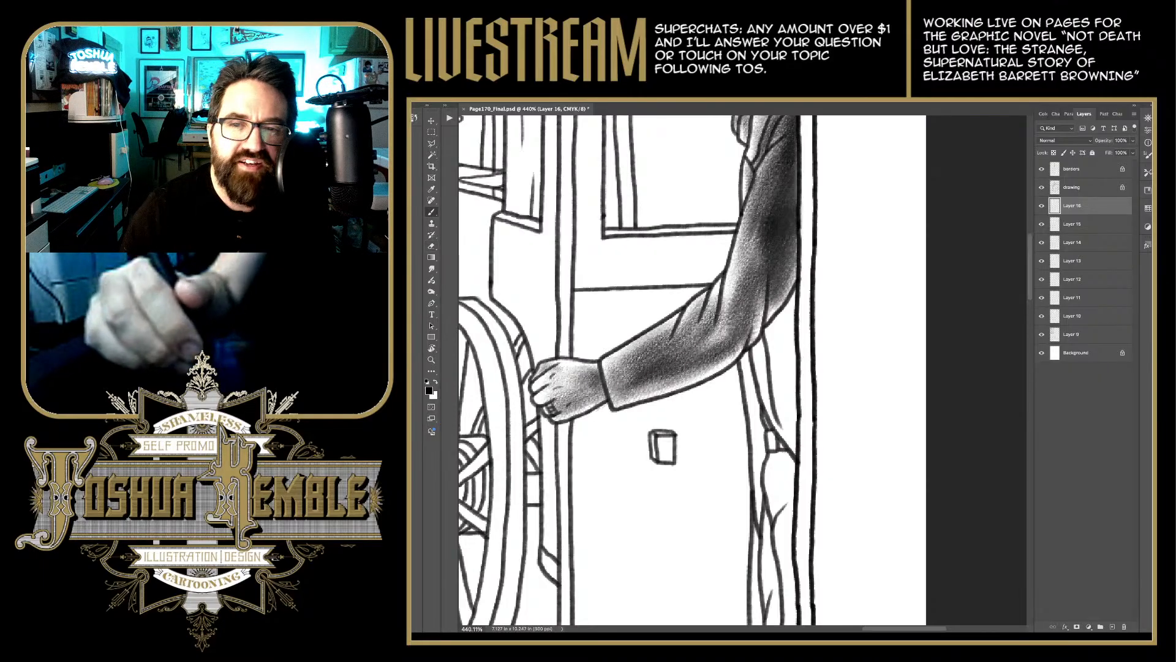
left_click_drag(774, 374, 719, 340)
mouse_move(720, 292)
left_mouse_down()
mouse_move(748, 398)
mouse_move(735, 251)
mouse_move(744, 368)
mouse_move(755, 245)
left_mouse_up()
left_click_drag(755, 245, 757, 352)
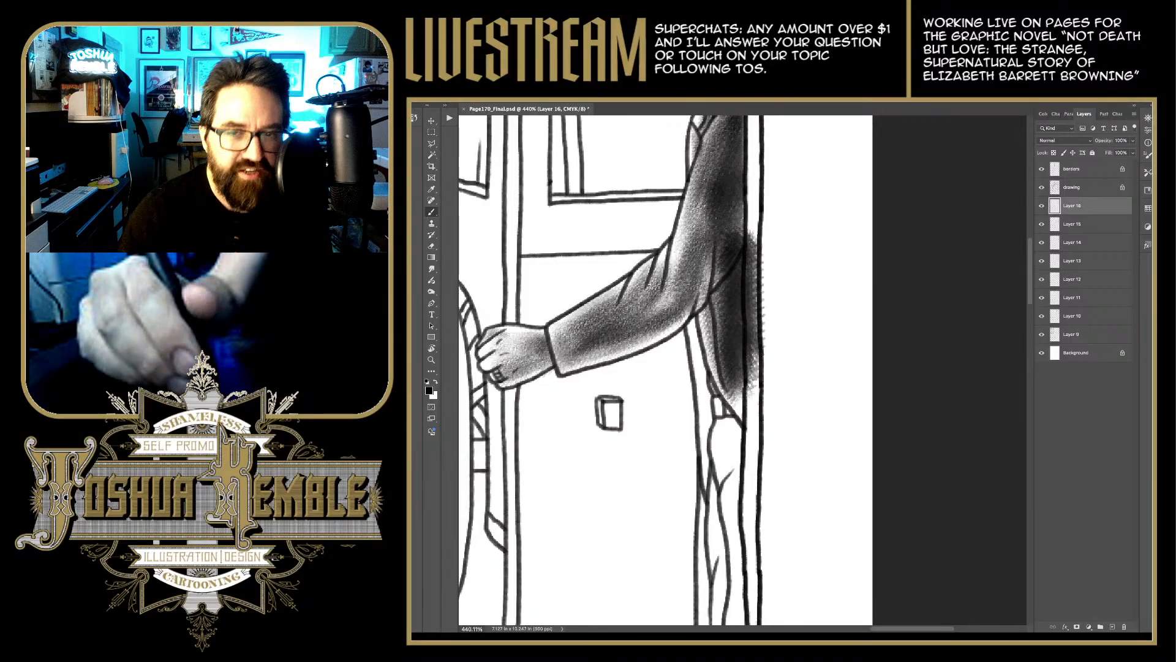
Step: Erase the coat tone that spills past the panel border below the carriage man's elbow
key("e")
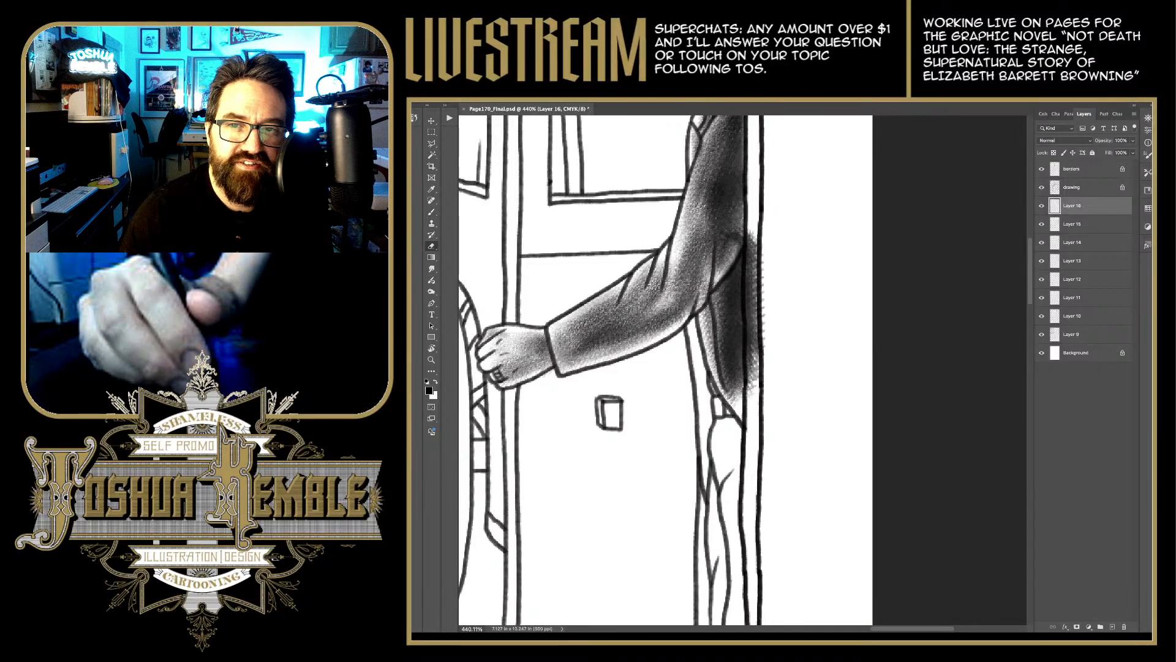
left_click_drag(752, 232, 752, 300)
left_click_drag(753, 260, 753, 331)
left_click_drag(752, 288, 752, 380)
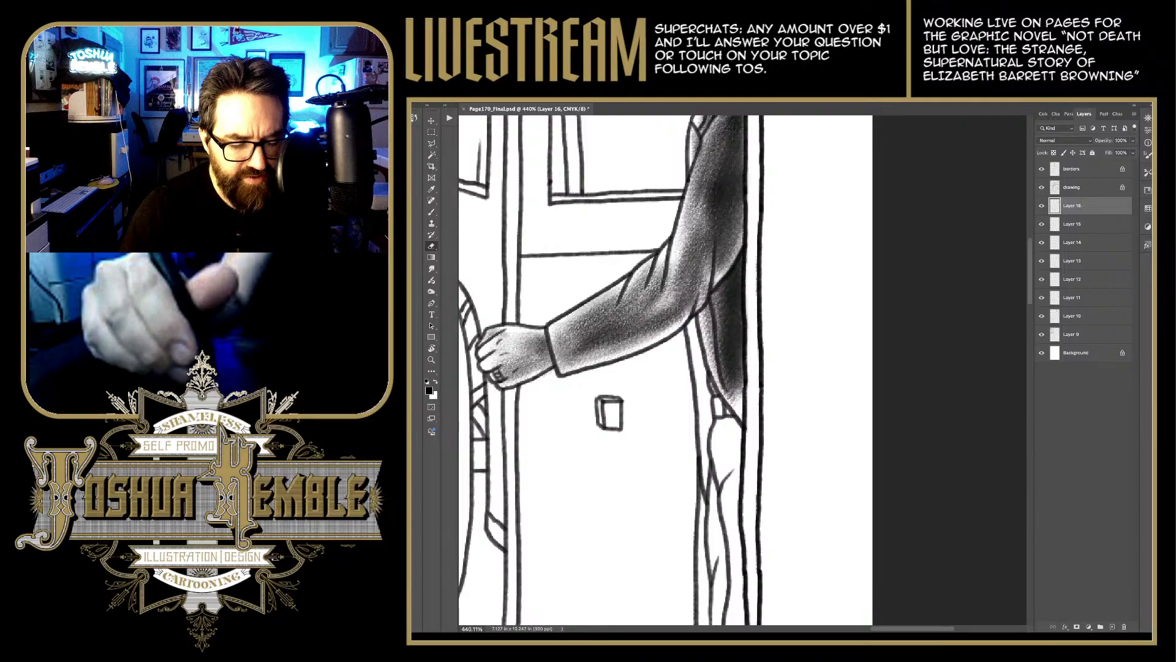
Step: Shade the carriage man's trouser leg from the coat hem down past the knee folds
key("b")
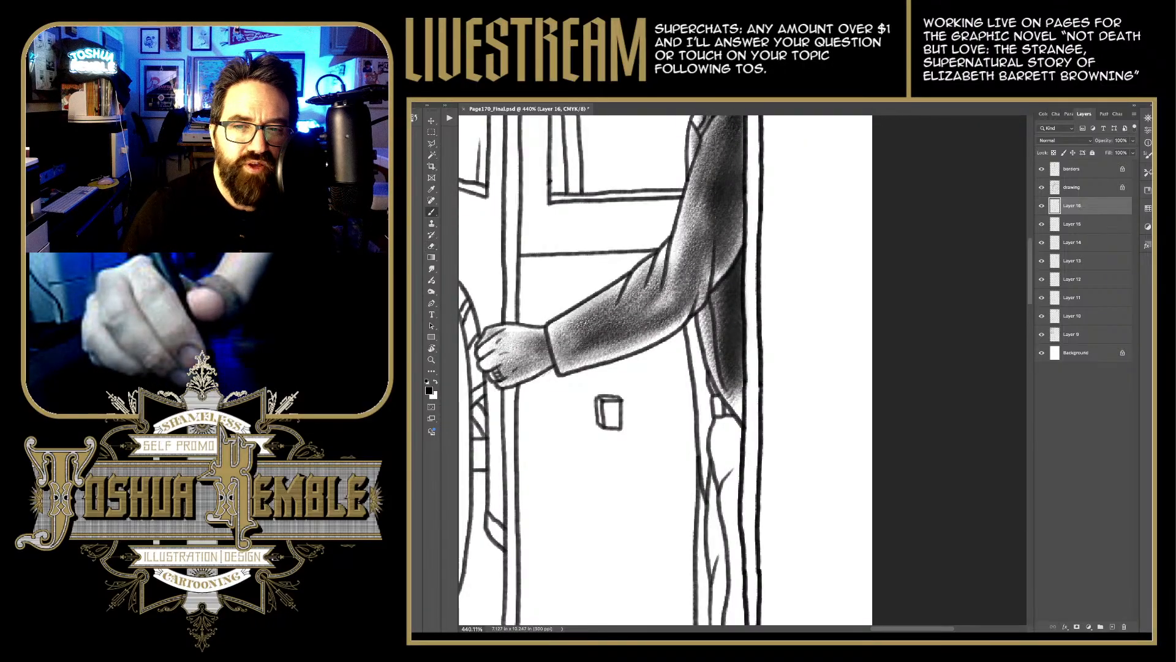
scroll(665, 367, "down", 5)
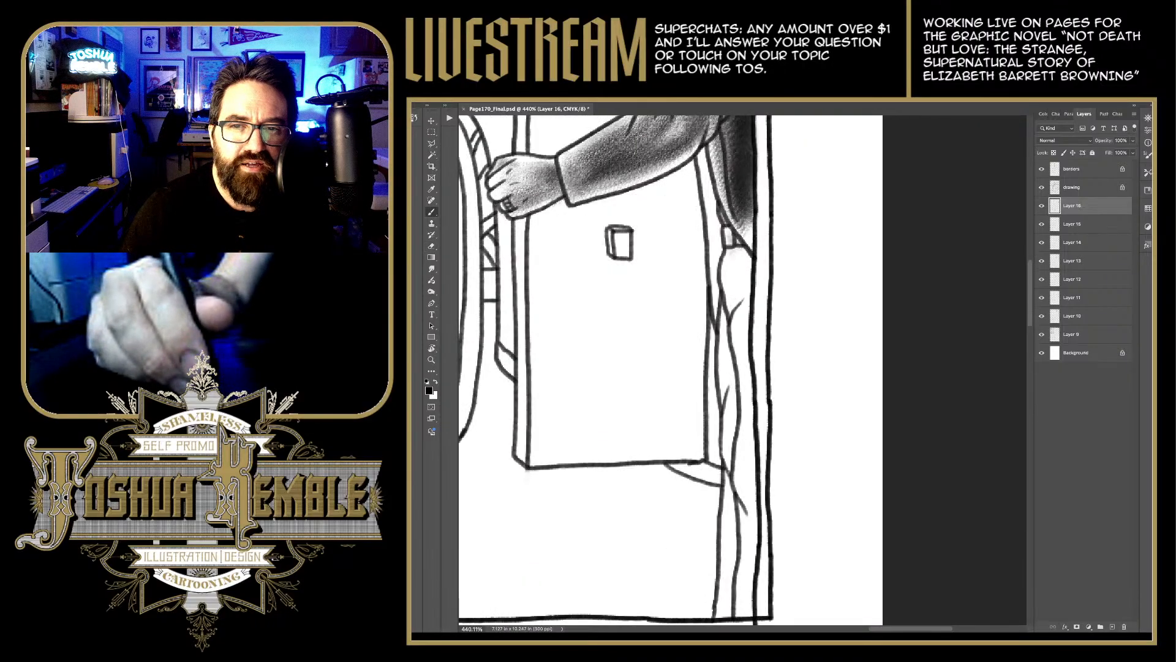
mouse_move(732, 270)
left_mouse_down()
mouse_move(743, 301)
mouse_move(729, 309)
left_mouse_up()
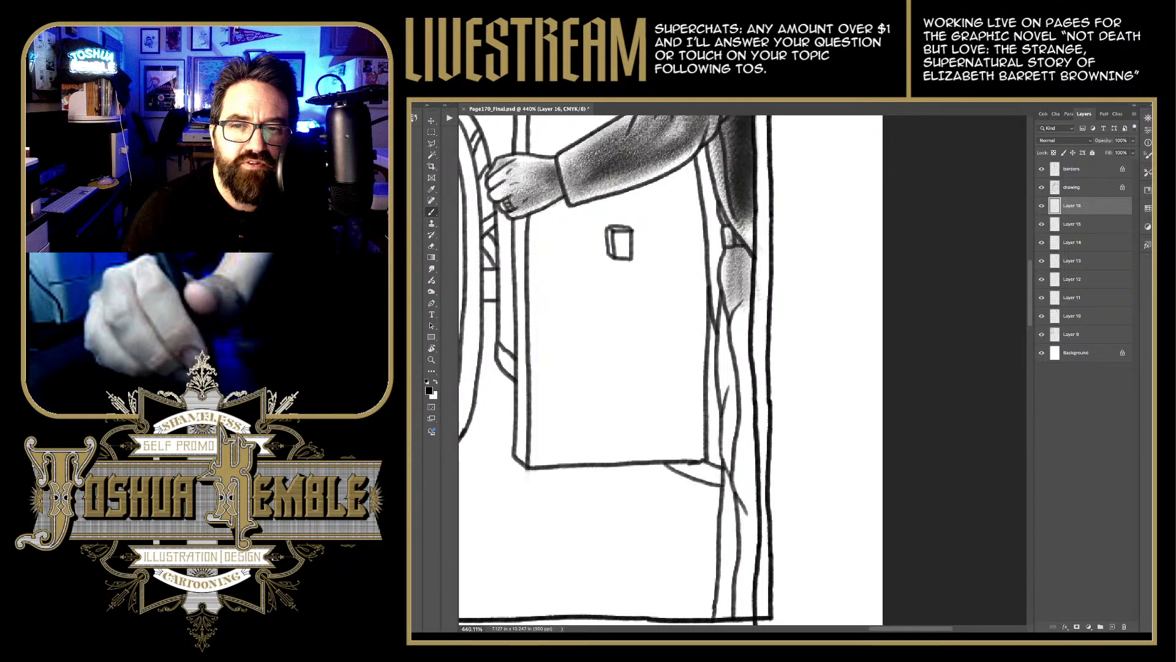
mouse_move(761, 251)
left_mouse_down()
mouse_move(759, 328)
mouse_move(742, 366)
mouse_move(760, 416)
left_mouse_up()
left_click_drag(744, 284, 746, 502)
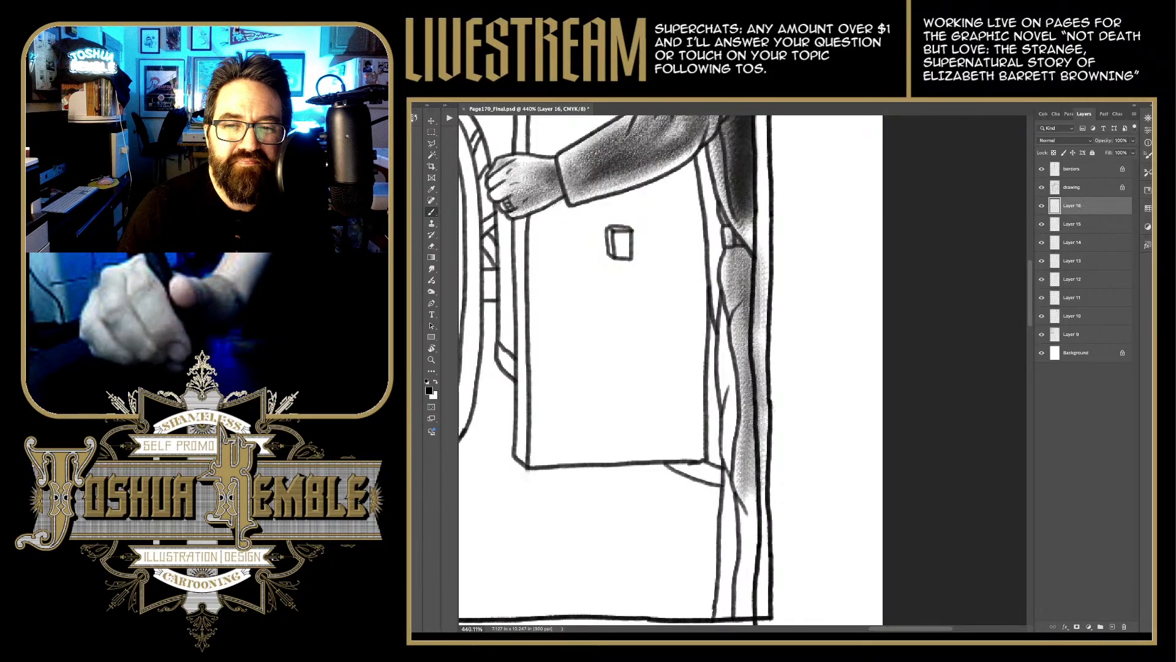
Step: Extend the trouser tone down to the panel's lower border and darken the lower leg
left_click_drag(613, 367, 620, 256)
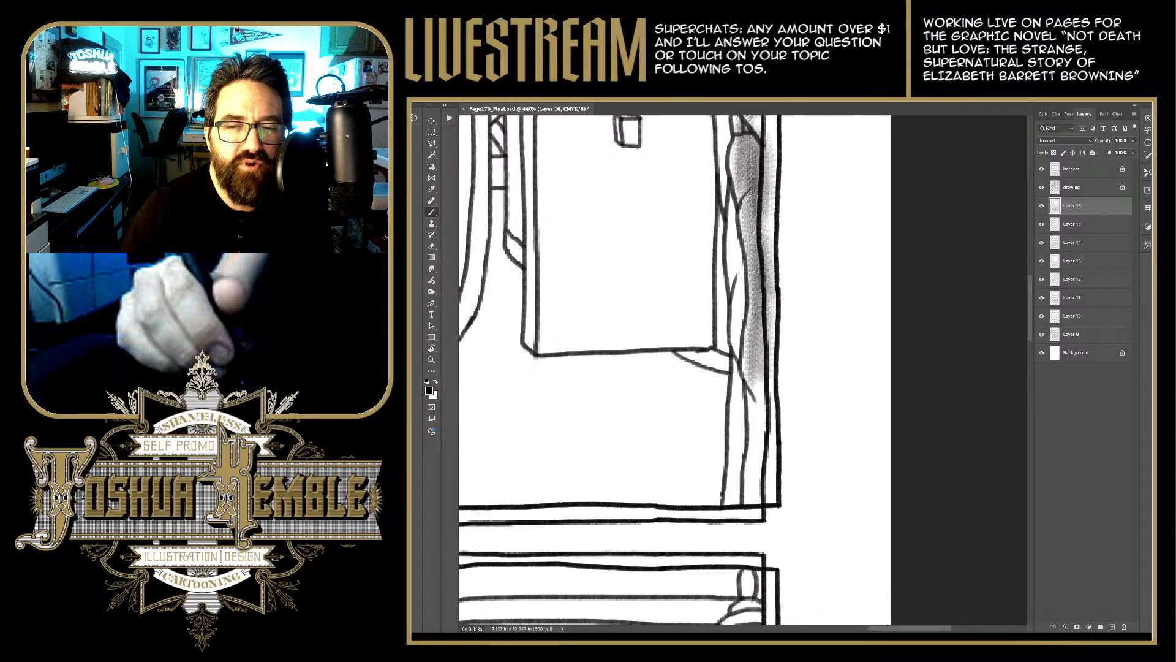
left_click_drag(759, 371, 759, 502)
left_click_drag(754, 422, 749, 515)
left_click_drag(766, 453, 757, 515)
mouse_move(765, 426)
left_mouse_down()
mouse_move(769, 497)
mouse_move(757, 502)
left_mouse_up()
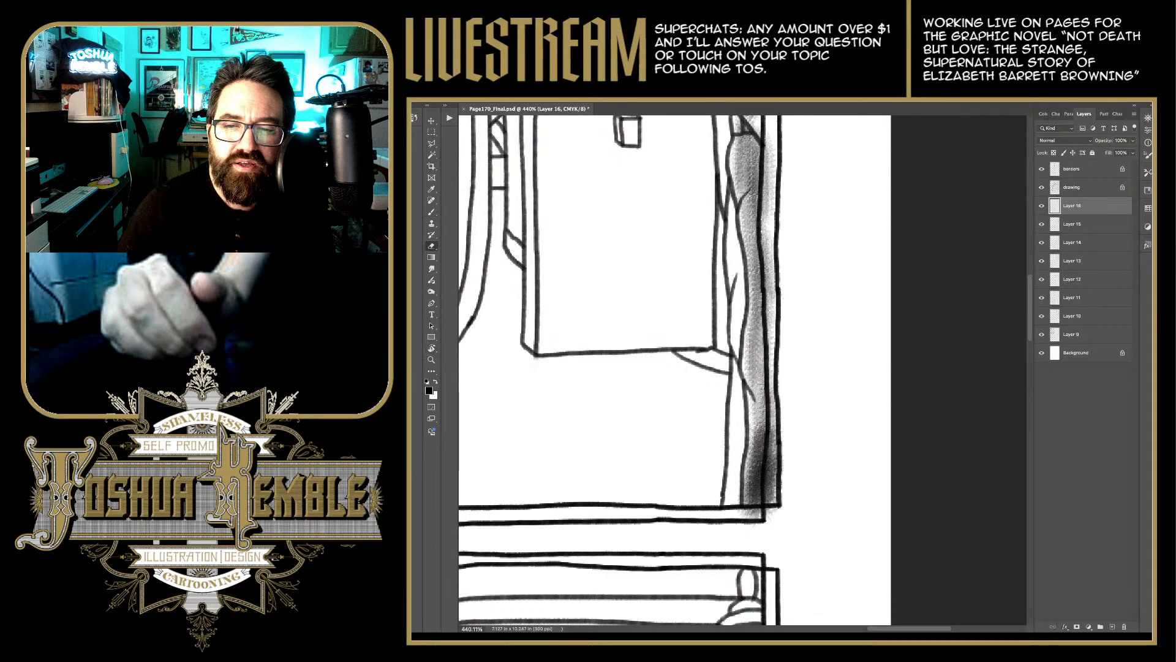
Step: Erase the trouser tone that spills past the panel border beside and below the carriage man's leg
mouse_move(771, 502)
left_mouse_down()
mouse_move(769, 157)
mouse_move(588, 174)
mouse_move(711, 174)
mouse_move(689, 174)
left_mouse_up()
scroll(645, 349, "down", 3)
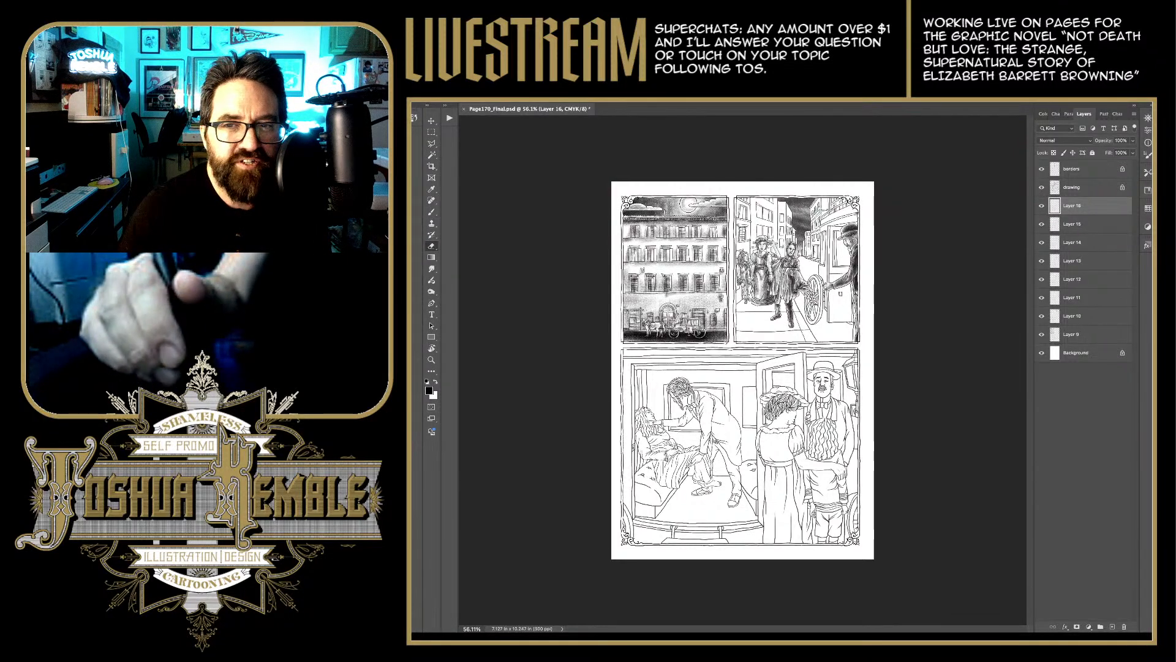
scroll(840, 244, "up", 5)
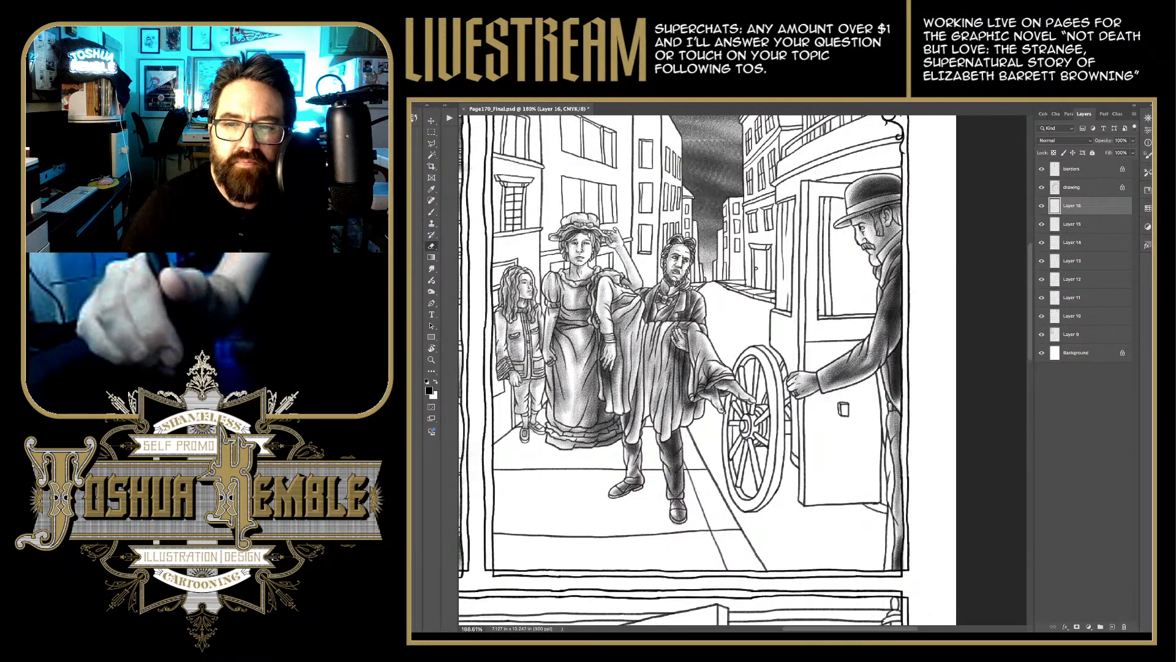
left_click_drag(704, 368, 671, 385)
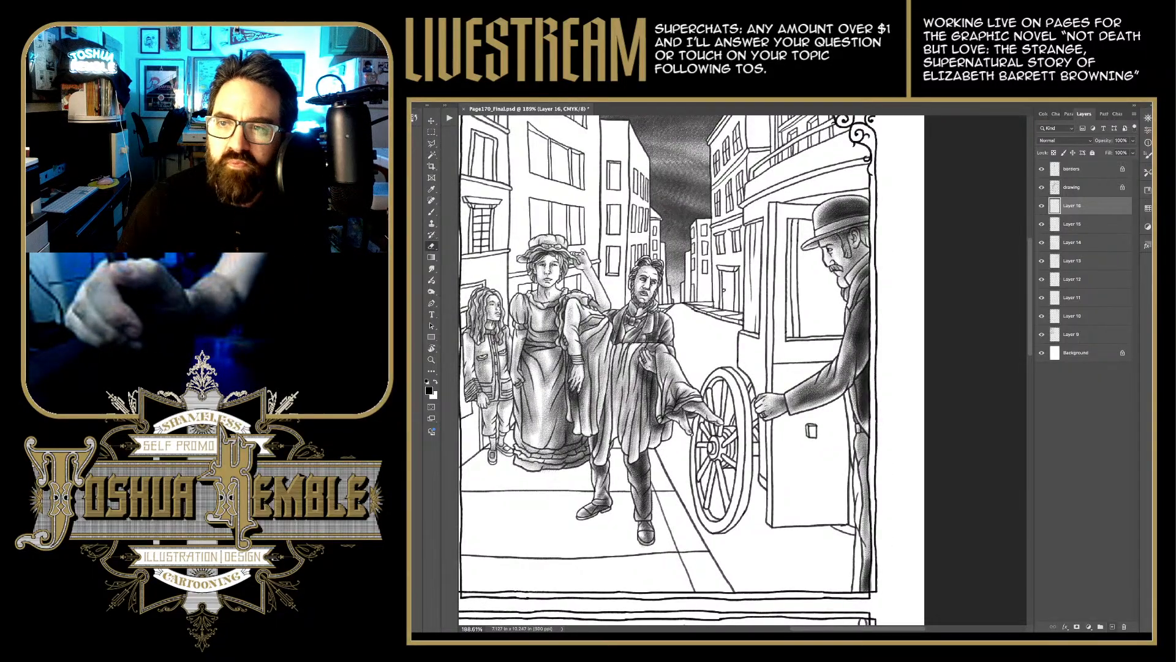
Step: Add another new layer and fill the carriage window behind the bowler-hatted man with dark tone
key("ctrl+shift+alt+n")
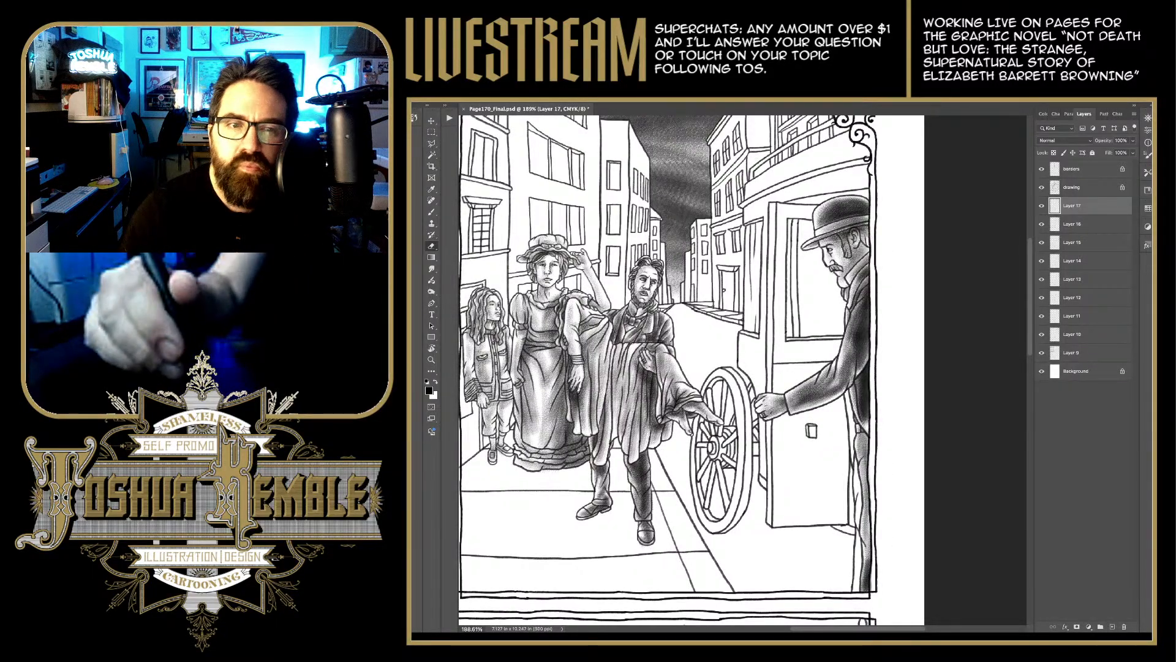
key("b")
scroll(827, 239, "up", 3)
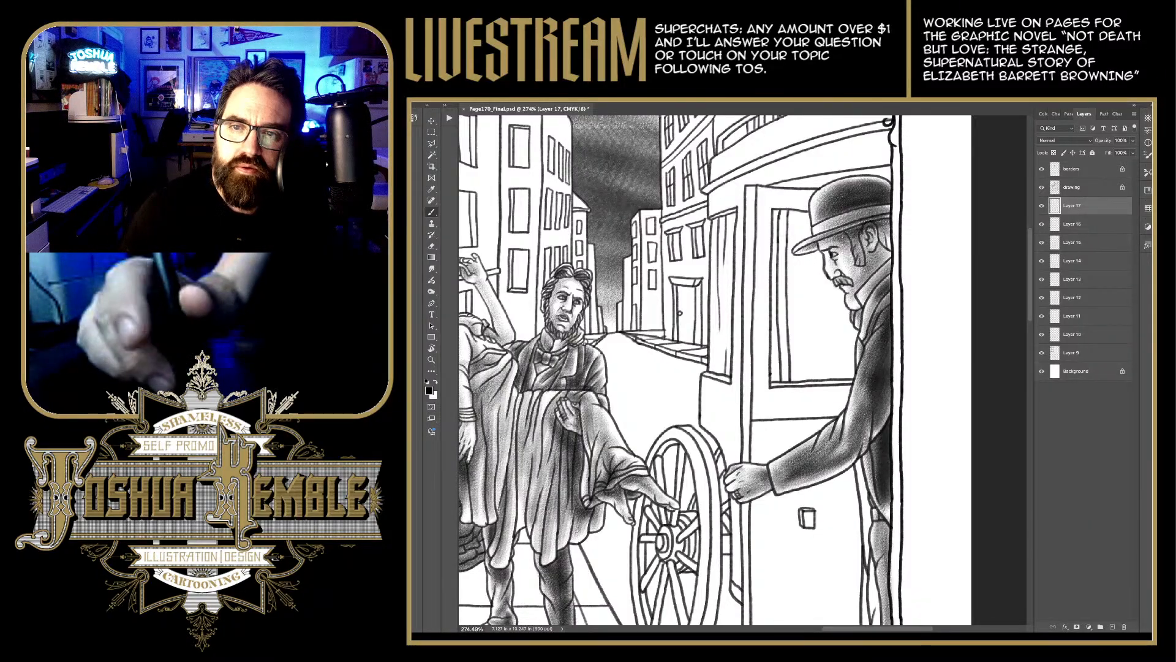
mouse_move(800, 211)
left_mouse_down()
mouse_move(781, 282)
mouse_move(796, 361)
mouse_move(806, 258)
mouse_move(811, 367)
mouse_move(824, 263)
mouse_move(830, 393)
mouse_move(845, 300)
mouse_move(858, 398)
mouse_move(864, 325)
mouse_move(821, 410)
mouse_move(796, 325)
mouse_move(784, 367)
mouse_move(796, 251)
mouse_move(784, 361)
mouse_move(827, 263)
mouse_move(797, 208)
mouse_move(775, 282)
mouse_move(790, 196)
left_mouse_up()
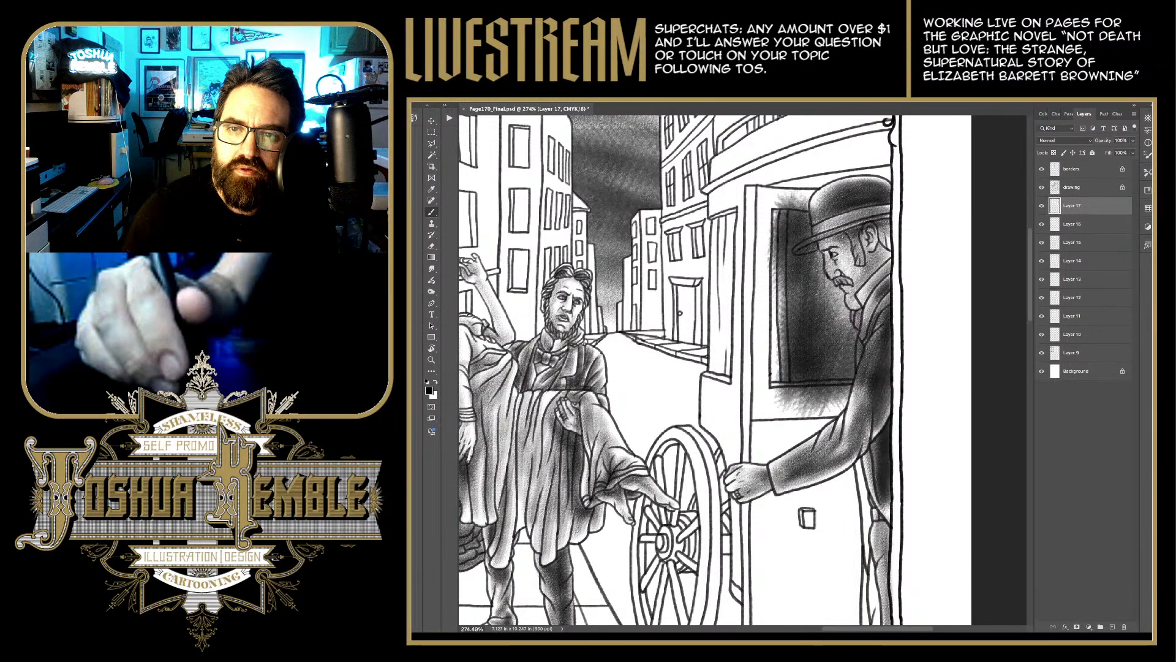
mouse_move(778, 343)
left_mouse_down()
mouse_move(796, 275)
mouse_move(833, 227)
mouse_move(809, 307)
mouse_move(846, 257)
mouse_move(849, 331)
left_mouse_up()
mouse_move(839, 257)
left_mouse_down()
mouse_move(799, 202)
mouse_move(784, 245)
mouse_move(775, 386)
left_mouse_up()
mouse_move(775, 343)
left_mouse_down()
mouse_move(827, 429)
mouse_move(876, 319)
left_mouse_up()
Step: Select the window opening from the drawing layer and delete the tone outside it on Layer 17
key("w")
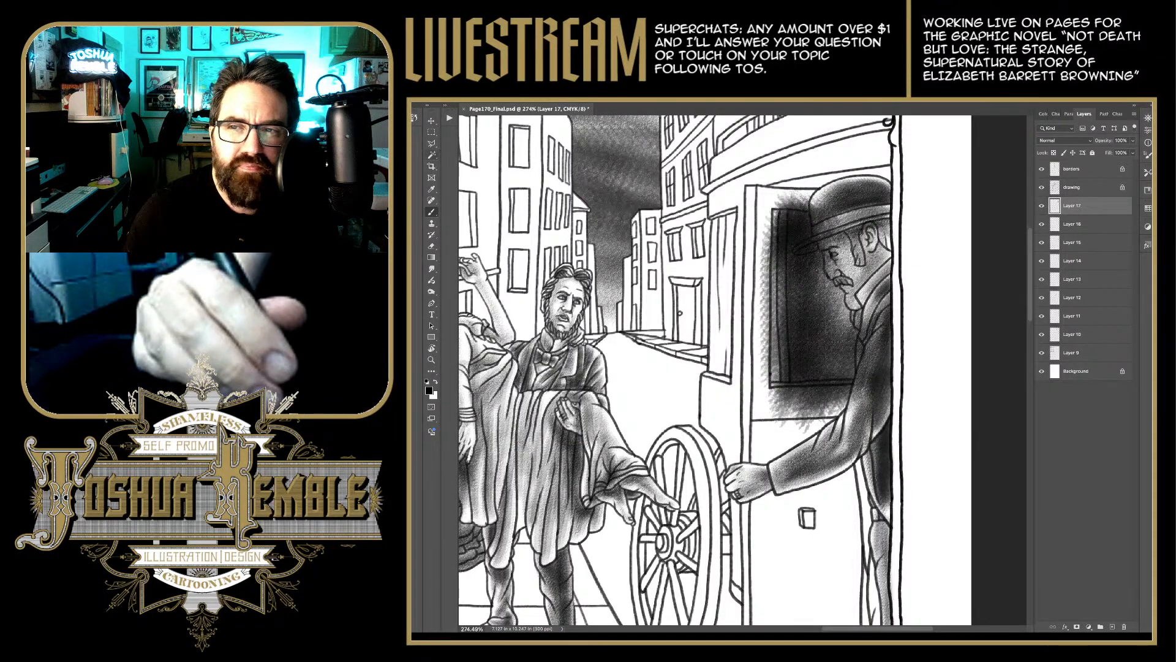
left_click(1085, 187)
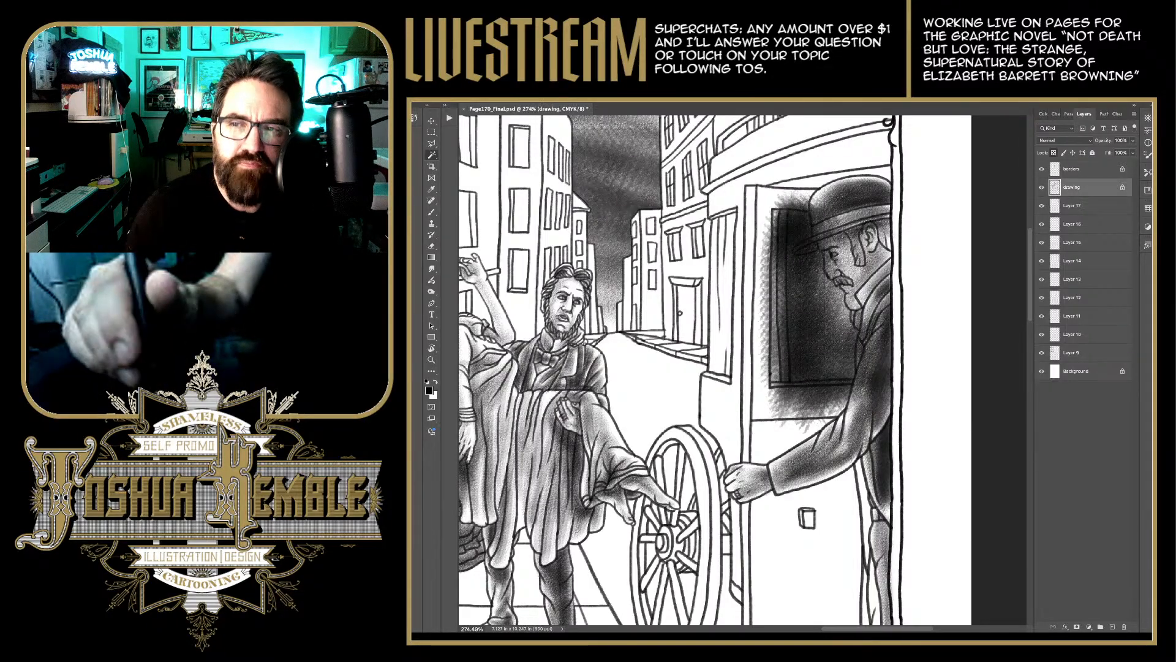
left_click(1042, 205)
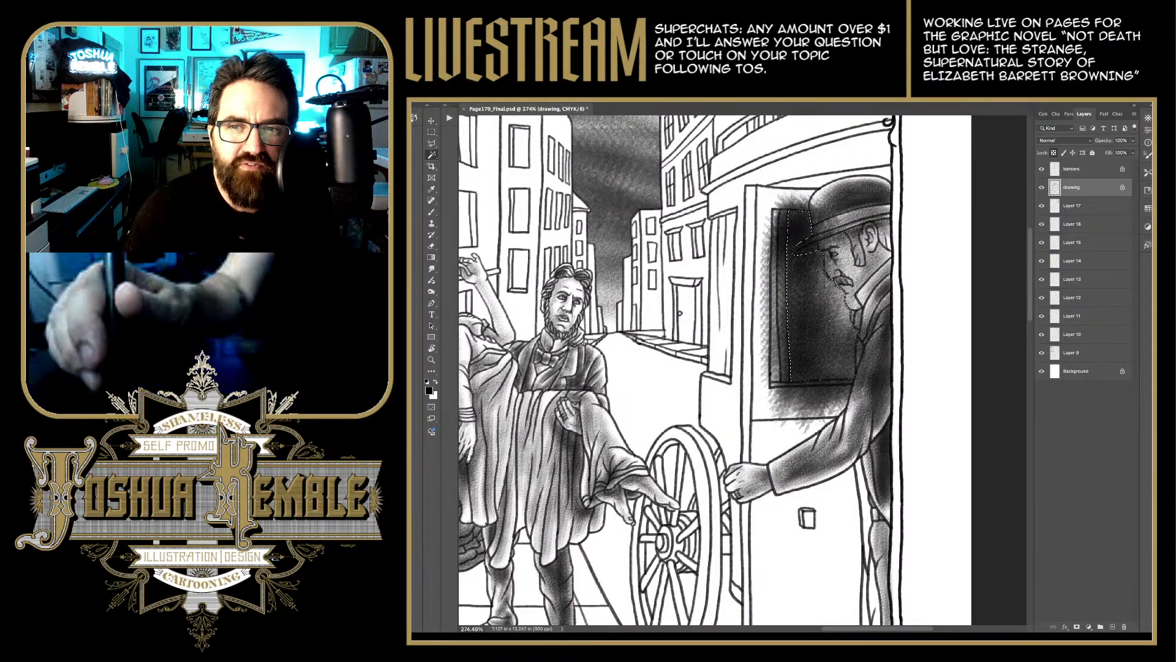
left_click(1078, 206)
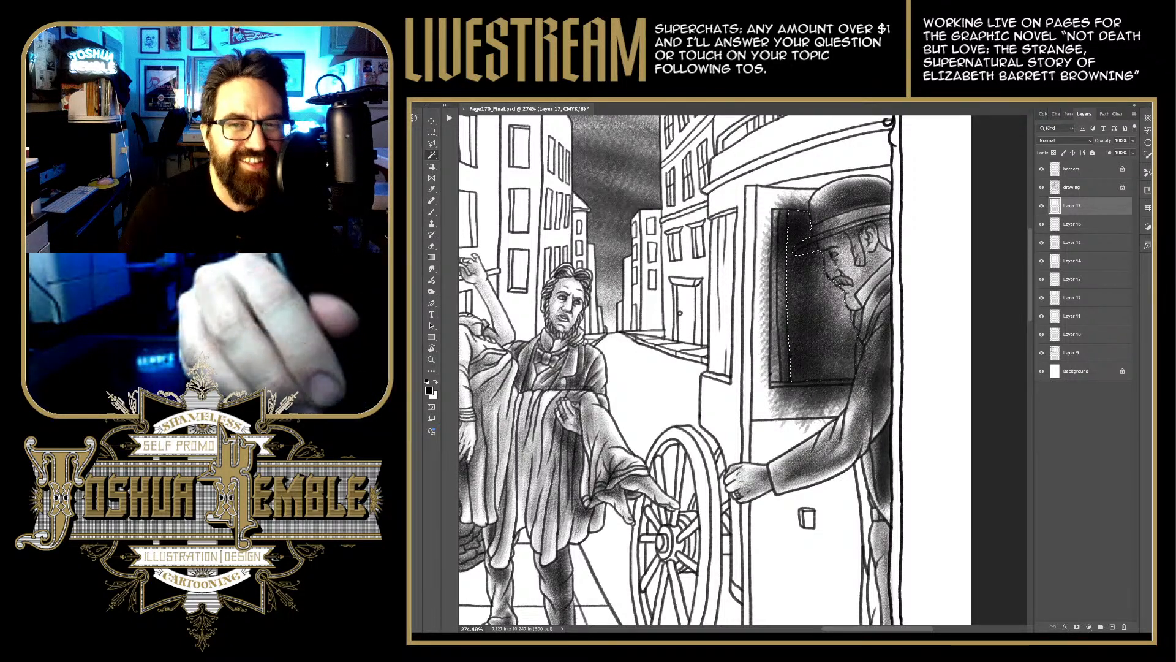
key("ctrl+shift+i")
key("Delete")
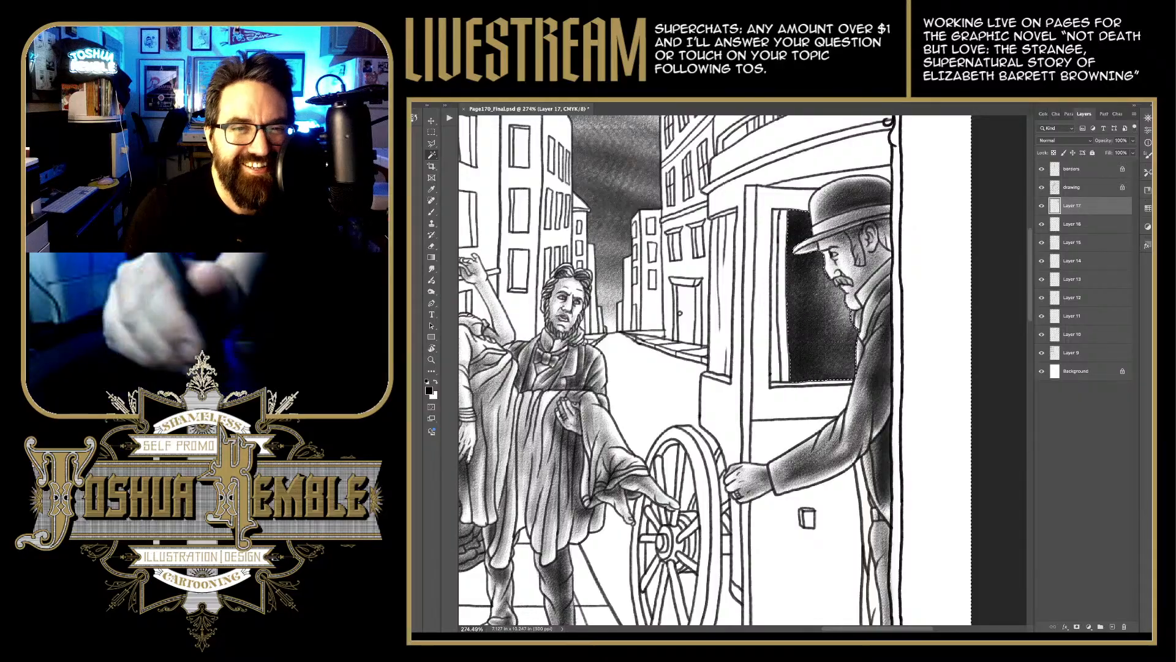
Step: Clear the selection and save the page file
key("m")
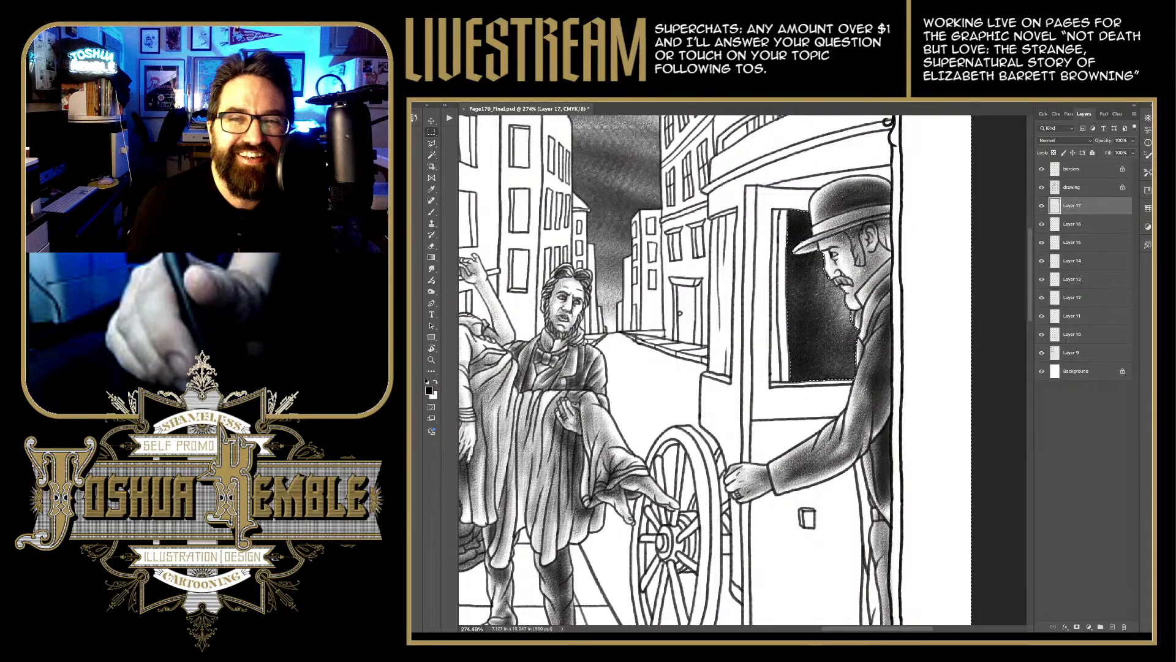
key("ctrl+d")
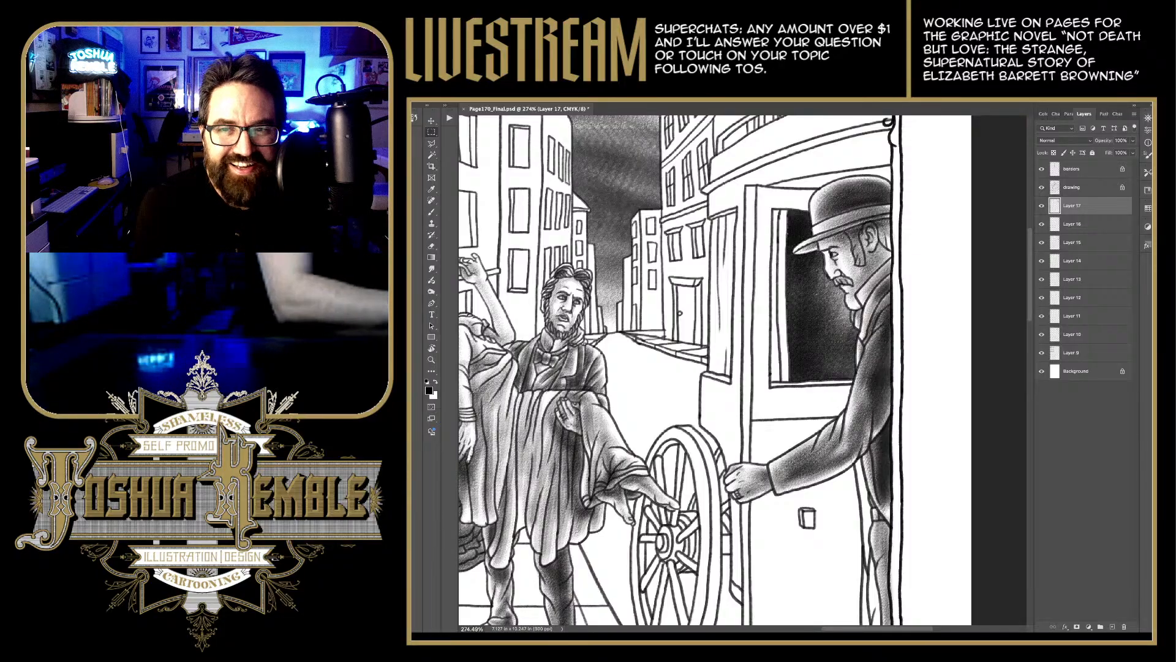
key("ctrl+0")
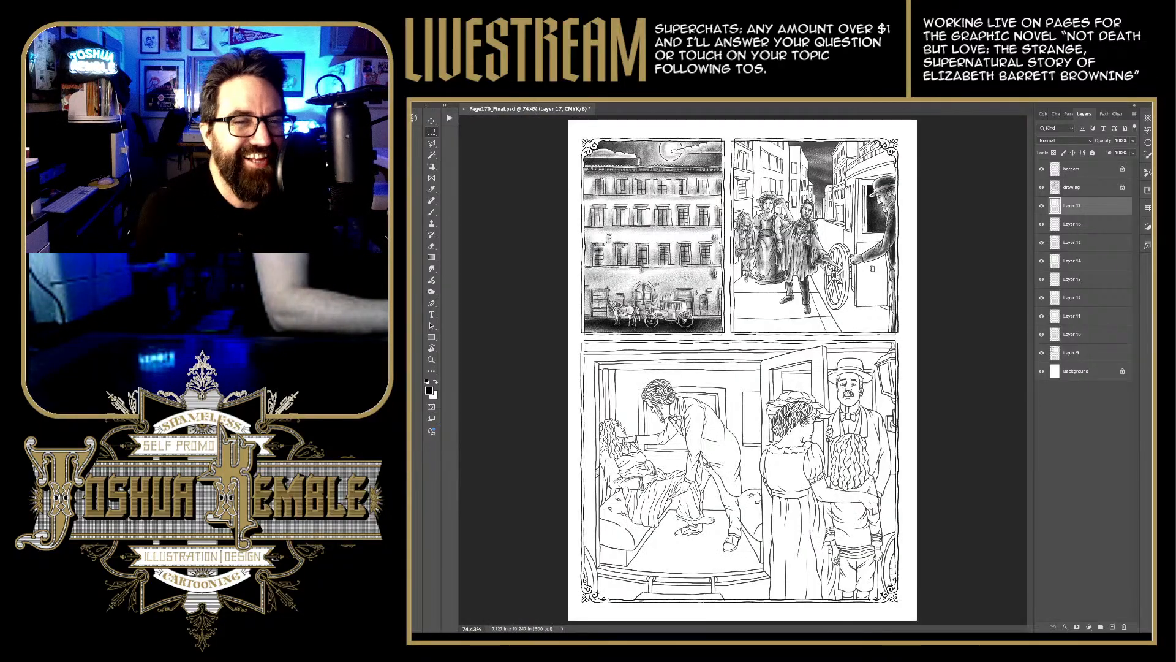
key("ctrl+s")
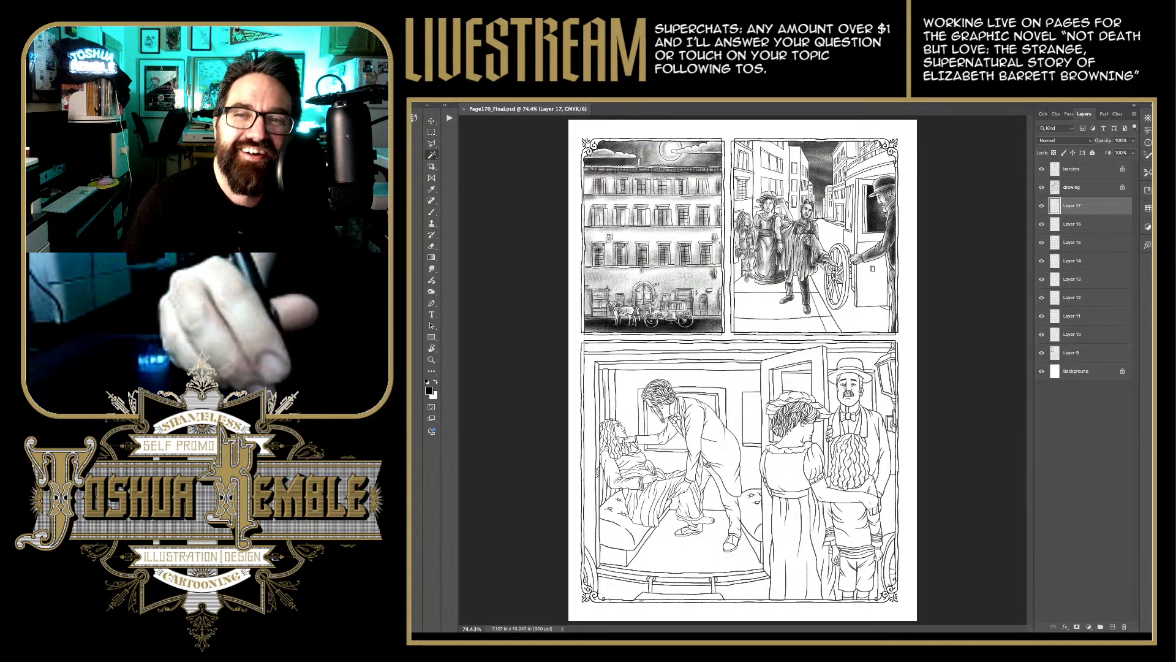
Step: Select the open road area around the carriage wheel on the drawing layer with the Magic Wand
key("w")
scroll(886, 185, "up", 10)
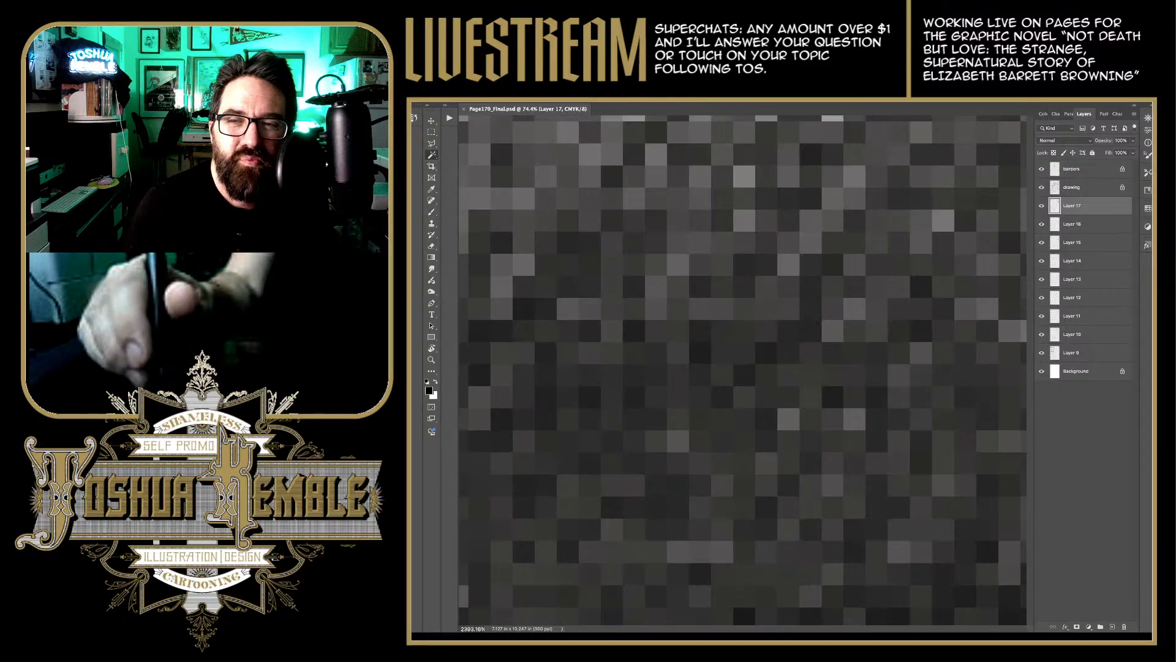
scroll(886, 185, "down", 3)
scroll(683, 364, "down", 8)
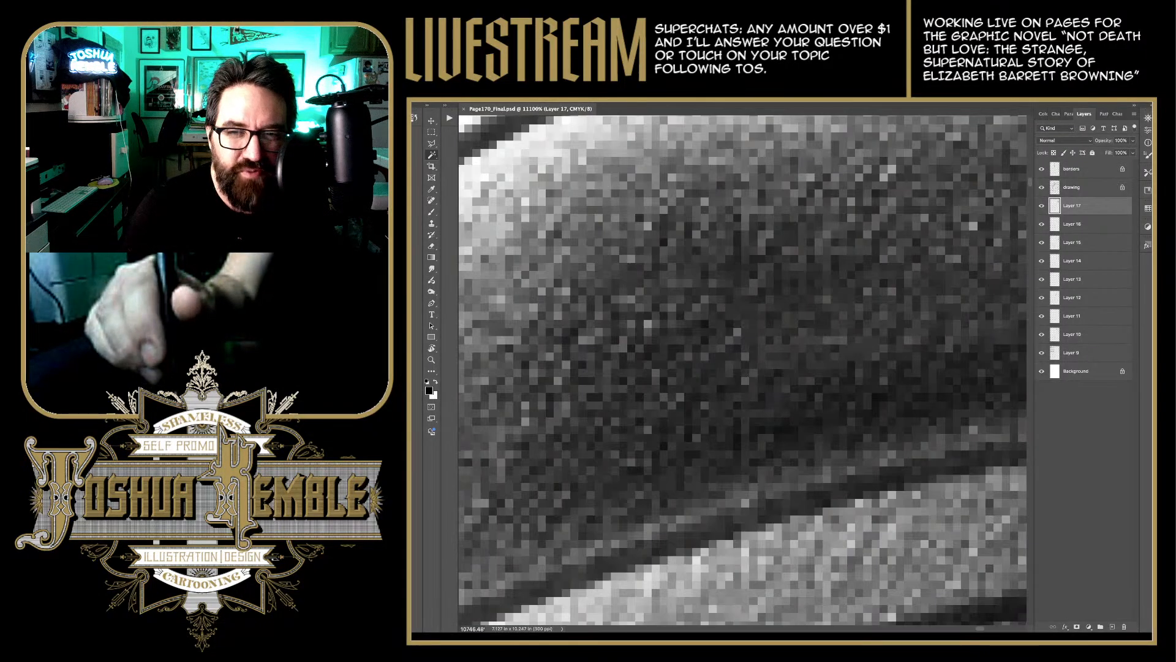
scroll(683, 365, "down", 3)
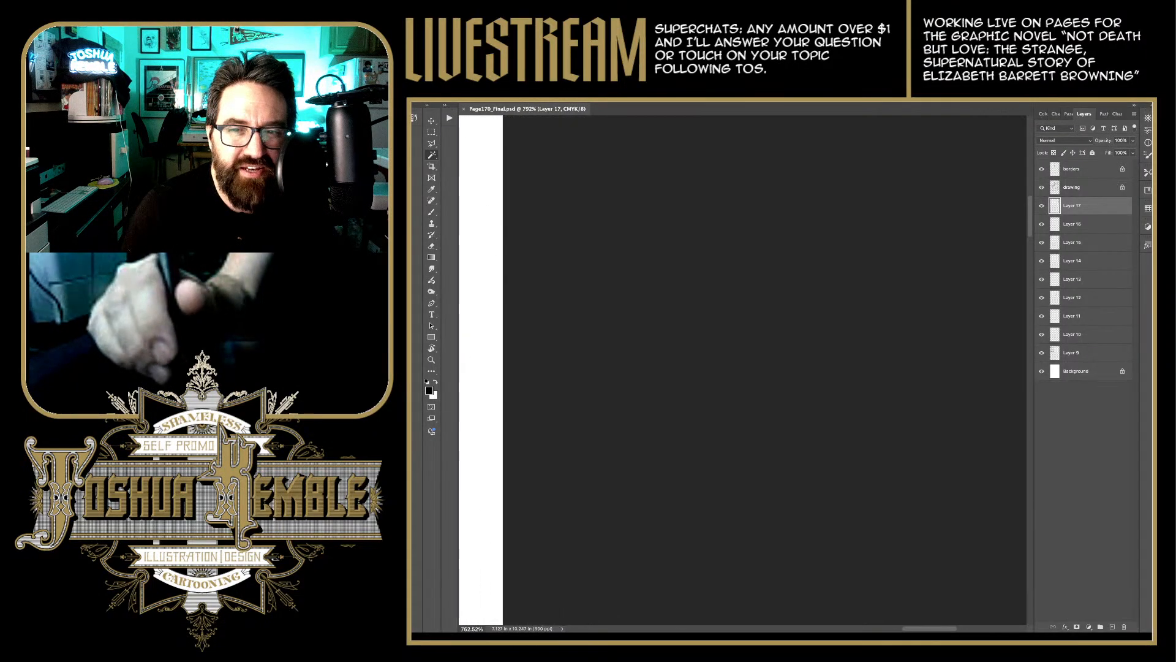
scroll(707, 370, "down", 3)
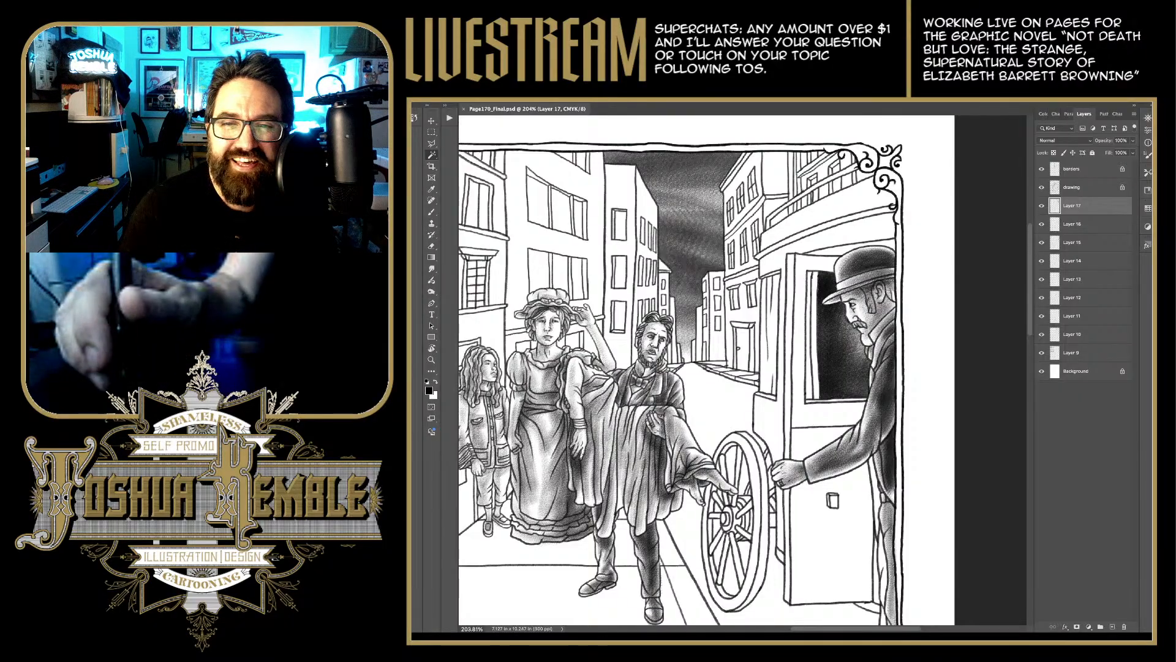
left_click(1082, 187)
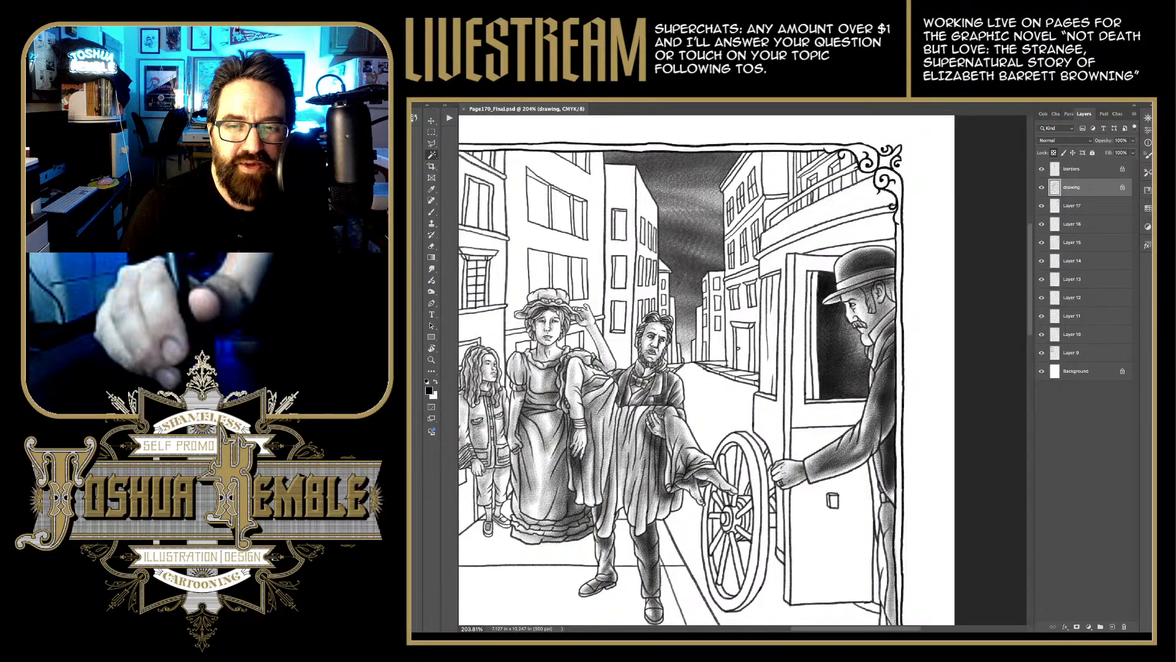
scroll(707, 369, "down", 3)
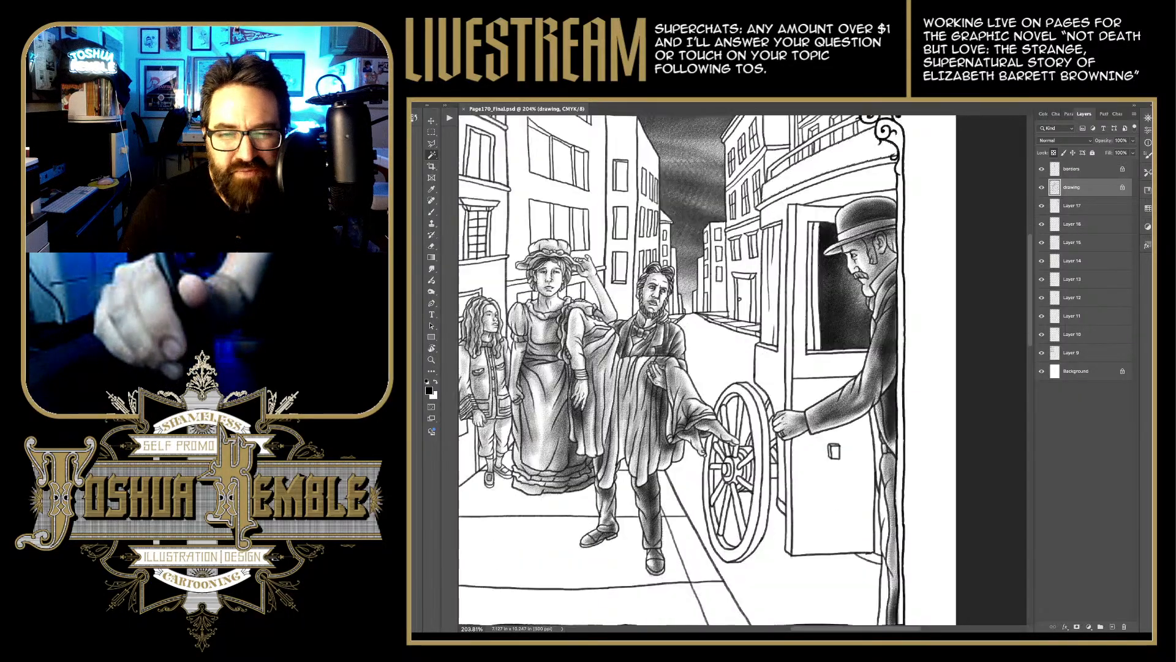
scroll(744, 369, "down", 3)
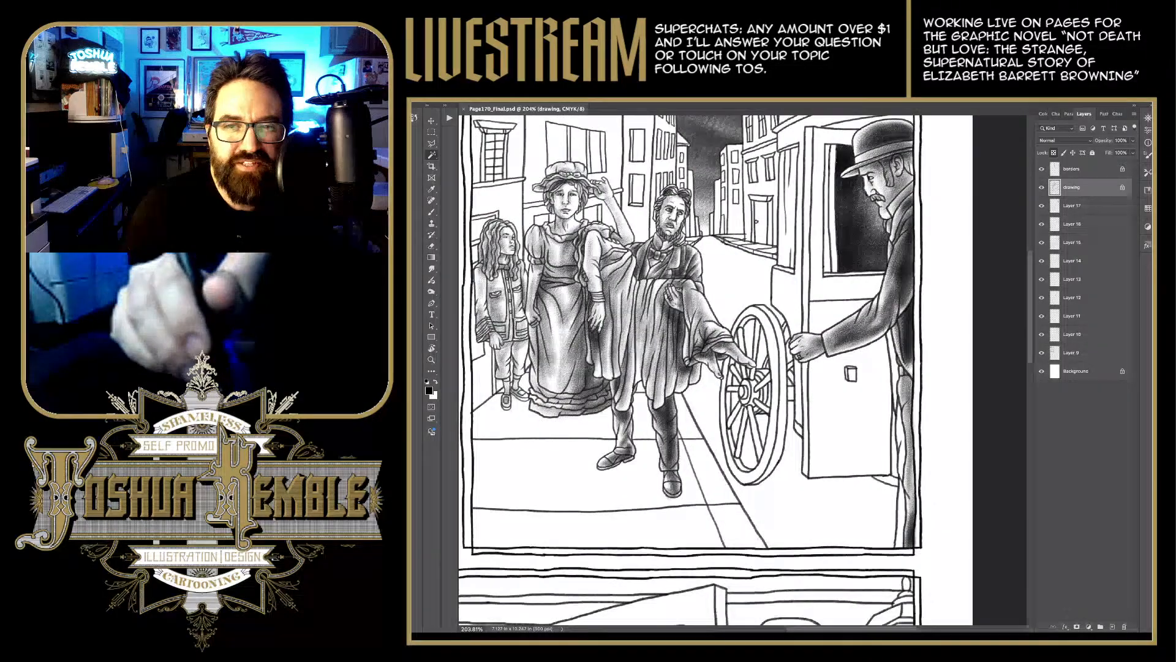
left_click(738, 279)
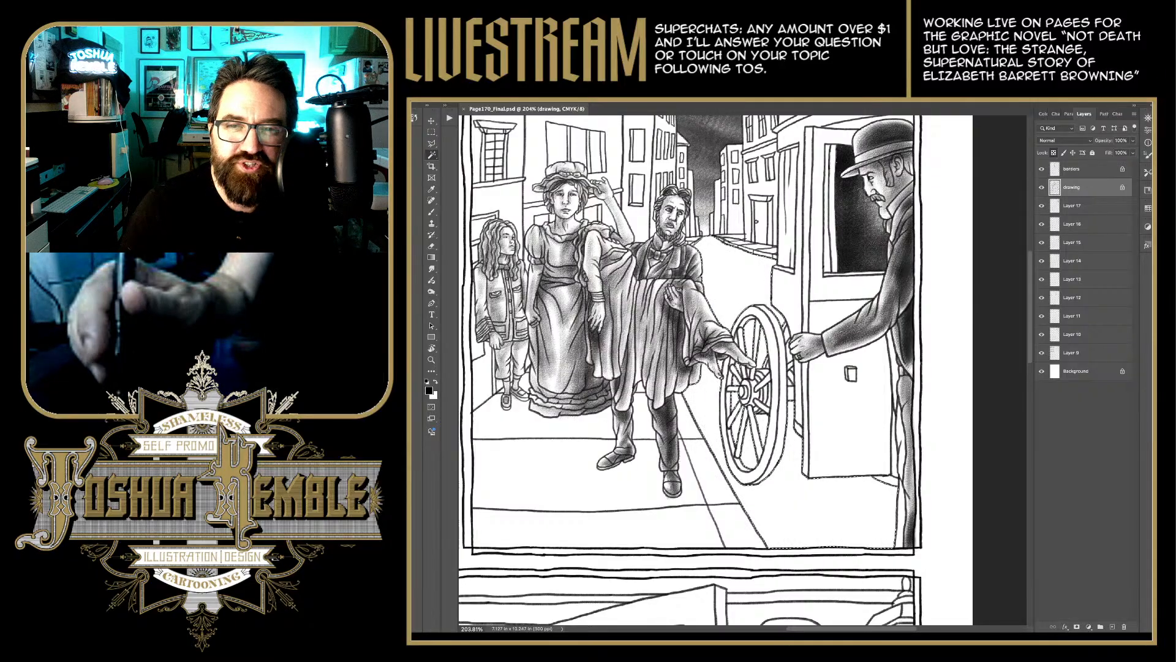
Step: Brush dark tone on Layer 17 over the selected road from the distant street down to behind the carriage wheel
left_click(1072, 206)
scroll(867, 279, "down", 3)
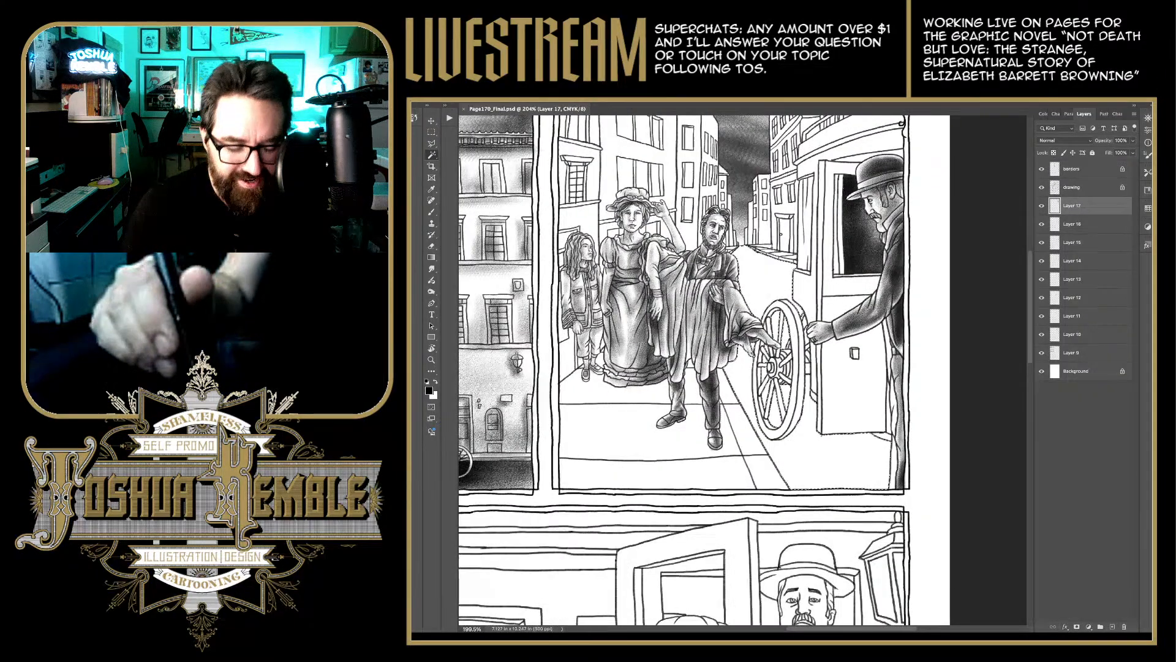
scroll(704, 367, "down", 2)
key("b")
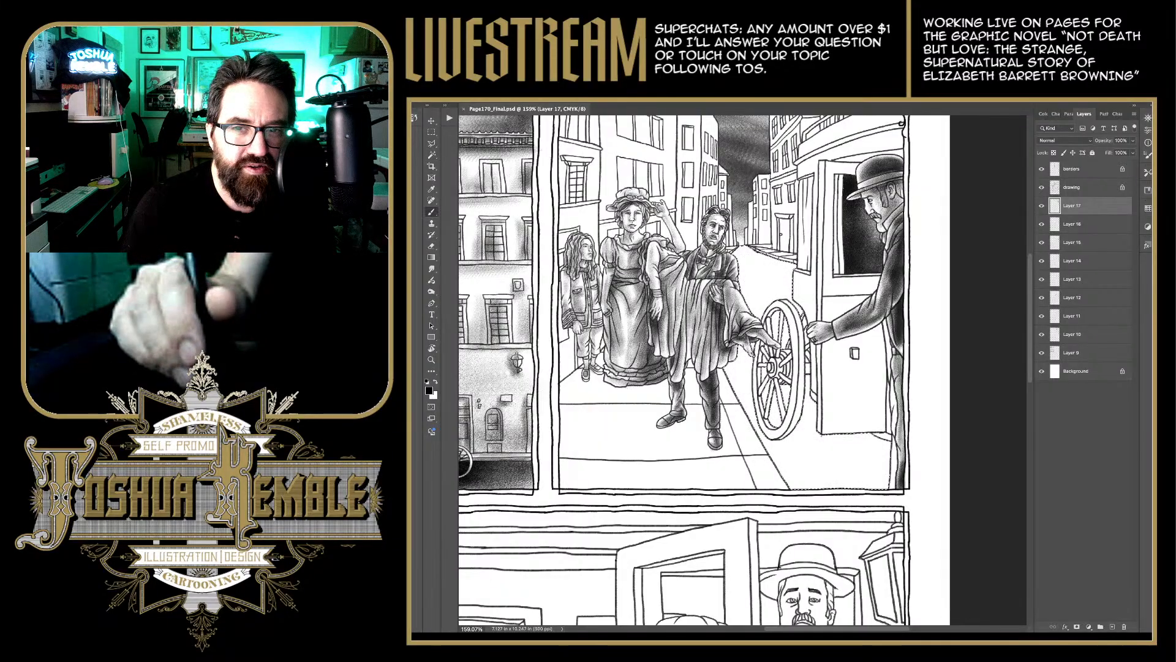
mouse_move(747, 249)
left_mouse_down()
mouse_move(796, 267)
mouse_move(776, 267)
mouse_move(758, 318)
left_mouse_up()
left_click_drag(750, 347, 732, 377)
mouse_move(777, 325)
left_mouse_down()
mouse_move(785, 348)
mouse_move(732, 384)
mouse_move(737, 402)
left_mouse_up()
mouse_move(752, 360)
left_mouse_down()
mouse_move(727, 401)
mouse_move(726, 372)
left_mouse_up()
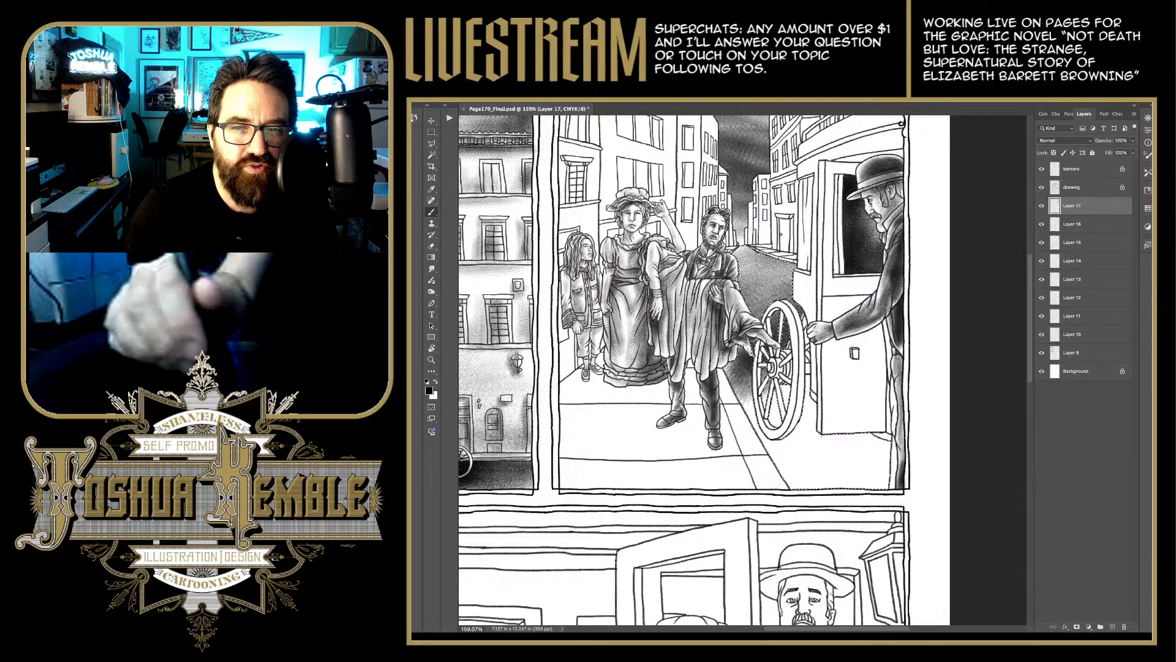
mouse_move(791, 289)
left_mouse_down()
mouse_move(757, 316)
mouse_move(749, 306)
left_mouse_up()
mouse_move(790, 265)
left_mouse_down()
mouse_move(742, 300)
mouse_move(742, 285)
left_mouse_up()
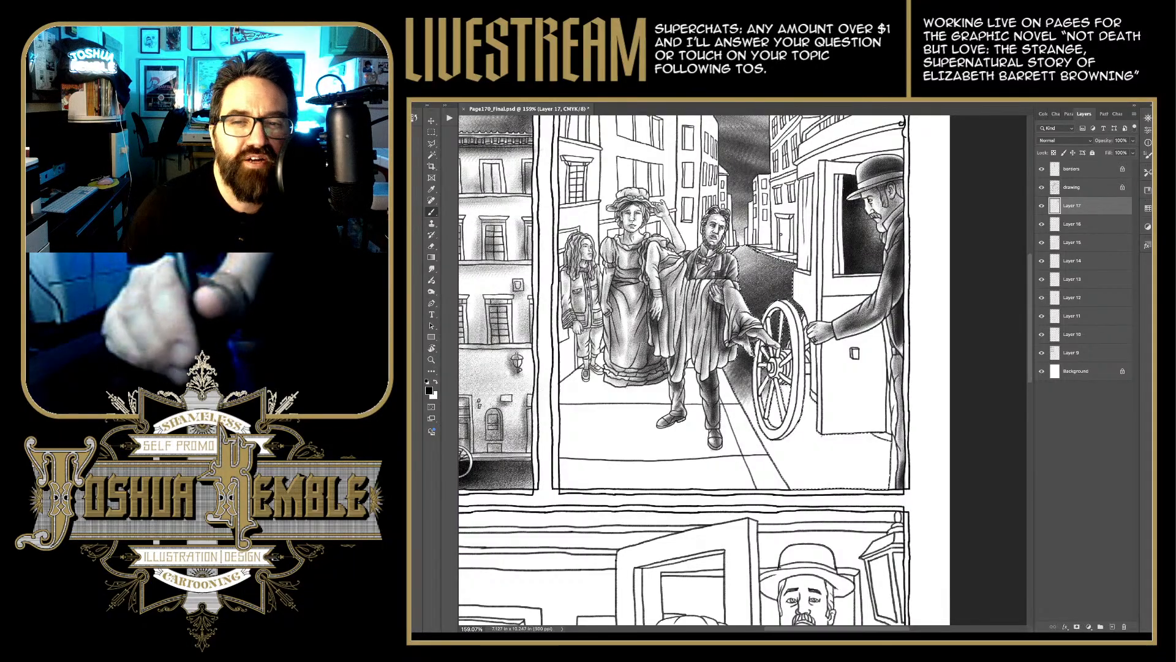
left_click_drag(764, 248, 735, 270)
left_click_drag(756, 264, 740, 279)
Step: Fill the foreground road below the carriage wheel and carriage body with near-black brush tone inside the selection
mouse_move(750, 371)
left_mouse_down()
mouse_move(729, 393)
mouse_move(744, 439)
left_mouse_up()
mouse_move(796, 392)
left_mouse_down()
mouse_move(753, 448)
mouse_move(814, 472)
left_mouse_up()
left_click_drag(778, 422, 870, 484)
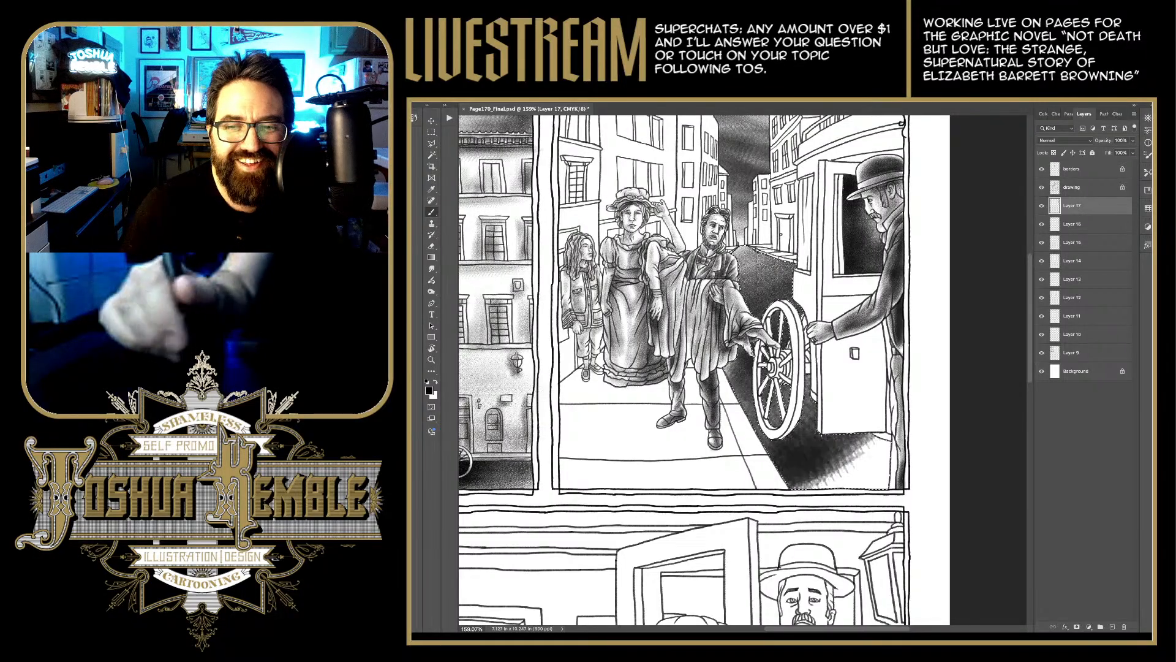
left_click_drag(809, 435, 889, 487)
left_click_drag(843, 445, 888, 487)
mouse_move(790, 487)
left_mouse_down()
mouse_move(888, 469)
mouse_move(830, 461)
left_mouse_up()
left_click_drag(872, 454, 848, 479)
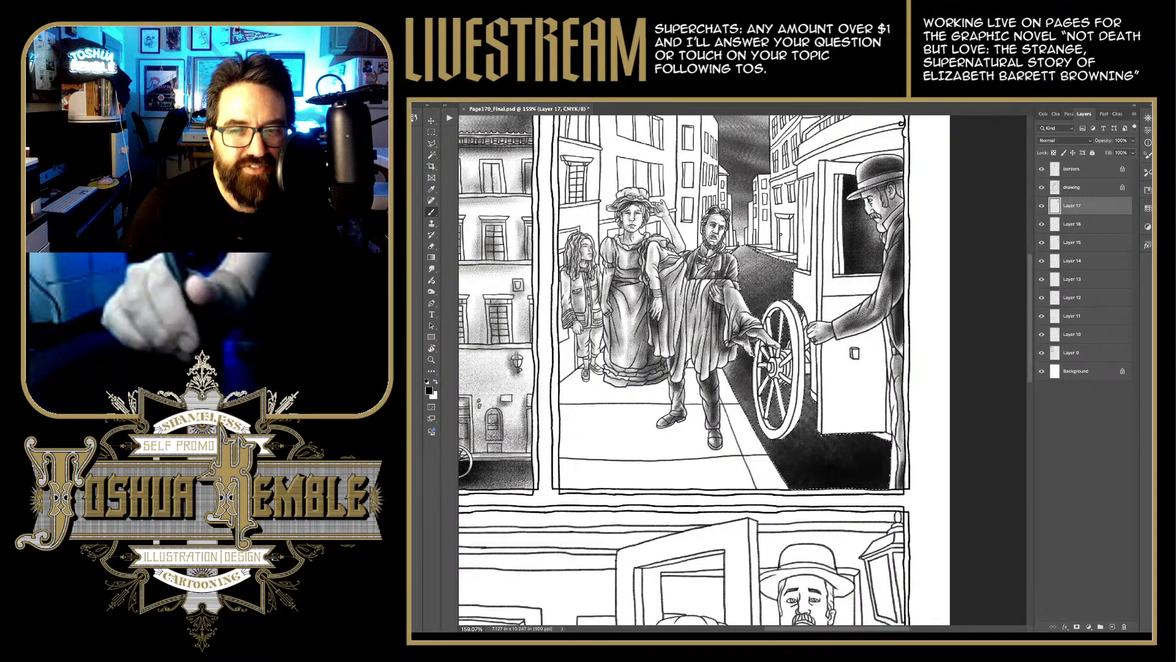
left_click_drag(851, 435, 827, 456)
left_click_drag(817, 428, 781, 447)
Step: Clear the road selection and save the page file
key("m")
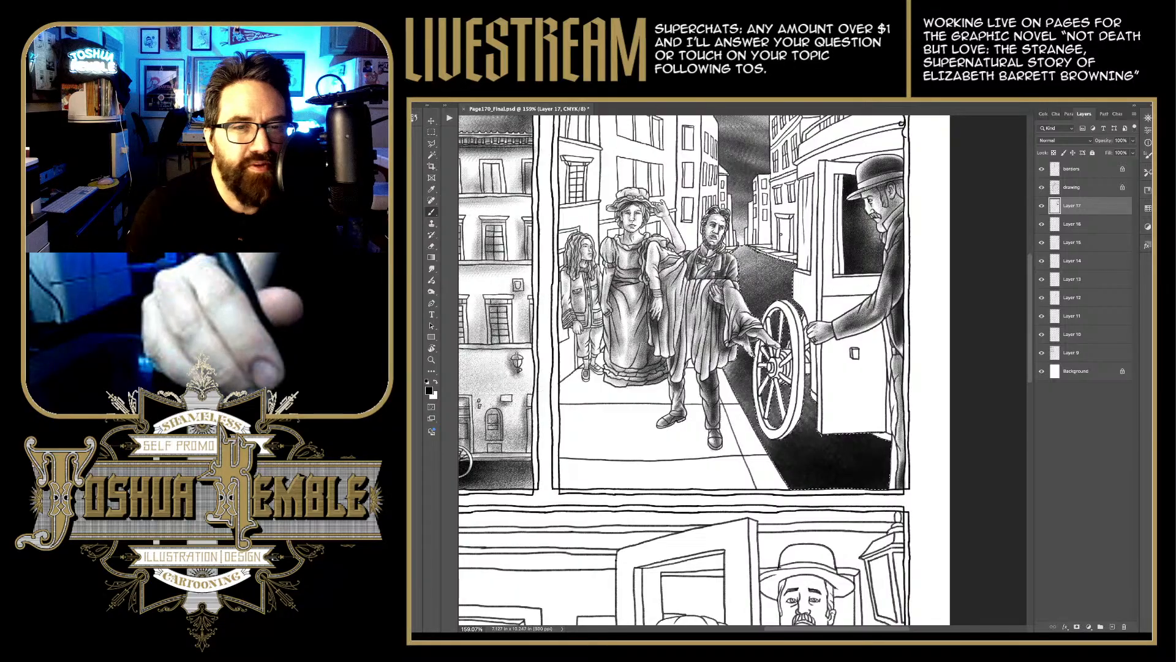
key("ctrl+d")
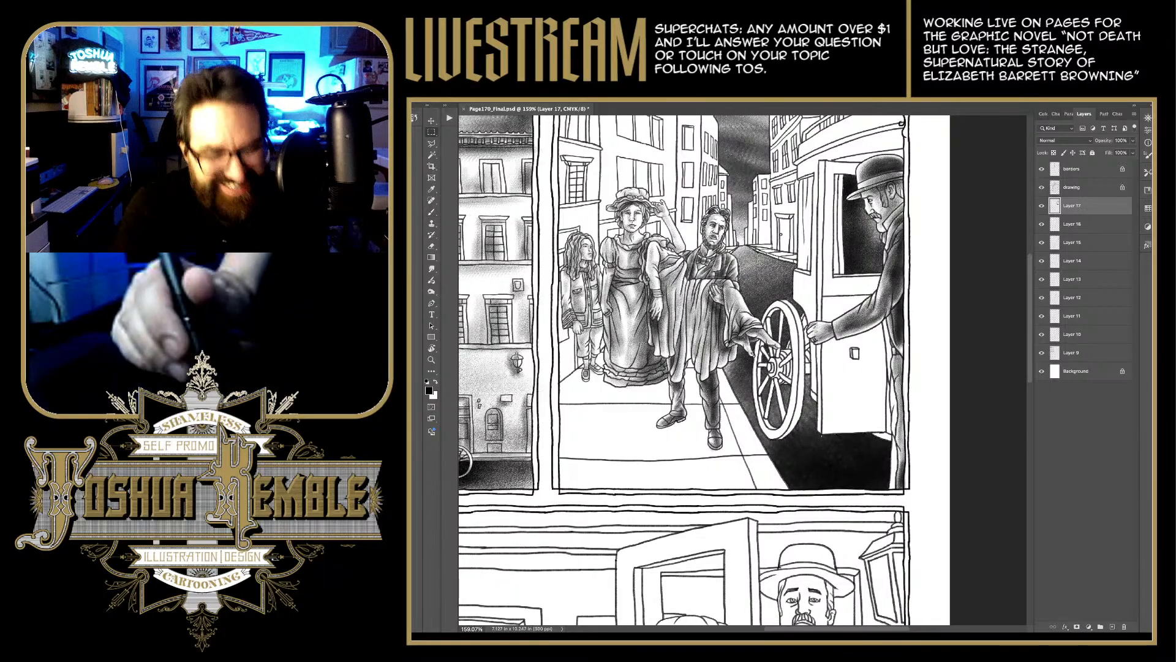
key("ctrl+s")
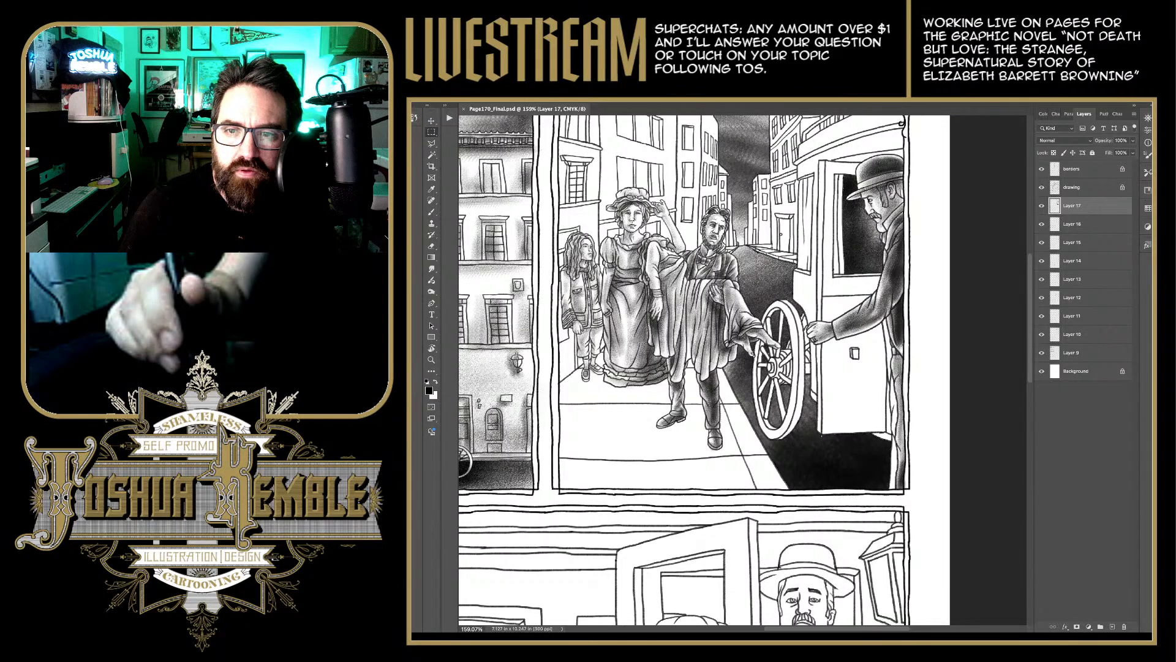
Step: Add a new layer above Layer 17 and ready the Brush for shading the street panel
scroll(683, 367, "down", 3)
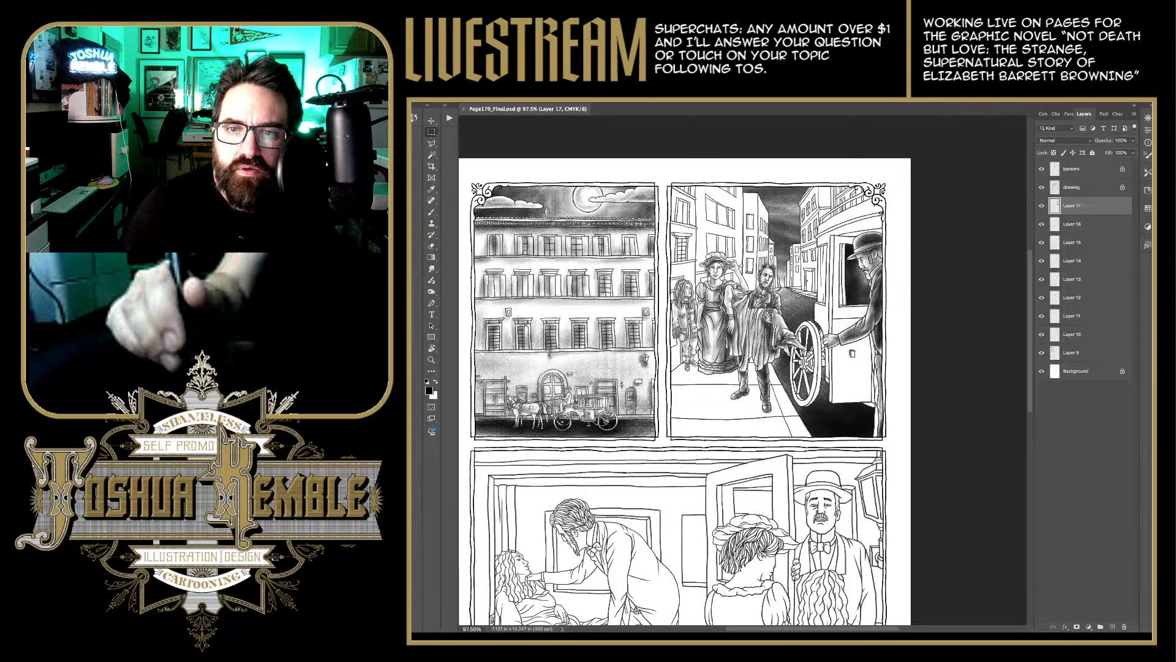
scroll(854, 371, "up", 2)
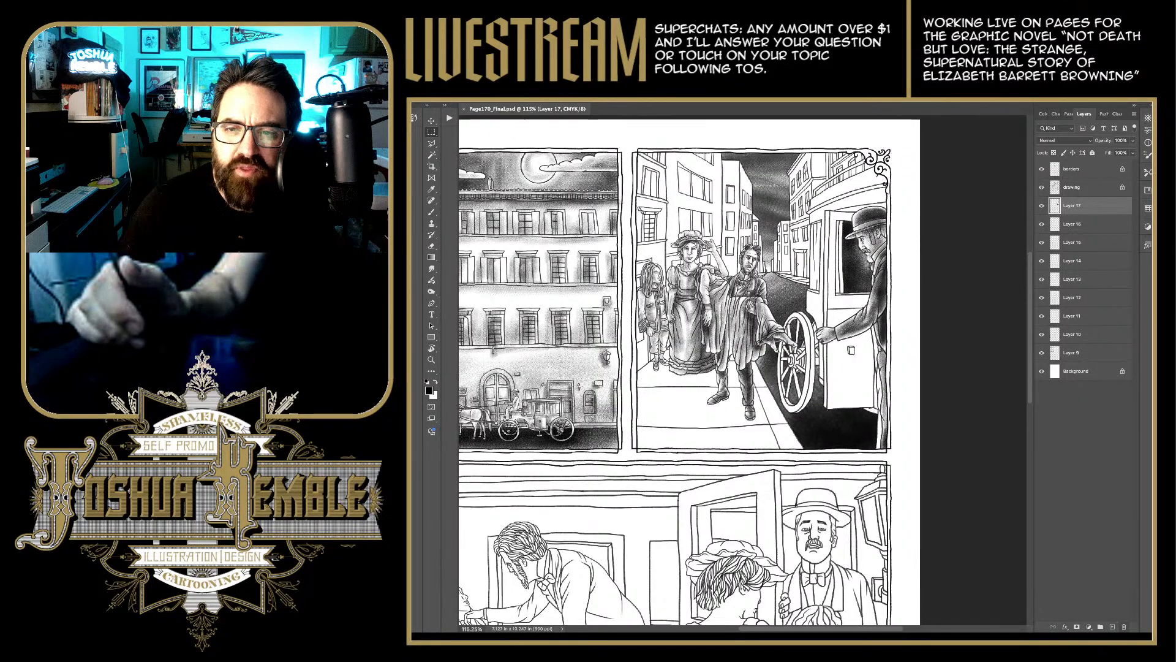
key("ctrl+shift+alt+n")
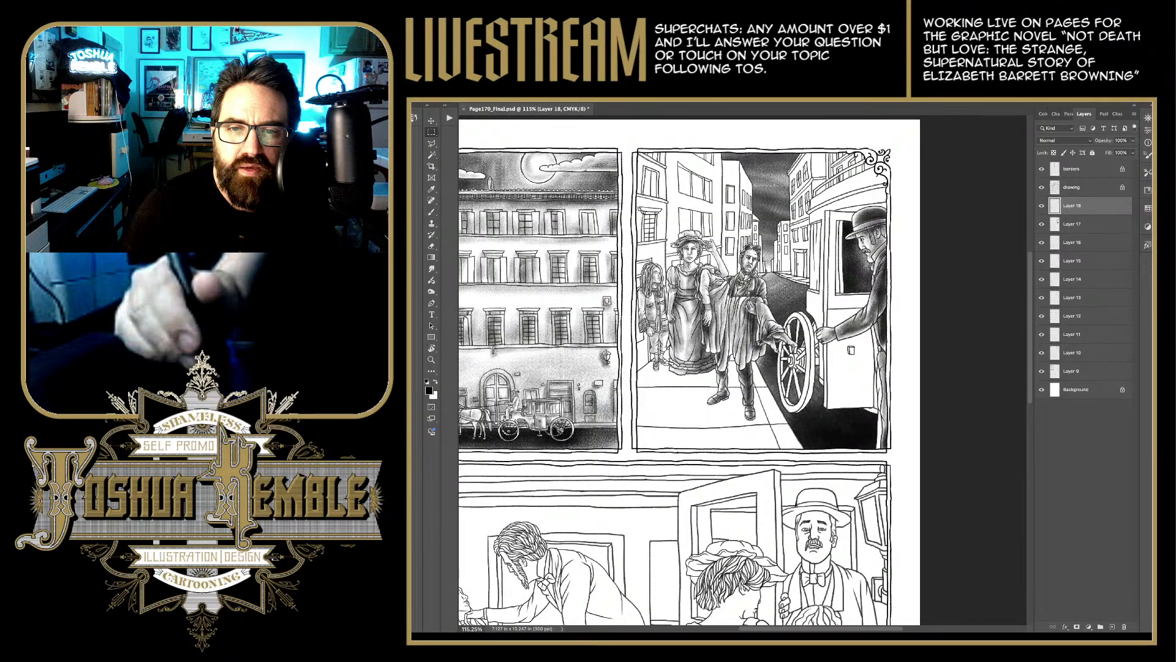
scroll(761, 374, "up", 5)
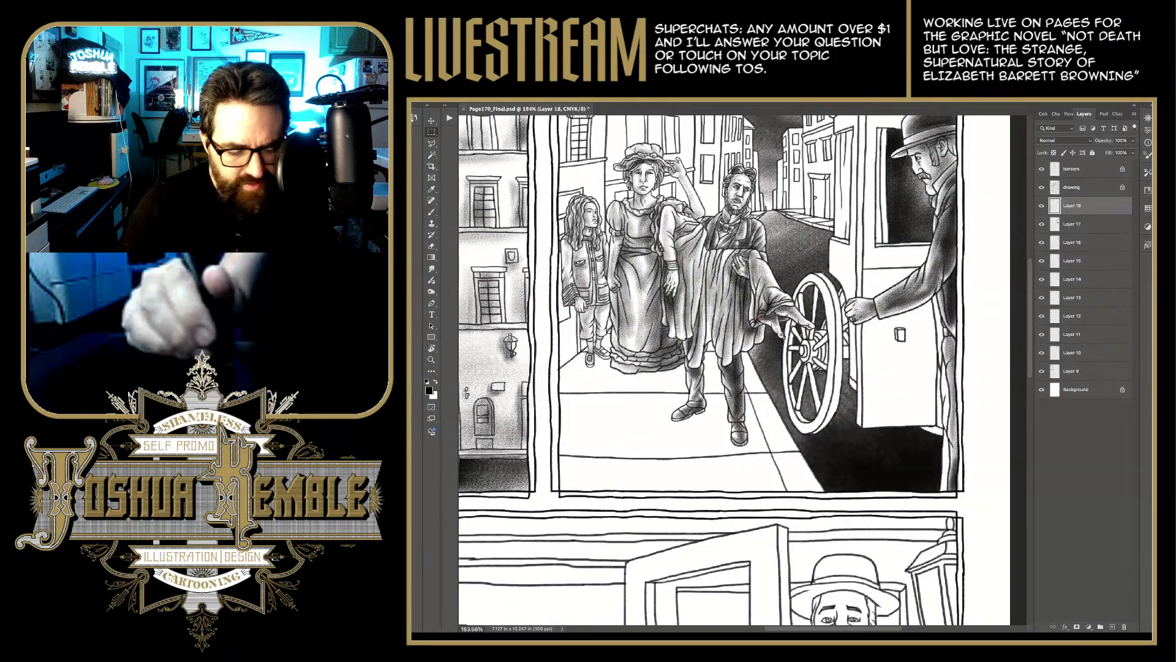
key("b")
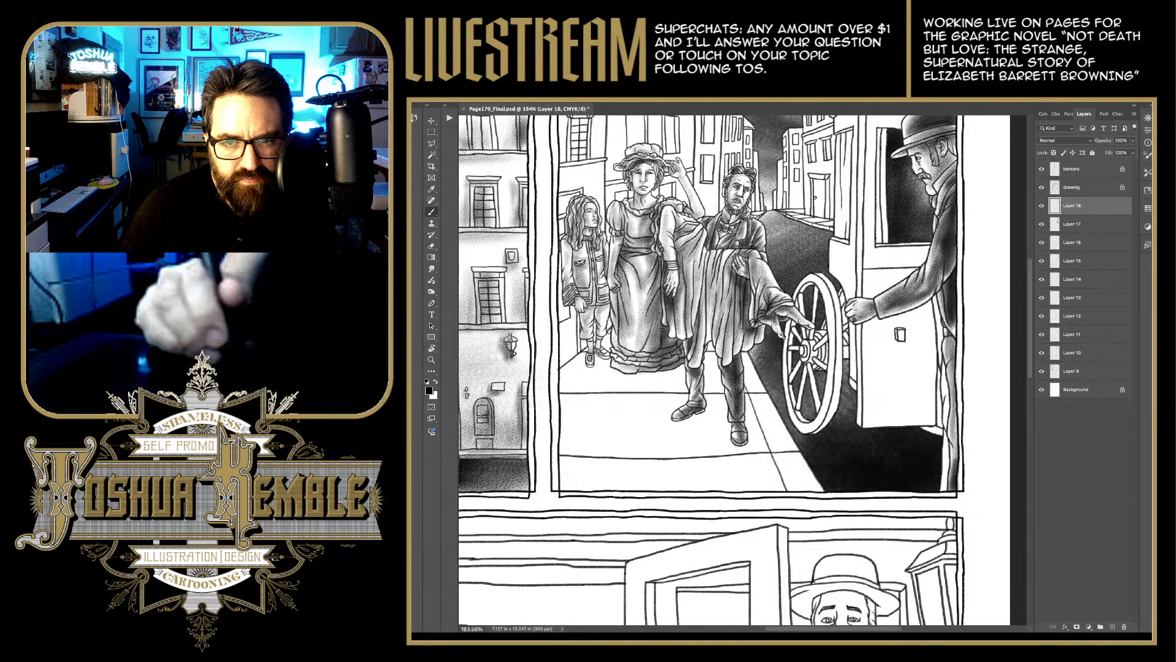
Step: Brush diagonal cast shadows across the pavement from the front man's feet toward the panel's lower-left corner on Layer 18
left_click_drag(634, 487, 746, 432)
left_click_drag(687, 467, 738, 420)
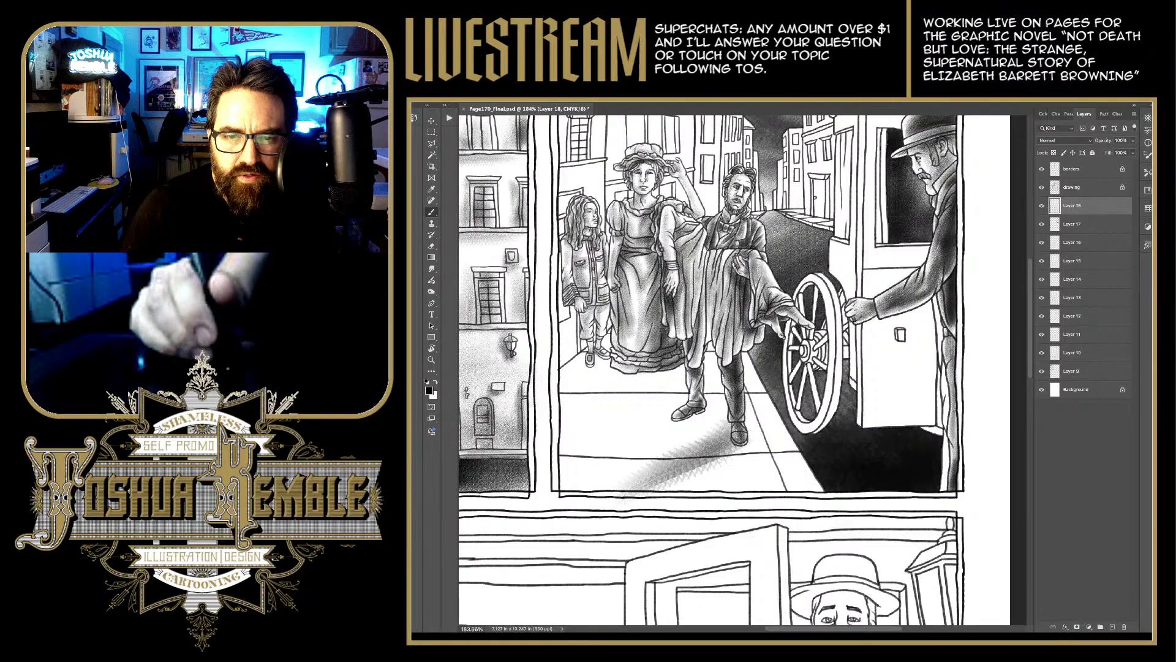
mouse_move(627, 461)
left_mouse_down()
mouse_move(574, 489)
mouse_move(697, 402)
left_mouse_up()
left_click_drag(537, 501, 679, 411)
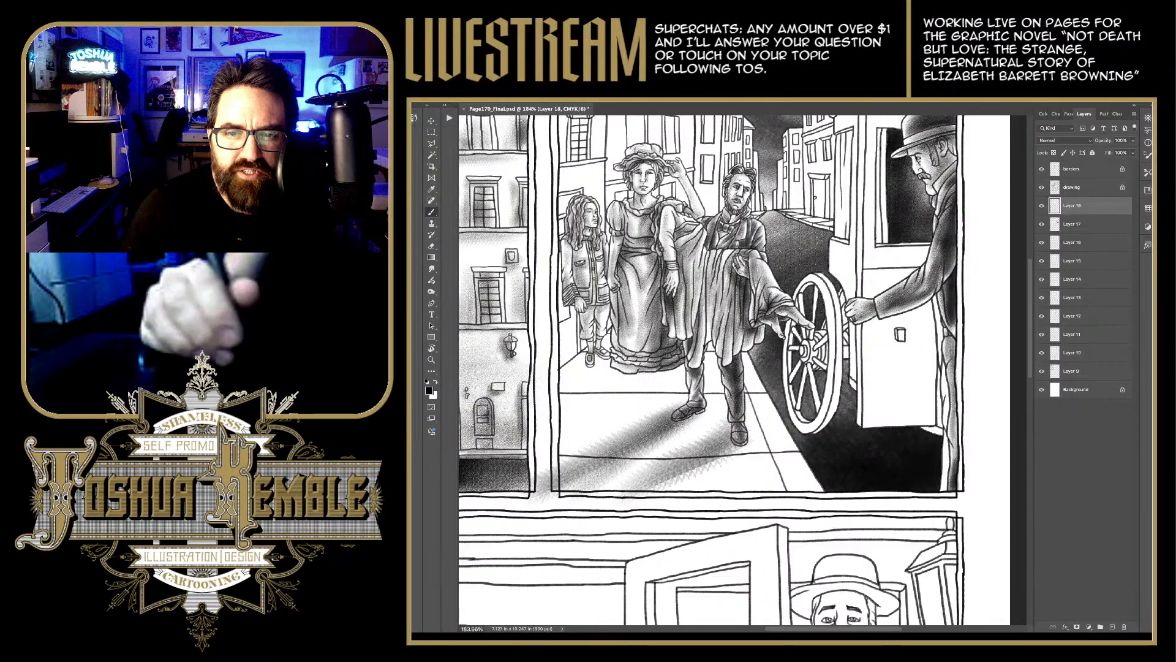
left_click_drag(588, 477, 670, 420)
mouse_move(658, 444)
left_mouse_down()
mouse_move(709, 403)
mouse_move(671, 426)
left_mouse_up()
left_click_drag(683, 429, 696, 417)
mouse_move(639, 456)
left_mouse_down()
mouse_move(676, 433)
mouse_move(672, 405)
left_mouse_up()
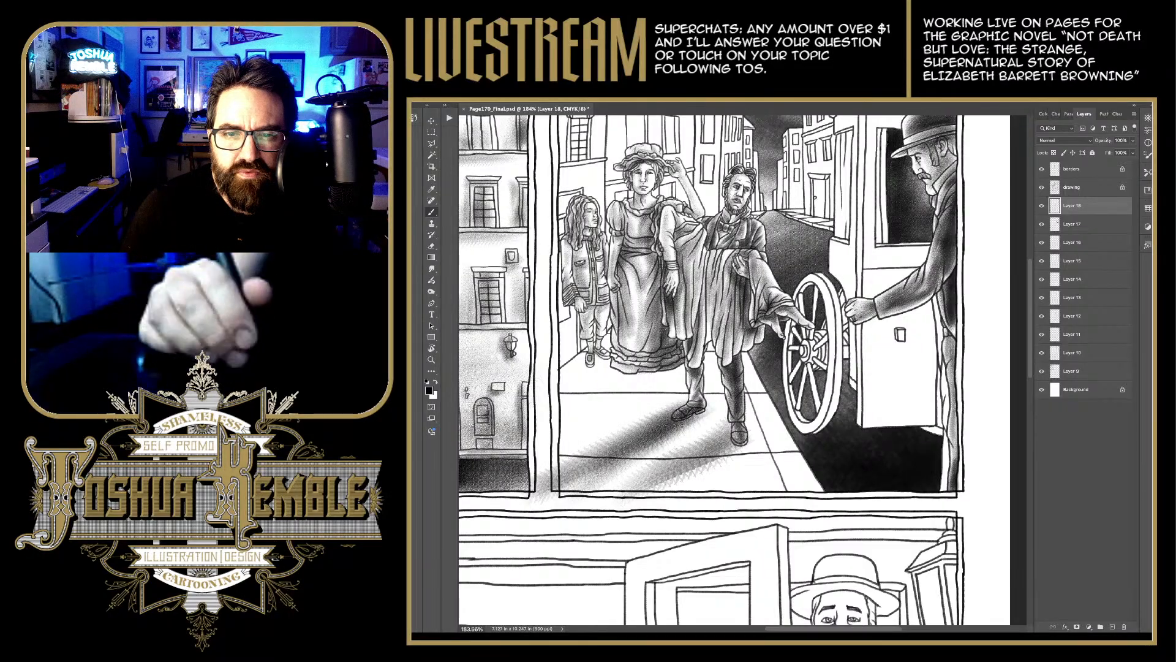
Step: Darken the man's diagonal cast shadows and extend the shading to the panel's lower border, leaving lighter streaks between them
left_click_drag(555, 473, 666, 409)
left_click_drag(656, 418, 692, 398)
left_click_drag(561, 477, 652, 420)
left_click_drag(543, 484, 622, 433)
left_click_drag(600, 474, 649, 443)
mouse_move(563, 503)
left_mouse_down()
mouse_move(614, 464)
mouse_move(734, 429)
left_mouse_up()
left_click_drag(649, 481, 731, 421)
left_click_drag(583, 507, 677, 461)
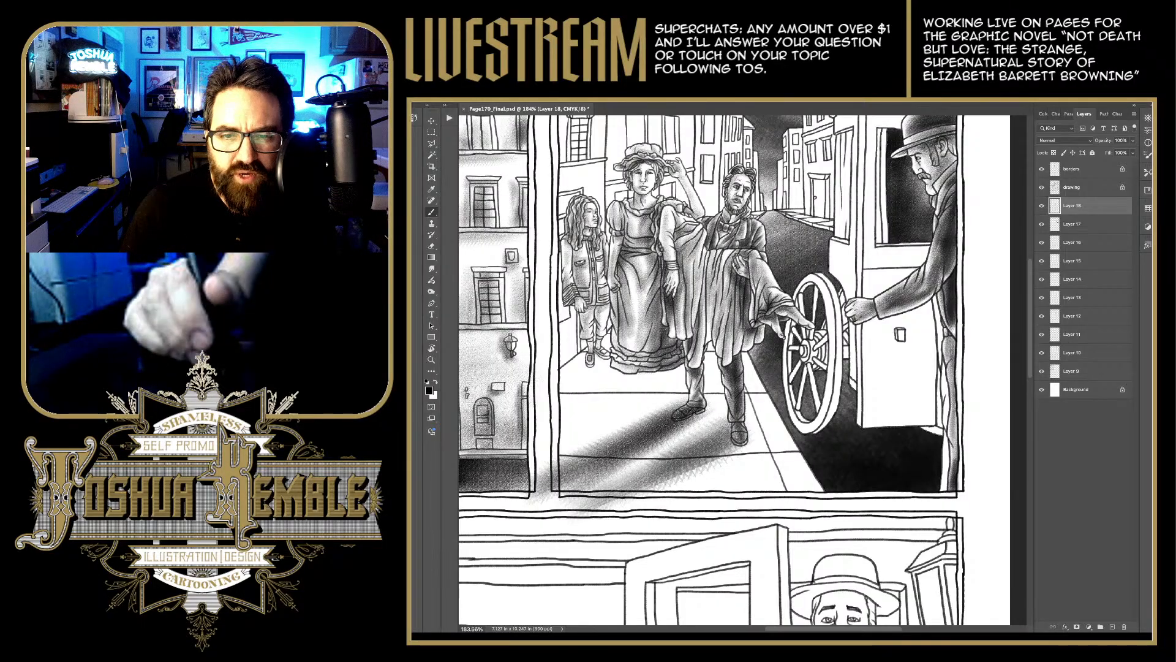
left_click_drag(639, 508, 741, 446)
left_click_drag(666, 484, 719, 433)
left_click_drag(630, 508, 699, 463)
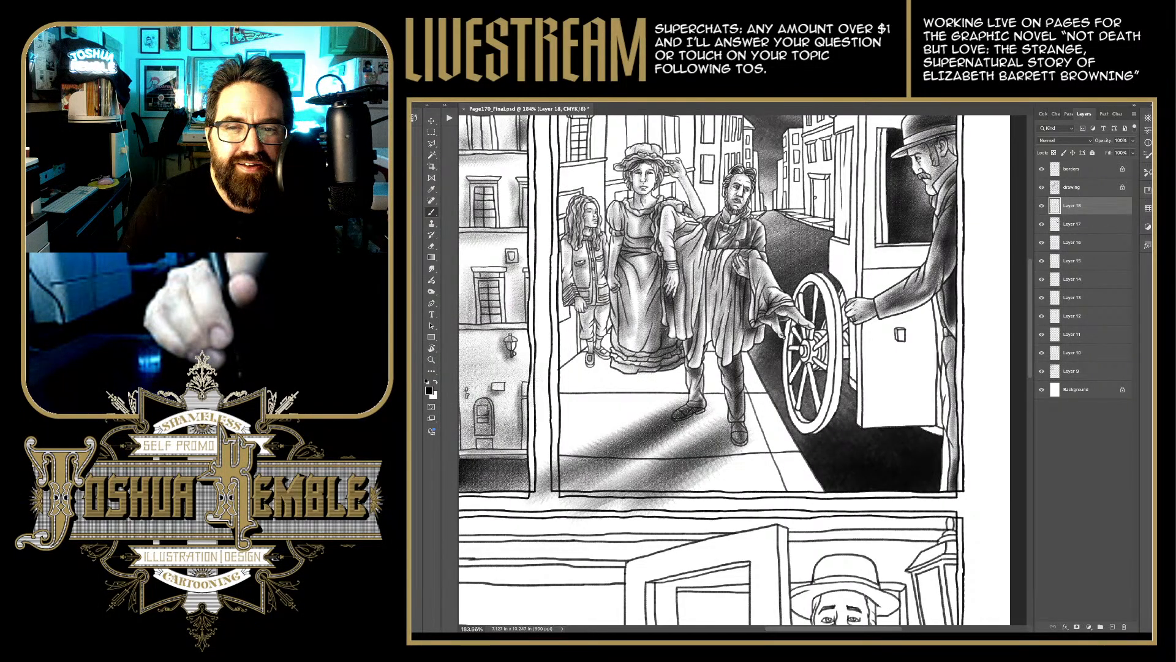
Step: Lay soft diagonal shading over the pavement behind the man and beneath the woman and child
left_click_drag(533, 453, 656, 380)
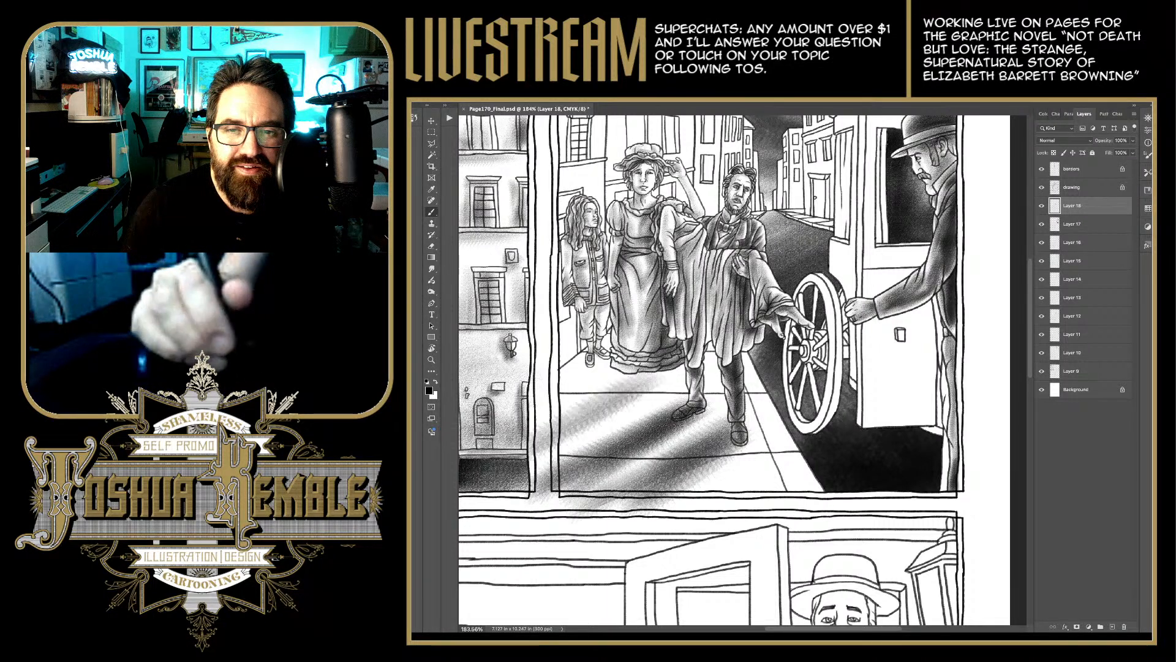
left_click_drag(570, 428, 680, 364)
left_click_drag(609, 419, 699, 351)
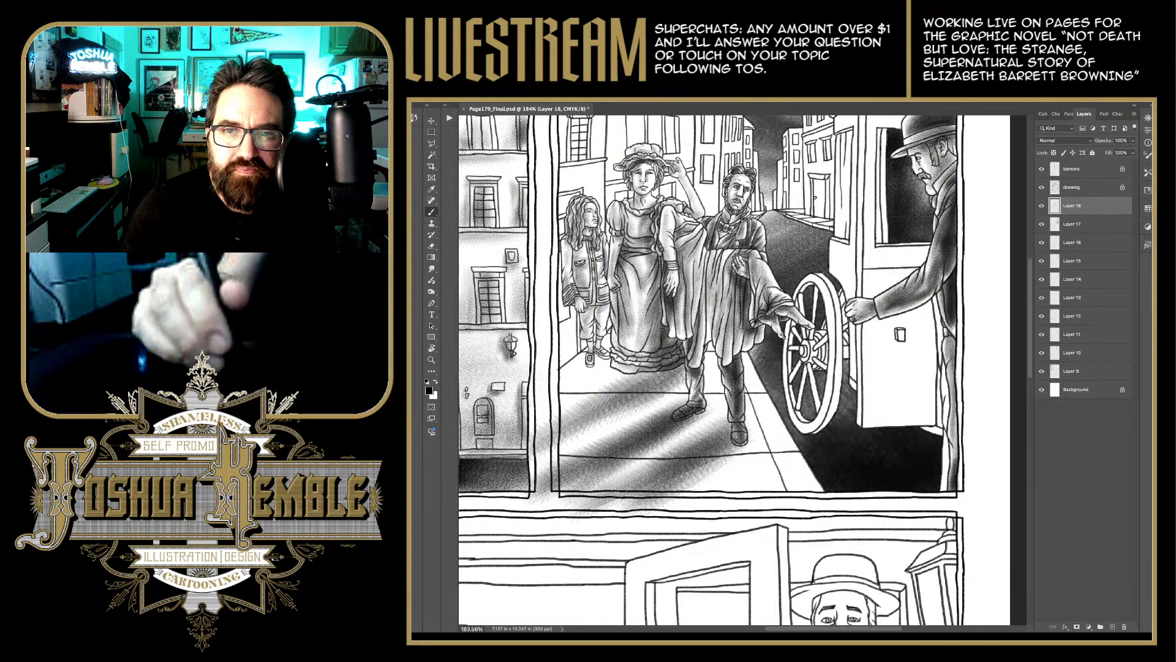
mouse_move(570, 419)
left_mouse_down()
mouse_move(662, 353)
mouse_move(631, 345)
left_mouse_up()
left_click_drag(540, 407, 653, 326)
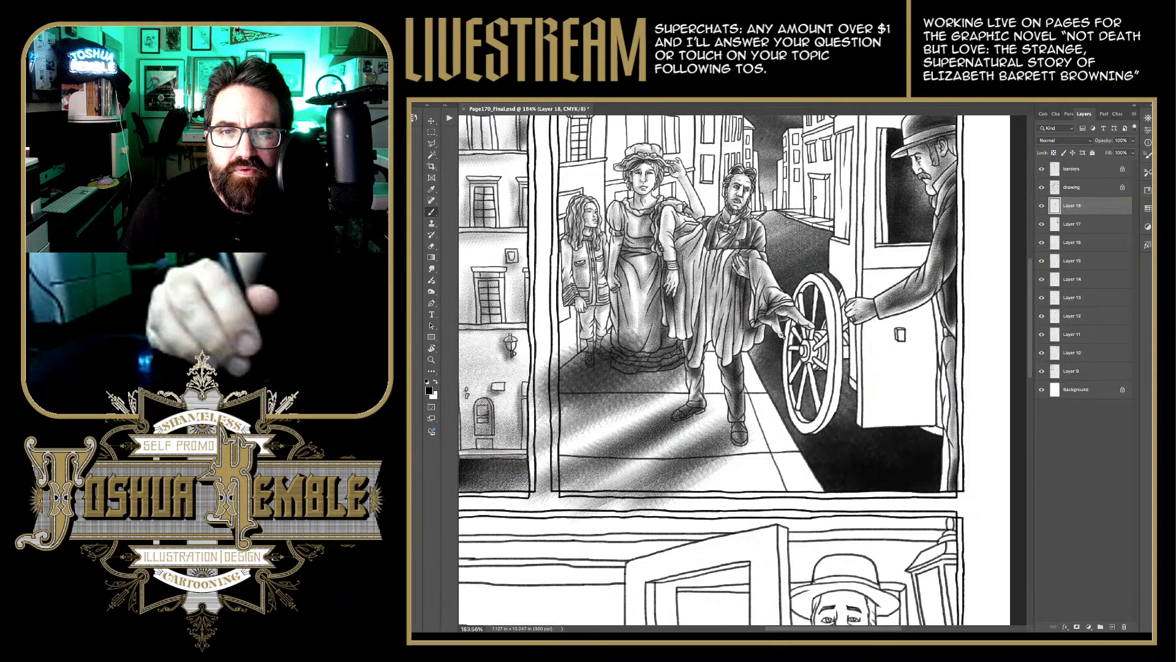
Step: Build up dark shadow around the woman's hem, the child's feet and the pavement's left edge
left_click_drag(539, 384, 658, 331)
left_click_drag(556, 407, 671, 342)
mouse_move(531, 430)
left_mouse_down()
mouse_move(685, 362)
mouse_move(646, 380)
left_mouse_up()
left_click_drag(619, 414, 707, 348)
left_click_drag(561, 434, 692, 370)
left_click_drag(640, 417, 723, 327)
left_click_drag(692, 370, 732, 336)
left_click_drag(603, 427, 622, 416)
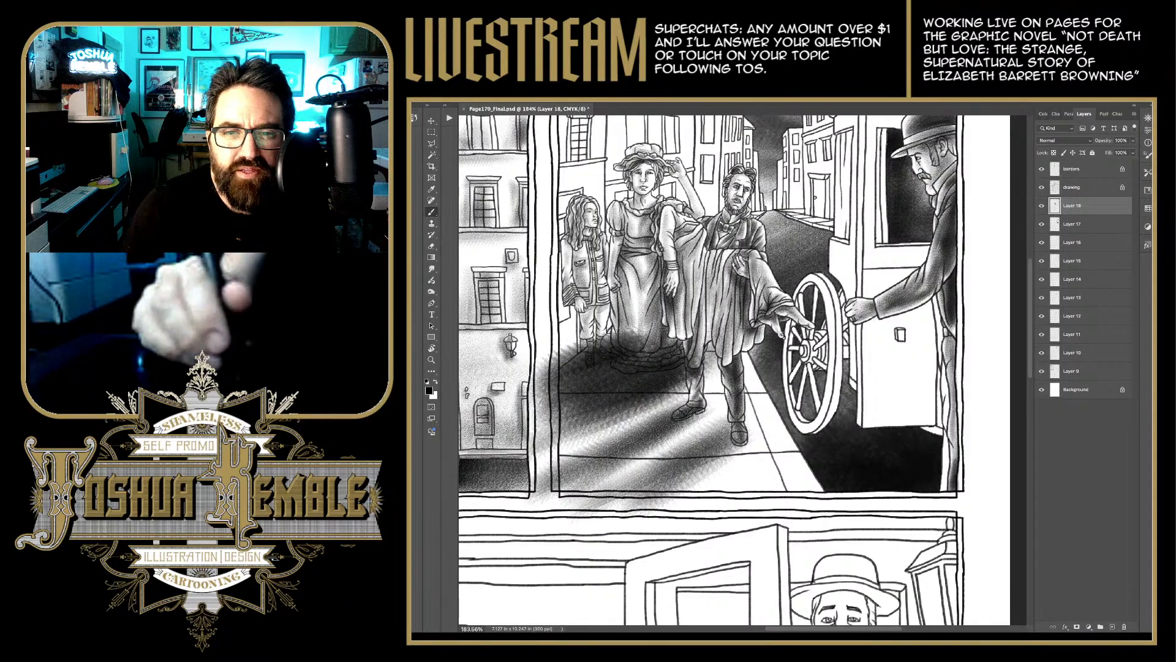
left_click_drag(568, 350, 643, 320)
mouse_move(554, 456)
left_mouse_down()
mouse_move(671, 400)
mouse_move(619, 404)
left_mouse_up()
mouse_move(539, 422)
left_mouse_down()
mouse_move(585, 389)
mouse_move(542, 371)
left_mouse_up()
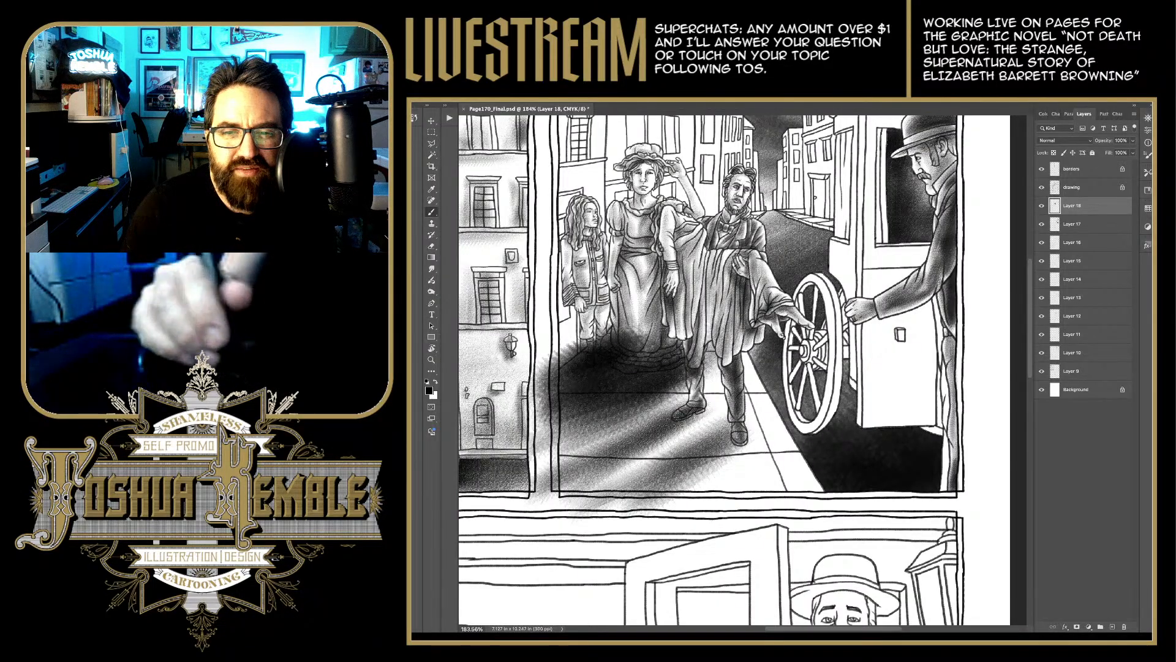
Step: Shade around the man's shoes and deepen the diagonal shadows toward the panel's lower-left corner
left_click_drag(630, 435, 704, 395)
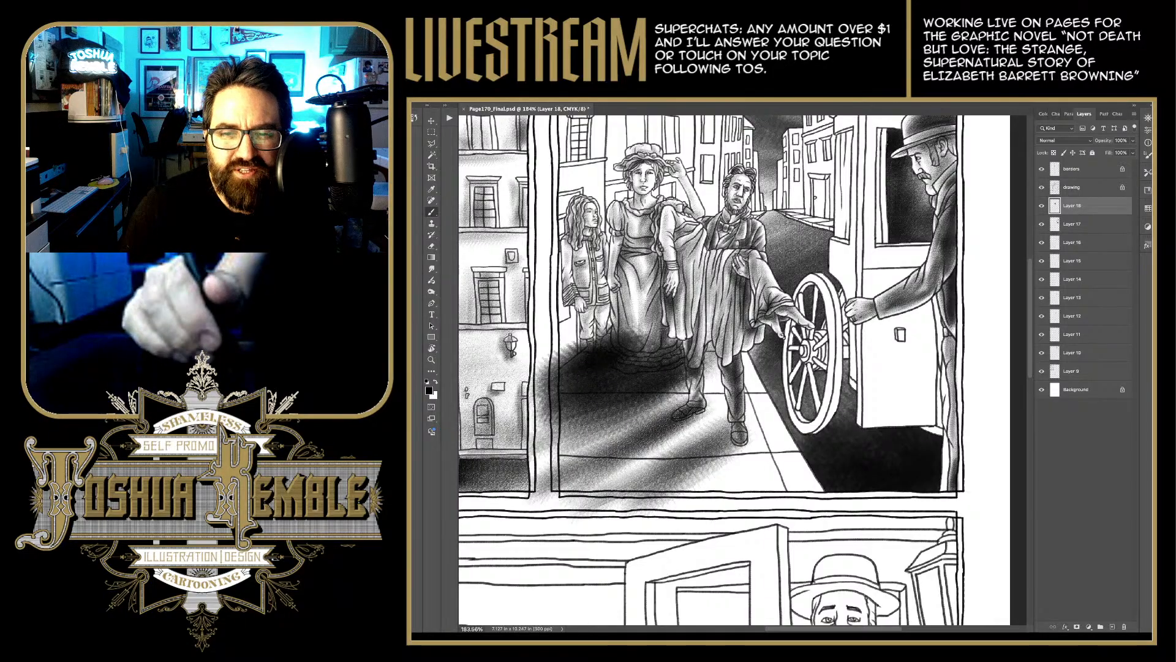
mouse_move(680, 487)
left_mouse_down()
mouse_move(728, 447)
mouse_move(741, 450)
mouse_move(753, 423)
left_mouse_up()
mouse_move(720, 469)
left_mouse_down()
mouse_move(754, 429)
mouse_move(732, 406)
left_mouse_up()
left_click_drag(665, 458, 711, 426)
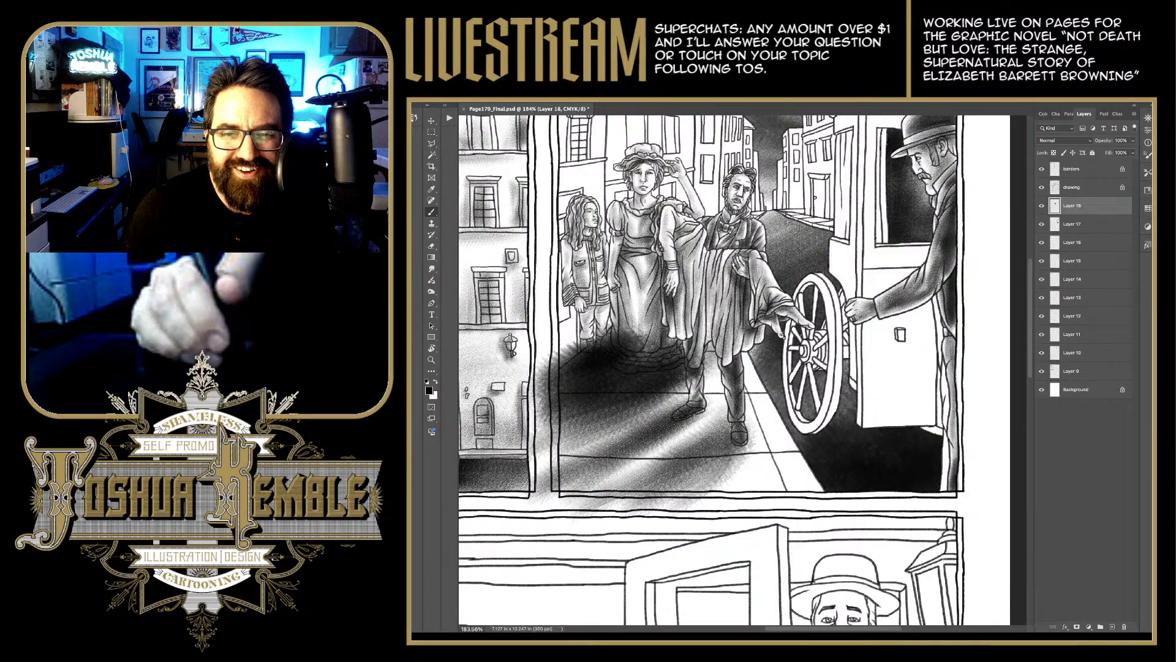
left_click_drag(633, 428, 615, 439)
left_click_drag(680, 401, 540, 482)
left_click_drag(617, 434, 553, 469)
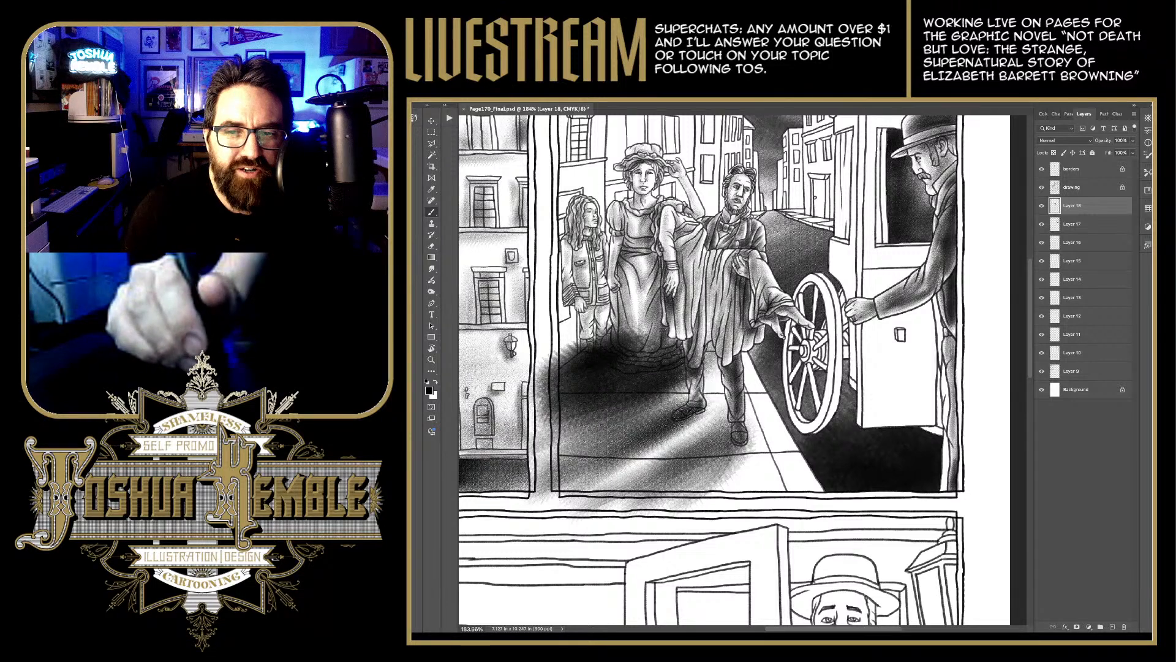
Step: Brush lighter shading behind the man's legs and over the pavement slabs along the curb
left_click_drag(722, 370, 680, 402)
left_click_drag(746, 361, 699, 427)
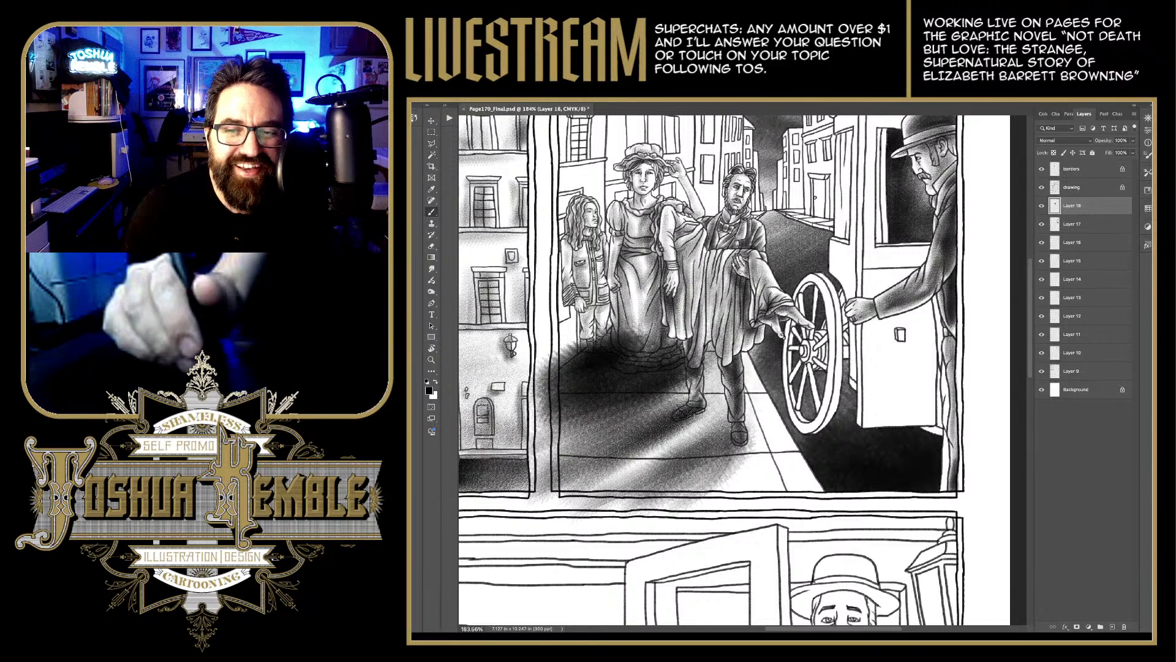
mouse_move(781, 380)
left_mouse_down()
mouse_move(746, 447)
mouse_move(778, 449)
left_mouse_up()
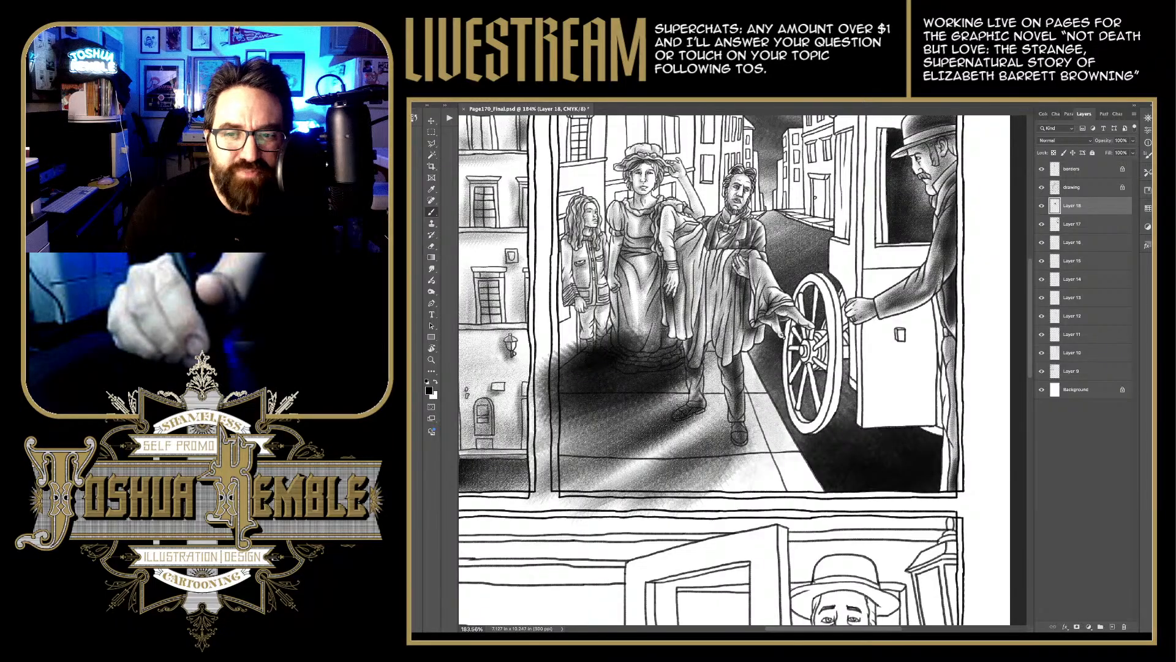
left_click_drag(748, 408, 789, 484)
mouse_move(784, 349)
left_mouse_down()
mouse_move(729, 484)
mouse_move(711, 392)
left_mouse_up()
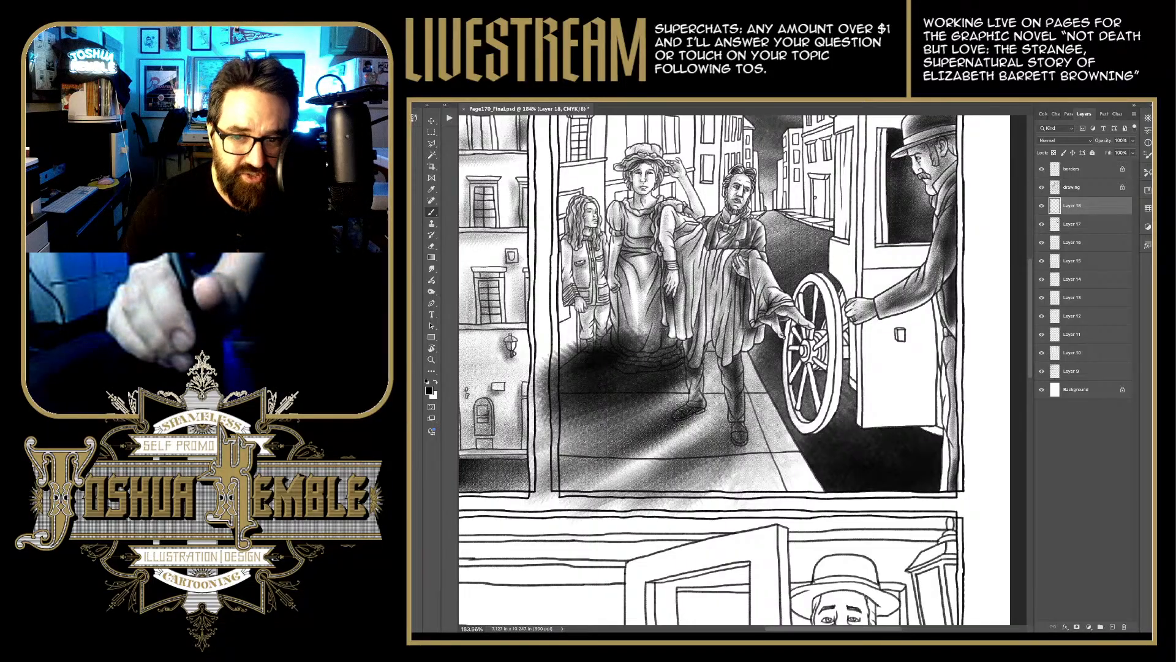
Step: Undo the last brush stroke and add more diagonal shading over the light pavement streaks and around the woman's hem
key("ctrl+z")
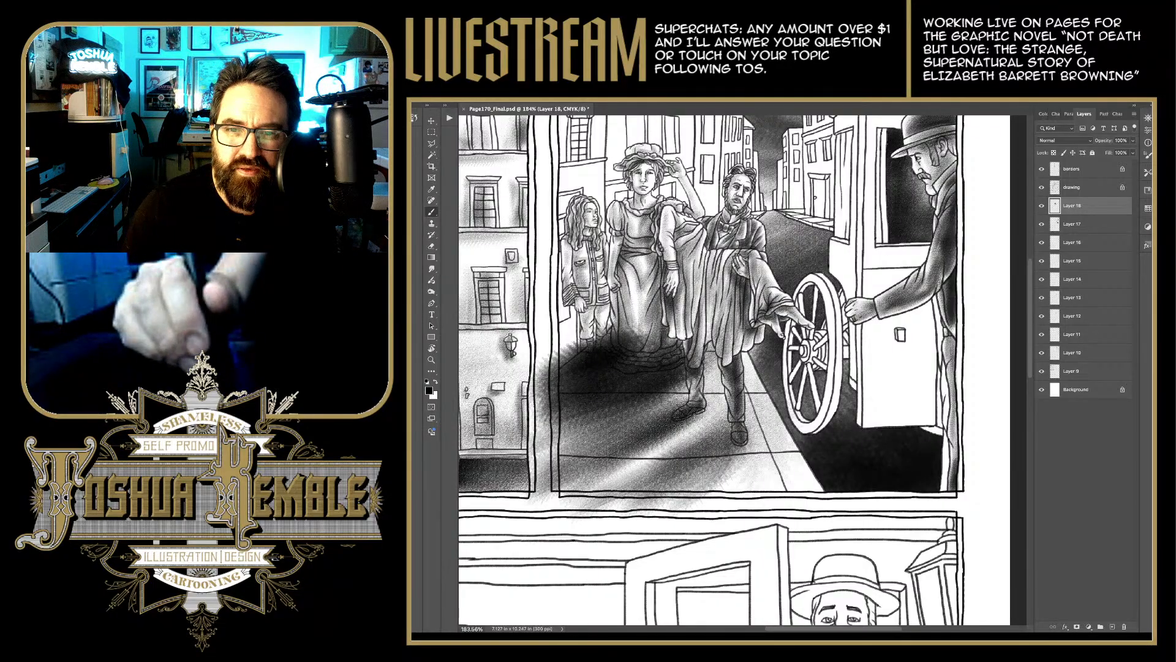
mouse_move(757, 358)
left_mouse_down()
mouse_move(735, 368)
mouse_move(702, 356)
mouse_move(686, 386)
mouse_move(723, 401)
mouse_move(668, 401)
mouse_move(622, 466)
mouse_move(650, 459)
mouse_move(625, 472)
mouse_move(576, 481)
mouse_move(558, 432)
left_mouse_up()
left_click_drag(579, 340, 693, 304)
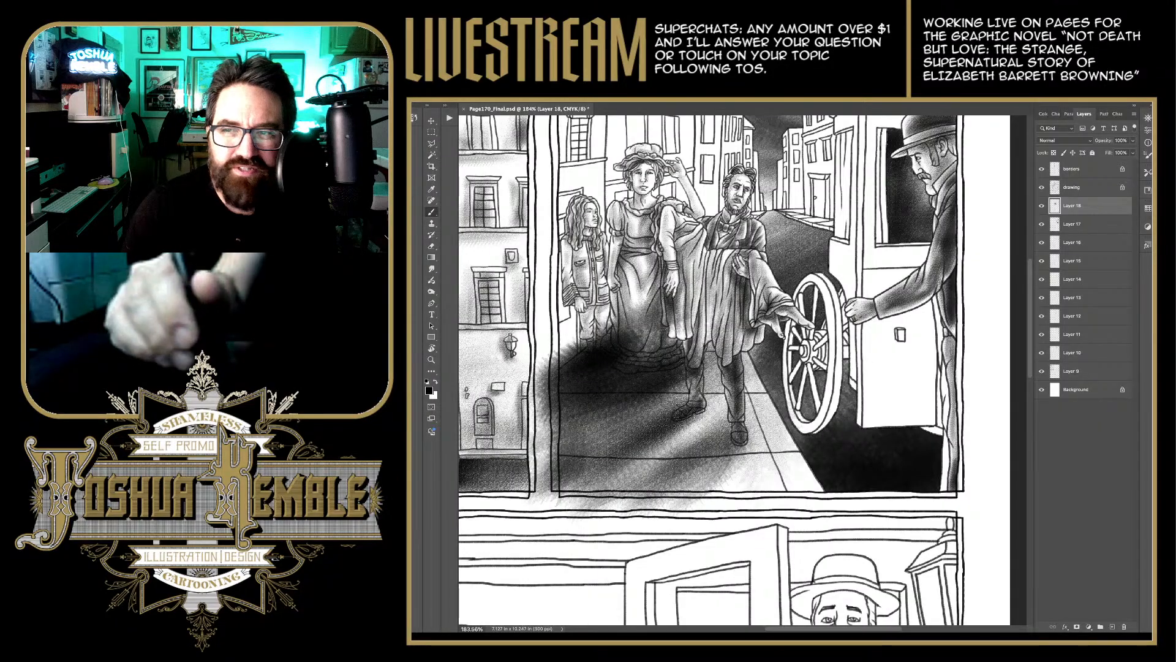
Step: Toggle Layer 18's visibility to compare the panel with and without the pavement shading
left_click(1041, 205)
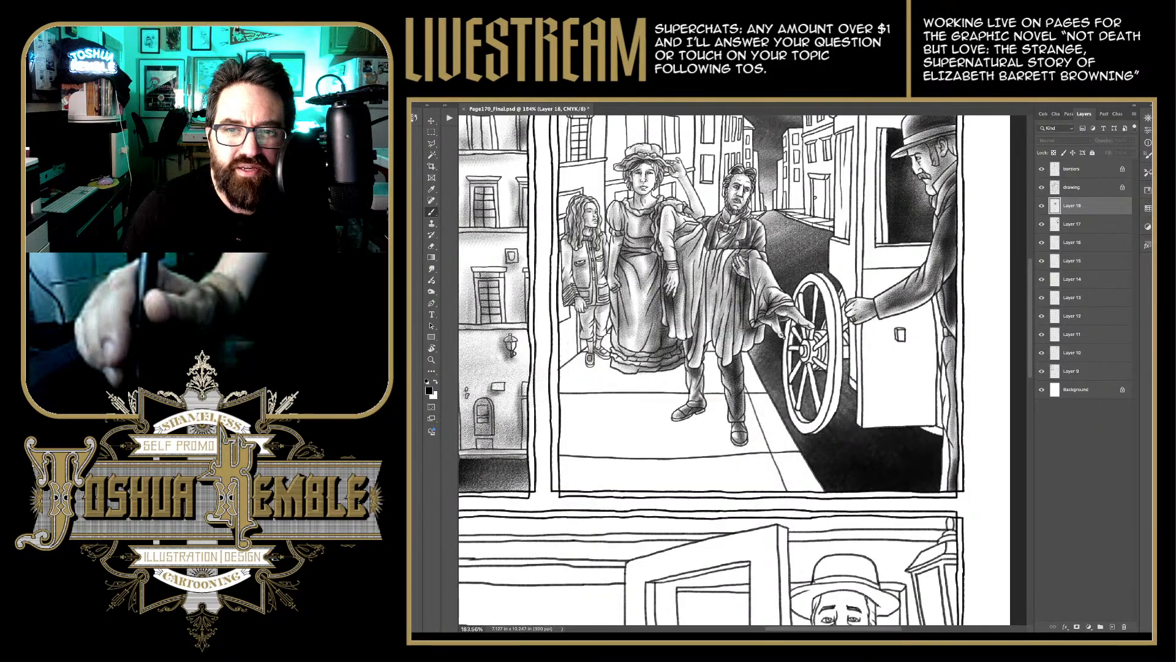
left_click(1042, 205)
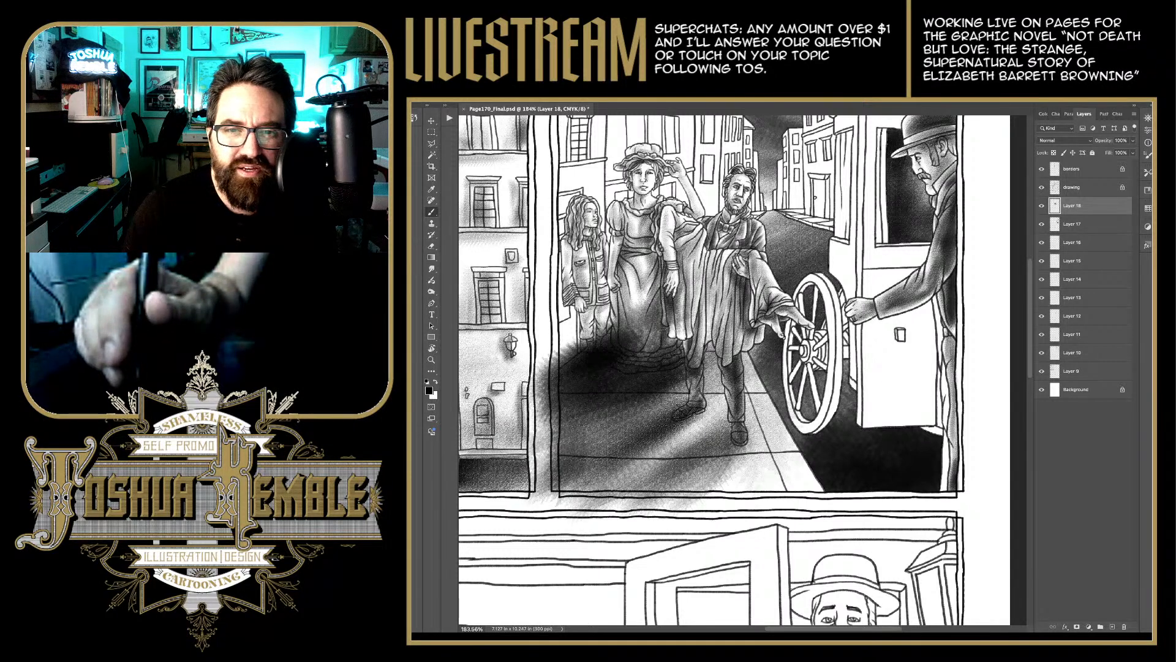
left_click(1042, 206)
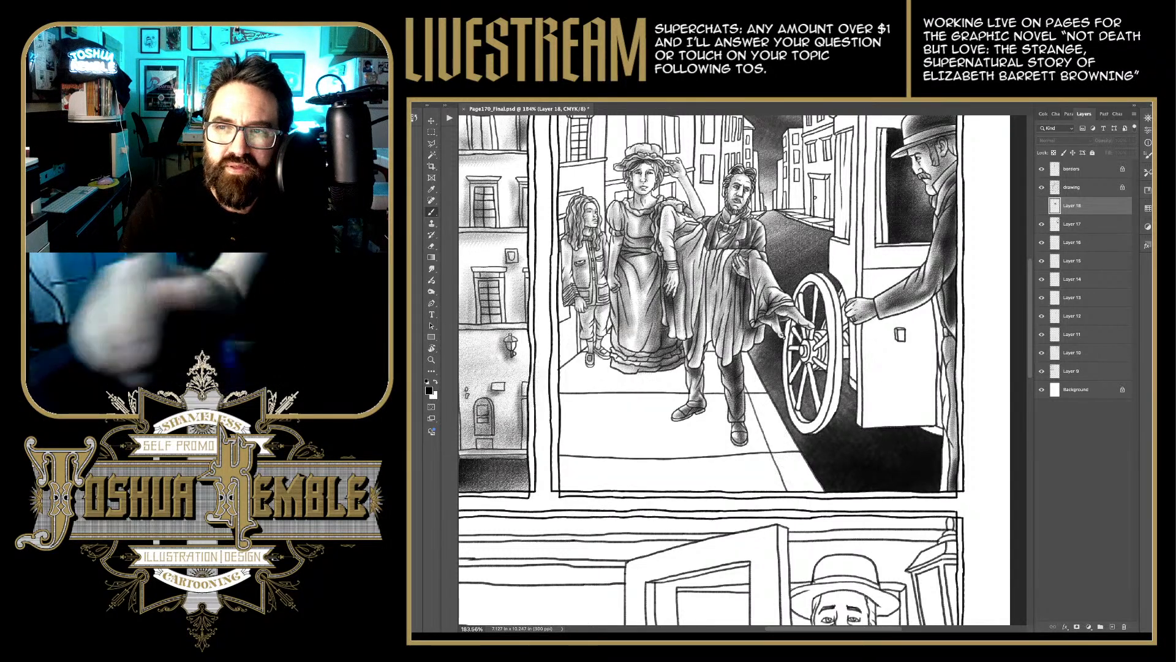
left_click(1041, 205)
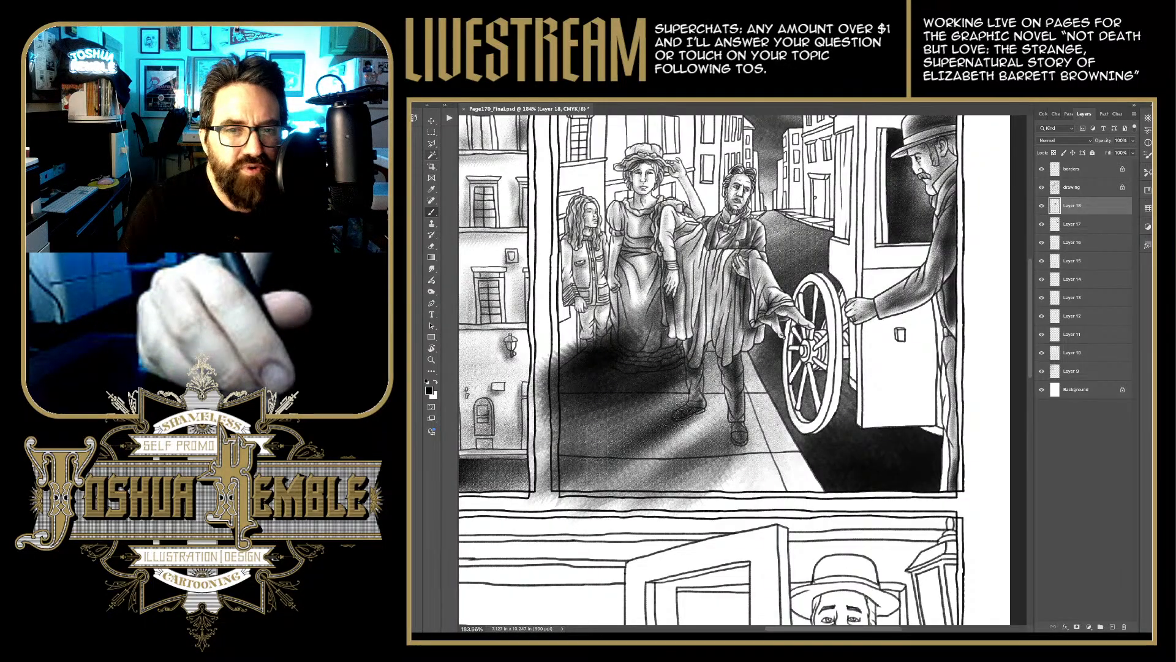
Step: Lasso the shading that spills past the panel's left border into the gutter, delete it and clear the selection
key("l")
scroll(563, 273, "up", 4)
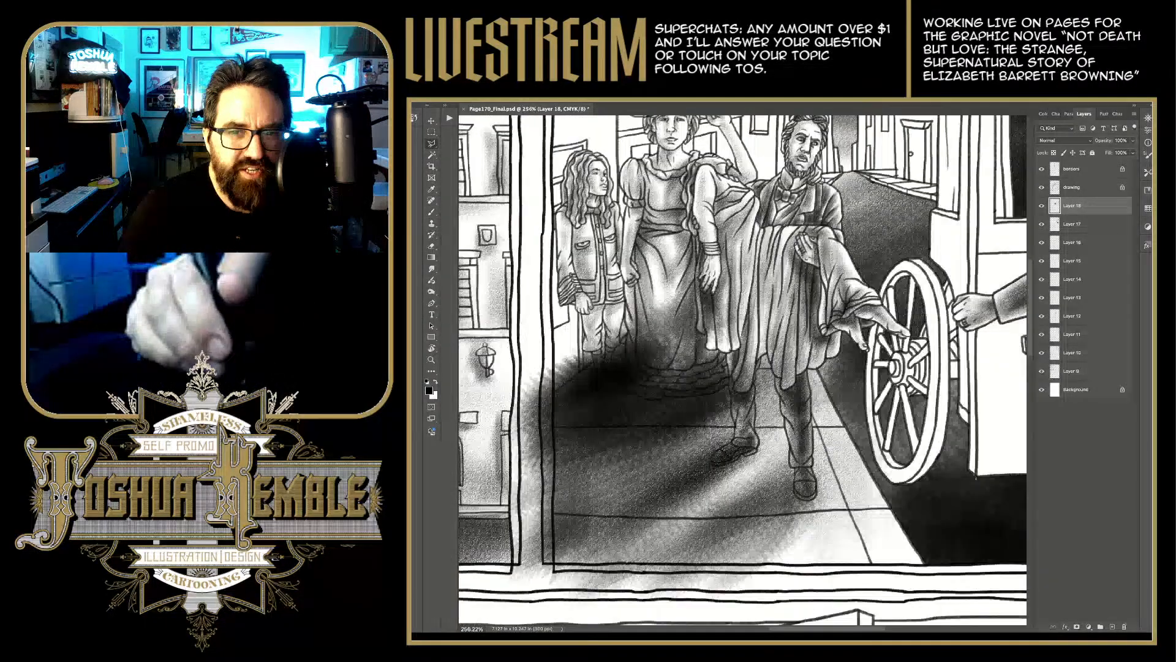
left_click_drag(705, 392, 753, 310)
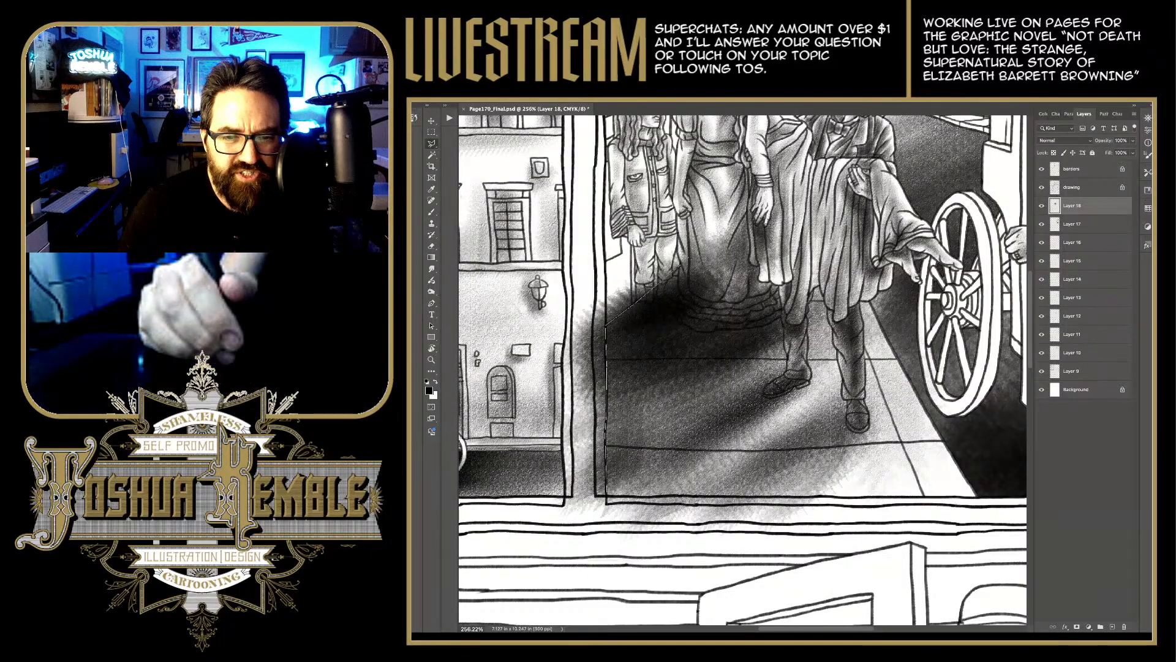
left_click(605, 535)
left_click(500, 573)
left_click(477, 452)
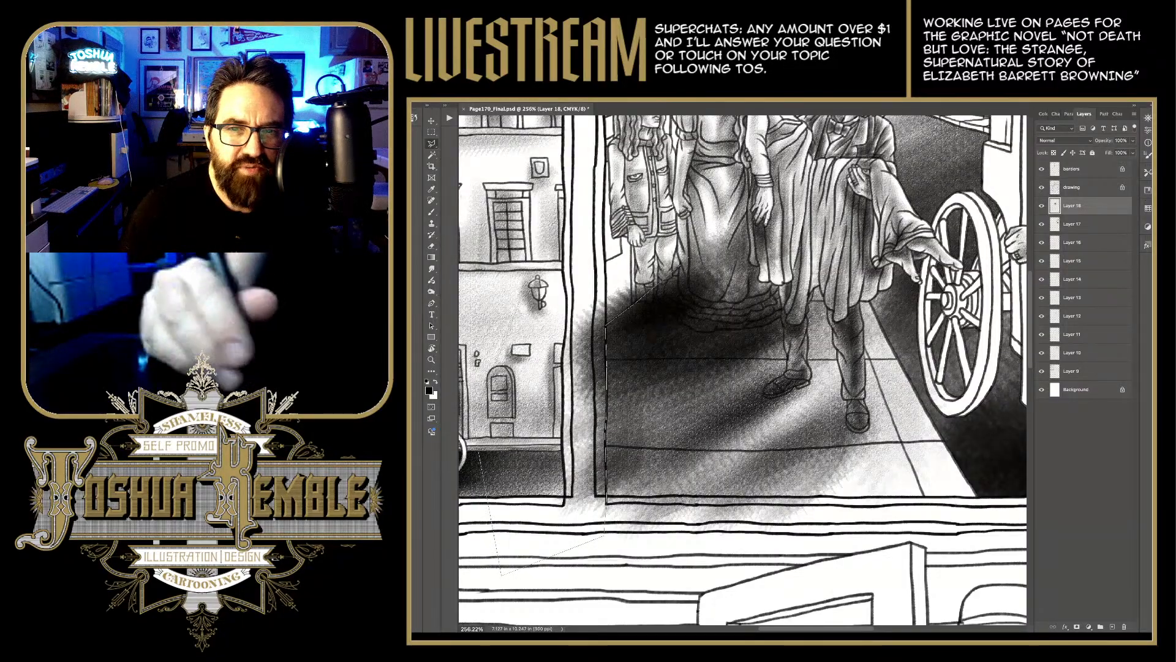
key("Return")
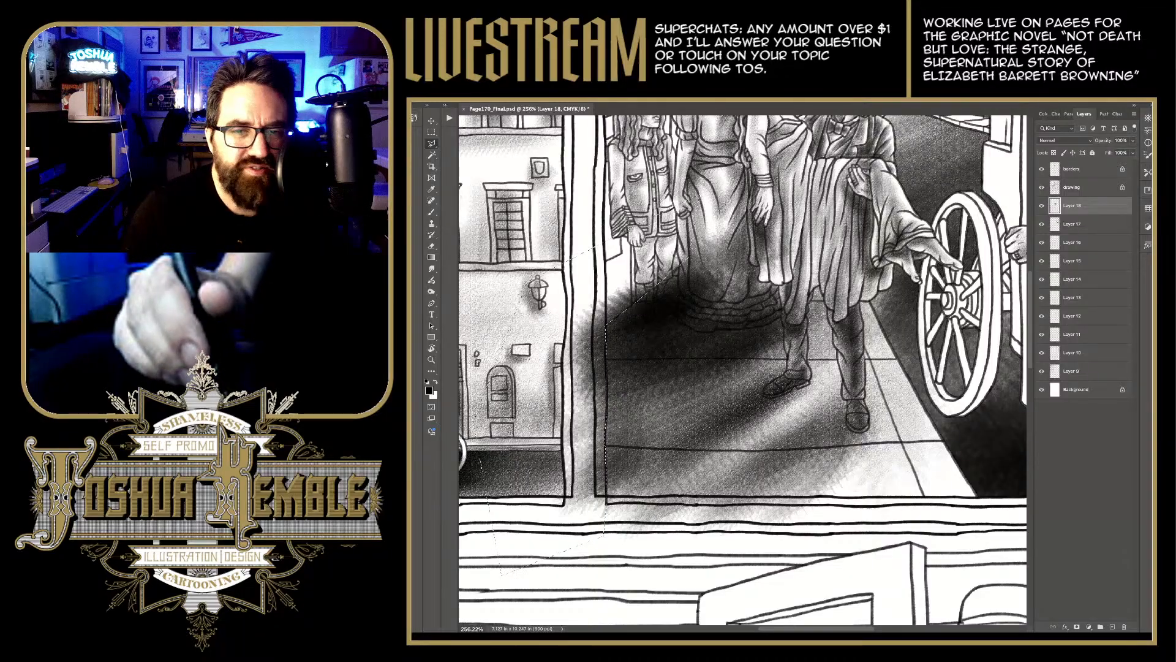
key("Delete")
key("m")
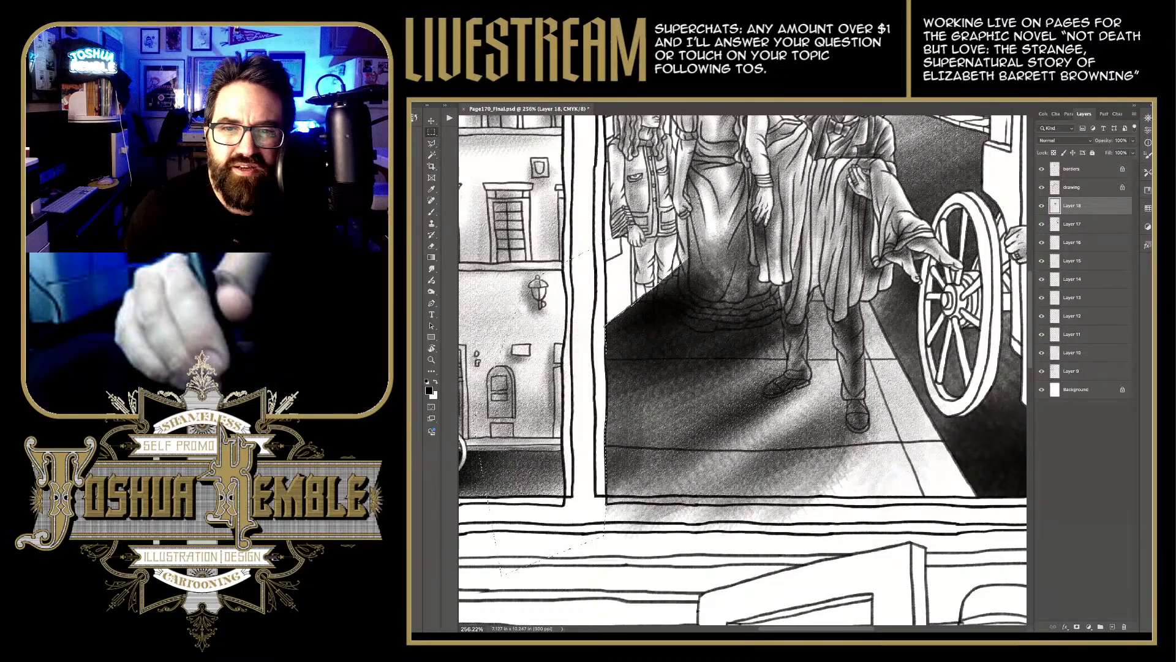
key("ctrl+d")
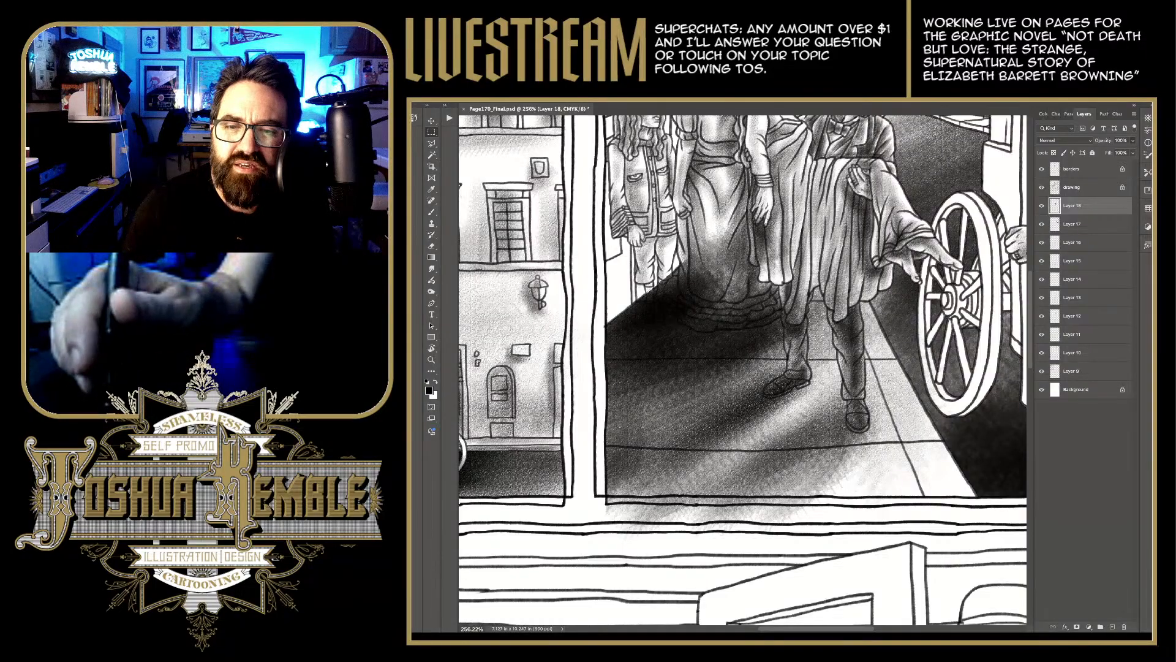
Step: Set Layer 18's opacity to 48% and erase the shadow tone covering the child's lower legs and shoes
key("4")
key("8")
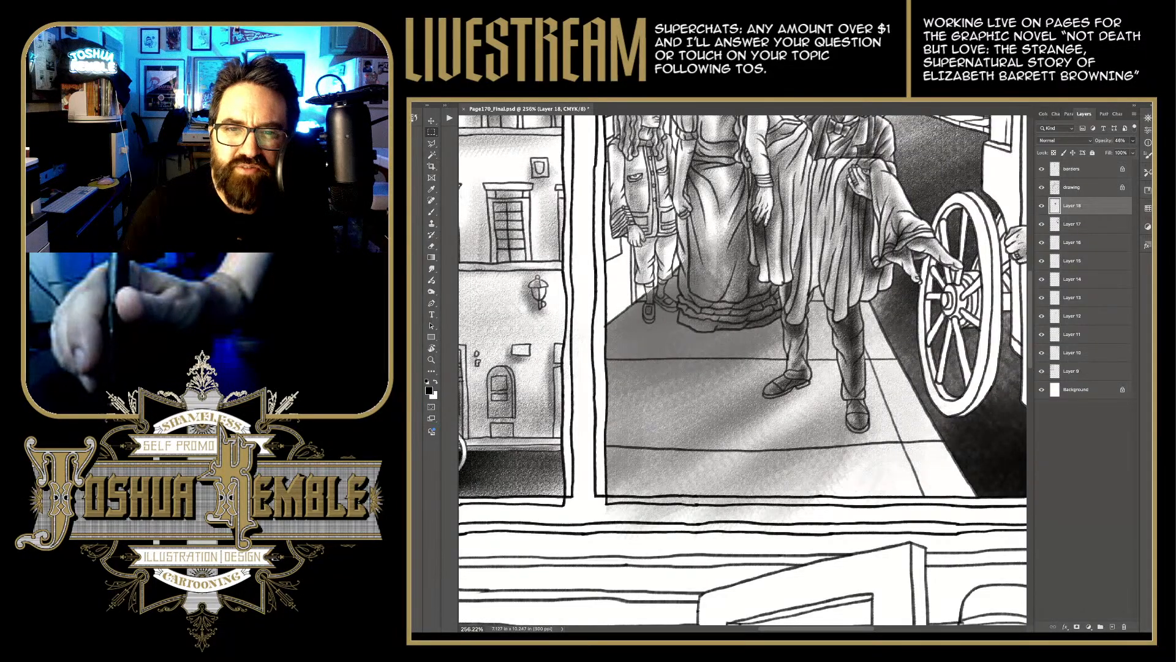
scroll(742, 372, "right", 2)
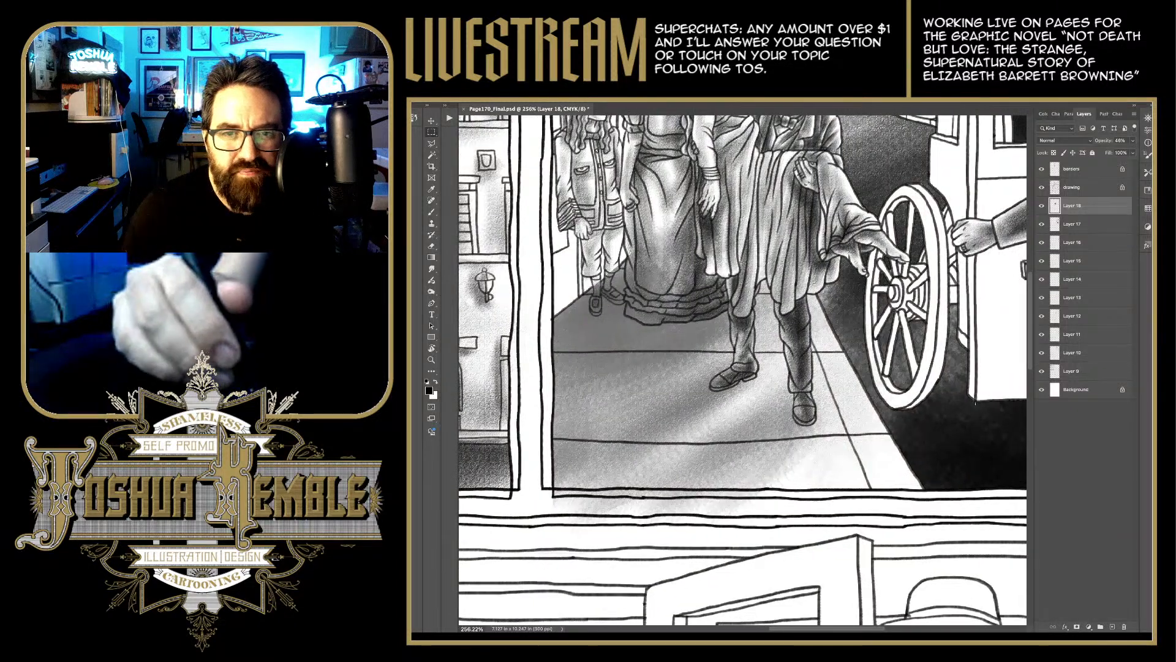
key("e")
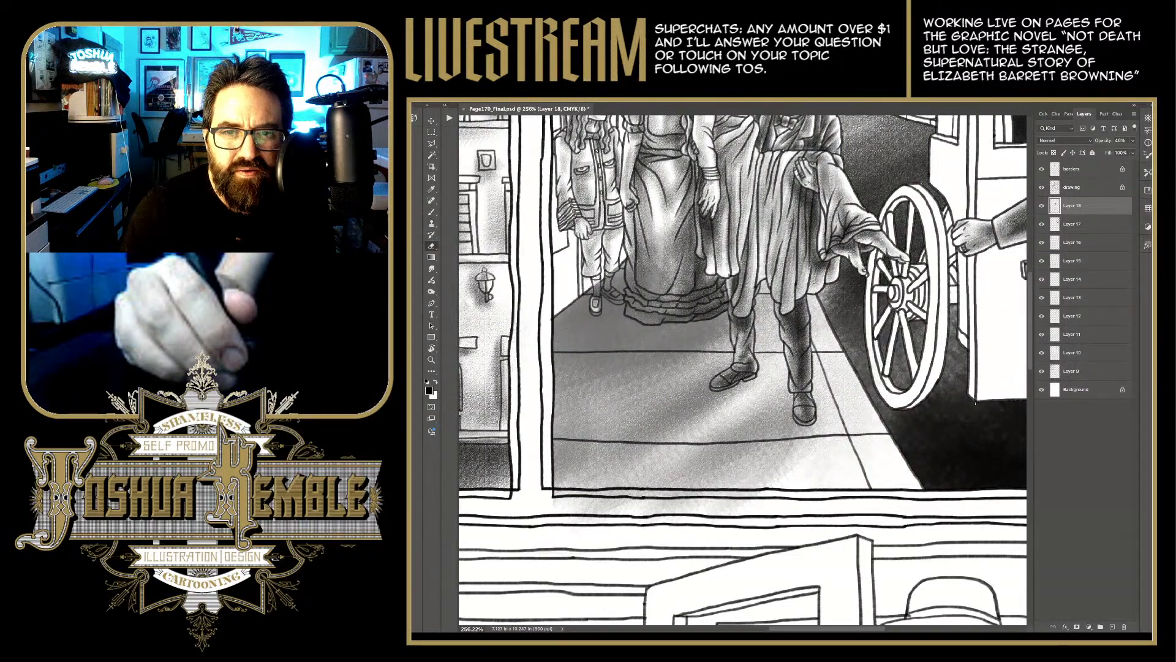
mouse_move(598, 304)
left_mouse_down()
mouse_move(608, 273)
mouse_move(610, 288)
left_mouse_up()
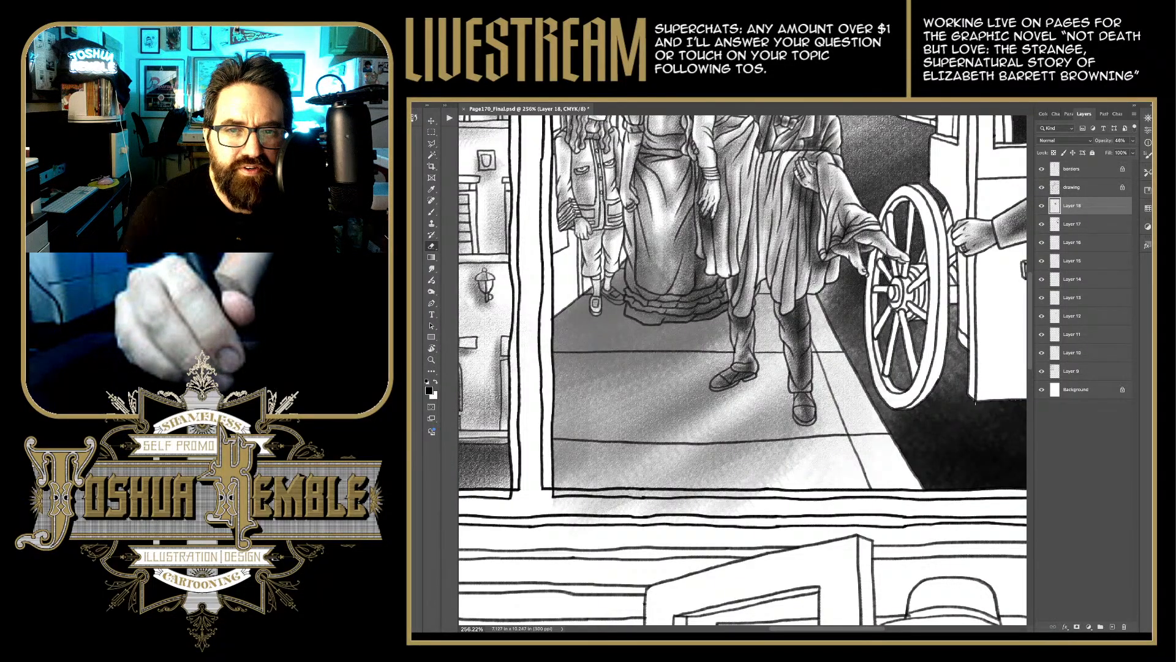
left_click_drag(612, 300, 614, 291)
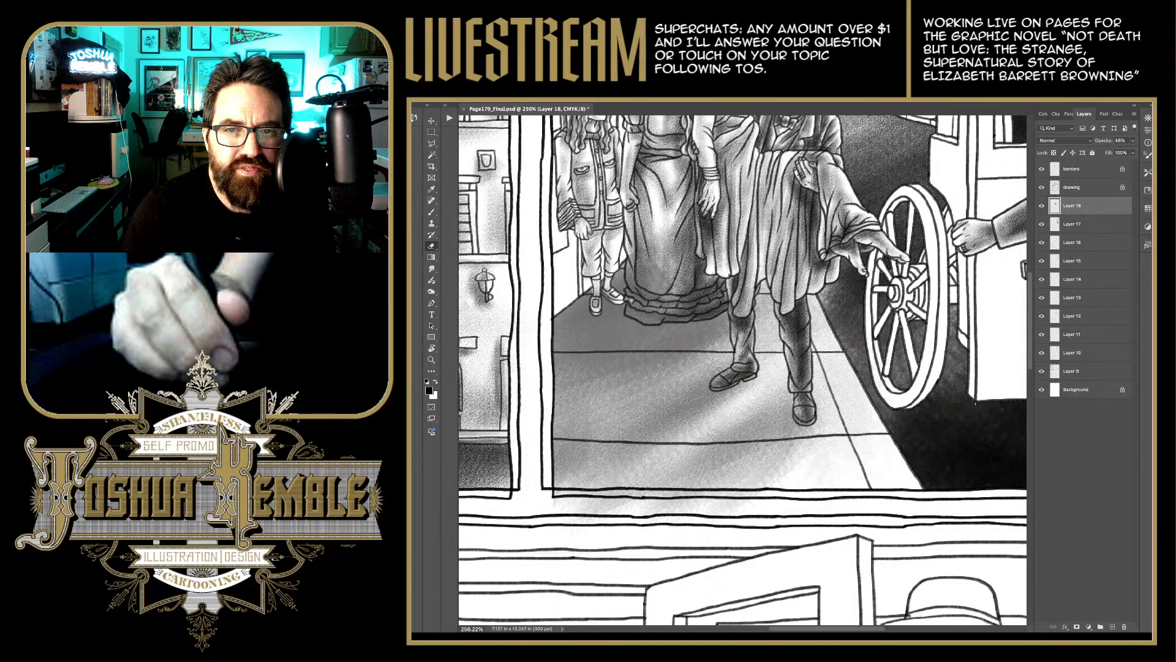
Step: Erase the shadow tone covering the woman's skirt and hem and the man's lower legs and shoes
left_click_drag(630, 291, 632, 257)
mouse_move(630, 309)
left_mouse_down()
mouse_move(627, 299)
mouse_move(644, 319)
mouse_move(726, 303)
mouse_move(674, 300)
mouse_move(640, 255)
mouse_move(717, 248)
left_mouse_up()
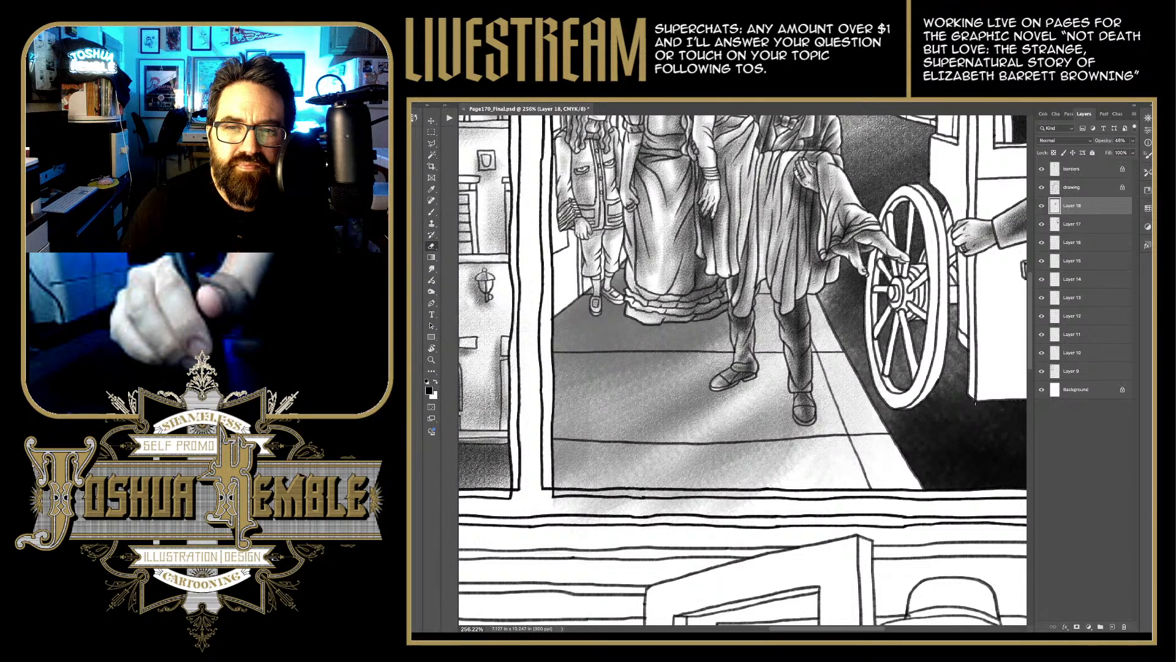
mouse_move(743, 362)
left_mouse_down()
mouse_move(736, 306)
mouse_move(750, 297)
left_mouse_up()
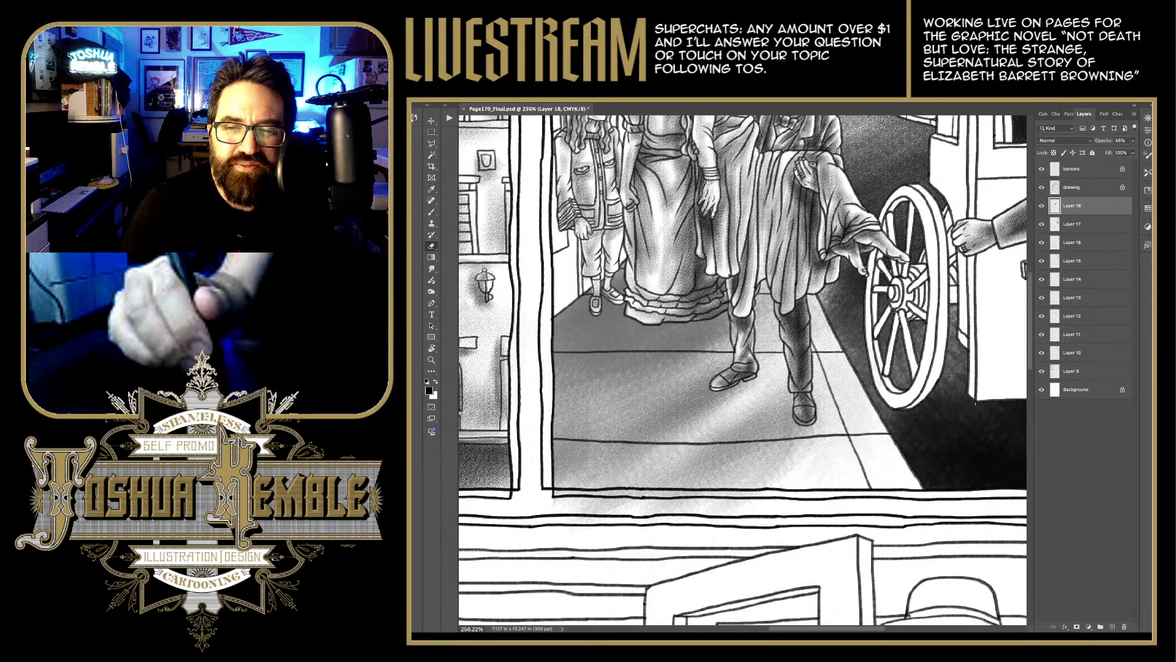
left_click_drag(802, 397, 810, 425)
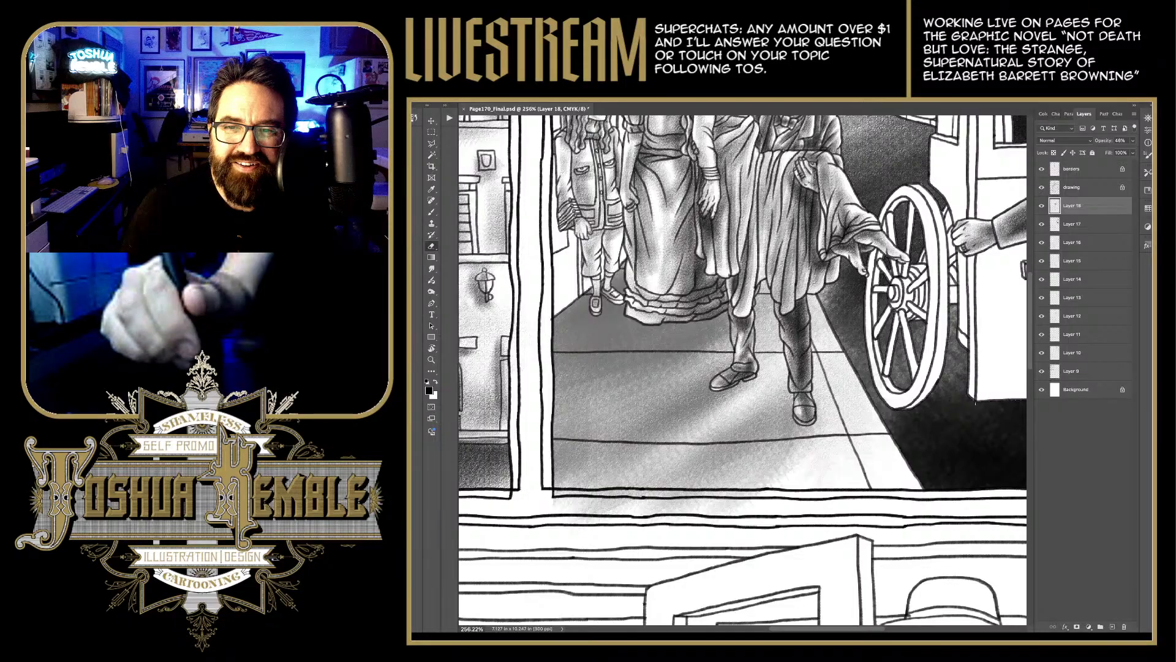
mouse_move(783, 312)
left_mouse_down()
mouse_move(799, 279)
mouse_move(772, 267)
left_mouse_up()
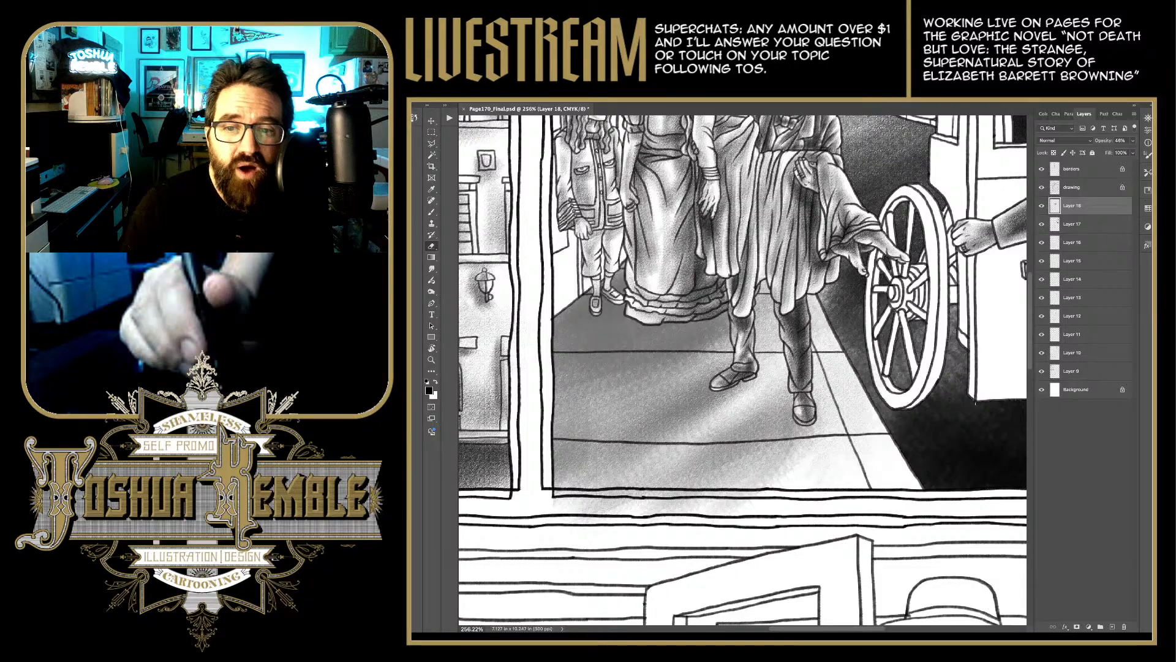
Step: Lasso the shading that spills below the street panel's lower border, delete it and clear the selection
key("l")
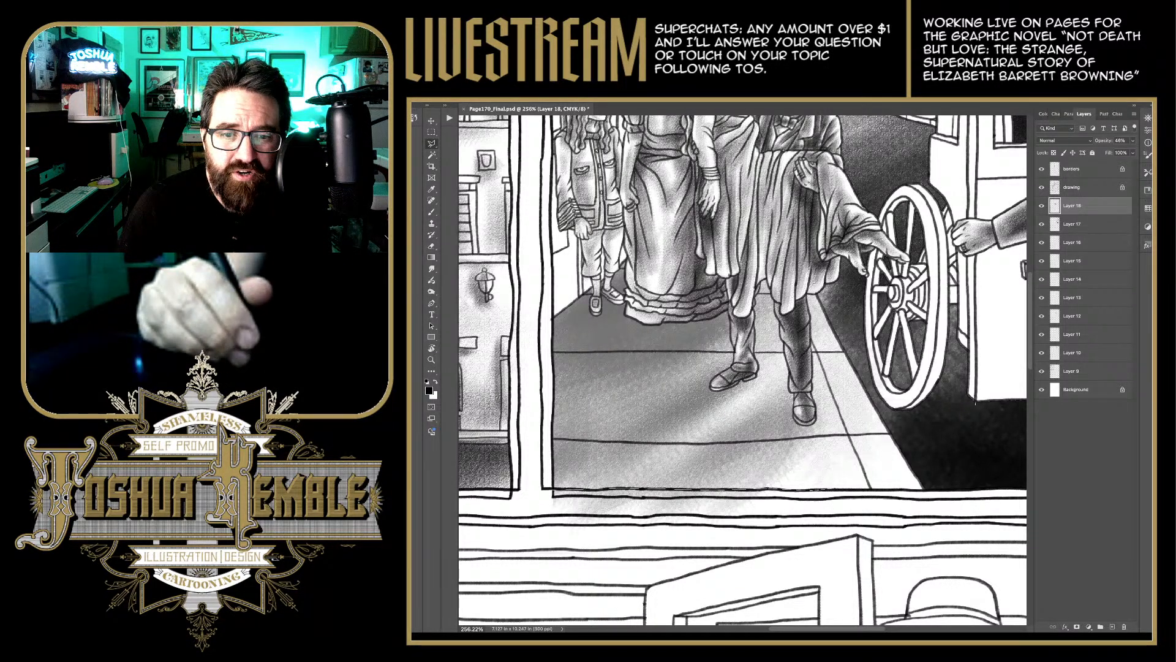
mouse_move(551, 489)
left_mouse_down()
mouse_move(530, 540)
mouse_move(852, 533)
mouse_move(554, 490)
left_mouse_up()
key("Delete")
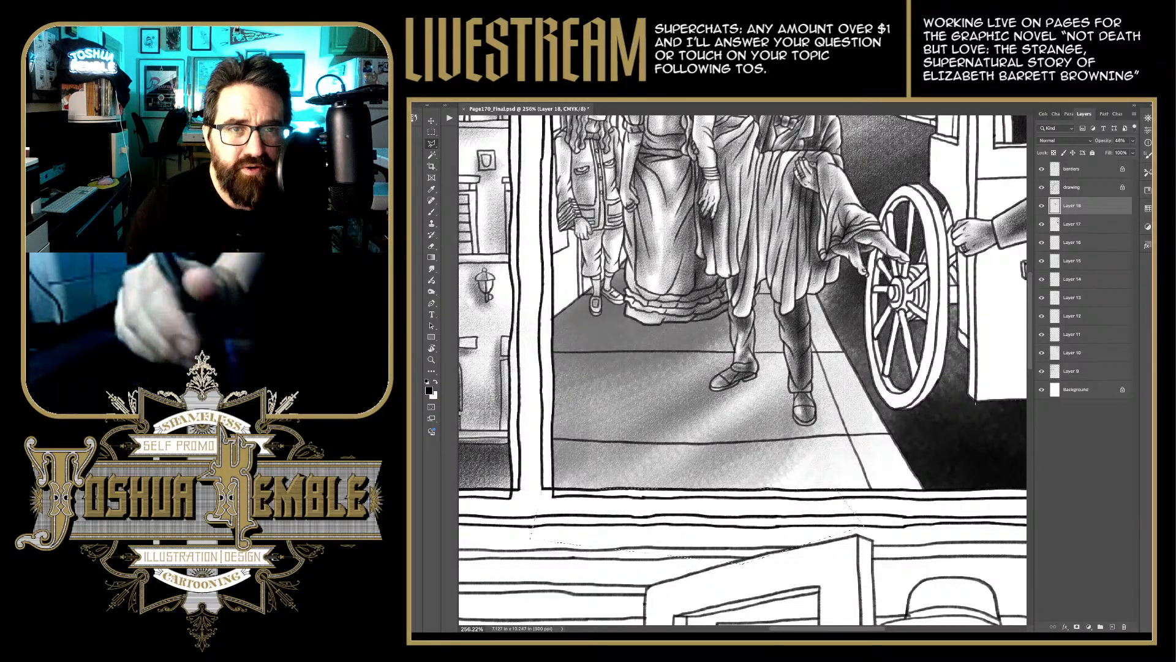
key("ctrl+d")
key("m")
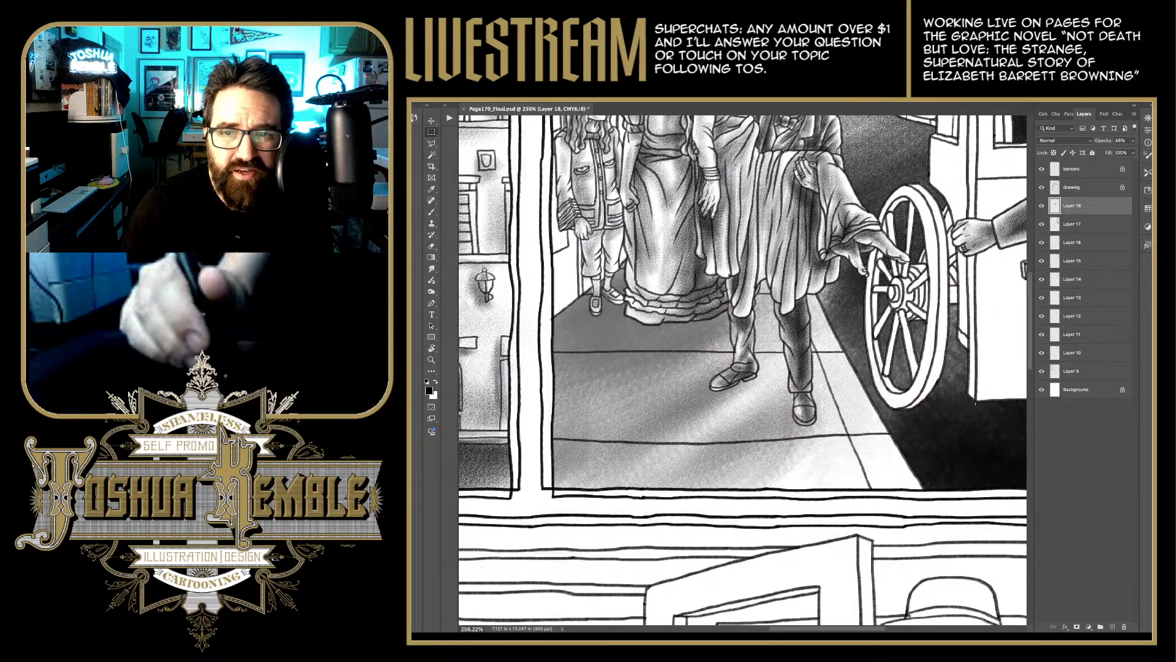
Step: Set Layer 18's opacity to 100%
scroll(662, 447, "down", 5)
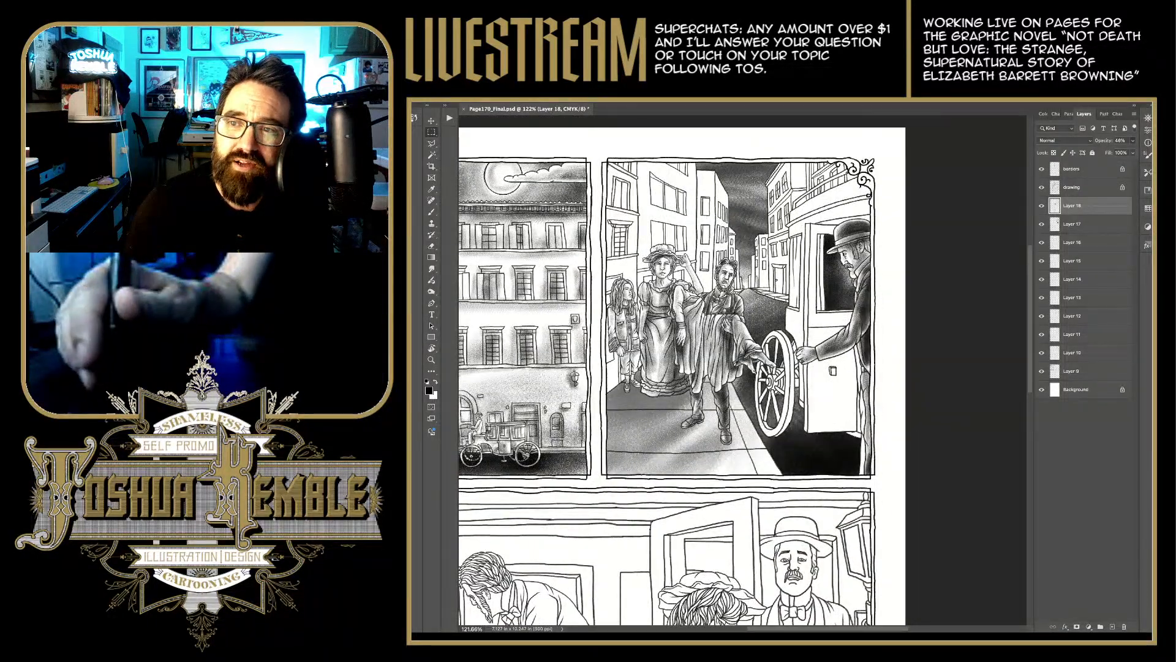
key("0")
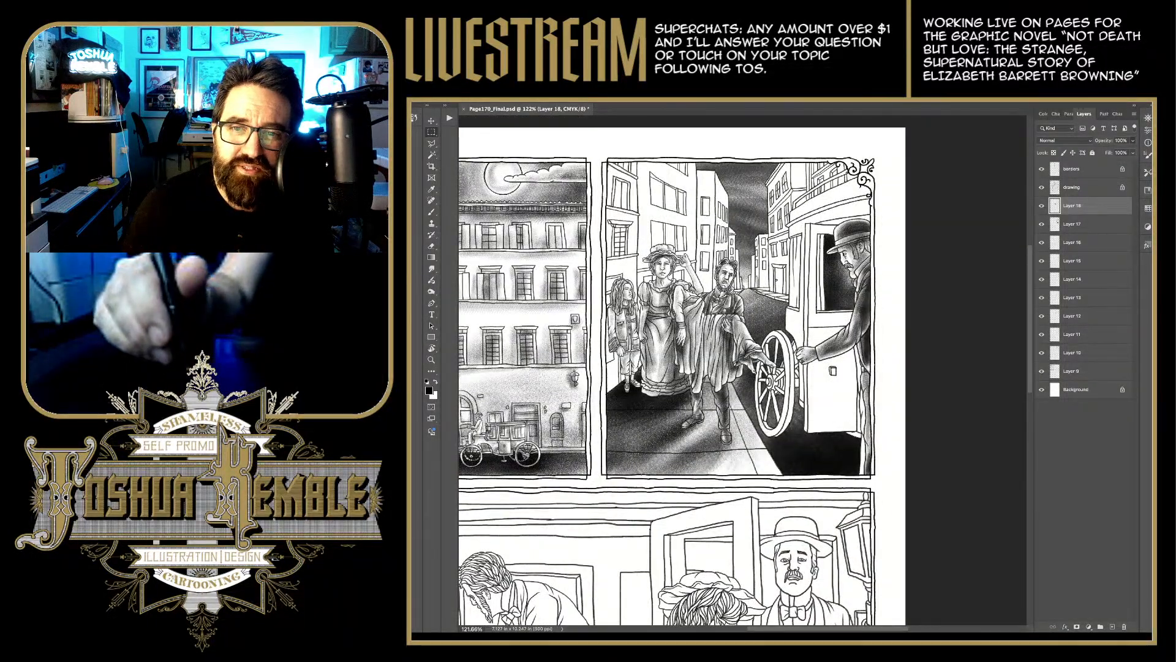
scroll(824, 405, "up", 5)
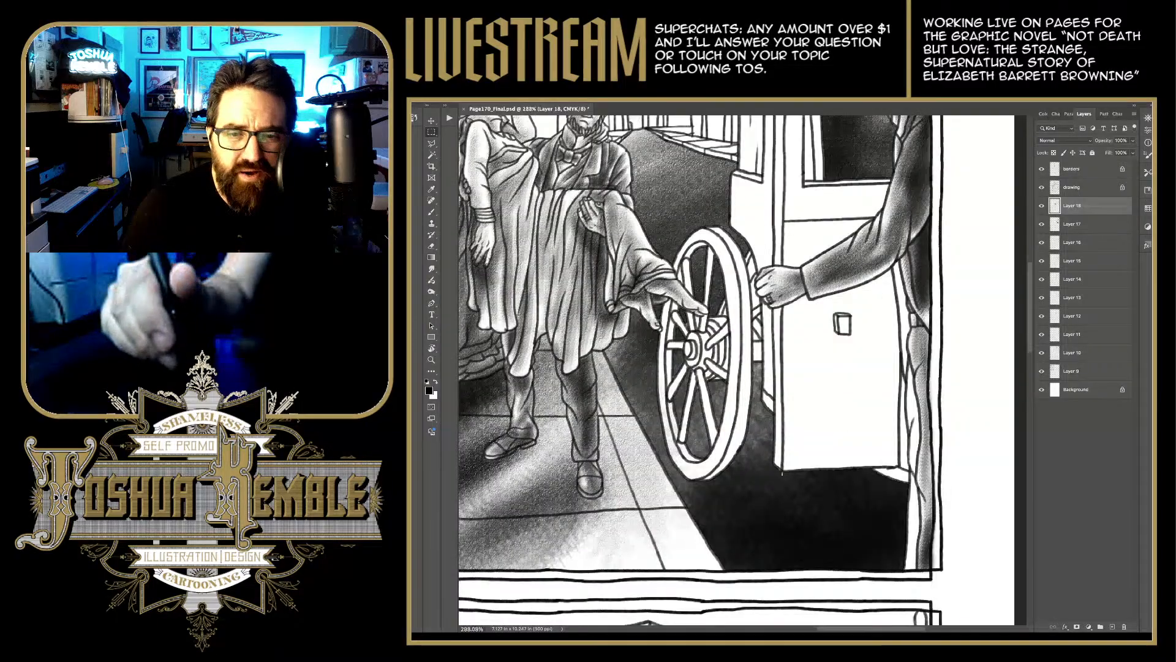
left_click_drag(735, 367, 793, 327)
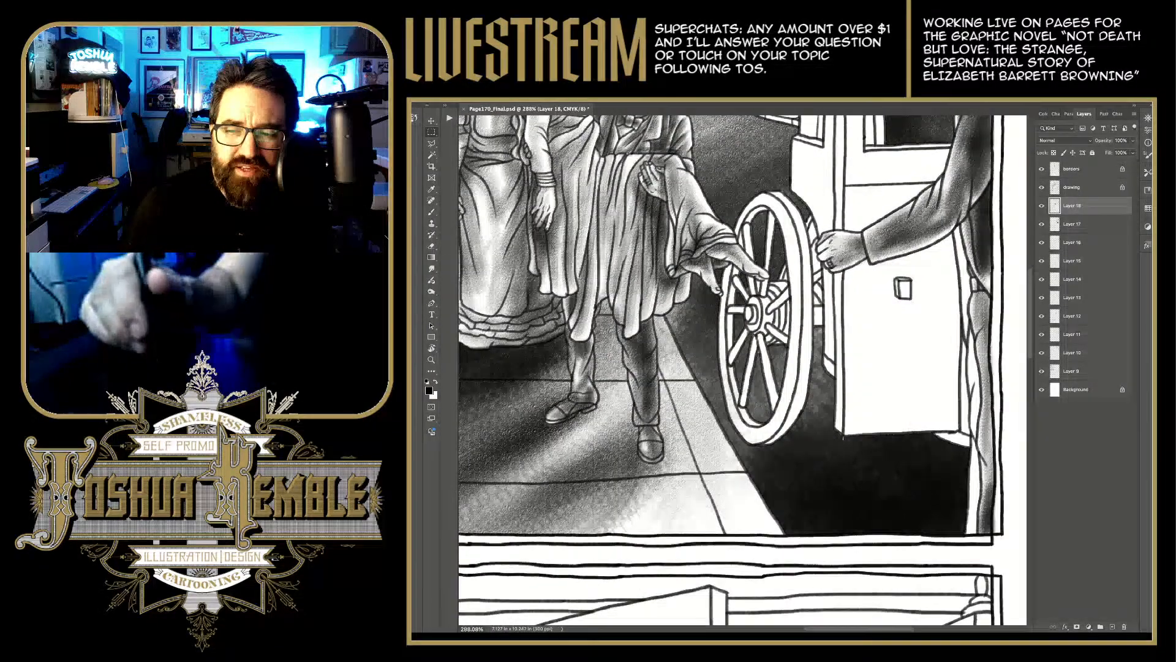
Step: Add a new layer above Layer 18 and brush shadow tone over the man's lower legs and shoes
key("ctrl+shift+alt+n")
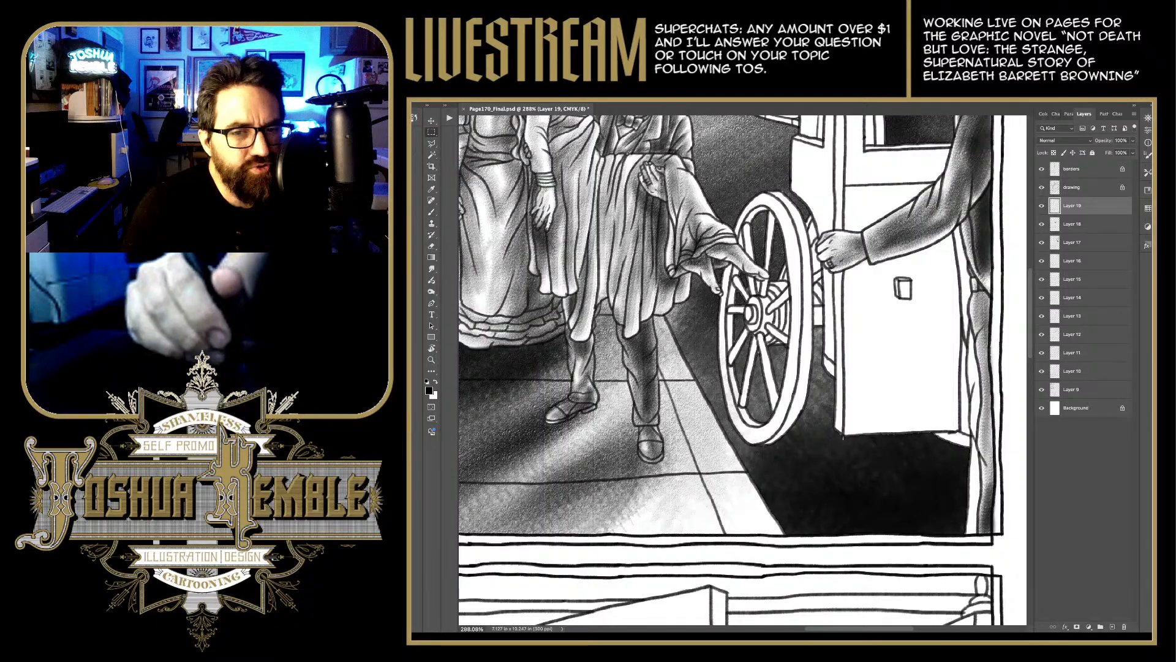
key("b")
key("m")
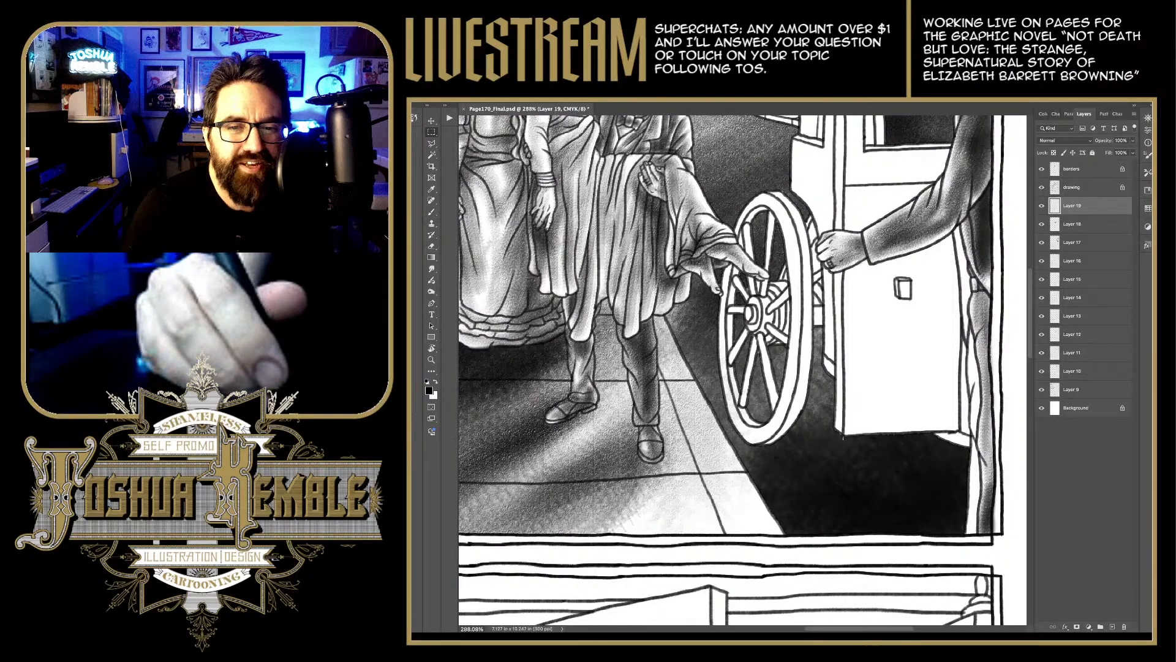
scroll(844, 438, "down", 3)
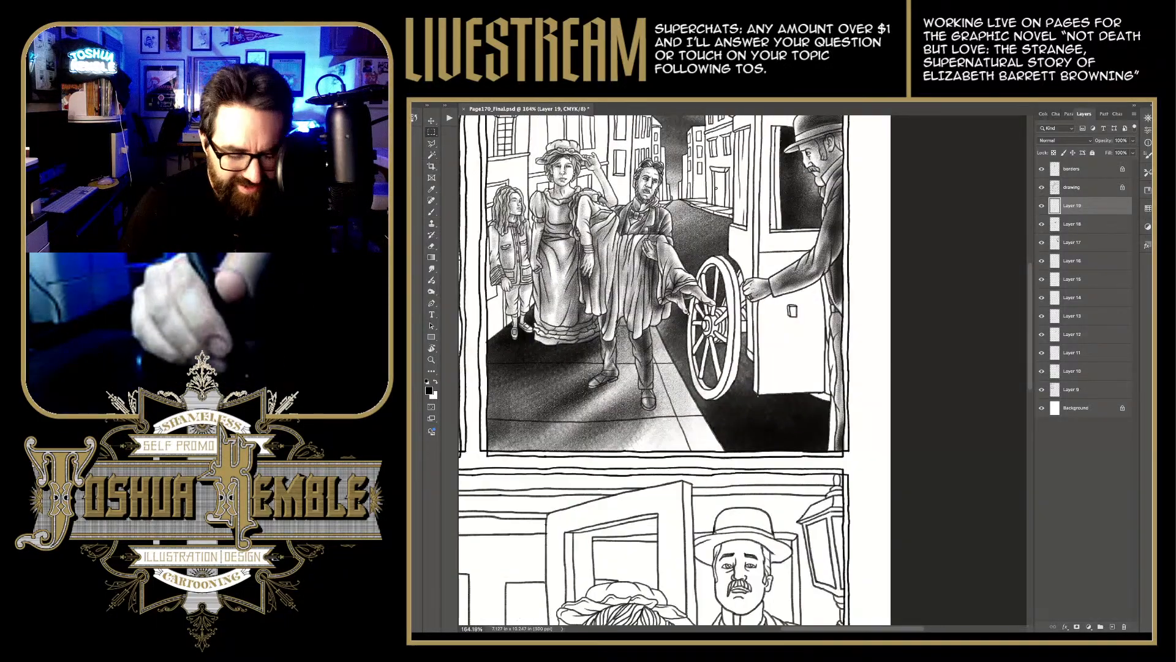
key("b")
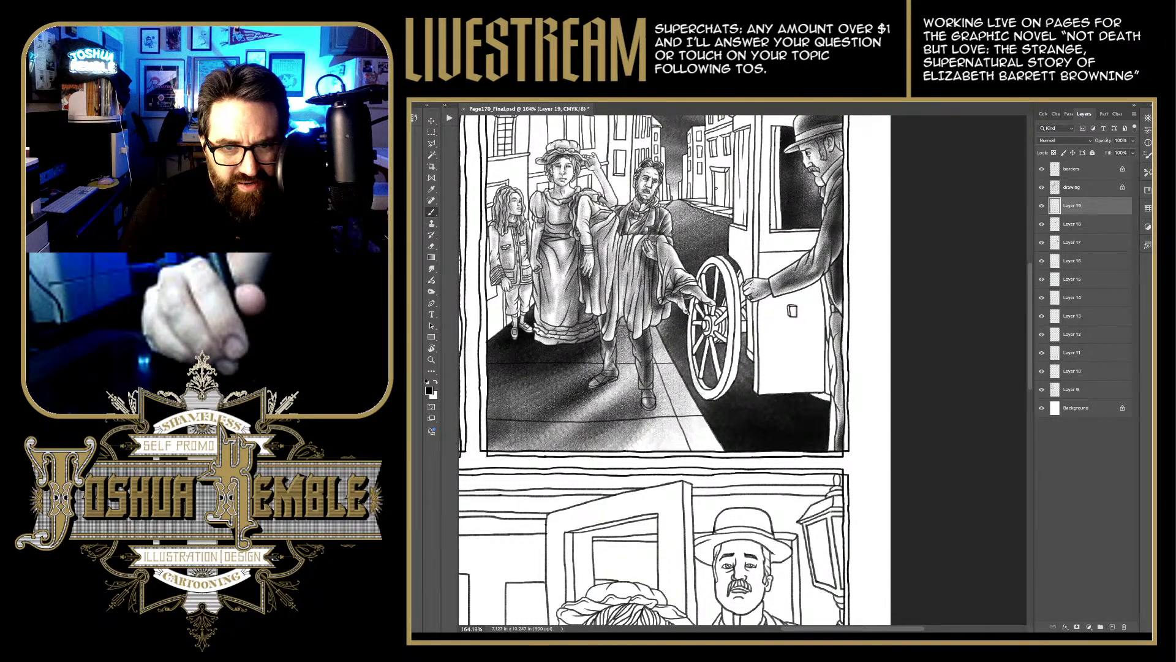
mouse_move(613, 422)
left_mouse_down()
mouse_move(631, 383)
mouse_move(637, 429)
mouse_move(634, 383)
mouse_move(649, 435)
mouse_move(635, 454)
mouse_move(644, 392)
mouse_move(607, 392)
mouse_move(631, 361)
left_mouse_up()
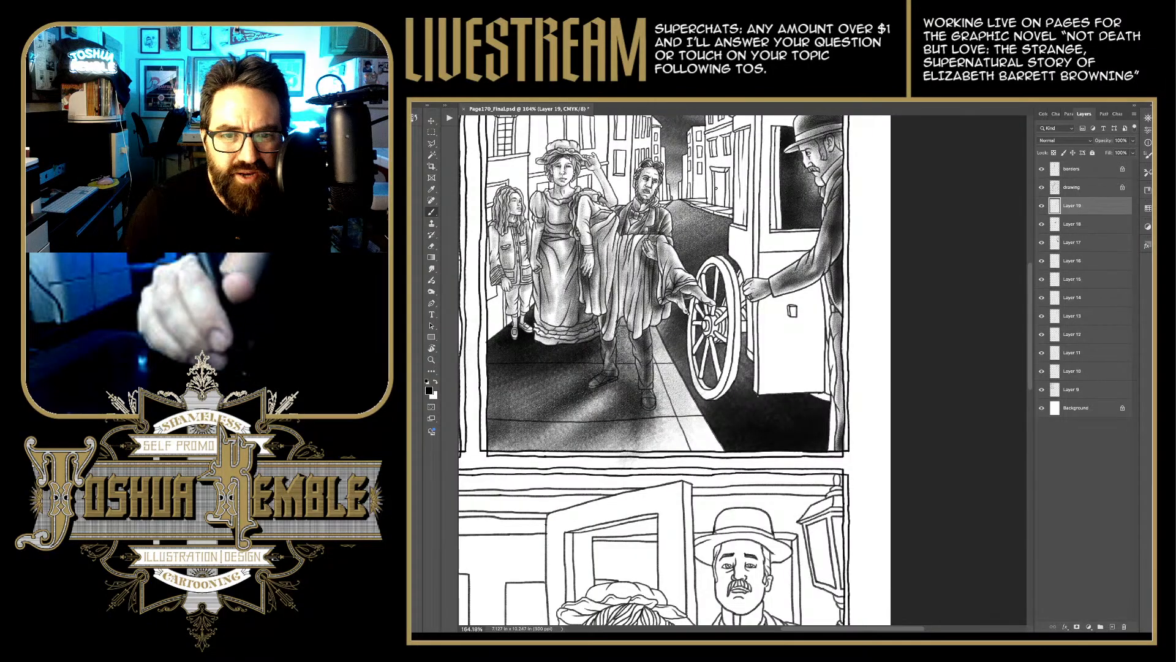
Step: Erase highlights into the new tone on the man's legs and shoes and save the document
key("e")
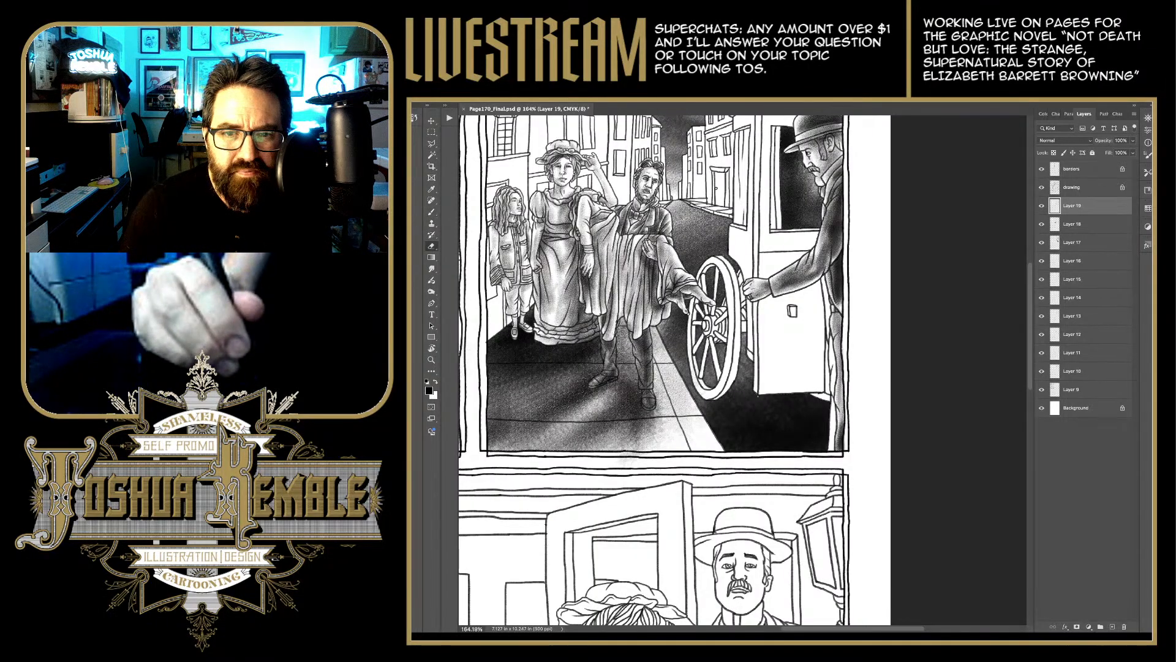
left_click_drag(611, 373, 606, 335)
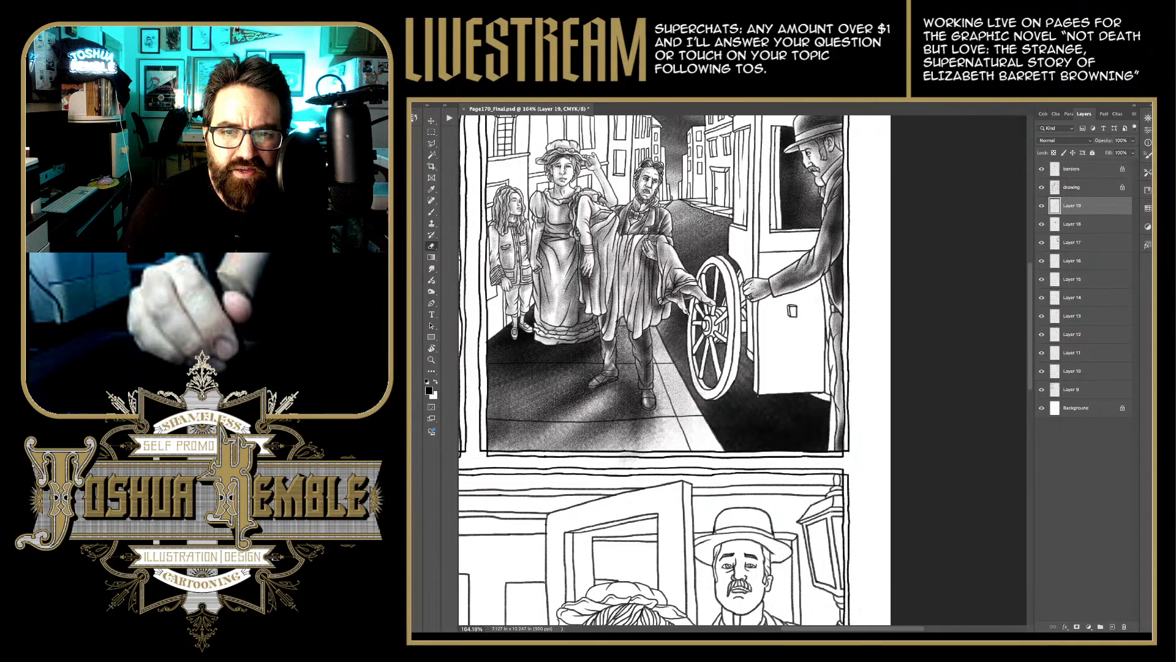
left_click_drag(642, 391, 639, 359)
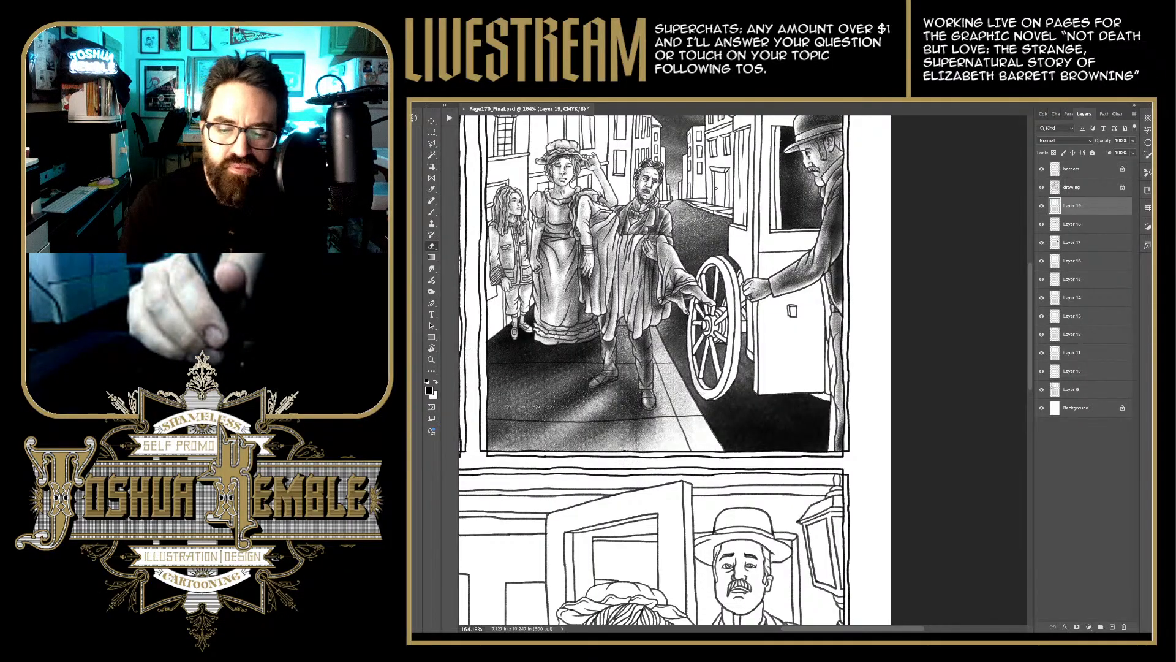
key("super+s")
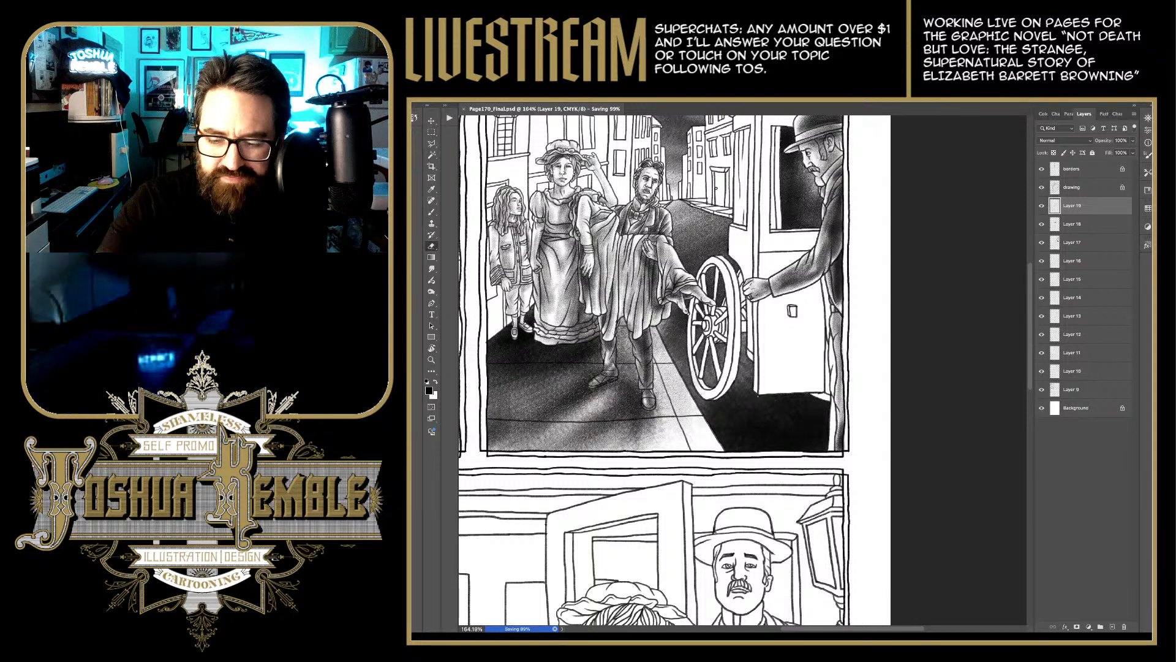
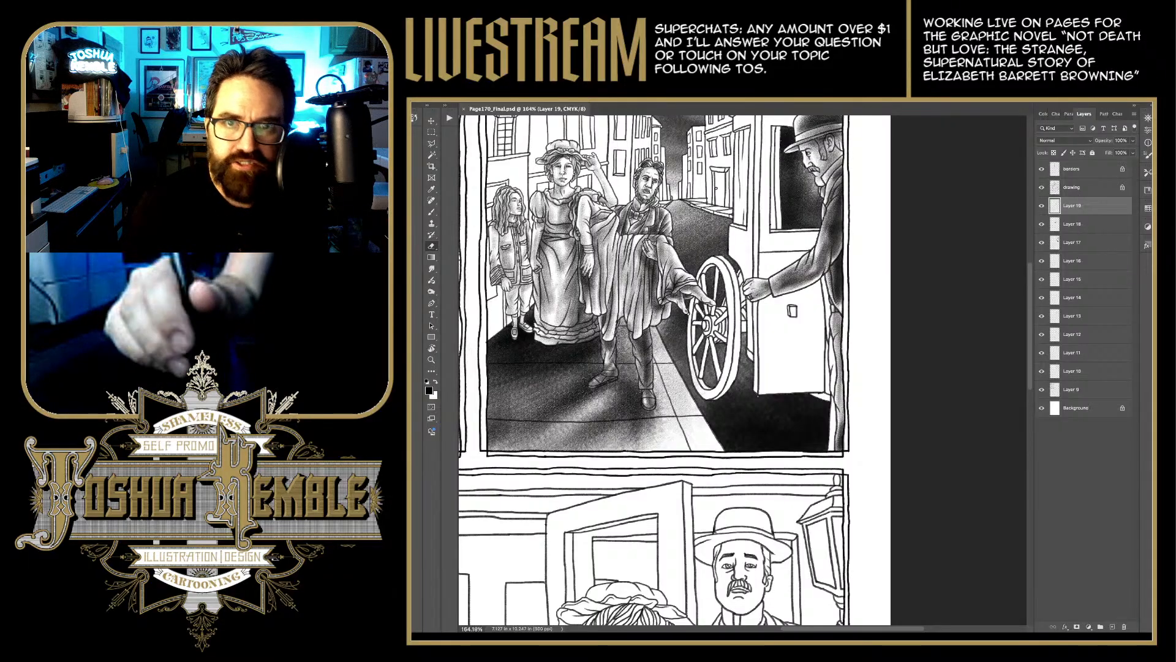
Step: Add an empty layer above Layer 19 and activate the Brush tool for shading the buildings
scroll(643, 368, "up", 3)
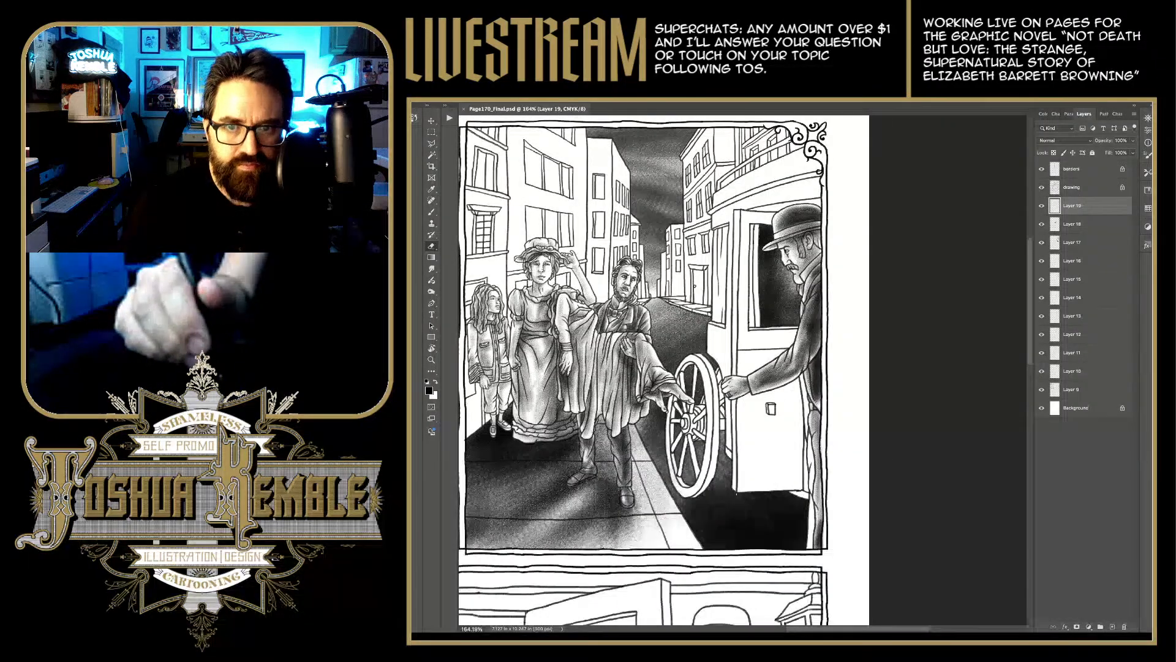
scroll(643, 367, "left", 1)
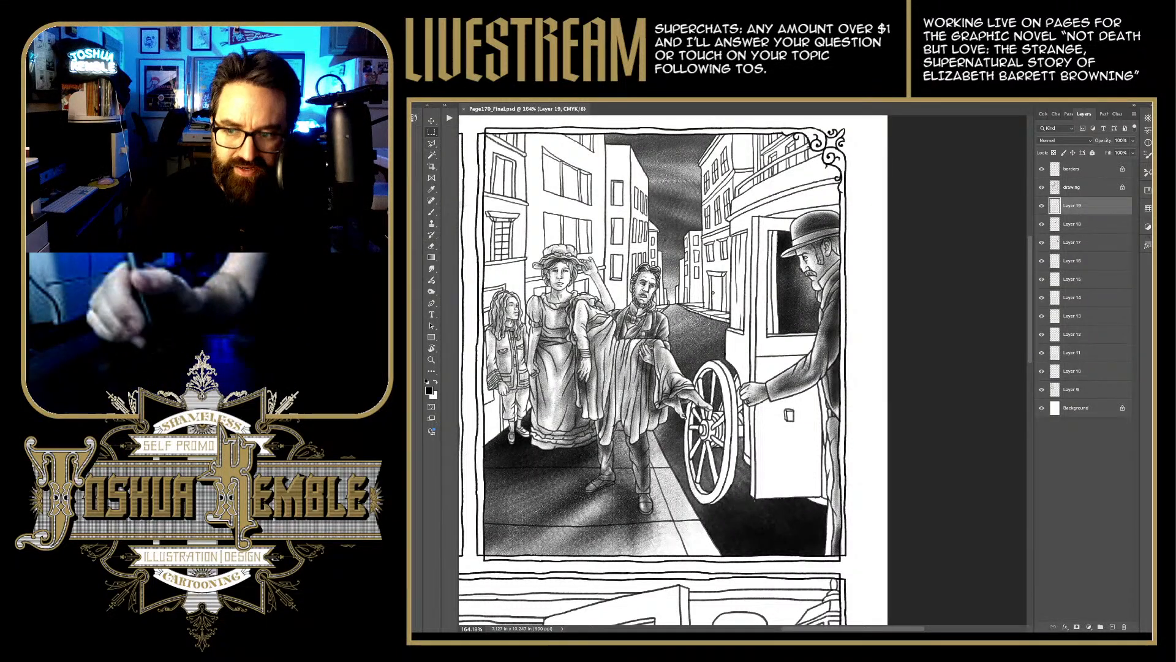
key("ctrl+shift+alt+n")
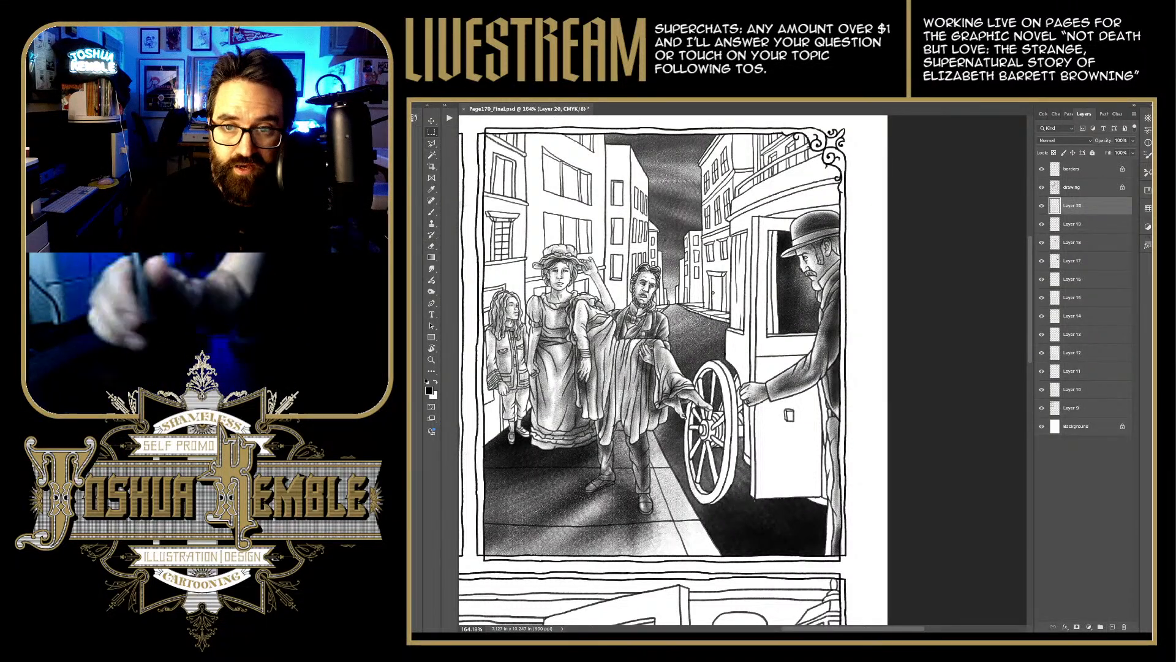
scroll(662, 367, "down", 3)
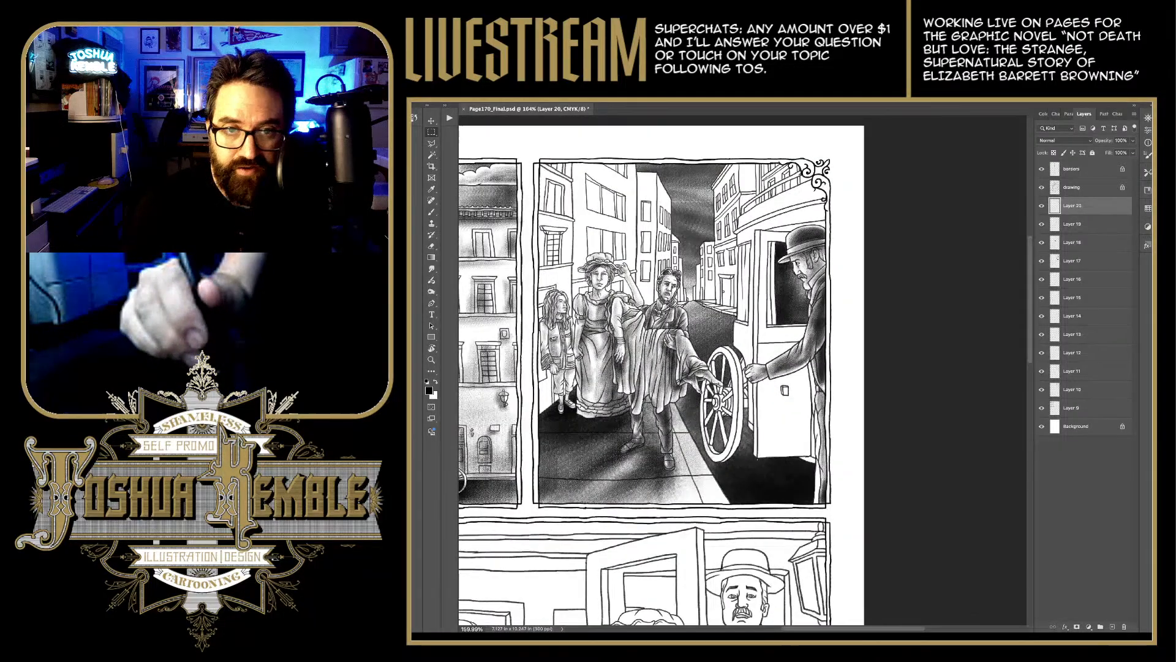
scroll(661, 367, "up", 1)
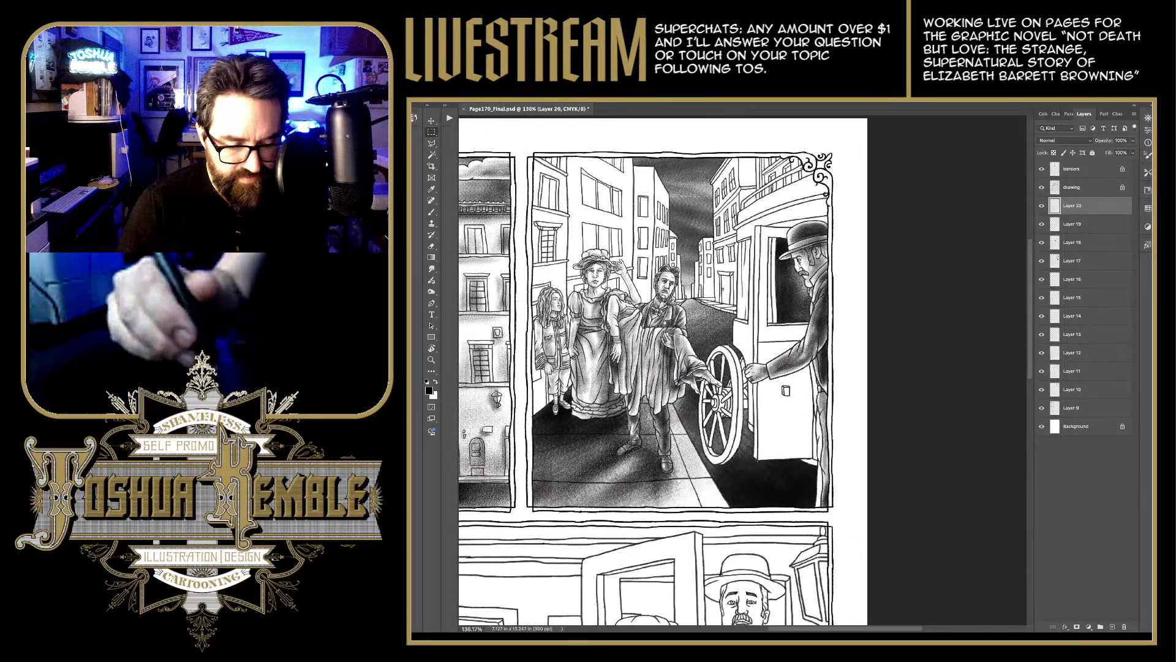
key("b")
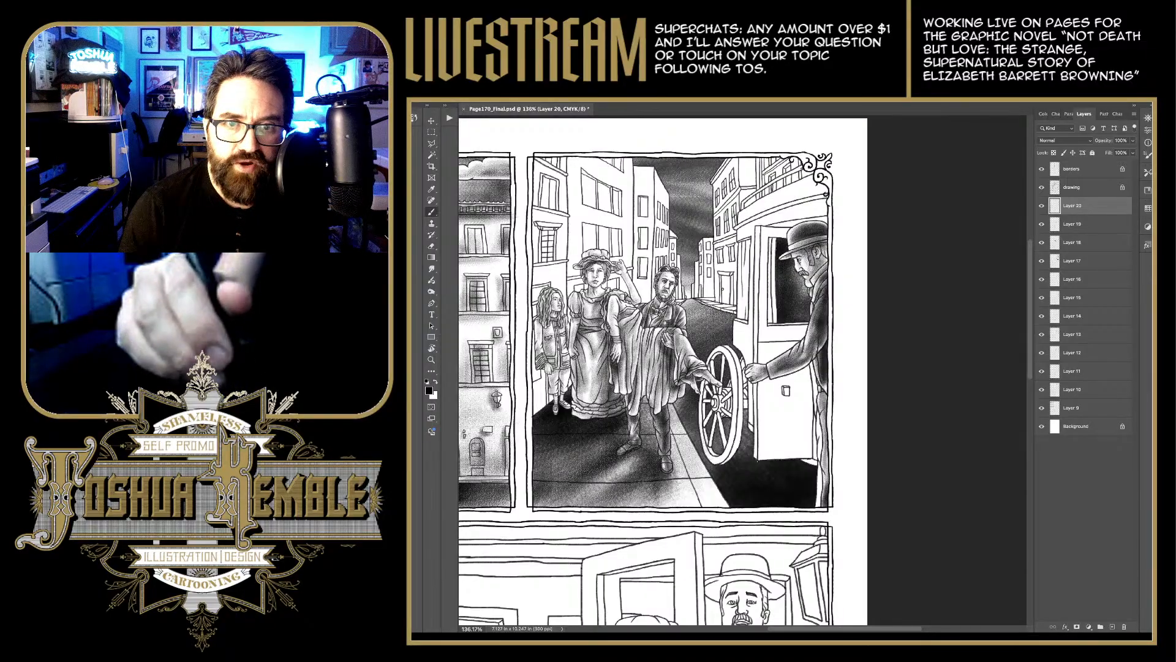
Step: Brush shadow tone down the building wall along the street panel's left edge and over the child
scroll(555, 235, "up", 10)
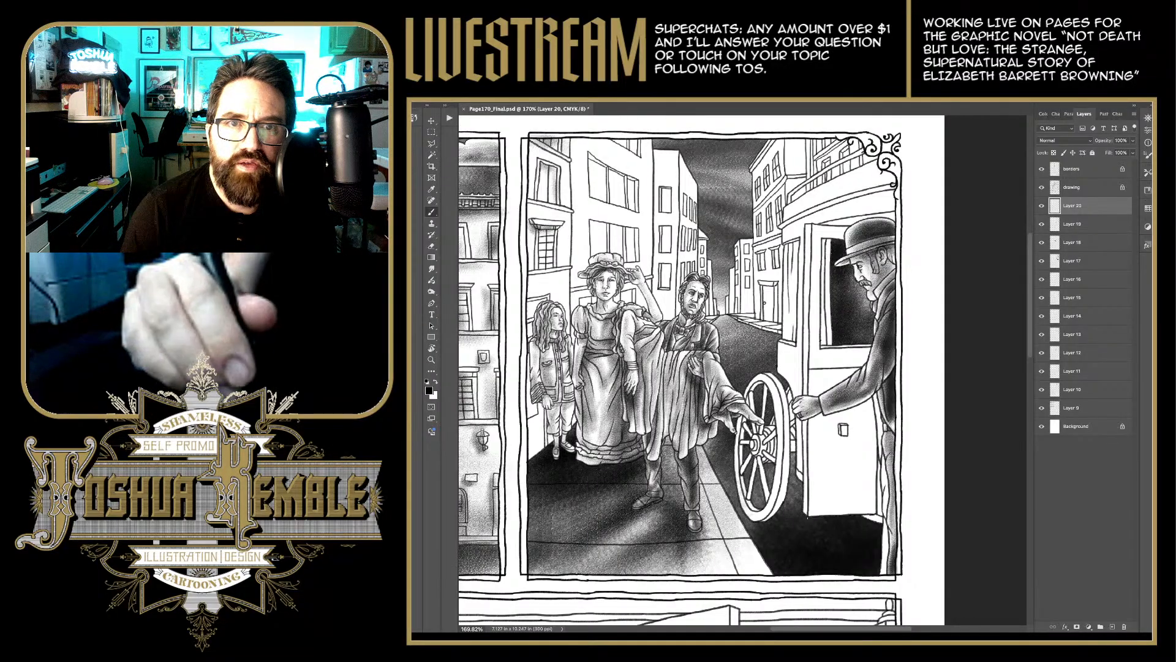
left_click_drag(531, 149, 559, 160)
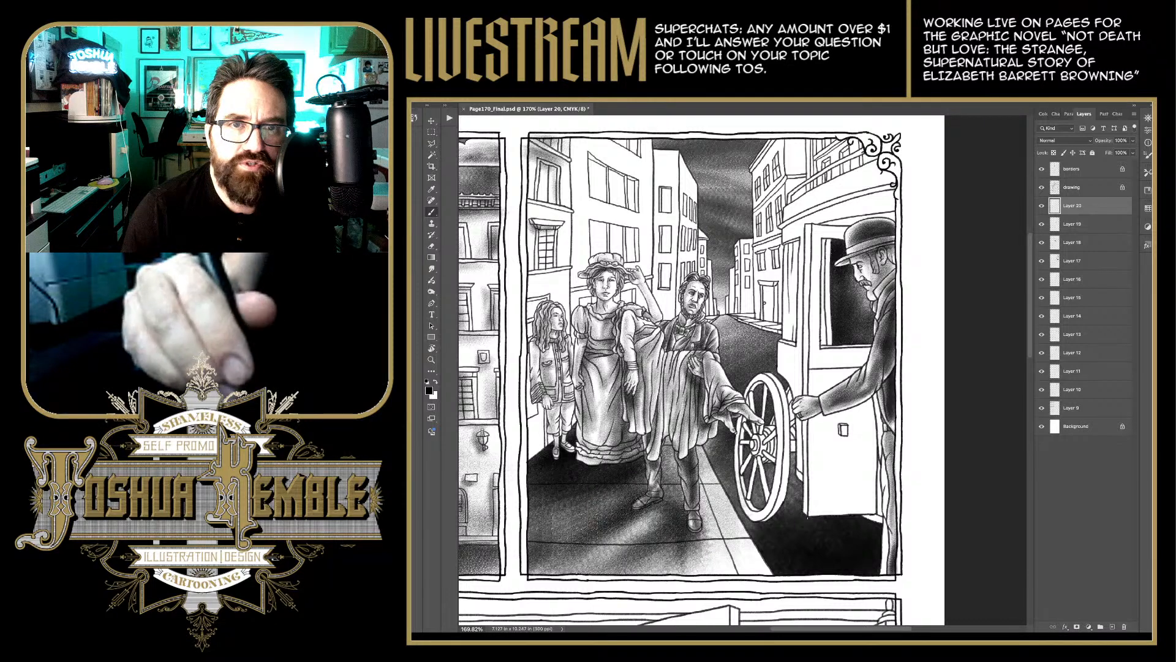
mouse_move(530, 212)
left_mouse_down()
mouse_move(564, 208)
mouse_move(533, 205)
mouse_move(554, 211)
mouse_move(533, 175)
mouse_move(539, 197)
mouse_move(550, 170)
left_mouse_up()
mouse_move(531, 221)
left_mouse_down()
mouse_move(532, 270)
mouse_move(553, 245)
mouse_move(562, 278)
mouse_move(526, 293)
mouse_move(533, 340)
left_mouse_up()
mouse_move(563, 288)
left_mouse_down()
mouse_move(551, 324)
mouse_move(560, 352)
mouse_move(533, 401)
left_mouse_up()
left_click_drag(533, 355, 534, 460)
mouse_move(577, 413)
left_mouse_down()
mouse_move(531, 457)
mouse_move(544, 434)
mouse_move(515, 438)
left_mouse_up()
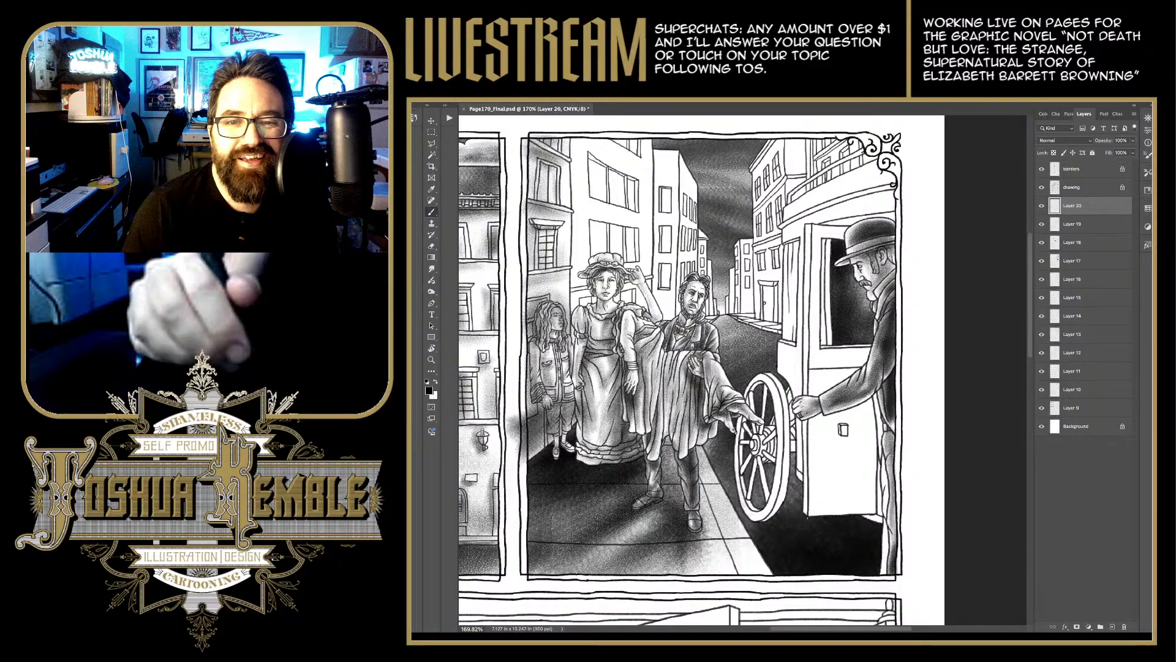
Step: Deepen the shadow over the child and the wall beside her, toggling the layer's visibility to compare
mouse_move(573, 383)
left_mouse_down()
mouse_move(505, 432)
mouse_move(521, 411)
left_mouse_up()
left_click_drag(528, 339, 530, 429)
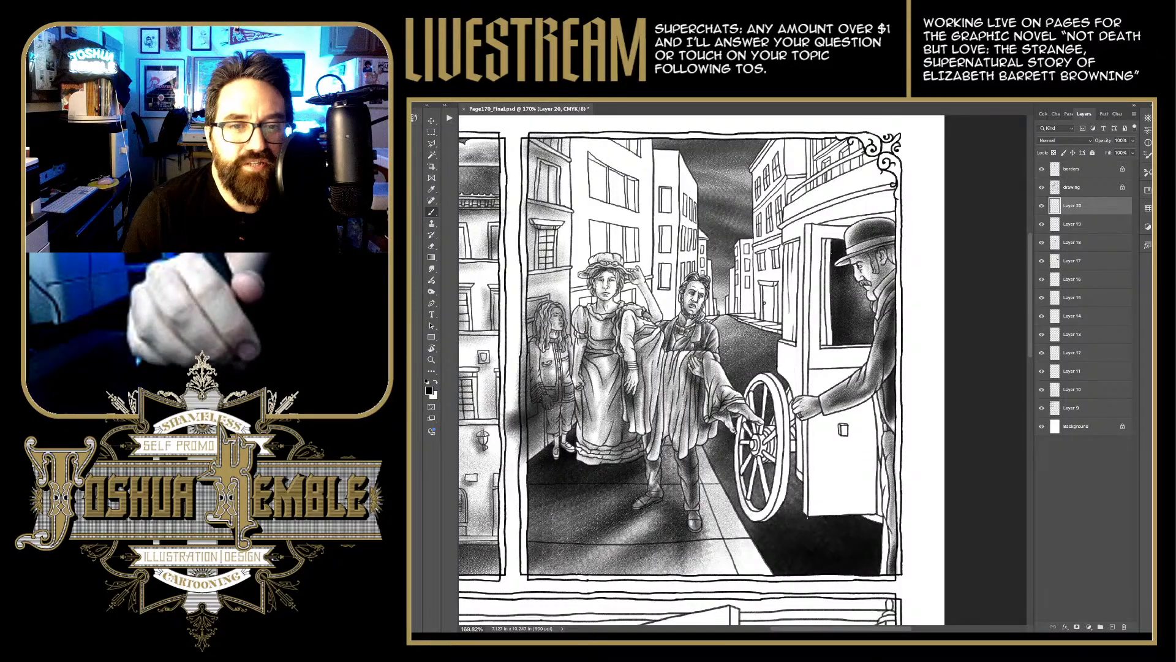
left_click_drag(529, 307, 527, 404)
mouse_move(534, 356)
left_mouse_down()
mouse_move(539, 441)
mouse_move(549, 404)
left_mouse_up()
mouse_move(563, 355)
left_mouse_down()
mouse_move(562, 309)
mouse_move(548, 274)
mouse_move(543, 328)
mouse_move(530, 269)
mouse_move(533, 312)
left_mouse_up()
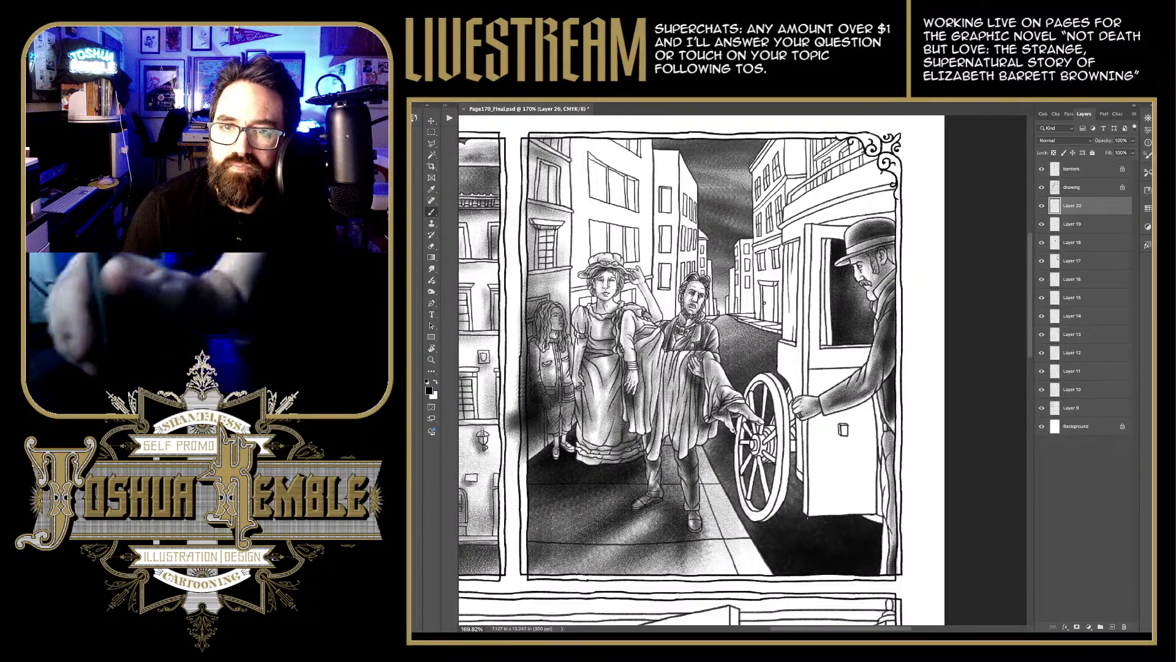
key("ctrl+comma")
key("ctrl+comma")
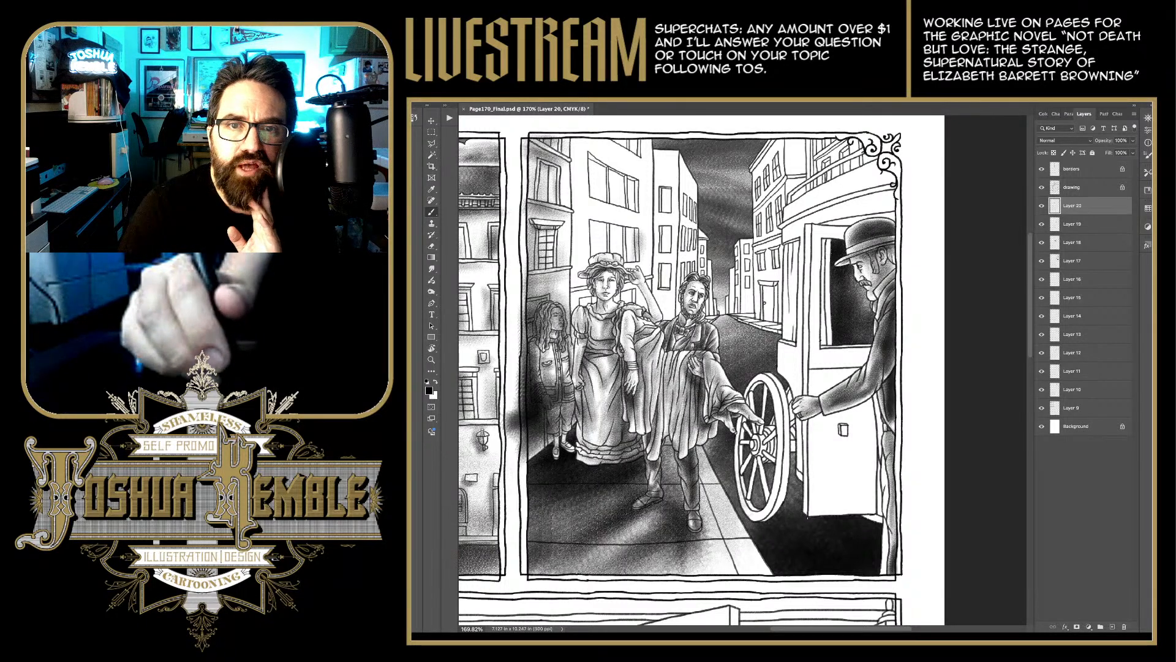
Step: Brush soft shadow tone onto the building facade behind the woman and across her hat and face
mouse_move(625, 236)
left_mouse_down()
mouse_move(594, 225)
mouse_move(603, 257)
mouse_move(616, 242)
mouse_move(597, 255)
mouse_move(594, 226)
mouse_move(620, 234)
mouse_move(630, 262)
left_mouse_up()
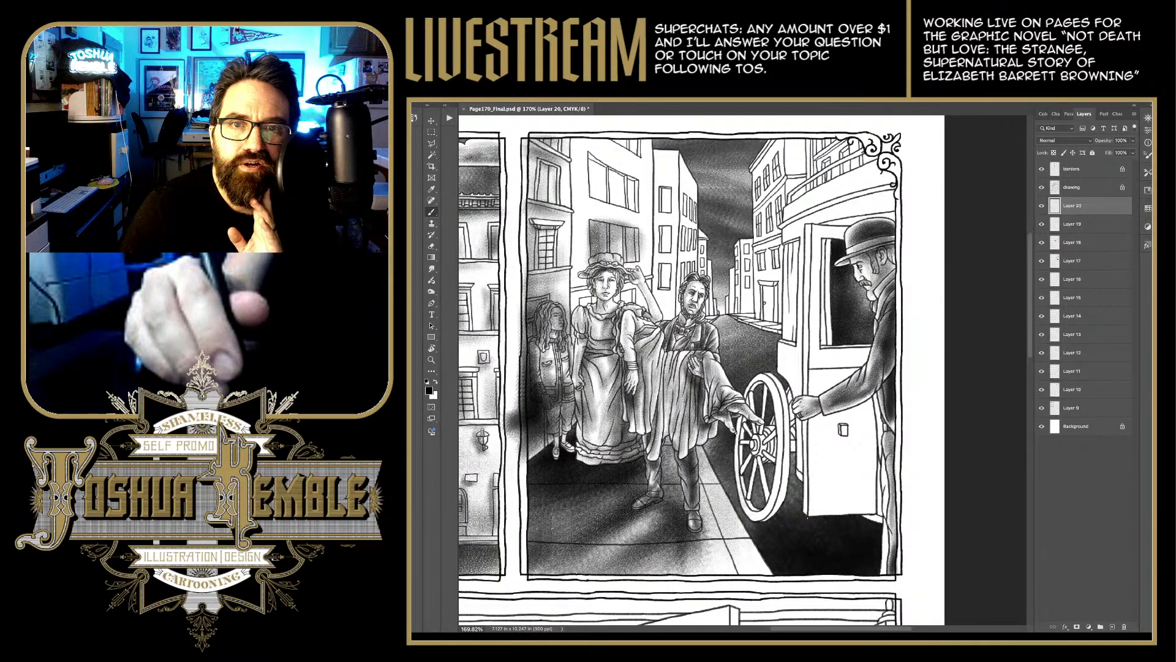
mouse_move(593, 166)
left_mouse_down()
mouse_move(604, 193)
mouse_move(629, 198)
mouse_move(631, 180)
mouse_move(617, 175)
mouse_move(637, 184)
mouse_move(587, 166)
mouse_move(632, 144)
mouse_move(619, 141)
mouse_move(634, 144)
mouse_move(587, 172)
mouse_move(624, 181)
mouse_move(619, 213)
mouse_move(631, 217)
mouse_move(634, 202)
left_mouse_up()
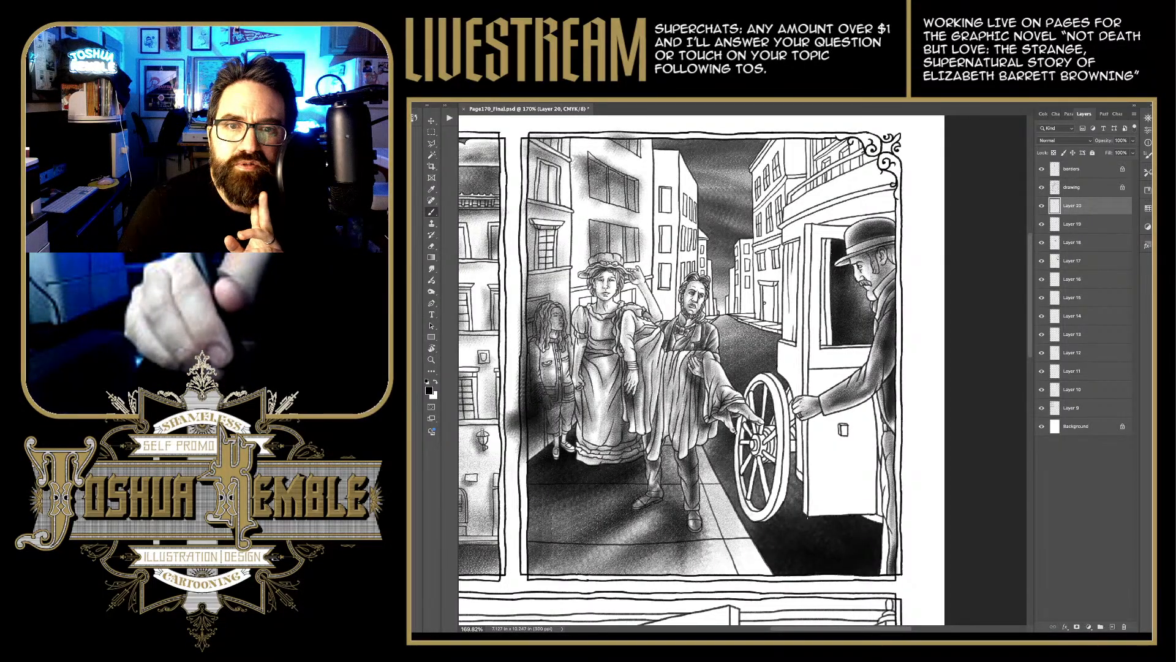
mouse_move(612, 300)
left_mouse_down()
mouse_move(589, 301)
mouse_move(634, 299)
mouse_move(592, 295)
mouse_move(607, 297)
left_mouse_up()
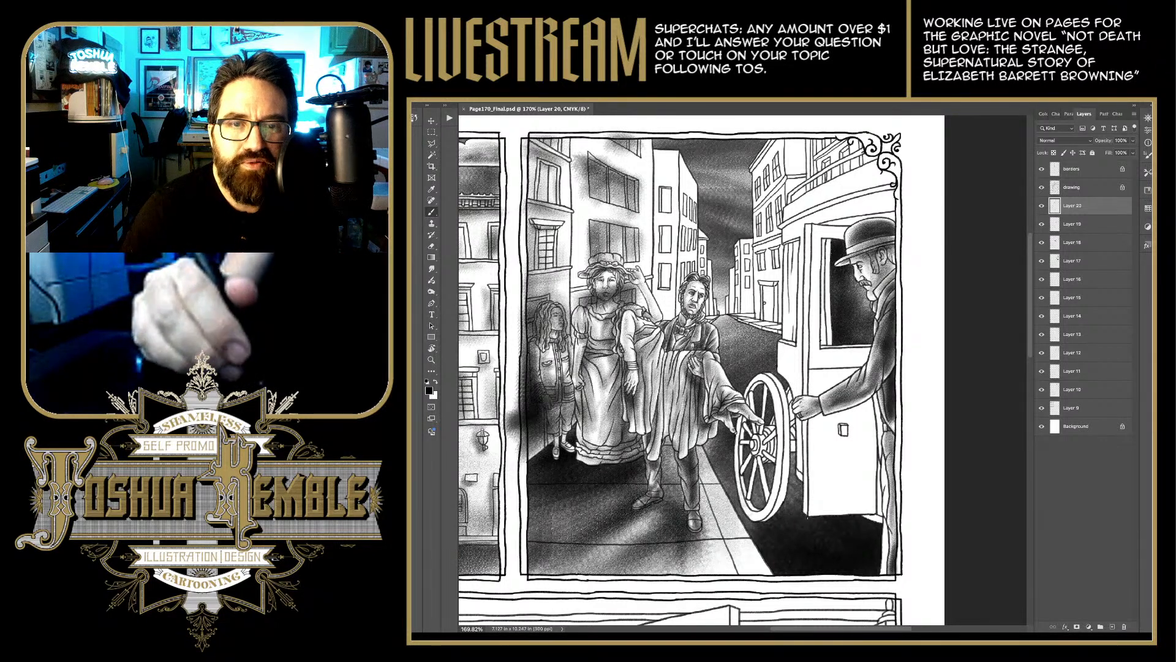
Step: Erase the shadow tone from the child's hair, face, clothes and legs with the Eraser tool
key("e")
mouse_move(542, 310)
left_mouse_down()
mouse_move(560, 331)
mouse_move(536, 346)
mouse_move(533, 395)
left_mouse_up()
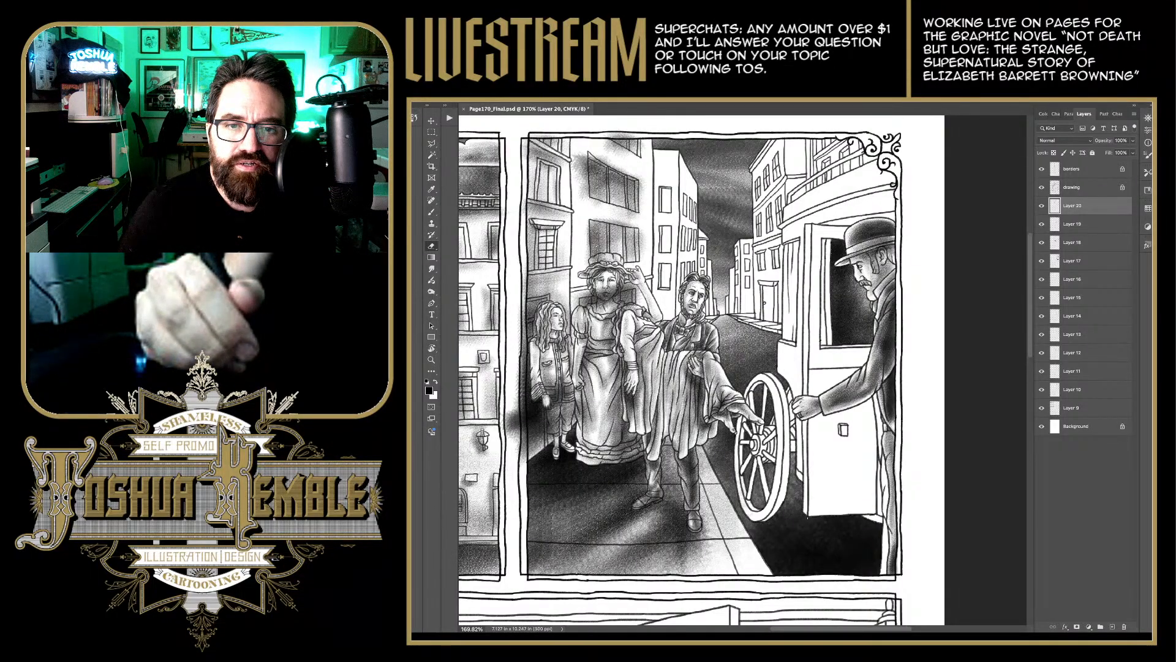
mouse_move(546, 398)
left_mouse_down()
mouse_move(548, 409)
mouse_move(551, 383)
mouse_move(556, 417)
left_mouse_up()
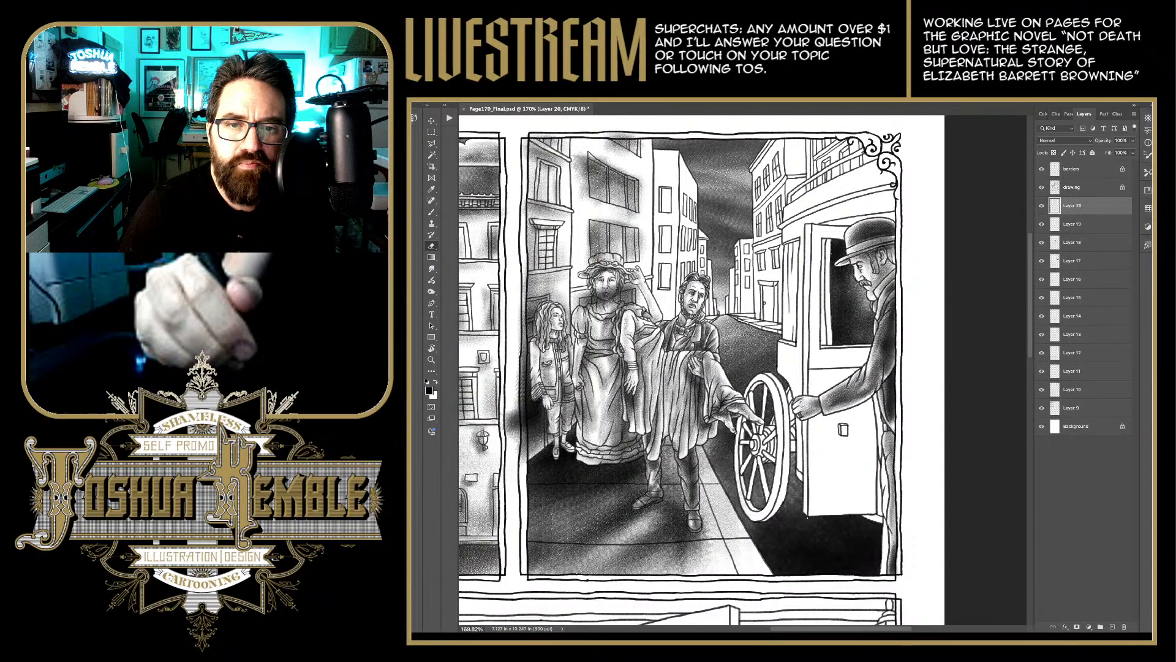
left_click_drag(563, 397, 565, 423)
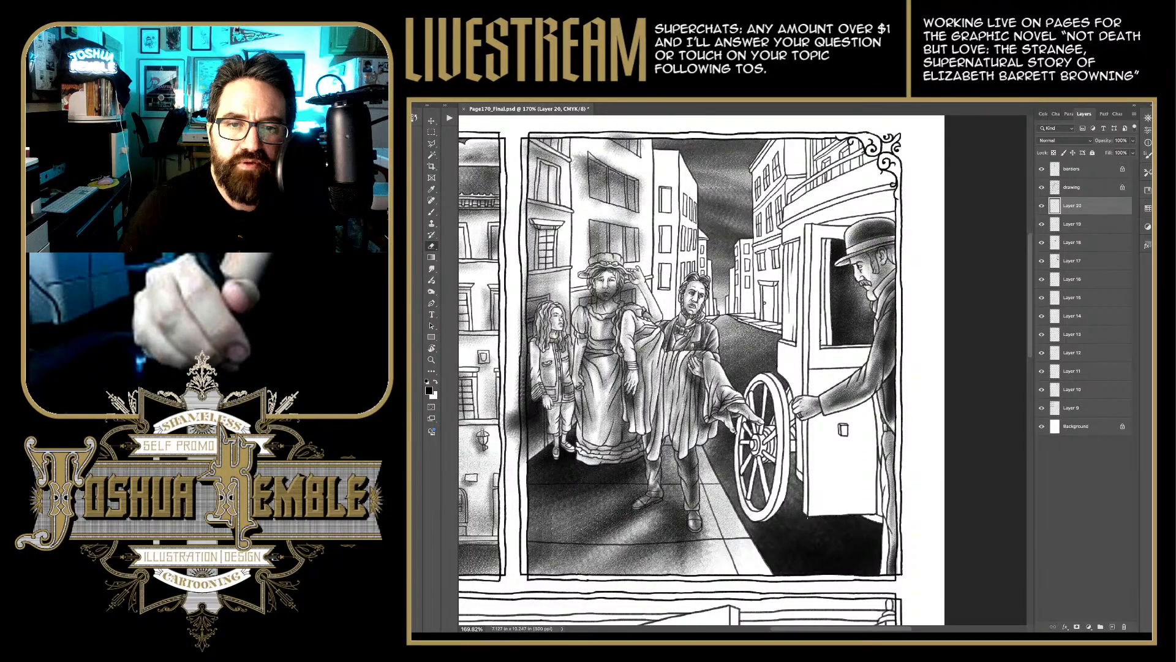
mouse_move(574, 395)
left_mouse_down()
mouse_move(578, 419)
mouse_move(583, 399)
mouse_move(562, 389)
left_mouse_up()
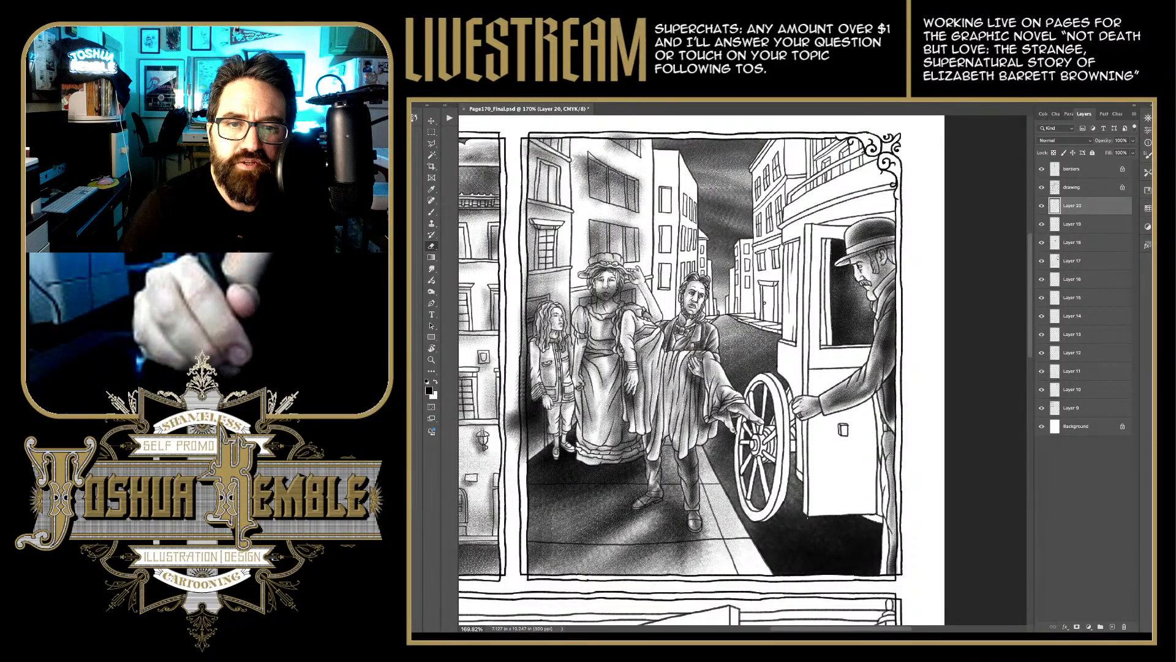
Step: Erase the tone spilling over the street panel's left border and the start of its top border
left_click_drag(572, 338, 523, 394)
left_click_drag(524, 353, 524, 459)
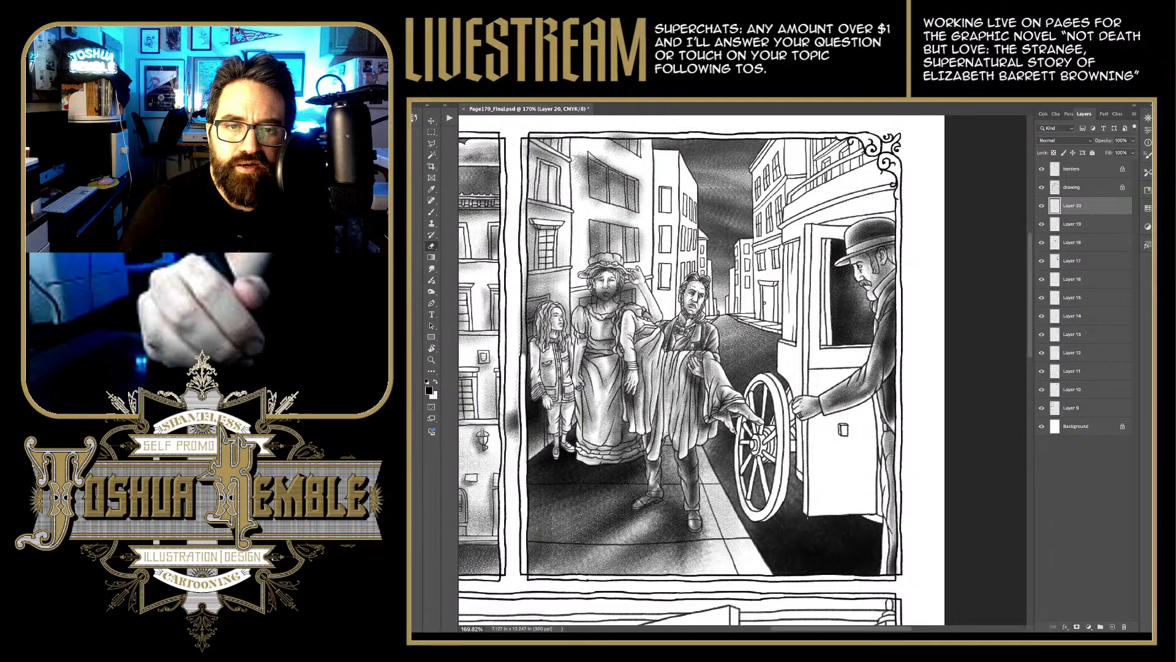
mouse_move(515, 395)
left_mouse_down()
mouse_move(513, 448)
mouse_move(507, 436)
left_mouse_up()
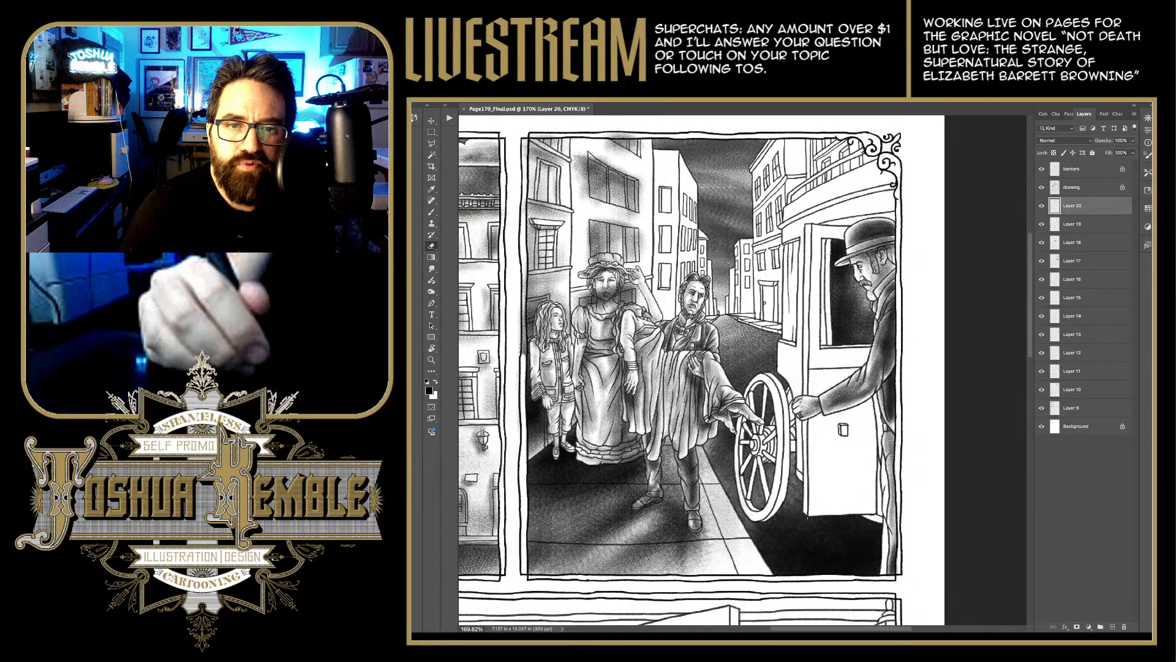
mouse_move(523, 327)
left_mouse_down()
mouse_move(524, 358)
mouse_move(523, 331)
left_mouse_up()
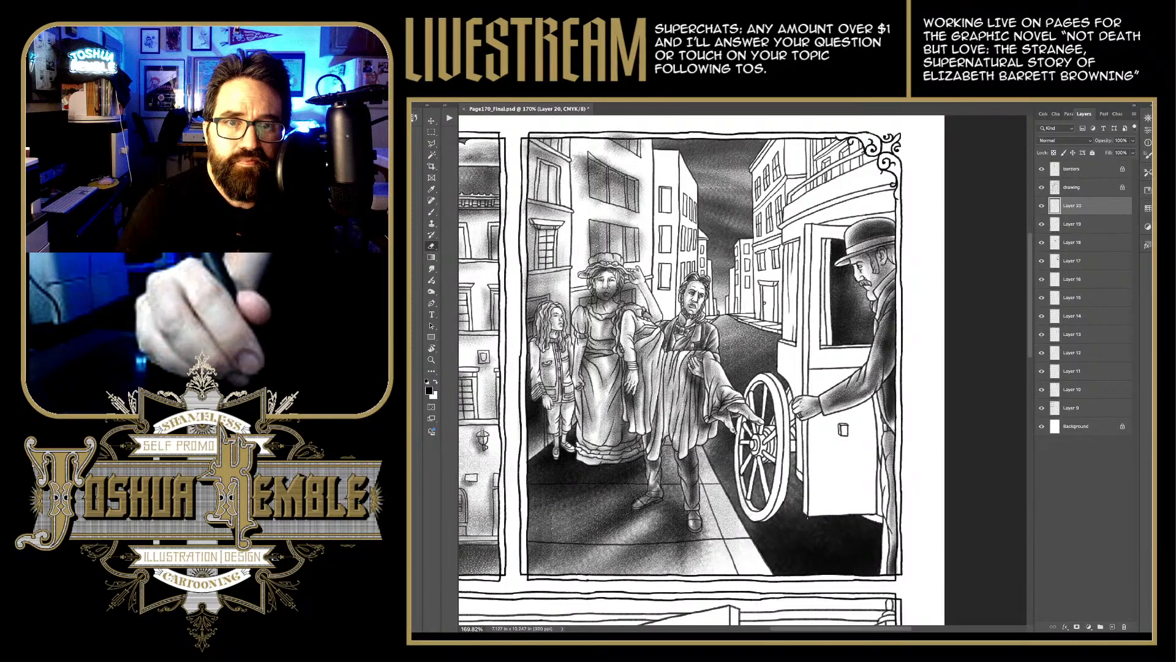
left_click_drag(525, 274, 525, 294)
left_click_drag(523, 198, 523, 213)
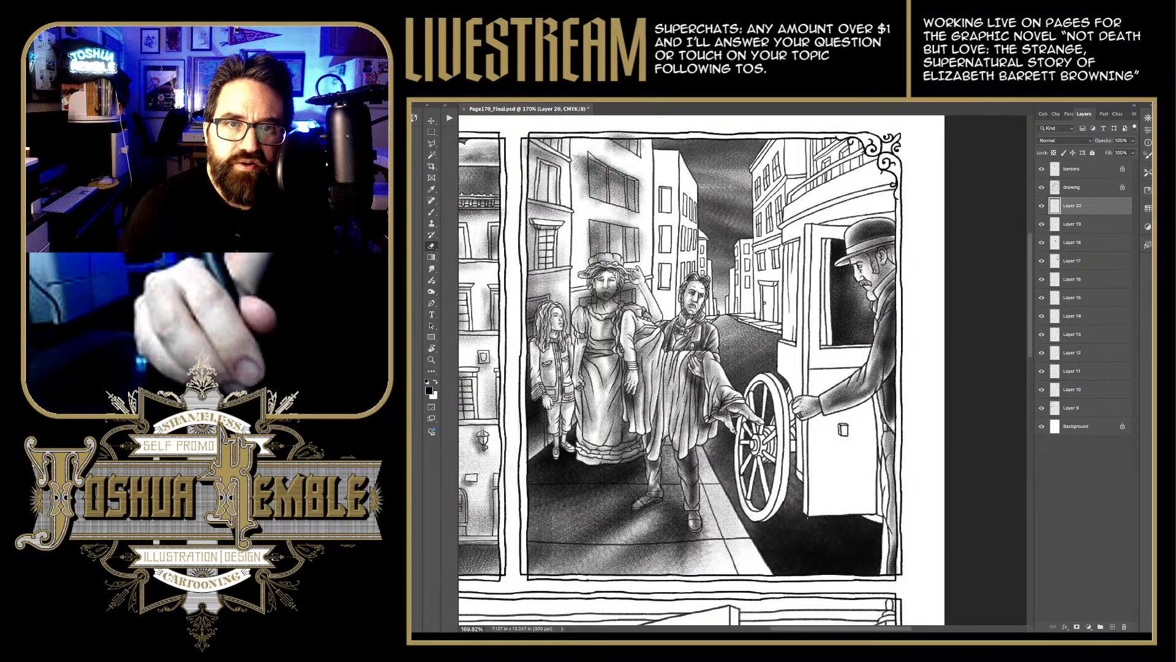
left_click_drag(524, 141, 523, 160)
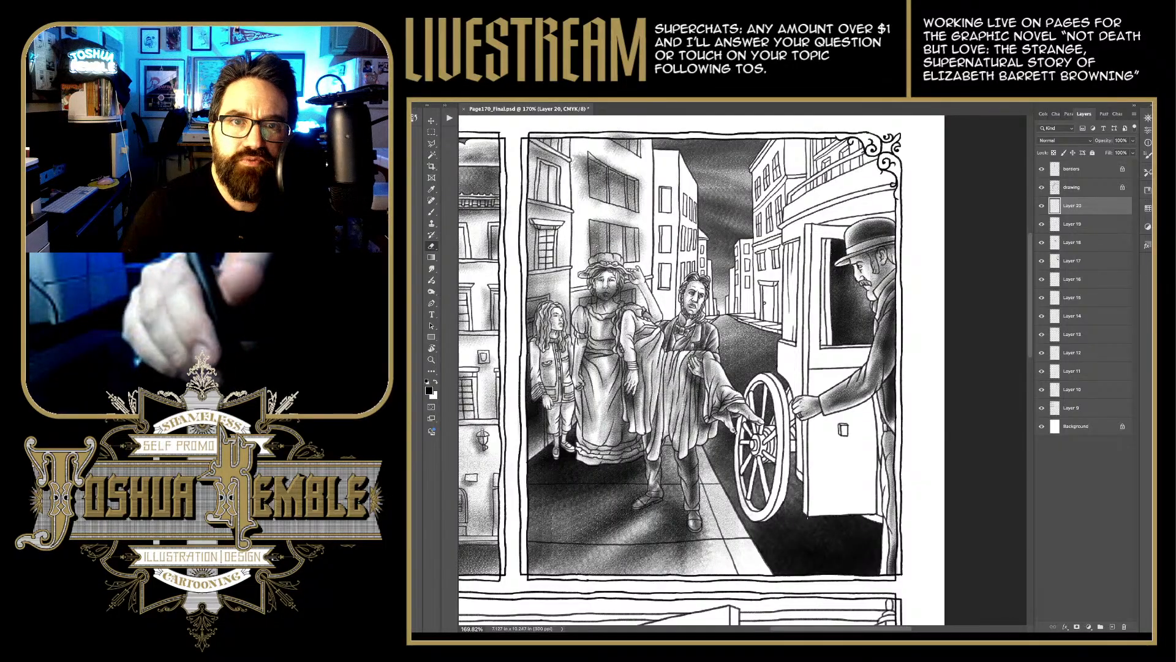
left_click_drag(535, 135, 559, 135)
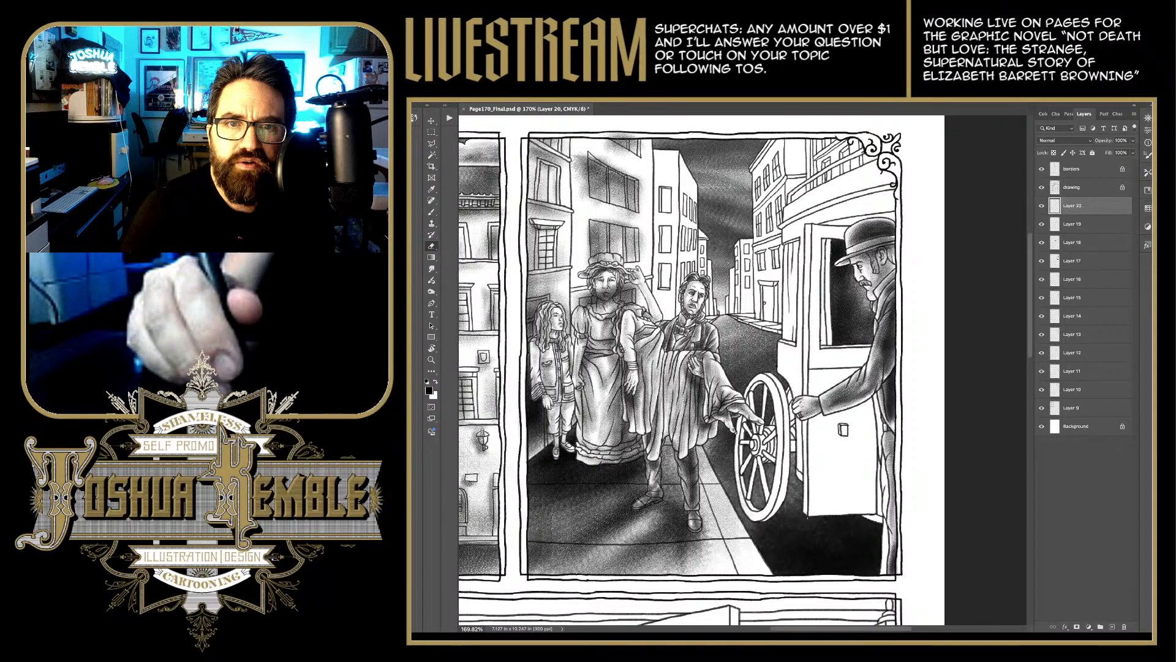
Step: Erase excess tone from the building facade above the woman and from her hat, face, shoulder and raised arm
mouse_move(582, 158)
left_mouse_down()
mouse_move(585, 199)
mouse_move(576, 170)
left_mouse_up()
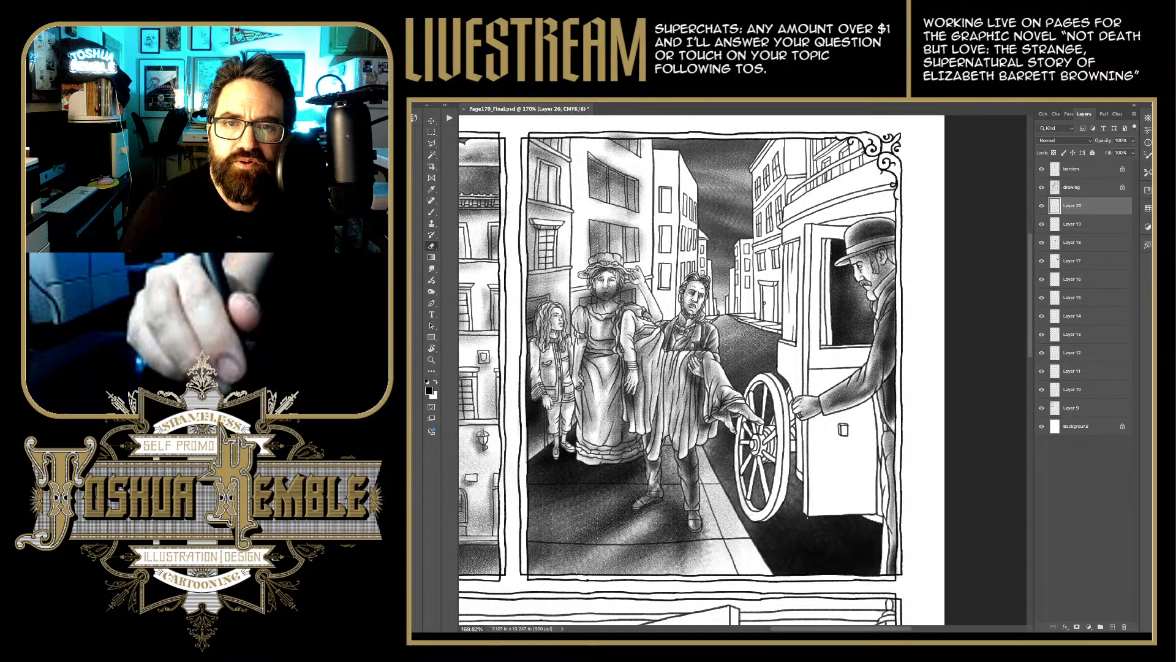
mouse_move(614, 207)
left_mouse_down()
mouse_move(634, 228)
mouse_move(589, 264)
mouse_move(611, 259)
left_mouse_up()
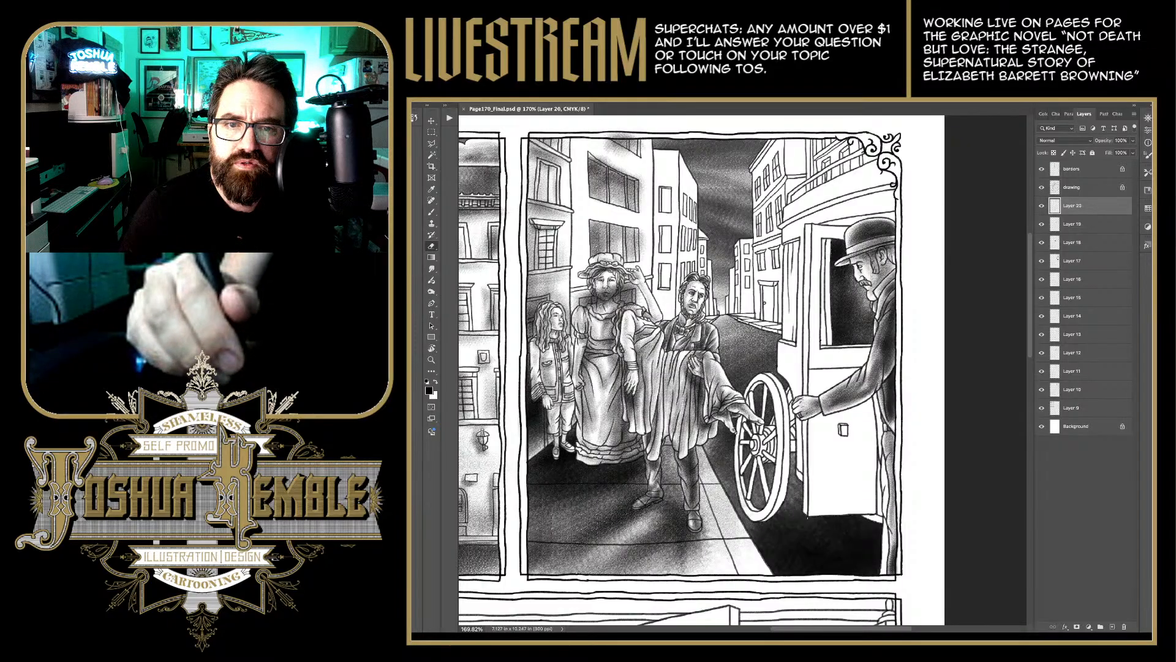
mouse_move(600, 288)
left_mouse_down()
mouse_move(604, 307)
mouse_move(607, 288)
mouse_move(622, 293)
left_mouse_up()
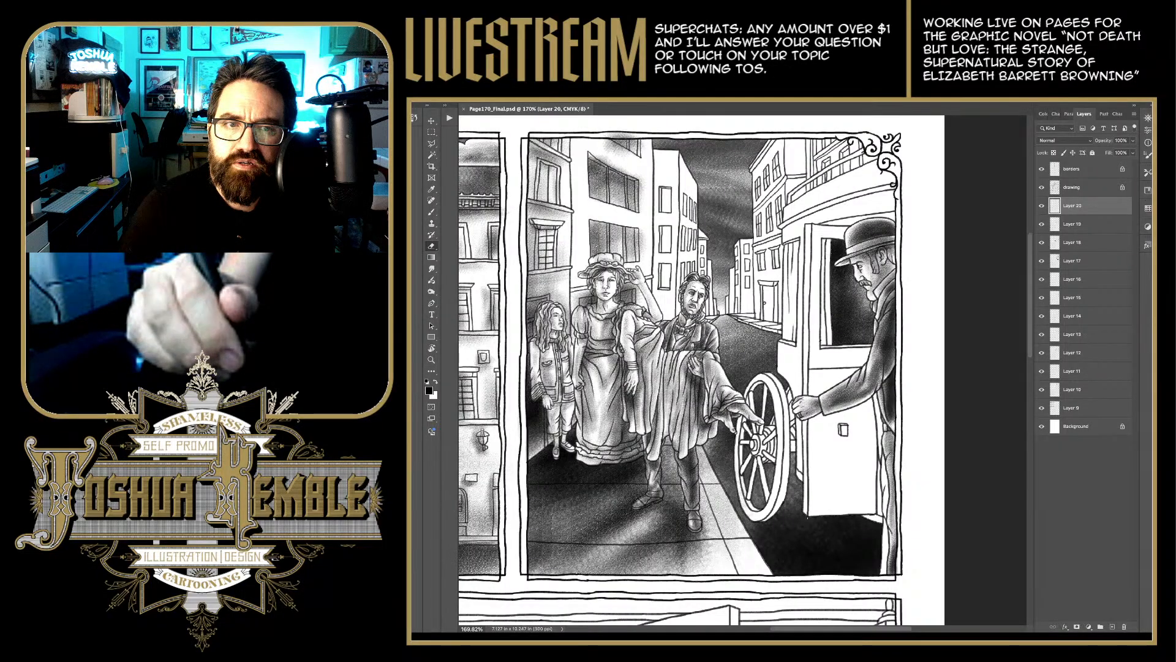
left_click_drag(589, 305, 596, 310)
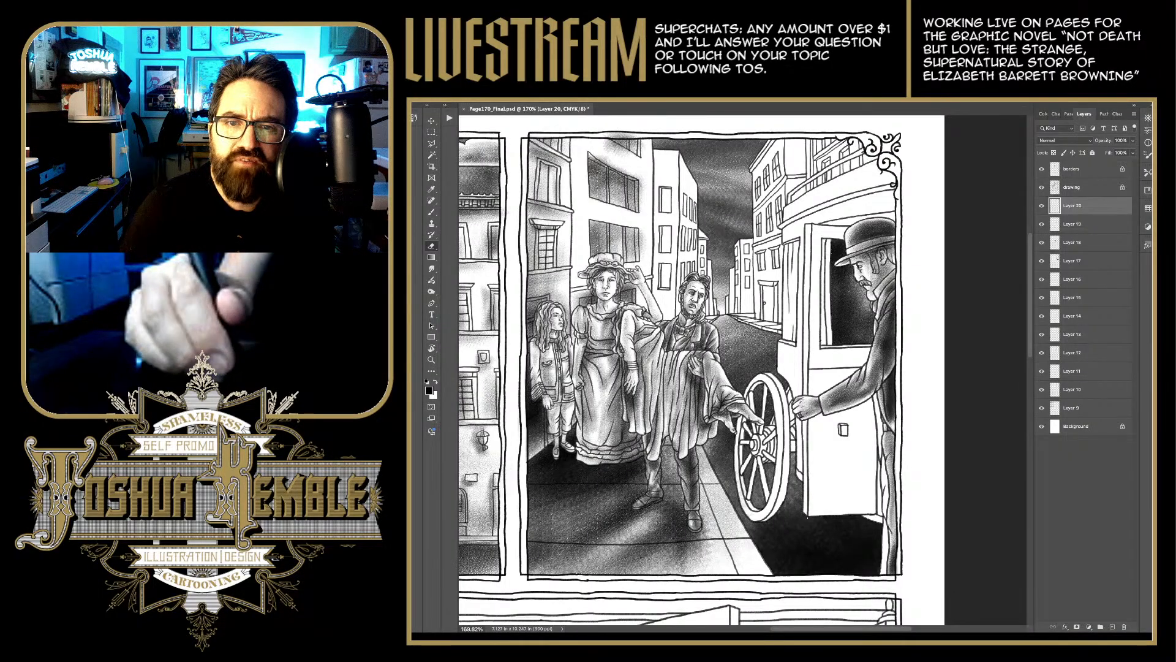
left_click_drag(623, 283, 635, 289)
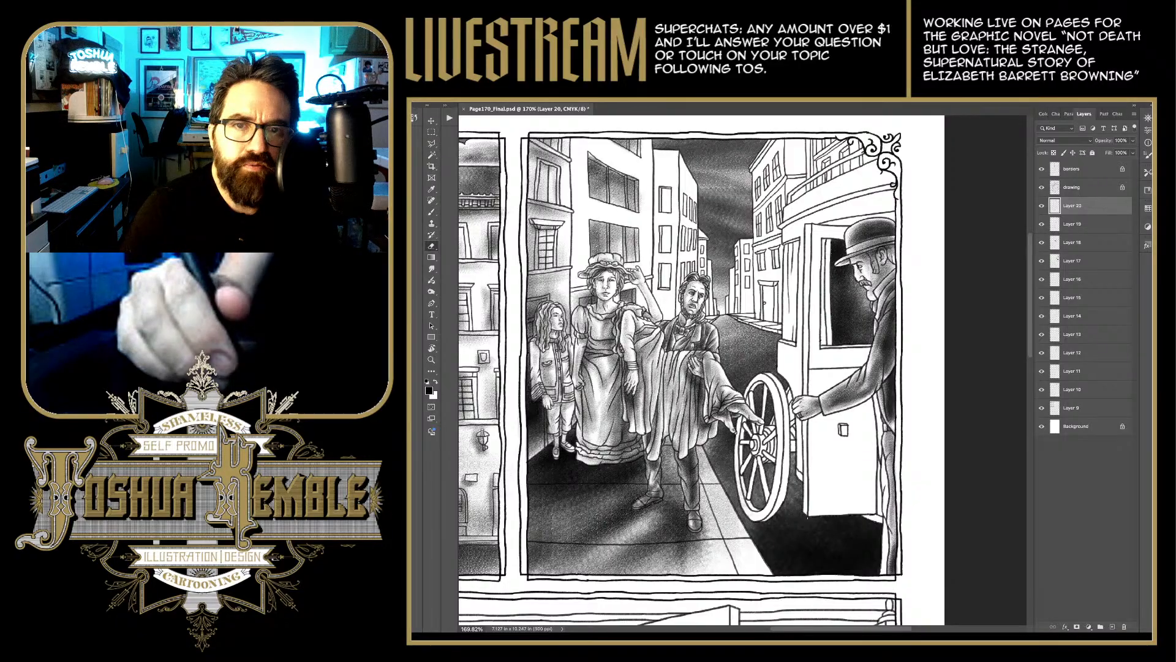
left_click_drag(608, 229, 608, 254)
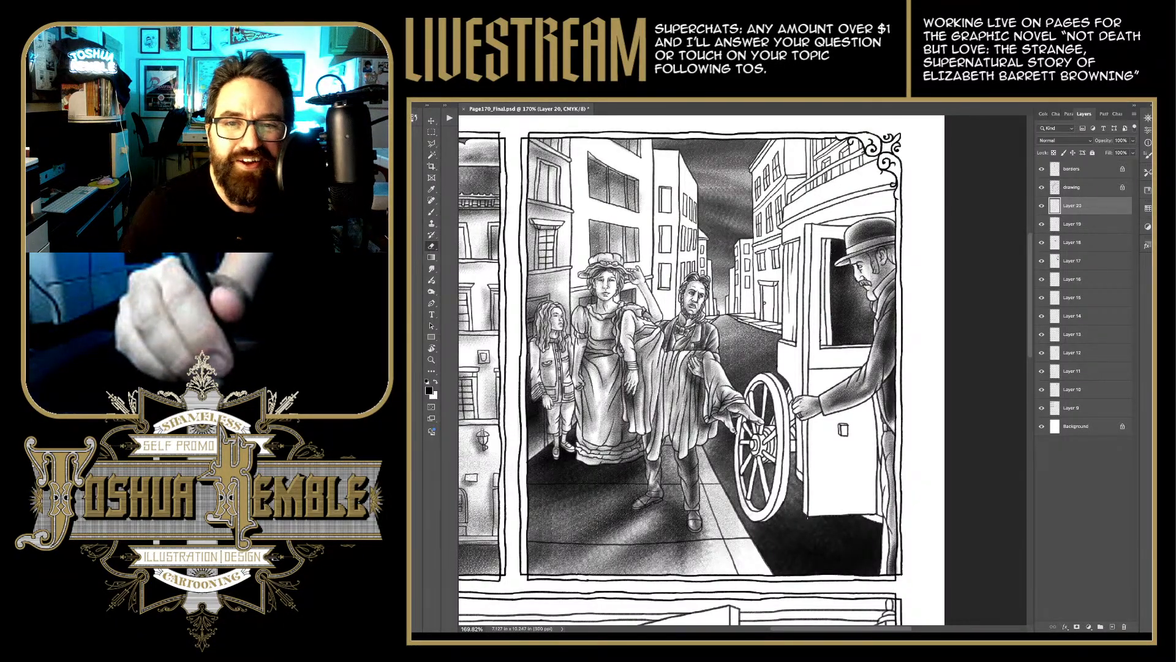
left_click_drag(627, 236, 627, 261)
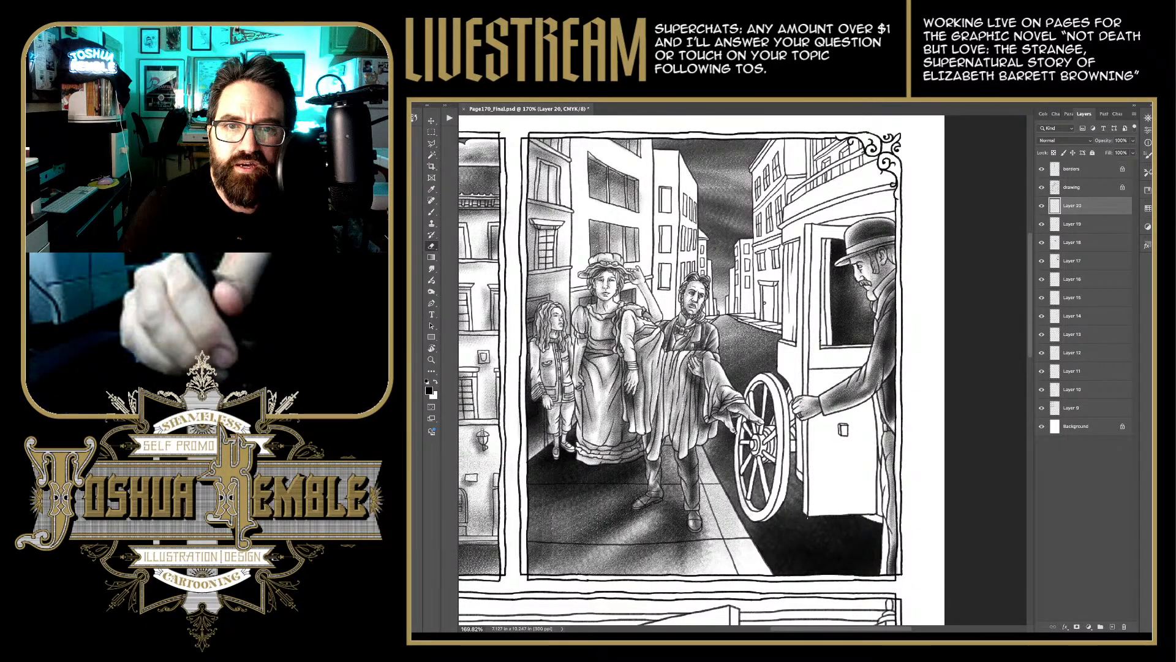
Step: Brush a dark vertical shadow down the building wall behind the woman, carrying the tone over her figure
left_click_drag(680, 368, 637, 410)
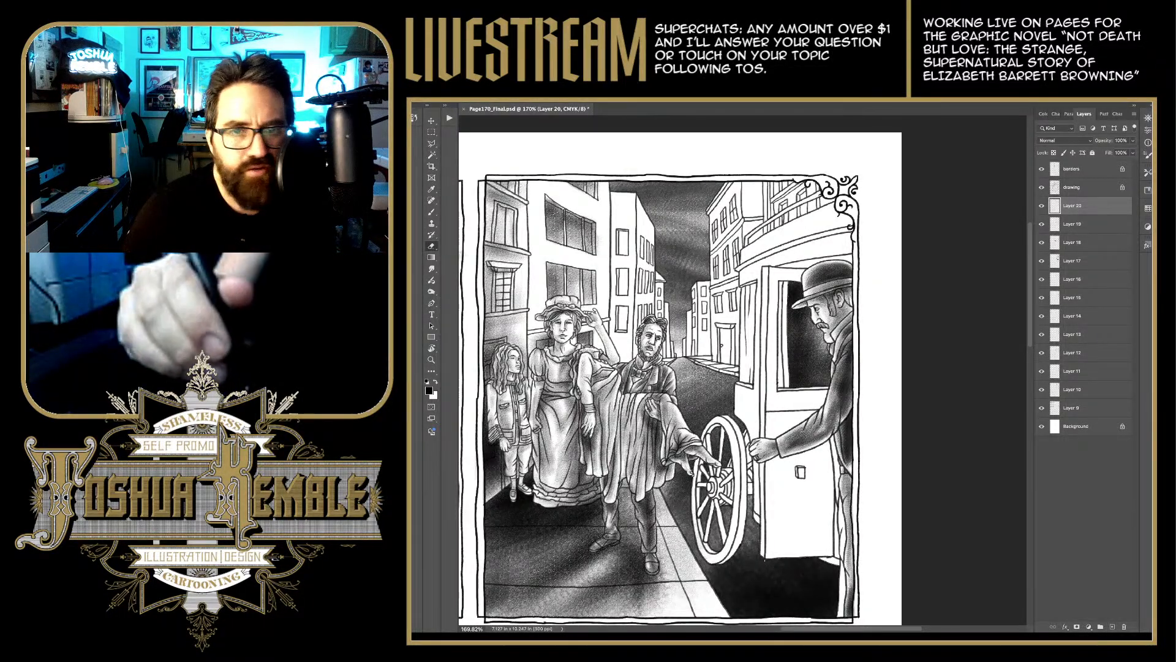
key("b")
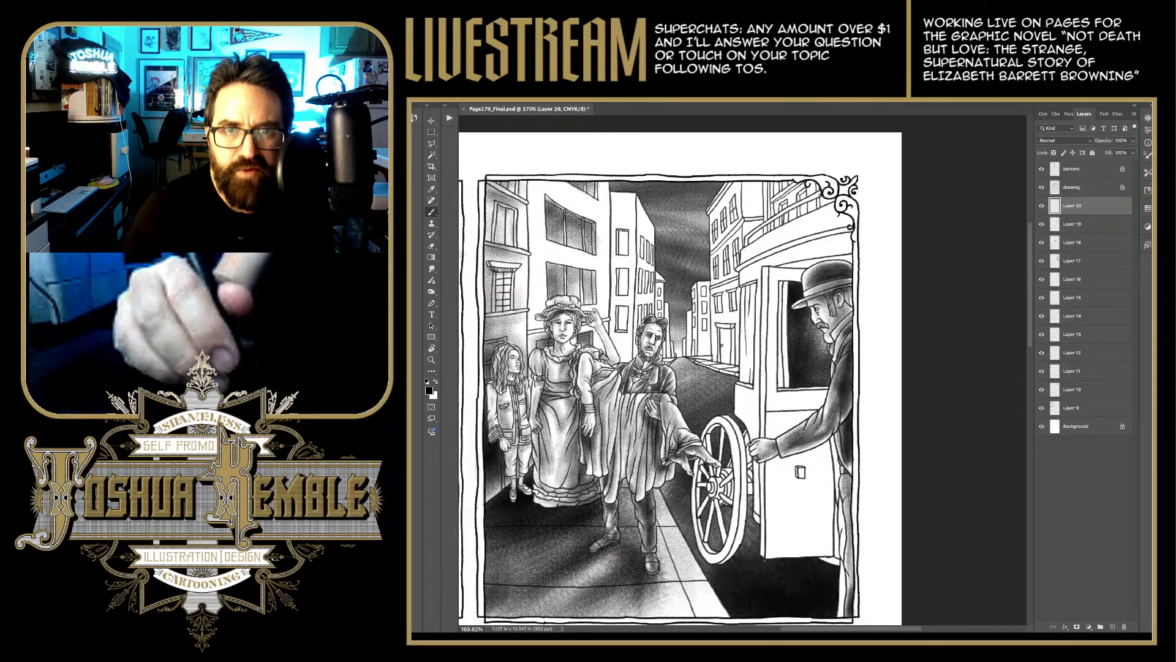
mouse_move(597, 191)
left_mouse_down()
mouse_move(595, 371)
mouse_move(598, 264)
mouse_move(583, 337)
mouse_move(582, 190)
mouse_move(578, 331)
mouse_move(570, 187)
mouse_move(564, 346)
mouse_move(562, 184)
mouse_move(551, 340)
mouse_move(538, 177)
mouse_move(534, 380)
mouse_move(541, 221)
mouse_move(548, 257)
mouse_move(535, 177)
mouse_move(535, 205)
left_mouse_up()
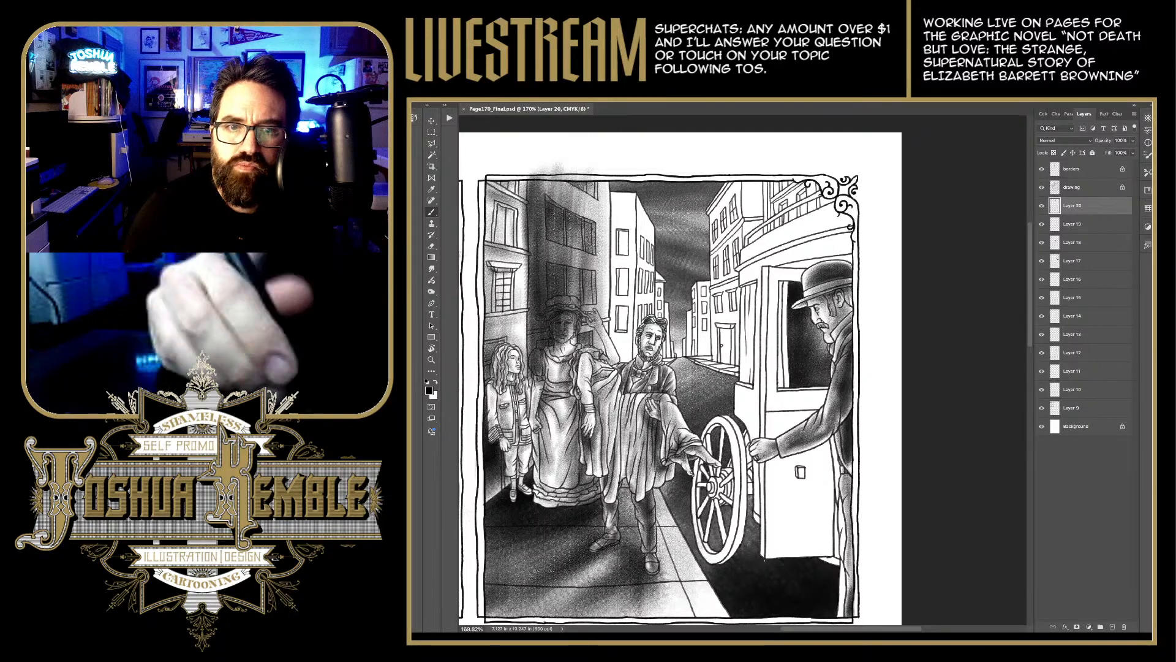
mouse_move(532, 356)
left_mouse_down()
mouse_move(532, 401)
mouse_move(535, 389)
left_mouse_up()
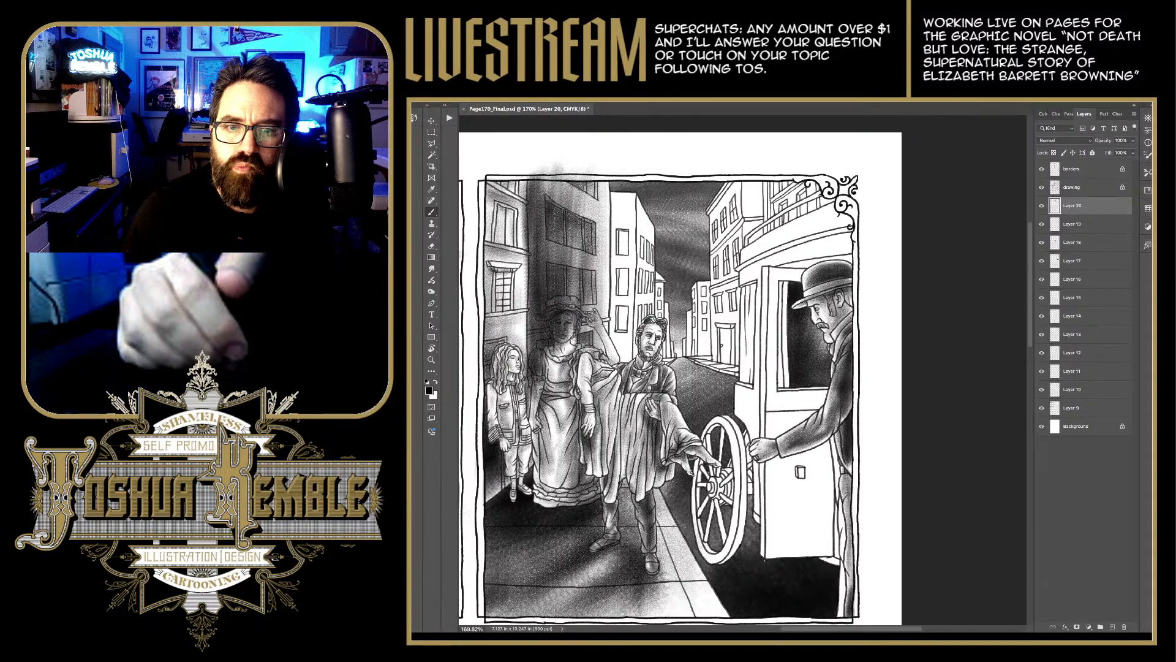
left_click_drag(532, 448, 532, 468)
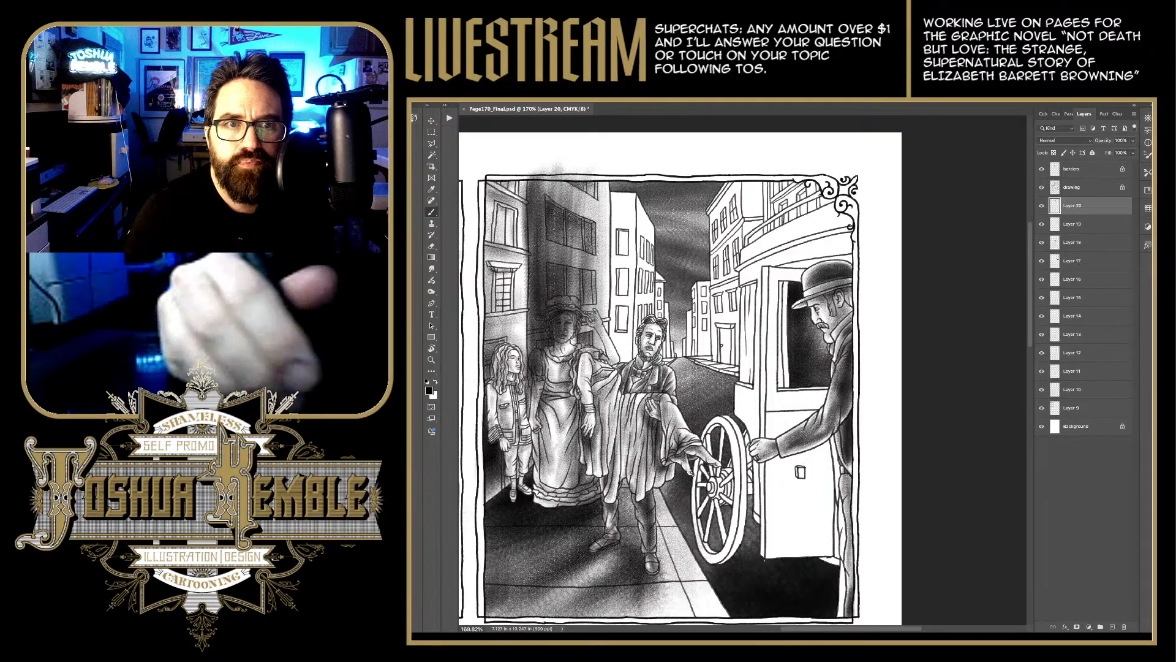
Step: Select the wall behind the woman with the Magic Wand on the drawing layer, invert the selection, and make Layer 20 active
key("w")
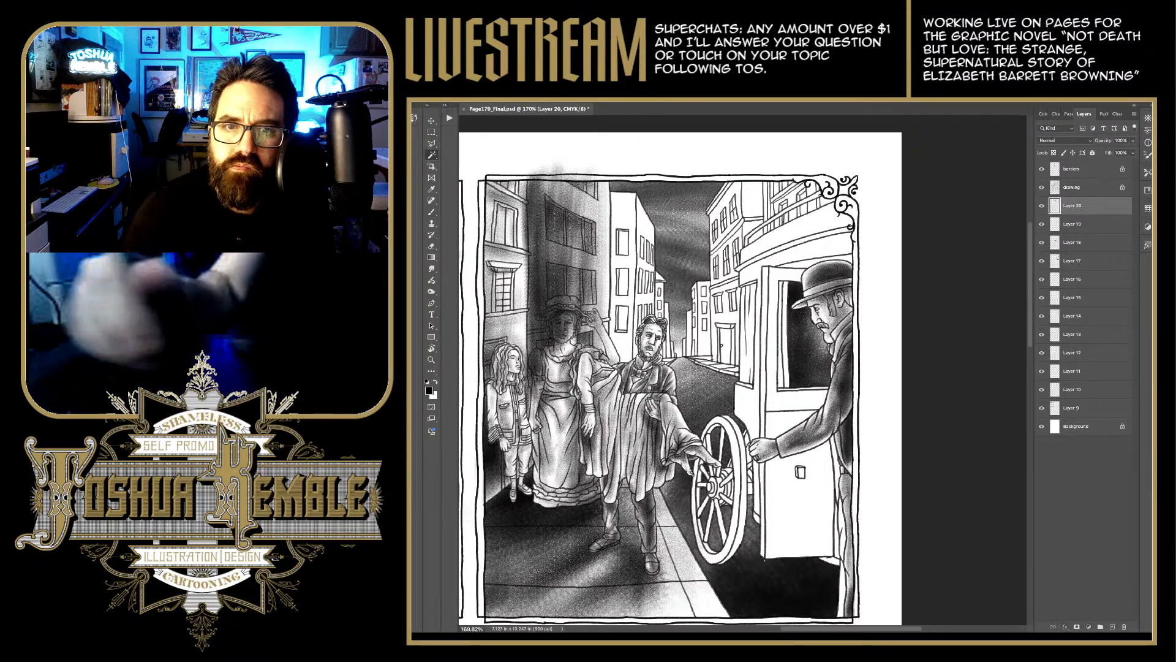
left_click(1084, 186)
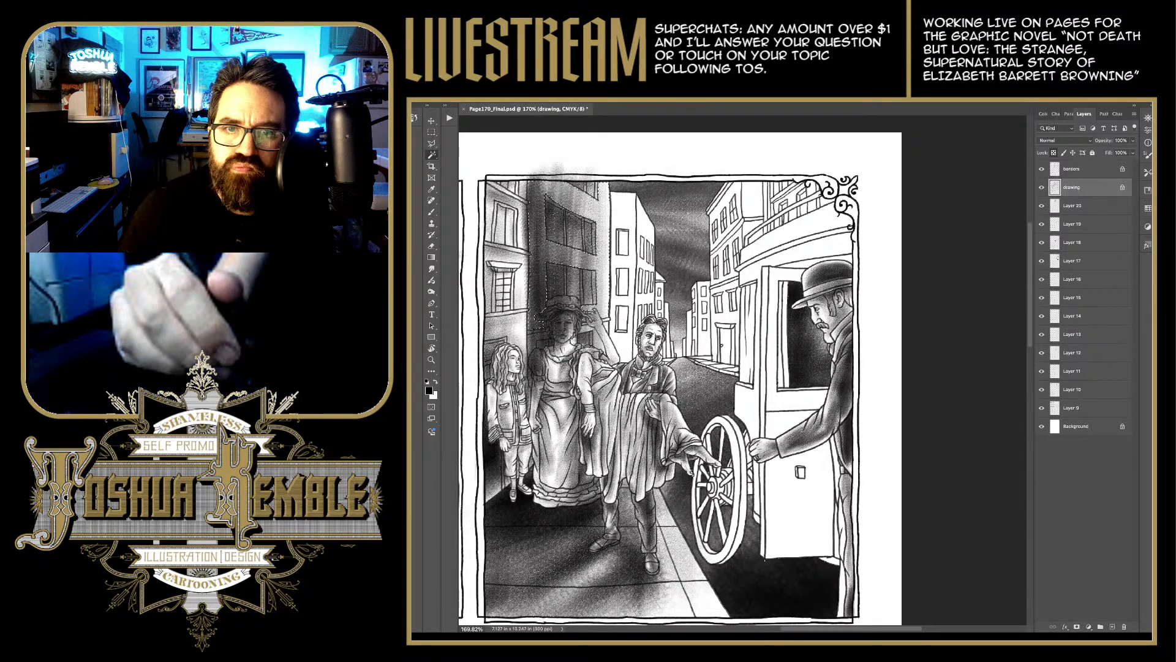
left_click_drag(567, 196, 585, 306)
scroll(594, 306, "up", 4)
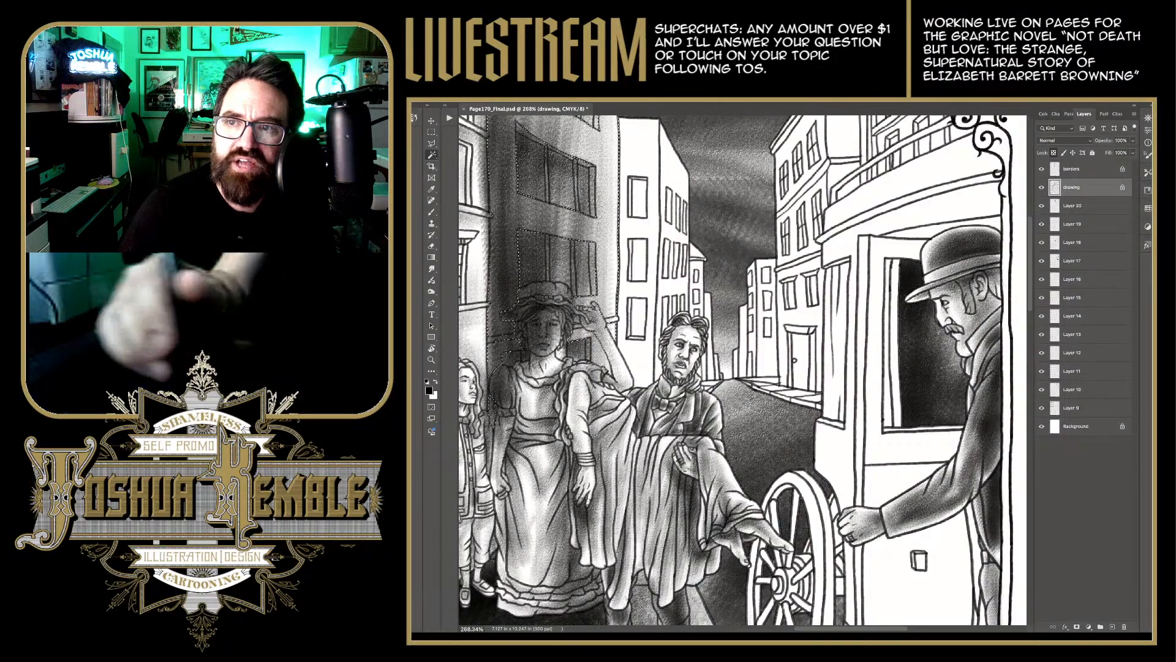
left_click(1091, 206)
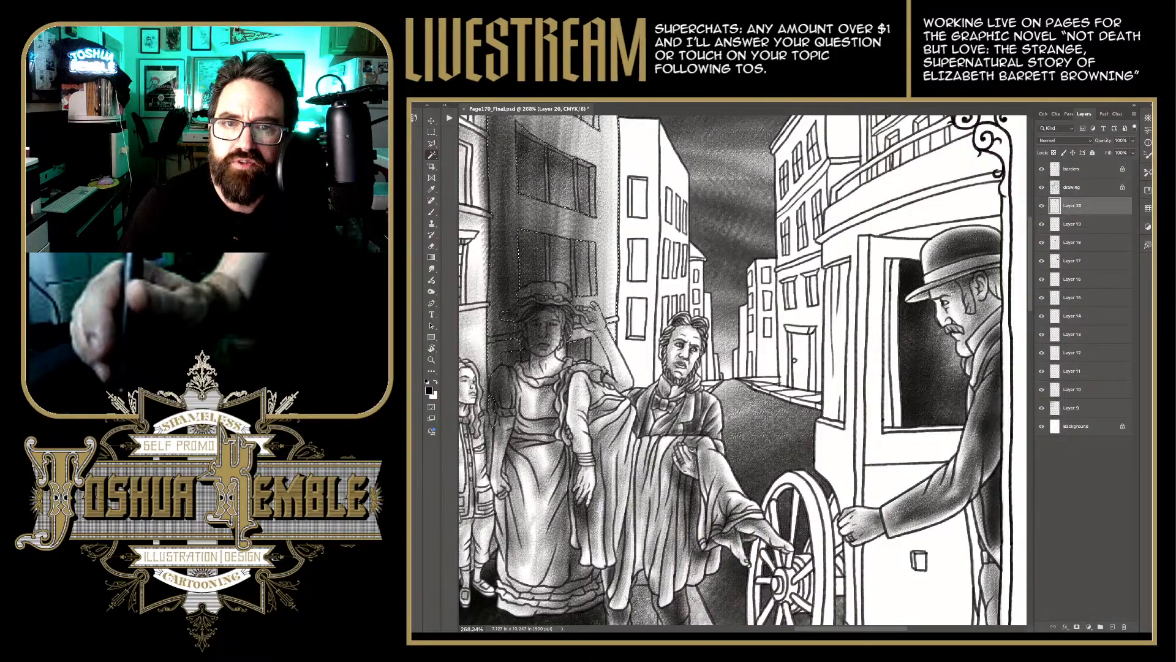
Step: Try clearing the tone outside the wall, undo it, and toggle Layer 20's visibility to compare the shading
key("Delete")
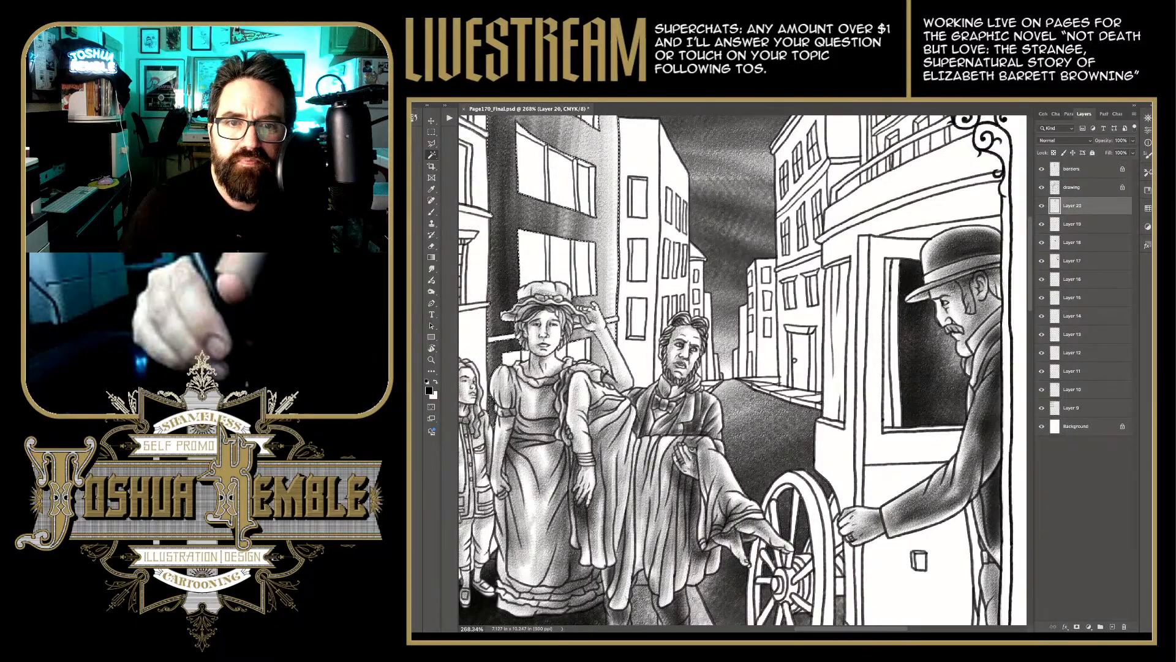
key("ctrl+z")
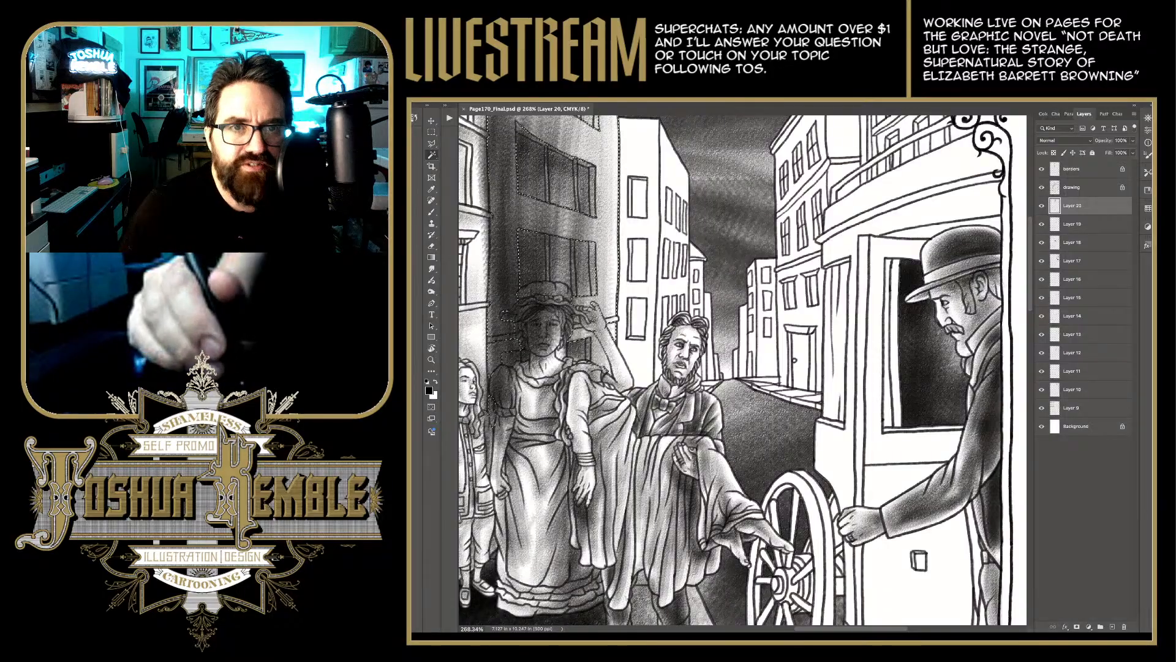
left_click_drag(723, 367, 765, 432)
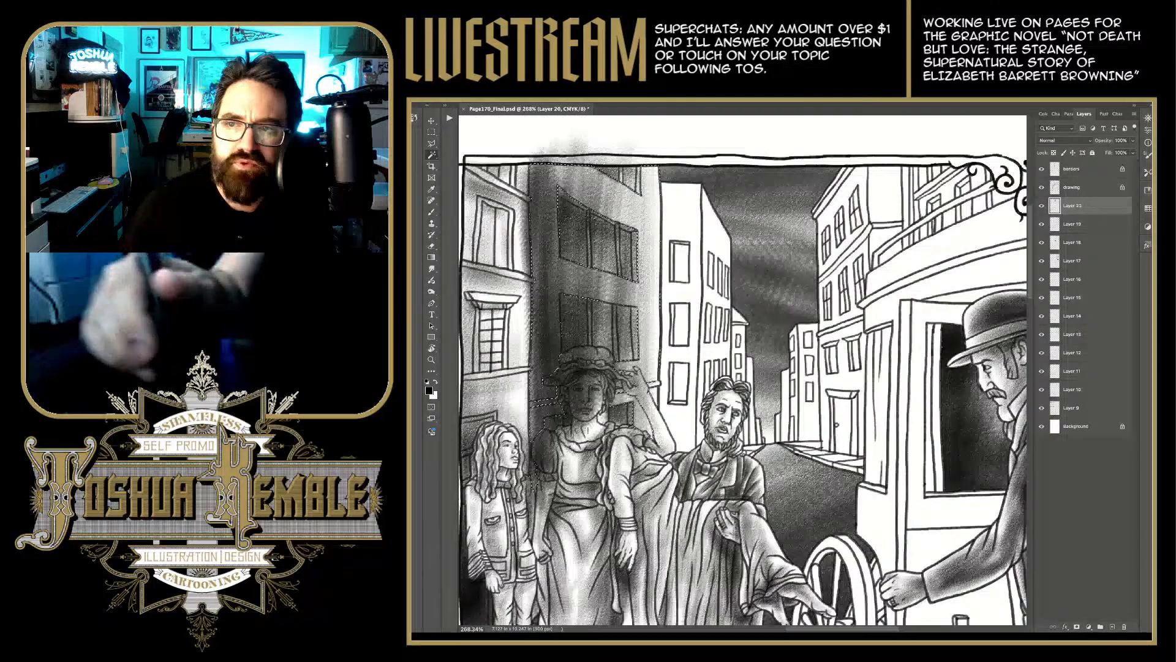
left_click(1042, 206)
left_click(1041, 206)
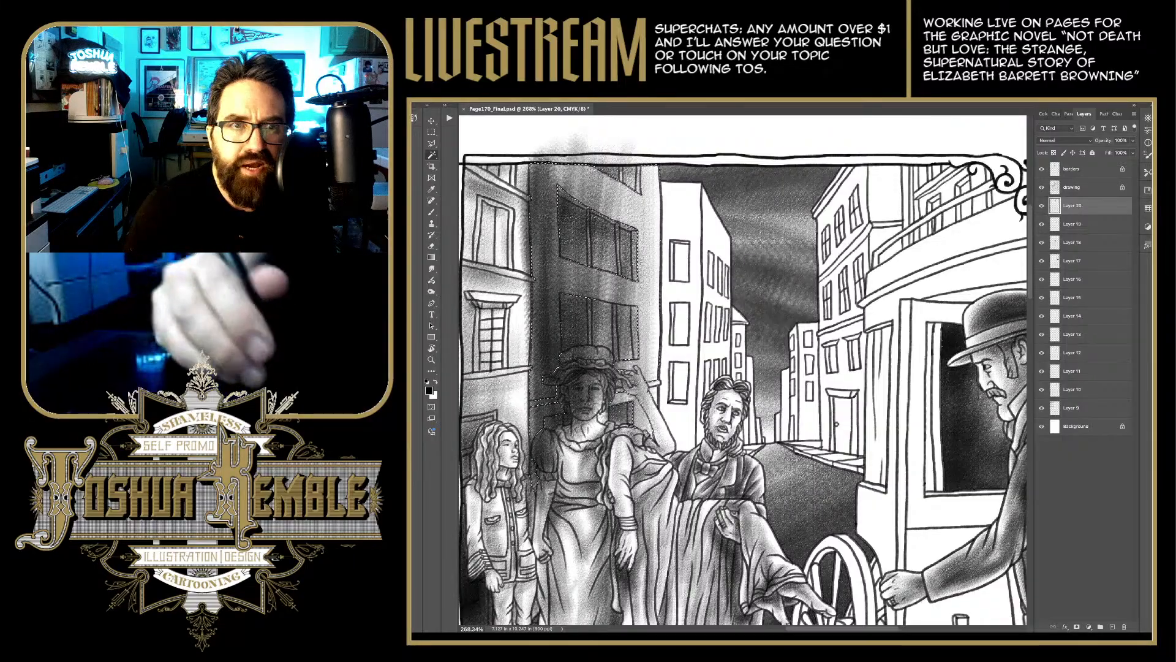
Step: Clear Layer 20's tone from everything outside the wall, including the windows, figures and neighbouring building
key("l")
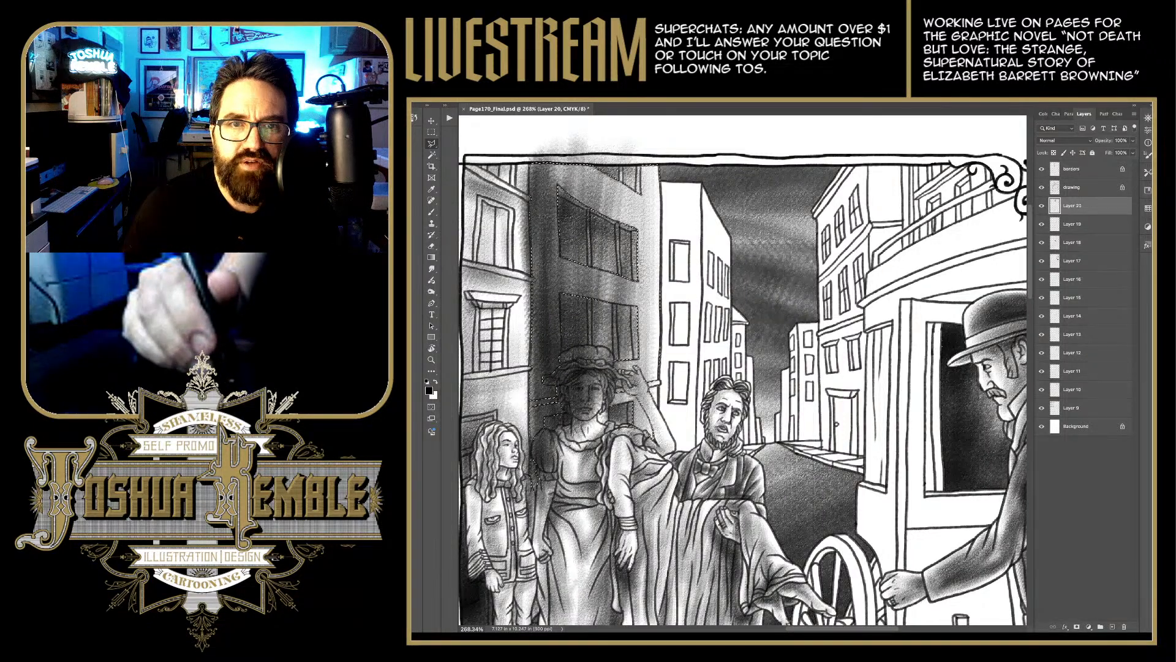
key("Delete")
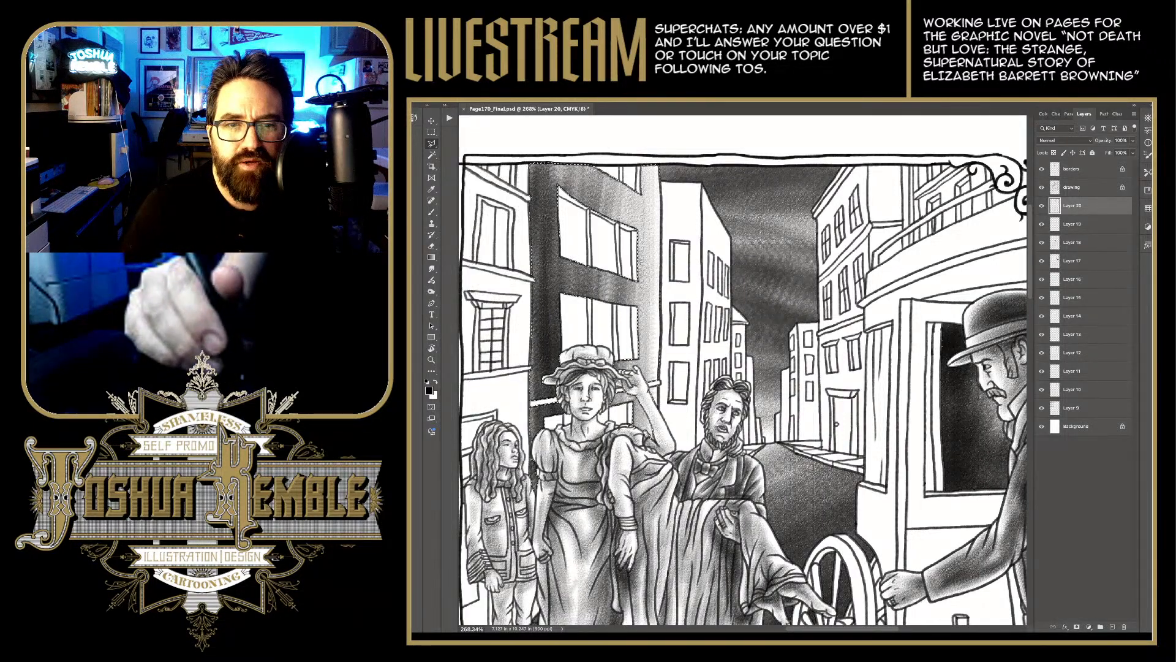
Step: Undo the last clearing, then erase Layer 20's tone along the neighbouring building's edge and above the panel border
key("ctrl+z")
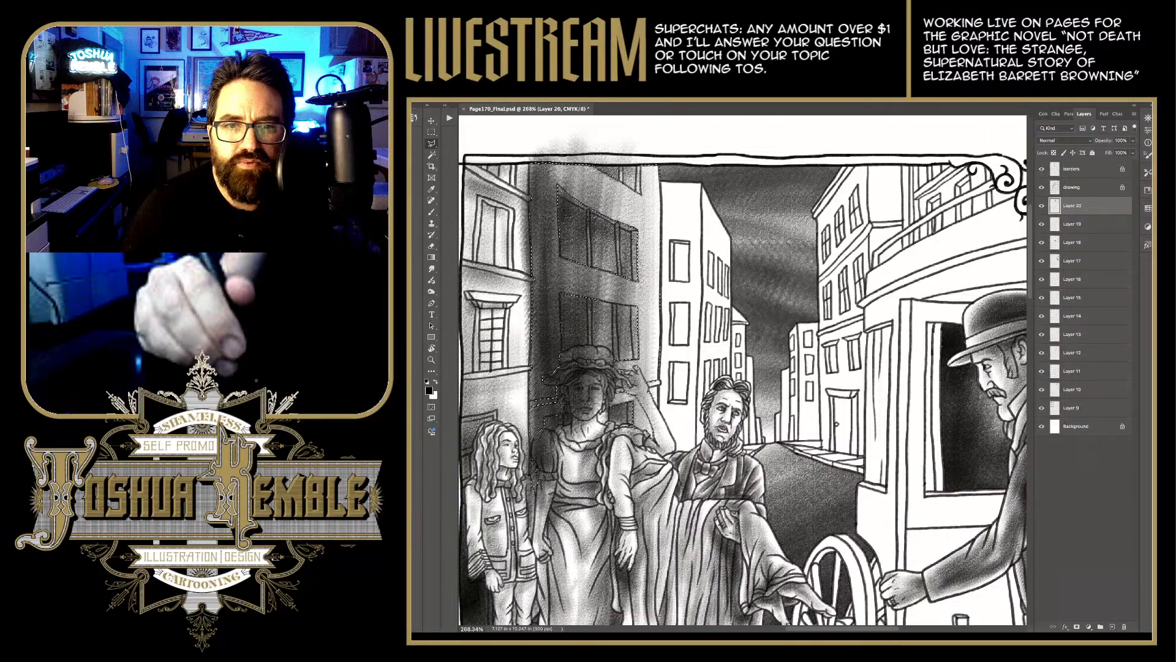
scroll(742, 387, "up", 1)
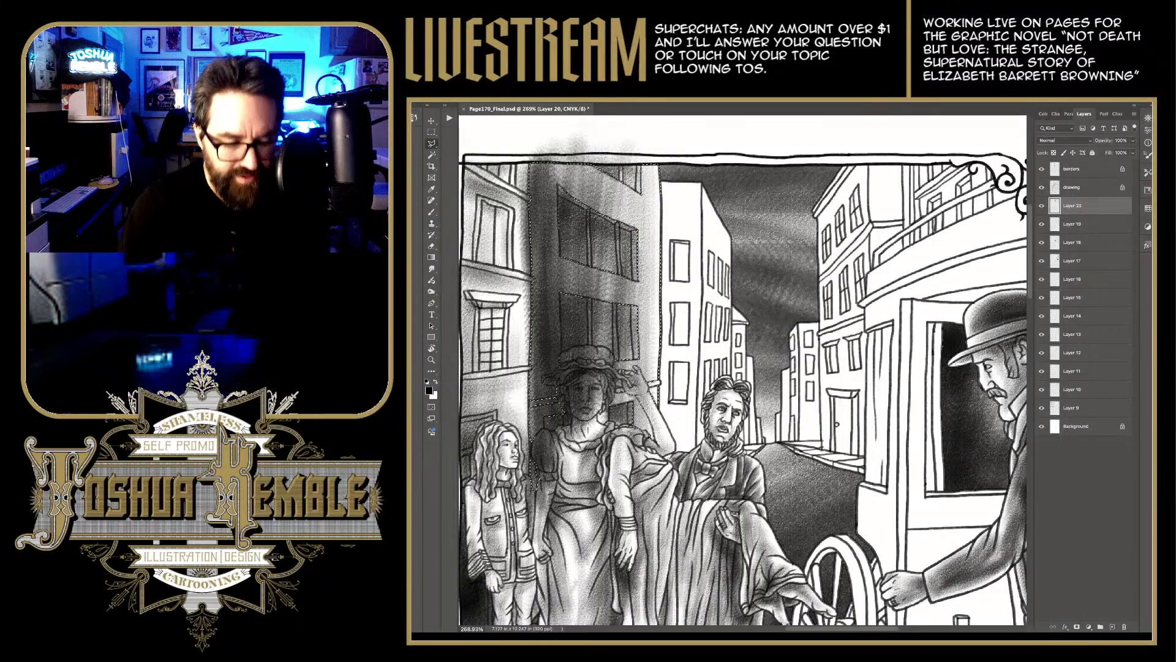
key("e")
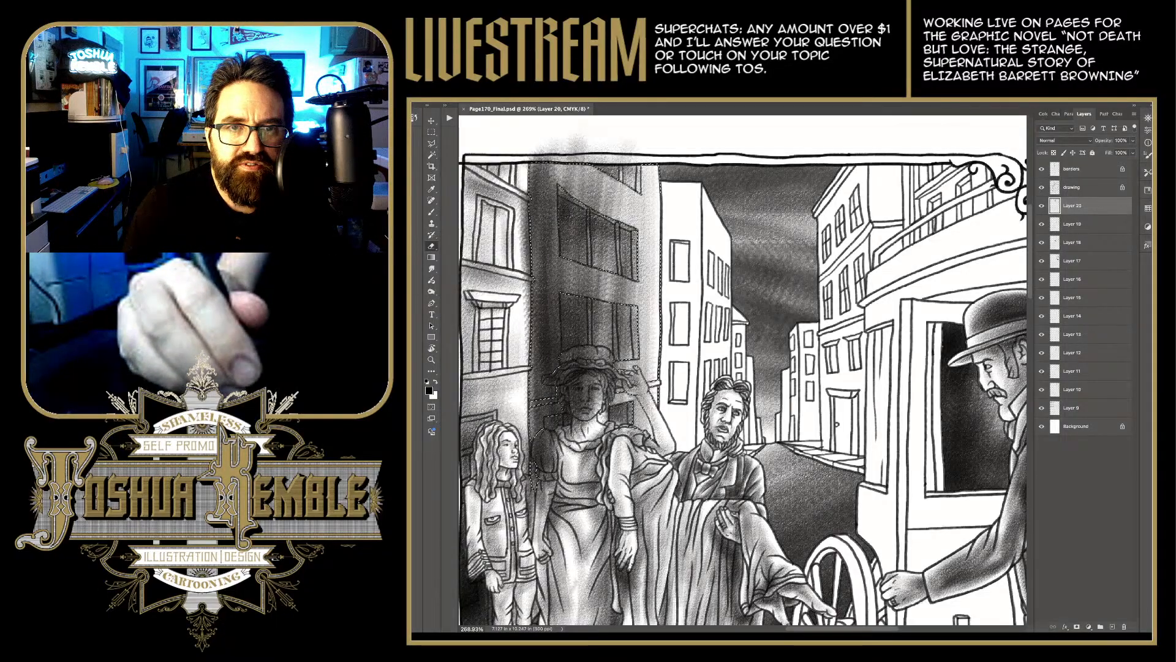
left_click_drag(525, 202, 527, 357)
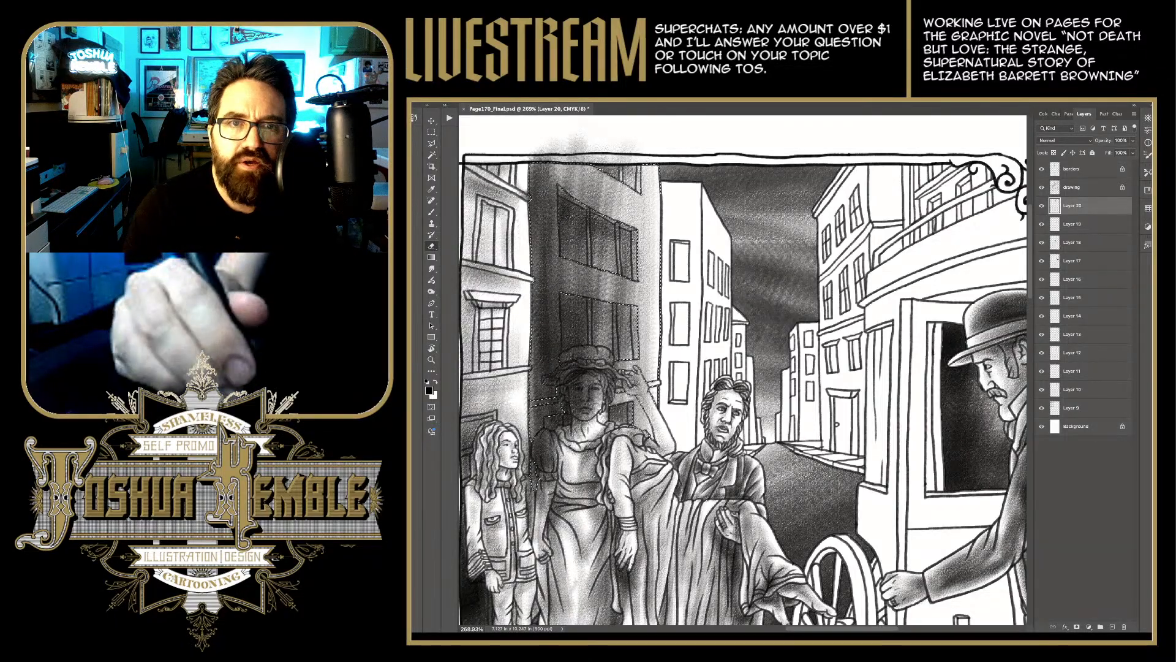
mouse_move(530, 158)
left_mouse_down()
mouse_move(603, 162)
mouse_move(544, 143)
left_mouse_up()
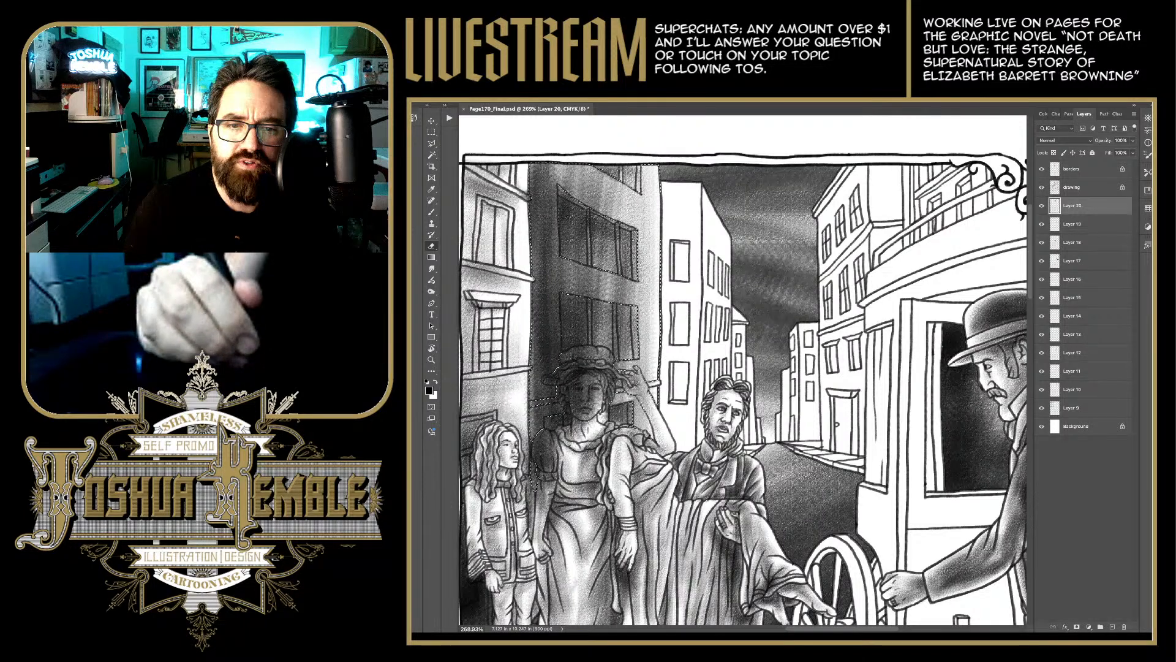
Step: Erase the tone covering the woman's body, hat, face and raised arm, drop the selection, and save the file
mouse_move(533, 451)
left_mouse_down()
mouse_move(549, 438)
mouse_move(544, 484)
mouse_move(585, 389)
mouse_move(605, 390)
left_mouse_up()
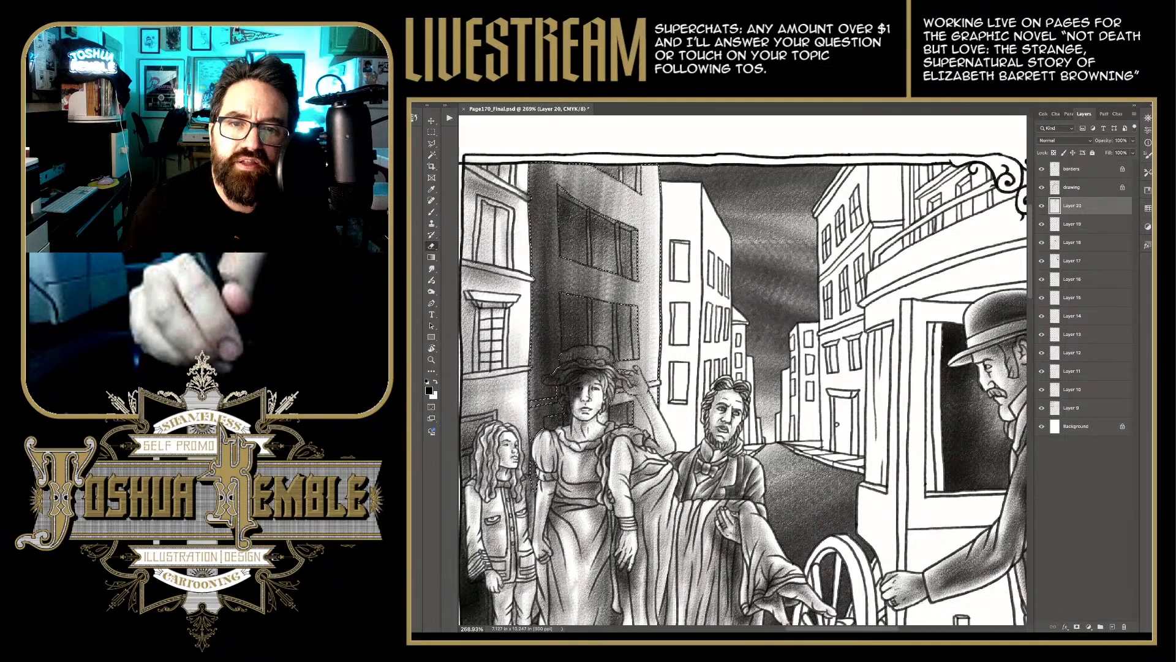
left_click_drag(592, 352, 576, 355)
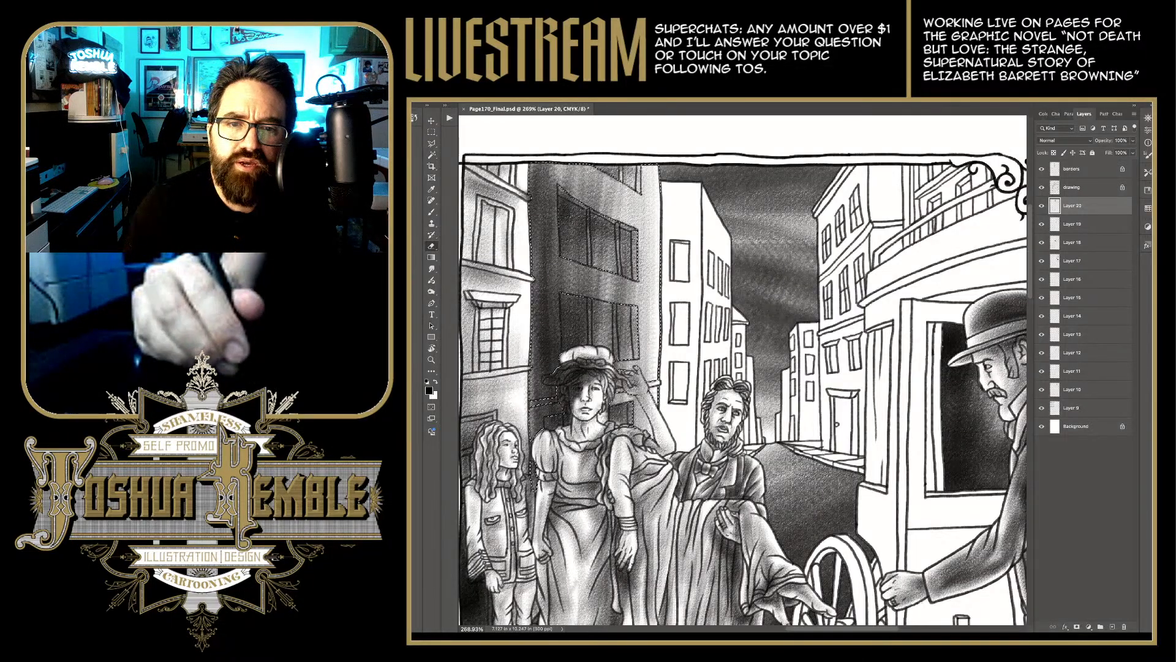
mouse_move(599, 358)
left_mouse_down()
mouse_move(621, 376)
mouse_move(588, 385)
mouse_move(570, 414)
mouse_move(560, 380)
mouse_move(594, 360)
mouse_move(588, 383)
left_mouse_up()
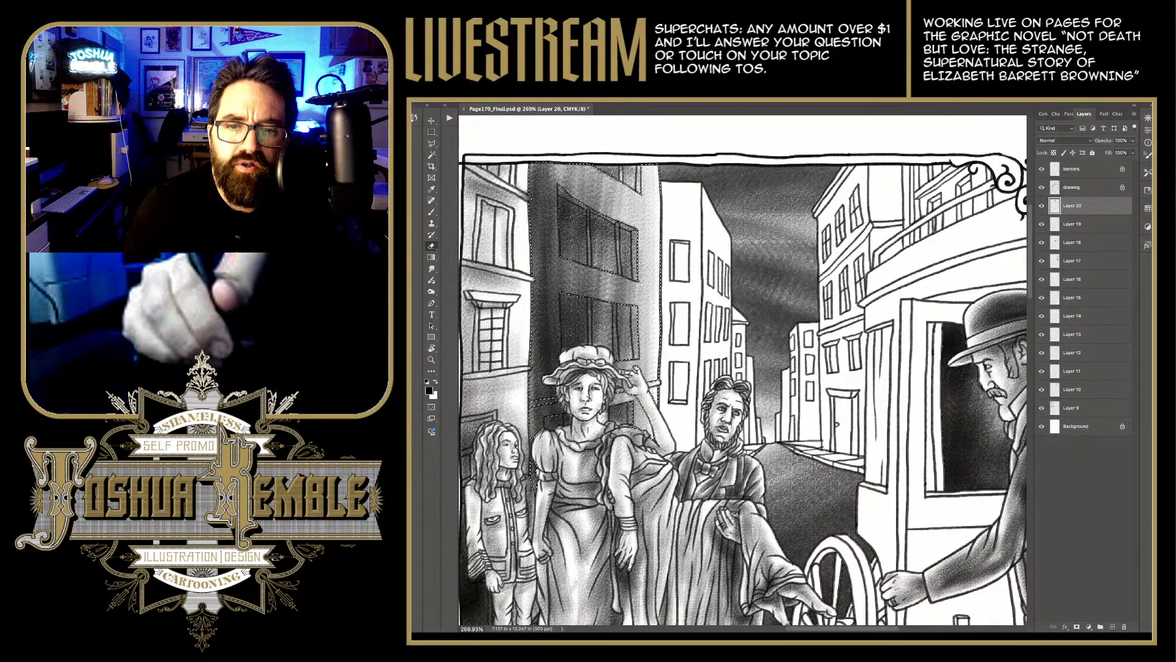
left_click_drag(637, 432, 610, 434)
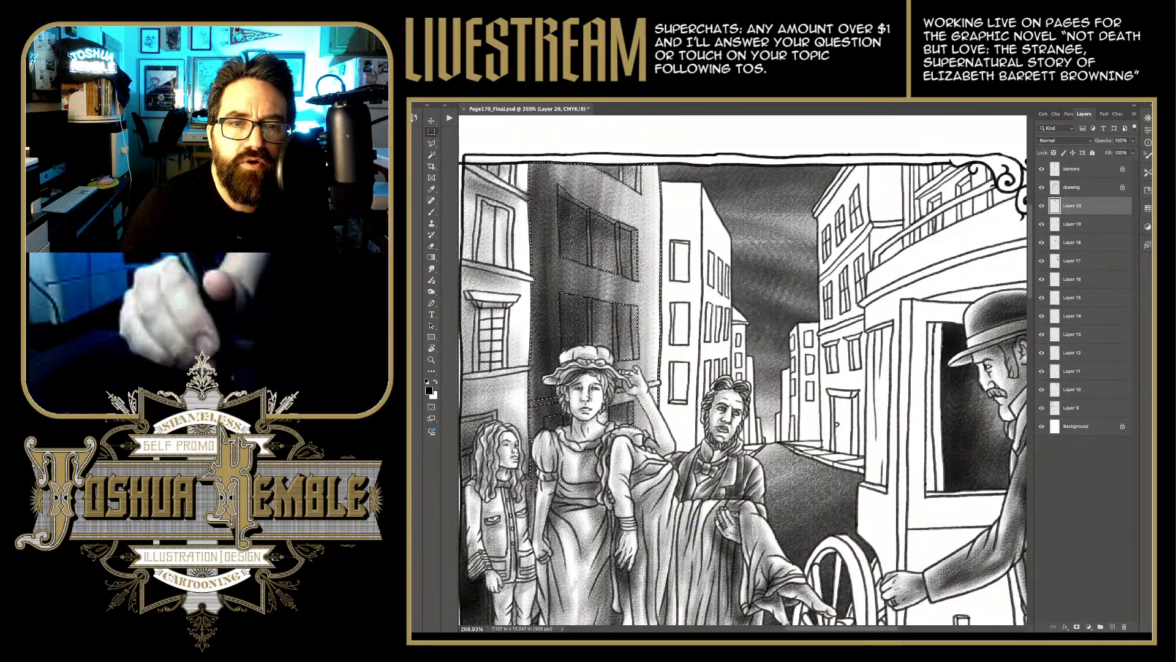
key("m")
key("ctrl+d")
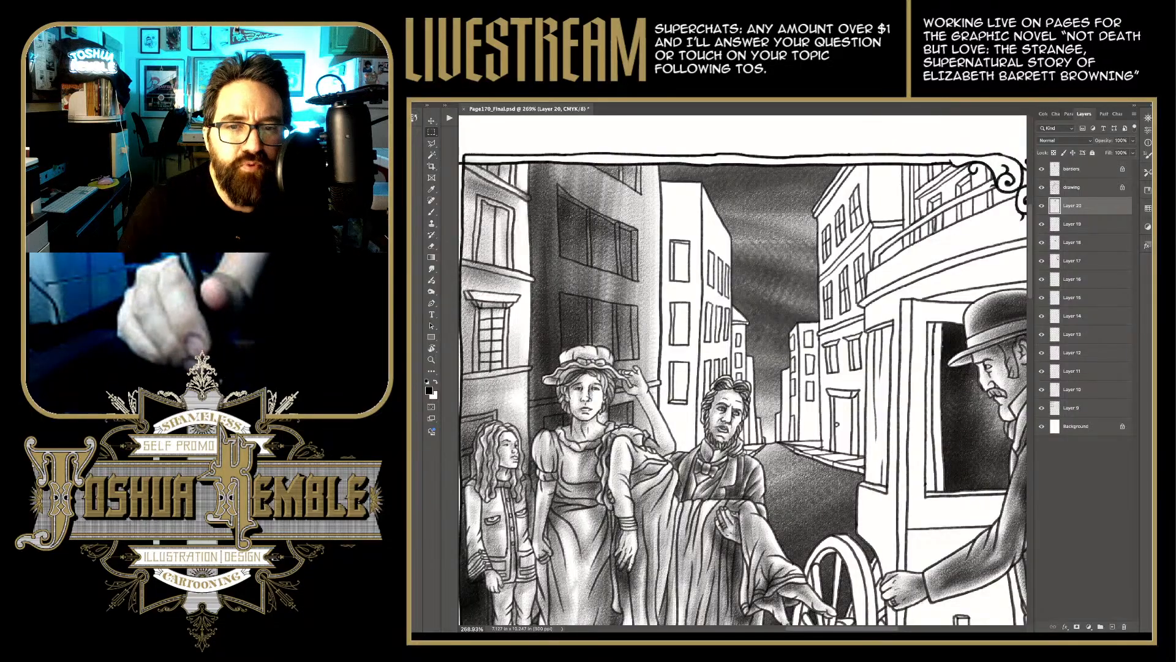
scroll(742, 368, "down", 3)
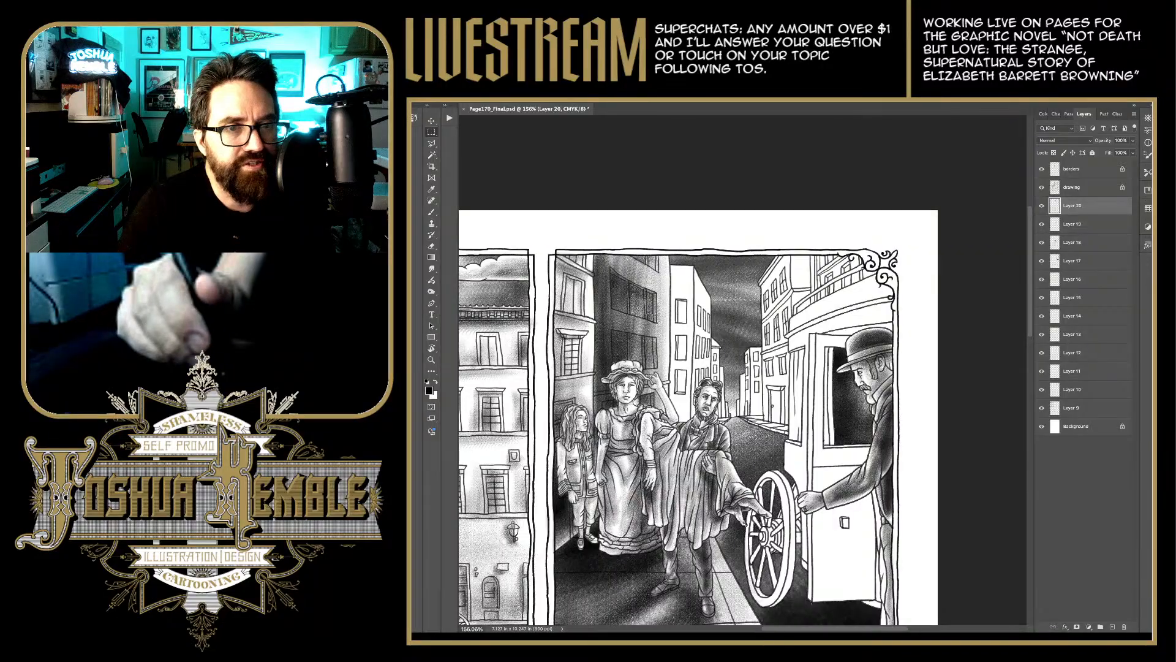
key("ctrl+s")
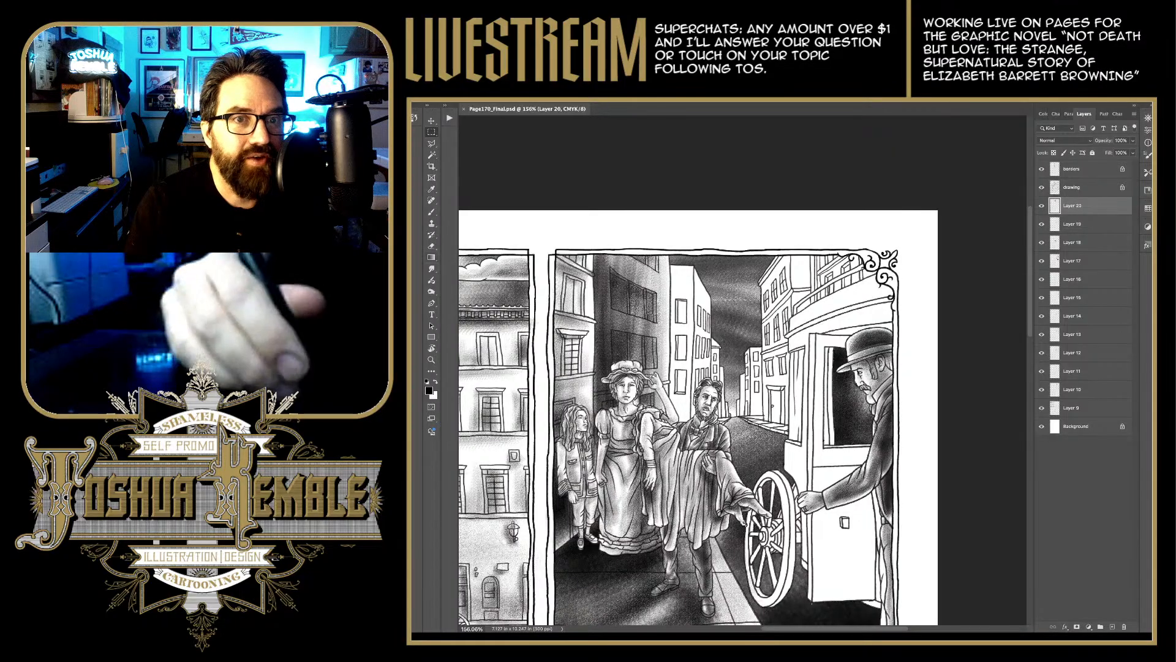
Step: Select the next building's front wall, excluding its windows, with the Magic Wand on the drawing layer, and ready the Brush on Layer 20
key("w")
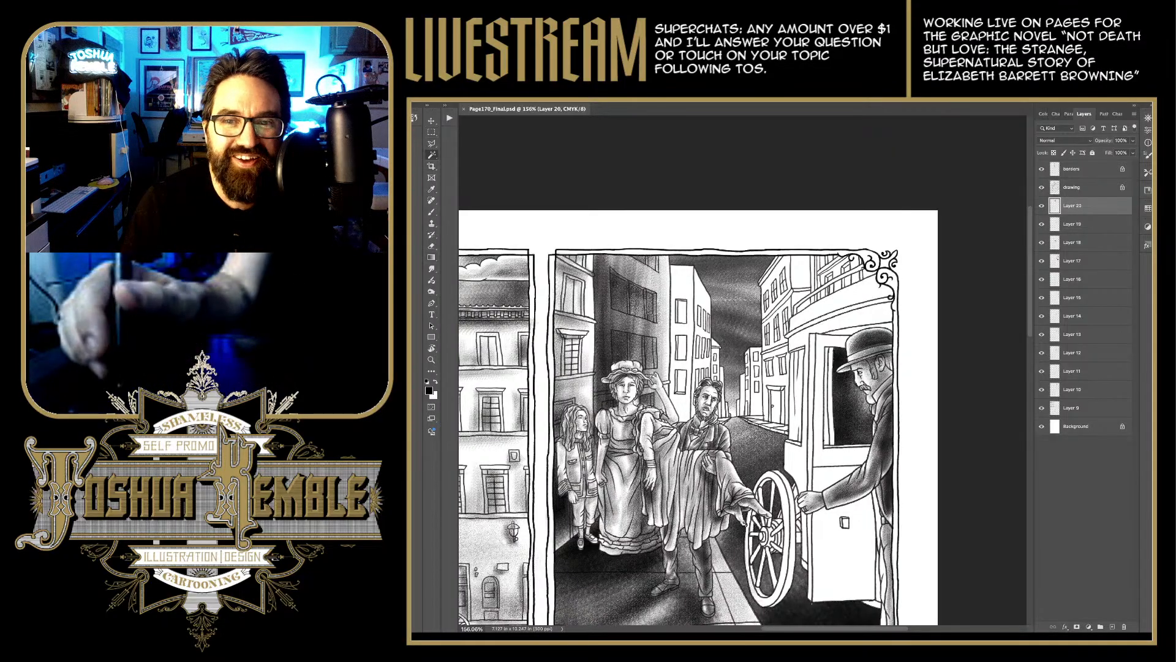
left_click(1081, 187)
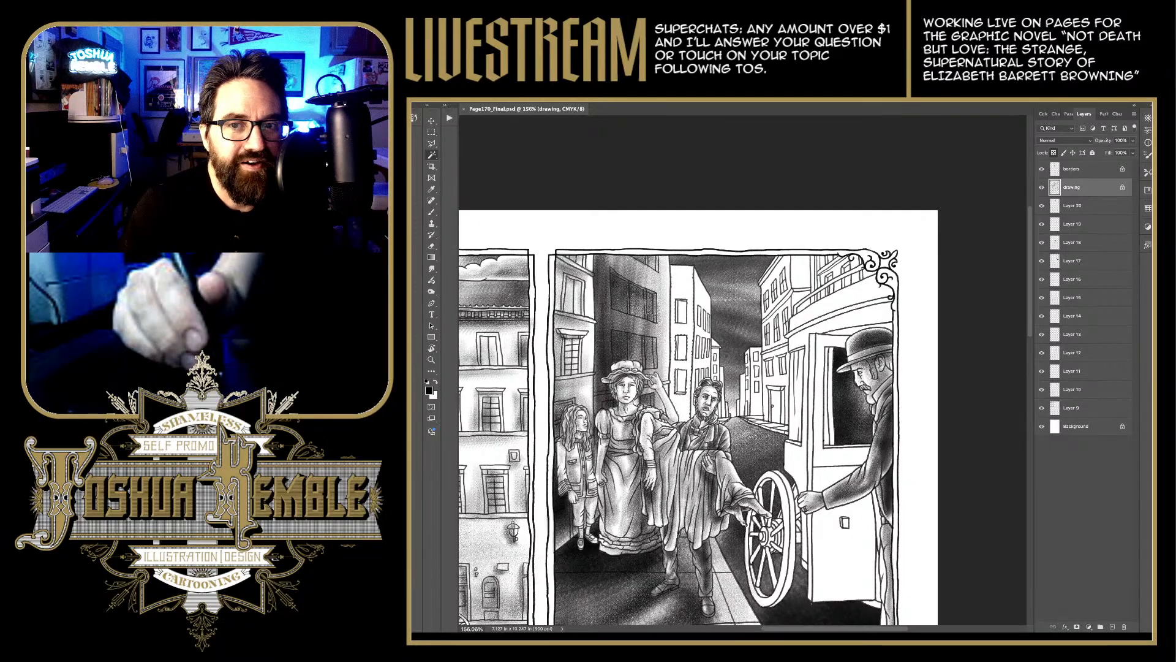
scroll(719, 285, "up", 3)
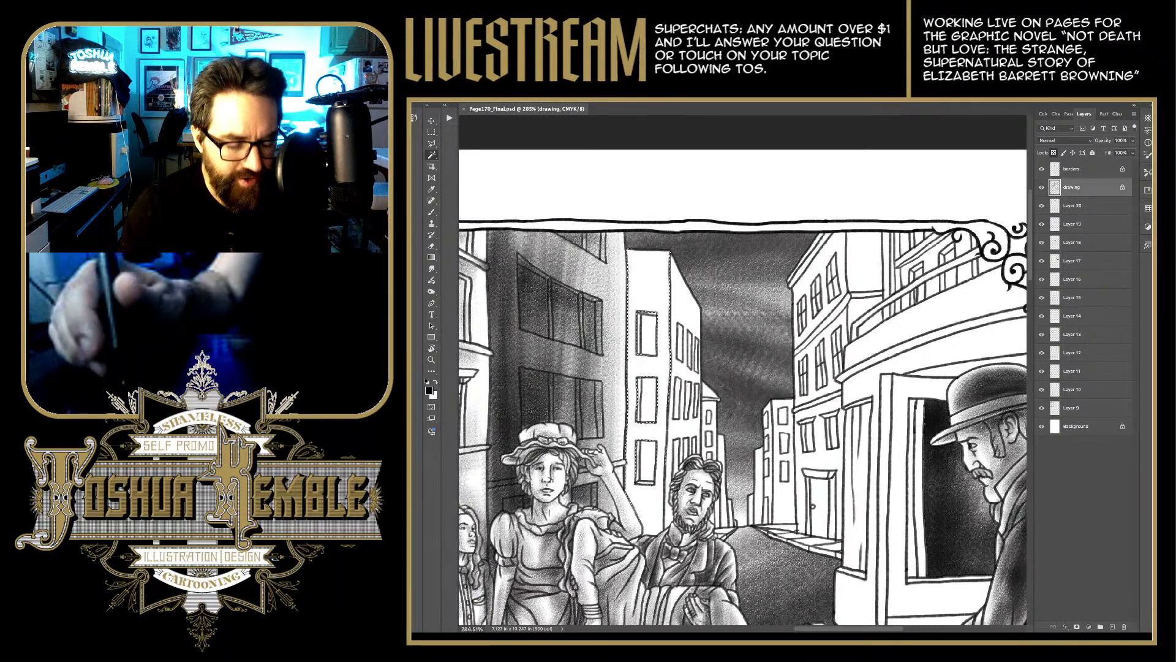
left_click(1081, 205)
key("b")
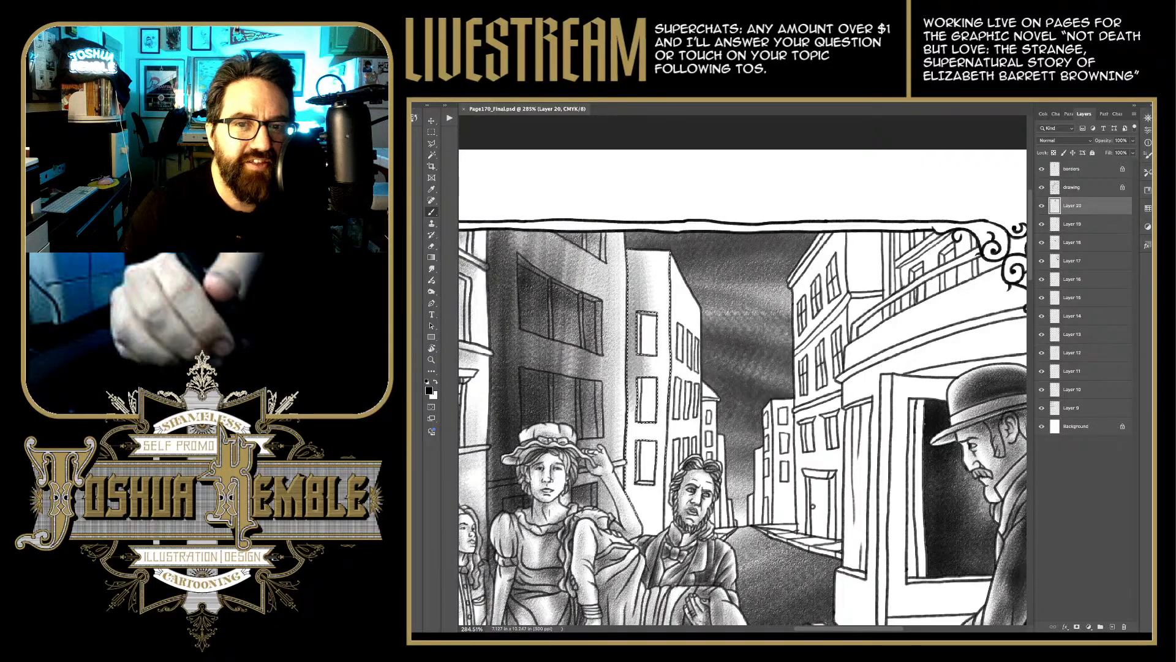
Step: Brush a dark shadow down the selected front wall, deepest along its outer edge and base, and drop the selection
mouse_move(663, 254)
left_mouse_down()
mouse_move(635, 475)
mouse_move(651, 523)
left_mouse_up()
mouse_move(656, 417)
left_mouse_down()
mouse_move(651, 527)
mouse_move(631, 438)
mouse_move(634, 527)
mouse_move(631, 466)
left_mouse_up()
left_click_drag(640, 325, 640, 438)
left_click_drag(637, 346, 643, 463)
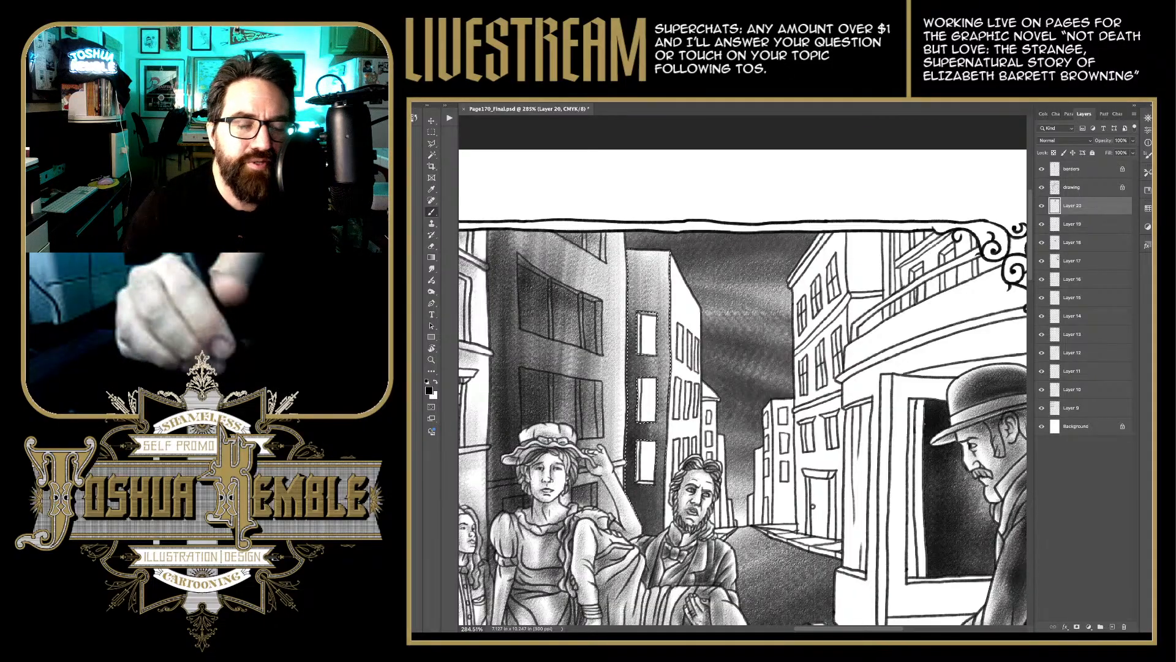
left_click_drag(641, 284, 634, 435)
key("m")
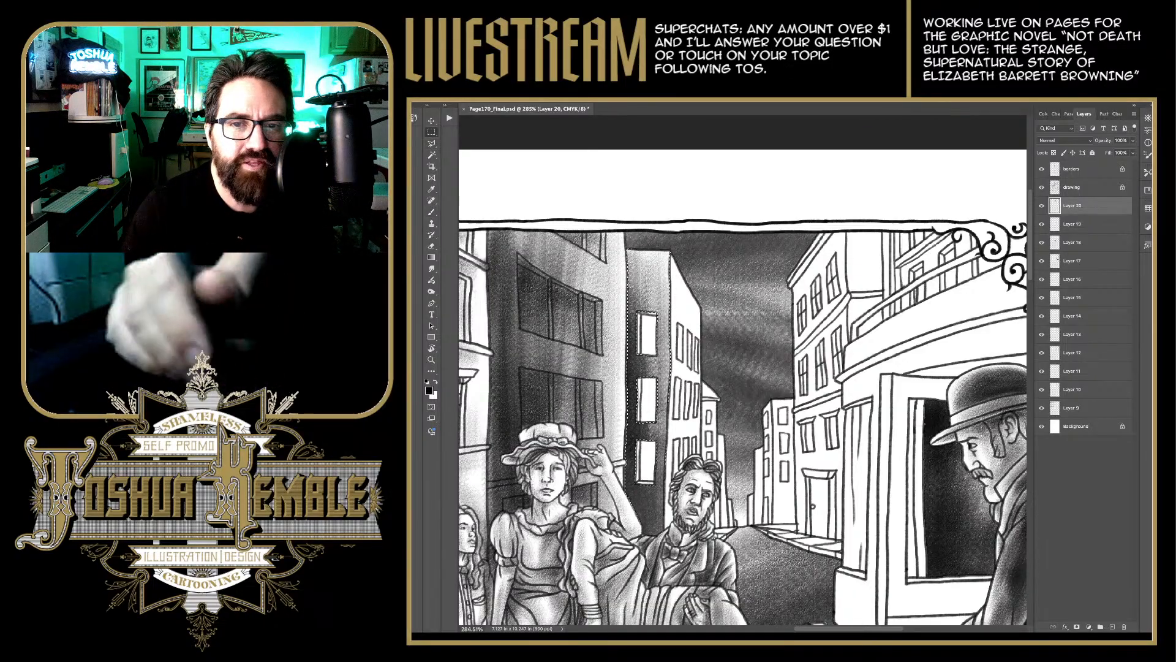
key("ctrl+d")
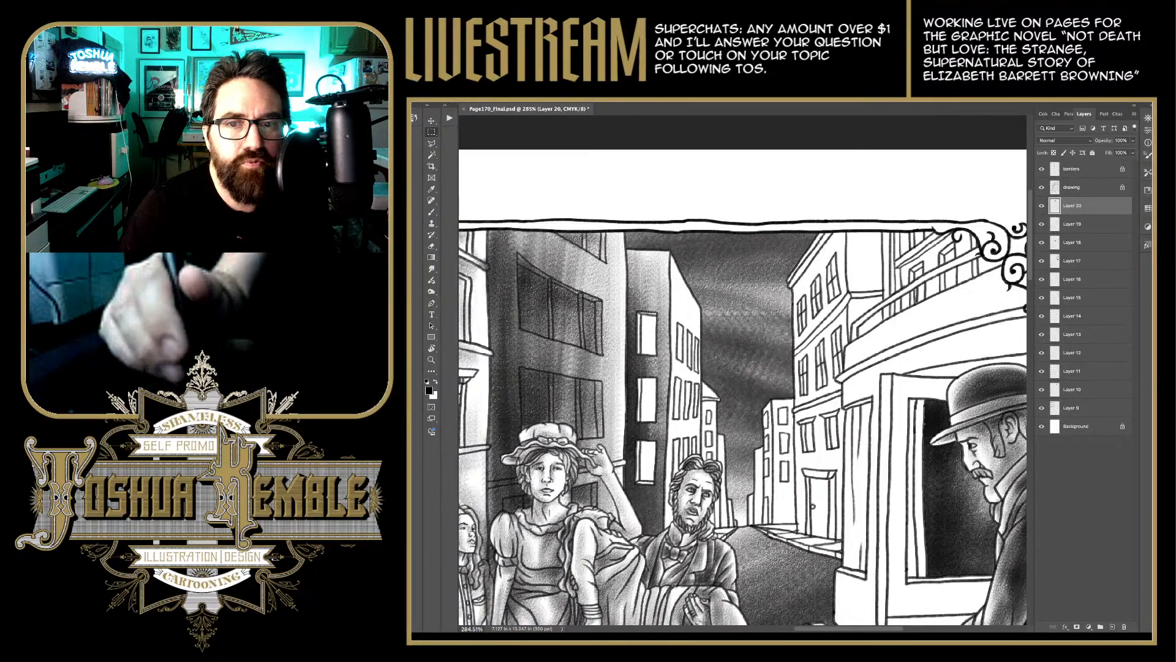
Step: Select the three window panes in the shaded front wall with the Magic Wand on the drawing layer, and make Layer 20 active
scroll(692, 429, "up", 3)
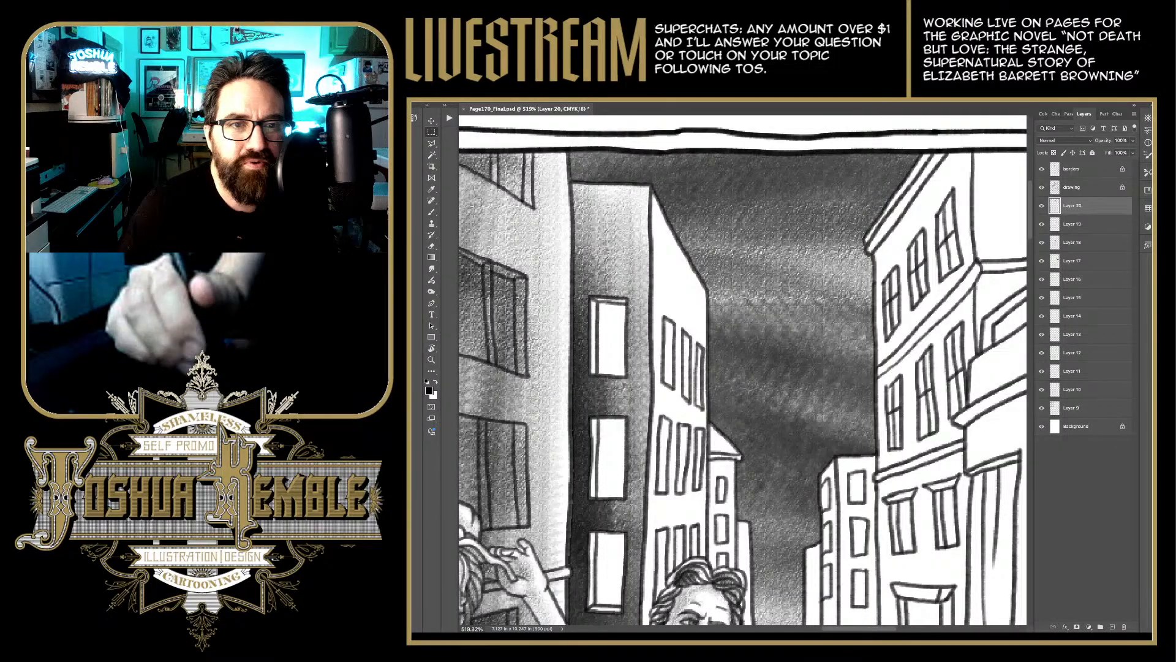
scroll(693, 429, "up", 2)
key("w")
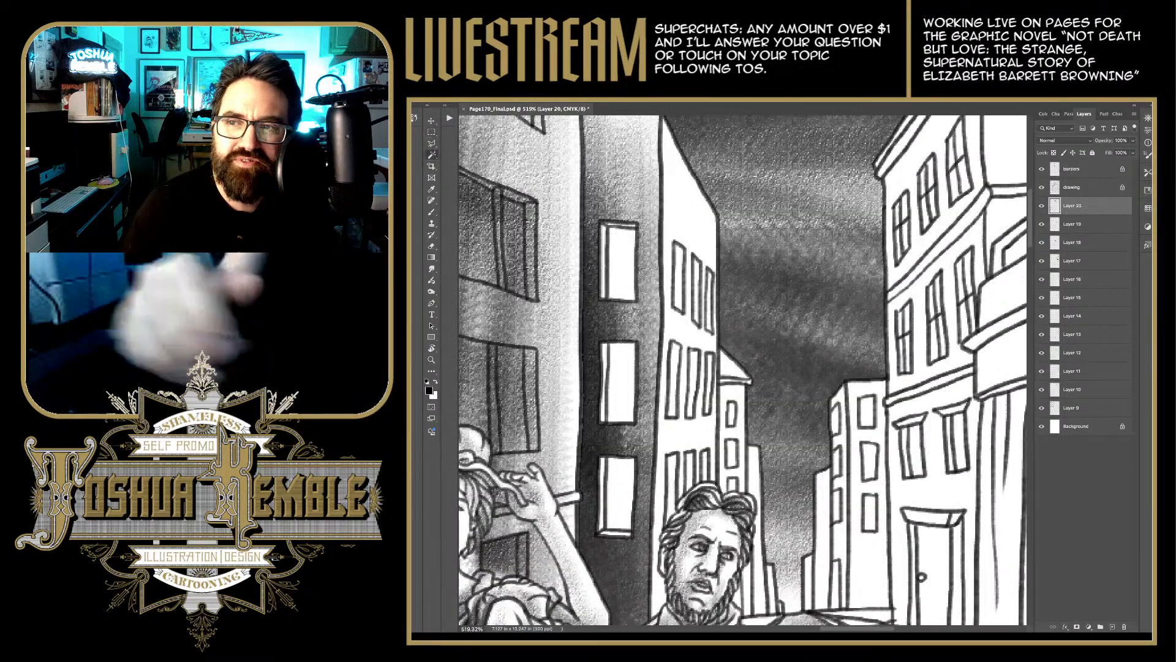
left_click(1079, 186)
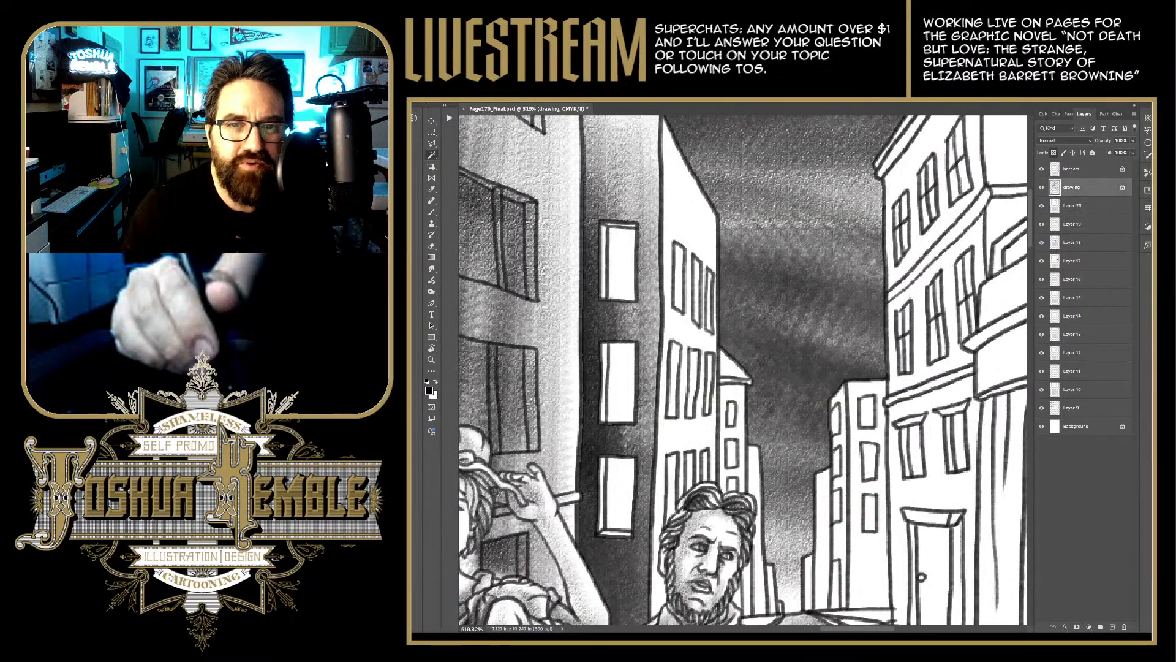
left_click(610, 261)
left_click(618, 383)
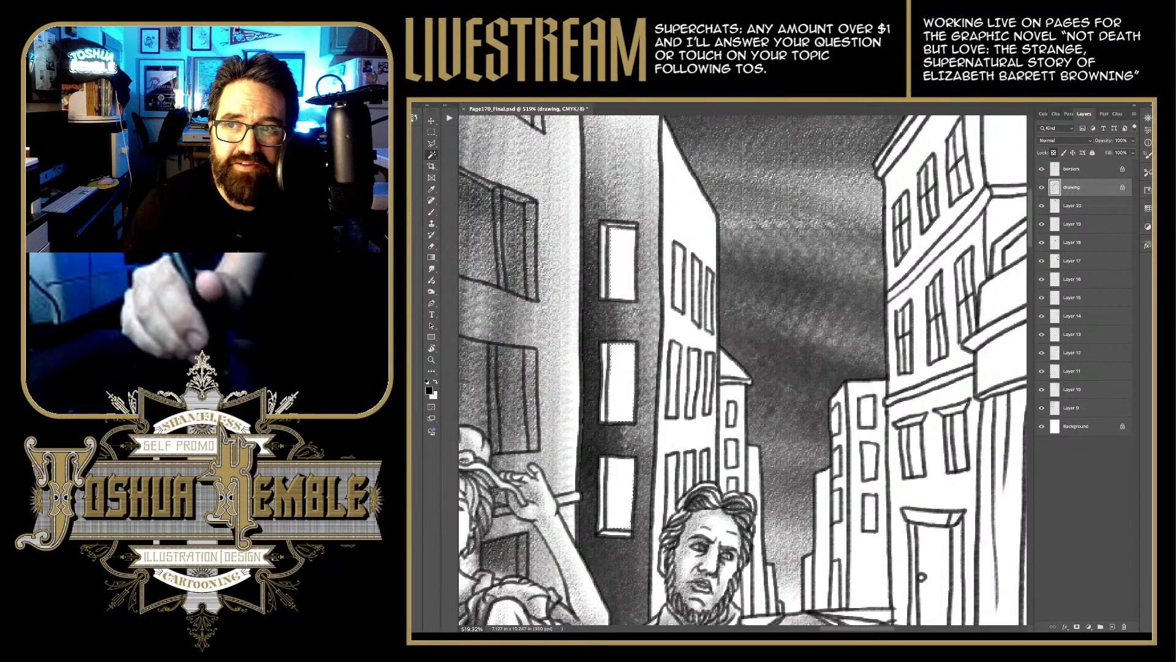
key("alt+bracketleft")
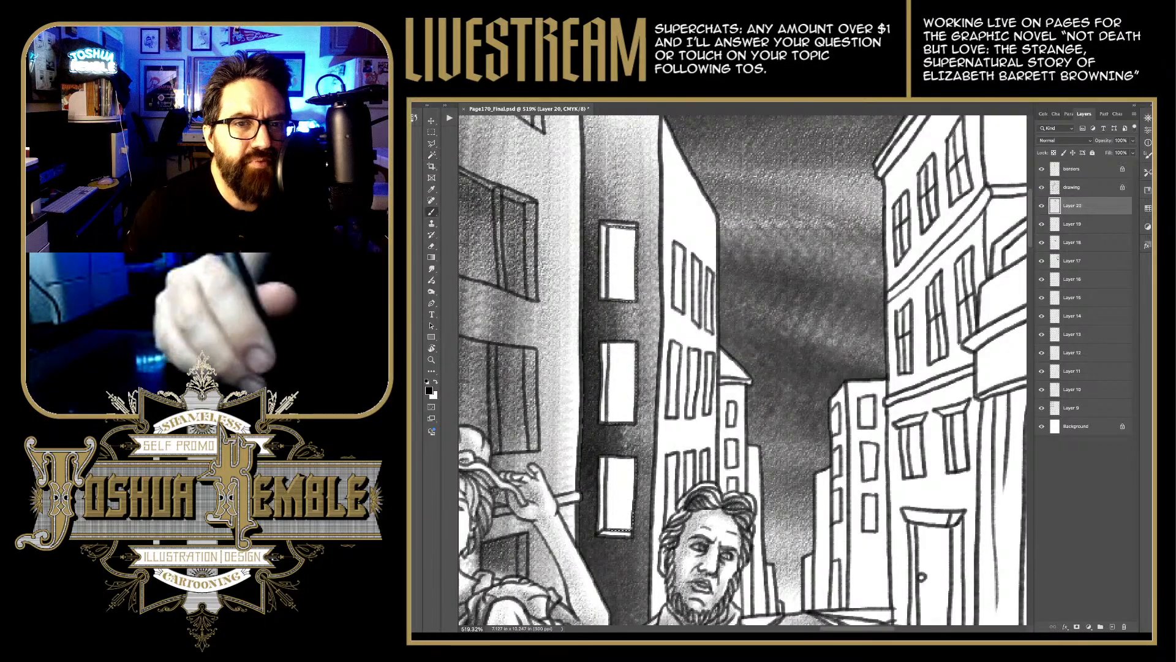
Step: Brush a dark graduated tone into the three selected window panes, darkest toward their tops, and drop the selection
key("b")
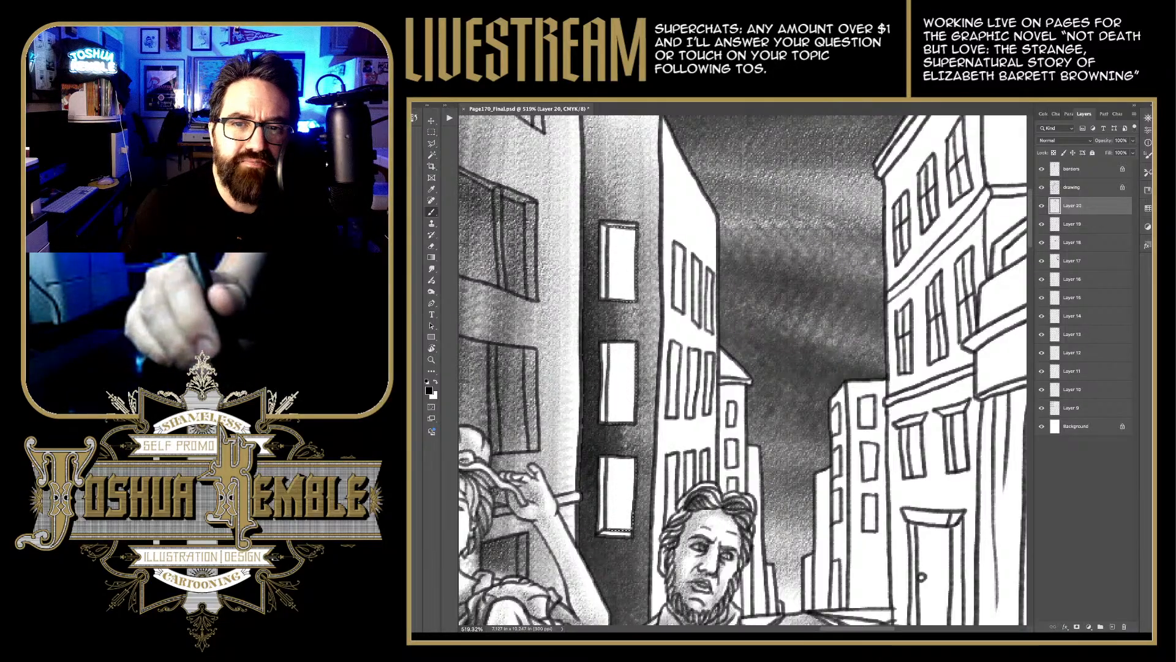
left_click_drag(622, 300, 622, 226)
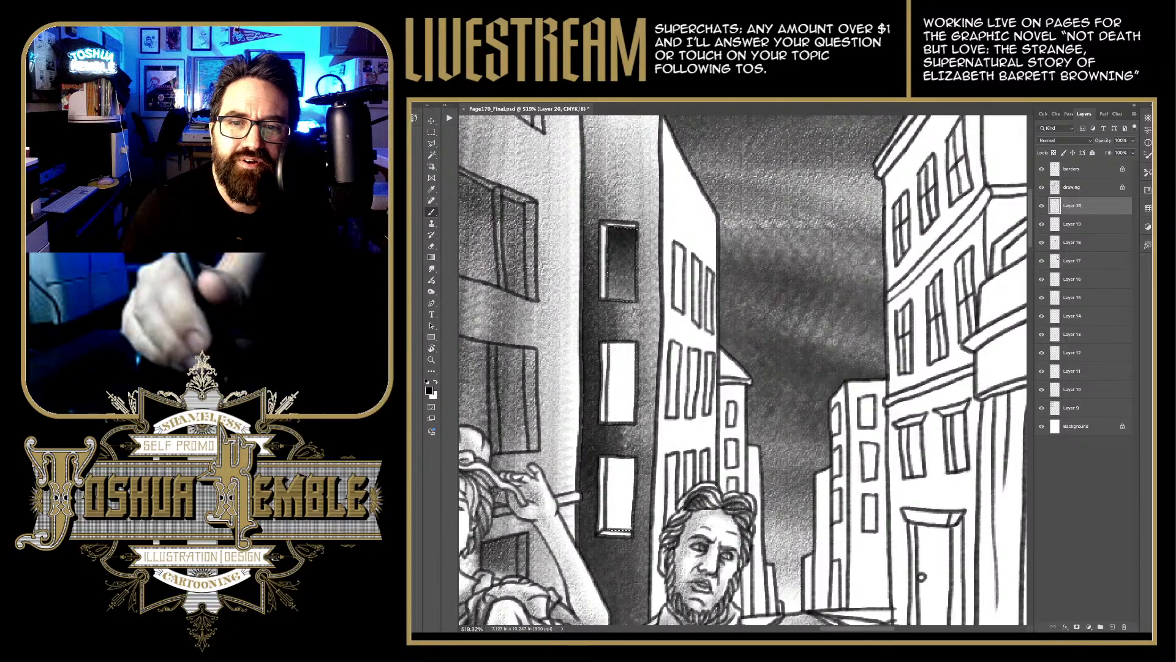
left_click_drag(622, 421, 622, 350)
left_click_drag(625, 528, 622, 458)
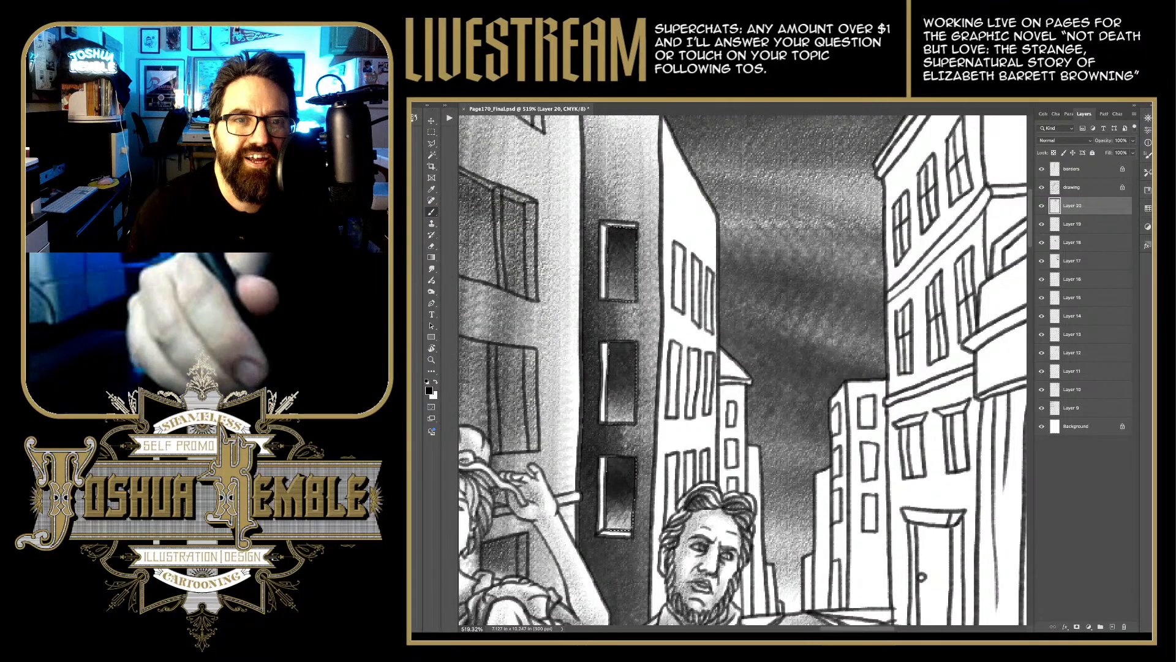
left_click_drag(622, 530, 622, 512)
key("m")
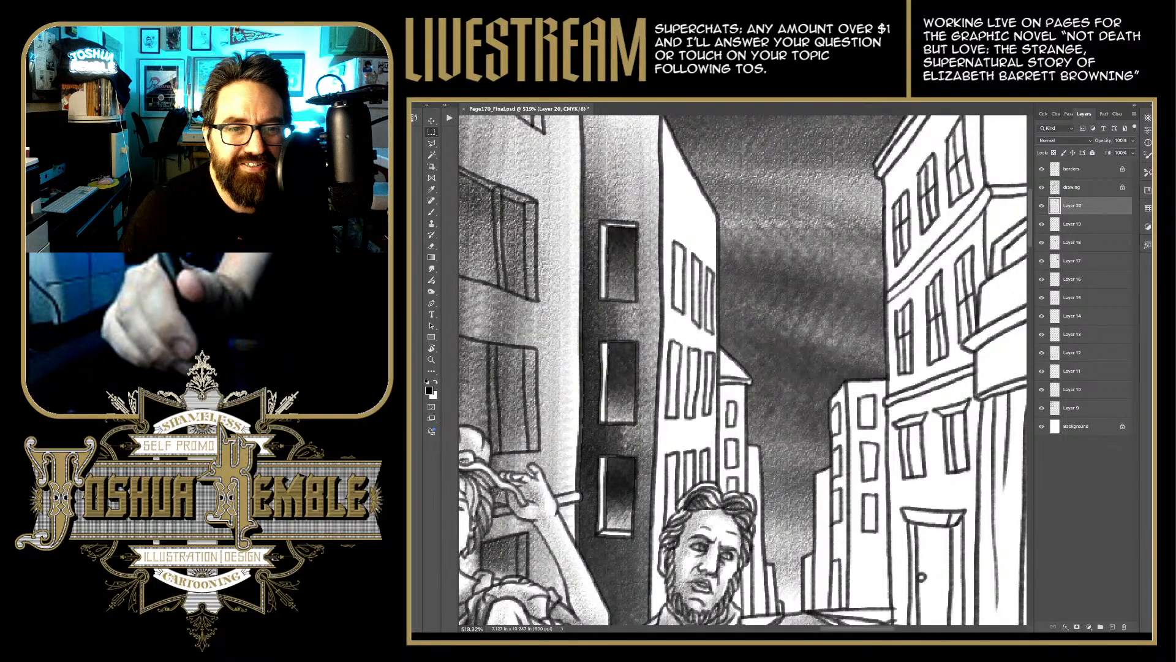
Step: Shade the narrow side and sill strips of the three windows with the Brush, deselect them, and save the file
key("l")
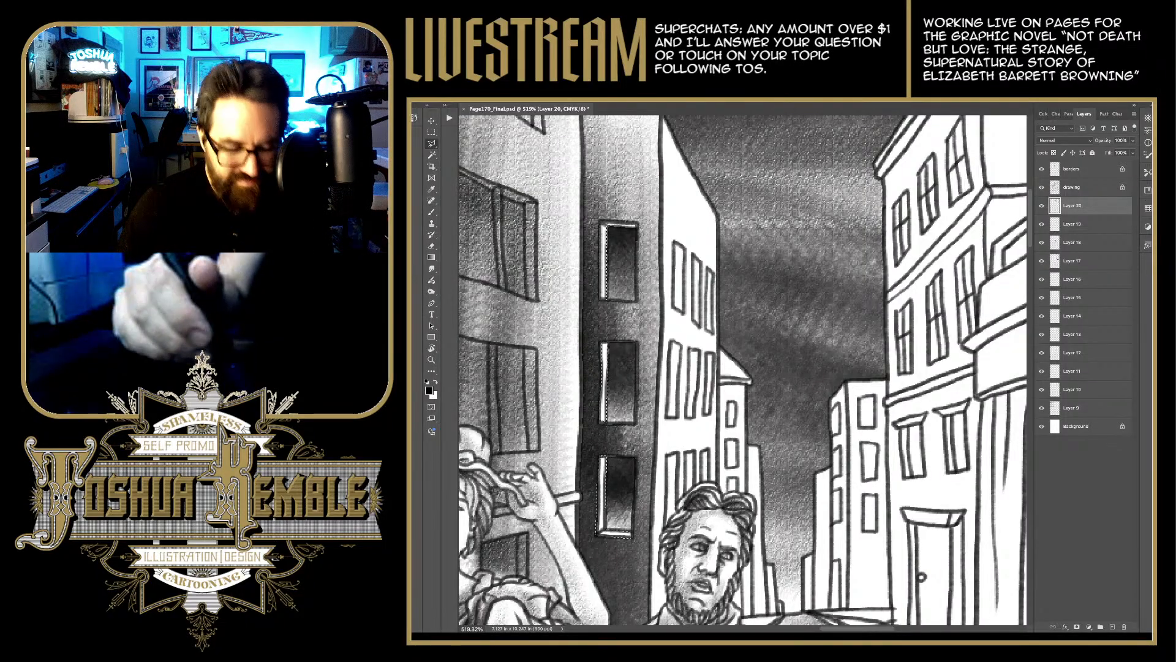
key("b")
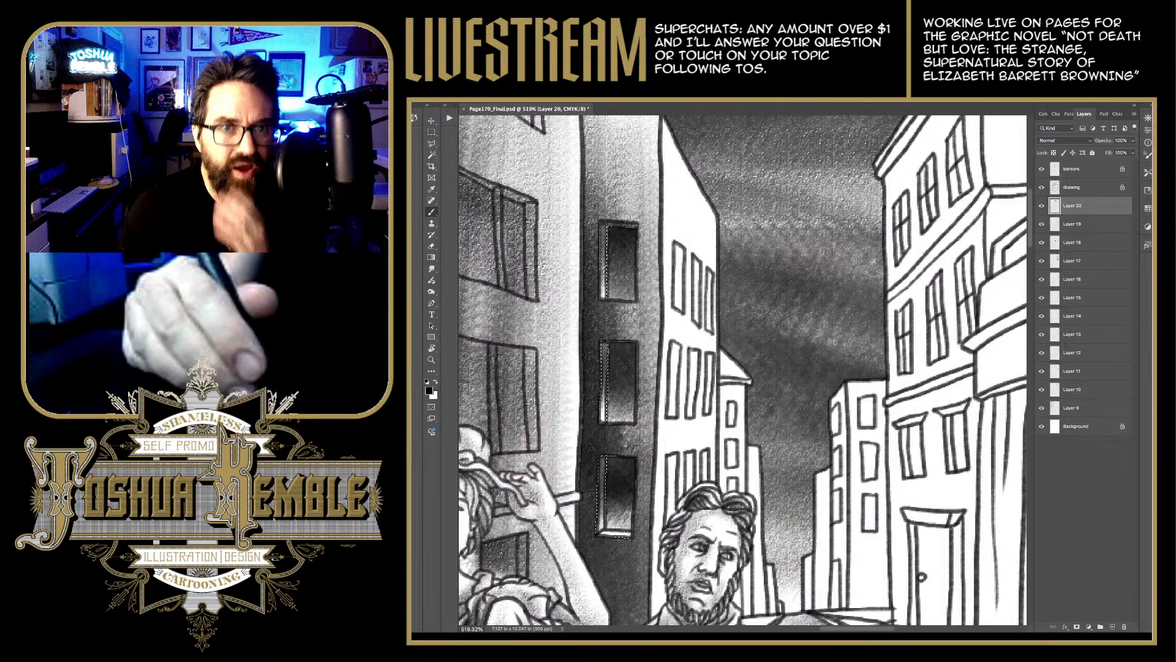
key("m")
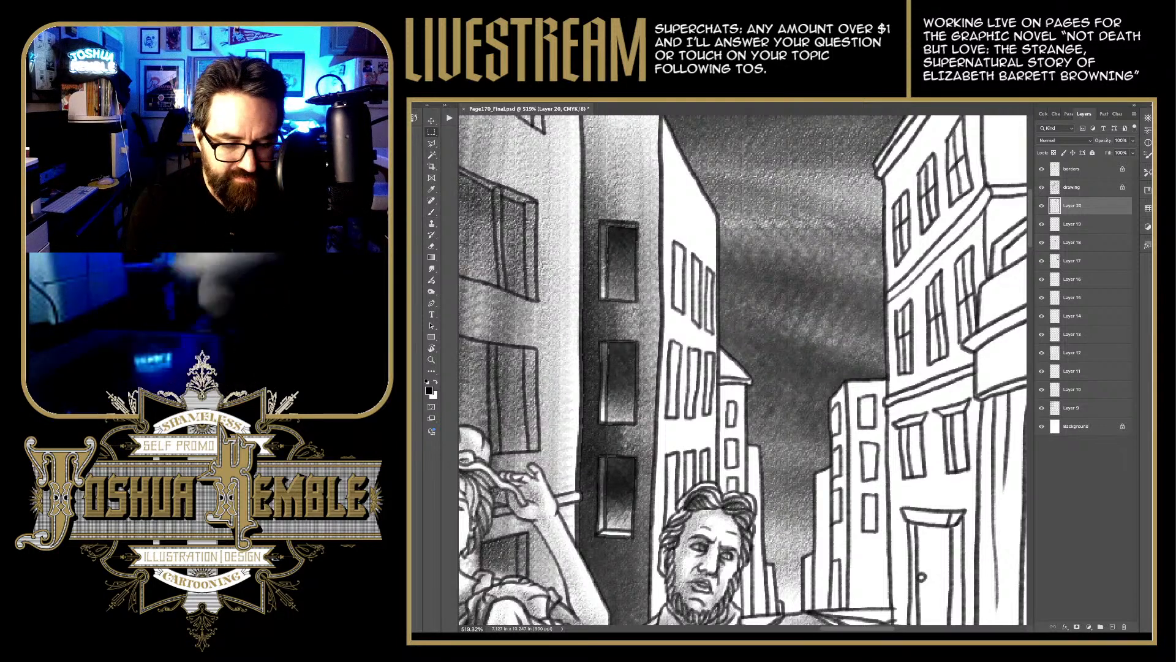
key("ctrl+0")
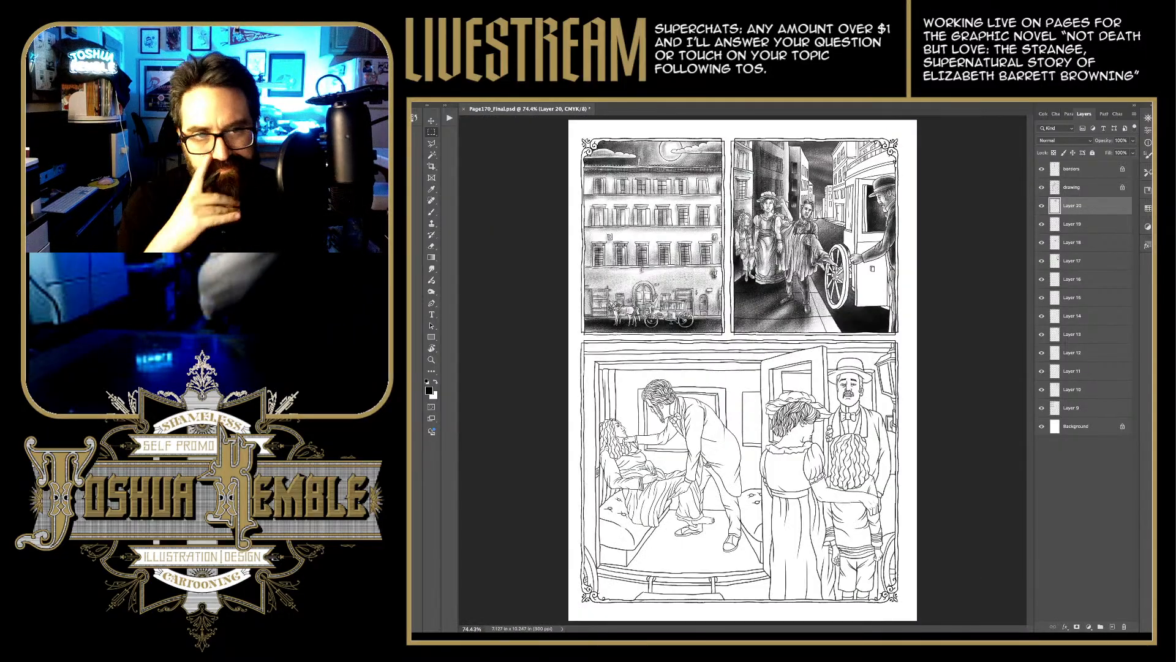
key("ctrl+s")
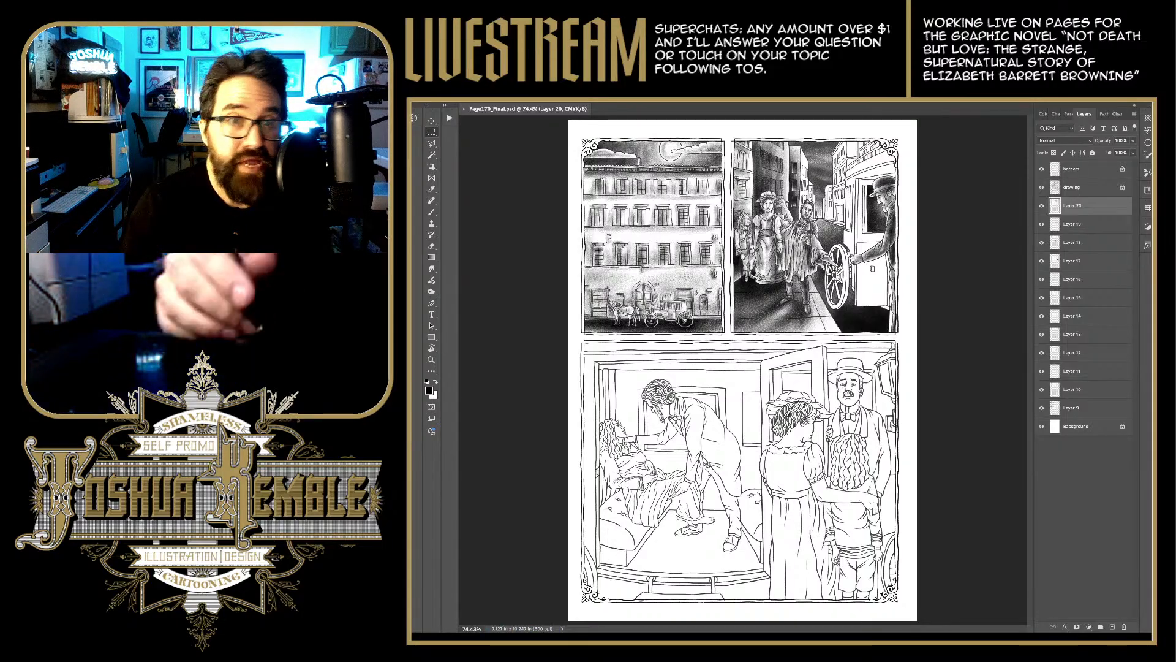
Step: Select the unshaded side wall of the dark building behind the bearded man on the drawing layer with the Magic Wand and Lasso
left_click(431, 155)
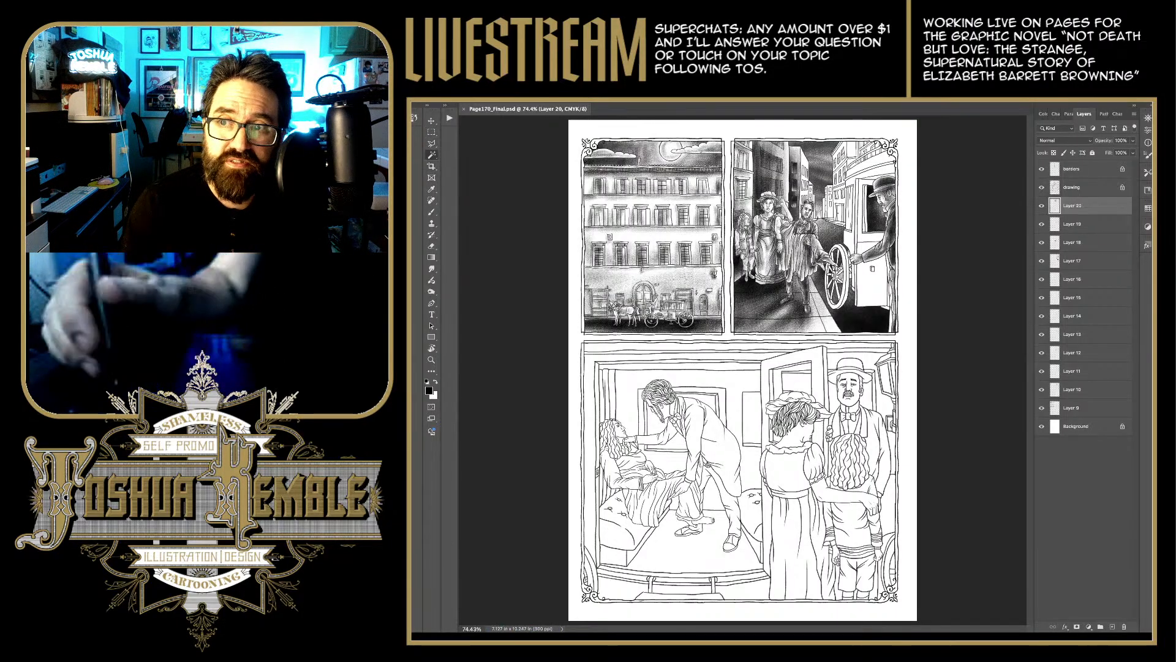
left_click(1072, 188)
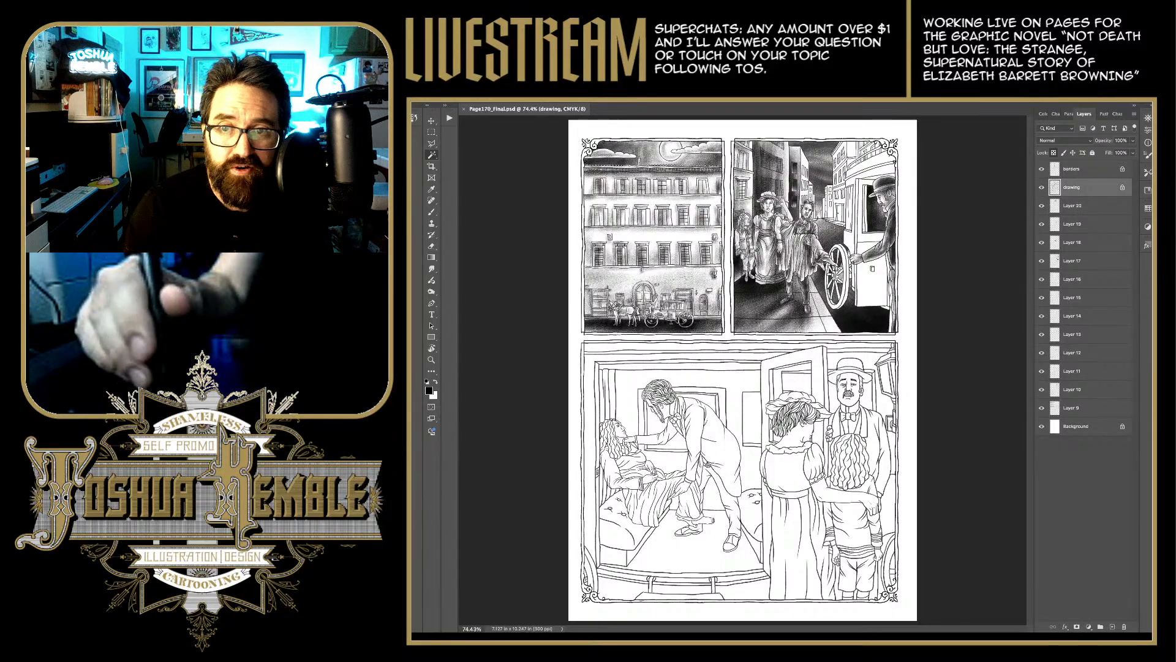
left_click_drag(819, 157, 889, 157)
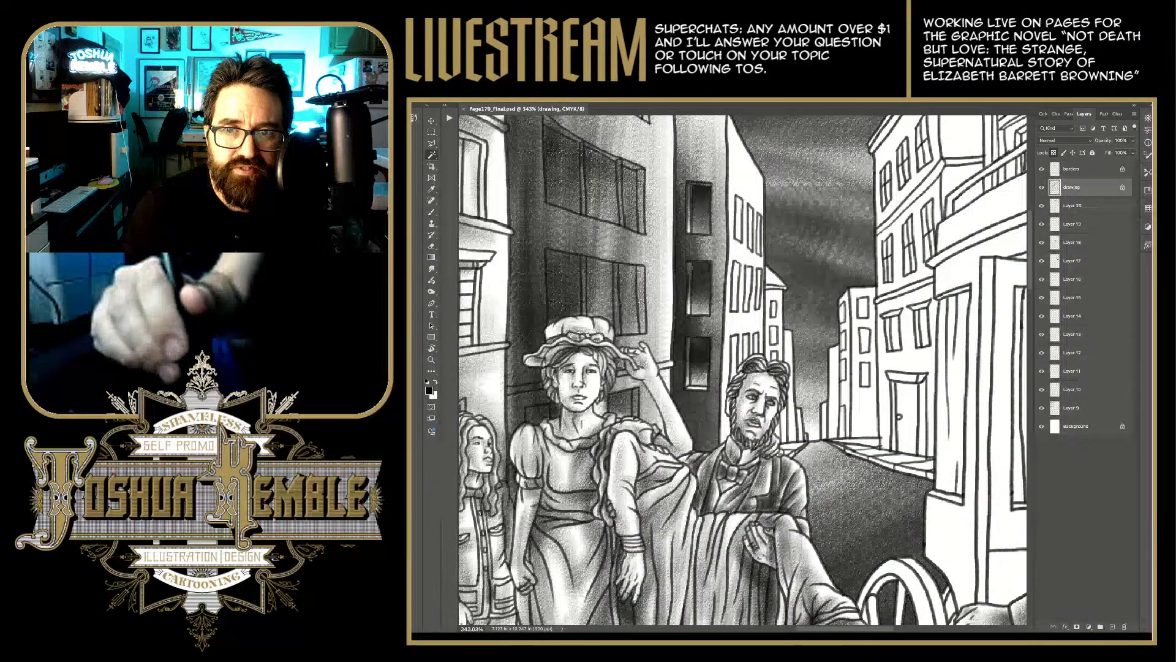
left_click_drag(747, 294, 715, 340)
left_click(713, 300)
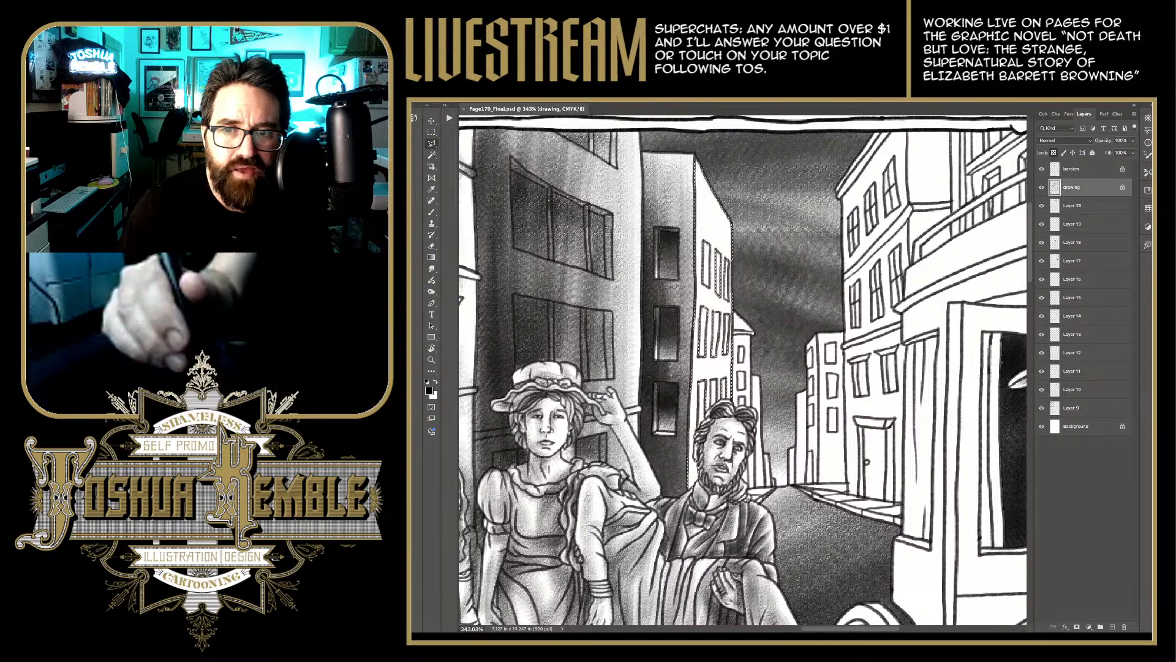
scroll(747, 318, "up", 5)
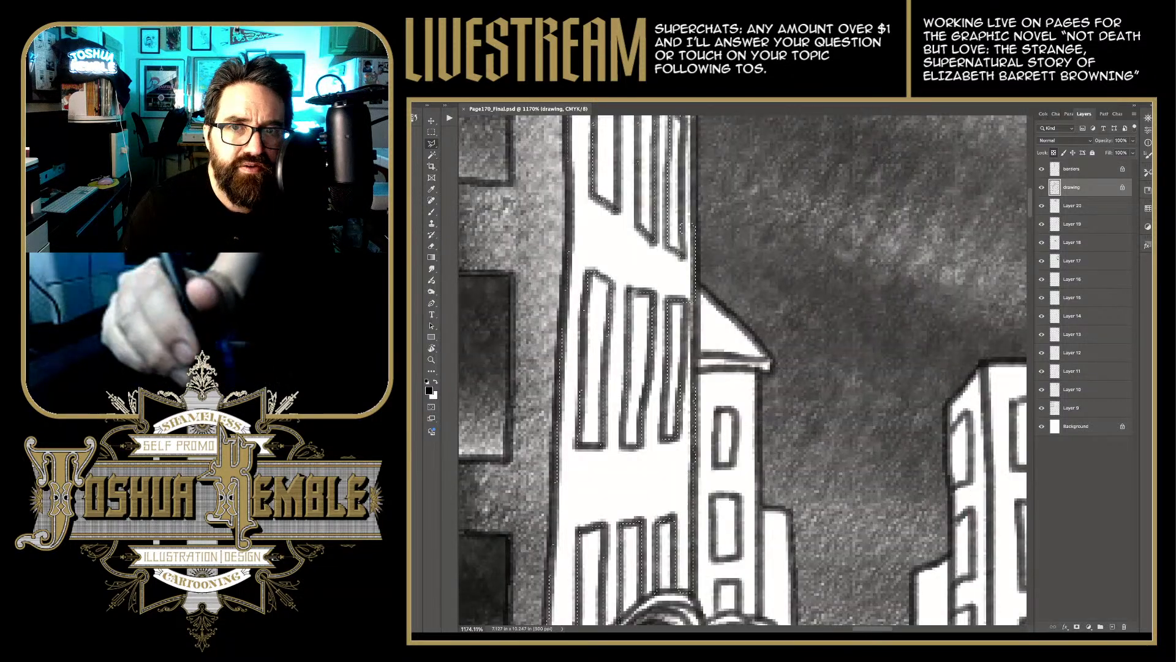
scroll(742, 370, "up", 3)
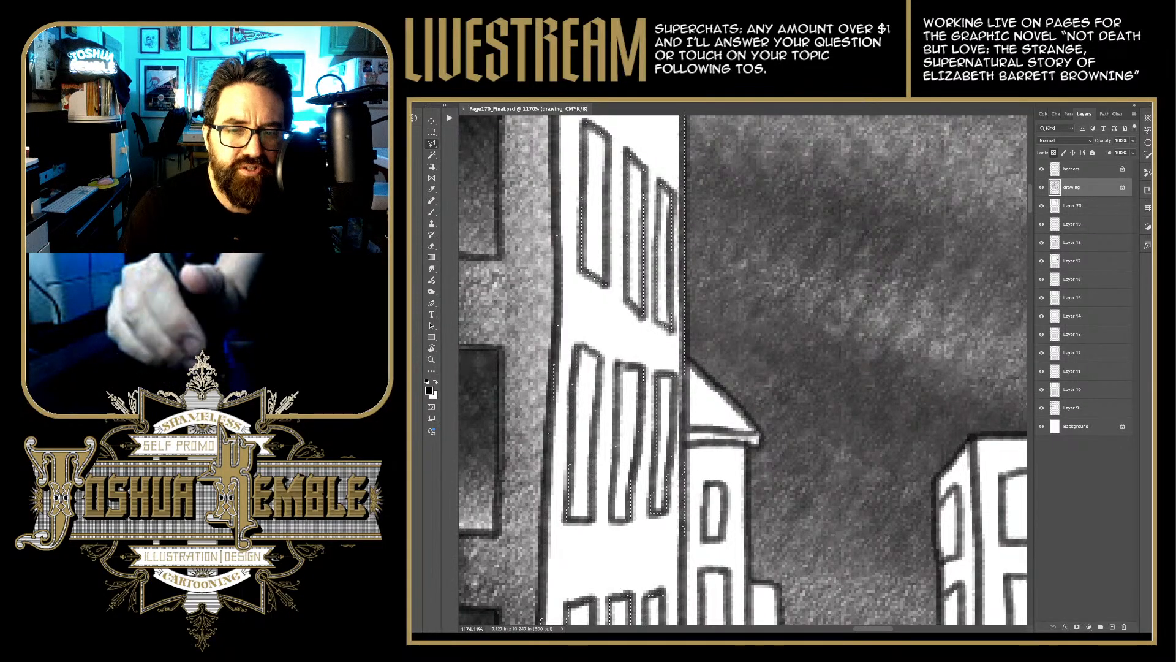
scroll(745, 370, "down", 5)
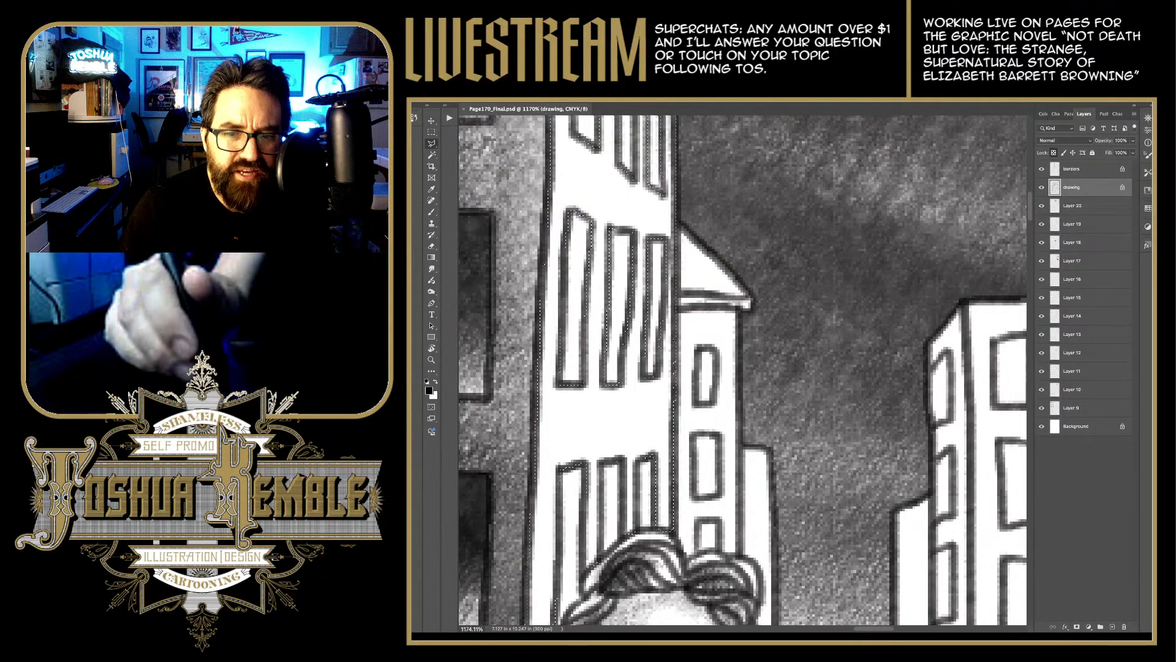
scroll(742, 370, "down", 3)
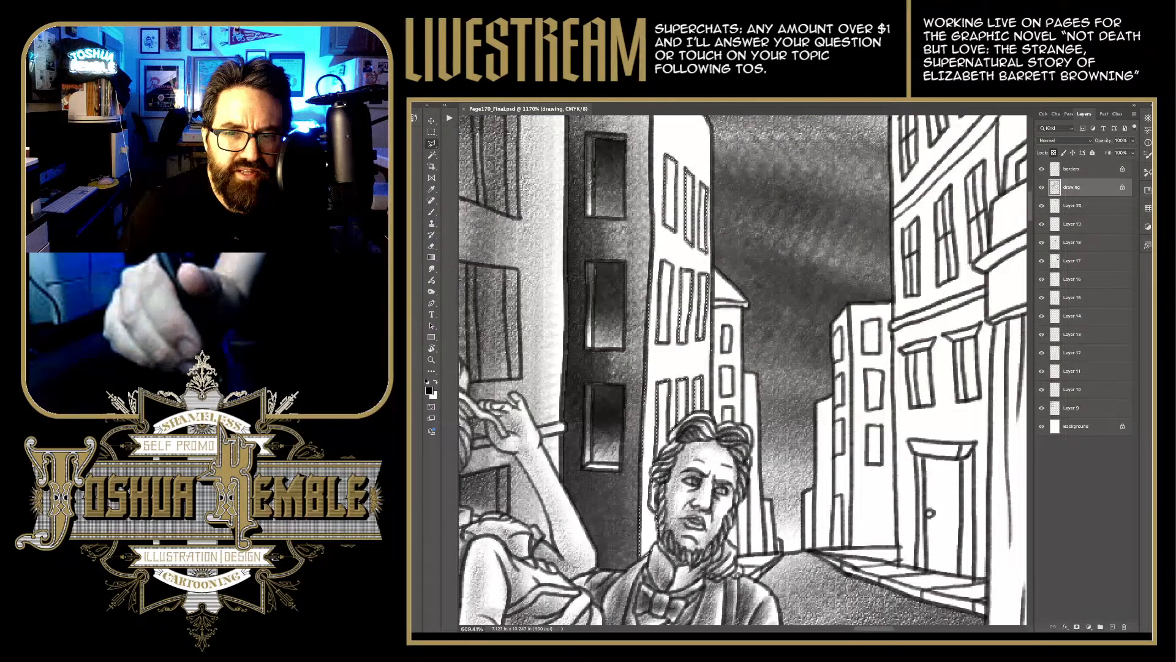
scroll(742, 370, "down", 2)
scroll(743, 370, "up", 2)
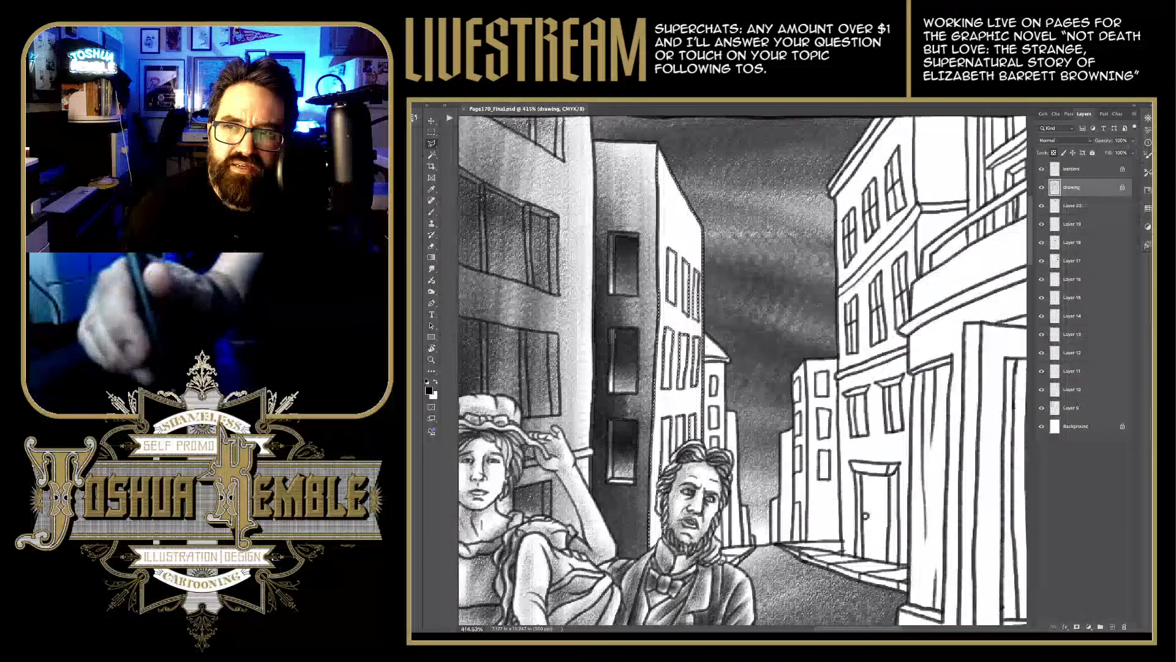
Step: Brush a graduated shadow over the selected side wall on Layer 20, darkest toward its near edge and base, and drop the selection
left_click(1079, 206)
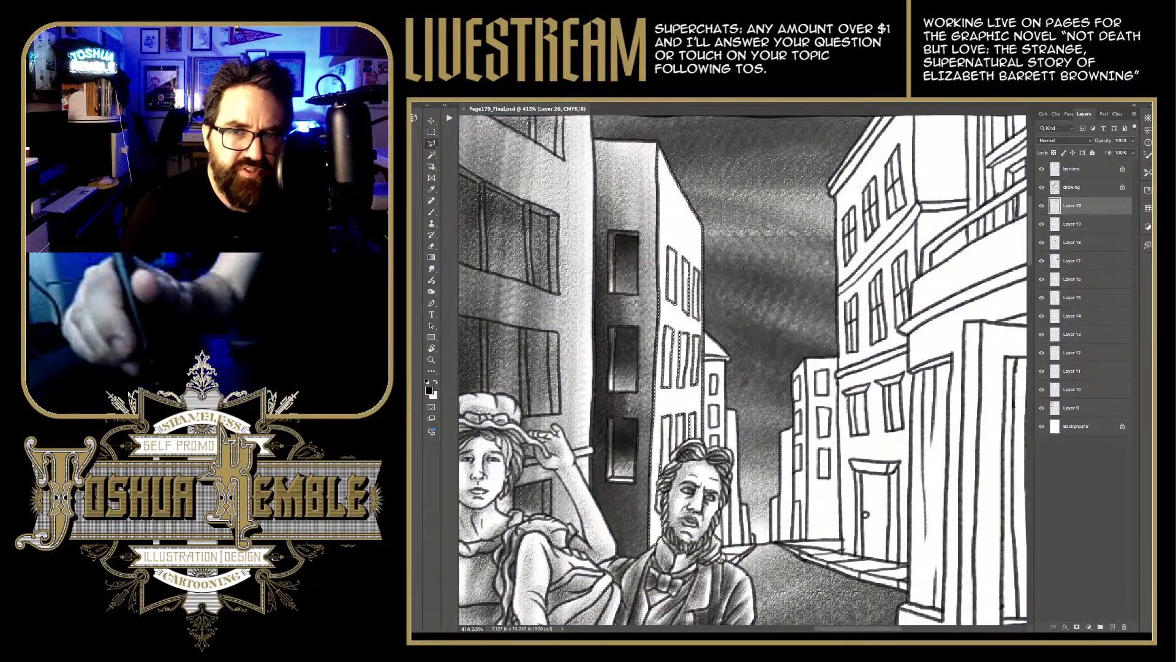
key("b")
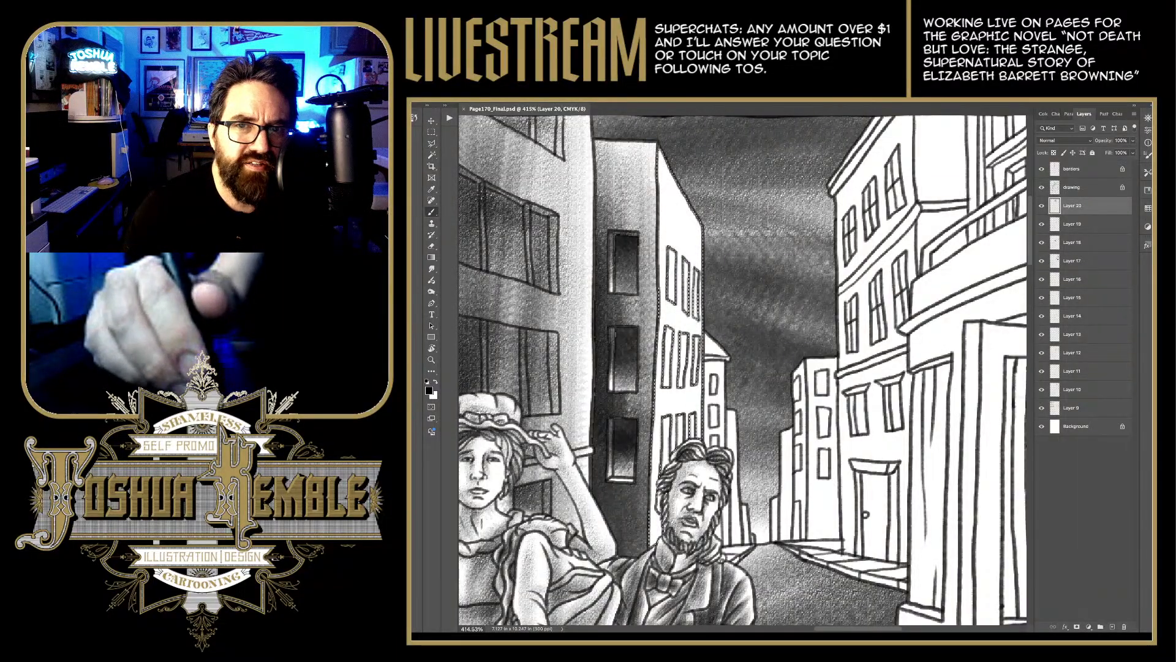
mouse_move(668, 175)
left_mouse_down()
mouse_move(669, 204)
mouse_move(665, 166)
mouse_move(689, 321)
mouse_move(656, 448)
mouse_move(653, 536)
mouse_move(662, 331)
mouse_move(656, 539)
mouse_move(686, 368)
mouse_move(671, 343)
mouse_move(665, 163)
mouse_move(691, 306)
left_mouse_up()
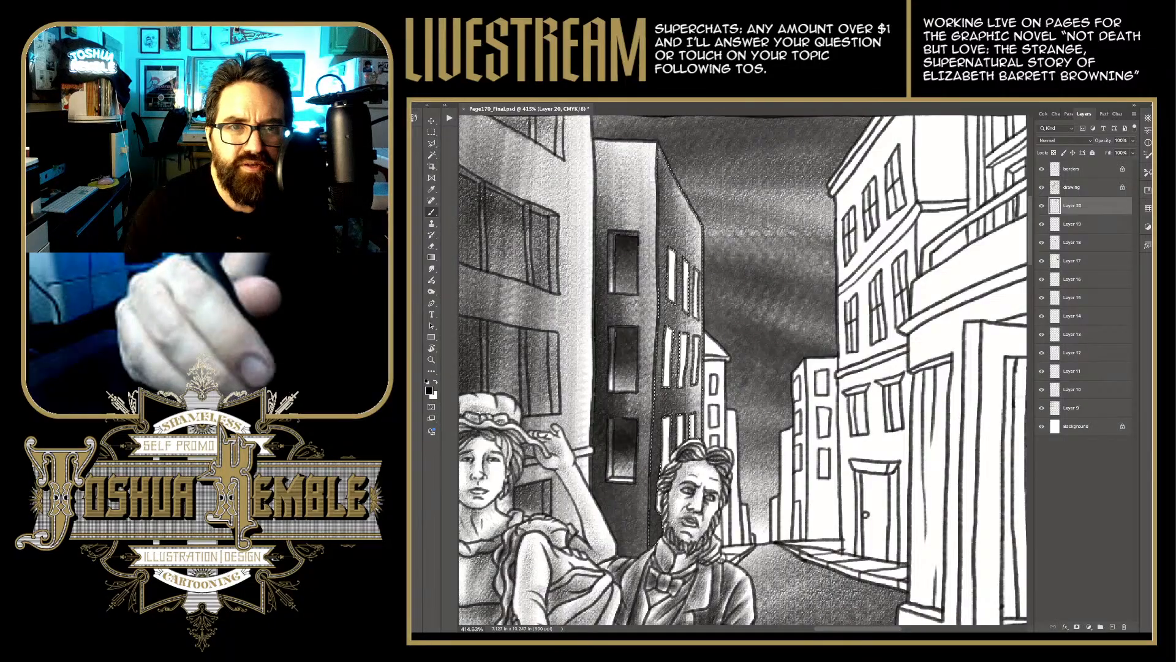
key("m")
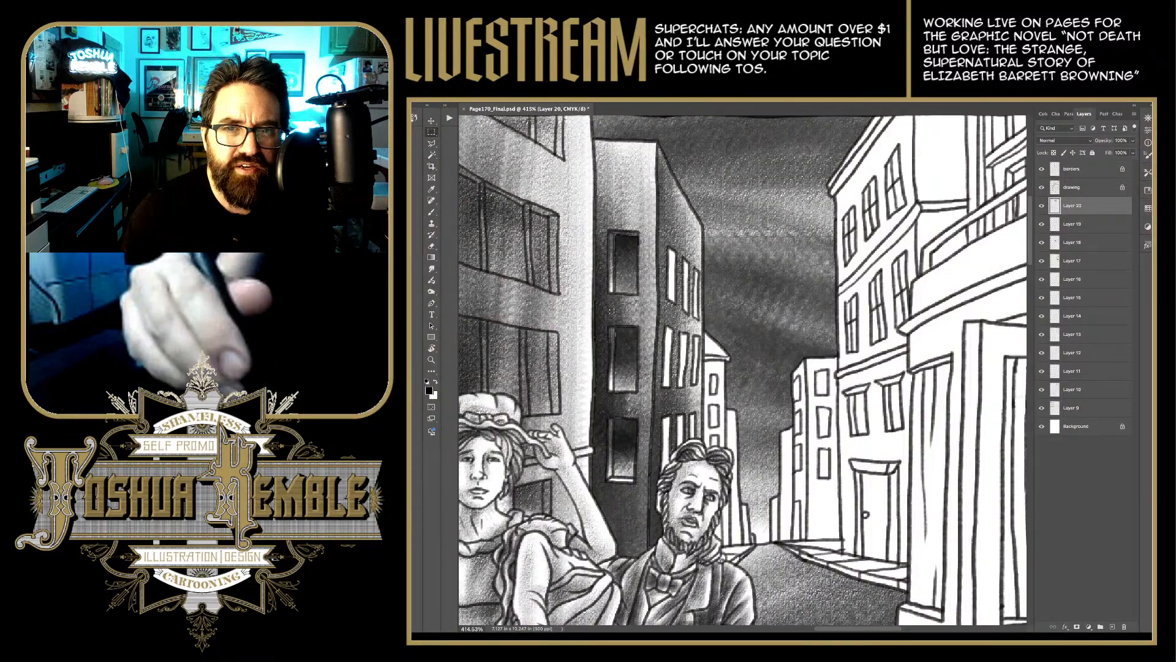
Step: Select the white narrow window panes in the shaded side wall with the Magic Wand on the drawing layer
key("l")
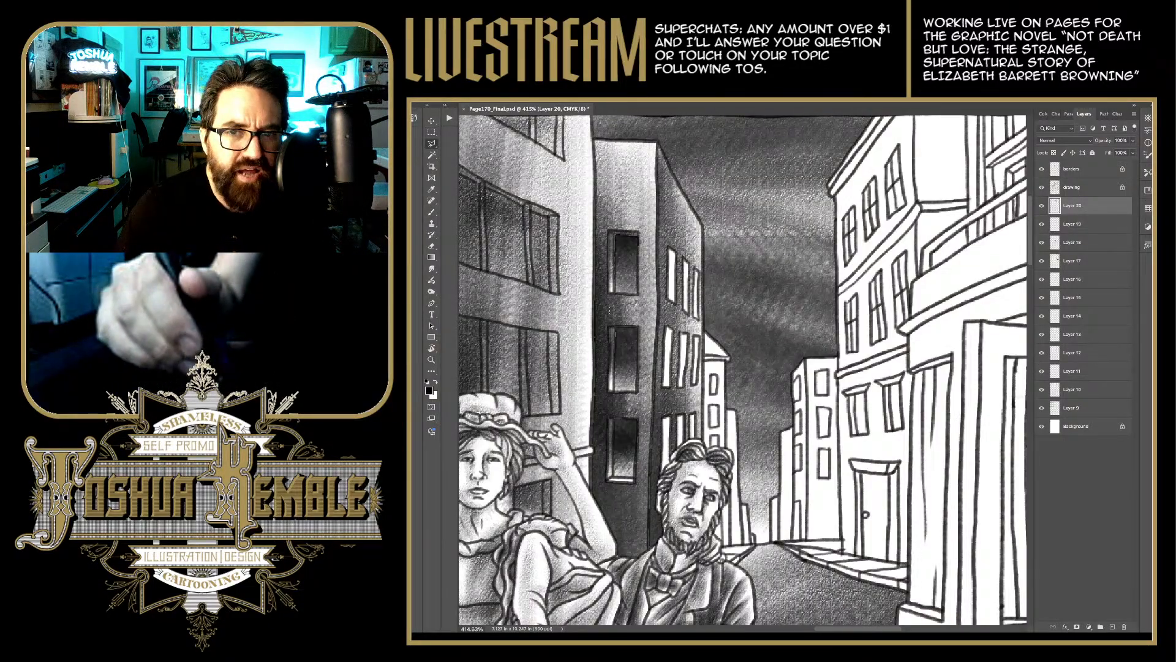
scroll(611, 311, "up", 2)
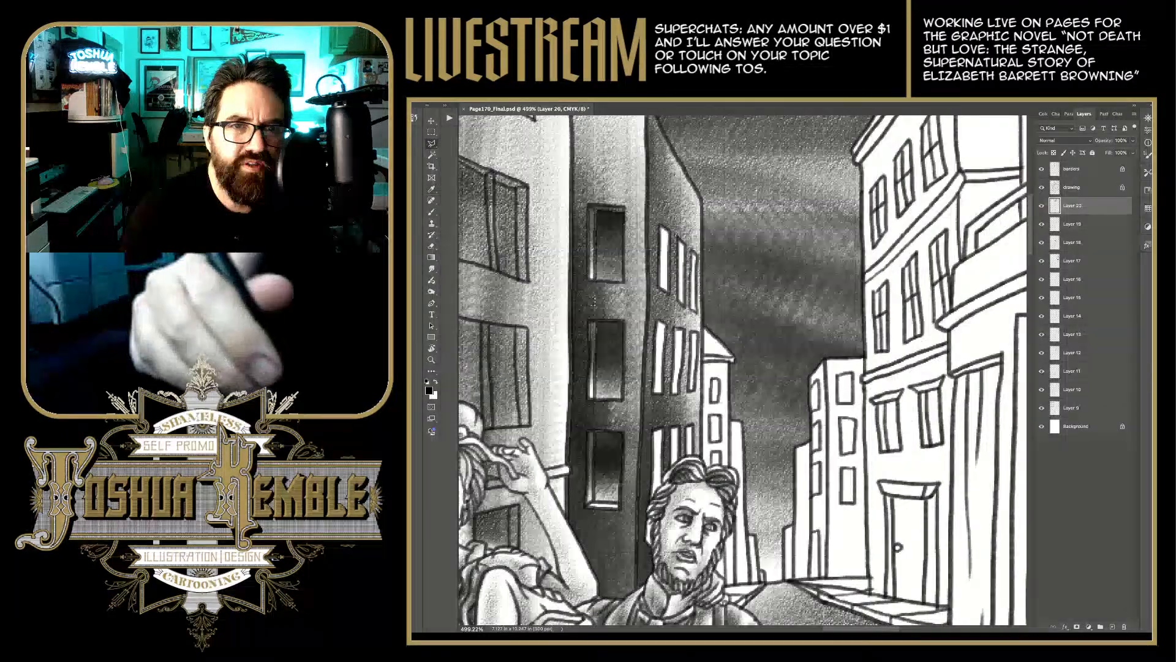
key("w")
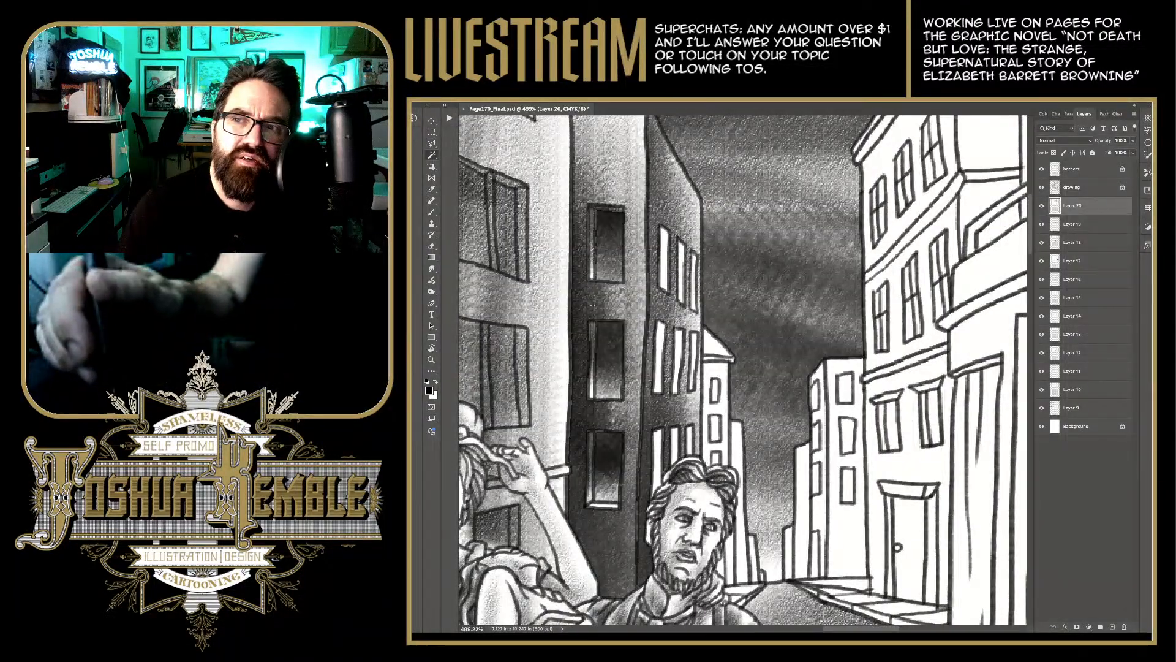
key("alt+bracketright")
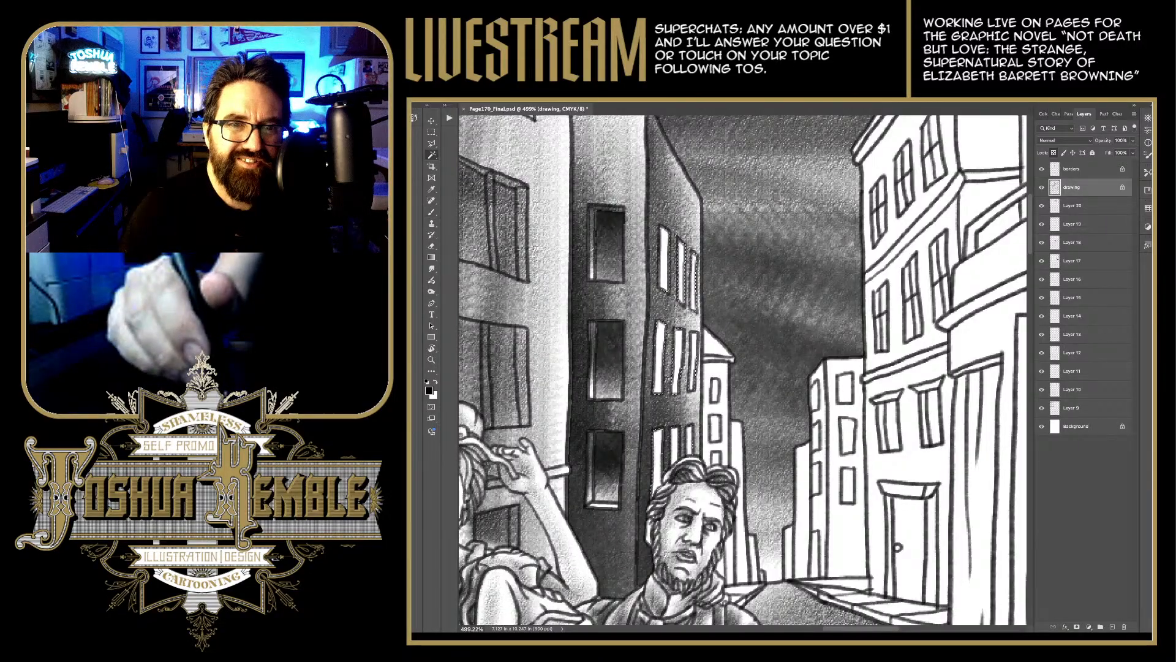
Step: Brush a dark graduated tone into the selected narrow panes on Layer 20, drop the selection, and save the file
key("b")
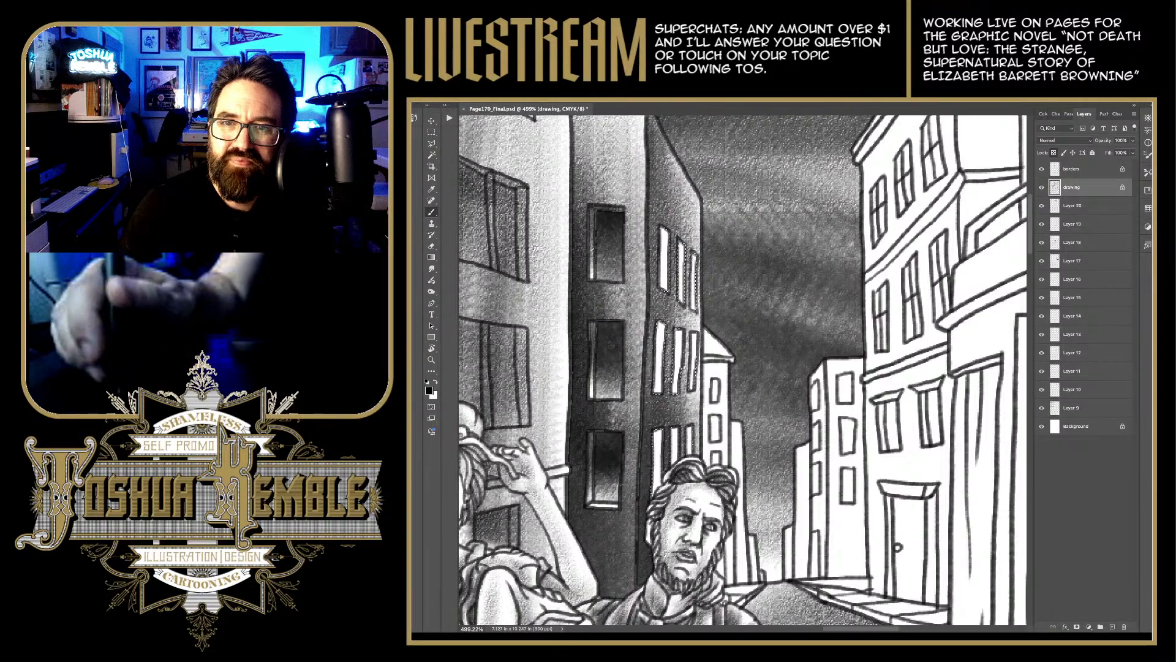
left_click(1091, 205)
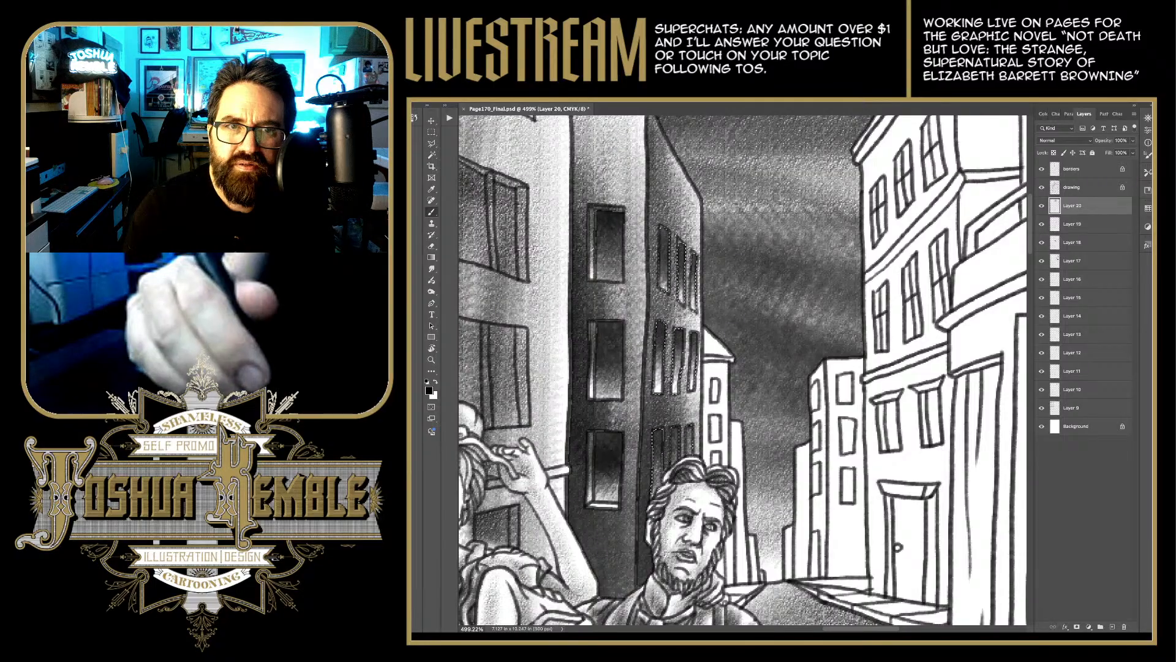
key("m")
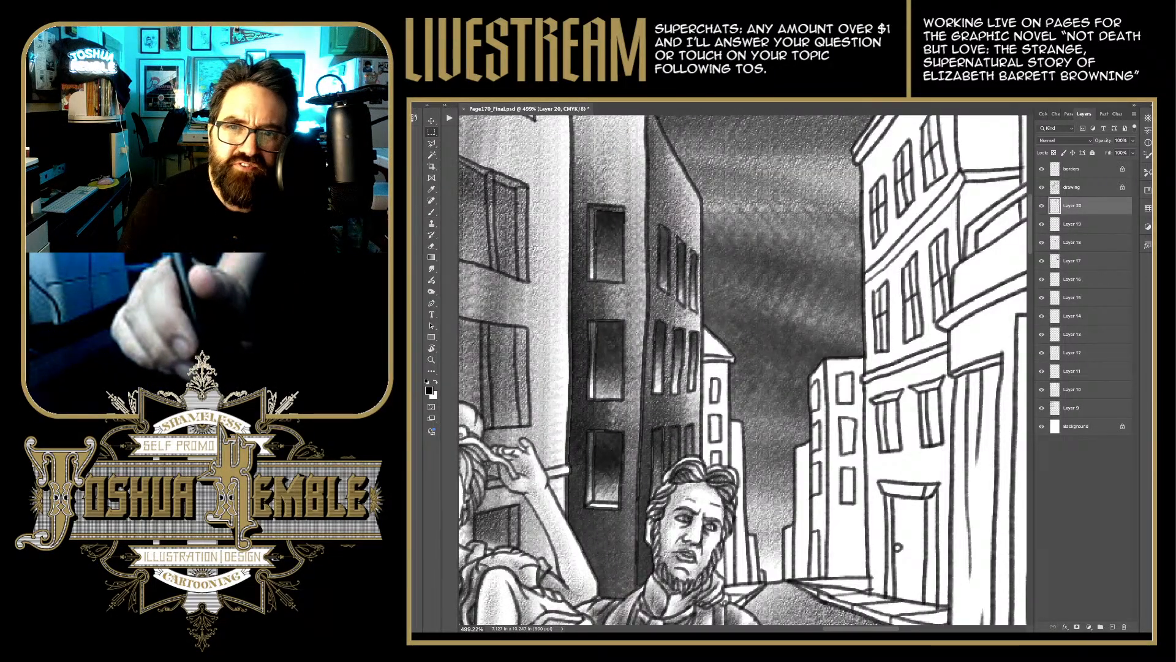
scroll(742, 369, "down", 10)
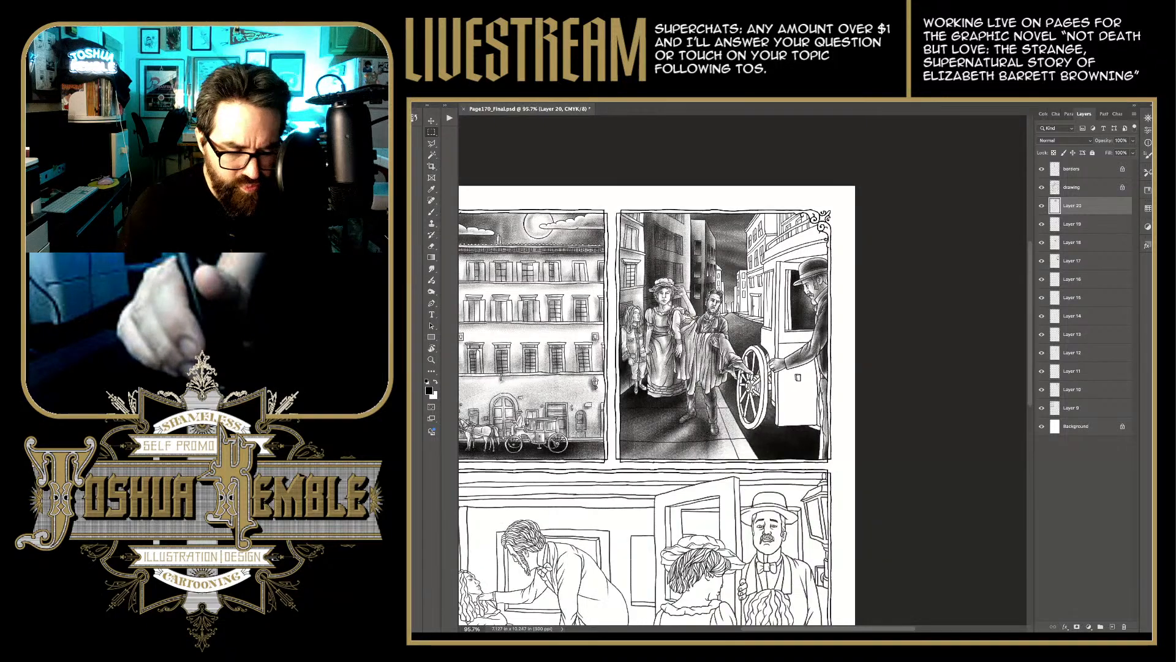
key("ctrl+s")
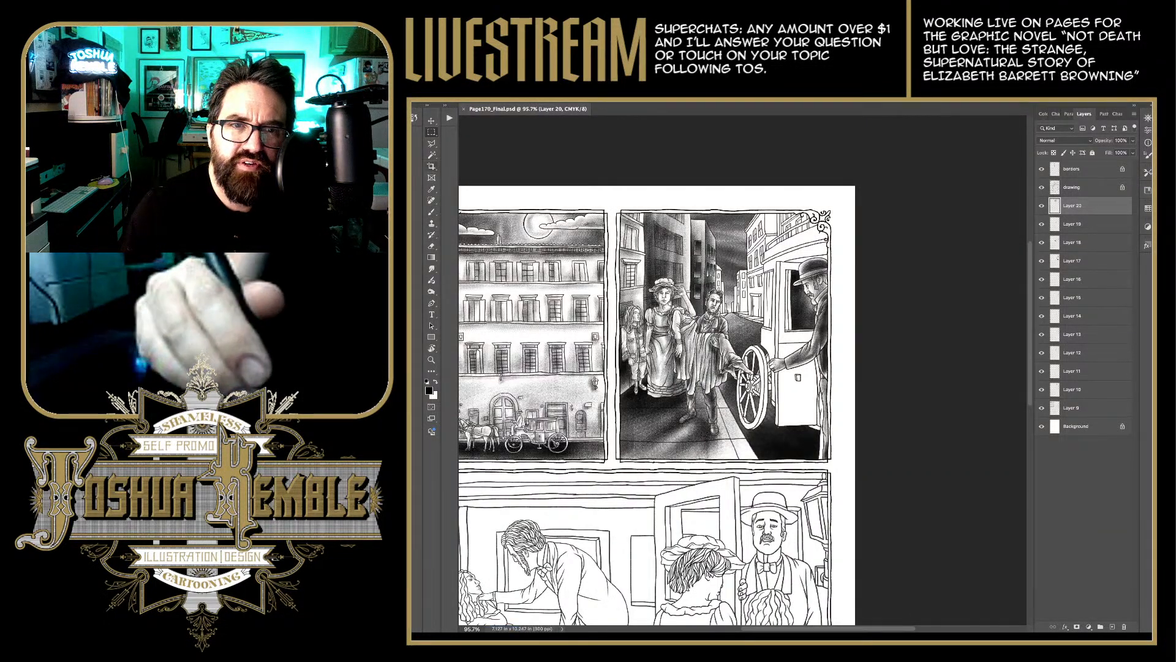
Step: Select the wall and roof areas of the next narrow building down the street on the drawing layer with the Magic Wand and Lasso
key("w")
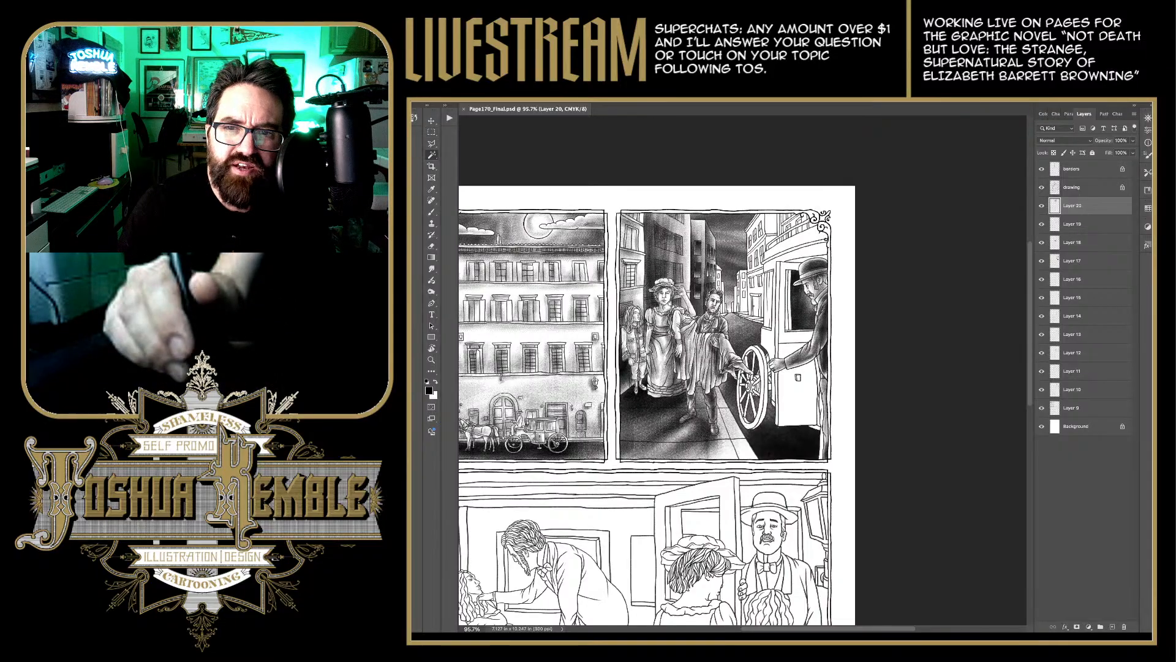
scroll(724, 277, "up", 5)
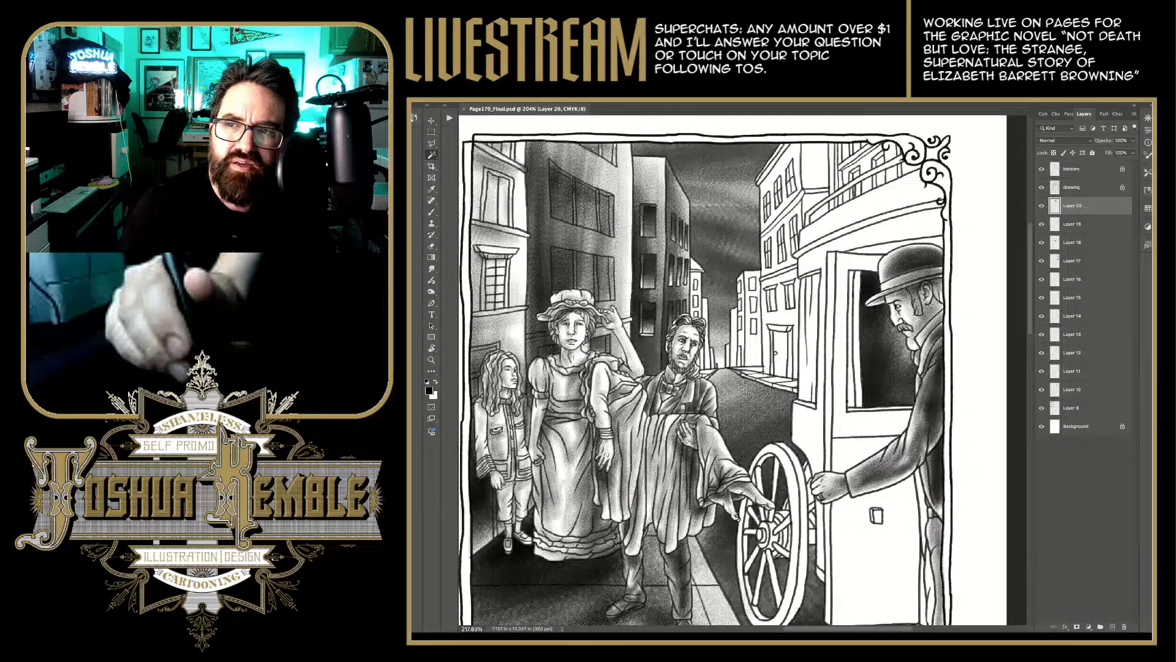
key("alt+bracketright")
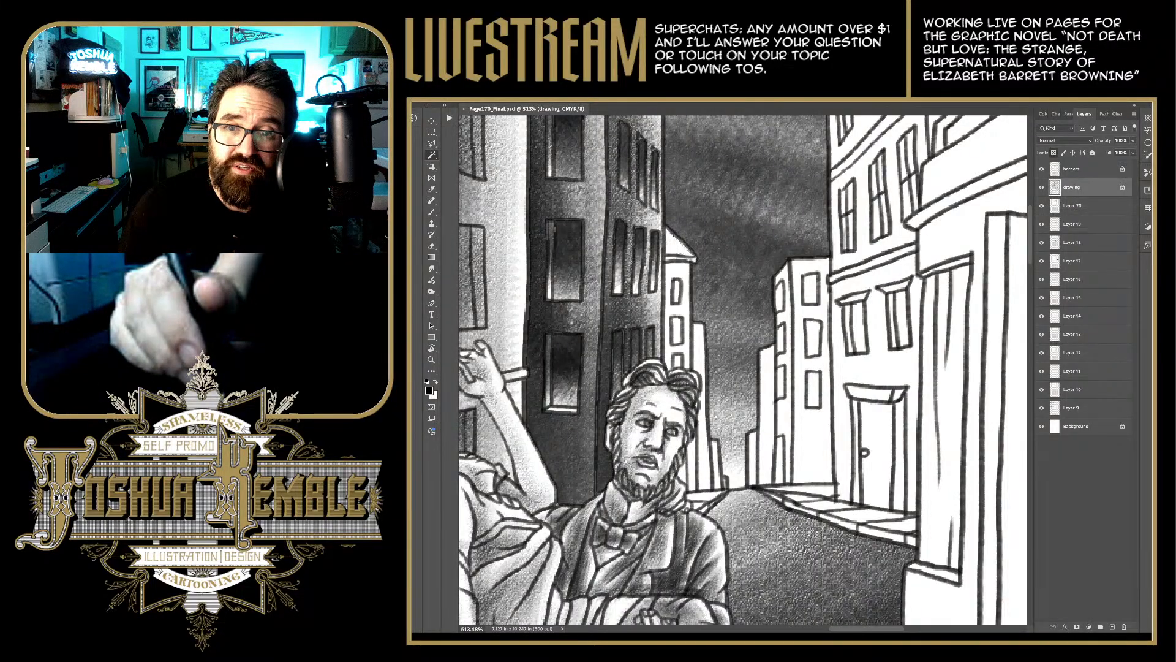
left_click(675, 318)
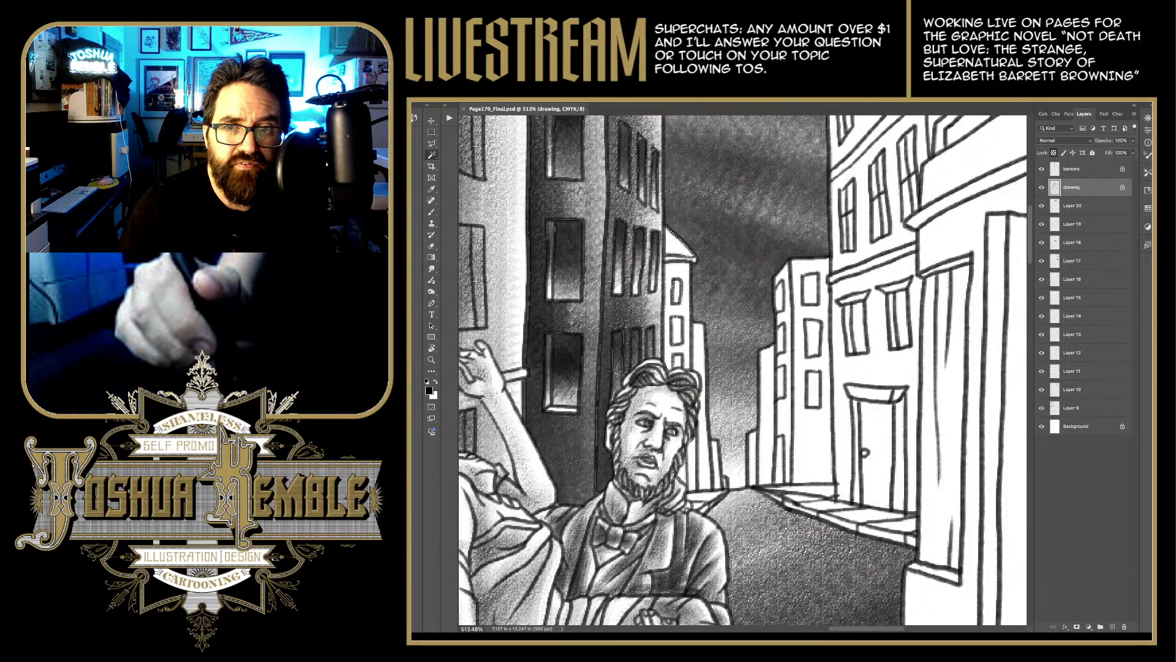
key("l")
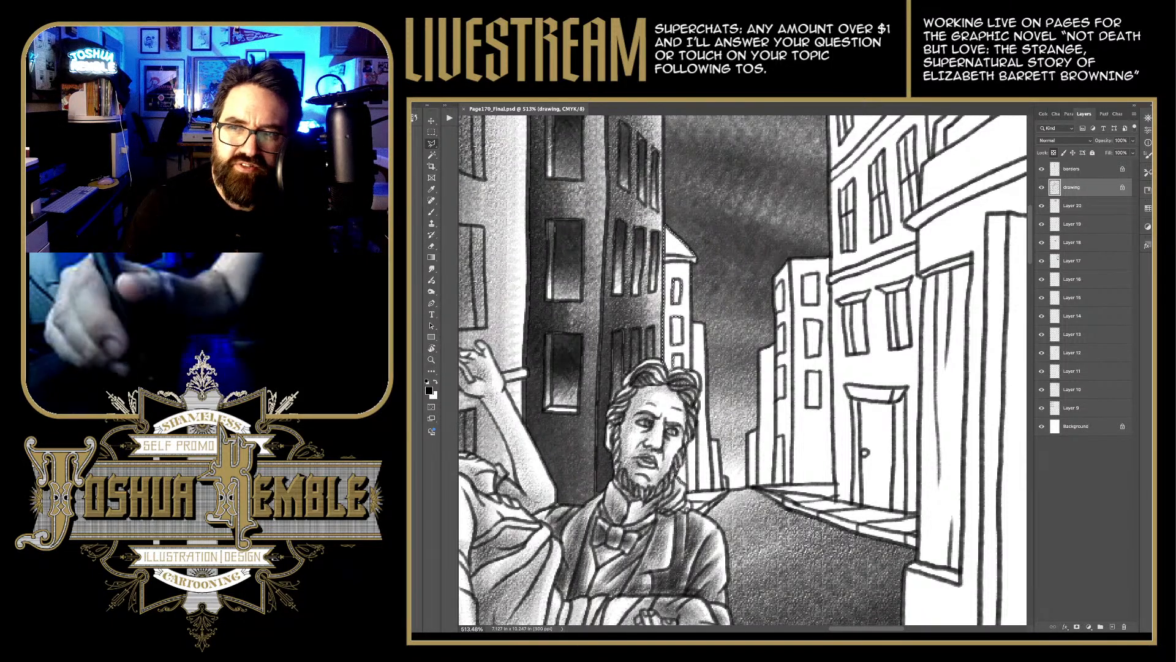
Step: Brush a gray shadow over the selected narrow building's wall and roof on Layer 20, and drop the selection
key("b")
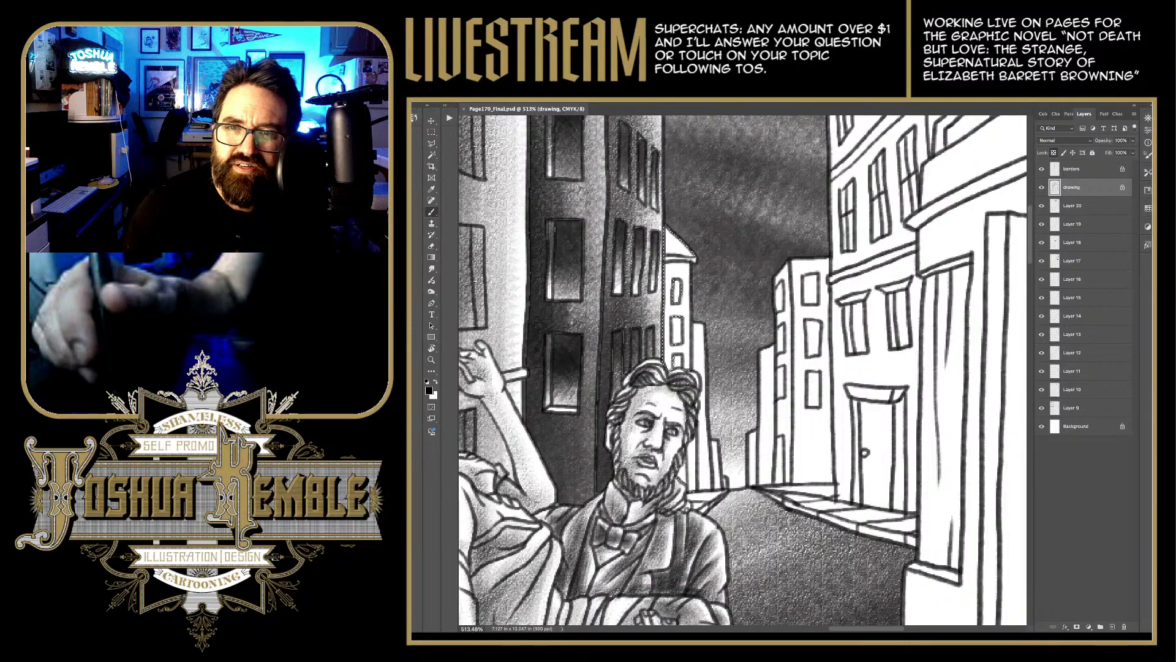
left_click(1073, 206)
left_click_drag(672, 238, 676, 365)
left_click_drag(677, 288, 679, 367)
left_click_drag(671, 328, 671, 370)
left_click_drag(678, 464, 694, 492)
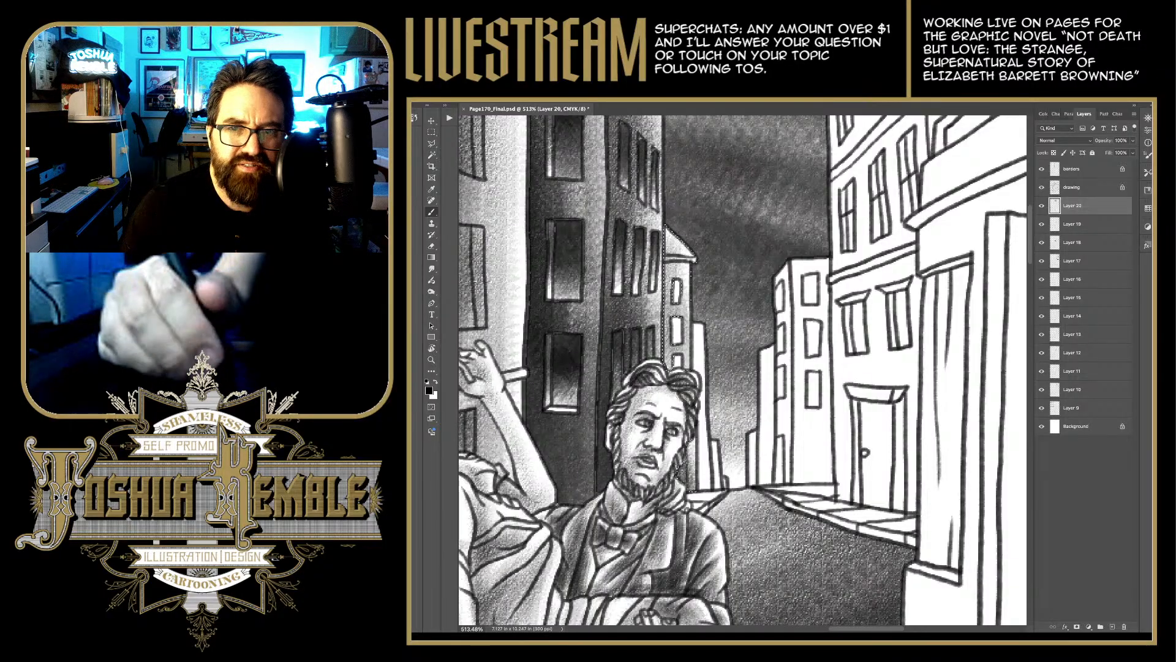
mouse_move(668, 368)
left_mouse_down()
mouse_move(669, 233)
mouse_move(683, 322)
left_mouse_up()
left_click_drag(679, 264, 688, 293)
left_click_drag(667, 227, 667, 257)
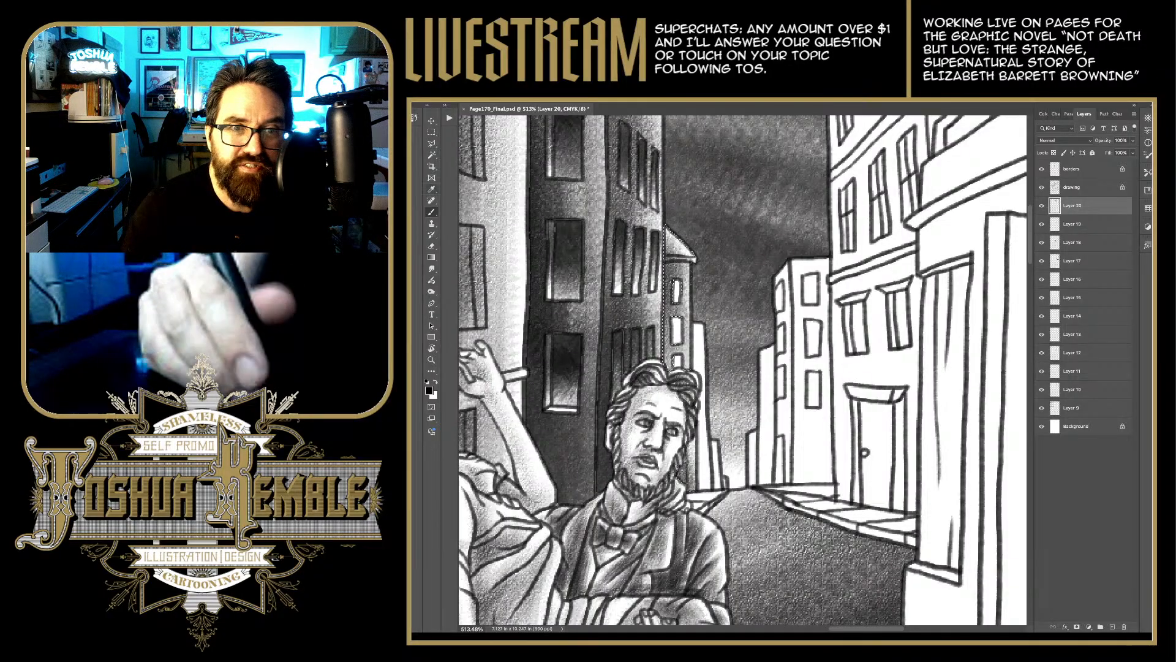
key("m")
key("ctrl+d")
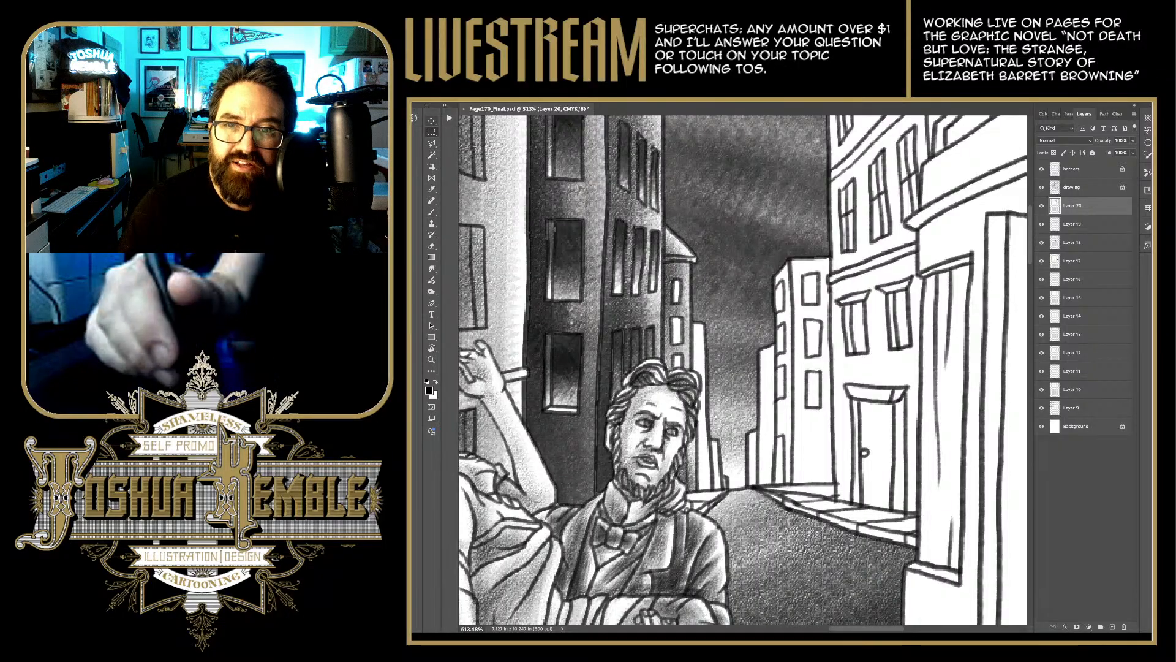
Step: Select the narrow building's three small window panes on the drawing layer and brush a dark tone into them on Layer 20
left_click(1079, 187)
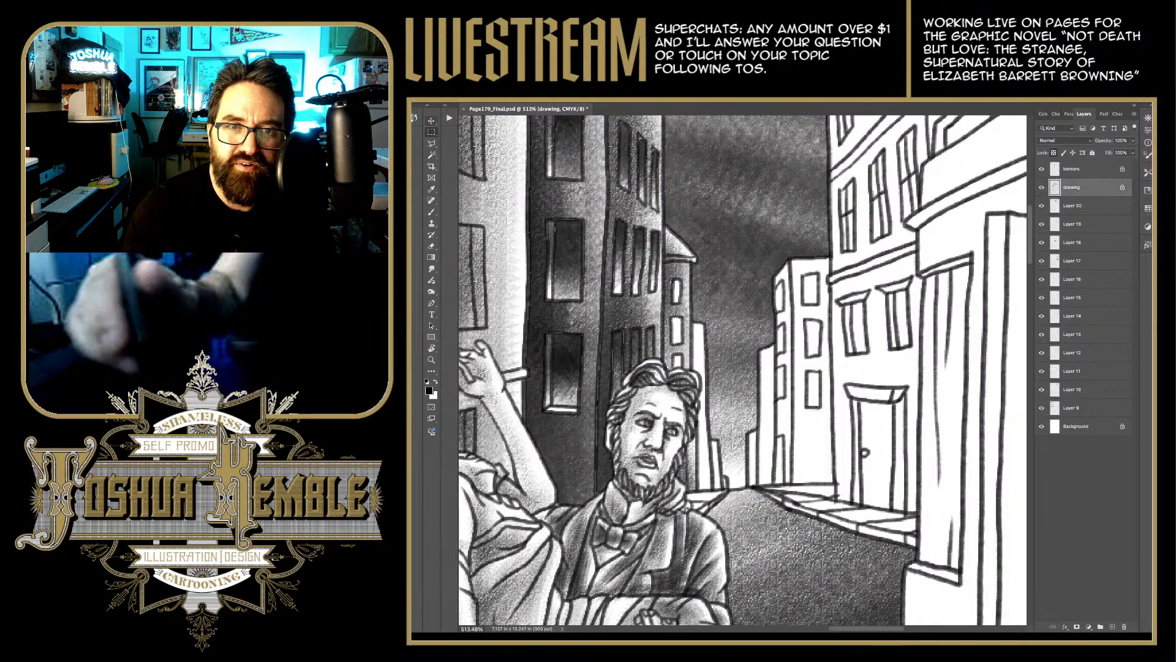
key("w")
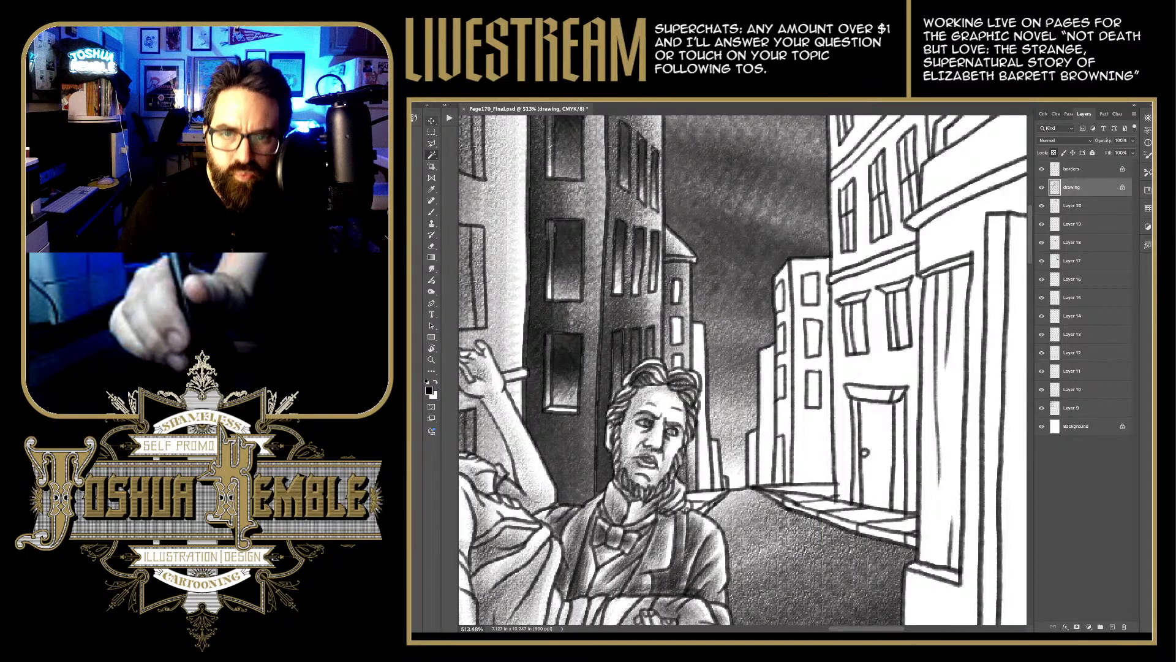
left_click(677, 291)
left_click(677, 331, "shift")
left_click(677, 359, "shift")
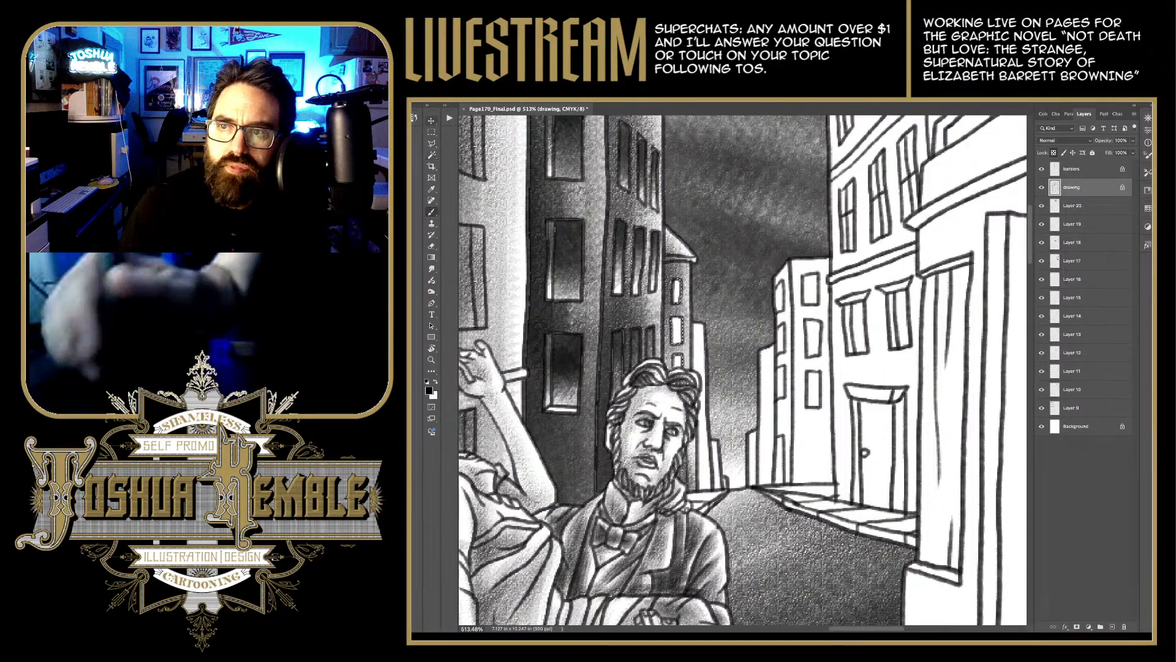
key("b")
left_click(1078, 205)
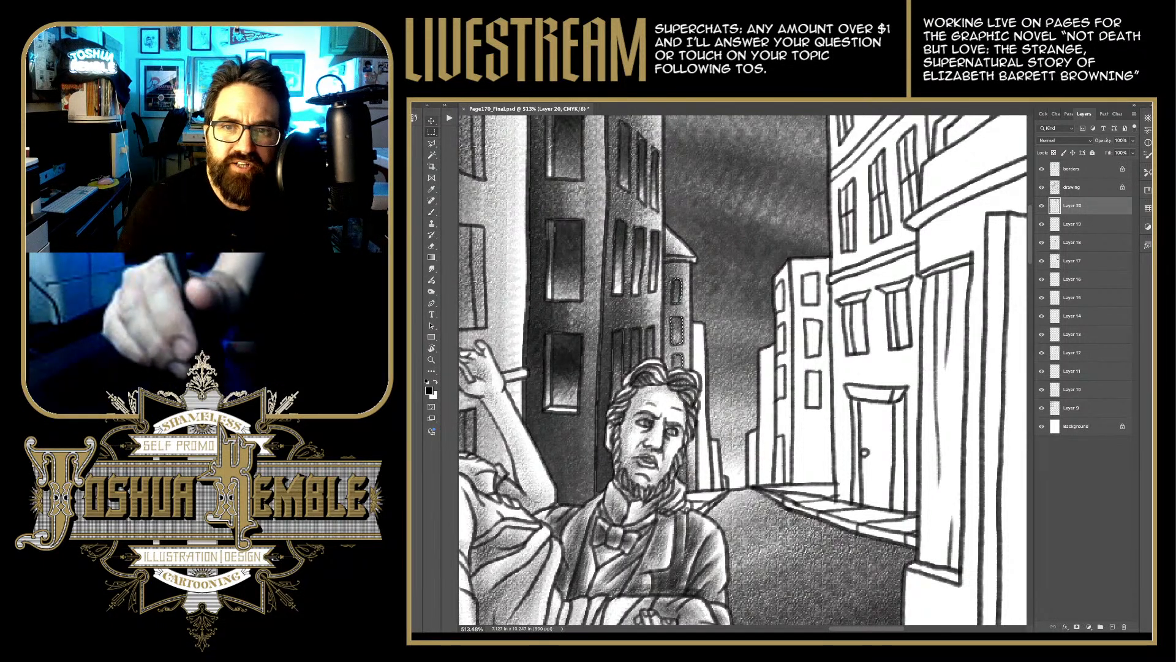
Step: Select the slim building behind the narrow one on the drawing layer and brush a gray shadow over it on Layer 20
key("w")
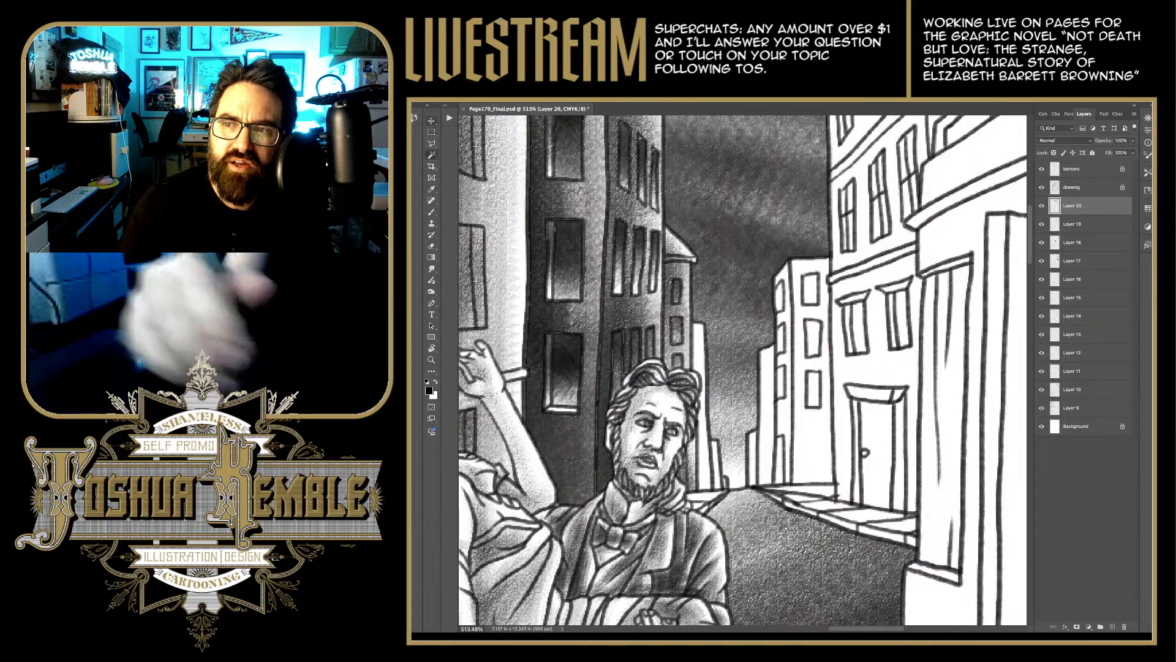
left_click(1078, 187)
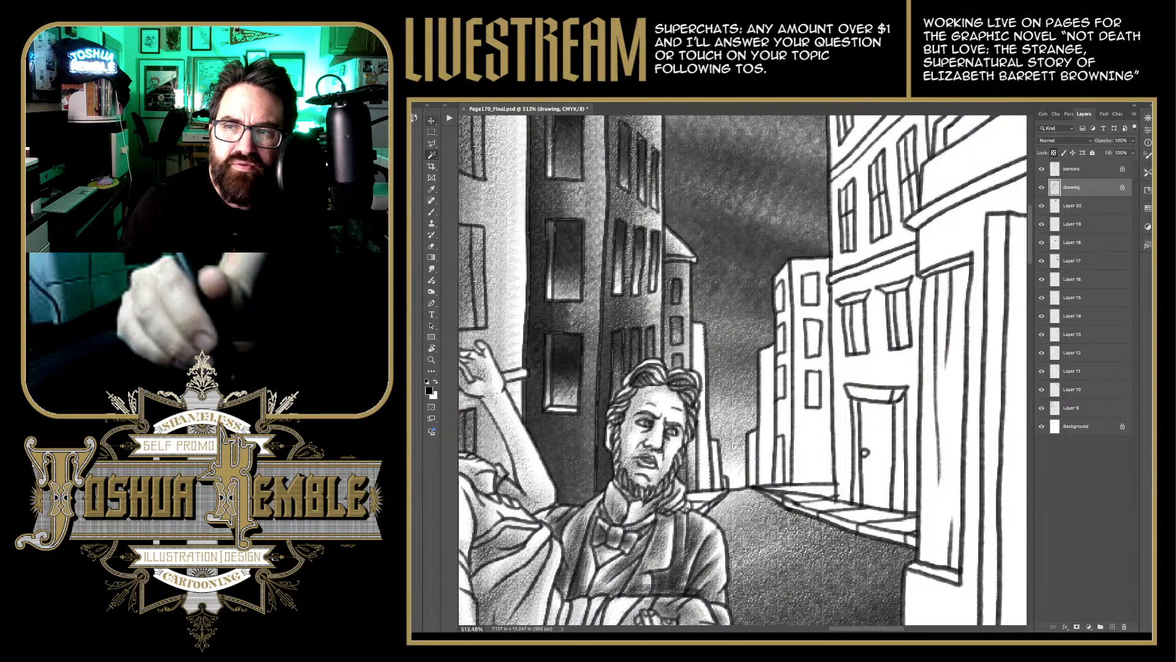
key("alt+bracketleft")
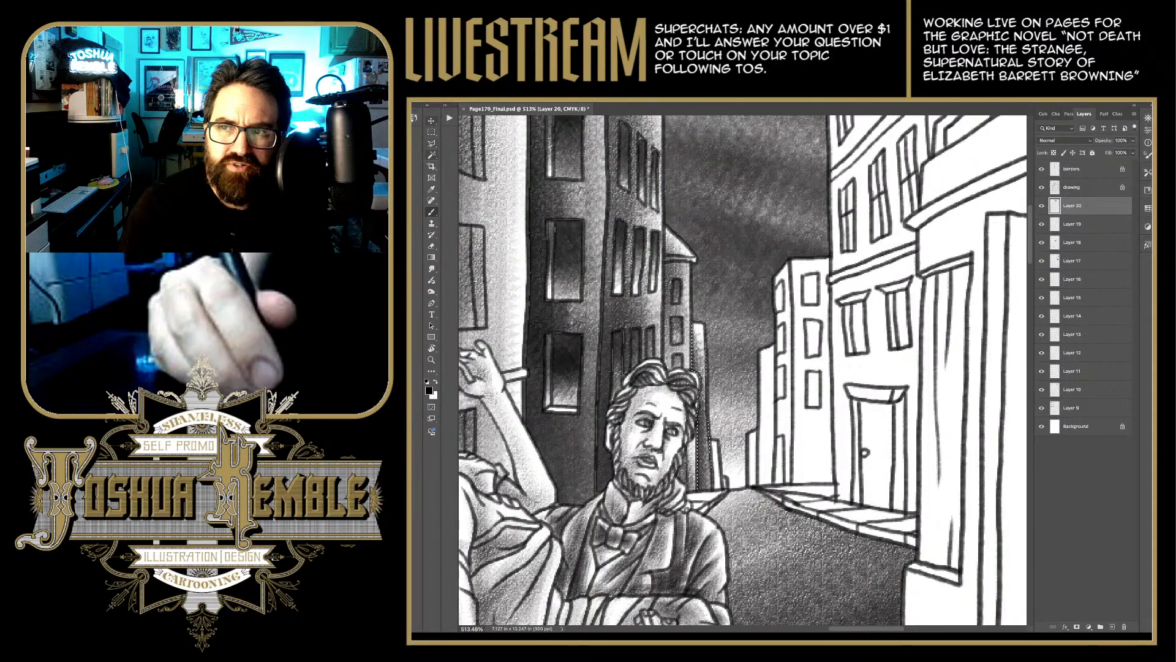
Step: Select the small distant building at the street's far end on the drawing layer, shade it gray on Layer 20, and drop the selection
key("w")
left_click(1078, 187)
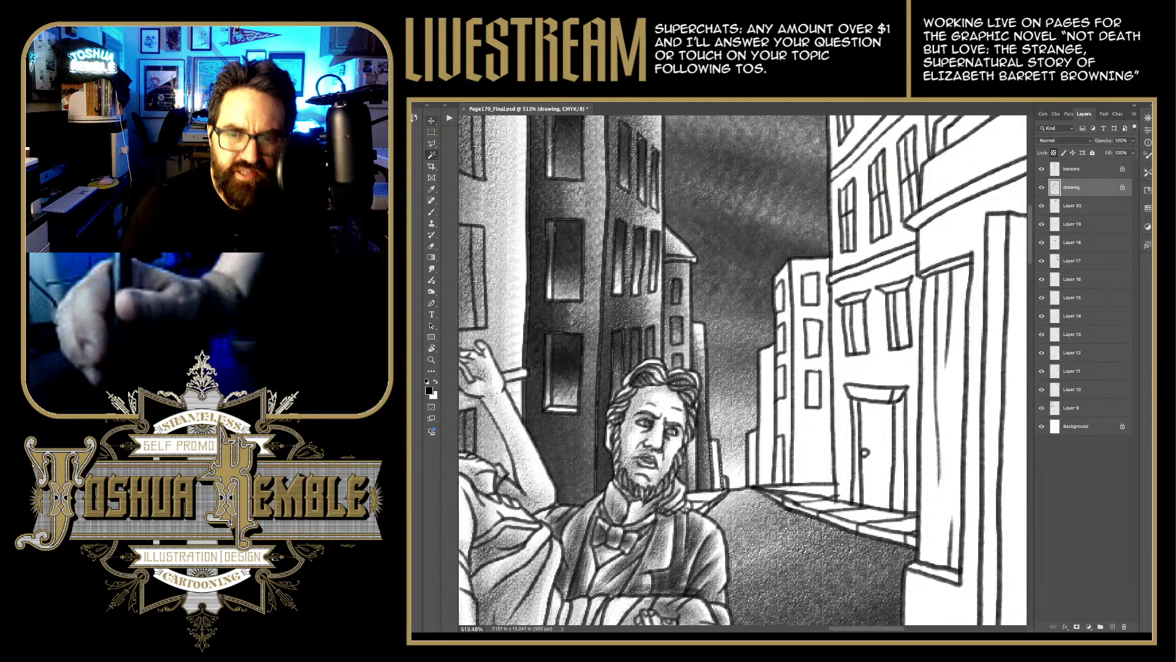
left_click(1081, 205)
key("b")
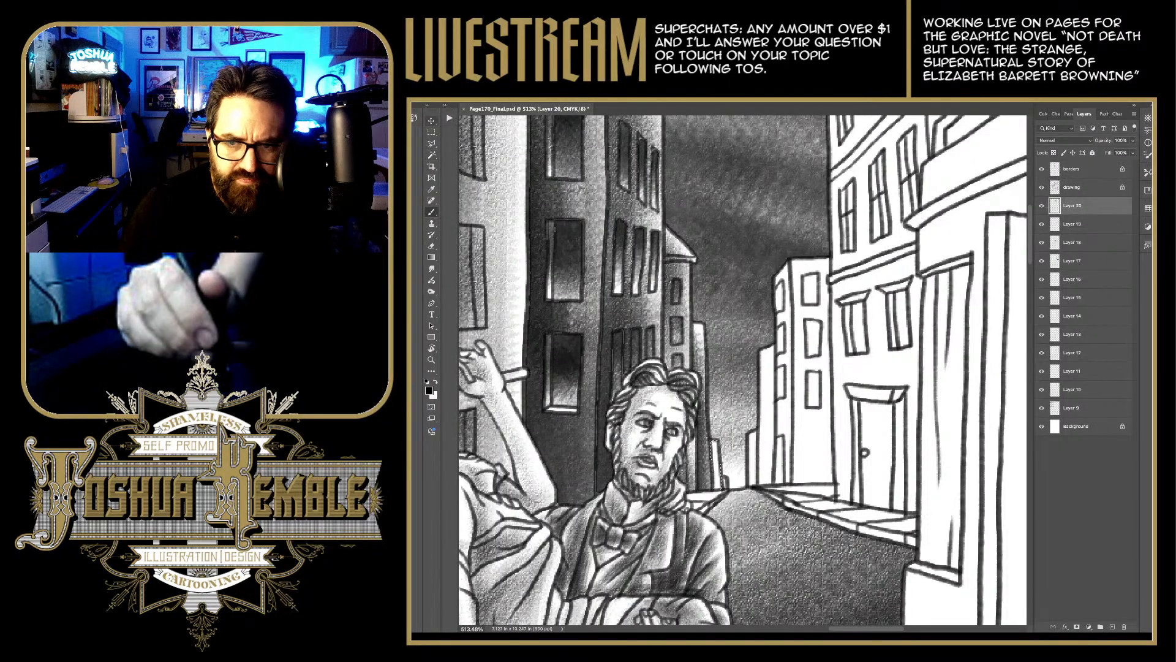
left_click_drag(718, 484, 715, 447)
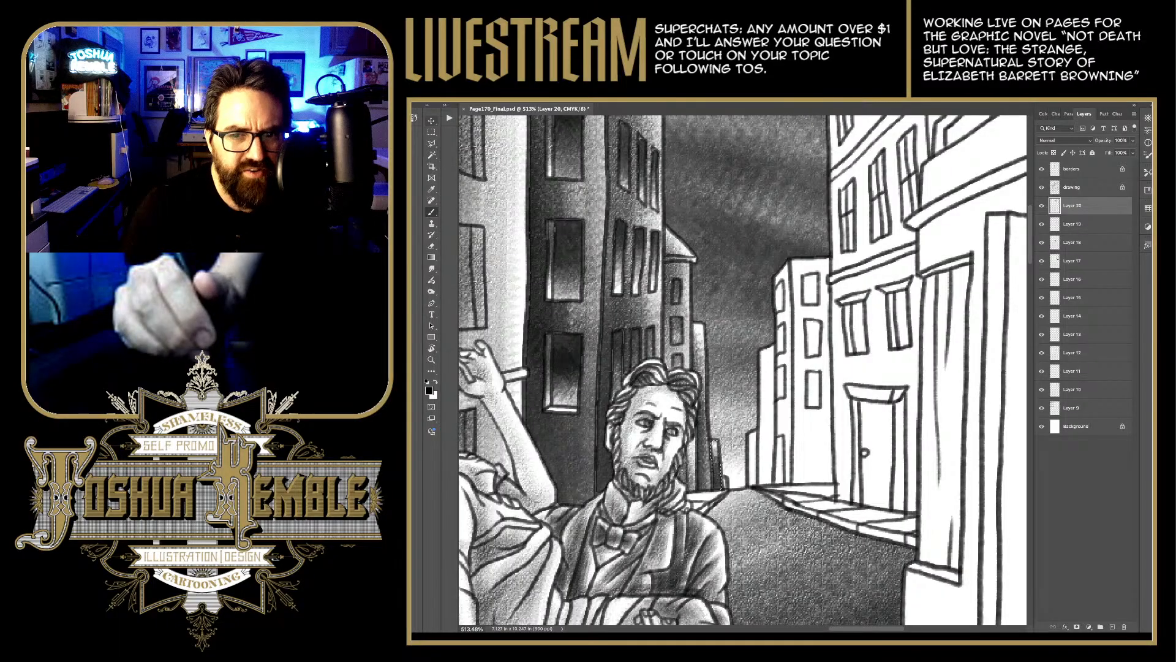
key("m")
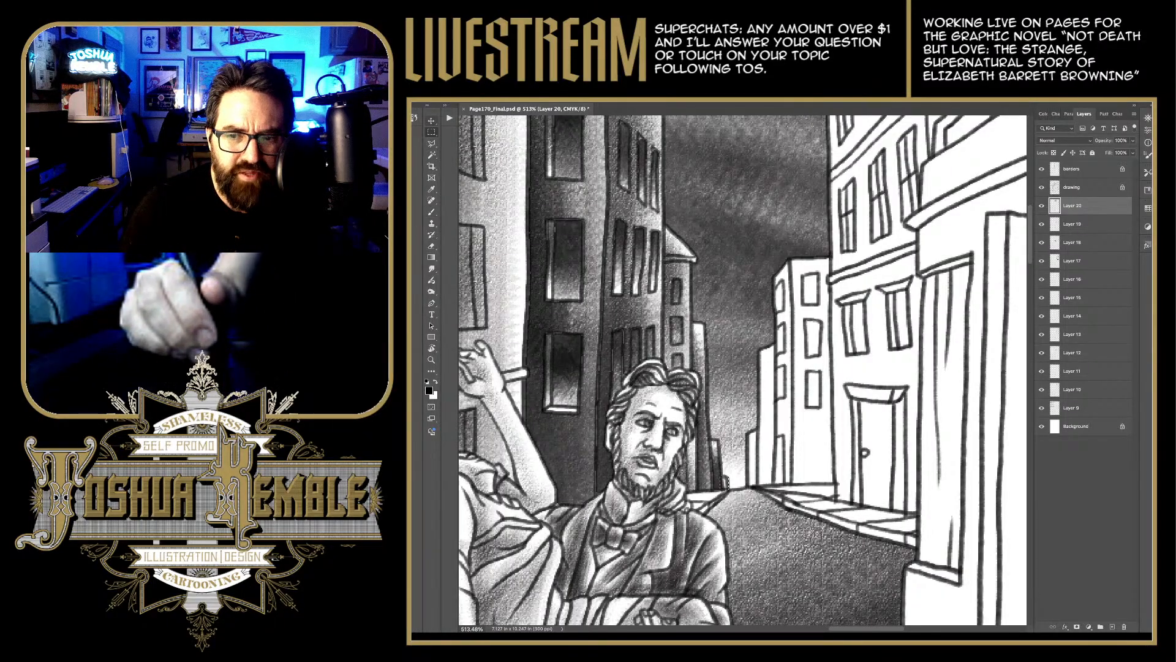
Step: Lasso the sliver of pavement beside the man's shoulder, brush a gray tone into it on Layer 20, and drop the selection
key("b")
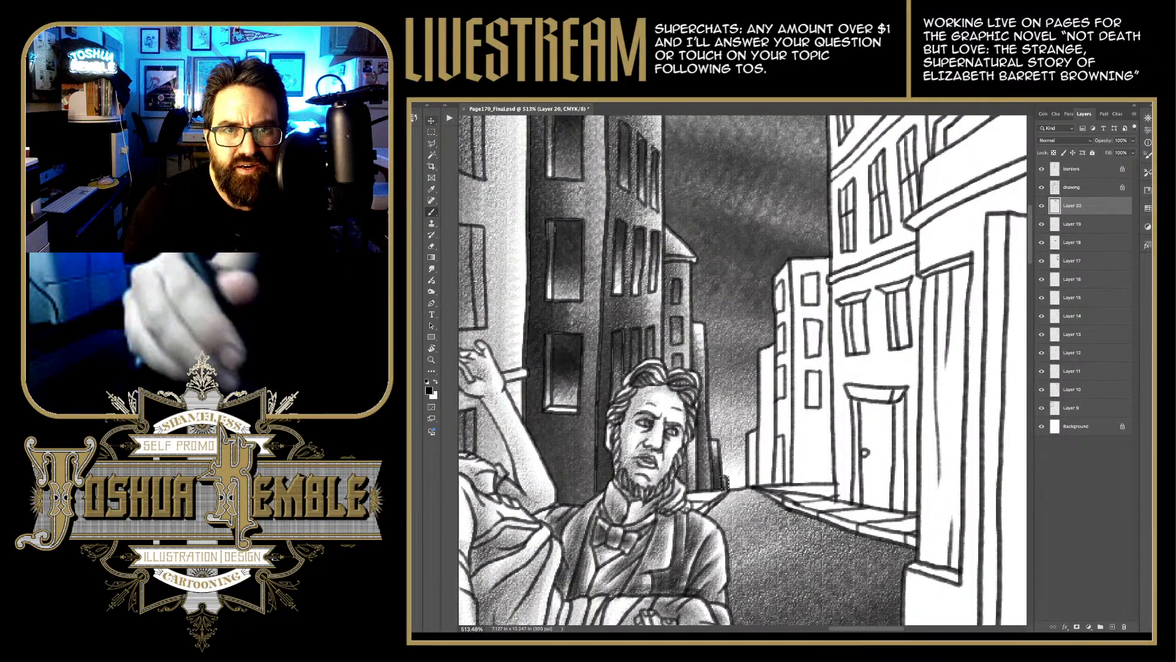
key("l")
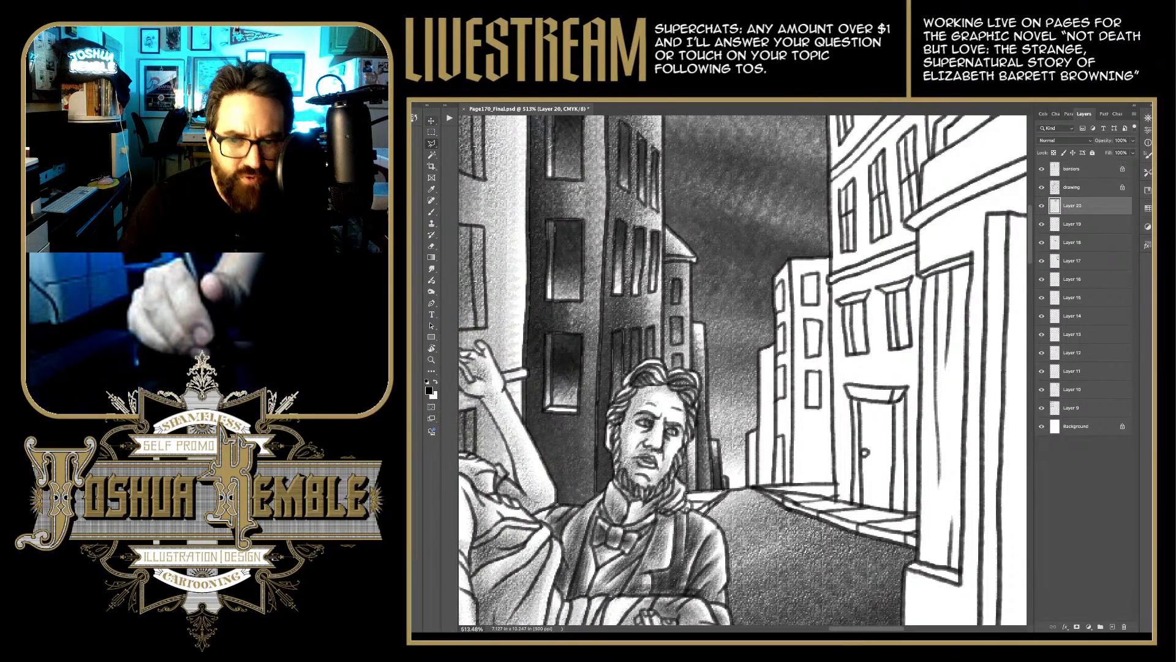
key("b")
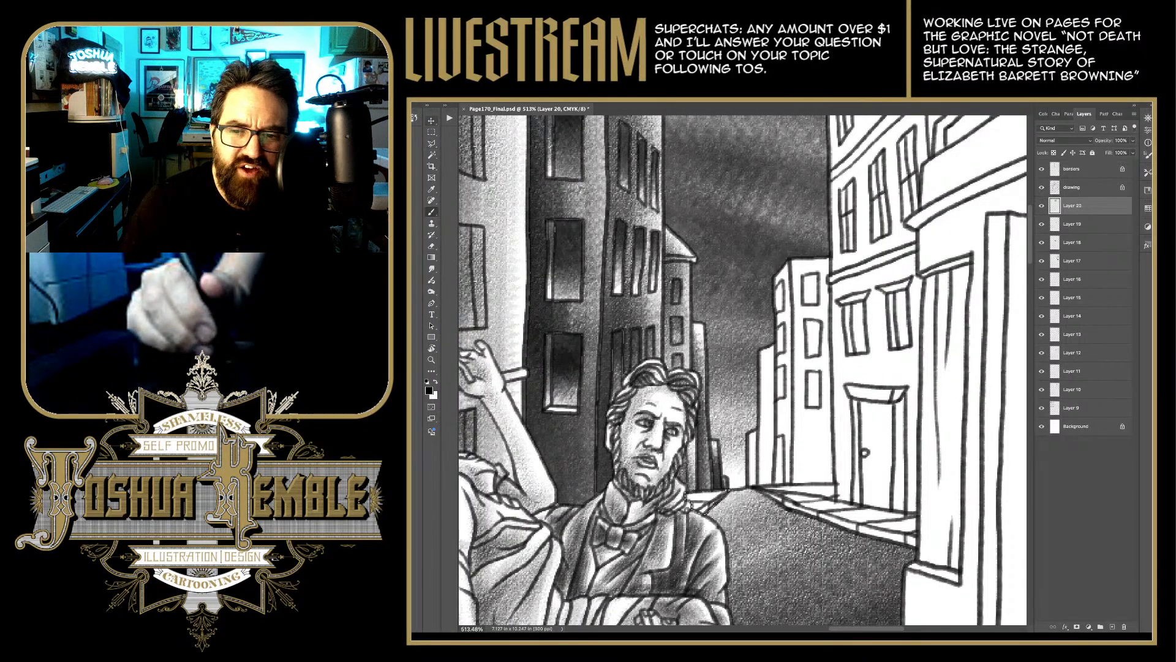
mouse_move(695, 507)
left_mouse_down()
mouse_move(718, 494)
mouse_move(690, 495)
mouse_move(723, 492)
left_mouse_up()
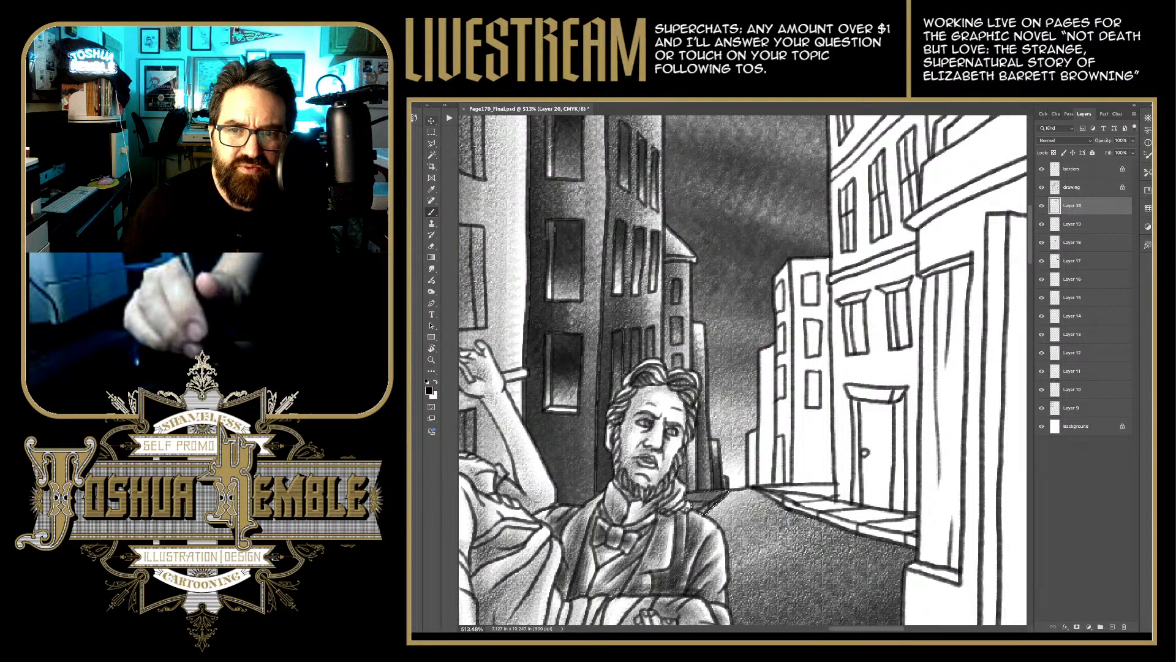
key("m")
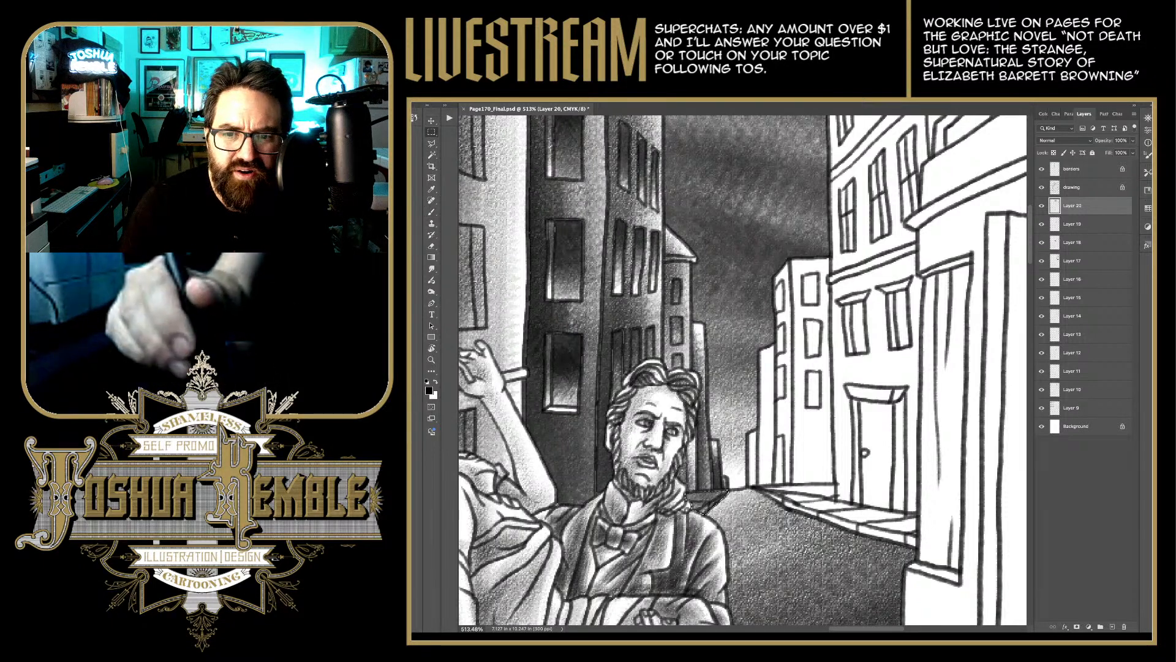
Step: Save the file and add two new empty layers above Layer 20
scroll(743, 370, "down", 10)
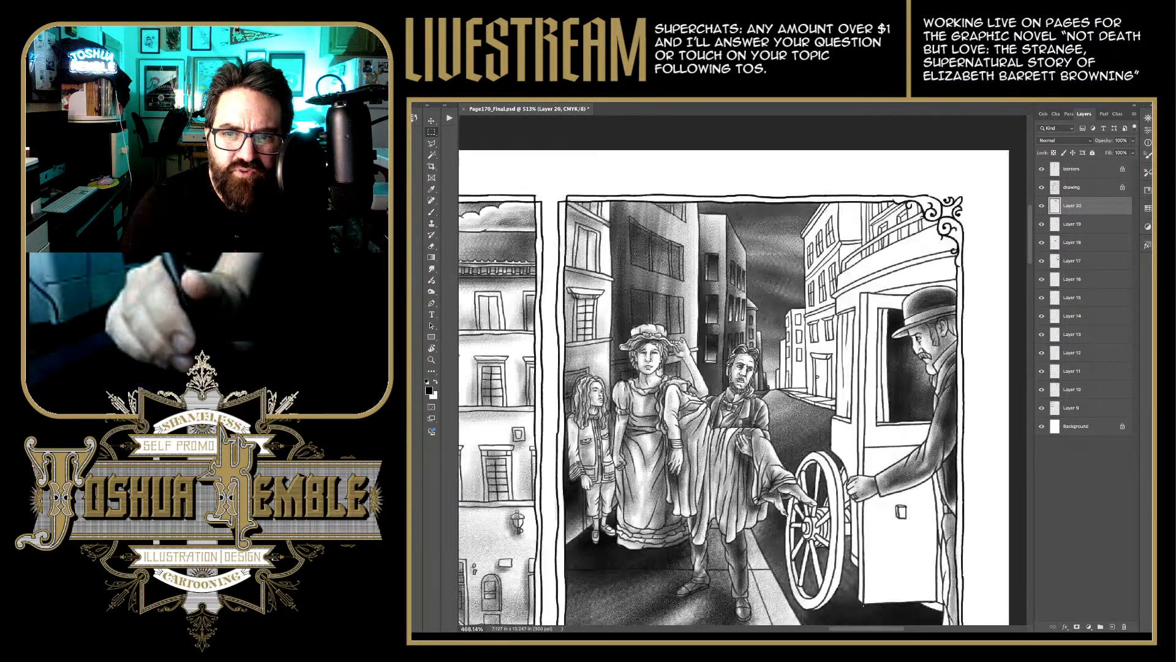
scroll(743, 370, "down", 1)
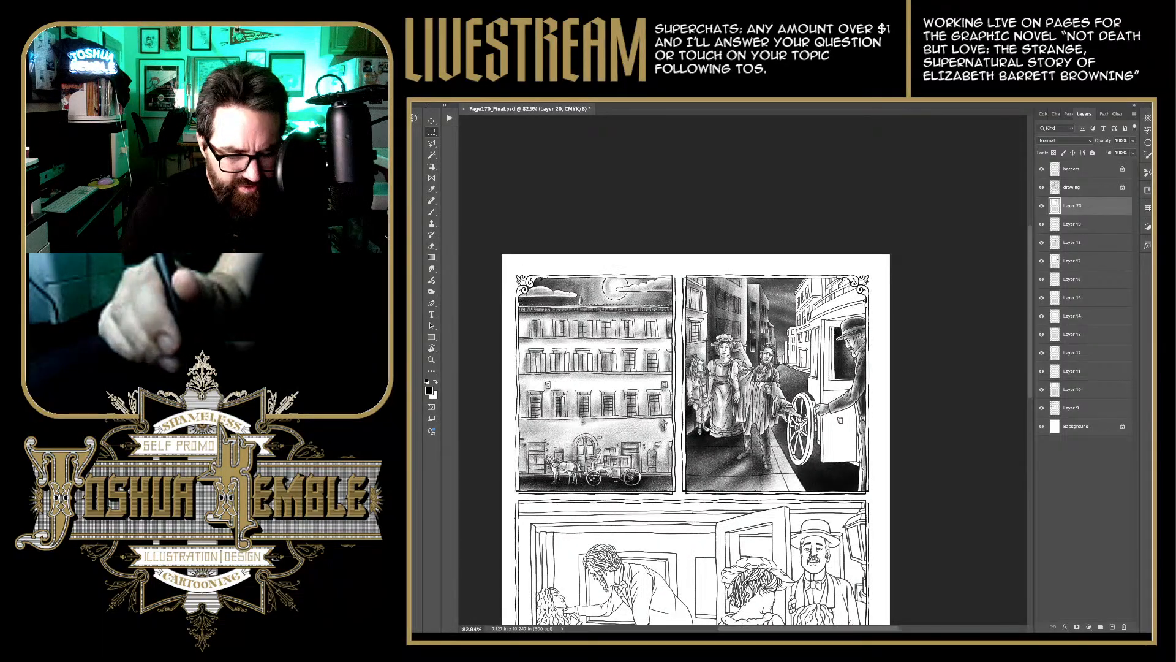
key("ctrl+s")
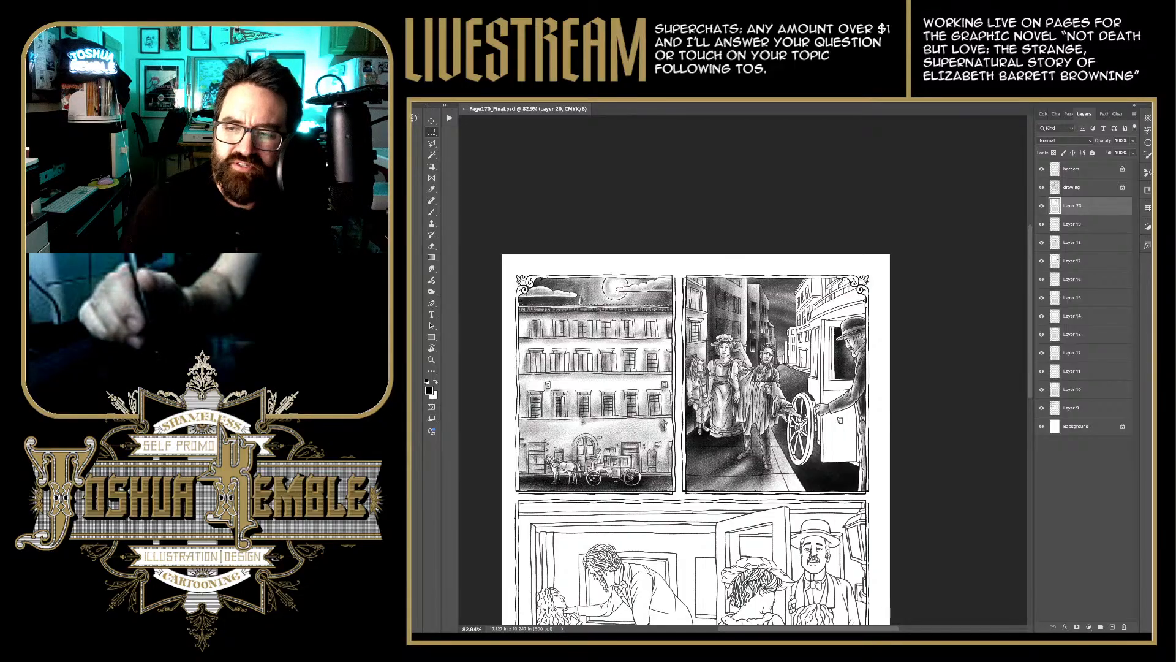
key("ctrl+shift+alt+n")
key("ctrl+shift+alt+n")
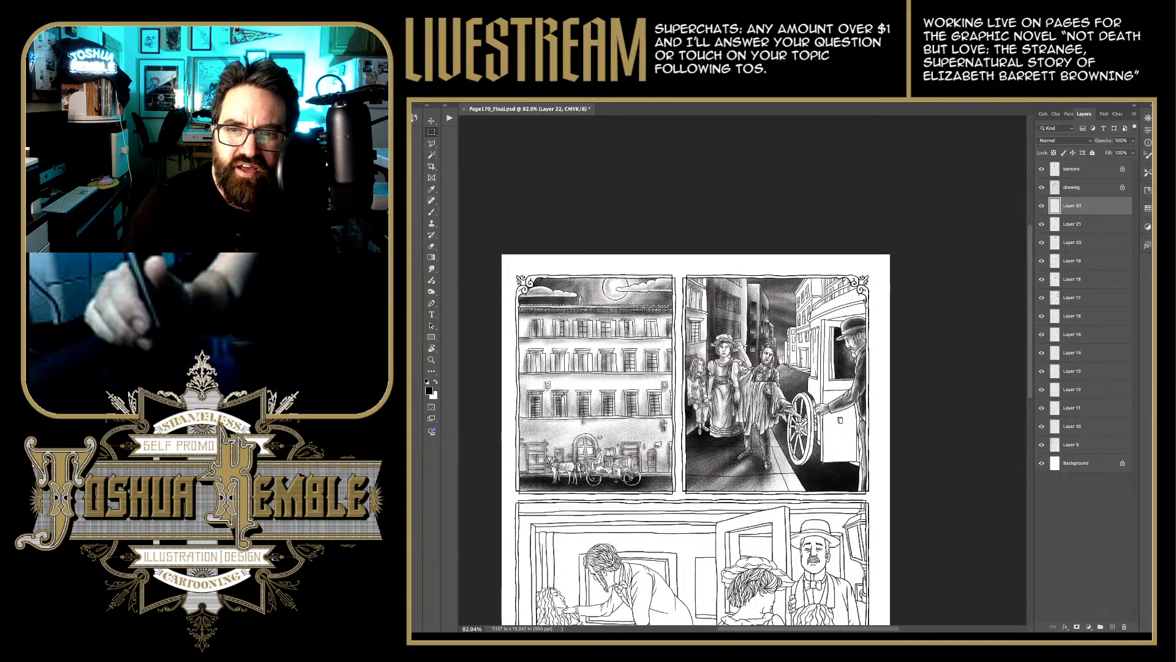
Step: Brush a dark shadow over the girl and the area around her on Layer 22
scroll(758, 348, "up", 3)
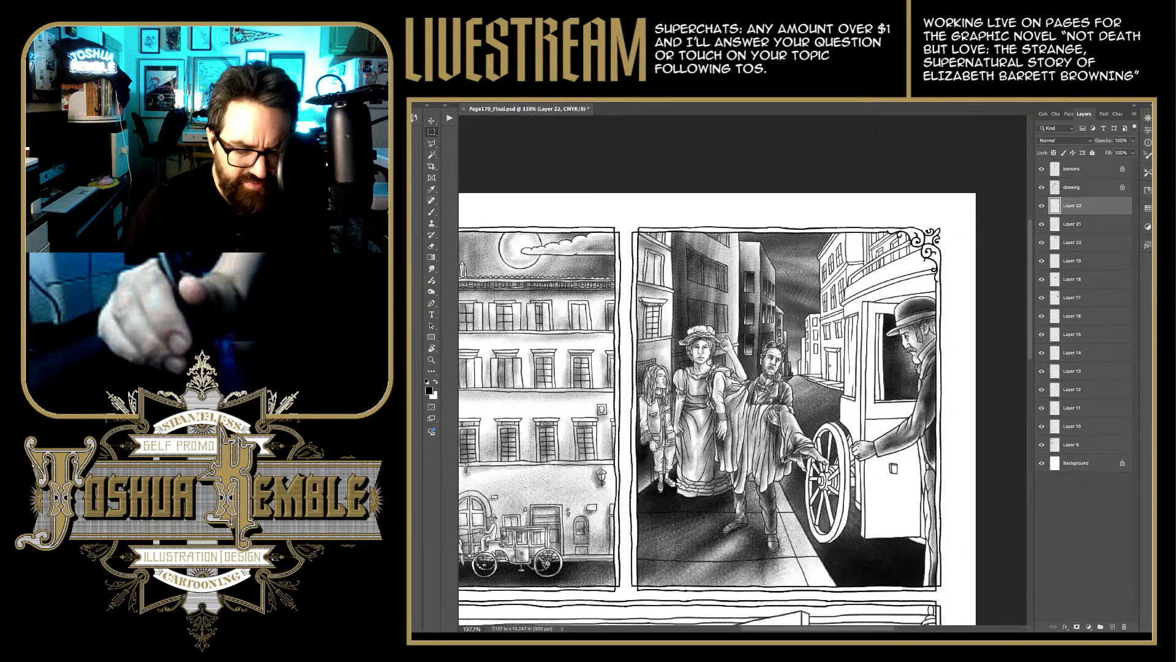
key("b")
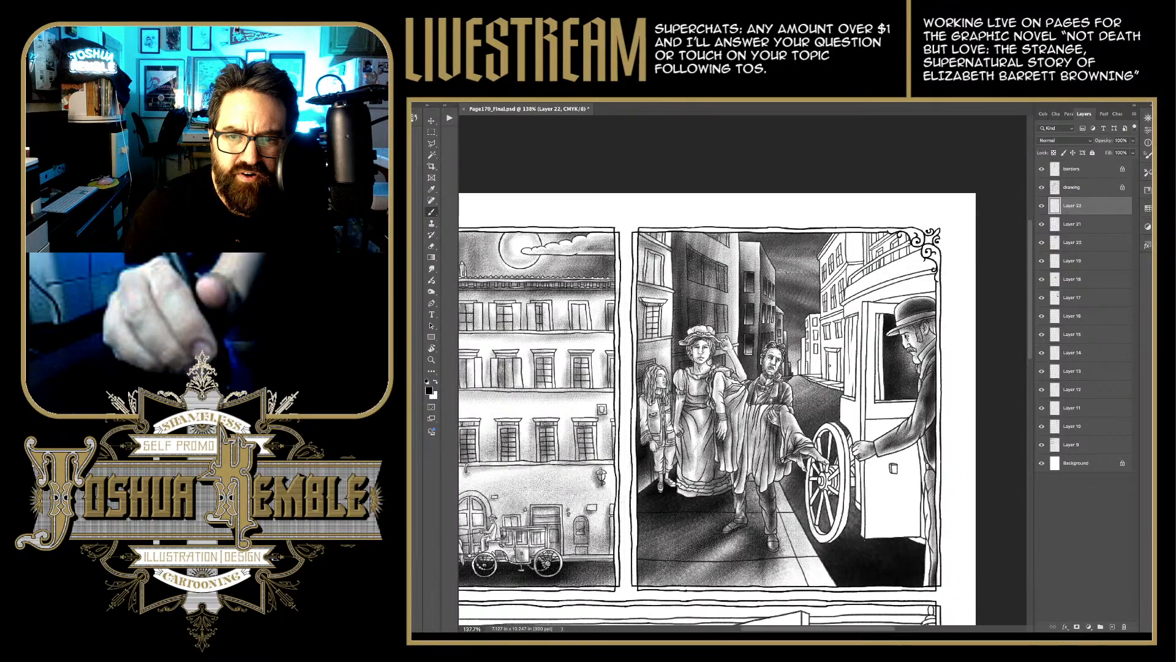
left_click_drag(680, 343, 655, 423)
left_click_drag(677, 300, 652, 441)
left_click_drag(671, 322, 637, 466)
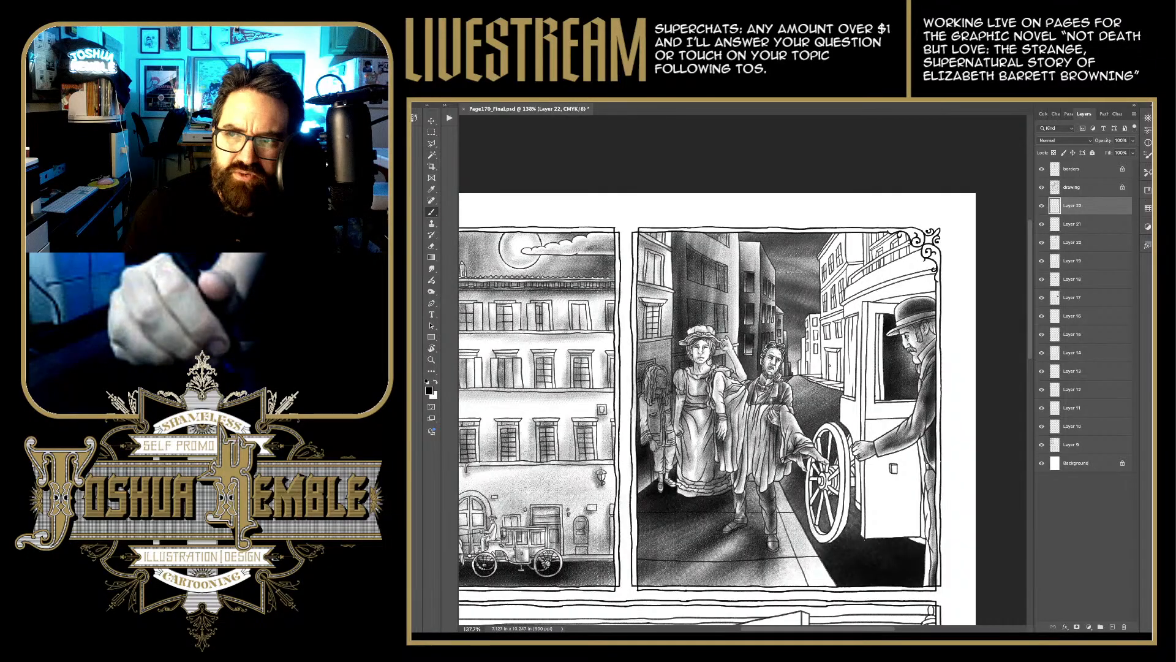
left_click_drag(653, 410, 637, 478)
left_click_drag(659, 349, 634, 494)
left_click_drag(655, 371, 634, 487)
left_click_drag(662, 398, 631, 509)
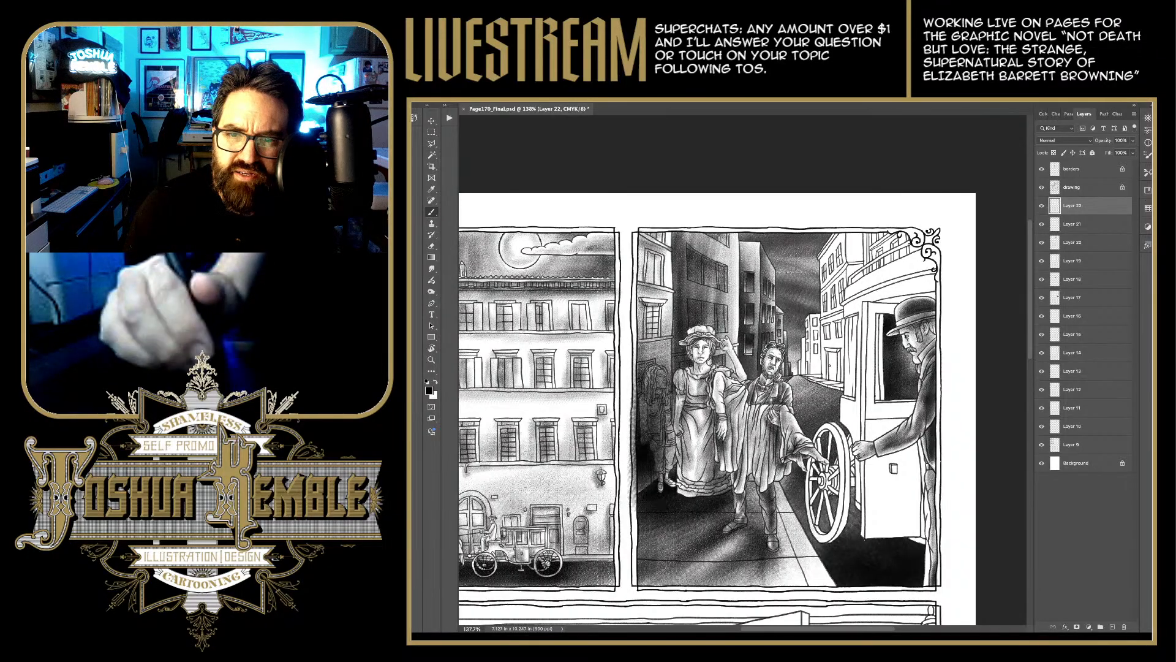
Step: Extend the dark shadow over the woman and her raised arm on Layer 22, and set the layer's opacity to 42%
left_click_drag(704, 343, 668, 453)
left_click_drag(741, 343, 705, 416)
left_click_drag(753, 318, 729, 398)
left_click_drag(720, 334, 659, 392)
mouse_move(668, 346)
left_mouse_down()
mouse_move(649, 468)
mouse_move(625, 521)
left_mouse_up()
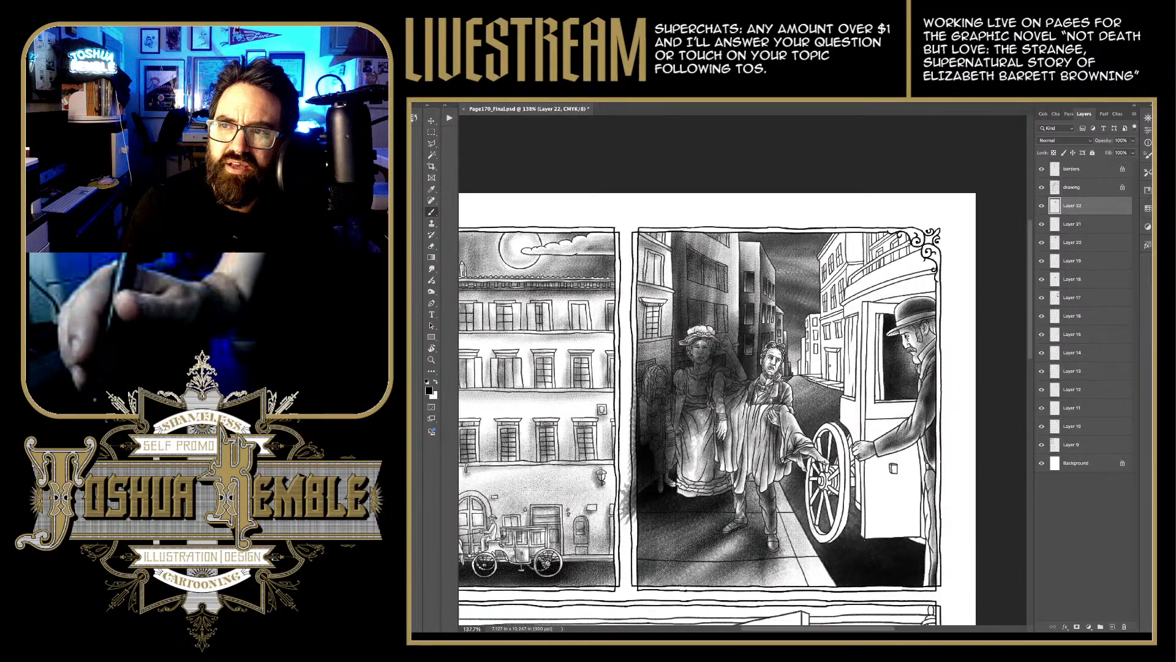
key("4")
key("2")
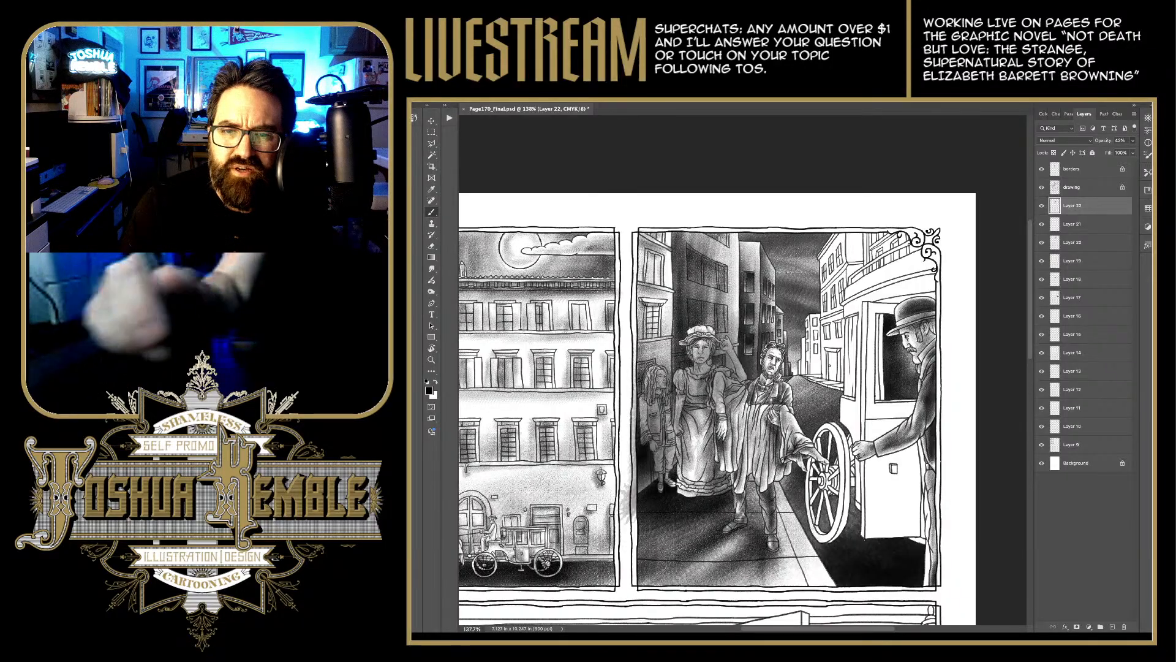
Step: Lasso the shadow spilling past the street panel's border into the white gutter, delete it from Layer 22, and drop the selection
key("ctrl+plus")
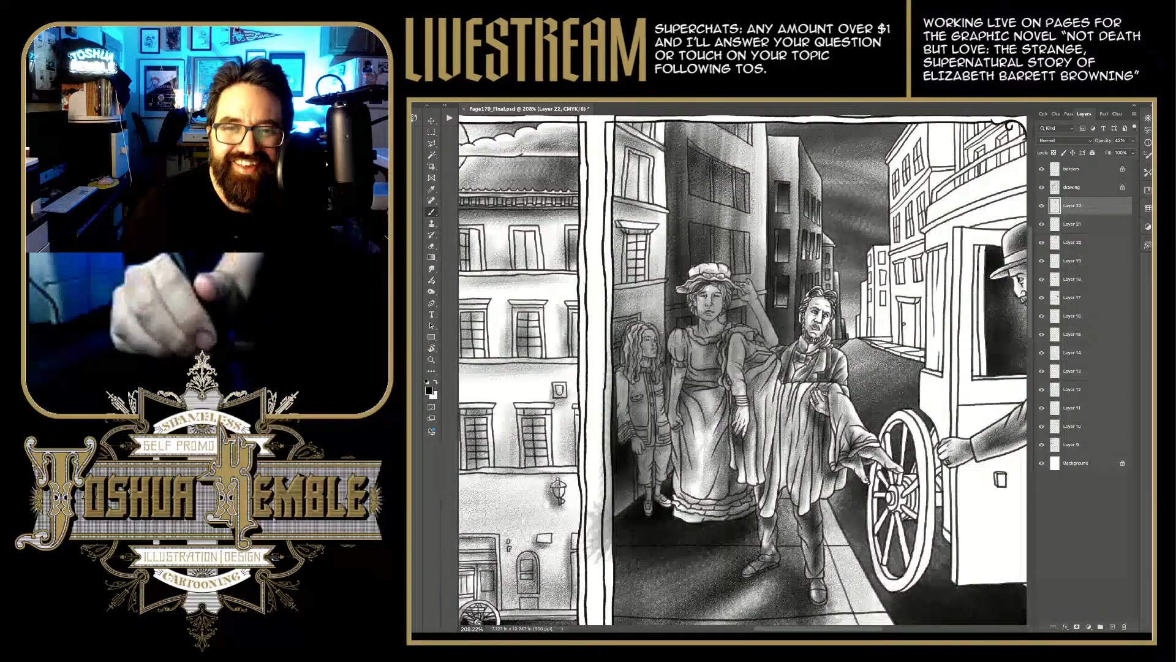
scroll(743, 371, "down", 2)
key("w")
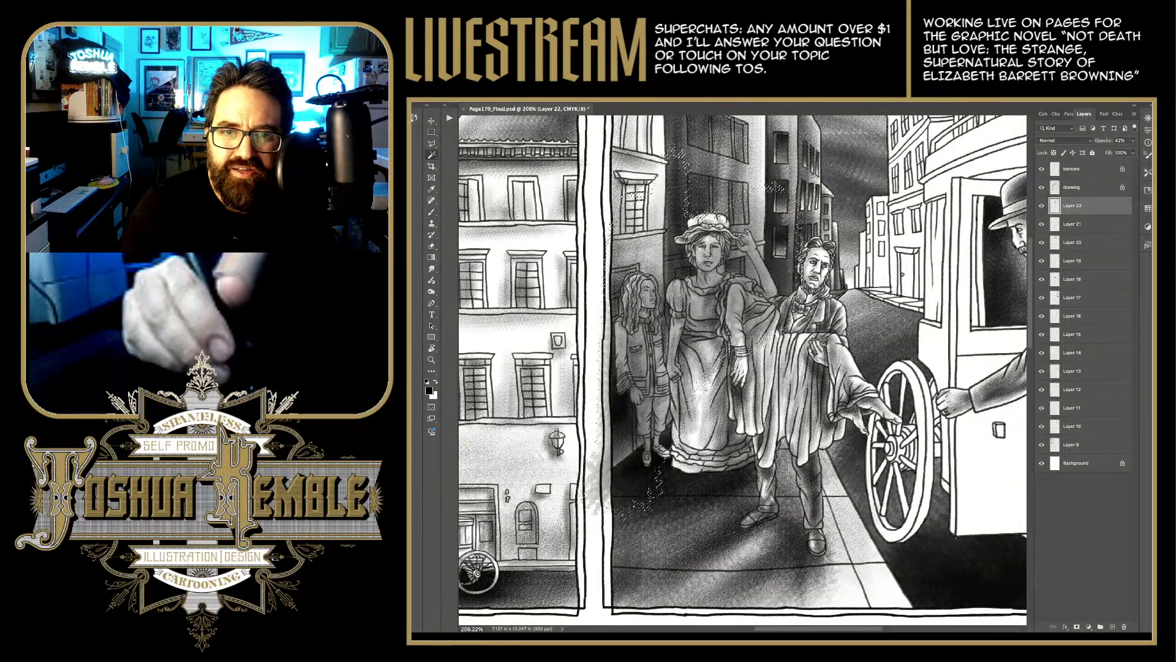
key("l")
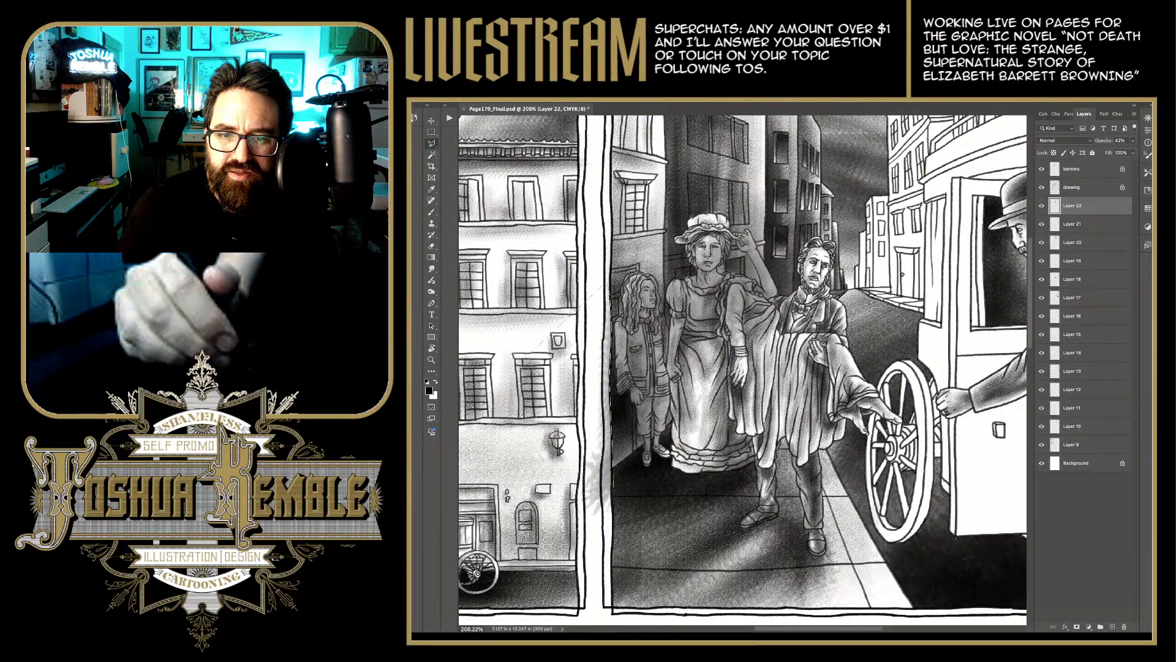
left_click(609, 543)
double_click(535, 557)
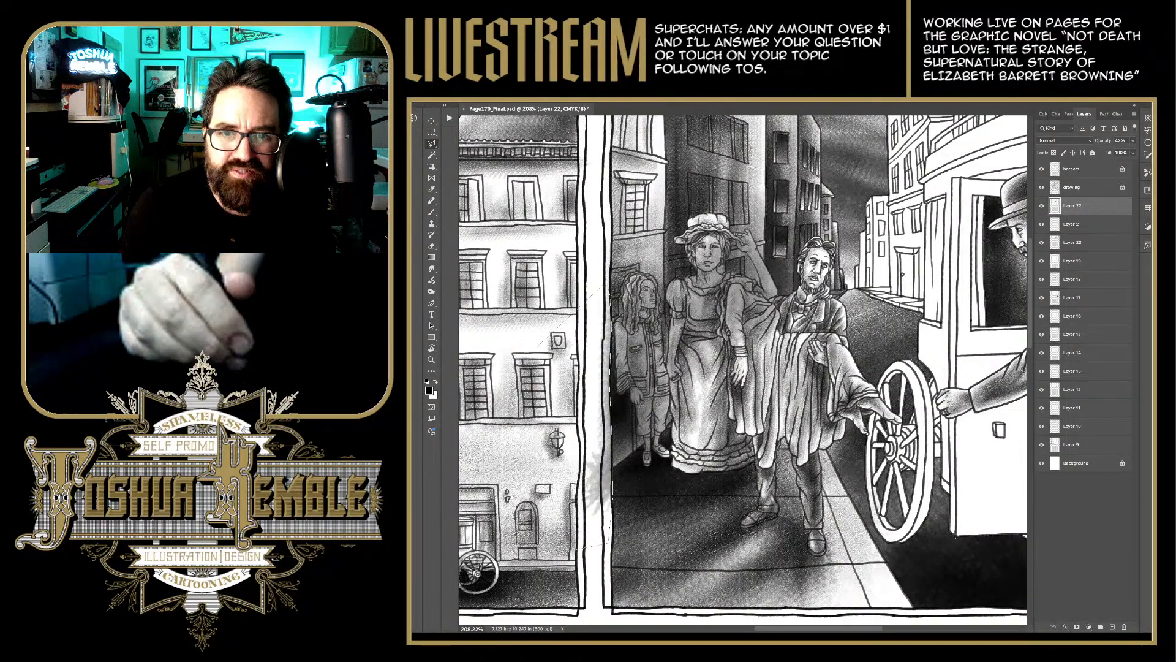
key("Delete")
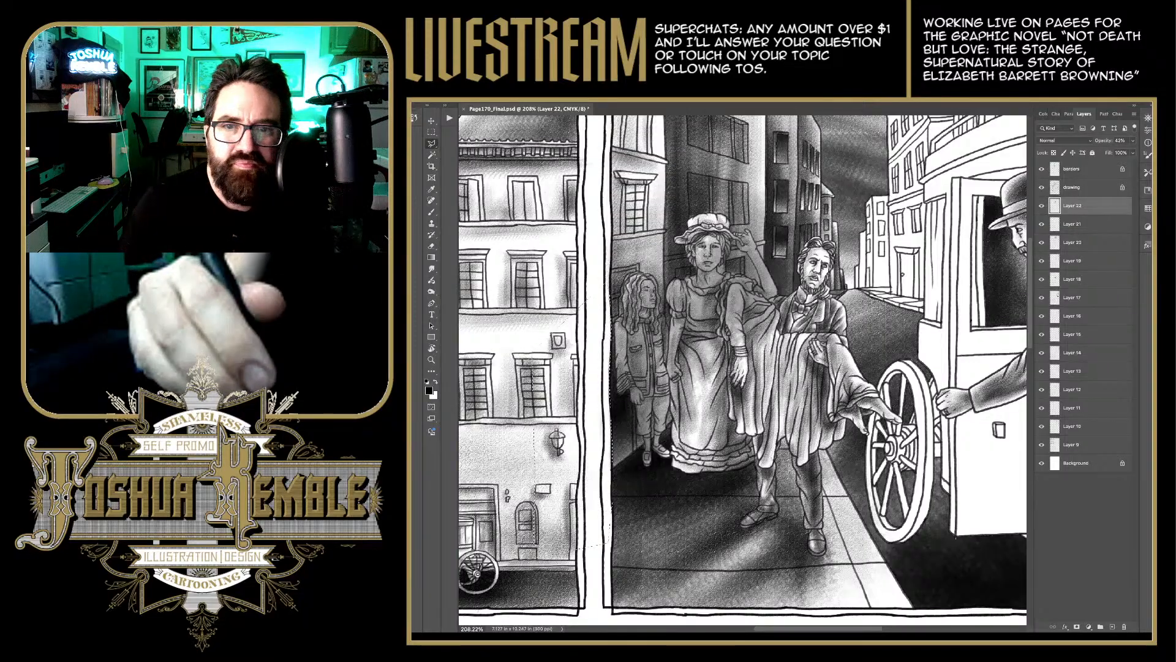
key("m")
key("ctrl+d")
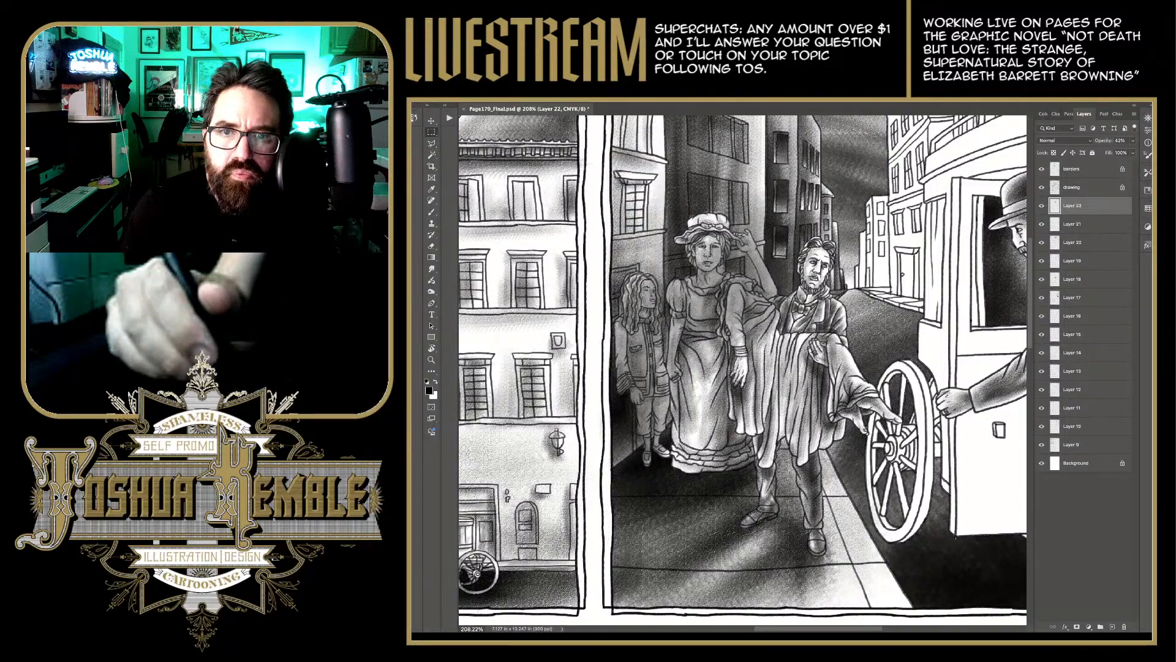
Step: Erase the Layer 22 shadow from the girl's face, hair, jacket, and legs to bring back highlights
key("e")
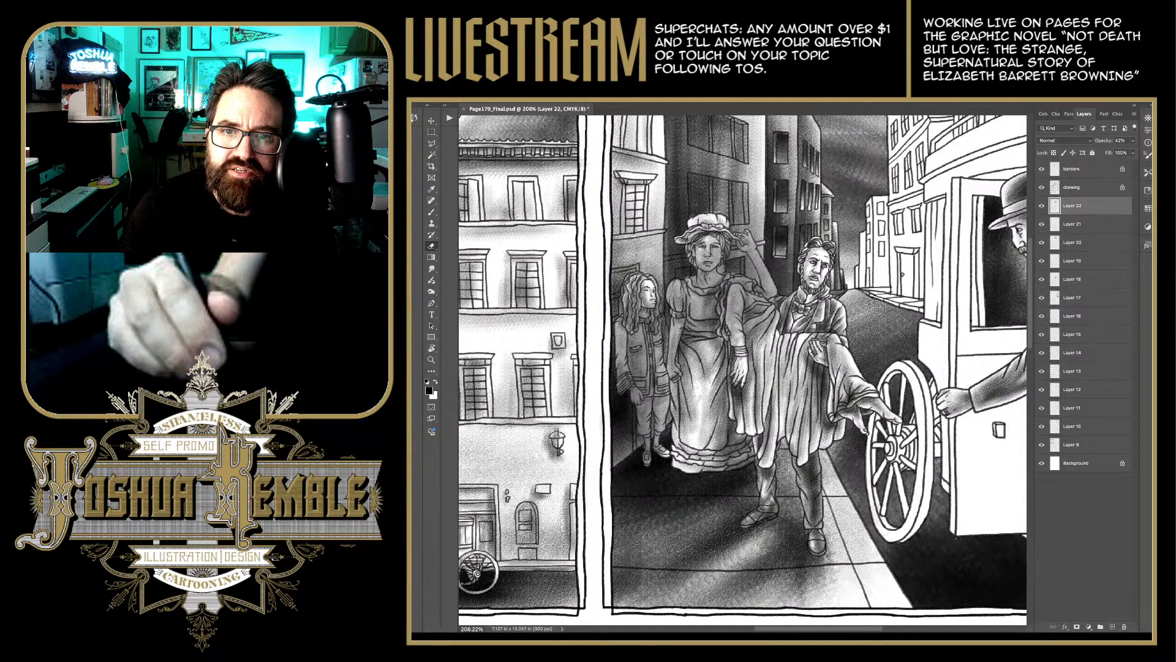
mouse_move(638, 279)
left_mouse_down()
mouse_move(618, 383)
mouse_move(634, 397)
left_mouse_up()
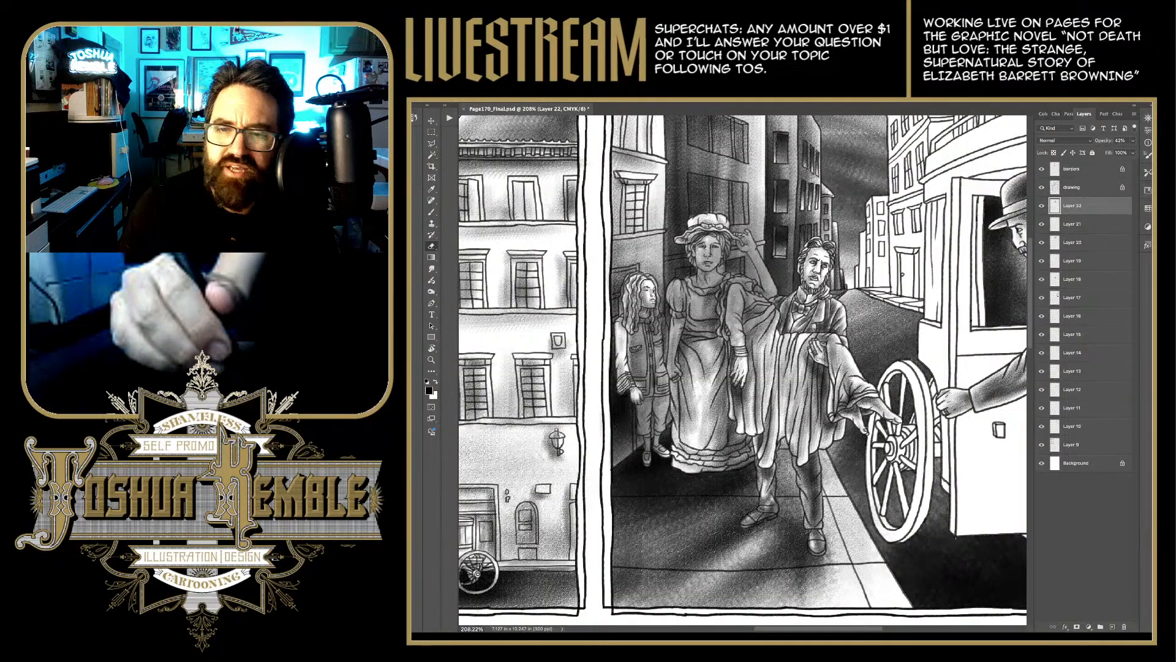
left_click_drag(644, 395, 643, 435)
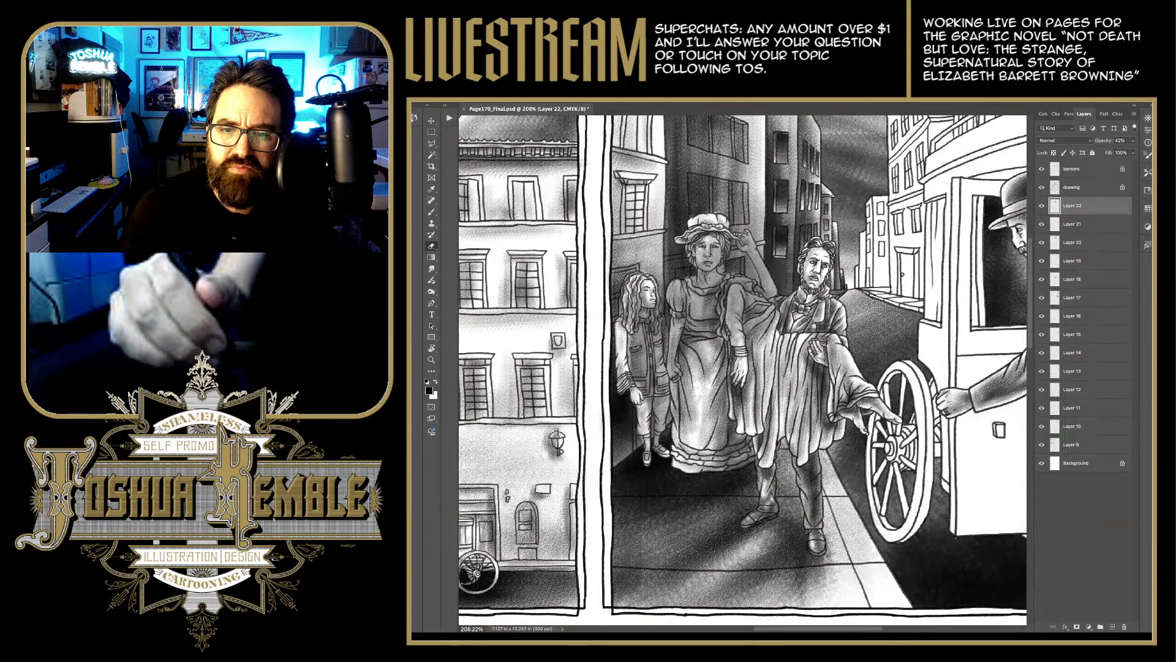
mouse_move(658, 446)
left_mouse_down()
mouse_move(658, 391)
mouse_move(686, 377)
mouse_move(690, 359)
mouse_move(666, 361)
mouse_move(654, 310)
left_mouse_up()
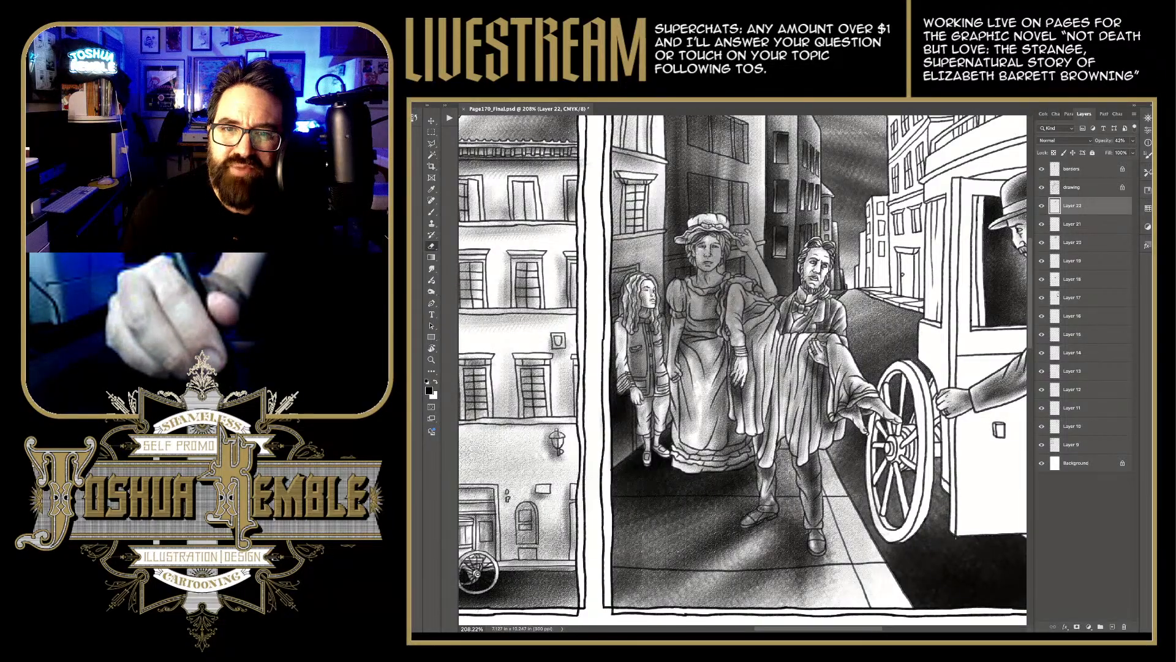
mouse_move(641, 352)
left_mouse_down()
mouse_move(637, 302)
mouse_move(651, 354)
mouse_move(657, 328)
mouse_move(634, 368)
mouse_move(648, 397)
left_mouse_up()
Step: Erase the Layer 22 shadow from the woman's arm and bodice and from the draped sleeve beside her
left_click_drag(677, 356, 678, 374)
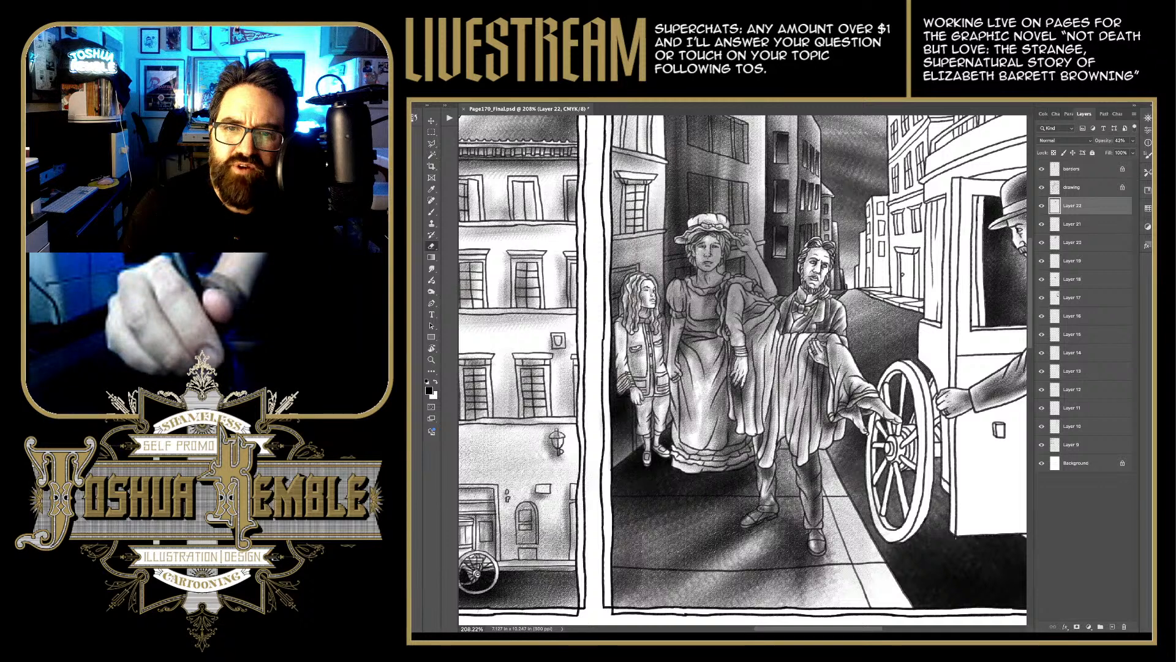
mouse_move(680, 283)
left_mouse_down()
mouse_move(671, 302)
mouse_move(681, 320)
mouse_move(706, 254)
mouse_move(696, 244)
mouse_move(741, 235)
mouse_move(714, 250)
mouse_move(706, 282)
mouse_move(715, 266)
mouse_move(726, 287)
mouse_move(698, 306)
mouse_move(714, 306)
mouse_move(695, 330)
mouse_move(714, 314)
mouse_move(689, 348)
mouse_move(674, 333)
mouse_move(708, 362)
mouse_move(698, 373)
left_mouse_up()
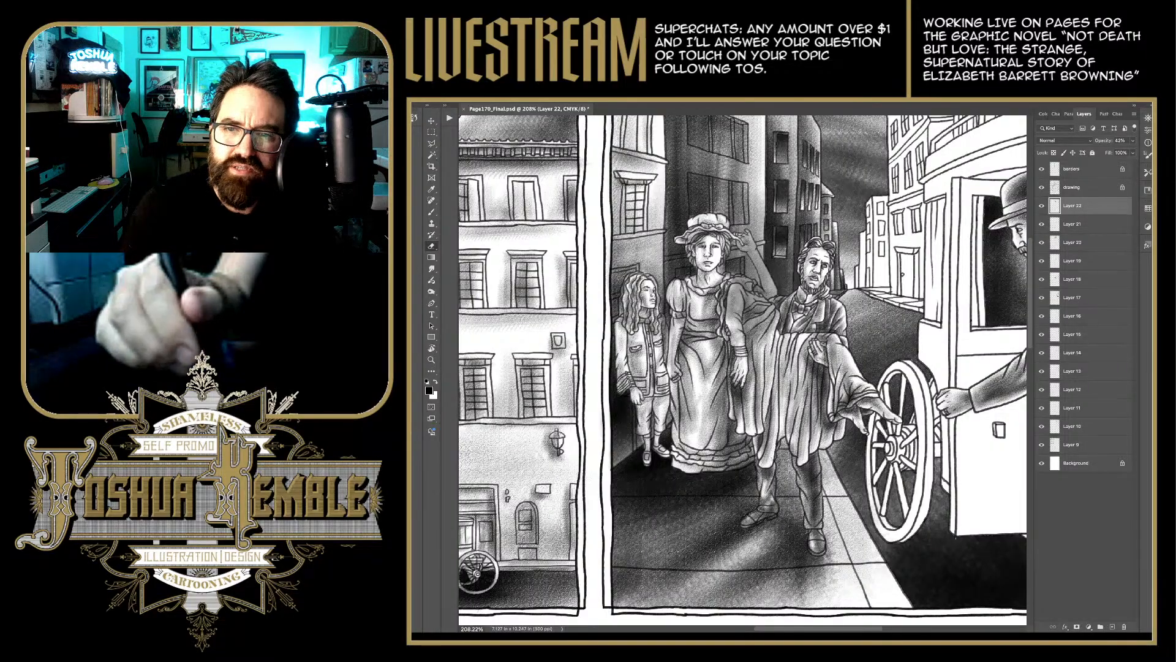
mouse_move(760, 331)
left_mouse_down()
mouse_move(759, 300)
mouse_move(747, 294)
mouse_move(757, 283)
mouse_move(732, 279)
mouse_move(741, 340)
left_mouse_up()
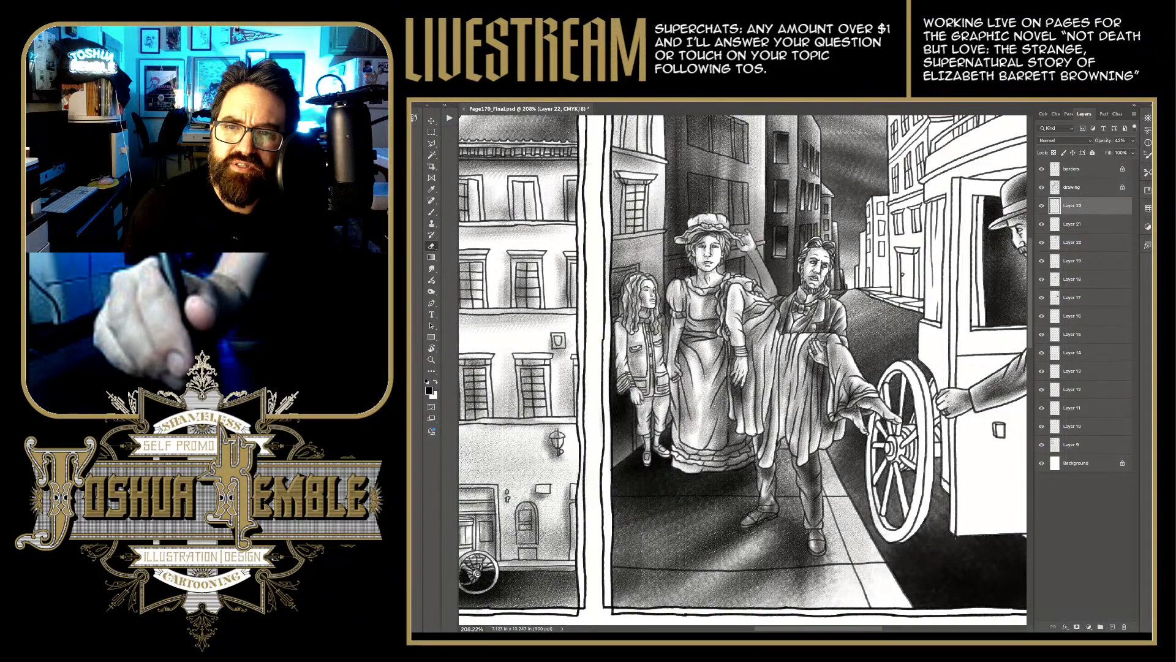
Step: Erase the remaining Layer 22 shadow from the woman's raised arm and the shoulder below it
left_click_drag(753, 256, 777, 329)
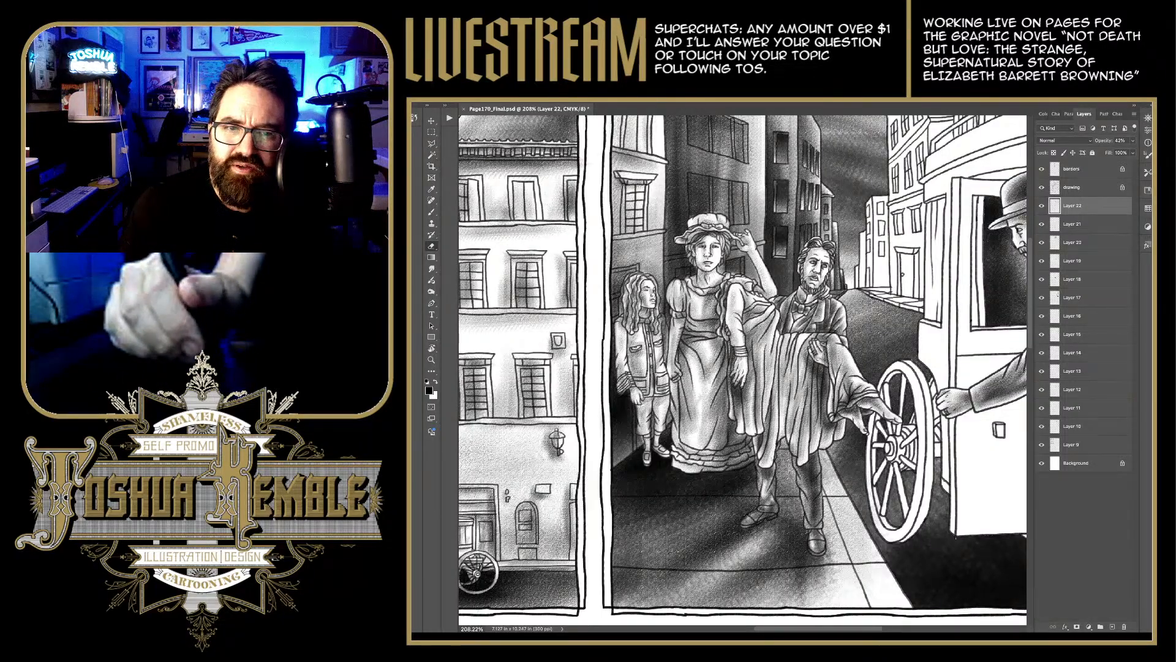
scroll(808, 343, "down", 5)
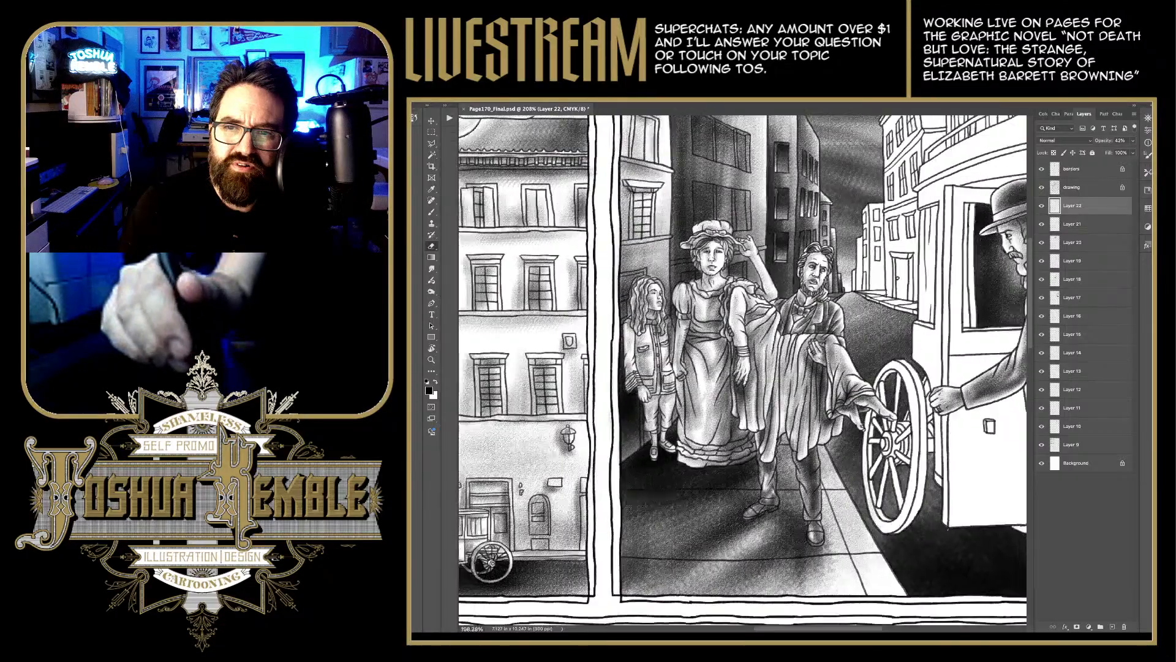
left_click_drag(705, 367, 642, 387)
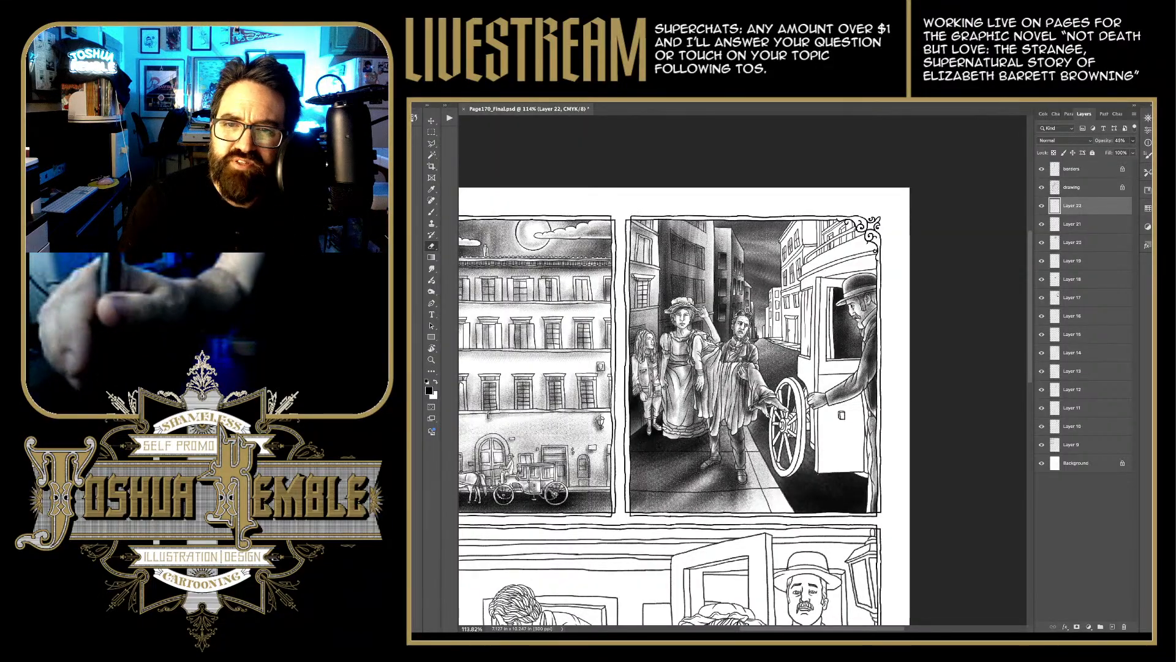
Step: Set Layer 22's opacity to 100% and save the page
key("0")
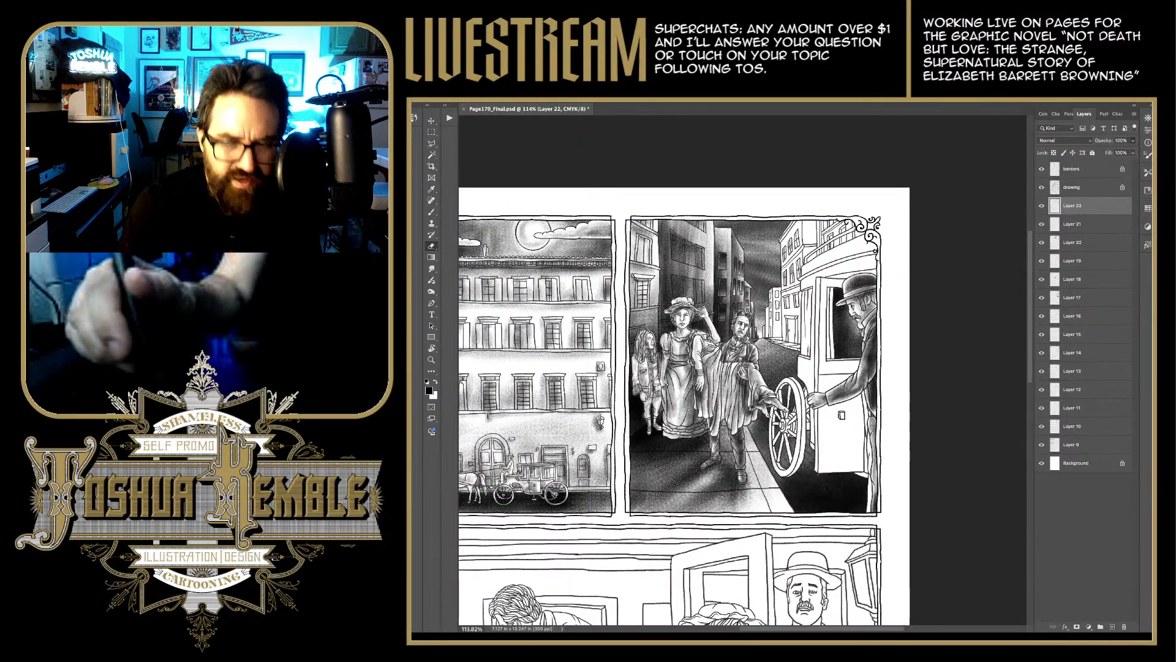
key("ctrl+s")
key("ctrl+0")
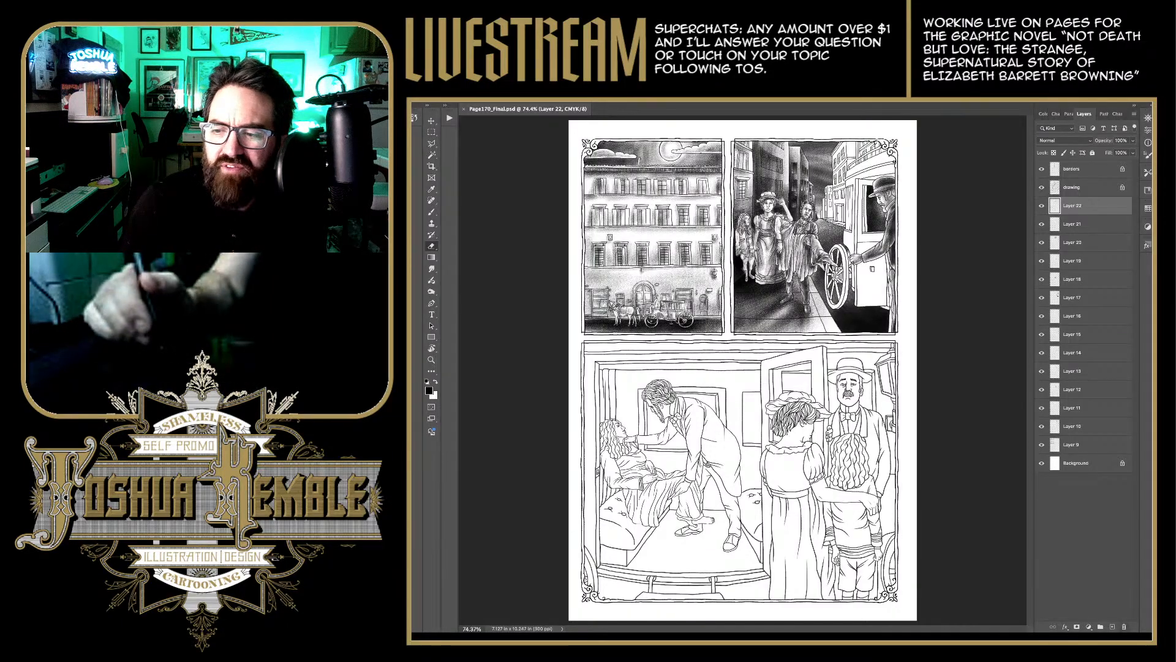
Step: Add a new layer above Layer 22 and brush soft shadow along the upper left rim and spokes of the carriage wheel
left_click(1113, 627)
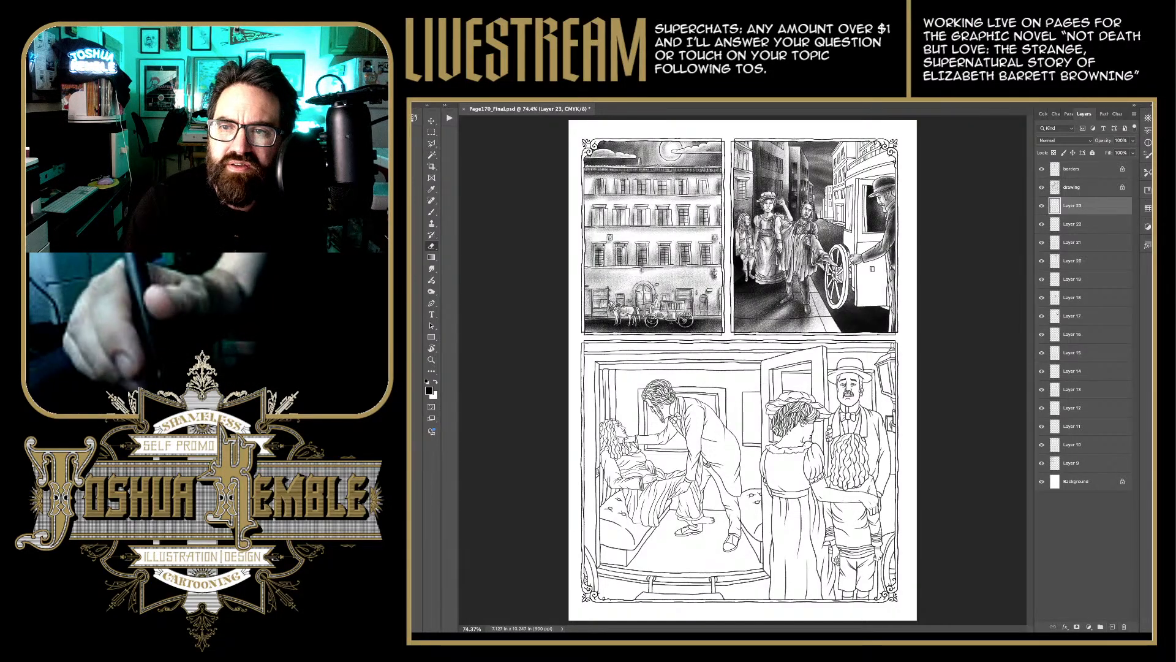
scroll(853, 165, "up", 10)
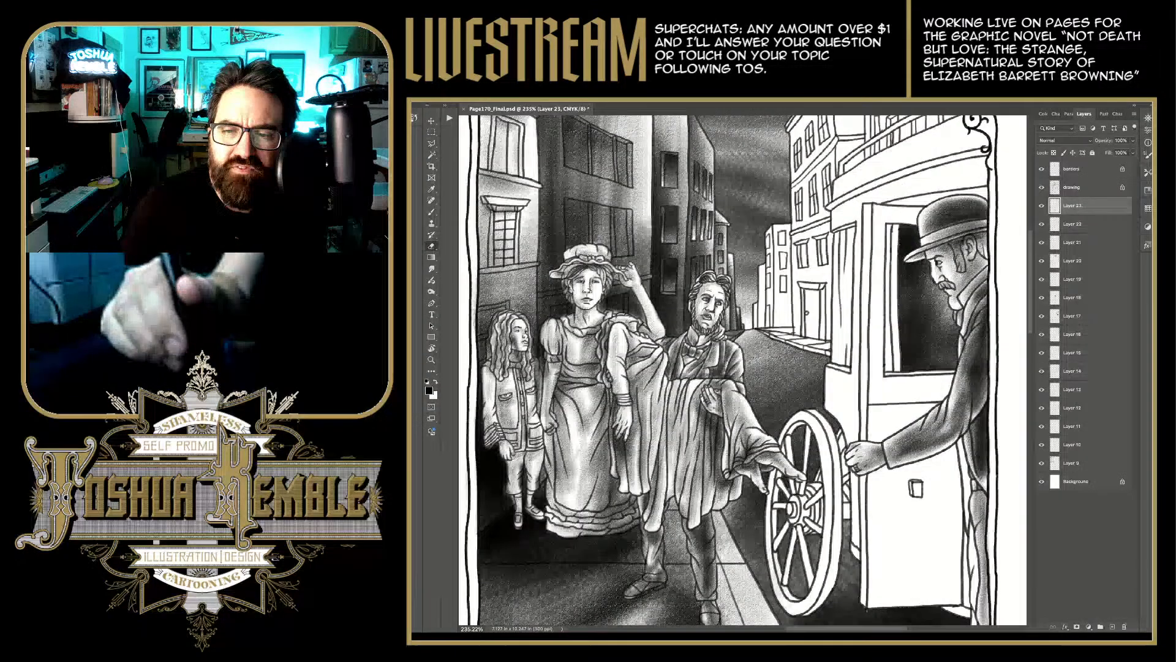
left_click_drag(821, 343, 742, 304)
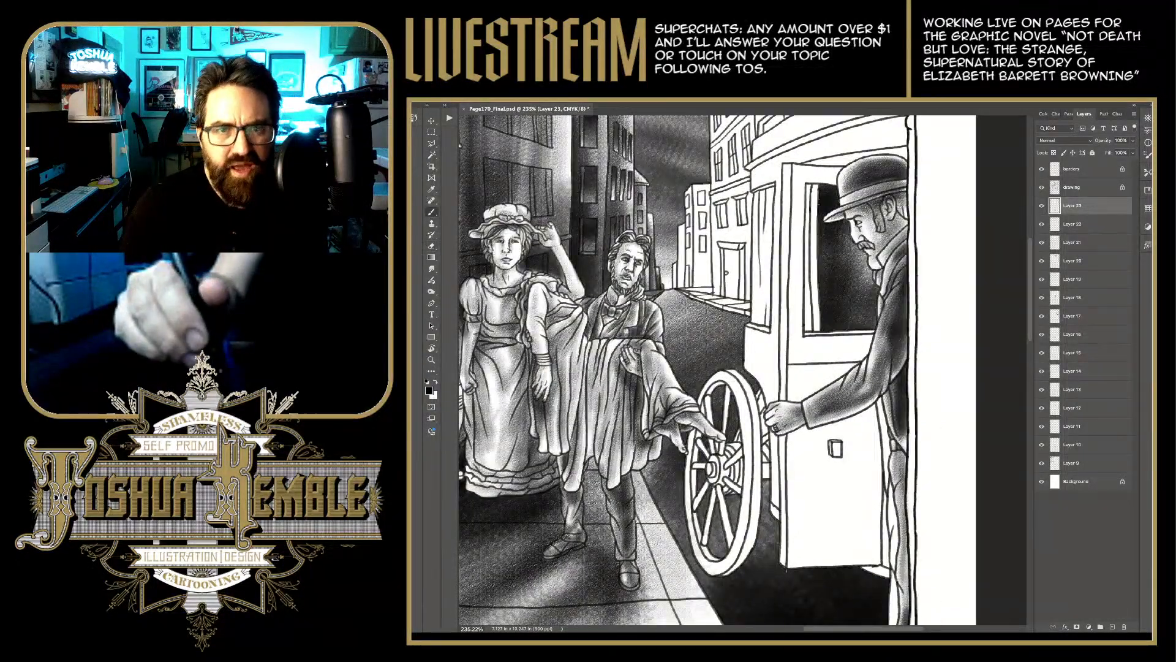
key("b")
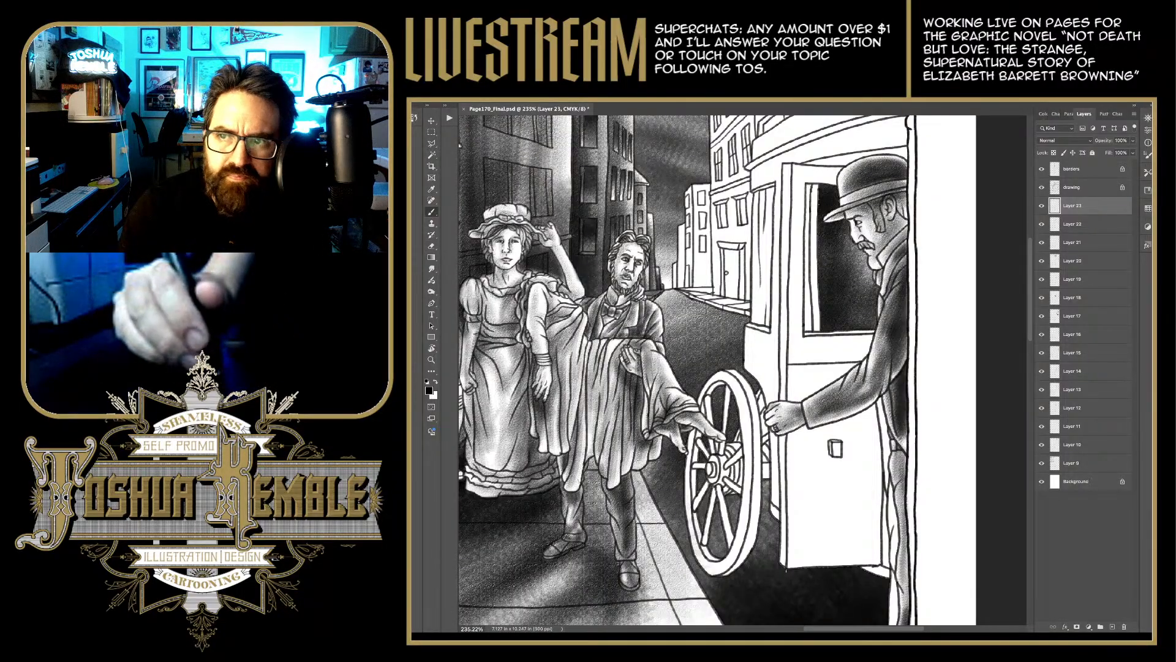
mouse_move(711, 389)
left_mouse_down()
mouse_move(723, 382)
mouse_move(692, 429)
left_mouse_up()
mouse_move(691, 468)
left_mouse_down()
mouse_move(693, 431)
mouse_move(697, 510)
left_mouse_up()
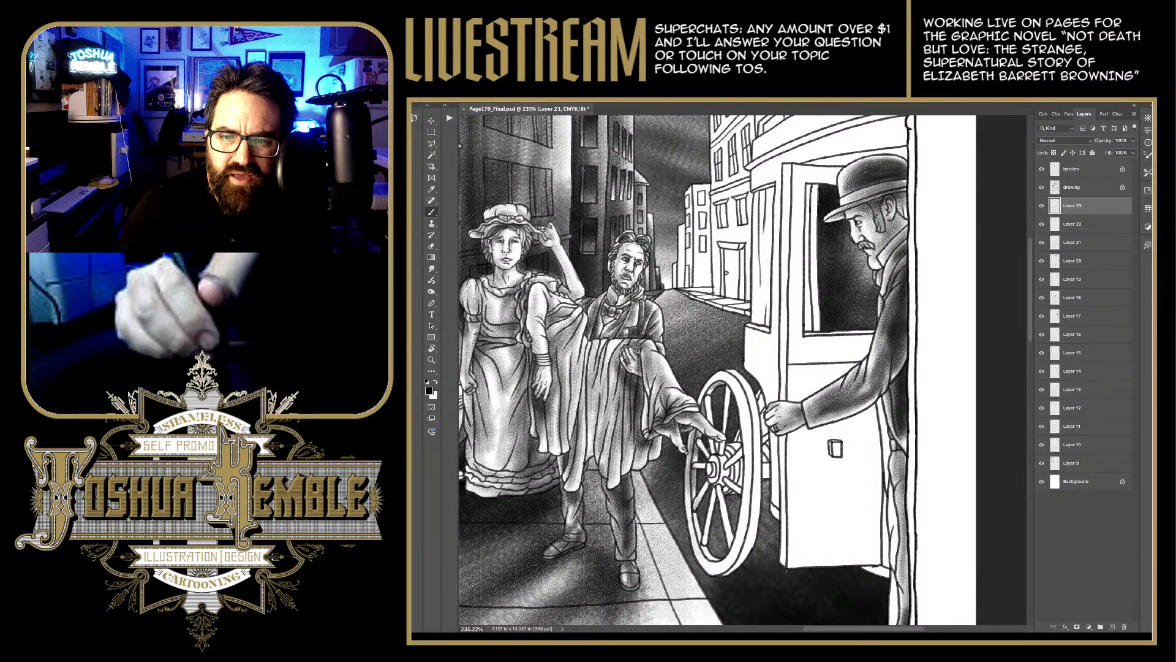
left_click_drag(703, 468, 710, 464)
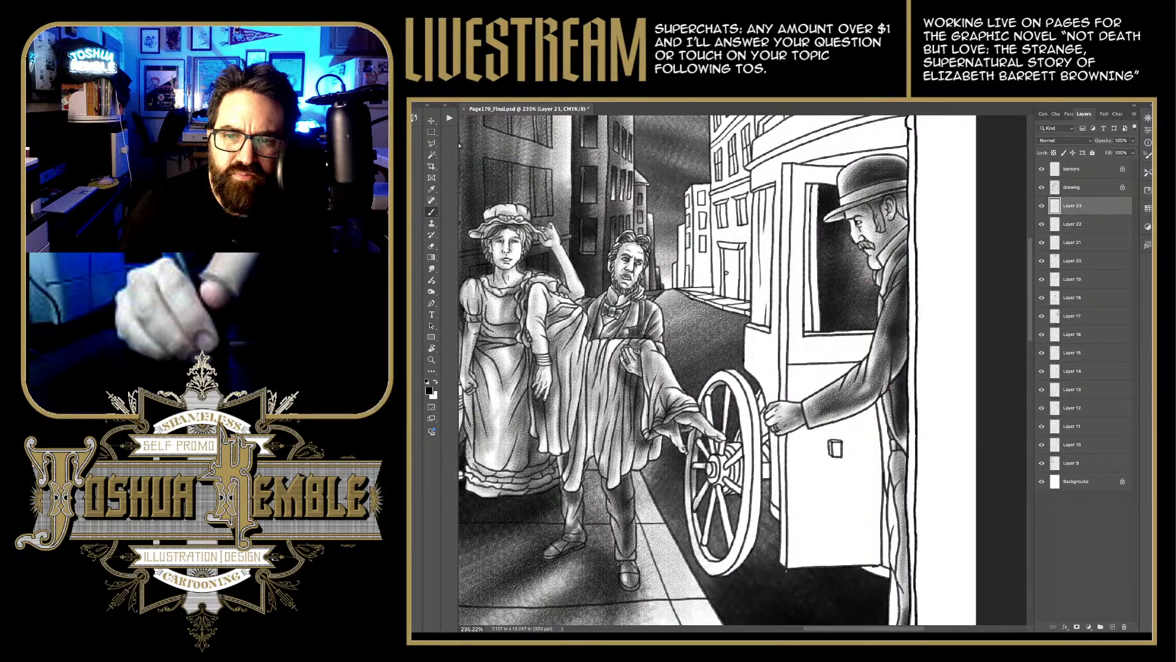
left_click_drag(708, 398, 708, 422)
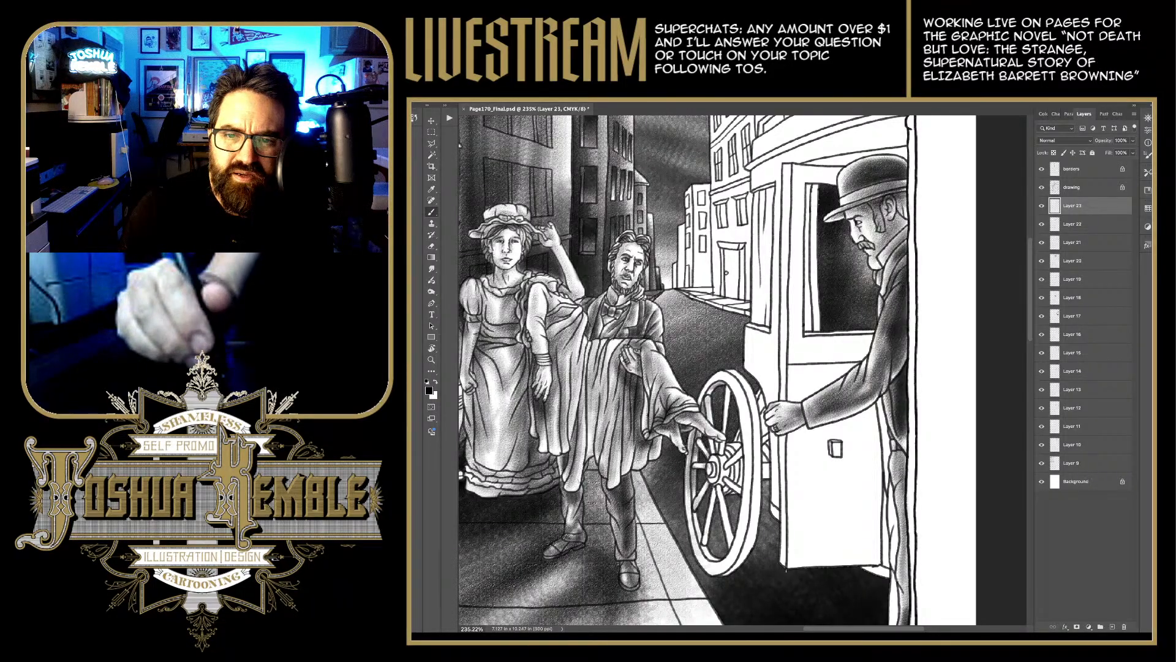
mouse_move(712, 380)
left_mouse_down()
mouse_move(701, 403)
mouse_move(728, 399)
mouse_move(724, 422)
left_mouse_up()
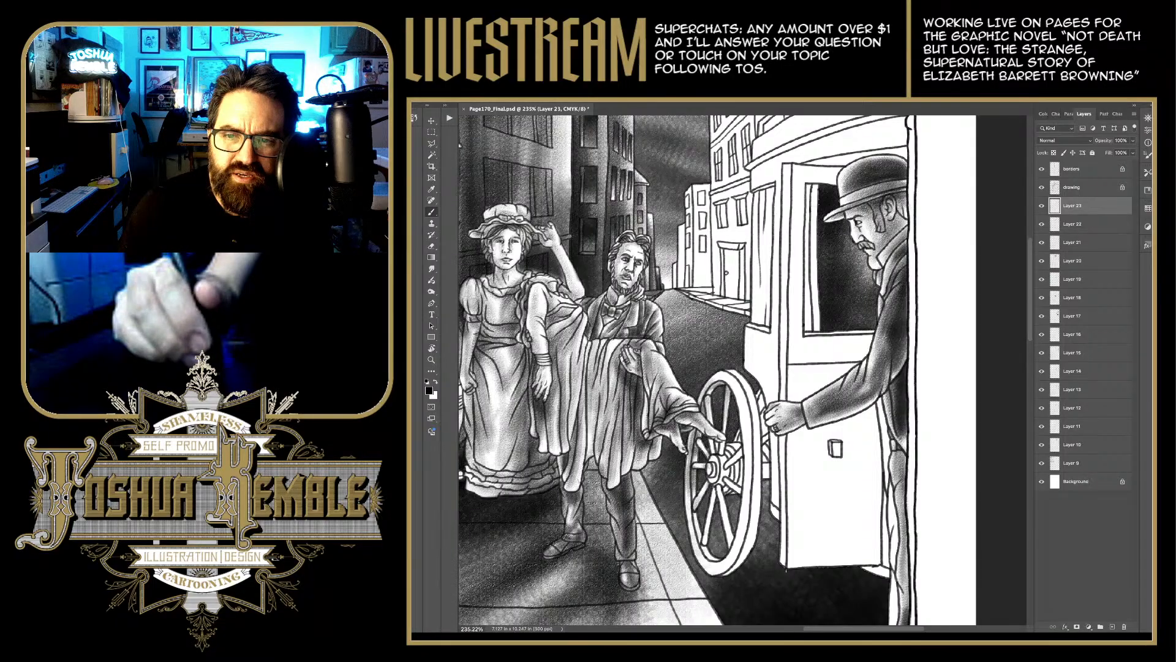
mouse_move(715, 376)
left_mouse_down()
mouse_move(738, 371)
mouse_move(735, 393)
mouse_move(704, 373)
left_mouse_up()
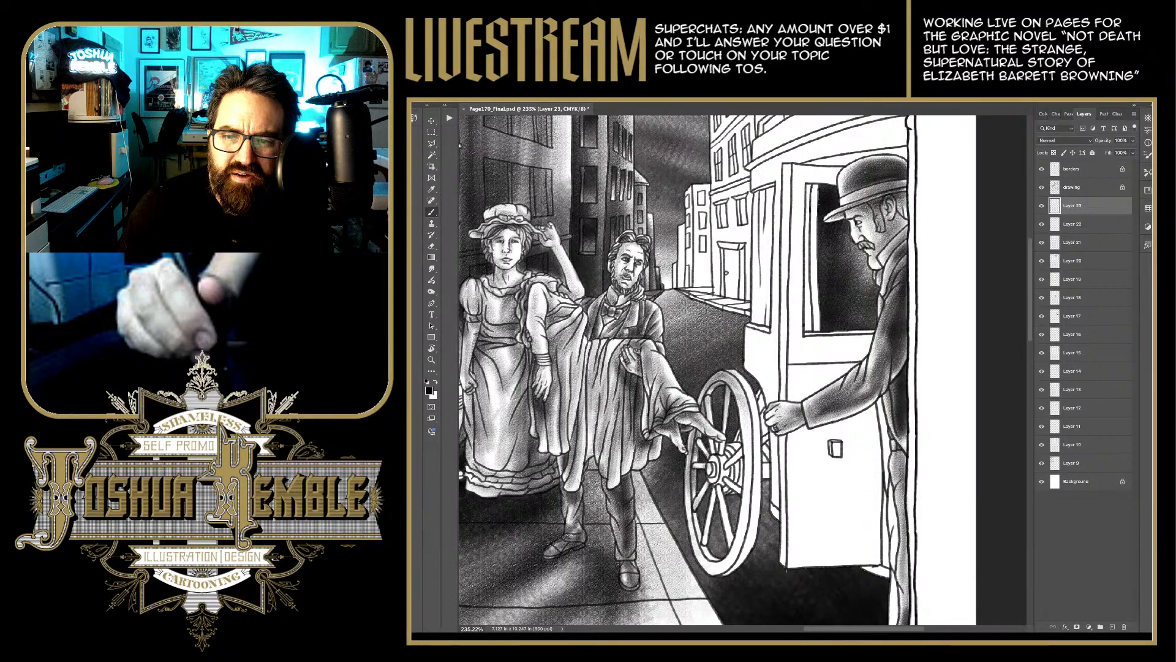
Step: Brush soft shadow over the carriage wheel's hub, lower spokes, and lower rim on Layer 23
mouse_move(713, 468)
left_mouse_down()
mouse_move(716, 483)
mouse_move(722, 467)
mouse_move(728, 476)
mouse_move(719, 487)
mouse_move(718, 478)
left_mouse_up()
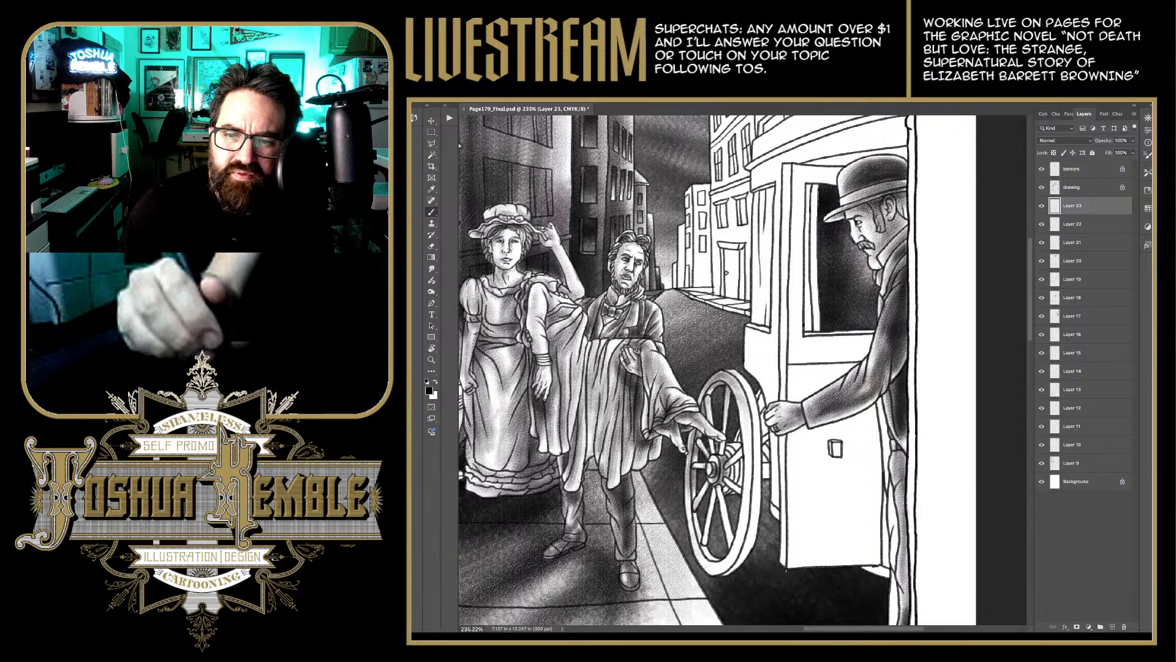
mouse_move(708, 483)
left_mouse_down()
mouse_move(712, 512)
mouse_move(694, 530)
mouse_move(702, 558)
mouse_move(703, 543)
left_mouse_up()
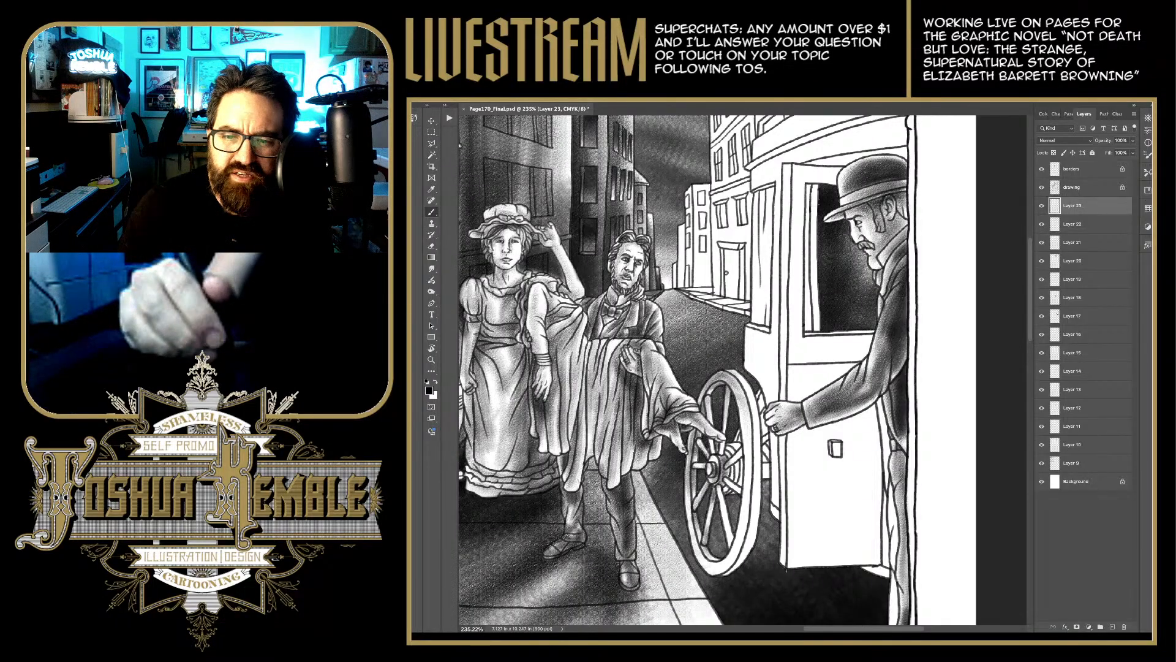
left_click_drag(698, 495, 692, 564)
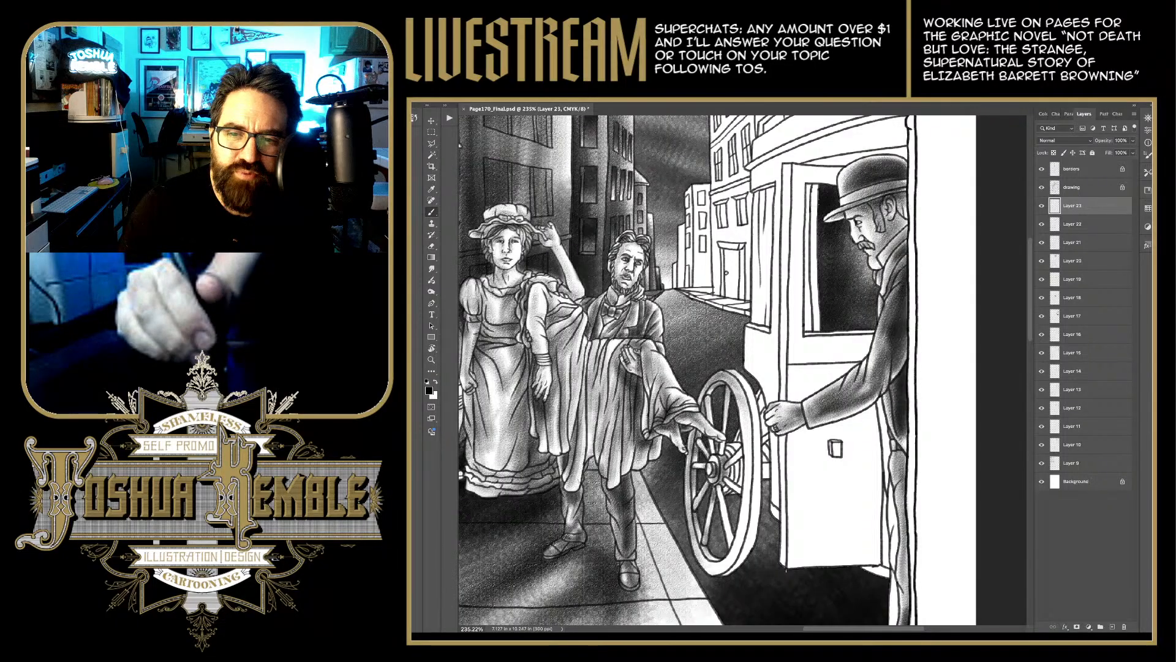
mouse_move(713, 439)
left_mouse_down()
mouse_move(732, 482)
mouse_move(739, 468)
mouse_move(715, 498)
mouse_move(726, 533)
mouse_move(723, 518)
left_mouse_up()
mouse_move(734, 516)
left_mouse_down()
mouse_move(703, 567)
mouse_move(723, 572)
left_mouse_up()
mouse_move(740, 531)
left_mouse_down()
mouse_move(730, 557)
mouse_move(737, 548)
left_mouse_up()
left_click_drag(747, 494, 738, 542)
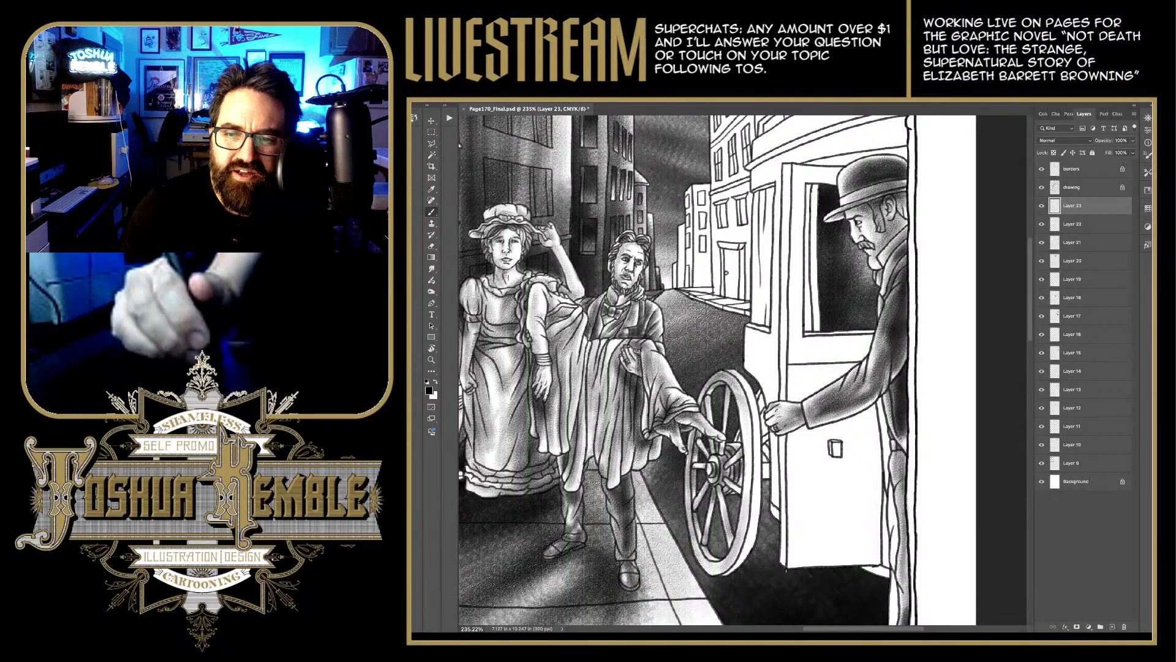
left_click_drag(751, 450, 741, 526)
left_click_drag(740, 480, 723, 492)
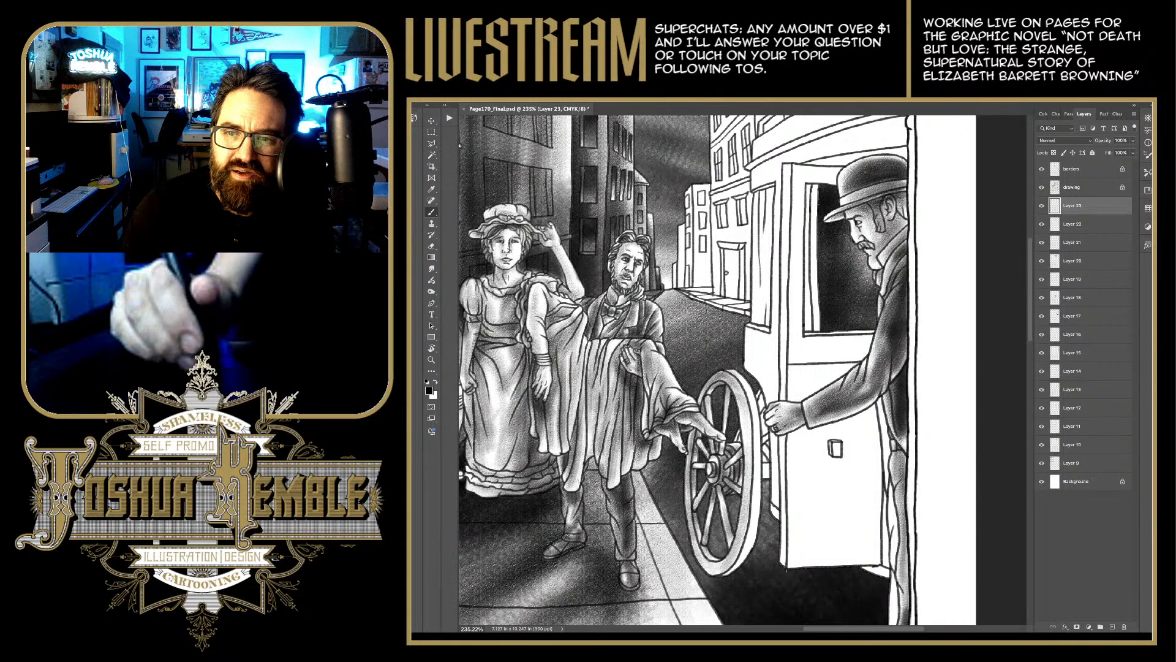
Step: Darken the carriage wheel's right outer rim and the part of the carriage just behind it on Layer 23
left_click_drag(749, 385, 750, 515)
left_click_drag(756, 474, 740, 566)
left_click_drag(756, 524, 731, 569)
left_click_drag(760, 478, 744, 543)
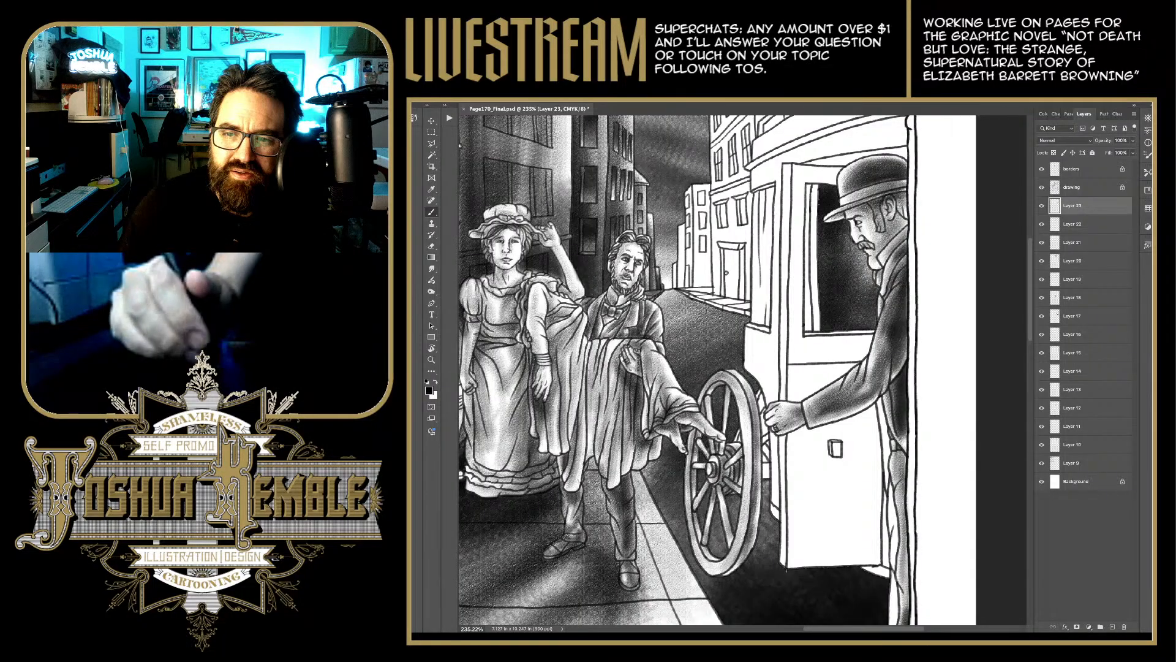
left_click_drag(760, 453, 757, 489)
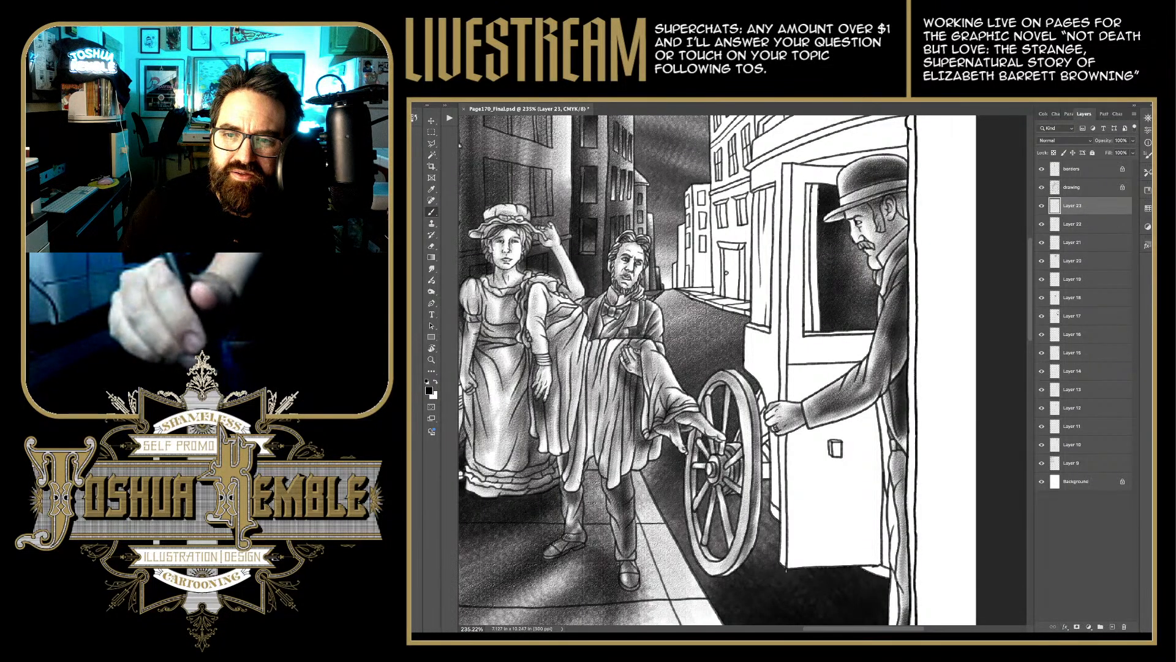
left_click_drag(763, 395, 759, 433)
mouse_move(772, 421)
left_mouse_down()
mouse_move(763, 478)
mouse_move(764, 442)
left_mouse_up()
left_click_drag(770, 464, 763, 474)
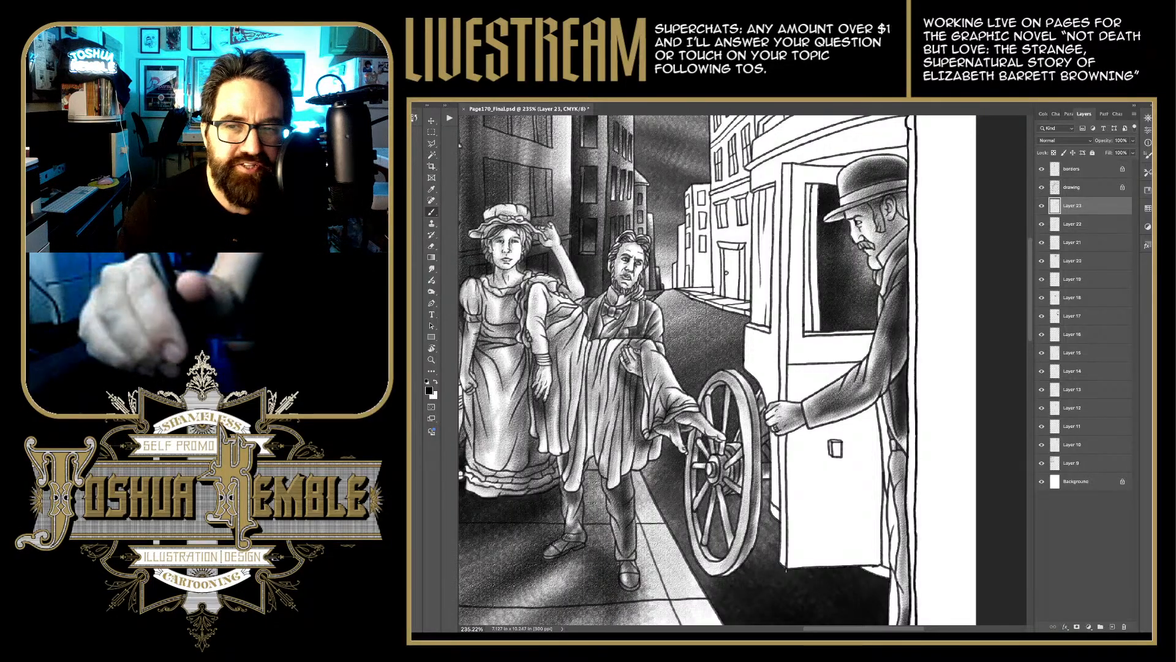
Step: Shade the narrow curtained window beside the carriage door on Layer 23, and erase the excess shadow around it
left_click_drag(753, 380, 675, 462)
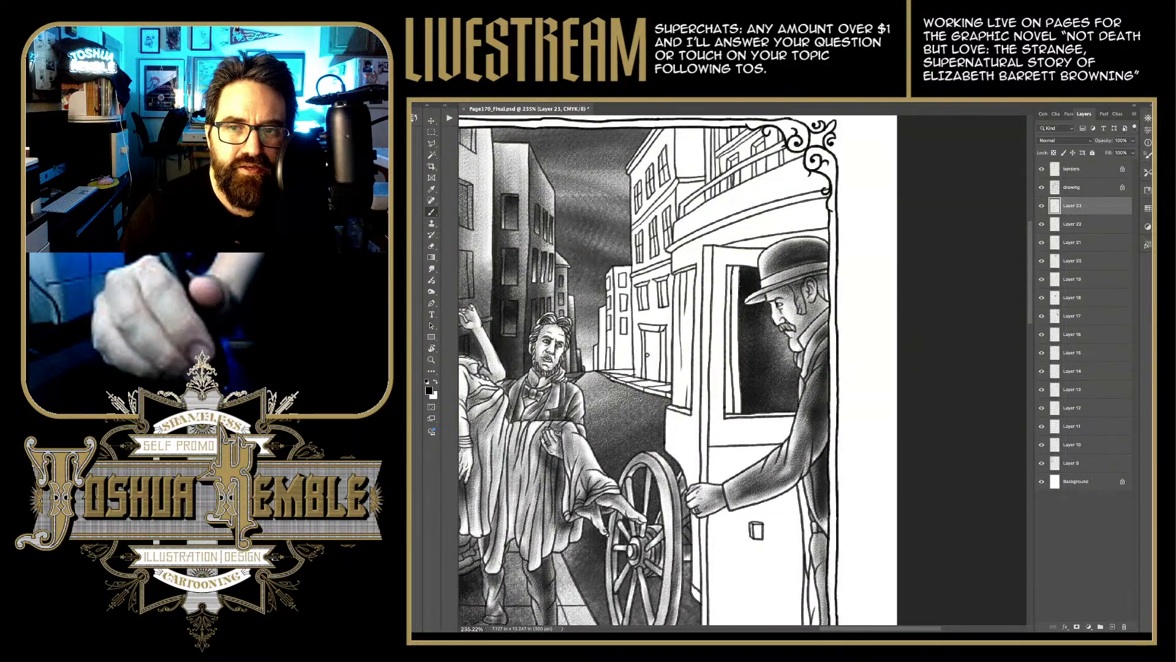
left_click_drag(688, 271, 688, 429)
left_click_drag(692, 341, 692, 432)
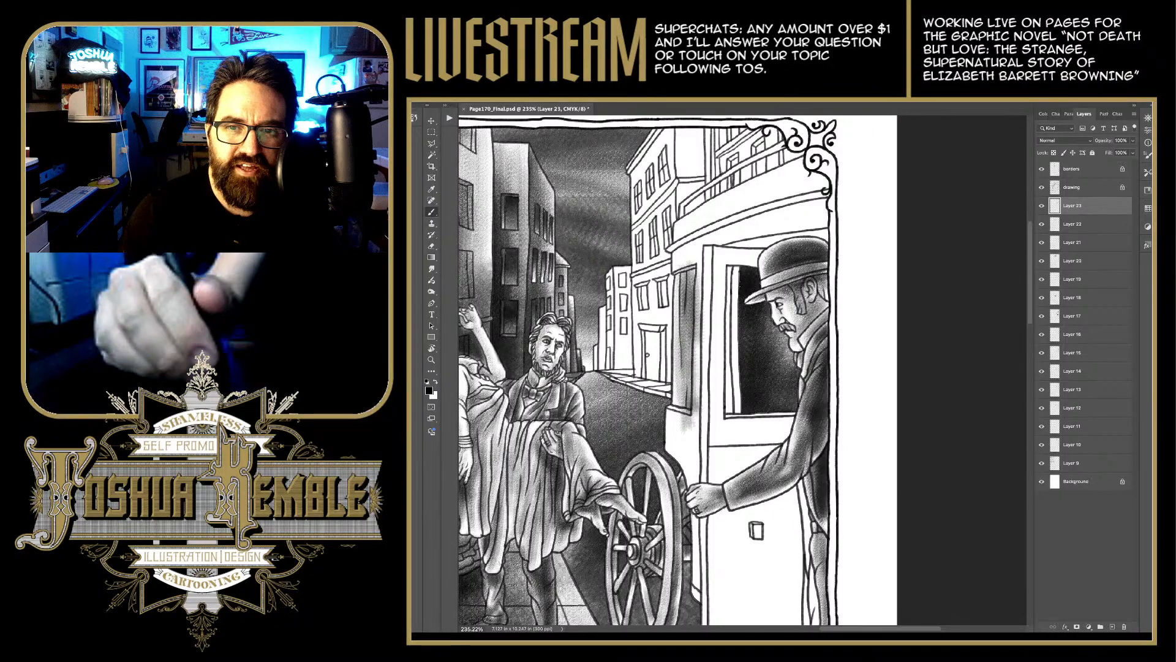
left_click_drag(695, 284, 696, 405)
left_click_drag(695, 264, 695, 315)
key("e")
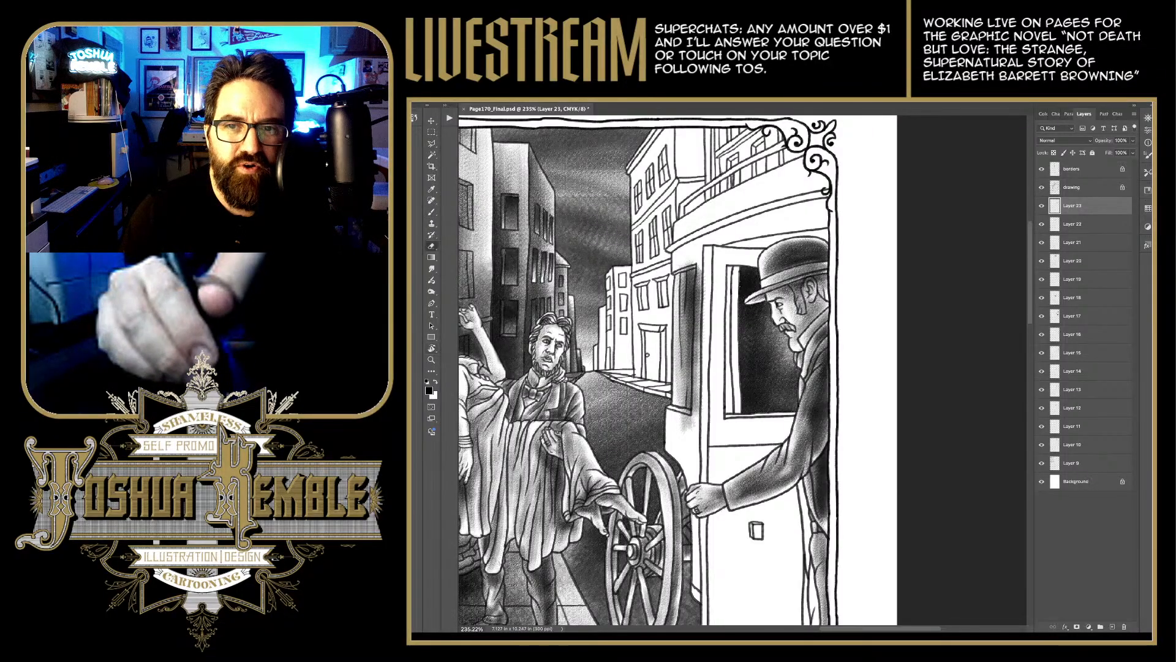
mouse_move(684, 263)
left_mouse_down()
mouse_move(700, 297)
mouse_move(697, 397)
left_mouse_up()
mouse_move(697, 333)
left_mouse_down()
mouse_move(698, 416)
mouse_move(686, 416)
left_mouse_up()
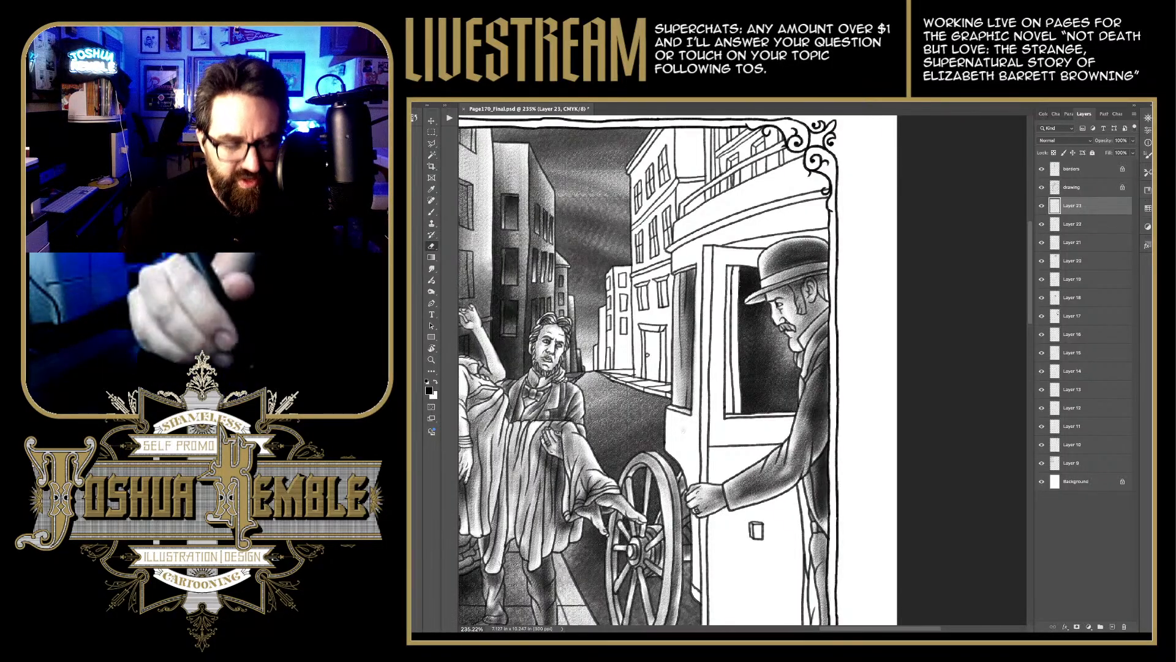
Step: Touch up the shadow at the top of the narrow carriage window, and shade the upper part of the carriage roof
key("b")
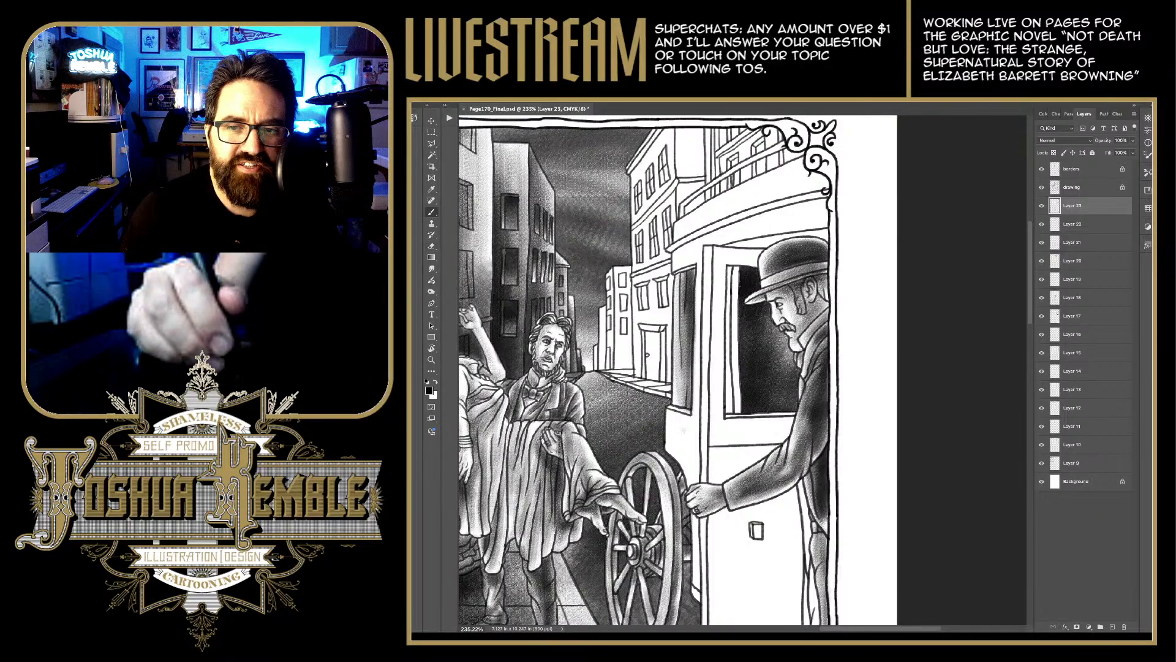
left_click_drag(675, 272, 686, 274)
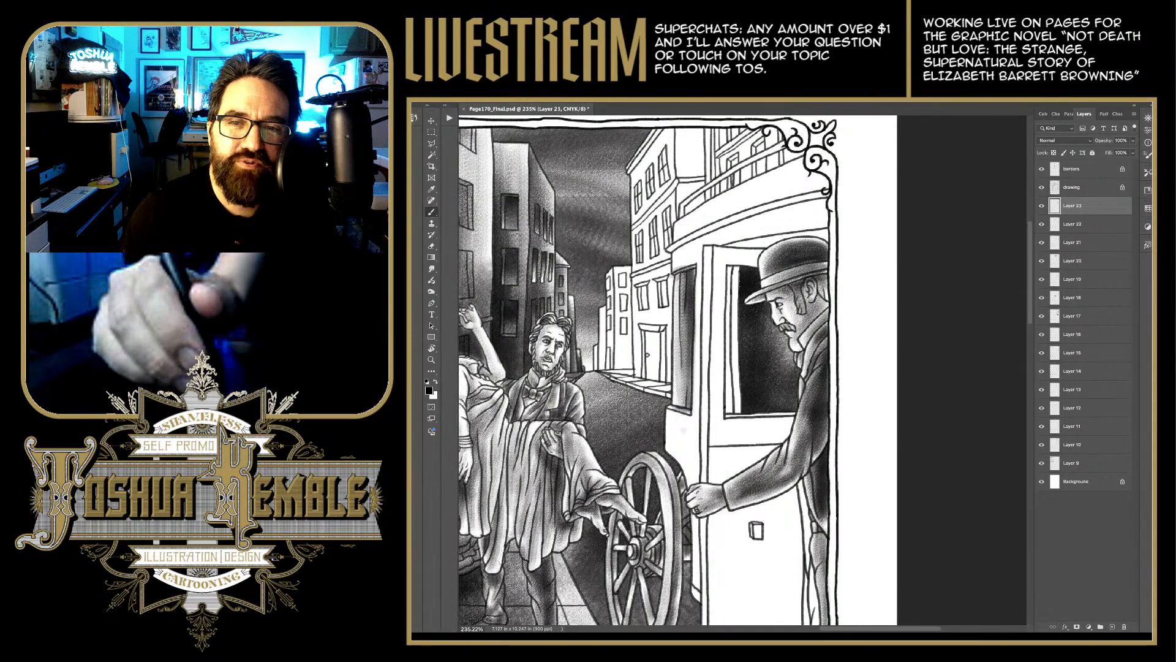
mouse_move(675, 238)
left_mouse_down()
mouse_move(818, 162)
mouse_move(754, 184)
mouse_move(711, 220)
mouse_move(846, 181)
mouse_move(723, 214)
mouse_move(839, 165)
mouse_move(754, 196)
mouse_move(796, 166)
mouse_move(711, 218)
left_mouse_up()
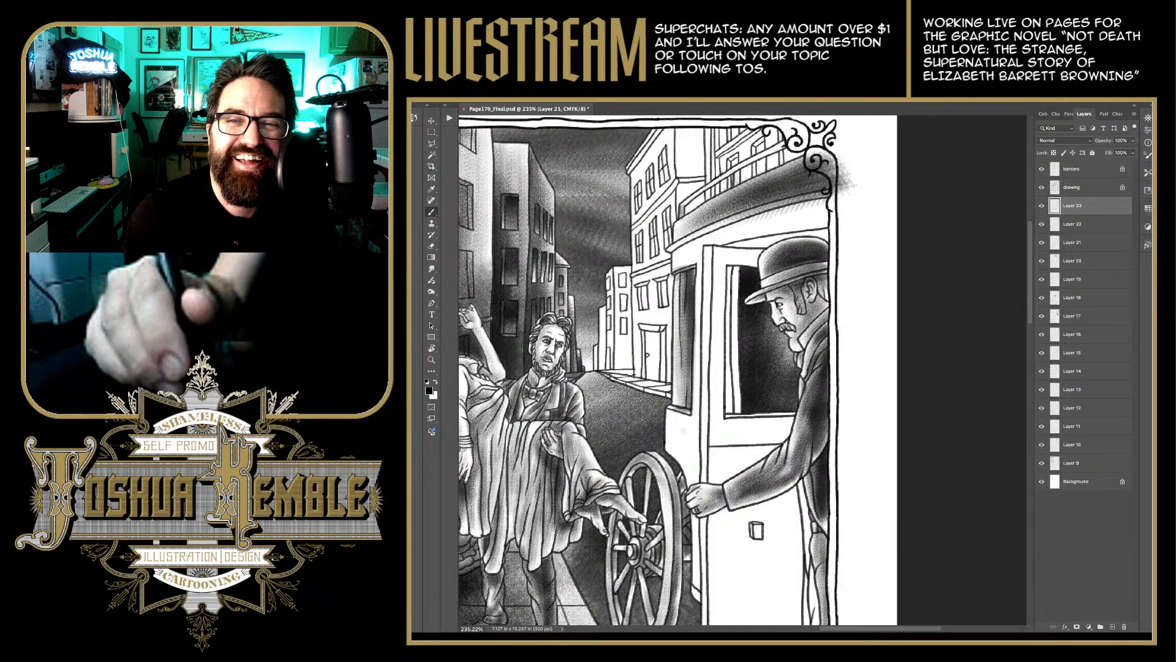
left_click_drag(749, 168, 787, 148)
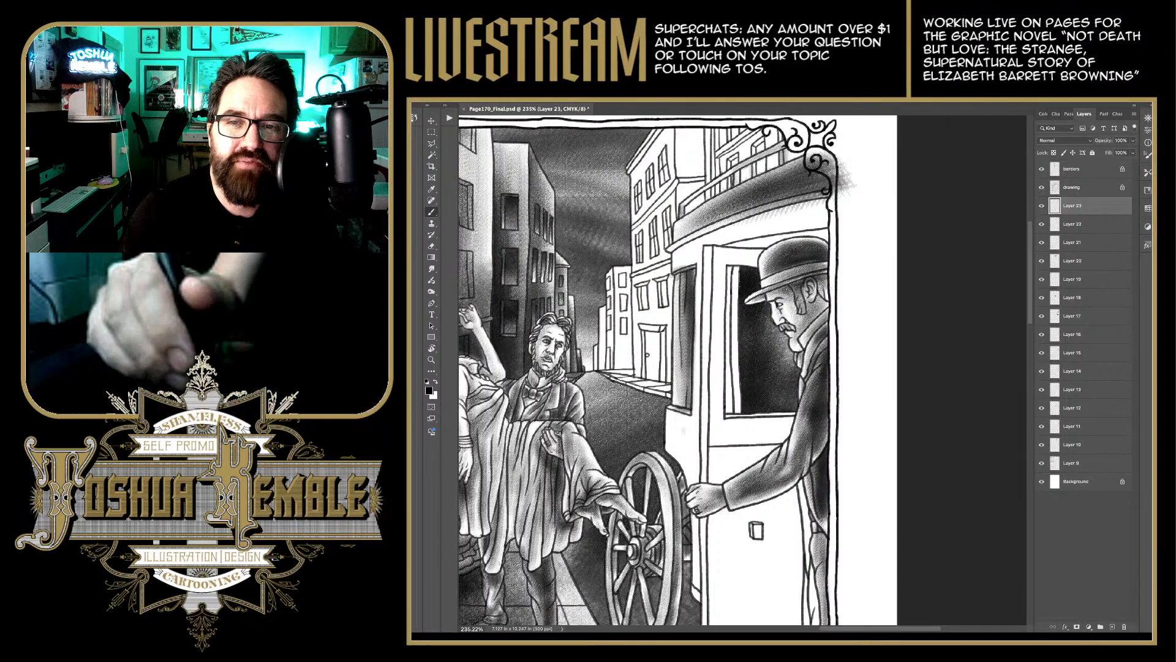
Step: Brush dark shadow along the curved band beneath the carriage roof, from its left end to the panel border above the coachman's hat
left_click_drag(677, 252, 789, 204)
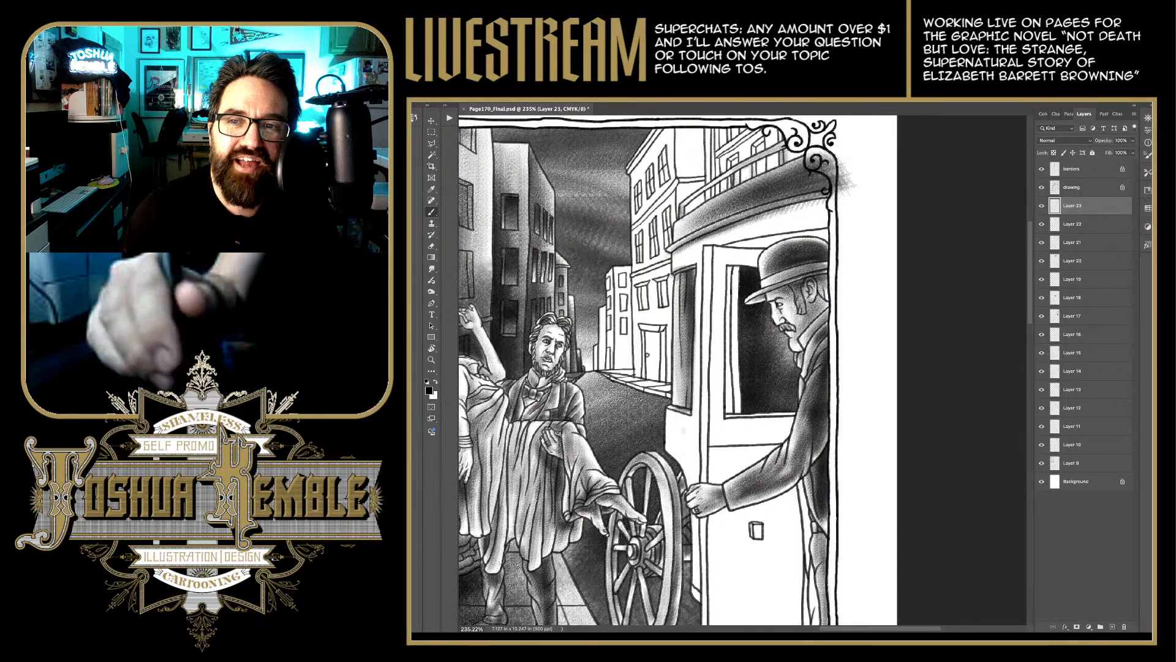
mouse_move(730, 229)
left_mouse_down()
mouse_move(830, 198)
mouse_move(788, 212)
left_mouse_up()
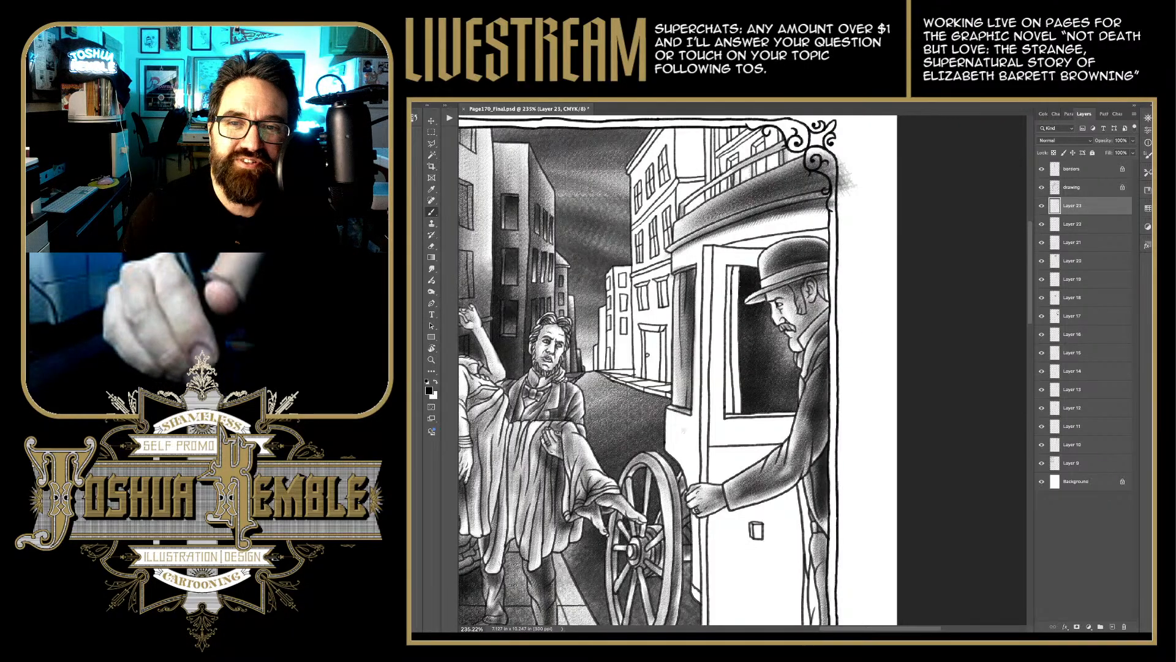
mouse_move(677, 263)
left_mouse_down()
mouse_move(699, 245)
mouse_move(793, 219)
left_mouse_up()
left_click_drag(707, 244, 834, 218)
left_click_drag(752, 237, 849, 208)
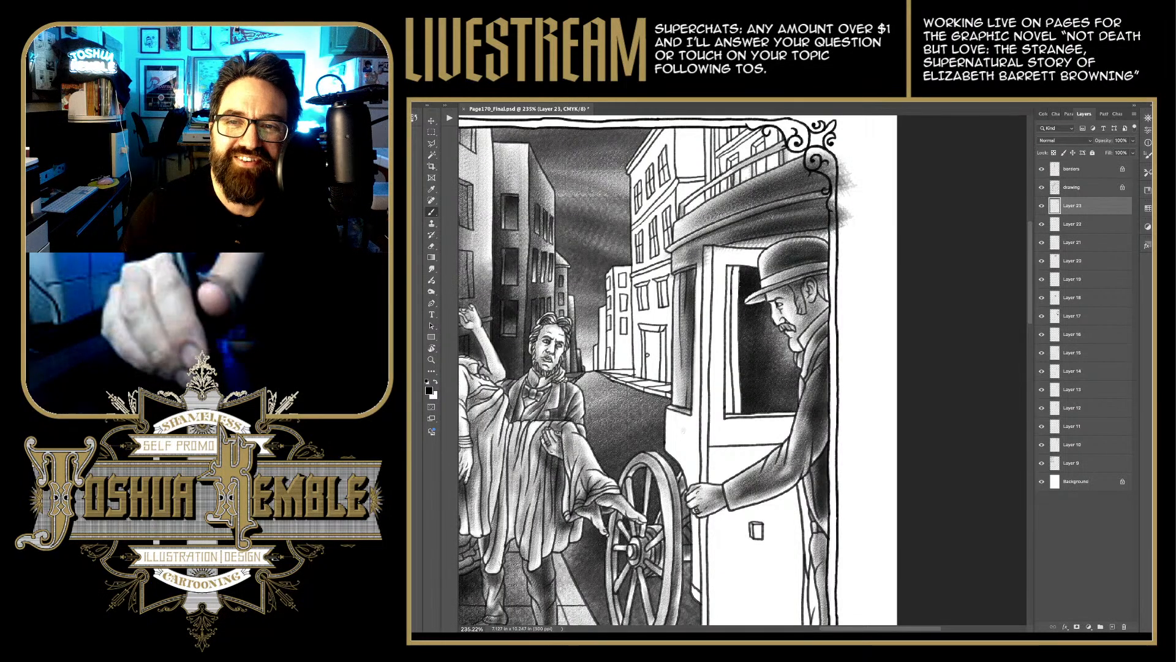
left_click_drag(720, 257, 836, 232)
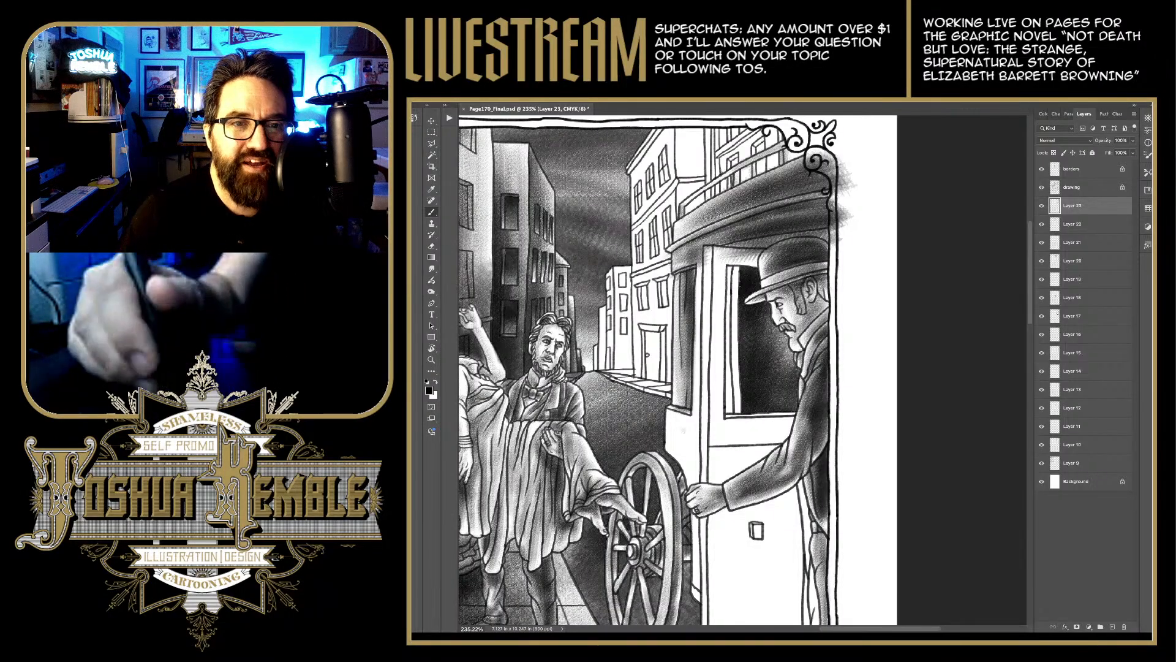
key("e")
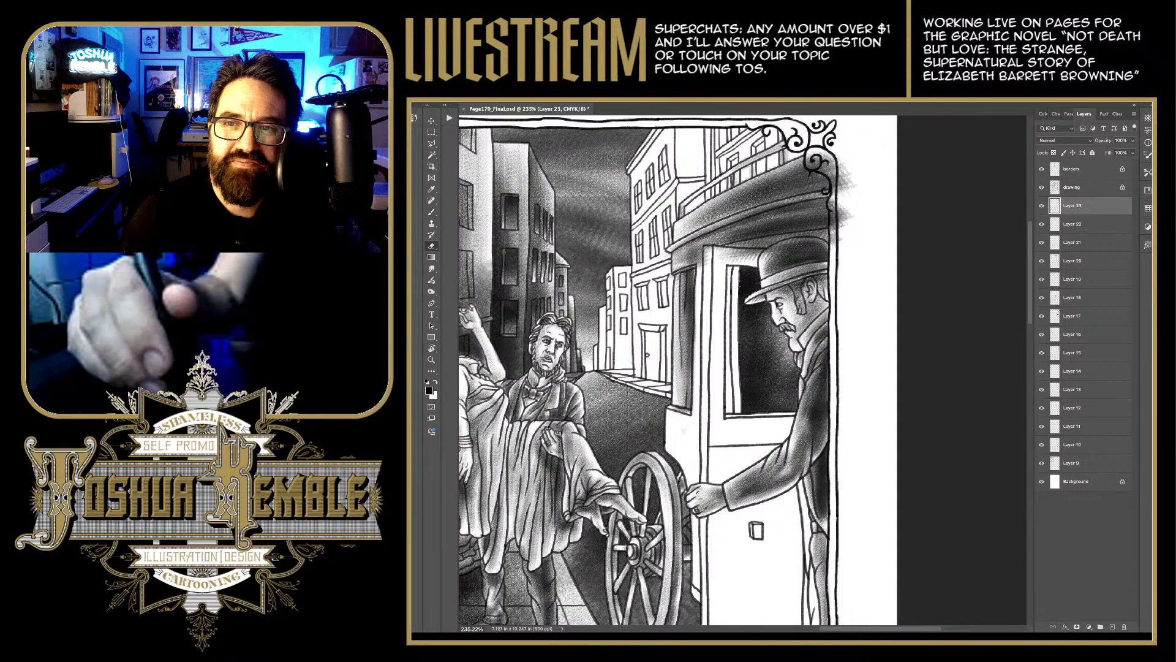
Step: Erase the roof shadow that spills past the panel border and around the coachman's hat
mouse_move(806, 166)
left_mouse_down()
mouse_move(816, 158)
mouse_move(809, 167)
mouse_move(837, 194)
mouse_move(831, 238)
mouse_move(847, 218)
mouse_move(844, 170)
mouse_move(819, 152)
left_mouse_up()
mouse_move(820, 242)
left_mouse_down()
mouse_move(708, 250)
mouse_move(735, 248)
left_mouse_up()
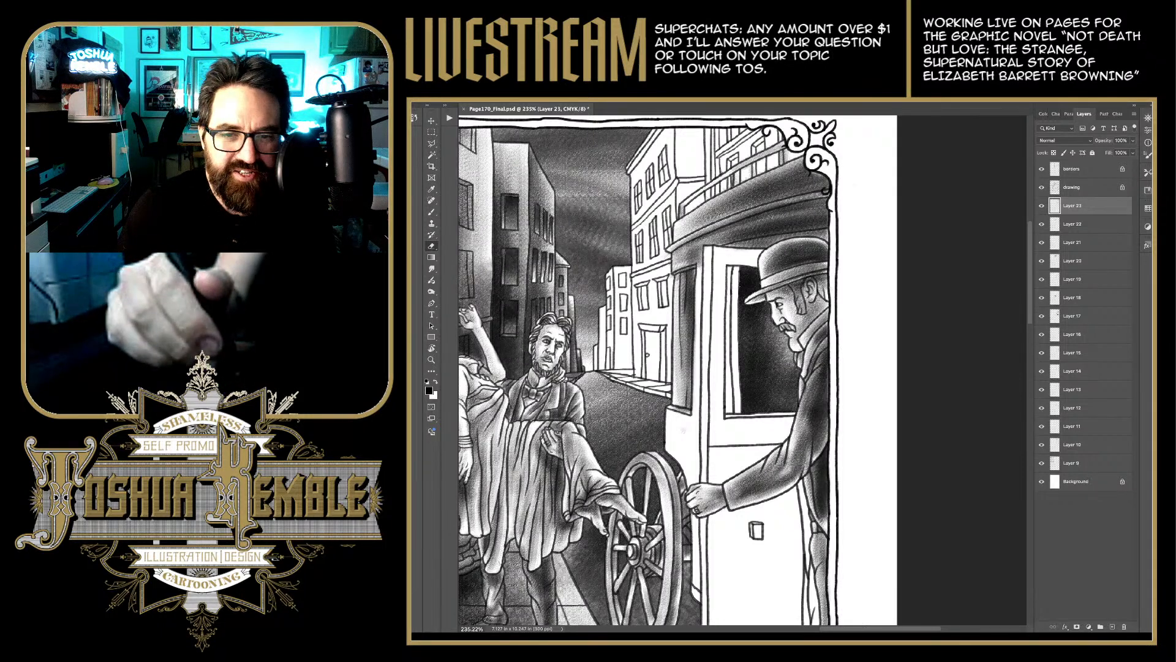
Step: Brush shadow down the carriage's vertical post between the narrow curtained window and the open door
key("b")
left_click_drag(684, 430, 647, 379)
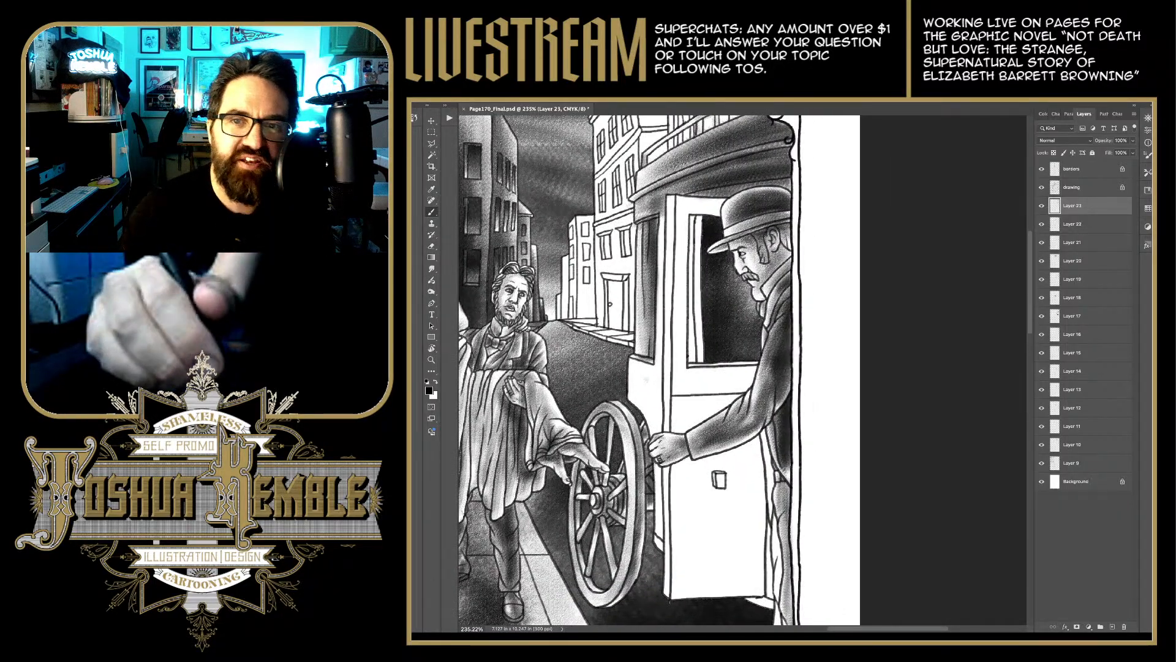
left_click_drag(665, 217, 666, 316)
left_click_drag(665, 276, 662, 392)
left_click_drag(663, 302, 655, 401)
left_click_drag(659, 360, 658, 402)
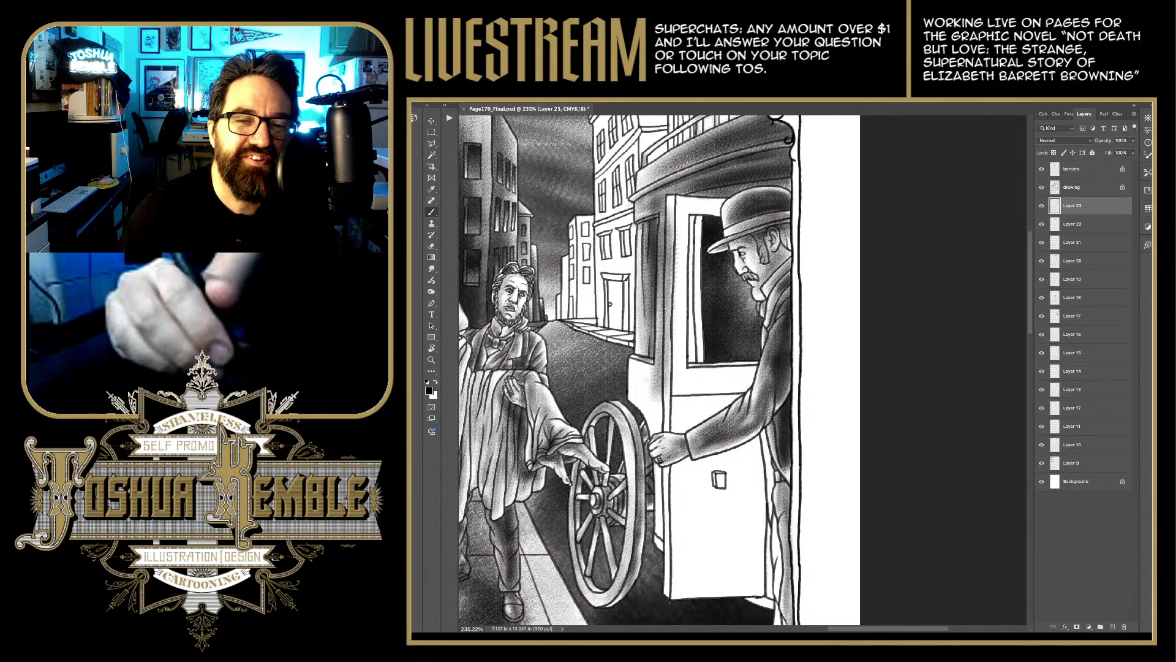
Step: Shade the carriage body below the narrow window and down behind the wheel, following the door's left edge
left_click_drag(634, 362, 664, 447)
mouse_move(659, 389)
left_mouse_down()
mouse_move(668, 478)
mouse_move(659, 407)
left_mouse_up()
mouse_move(662, 377)
left_mouse_down()
mouse_move(668, 448)
mouse_move(662, 411)
left_mouse_up()
left_click_drag(658, 402, 668, 478)
left_click_drag(663, 432, 664, 542)
left_click_drag(665, 468, 661, 566)
left_click_drag(671, 444, 667, 530)
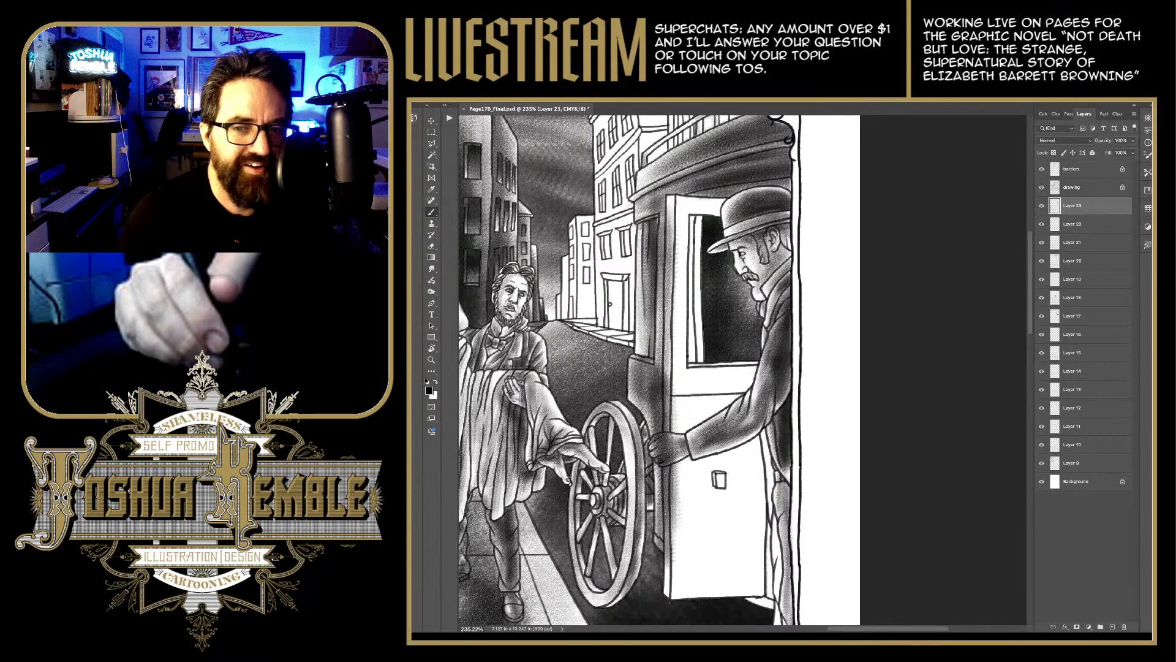
Step: Erase the excess body shadow from the coachman's hand and along the full height of the door's left edge
key("e")
mouse_move(648, 451)
left_mouse_down()
mouse_move(673, 434)
mouse_move(673, 455)
mouse_move(674, 390)
left_mouse_up()
left_click_drag(669, 432, 671, 211)
left_click_drag(665, 313, 665, 277)
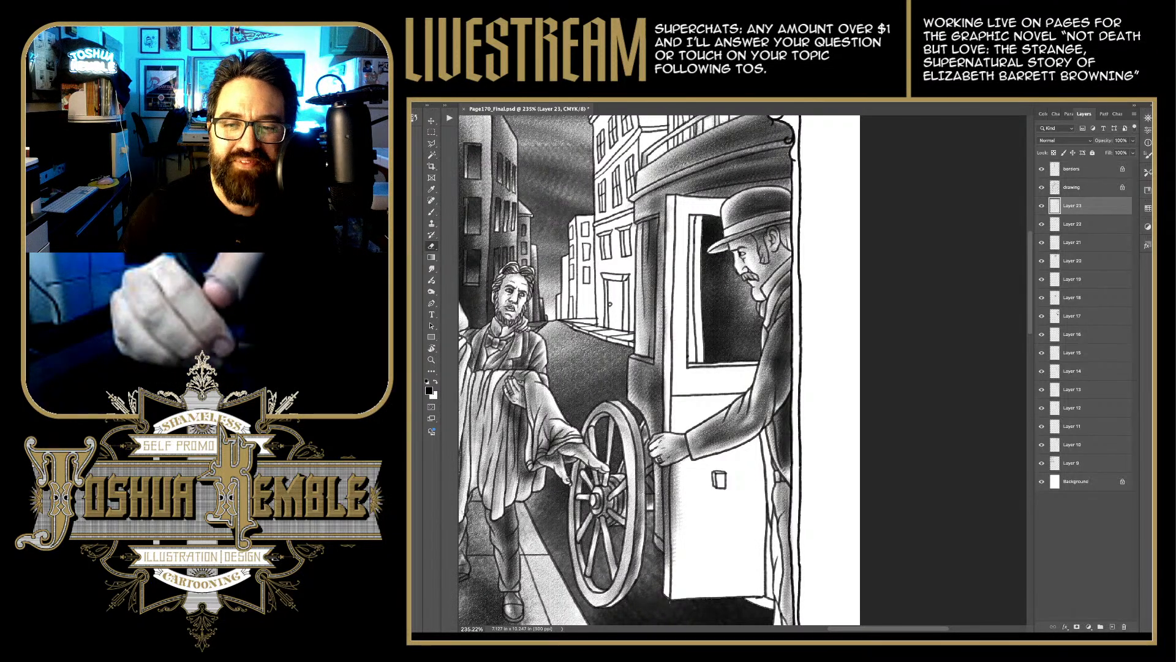
left_click_drag(675, 500, 675, 465)
left_click_drag(674, 502, 674, 457)
left_click_drag(674, 524, 673, 476)
left_click_drag(668, 522, 667, 463)
left_click_drag(671, 555, 669, 522)
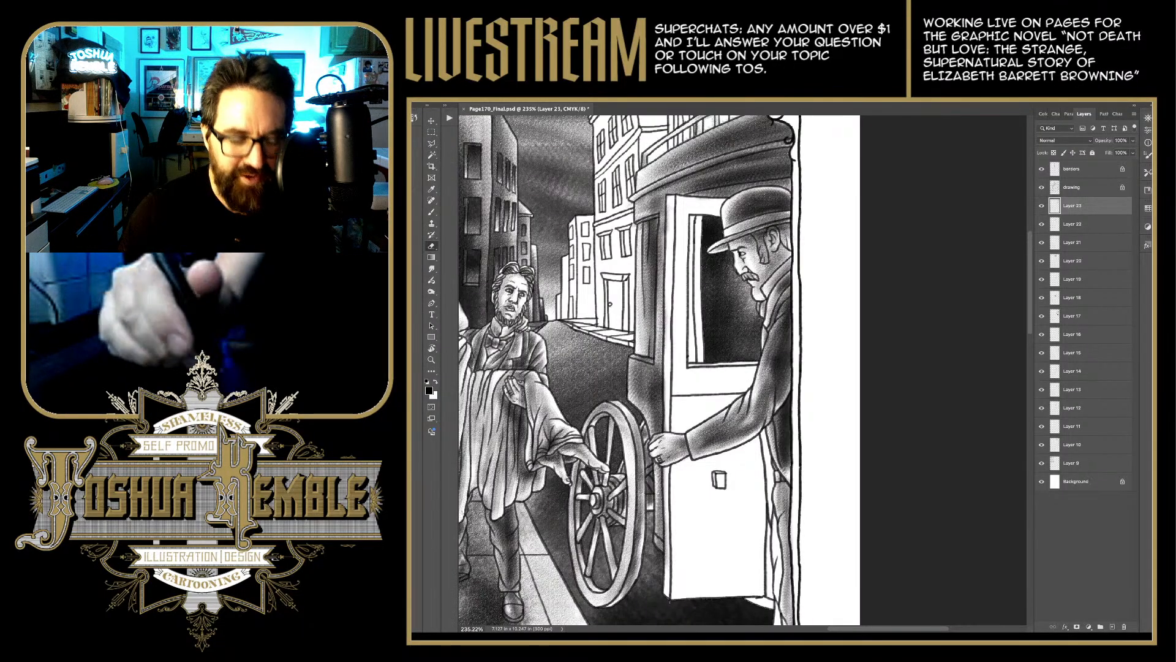
Step: Shade the thin side edge of the open door above the coachman's hand, and erase the overspill from the door face
key("b")
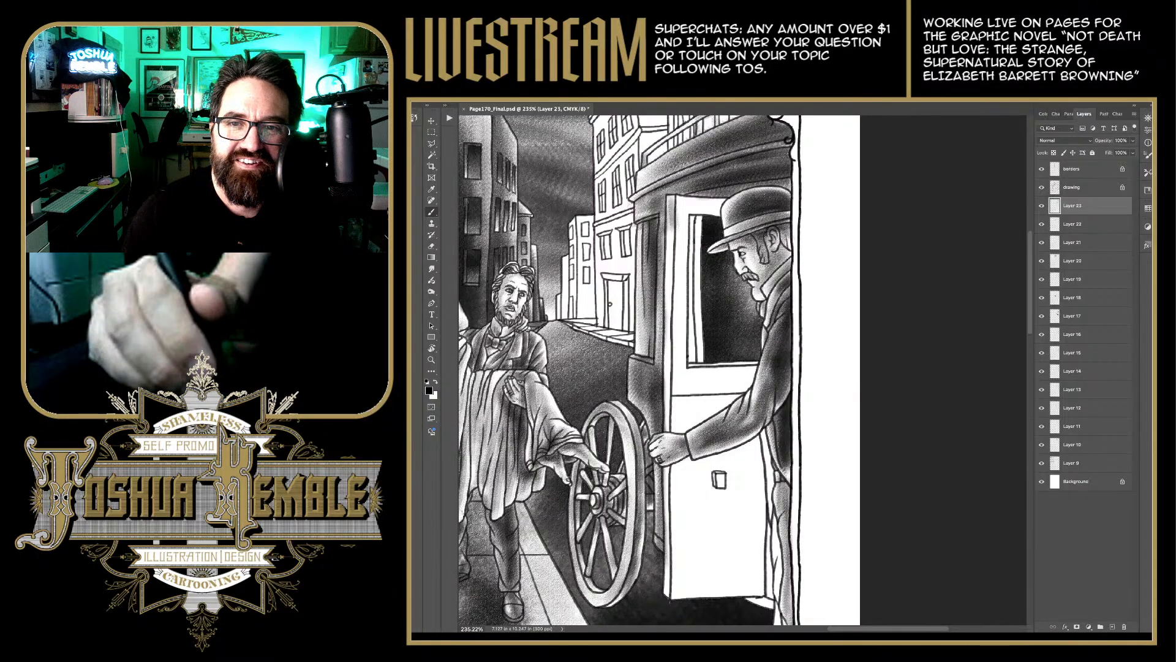
left_click_drag(674, 197, 671, 289)
left_click_drag(671, 226, 671, 323)
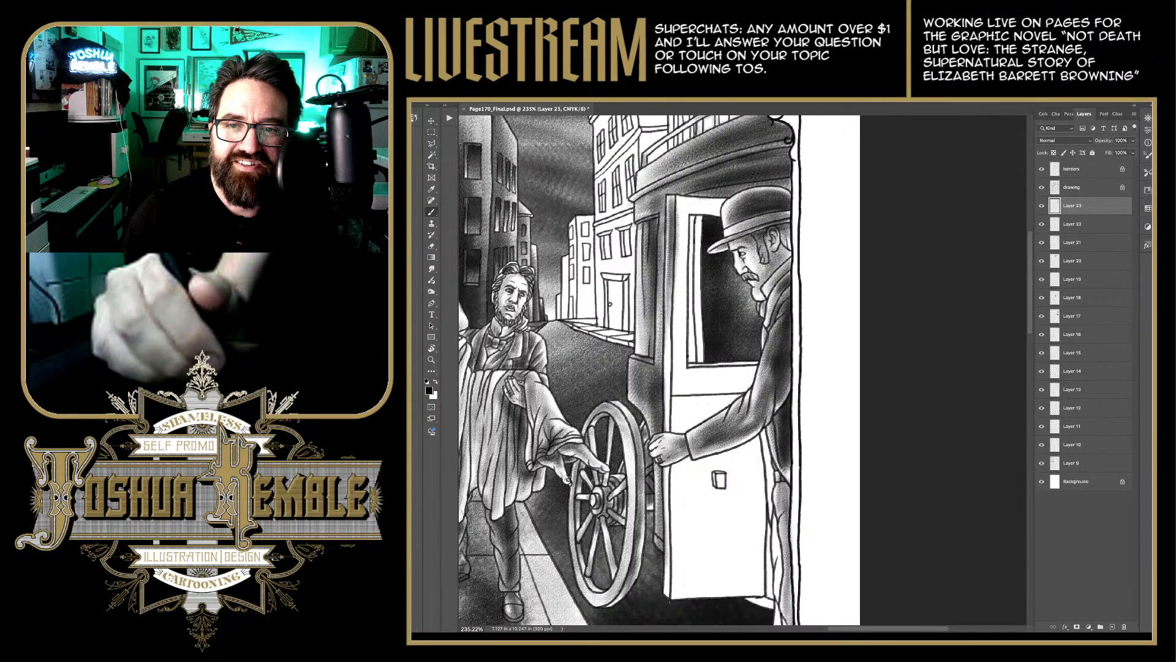
left_click_drag(672, 276, 671, 373)
left_click_drag(671, 314, 667, 428)
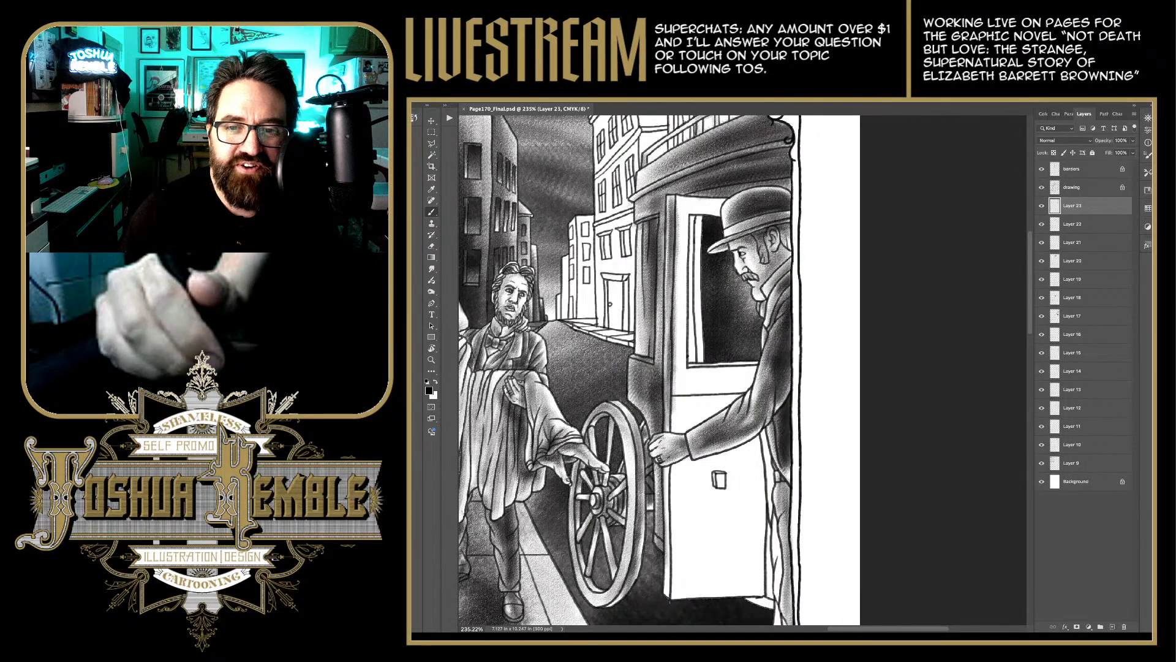
mouse_move(668, 382)
left_mouse_down()
mouse_move(667, 443)
mouse_move(675, 391)
mouse_move(673, 430)
left_mouse_up()
key("e")
left_click_drag(675, 343, 679, 217)
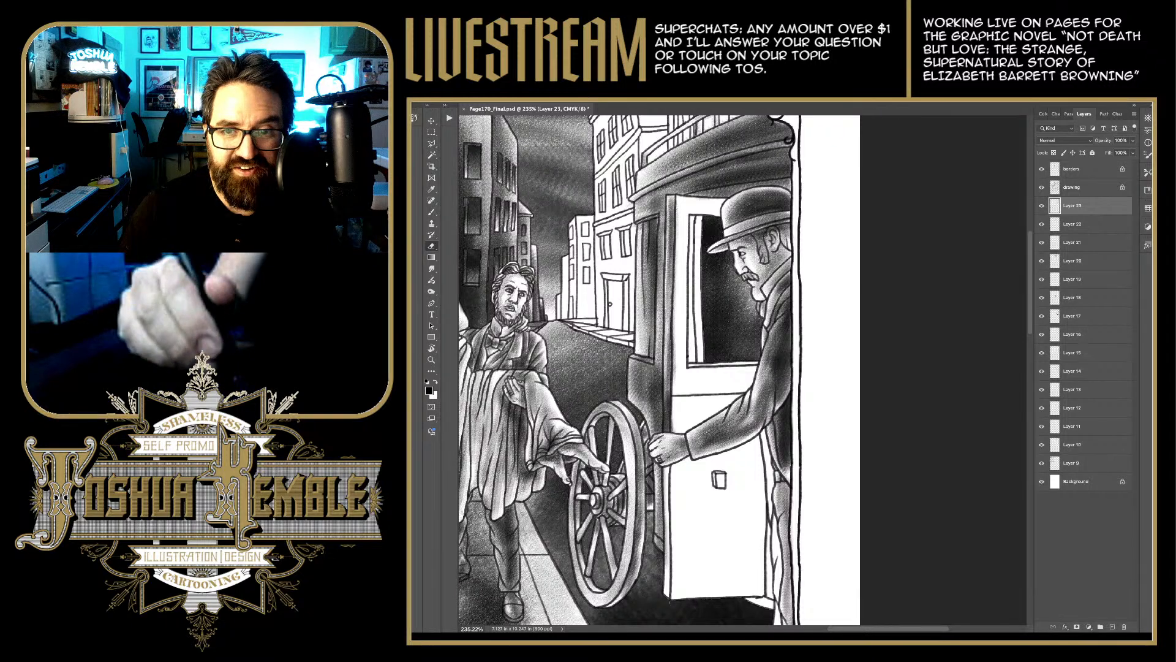
Step: Shade the door's side edge below the coachman's hand, and erase the overspill from the lower door panel
key("b")
scroll(612, 367, "down", 3)
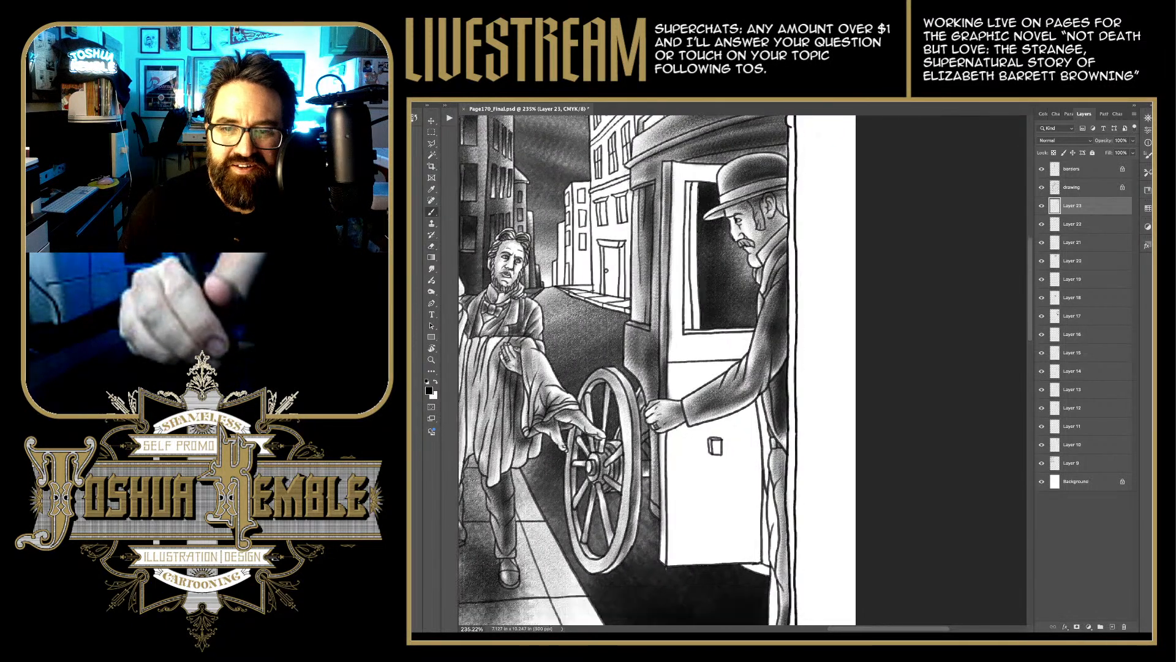
mouse_move(660, 473)
left_mouse_down()
mouse_move(660, 527)
mouse_move(659, 397)
left_mouse_up()
left_click_drag(661, 441, 661, 397)
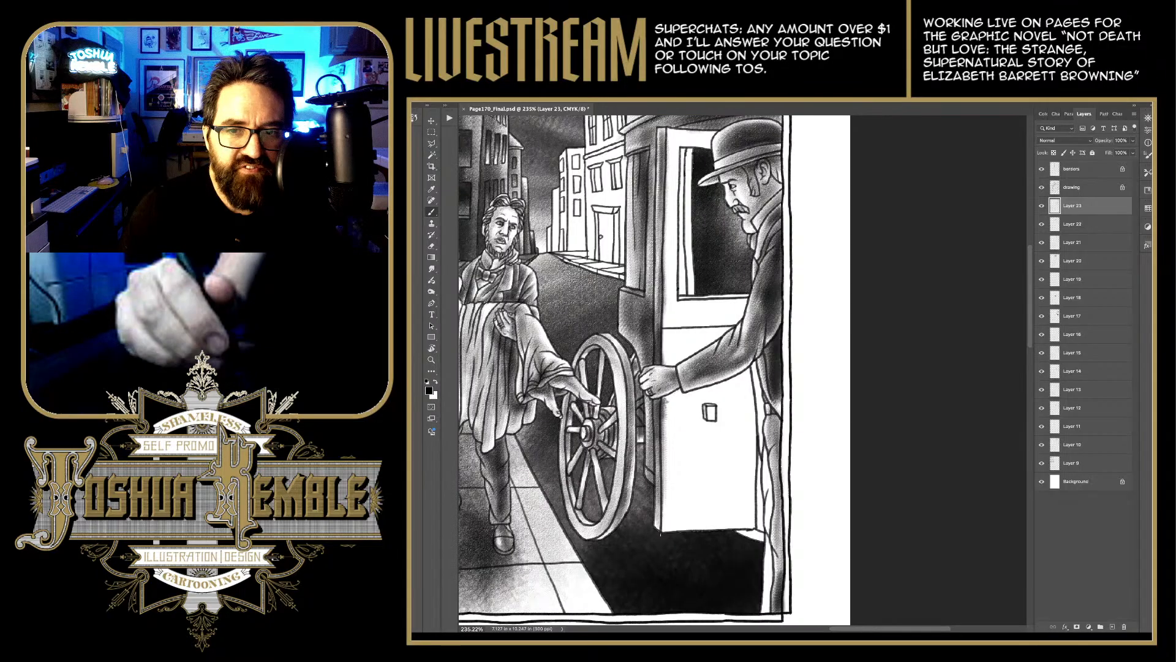
key("e")
left_click_drag(664, 397, 664, 461)
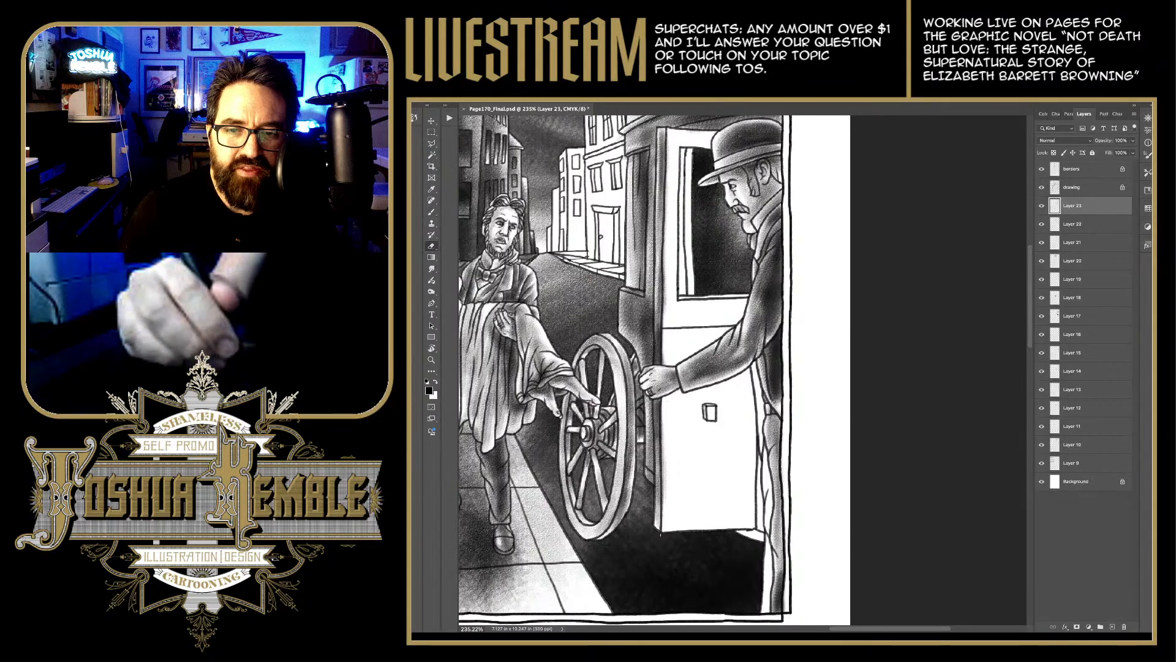
left_click_drag(663, 421, 664, 496)
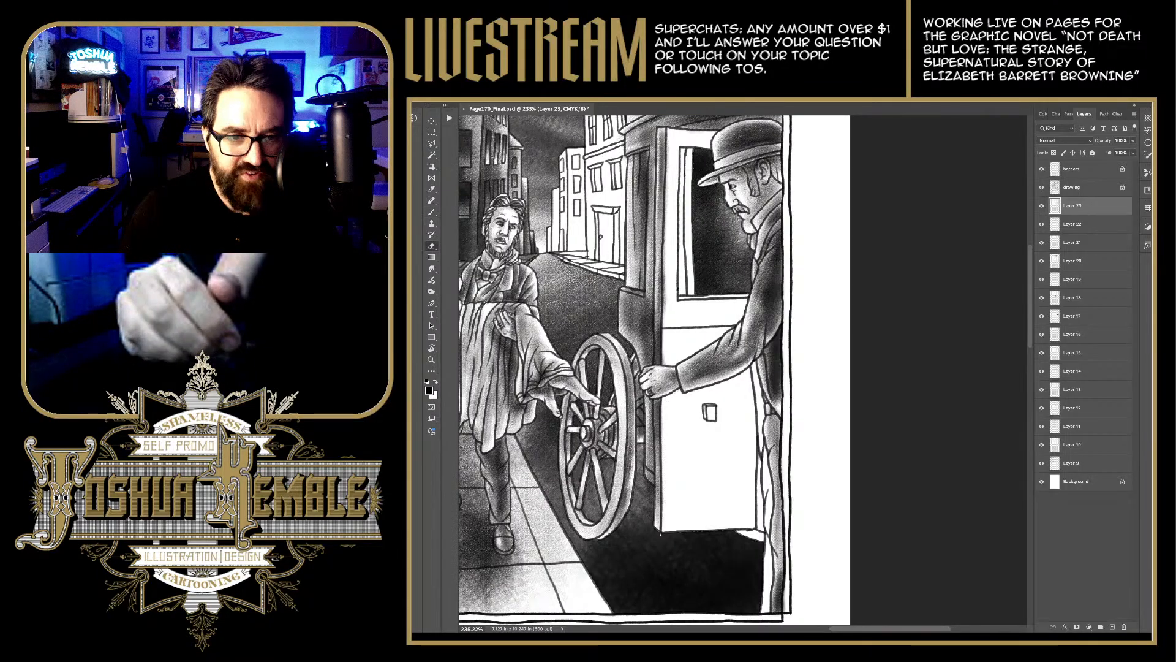
Step: Brush vertical shadow over the curtain inside the carriage door's window
key("b")
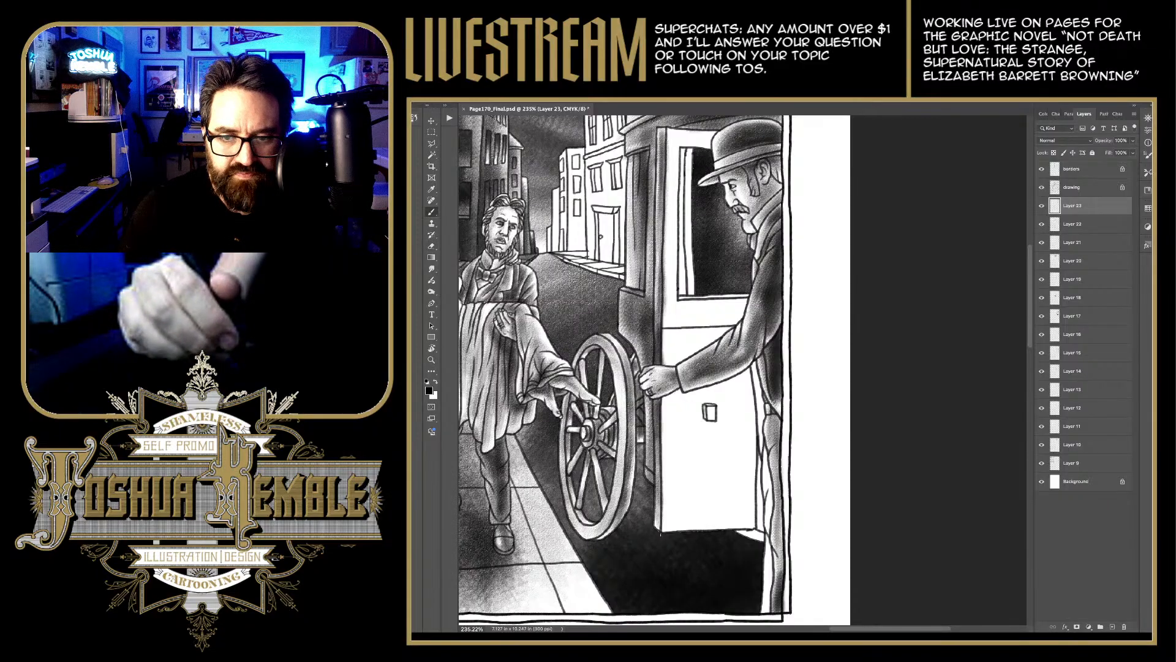
left_click_drag(660, 534, 637, 614)
left_click_drag(665, 230, 663, 351)
mouse_move(666, 279)
left_mouse_down()
mouse_move(666, 379)
mouse_move(664, 230)
mouse_move(655, 296)
left_mouse_up()
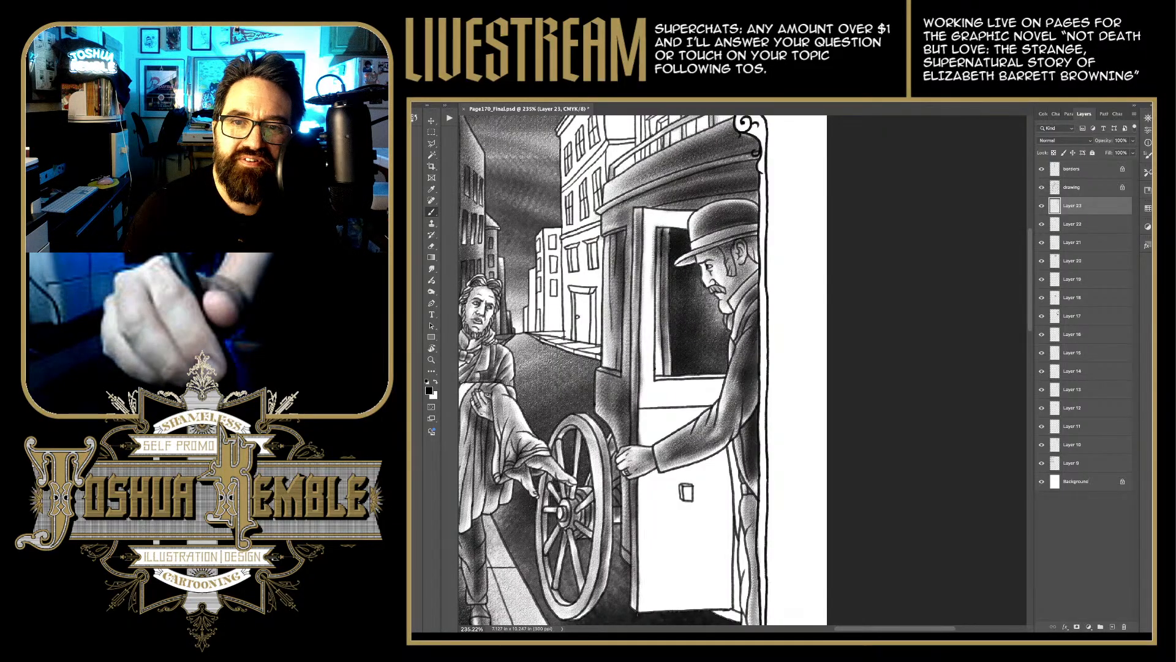
left_click_drag(656, 248, 654, 348)
left_click_drag(655, 294, 655, 378)
mouse_move(655, 309)
left_mouse_down()
mouse_move(655, 381)
mouse_move(657, 231)
left_mouse_up()
left_click_drag(656, 234, 665, 224)
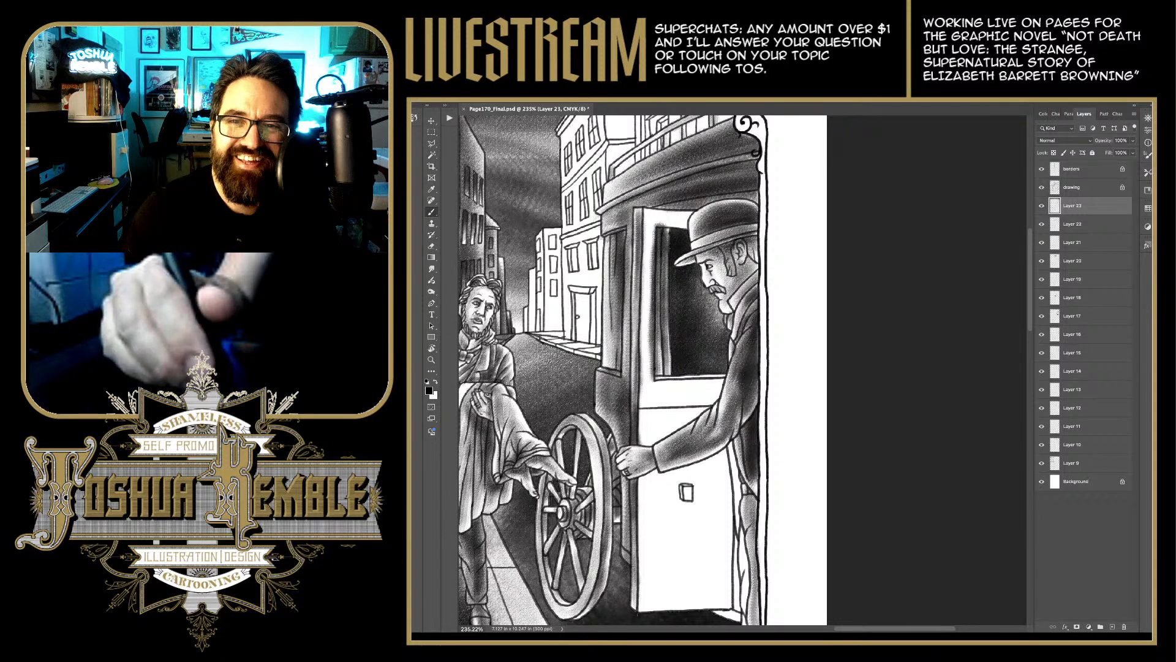
Step: Erase the curtain shadow that spills onto the door frame beside the window, redoing the first erasures
key("e")
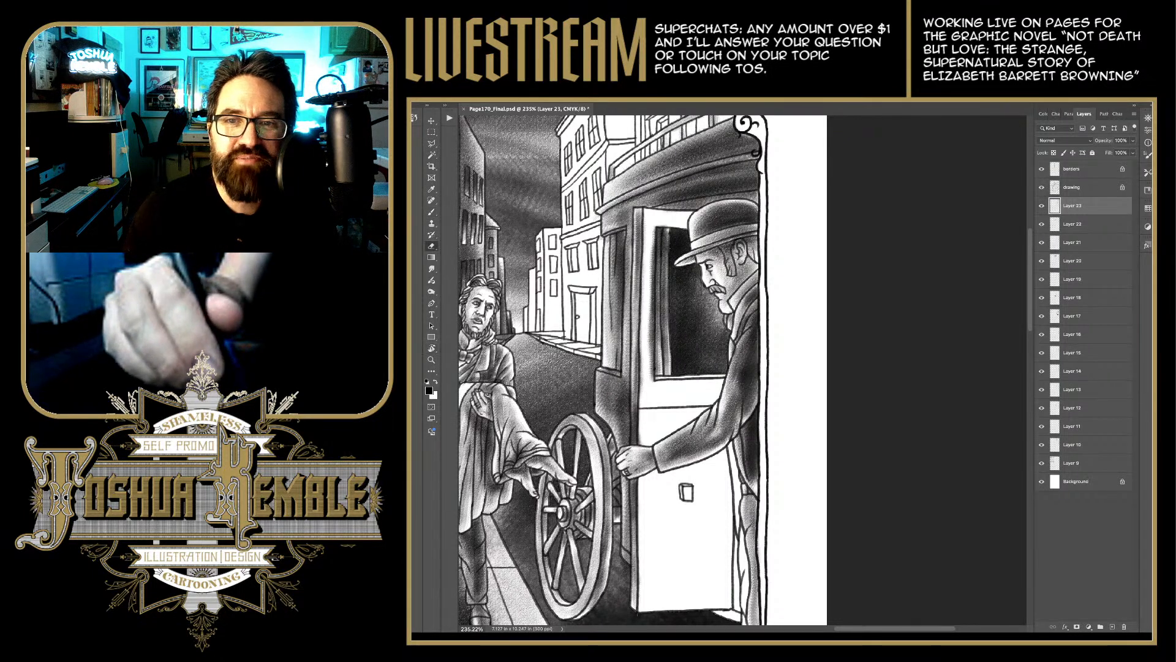
left_click_drag(656, 227, 656, 255)
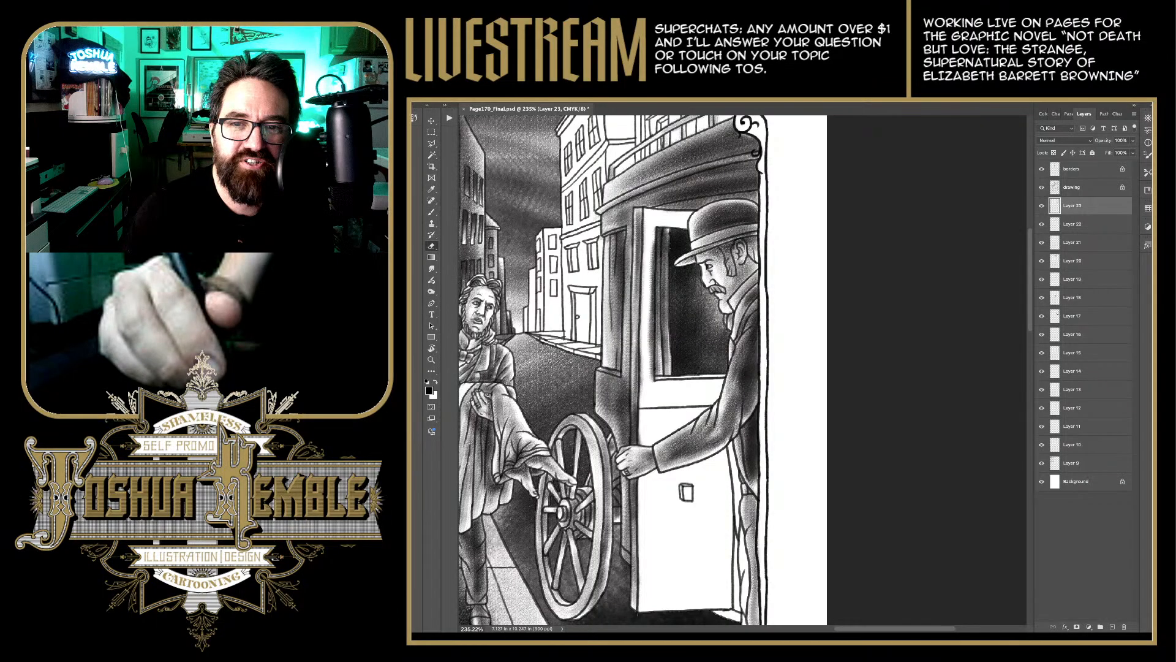
mouse_move(653, 246)
left_mouse_down()
mouse_move(651, 382)
mouse_move(641, 224)
left_mouse_up()
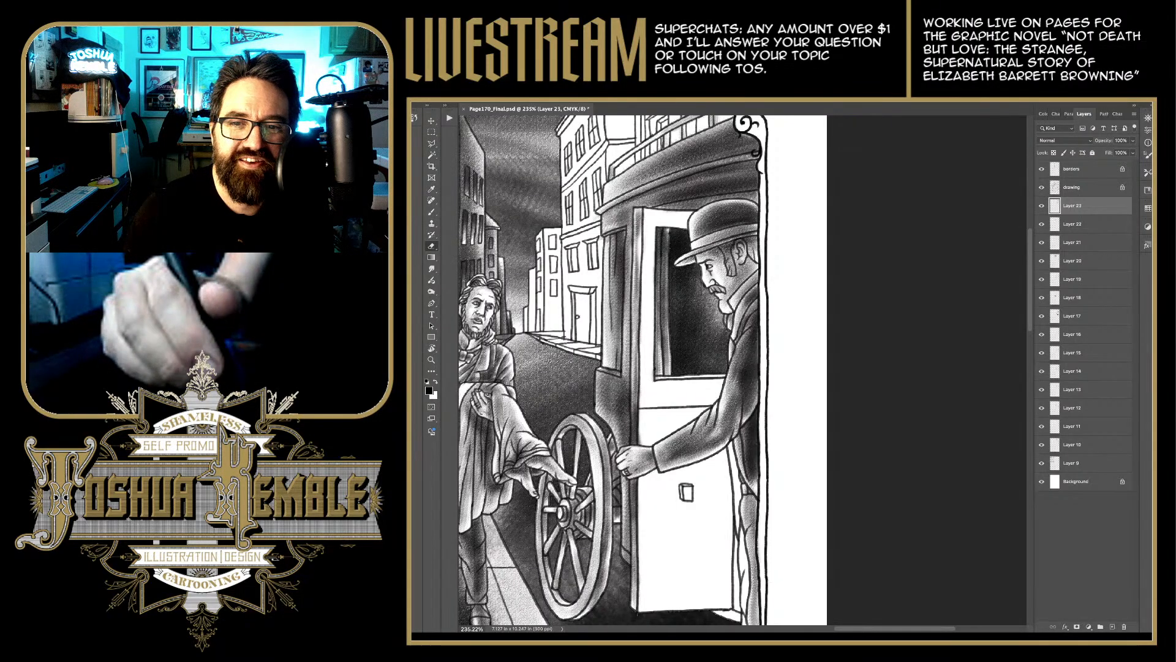
key("ctrl+z")
key("ctrl+z")
left_click_drag(639, 364, 640, 327)
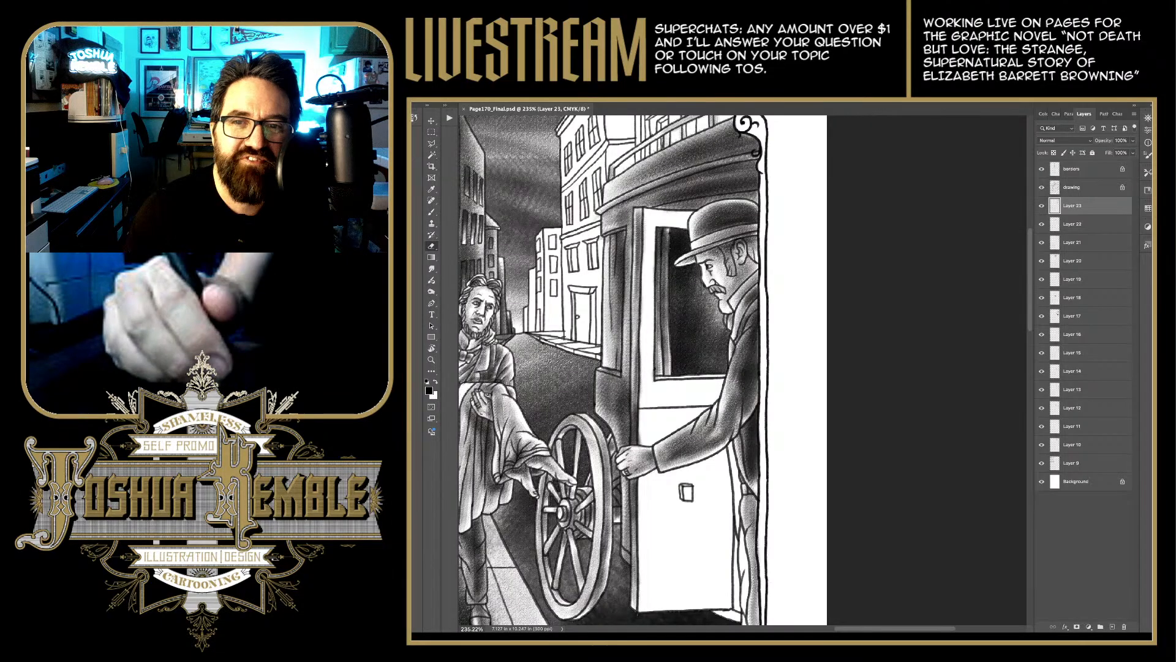
left_click_drag(654, 274, 654, 247)
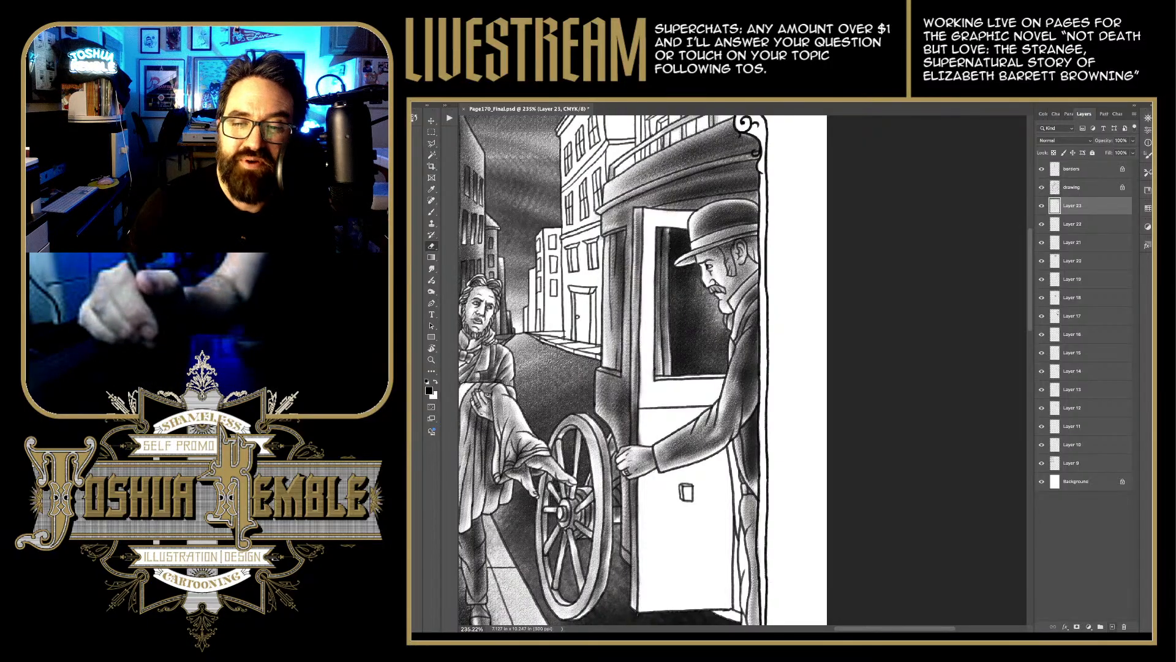
Step: Add a new layer and shade the carriage door's frame beside and beneath the window
key("ctrl+shift+alt+n")
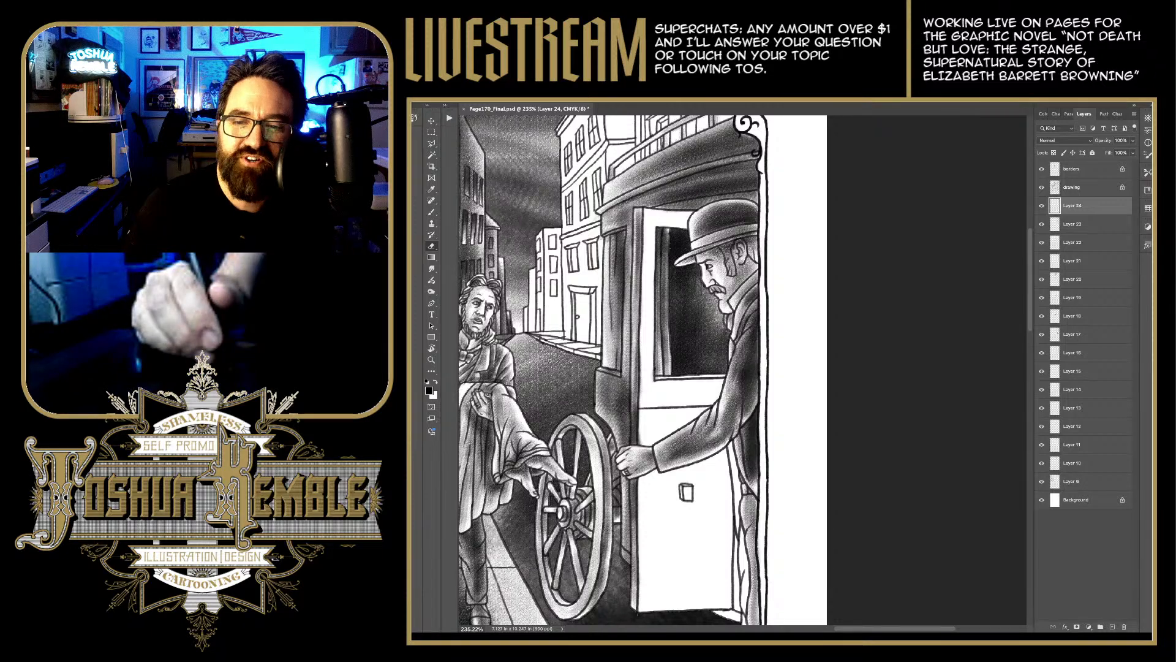
scroll(738, 460, "down", 4)
scroll(739, 461, "up", 2)
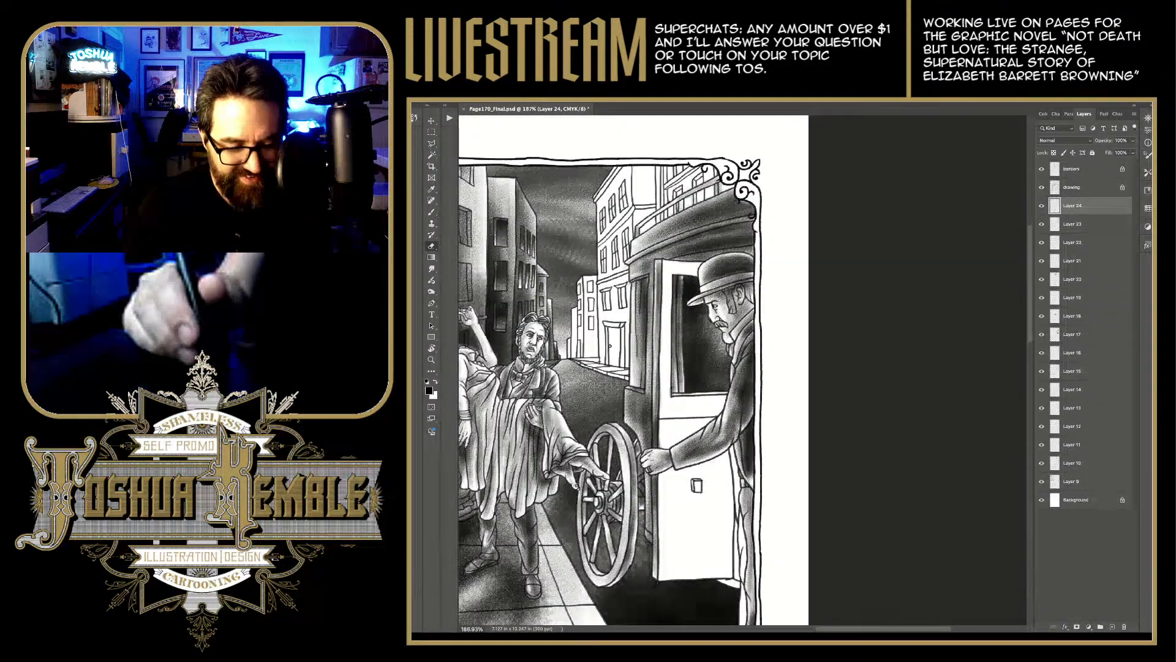
key("b")
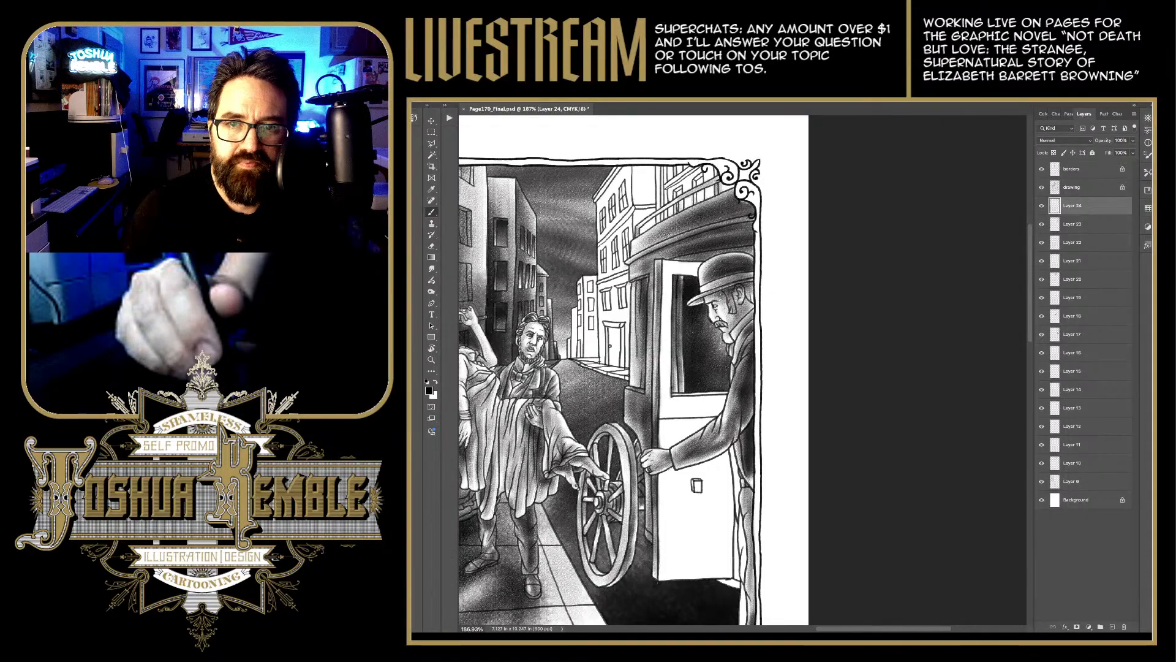
mouse_move(664, 265)
left_mouse_down()
mouse_move(708, 268)
mouse_move(688, 266)
mouse_move(667, 349)
left_mouse_up()
left_click_drag(667, 286, 666, 383)
mouse_move(666, 324)
left_mouse_down()
mouse_move(666, 418)
mouse_move(668, 404)
mouse_move(735, 404)
mouse_move(732, 395)
mouse_move(723, 408)
mouse_move(734, 407)
left_mouse_up()
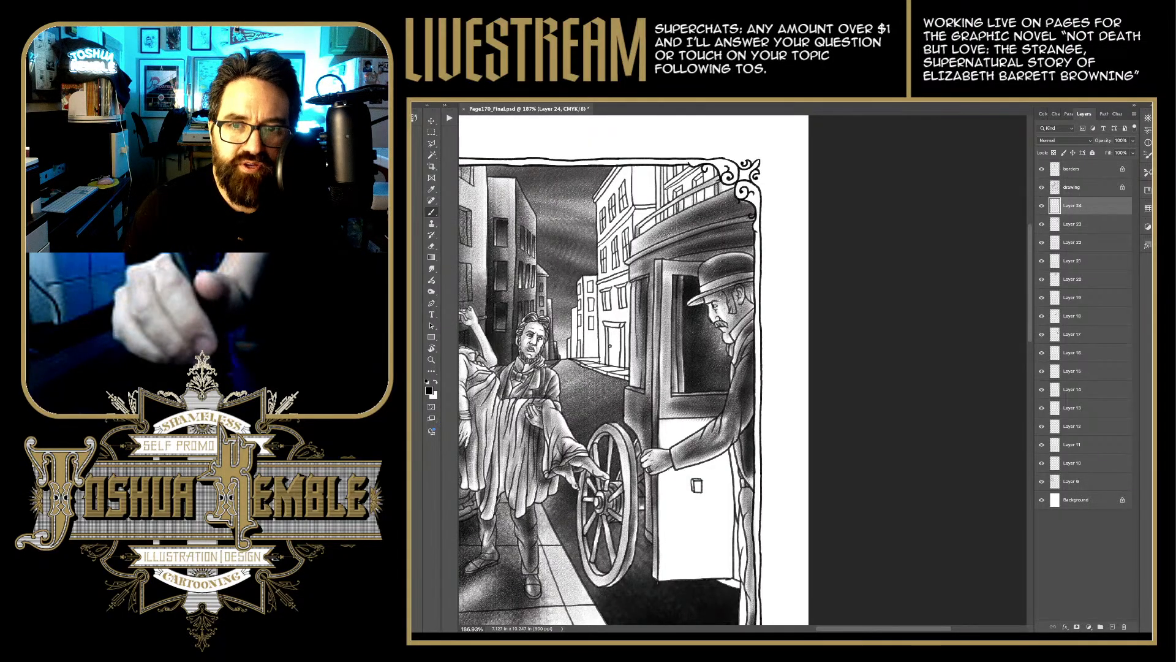
Step: Brush shadow across the top of the door's lower panel, above and along the coachman's outstretched arm
mouse_move(665, 431)
left_mouse_down()
mouse_move(667, 454)
mouse_move(705, 411)
mouse_move(702, 422)
mouse_move(726, 414)
left_mouse_up()
mouse_move(662, 453)
left_mouse_down()
mouse_move(726, 418)
mouse_move(699, 429)
left_mouse_up()
mouse_move(677, 439)
left_mouse_down()
mouse_move(730, 411)
mouse_move(702, 431)
left_mouse_up()
left_click_drag(696, 434, 734, 400)
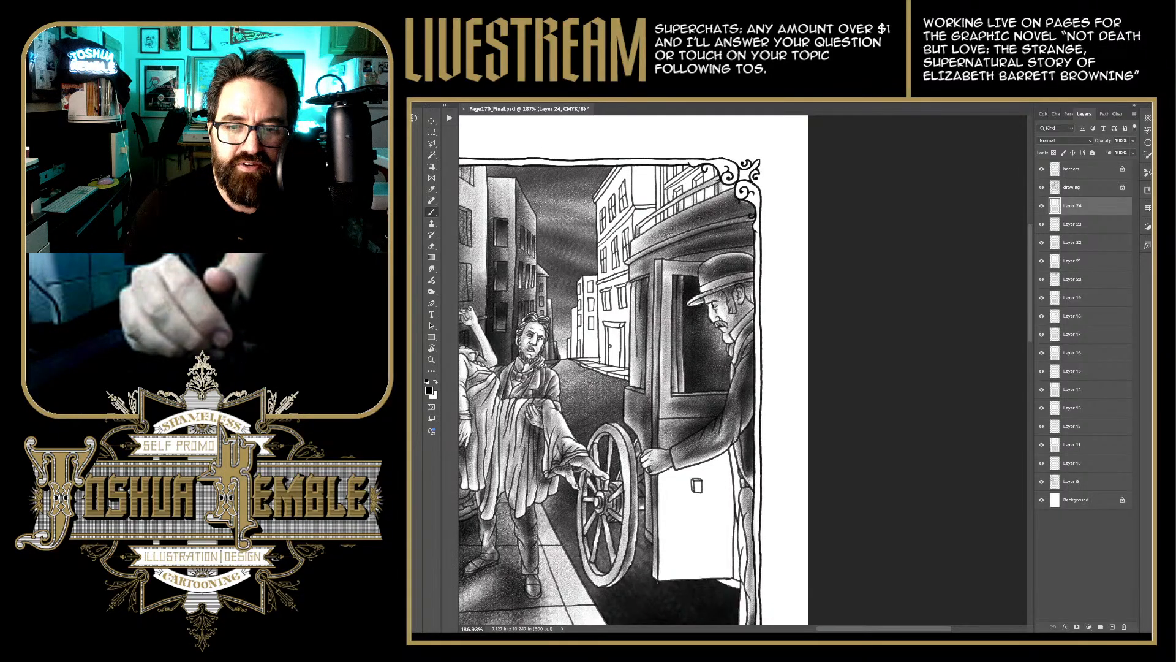
Step: Fill the door's lower panel beneath the coachman's arm with broad vertical shading, darkest toward his coat
mouse_move(673, 575)
left_mouse_down()
mouse_move(672, 460)
mouse_move(683, 471)
mouse_move(714, 438)
left_mouse_up()
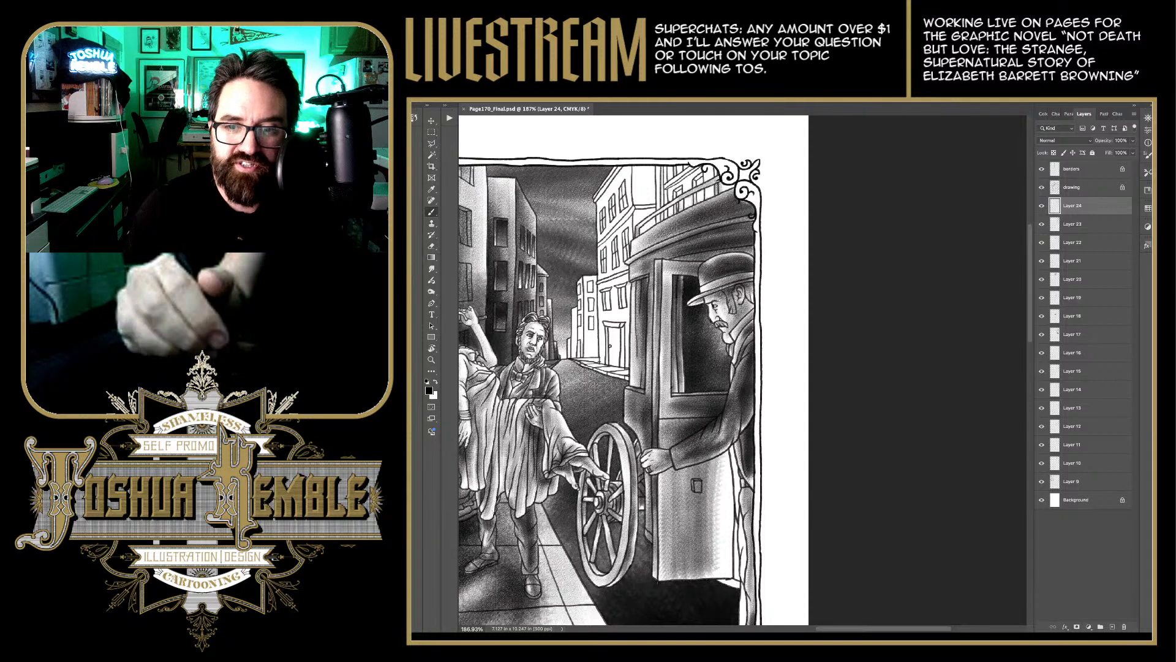
left_click_drag(718, 579, 730, 429)
left_click_drag(726, 554, 729, 422)
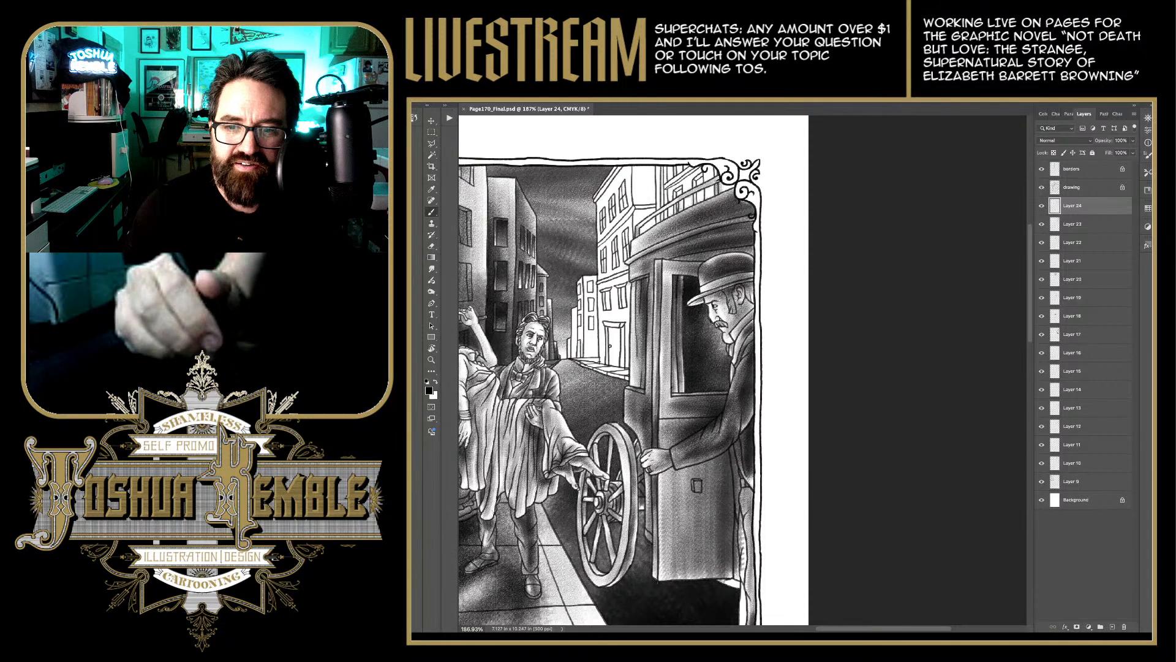
left_click_drag(723, 490, 739, 526)
left_click_drag(722, 568, 728, 428)
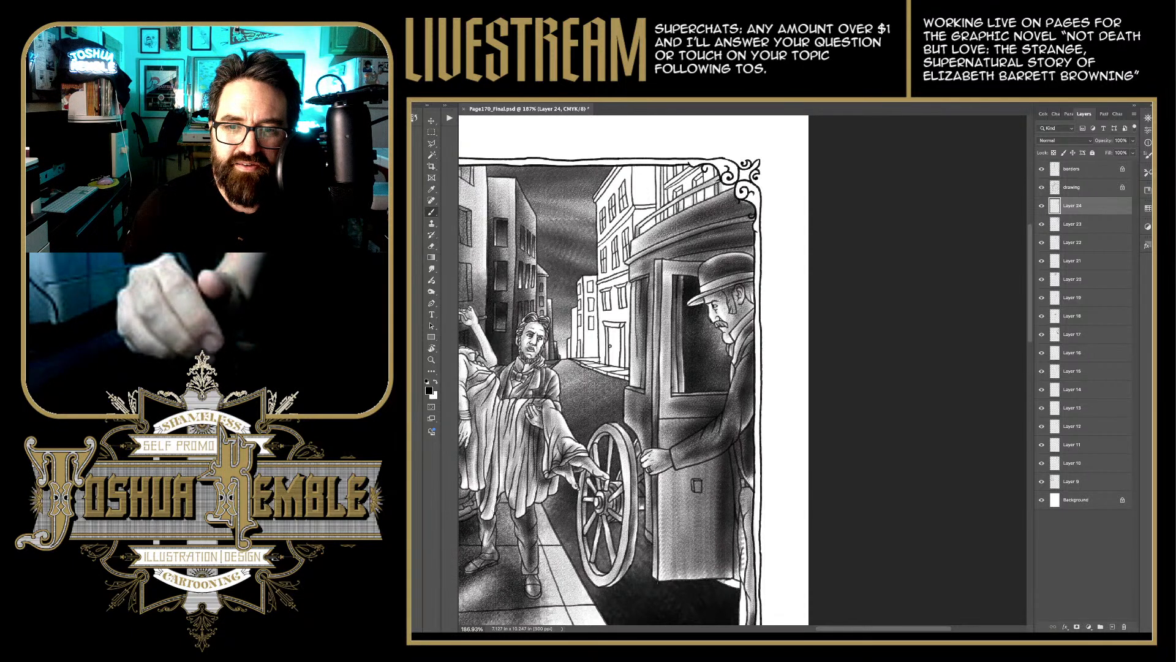
Step: Deepen the shadow on the lower door panel beneath the sleeve, around the handle, and along the bottom edge
mouse_move(674, 487)
left_mouse_down()
mouse_move(717, 453)
mouse_move(704, 460)
mouse_move(721, 465)
left_mouse_up()
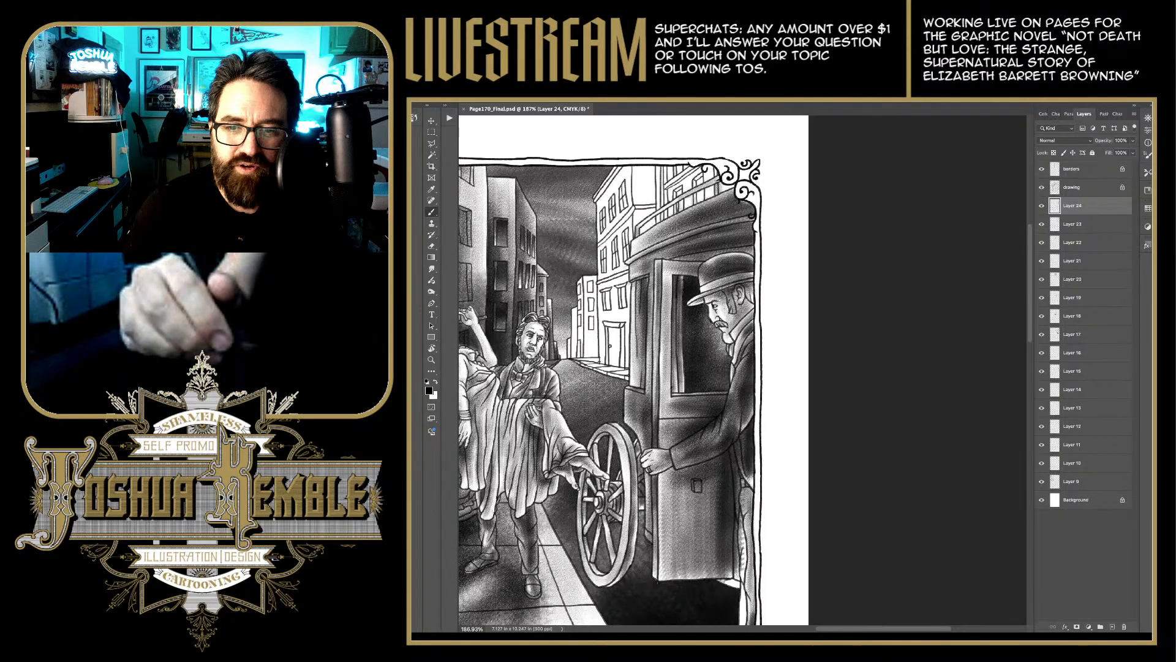
left_click_drag(680, 509, 707, 490)
mouse_move(683, 576)
left_mouse_down()
mouse_move(715, 496)
mouse_move(719, 559)
mouse_move(699, 533)
mouse_move(732, 567)
mouse_move(740, 536)
left_mouse_up()
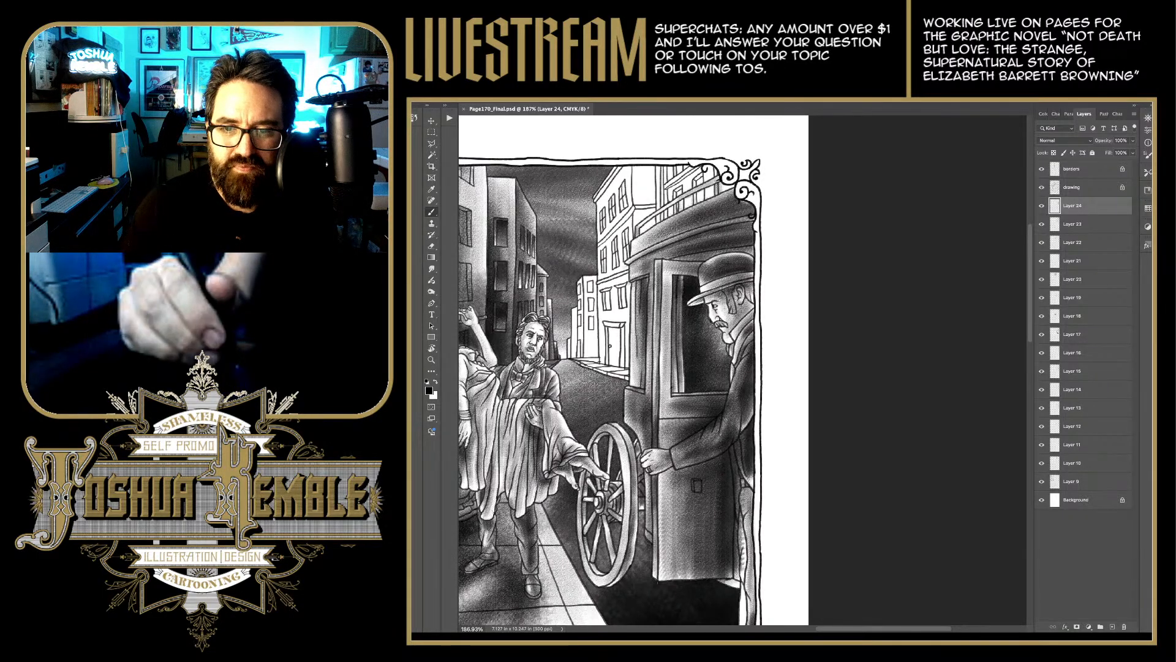
Step: Erase the door shading that overlaps the coachman's hand, sleeve, and the front edge of his coat
key("e")
mouse_move(679, 453)
left_mouse_down()
mouse_move(736, 401)
mouse_move(719, 449)
mouse_move(680, 464)
left_mouse_up()
left_click_drag(711, 441, 673, 468)
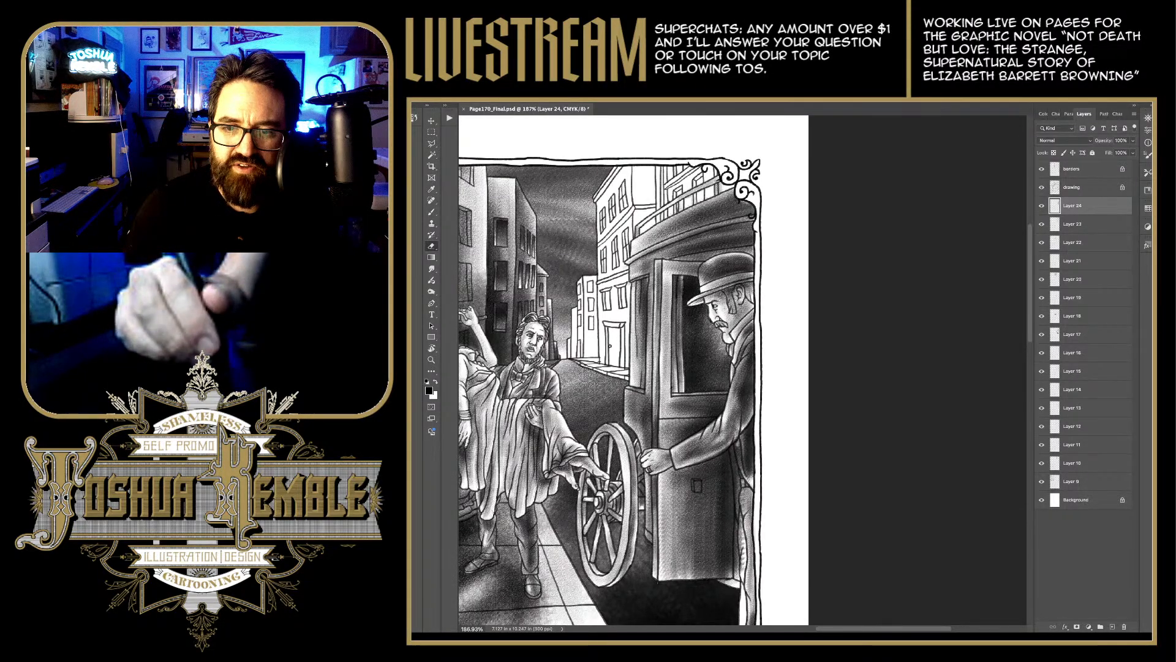
left_click_drag(742, 437, 739, 522)
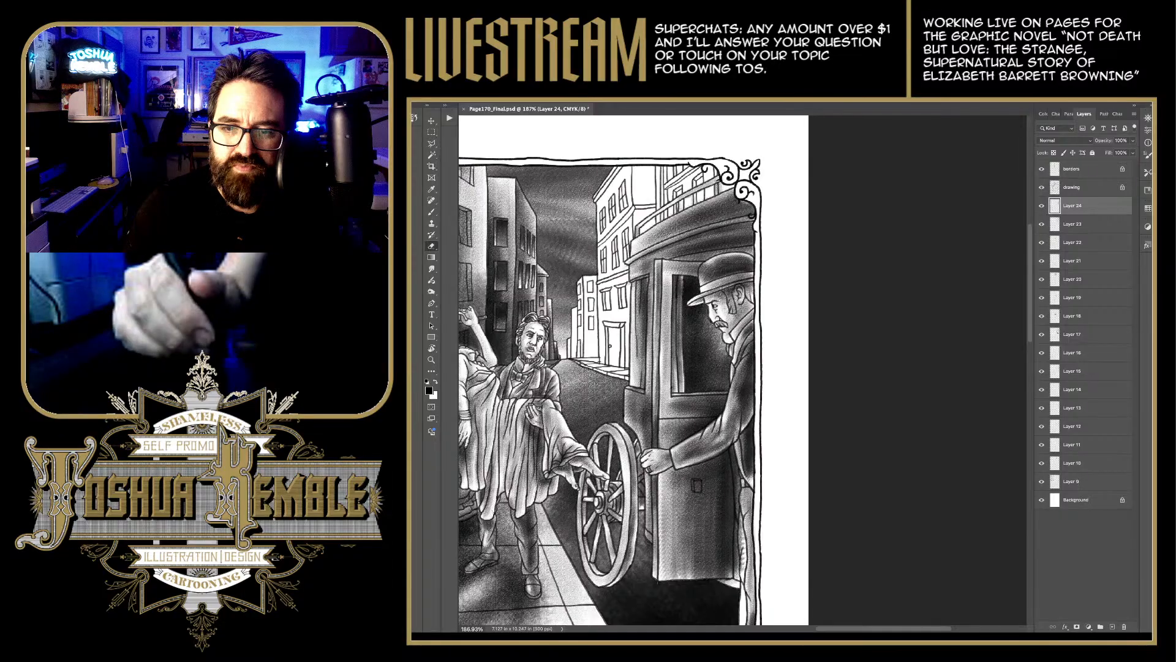
scroll(610, 369, "down", 4)
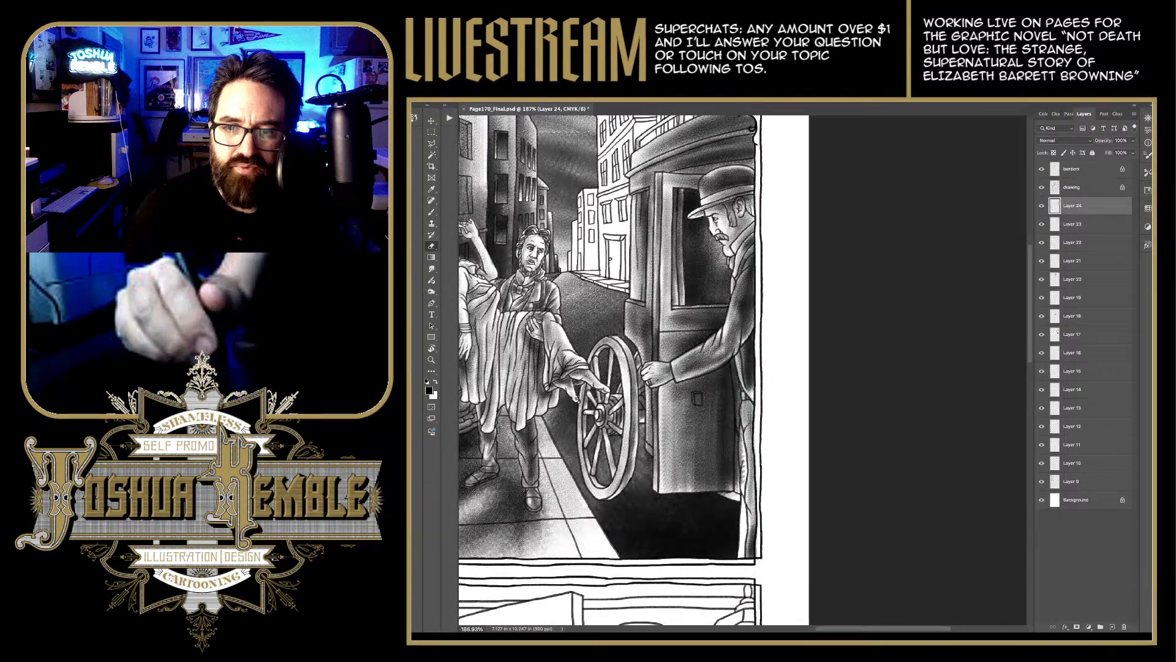
Step: Erase stray tone from the coachman's coat edge and clear the door handle, brushing a light shade back onto the handle
left_click_drag(742, 432, 744, 485)
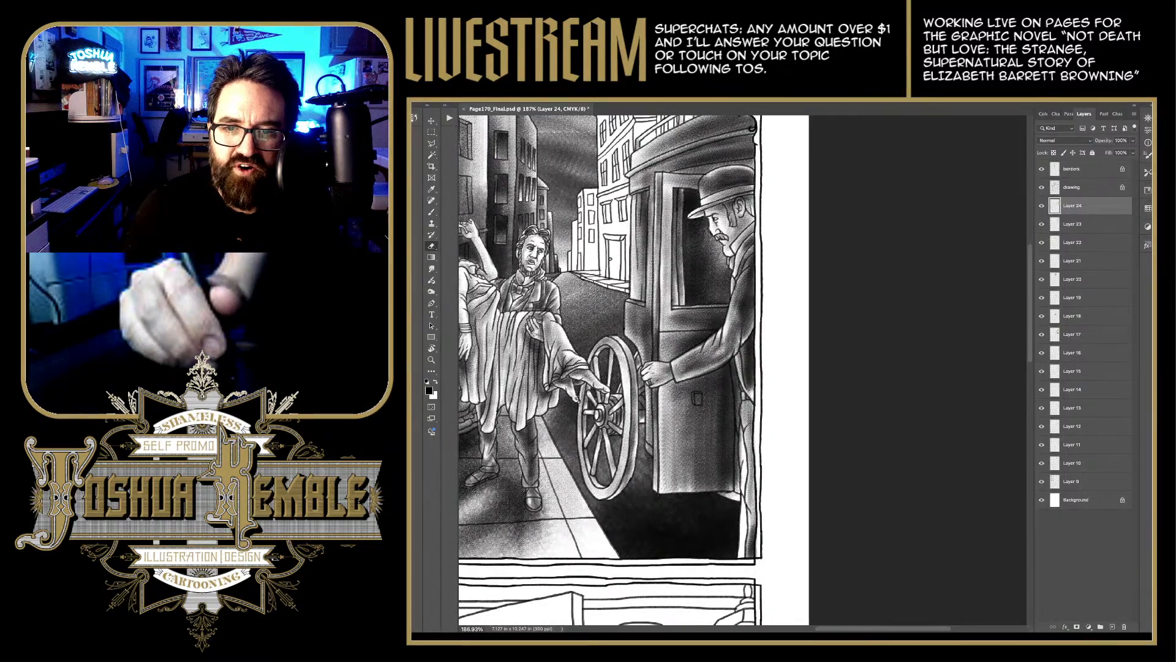
left_click_drag(698, 393, 698, 403)
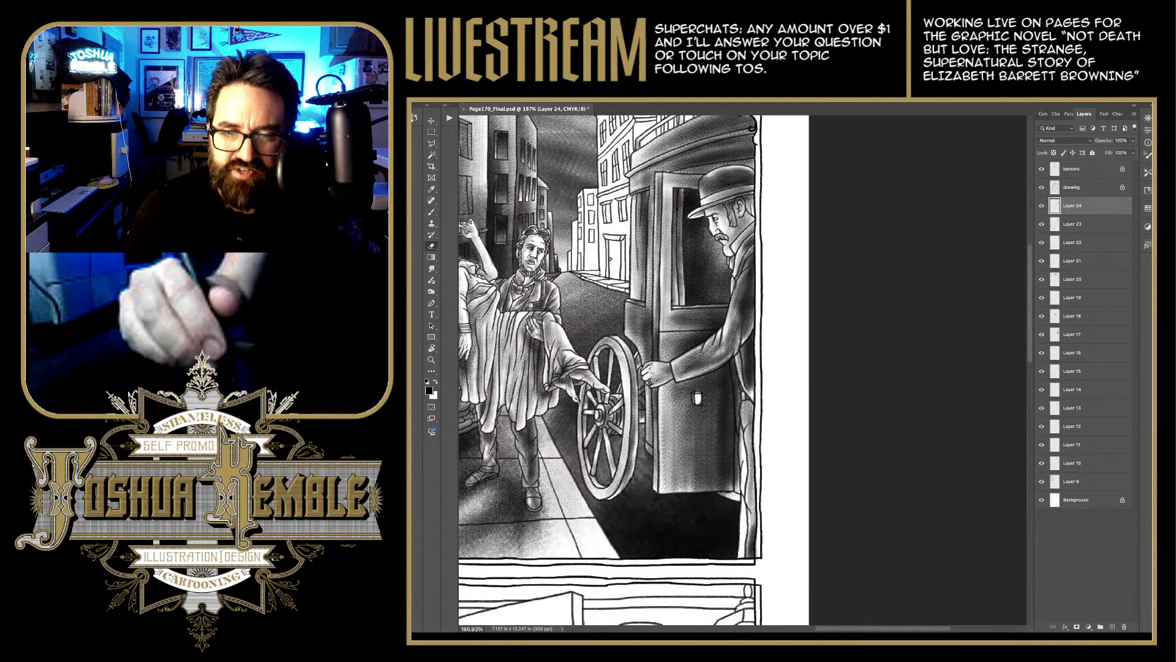
key("b")
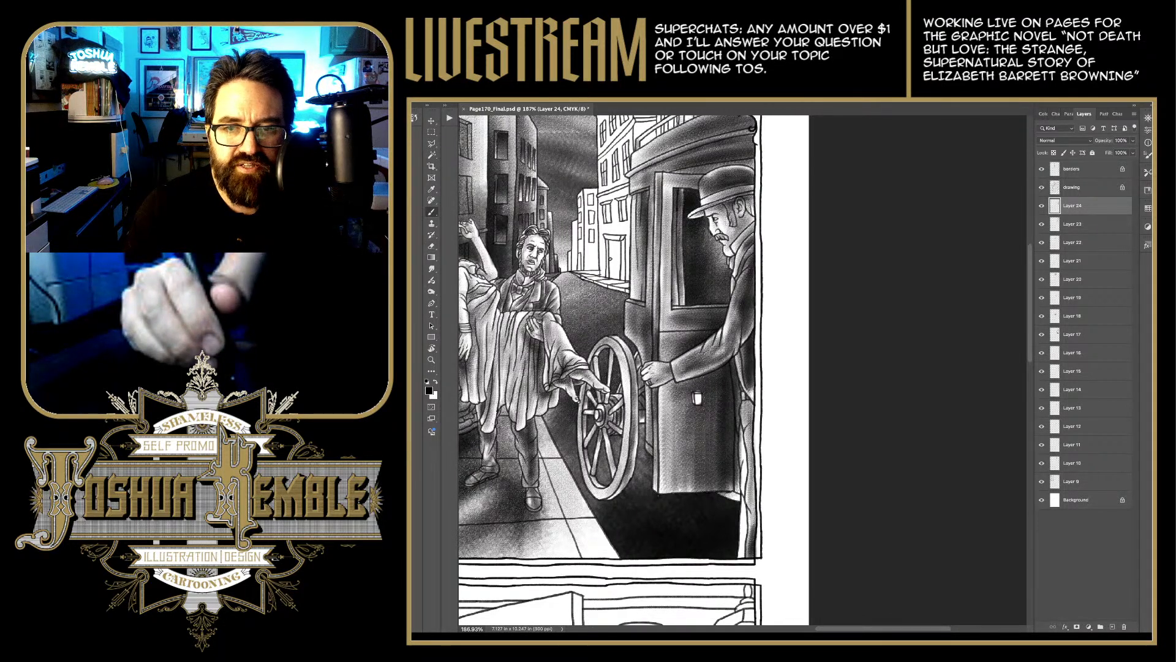
left_click_drag(696, 395, 697, 405)
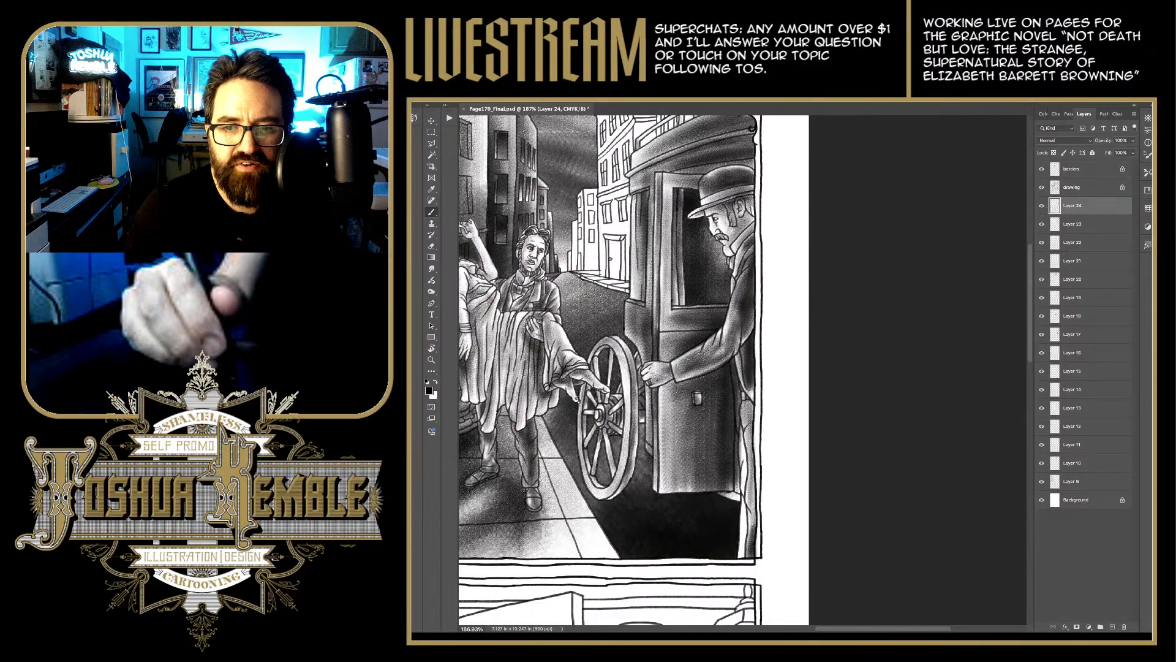
Step: Shade the coachman's lower coat and leg beside the open door, and erase the tone spilling onto the panel border
mouse_move(726, 497)
left_mouse_down()
mouse_move(738, 490)
mouse_move(744, 421)
mouse_move(748, 432)
left_mouse_up()
left_click_drag(751, 531, 750, 479)
left_click_drag(750, 551, 748, 422)
key("e")
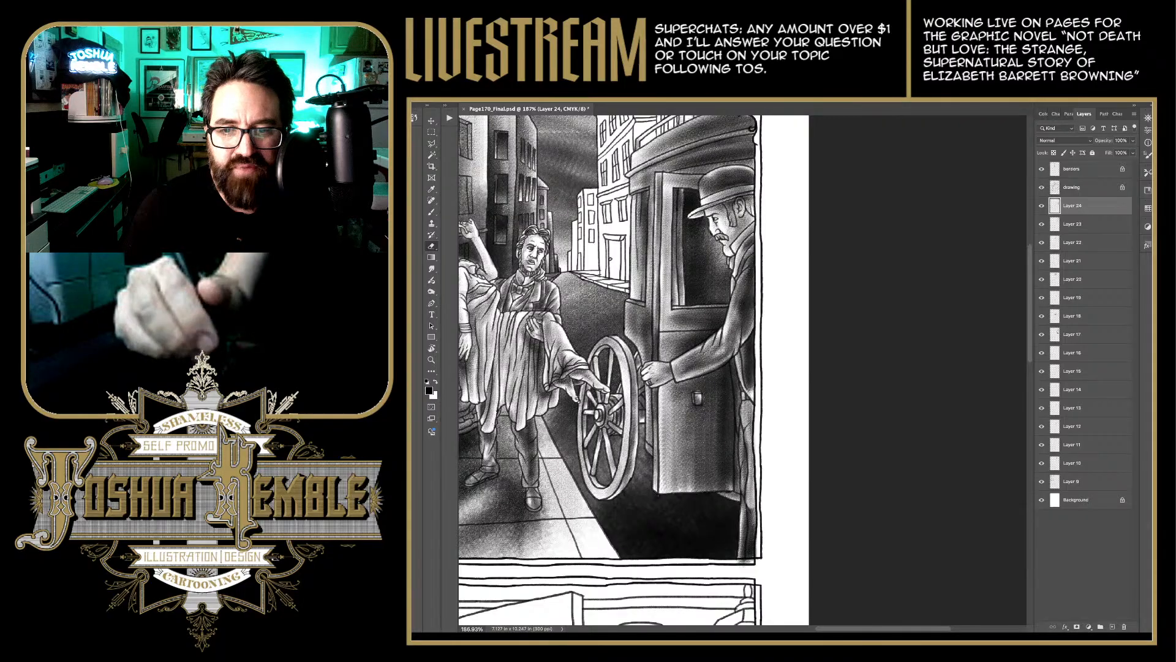
left_click_drag(751, 520, 751, 506)
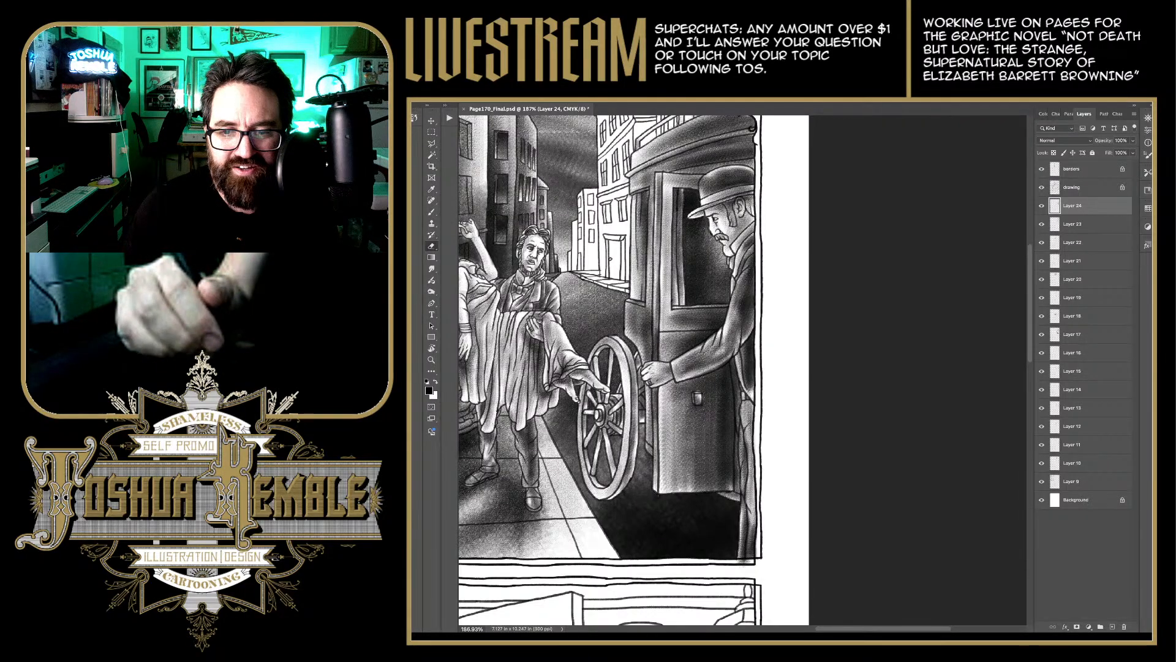
left_click_drag(750, 563, 740, 564)
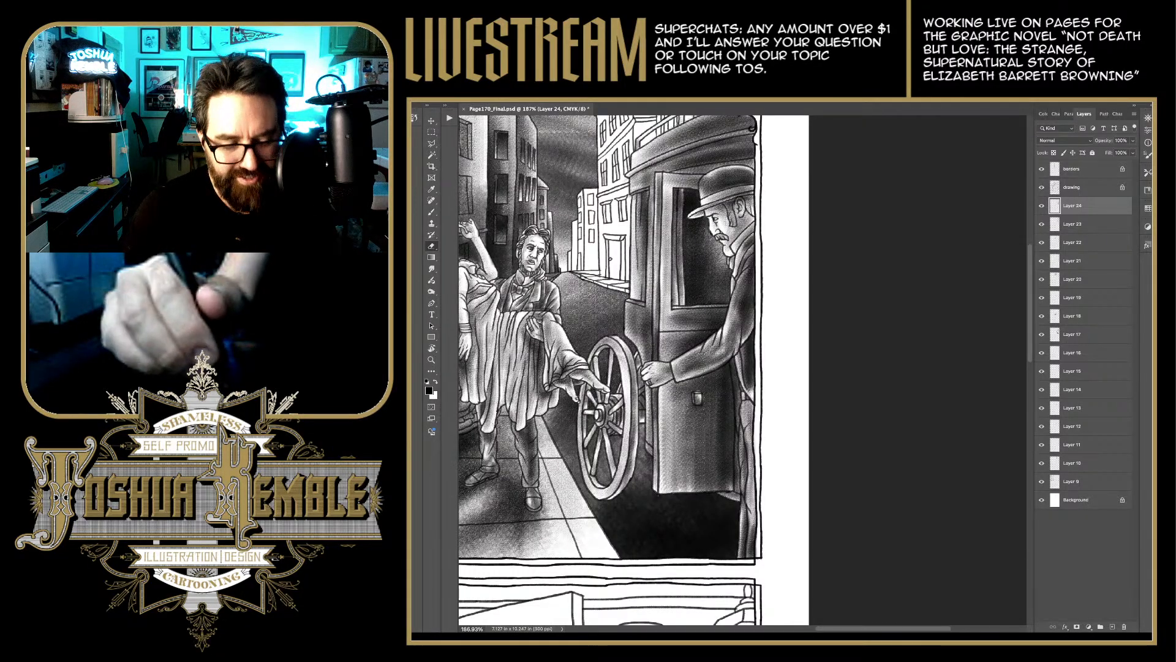
Step: Add a new layer and brush vertical shading onto the small distant buildings at the far end of the street
key("b")
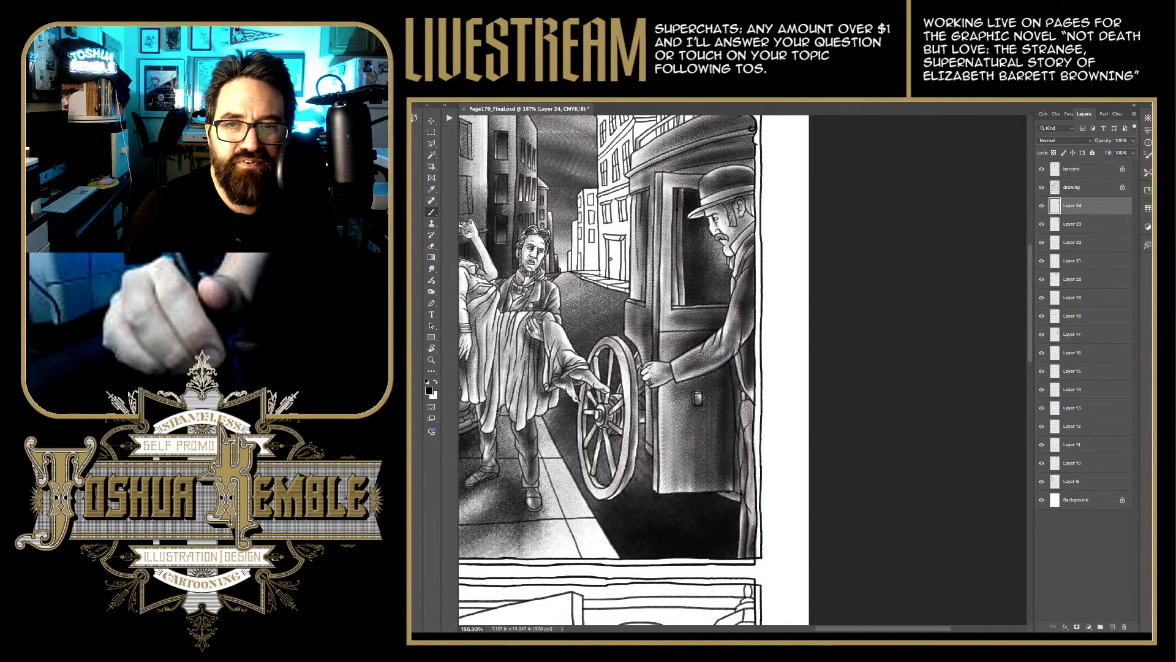
scroll(613, 368, "up", 5)
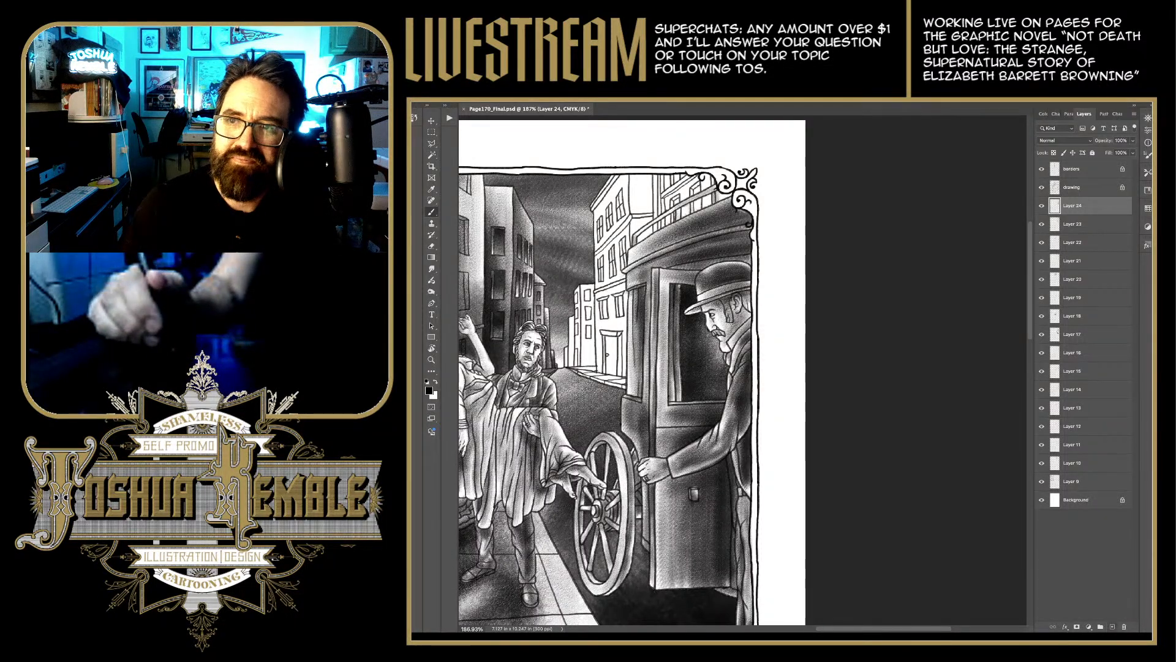
key("ctrl+shift+alt+n")
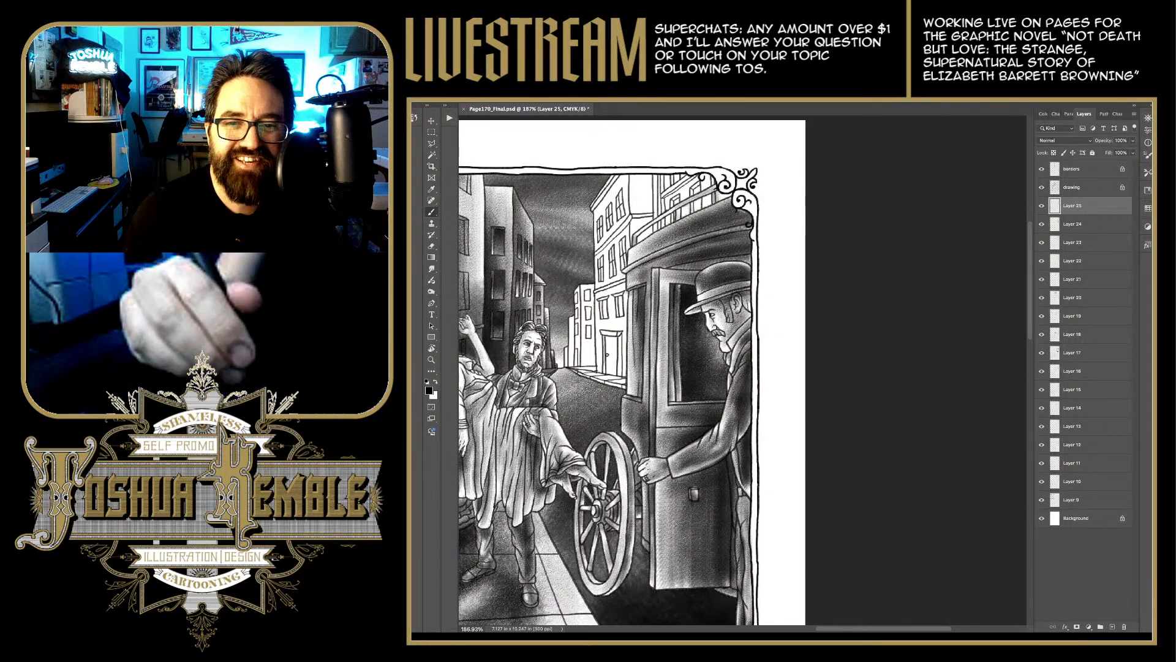
left_click_drag(569, 350, 571, 365)
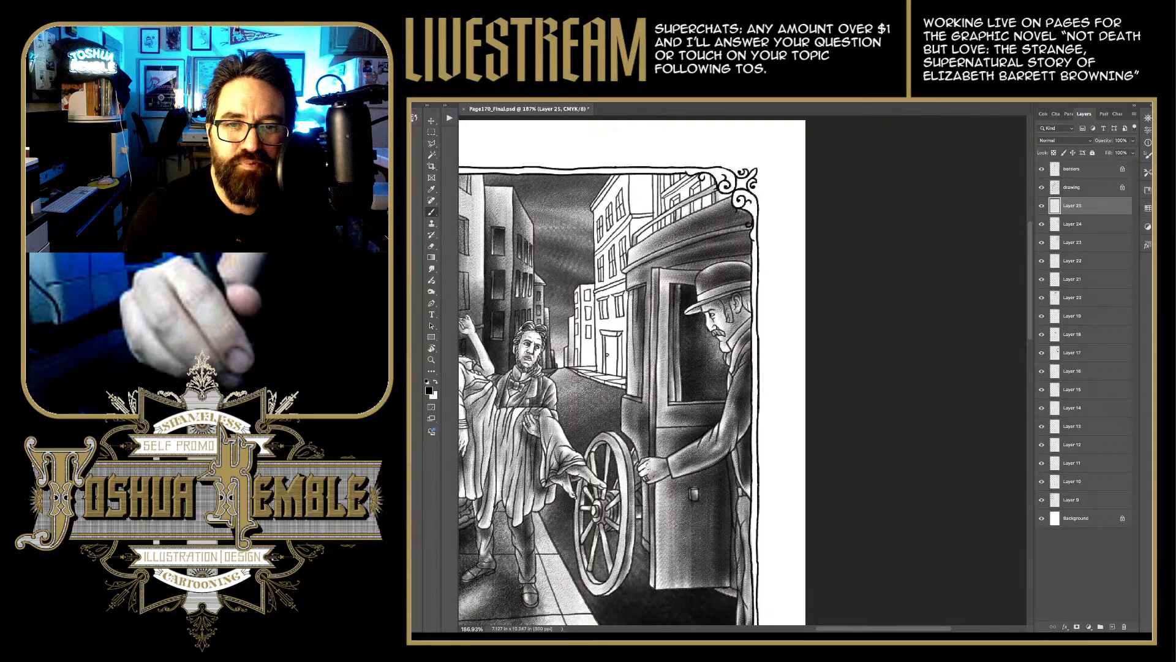
left_click_drag(572, 321, 573, 362)
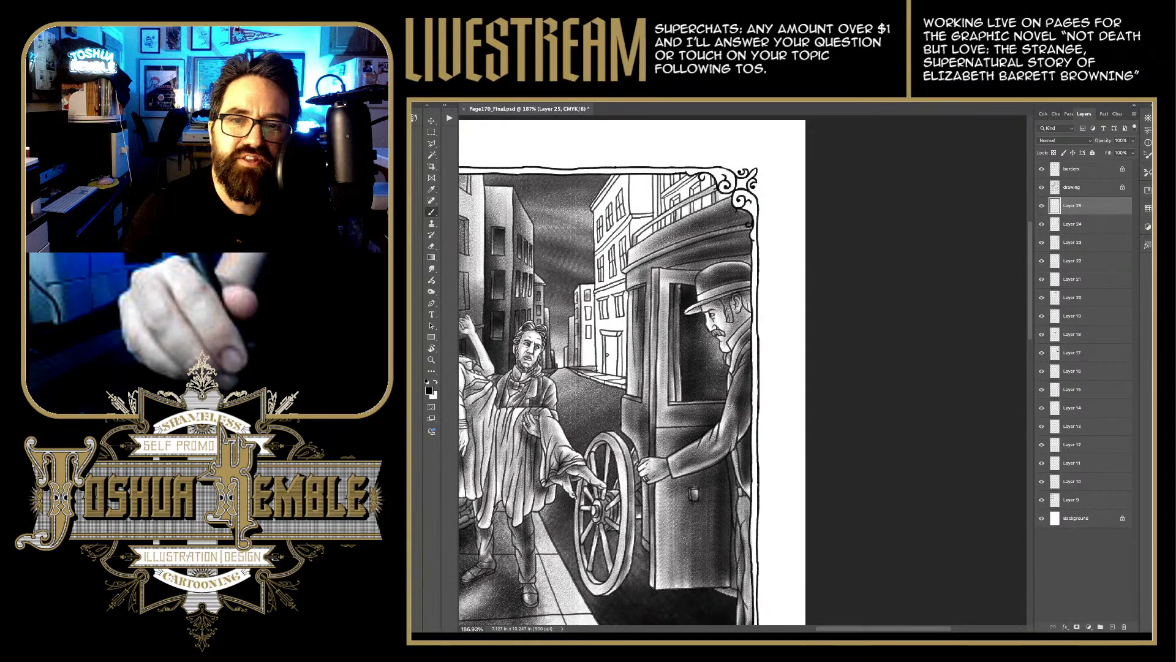
left_click_drag(589, 310, 585, 338)
left_click_drag(584, 289, 592, 369)
left_click_drag(584, 328, 583, 366)
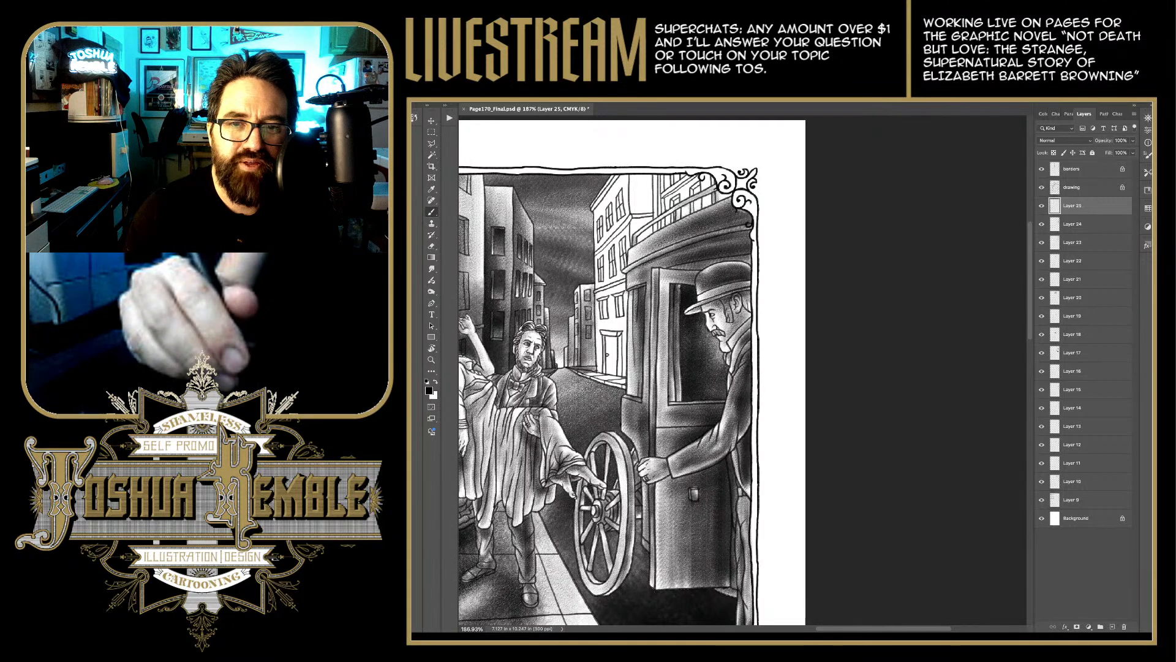
left_click_drag(584, 289, 592, 369)
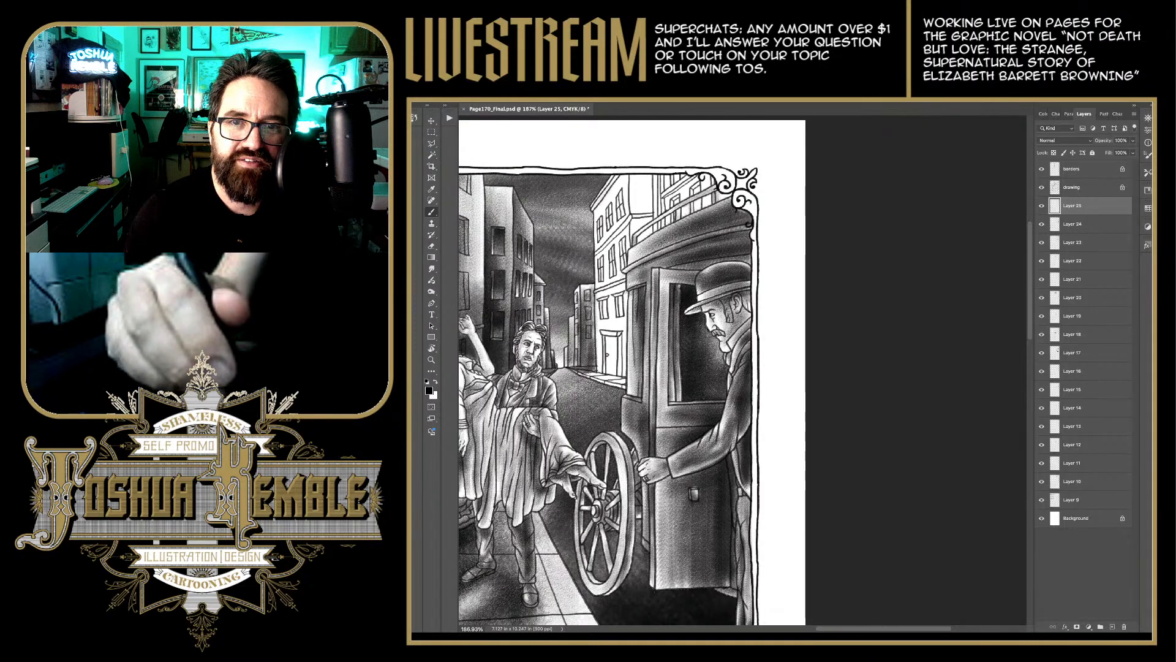
Step: Shade the tall building behind the carriage with downward strokes from its roofline to the doorway at street level
left_click_drag(607, 176, 602, 236)
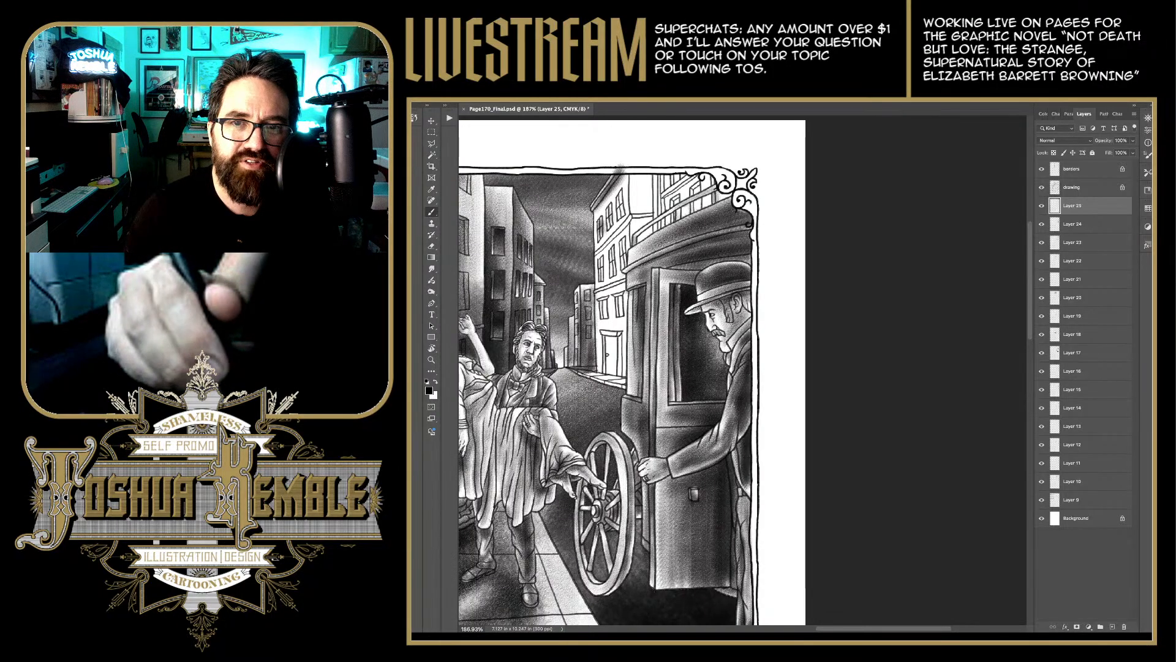
mouse_move(624, 196)
left_mouse_down()
mouse_move(619, 210)
mouse_move(619, 187)
mouse_move(619, 222)
mouse_move(603, 244)
left_mouse_up()
mouse_move(618, 202)
left_mouse_down()
mouse_move(602, 251)
mouse_move(625, 236)
mouse_move(621, 262)
mouse_move(595, 282)
left_mouse_up()
left_click_drag(626, 245, 611, 260)
mouse_move(622, 256)
left_mouse_down()
mouse_move(596, 303)
mouse_move(599, 318)
mouse_move(616, 310)
mouse_move(603, 335)
left_mouse_up()
mouse_move(619, 296)
left_mouse_down()
mouse_move(609, 333)
mouse_move(623, 318)
left_mouse_up()
left_click_drag(632, 314, 615, 382)
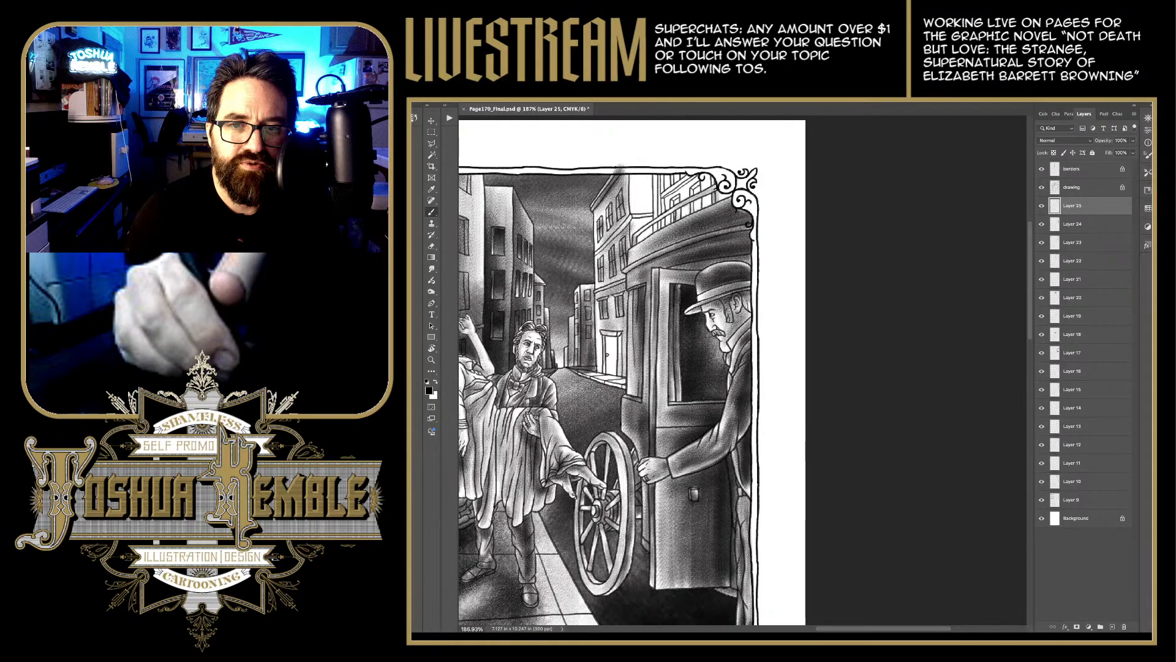
left_click_drag(617, 340, 605, 346)
mouse_move(621, 341)
left_mouse_down()
mouse_move(610, 379)
mouse_move(590, 383)
mouse_move(615, 388)
mouse_move(594, 379)
mouse_move(607, 373)
mouse_move(628, 385)
left_mouse_up()
Step: Darken the tall building's side wall beside the carriage roof, erasing spill over the top border and lightening the wall's edges
key("e")
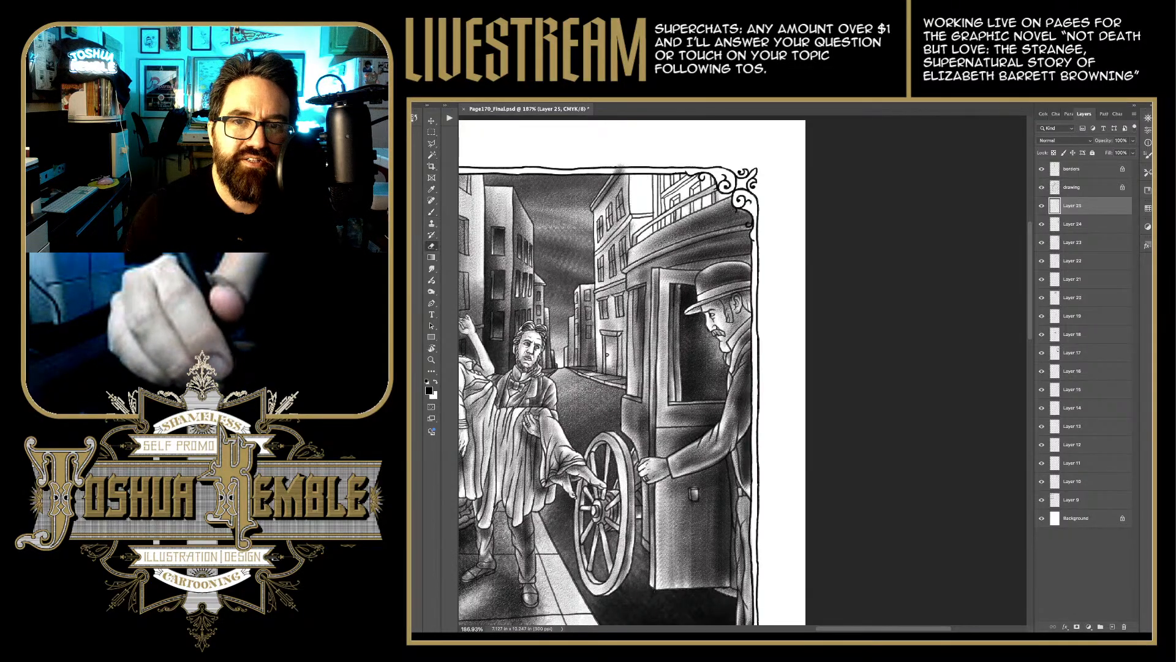
left_click_drag(615, 168, 637, 247)
key("b")
left_click_drag(636, 196, 634, 257)
mouse_move(639, 175)
left_mouse_down()
mouse_move(637, 244)
mouse_move(651, 252)
mouse_move(659, 164)
mouse_move(653, 207)
left_mouse_up()
key("e")
left_click_drag(658, 175, 659, 202)
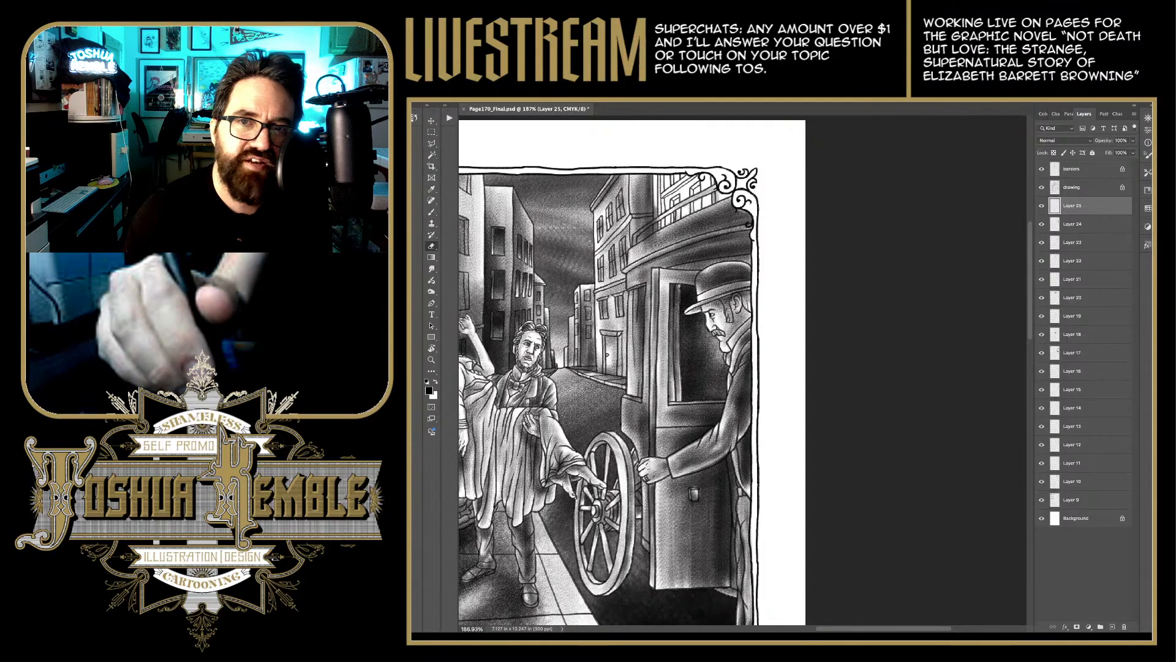
mouse_move(658, 175)
left_mouse_down()
mouse_move(656, 243)
mouse_move(641, 234)
mouse_move(628, 256)
left_mouse_up()
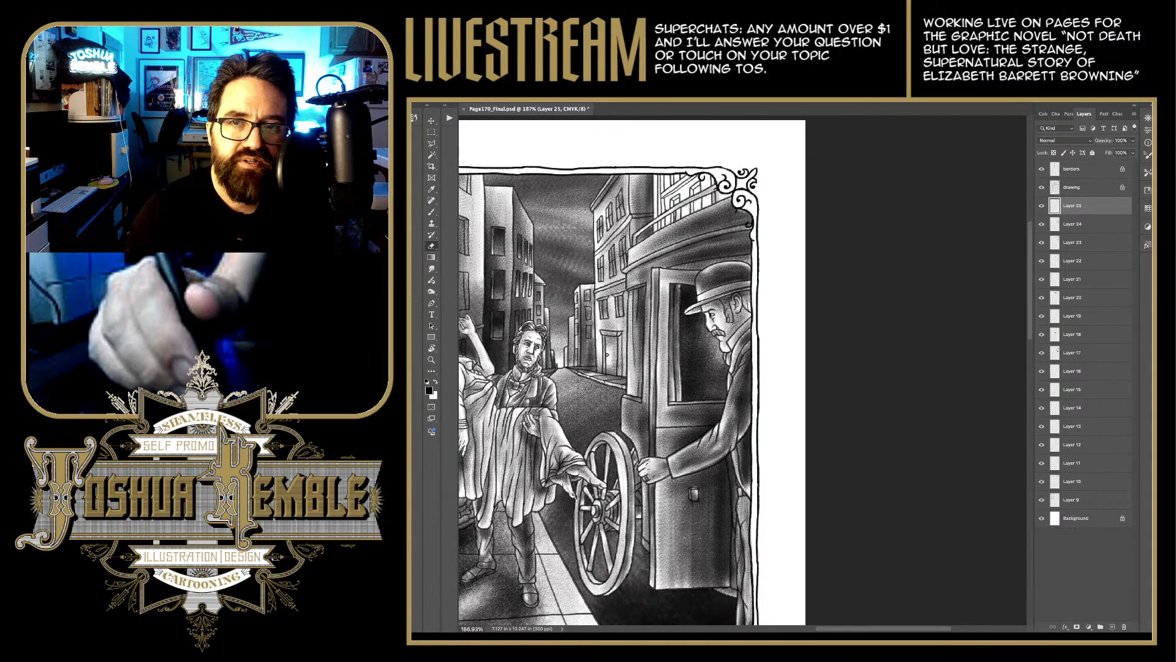
Step: Brush dark tone over the balcony and wall above the carriage roof, up to the panel's ornamental corner
key("b")
mouse_move(674, 176)
left_mouse_down()
mouse_move(672, 218)
mouse_move(697, 213)
mouse_move(661, 219)
mouse_move(661, 238)
mouse_move(686, 202)
mouse_move(673, 199)
mouse_move(668, 229)
left_mouse_up()
mouse_move(710, 181)
left_mouse_down()
mouse_move(678, 218)
mouse_move(720, 204)
mouse_move(654, 184)
mouse_move(665, 178)
mouse_move(687, 220)
mouse_move(693, 208)
left_mouse_up()
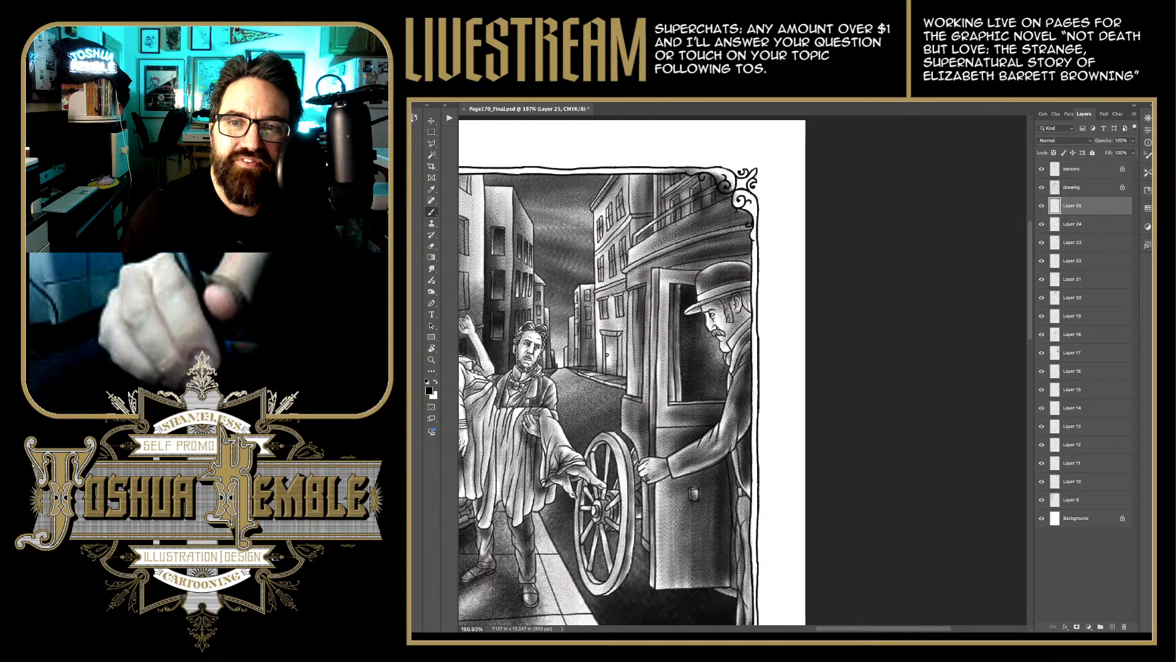
mouse_move(710, 201)
left_mouse_down()
mouse_move(685, 215)
mouse_move(735, 196)
mouse_move(714, 174)
left_mouse_up()
Step: Erase the shading overlapping the top panel border and corner scroll, and lift a highlight along the balcony ledge
key("e")
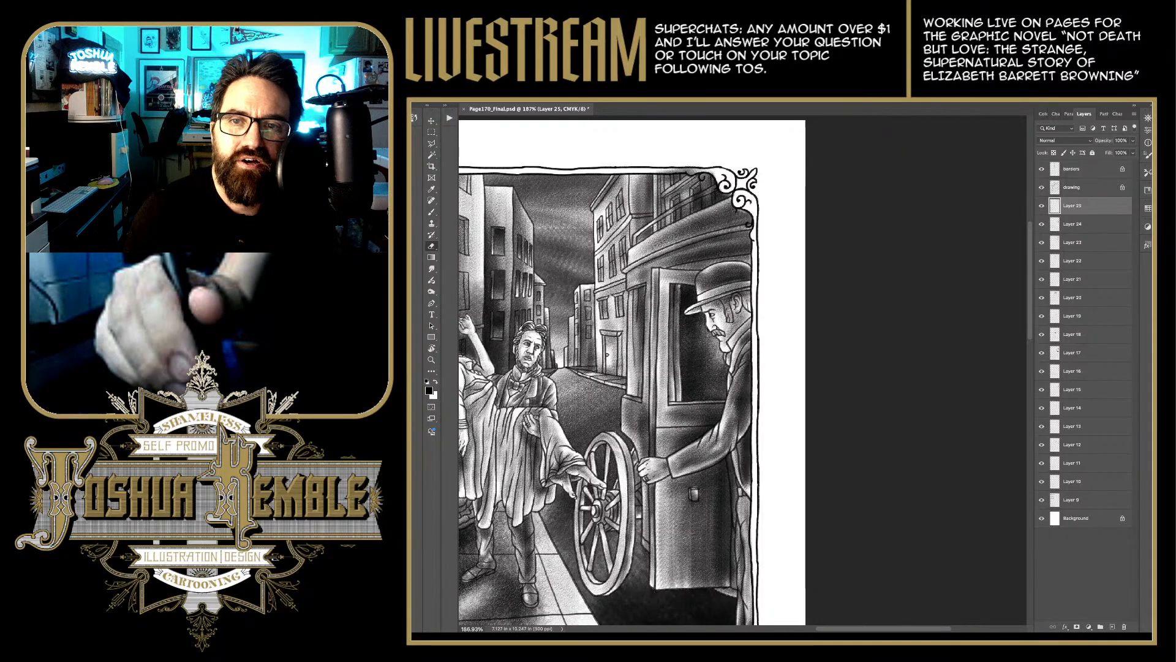
left_click_drag(690, 172, 703, 170)
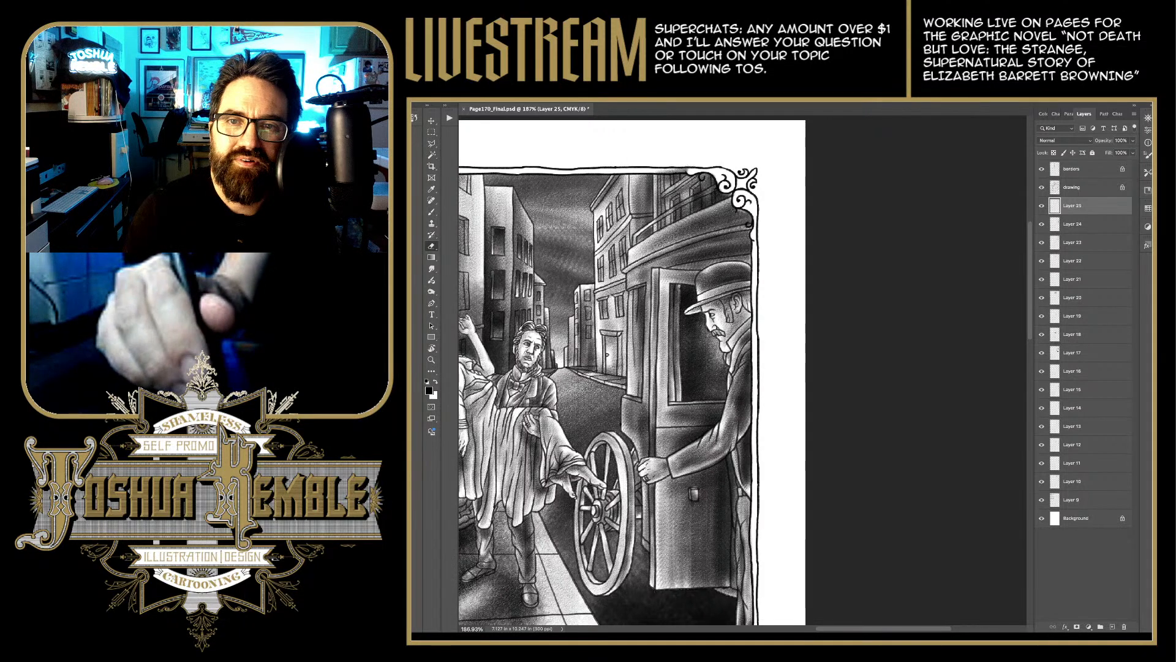
left_click_drag(680, 171, 658, 171)
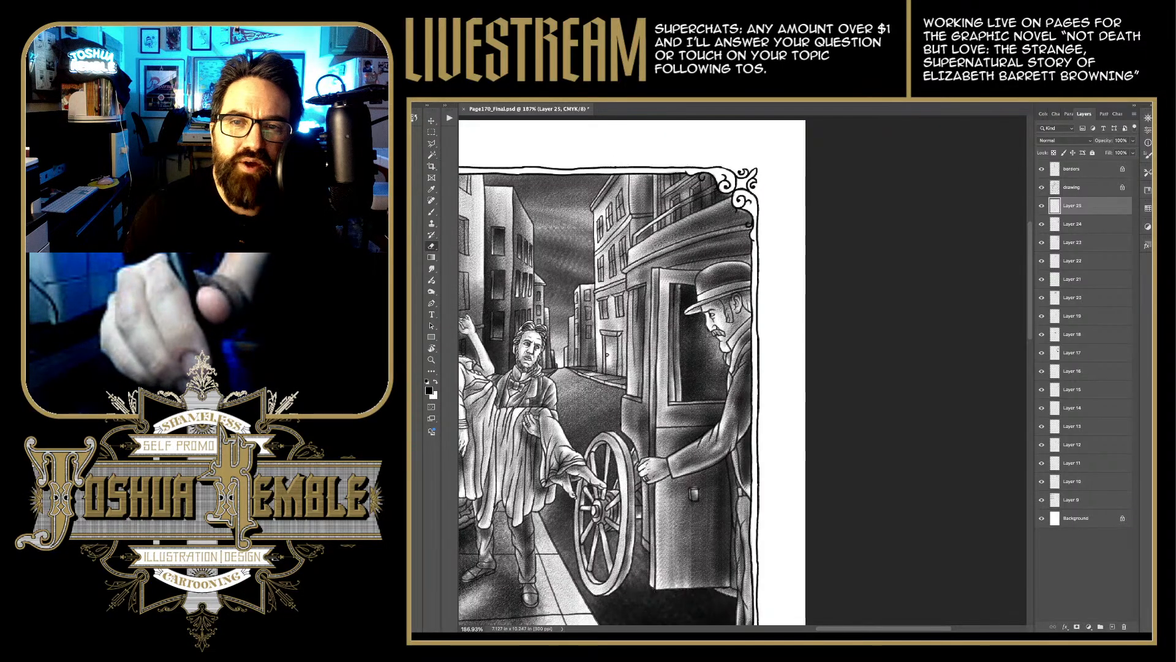
left_click_drag(665, 213, 715, 185)
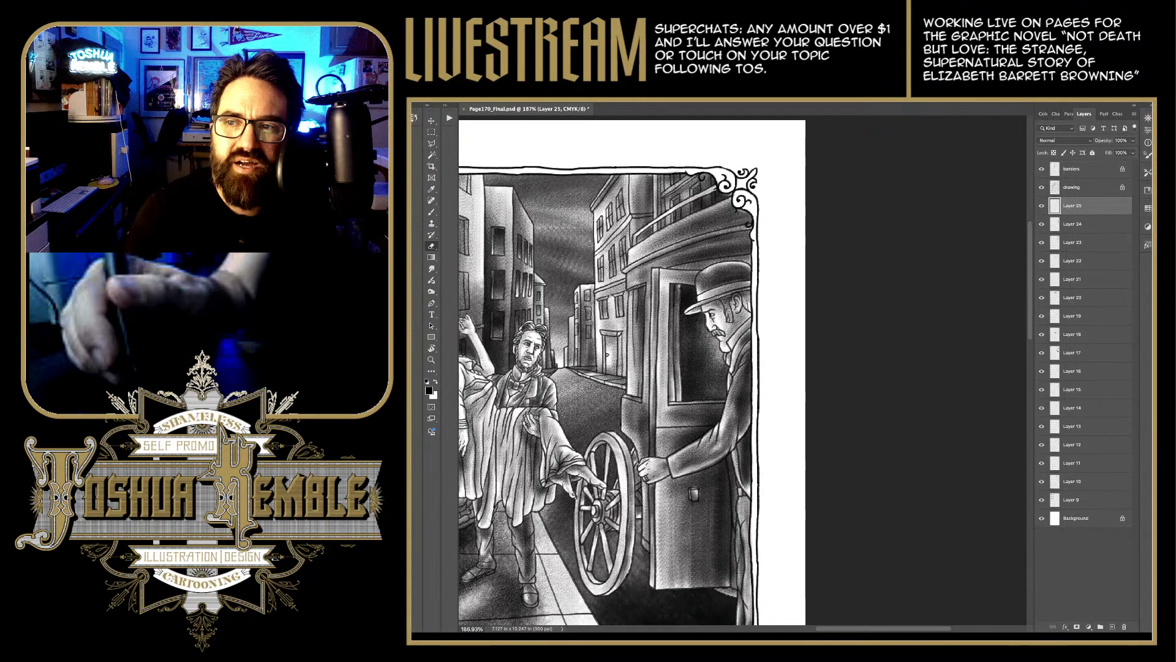
Step: Toggle the building shading layer's visibility to compare the street panel with and without it
key("ctrl+comma")
key("ctrl+comma")
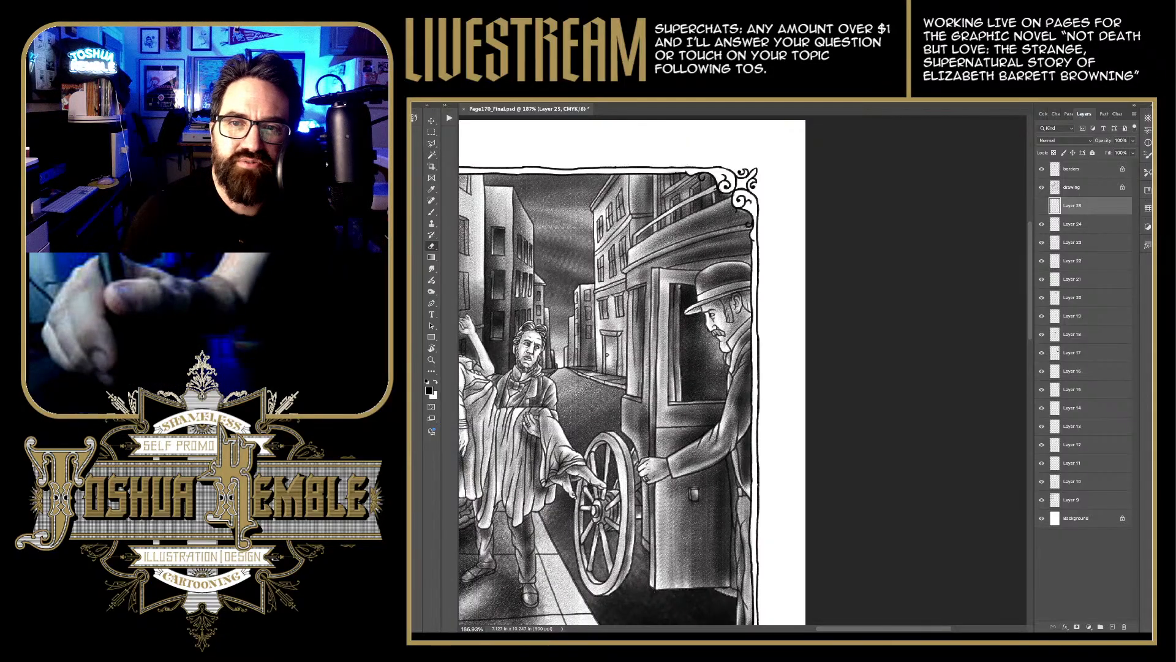
key("ctrl+comma")
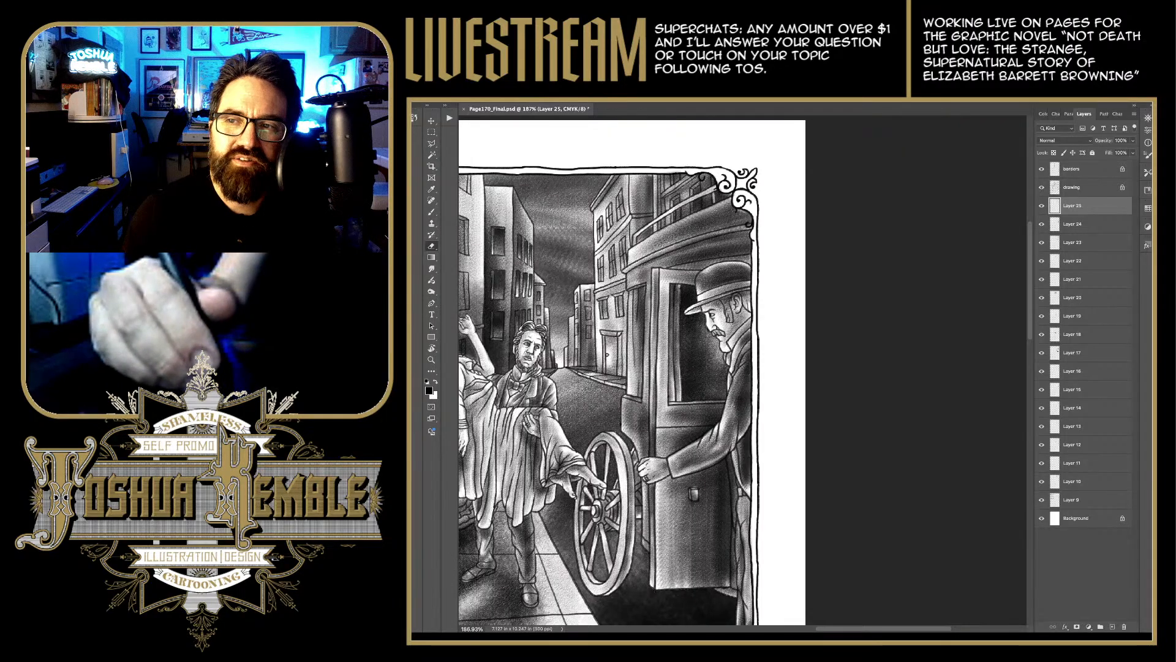
key("ctrl+comma")
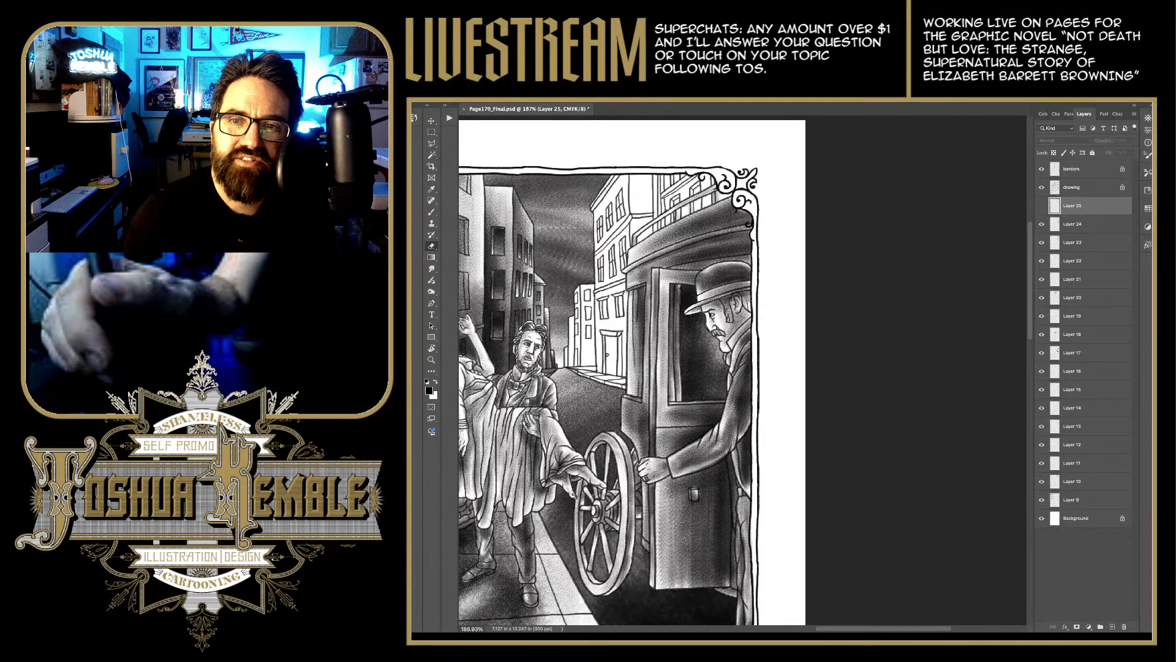
key("ctrl+comma")
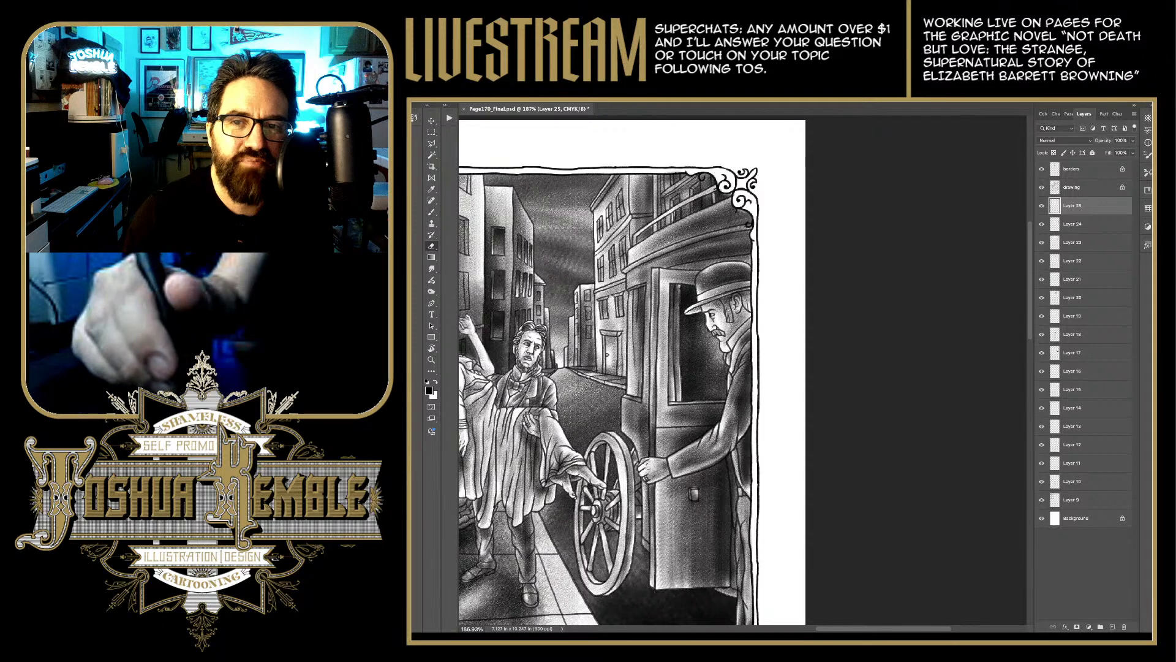
Step: Add a new layer above the existing shading layers and brush soft tone over the walking figures and carriage wheel in the street panel
scroll(631, 374, "down", 3)
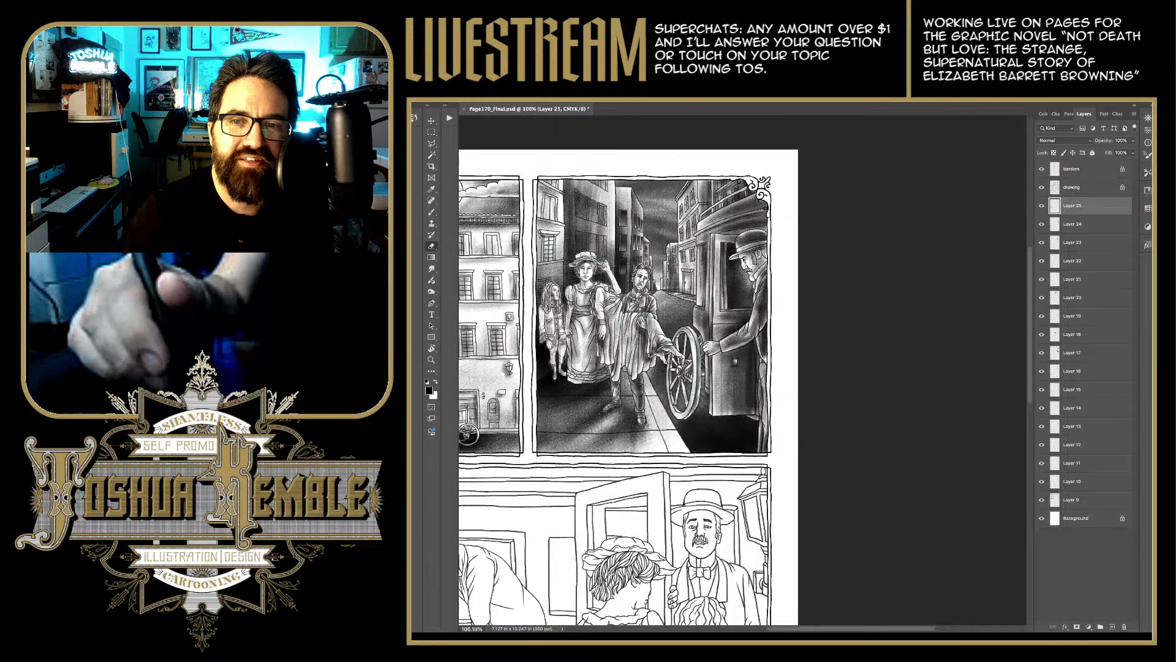
scroll(619, 398, "down", 2)
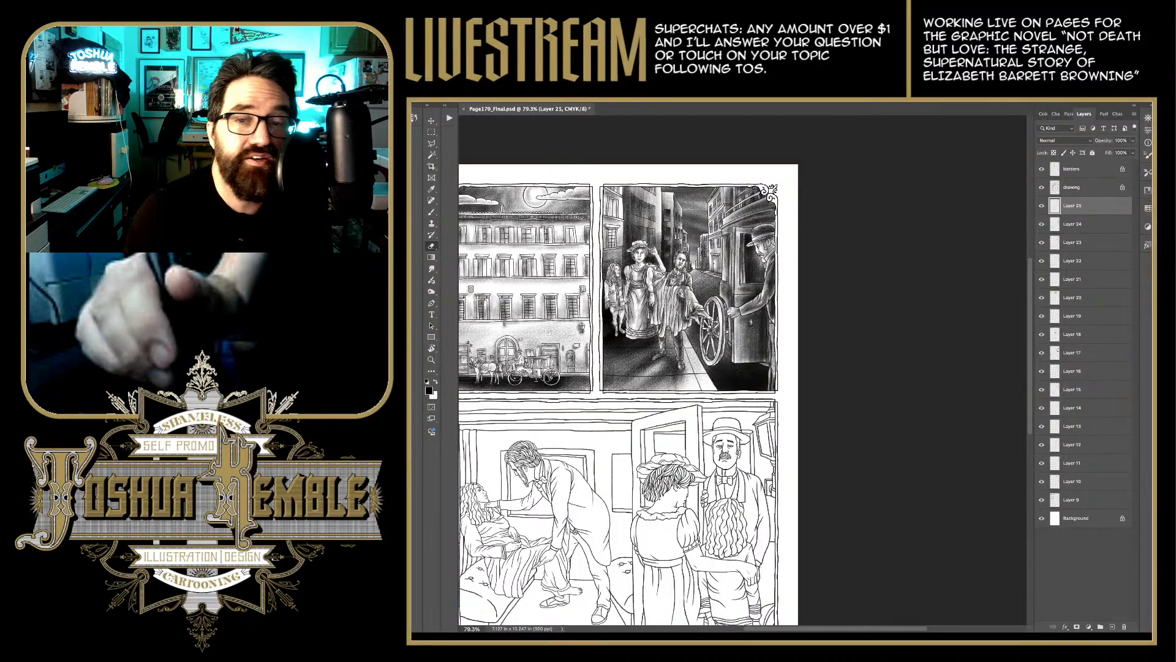
left_click_drag(674, 392, 758, 367)
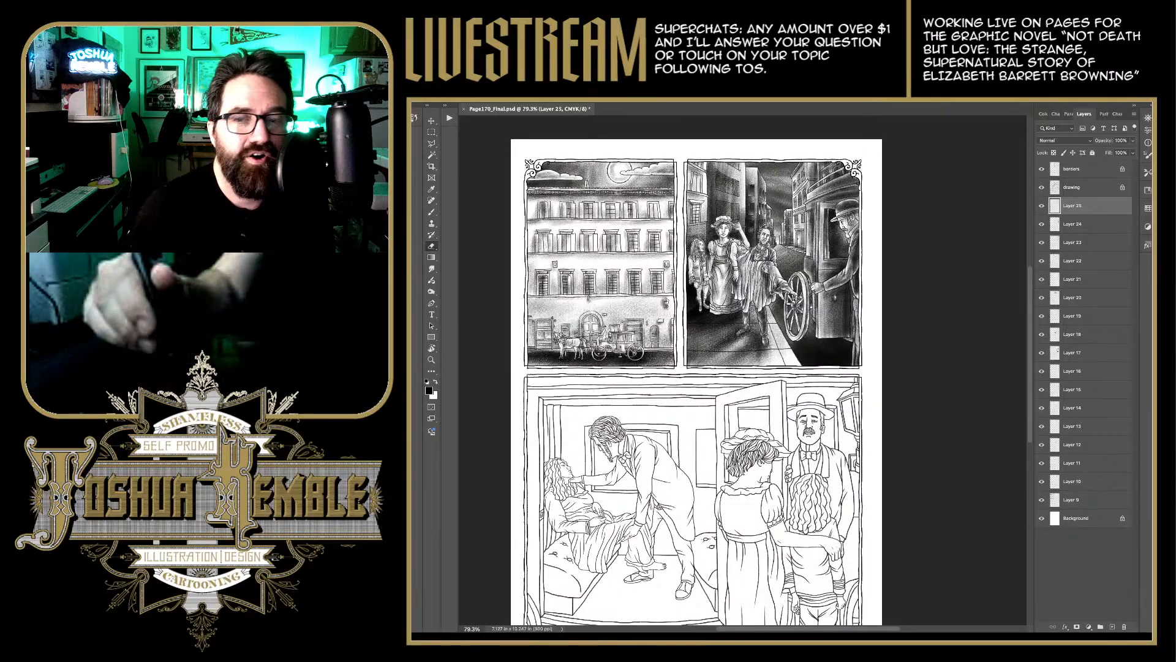
key("b")
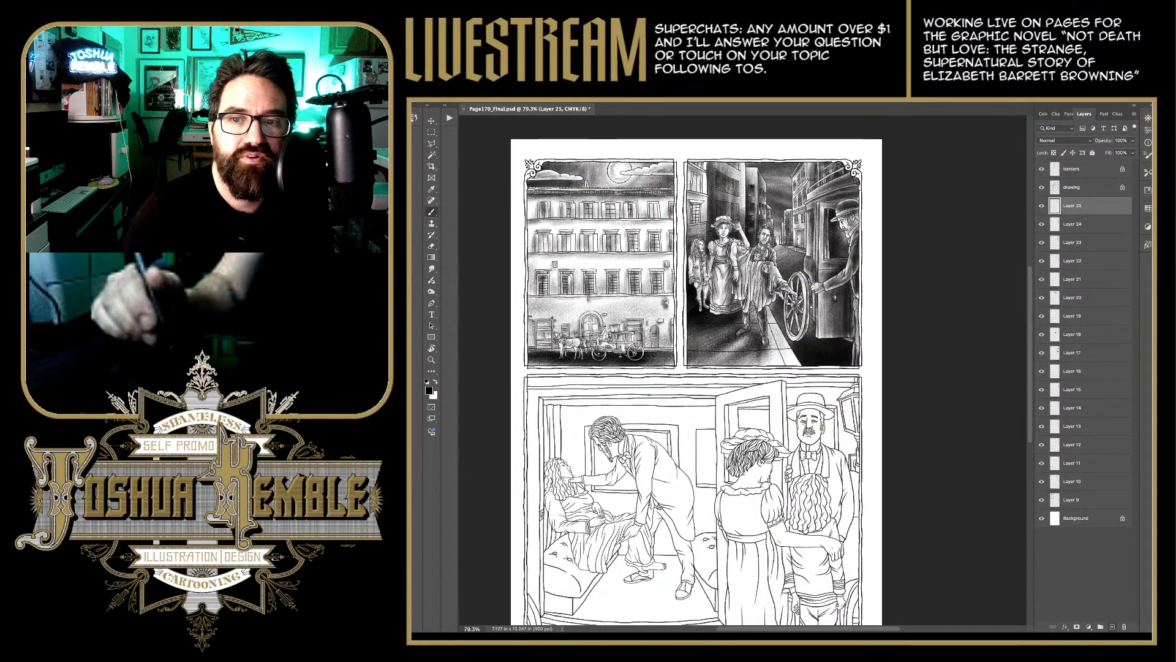
key("ctrl+shift+alt+n")
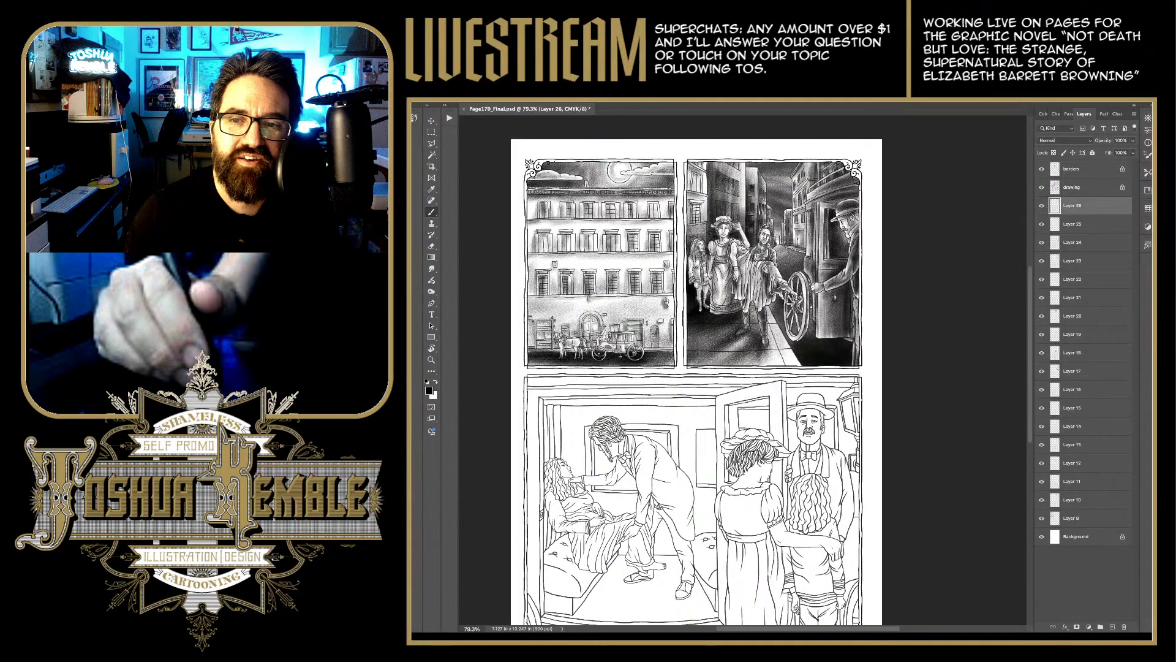
mouse_move(741, 286)
left_mouse_down()
mouse_move(738, 304)
mouse_move(758, 310)
left_mouse_up()
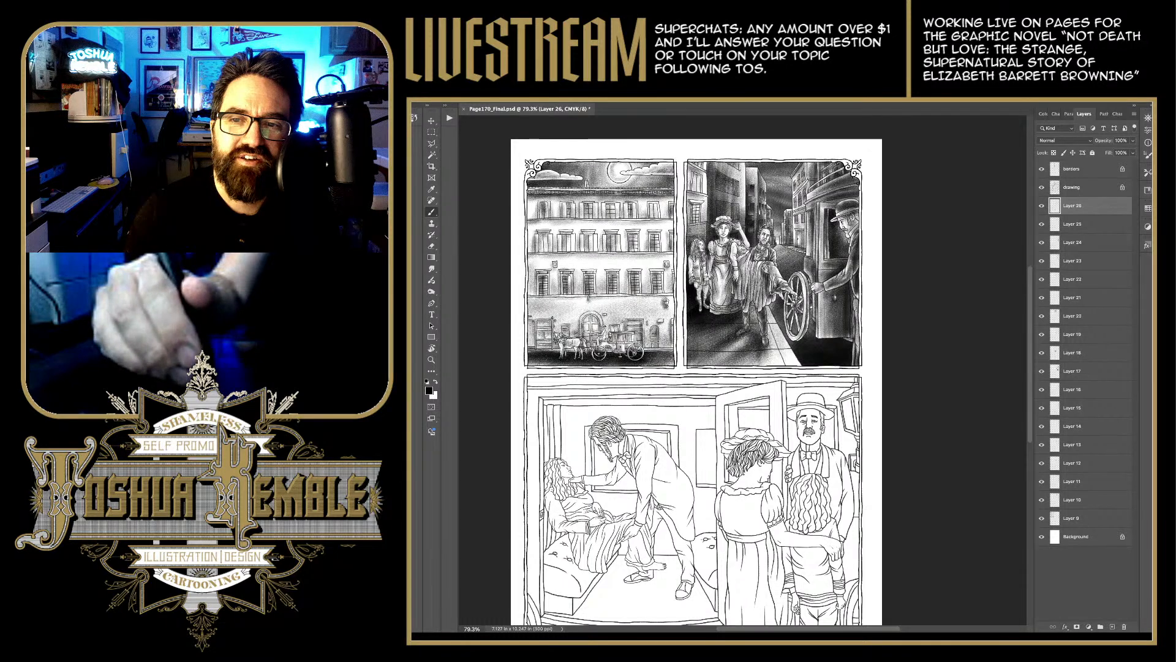
left_click_drag(749, 263, 742, 273)
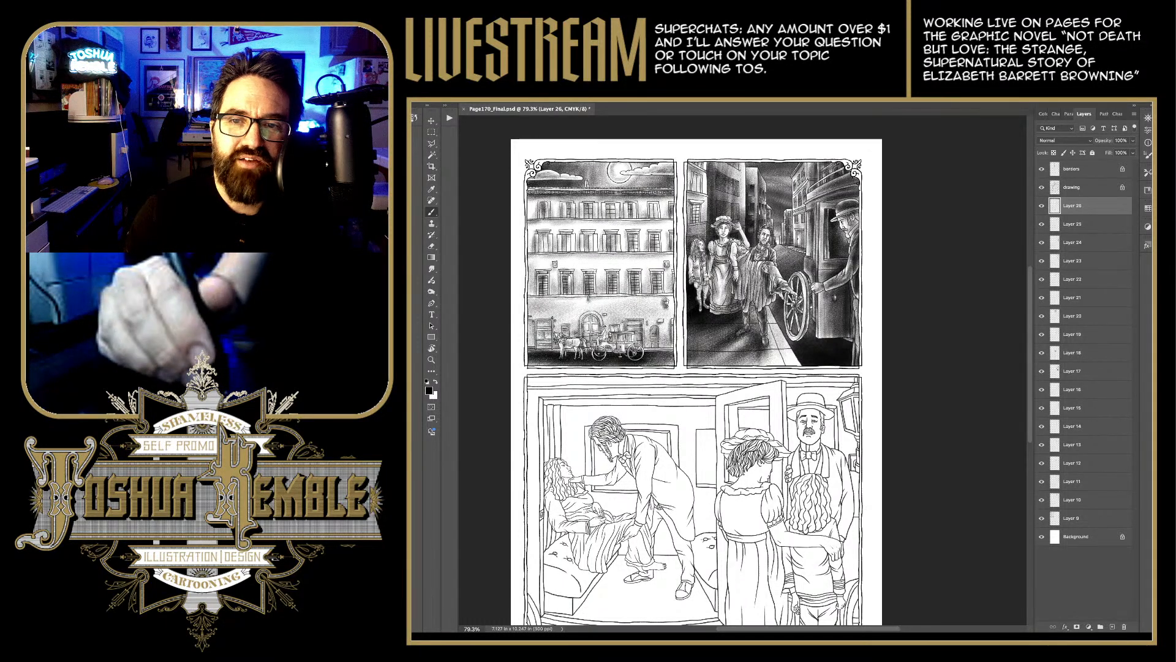
left_click_drag(709, 286, 705, 307)
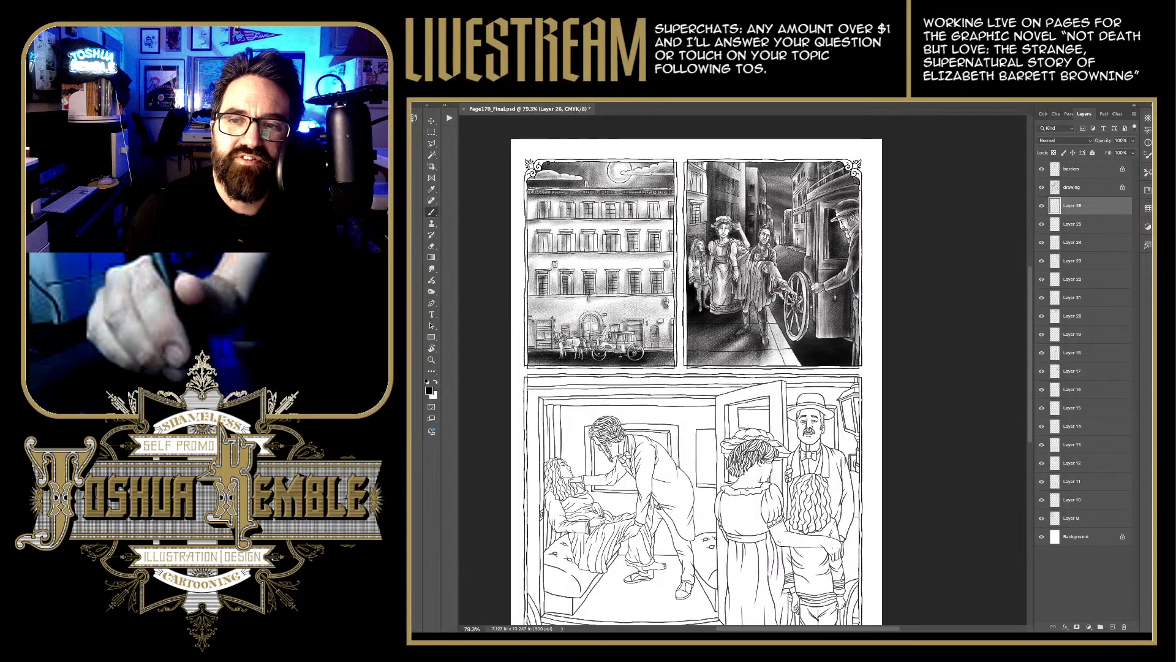
left_click_drag(786, 295, 798, 341)
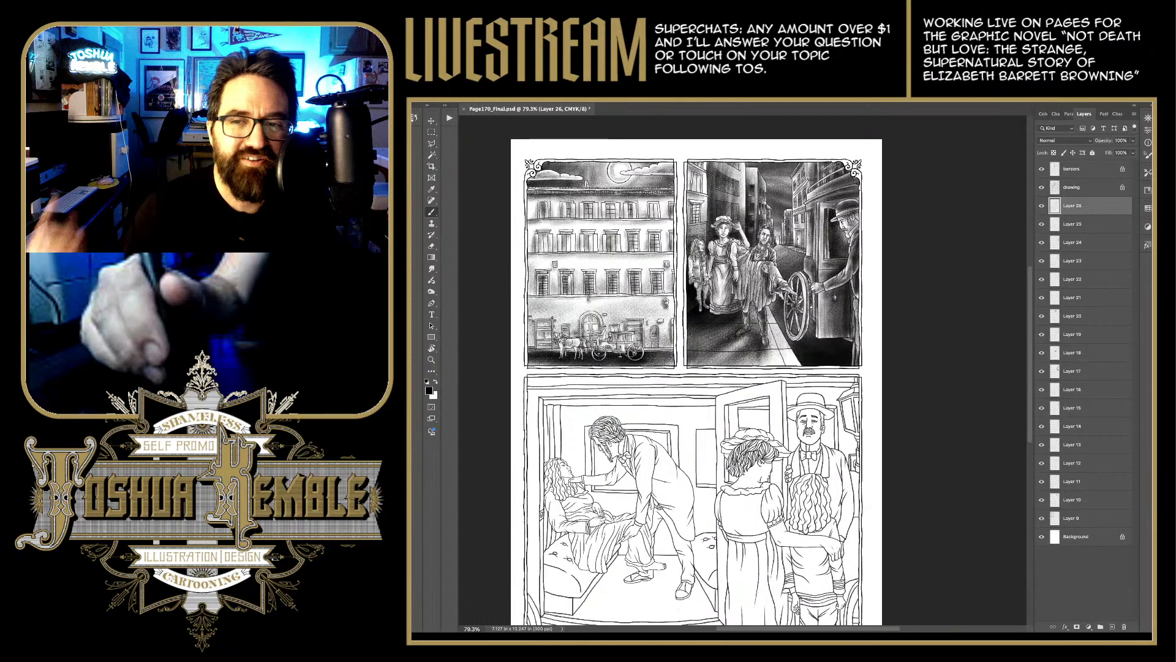
Step: Merge all shading layers into one while the drawing, borders and background layers are hidden, and restore the hidden layers' visibility
scroll(834, 258, "up", 2)
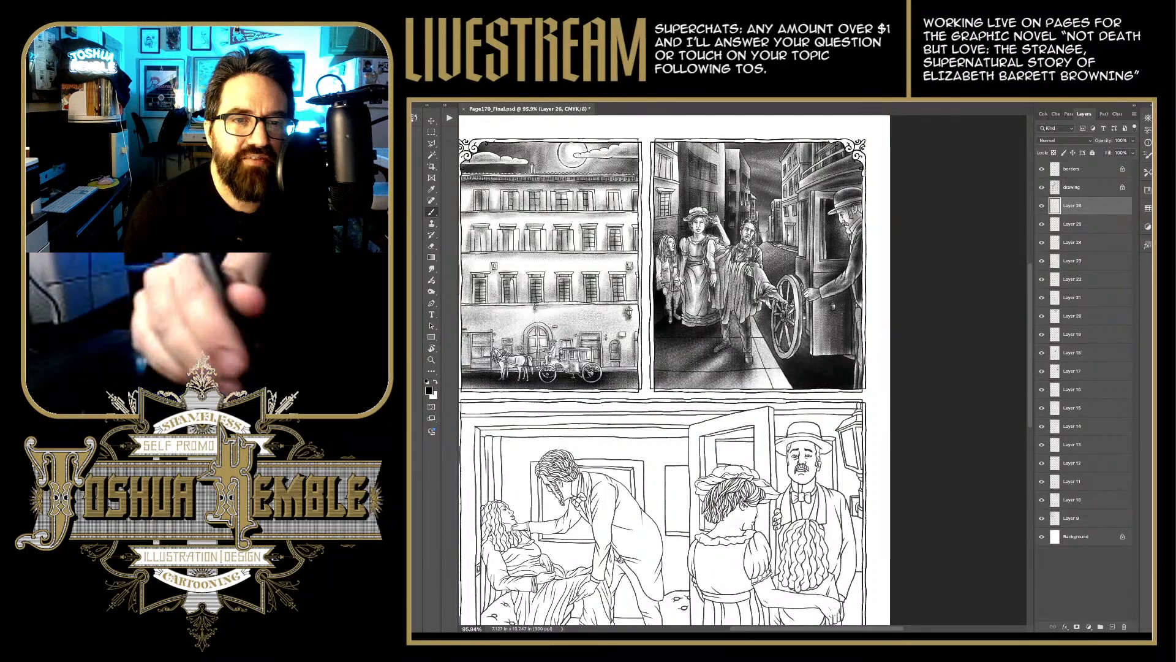
key("m")
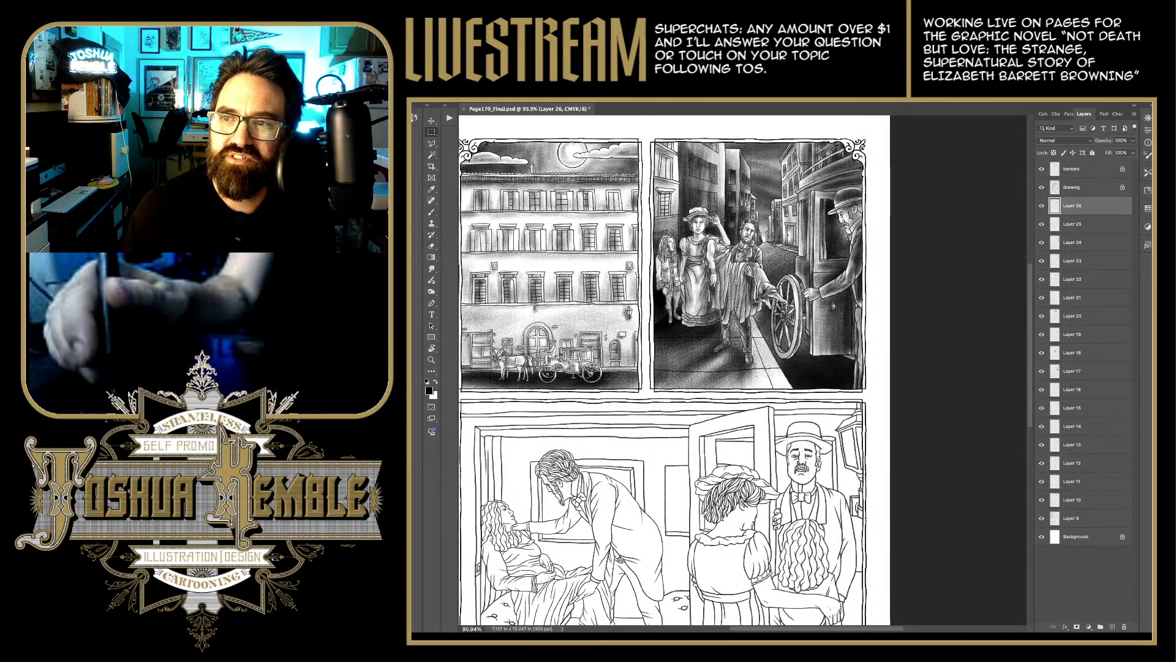
left_click(1041, 187)
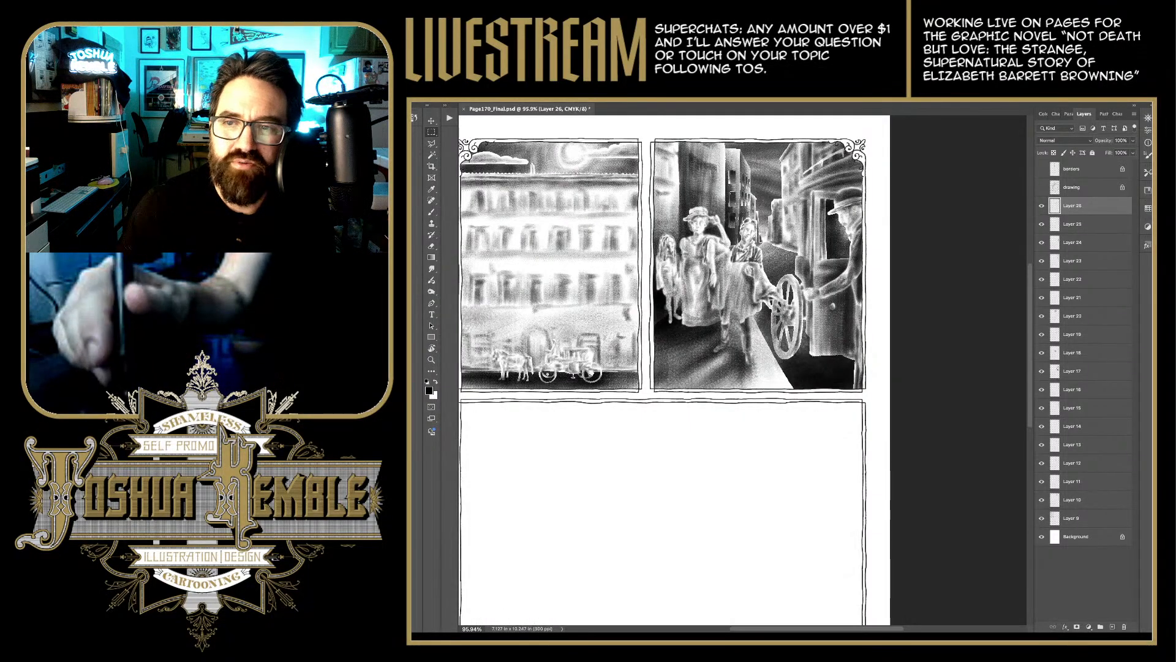
left_click(1041, 168)
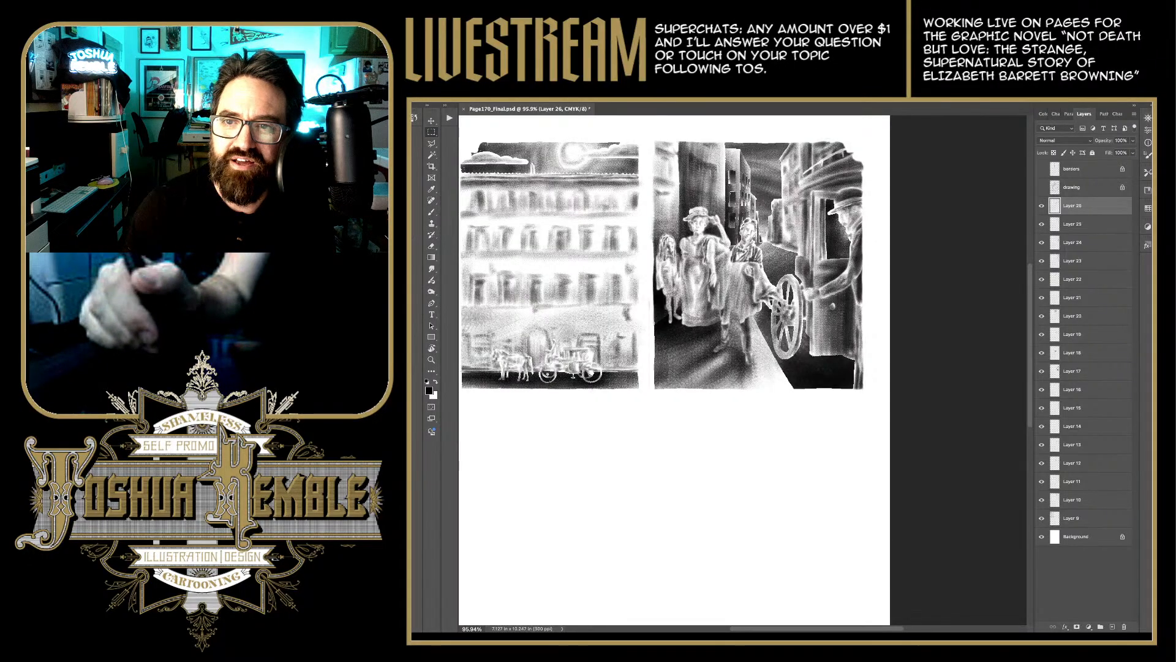
left_click(1041, 536)
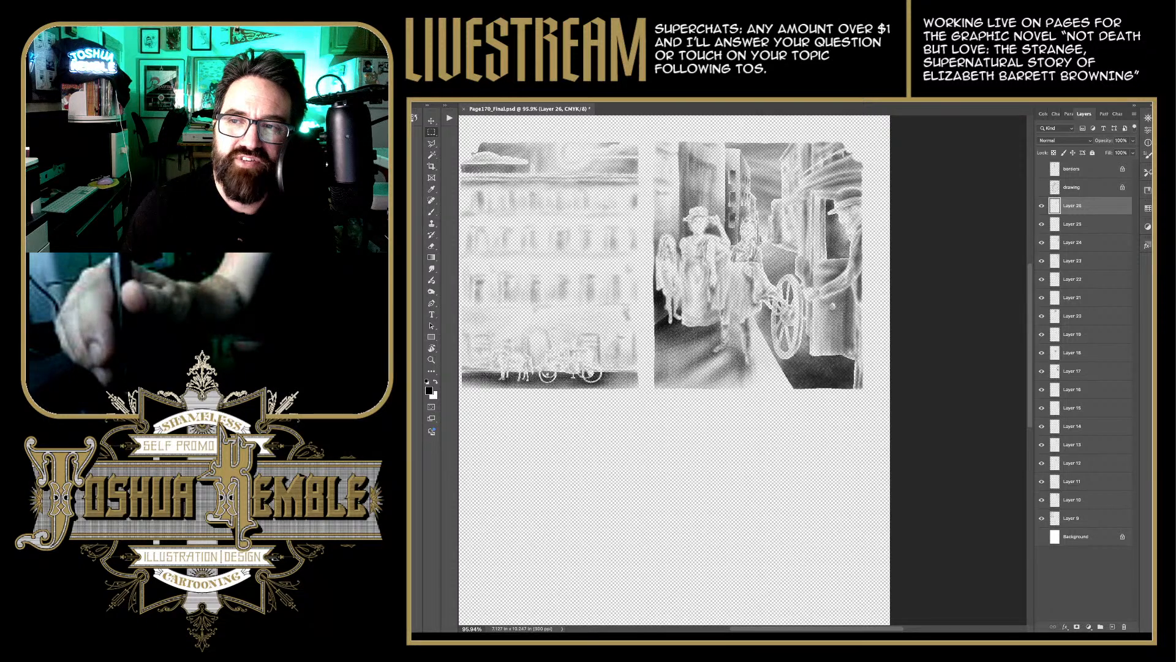
key("ctrl+shift+e")
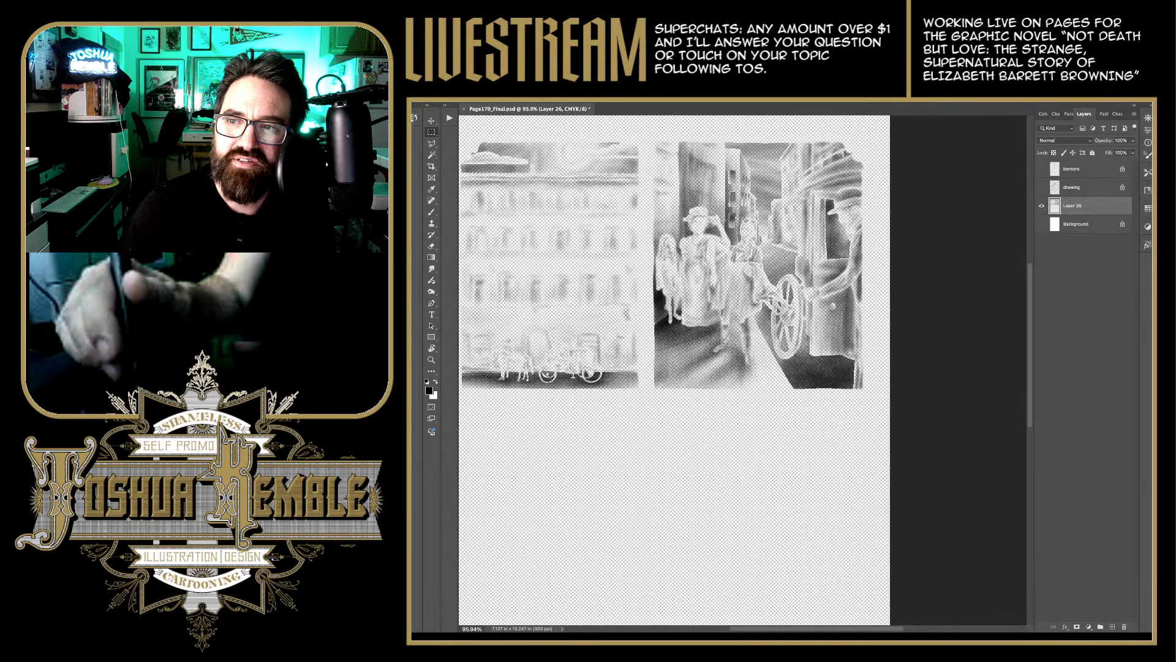
left_click(1042, 187)
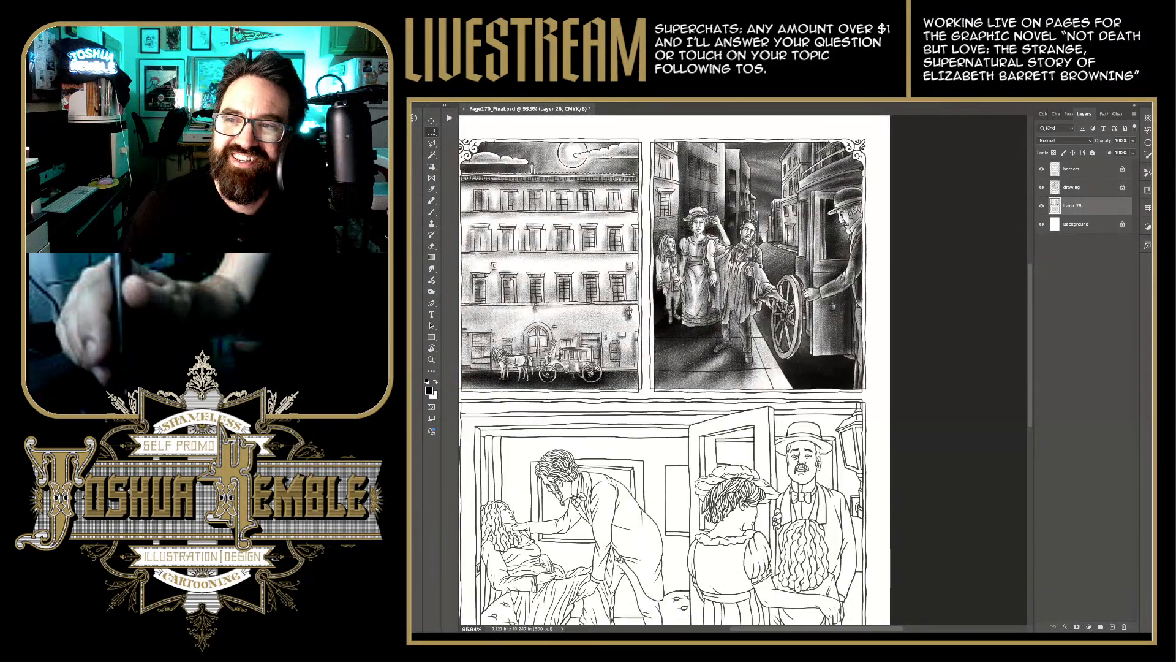
left_click(1042, 170)
Step: Rename the merged layer as shading, lock its transparent pixels, and save the page file
double_click(1073, 206)
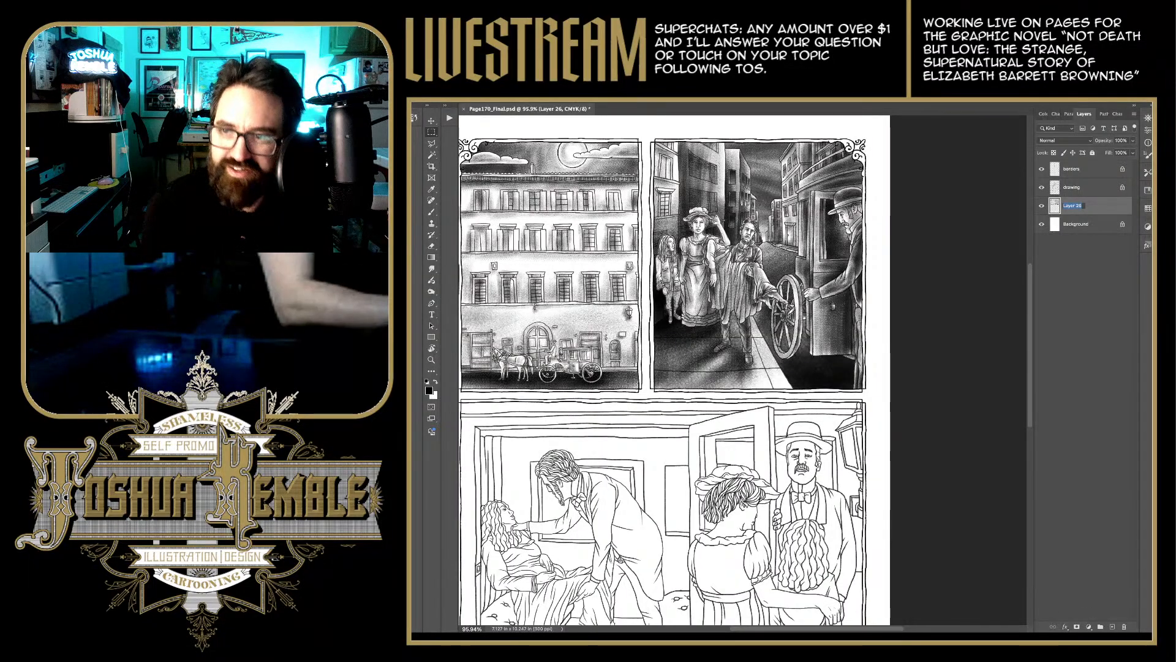
type("shading")
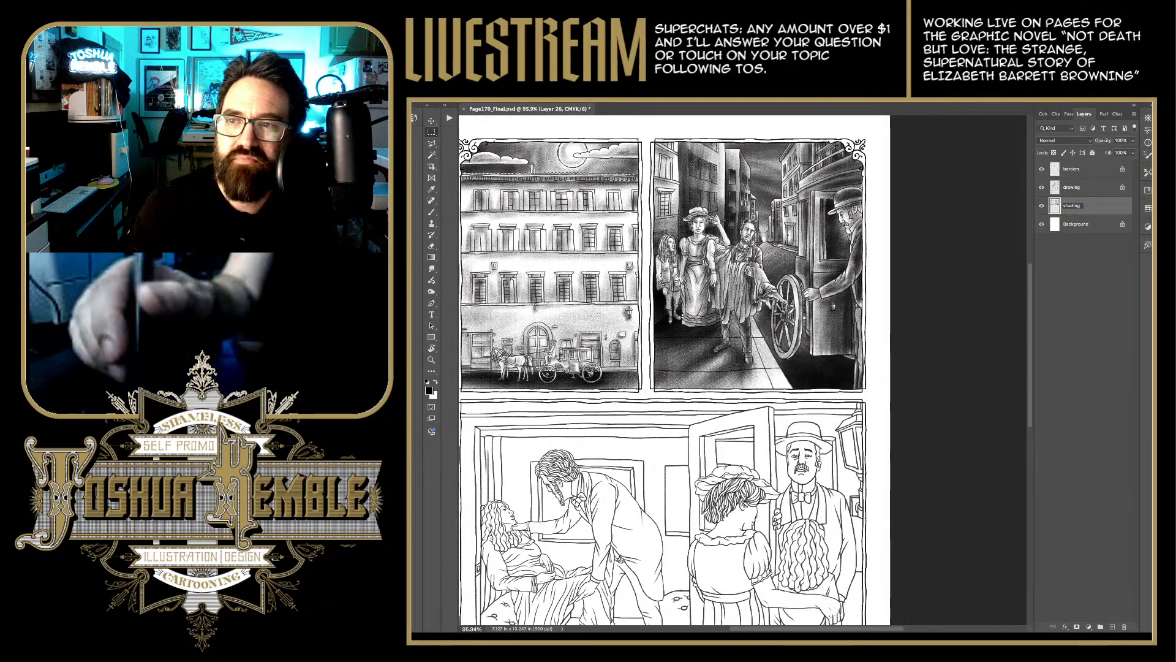
key("Return")
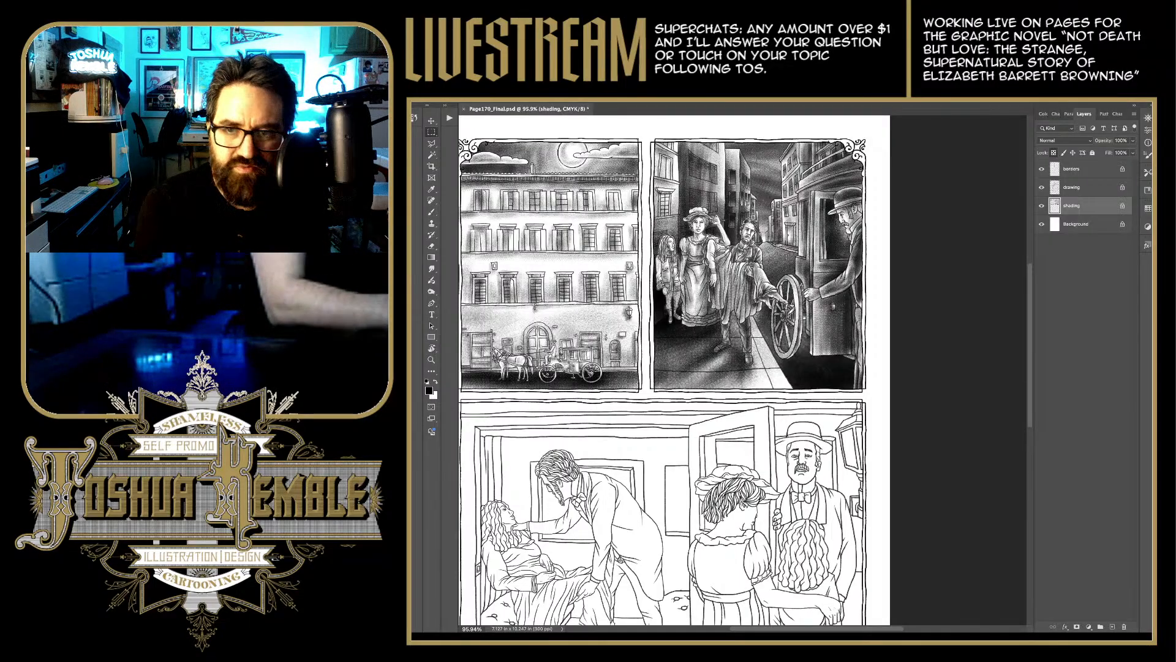
key("super+0")
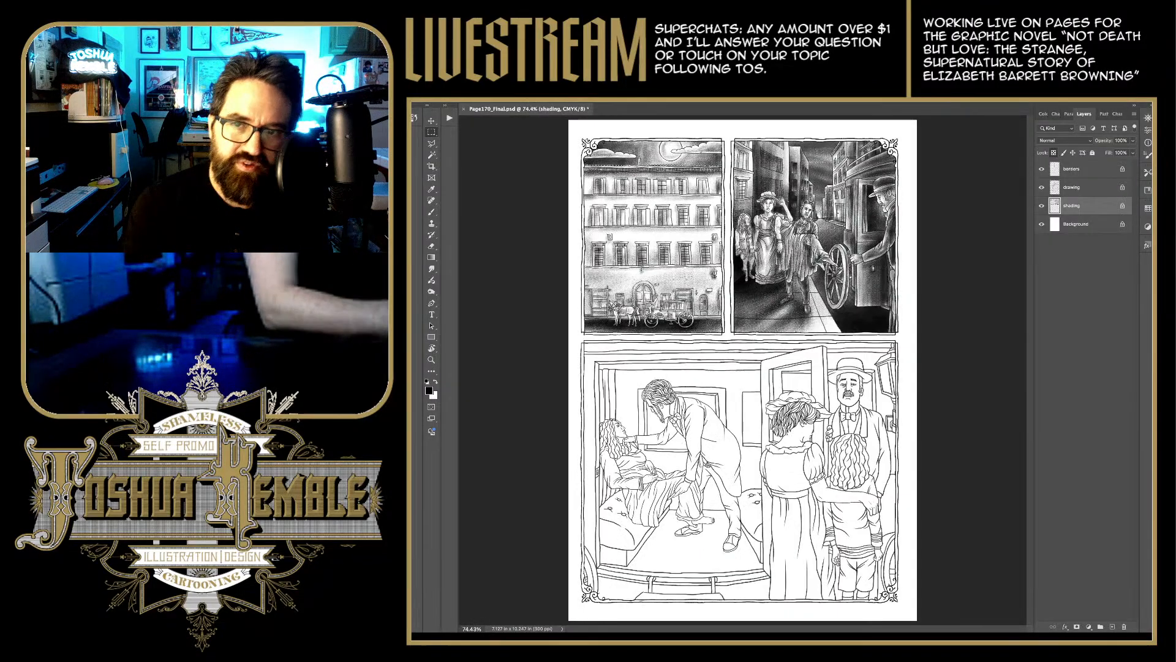
key("super+s")
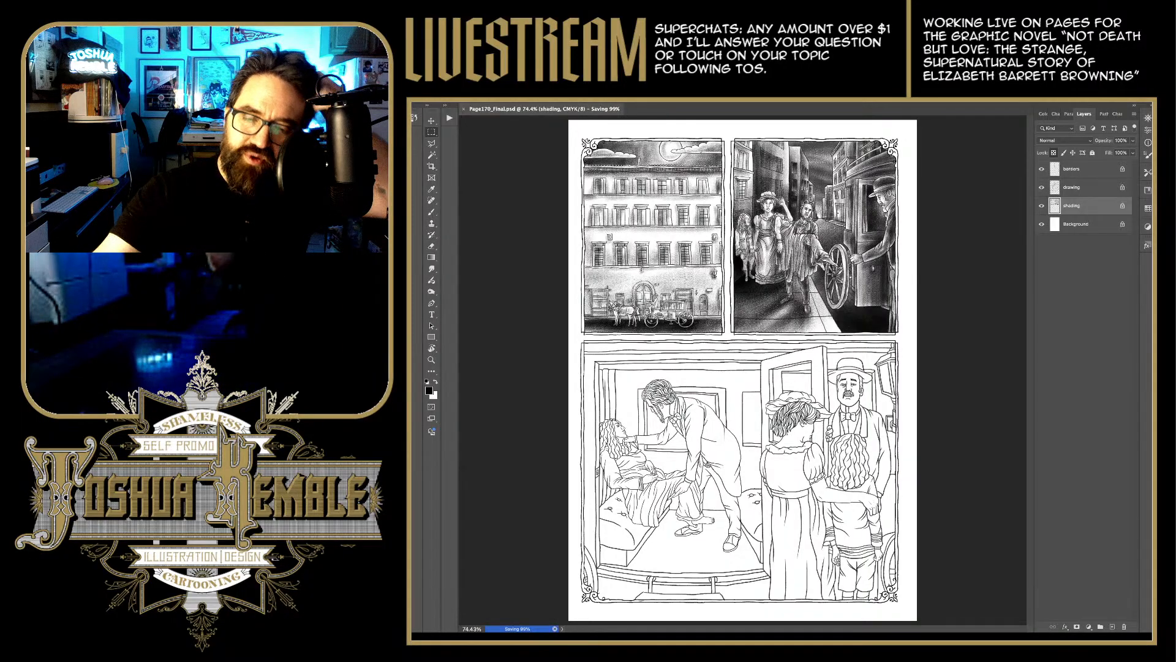